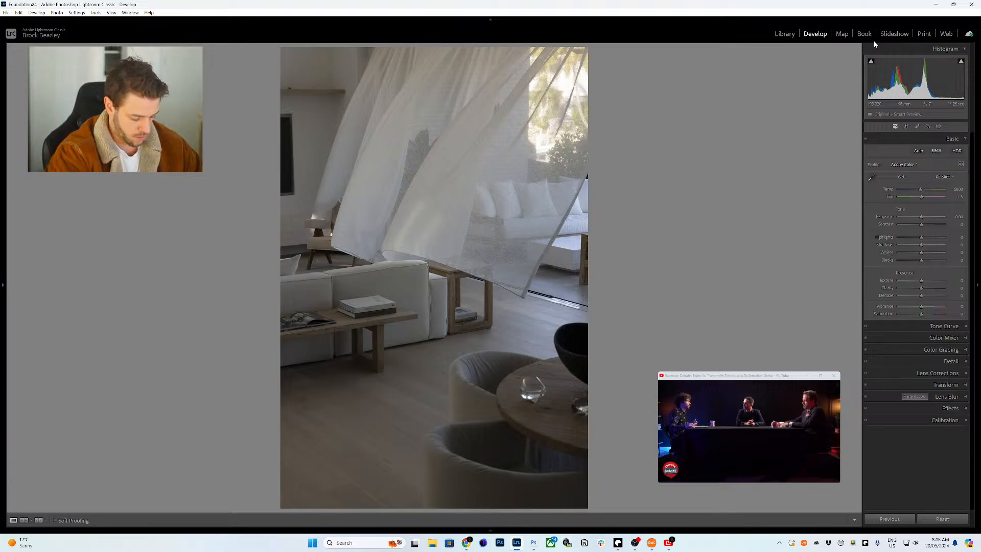
- Raise exposure and try the Rosey, RICH, Moody and Dark, and Middle of the Road profiles
{"action": "left_click_drag", "start_coordinate": [914, 77], "coordinate": [935, 76]}
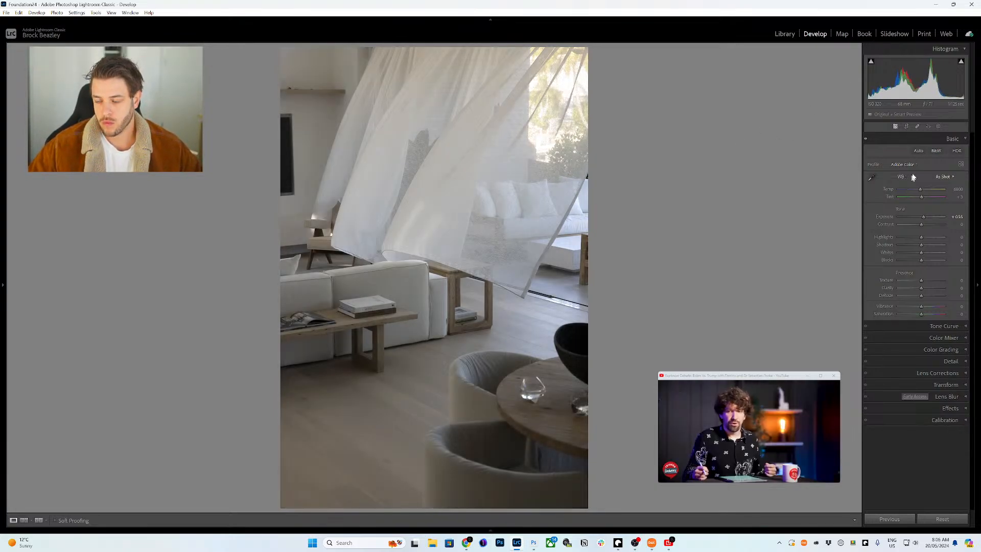
{"action": "left_click", "coordinate": [905, 164]}
{"action": "left_click", "coordinate": [916, 310]}
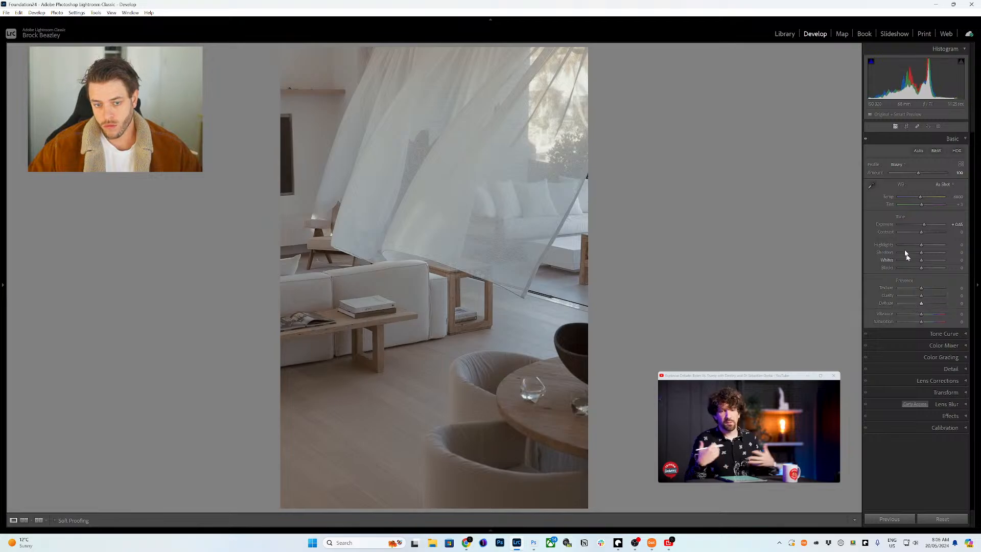
{"action": "scroll", "coordinate": [894, 224], "scroll_direction": "up", "scroll_amount": 1}
{"action": "left_click", "coordinate": [897, 164]}
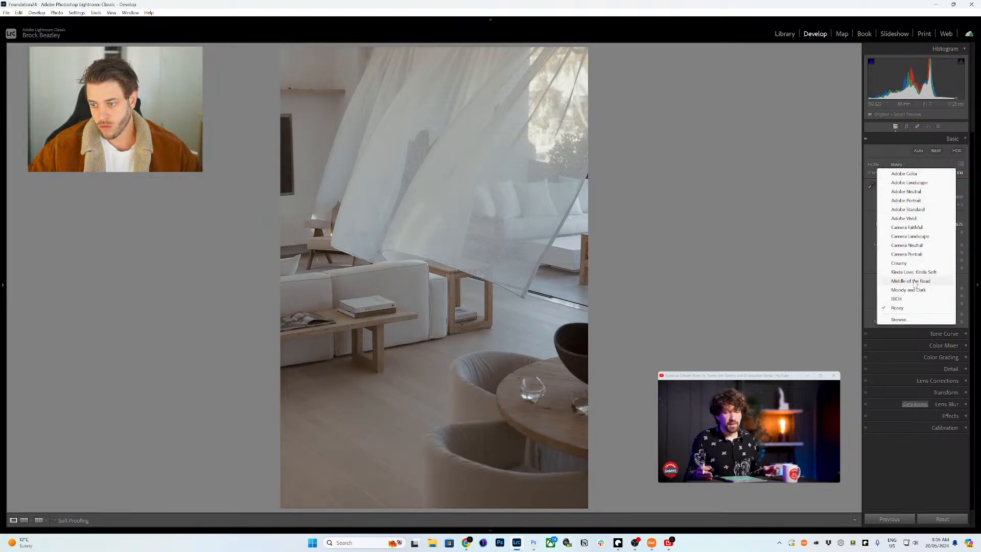
{"action": "left_click", "coordinate": [907, 299]}
{"action": "left_click", "coordinate": [897, 165]}
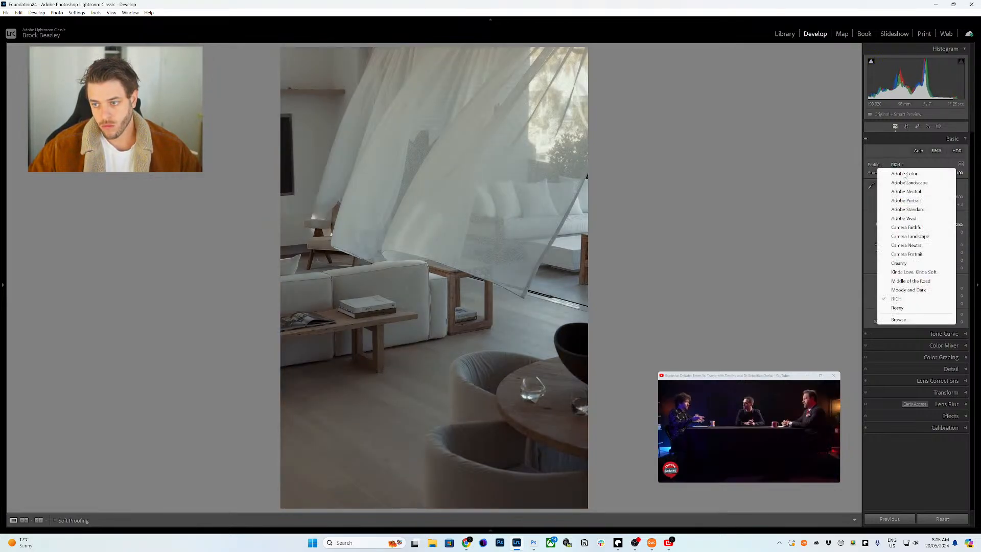
{"action": "left_click", "coordinate": [916, 281]}
{"action": "left_click", "coordinate": [906, 164]}
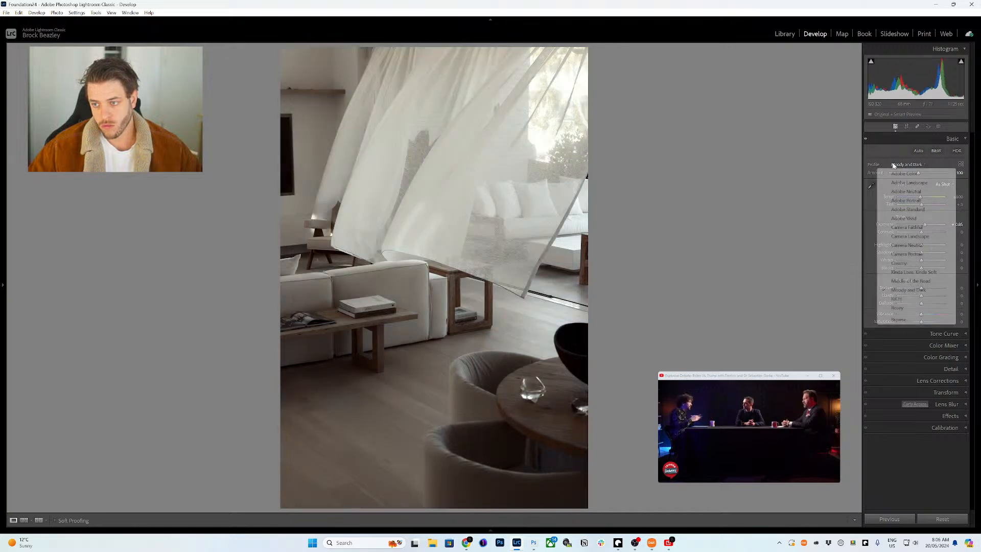
{"action": "left_click", "coordinate": [921, 283]}
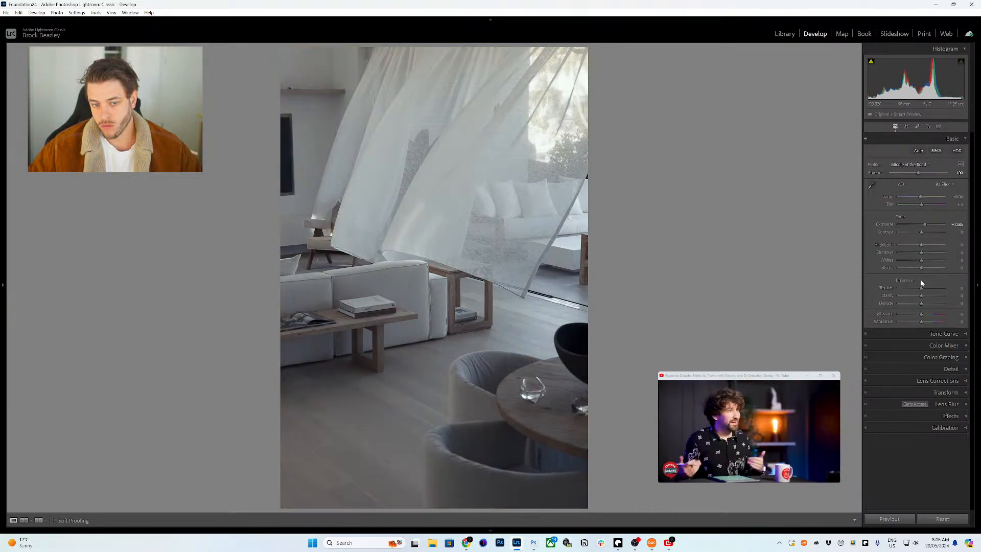
- Set exposure to +1.35, lower the profile amount to 75, then return to Adobe Color
{"action": "key", "text": "equal"}
{"action": "key", "text": "equal"}
{"action": "key", "text": "equal"}
{"action": "key", "text": "equal"}
{"action": "key", "text": "equal"}
{"action": "key", "text": "equal"}
{"action": "key", "text": "equal"}
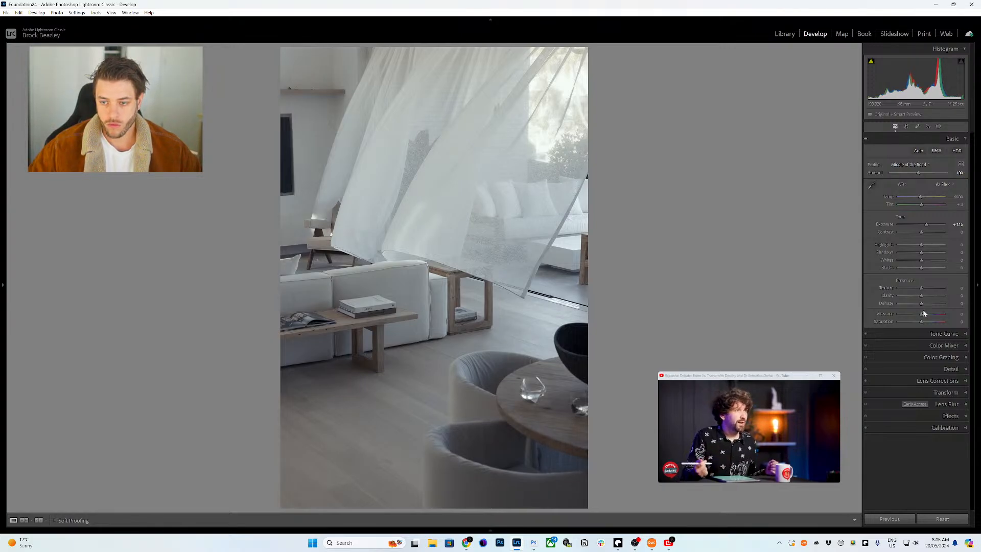
{"action": "key", "text": "equal"}
{"action": "key", "text": "equal"}
{"action": "key", "text": "equal"}
{"action": "key", "text": "equal"}
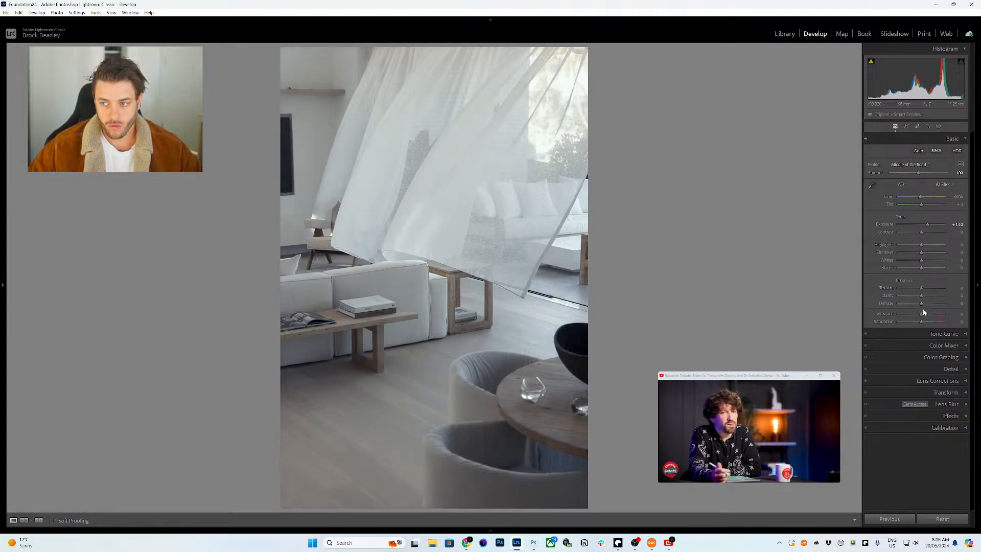
{"action": "key", "text": "minus"}
{"action": "left_click_drag", "start_coordinate": [910, 173], "coordinate": [911, 173]}
{"action": "left_click", "coordinate": [909, 164]}
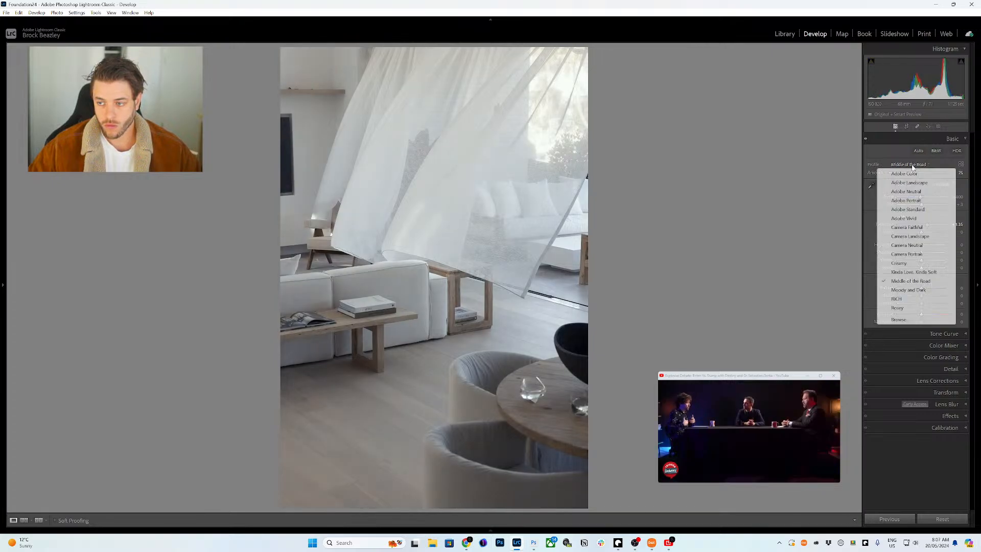
{"action": "left_click", "coordinate": [914, 173]}
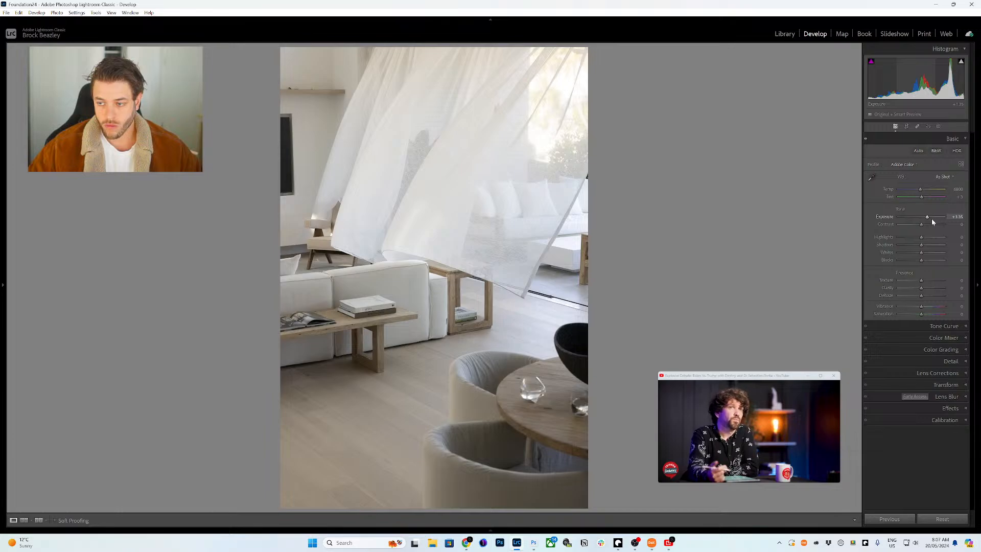
- Neutralise white balance from a neutral spot (Temp 6450, Tint +5) and raise exposure to +1.50
{"action": "key", "text": "equal"}
{"action": "key", "text": "w"}
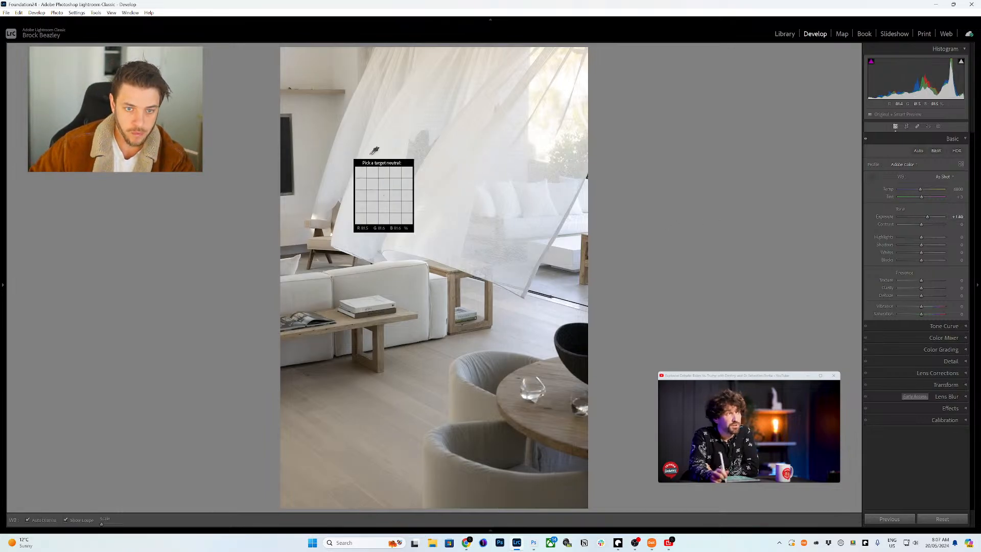
{"action": "left_click", "coordinate": [373, 152]}
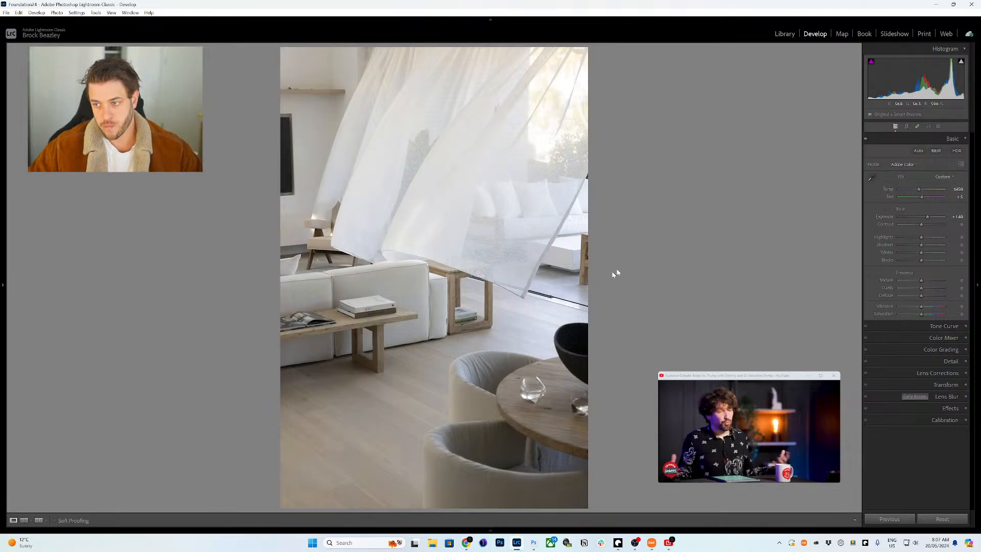
{"action": "key", "text": "equal"}
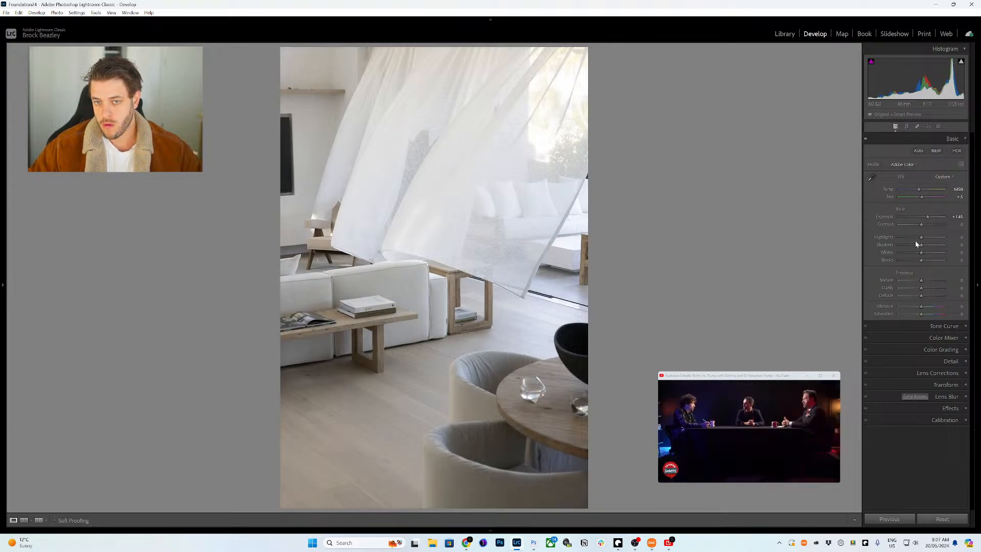
{"action": "key", "text": "equal"}
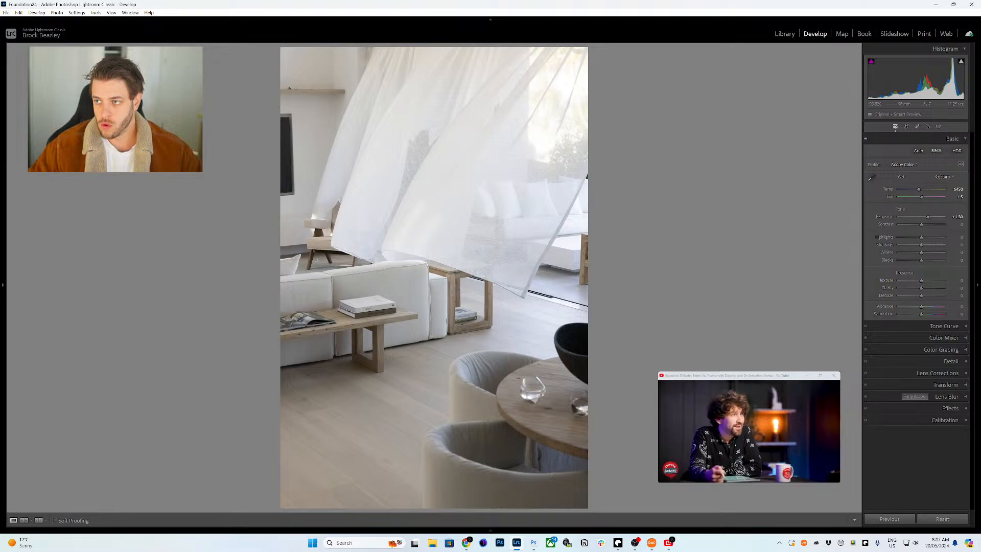
- Expand the Calibration panel
{"action": "mouse_move", "coordinate": [820, 479]}
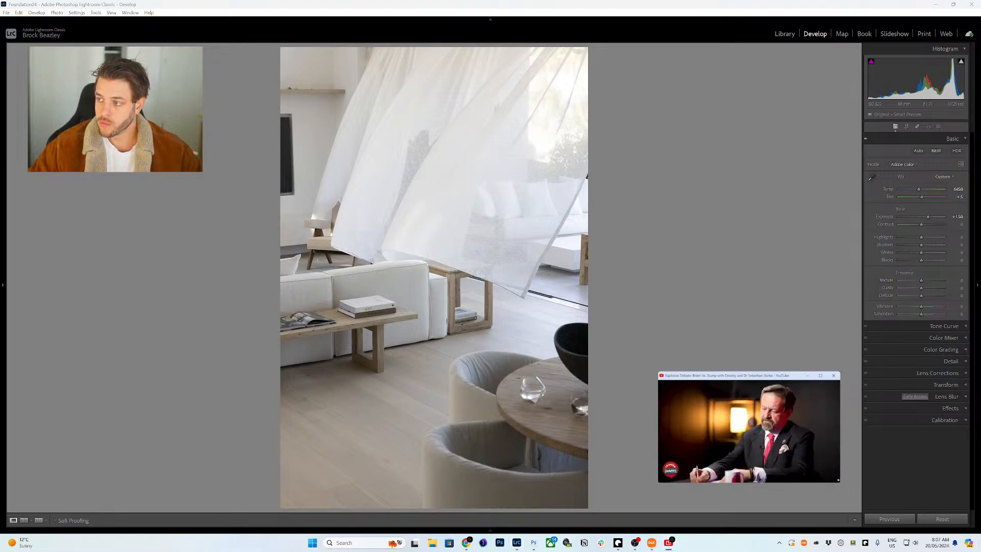
{"action": "left_click_drag", "start_coordinate": [839, 482], "coordinate": [907, 518]}
{"action": "left_click", "coordinate": [669, 3]}
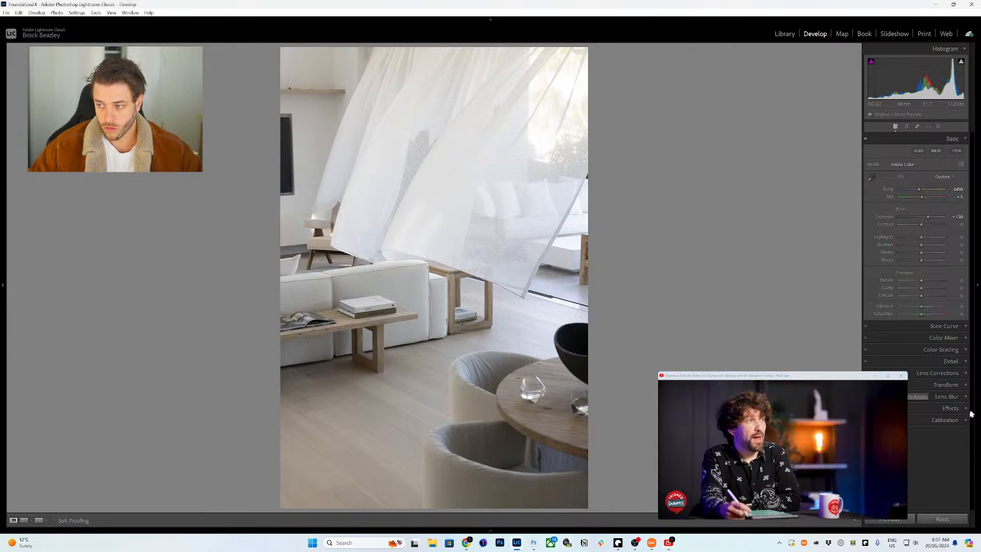
{"action": "left_click", "coordinate": [941, 422]}
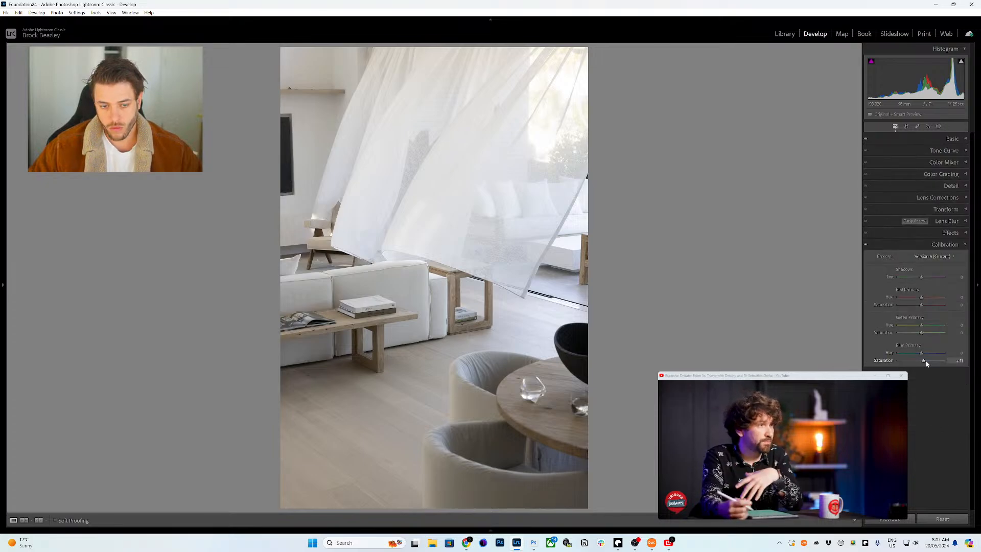
- Lower Contrast to -25 in the Basic panel
{"action": "left_click", "coordinate": [938, 245]}
{"action": "left_click", "coordinate": [933, 141]}
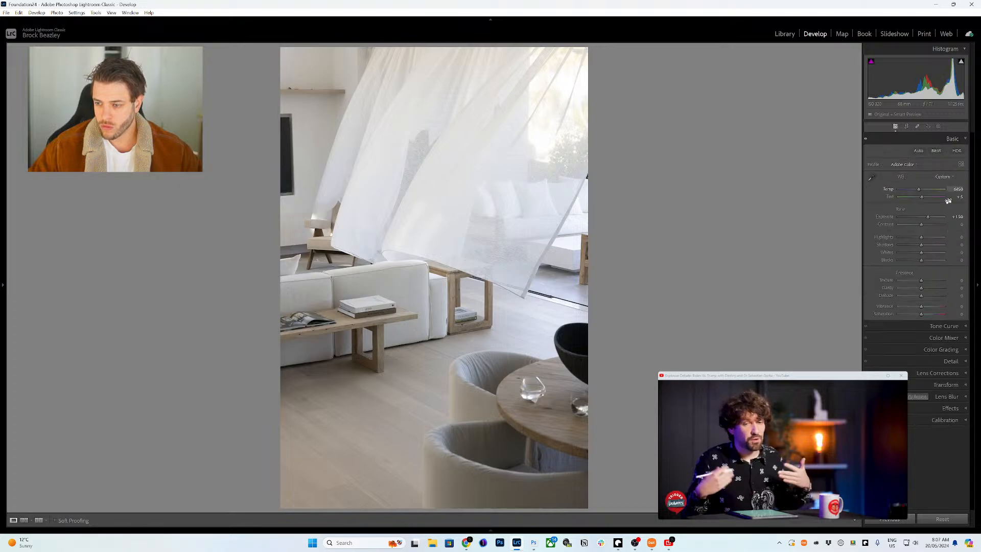
{"action": "mouse_move", "coordinate": [920, 226]}
{"action": "left_mouse_down"}
{"action": "mouse_move", "coordinate": [906, 222]}
{"action": "mouse_move", "coordinate": [915, 225]}
{"action": "left_mouse_up"}
{"action": "left_click", "coordinate": [953, 139]}
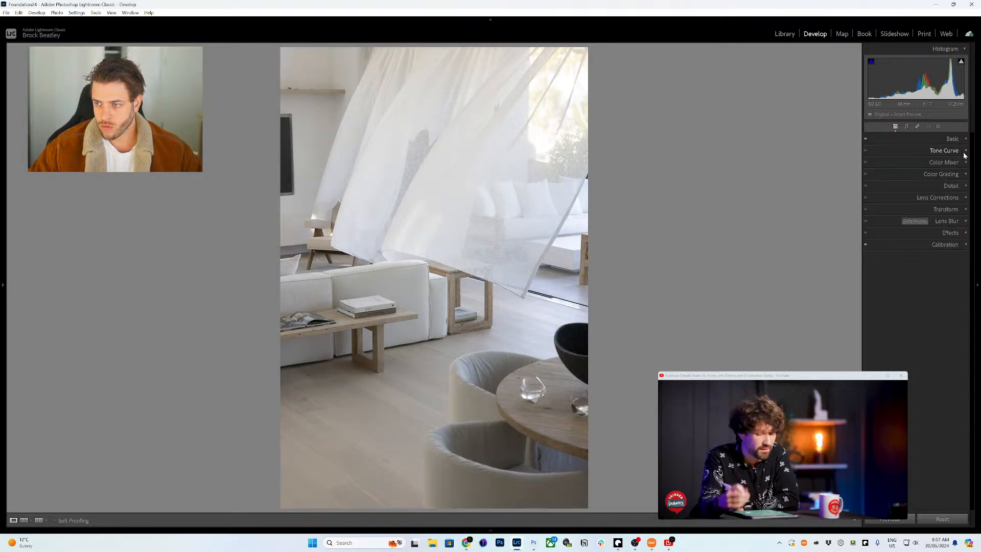
- On the point curve, pull the white point down, add two points, and set saturation to 73
{"action": "left_click", "coordinate": [960, 150]}
{"action": "left_click", "coordinate": [907, 161]}
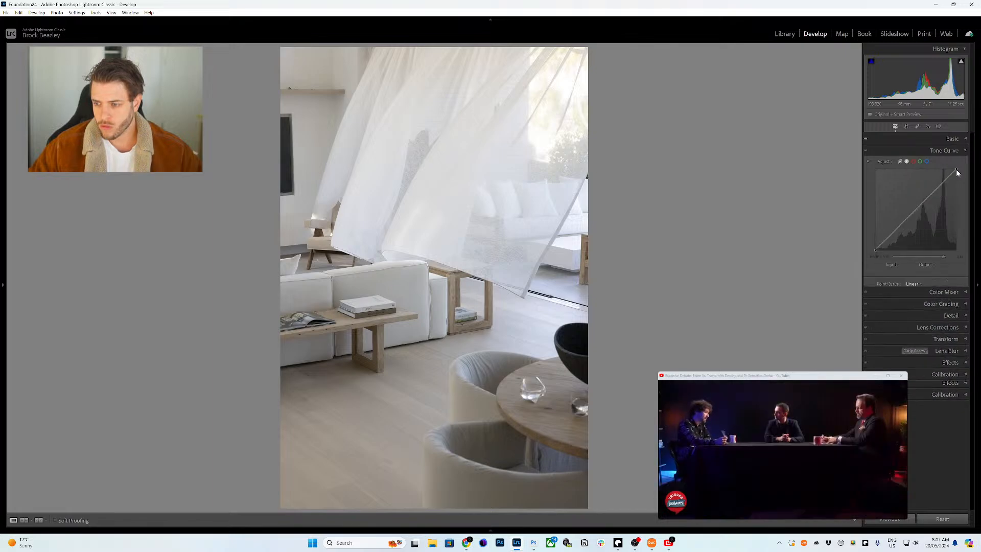
{"action": "key", "text": "ctrl+z"}
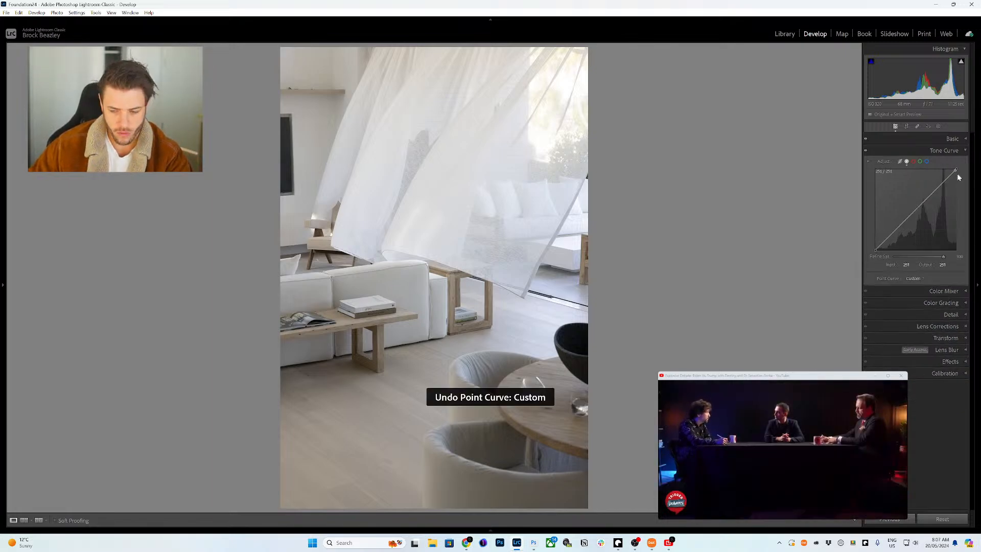
{"action": "left_click_drag", "start_coordinate": [954, 170], "coordinate": [961, 176]}
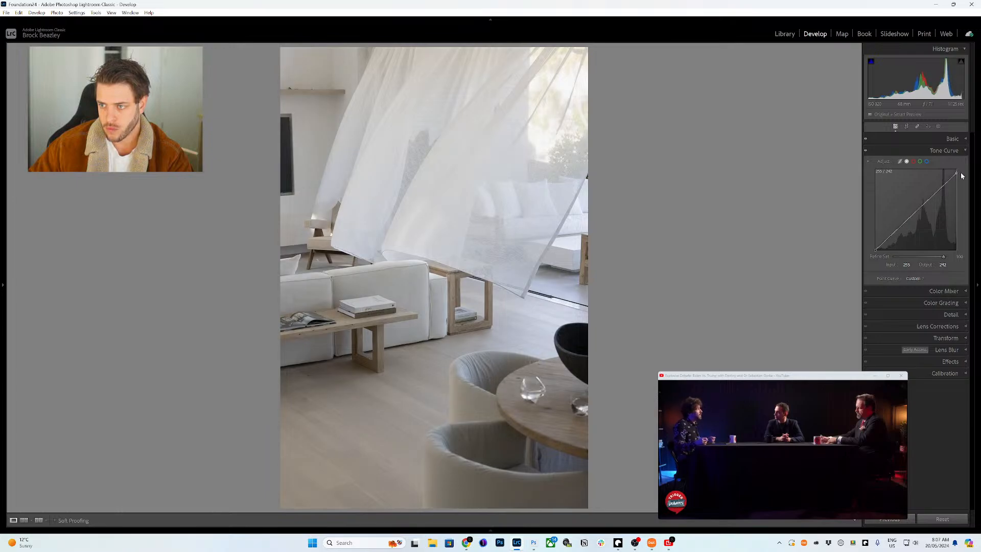
{"action": "left_click", "coordinate": [944, 185]}
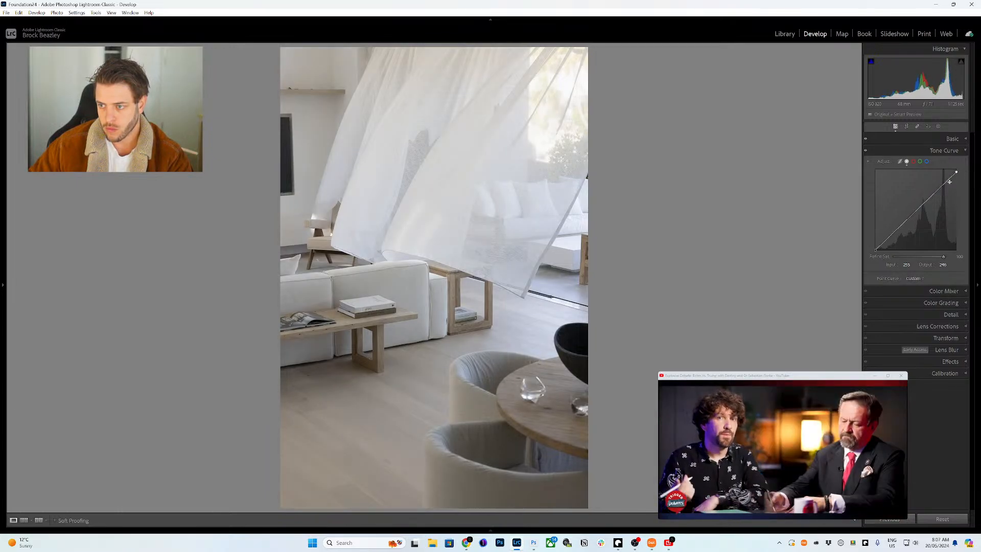
{"action": "left_click", "coordinate": [904, 223]}
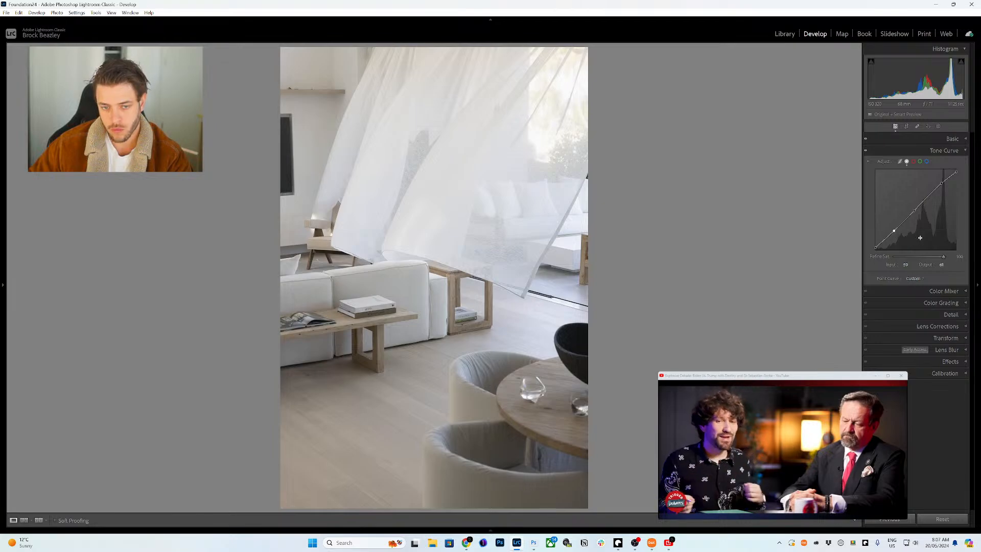
{"action": "left_click_drag", "start_coordinate": [943, 256], "coordinate": [928, 256]}
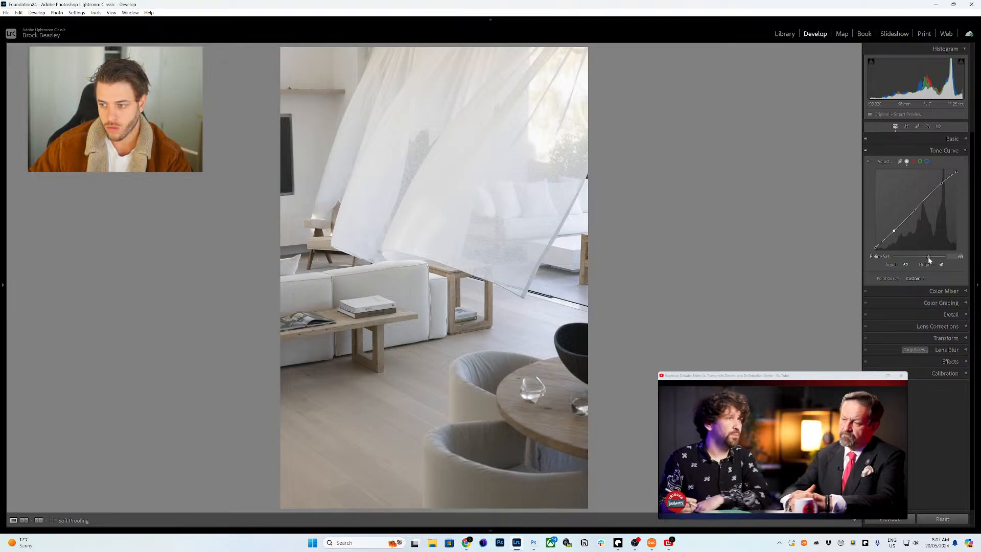
{"action": "left_click", "coordinate": [960, 151]}
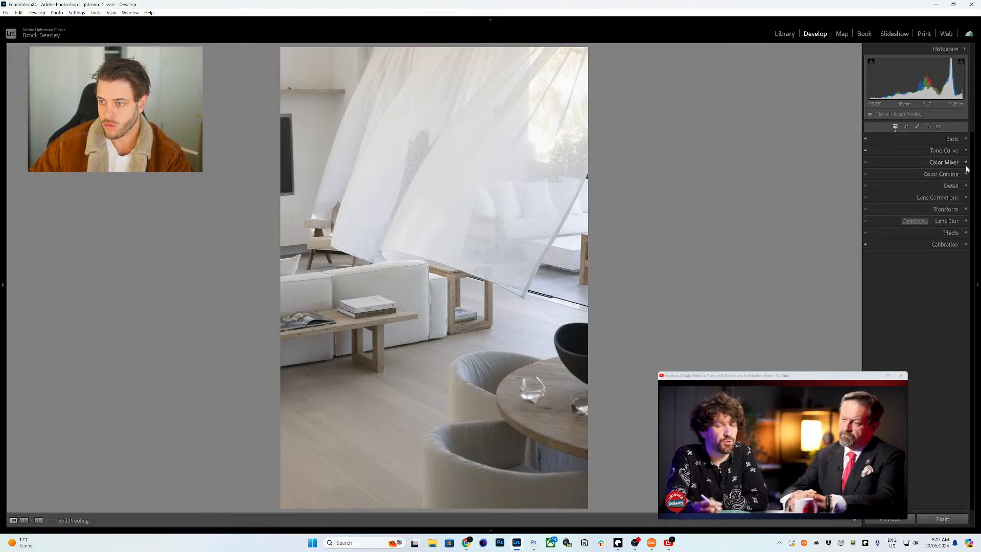
- Sample the pale curtain colour in Point Color, widen its luminance range, and set Sat Shift to -19
{"action": "left_click", "coordinate": [964, 164]}
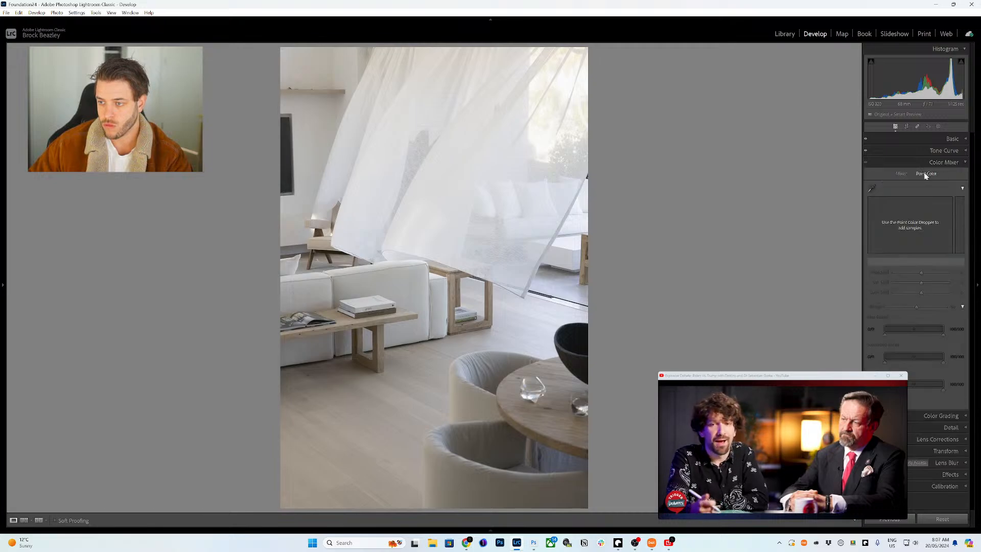
{"action": "left_click", "coordinate": [872, 189]}
{"action": "left_click", "coordinate": [361, 110]}
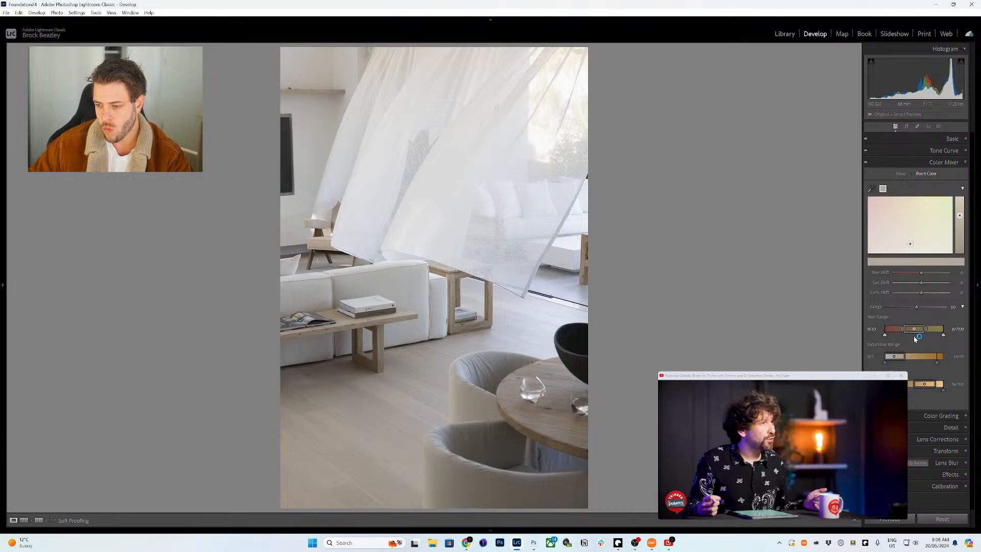
{"action": "left_click_drag", "start_coordinate": [927, 387], "coordinate": [930, 386]}
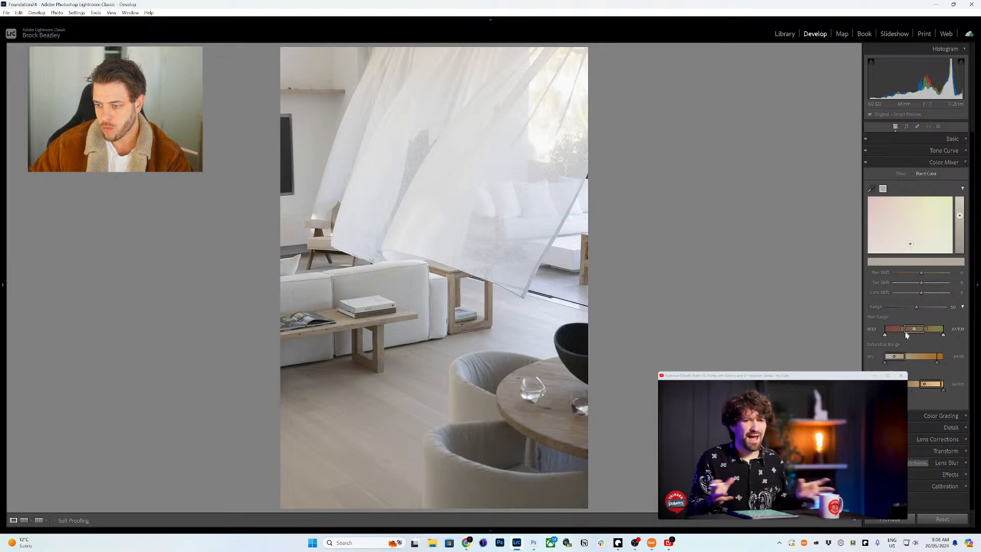
{"action": "left_click", "coordinate": [910, 334]}
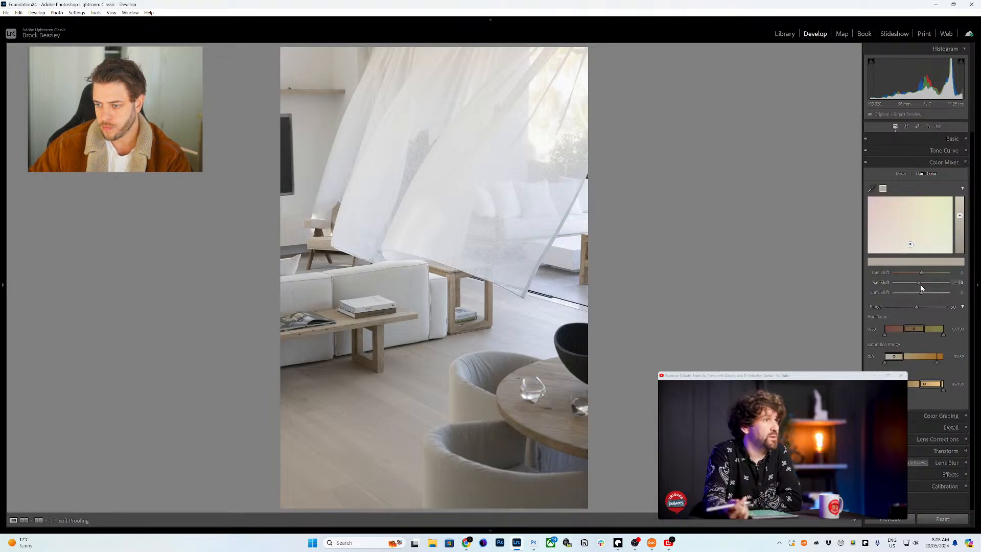
{"action": "left_click_drag", "start_coordinate": [920, 284], "coordinate": [916, 284]}
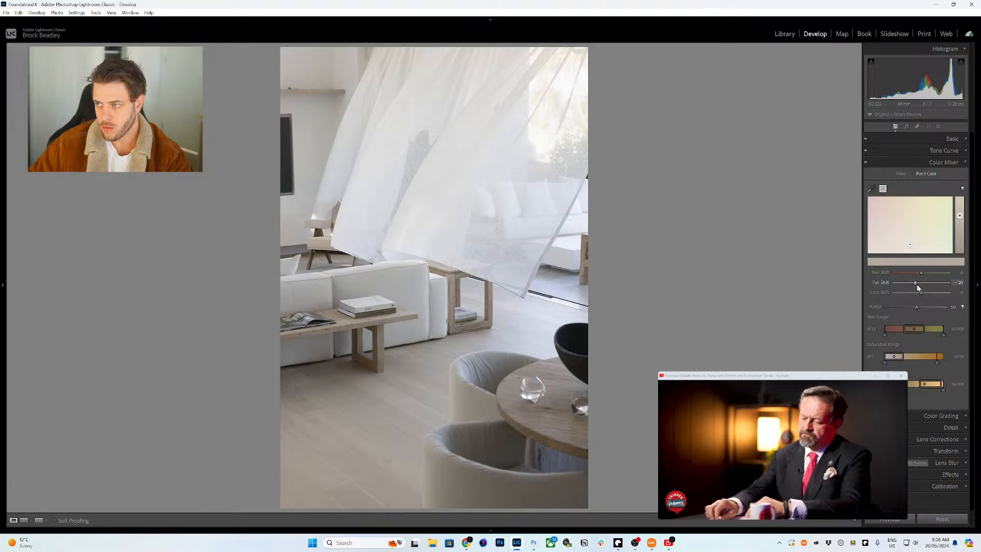
- Try lowering Yellow saturation in the HSL mixer, then reset it to 0
{"action": "left_click", "coordinate": [900, 174]}
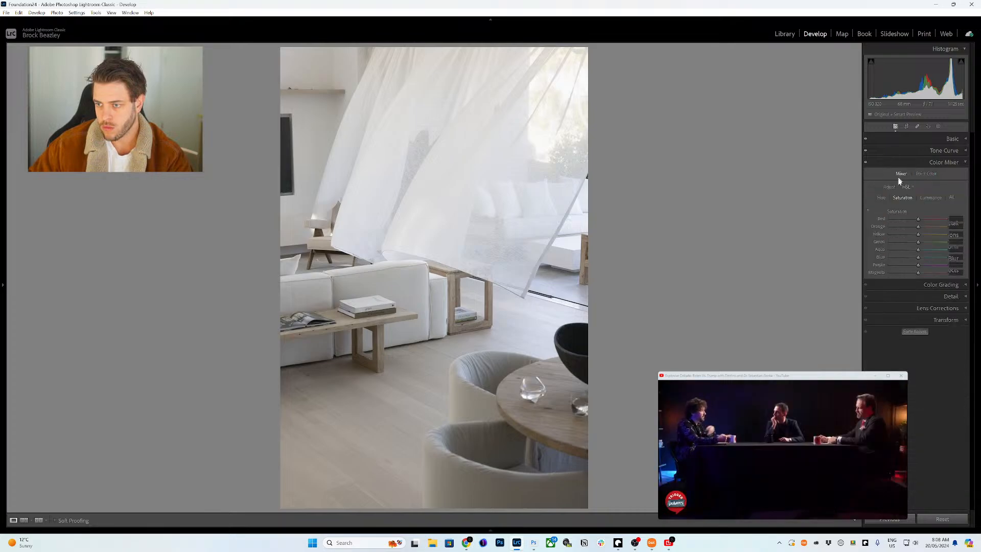
{"action": "left_click_drag", "start_coordinate": [917, 236], "coordinate": [912, 236]}
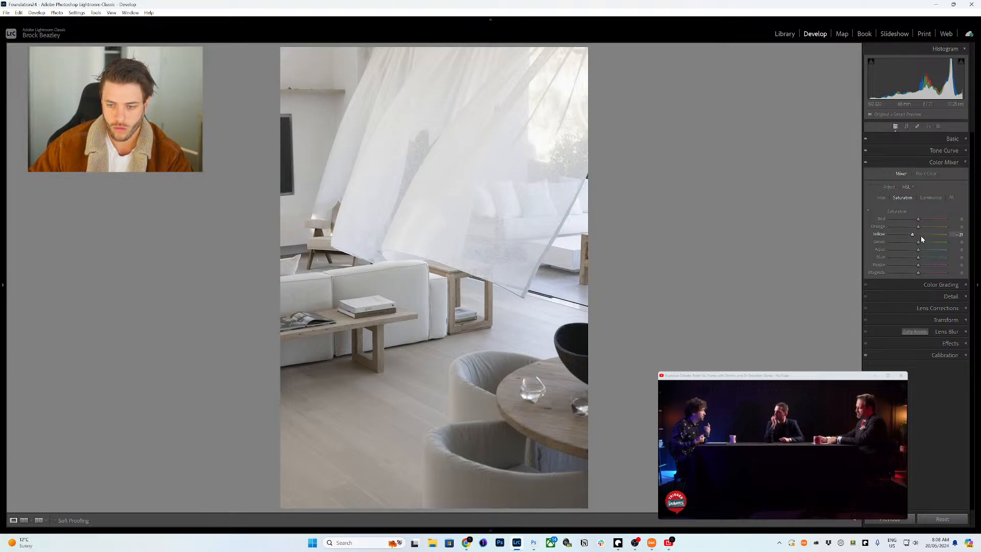
{"action": "left_click_drag", "start_coordinate": [912, 237], "coordinate": [914, 236]}
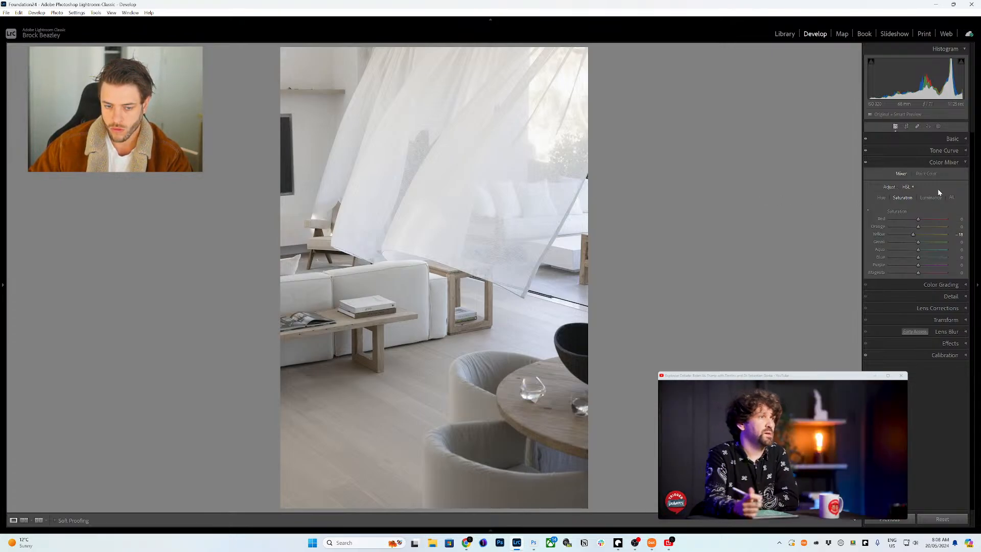
{"action": "double_click", "coordinate": [913, 234]}
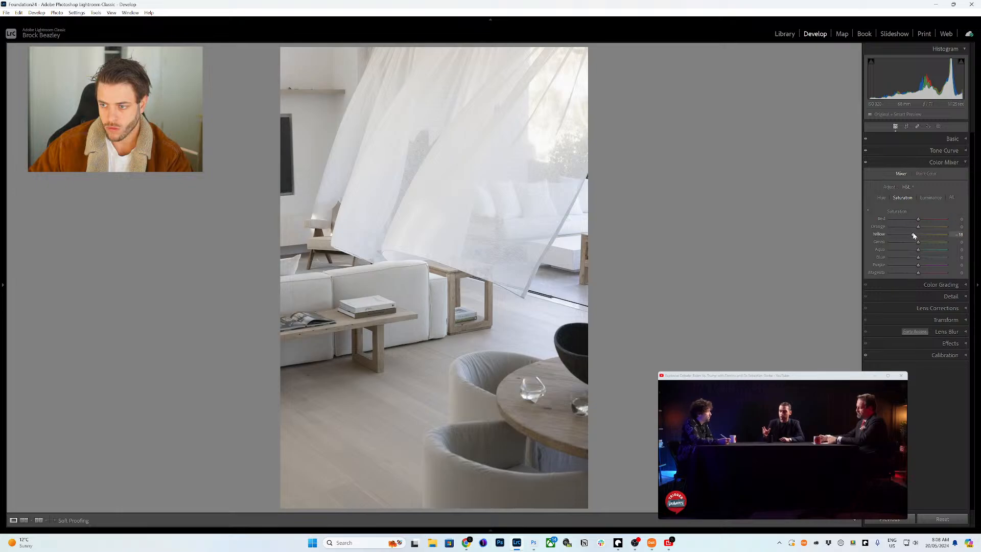
{"action": "left_click", "coordinate": [944, 162]}
{"action": "left_click", "coordinate": [946, 151]}
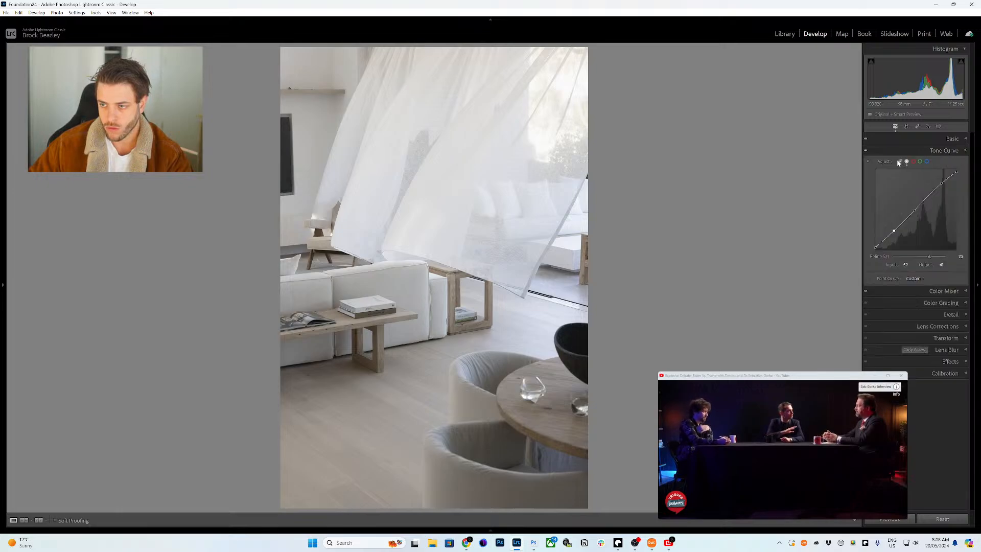
- Set the Blacks slider to -11 in the Basic panel
{"action": "left_click", "coordinate": [932, 138]}
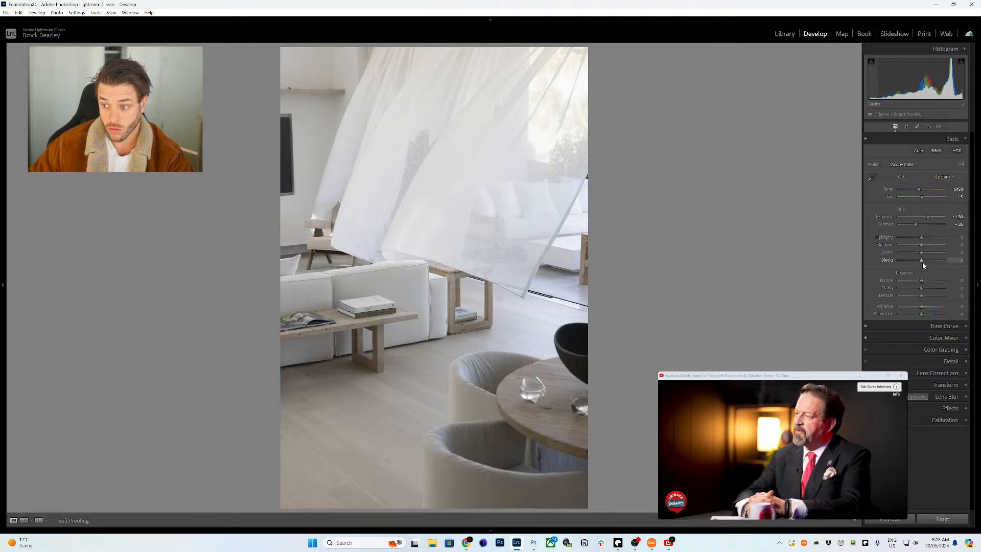
{"action": "left_click_drag", "start_coordinate": [920, 263], "coordinate": [919, 261]}
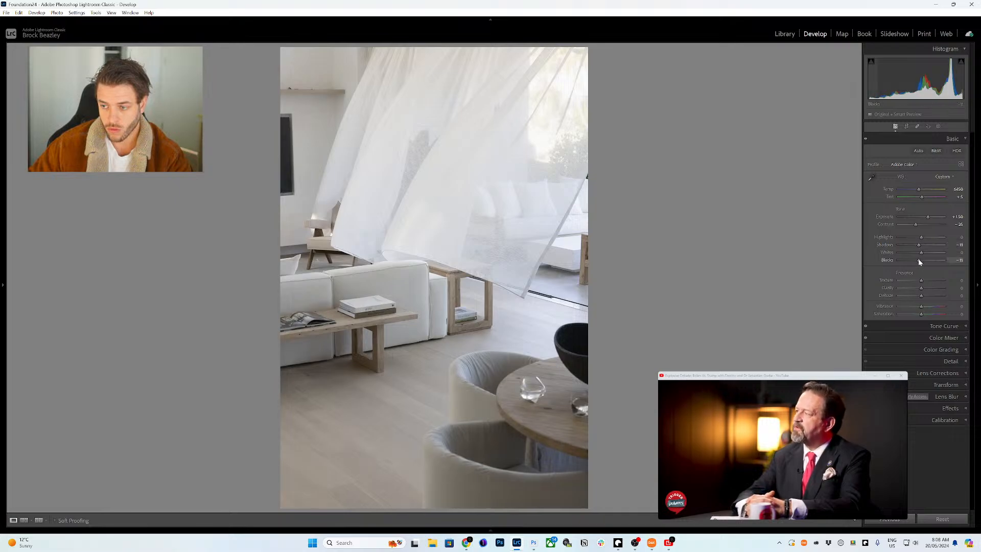
{"action": "left_click", "coordinate": [934, 138]}
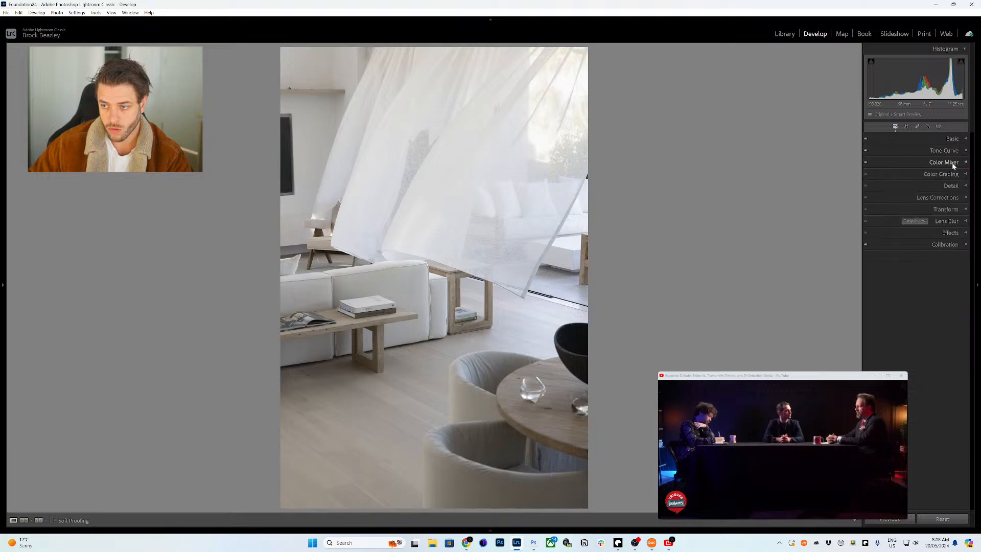
- Set Color Grading midtones luminance to +10 and highlights luminance to +20
{"action": "left_click", "coordinate": [950, 173]}
{"action": "left_click", "coordinate": [927, 186]}
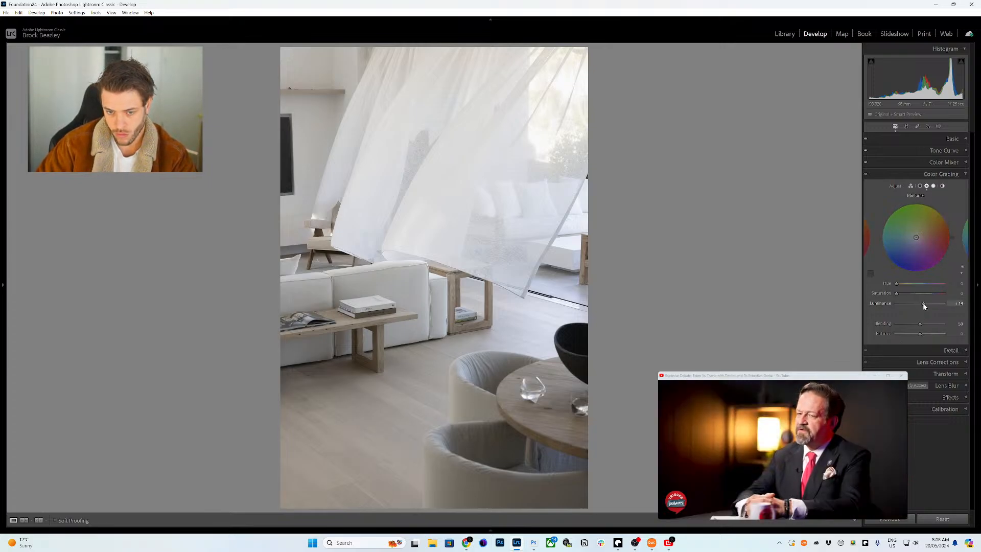
{"action": "left_click_drag", "start_coordinate": [924, 305], "coordinate": [922, 306]}
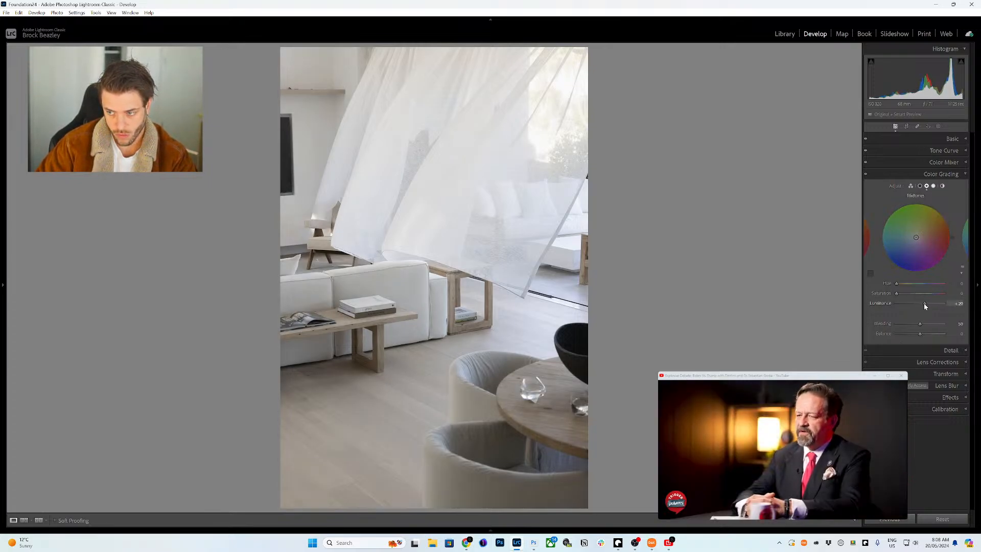
{"action": "left_click", "coordinate": [933, 186]}
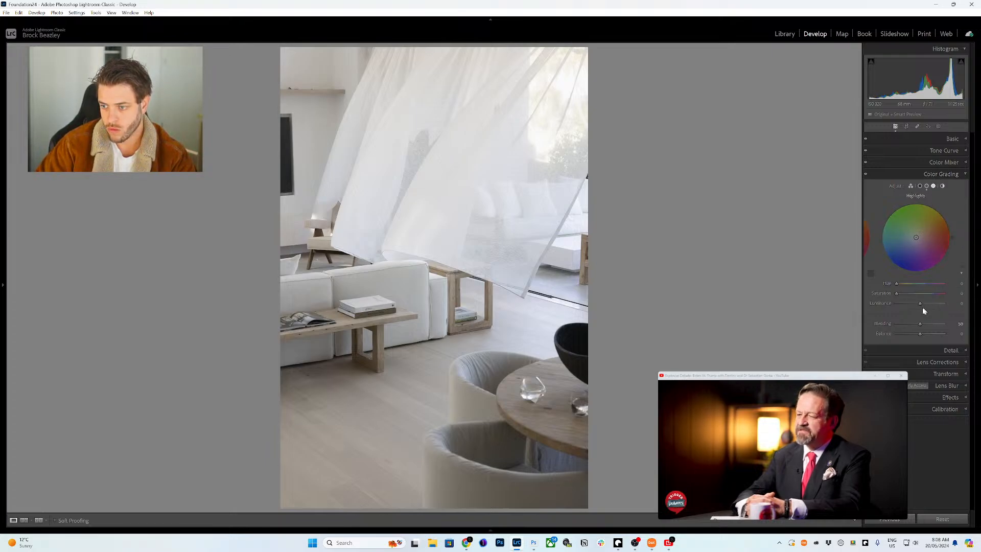
{"action": "left_click_drag", "start_coordinate": [921, 305], "coordinate": [922, 308]}
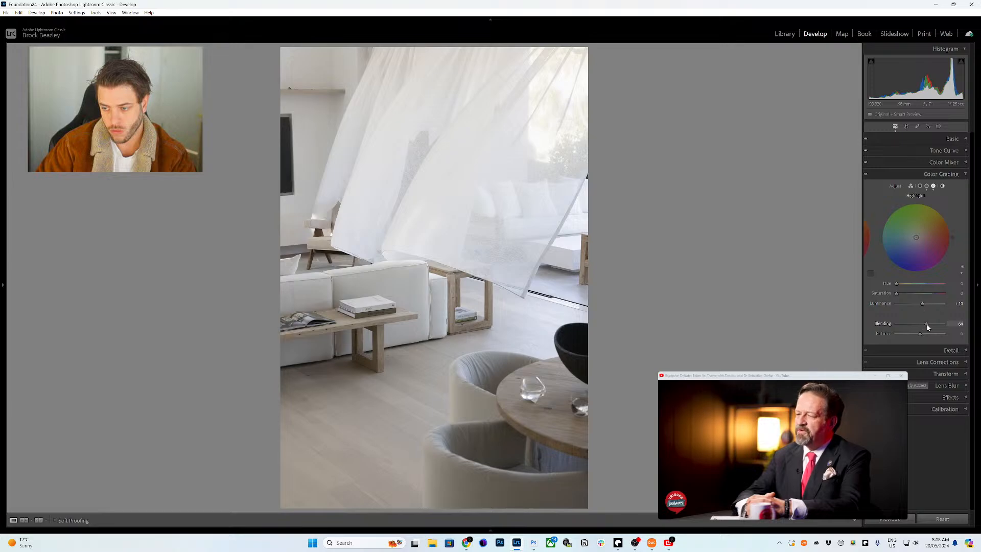
{"action": "left_click", "coordinate": [953, 175]}
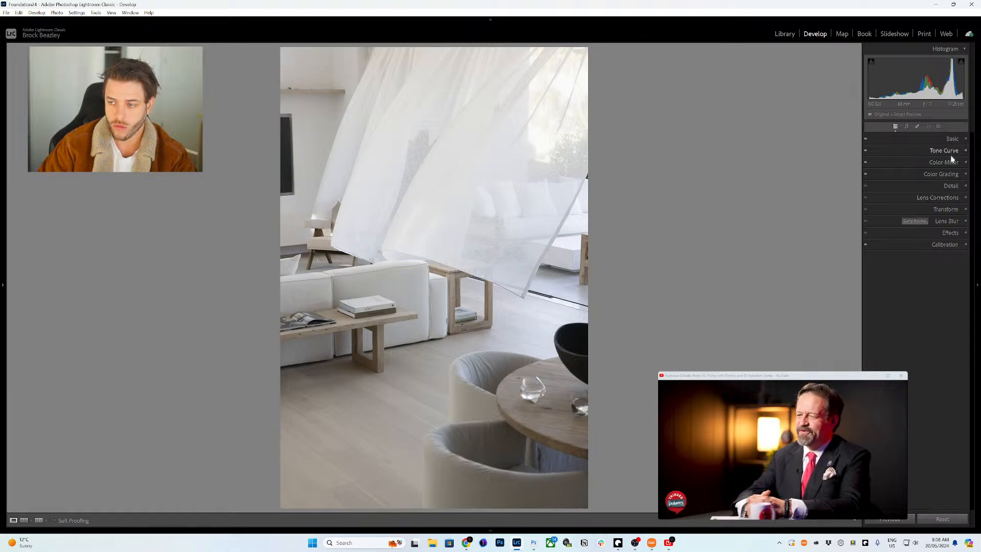
- Set shadows luminance to -49 and global luminance to +15
{"action": "left_click", "coordinate": [950, 247]}
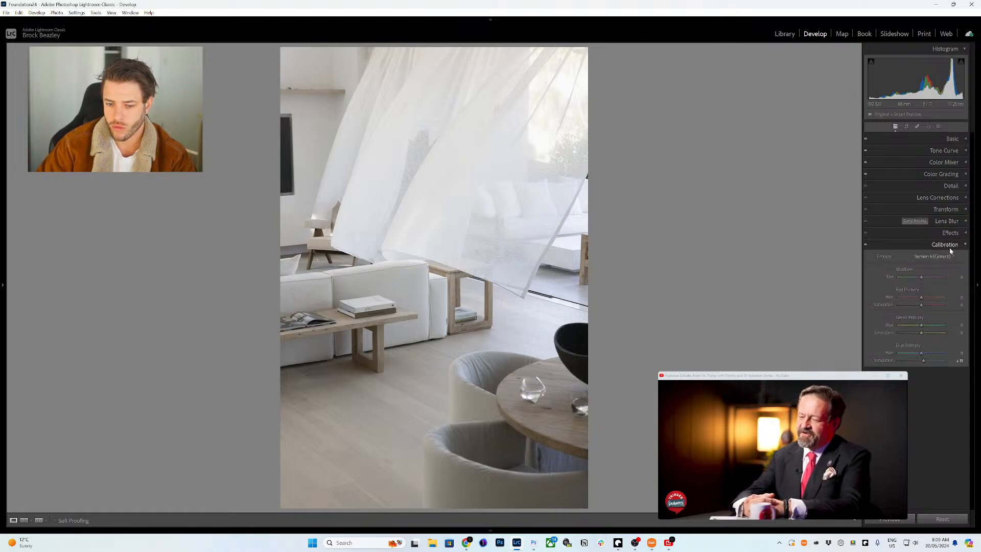
{"action": "left_click", "coordinate": [949, 244]}
{"action": "left_click", "coordinate": [950, 244]}
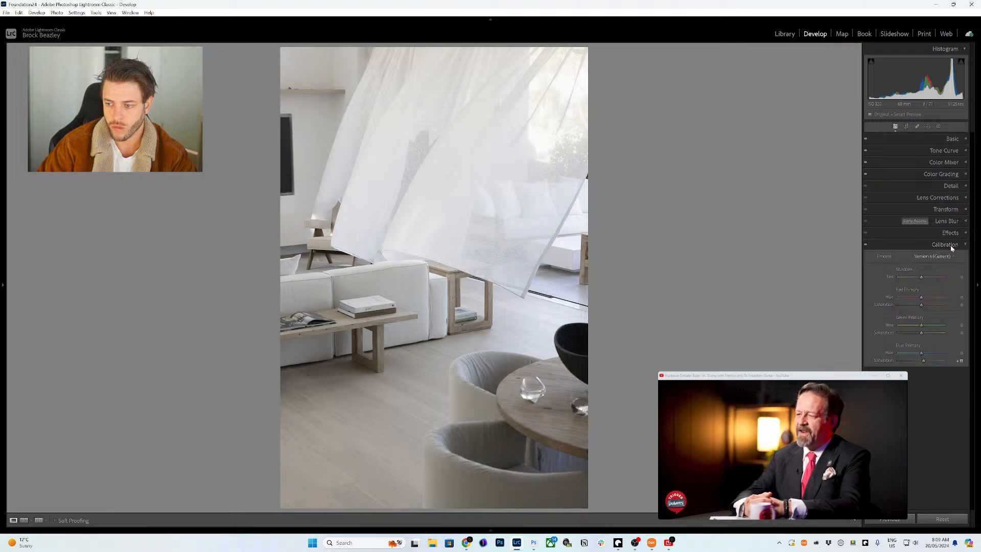
{"action": "left_click", "coordinate": [949, 246]}
{"action": "left_click", "coordinate": [947, 176]}
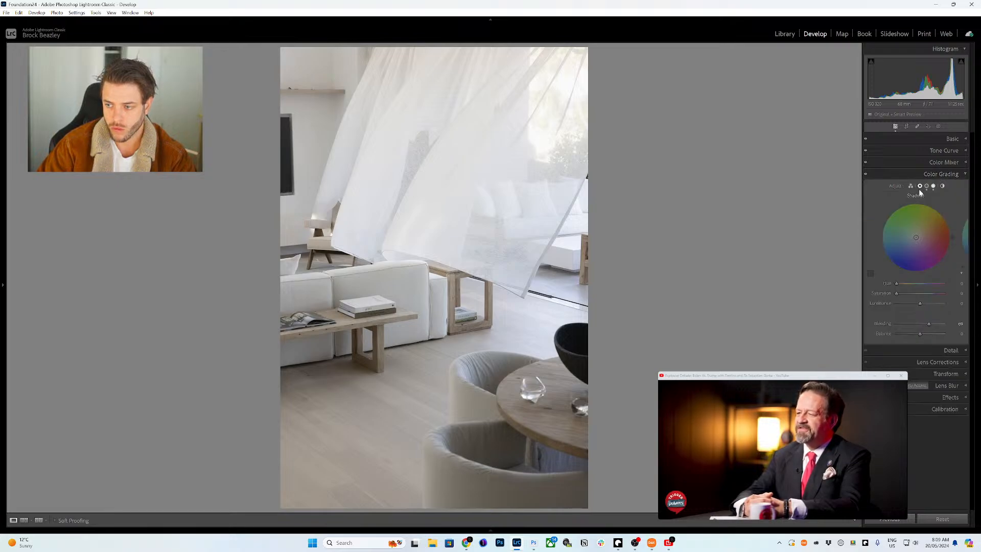
{"action": "left_click_drag", "start_coordinate": [913, 304], "coordinate": [905, 305]}
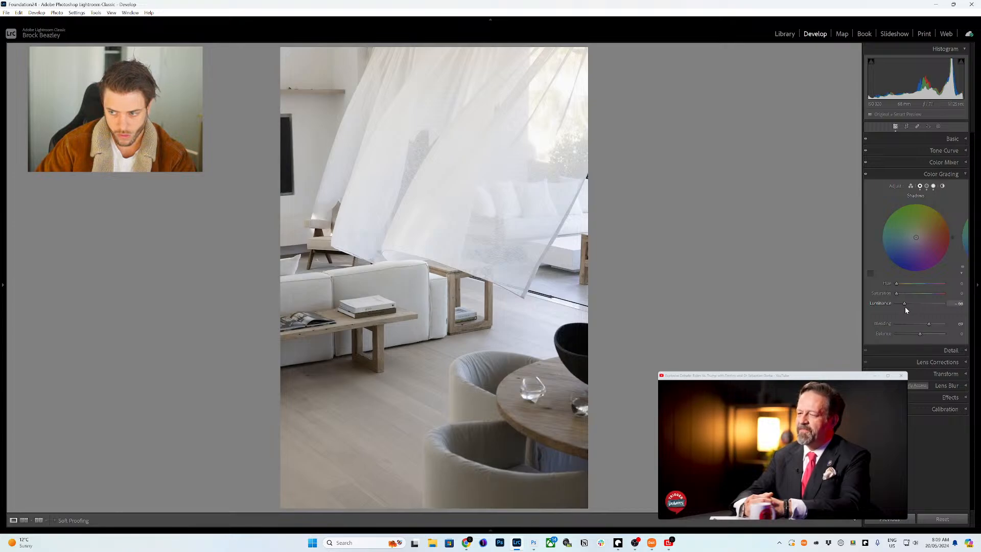
{"action": "left_click_drag", "start_coordinate": [896, 304], "coordinate": [906, 302]}
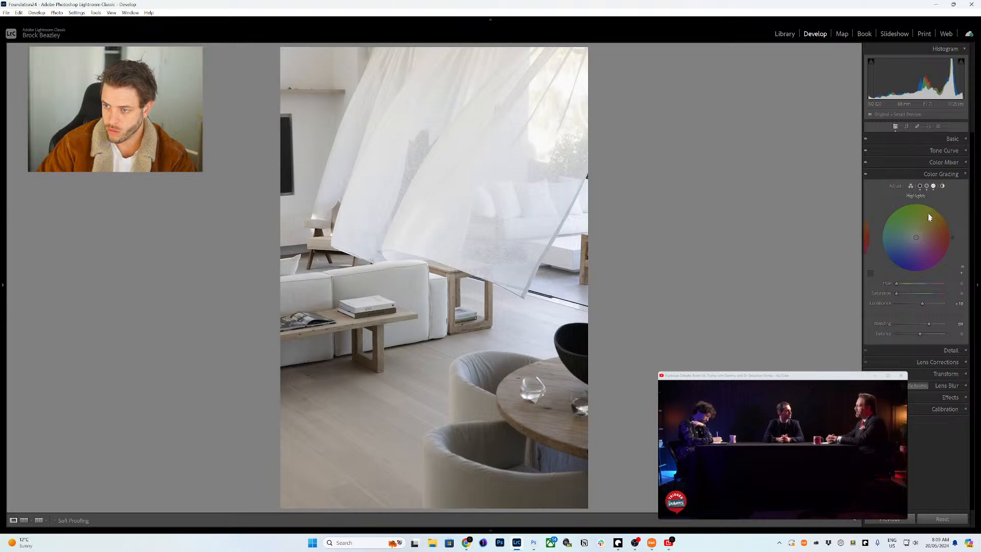
{"action": "left_click", "coordinate": [932, 187]}
{"action": "left_click", "coordinate": [942, 186]}
{"action": "left_click_drag", "start_coordinate": [919, 303], "coordinate": [922, 304]}
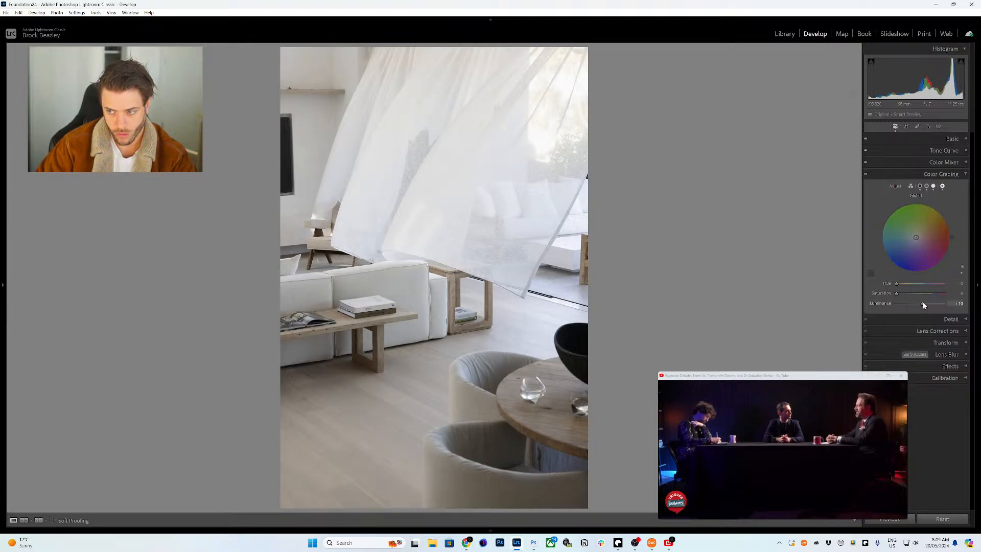
{"action": "left_click_drag", "start_coordinate": [922, 303], "coordinate": [924, 303]}
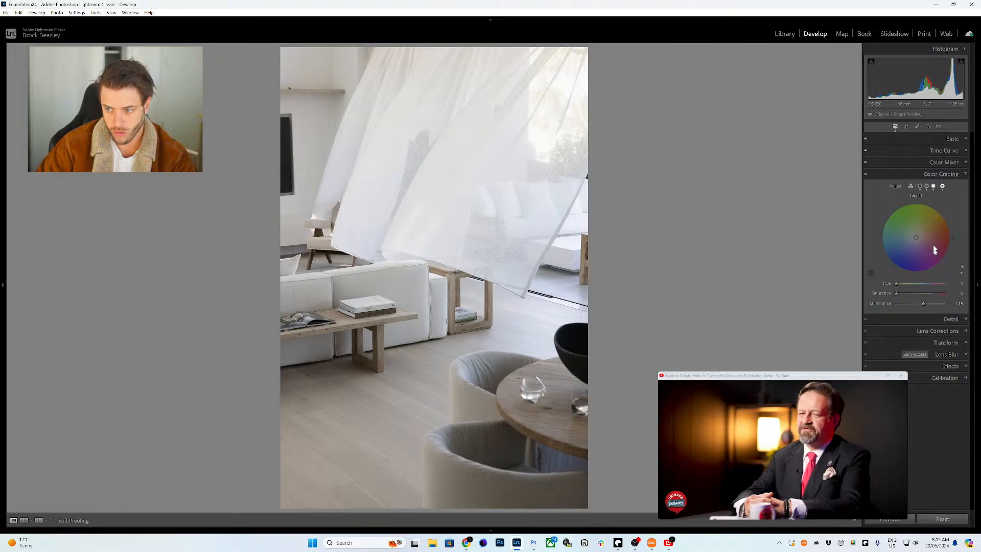
- Pull a midtone curve point slightly down and set the parametric Darks to -14
{"action": "left_click", "coordinate": [943, 152]}
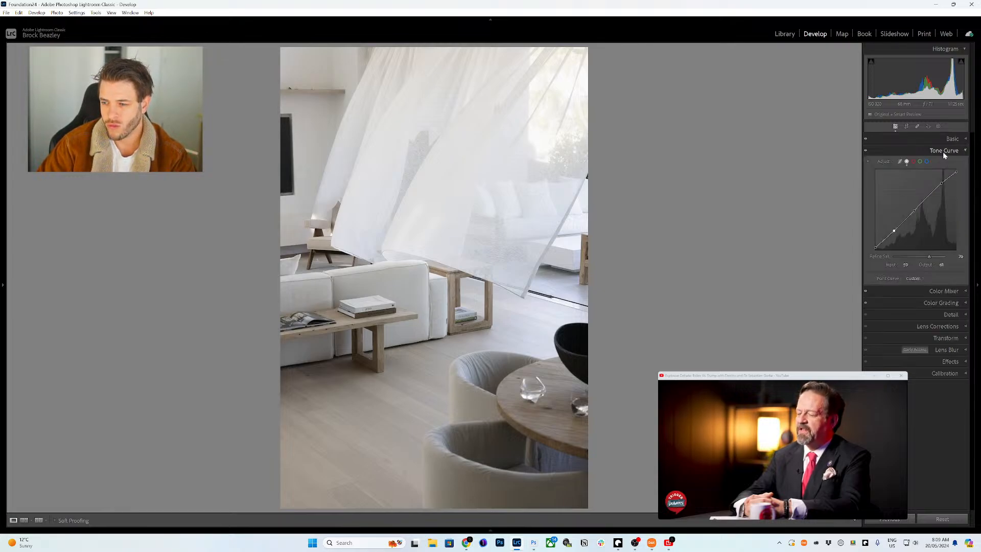
{"action": "left_click", "coordinate": [915, 211]}
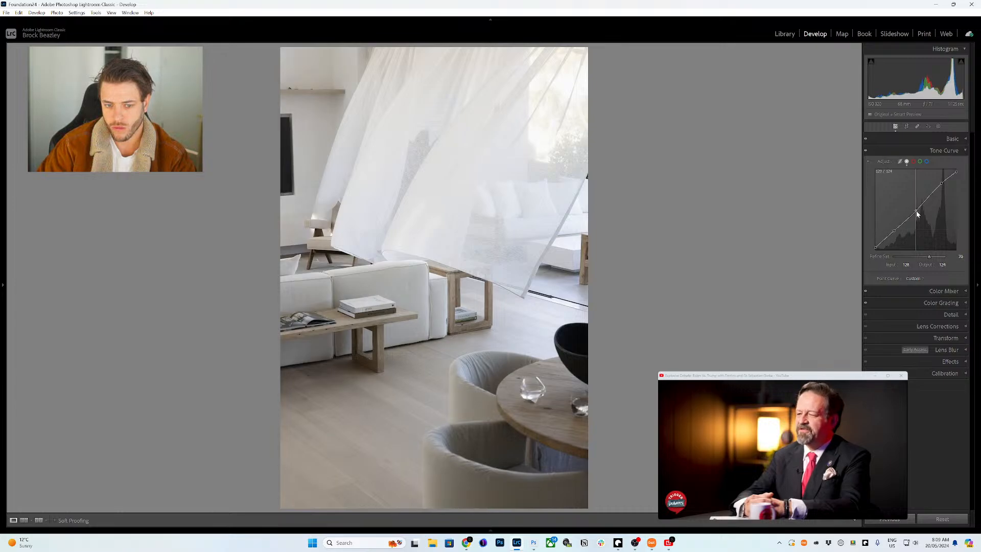
{"action": "left_click_drag", "start_coordinate": [916, 214], "coordinate": [916, 210]}
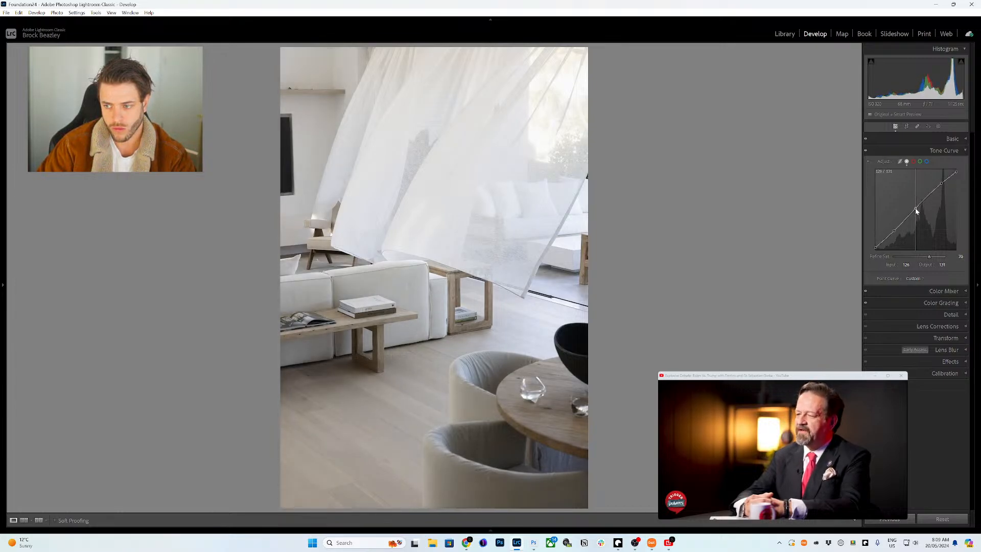
{"action": "left_click", "coordinate": [905, 161]}
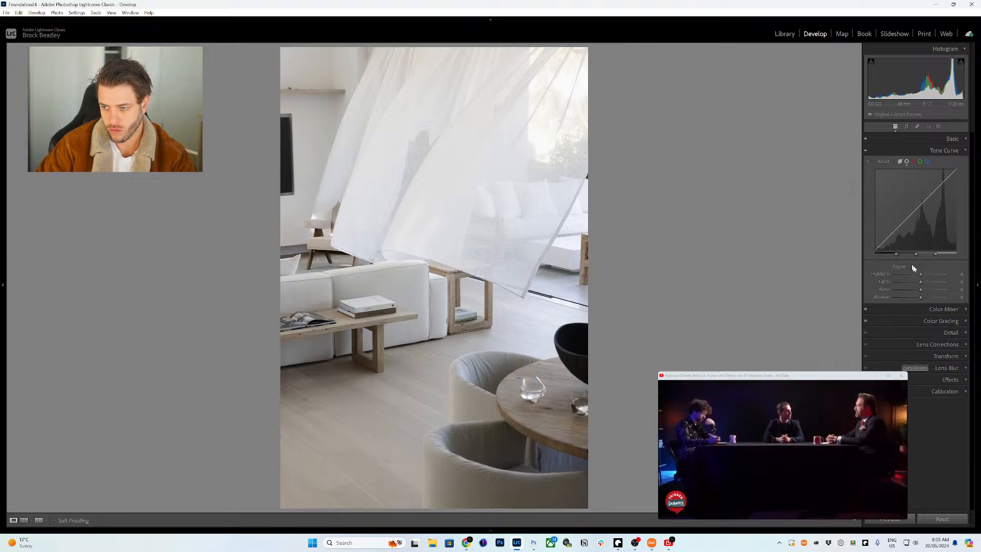
{"action": "left_click_drag", "start_coordinate": [921, 292], "coordinate": [921, 299]}
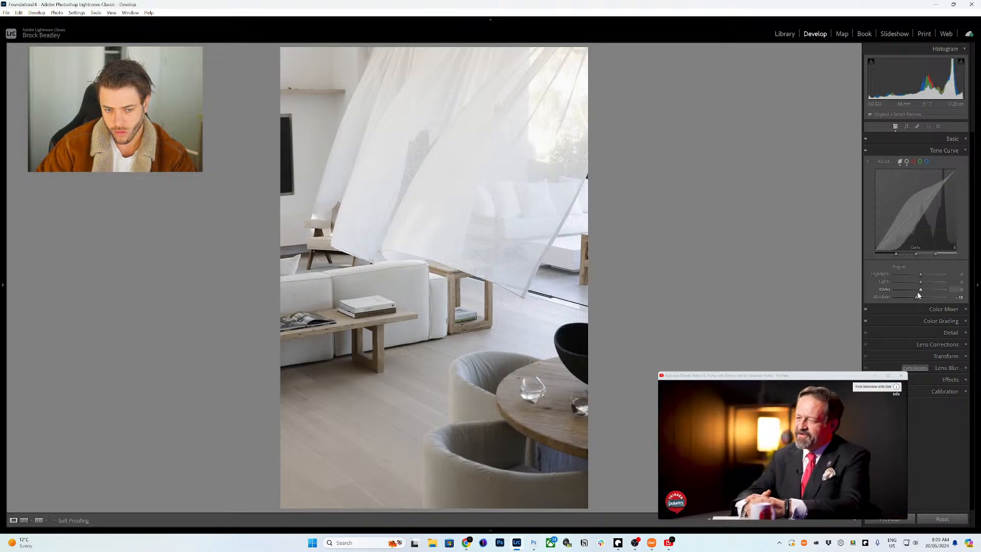
{"action": "left_click", "coordinate": [943, 150]}
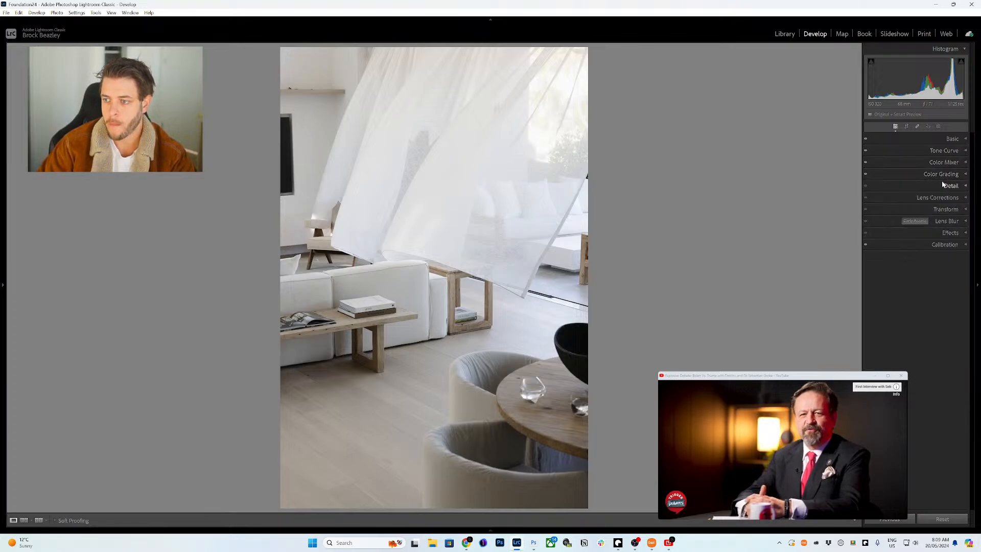
- Switch the photo's profile to Adobe Landscape
{"action": "left_click", "coordinate": [941, 174]}
{"action": "left_click", "coordinate": [949, 165]}
{"action": "left_click", "coordinate": [929, 199]}
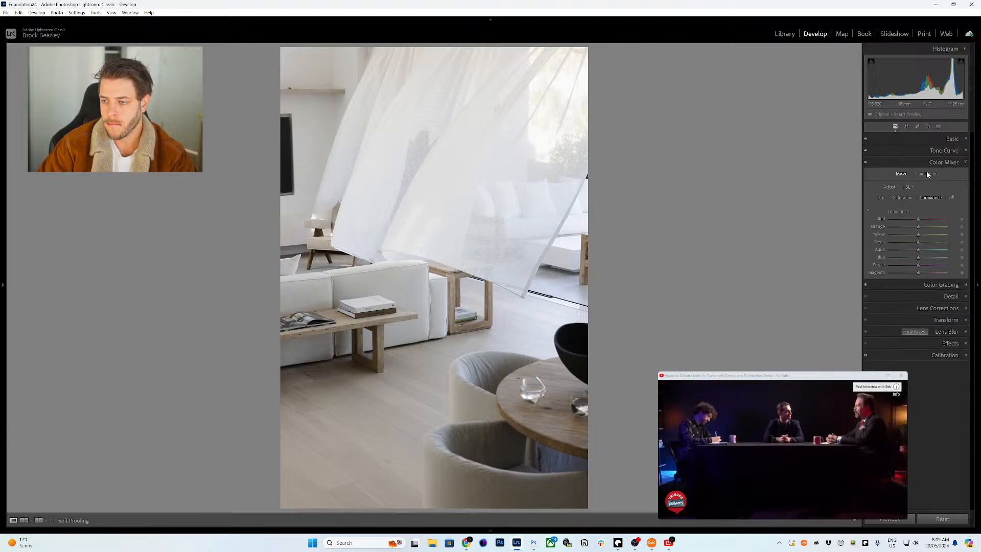
{"action": "left_click", "coordinate": [941, 139]}
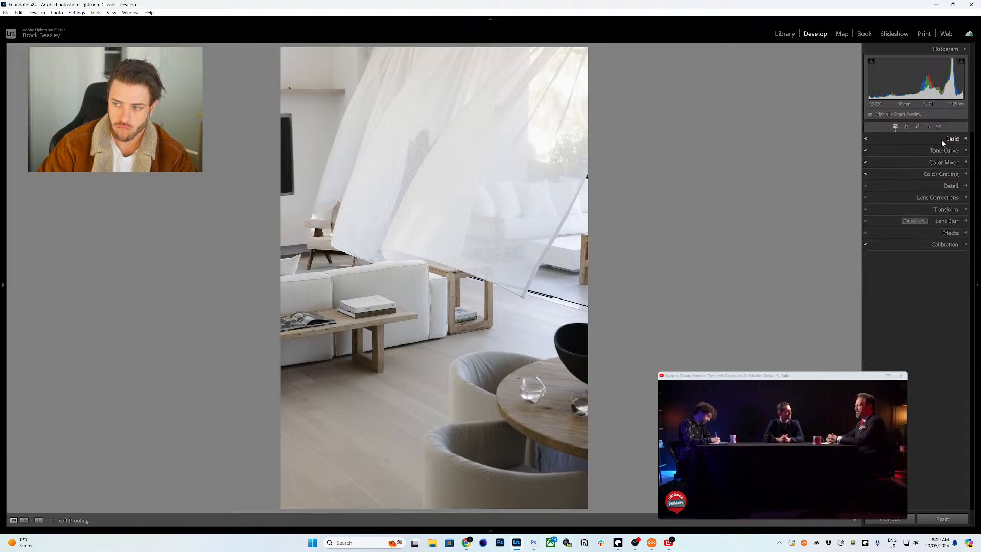
{"action": "left_click", "coordinate": [904, 164]}
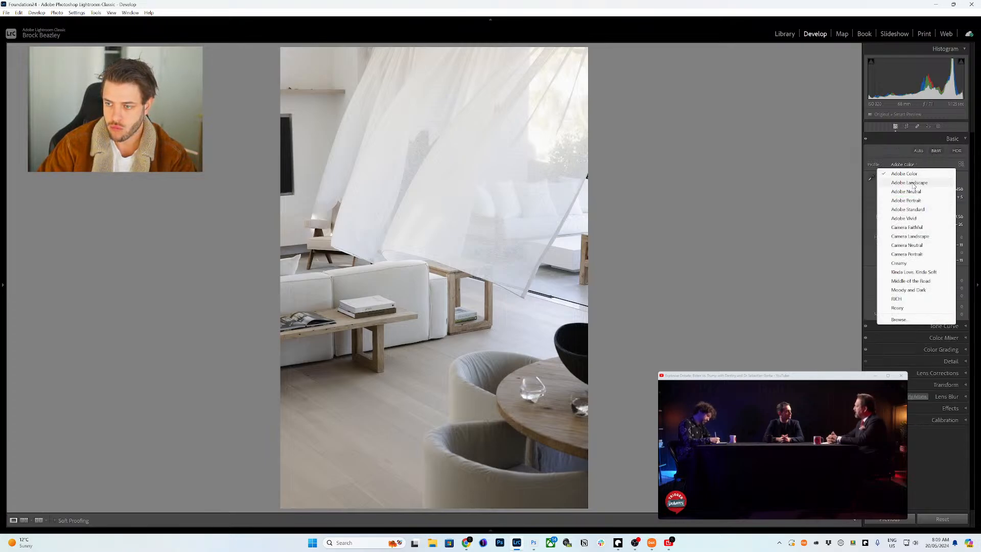
{"action": "left_click", "coordinate": [909, 173]}
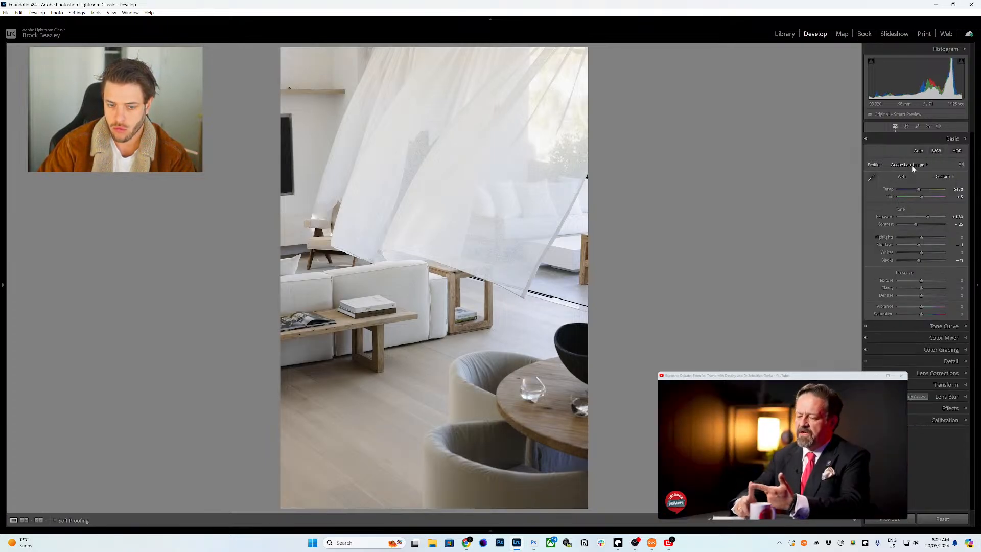
- Try Adobe Neutral, Adobe Standard and Adobe Vivid, then return to Adobe Color
{"action": "left_click", "coordinate": [913, 164]}
{"action": "left_click", "coordinate": [913, 191]}
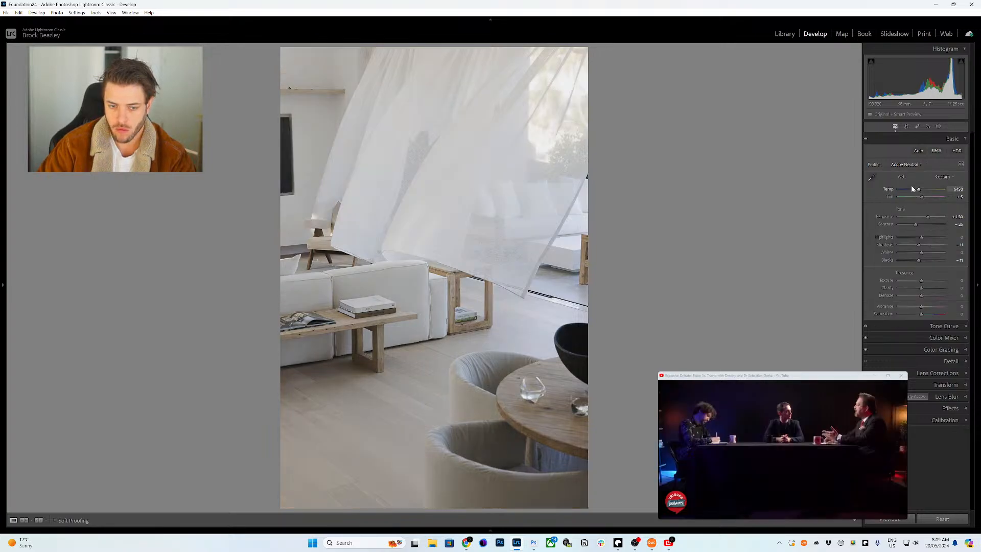
{"action": "left_click", "coordinate": [909, 164]}
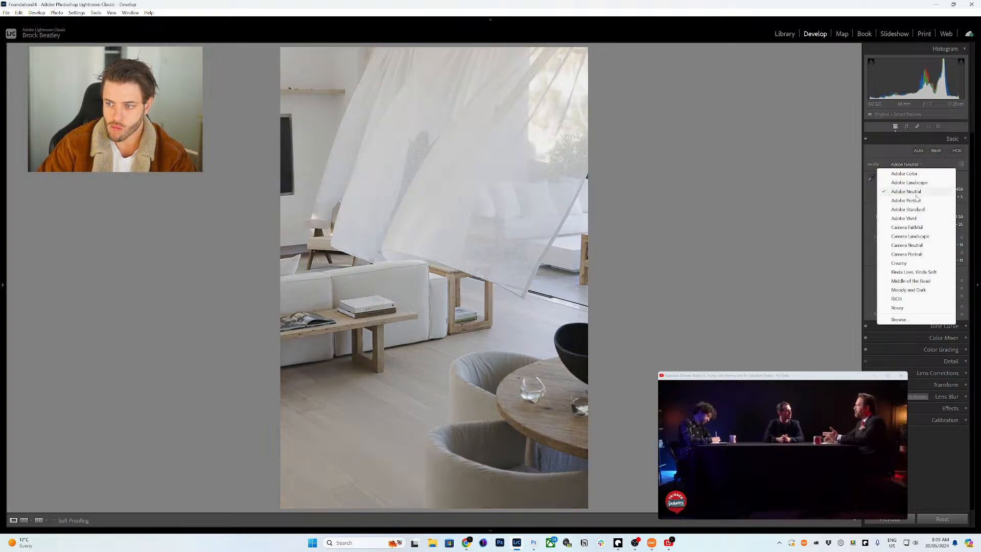
{"action": "left_click", "coordinate": [914, 209]}
{"action": "left_click", "coordinate": [909, 165]}
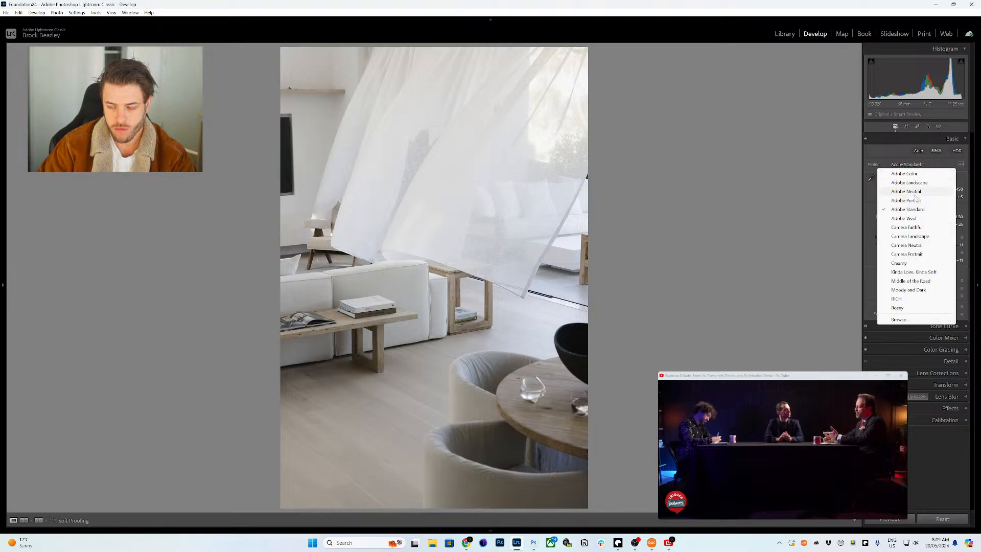
{"action": "left_click", "coordinate": [914, 217]}
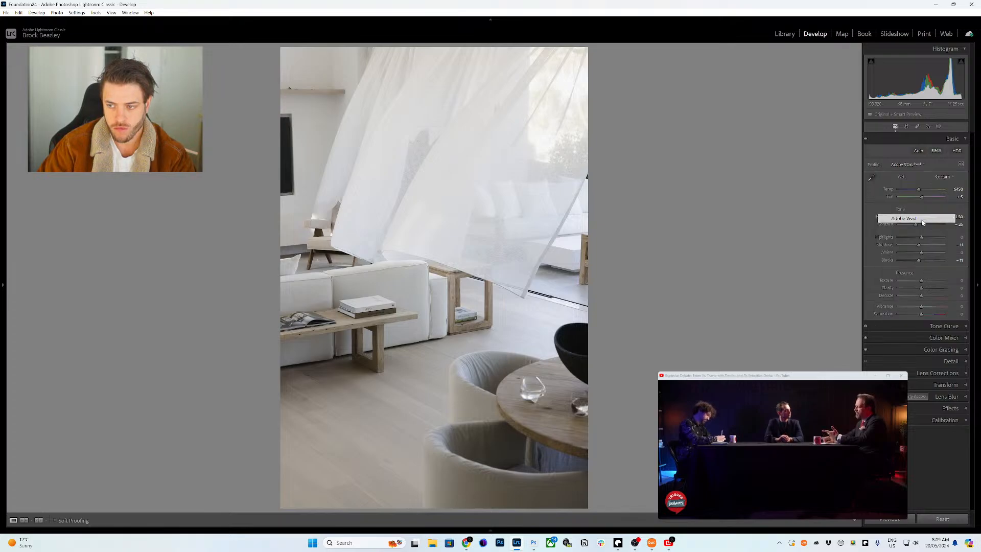
{"action": "left_click", "coordinate": [909, 165]}
{"action": "left_click", "coordinate": [919, 176]}
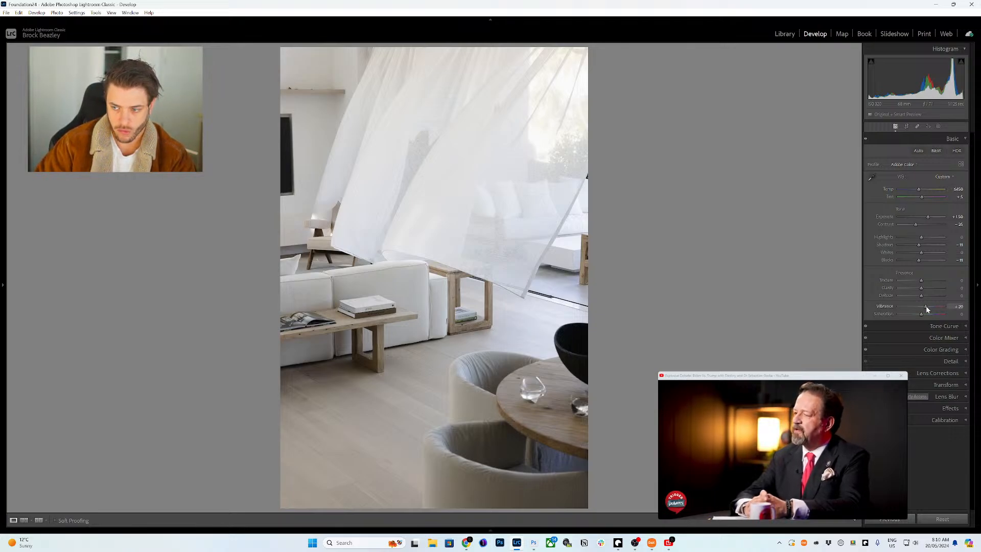
- Set Dehaze to about -9 and ease exposure back slightly
{"action": "left_click_drag", "start_coordinate": [922, 298], "coordinate": [920, 301]}
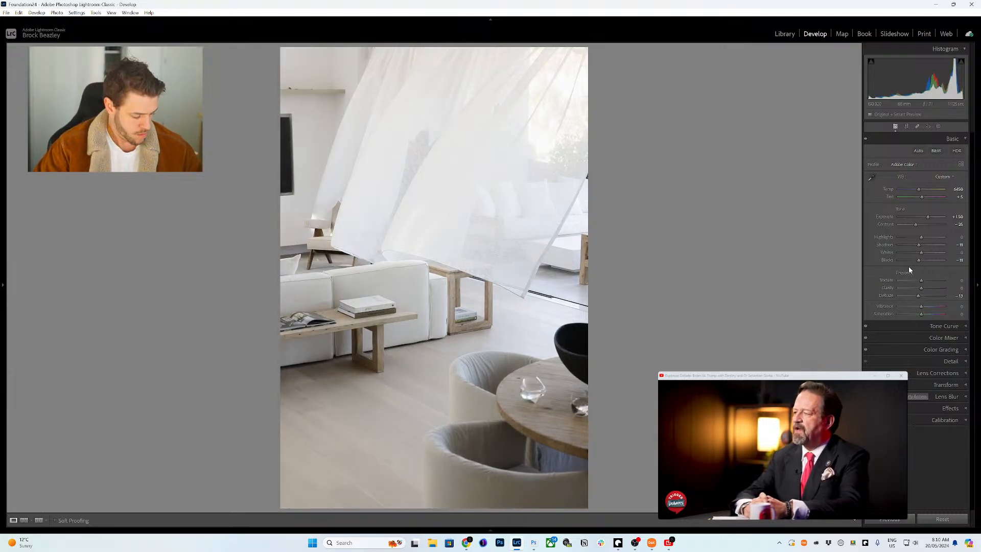
{"action": "key", "text": "minus"}
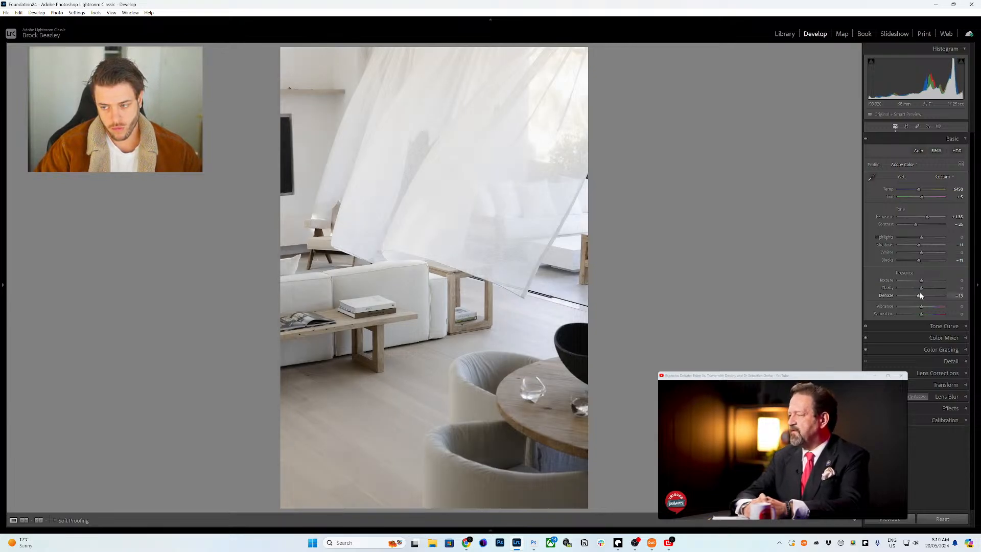
{"action": "left_click_drag", "start_coordinate": [920, 295], "coordinate": [921, 296]}
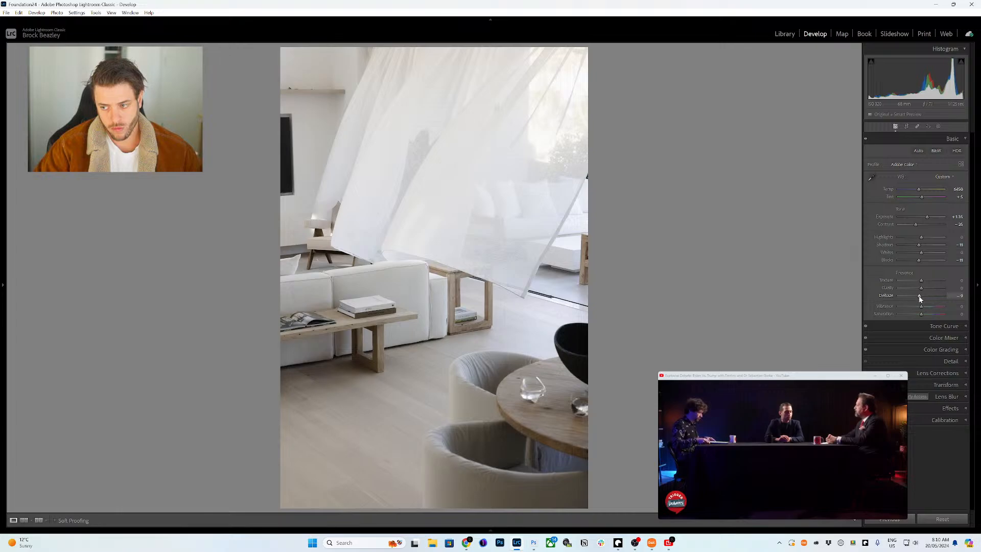
- Collapse the edit panels and open the Sync Settings dialog
{"action": "left_click", "coordinate": [944, 138]}
{"action": "left_click", "coordinate": [951, 151]}
{"action": "left_click", "coordinate": [953, 153]}
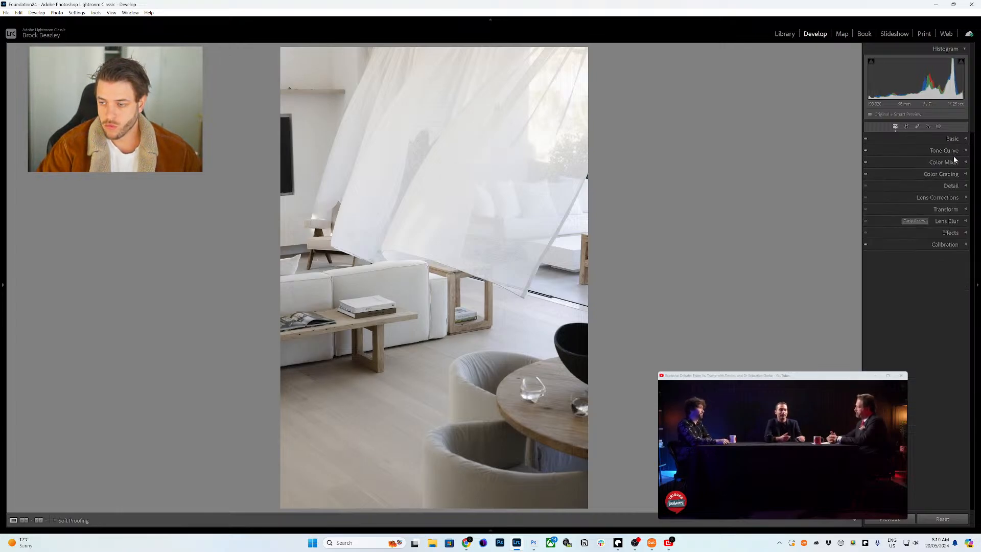
{"action": "left_click", "coordinate": [950, 174]}
{"action": "left_click", "coordinate": [949, 174]}
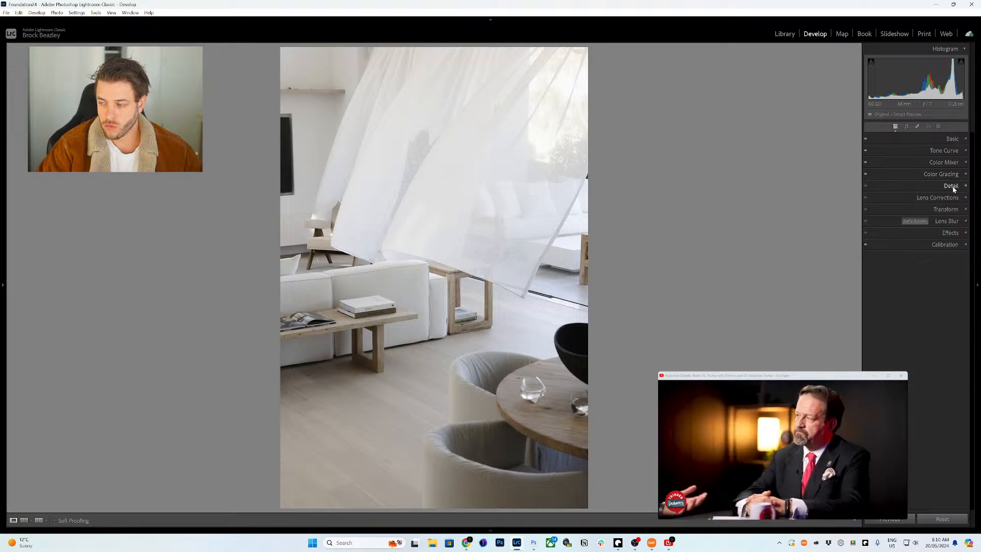
{"action": "left_click", "coordinate": [951, 186]}
{"action": "left_click", "coordinate": [950, 186]}
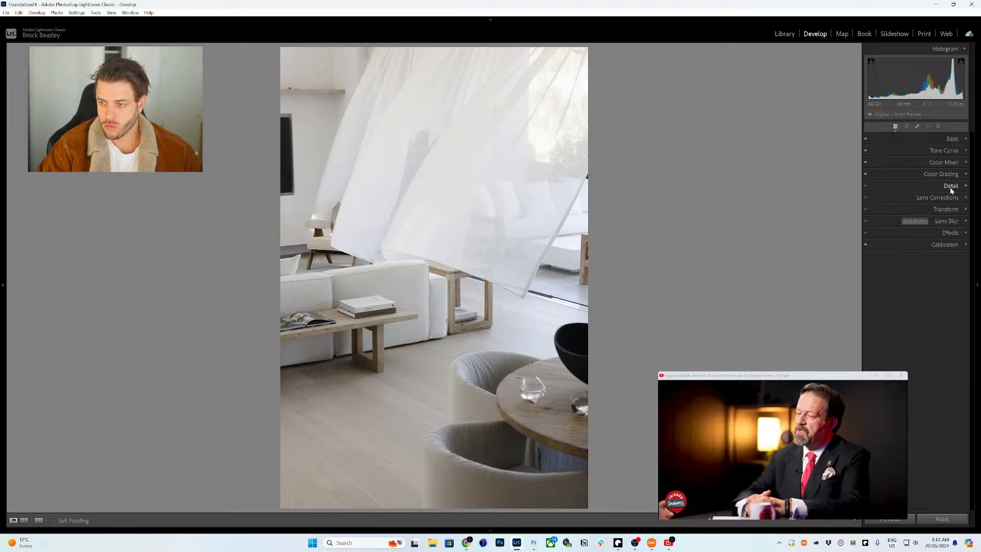
{"action": "mouse_move", "coordinate": [629, 519]}
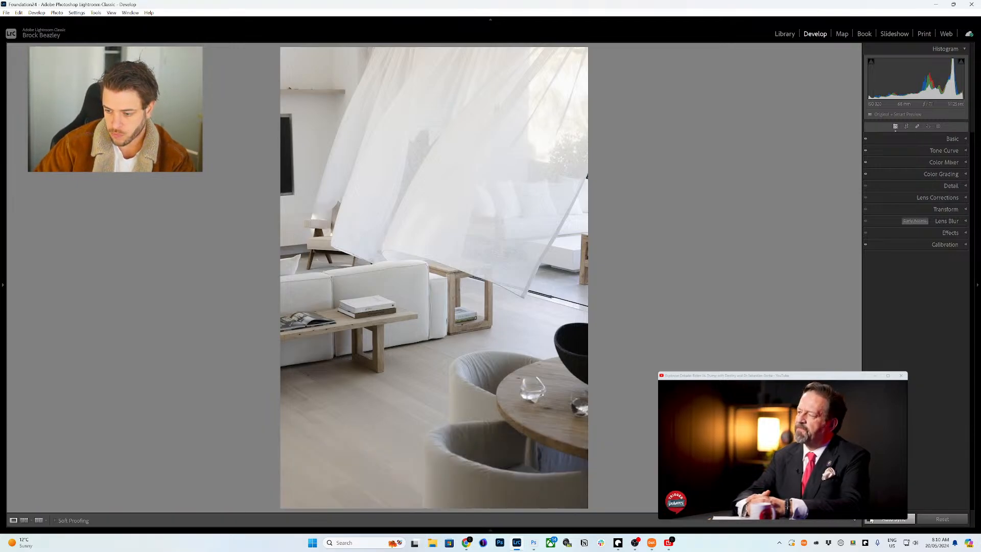
{"action": "left_click", "coordinate": [871, 519]}
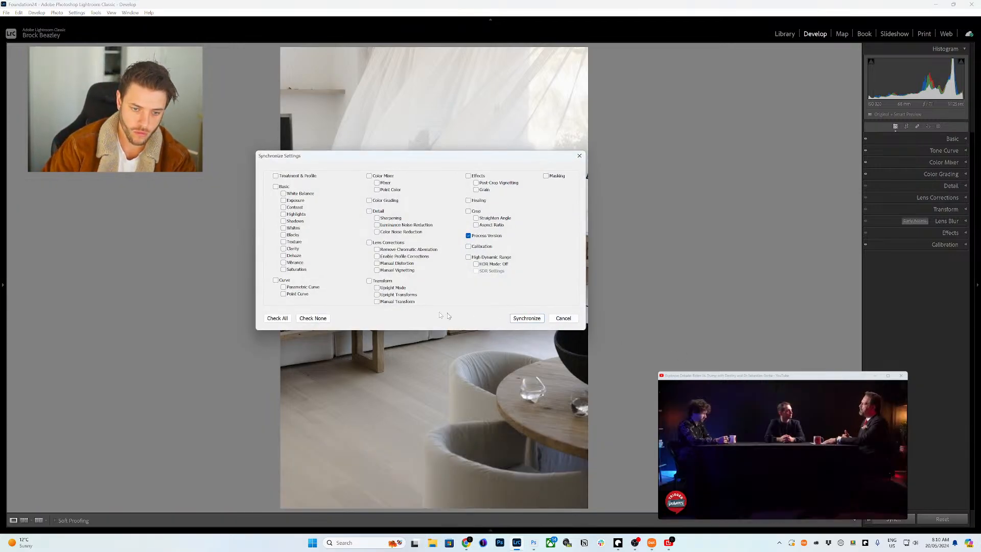
- Sync Basic, Curve, Color Mixer, Color Grading, Detail, Lens Corrections and Calibration to the selected photos
{"action": "left_click", "coordinate": [285, 187]}
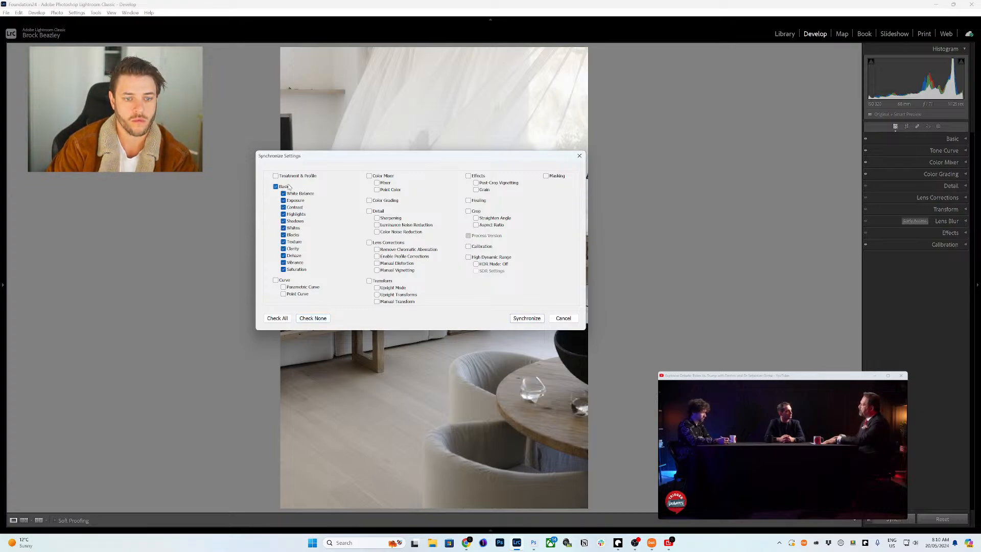
{"action": "left_click", "coordinate": [284, 280]}
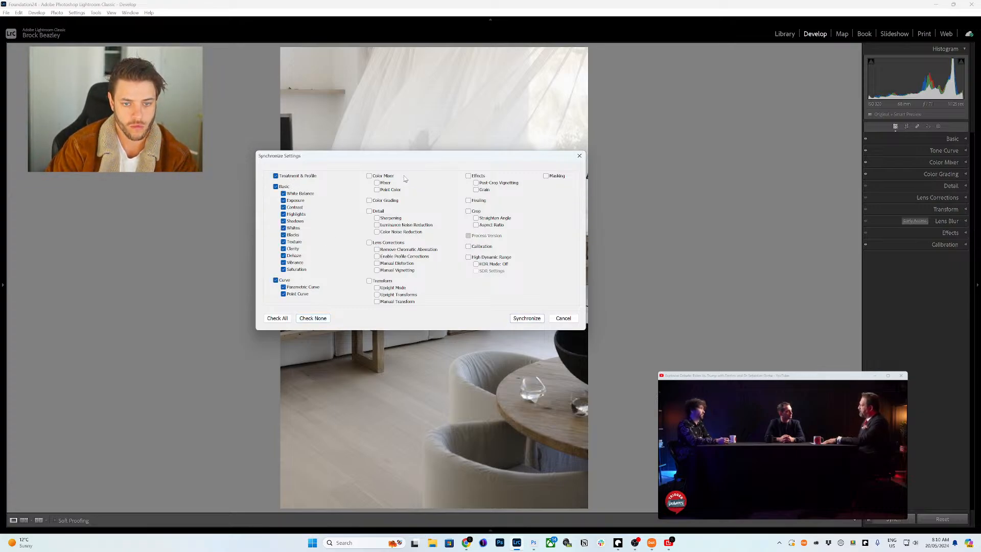
{"action": "left_click", "coordinate": [380, 176]}
{"action": "left_click", "coordinate": [383, 200]}
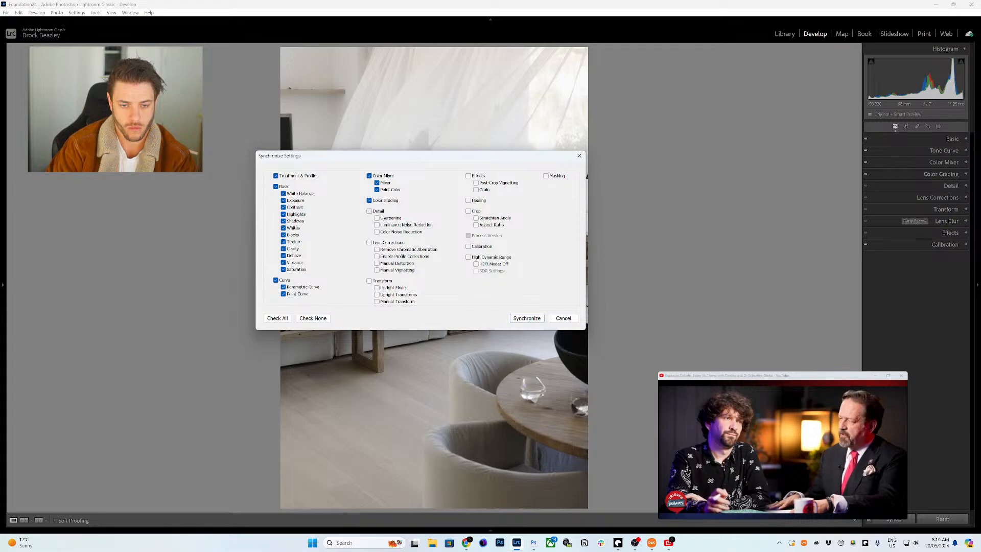
{"action": "left_click", "coordinate": [378, 211]}
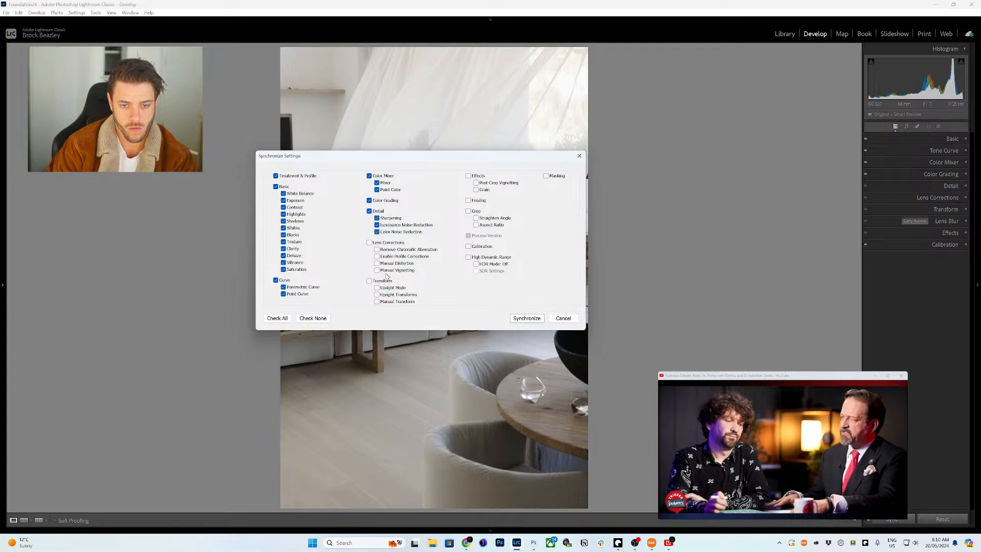
{"action": "left_click", "coordinate": [389, 243]}
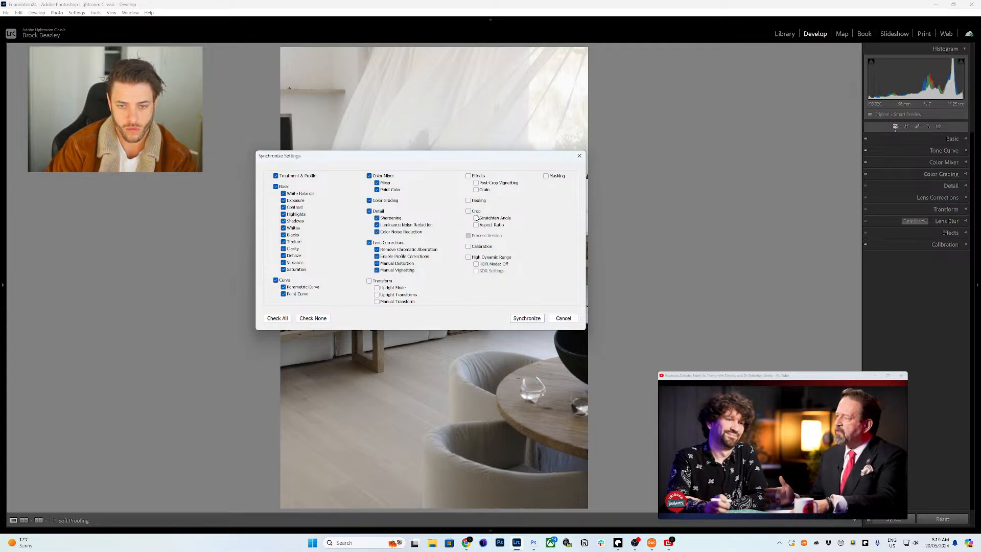
{"action": "left_click", "coordinate": [481, 247]}
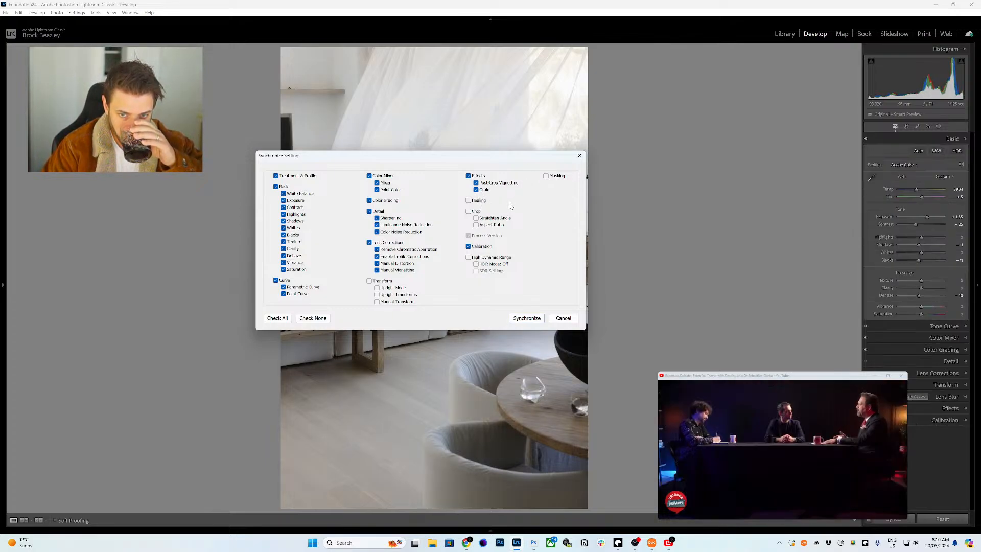
{"action": "left_click", "coordinate": [527, 318]}
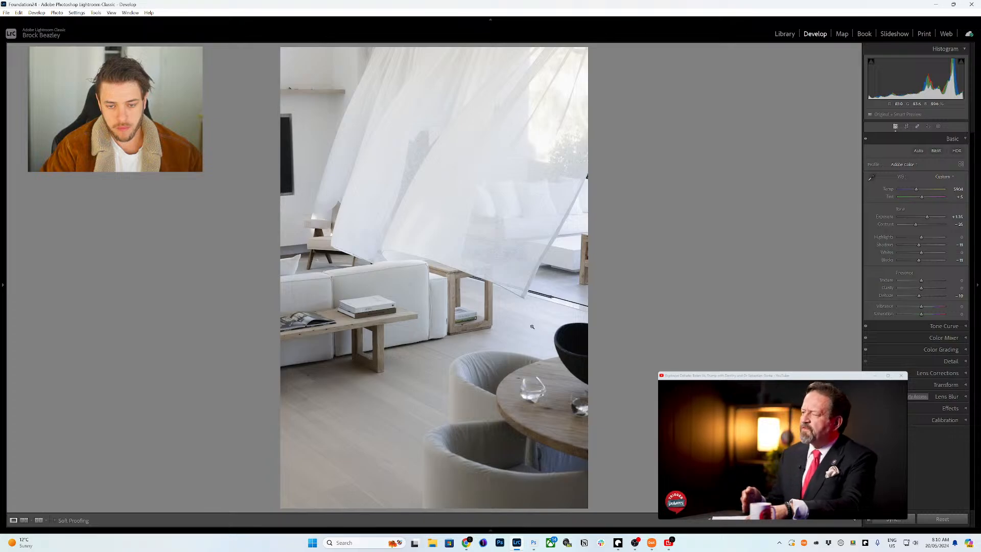
- Raise the curtain photo's exposure to +1.40 and synchronize it to the other photos
{"action": "mouse_move", "coordinate": [343, 530]}
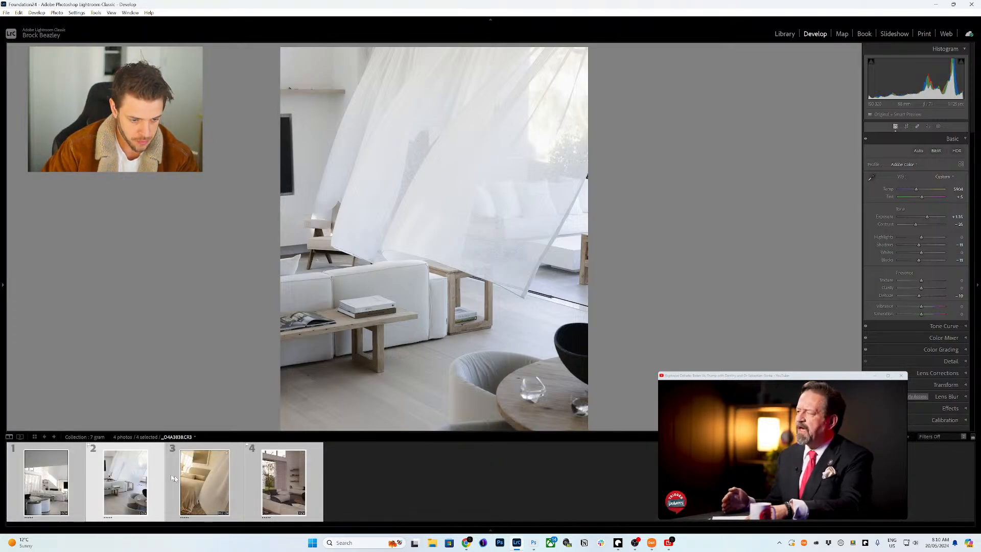
{"action": "left_click", "coordinate": [132, 483]}
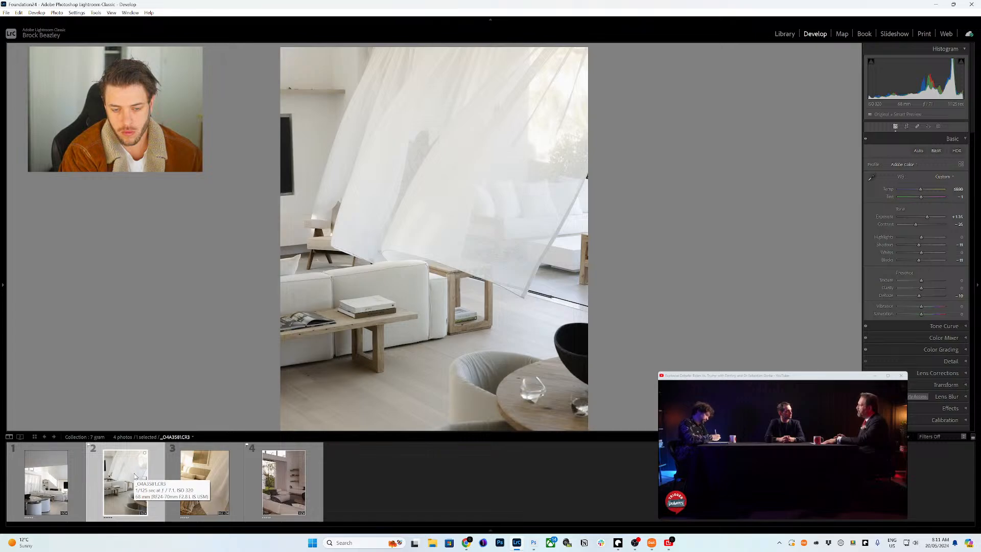
{"action": "key", "text": "="}
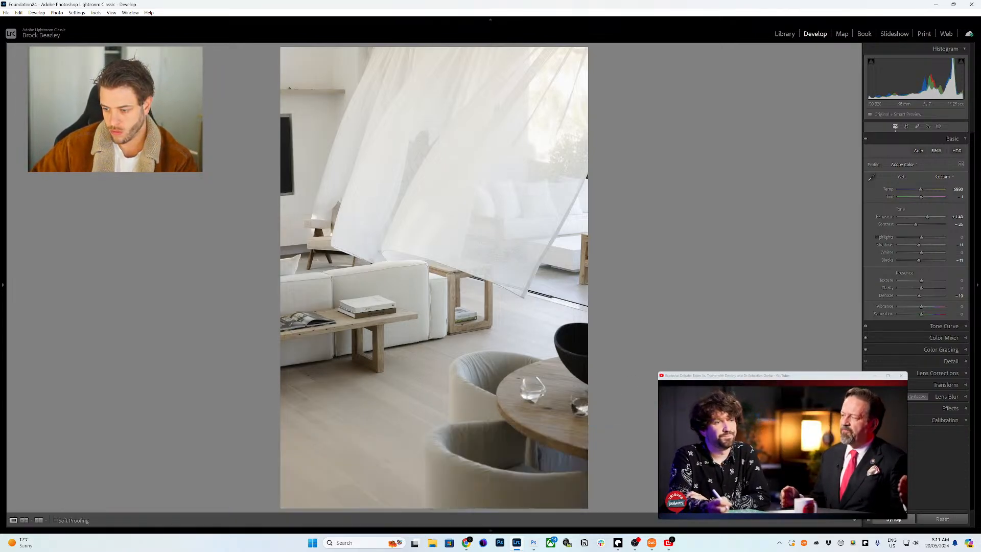
{"action": "left_click", "coordinate": [897, 518]}
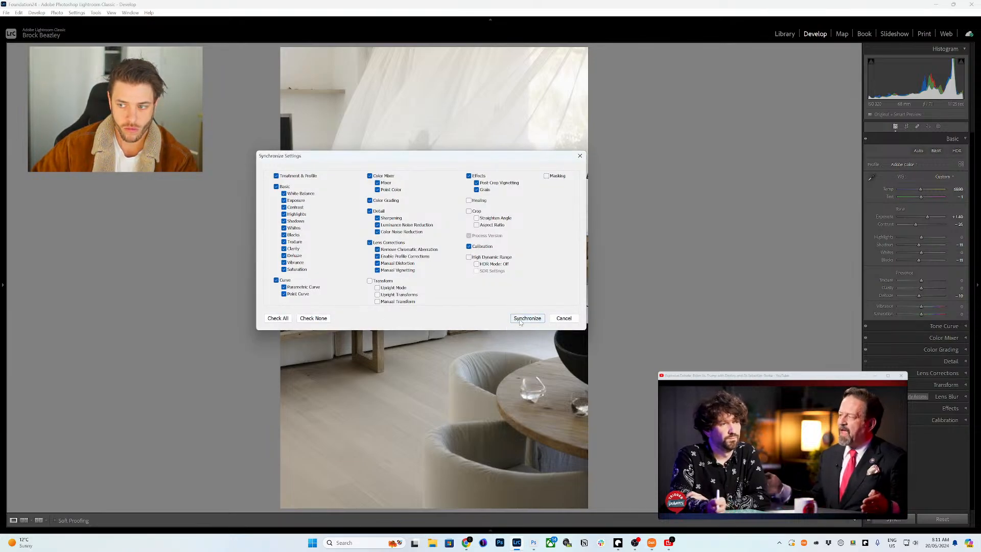
{"action": "left_click", "coordinate": [520, 321]}
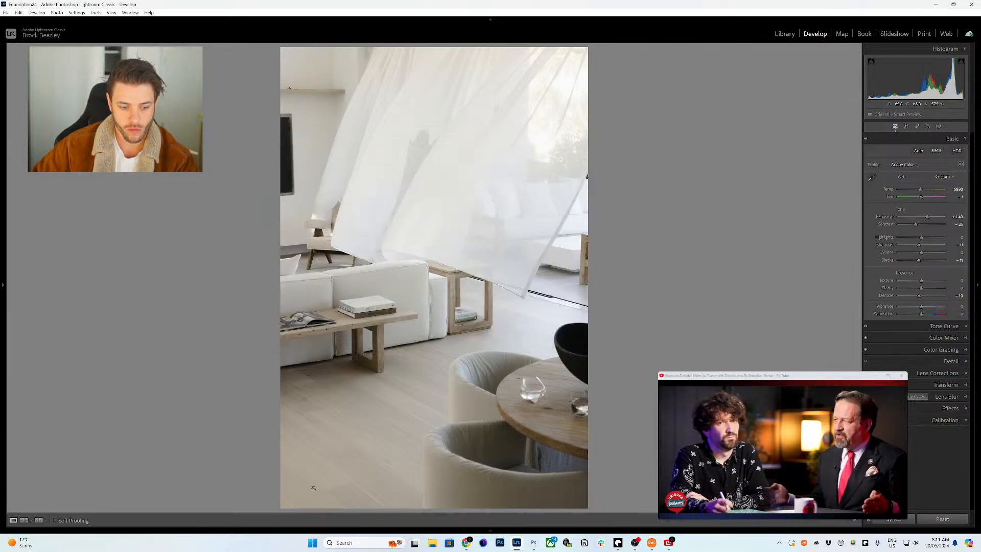
- Lower the living-room photo's exposure to +1.15
{"action": "mouse_move", "coordinate": [179, 520]}
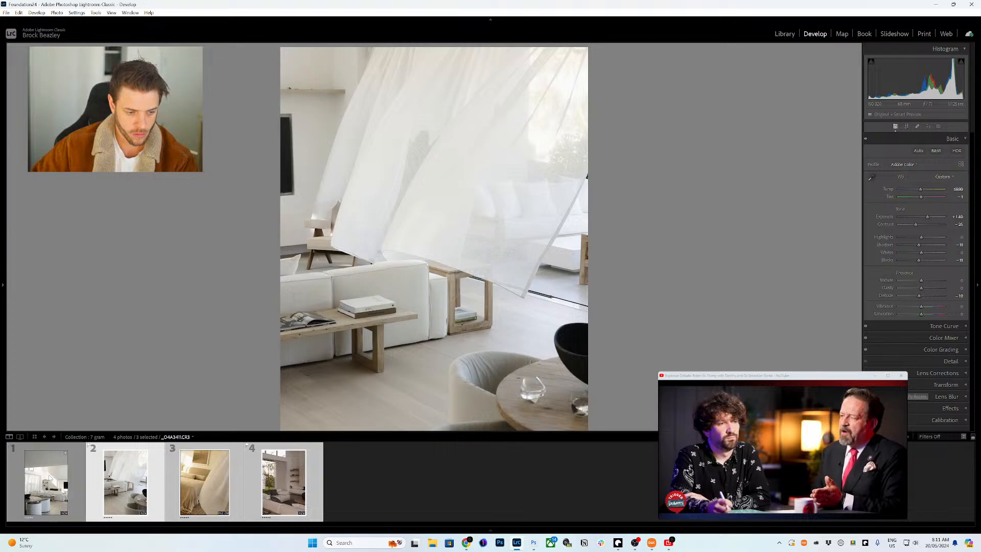
{"action": "left_click", "coordinate": [62, 482]}
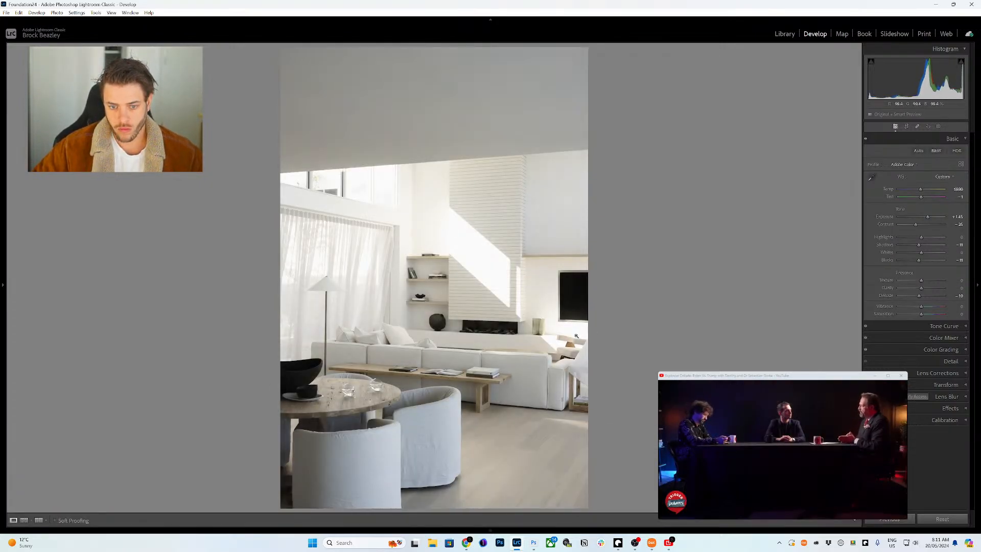
{"action": "key", "text": "minus"}
{"action": "key", "text": "minus"}
{"action": "key", "text": "minus"}
{"action": "key", "text": "minus"}
{"action": "key", "text": "minus"}
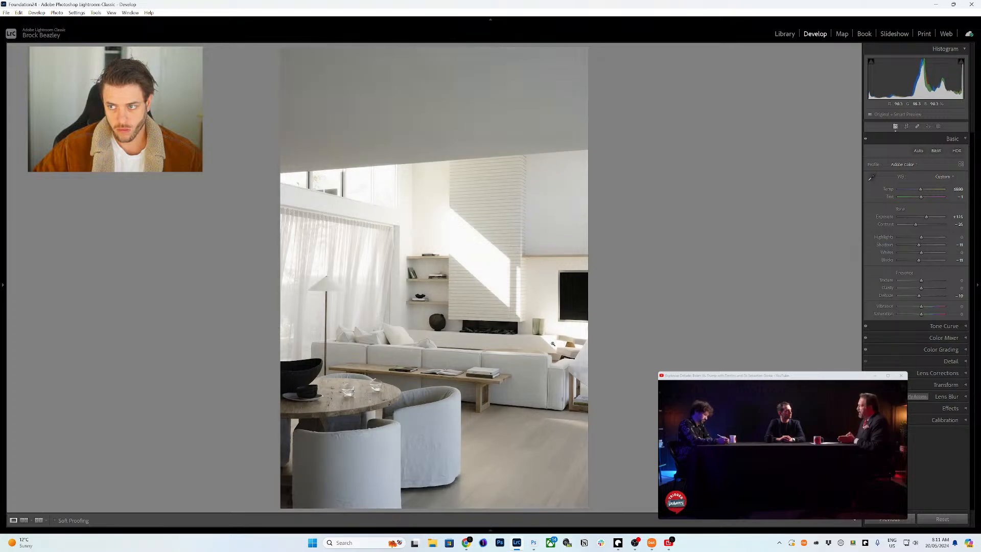
- Crop the first living-room photo to a 4 x 3 aspect ratio
{"action": "key", "text": "r"}
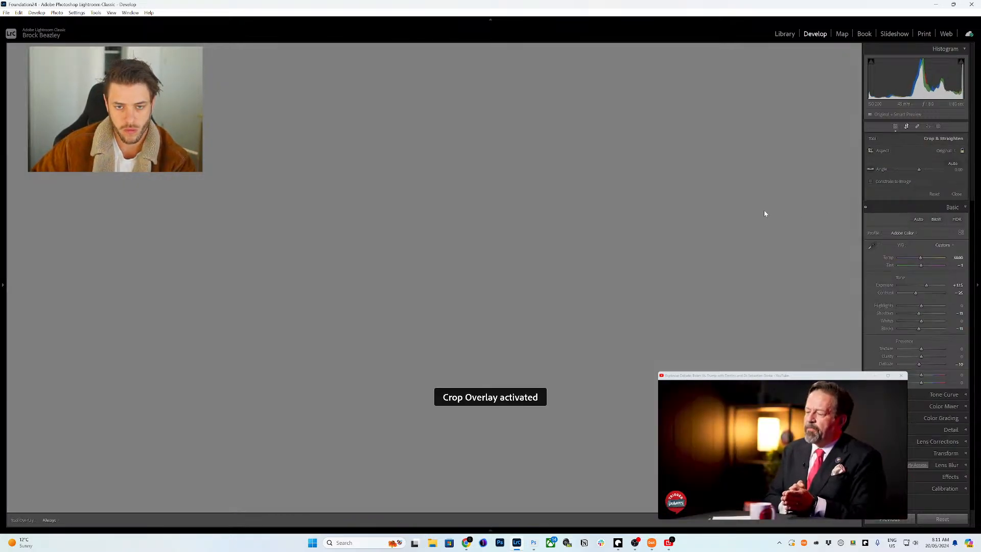
{"action": "left_click", "coordinate": [953, 151]}
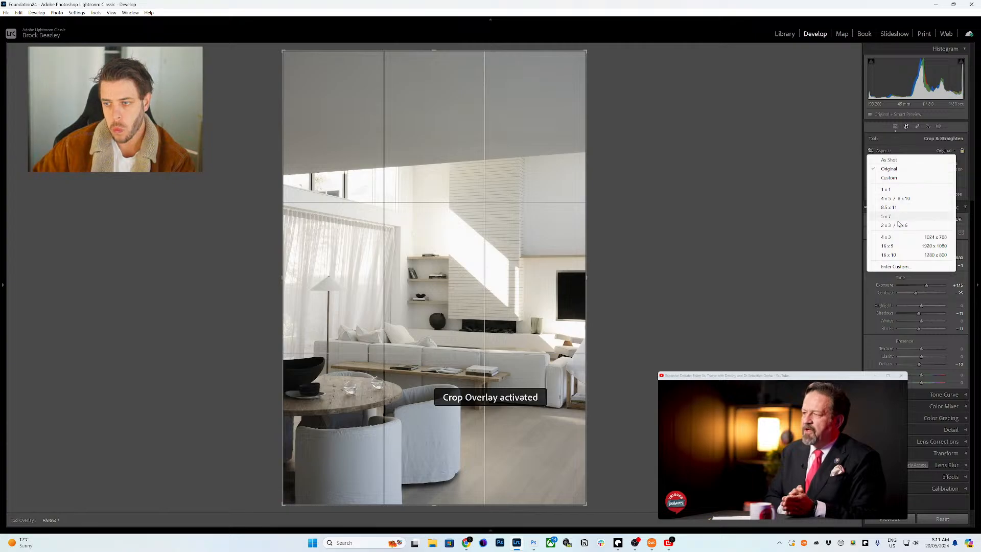
{"action": "left_click", "coordinate": [892, 245]}
{"action": "key", "text": "d"}
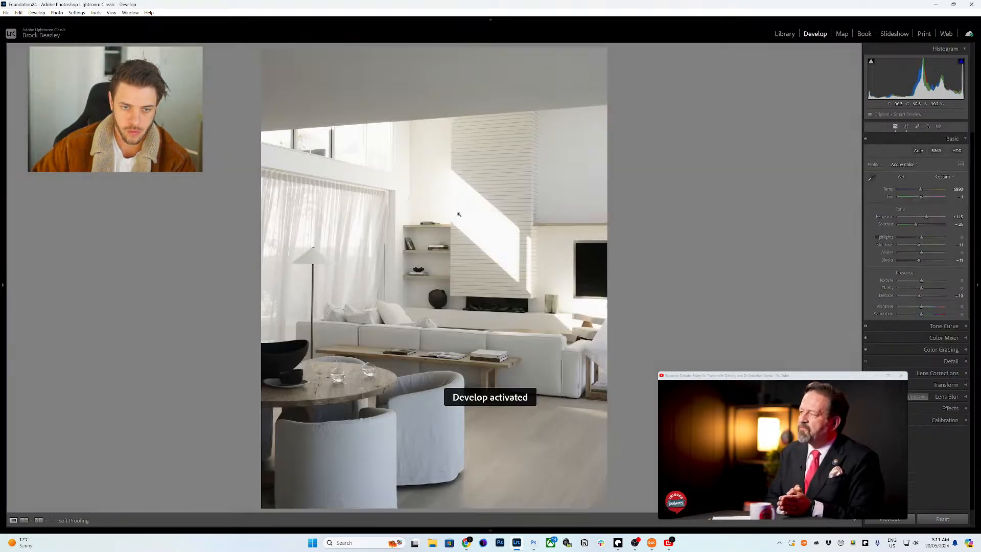
- Straighten the verticals with a Guided Upright guide along the fireplace wall edge
{"action": "key", "text": "shift+t"}
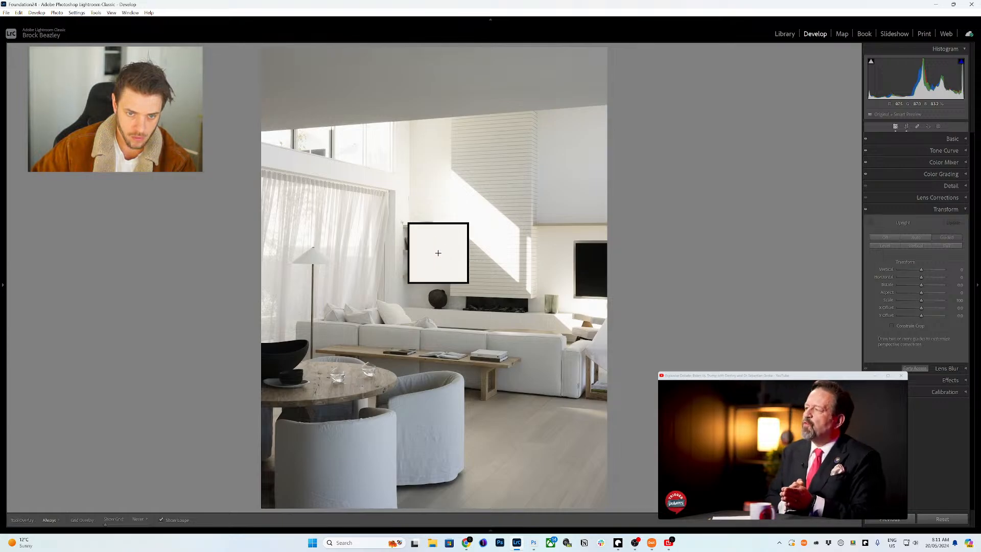
{"action": "left_click_drag", "start_coordinate": [395, 190], "coordinate": [396, 277]}
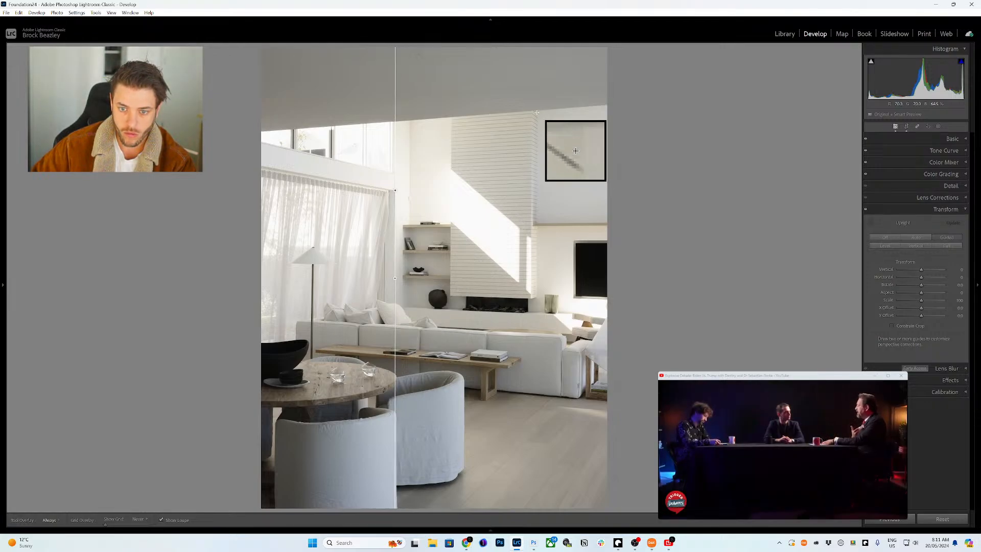
{"action": "key", "text": "ctrl+z"}
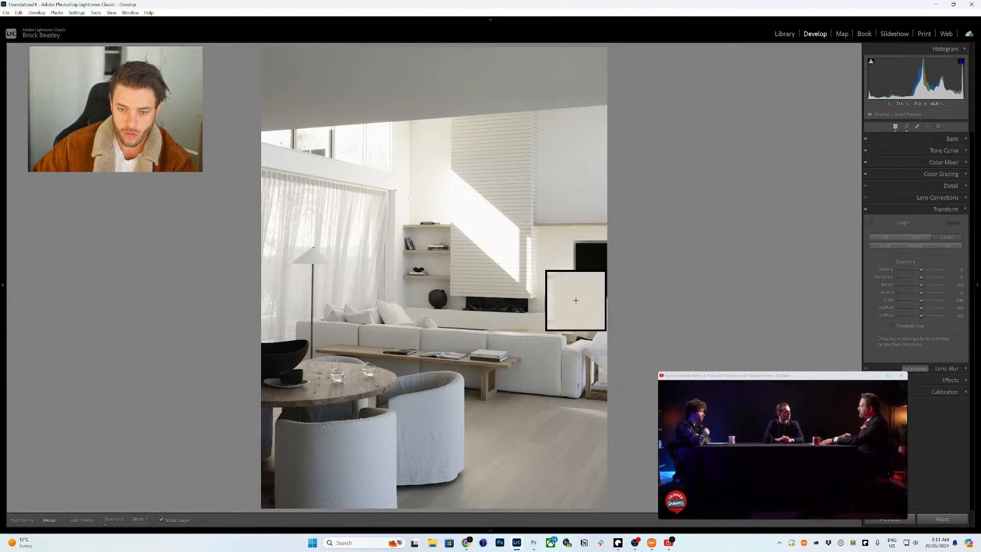
{"action": "left_click_drag", "start_coordinate": [537, 264], "coordinate": [538, 293]}
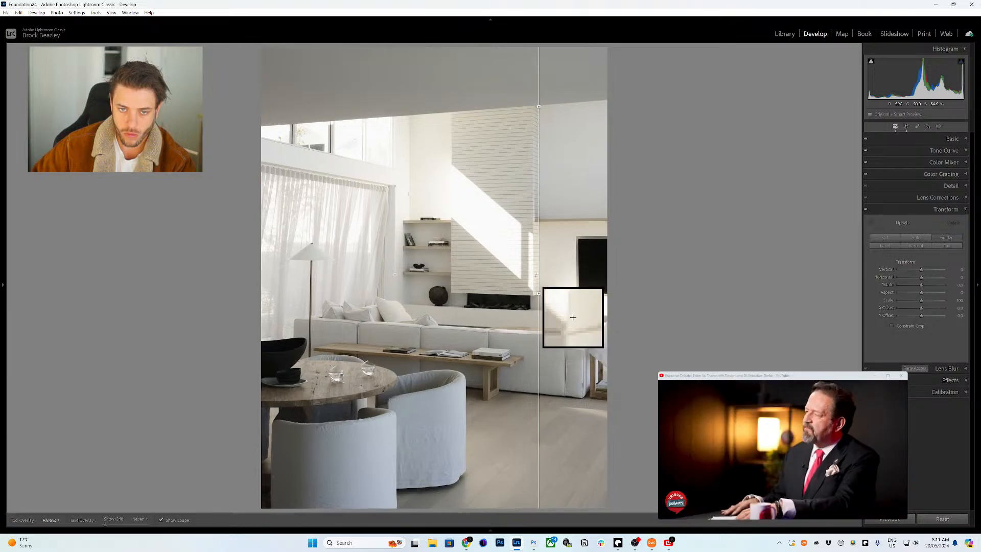
- Tighten the crop to cut off the empty corners left by straightening
{"action": "key", "text": "r"}
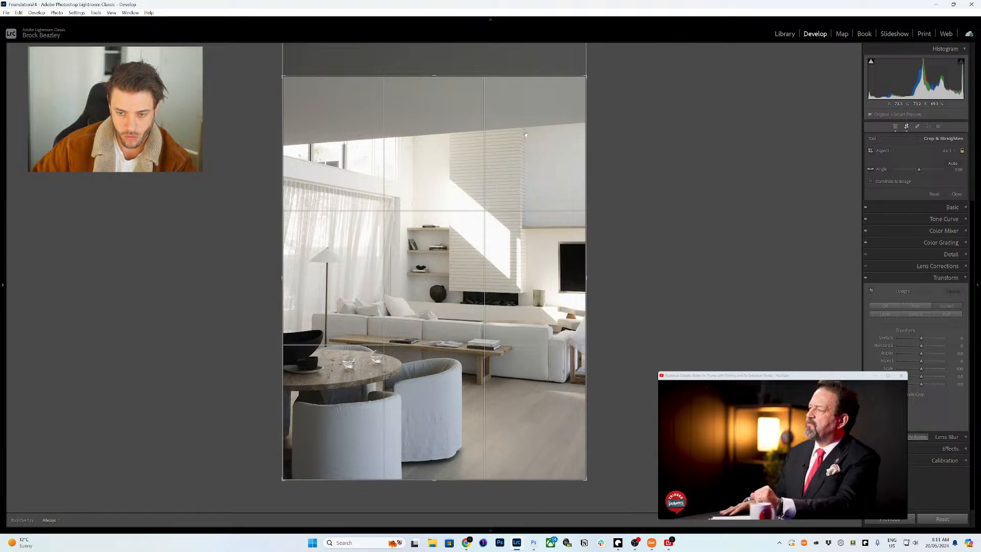
{"action": "left_click_drag", "start_coordinate": [585, 77], "coordinate": [571, 97]}
{"action": "key", "text": "d"}
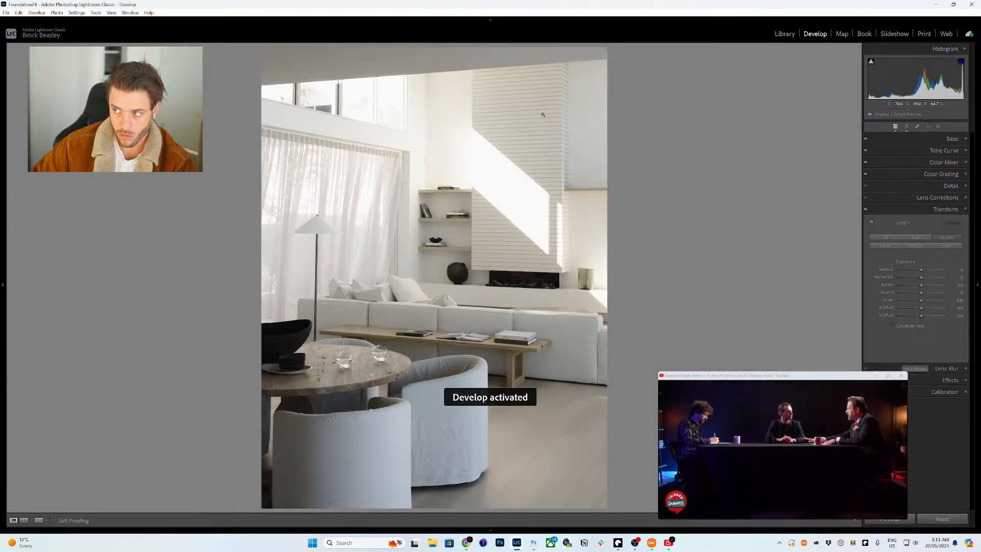
{"action": "key", "text": "F6"}
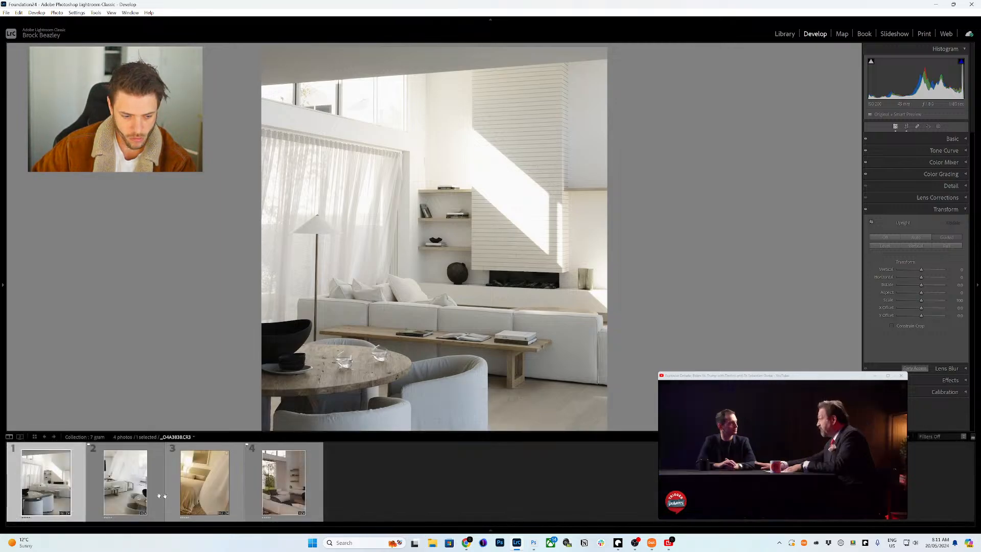
- Crop the second, billowing-curtain photo to a 4 x 3 ratio
{"action": "left_click", "coordinate": [137, 491]}
{"action": "key", "text": "r"}
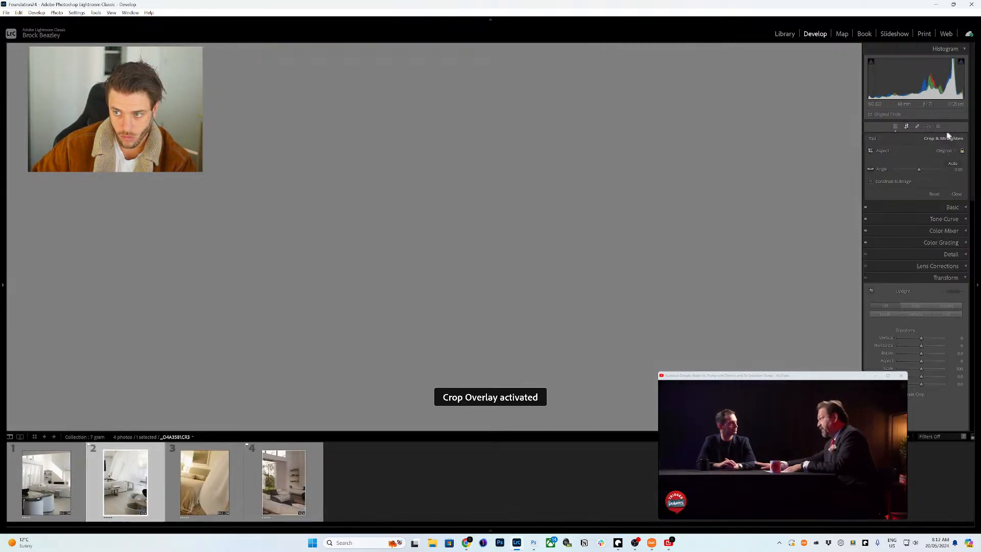
{"action": "key", "text": "F6"}
{"action": "left_click", "coordinate": [943, 151]}
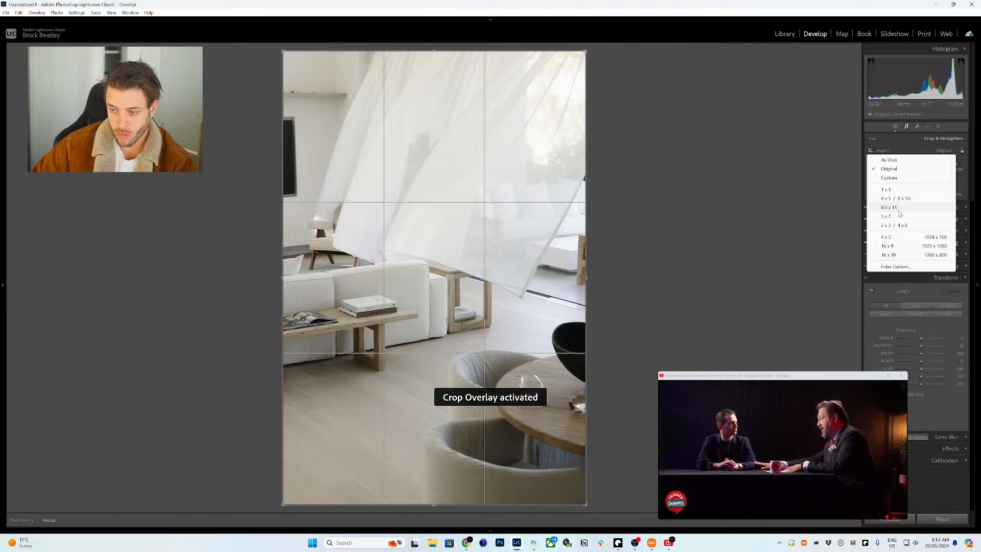
{"action": "left_click", "coordinate": [894, 237]}
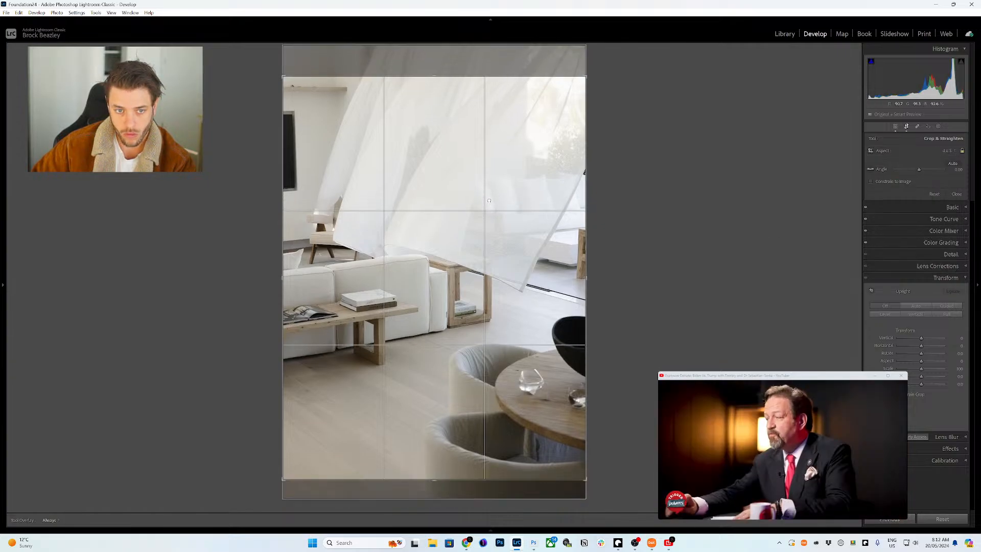
{"action": "key", "text": "d"}
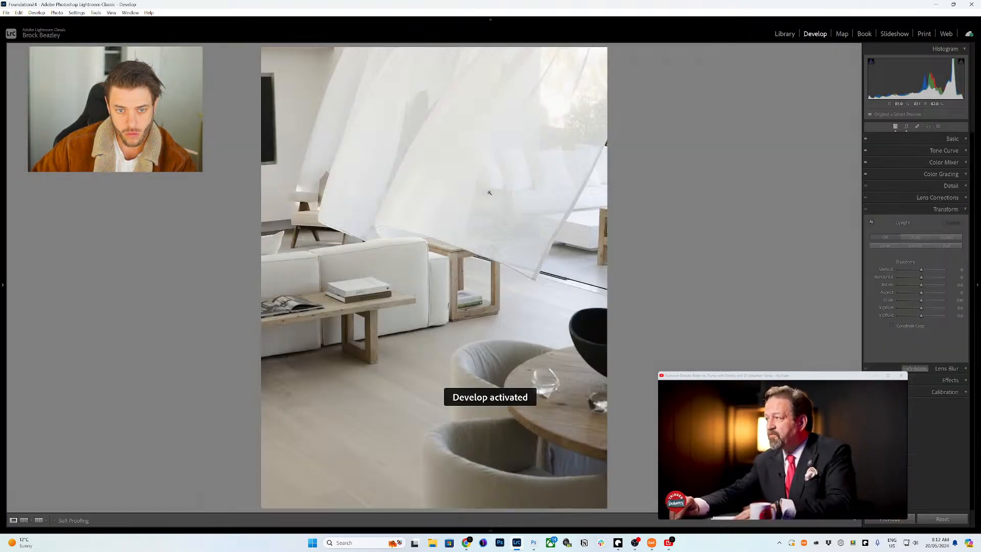
- Straighten verticals with Guided Upright guides on the right-hand post and bench leg
{"action": "key", "text": "shift+t"}
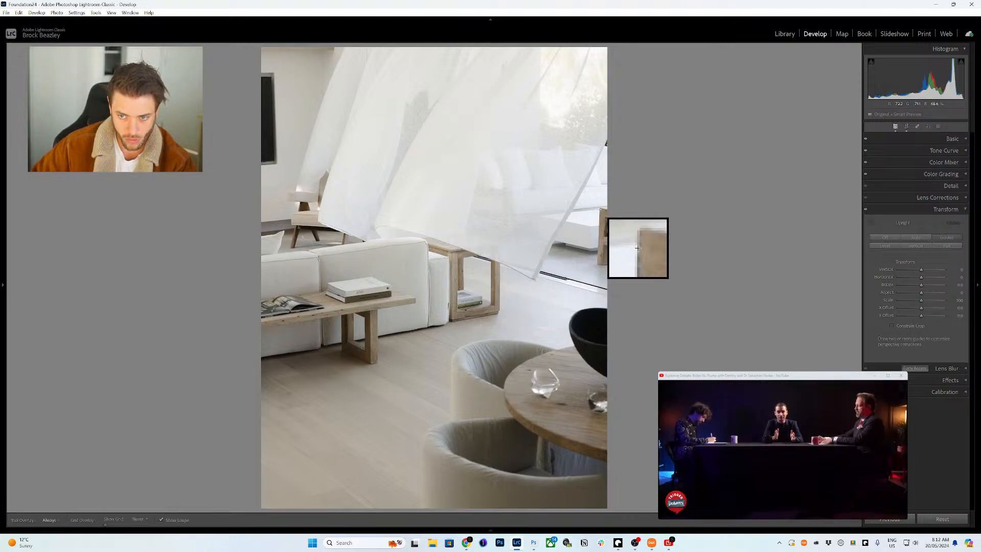
{"action": "left_click_drag", "start_coordinate": [596, 251], "coordinate": [596, 261]}
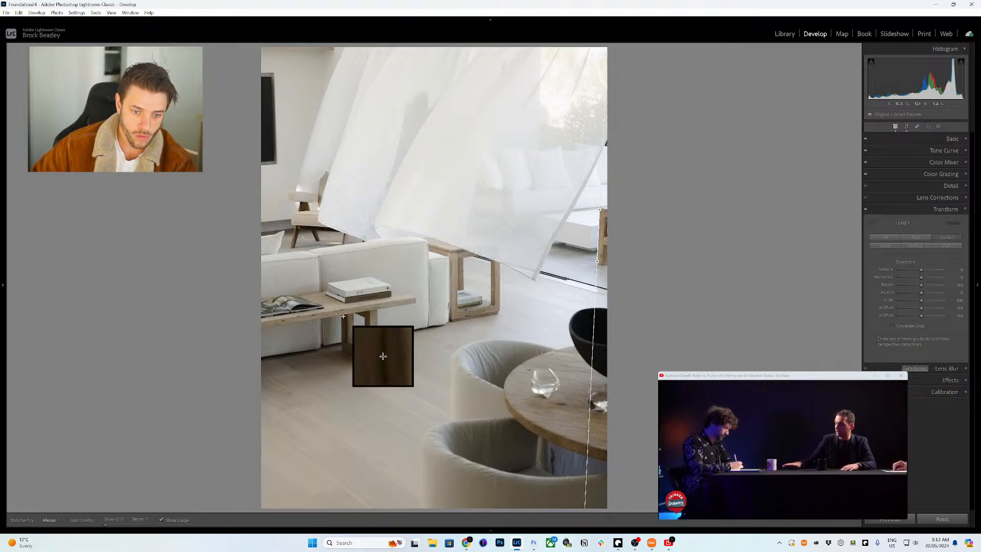
{"action": "left_click_drag", "start_coordinate": [342, 320], "coordinate": [342, 347]}
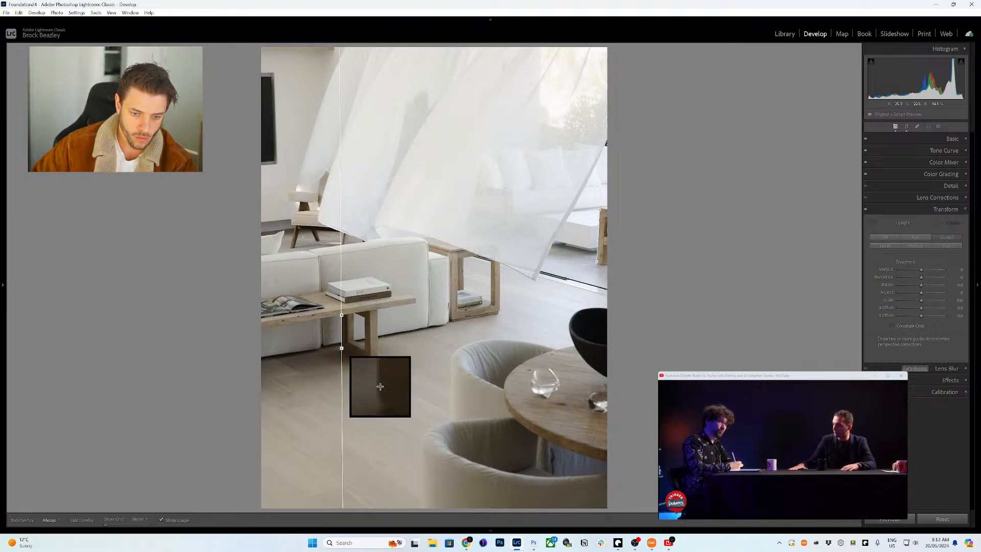
{"action": "key", "text": "r"}
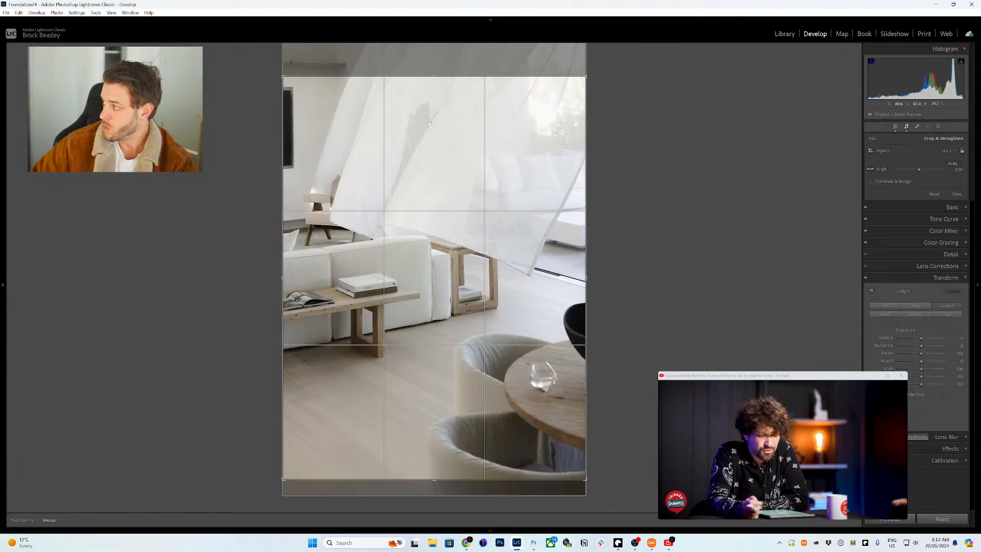
{"action": "key", "text": "d"}
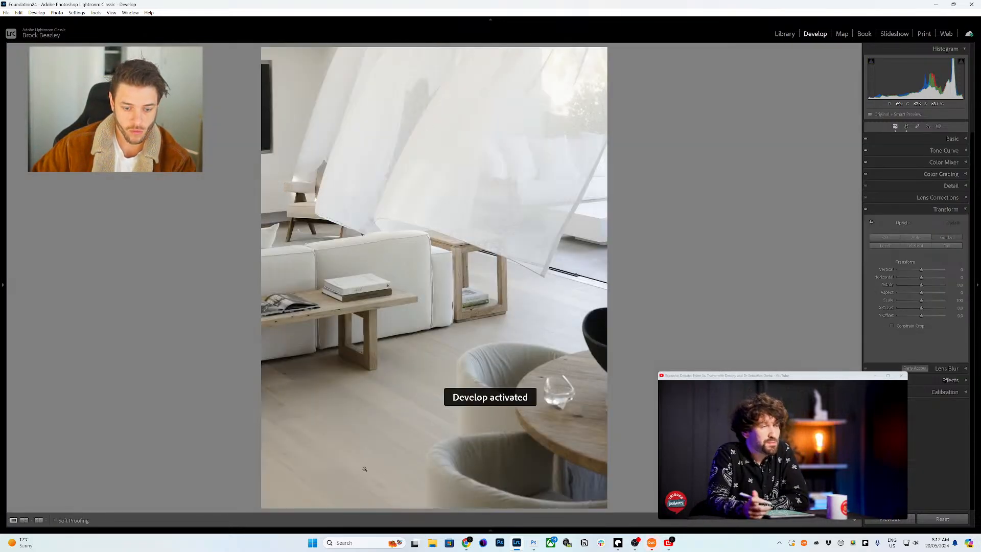
- Open the bedroom photo in the crop tool
{"action": "mouse_move", "coordinate": [322, 532]}
{"action": "left_click", "coordinate": [180, 490]}
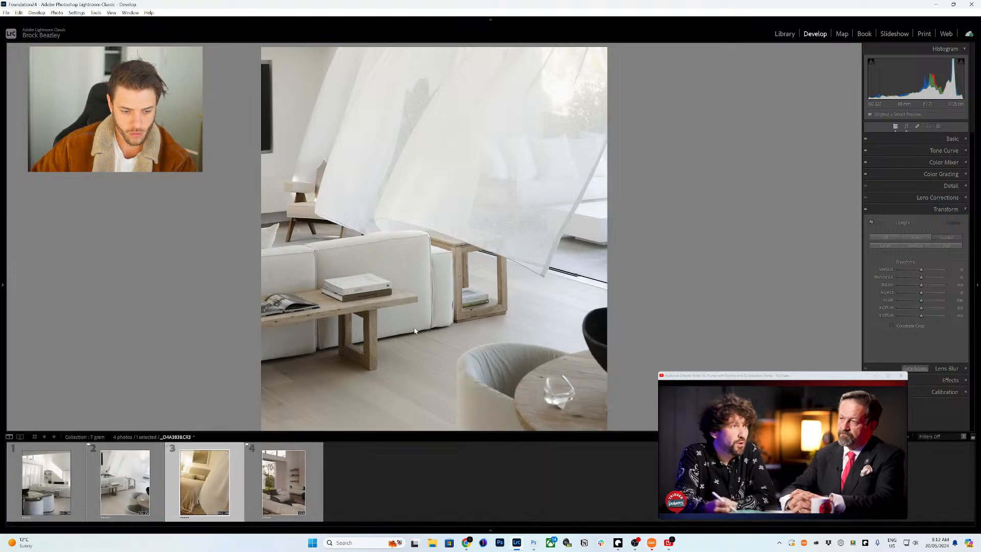
{"action": "key", "text": "r"}
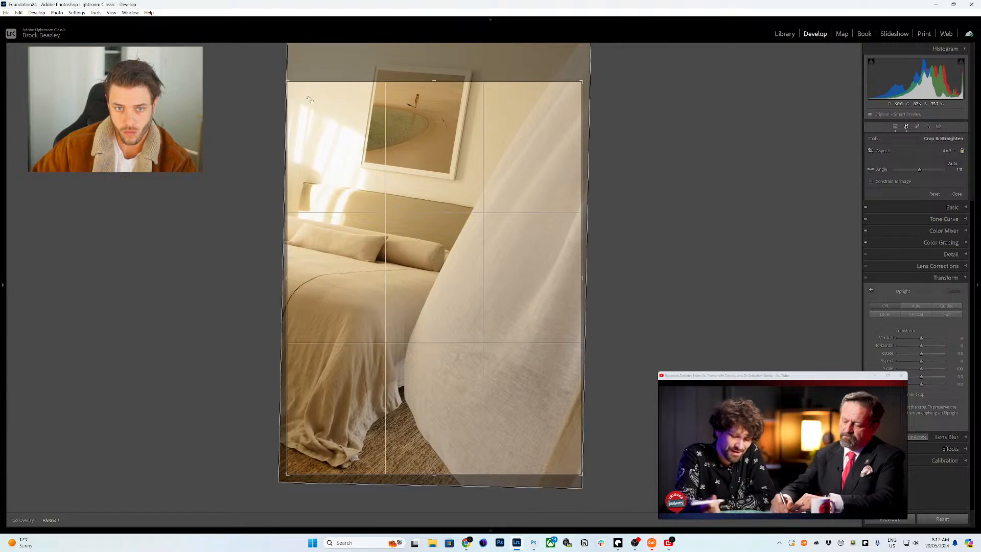
- Set the bedroom photo's white balance to As Shot and exposure to +1.00, then open photo 4
{"action": "key", "text": "d"}
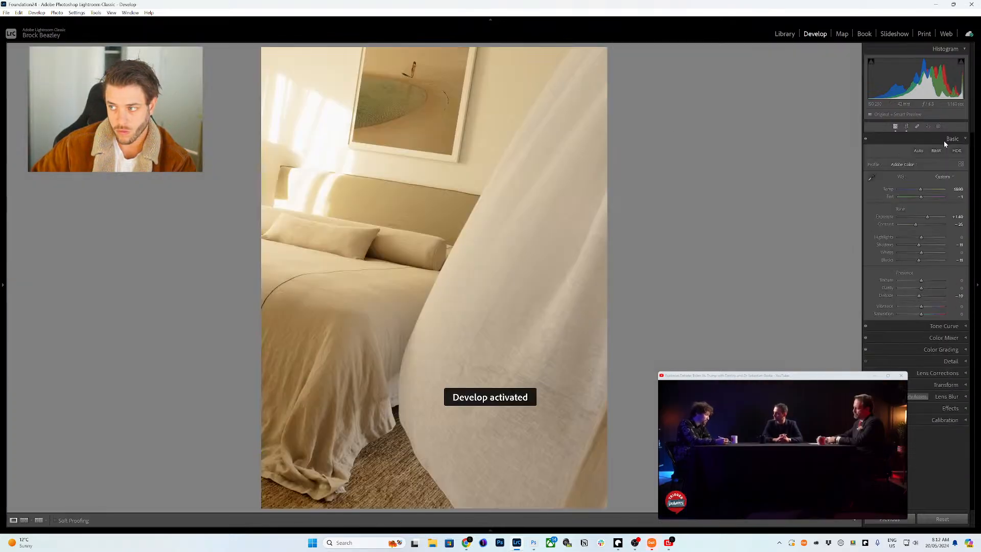
{"action": "left_click", "coordinate": [944, 177]}
{"action": "left_click", "coordinate": [936, 180]}
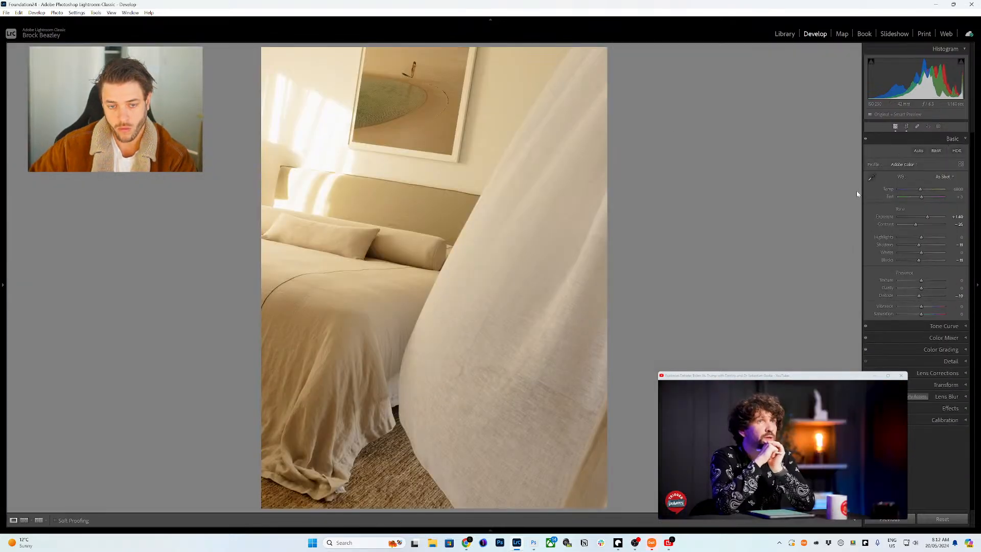
{"action": "key", "text": "minus"}
{"action": "key", "text": "minus"}
{"action": "key", "text": "minus"}
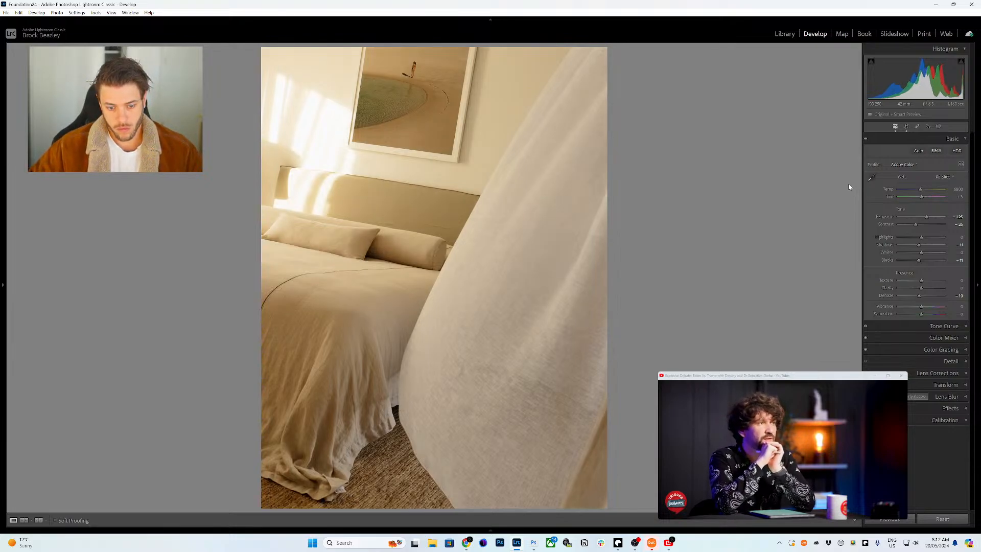
{"action": "key", "text": "minus"}
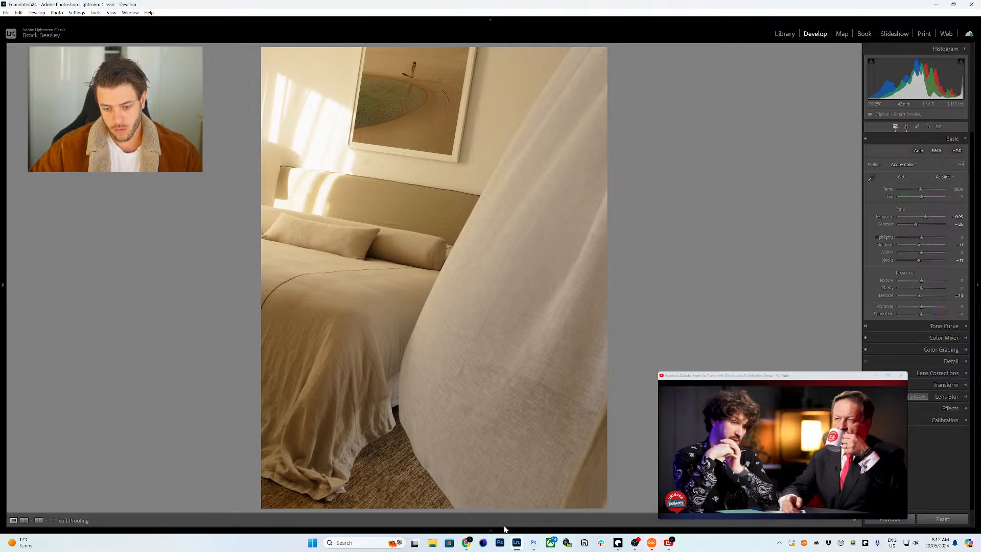
{"action": "mouse_move", "coordinate": [480, 529]}
{"action": "left_click", "coordinate": [286, 481]}
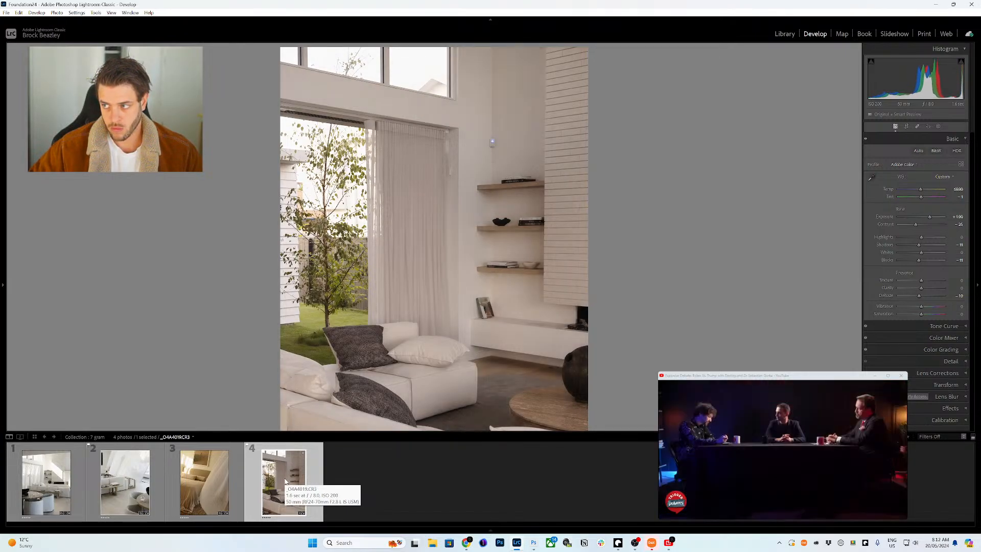
- Shift tint to -5, warm the temperature slightly and bring exposure to +2.05
{"action": "key", "text": "F6"}
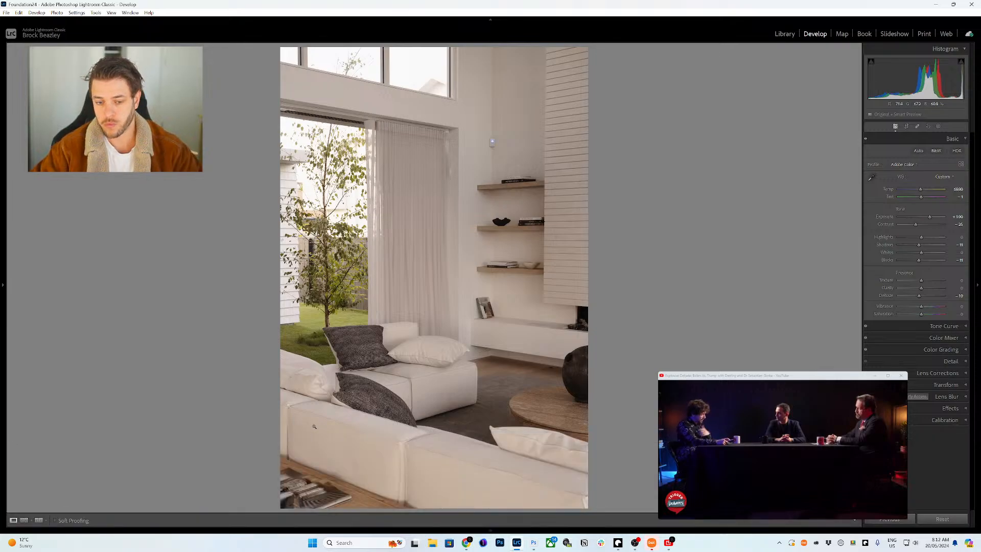
{"action": "key", "text": "equal"}
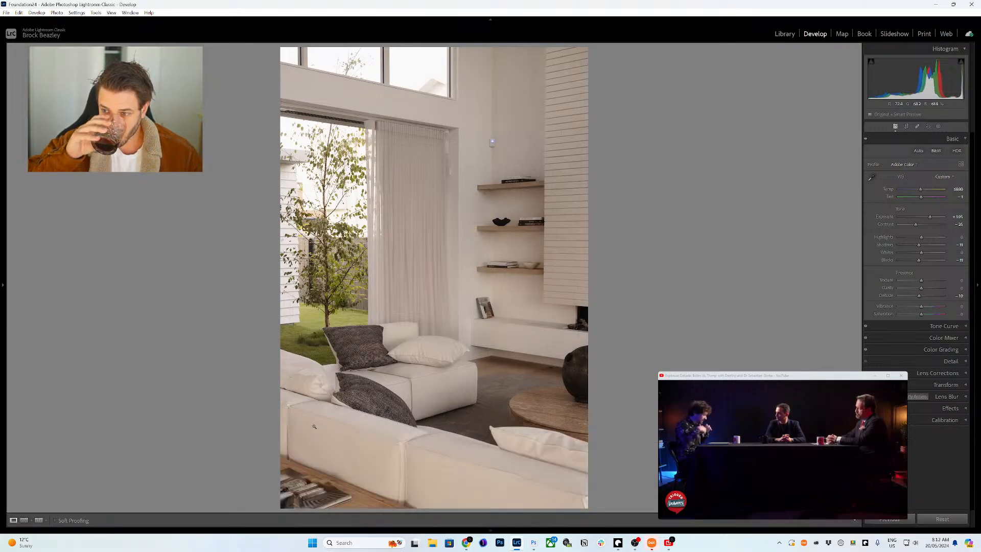
{"action": "key", "text": "minus"}
{"action": "key", "text": "minus"}
{"action": "key", "text": "minus"}
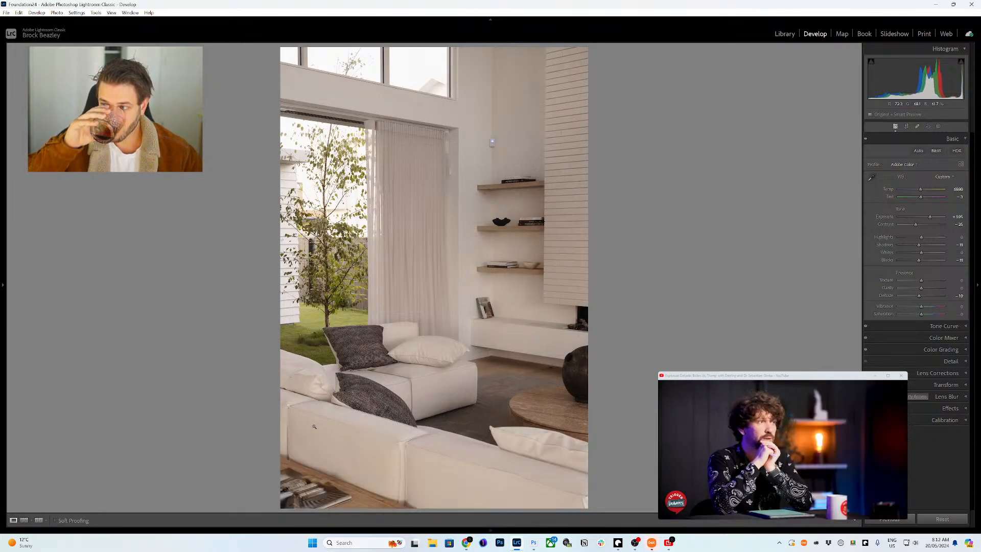
{"action": "key", "text": "minus"}
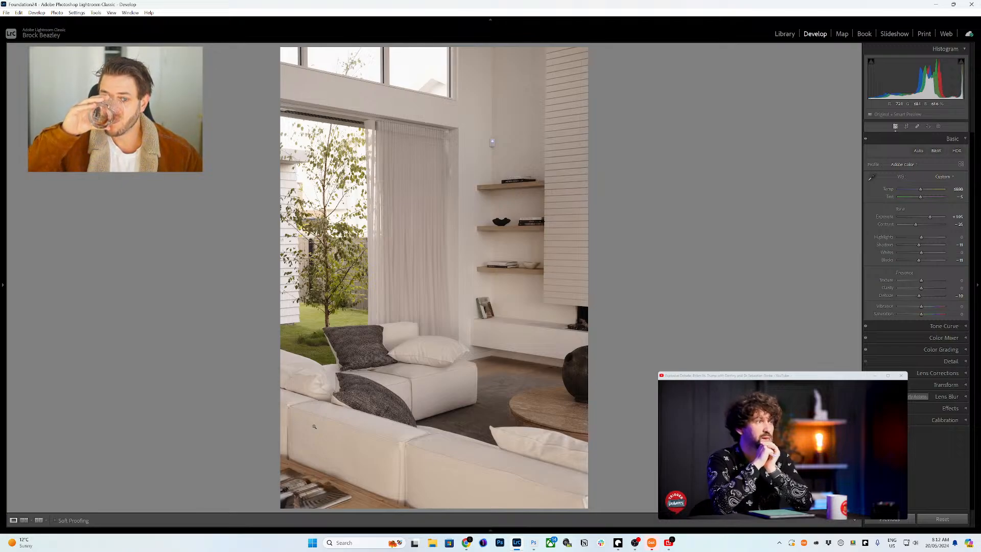
{"action": "key", "text": "comma"}
{"action": "key", "text": "equal"}
{"action": "key", "text": "period"}
{"action": "key", "text": "period"}
{"action": "key", "text": "equal"}
{"action": "key", "text": "equal"}
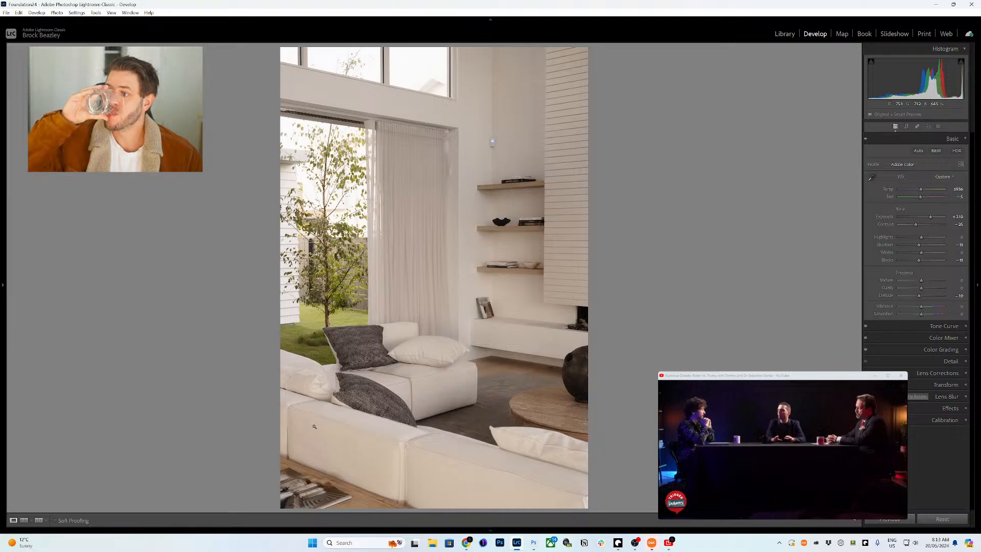
- Try a higher exposure, return it to +2.05, and open the sunlit living-room photo
{"action": "key", "text": "equal"}
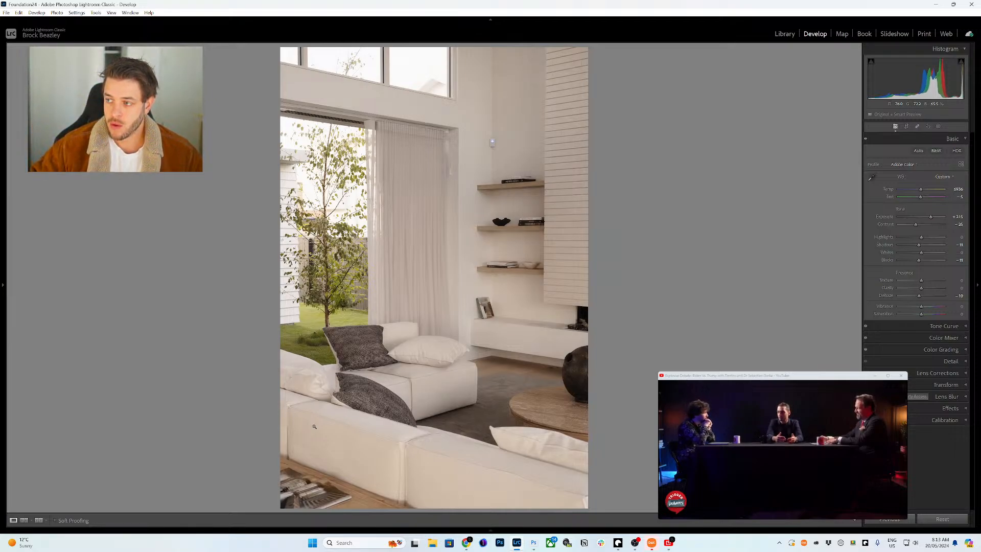
{"action": "key", "text": "equal"}
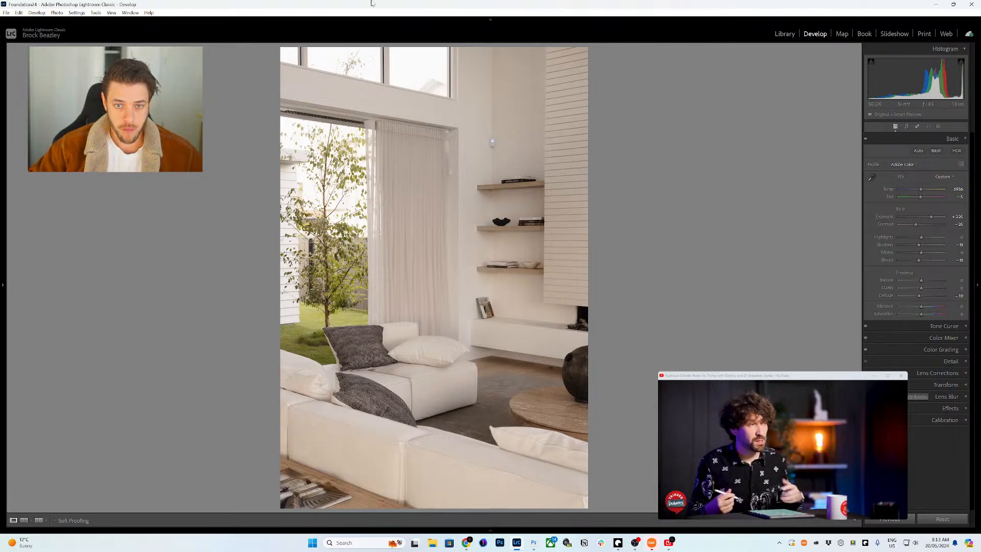
{"action": "key", "text": "minus"}
{"action": "key", "text": "minus"}
{"action": "key", "text": "minus"}
{"action": "key", "text": "minus"}
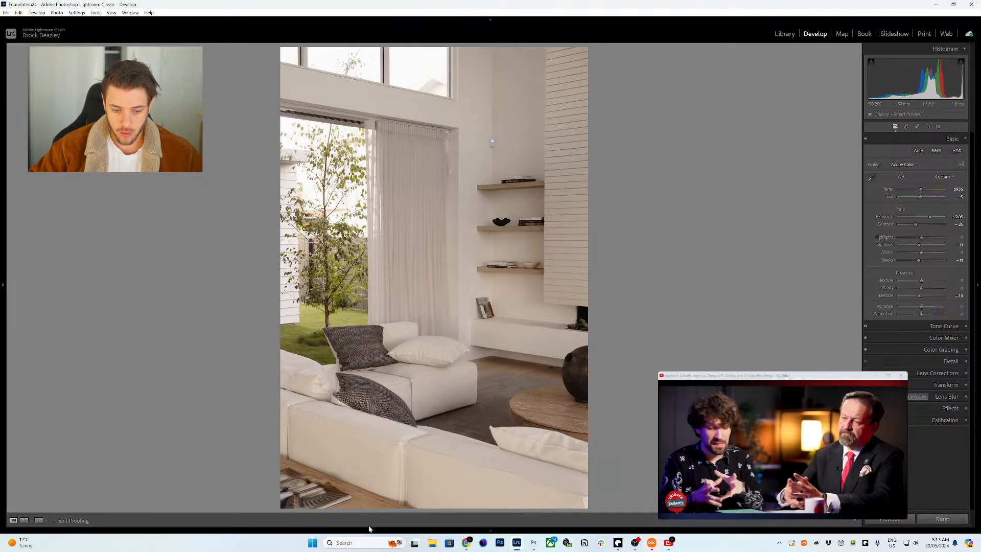
{"action": "mouse_move", "coordinate": [367, 532]}
{"action": "left_click", "coordinate": [46, 482]}
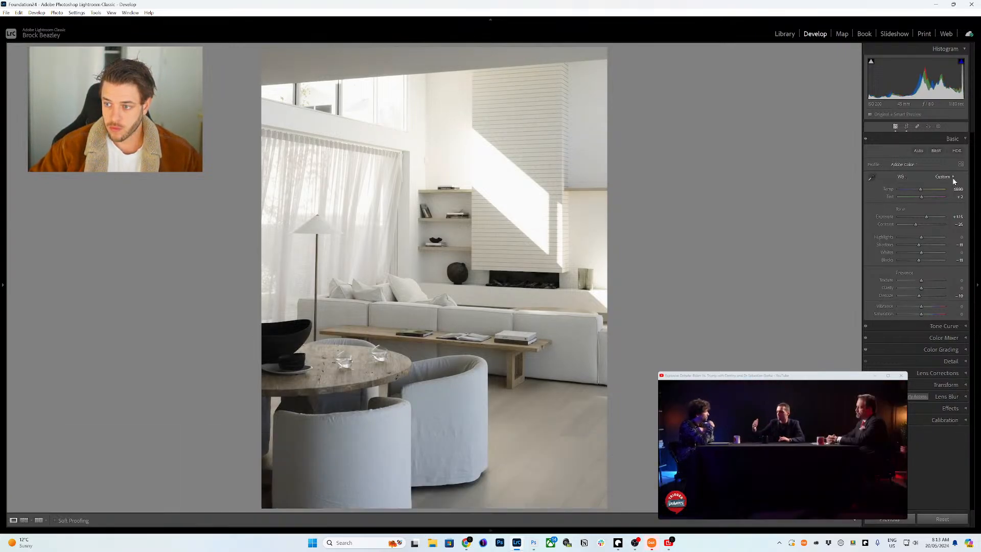
{"action": "left_click", "coordinate": [721, 440]}
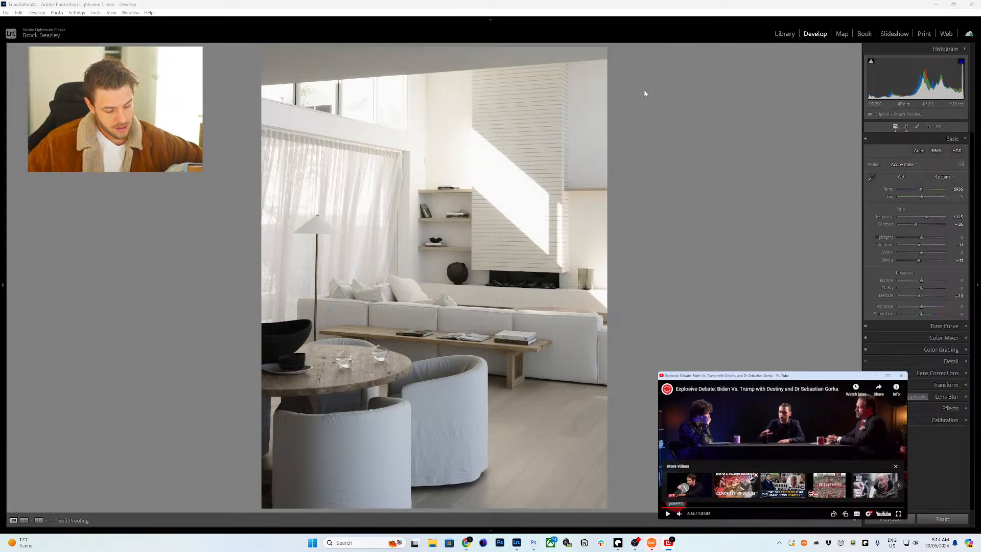
{"action": "left_click", "coordinate": [558, 6]}
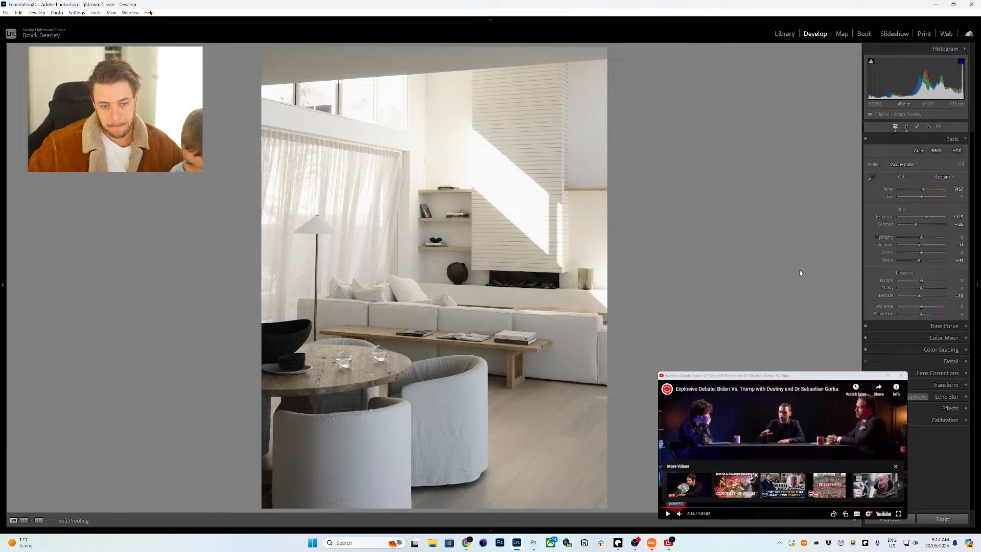
- In Calibration, lower Red Primary saturation to -23 and boost Blue Primary saturation
{"action": "left_click", "coordinate": [930, 418]}
{"action": "left_click_drag", "start_coordinate": [922, 360], "coordinate": [924, 362]}
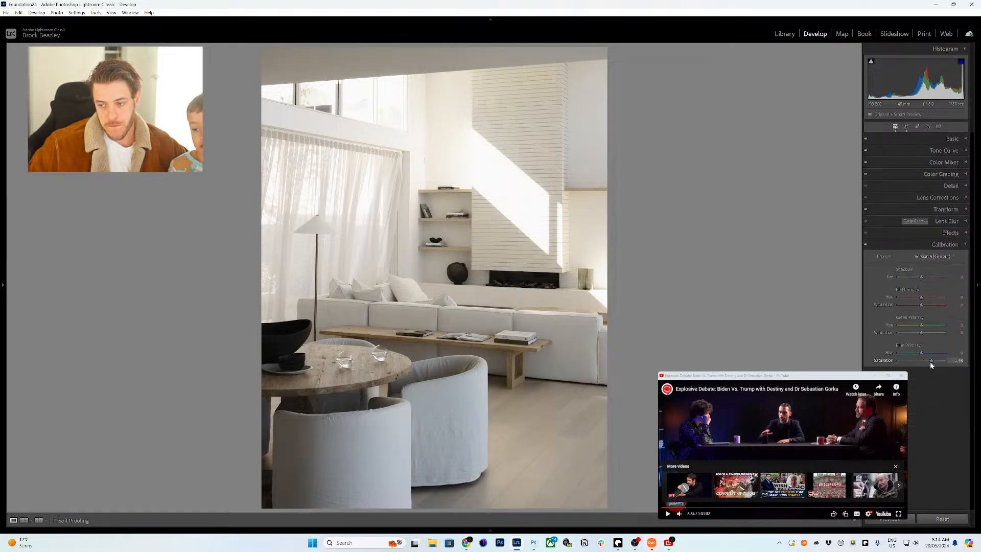
{"action": "left_click_drag", "start_coordinate": [929, 361], "coordinate": [929, 361]}
{"action": "left_click_drag", "start_coordinate": [920, 304], "coordinate": [908, 305]}
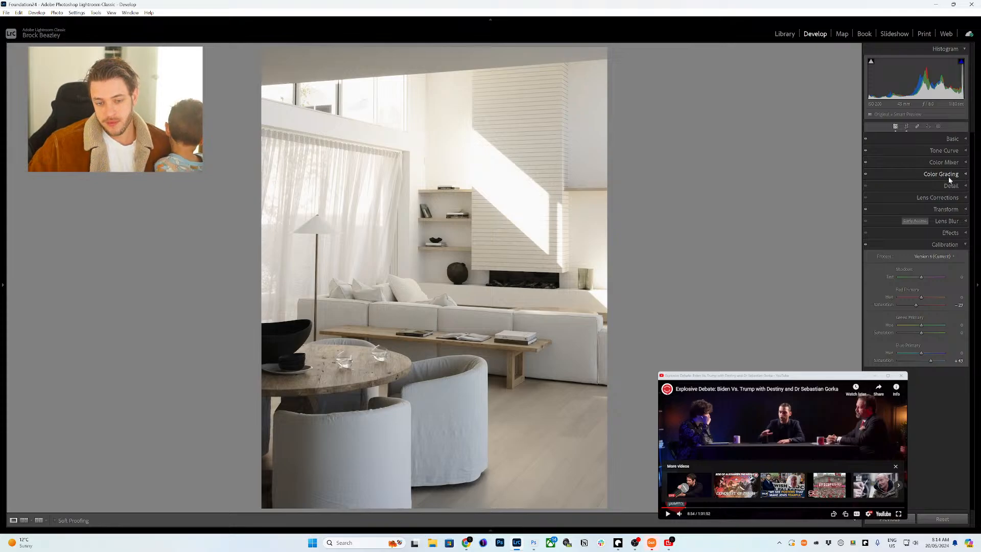
- Undo an accidental reset of the develop settings and resume the side video
{"action": "left_click", "coordinate": [939, 517]}
{"action": "key", "text": "ctrl+z"}
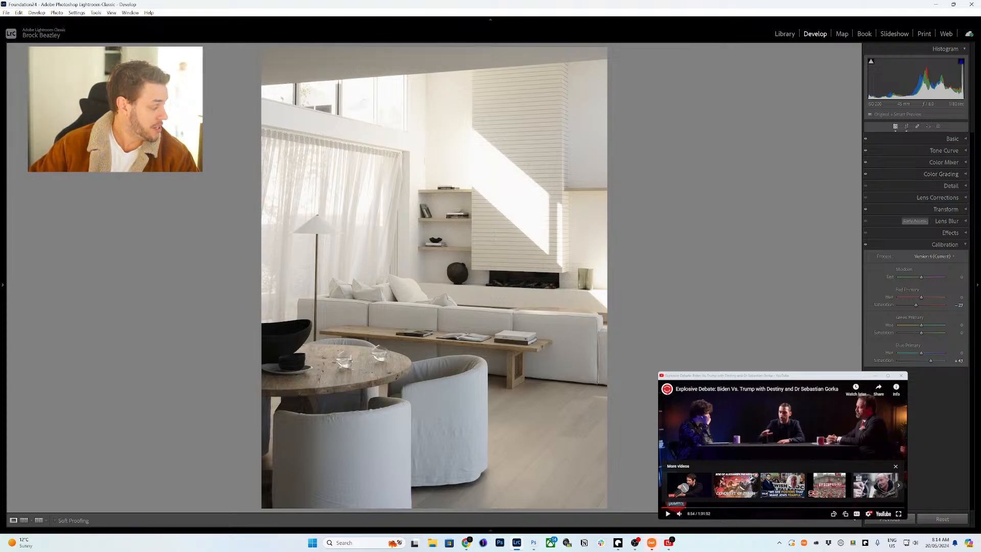
{"action": "left_click", "coordinate": [730, 448]}
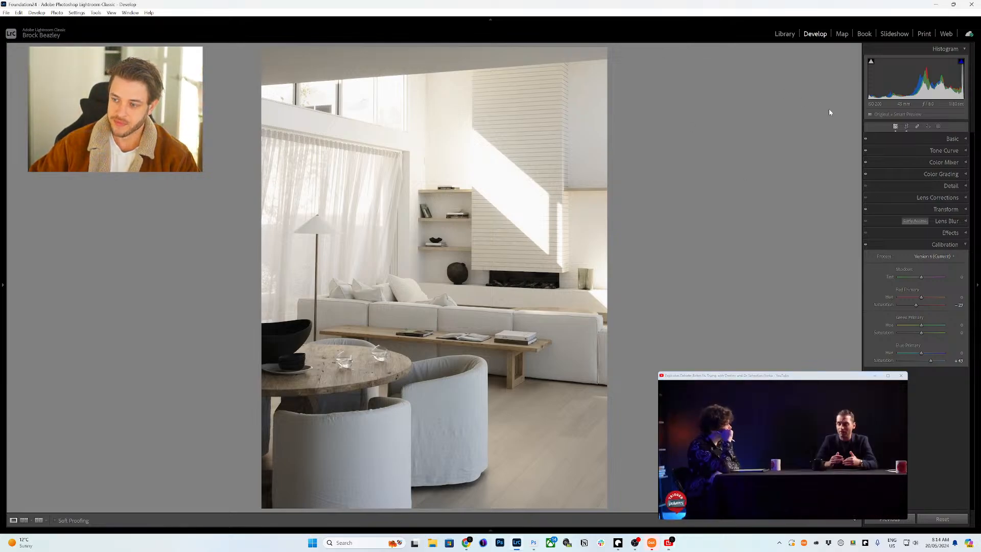
- Readjust the Blue Primary saturation to +30 in Calibration
{"action": "left_click", "coordinate": [941, 163]}
{"action": "left_click", "coordinate": [942, 163]}
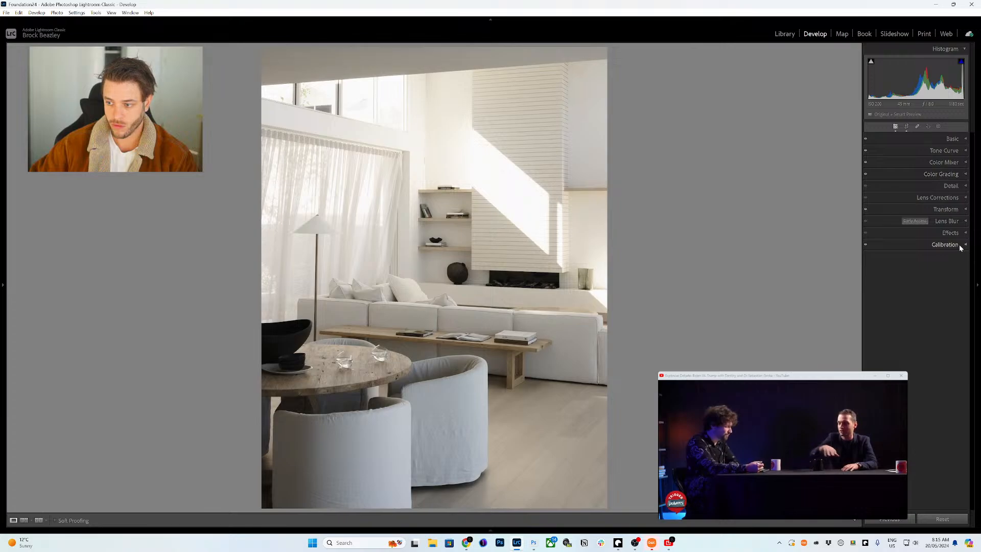
{"action": "left_click", "coordinate": [945, 244]}
{"action": "left_click_drag", "start_coordinate": [930, 360], "coordinate": [928, 360]}
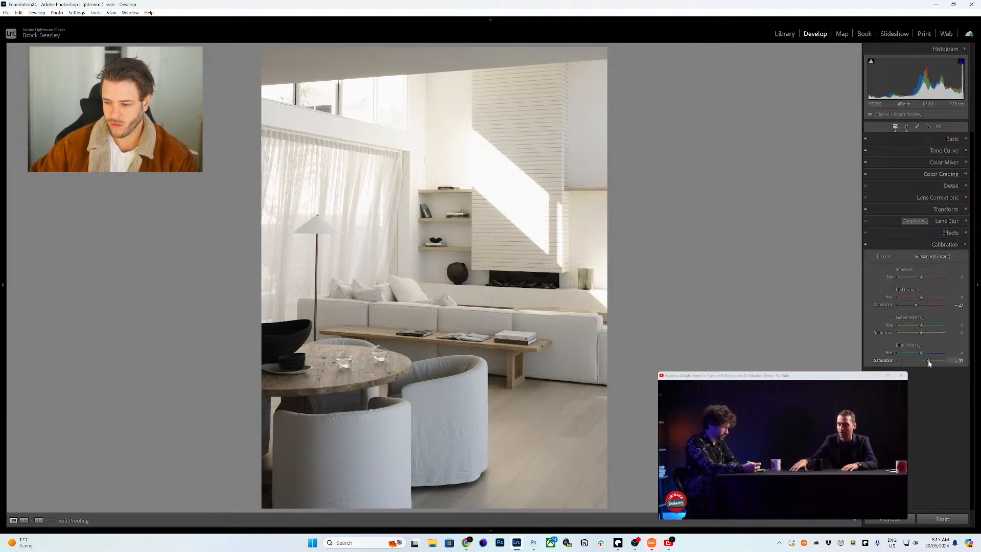
- Desaturate purples to -40 and magentas to -36 in the Color Mixer
{"action": "left_click", "coordinate": [953, 162]}
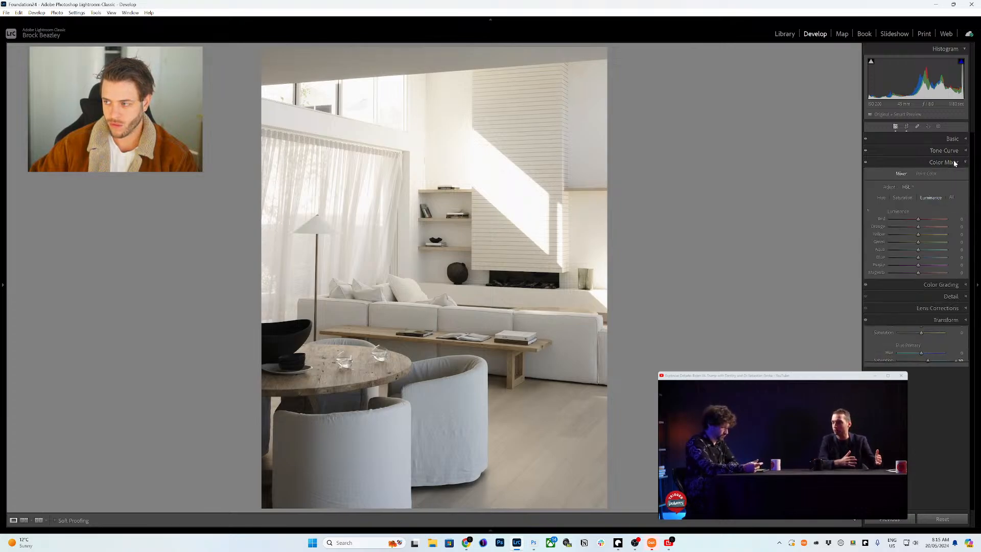
{"action": "left_click", "coordinate": [901, 198]}
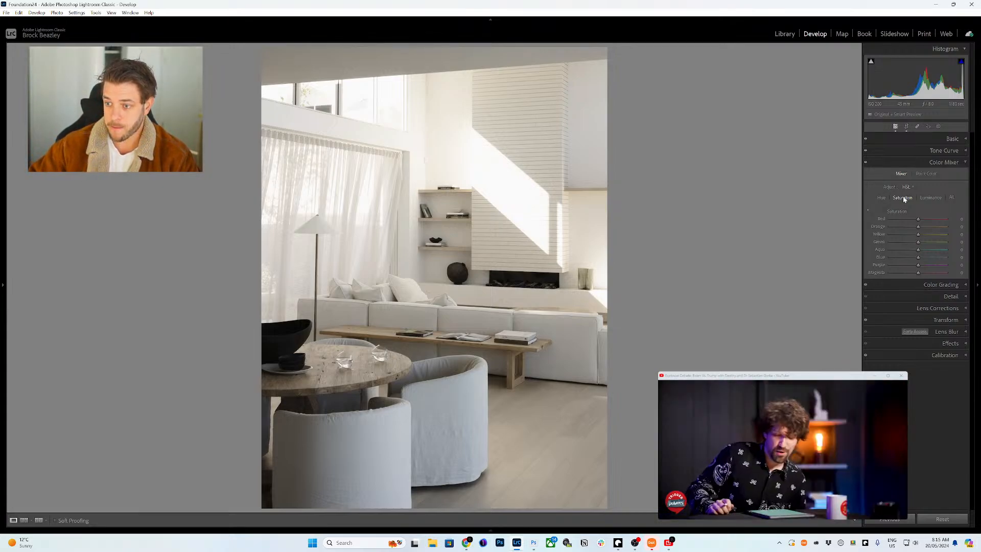
{"action": "left_click_drag", "start_coordinate": [912, 266], "coordinate": [905, 265]}
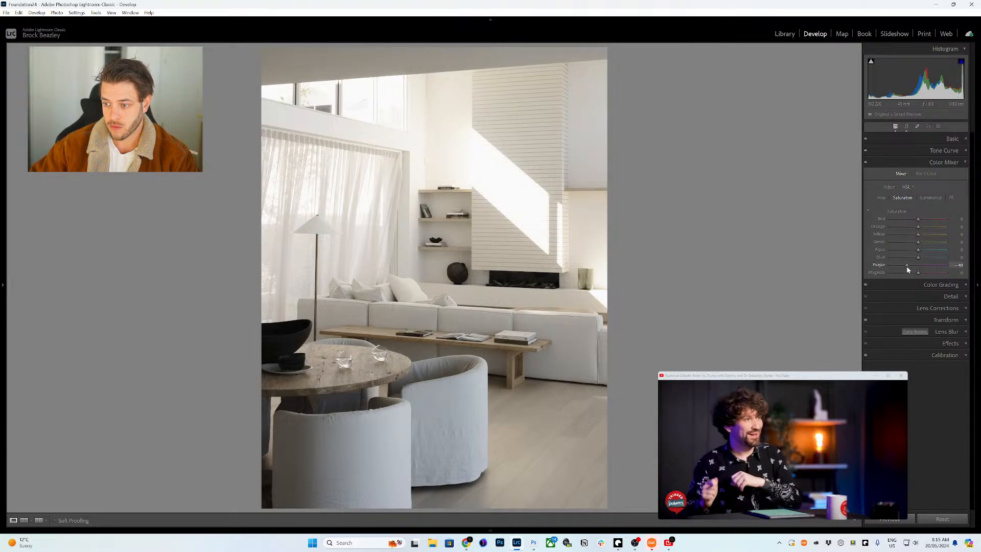
{"action": "left_click", "coordinate": [908, 272]}
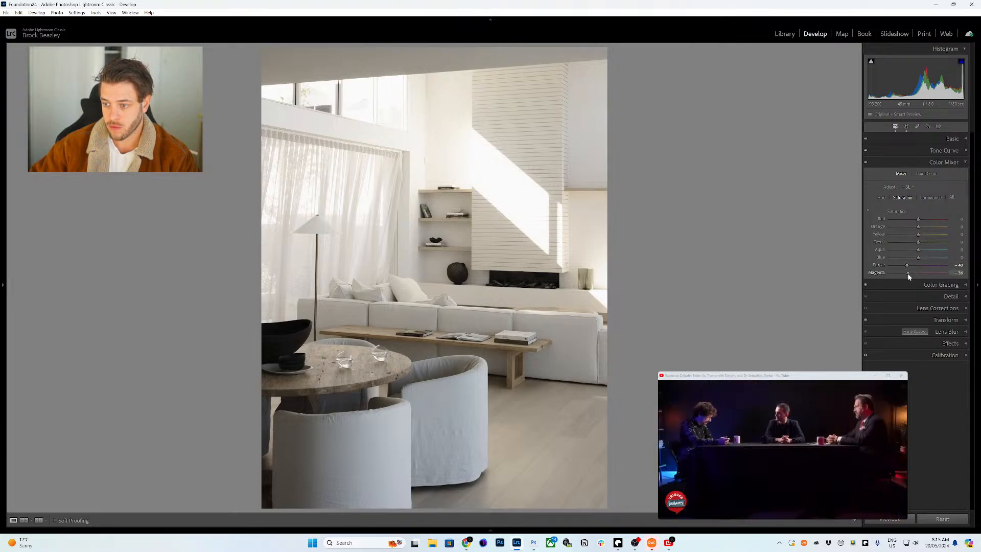
- Shift the purple hue to -49 and the magenta hue to +49
{"action": "left_click", "coordinate": [881, 197]}
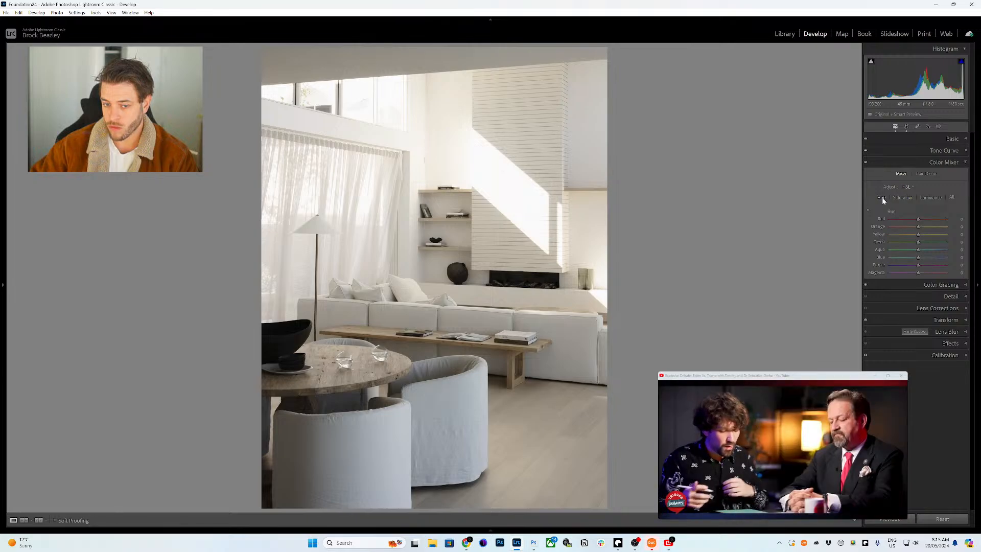
{"action": "left_click", "coordinate": [903, 265]}
{"action": "left_click", "coordinate": [933, 272]}
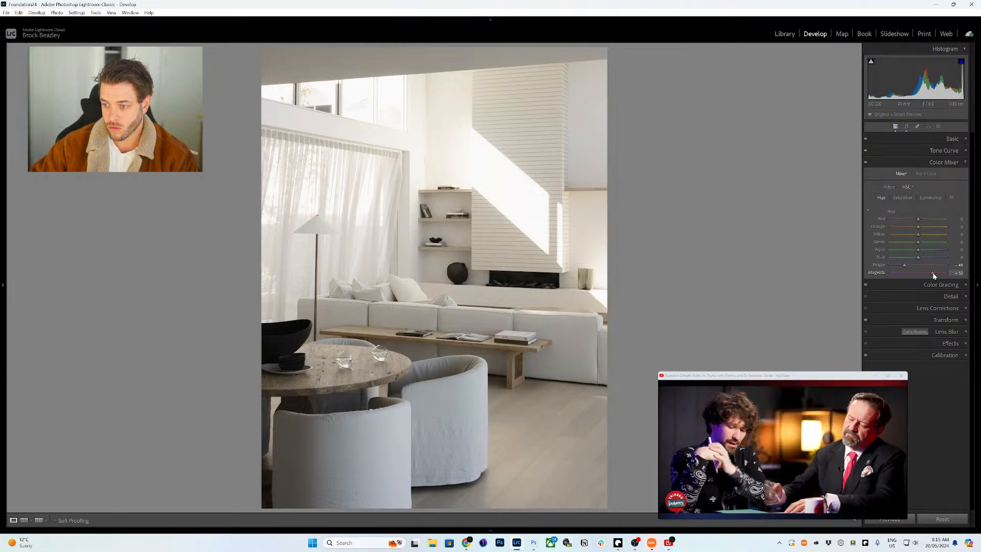
{"action": "left_click", "coordinate": [932, 272]}
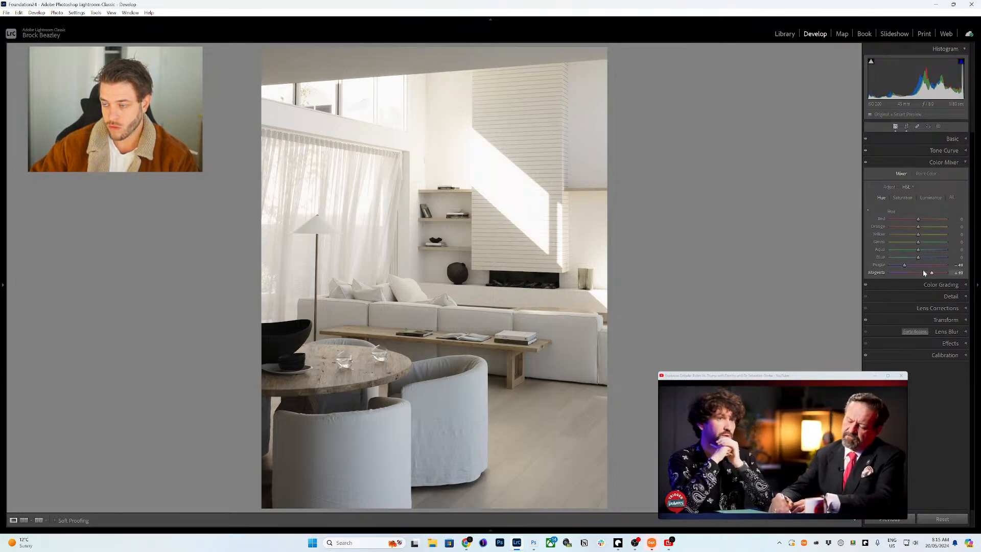
{"action": "left_click", "coordinate": [933, 356]}
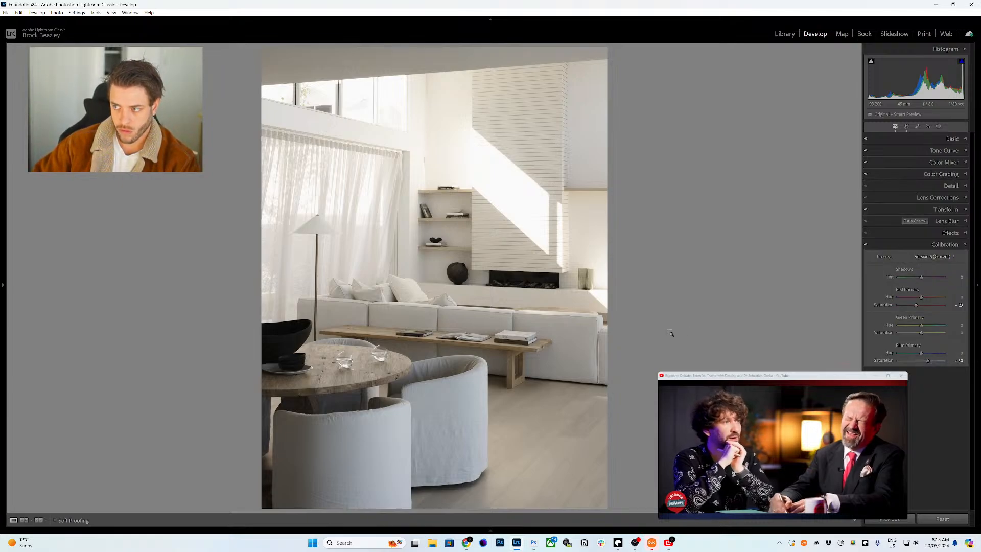
- Sync only Calibration and Color Mixer to all four photos, then open the tree-window sofa photo
{"action": "mouse_move", "coordinate": [544, 527]}
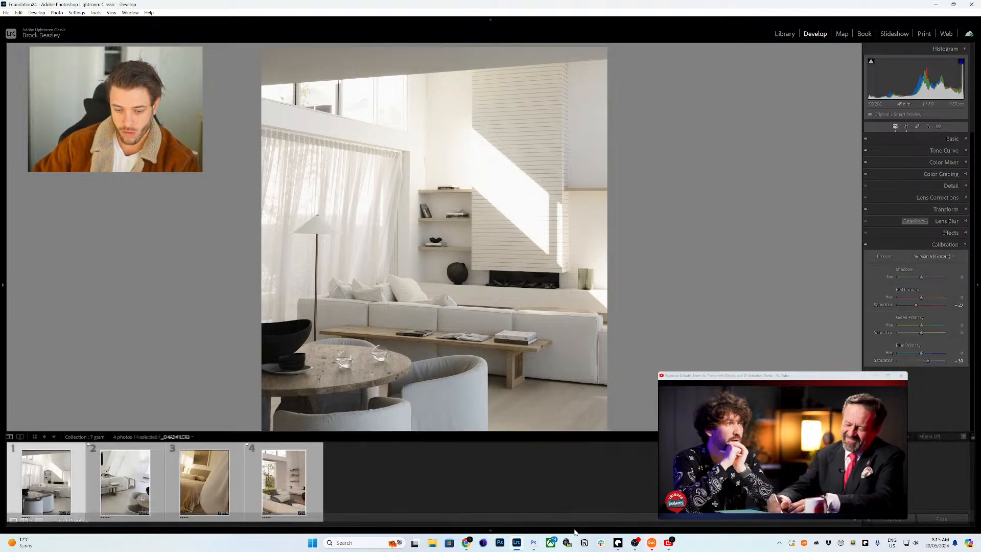
{"action": "key", "text": "ctrl+shift+s"}
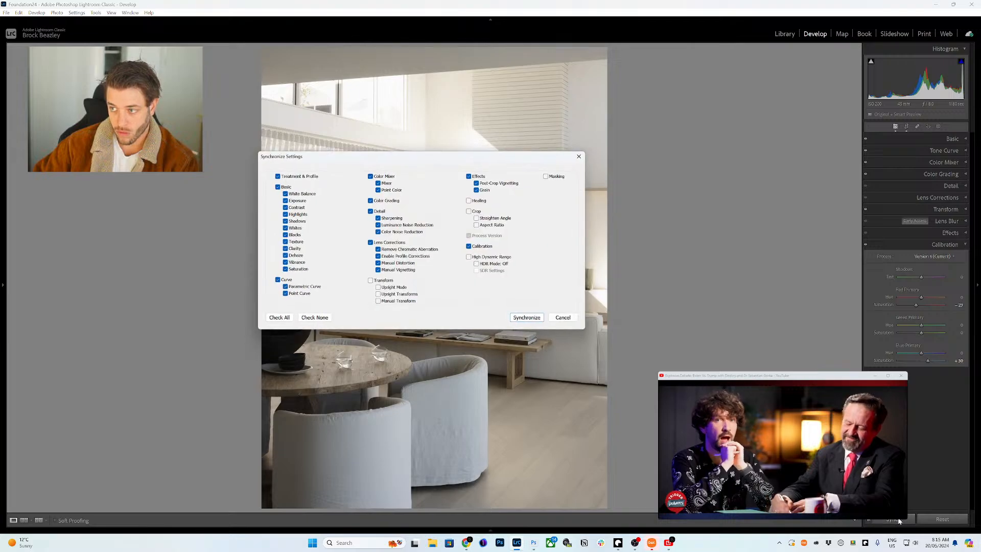
{"action": "left_click", "coordinate": [314, 318]}
{"action": "left_click", "coordinate": [478, 246]}
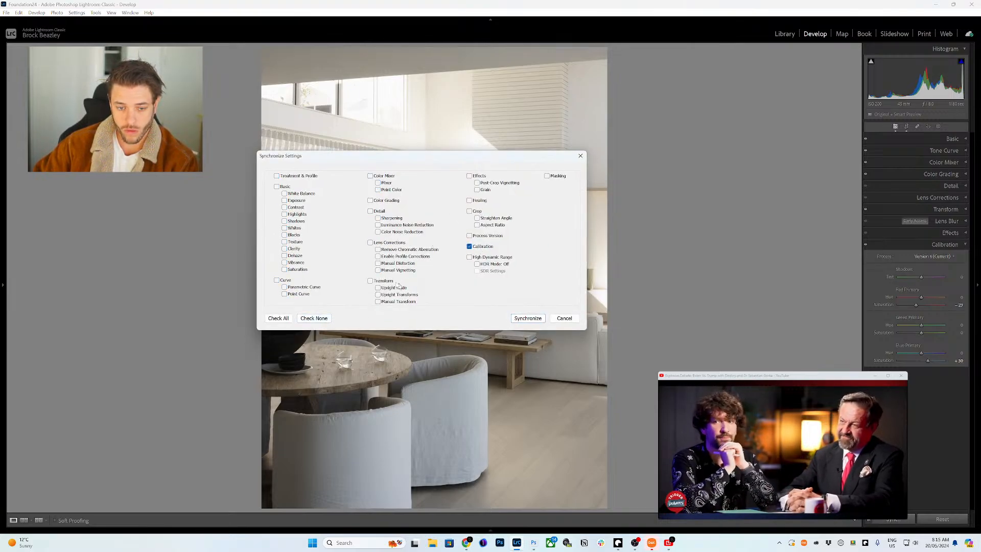
{"action": "left_click", "coordinate": [370, 175]}
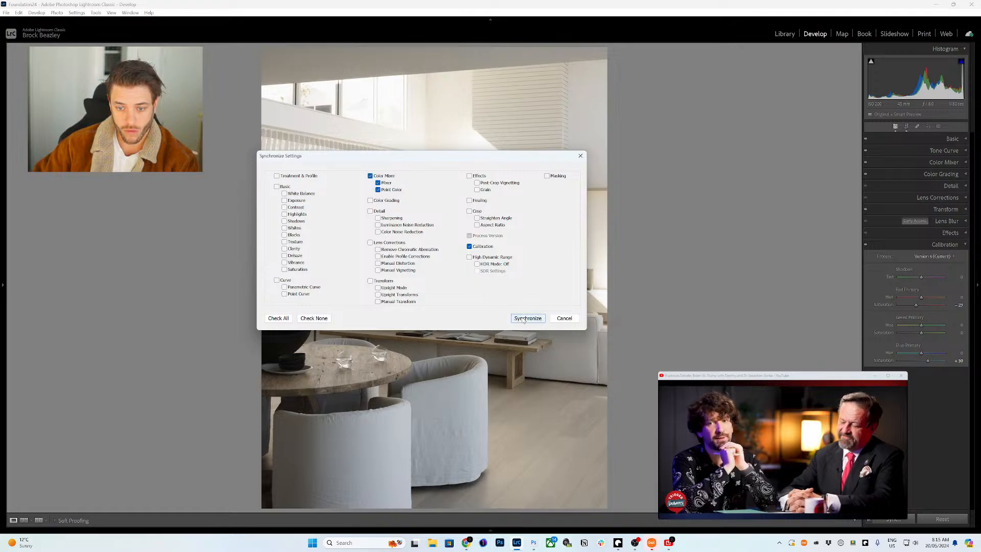
{"action": "left_click", "coordinate": [521, 315]}
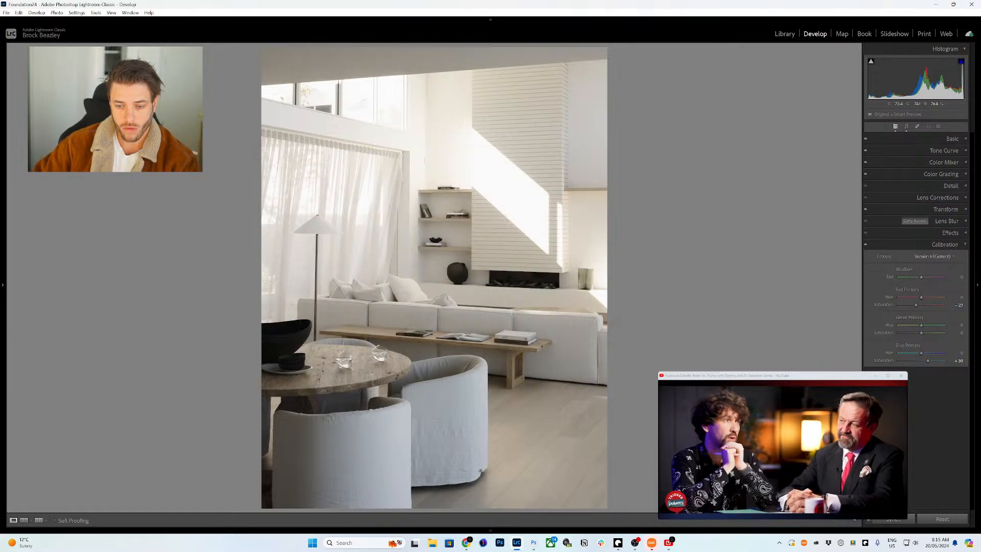
{"action": "mouse_move", "coordinate": [452, 529]}
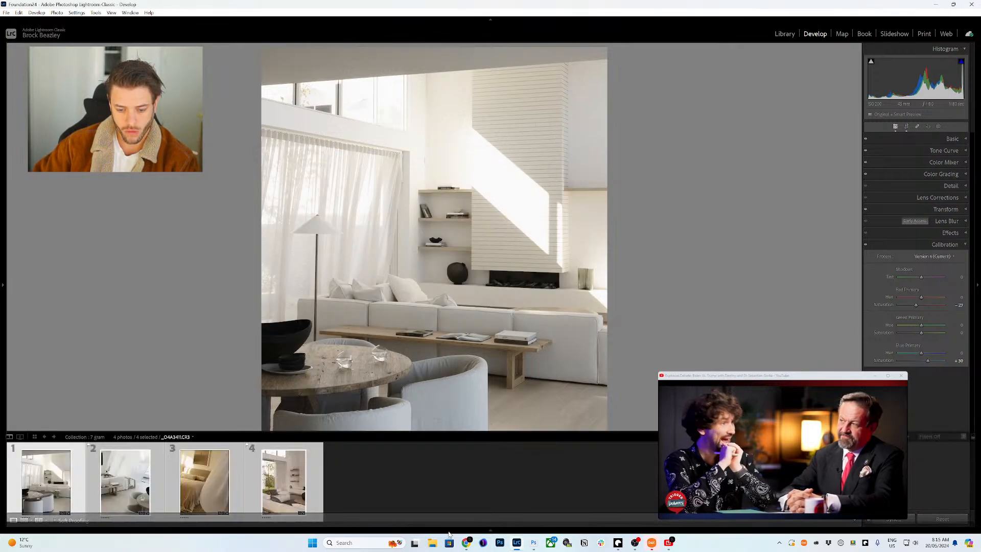
{"action": "left_click", "coordinate": [275, 472]}
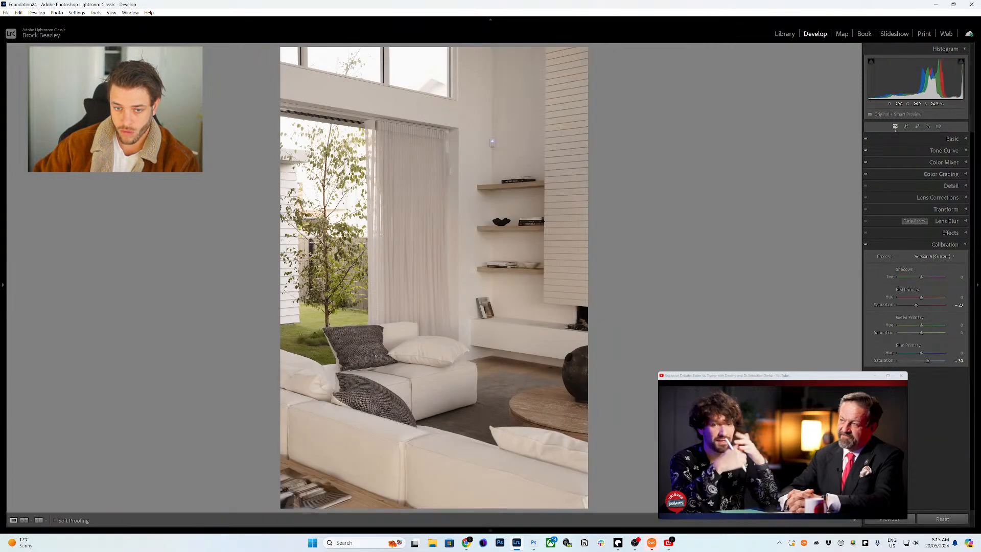
- Cool the white balance slightly and raise exposure to +2.10
{"action": "left_click", "coordinate": [956, 140]}
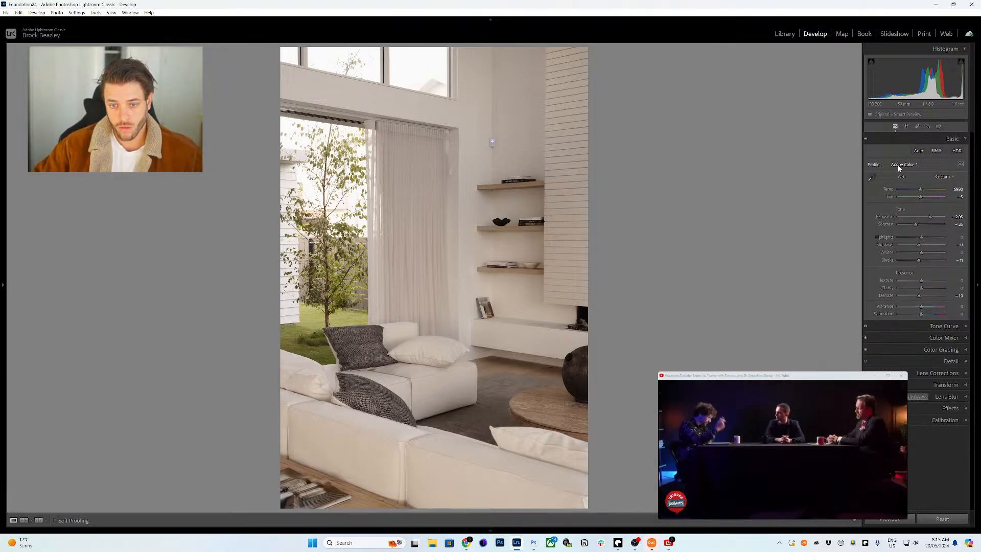
{"action": "key", "text": "minus"}
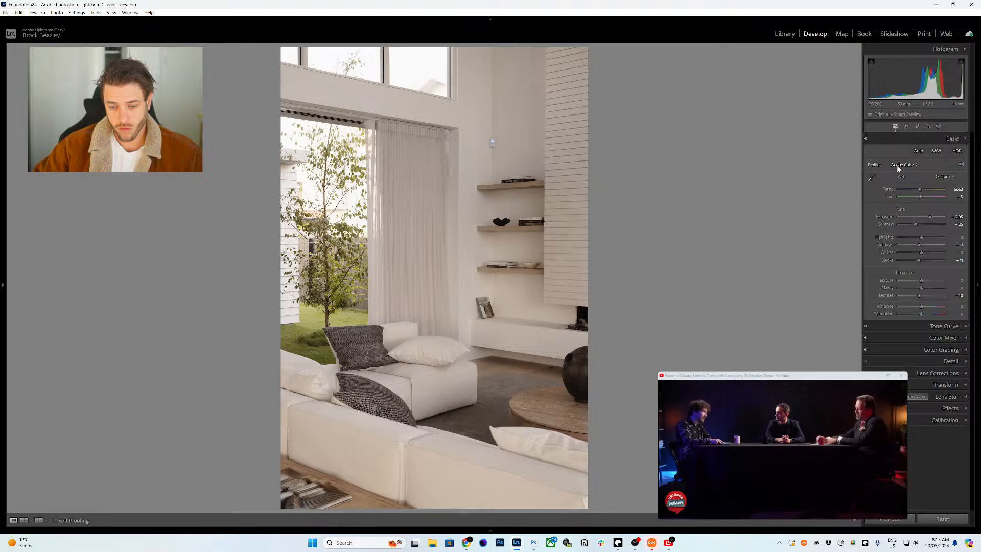
{"action": "key", "text": "equal"}
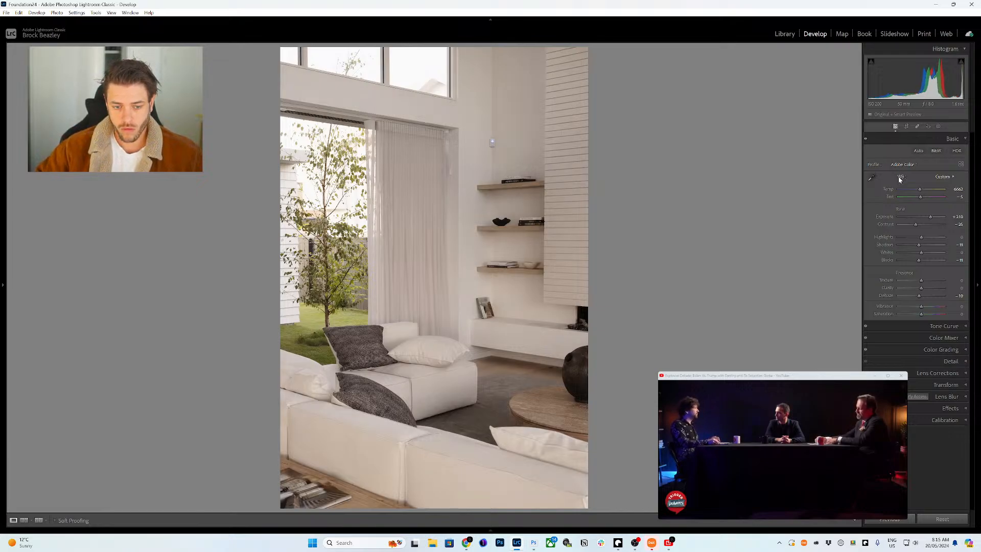
- Push the Green Primary hue further positive in Calibration, then open the bedroom photo
{"action": "left_click", "coordinate": [949, 419]}
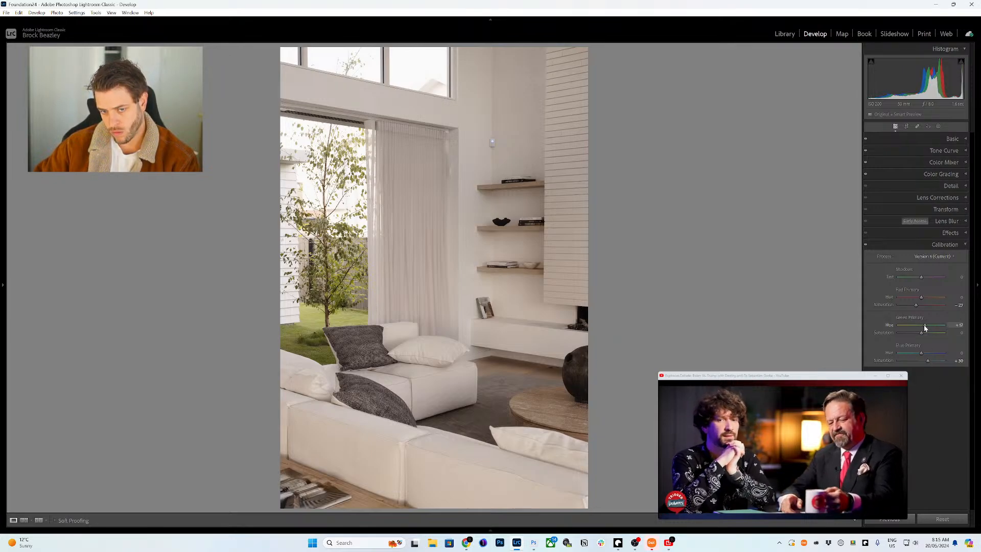
{"action": "left_click_drag", "start_coordinate": [924, 328], "coordinate": [929, 330]}
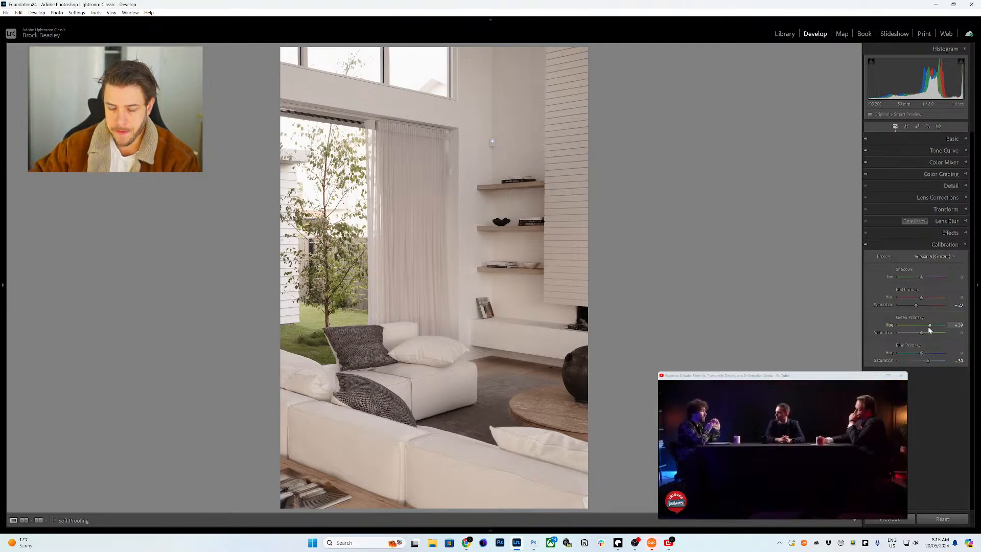
{"action": "mouse_move", "coordinate": [168, 527]}
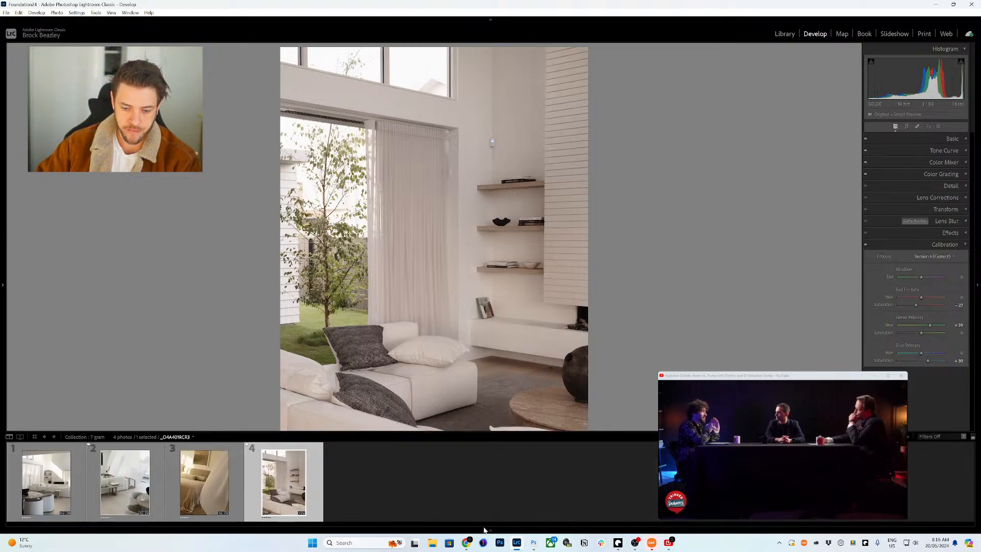
{"action": "left_click", "coordinate": [188, 488]}
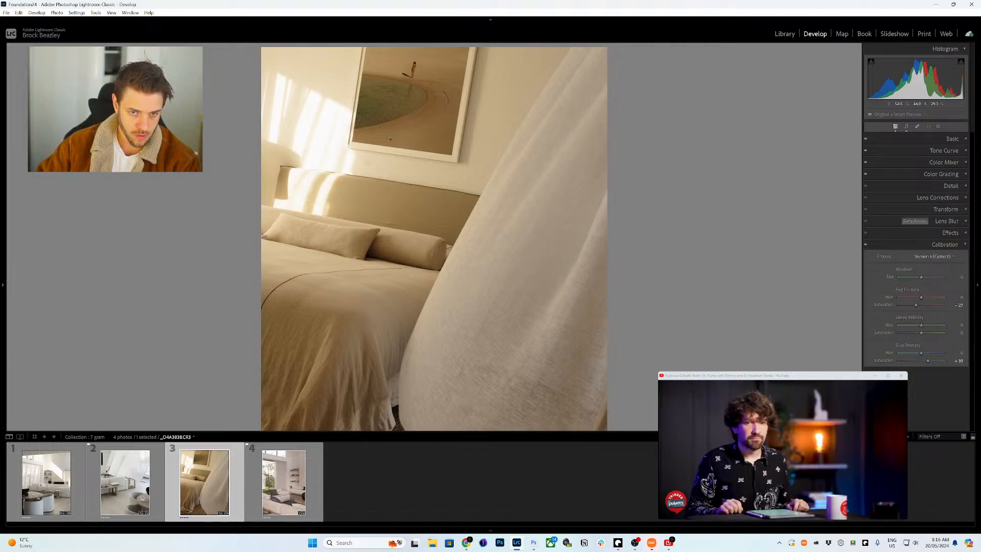
- Set the bedroom photo's white balance to Auto and exposure to +1.10
{"action": "key", "text": "F6"}
{"action": "left_click", "coordinate": [951, 139]}
{"action": "left_click", "coordinate": [942, 177]}
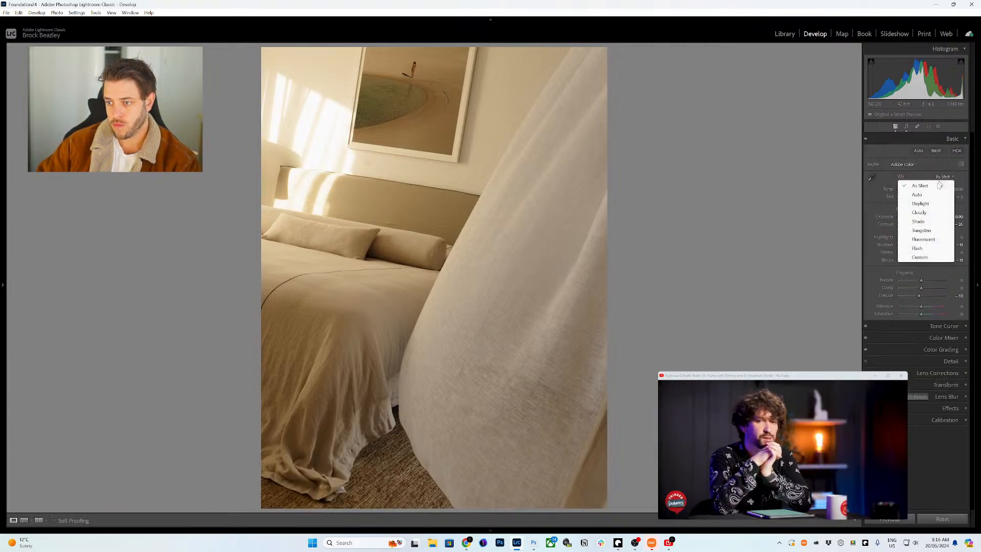
{"action": "left_click", "coordinate": [934, 192]}
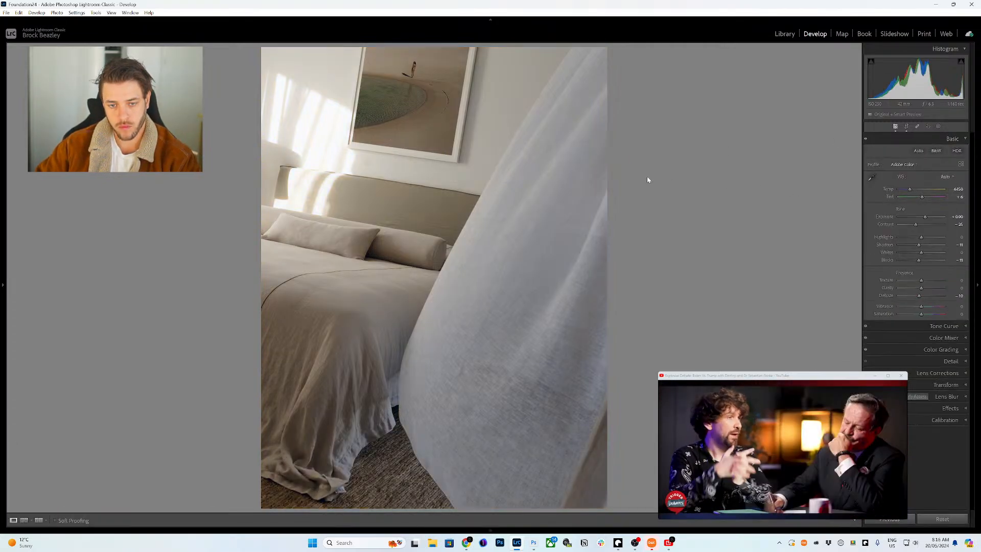
{"action": "key", "text": "equal"}
{"action": "key", "text": "equal"}
{"action": "key", "text": "equal"}
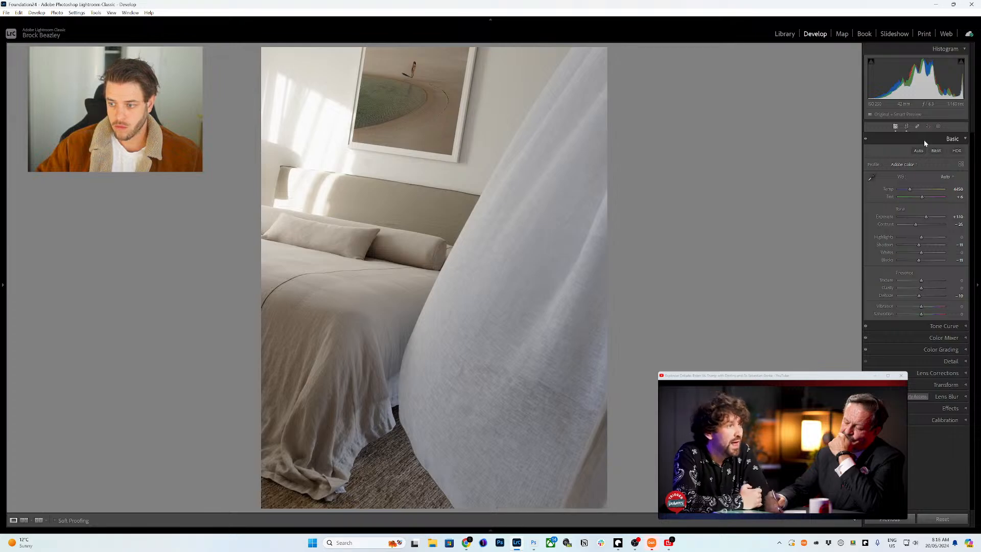
- Lower the Blue saturation in the Color Mixer and show the filmstrip
{"action": "left_click", "coordinate": [951, 139]}
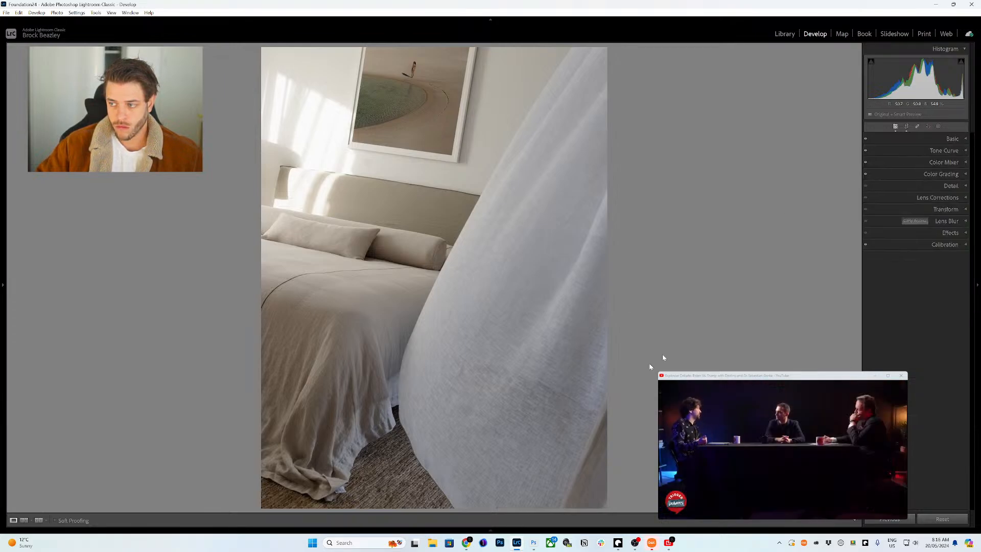
{"action": "left_click", "coordinate": [949, 163]}
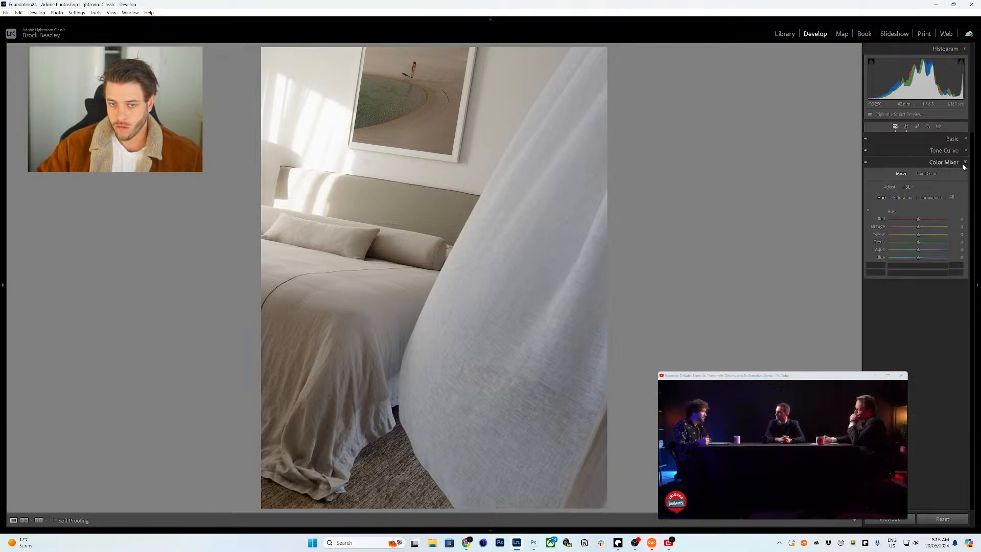
{"action": "left_click", "coordinate": [902, 197]}
{"action": "left_click_drag", "start_coordinate": [918, 257], "coordinate": [905, 256]}
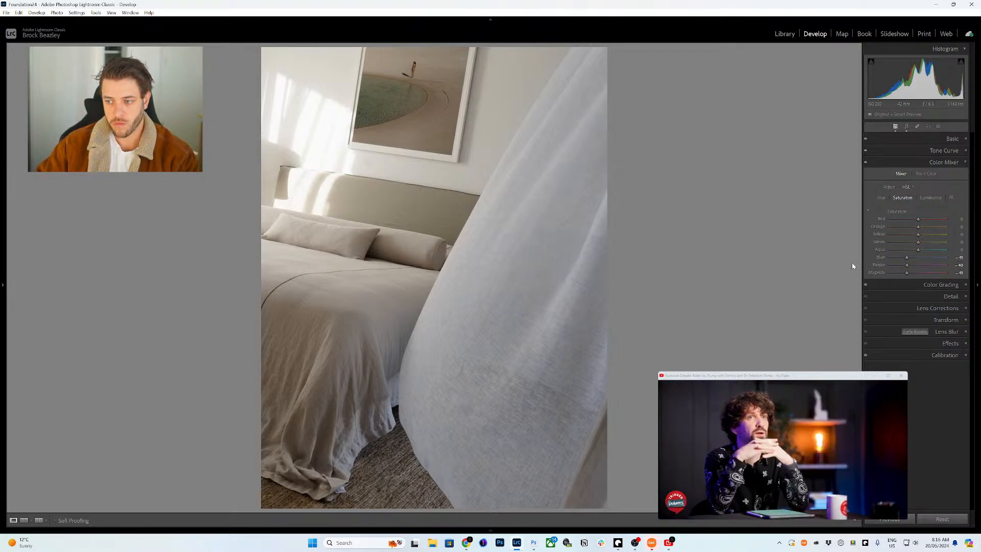
{"action": "left_click", "coordinate": [489, 530]}
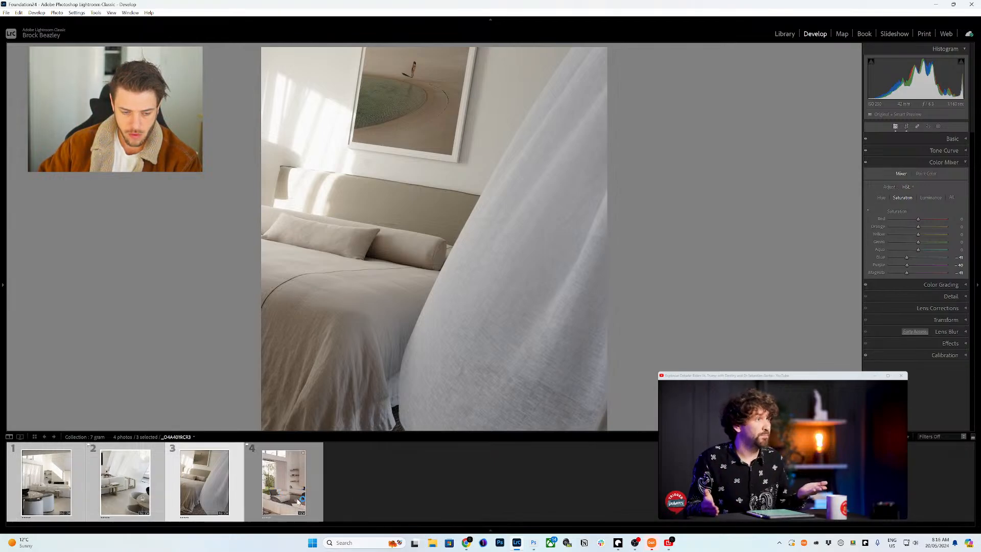
- Reduce the living-room photo's blue saturation to -35 and red saturation to -75
{"action": "left_click", "coordinate": [283, 483]}
{"action": "left_click", "coordinate": [962, 356]}
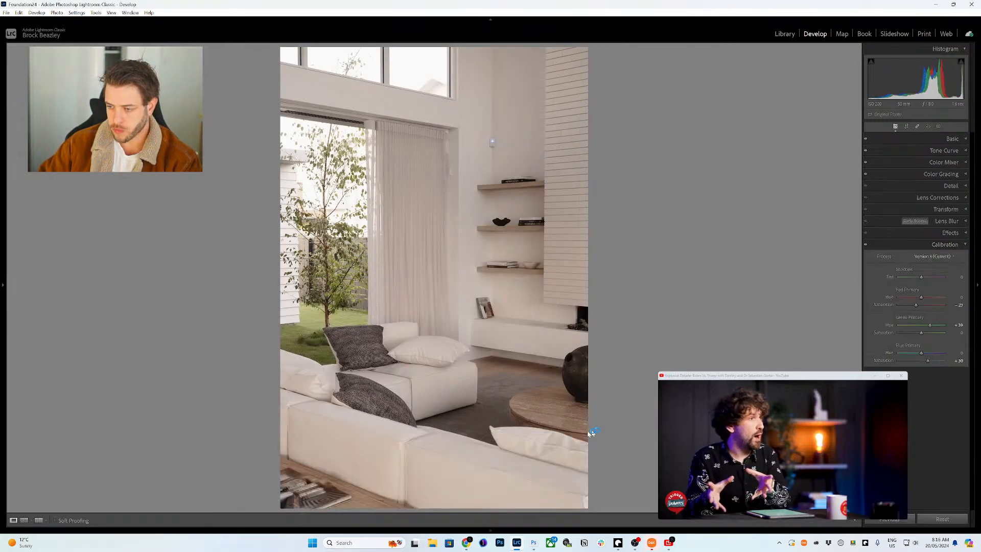
{"action": "left_click", "coordinate": [213, 500]}
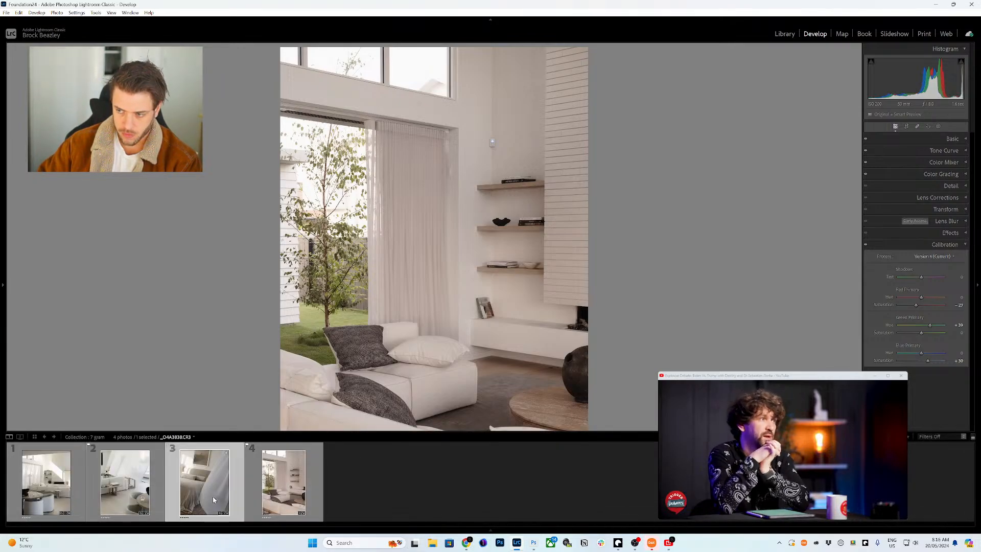
{"action": "left_click", "coordinate": [275, 496]}
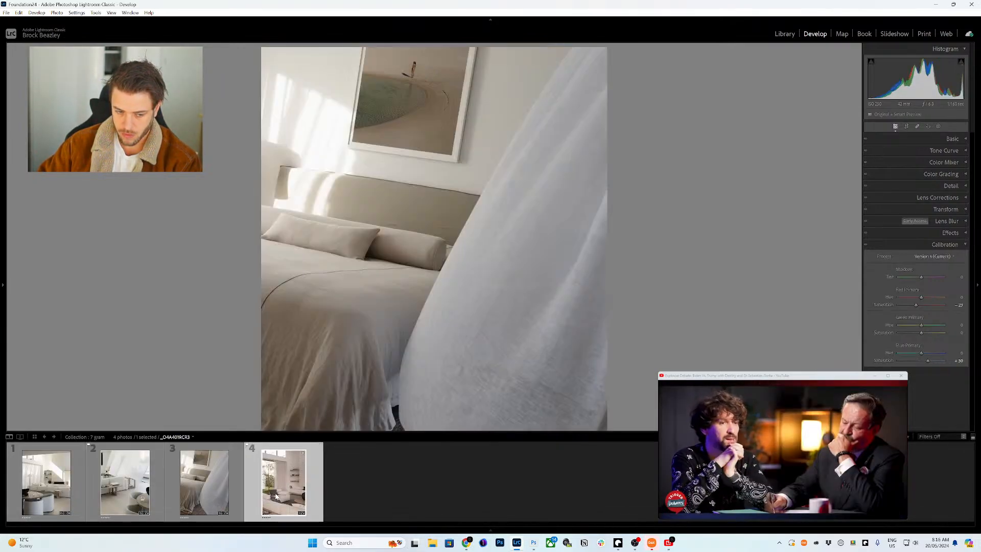
{"action": "left_click", "coordinate": [965, 162]}
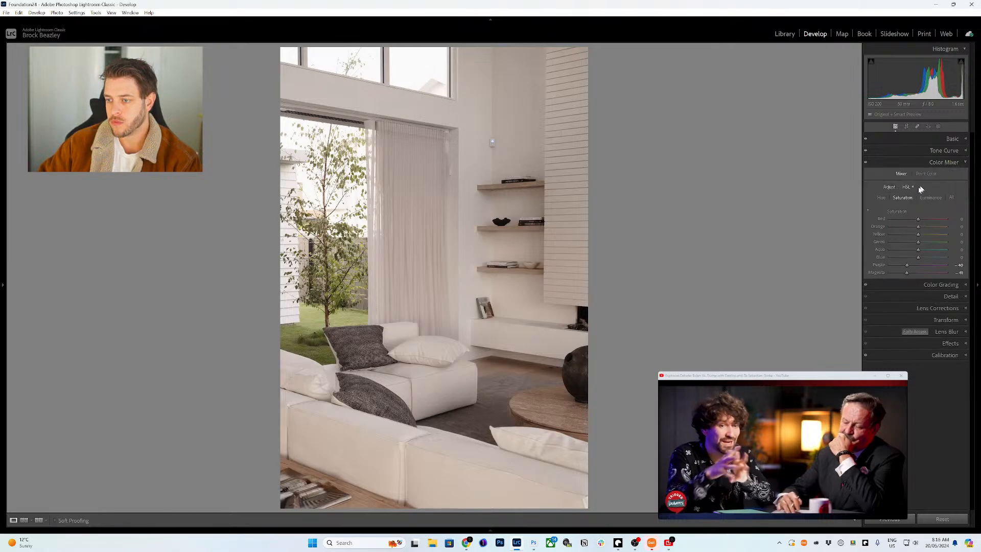
{"action": "left_click_drag", "start_coordinate": [909, 256], "coordinate": [908, 255]}
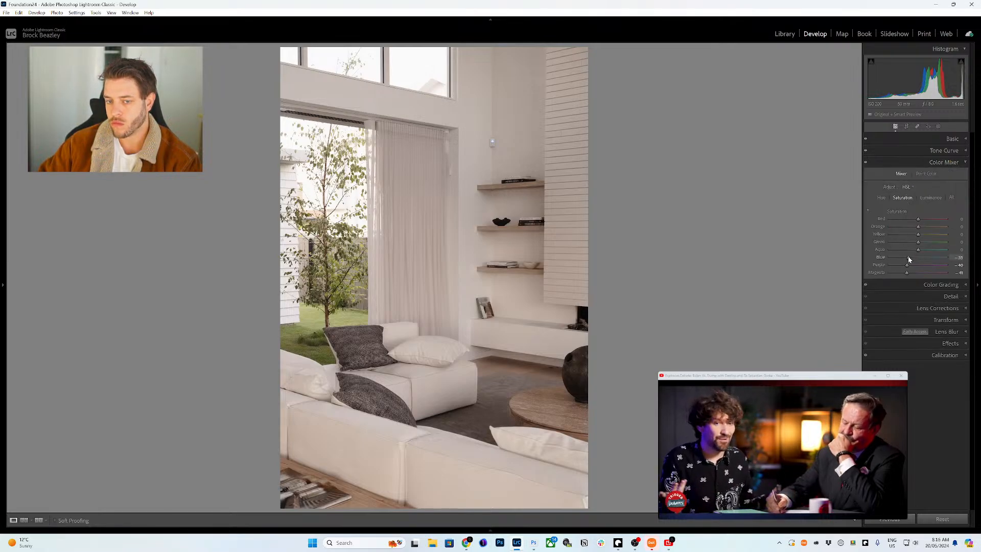
{"action": "left_click_drag", "start_coordinate": [918, 219], "coordinate": [874, 225]}
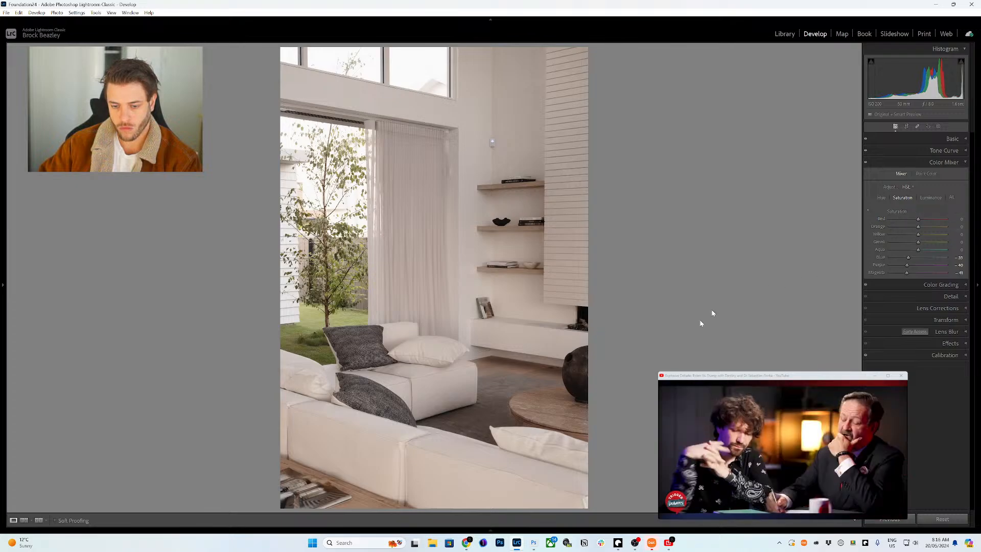
- Sync Color Mixer and Calibration settings to all four photos, then view the bedroom photo
{"action": "left_click", "coordinate": [493, 531]}
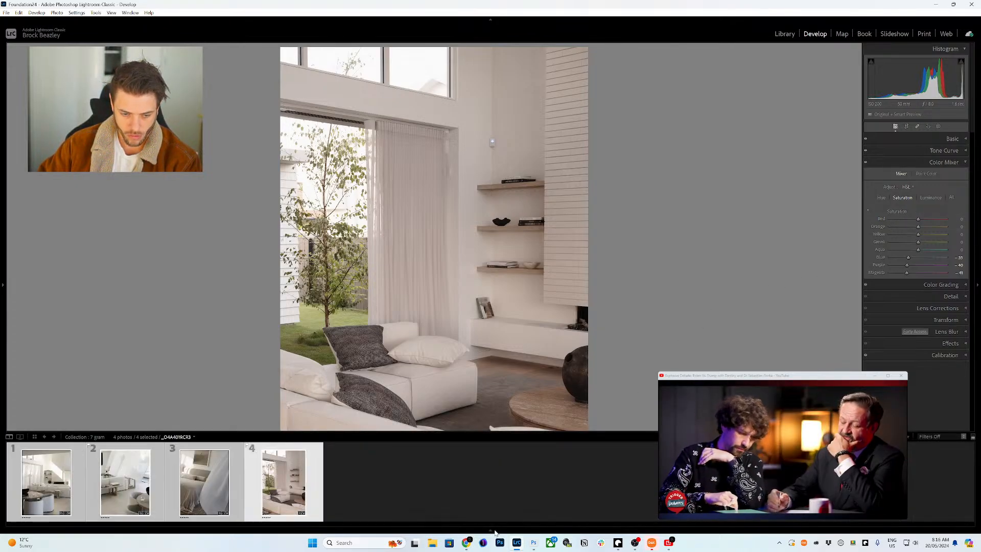
{"action": "left_click", "coordinate": [894, 519]}
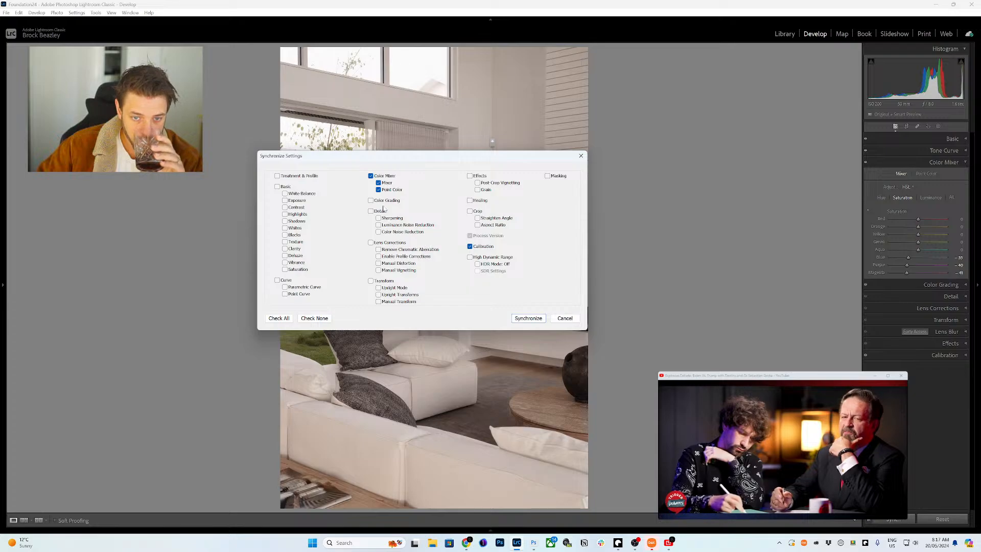
{"action": "left_click", "coordinate": [528, 318]}
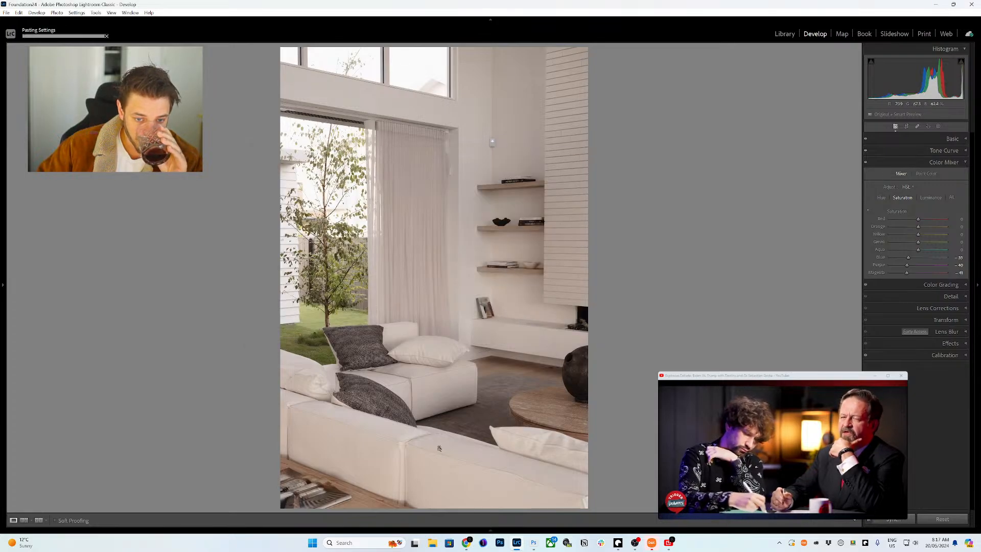
{"action": "left_click", "coordinate": [491, 530]}
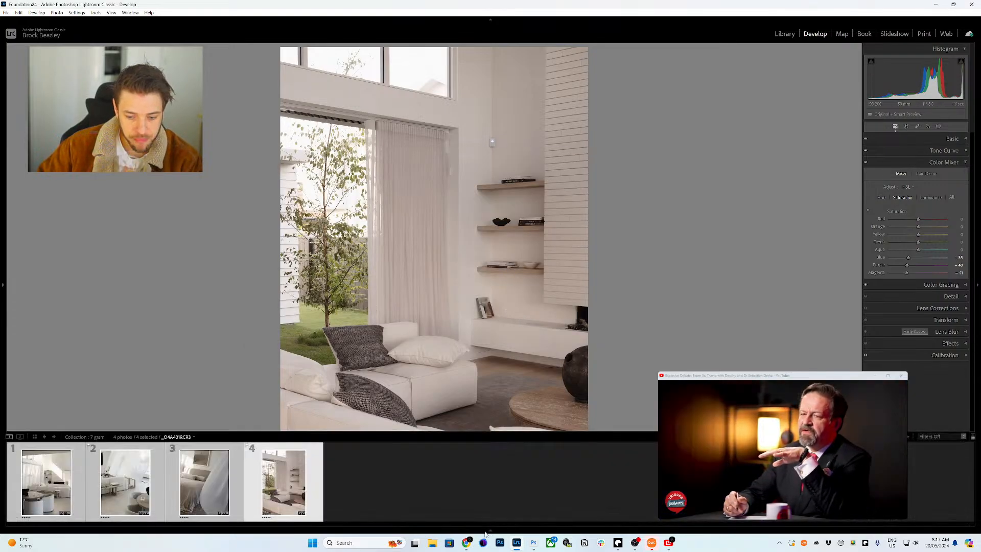
{"action": "left_click", "coordinate": [223, 473]}
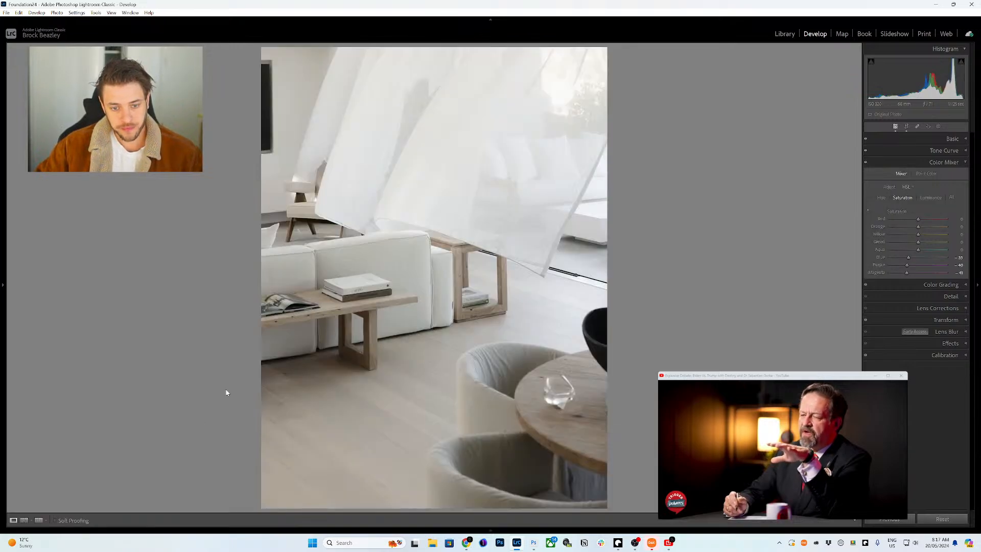
- Show the Library grid with larger thumbnails and the Quick Develop panel open
{"action": "key", "text": "ctrl+1"}
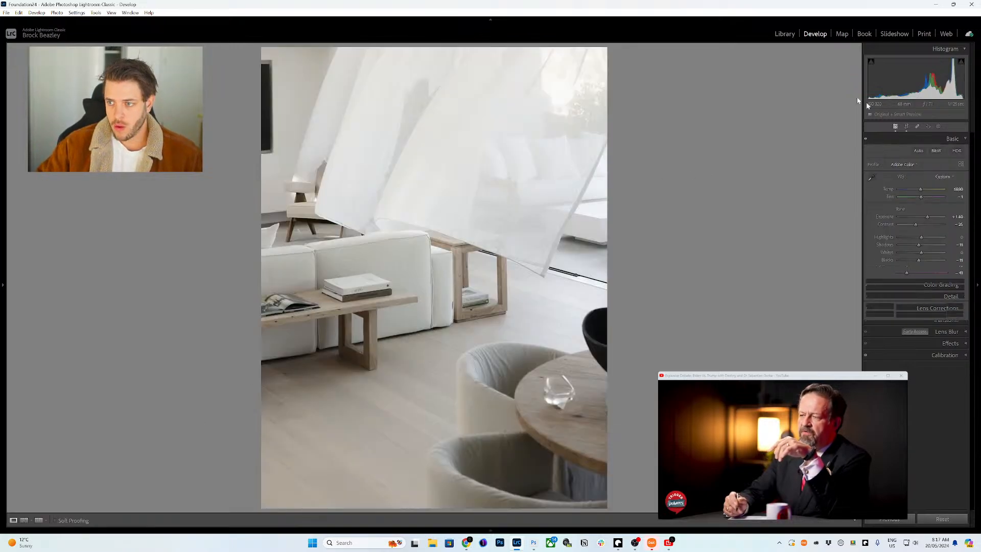
{"action": "left_click", "coordinate": [784, 33]}
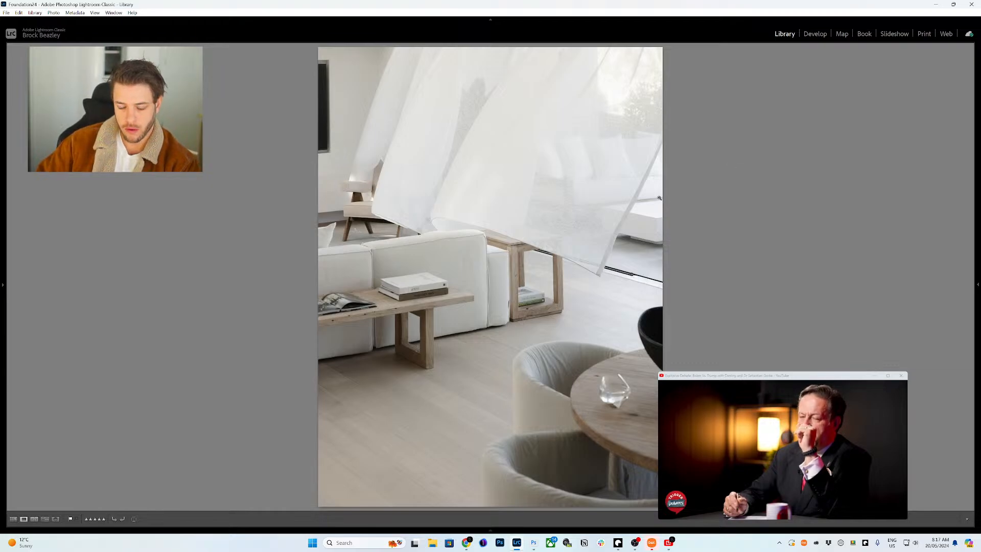
{"action": "key", "text": "g"}
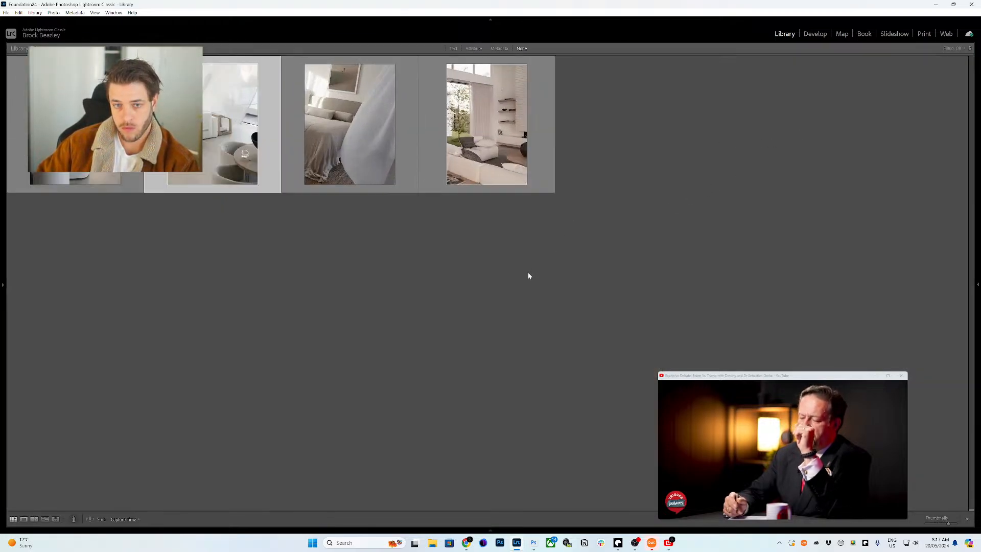
{"action": "key", "text": "equal"}
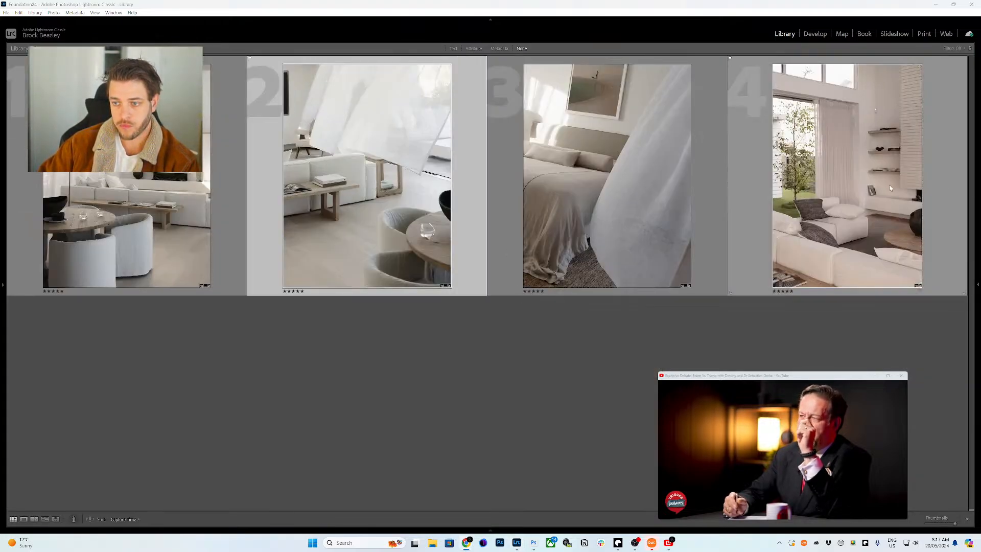
{"action": "left_click", "coordinate": [974, 179]}
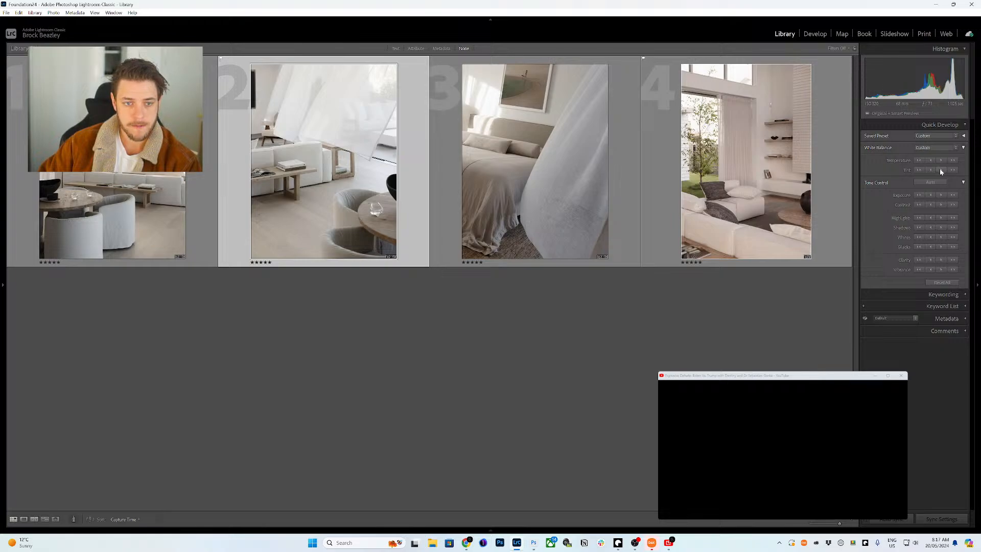
- Cool the living-room (fourth) photo's temperature slightly and warm the second photo one notch
{"action": "key", "text": "Left"}
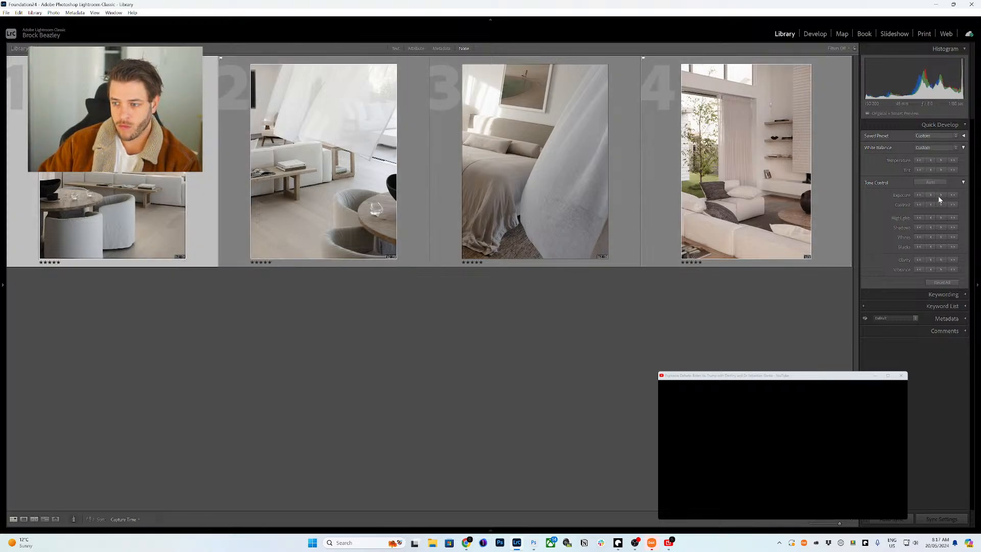
{"action": "left_click", "coordinate": [562, 154]}
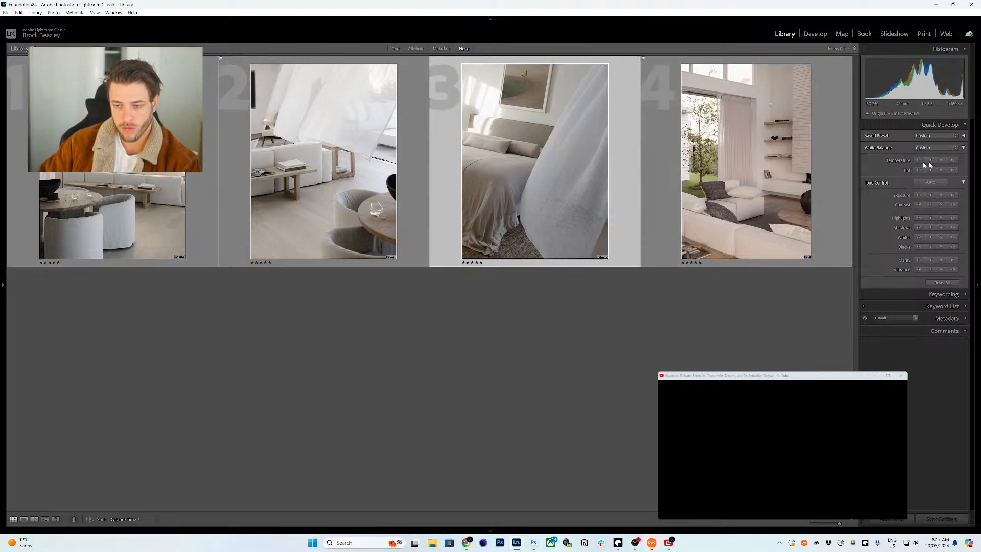
{"action": "key", "text": "Right"}
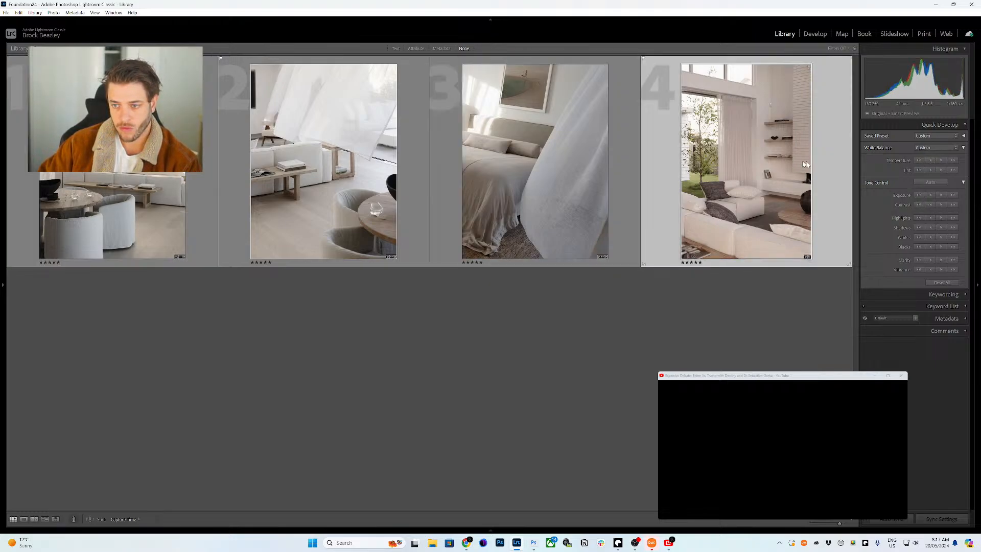
{"action": "left_click", "coordinate": [930, 161]}
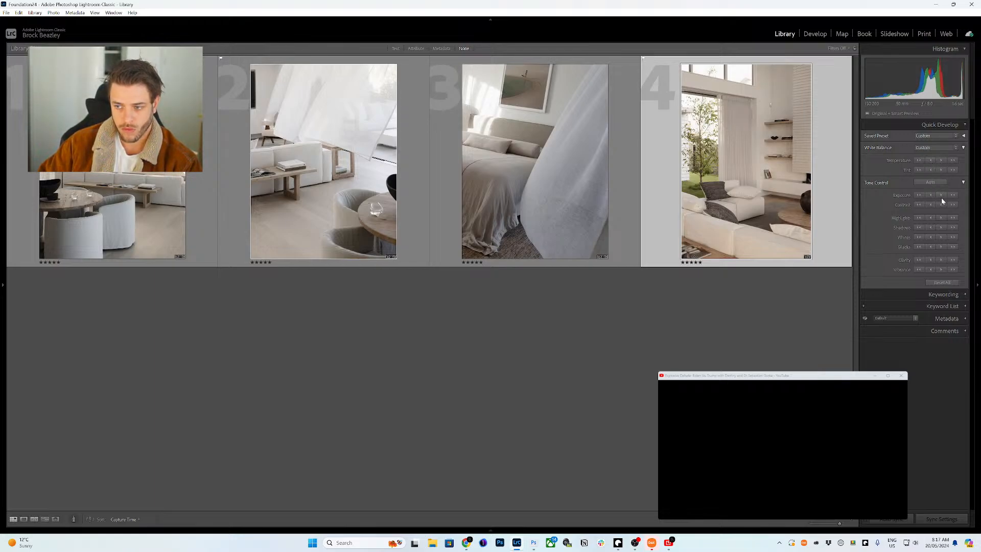
{"action": "left_click", "coordinate": [529, 158]}
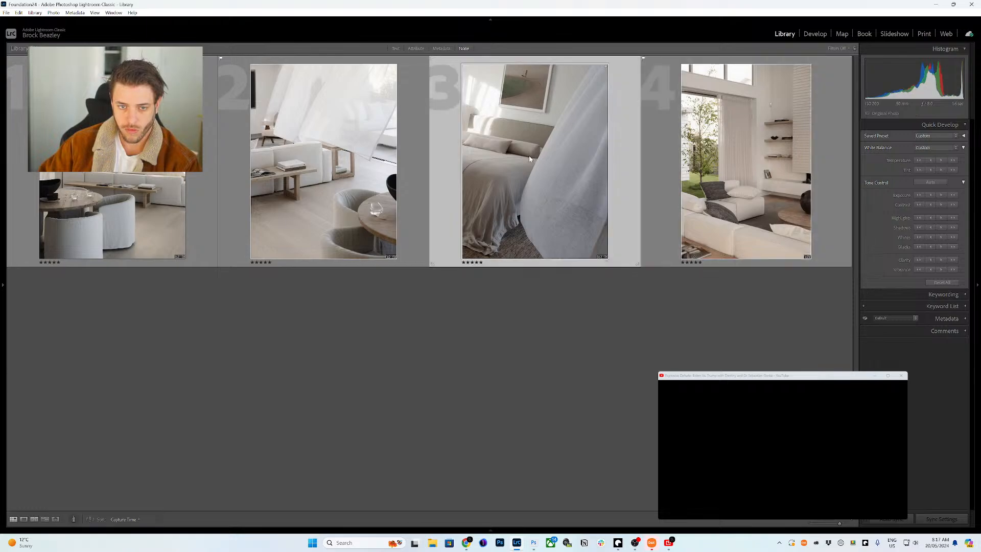
{"action": "key", "text": "Left"}
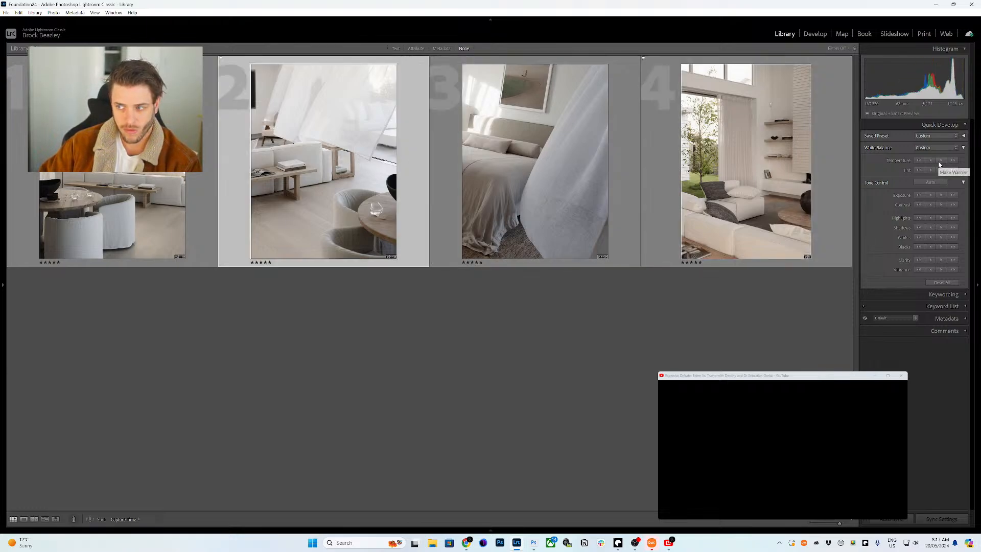
{"action": "left_click", "coordinate": [939, 162]}
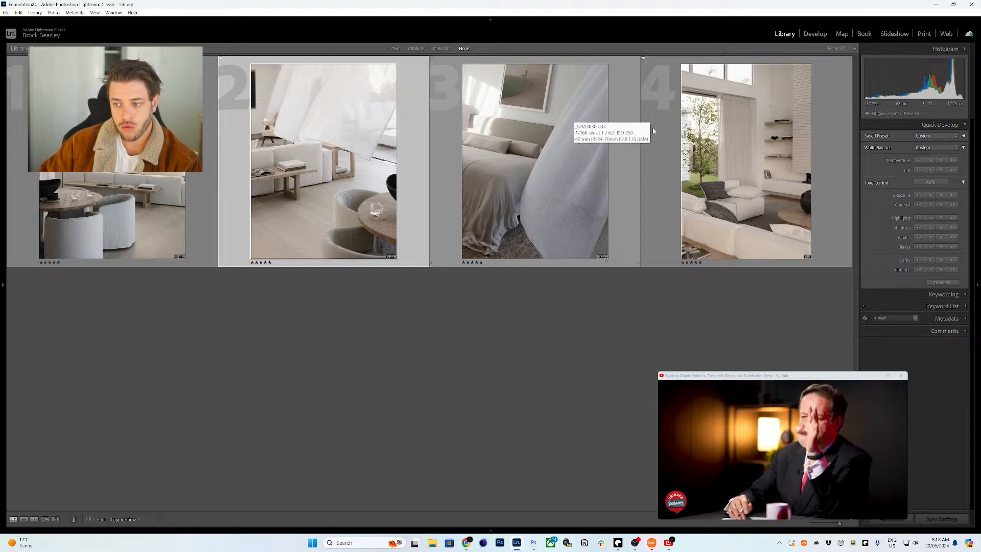
- Warm the third photo two notches, then open the second photo large
{"action": "left_click", "coordinate": [631, 133]}
{"action": "left_click", "coordinate": [938, 161]}
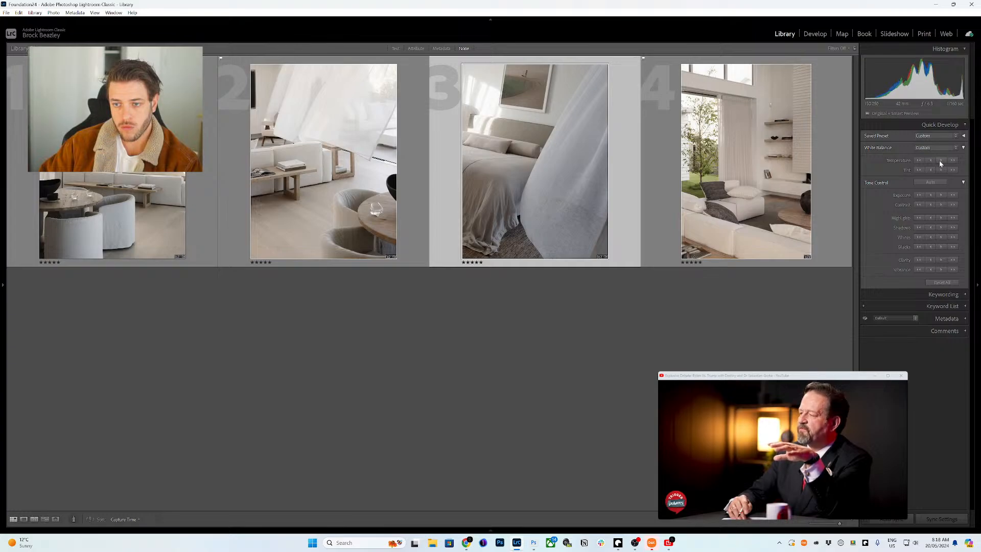
{"action": "left_click", "coordinate": [938, 160]}
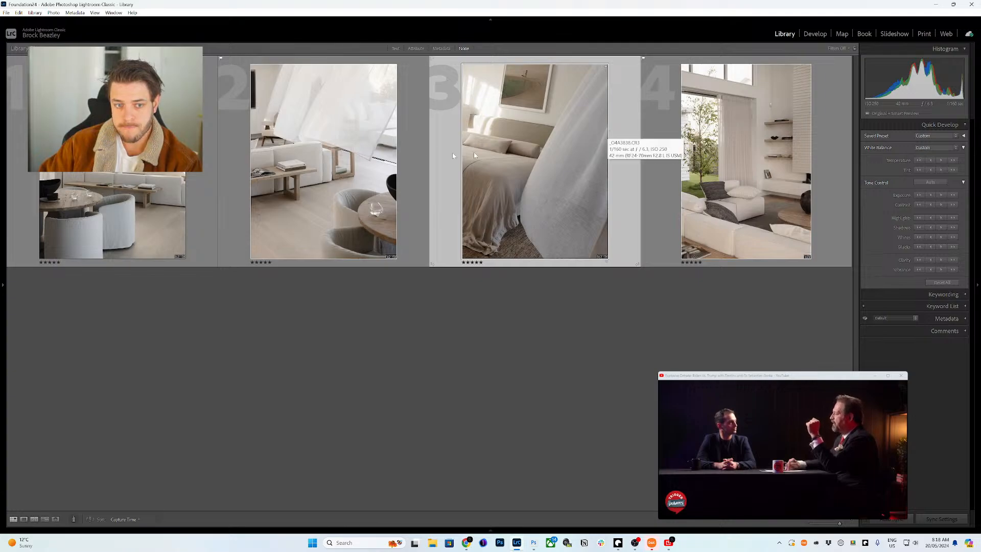
{"action": "left_click", "coordinate": [320, 161]}
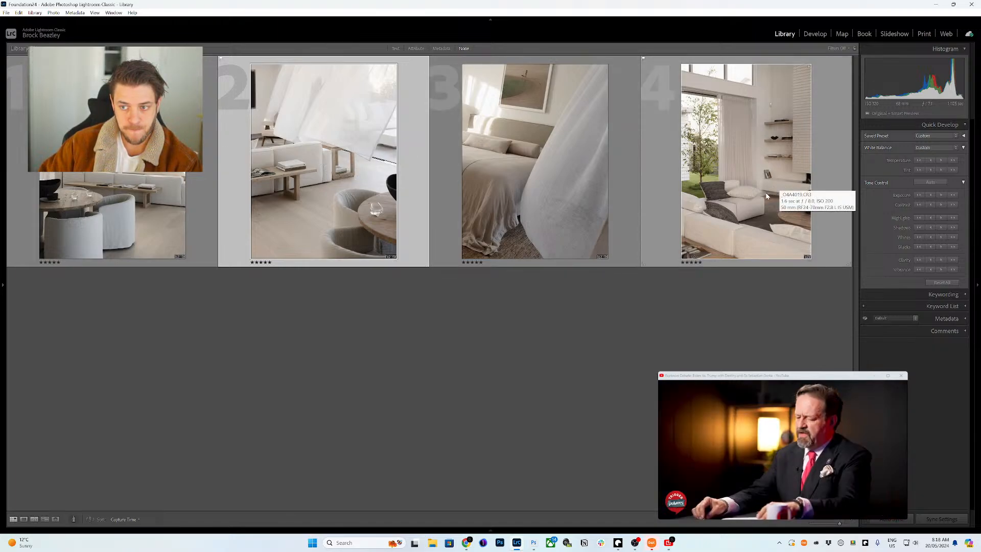
{"action": "double_click", "coordinate": [273, 159]}
- In Develop, create an object mask by boxing the glass on the round table
{"action": "left_click", "coordinate": [814, 34]}
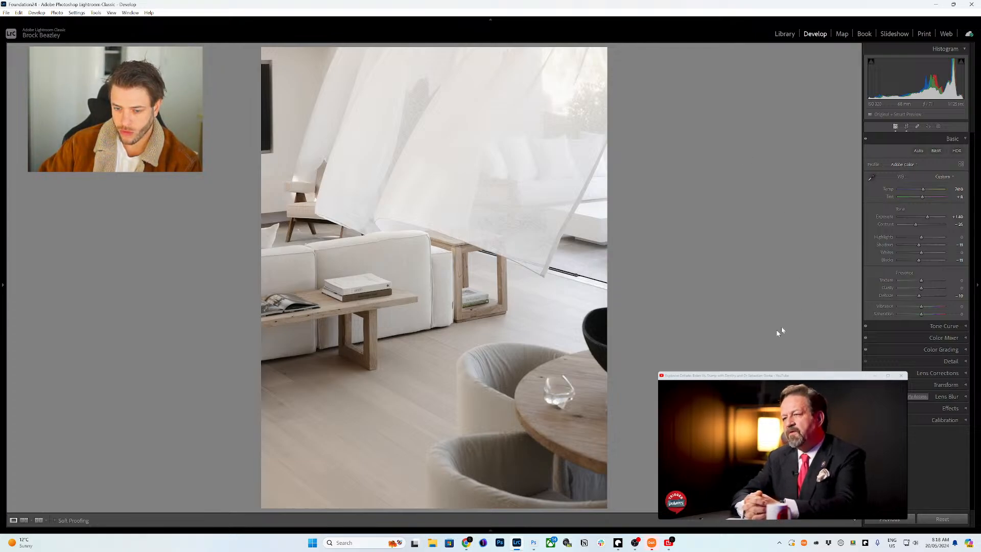
{"action": "left_click", "coordinate": [937, 127]}
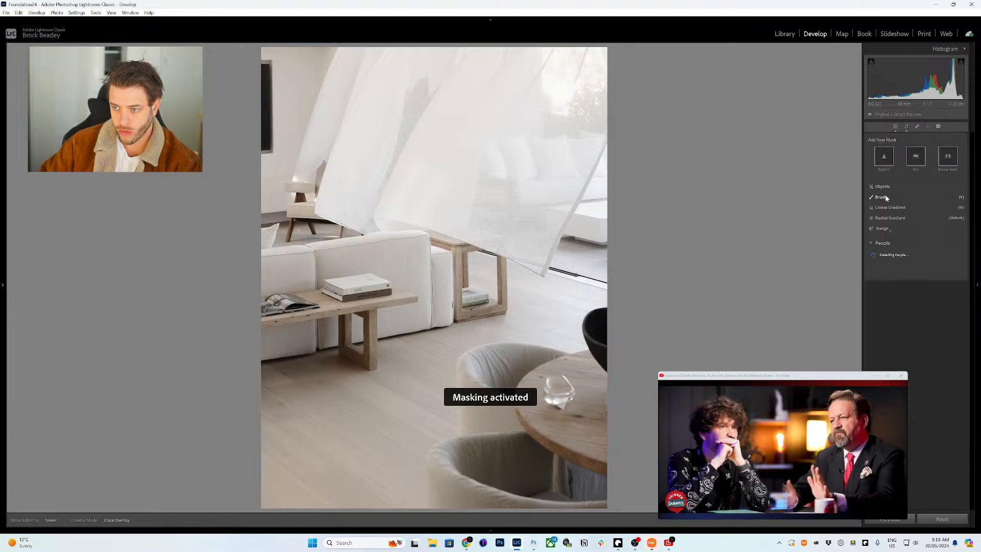
{"action": "left_click", "coordinate": [883, 185]}
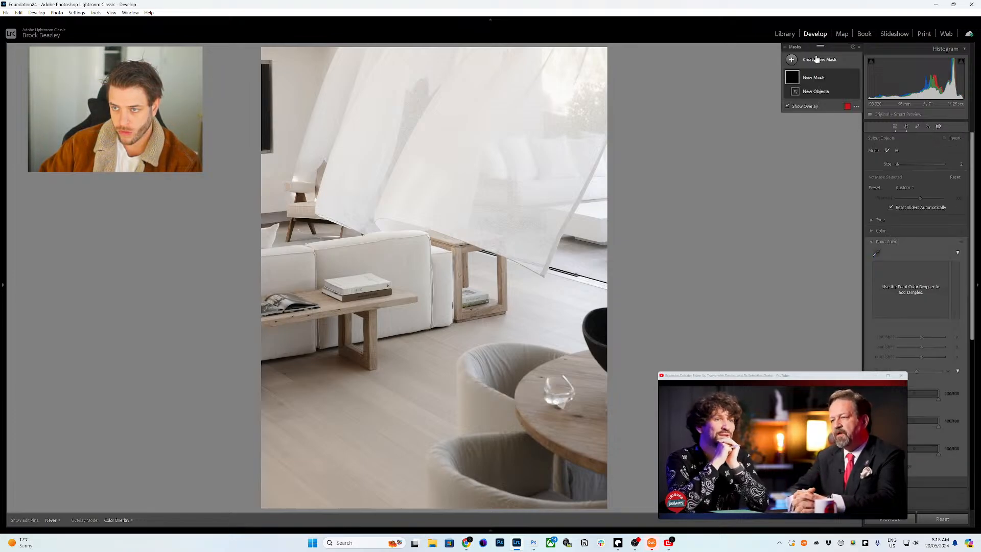
{"action": "left_click", "coordinate": [817, 60]}
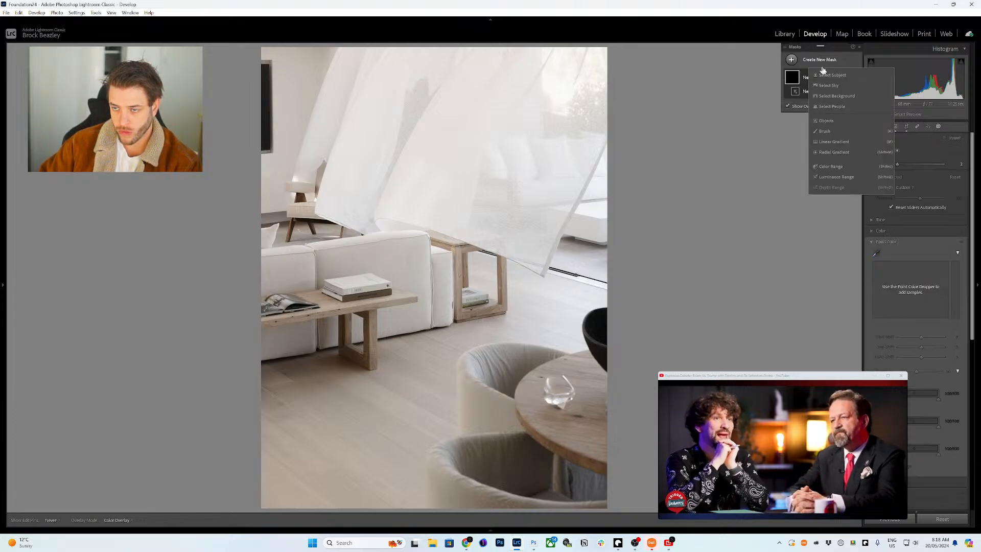
{"action": "left_click", "coordinate": [824, 122]}
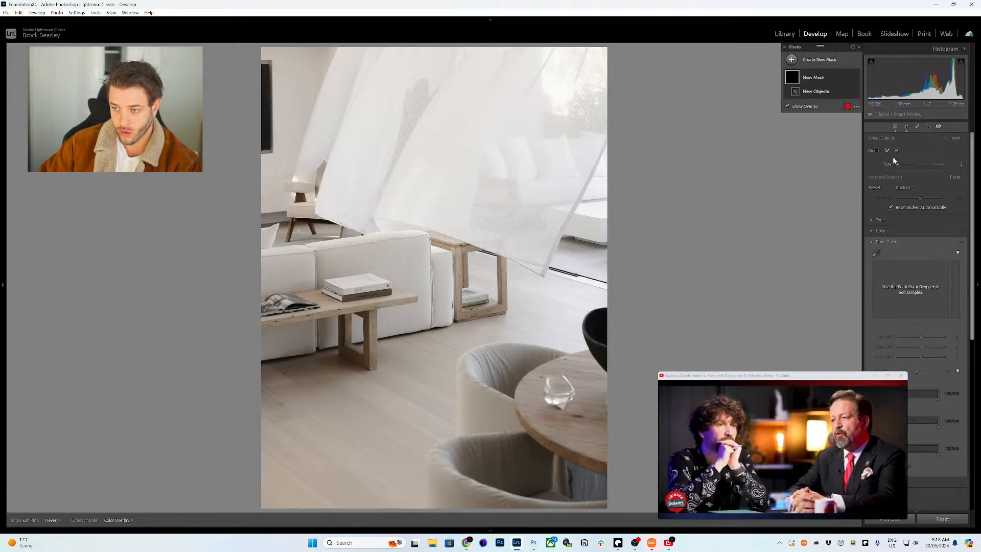
{"action": "left_click", "coordinate": [896, 150]}
{"action": "left_click_drag", "start_coordinate": [543, 374], "coordinate": [574, 412]}
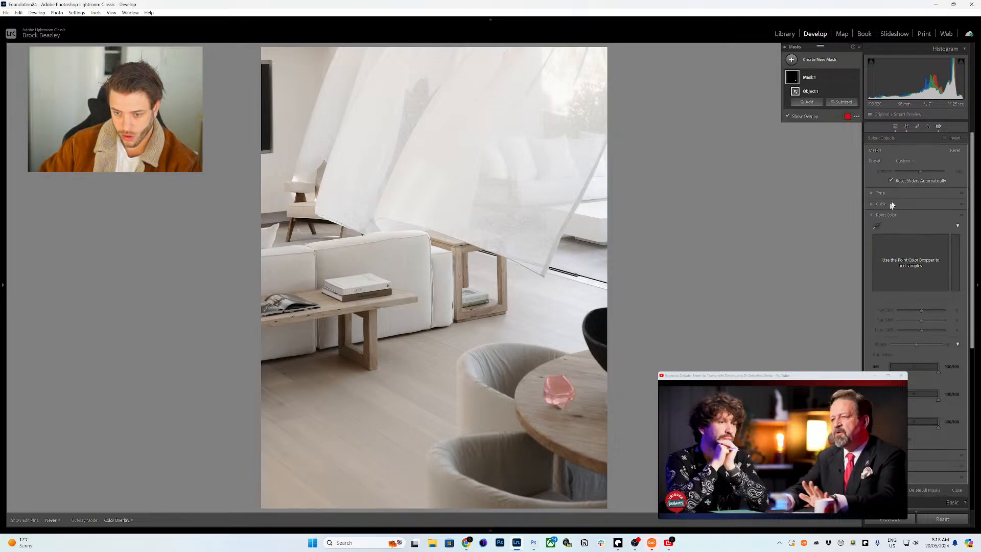
- Give the glass mask Contrast 21, Whites 12, Clarity 11 and Texture 11
{"action": "left_click", "coordinate": [879, 195]}
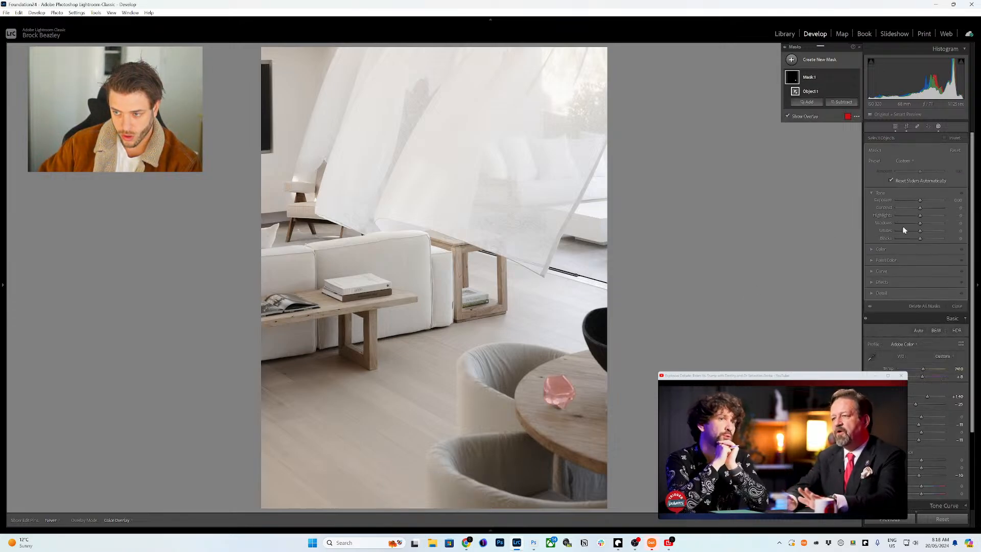
{"action": "left_click_drag", "start_coordinate": [921, 210], "coordinate": [926, 212]}
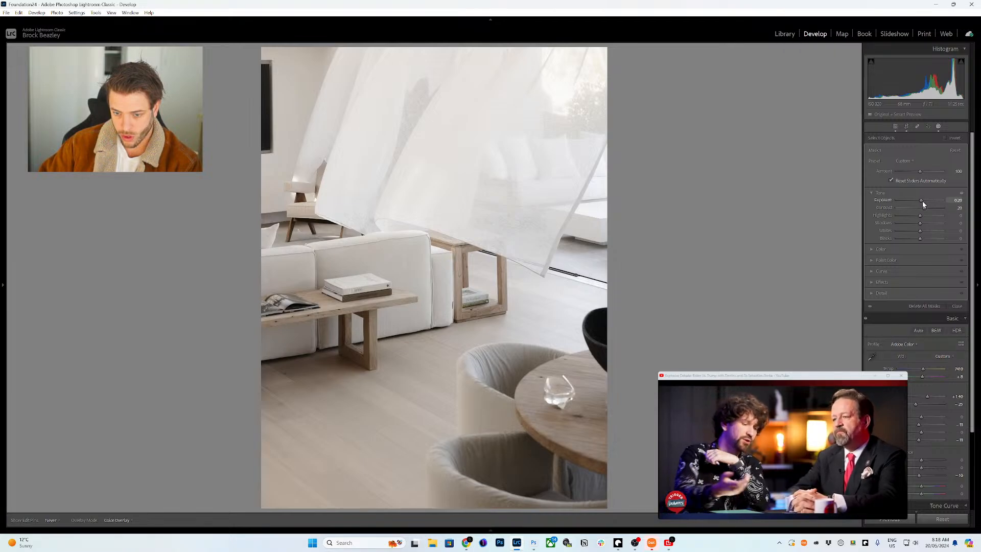
{"action": "left_click_drag", "start_coordinate": [920, 233], "coordinate": [923, 233]}
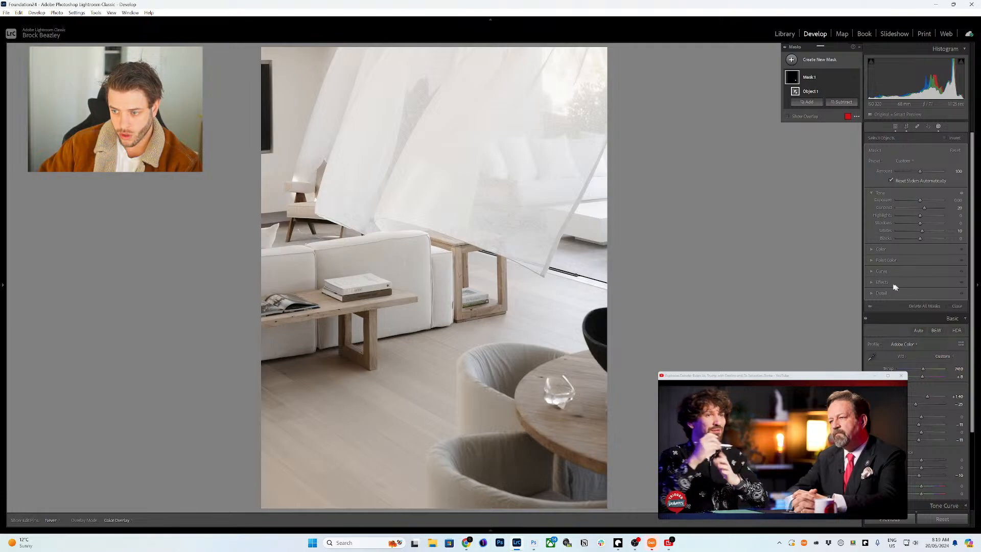
{"action": "left_click", "coordinate": [874, 282]}
{"action": "left_click_drag", "start_coordinate": [920, 251], "coordinate": [922, 245]}
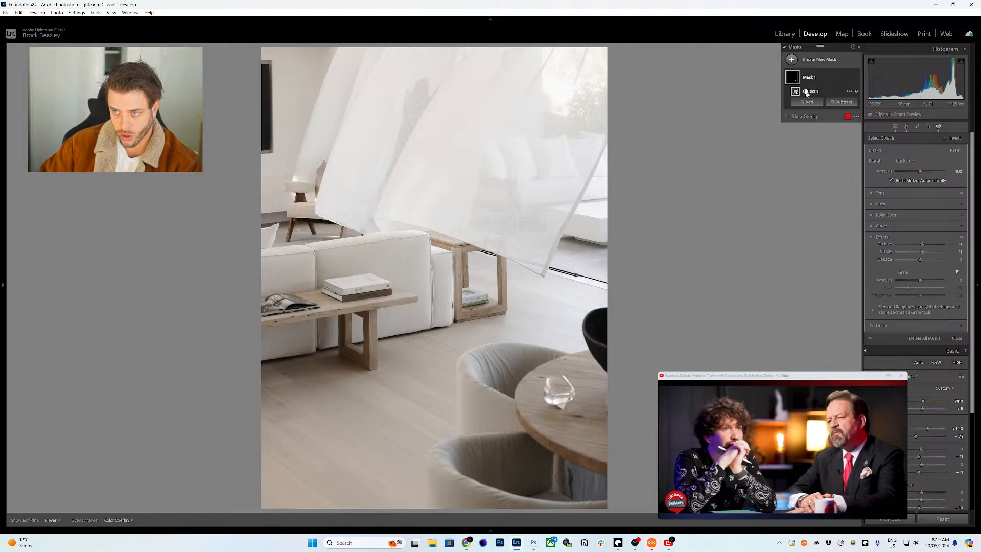
- Toggle the glass mask adjustment on and off to compare before and after
{"action": "left_click", "coordinate": [857, 76]}
{"action": "left_click", "coordinate": [856, 76]}
{"action": "left_click", "coordinate": [857, 77]}
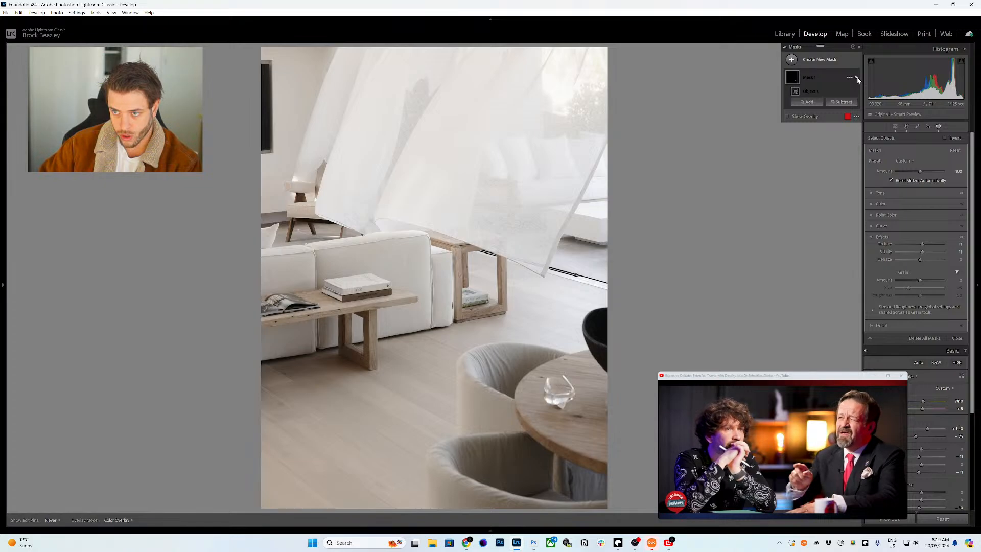
{"action": "left_click", "coordinate": [856, 76]}
{"action": "left_click", "coordinate": [856, 76]}
{"action": "left_click", "coordinate": [857, 77]}
{"action": "left_click", "coordinate": [857, 76]}
{"action": "left_click", "coordinate": [856, 77]}
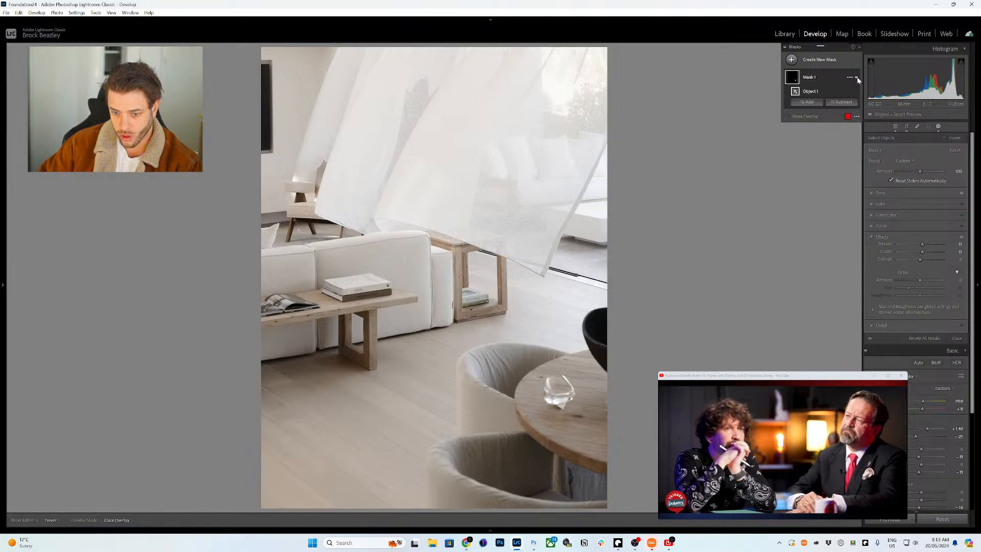
{"action": "left_click", "coordinate": [856, 76]}
{"action": "left_click", "coordinate": [856, 77]}
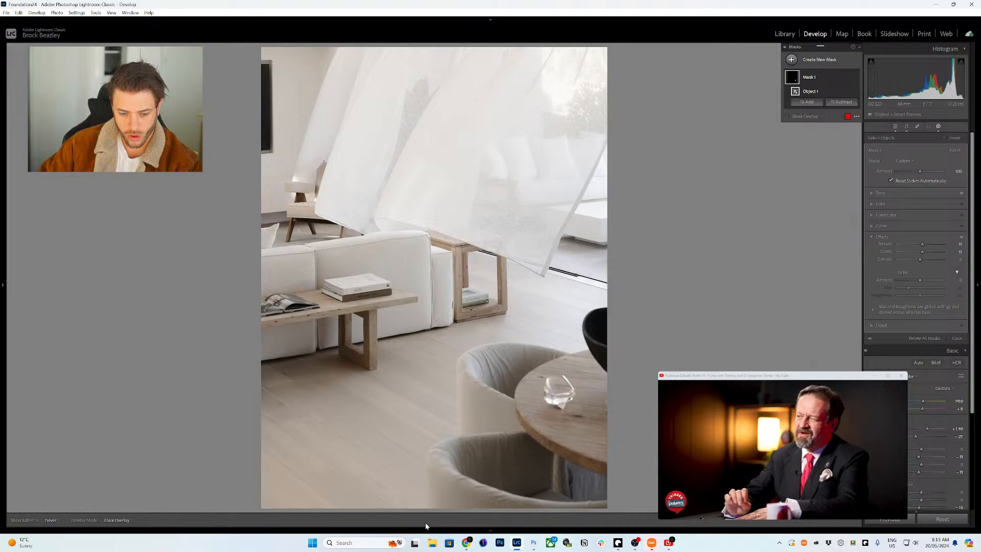
- Send the living-room photo to Adobe Photoshop 2024 via Edit In
{"action": "mouse_move", "coordinate": [423, 531]}
{"action": "right_click", "coordinate": [128, 482]}
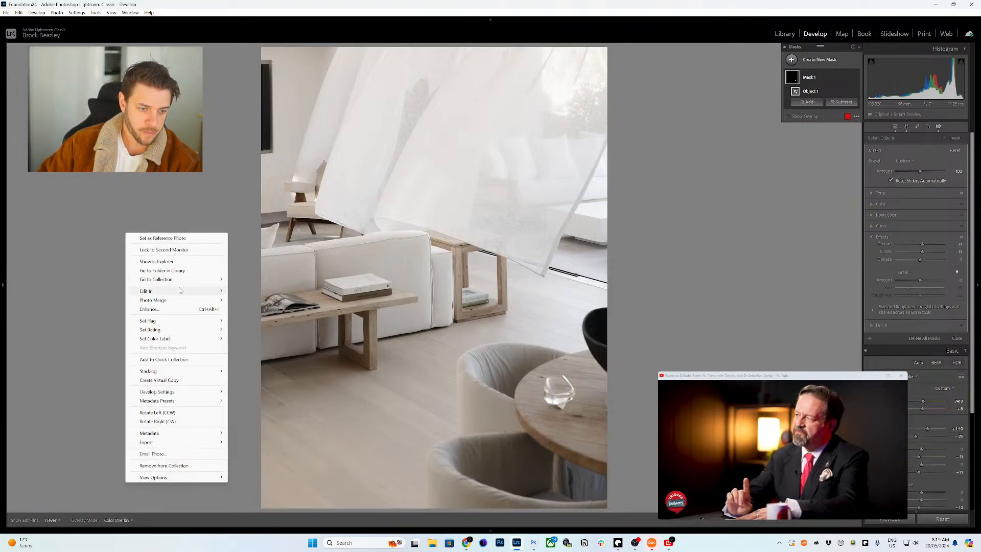
{"action": "mouse_move", "coordinate": [215, 291]}
{"action": "left_click", "coordinate": [276, 291]}
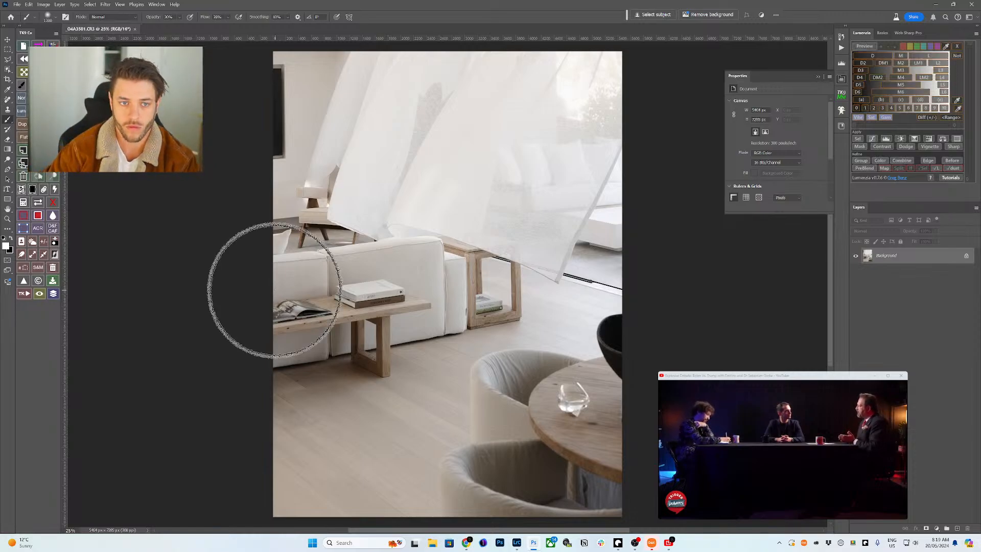
{"action": "key", "text": "z"}
{"action": "mouse_move", "coordinate": [338, 196]}
{"action": "left_mouse_down"}
{"action": "mouse_move", "coordinate": [308, 114]}
{"action": "mouse_move", "coordinate": [371, 183]}
{"action": "left_mouse_up"}
{"action": "key", "text": "l"}
{"action": "mouse_move", "coordinate": [331, 143]}
{"action": "left_mouse_down"}
{"action": "mouse_move", "coordinate": [380, 132]}
{"action": "mouse_move", "coordinate": [391, 227]}
{"action": "mouse_move", "coordinate": [383, 256]}
{"action": "mouse_move", "coordinate": [354, 261]}
{"action": "mouse_move", "coordinate": [333, 149]}
{"action": "left_mouse_up"}
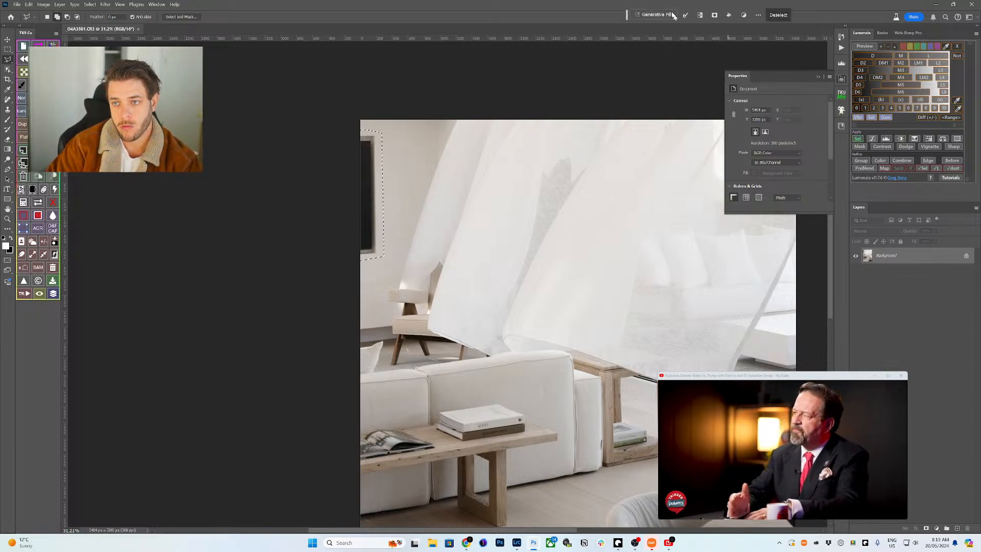
{"action": "key", "text": "ctrl+shift+g"}
{"action": "left_click", "coordinate": [812, 15]}
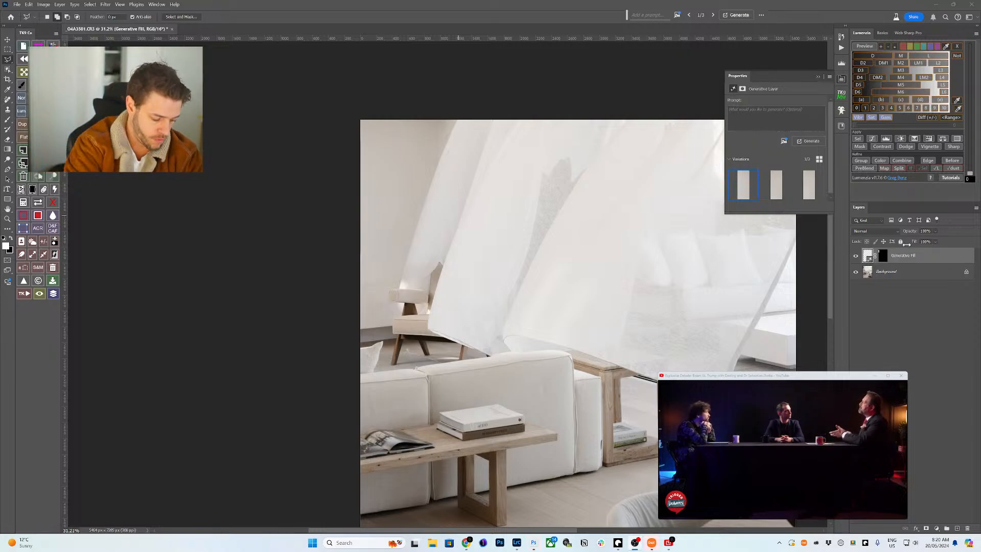
{"action": "key", "text": "Delete"}
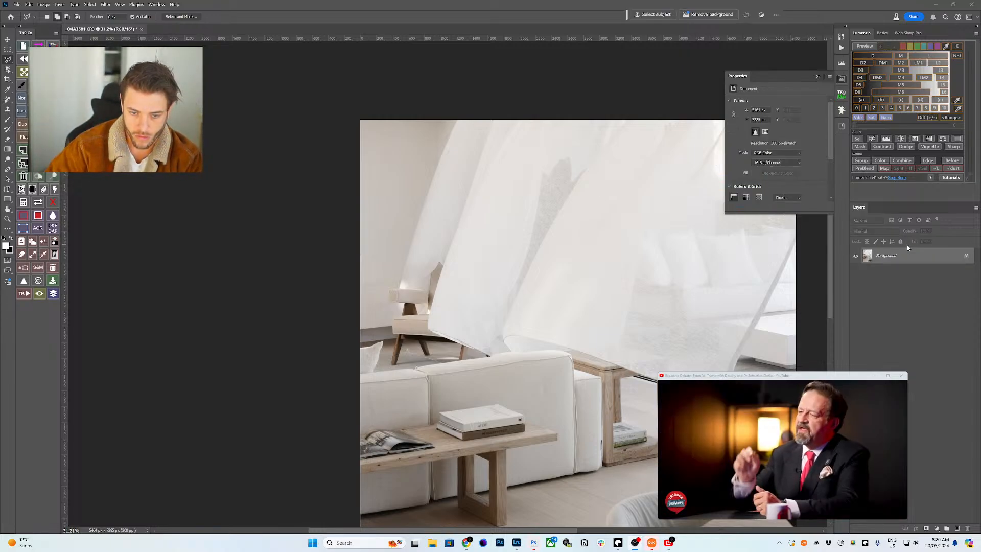
{"action": "key", "text": "j"}
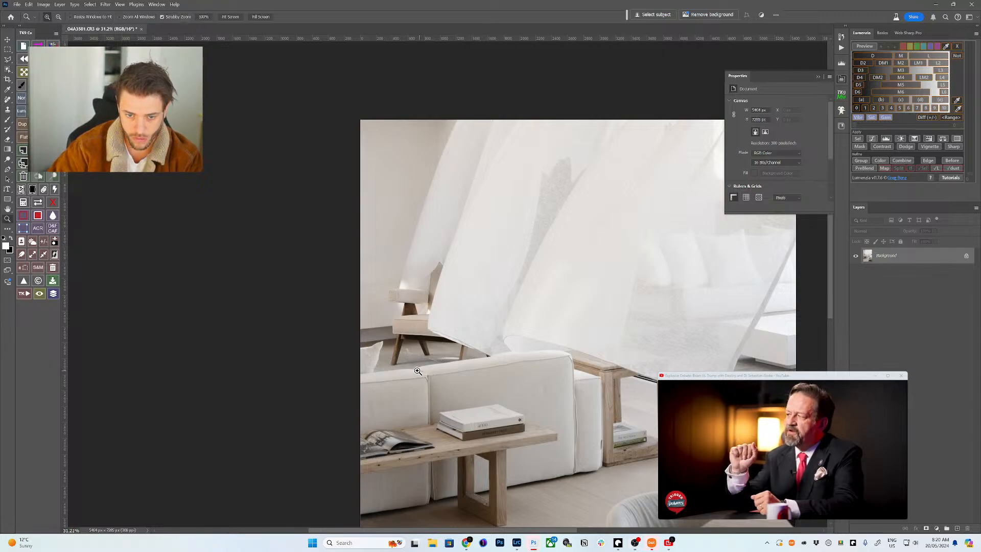
- Remove the stray white fibre by the sofa and the frayed rug edge with a smaller Remove brush
{"action": "scroll", "coordinate": [423, 370], "scroll_direction": "up", "scroll_amount": 10}
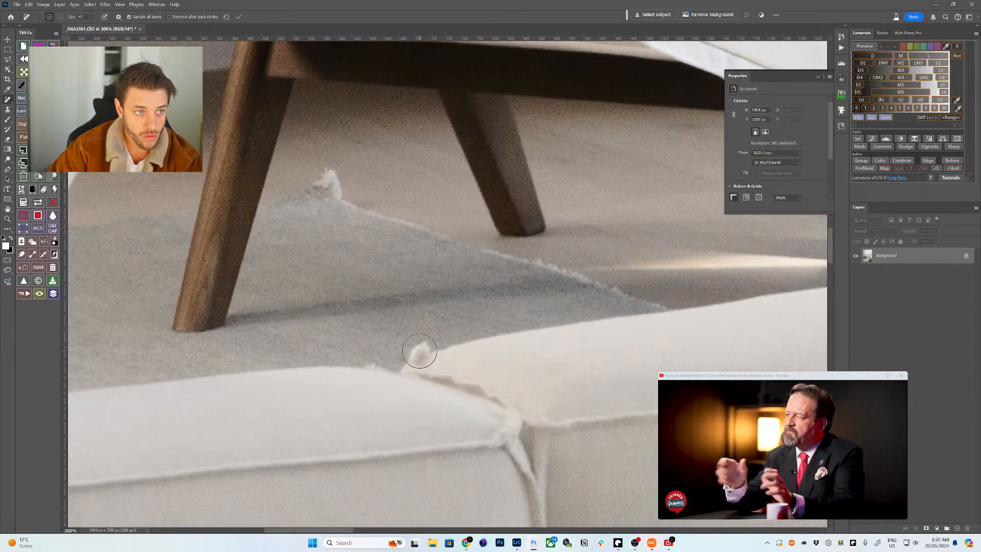
{"action": "left_click", "coordinate": [423, 348]}
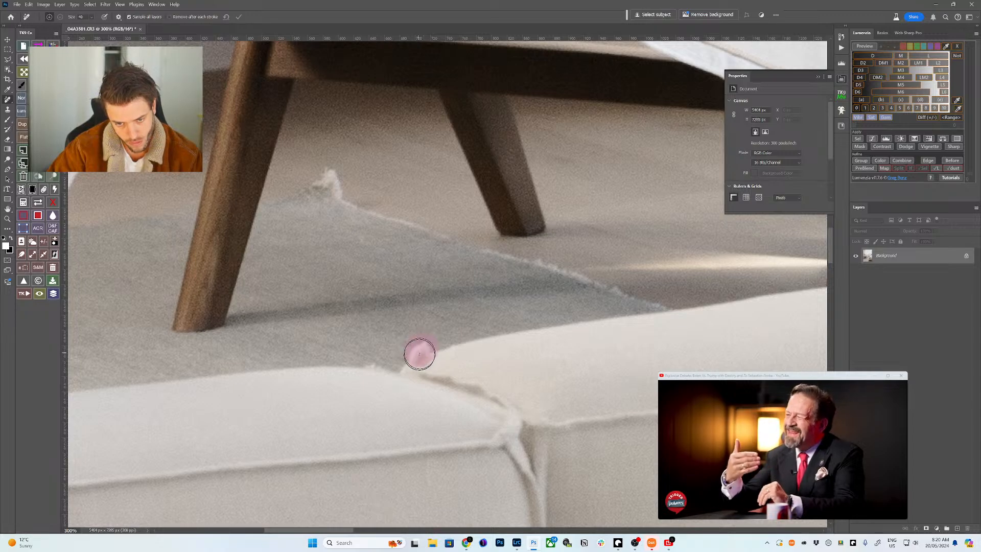
{"action": "key", "text": "bracketleft"}
{"action": "left_click_drag", "start_coordinate": [336, 182], "coordinate": [330, 182]}
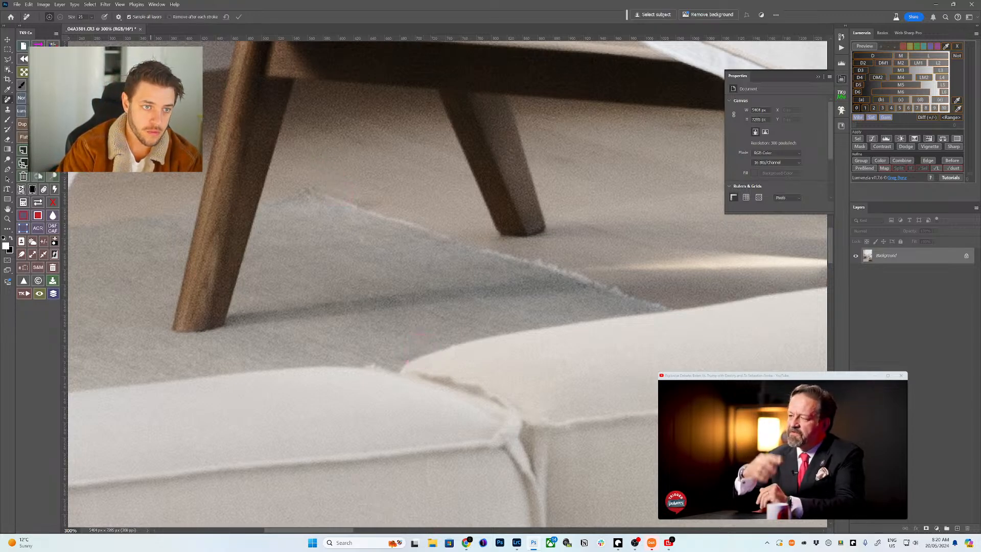
{"action": "left_click", "coordinate": [407, 363]}
- Zoom in on the black window track and paint out its speck
{"action": "key", "text": "z"}
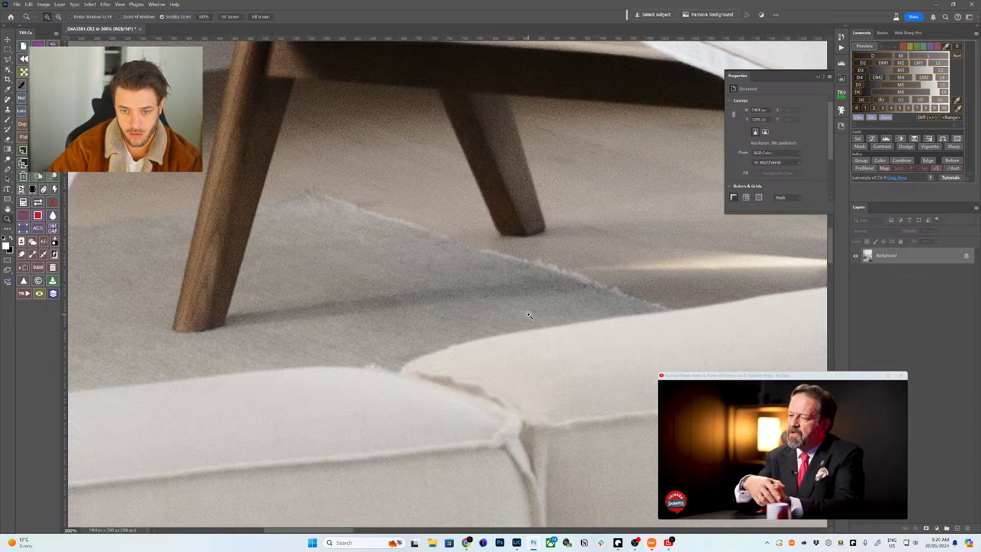
{"action": "left_click_drag", "start_coordinate": [526, 284], "coordinate": [442, 284]}
{"action": "left_click_drag", "start_coordinate": [565, 226], "coordinate": [613, 226]}
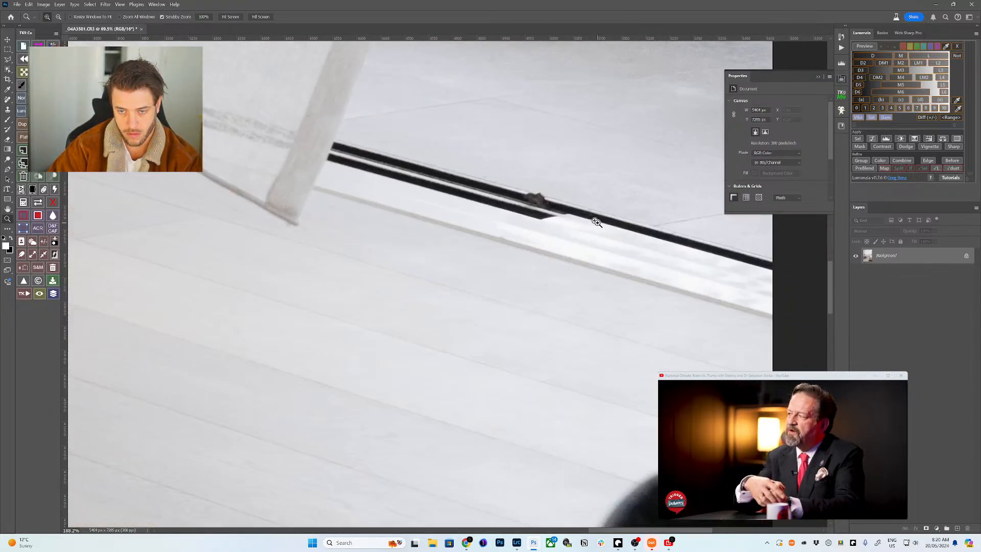
{"action": "key", "text": "j"}
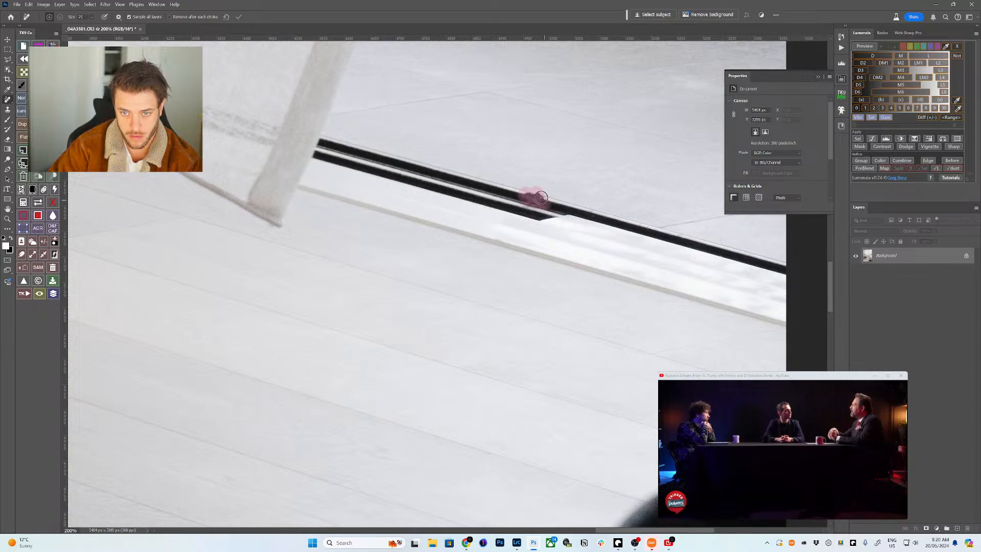
{"action": "left_click_drag", "start_coordinate": [540, 197], "coordinate": [548, 194]}
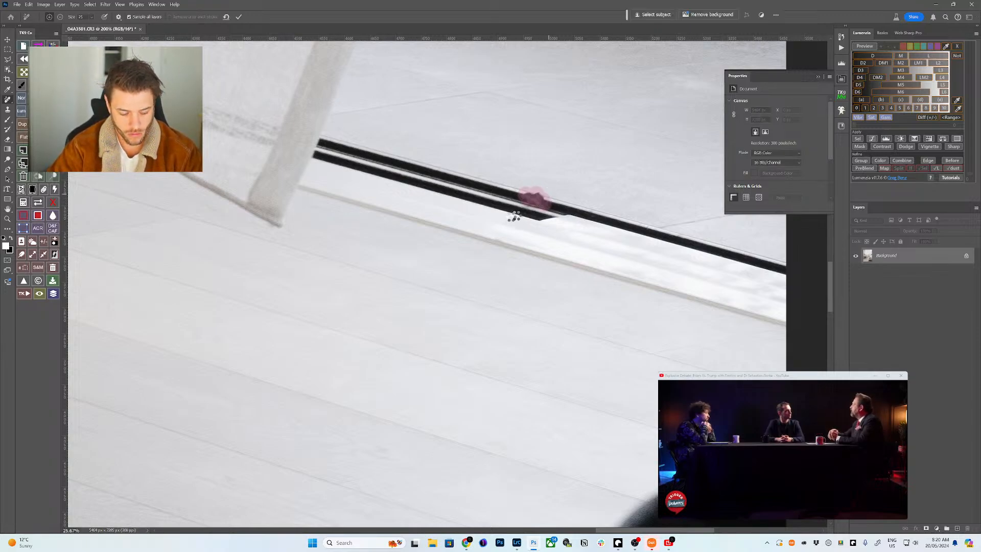
- Patch the spot on the sofa back with clean sofa fabric using the Patch tool
{"action": "key", "text": "ctrl+0"}
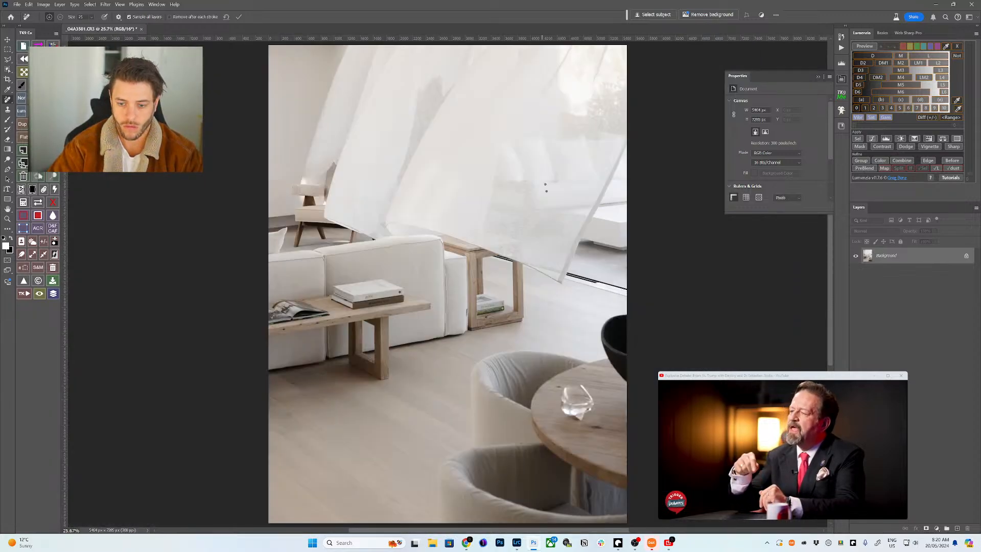
{"action": "key", "text": "z"}
{"action": "mouse_move", "coordinate": [575, 408]}
{"action": "left_mouse_down"}
{"action": "mouse_move", "coordinate": [611, 412]}
{"action": "mouse_move", "coordinate": [560, 408]}
{"action": "left_mouse_up"}
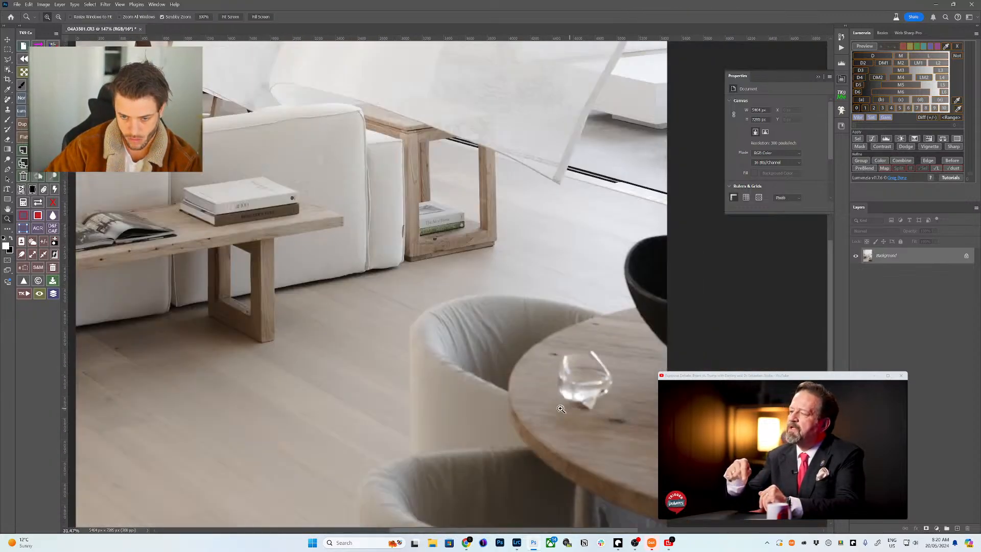
{"action": "key", "text": "ctrl+0"}
{"action": "left_click_drag", "start_coordinate": [437, 265], "coordinate": [466, 268]}
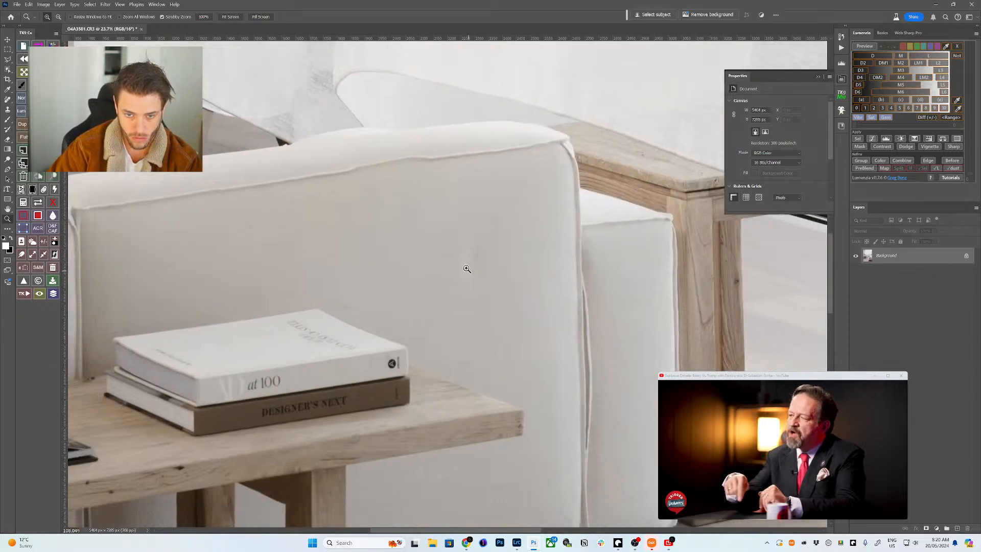
{"action": "key", "text": "j"}
{"action": "key", "text": "shift+j"}
{"action": "key", "text": "shift+j"}
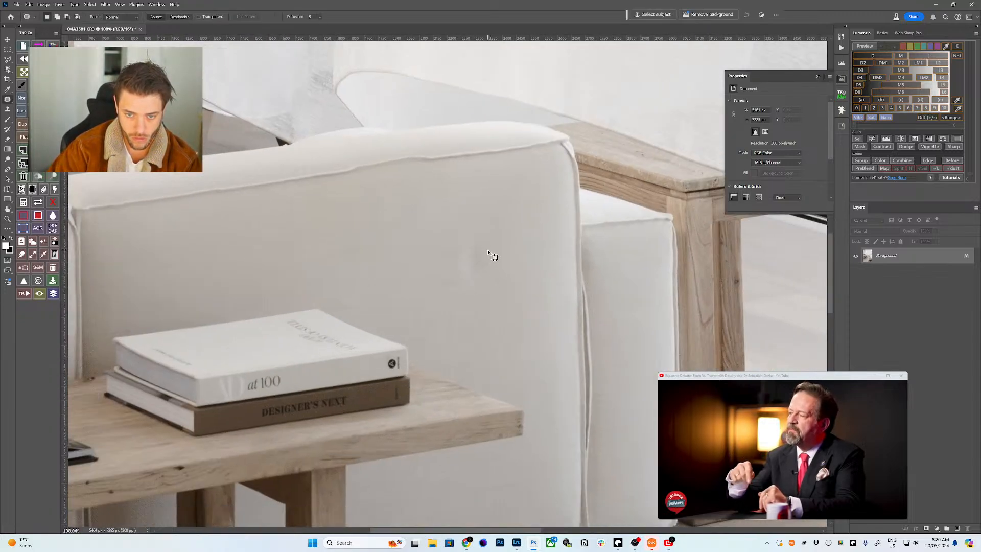
{"action": "mouse_move", "coordinate": [490, 235]}
{"action": "left_mouse_down"}
{"action": "mouse_move", "coordinate": [453, 235]}
{"action": "mouse_move", "coordinate": [499, 259]}
{"action": "mouse_move", "coordinate": [491, 238]}
{"action": "mouse_move", "coordinate": [416, 245]}
{"action": "mouse_move", "coordinate": [376, 236]}
{"action": "left_mouse_up"}
{"action": "key", "text": "ctrl+d"}
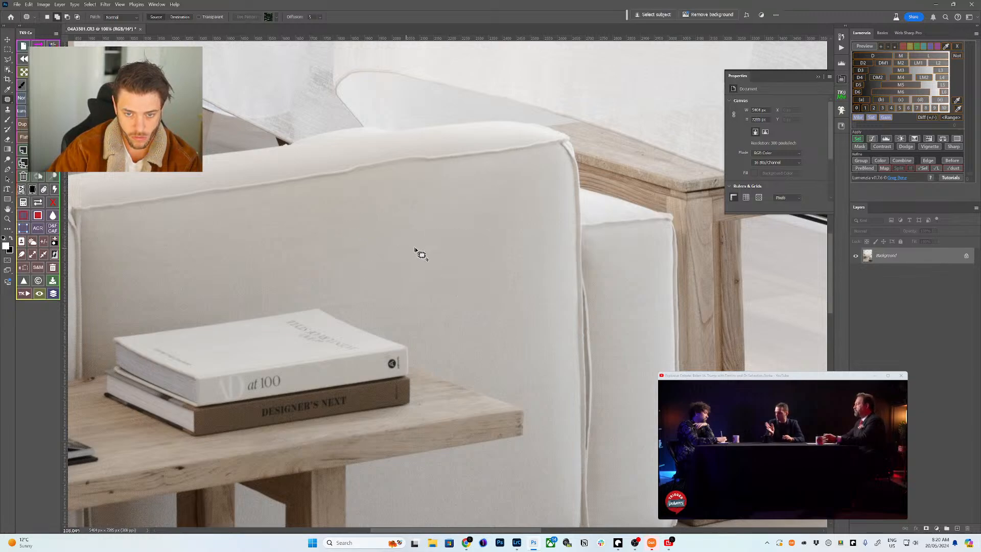
- Heal the dark spot on the floor with the Spot Healing Brush and save the photo
{"action": "key", "text": "z"}
{"action": "scroll", "coordinate": [418, 256], "scroll_direction": "down", "scroll_amount": 5}
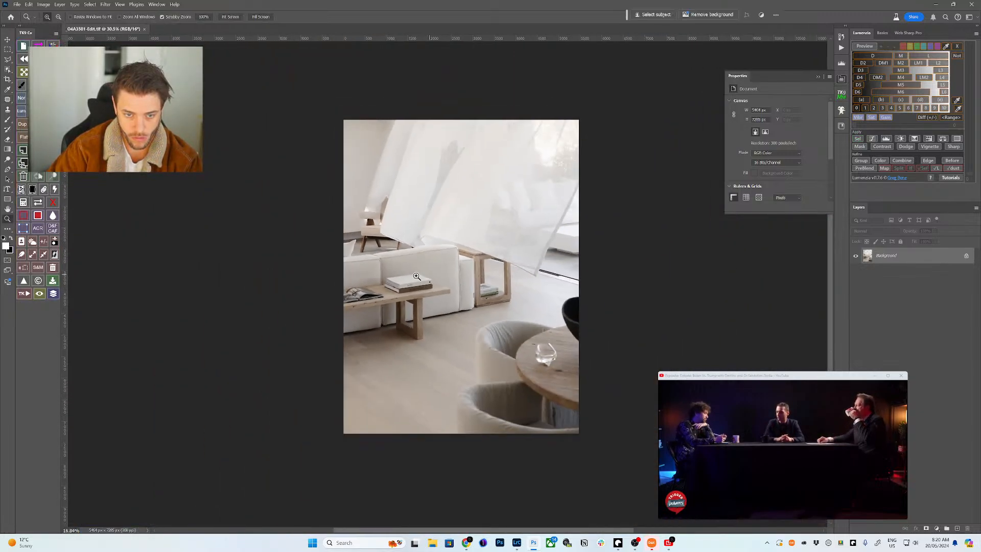
{"action": "scroll", "coordinate": [359, 341], "scroll_direction": "up", "scroll_amount": 6}
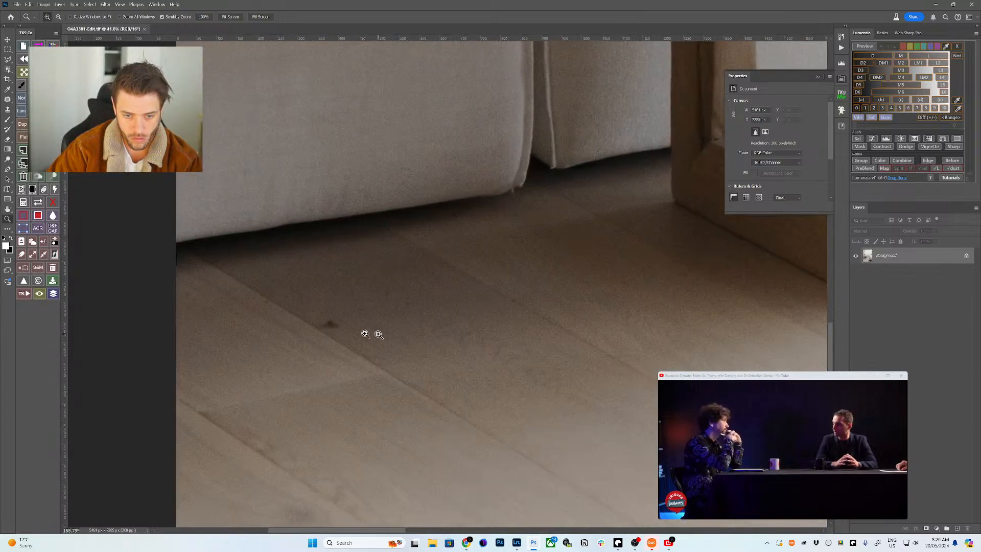
{"action": "scroll", "coordinate": [360, 333], "scroll_direction": "down", "scroll_amount": 1}
{"action": "key", "text": "j"}
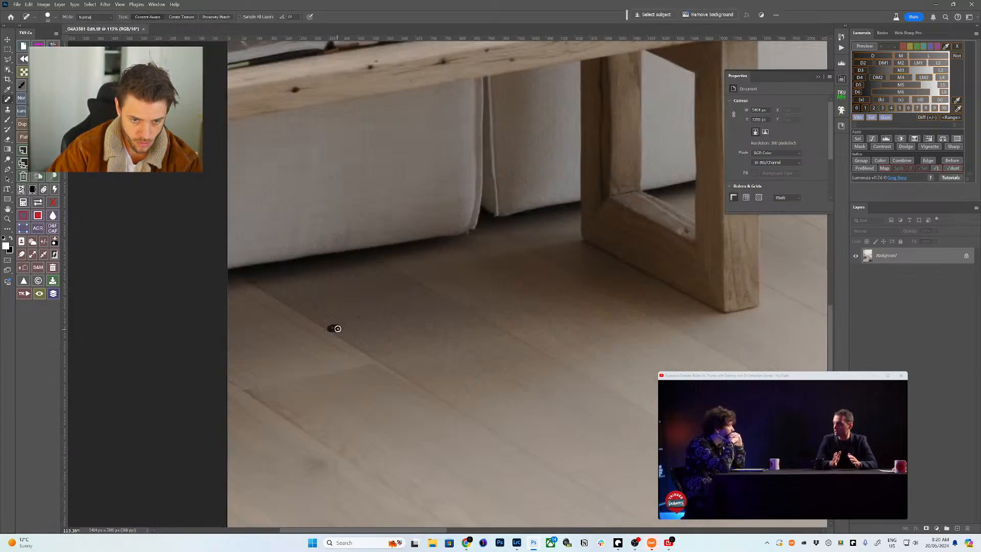
{"action": "left_click", "coordinate": [336, 326]}
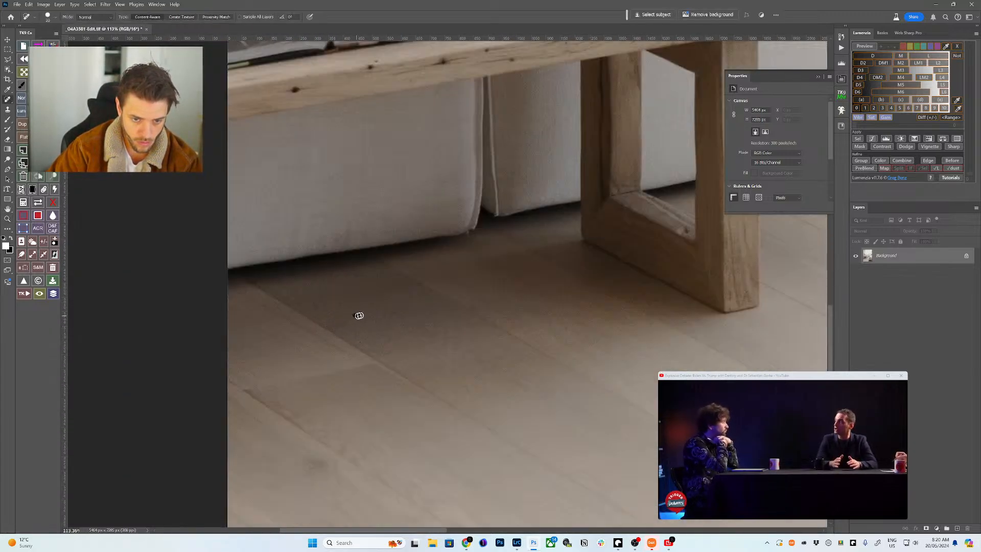
{"action": "key", "text": "ctrl+0"}
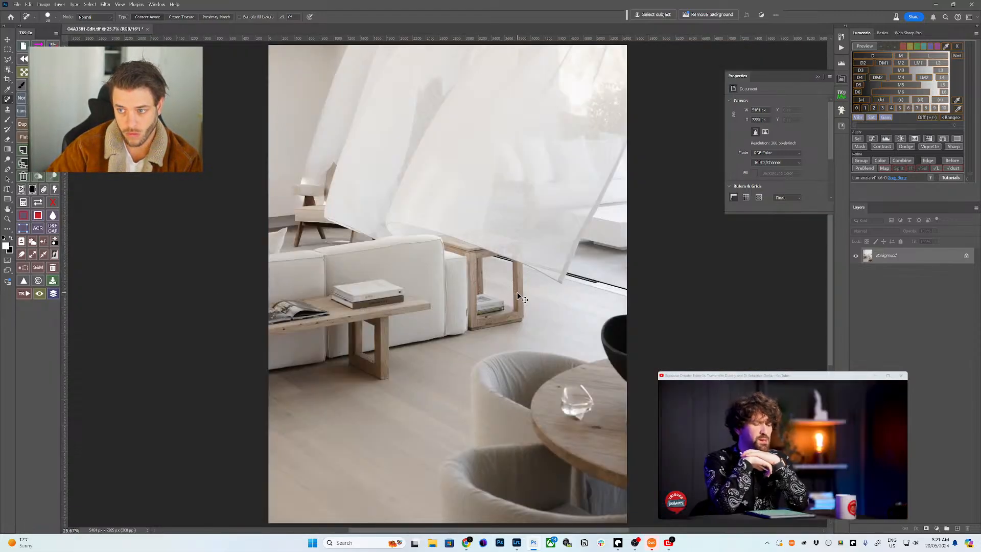
{"action": "key", "text": "ctrl+s"}
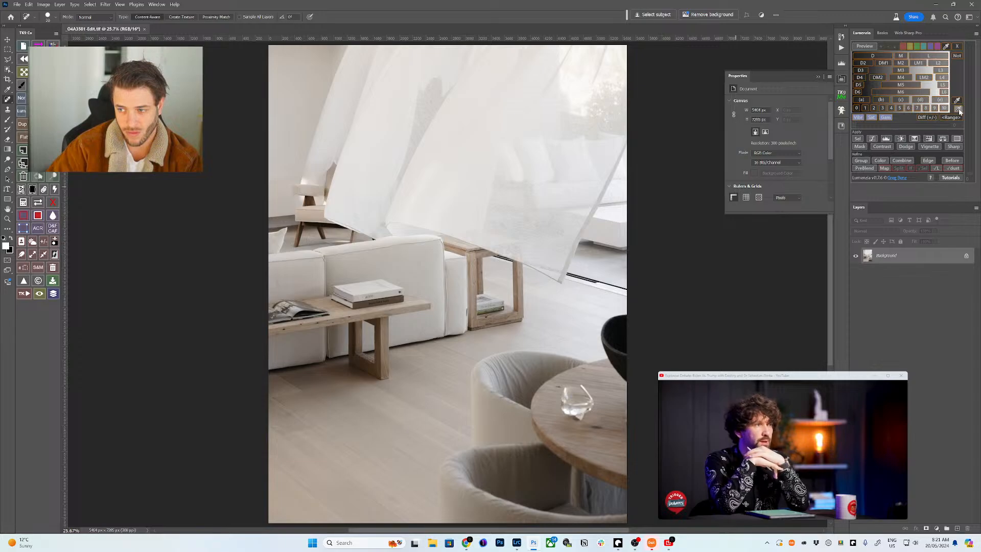
- Add a blank layer and sample the bright window tone with Lumenzia's zone picker
{"action": "key", "text": "ctrl+shift+n"}
{"action": "key", "text": "Return"}
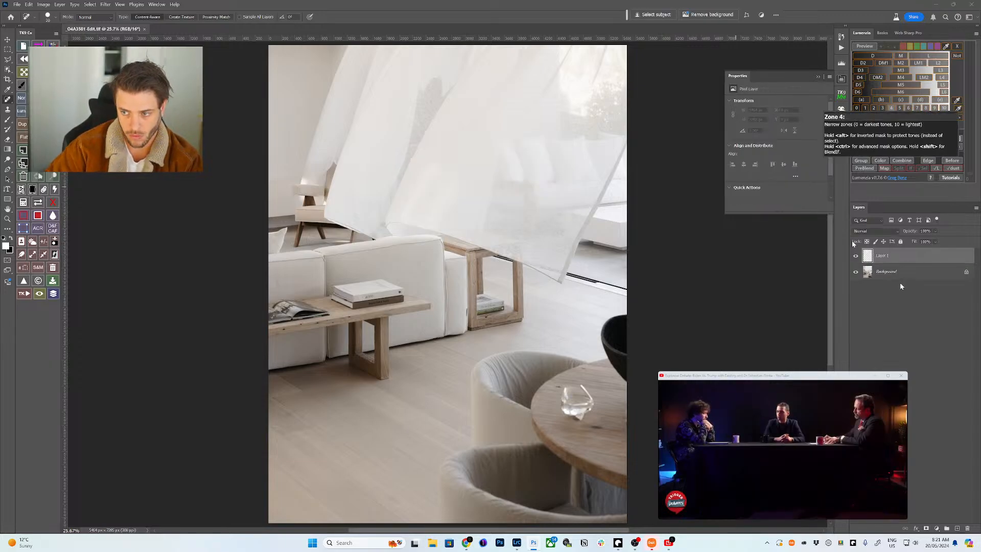
{"action": "left_click", "coordinate": [899, 271]}
{"action": "left_click", "coordinate": [958, 109]}
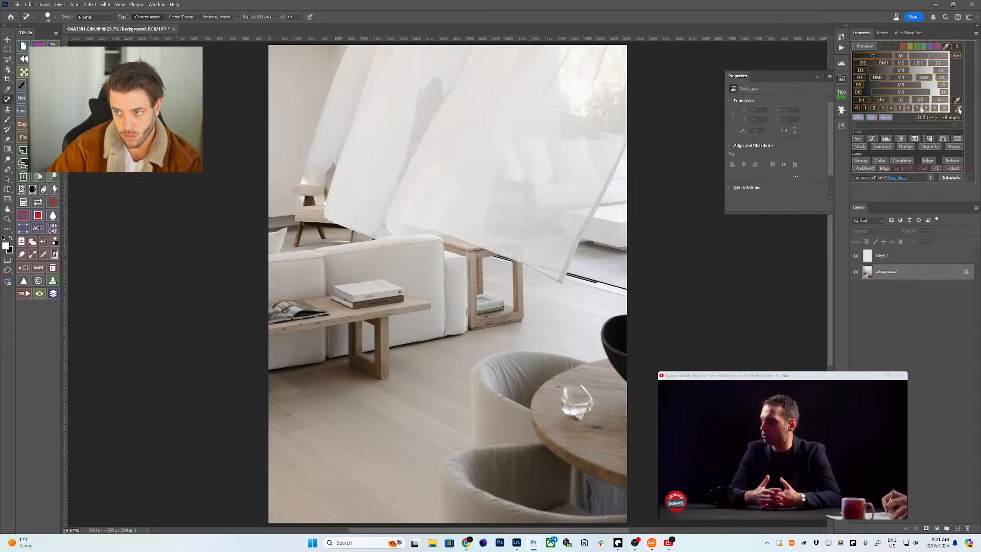
{"action": "left_click", "coordinate": [578, 87]}
{"action": "key", "text": "Return"}
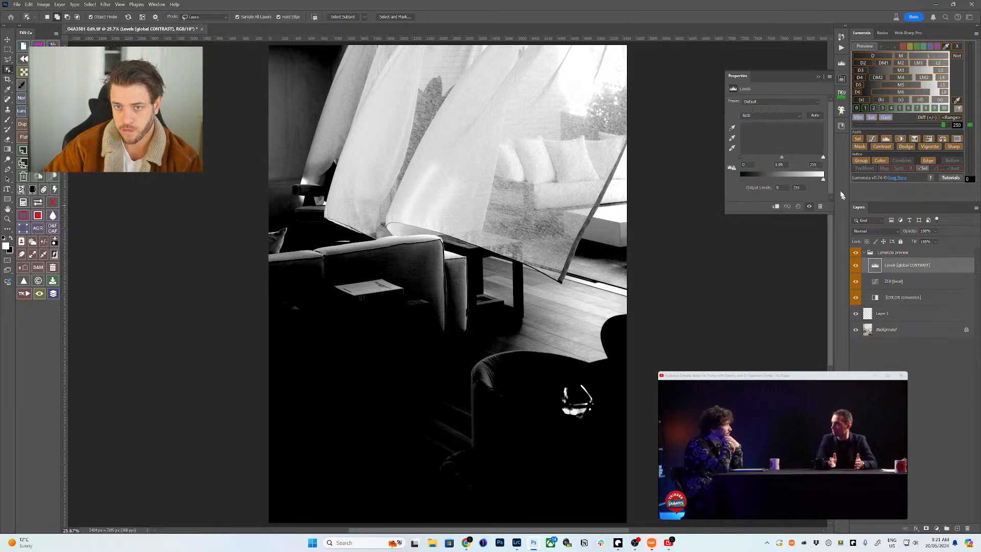
- Set the preview Levels white to 253 and gamma to 0.98, then select Layer 1
{"action": "left_click_drag", "start_coordinate": [823, 161], "coordinate": [822, 162]}
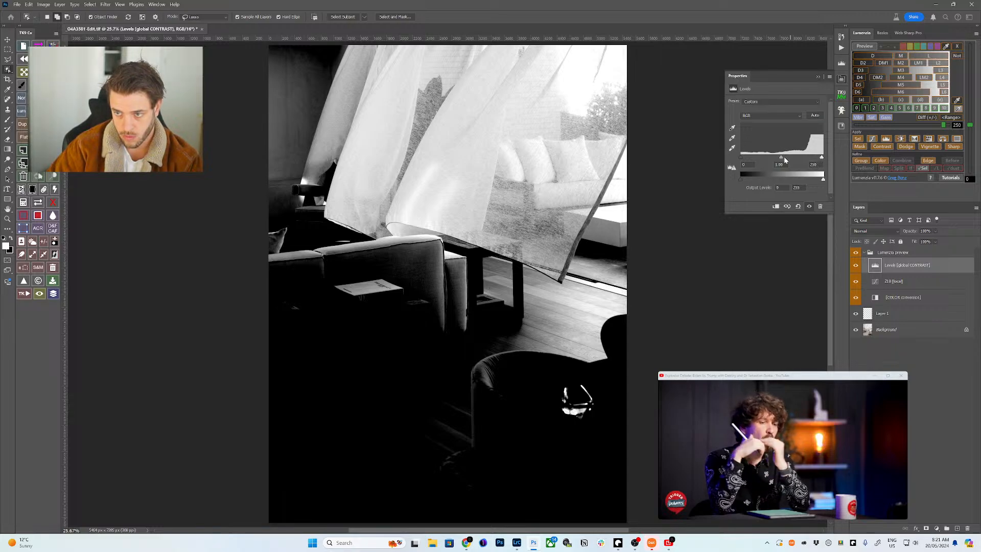
{"action": "left_click_drag", "start_coordinate": [783, 157], "coordinate": [794, 158]}
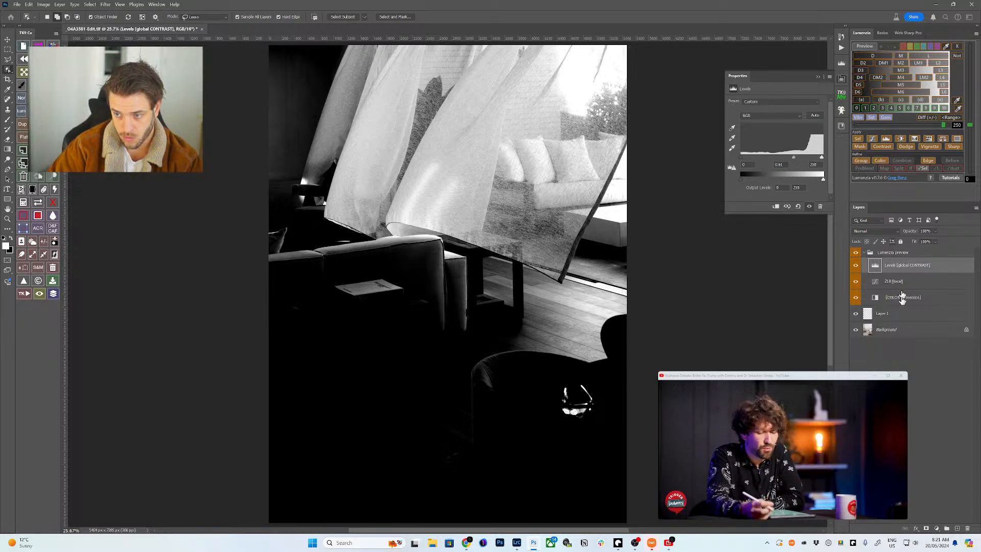
{"action": "left_click", "coordinate": [900, 313]}
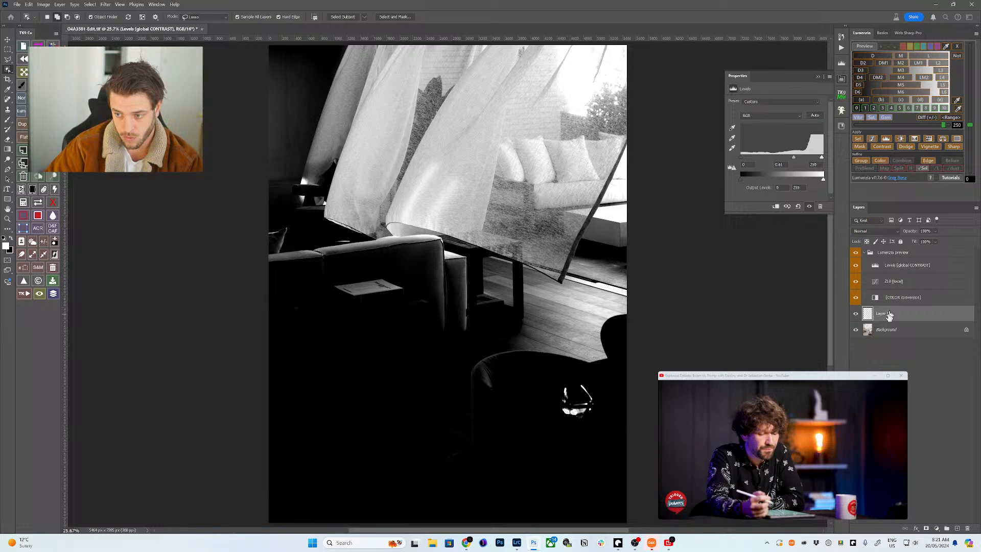
- Apply the Z10 luminosity mask to Layer 1 and brush over the upper window highlights
{"action": "left_click", "coordinate": [859, 146]}
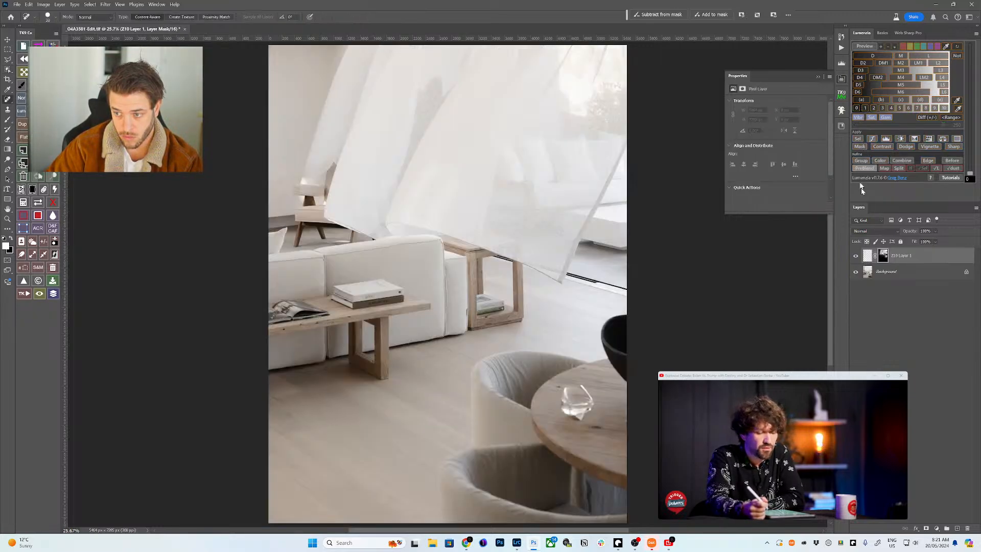
{"action": "left_click", "coordinate": [868, 258]}
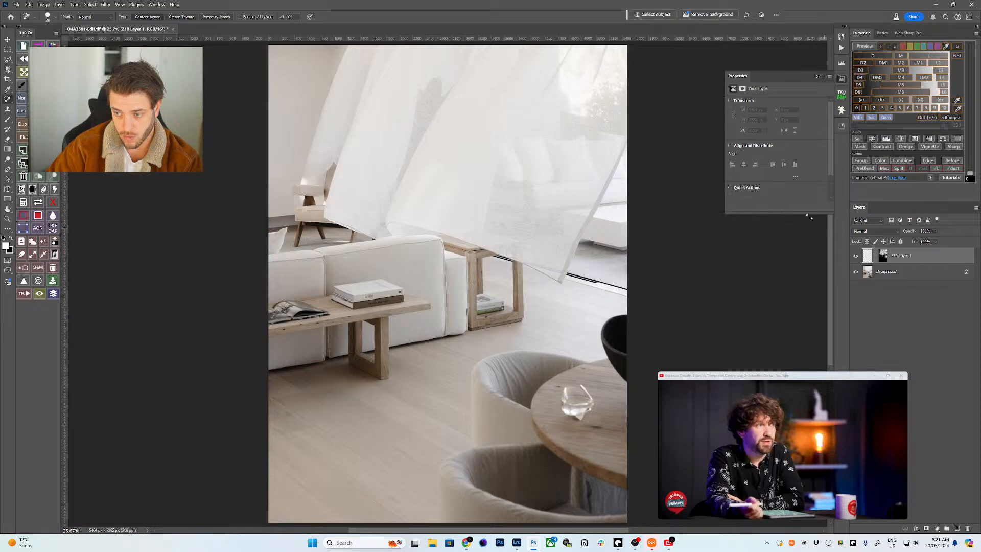
{"action": "key", "text": "b"}
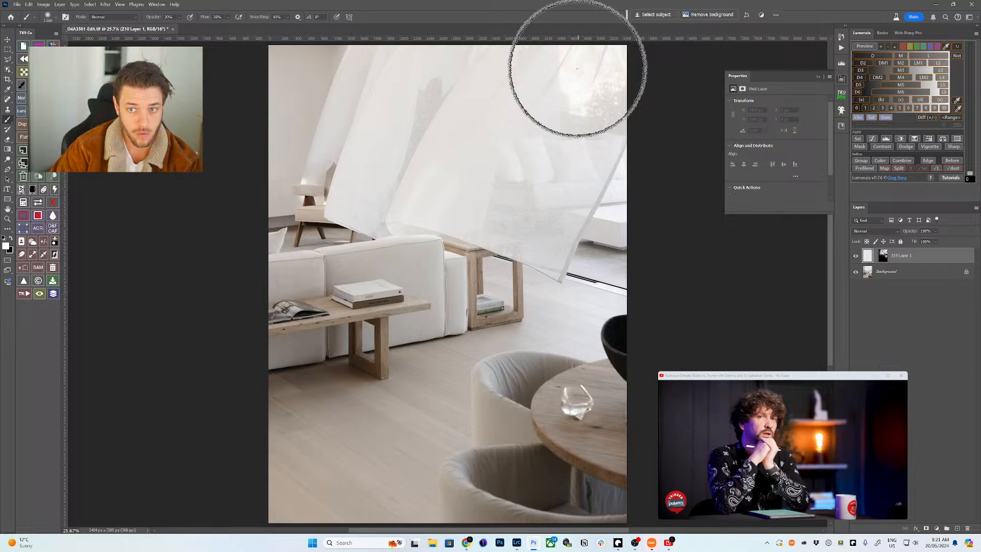
{"action": "key", "text": "bracketleft"}
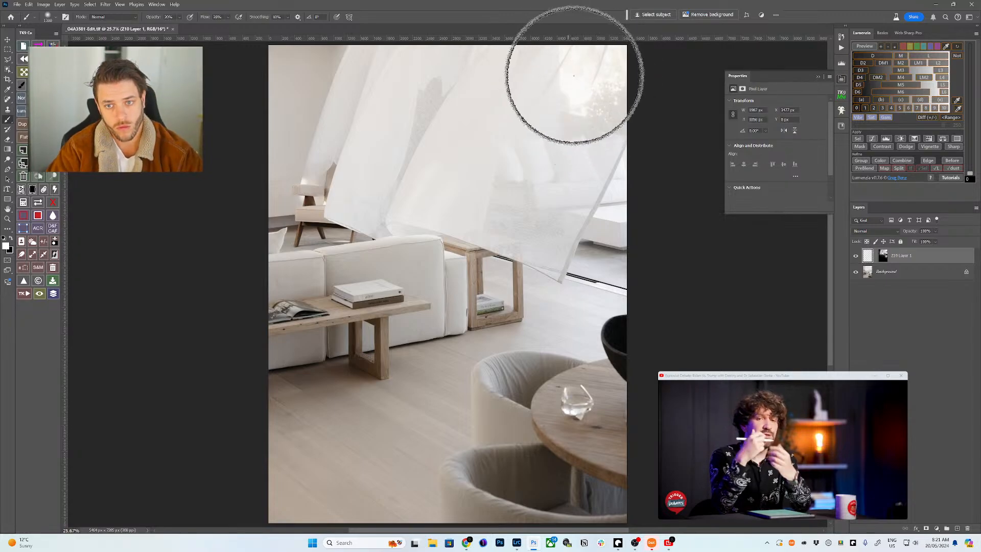
{"action": "left_click", "coordinate": [561, 93]}
{"action": "key", "text": "bracketleft"}
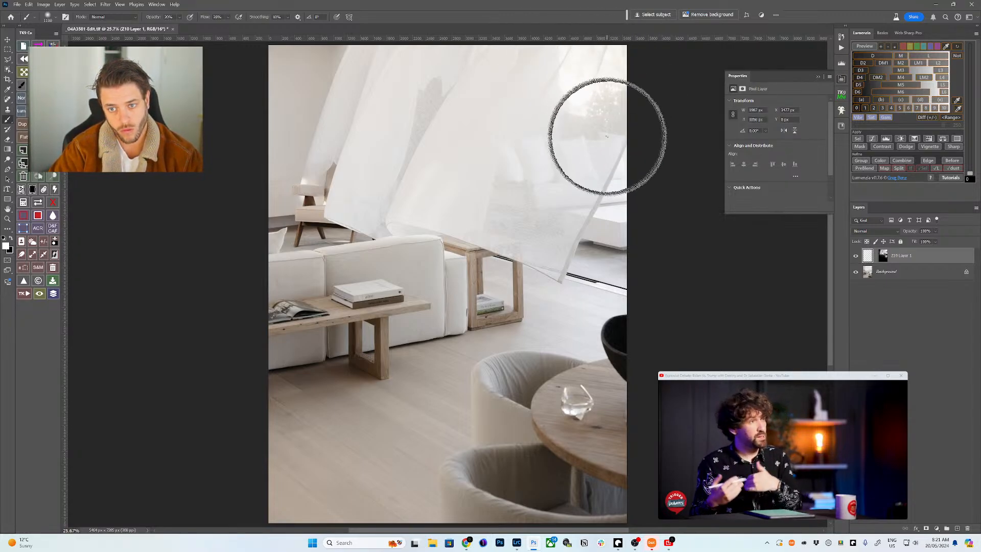
{"action": "key", "text": "bracketright"}
{"action": "key", "text": "bracketright"}
{"action": "key", "text": "bracketright"}
{"action": "key", "text": "bracketright"}
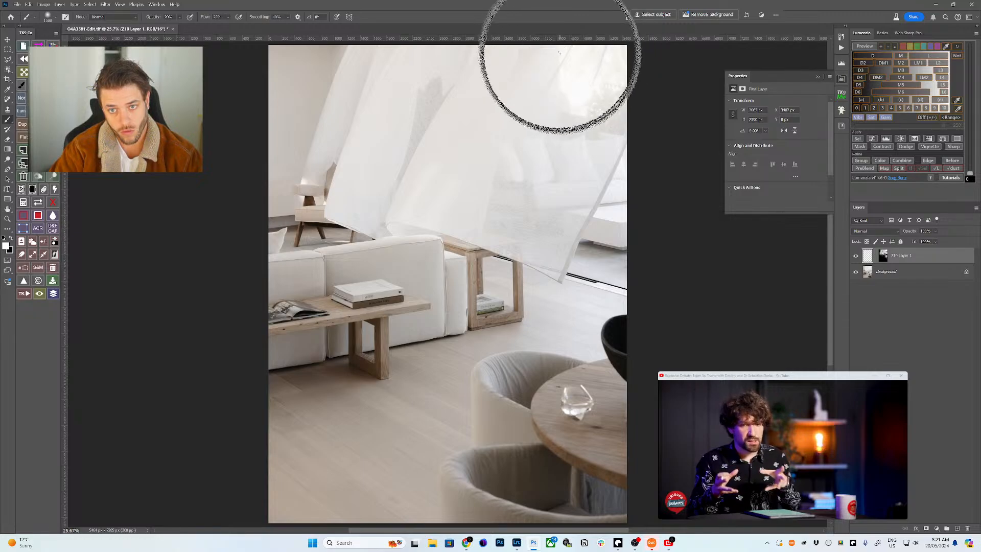
{"action": "left_click", "coordinate": [572, 54]}
- Keep brushing the right and top-right window areas, resizing the soft brush as needed
{"action": "key", "text": "bracketleft"}
{"action": "key", "text": "bracketleft"}
{"action": "key", "text": "bracketleft"}
{"action": "key", "text": "bracketleft"}
{"action": "key", "text": "bracketleft"}
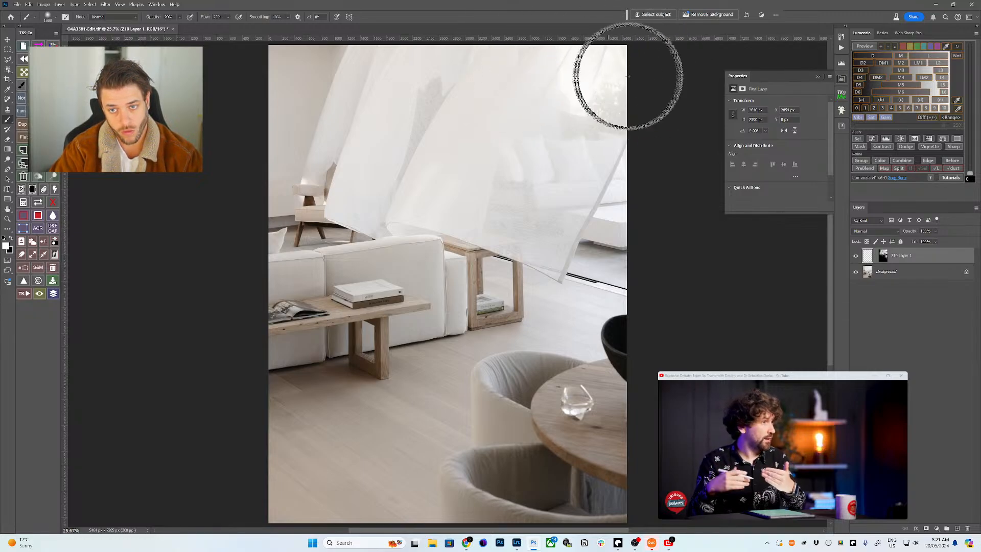
{"action": "key", "text": "bracketleft"}
{"action": "key", "text": "bracketleft"}
{"action": "key", "text": "bracketleft"}
{"action": "key", "text": "bracketleft"}
{"action": "key", "text": "bracketleft"}
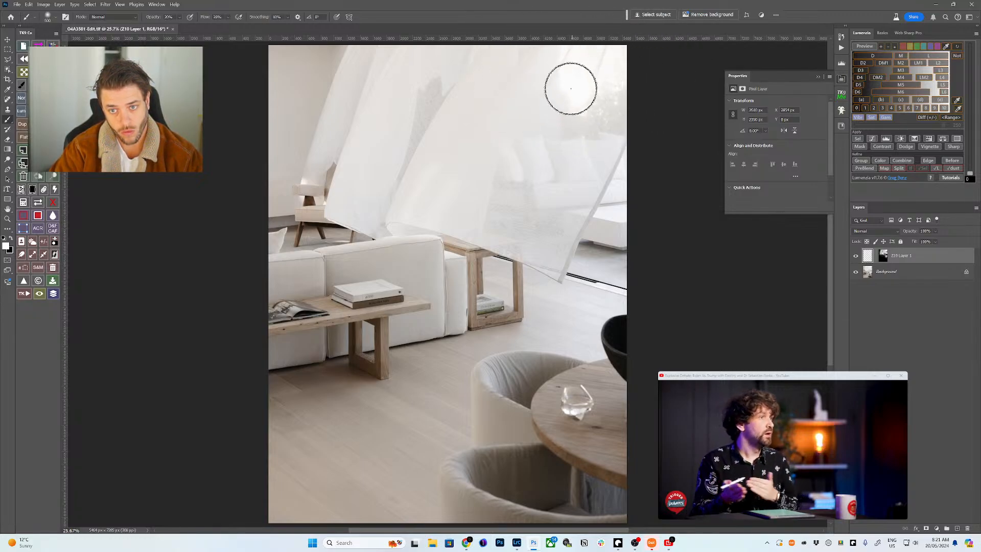
{"action": "key", "text": "bracketright"}
{"action": "key", "text": "bracketright"}
{"action": "key", "text": "bracketright"}
{"action": "key", "text": "bracketright"}
{"action": "key", "text": "bracketright"}
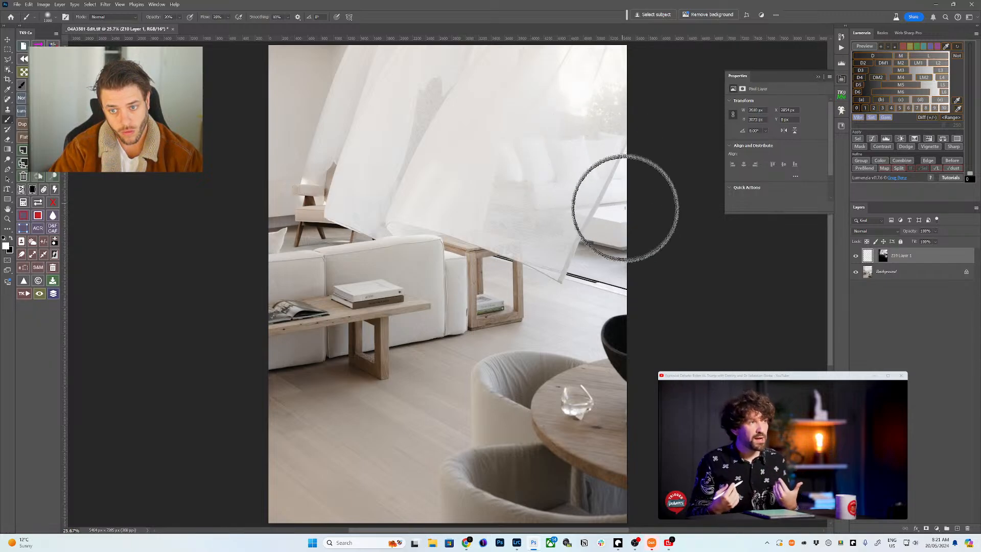
{"action": "left_click", "coordinate": [595, 217]}
{"action": "key", "text": "bracketright"}
{"action": "key", "text": "bracketright"}
{"action": "key", "text": "bracketright"}
{"action": "key", "text": "bracketright"}
{"action": "left_click", "coordinate": [587, 193]}
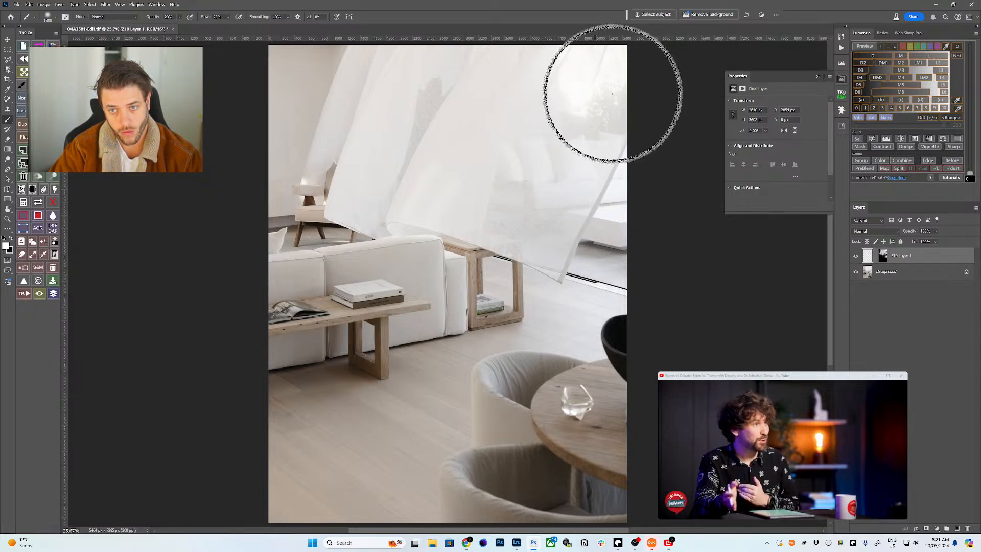
{"action": "key", "text": "bracketleft"}
{"action": "key", "text": "bracketleft"}
{"action": "key", "text": "bracketleft"}
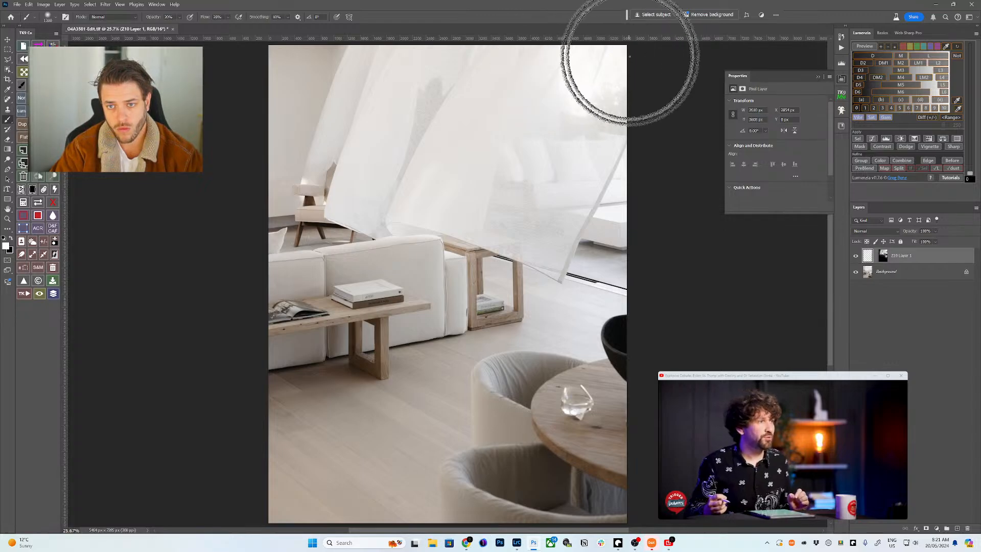
{"action": "key", "text": "bracketleft"}
{"action": "key", "text": "bracketleft"}
{"action": "key", "text": "bracketleft"}
{"action": "key", "text": "bracketleft"}
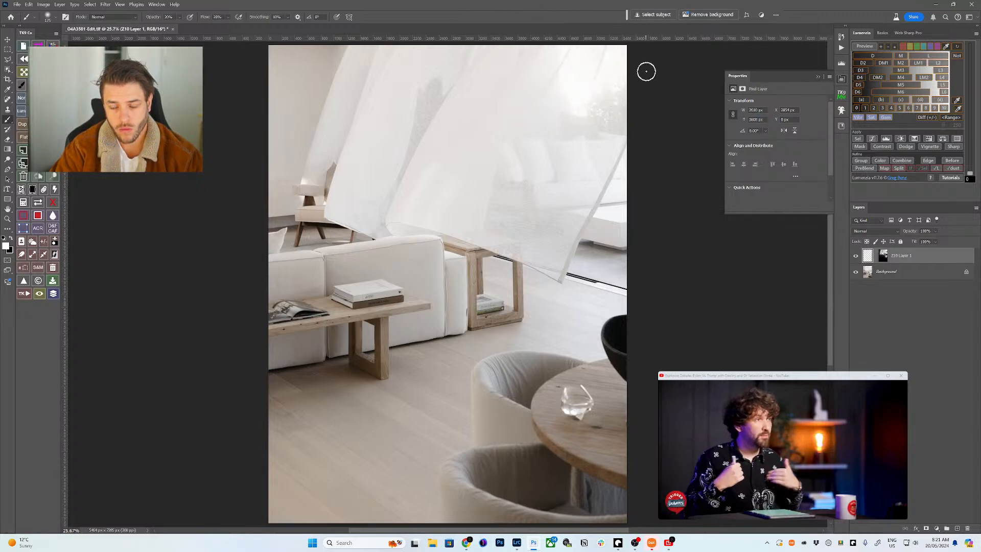
{"action": "key", "text": "bracketright"}
{"action": "key", "text": "bracketright"}
{"action": "key", "text": "bracketright"}
{"action": "key", "text": "bracketright"}
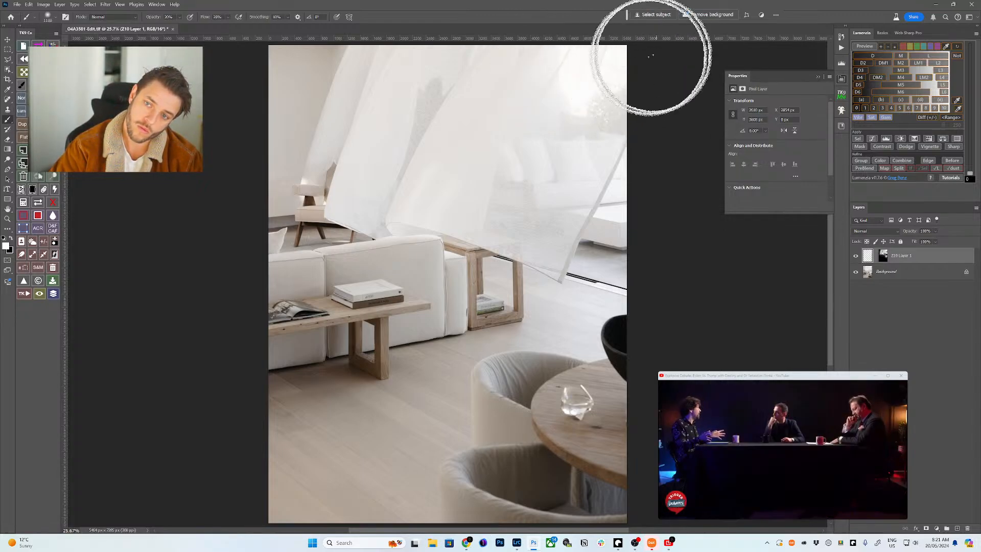
{"action": "key", "text": "bracketleft"}
{"action": "key", "text": "bracketleft"}
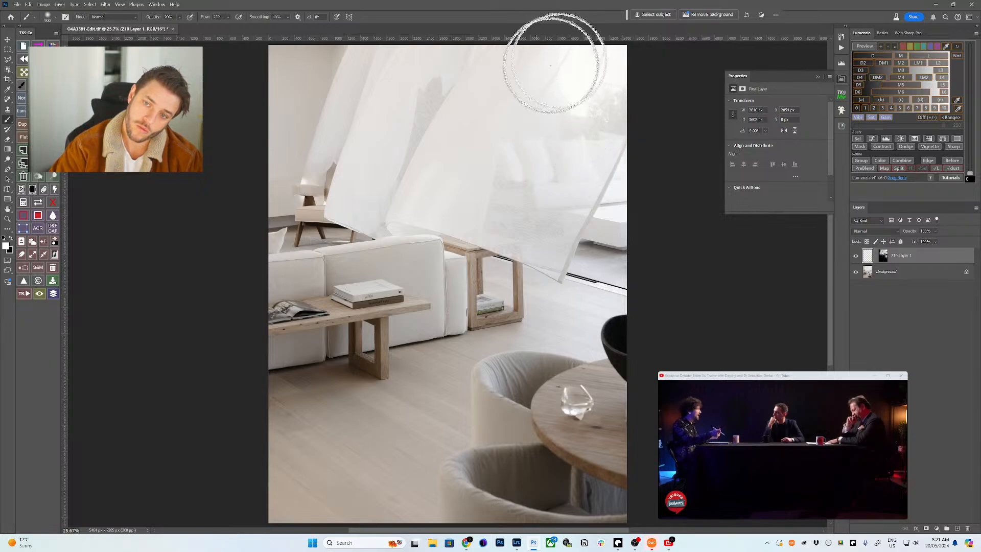
{"action": "key", "text": "bracketright"}
{"action": "key", "text": "bracketright"}
{"action": "key", "text": "bracketright"}
{"action": "key", "text": "bracketright"}
{"action": "key", "text": "bracketright"}
{"action": "key", "text": "bracketright"}
{"action": "key", "text": "bracketright"}
{"action": "left_click", "coordinate": [554, 98]}
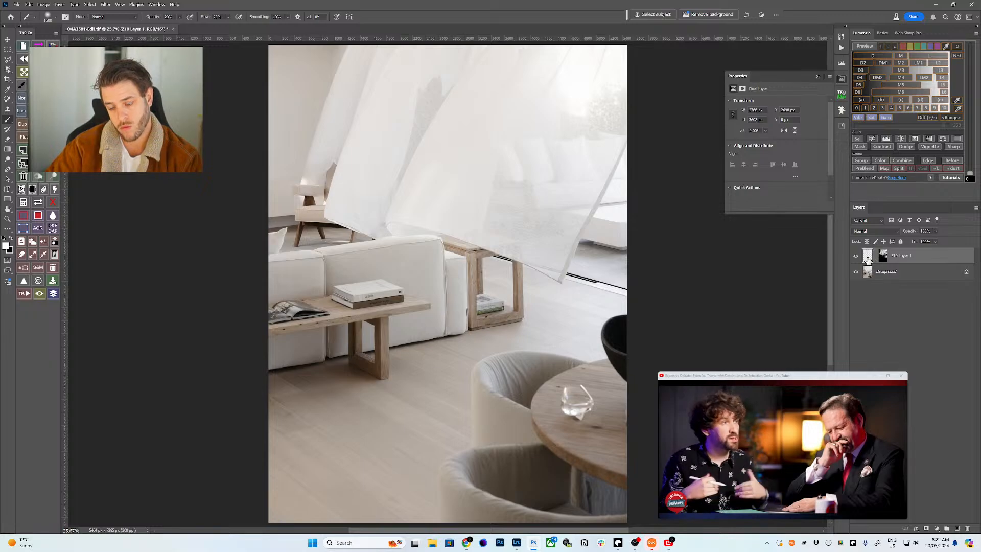
- Set the Z10 mask density to 94% and layer opacity to 77%, then merge it into the Background
{"action": "left_click", "coordinate": [883, 257]}
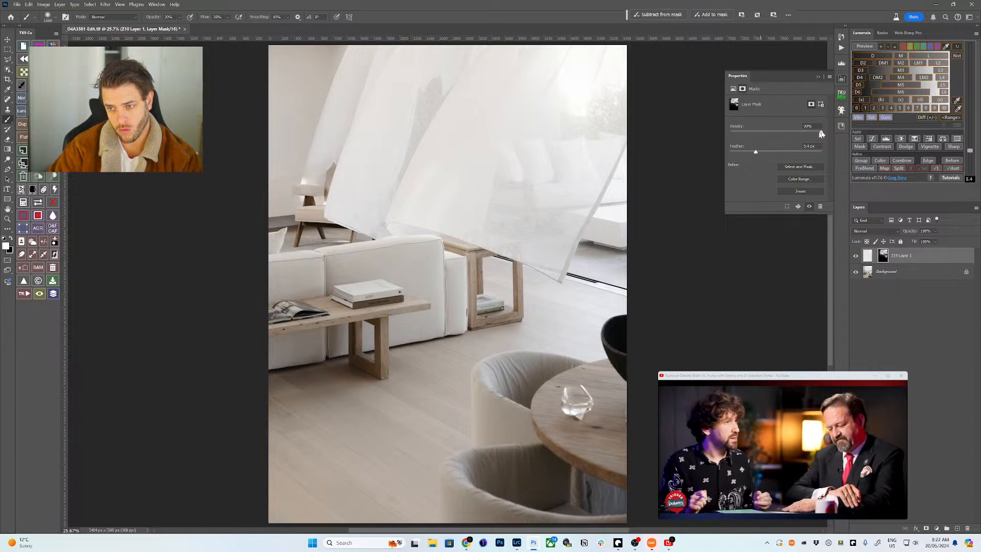
{"action": "left_click_drag", "start_coordinate": [821, 133], "coordinate": [817, 133]}
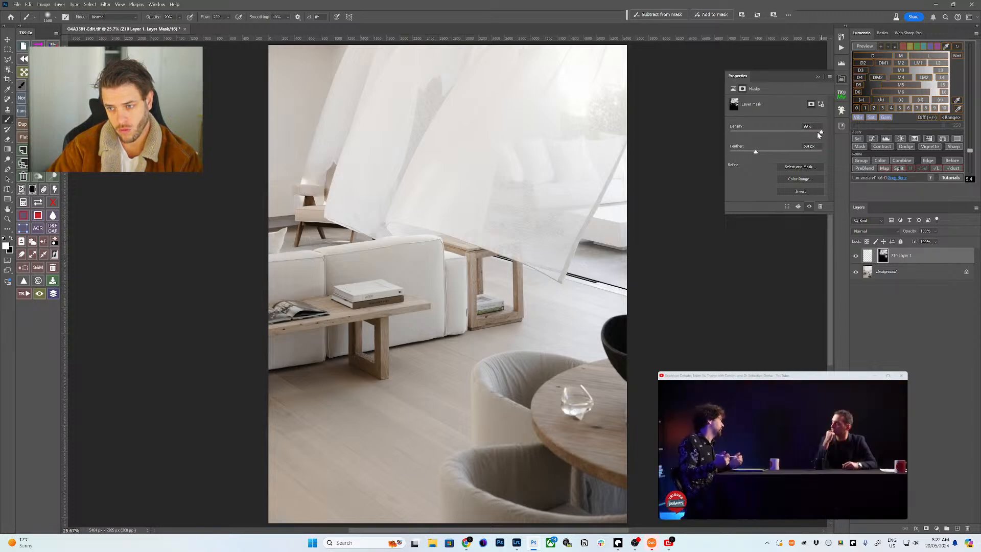
{"action": "left_click", "coordinate": [856, 256]}
{"action": "left_click", "coordinate": [856, 257]}
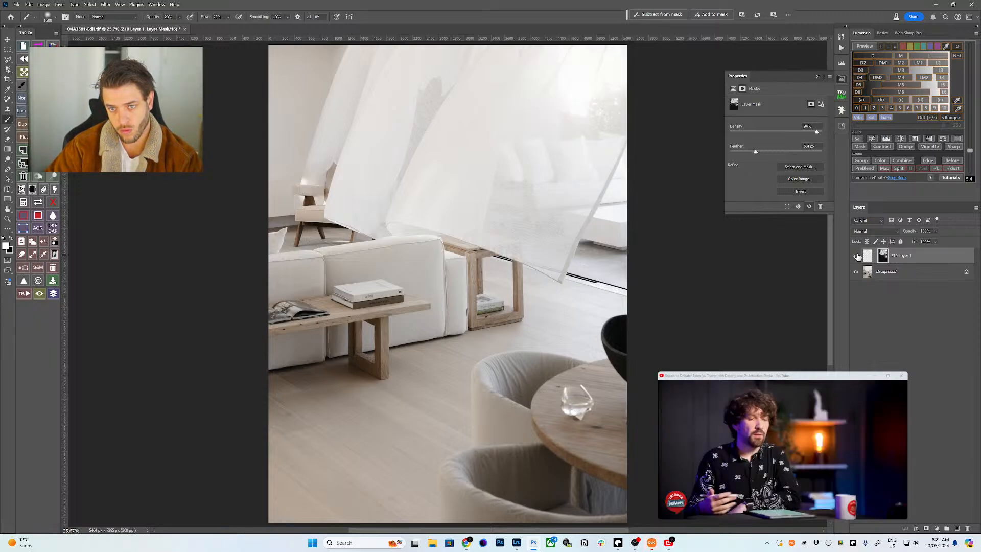
{"action": "left_click_drag", "start_coordinate": [908, 233], "coordinate": [903, 233]}
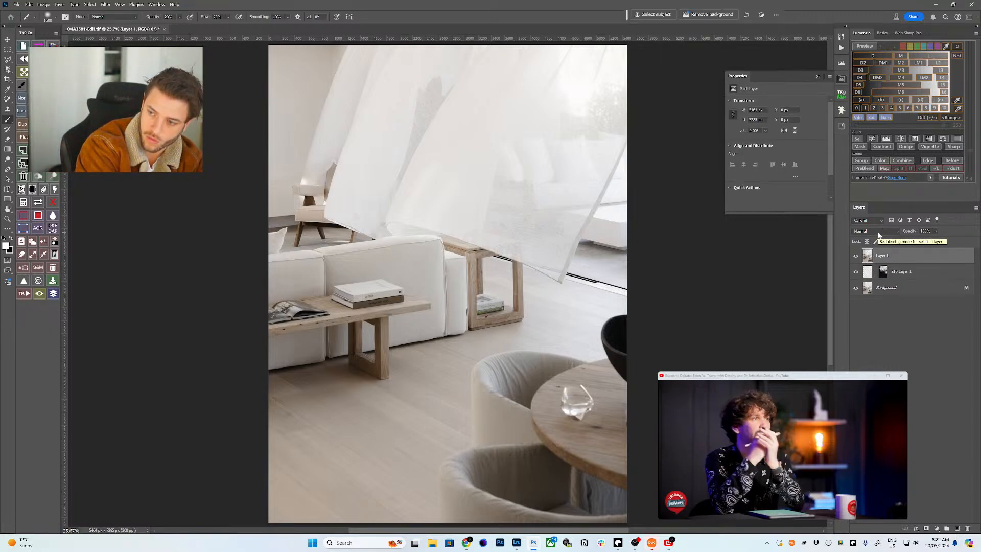
{"action": "key", "text": "ctrl+e"}
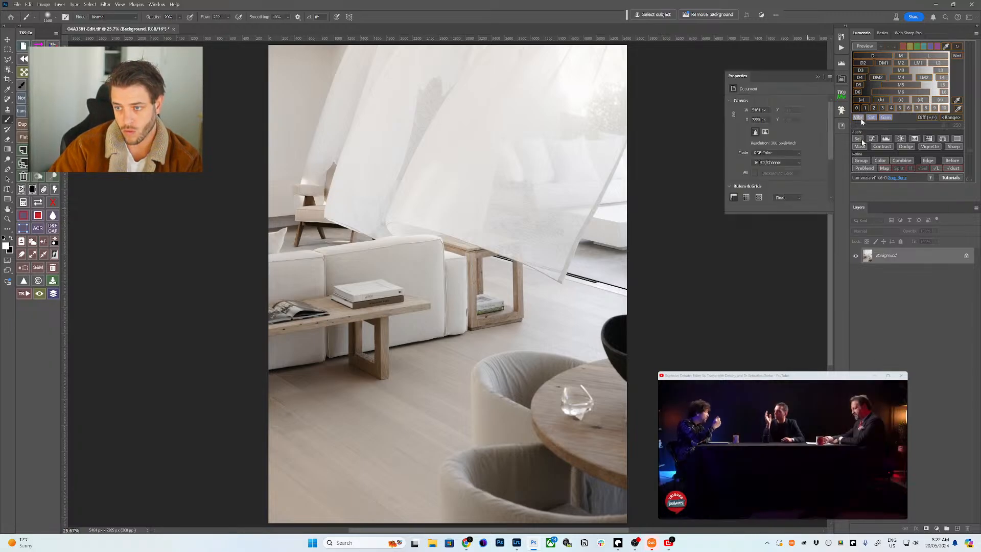
- Start Lumenzia's Contrast preview, pull its Levels midtone to about 0.13 and fine-tune the white point
{"action": "left_click", "coordinate": [875, 147]}
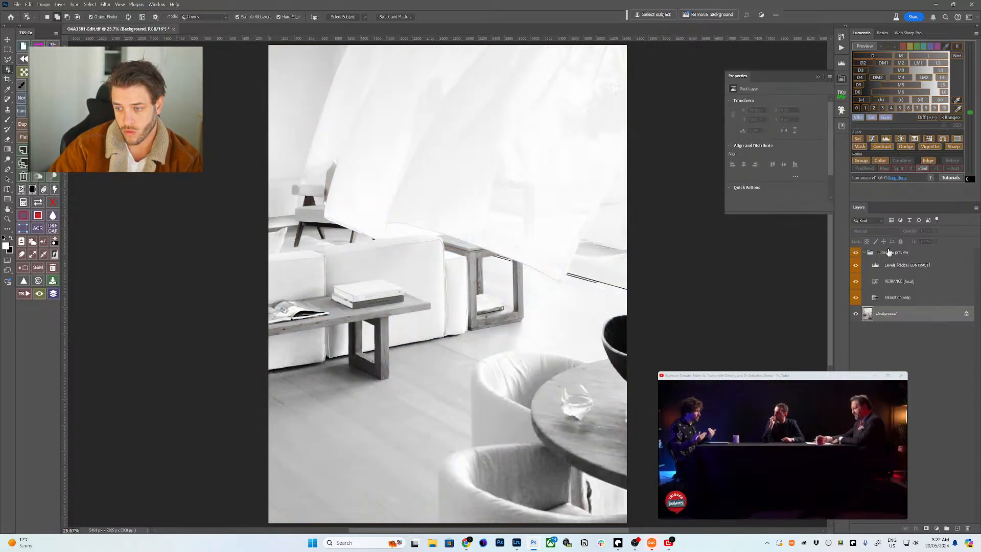
{"action": "left_click", "coordinate": [875, 267]}
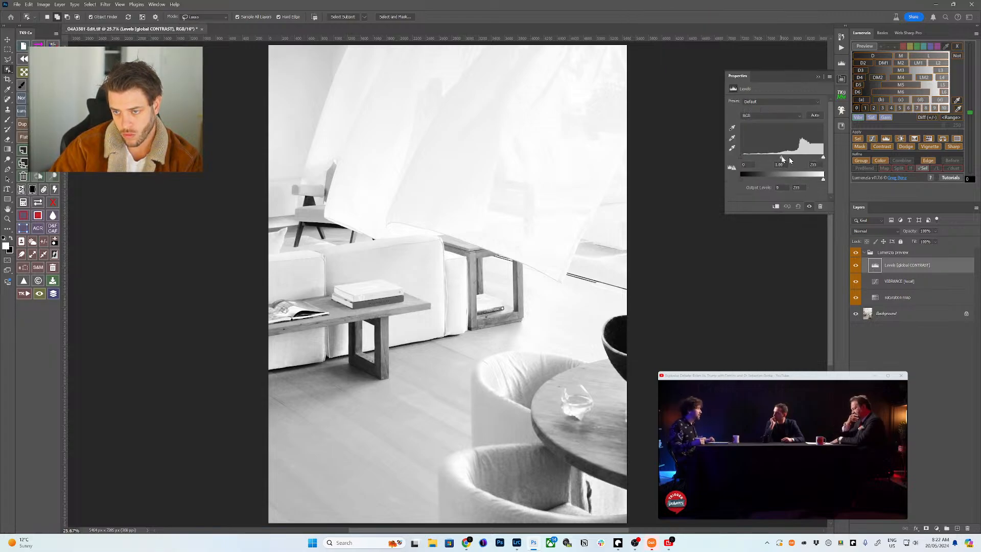
{"action": "left_click_drag", "start_coordinate": [789, 157], "coordinate": [824, 159]}
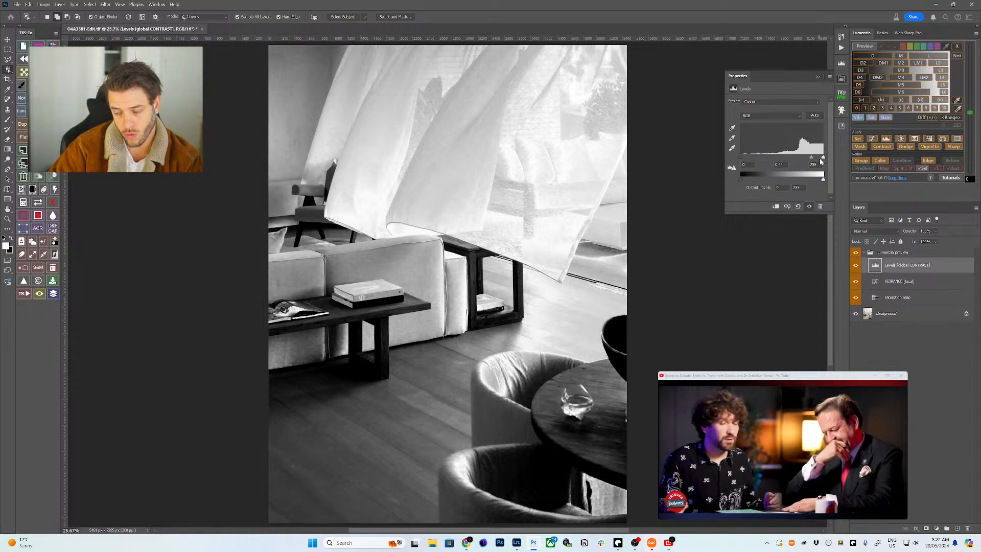
{"action": "left_click_drag", "start_coordinate": [822, 158], "coordinate": [823, 160]}
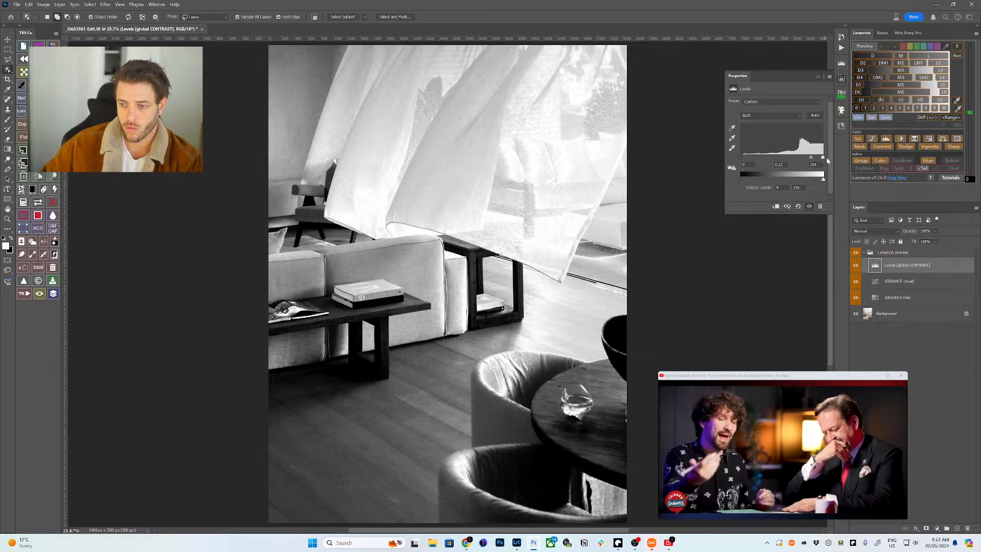
{"action": "mouse_move", "coordinate": [824, 159]}
{"action": "left_mouse_down"}
{"action": "mouse_move", "coordinate": [810, 160]}
{"action": "mouse_move", "coordinate": [820, 159]}
{"action": "left_mouse_up"}
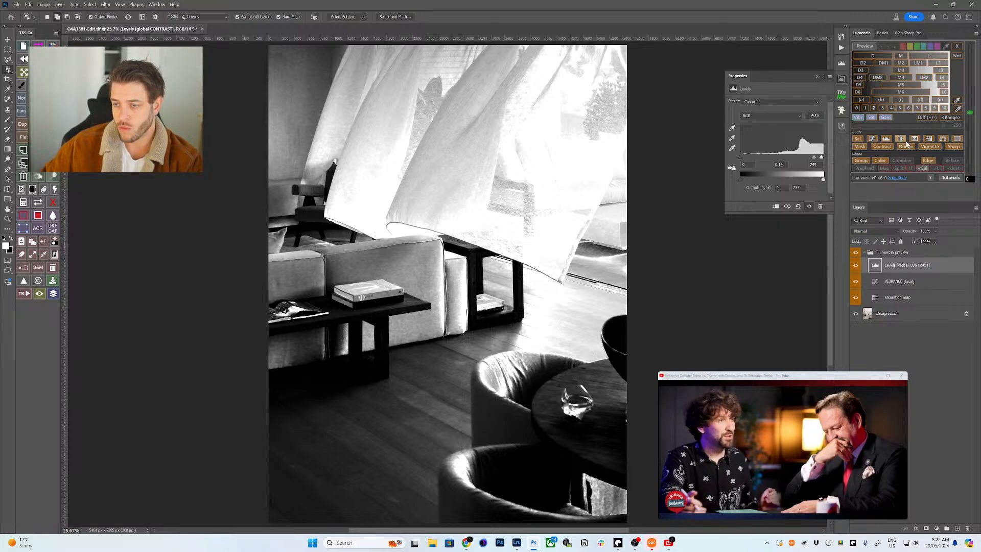
{"action": "left_click", "coordinate": [873, 117]}
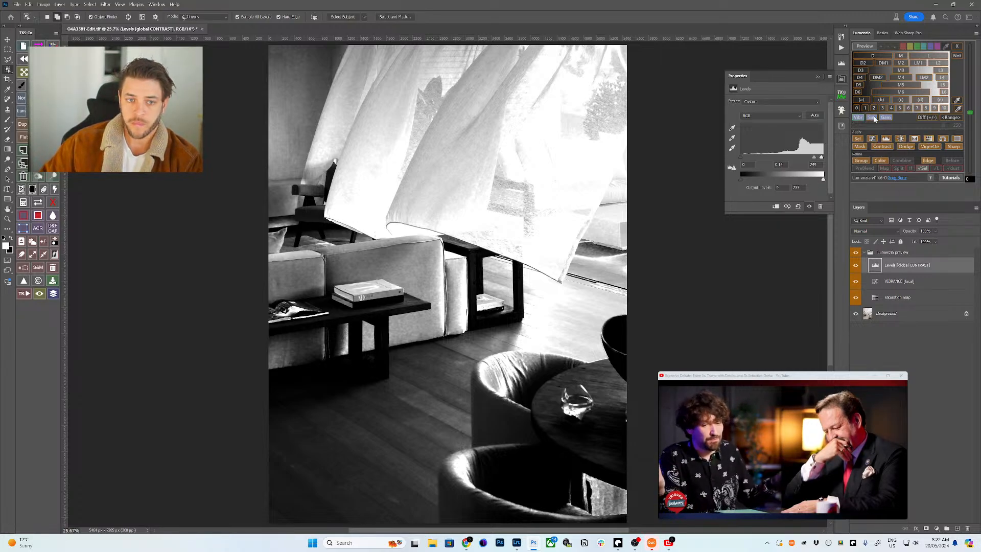
- Add the VIBRANCE HSL layer and desaturate the reds and yellows (to -64) on the image
{"action": "left_click", "coordinate": [871, 118]}
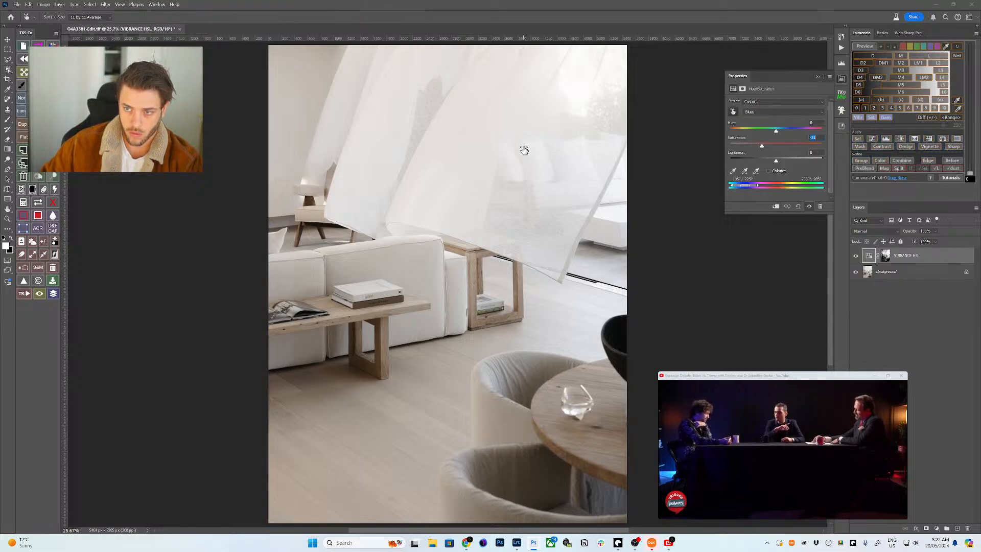
{"action": "left_click", "coordinate": [443, 155]}
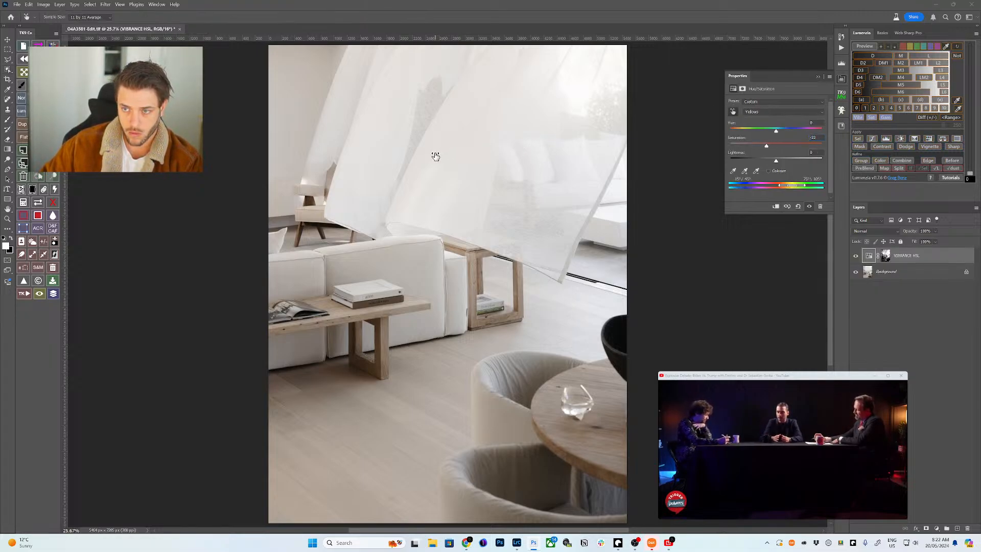
{"action": "left_click_drag", "start_coordinate": [385, 138], "coordinate": [375, 149]}
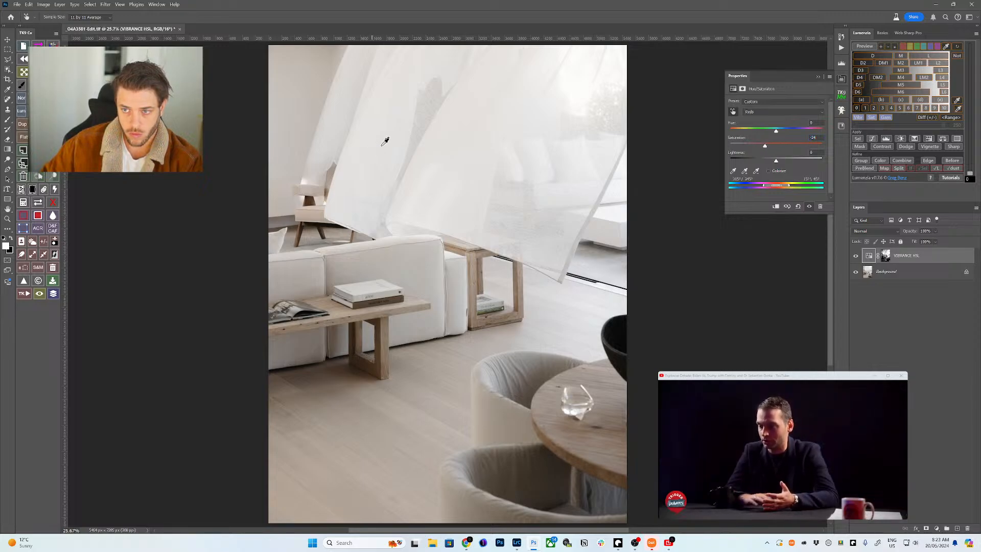
{"action": "left_click_drag", "start_coordinate": [311, 280], "coordinate": [301, 284]}
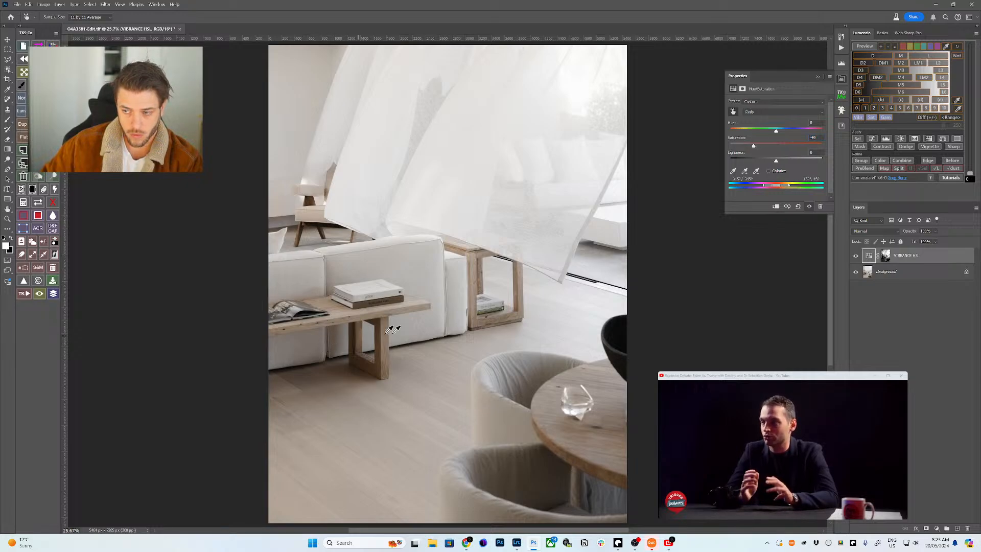
- Limit the saturation adjustment to the light curtain tone with Live-S and a sampled Blend-If
{"action": "left_click", "coordinate": [868, 48]}
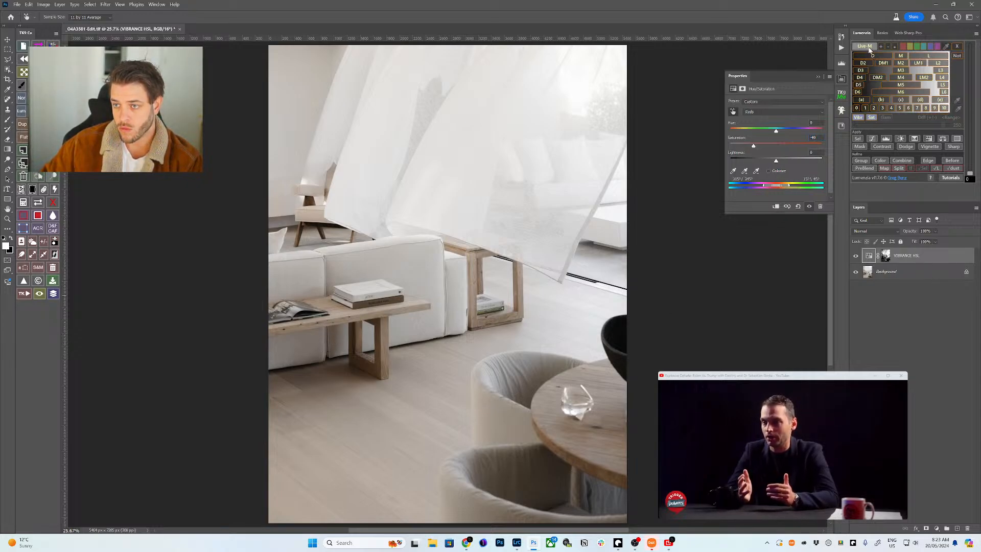
{"action": "left_click", "coordinate": [869, 47]}
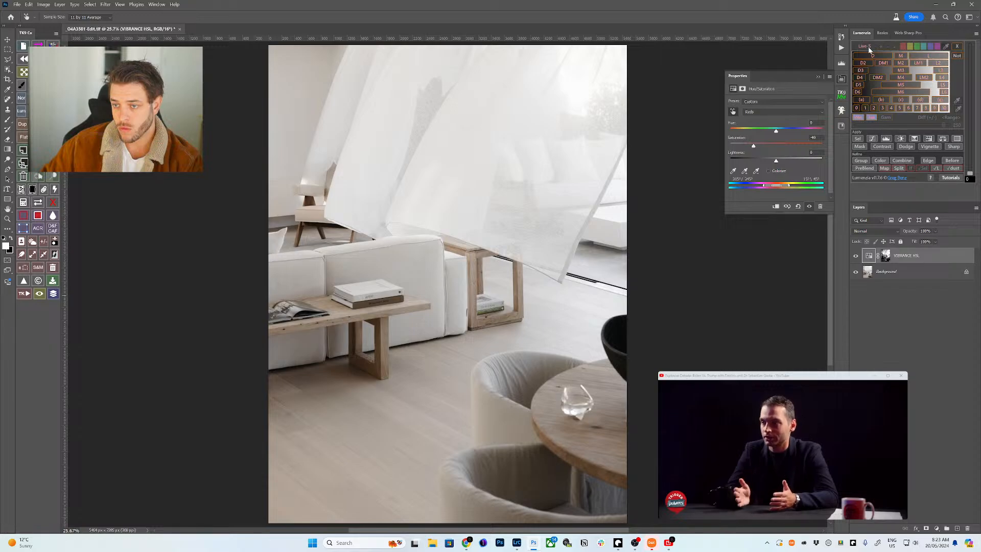
{"action": "left_click", "coordinate": [957, 101]}
{"action": "left_click", "coordinate": [494, 174]}
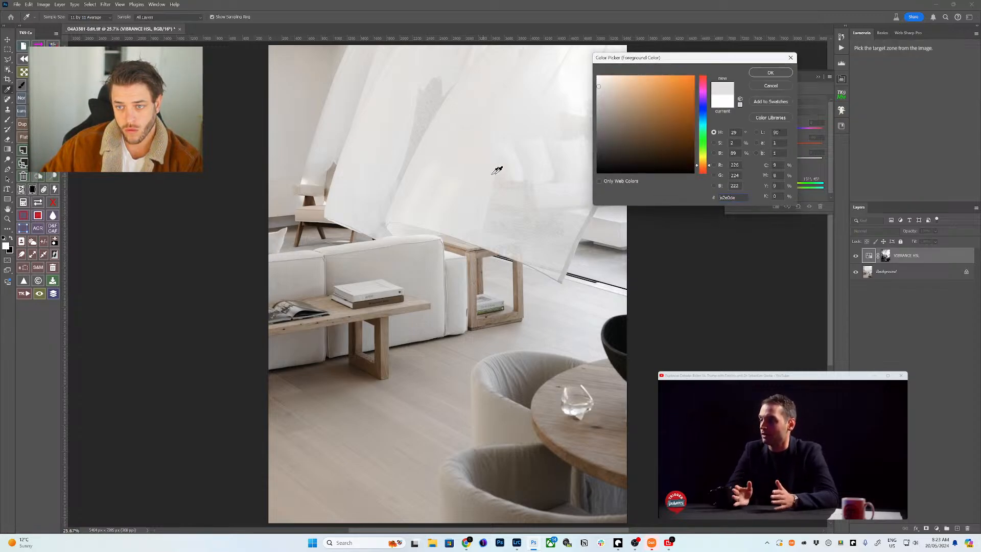
{"action": "left_click", "coordinate": [779, 75]}
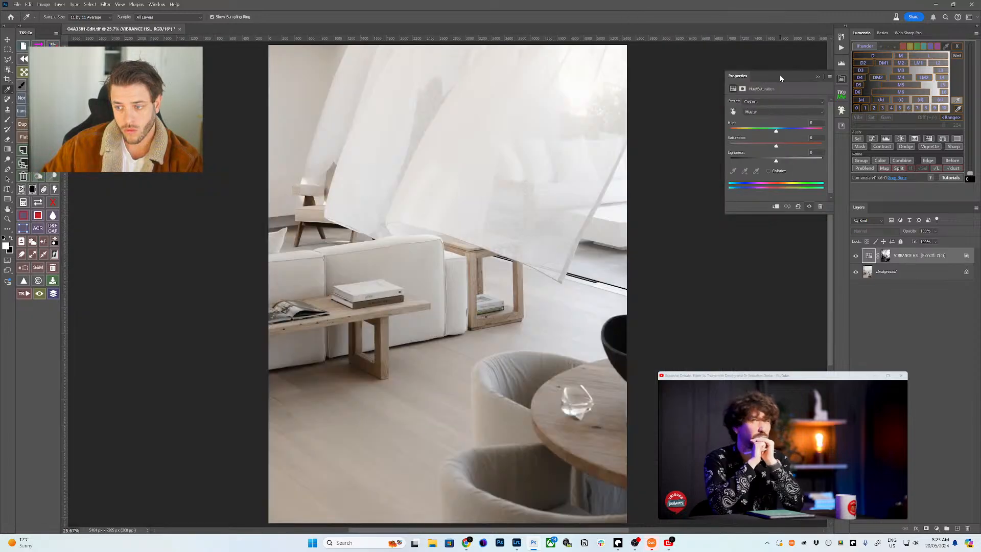
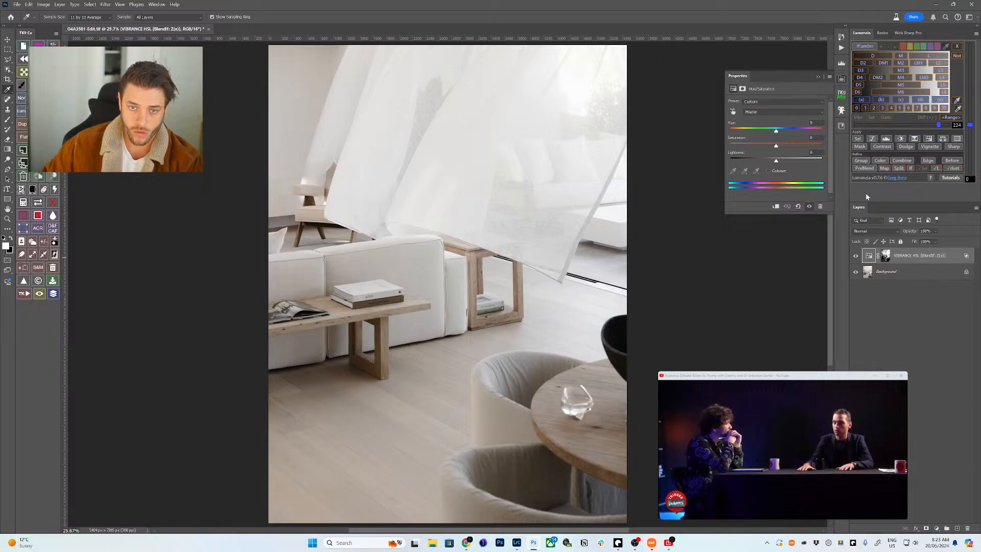
- Target the VIBRANCE HSL layer's mask and show Lumenzia's grayscale Vibr saturation-map preview
{"action": "left_click", "coordinate": [898, 273]}
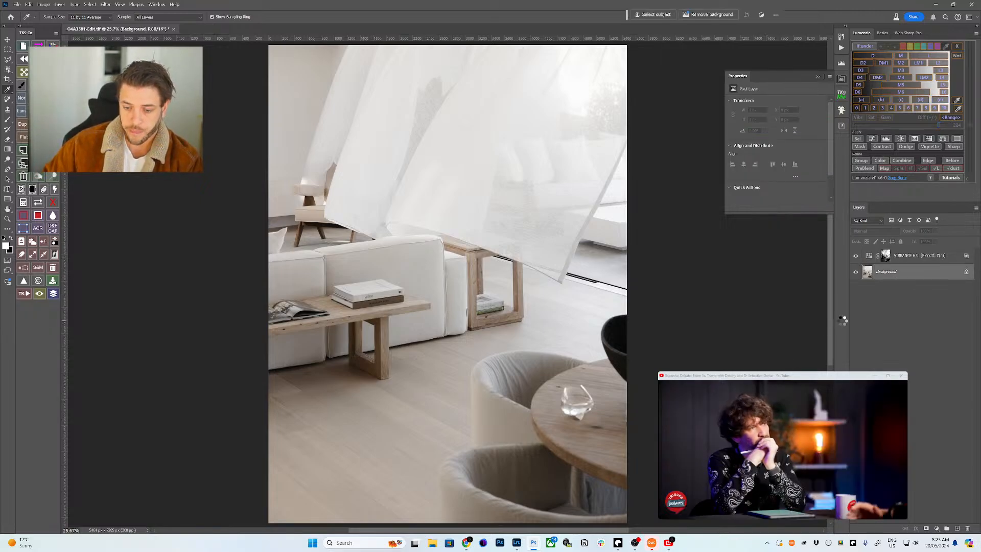
{"action": "key", "text": "w"}
{"action": "left_click", "coordinate": [911, 257]}
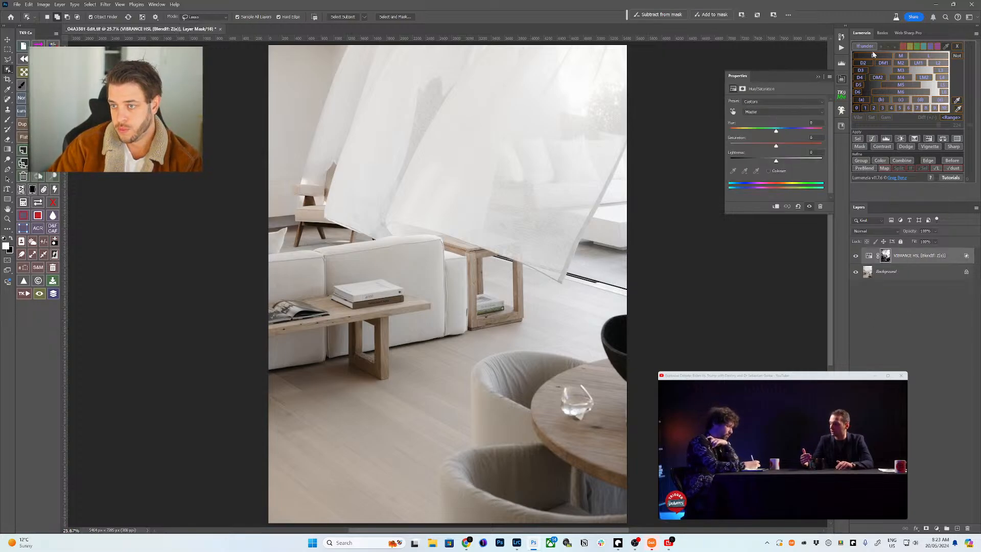
{"action": "left_click", "coordinate": [858, 118]}
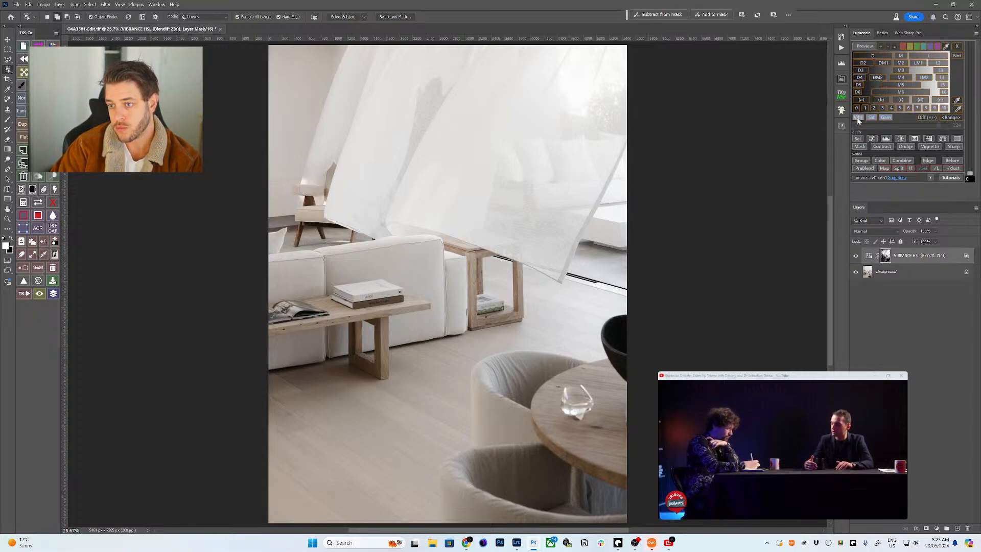
{"action": "left_click", "coordinate": [879, 147]}
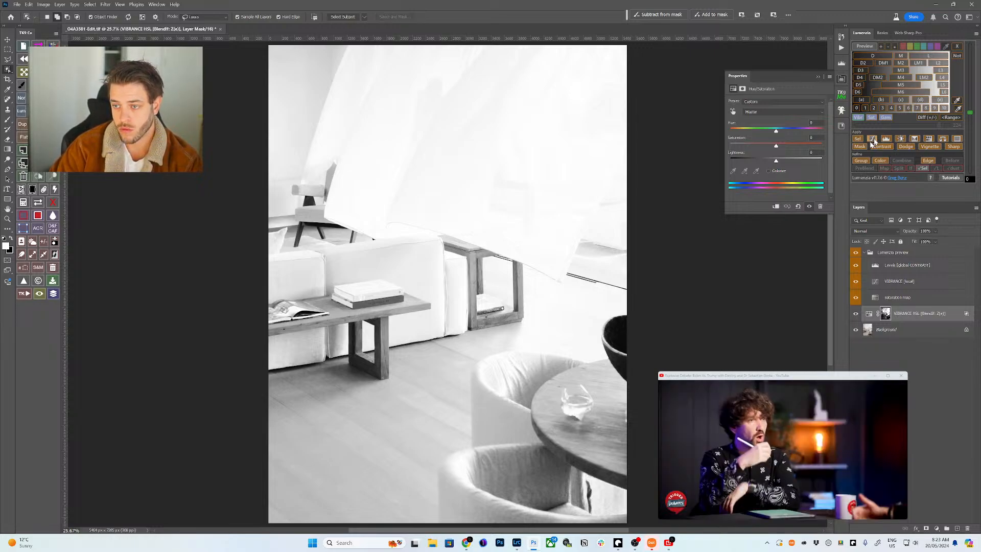
- Add a VIBRANCE Curves layer that slightly darkens saturated areas, then target the Background for lasso selection
{"action": "left_click", "coordinate": [872, 141]}
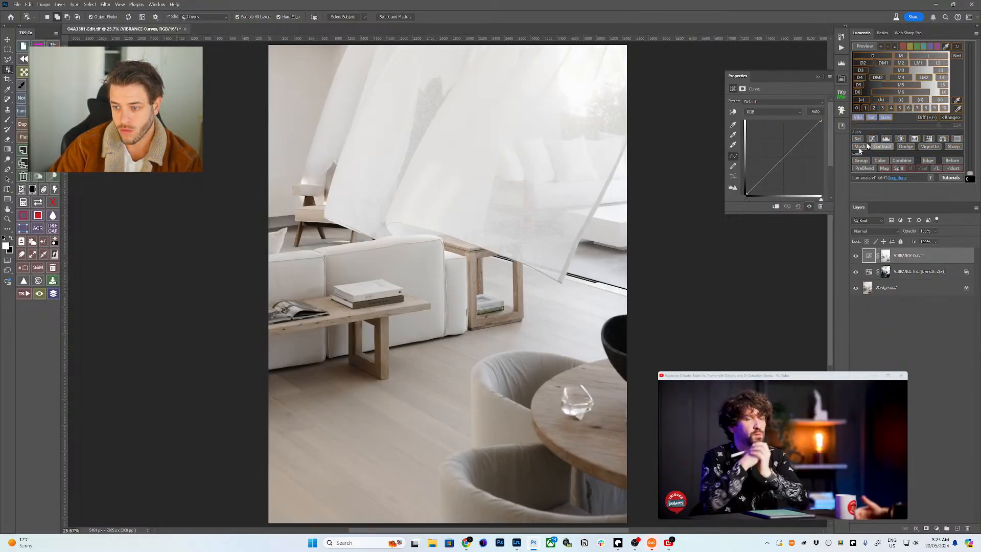
{"action": "left_click", "coordinate": [886, 255]}
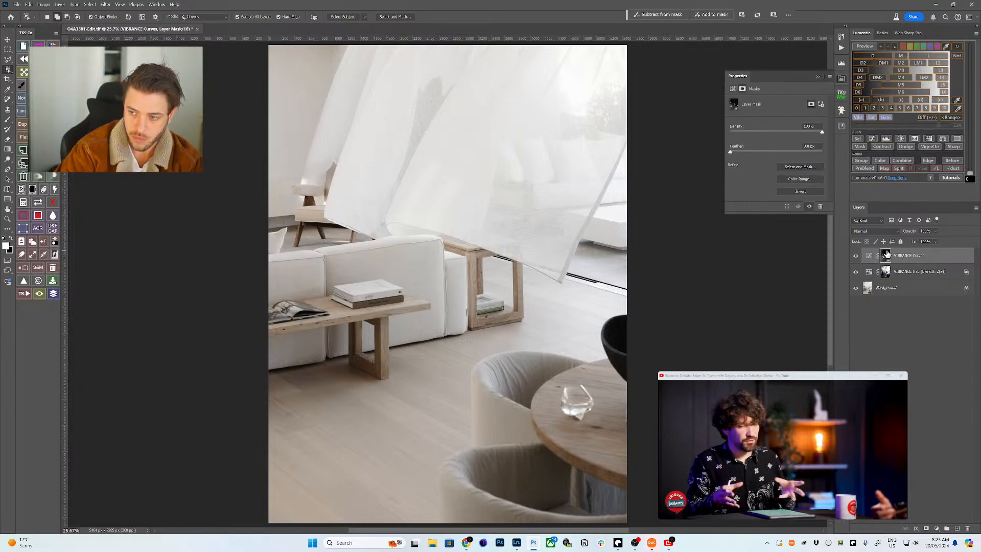
{"action": "left_click", "coordinate": [868, 255]}
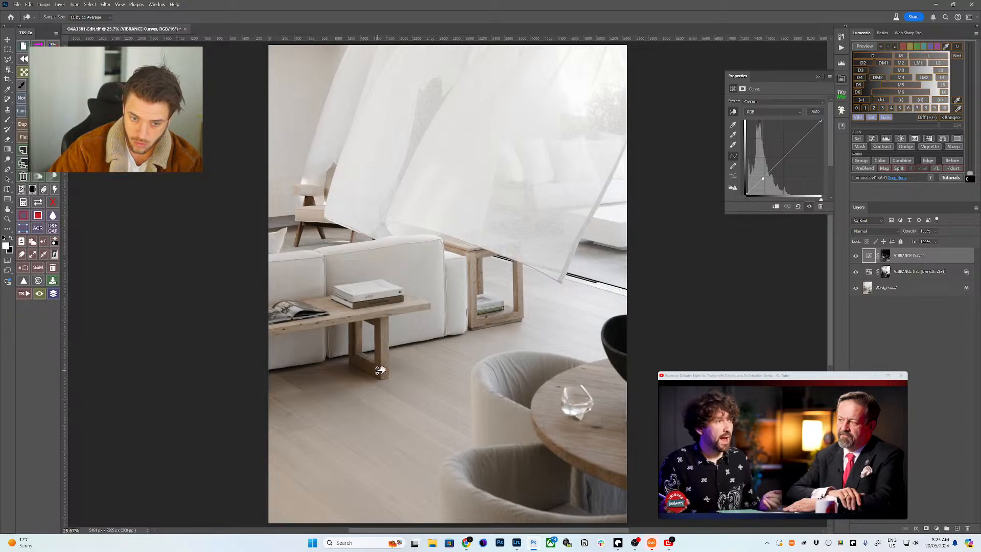
{"action": "left_click_drag", "start_coordinate": [380, 371], "coordinate": [382, 378]}
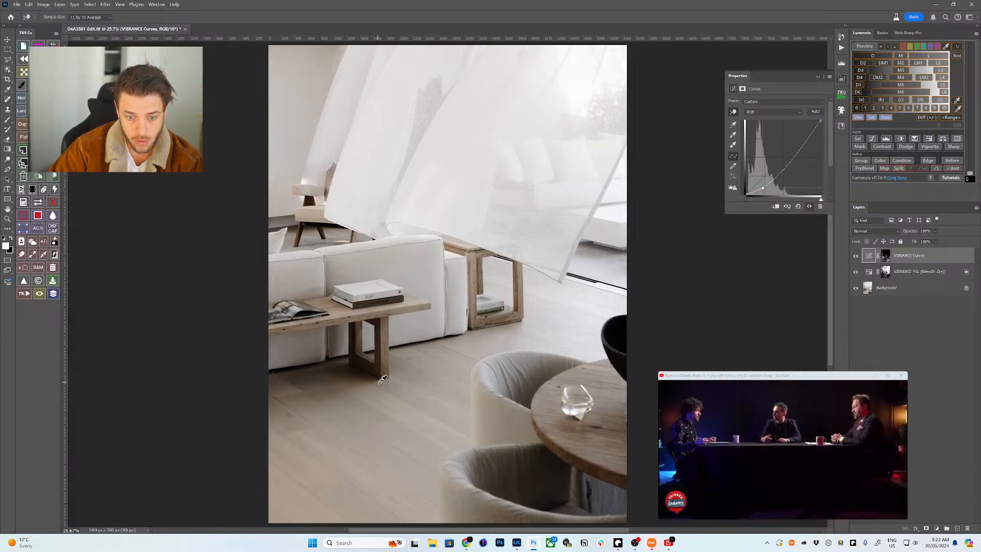
{"action": "left_click", "coordinate": [893, 288]}
{"action": "key", "text": "l"}
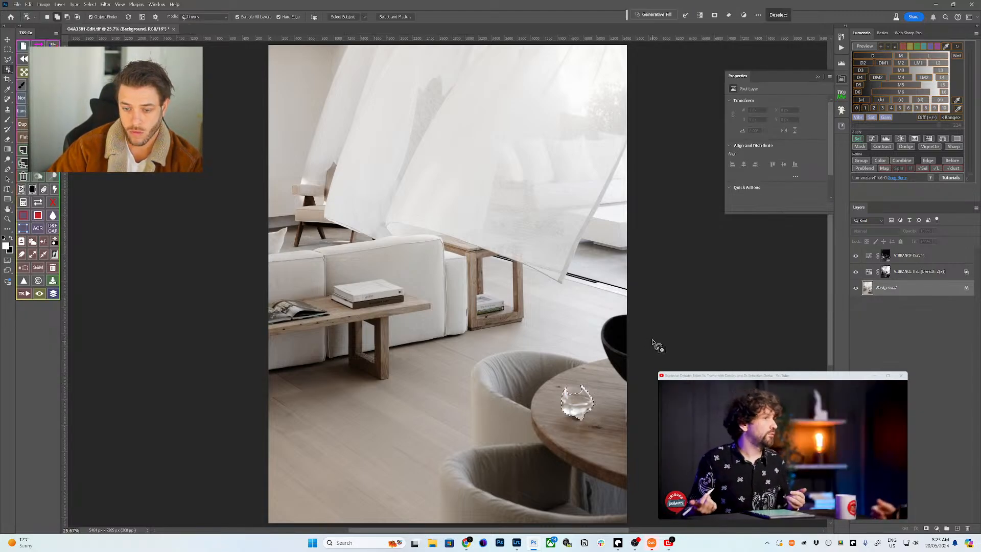
- Zoom in on the glass and fill the notch in its selection with an elliptical marquee
{"action": "key", "text": "z"}
{"action": "left_click_drag", "start_coordinate": [578, 401], "coordinate": [593, 396]}
{"action": "key", "text": "m"}
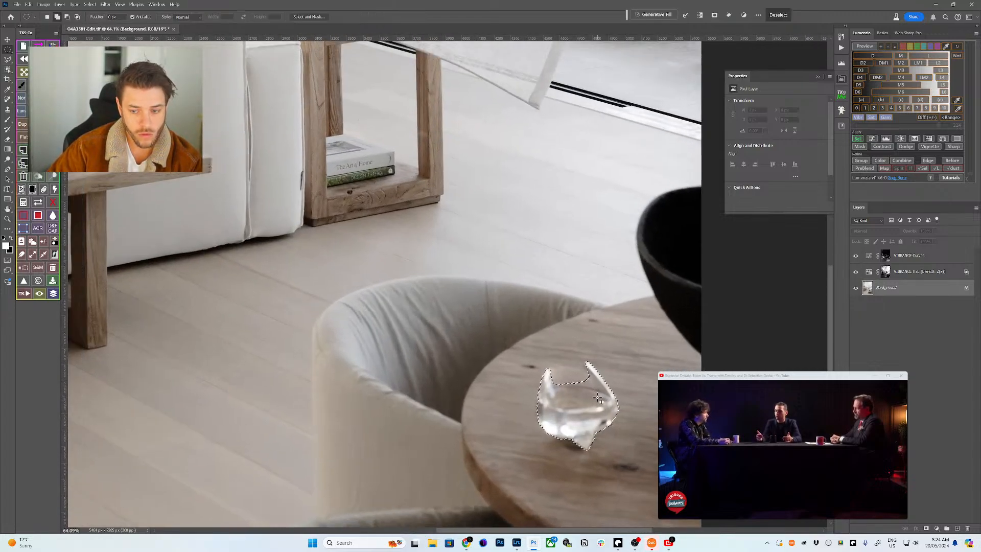
{"action": "left_click_drag", "start_coordinate": [598, 398], "coordinate": [549, 369]}
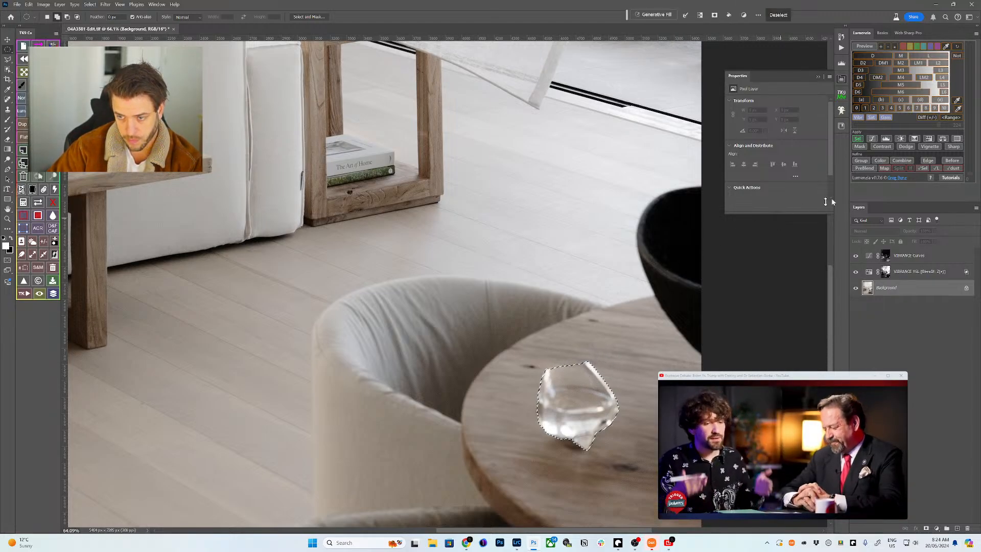
- Add a glass-masked Curves layer, brighten the glass on-image, and feather the mask edge
{"action": "left_click", "coordinate": [871, 139]}
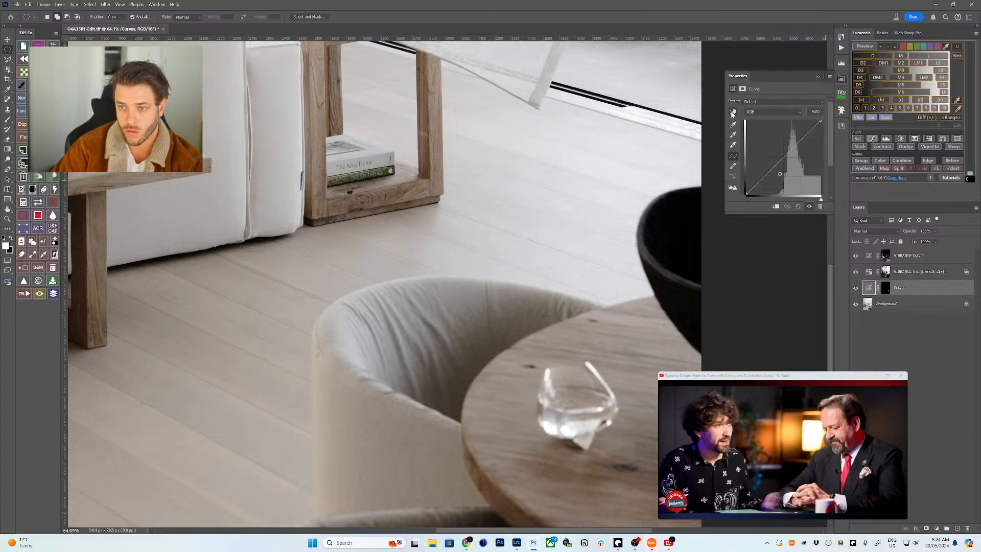
{"action": "left_click", "coordinate": [732, 112]}
{"action": "left_click_drag", "start_coordinate": [590, 422], "coordinate": [591, 420]}
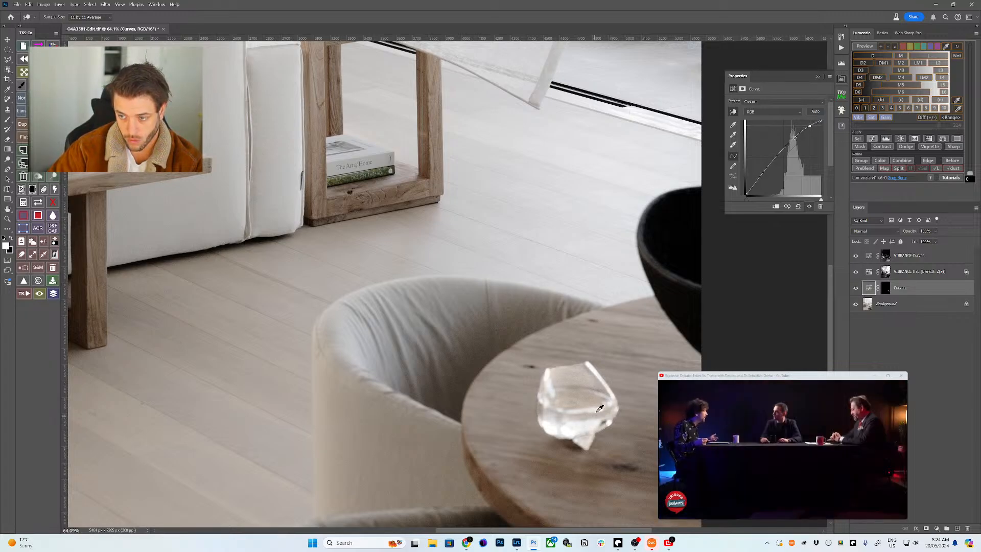
{"action": "left_click", "coordinate": [885, 288]}
{"action": "key", "text": "m"}
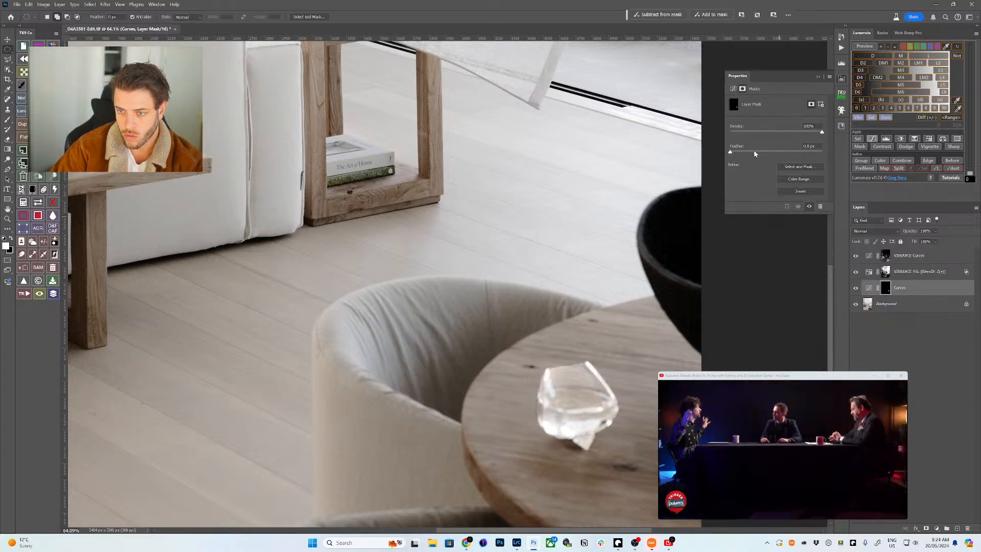
{"action": "left_click_drag", "start_coordinate": [754, 153], "coordinate": [774, 152]}
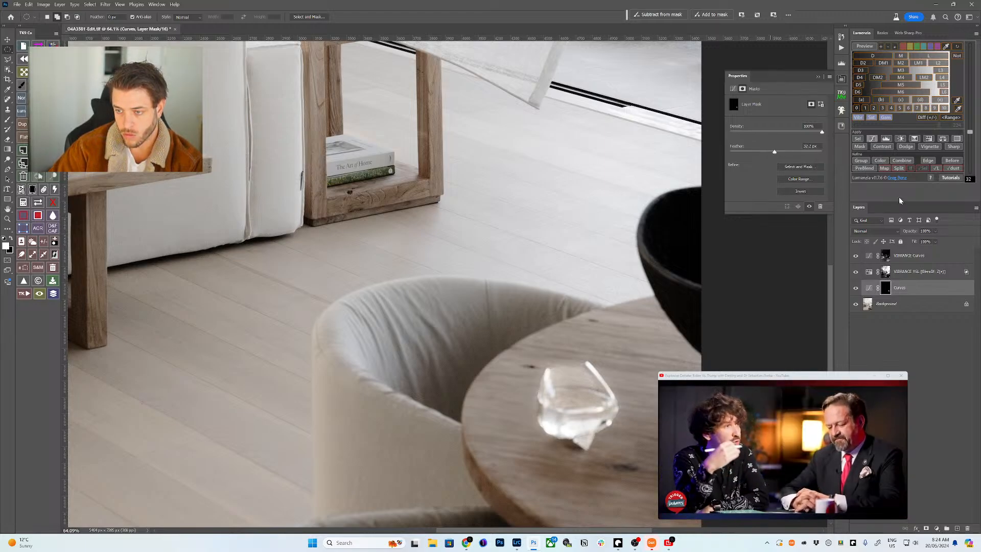
- Wrap the glass Curves in a black-masked group and size the mask brush to 200
{"action": "left_click", "coordinate": [877, 165]}
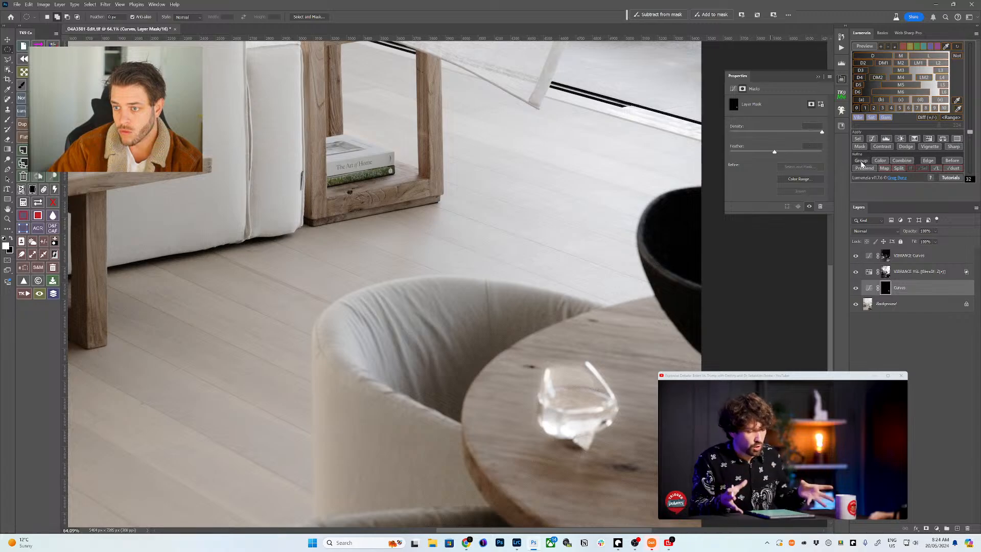
{"action": "key", "text": "b"}
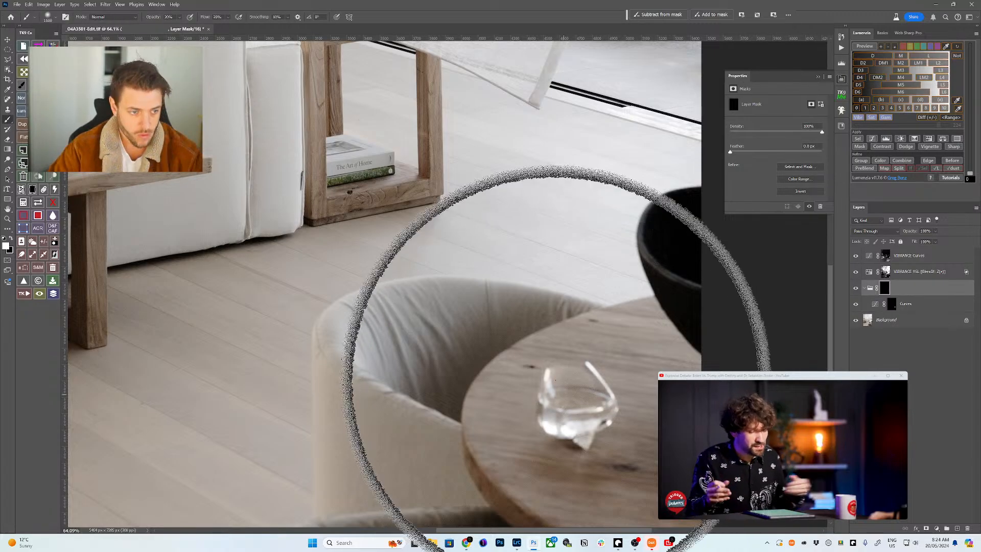
{"action": "key", "text": "bracketleft"}
{"action": "key", "text": "bracketleft"}
{"action": "key", "text": "bracketleft"}
{"action": "key", "text": "bracketleft"}
{"action": "key", "text": "bracketleft"}
{"action": "key", "text": "bracketleft"}
{"action": "key", "text": "bracketright"}
{"action": "key", "text": "bracketright"}
{"action": "key", "text": "bracketright"}
{"action": "key", "text": "bracketright"}
{"action": "key", "text": "bracketright"}
{"action": "key", "text": "bracketright"}
{"action": "key", "text": "bracketright"}
{"action": "key", "text": "bracketright"}
{"action": "key", "text": "bracketright"}
{"action": "key", "text": "bracketright"}
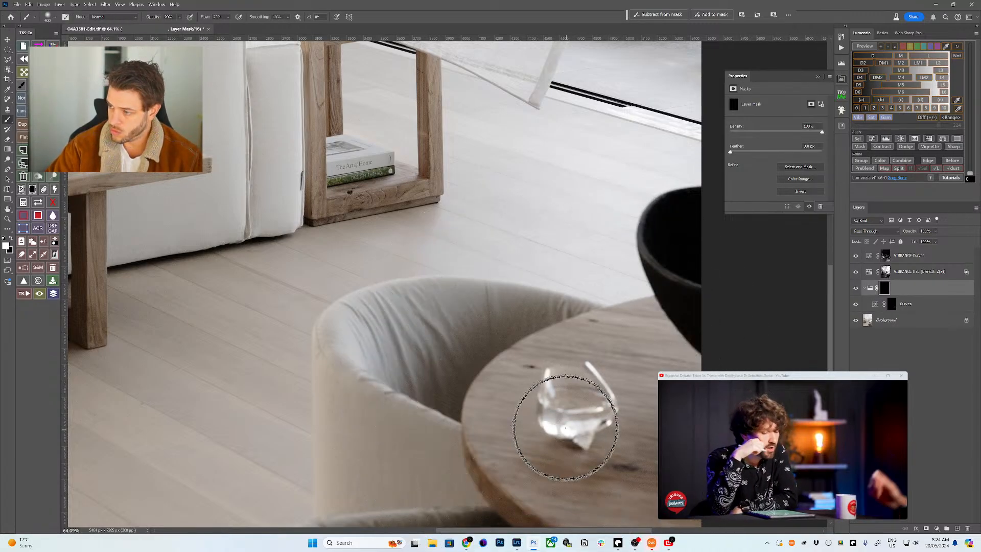
{"action": "key", "text": "bracketleft"}
{"action": "key", "text": "bracketleft"}
{"action": "key", "text": "bracketleft"}
{"action": "key", "text": "bracketleft"}
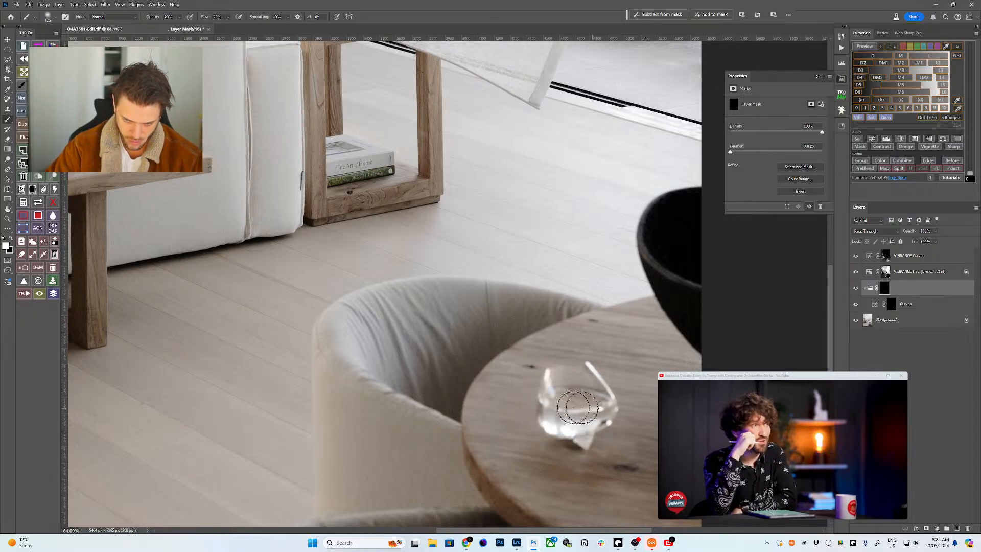
{"action": "key", "text": "bracketright"}
{"action": "key", "text": "bracketleft"}
{"action": "key", "text": "bracketleft"}
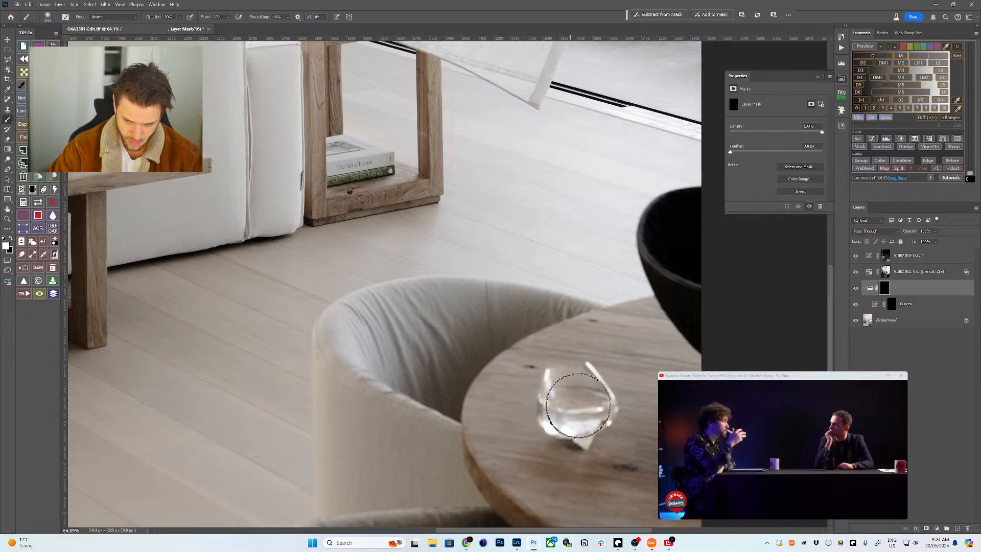
{"action": "key", "text": "bracketright"}
{"action": "key", "text": "bracketright"}
{"action": "key", "text": "bracketright"}
{"action": "key", "text": "bracketright"}
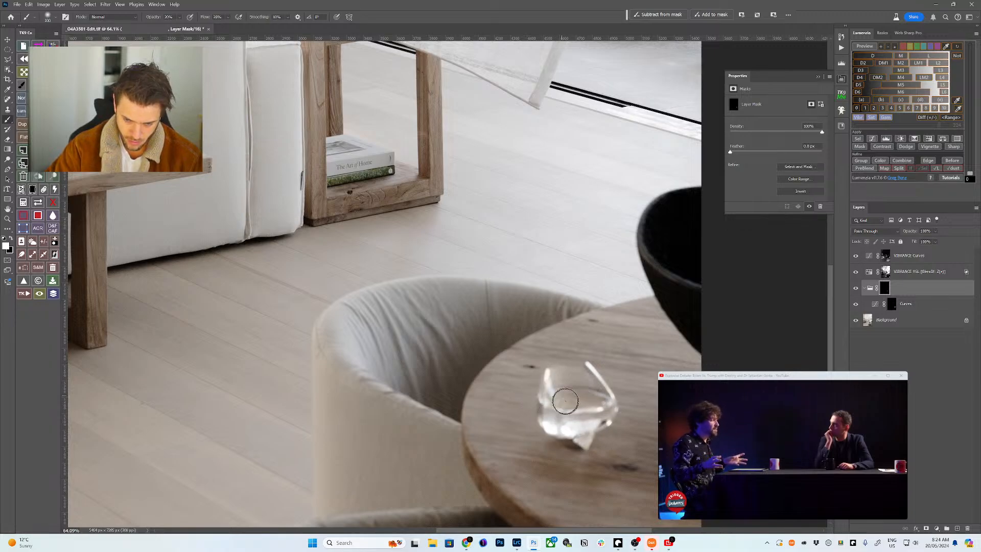
- Fit the image on screen, disable the group's mask, and target the Background layer
{"action": "key", "text": "ctrl+0"}
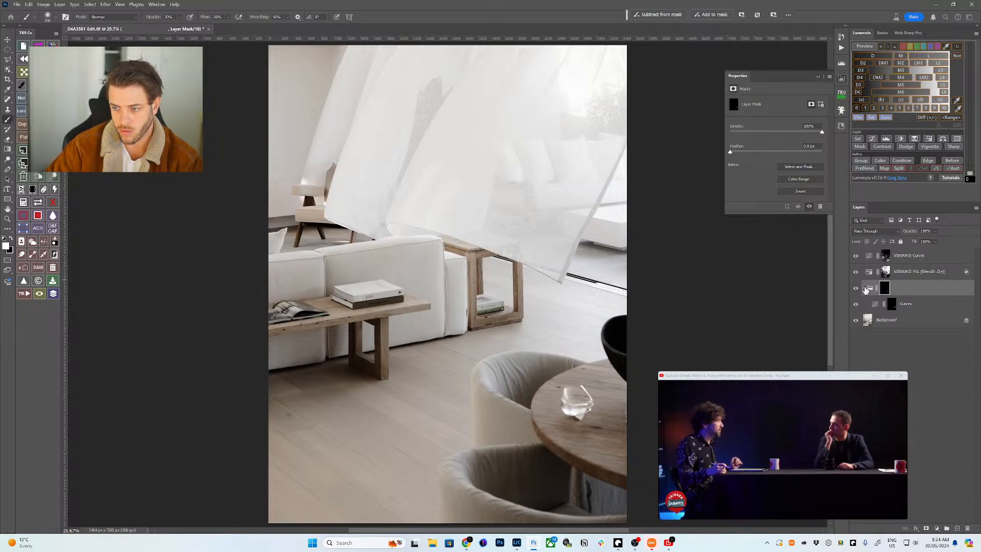
{"action": "left_click", "coordinate": [867, 321]}
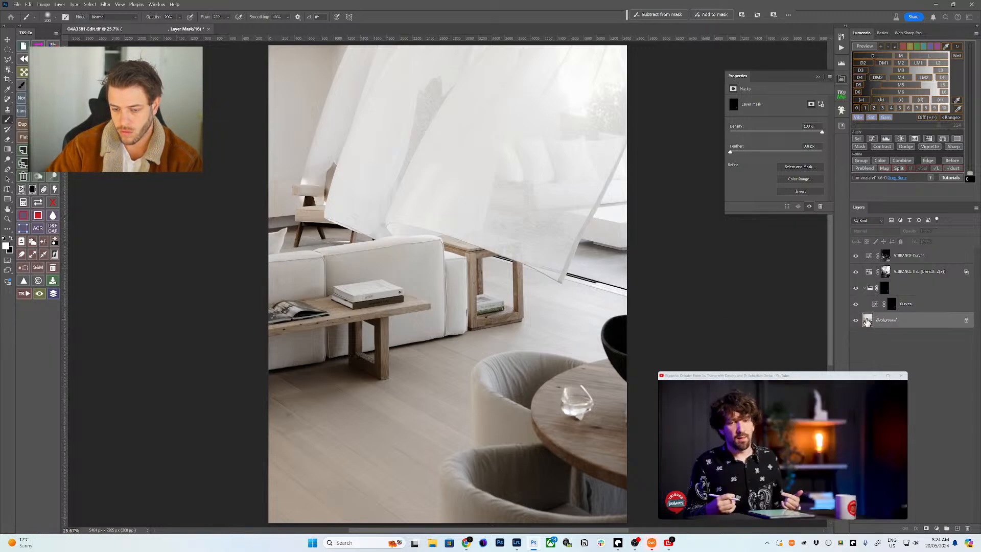
{"action": "left_click", "coordinate": [876, 291]}
{"action": "left_click", "coordinate": [886, 289], "text": "shift"}
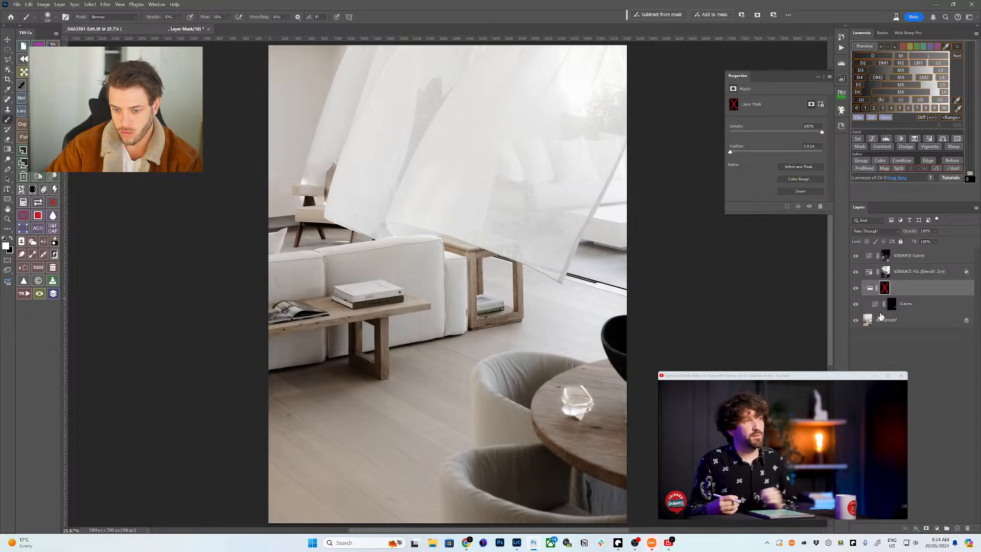
{"action": "left_click", "coordinate": [879, 322]}
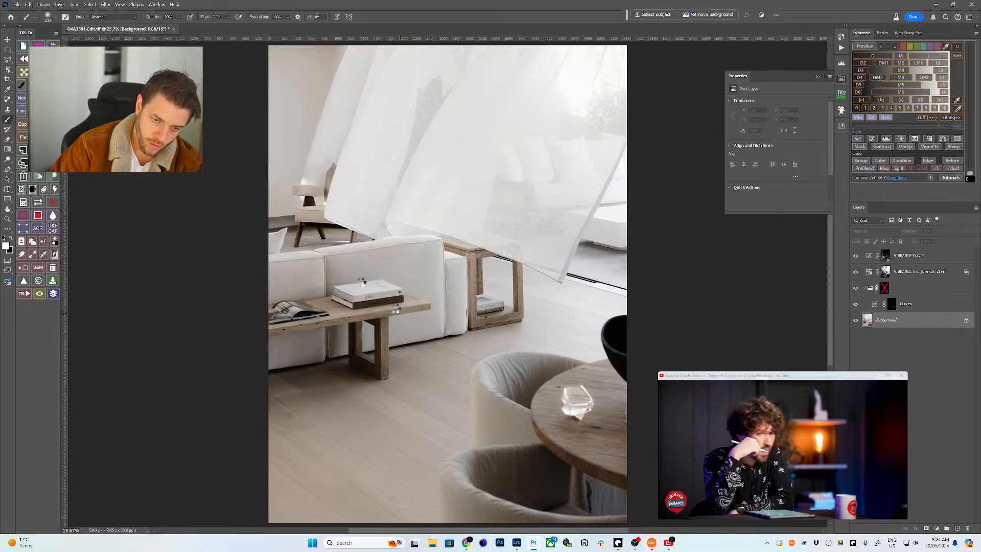
- Lasso-select the stacked books on the bench and brighten them with a masked Curves layer
{"action": "key", "text": "w"}
{"action": "left_click_drag", "start_coordinate": [360, 280], "coordinate": [323, 286]}
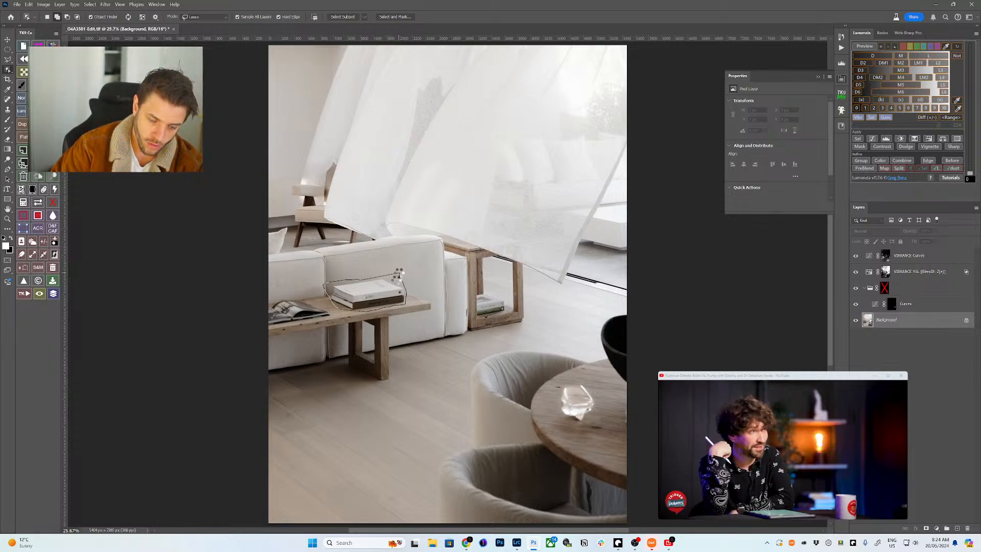
{"action": "left_click_drag", "start_coordinate": [399, 275], "coordinate": [400, 278]}
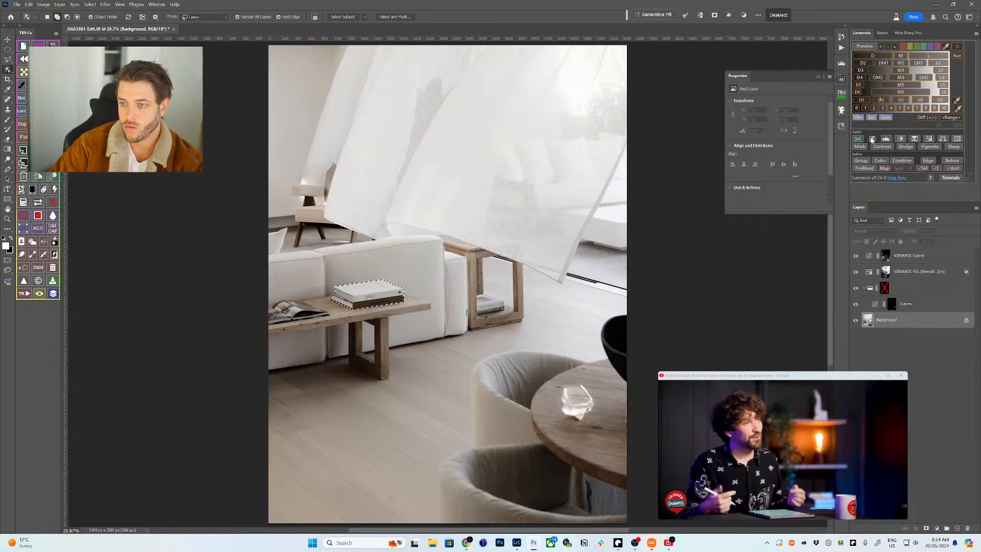
{"action": "key", "text": "i"}
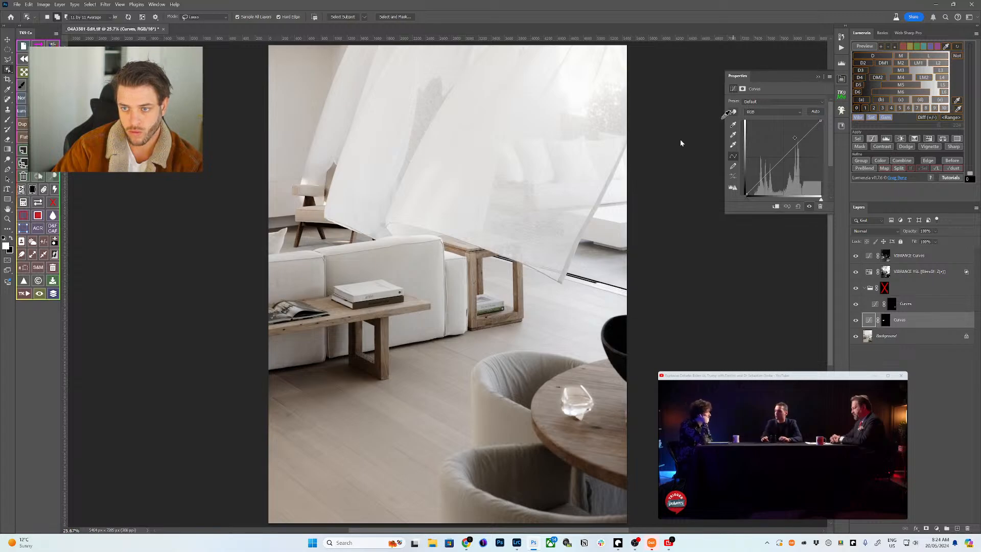
{"action": "left_click_drag", "start_coordinate": [374, 288], "coordinate": [373, 285]}
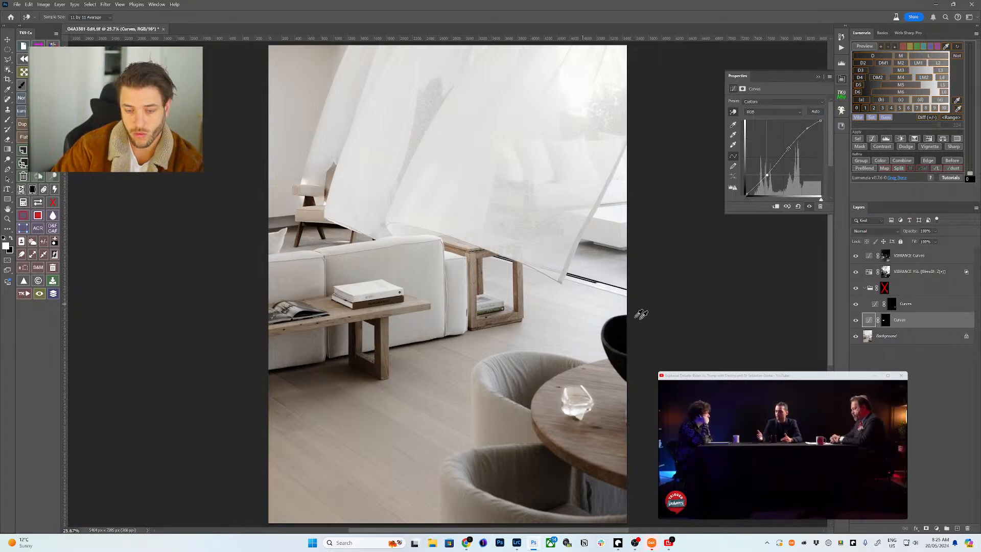
- Enable the adjustment group's mask and set the painting brush back to 200
{"action": "left_click", "coordinate": [886, 292], "text": "shift"}
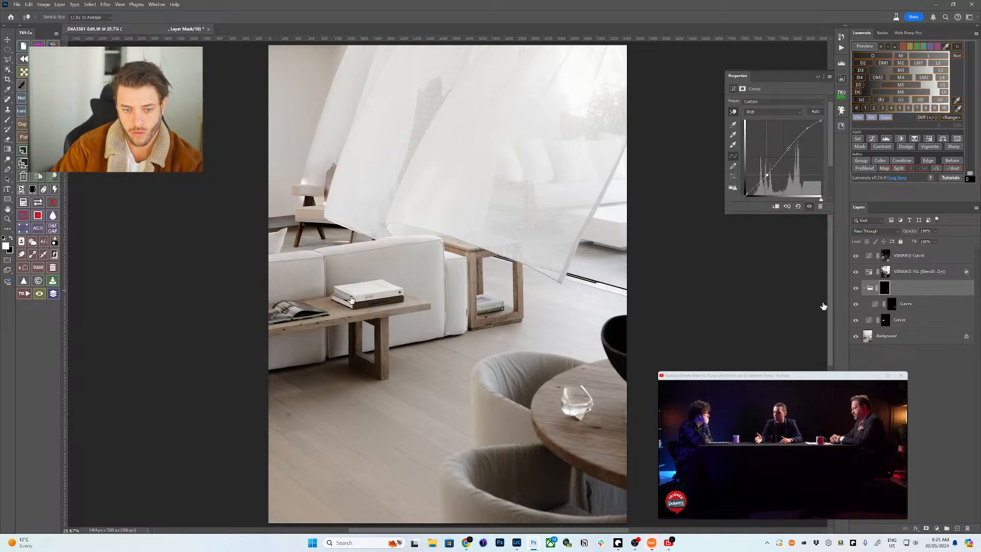
{"action": "key", "text": "b"}
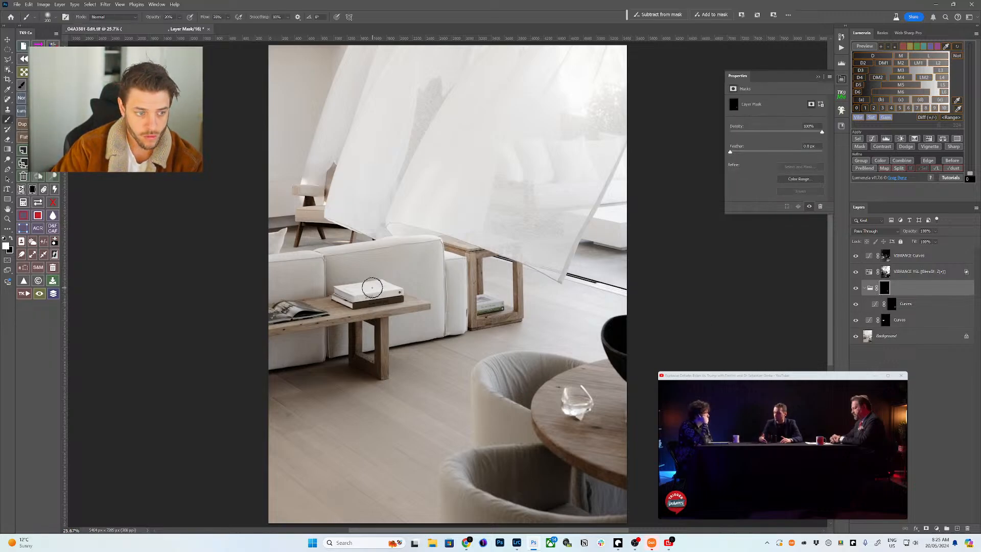
{"action": "key", "text": "bracketright"}
{"action": "key", "text": "bracketright"}
{"action": "key", "text": "bracketright"}
{"action": "key", "text": "bracketright"}
{"action": "key", "text": "bracketright"}
{"action": "key", "text": "bracketright"}
{"action": "key", "text": "bracketright"}
{"action": "key", "text": "bracketright"}
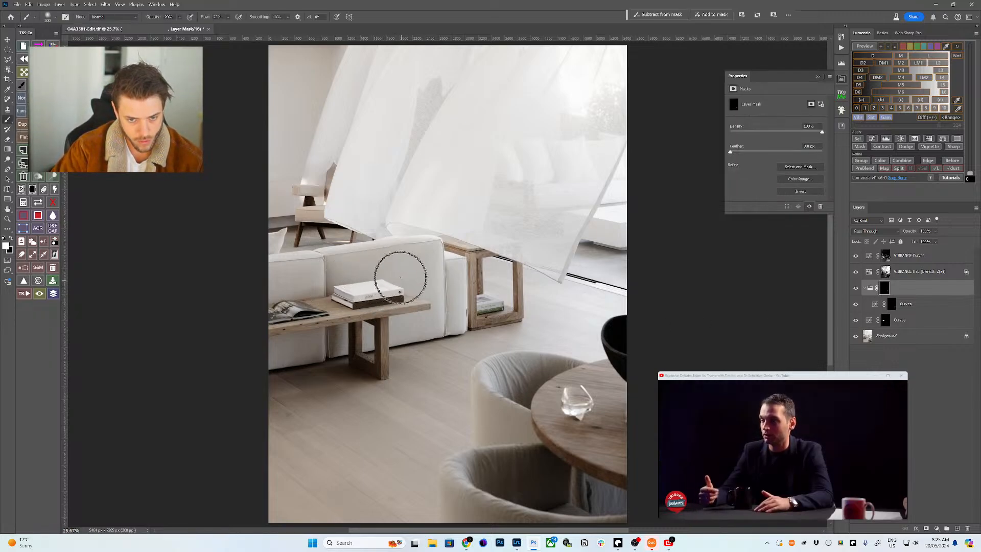
{"action": "key", "text": "bracketleft"}
{"action": "key", "text": "bracketleft"}
{"action": "key", "text": "bracketleft"}
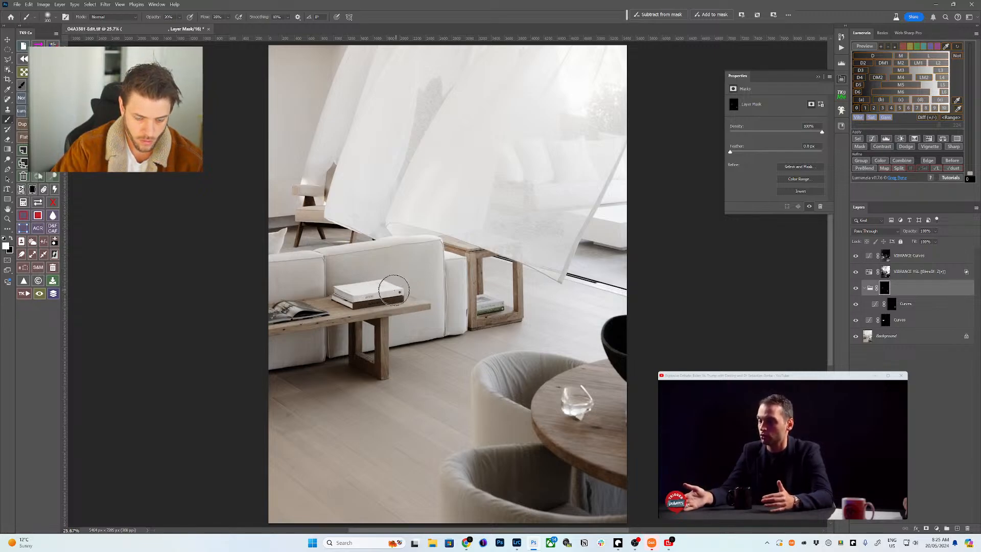
{"action": "key", "text": "bracketright"}
{"action": "key", "text": "bracketright"}
{"action": "key", "text": "bracketright"}
{"action": "key", "text": "bracketright"}
{"action": "key", "text": "bracketright"}
{"action": "key", "text": "bracketleft"}
{"action": "key", "text": "bracketleft"}
{"action": "key", "text": "bracketleft"}
{"action": "key", "text": "bracketleft"}
{"action": "key", "text": "bracketleft"}
{"action": "key", "text": "bracketleft"}
{"action": "key", "text": "bracketleft"}
{"action": "key", "text": "bracketleft"}
{"action": "key", "text": "bracketleft"}
{"action": "key", "text": "bracketleft"}
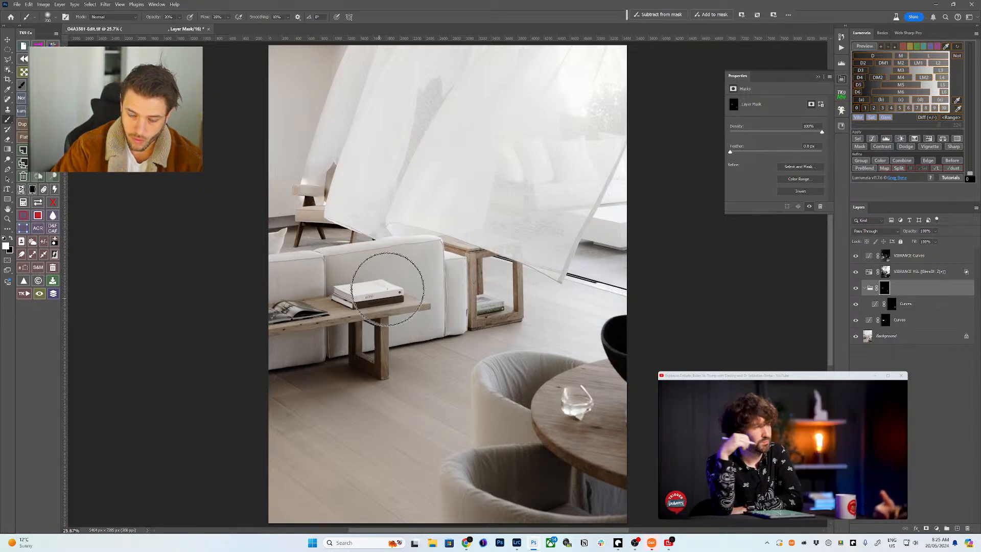
- Move the lower Curves adjustment into the black-masked group, then select the Background
{"action": "left_click", "coordinate": [856, 290]}
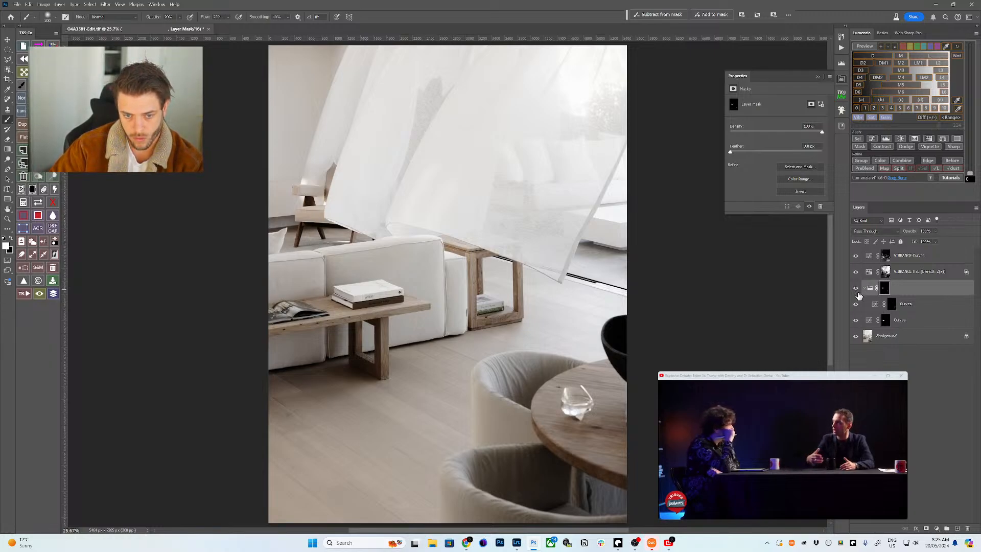
{"action": "left_click", "coordinate": [897, 320]}
{"action": "left_click_drag", "start_coordinate": [898, 320], "coordinate": [893, 312]}
{"action": "left_click", "coordinate": [885, 289]}
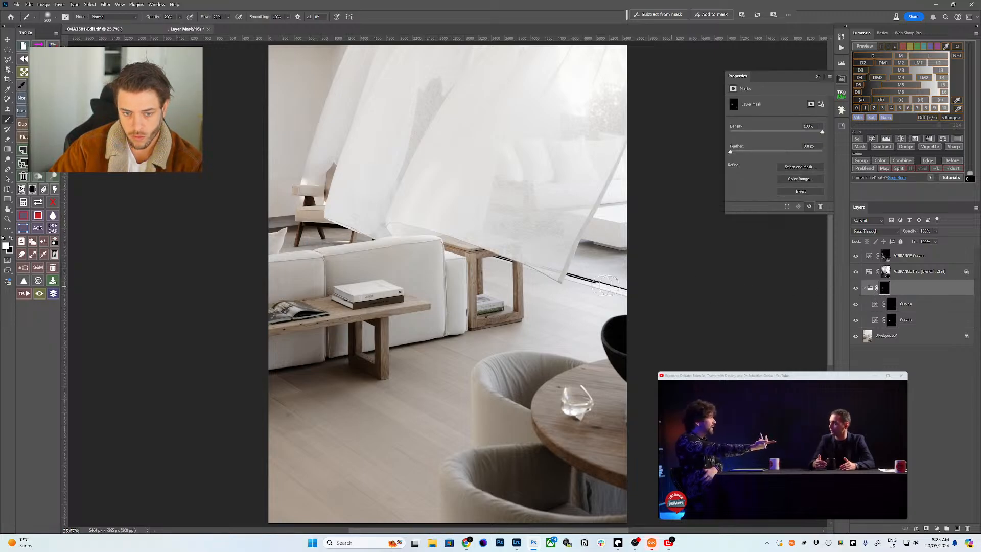
{"action": "left_click", "coordinate": [905, 336]}
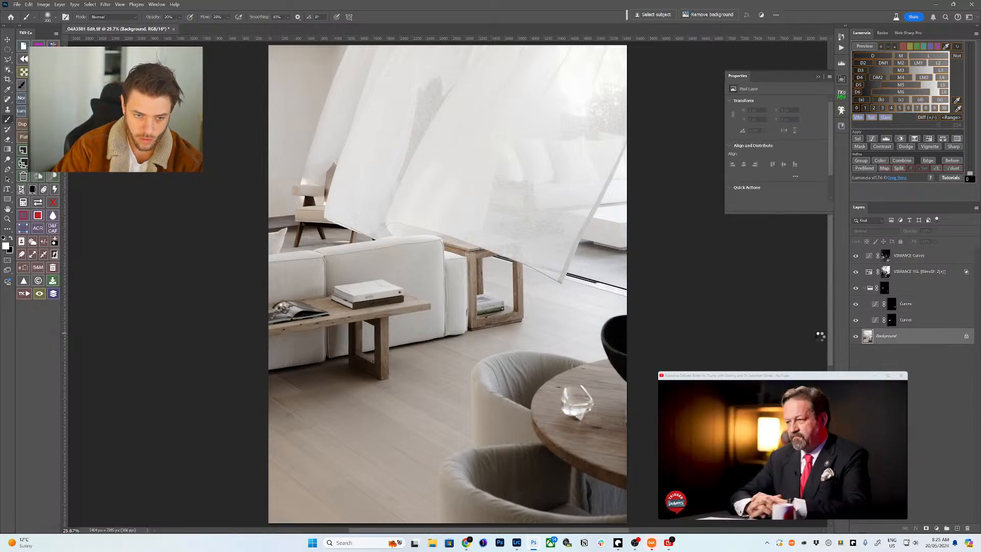
- Select the magazine on the bench and give it a Curves layer with a slight brightness change
{"action": "key", "text": "w"}
{"action": "mouse_move", "coordinate": [271, 307]}
{"action": "left_mouse_down"}
{"action": "mouse_move", "coordinate": [313, 301]}
{"action": "mouse_move", "coordinate": [331, 320]}
{"action": "mouse_move", "coordinate": [293, 327]}
{"action": "mouse_move", "coordinate": [260, 313]}
{"action": "left_mouse_up"}
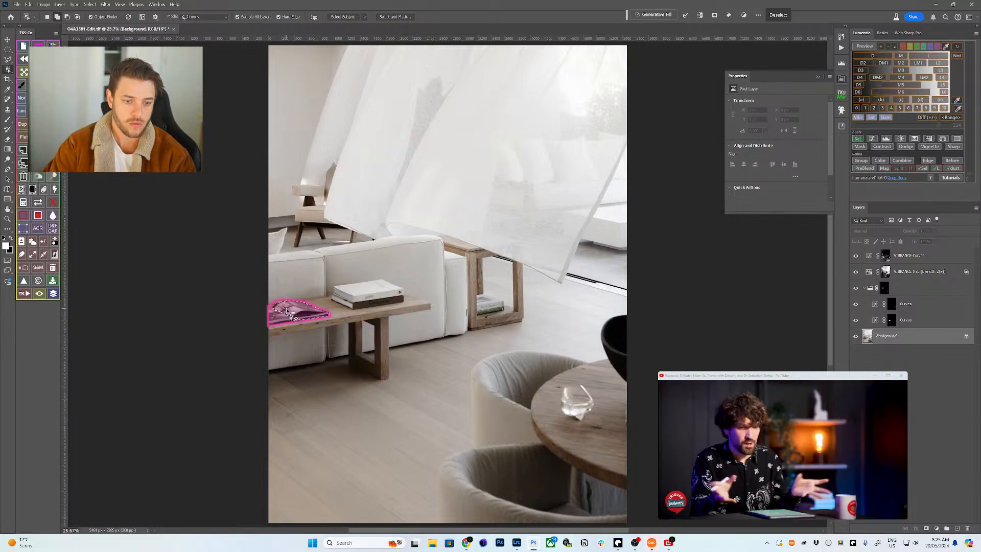
{"action": "left_click", "coordinate": [294, 352]}
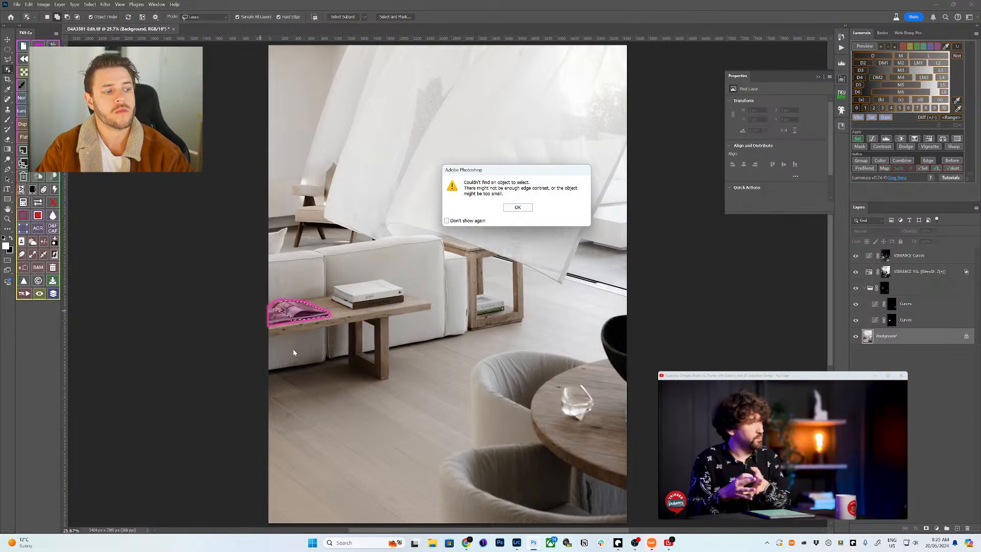
{"action": "left_click", "coordinate": [511, 207]}
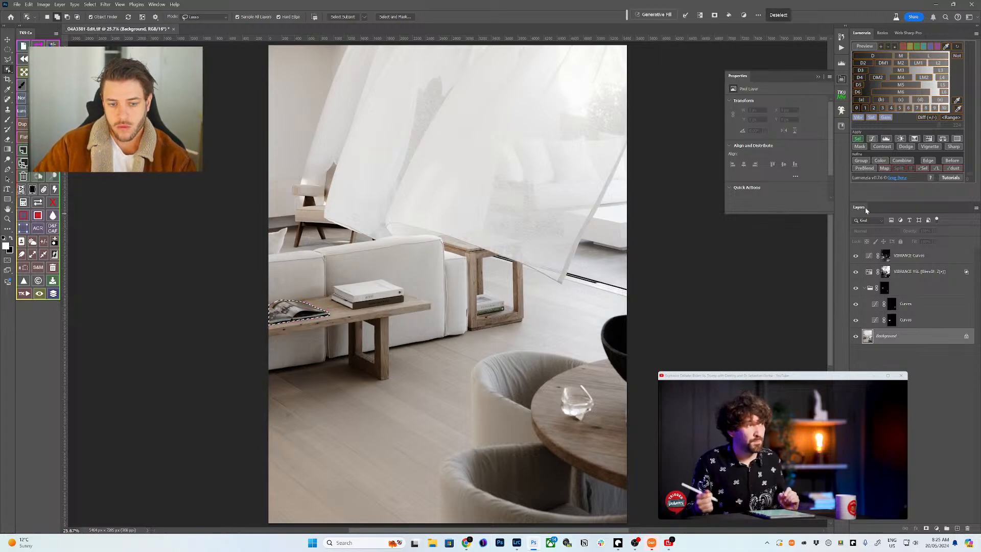
{"action": "left_click", "coordinate": [872, 139]}
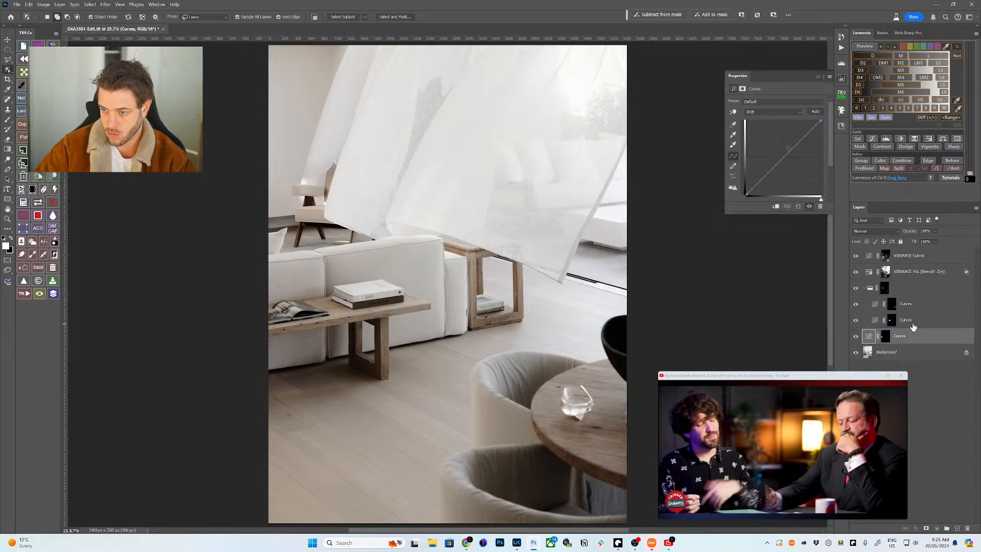
{"action": "left_click", "coordinate": [734, 112]}
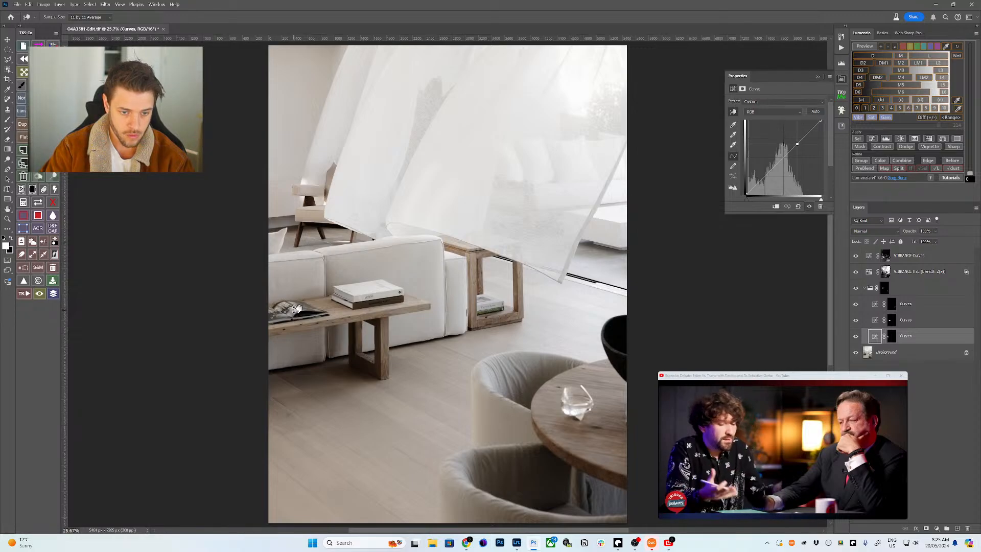
{"action": "left_click_drag", "start_coordinate": [296, 308], "coordinate": [295, 306]}
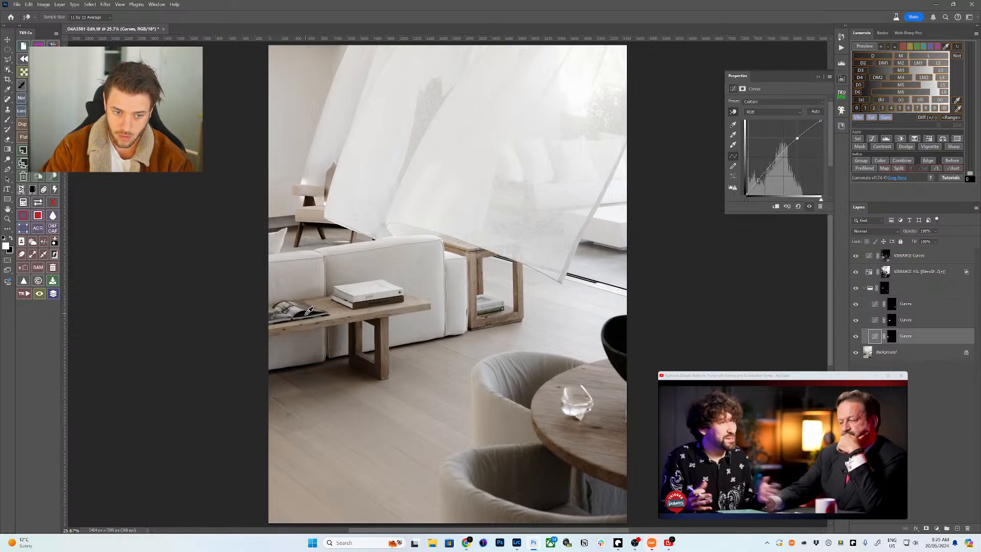
- Fine-tune the magazine curve, then select the shelf books and brighten them with a masked Curves layer
{"action": "left_click_drag", "start_coordinate": [307, 313], "coordinate": [307, 316]}
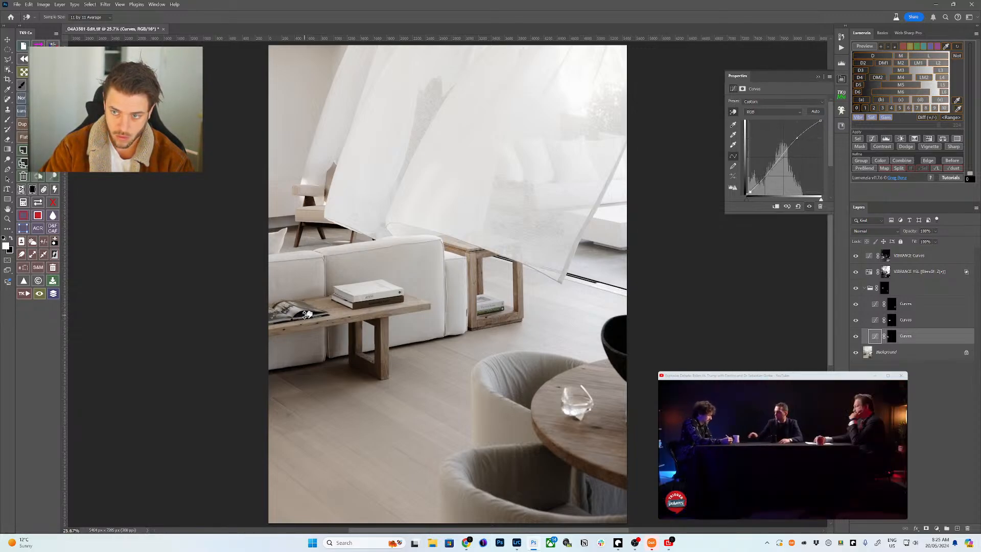
{"action": "left_click", "coordinate": [884, 356]}
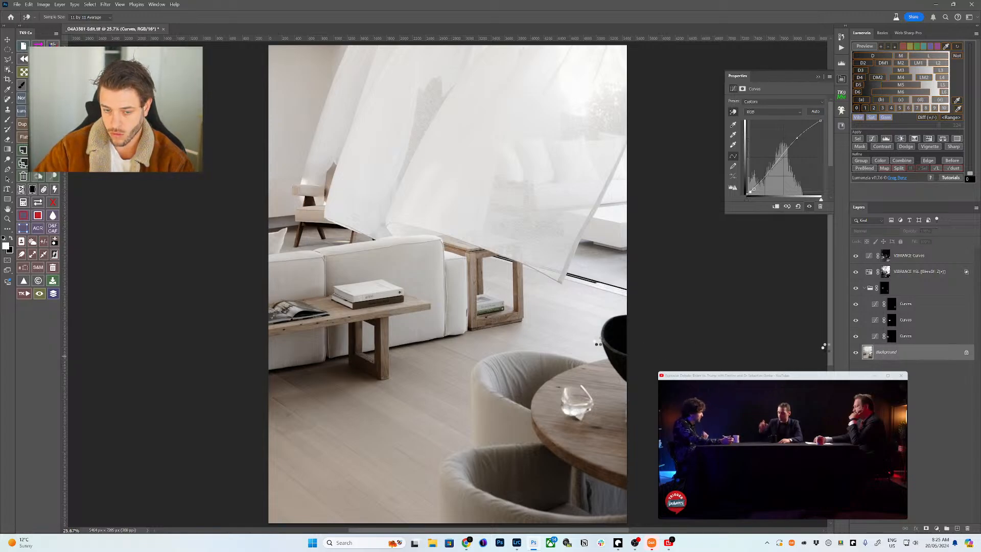
{"action": "key", "text": "w"}
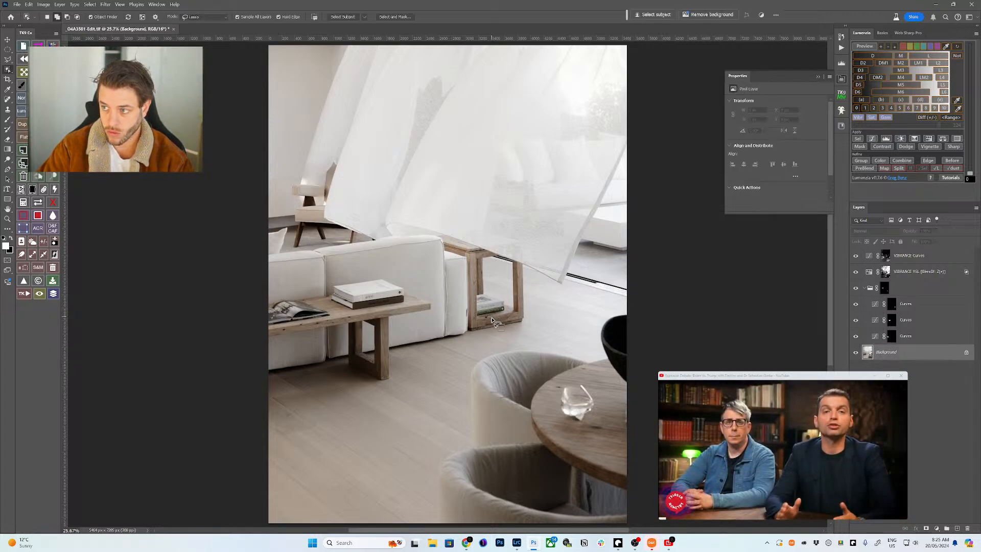
{"action": "left_click", "coordinate": [489, 308]}
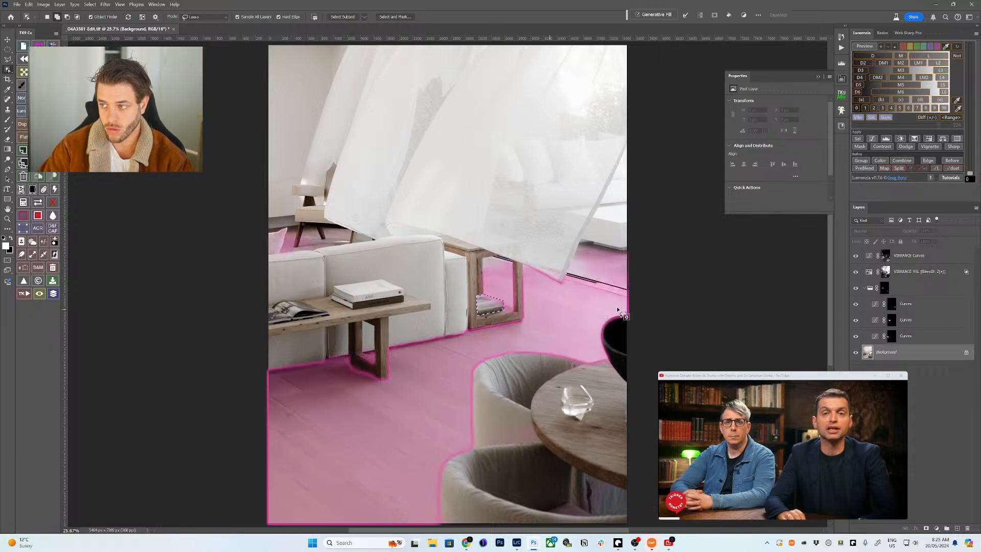
{"action": "key", "text": "ctrl+d"}
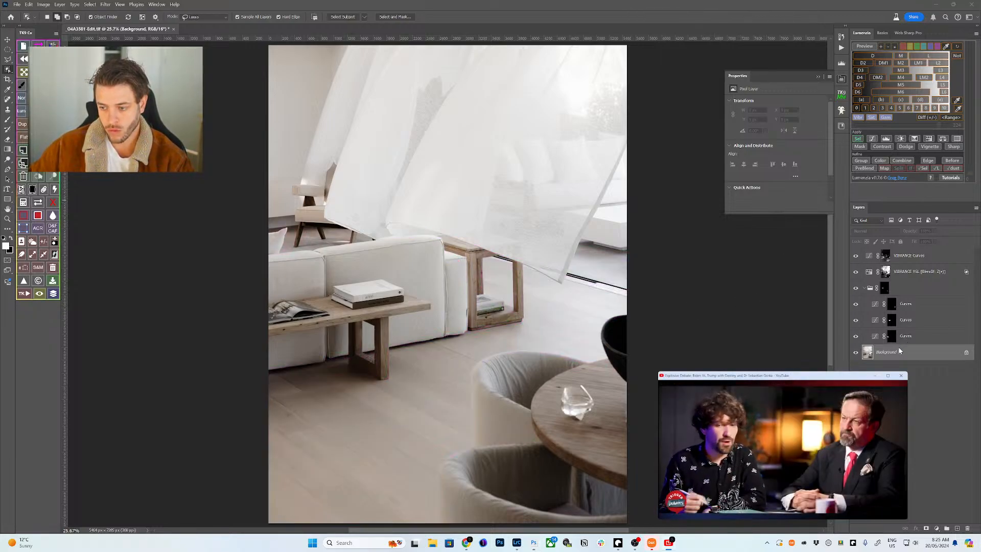
{"action": "key", "text": "ctrl+shift+d"}
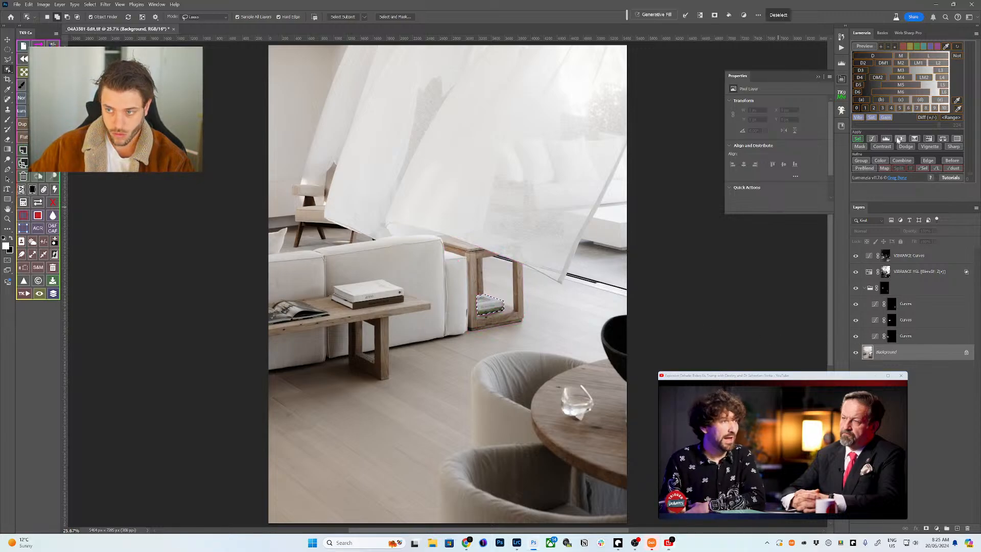
{"action": "left_click", "coordinate": [874, 139]}
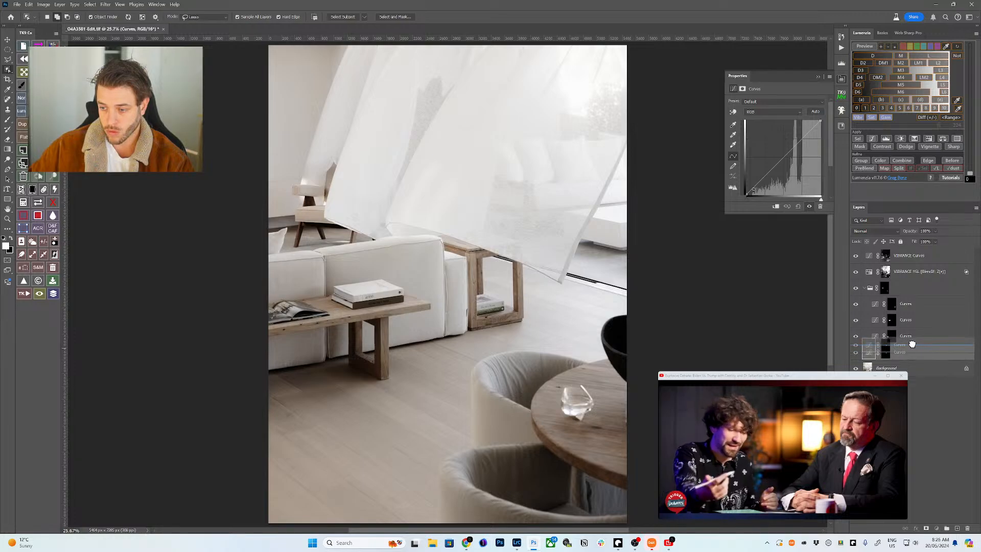
{"action": "left_click", "coordinate": [734, 112]}
{"action": "left_click_drag", "start_coordinate": [497, 295], "coordinate": [497, 295]}
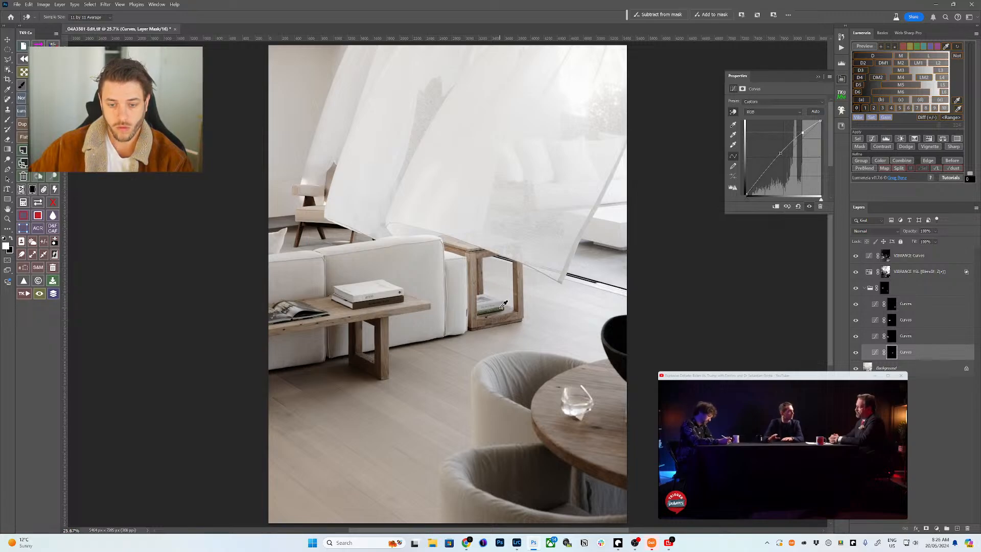
- Paint on the group's mask with a brush around 700–800, then target the original photo
{"action": "left_click", "coordinate": [886, 289]}
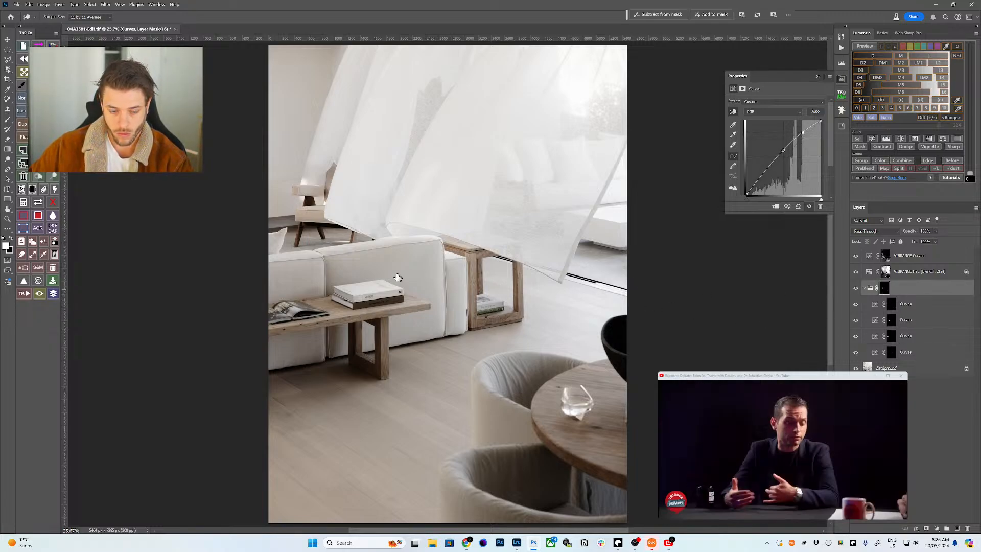
{"action": "key", "text": "b"}
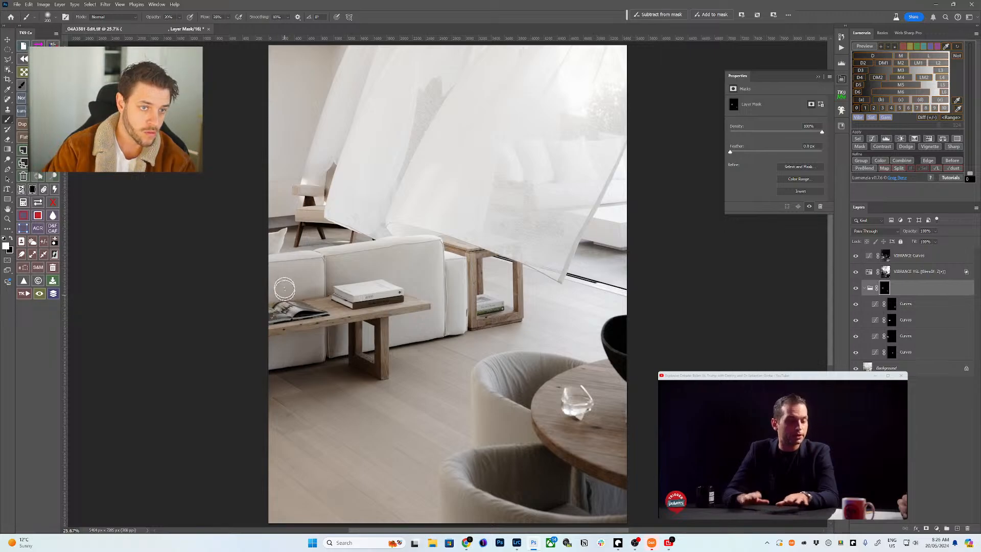
{"action": "key", "text": "bracketright"}
{"action": "key", "text": "bracketright"}
{"action": "key", "text": "bracketright"}
{"action": "key", "text": "bracketright"}
{"action": "key", "text": "bracketright"}
{"action": "key", "text": "bracketright"}
{"action": "key", "text": "bracketright"}
{"action": "key", "text": "bracketright"}
{"action": "key", "text": "bracketright"}
{"action": "key", "text": "bracketright"}
{"action": "key", "text": "bracketright"}
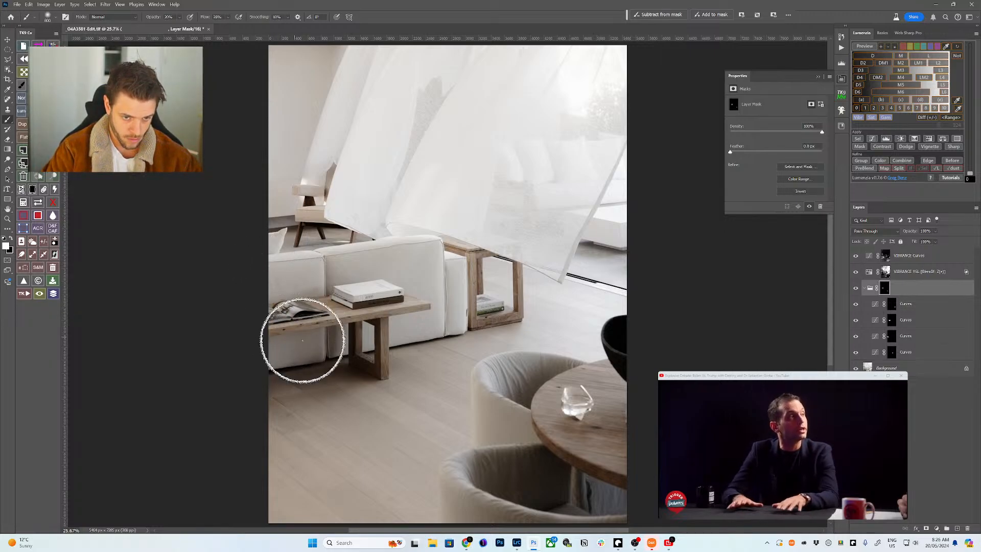
{"action": "key", "text": "bracketleft"}
{"action": "key", "text": "bracketleft"}
{"action": "key", "text": "bracketleft"}
{"action": "key", "text": "bracketleft"}
{"action": "key", "text": "bracketleft"}
{"action": "key", "text": "bracketleft"}
{"action": "key", "text": "bracketleft"}
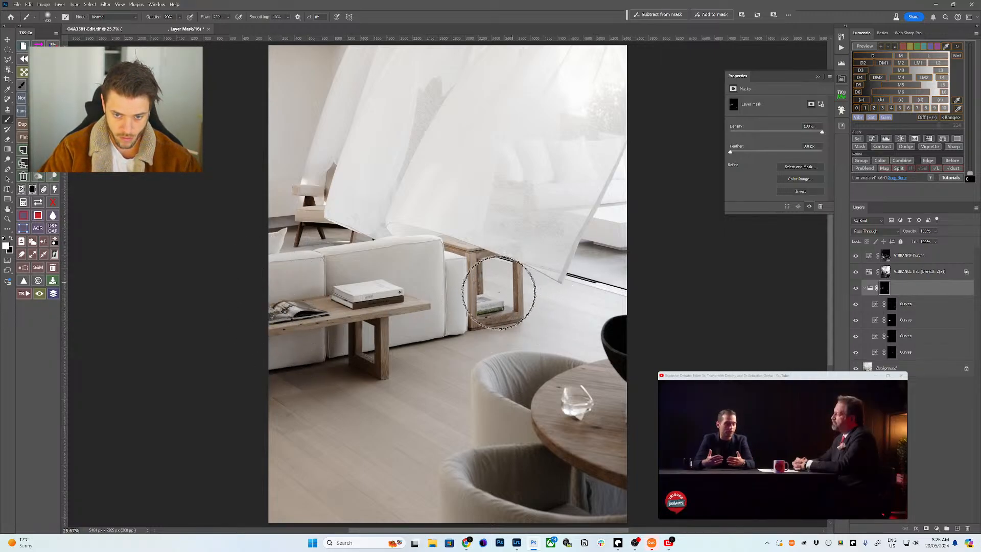
{"action": "key", "text": "bracketright"}
{"action": "key", "text": "bracketright"}
{"action": "key", "text": "bracketright"}
{"action": "key", "text": "bracketright"}
{"action": "key", "text": "bracketright"}
{"action": "key", "text": "bracketright"}
{"action": "key", "text": "bracketright"}
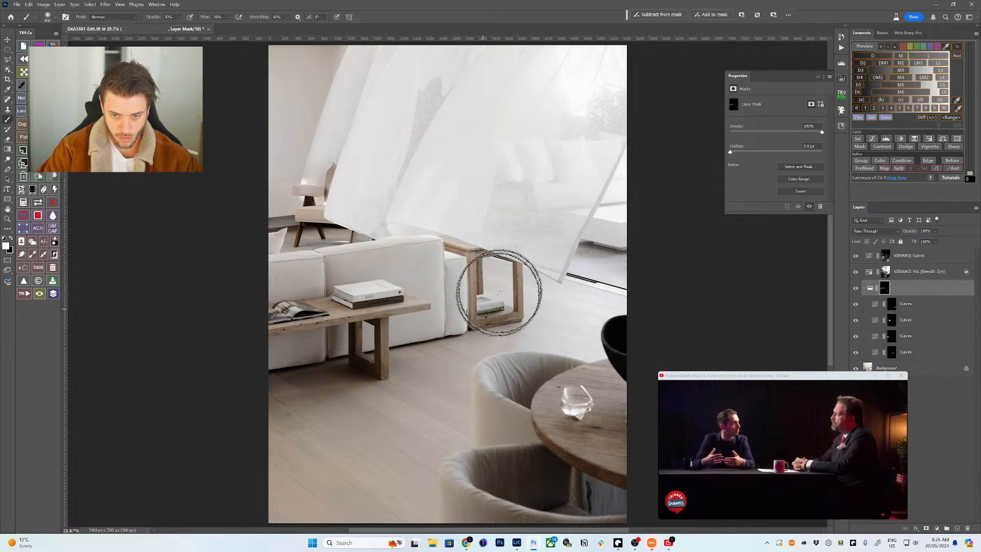
{"action": "key", "text": "bracketleft"}
{"action": "key", "text": "bracketleft"}
{"action": "key", "text": "bracketleft"}
{"action": "key", "text": "bracketleft"}
{"action": "key", "text": "bracketleft"}
{"action": "key", "text": "bracketright"}
{"action": "key", "text": "bracketright"}
{"action": "key", "text": "bracketright"}
{"action": "key", "text": "bracketright"}
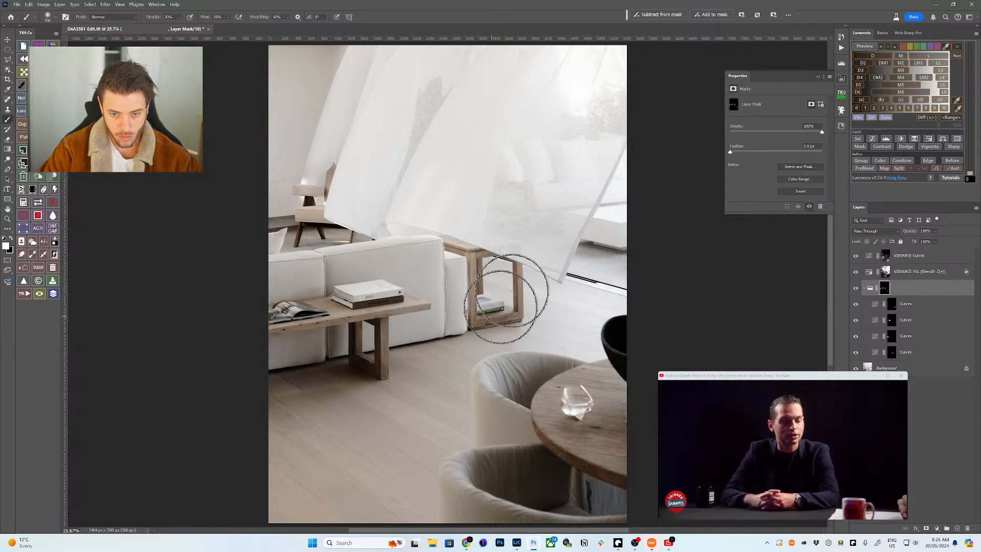
{"action": "left_click", "coordinate": [885, 367]}
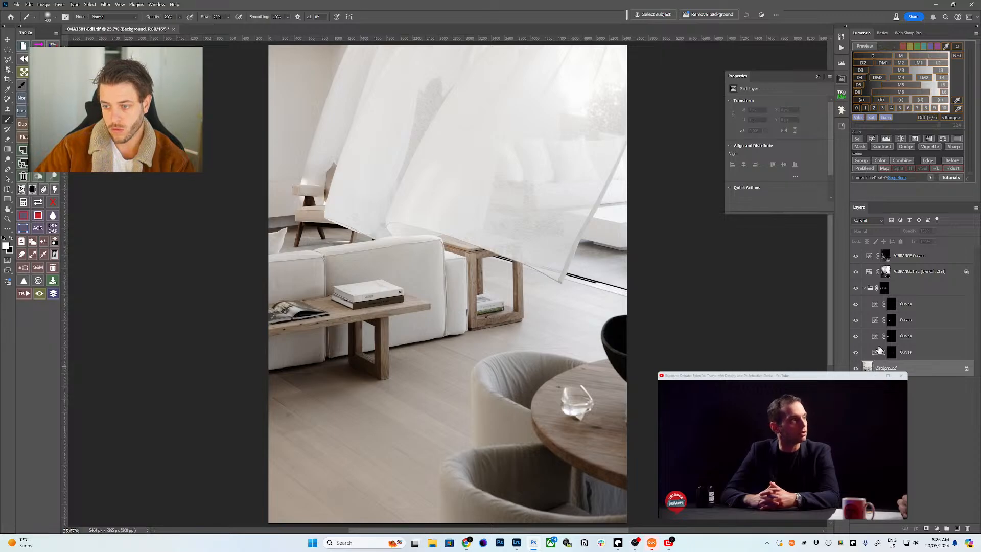
- Select the wooden chair behind the sofa: top, back, base and legs
{"action": "key", "text": "w"}
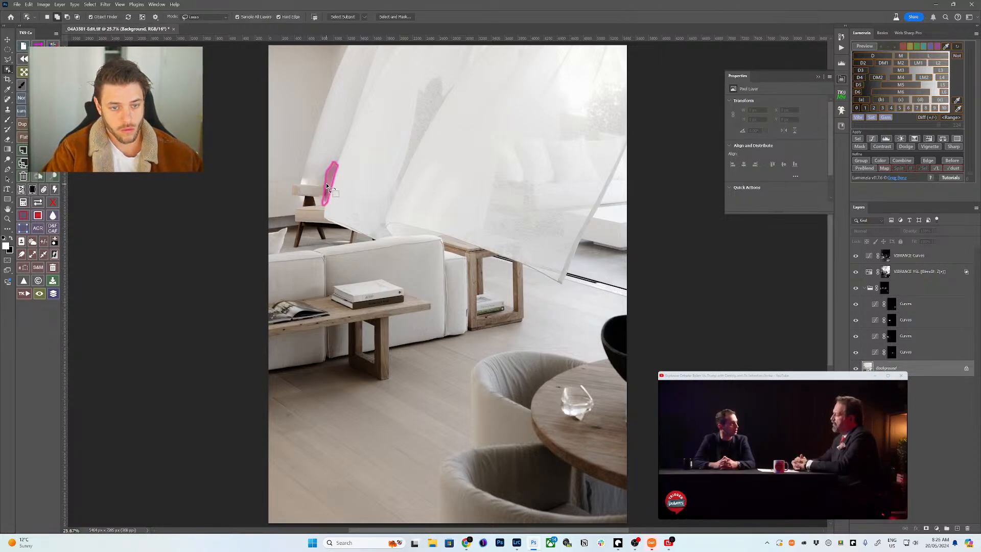
{"action": "left_click", "coordinate": [328, 185]}
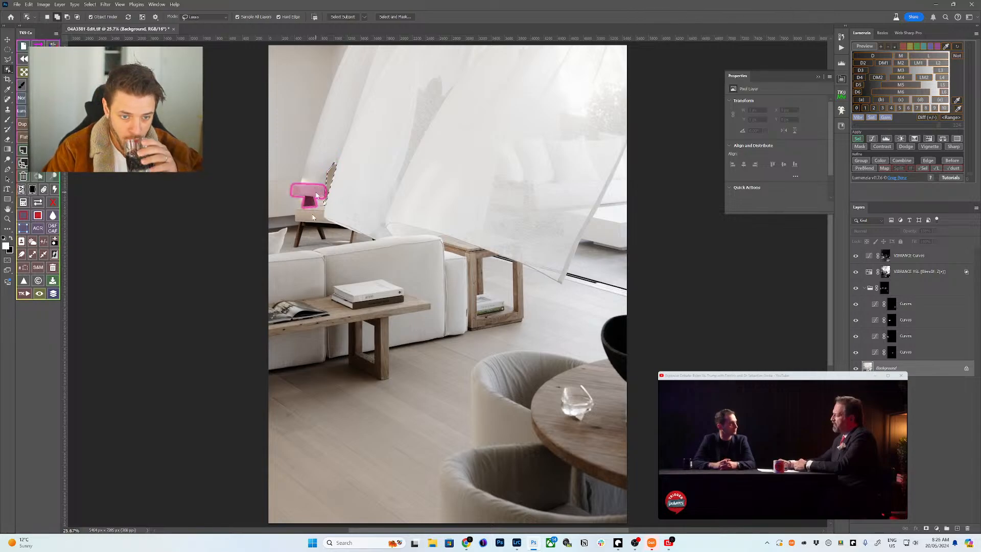
{"action": "left_click", "coordinate": [316, 195]}
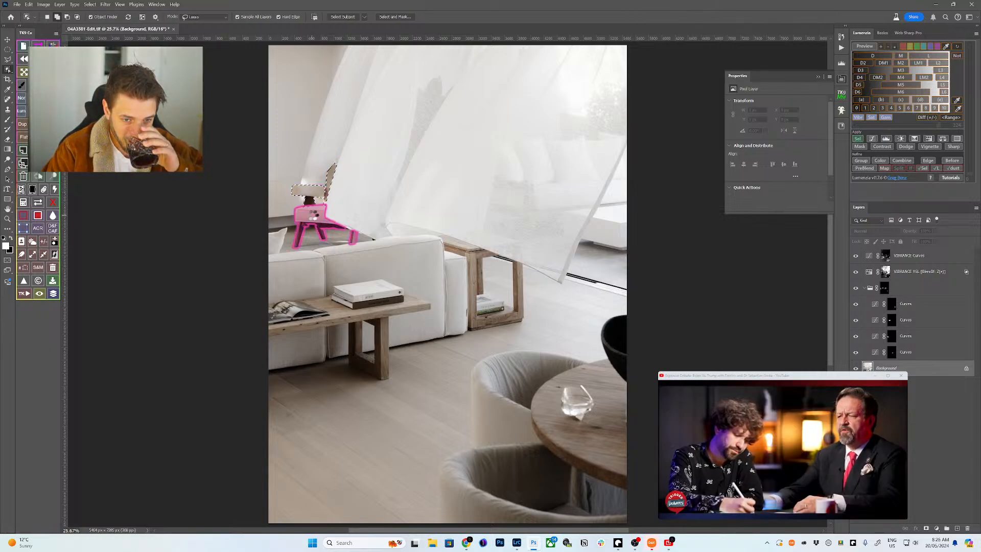
{"action": "left_click", "coordinate": [314, 215]}
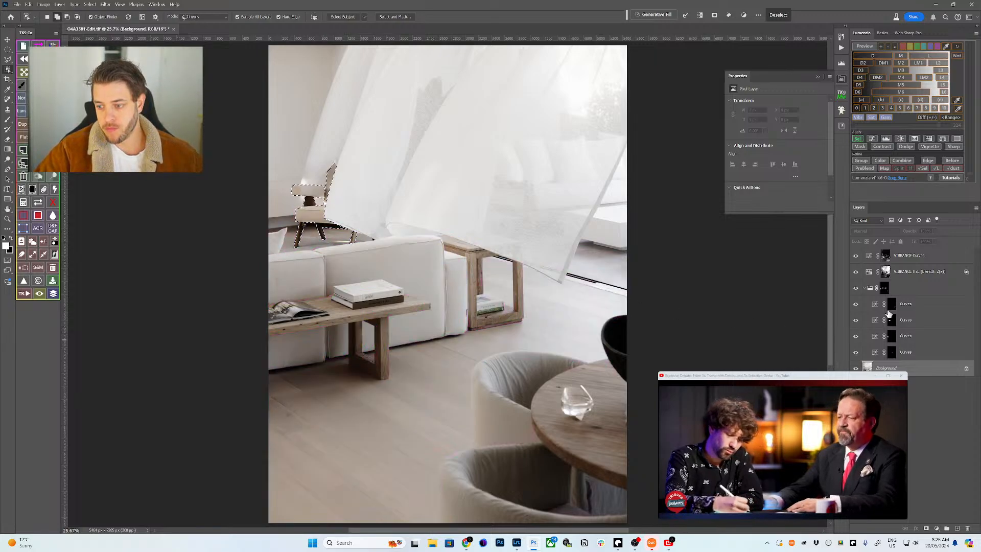
- Add a chair-masked Curves layer, move it up the stack, and lift the chair's shadows on-image
{"action": "left_click", "coordinate": [871, 139]}
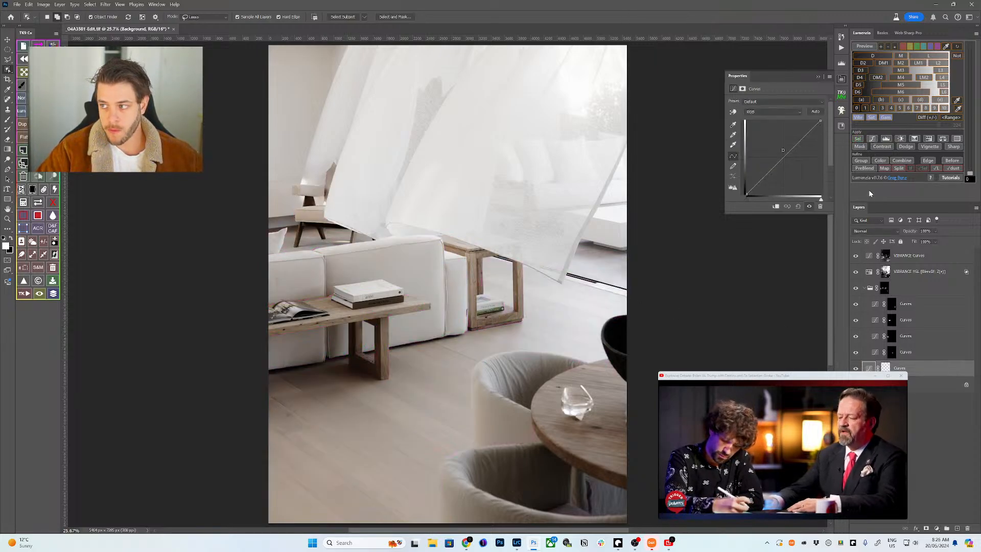
{"action": "left_click_drag", "start_coordinate": [903, 368], "coordinate": [906, 358]}
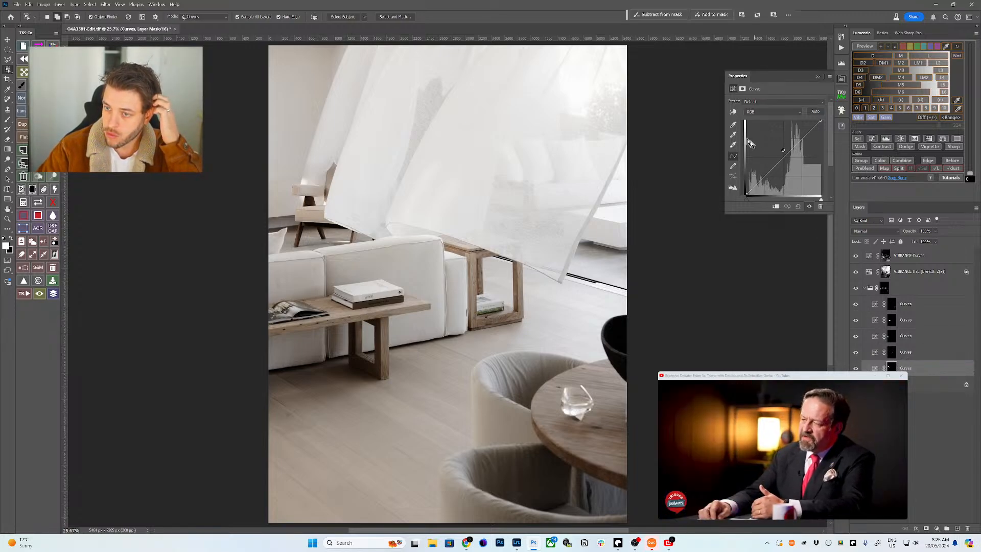
{"action": "left_click", "coordinate": [733, 113]}
{"action": "left_click_drag", "start_coordinate": [310, 186], "coordinate": [311, 187]}
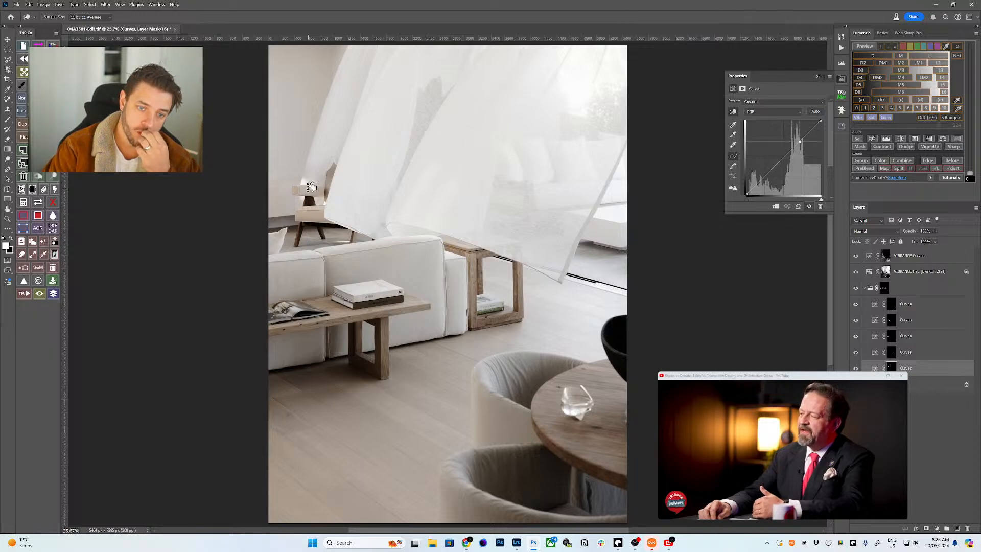
{"action": "left_click", "coordinate": [311, 200]}
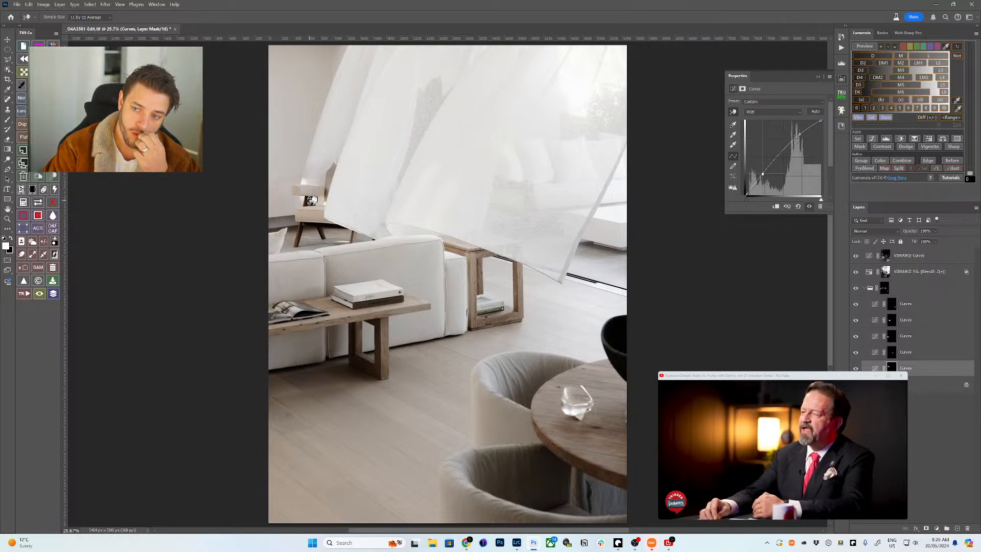
{"action": "left_click_drag", "start_coordinate": [310, 203], "coordinate": [309, 199]}
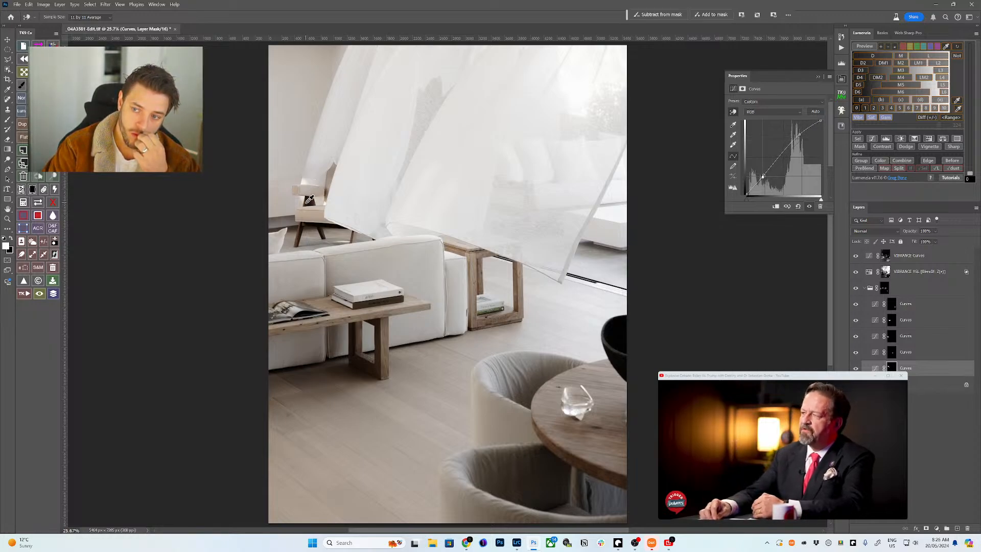
{"action": "left_click", "coordinate": [884, 292]}
- Paint on the group mask with a 40% opacity brush sized about 500
{"action": "key", "text": "b"}
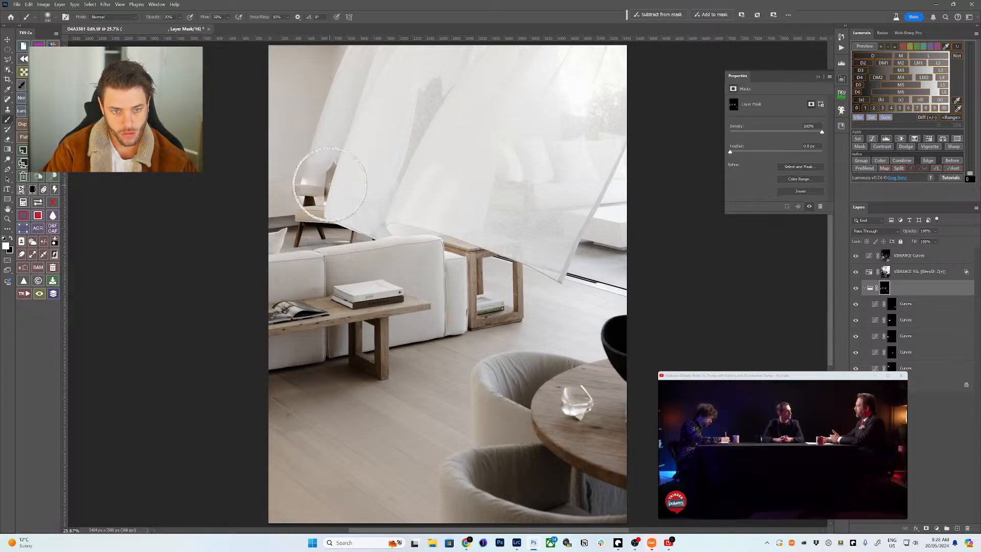
{"action": "key", "text": "4"}
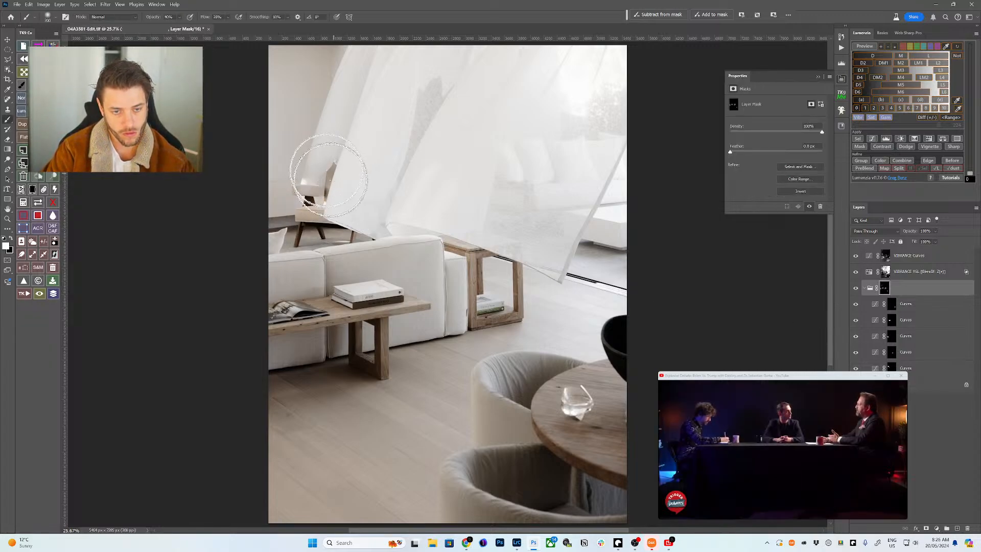
{"action": "key", "text": "bracketleft"}
{"action": "key", "text": "bracketleft"}
{"action": "key", "text": "bracketleft"}
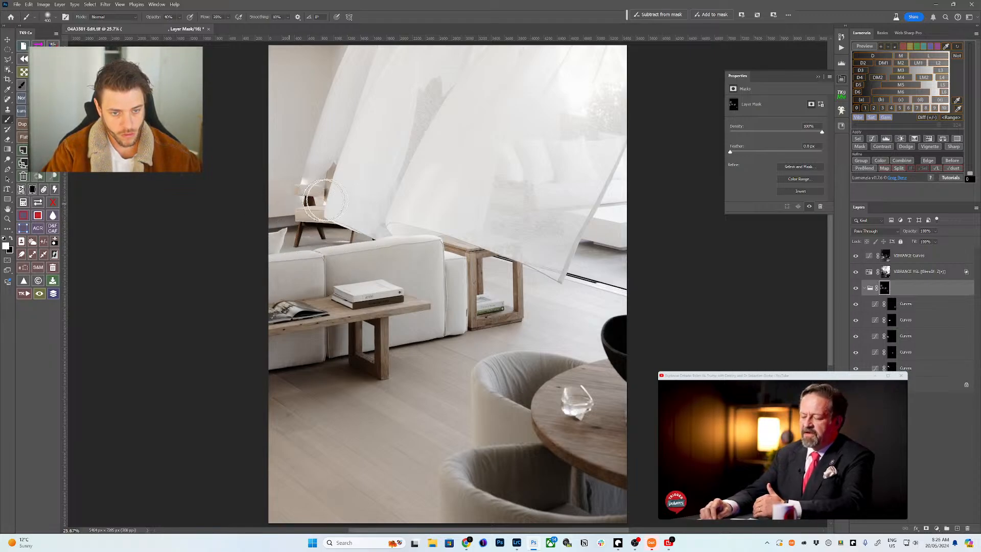
{"action": "key", "text": "bracketright"}
{"action": "key", "text": "bracketright"}
{"action": "key", "text": "bracketright"}
{"action": "key", "text": "bracketright"}
{"action": "key", "text": "bracketleft"}
{"action": "key", "text": "bracketleft"}
{"action": "key", "text": "bracketleft"}
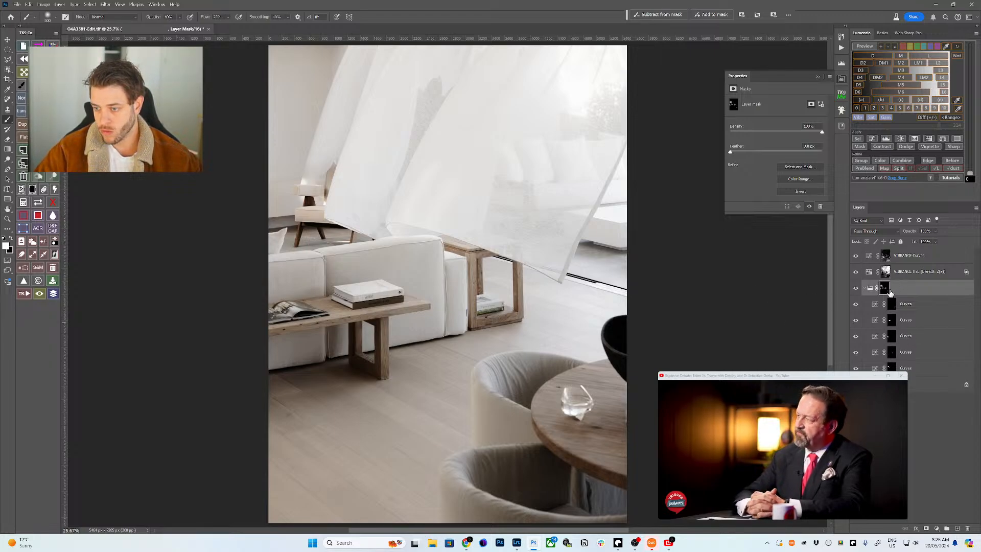
- View the chair Curves mask alone, then set that layer's blend mode to Luminosity
{"action": "left_click", "coordinate": [891, 368], "text": "alt"}
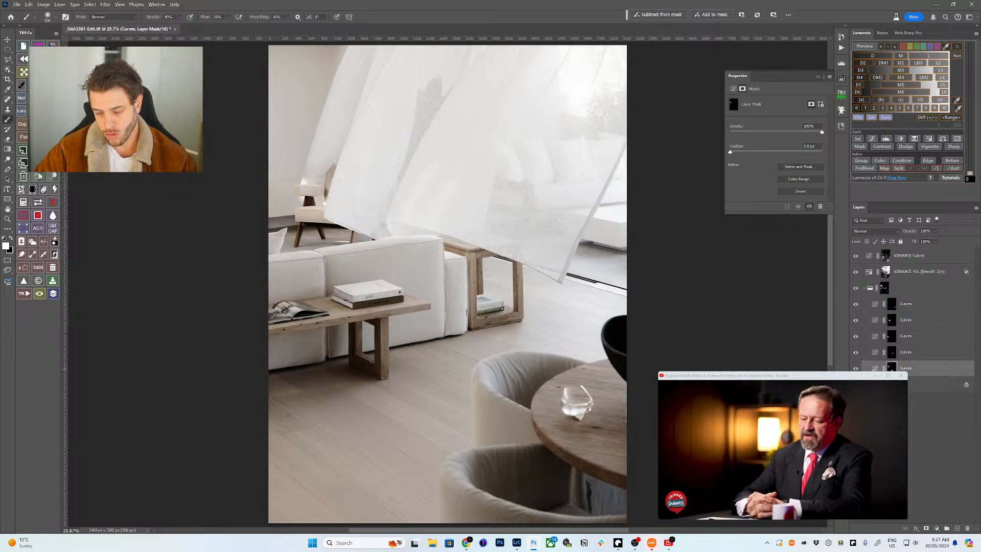
{"action": "left_click", "coordinate": [874, 368]}
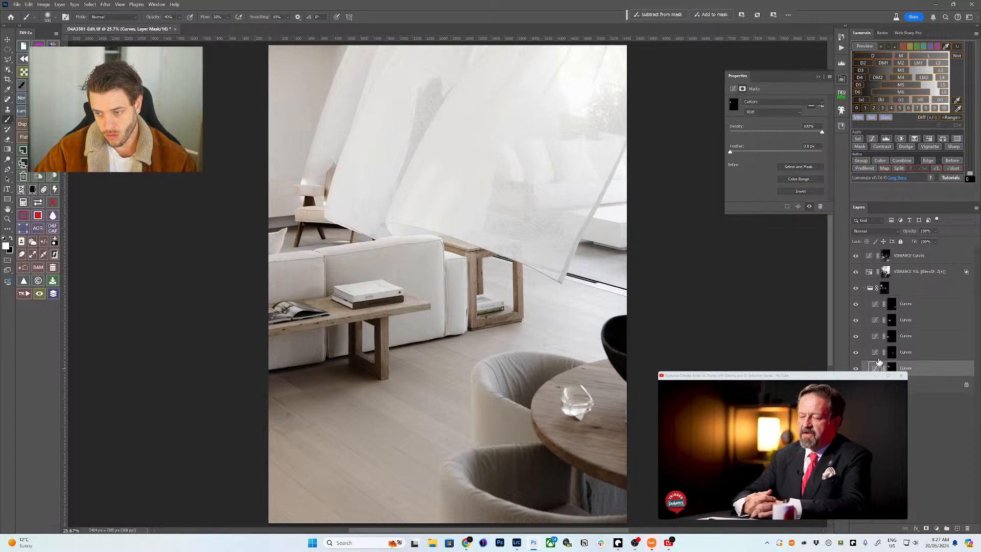
{"action": "left_click", "coordinate": [871, 230]}
{"action": "left_click", "coordinate": [868, 444]}
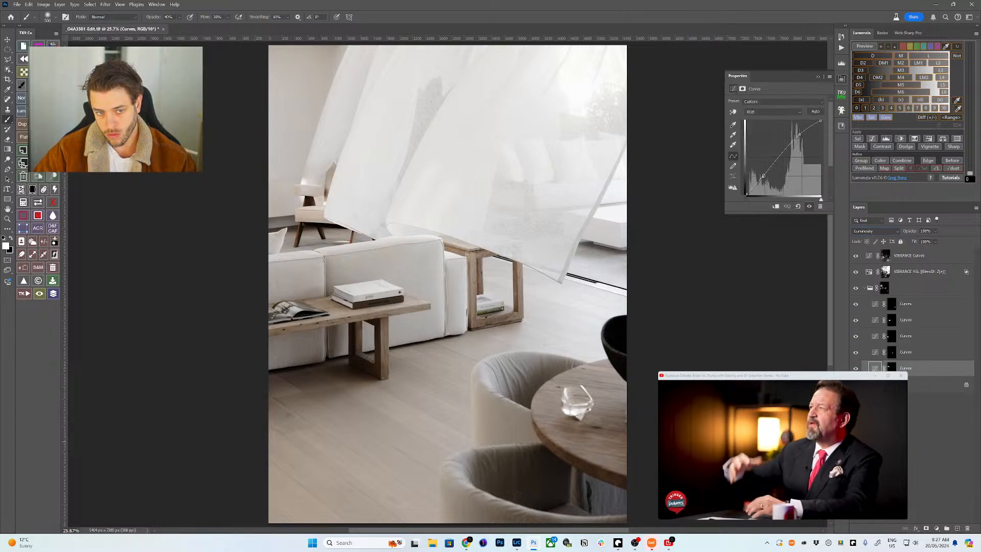
- Collapse the Curves group, show the Histogram panel, and add a Levels layer at the top of the stack
{"action": "left_click", "coordinate": [865, 289]}
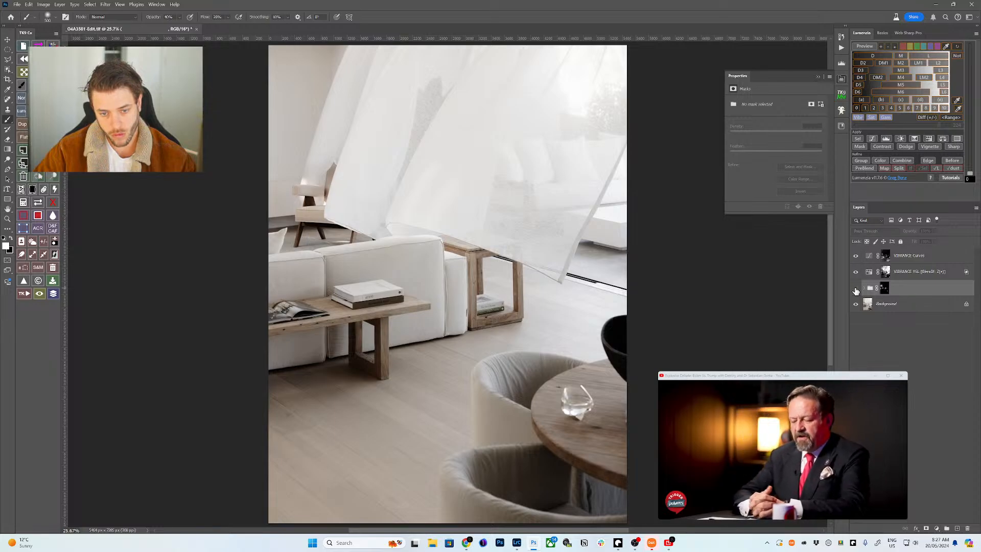
{"action": "left_click", "coordinate": [857, 289]}
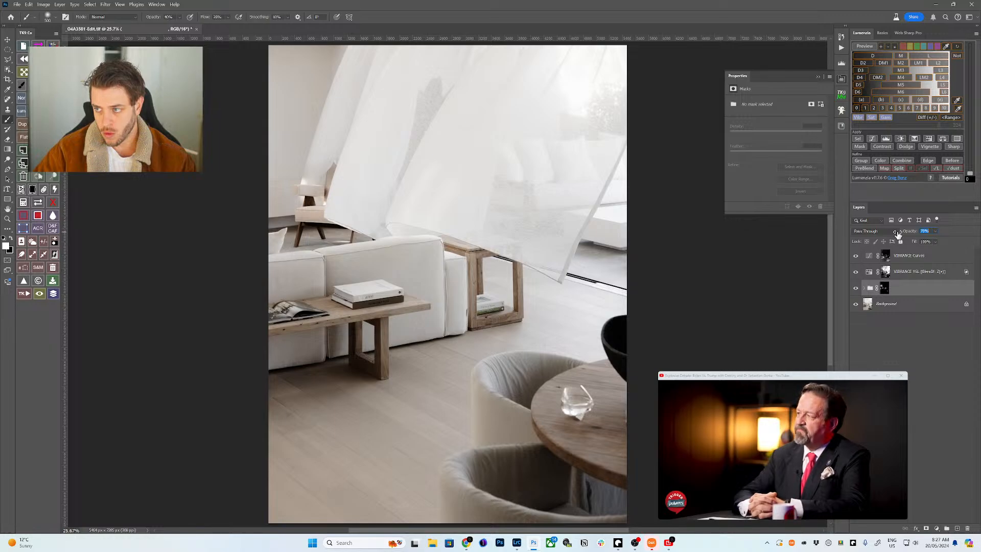
{"action": "left_click", "coordinate": [888, 351]}
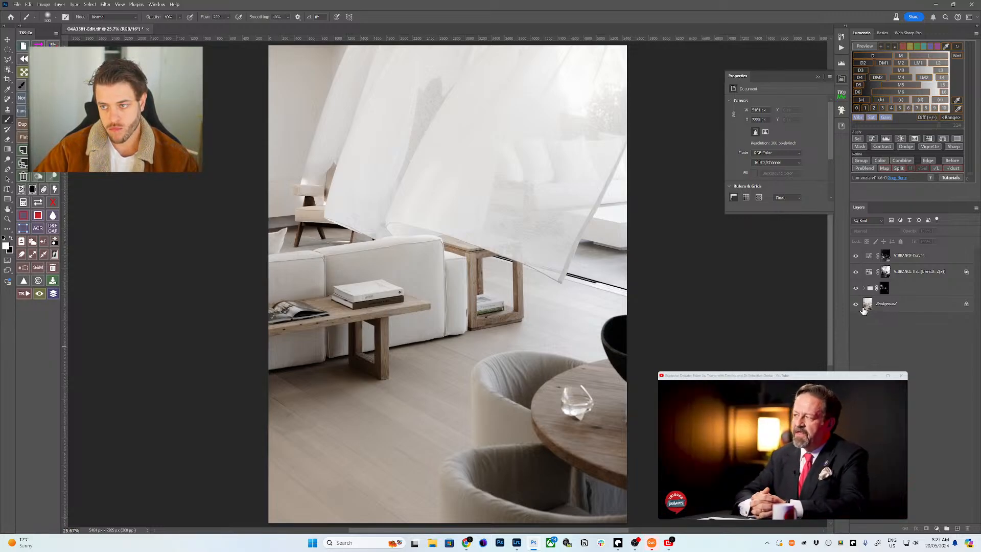
{"action": "left_click", "coordinate": [841, 63]}
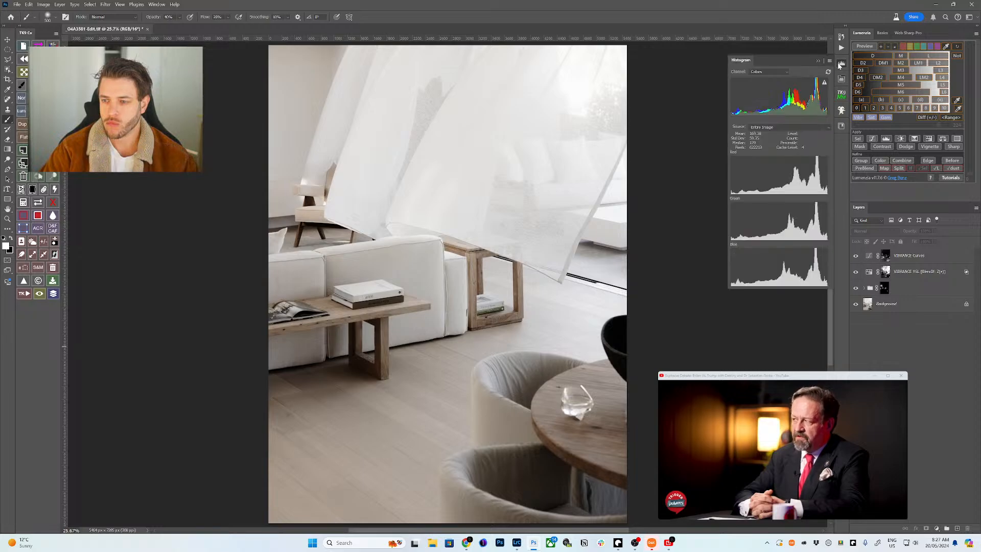
{"action": "left_click", "coordinate": [880, 120]}
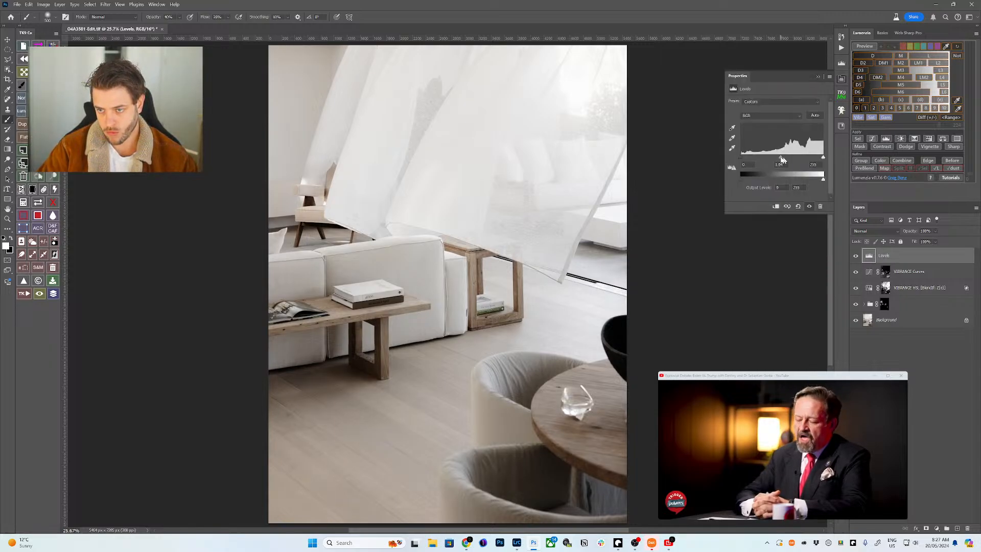
- Expand the side panels and toggle the Levels layer repeatedly to compare its effect
{"action": "left_click", "coordinate": [845, 30]}
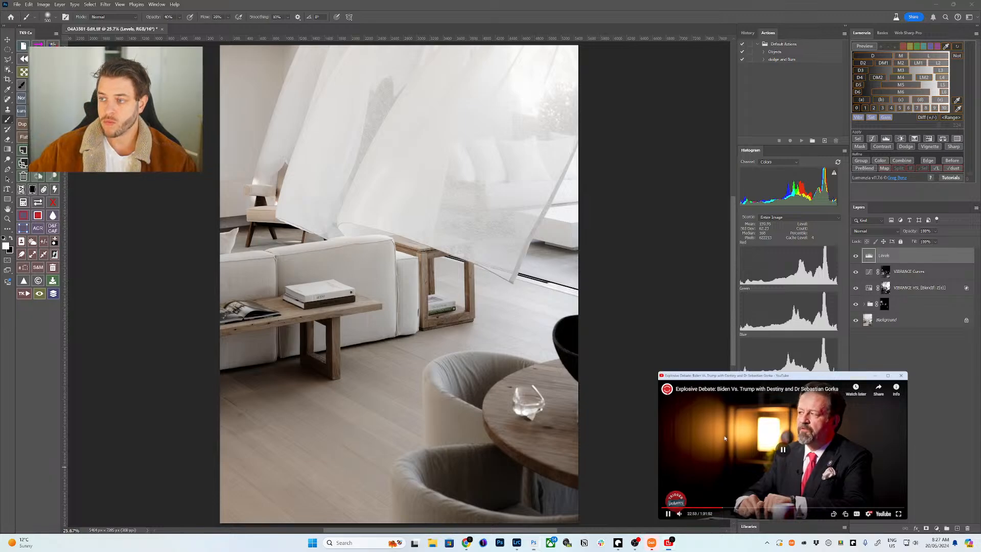
{"action": "left_click", "coordinate": [724, 438]}
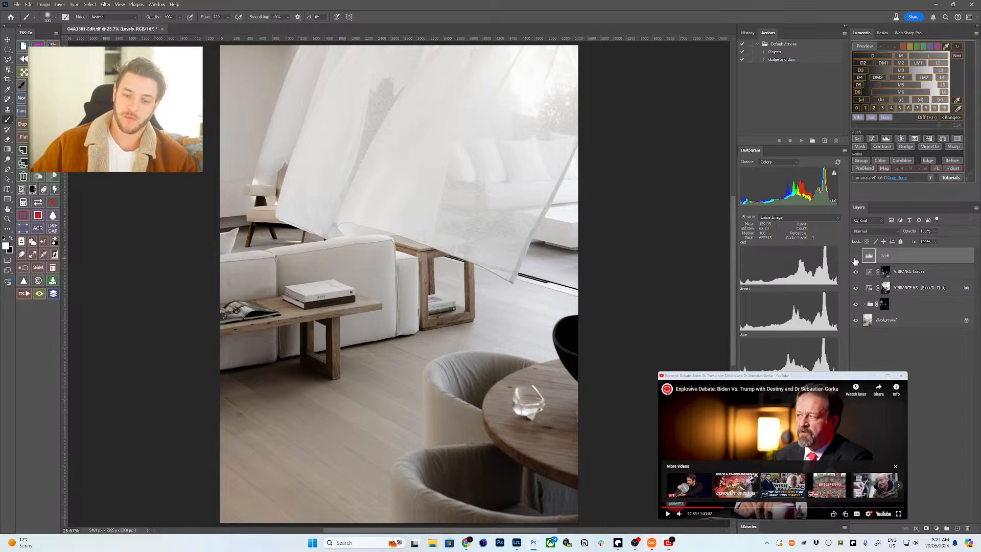
{"action": "left_click", "coordinate": [855, 258]}
{"action": "left_click", "coordinate": [855, 258]}
{"action": "left_click", "coordinate": [855, 258]}
{"action": "left_click", "coordinate": [855, 258]}
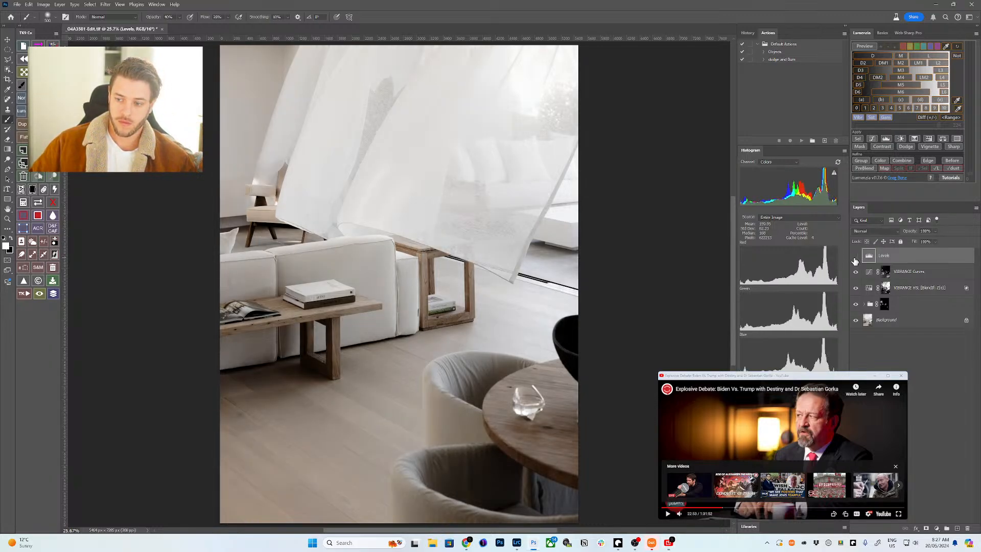
{"action": "left_click", "coordinate": [855, 257]}
{"action": "left_click", "coordinate": [855, 257]}
{"action": "left_click", "coordinate": [855, 258]}
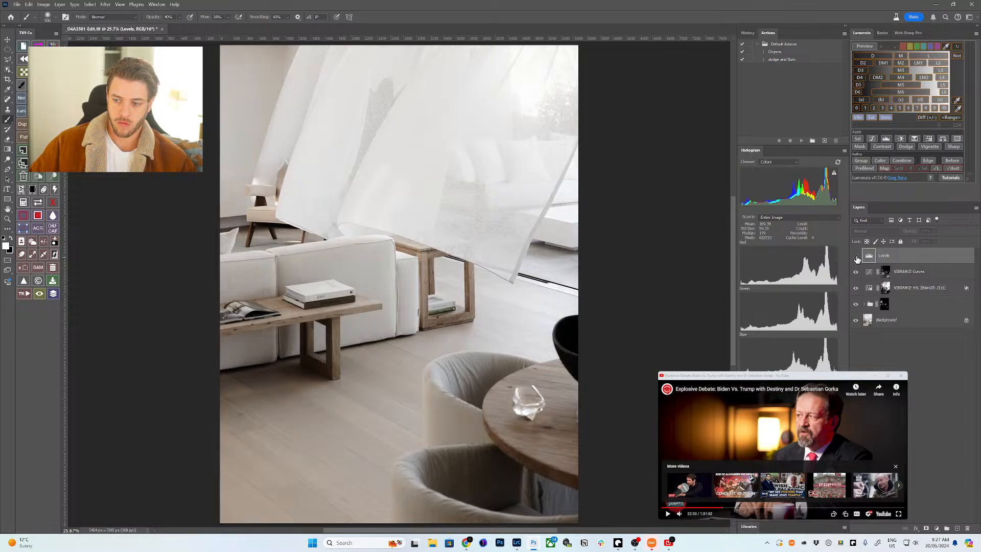
{"action": "left_click", "coordinate": [855, 258]}
{"action": "left_click", "coordinate": [855, 258]}
{"action": "left_click", "coordinate": [856, 257]}
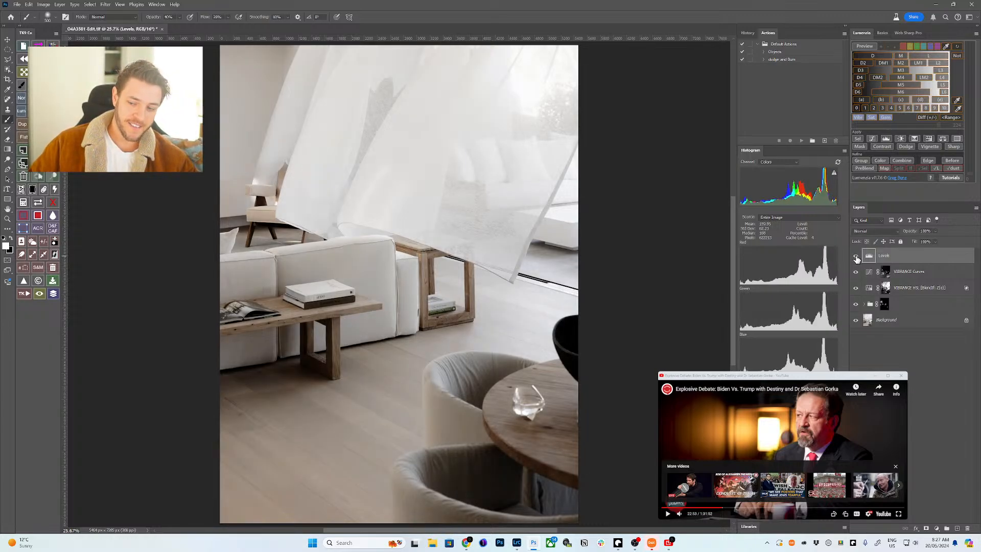
{"action": "left_click", "coordinate": [855, 258]}
{"action": "left_click", "coordinate": [856, 258]}
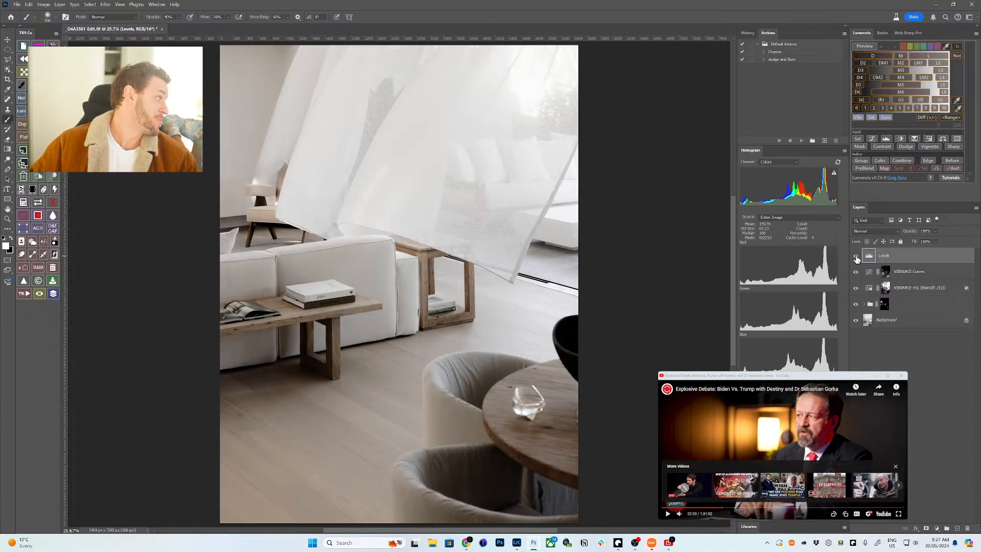
{"action": "left_click", "coordinate": [856, 258]}
{"action": "left_click", "coordinate": [855, 258]}
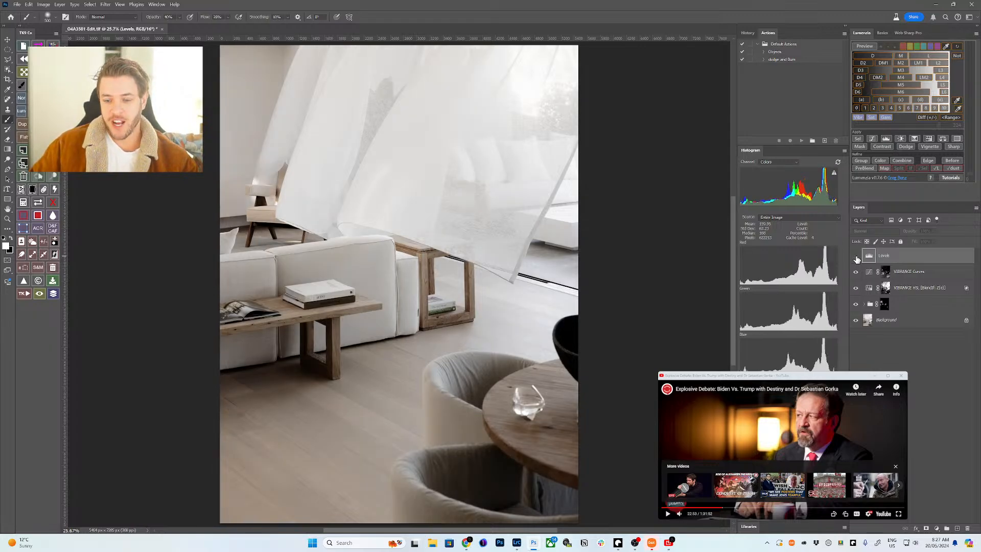
{"action": "left_click", "coordinate": [855, 258]}
{"action": "left_click", "coordinate": [856, 257]}
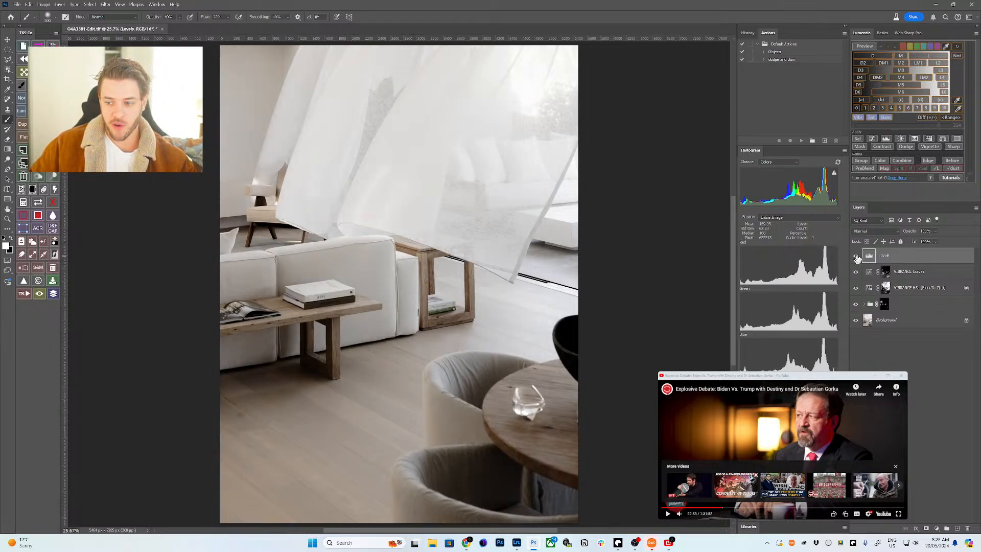
- Apply Lumenzia's D1 Blend If to the Levels layer with Live-M preview, check it, and collapse the side panels
{"action": "left_click", "coordinate": [869, 46]}
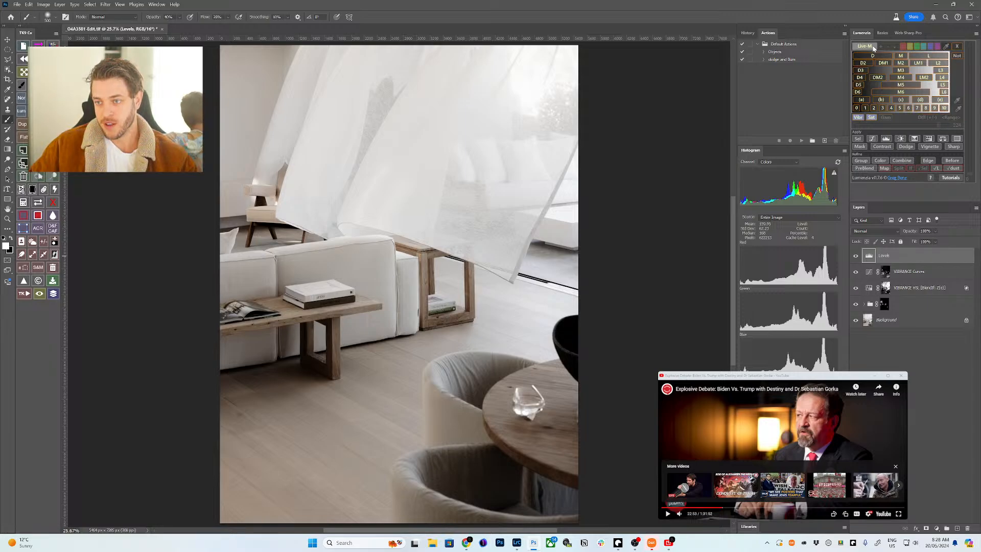
{"action": "left_click", "coordinate": [879, 58]}
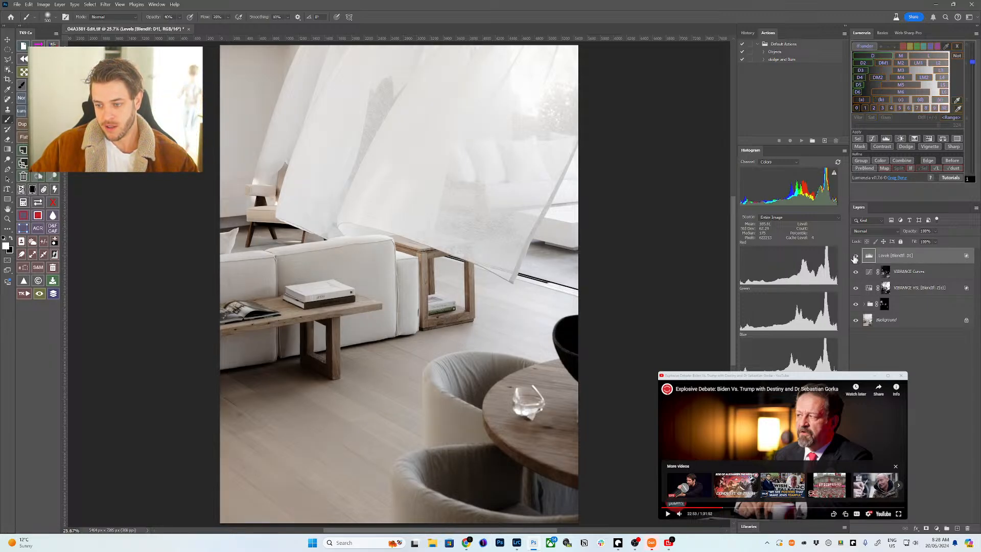
{"action": "left_click", "coordinate": [855, 257]}
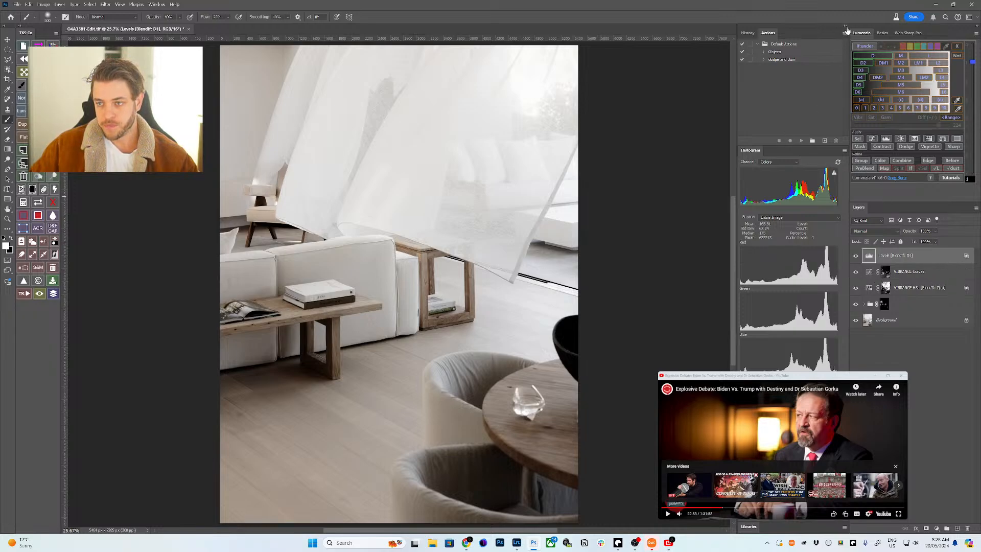
{"action": "left_click", "coordinate": [846, 31]}
- Run Retouch Ninja's Surface frequency separation with Surface Blur radius 5 and threshold 2
{"action": "left_click", "coordinate": [842, 110]}
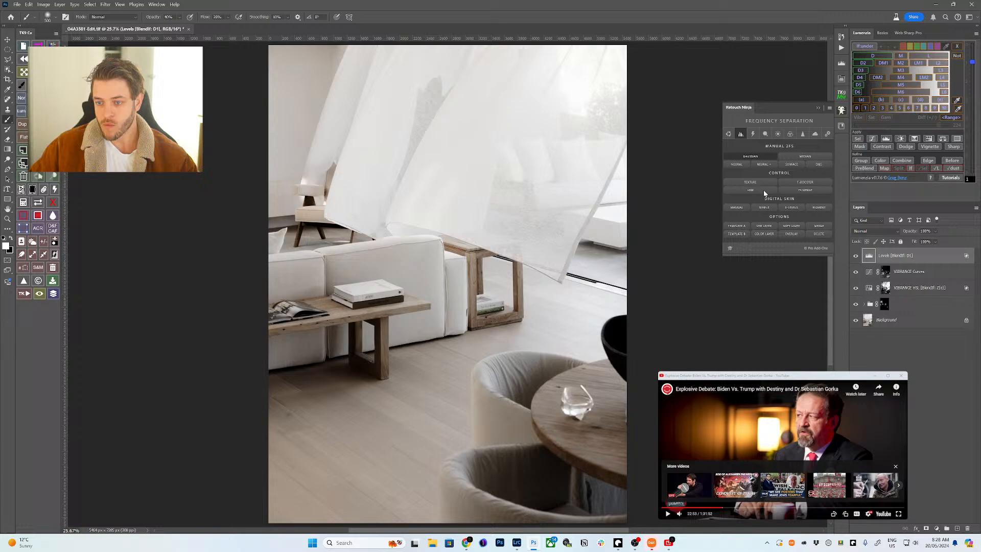
{"action": "left_click", "coordinate": [791, 164]}
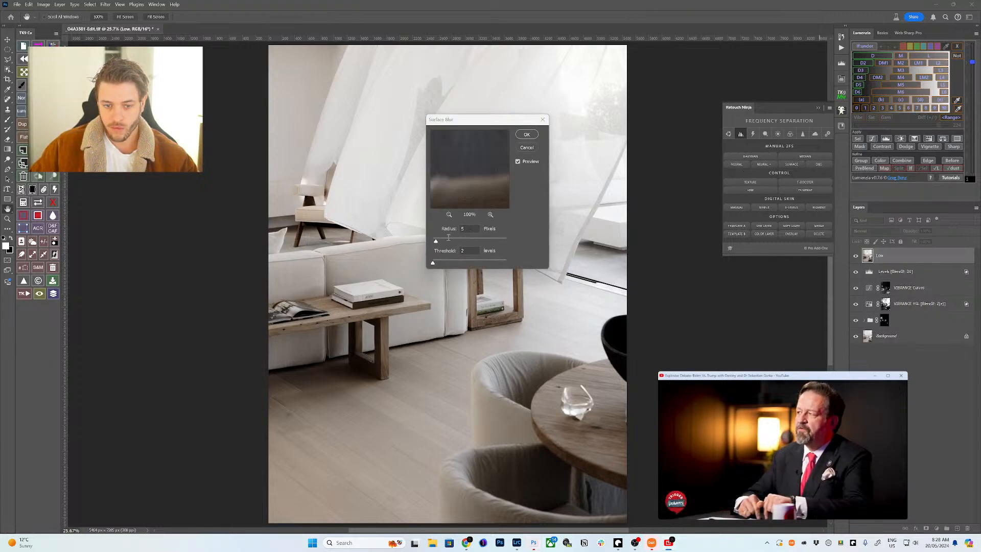
{"action": "left_click", "coordinate": [526, 134]}
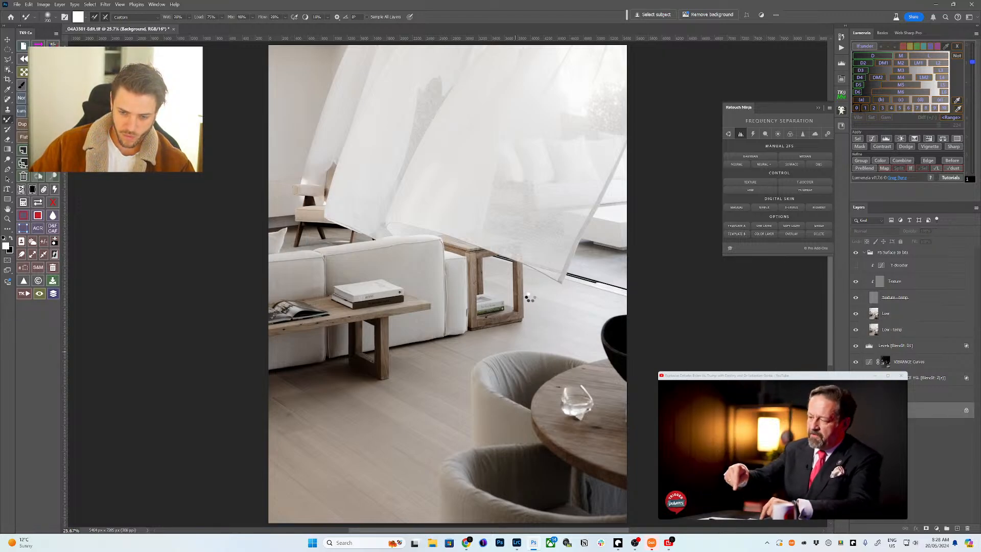
- Quick-select the wooden floor, then subtract the armchairs, table and side table with Object Selection
{"action": "key", "text": "w"}
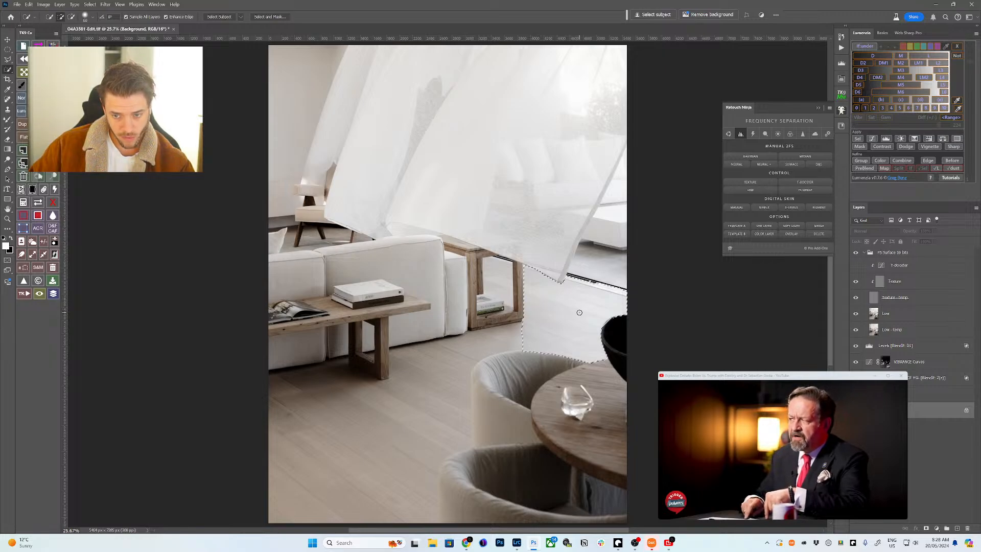
{"action": "mouse_move", "coordinate": [570, 320]}
{"action": "left_mouse_down"}
{"action": "mouse_move", "coordinate": [490, 358]}
{"action": "mouse_move", "coordinate": [424, 410]}
{"action": "mouse_move", "coordinate": [317, 360]}
{"action": "mouse_move", "coordinate": [409, 440]}
{"action": "mouse_move", "coordinate": [493, 339]}
{"action": "left_mouse_up"}
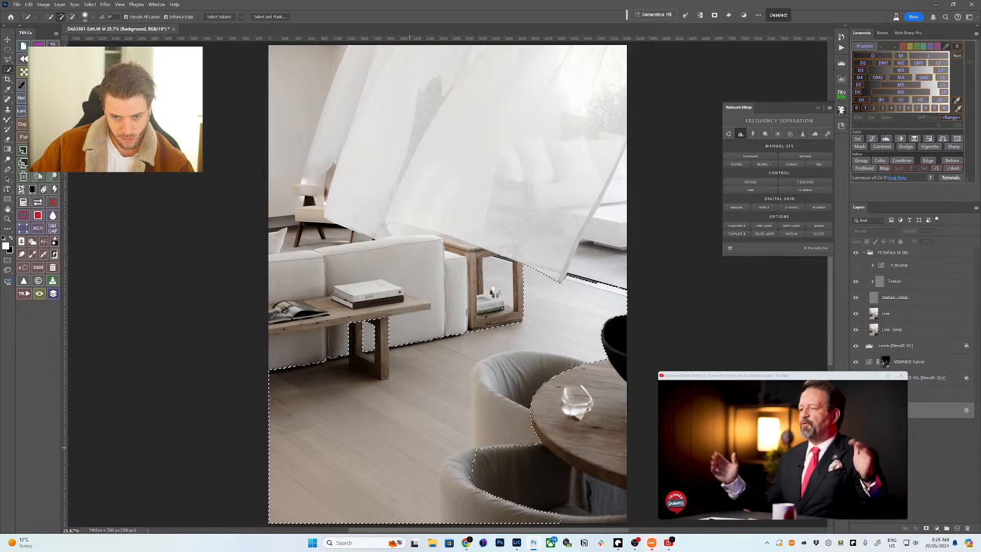
{"action": "key", "text": "shift+w"}
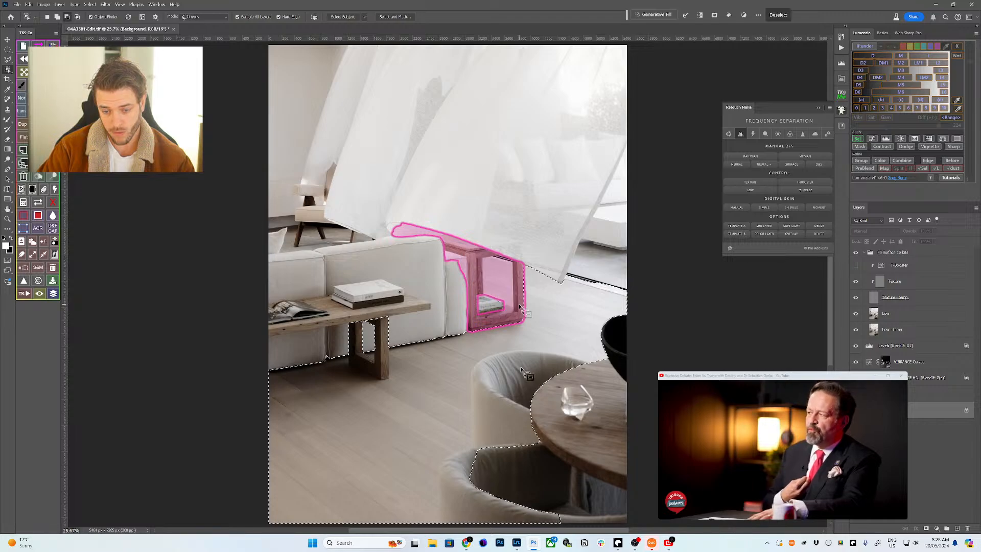
{"action": "mouse_move", "coordinate": [583, 359]}
{"action": "left_mouse_down"}
{"action": "mouse_move", "coordinate": [475, 435]}
{"action": "mouse_move", "coordinate": [548, 446]}
{"action": "mouse_move", "coordinate": [615, 371]}
{"action": "left_mouse_up"}
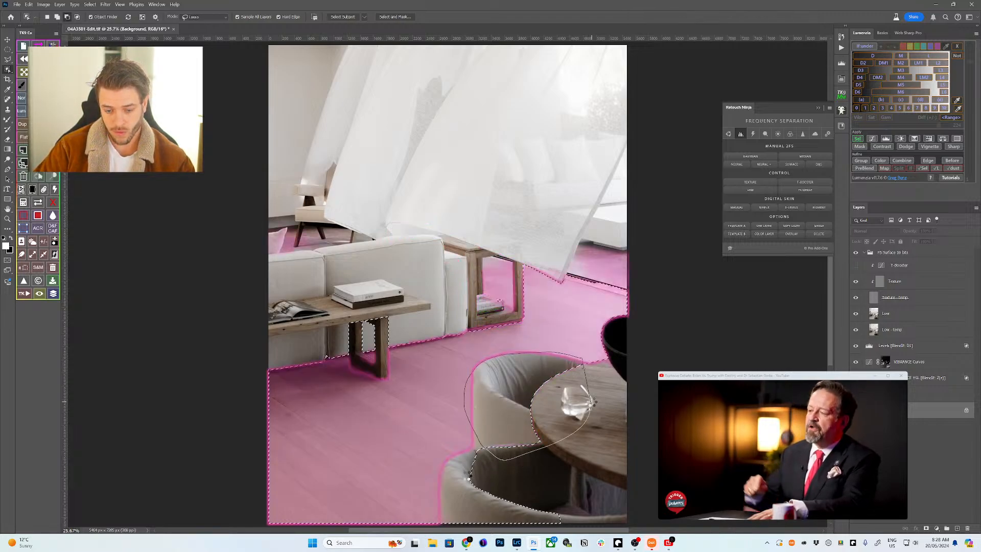
{"action": "left_click_drag", "start_coordinate": [593, 403], "coordinate": [592, 405]}
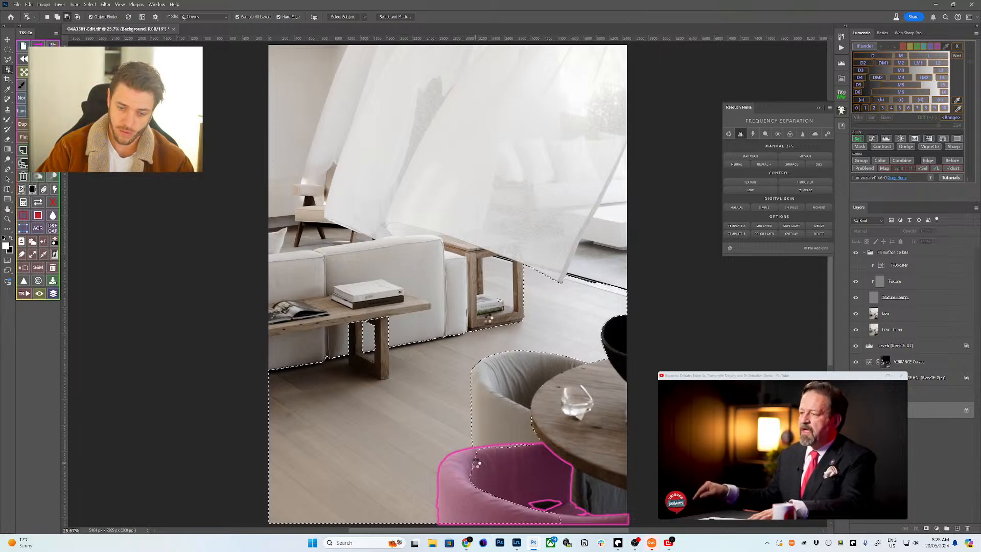
{"action": "left_click", "coordinate": [479, 463]}
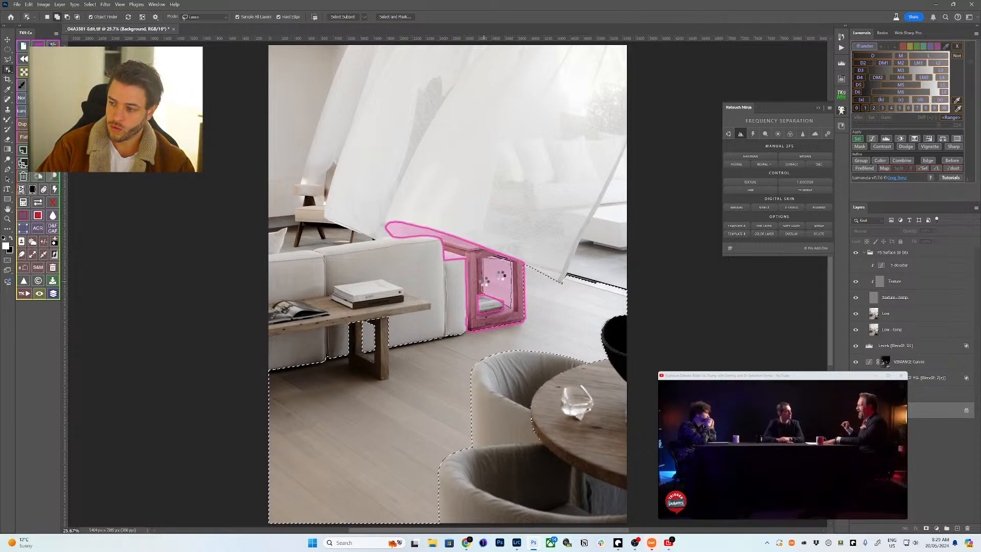
{"action": "left_click", "coordinate": [514, 301]}
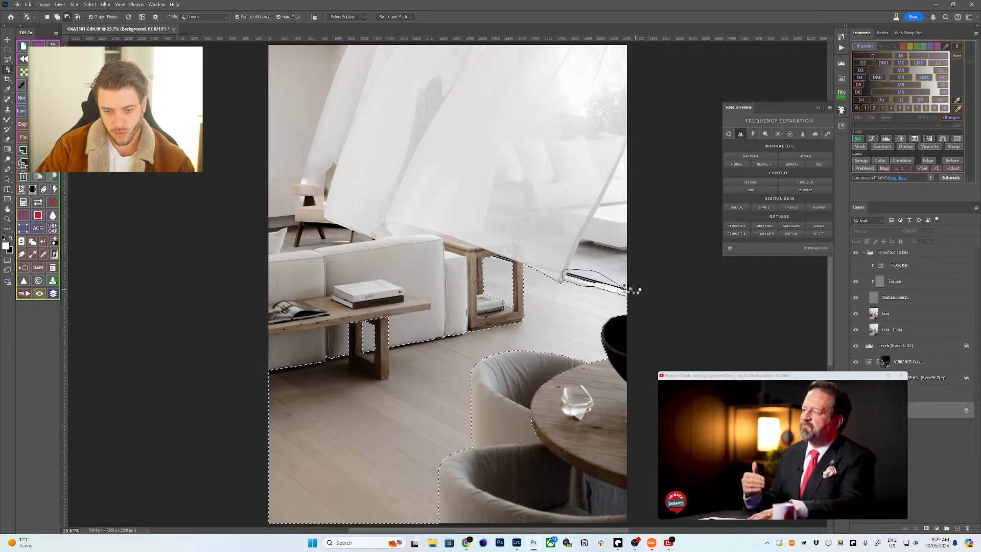
{"action": "left_click_drag", "start_coordinate": [633, 290], "coordinate": [630, 292]}
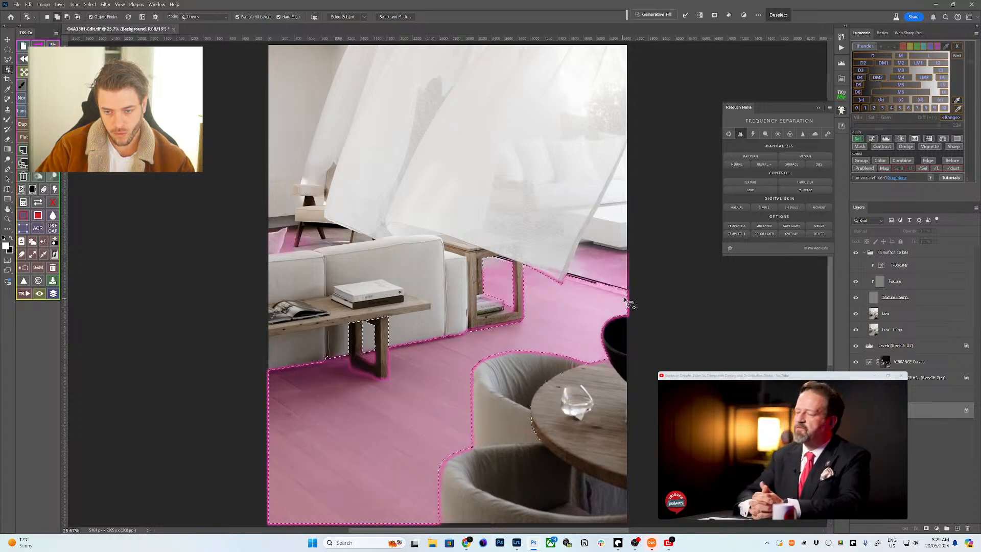
- Refine the floor selection along the sheer curtain edge with the Polygonal Lasso, targeting the Low layer
{"action": "key", "text": "z"}
{"action": "left_click_drag", "start_coordinate": [646, 296], "coordinate": [670, 296]}
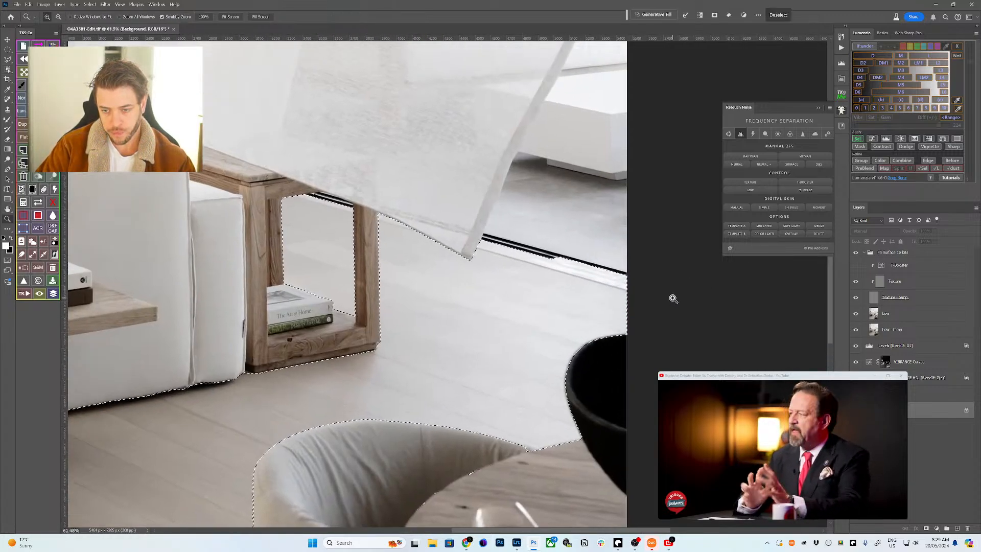
{"action": "key", "text": "l"}
{"action": "left_click", "coordinate": [657, 272]}
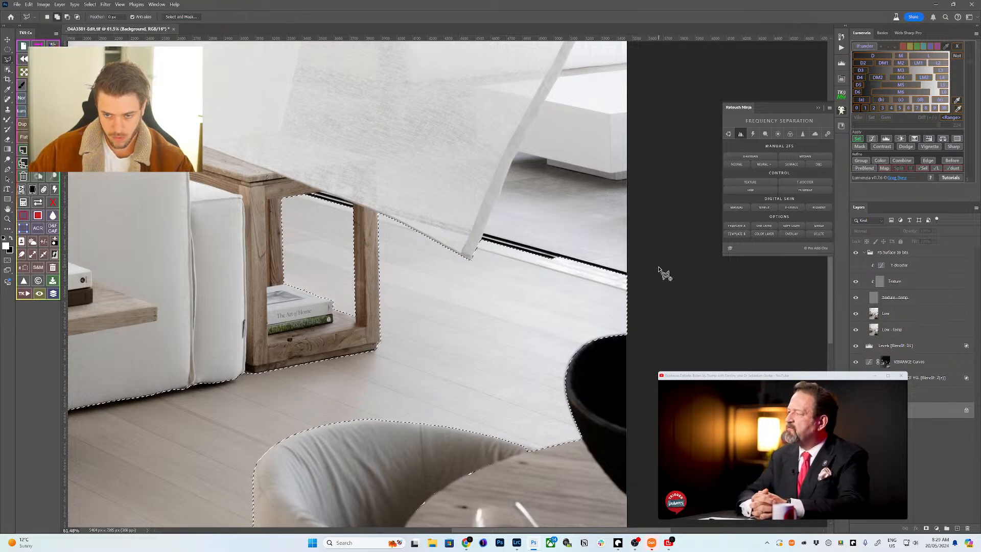
{"action": "left_click", "coordinate": [650, 286]}
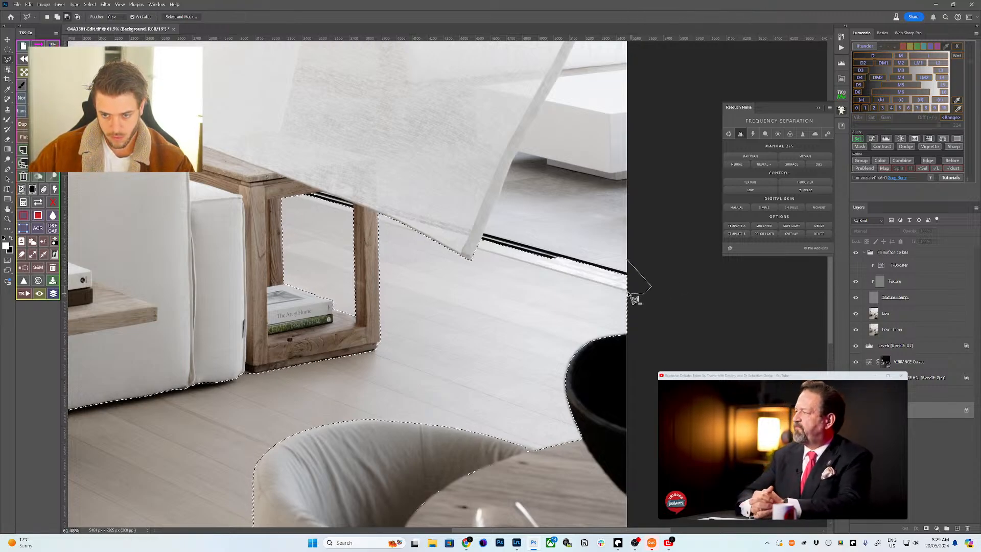
{"action": "left_click", "coordinate": [639, 295]}
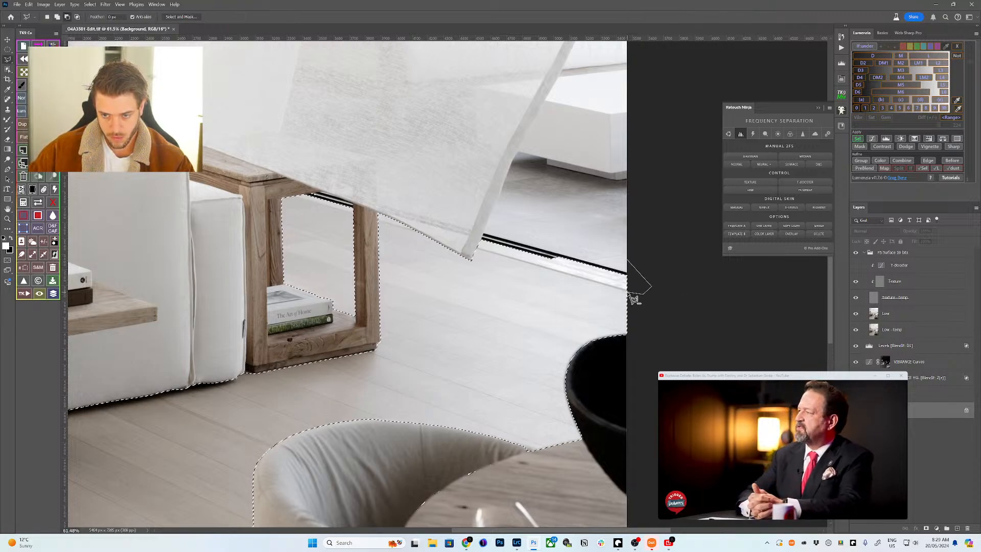
{"action": "left_click", "coordinate": [458, 248]}
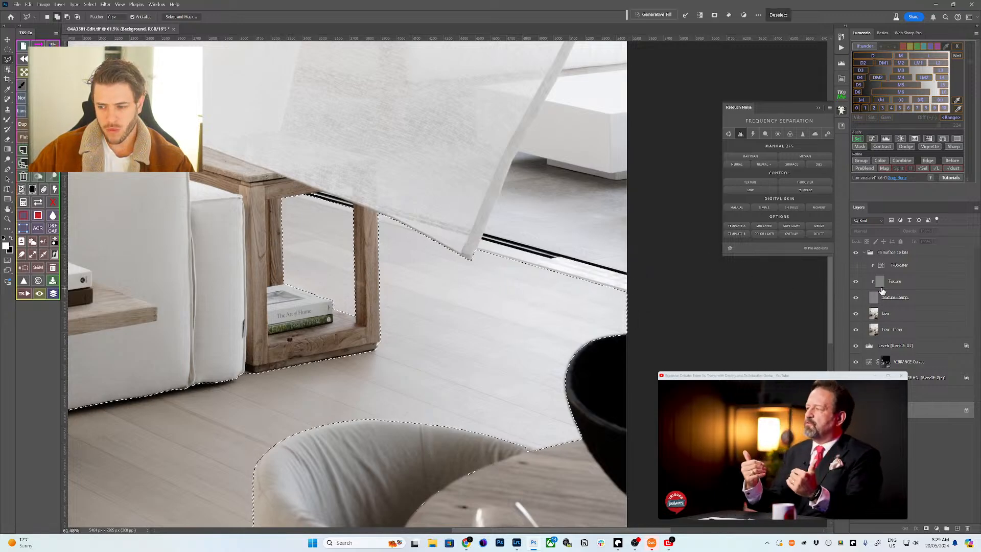
{"action": "key", "text": "z"}
{"action": "scroll", "coordinate": [375, 377], "scroll_direction": "down", "scroll_amount": 2}
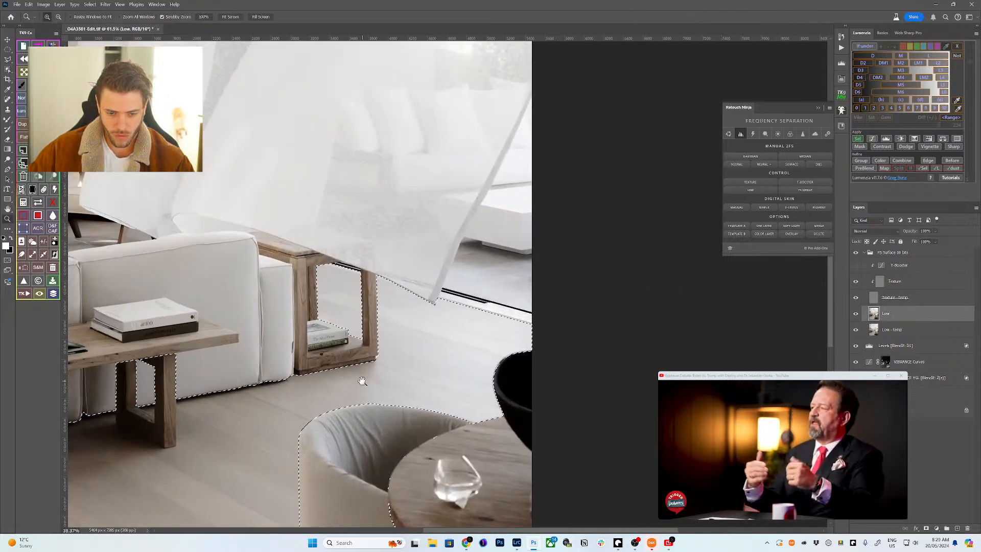
{"action": "scroll", "coordinate": [409, 328], "scroll_direction": "down", "scroll_amount": 2}
- Sample a floor grey and paint it over the floor selection on a new Layer 1
{"action": "key", "text": "i"}
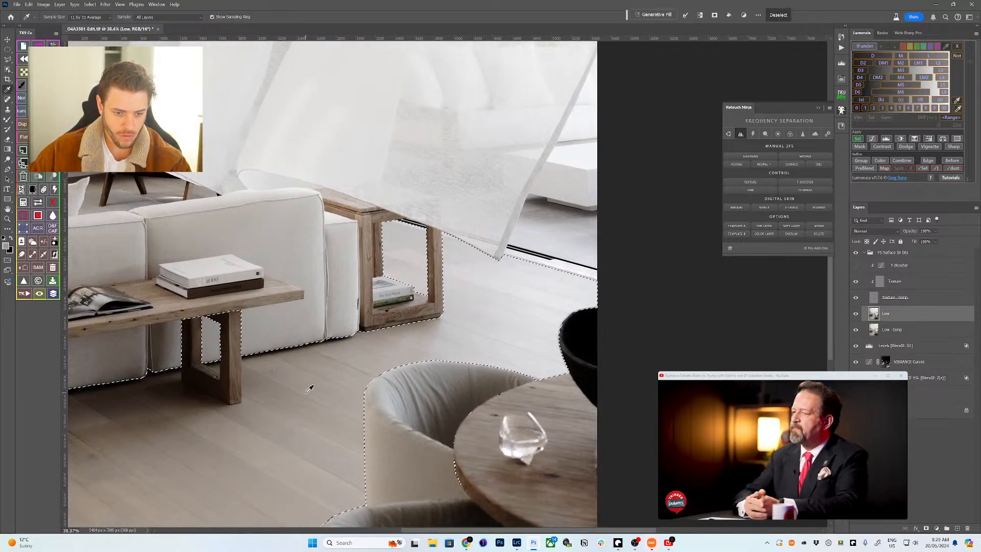
{"action": "left_click", "coordinate": [308, 392]}
{"action": "left_click", "coordinate": [551, 285]}
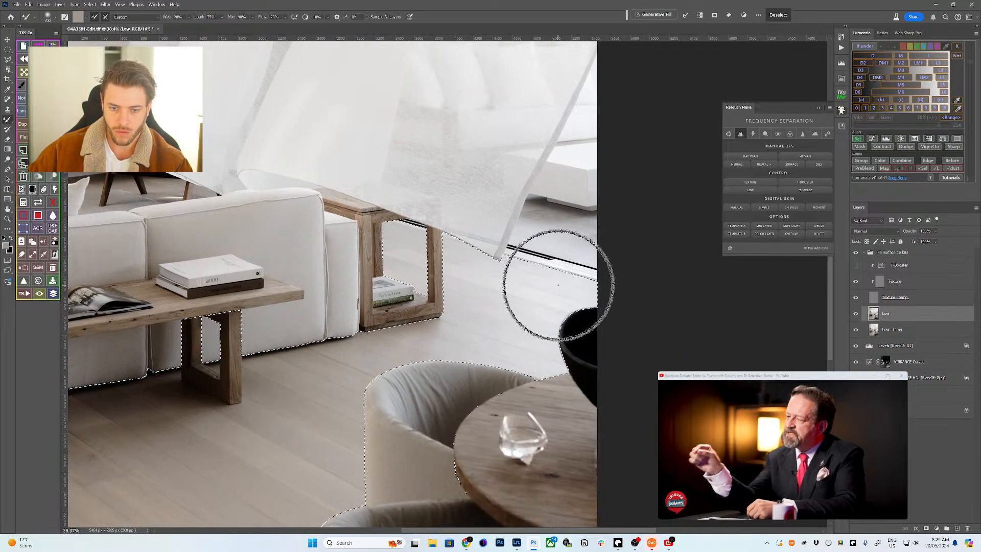
{"action": "key", "text": "b"}
{"action": "key", "text": "Return"}
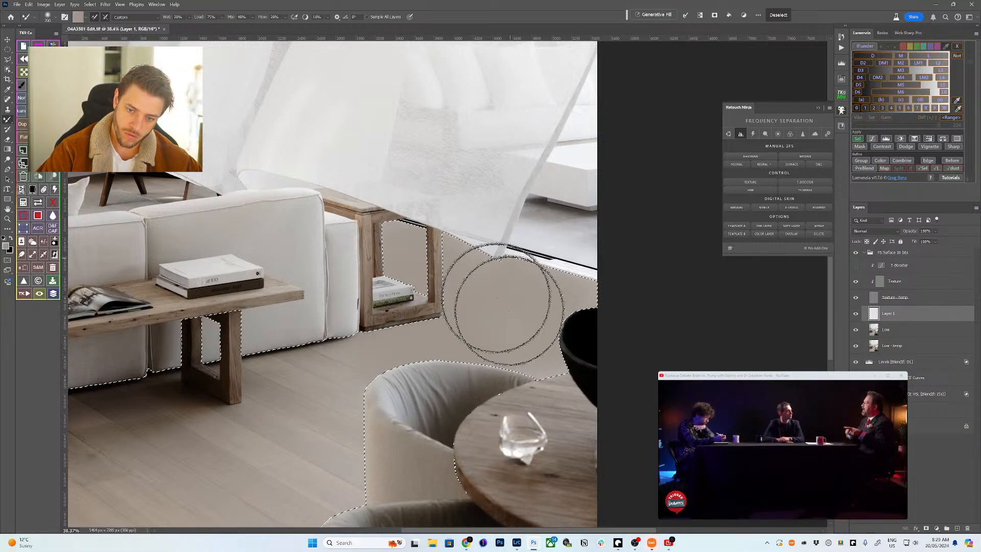
{"action": "key", "text": "bracketright"}
{"action": "key", "text": "bracketright"}
{"action": "key", "text": "bracketright"}
{"action": "key", "text": "bracketright"}
{"action": "key", "text": "bracketright"}
{"action": "key", "text": "bracketright"}
{"action": "key", "text": "bracketright"}
{"action": "key", "text": "bracketright"}
{"action": "key", "text": "bracketright"}
{"action": "key", "text": "bracketright"}
{"action": "key", "text": "bracketright"}
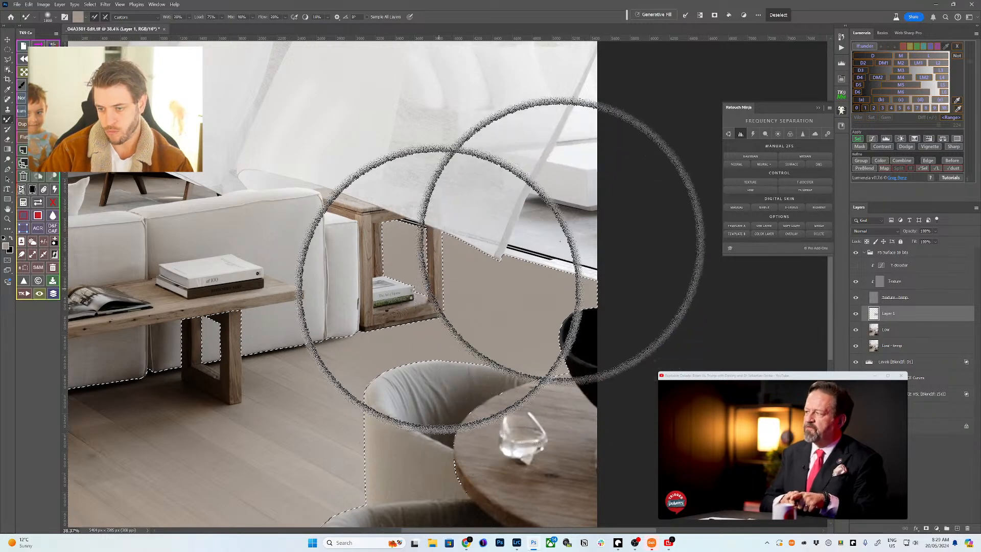
{"action": "key", "text": "ctrl+d"}
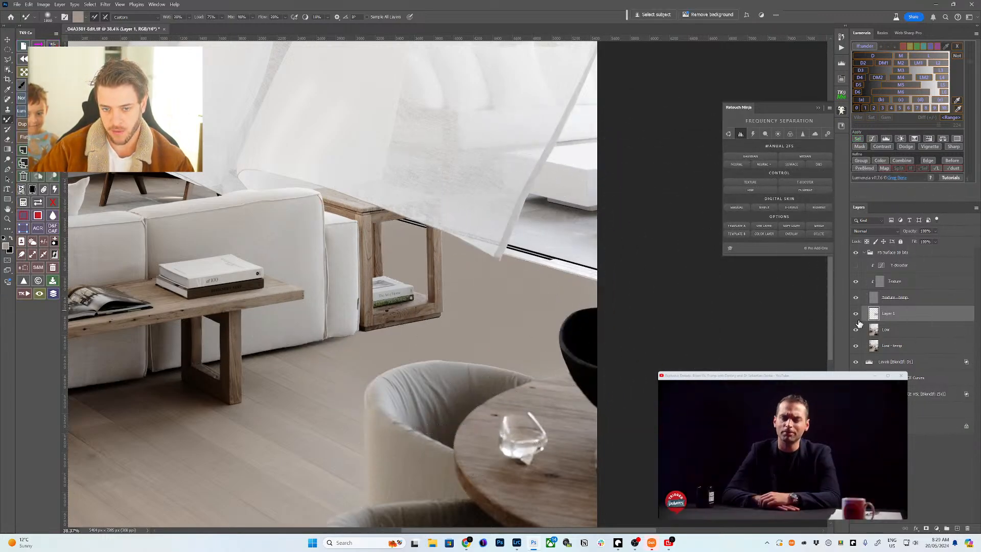
- Set Layer 1 to Color blend at 37% opacity and collapse the FS Surface 16 bits group
{"action": "left_click", "coordinate": [856, 317]}
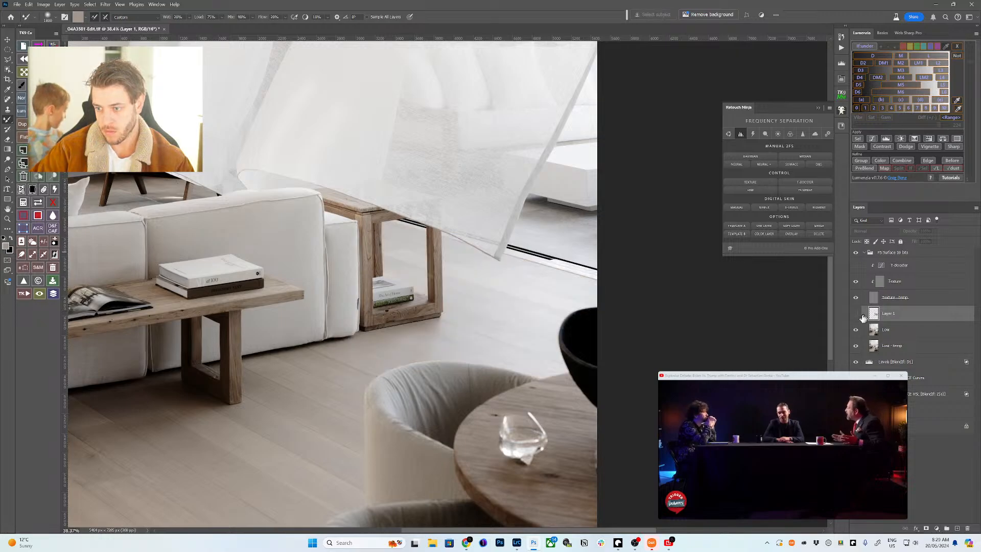
{"action": "left_click", "coordinate": [857, 317]}
{"action": "left_click", "coordinate": [876, 231]}
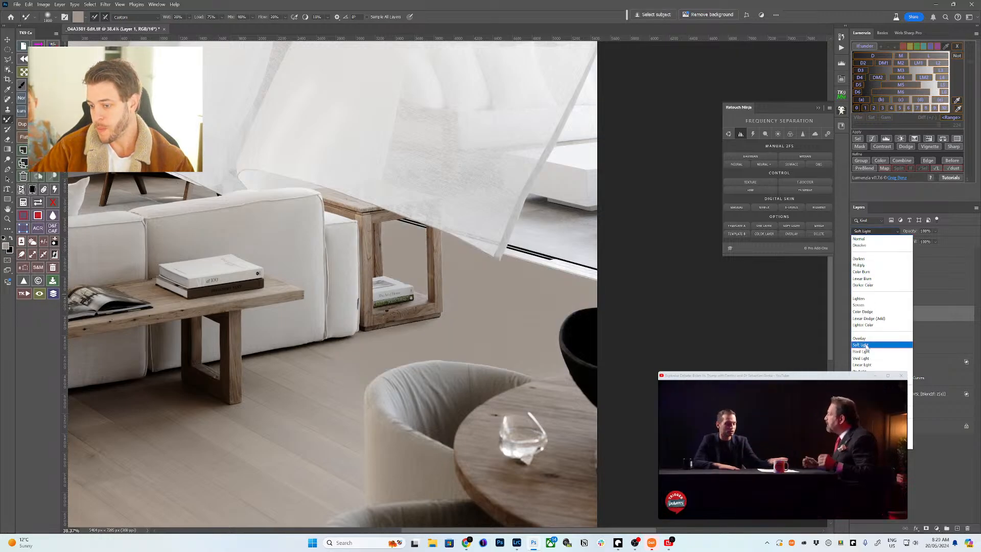
{"action": "left_click", "coordinate": [868, 363]}
{"action": "left_click", "coordinate": [781, 439]}
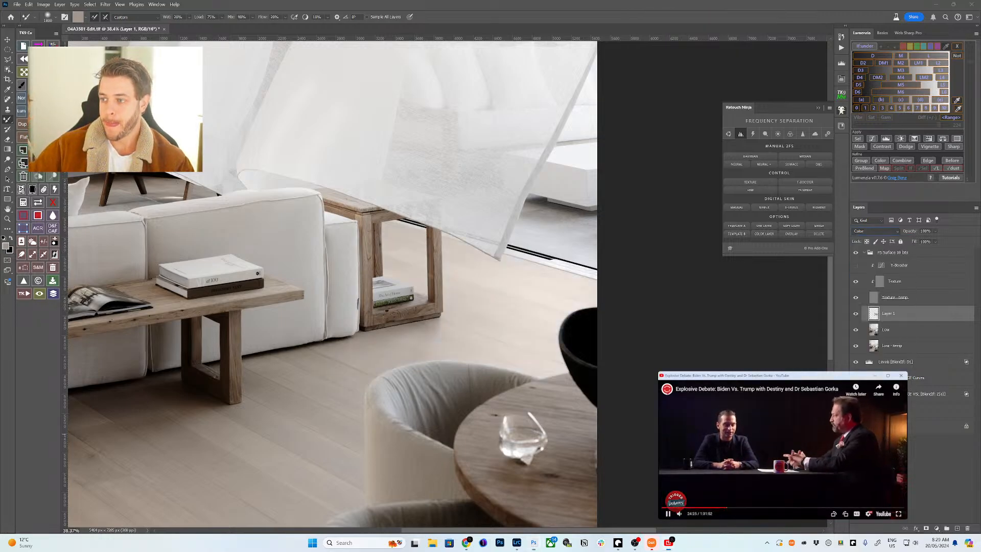
{"action": "left_click", "coordinate": [911, 233]}
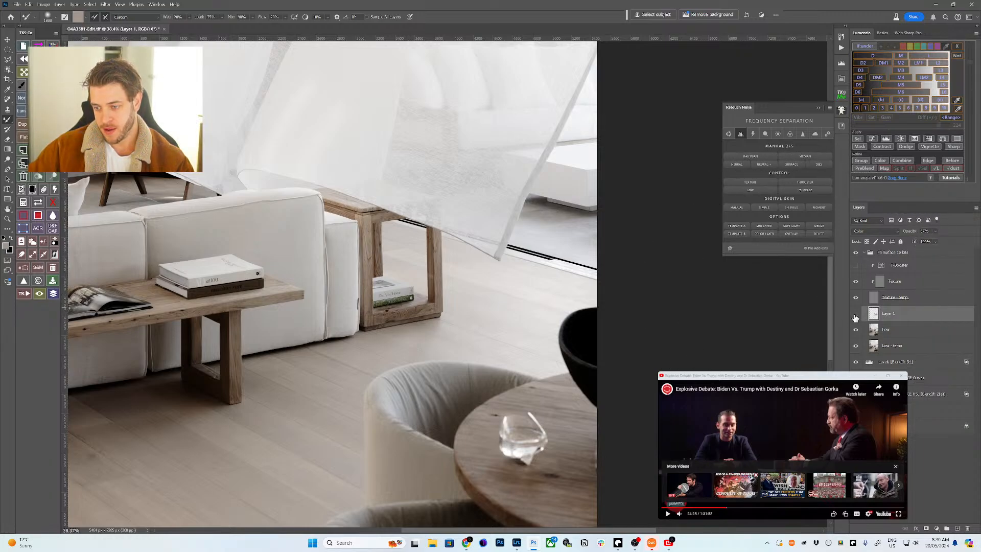
{"action": "left_click", "coordinate": [864, 254]}
- Load Layer 1's pixels as a selection and add a Lumenzia Curves adjustment masked to it
{"action": "key", "text": "z"}
{"action": "left_click", "coordinate": [534, 302]}
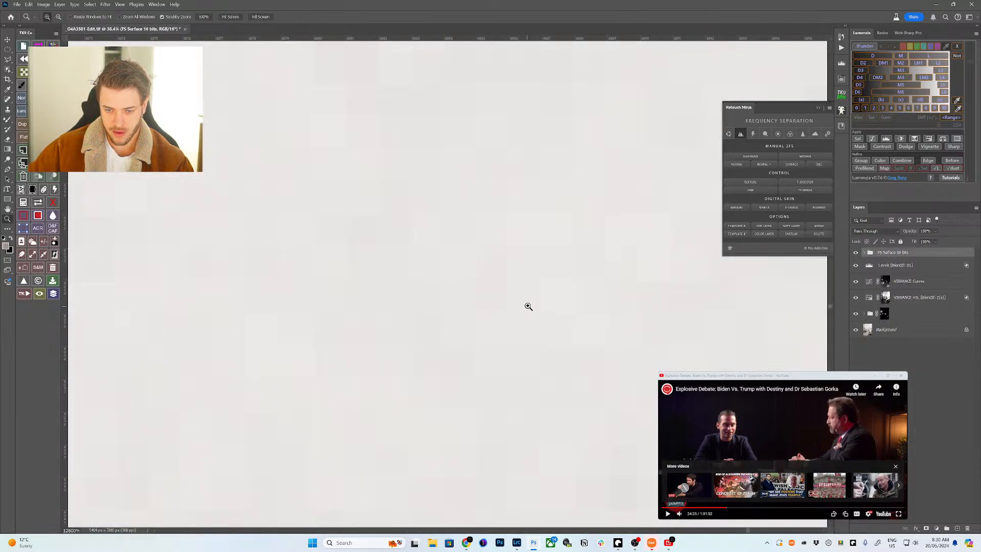
{"action": "left_click", "coordinate": [229, 17]}
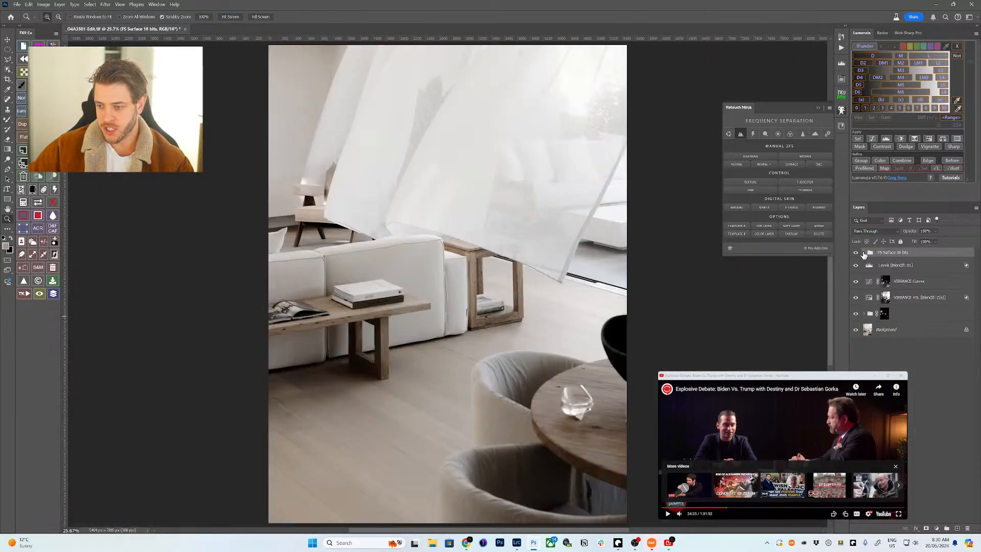
{"action": "left_click", "coordinate": [863, 253]}
{"action": "left_click", "coordinate": [879, 320]}
{"action": "left_click", "coordinate": [873, 314], "text": "ctrl"}
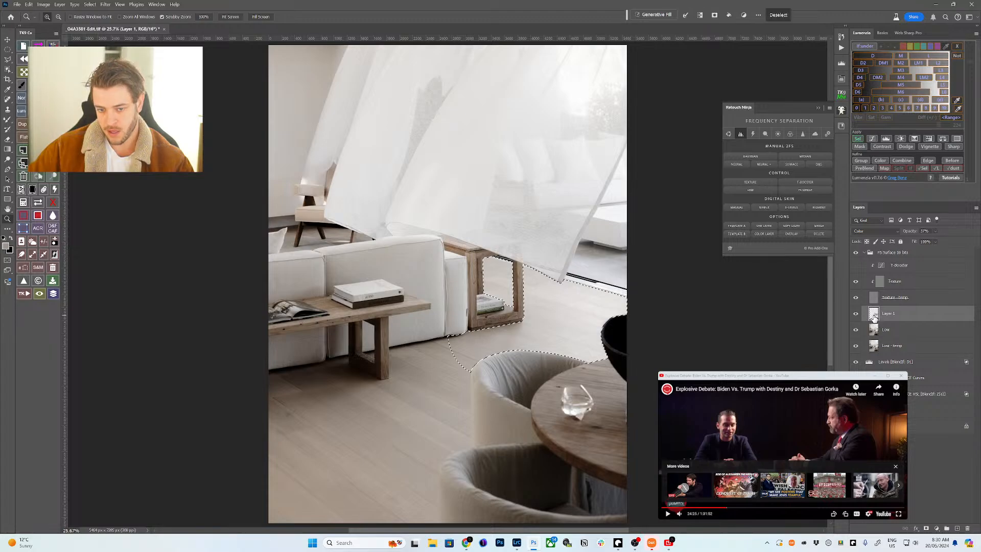
{"action": "left_click", "coordinate": [872, 139]}
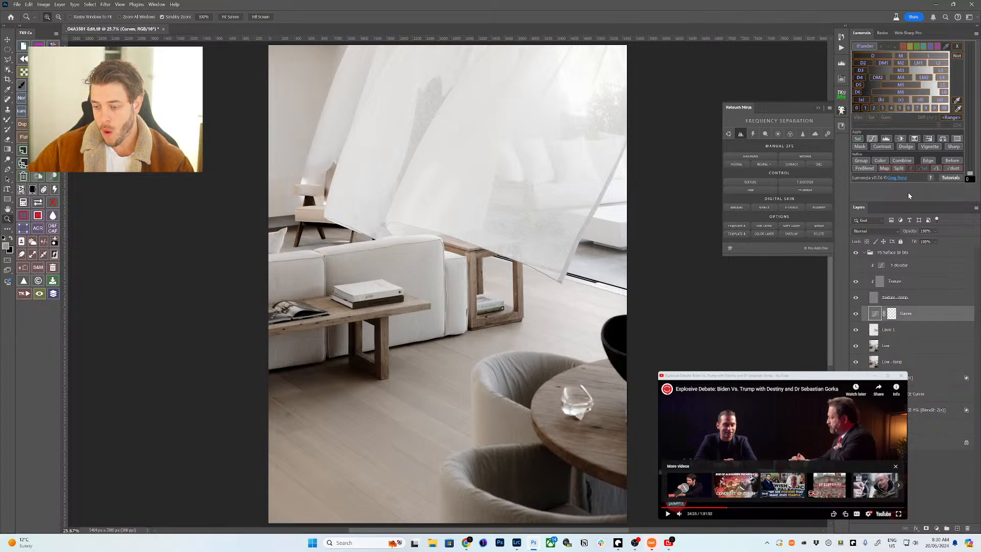
- Toggle the Curves layer against the original, then collapse the FS Surface 16 bits group
{"action": "left_click", "coordinate": [874, 313]}
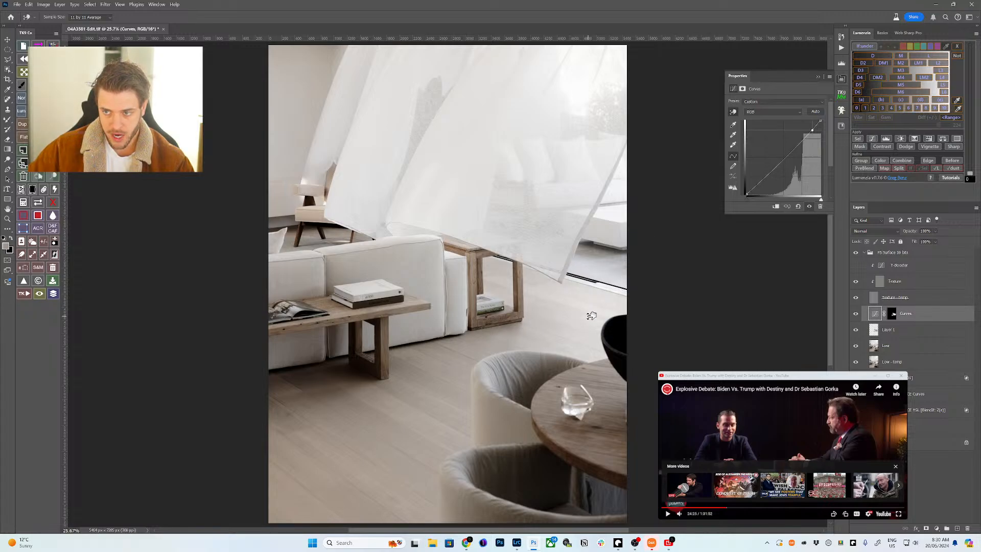
{"action": "left_click", "coordinate": [856, 313]}
{"action": "left_click", "coordinate": [856, 313]}
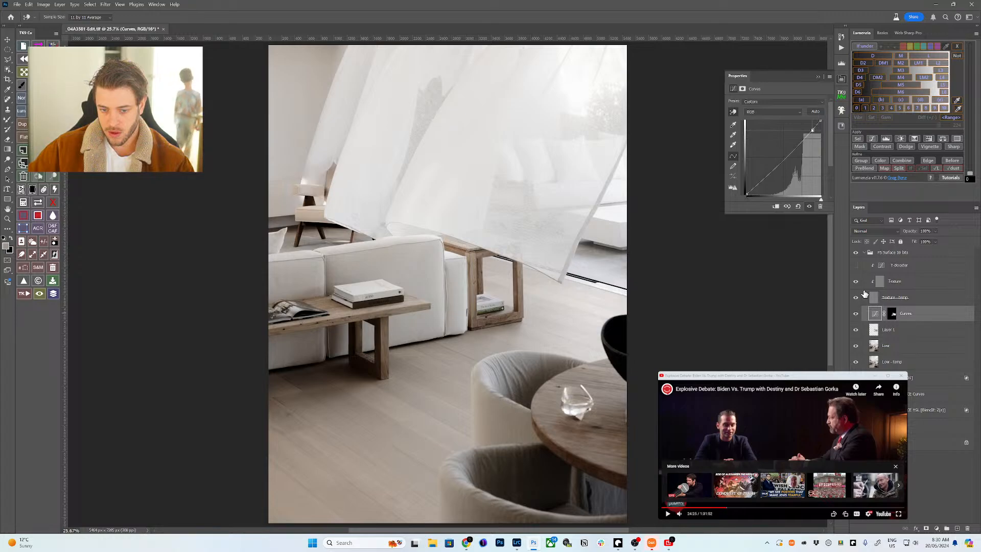
{"action": "left_click", "coordinate": [856, 313]}
{"action": "left_click", "coordinate": [856, 313]}
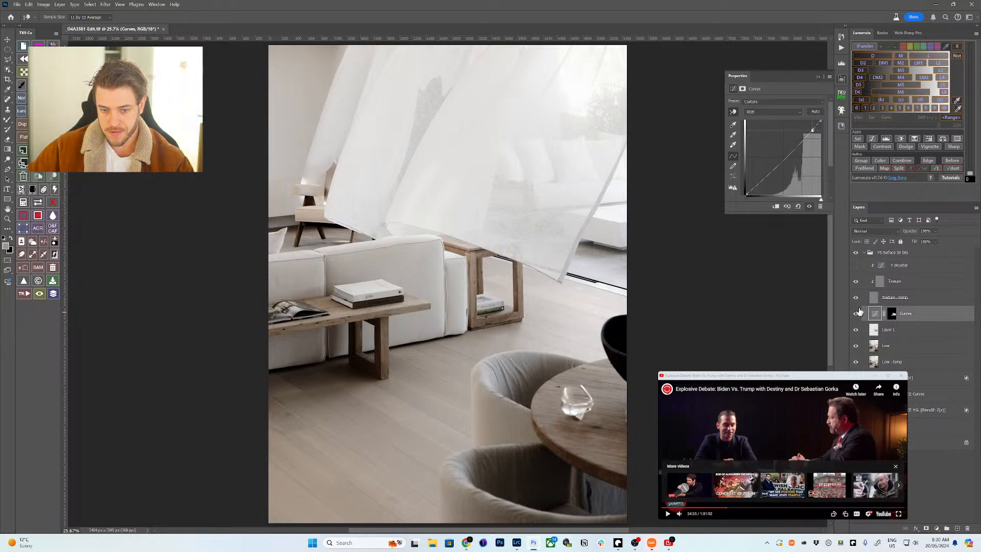
{"action": "left_click", "coordinate": [865, 255]}
{"action": "key", "text": "z"}
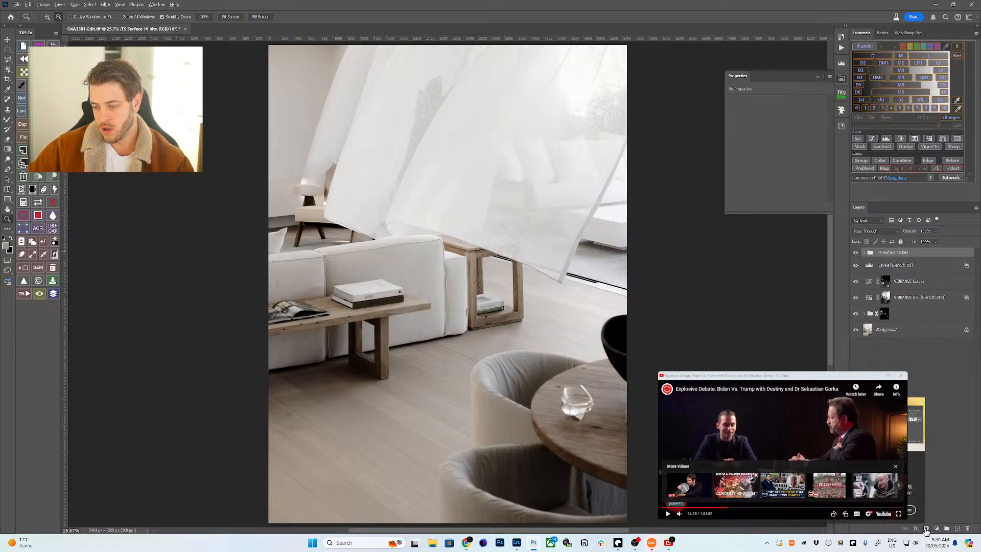
- Give the FS Surface 16 bits group a black mask and ready a size-1000 brush at 40% opacity
{"action": "left_click", "coordinate": [925, 528], "text": "alt"}
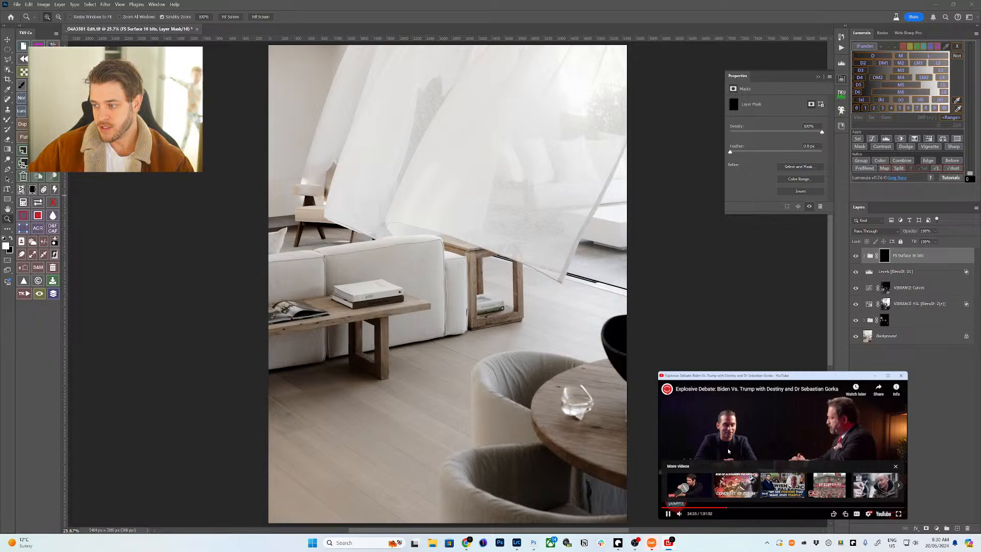
{"action": "key", "text": "b"}
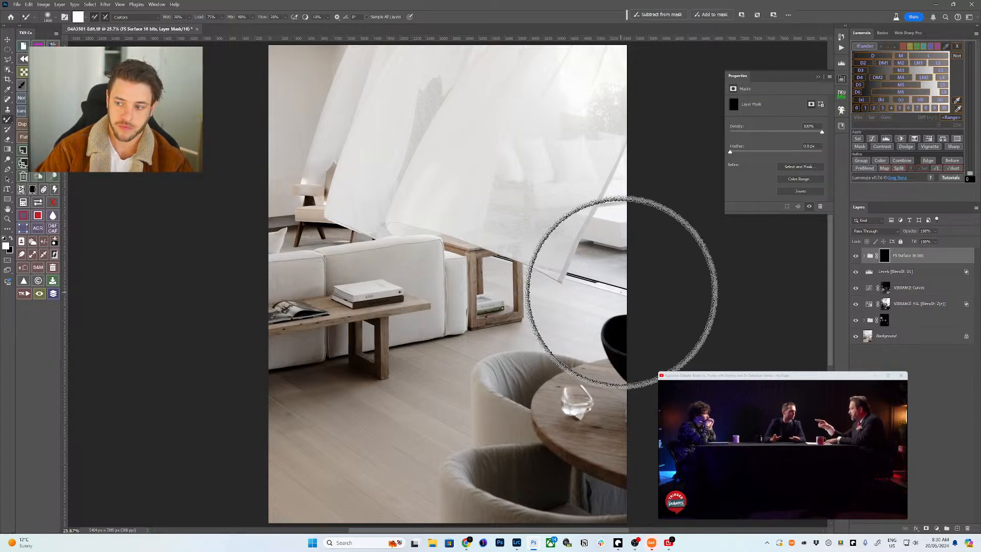
{"action": "key", "text": "v"}
{"action": "key", "text": "b"}
{"action": "key", "text": "x"}
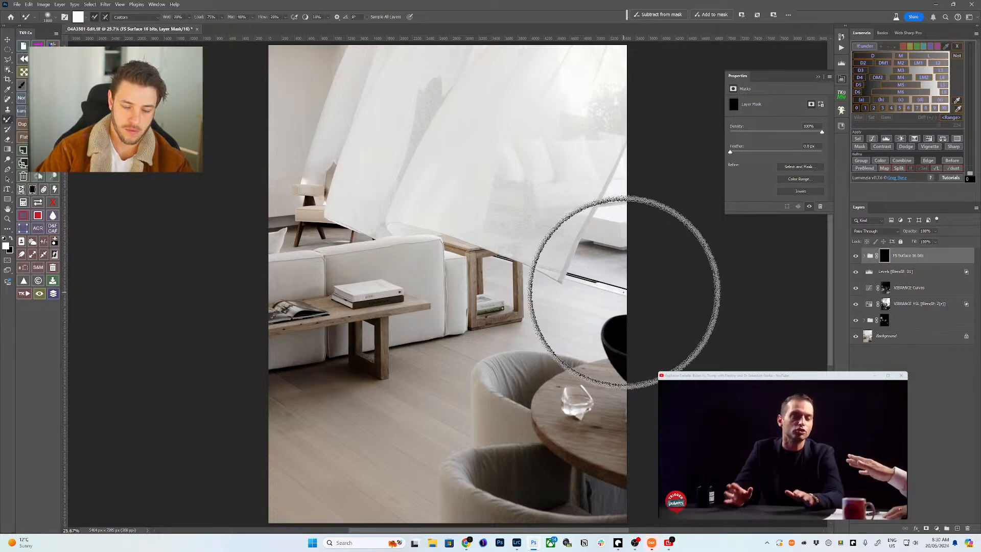
{"action": "key", "text": "shift+b"}
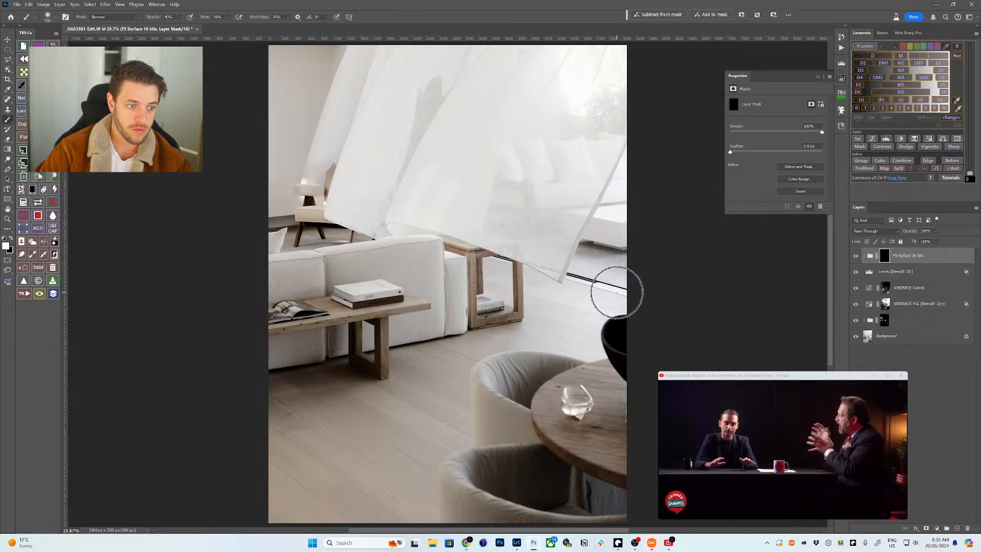
{"action": "key", "text": "bracketright"}
{"action": "key", "text": "bracketright"}
{"action": "key", "text": "bracketright"}
{"action": "key", "text": "bracketright"}
{"action": "key", "text": "bracketright"}
{"action": "key", "text": "bracketright"}
{"action": "key", "text": "bracketright"}
{"action": "key", "text": "bracketright"}
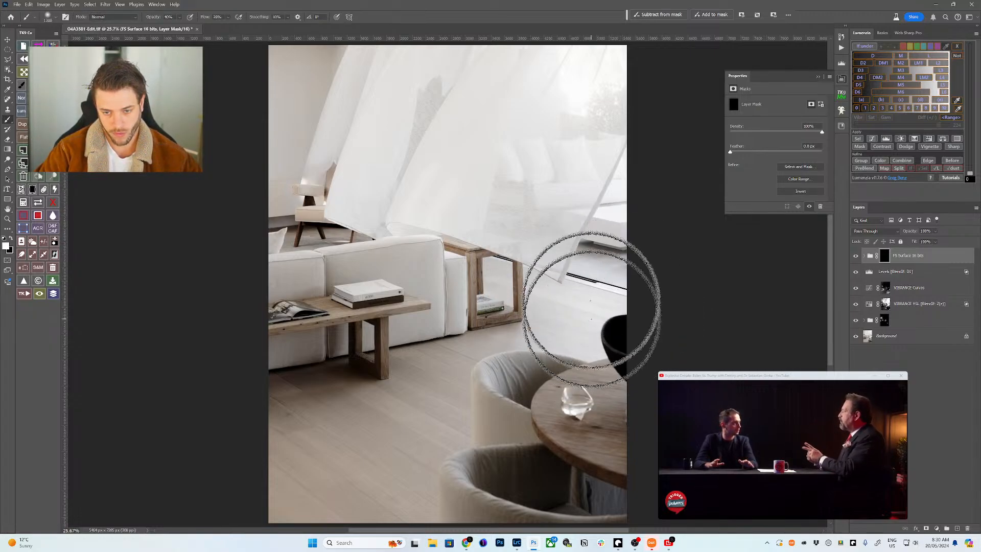
{"action": "key", "text": "bracketright"}
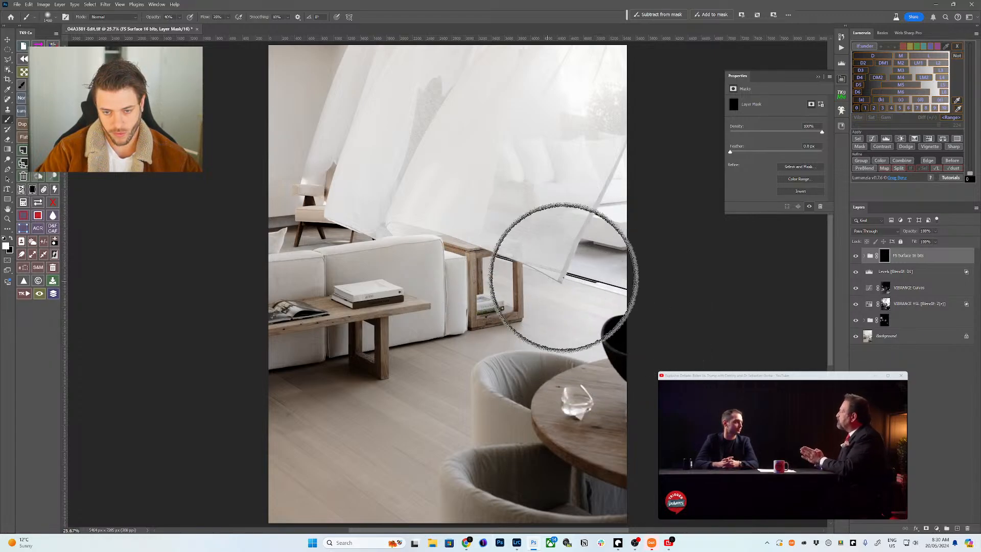
{"action": "key", "text": "bracketleft"}
{"action": "key", "text": "bracketleft"}
{"action": "key", "text": "bracketleft"}
{"action": "key", "text": "bracketleft"}
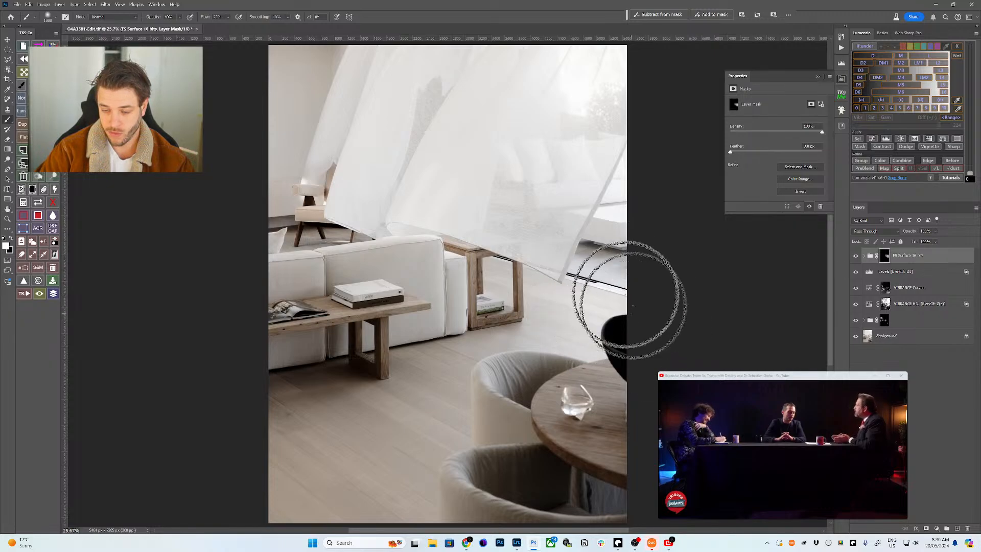
{"action": "key", "text": "x"}
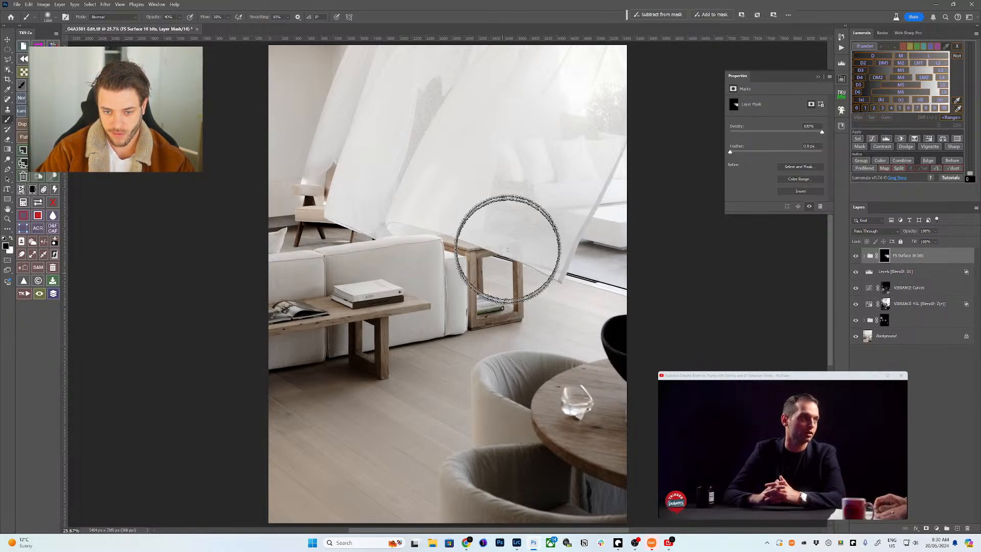
- Zoom to the curtain corner and lasso a strip along the curtain's lower edge
{"action": "key", "text": "z"}
{"action": "left_click_drag", "start_coordinate": [559, 267], "coordinate": [603, 281]}
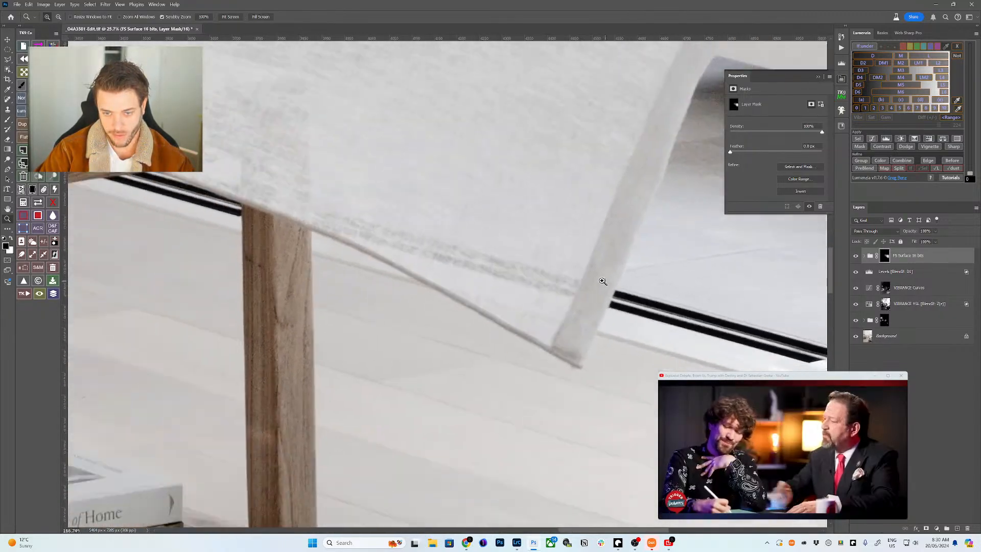
{"action": "scroll", "coordinate": [603, 281], "scroll_direction": "down", "scroll_amount": 2}
{"action": "left_click", "coordinate": [891, 336]}
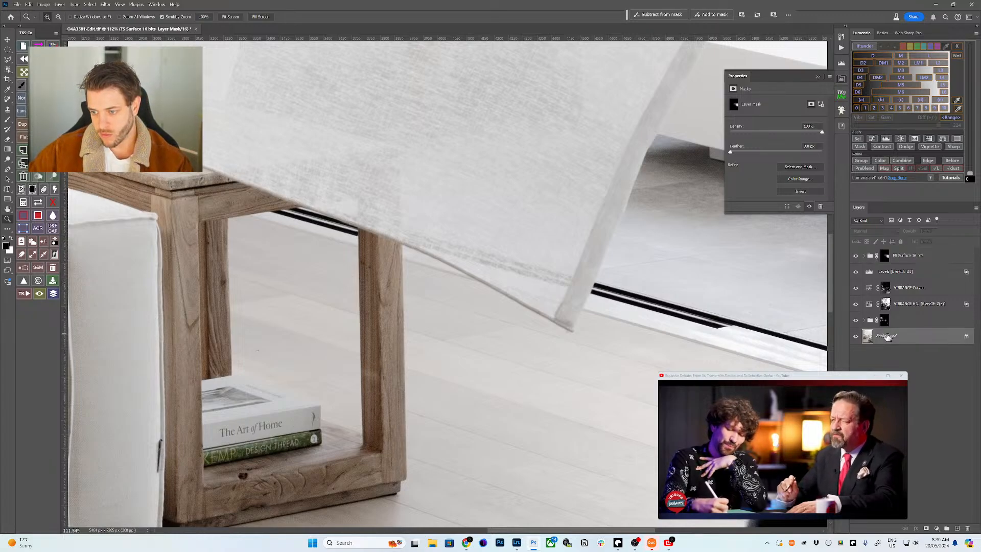
{"action": "key", "text": "l"}
{"action": "left_click_drag", "start_coordinate": [772, 343], "coordinate": [760, 360]}
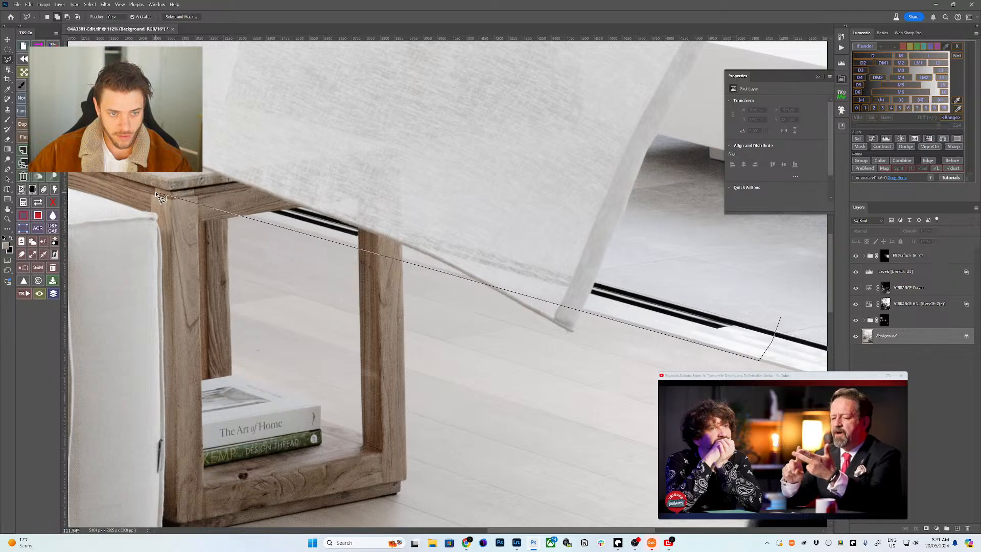
{"action": "left_click_drag", "start_coordinate": [276, 136], "coordinate": [423, 101]}
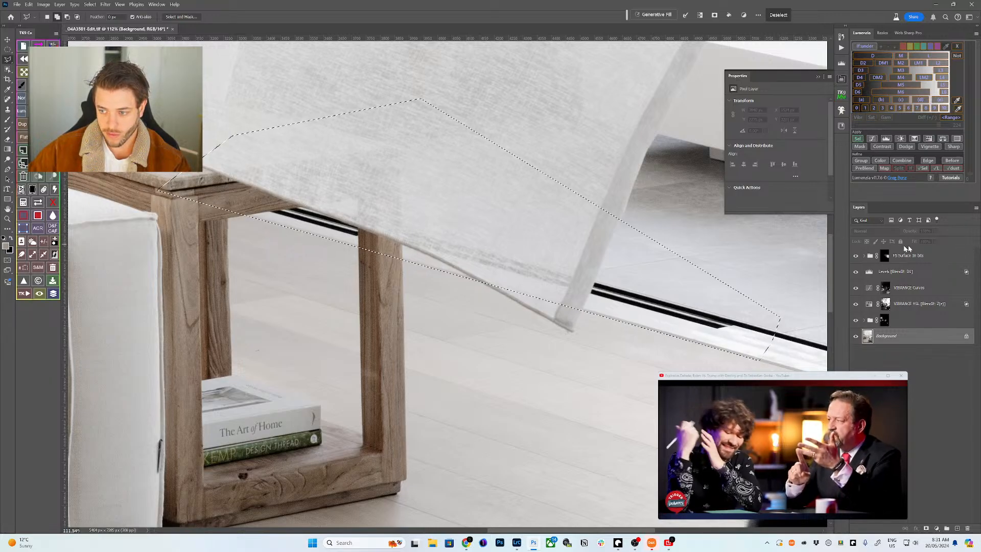
- Paint the group mask inside the strip at 80% brush opacity and flow
{"action": "left_click", "coordinate": [884, 255]}
{"action": "key", "text": "b"}
{"action": "key", "text": "8"}
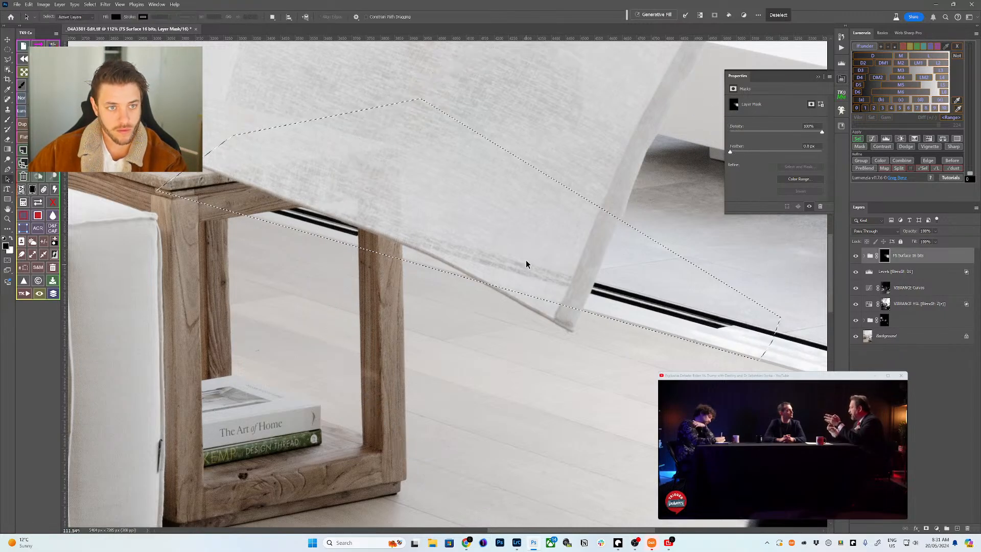
{"action": "key", "text": "shift+8"}
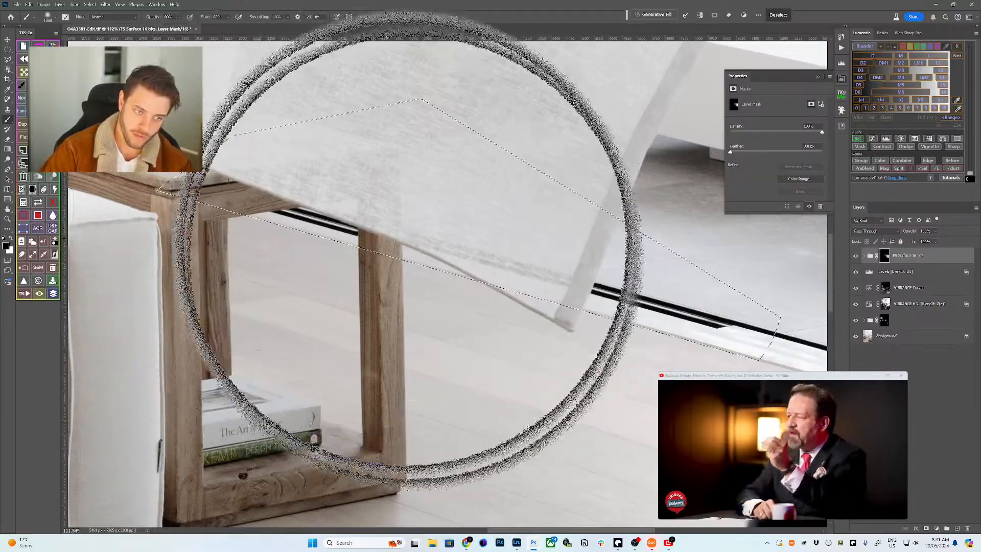
{"action": "mouse_move", "coordinate": [404, 258]}
{"action": "left_mouse_down"}
{"action": "mouse_move", "coordinate": [477, 267]}
{"action": "mouse_move", "coordinate": [342, 274]}
{"action": "mouse_move", "coordinate": [307, 230]}
{"action": "mouse_move", "coordinate": [521, 273]}
{"action": "mouse_move", "coordinate": [617, 259]}
{"action": "mouse_move", "coordinate": [277, 242]}
{"action": "left_mouse_up"}
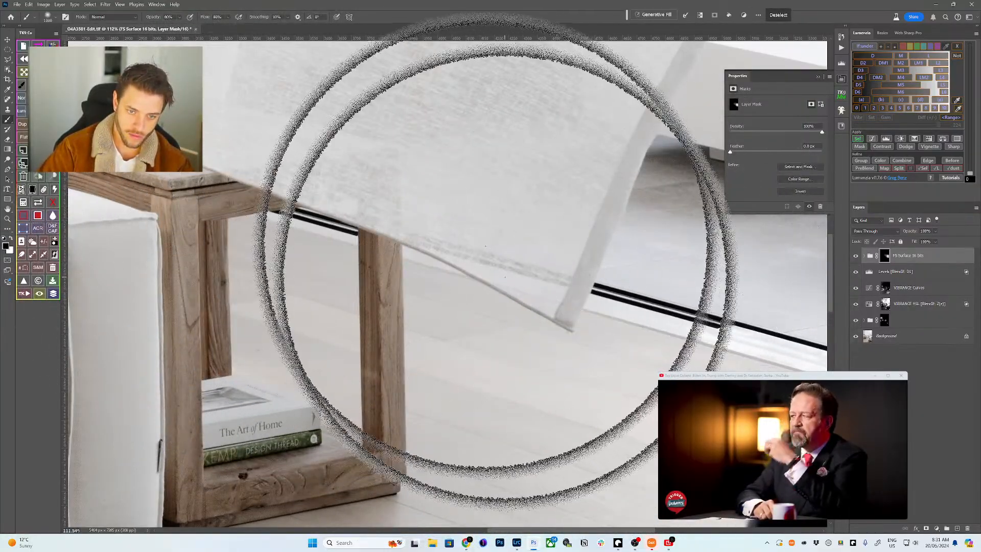
- Fit the photo back on screen and save it as a TIFF
{"action": "key", "text": "z"}
{"action": "key", "text": "ctrl+0"}
{"action": "key", "text": "ctrl+s"}
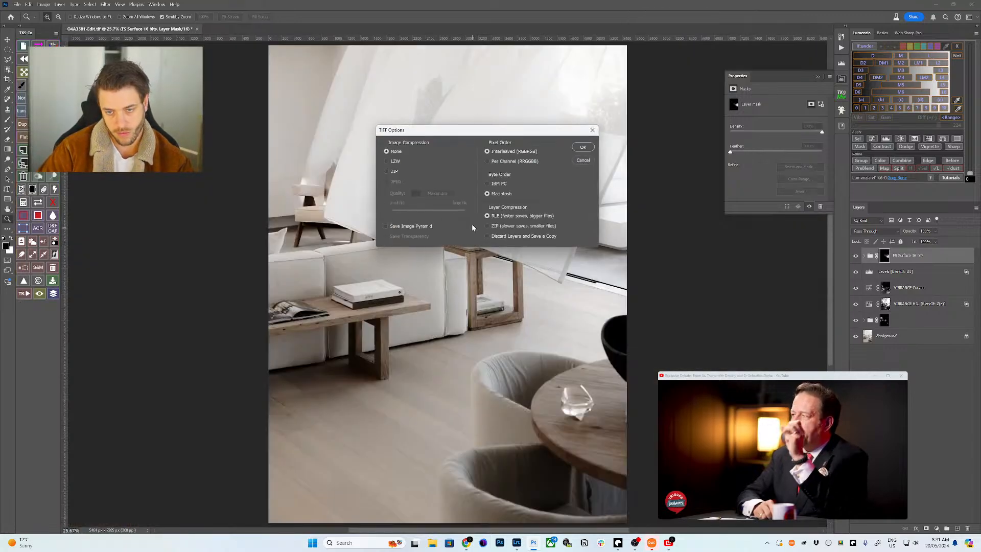
- Save the TIFF uncompressed, stamp visible layers into Layer 2, and send it to Exposure X7
{"action": "left_click", "coordinate": [590, 149]}
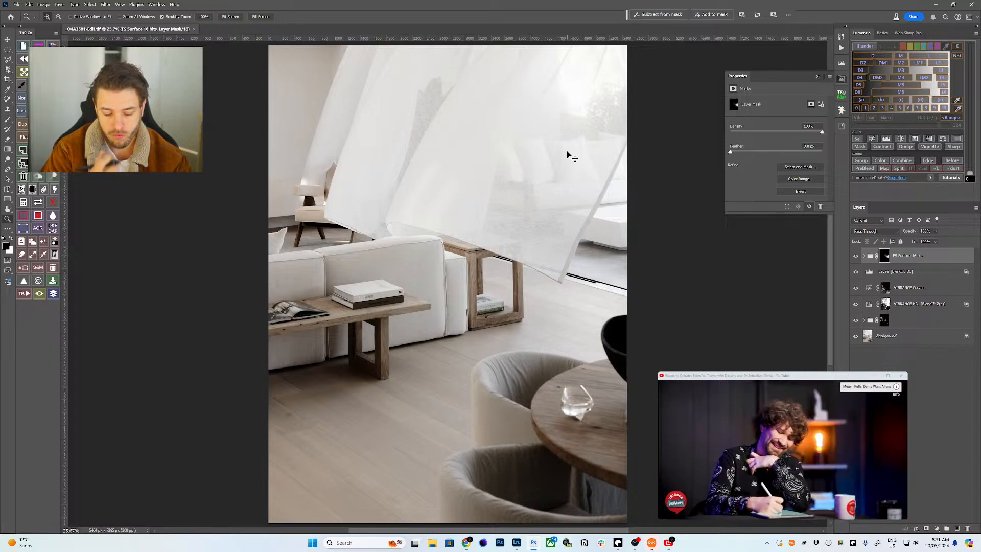
{"action": "key", "text": "ctrl+shift+alt+e"}
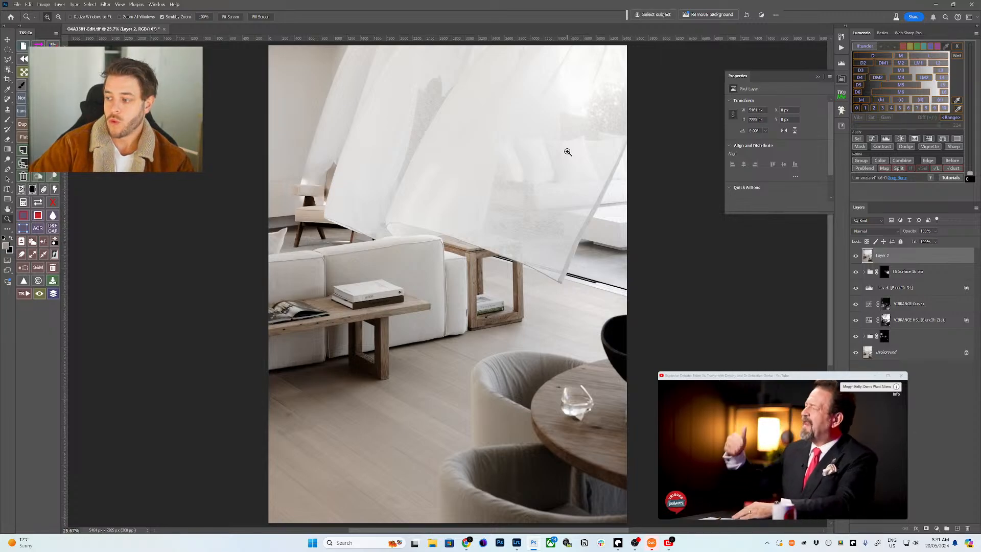
{"action": "left_click", "coordinate": [108, 6]}
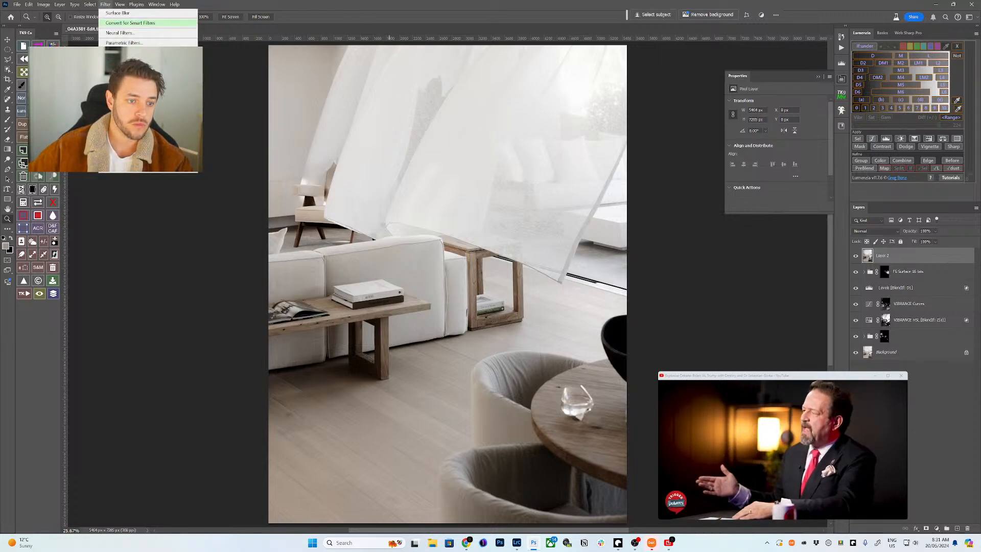
{"action": "mouse_move", "coordinate": [197, 137]}
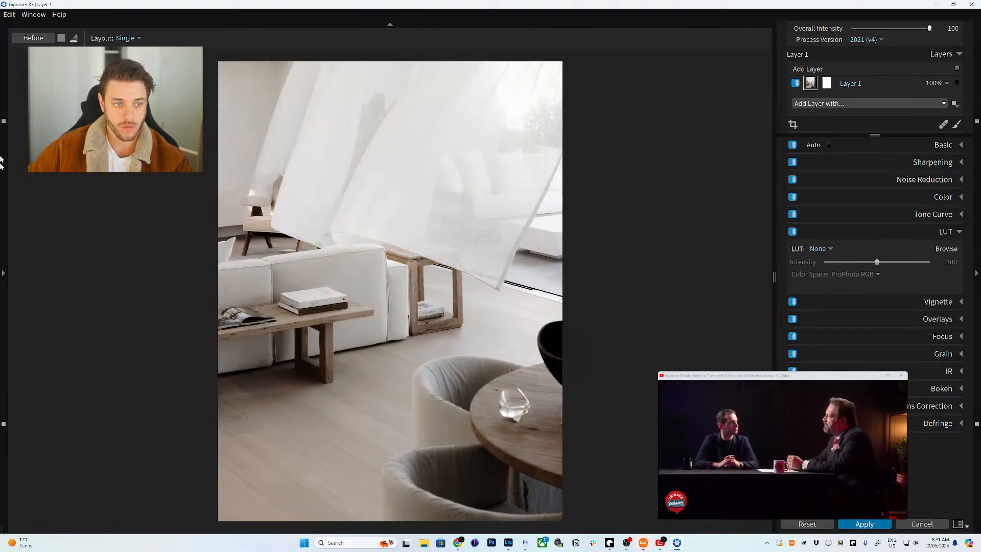
- Try the H AND H preset, compare it with Before, then undo back to Layer 1
{"action": "left_click", "coordinate": [3, 271]}
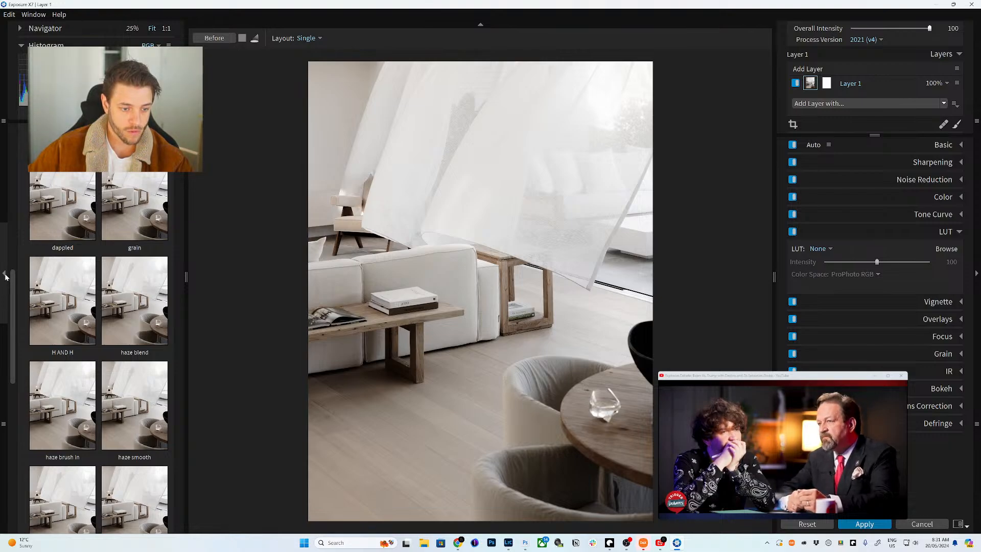
{"action": "left_click", "coordinate": [49, 292]}
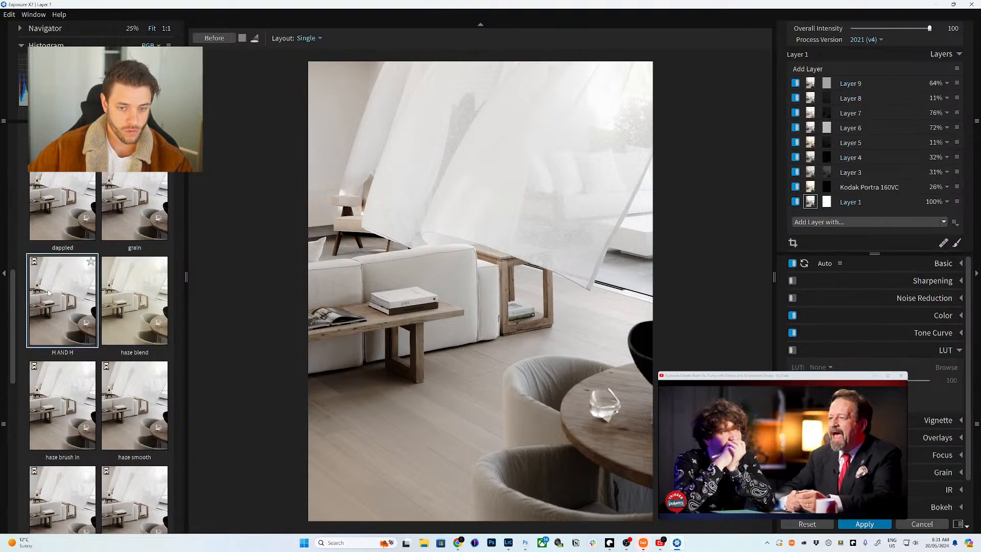
{"action": "left_click", "coordinate": [3, 273]}
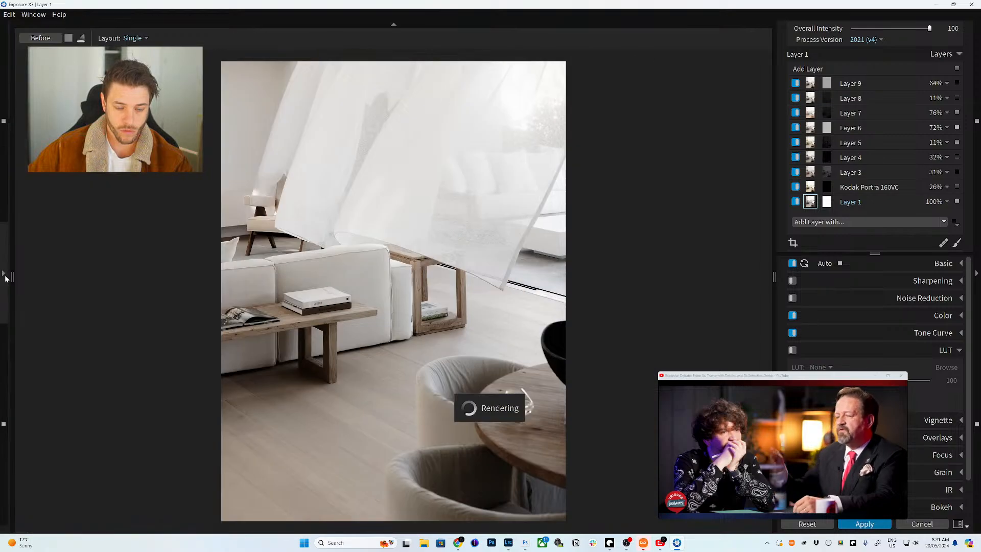
{"action": "left_click", "coordinate": [47, 39]}
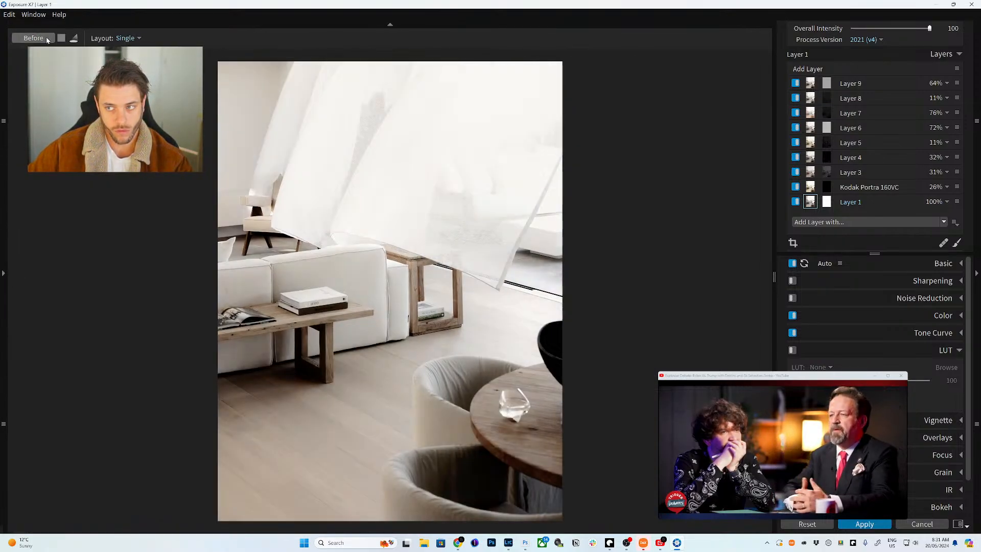
{"action": "left_click", "coordinate": [47, 38]}
{"action": "left_click", "coordinate": [47, 39]}
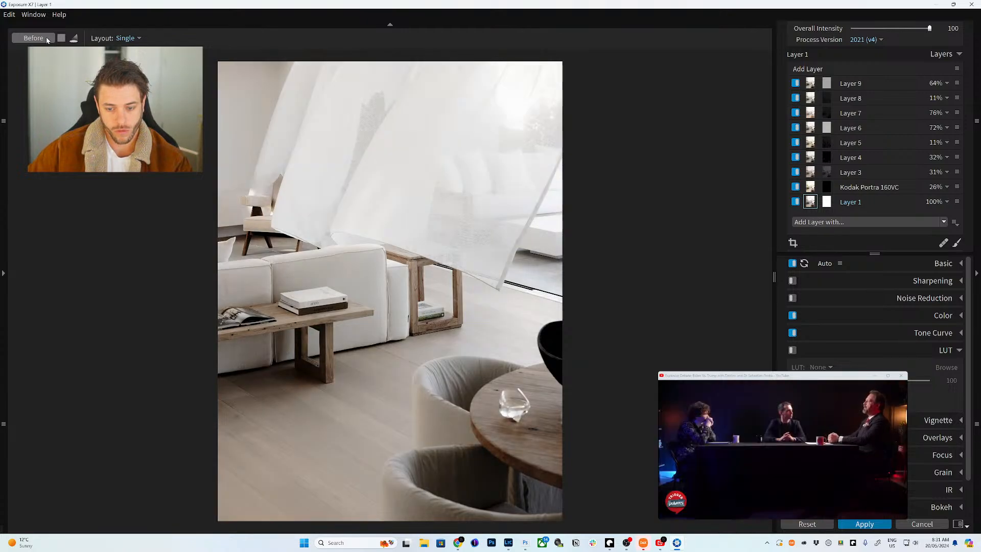
{"action": "left_click", "coordinate": [47, 39]}
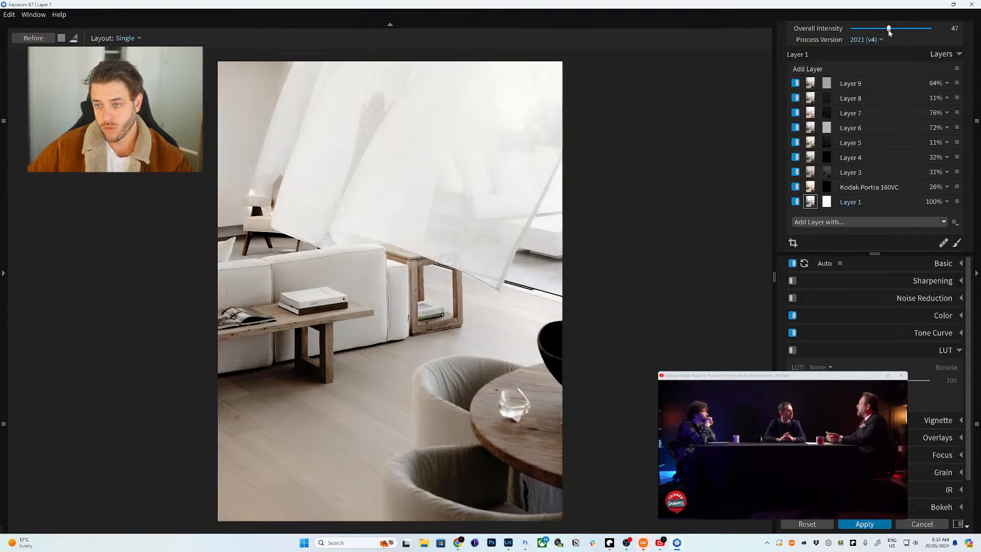
{"action": "key", "text": "ctrl+z"}
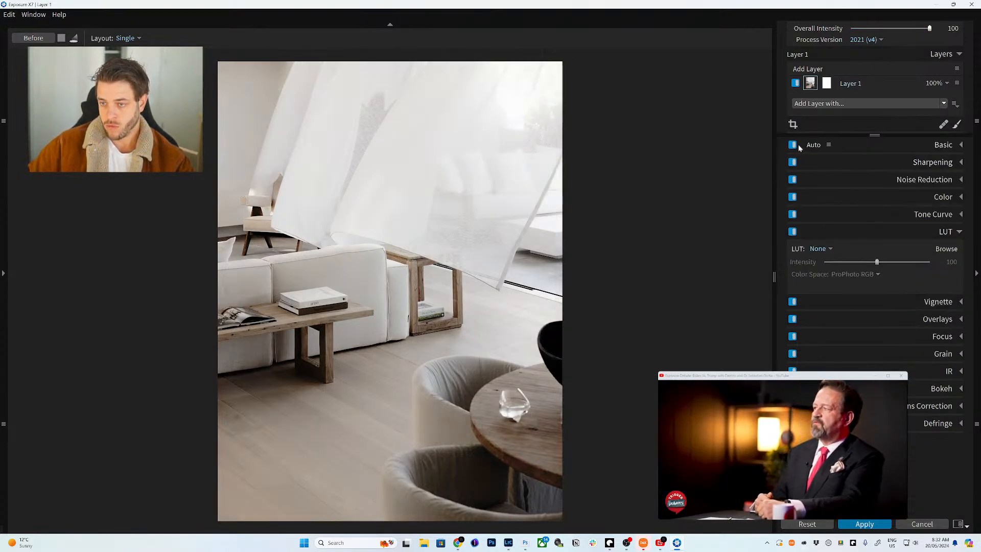
- Apply the atmosphere LUT, constrain its mask to bright unsaturated tones, and set intensity 29
{"action": "left_click", "coordinate": [830, 248]}
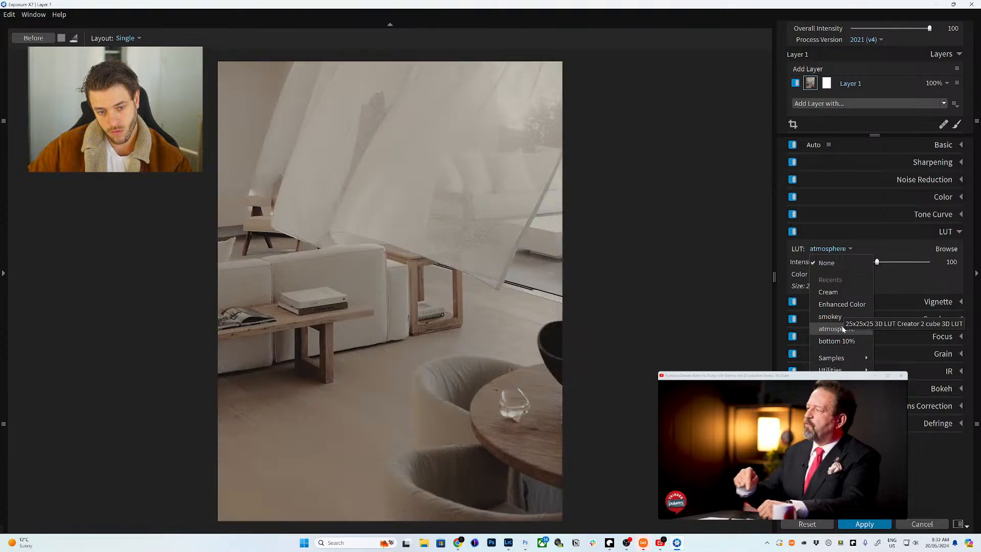
{"action": "left_click", "coordinate": [844, 328]}
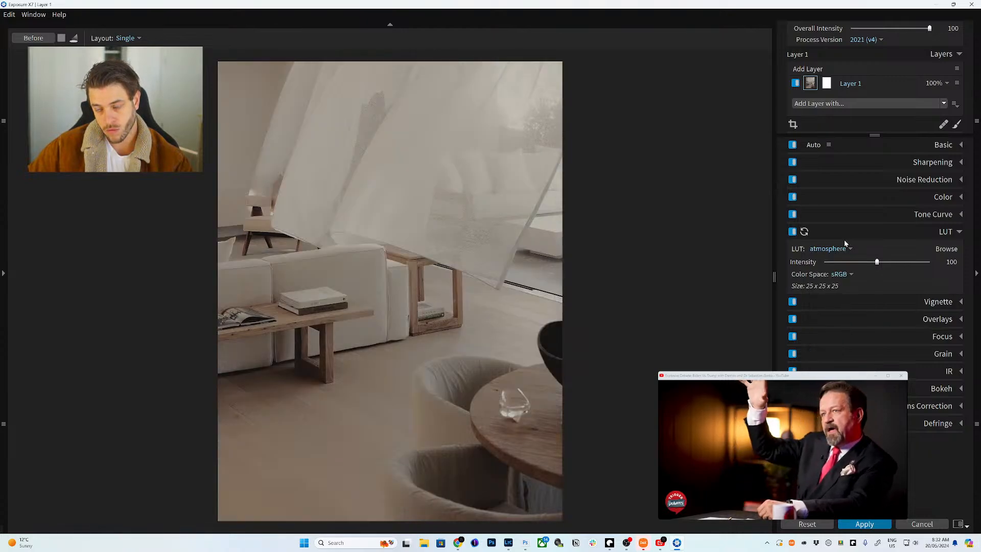
{"action": "left_click", "coordinate": [829, 83]}
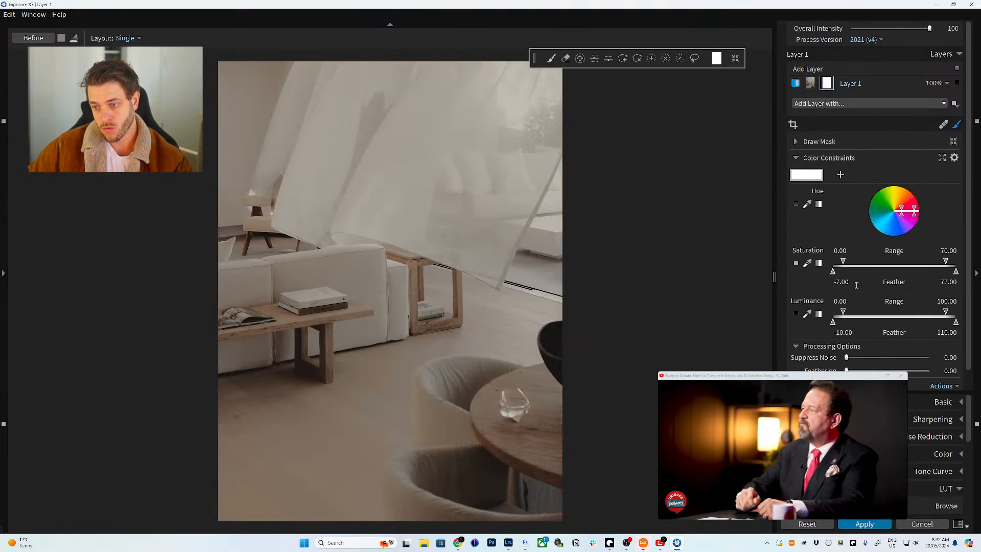
{"action": "left_click_drag", "start_coordinate": [843, 312], "coordinate": [818, 330]}
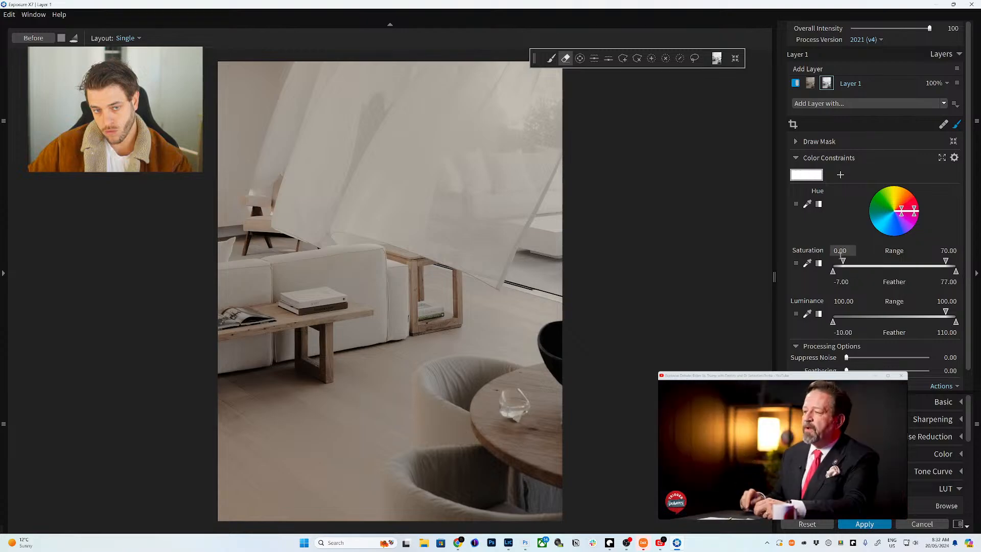
{"action": "double_click", "coordinate": [905, 261]}
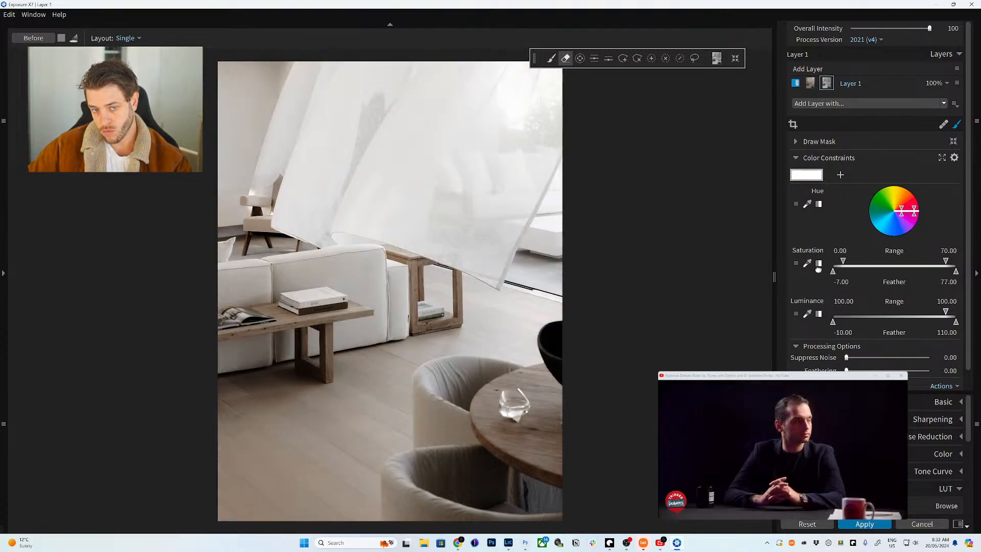
{"action": "left_click_drag", "start_coordinate": [945, 261], "coordinate": [938, 261]}
{"action": "double_click", "coordinate": [939, 261]}
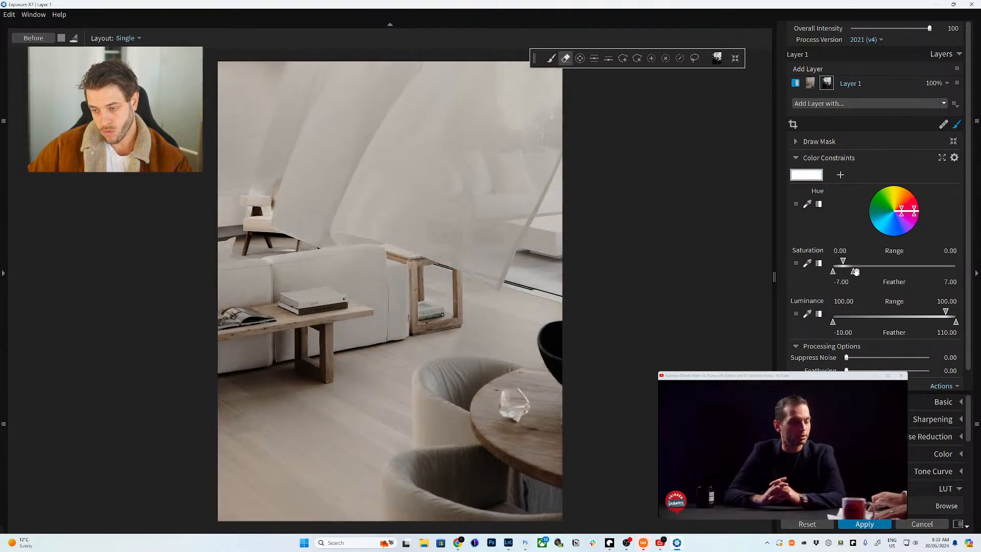
{"action": "left_click_drag", "start_coordinate": [853, 271], "coordinate": [906, 272]}
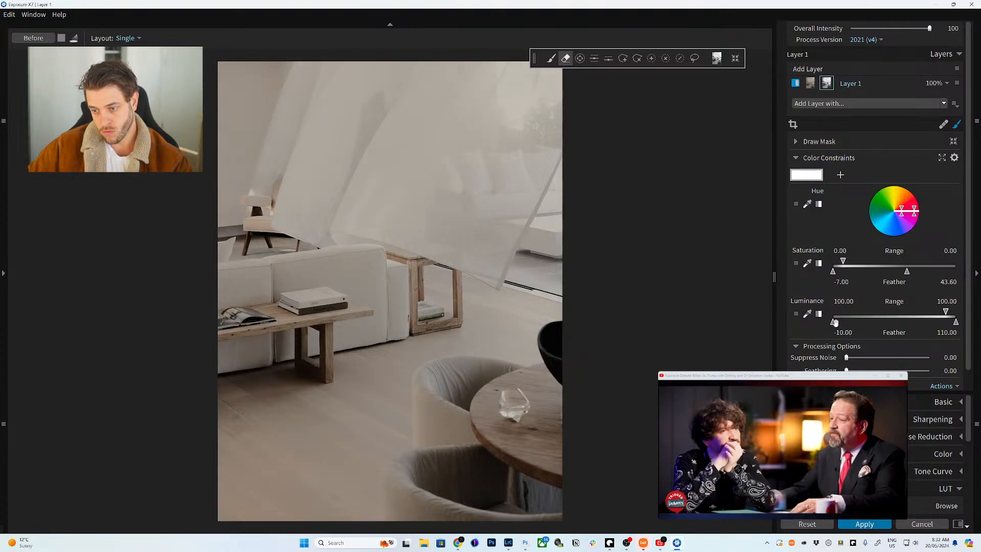
{"action": "left_click_drag", "start_coordinate": [876, 323], "coordinate": [878, 323]}
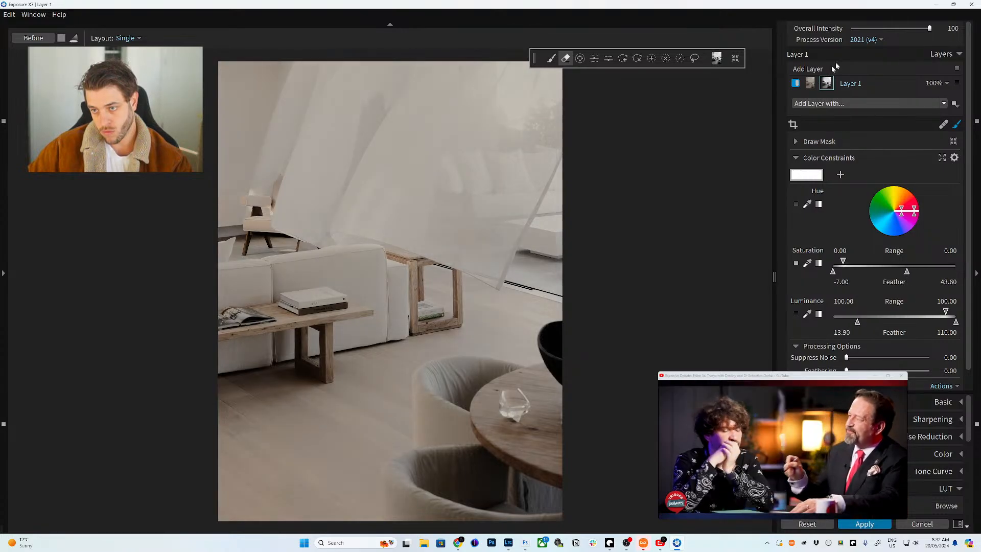
{"action": "left_click_drag", "start_coordinate": [929, 28], "coordinate": [874, 30]}
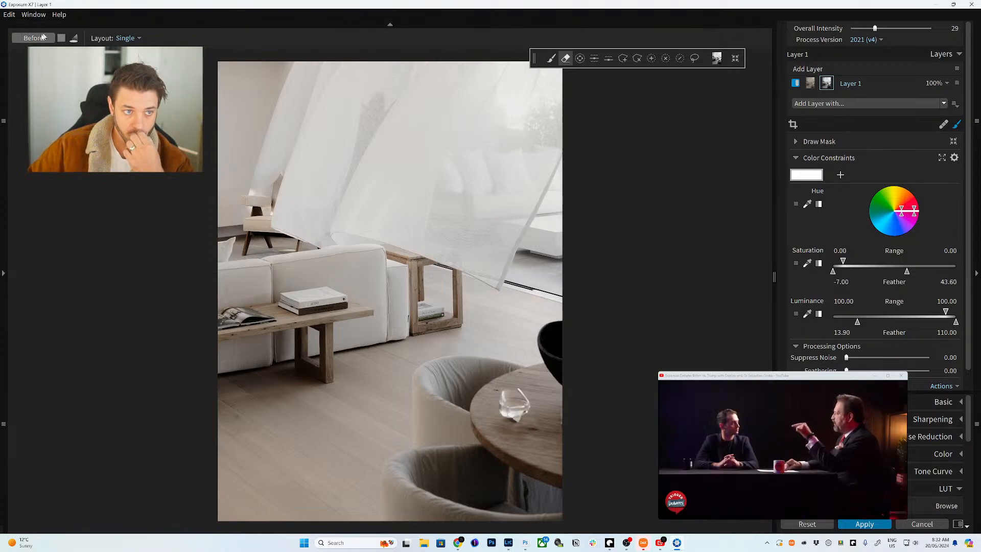
- Compare against the original, set Overall Intensity to 50, and apply the haze blend preset
{"action": "left_click", "coordinate": [39, 39]}
{"action": "left_click", "coordinate": [40, 39]}
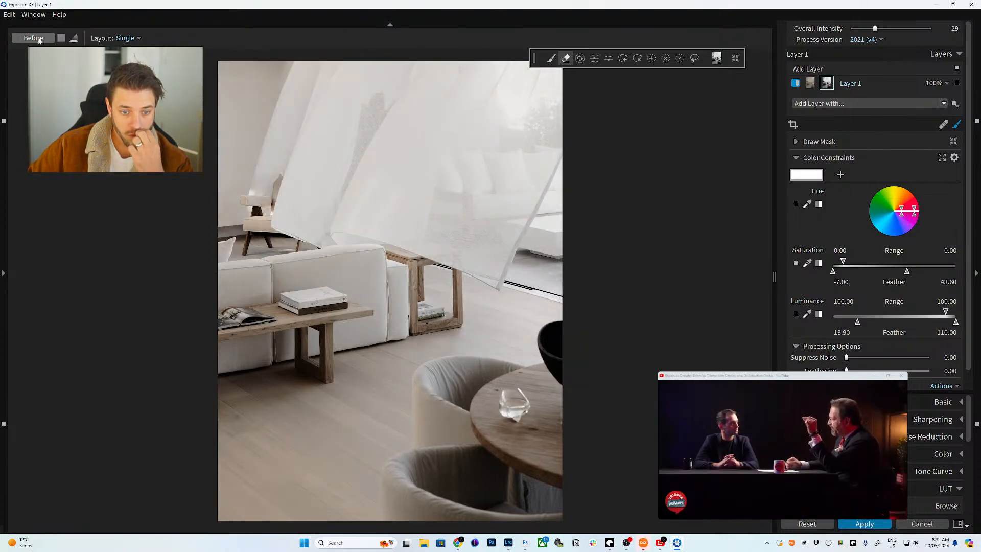
{"action": "left_click", "coordinate": [39, 40]}
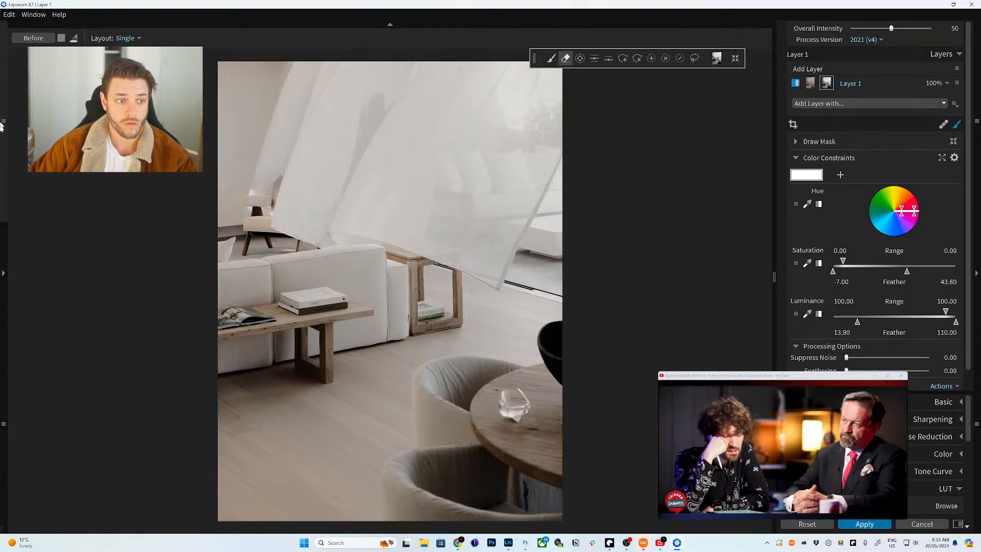
{"action": "left_click", "coordinate": [7, 271]}
{"action": "left_click", "coordinate": [136, 317]}
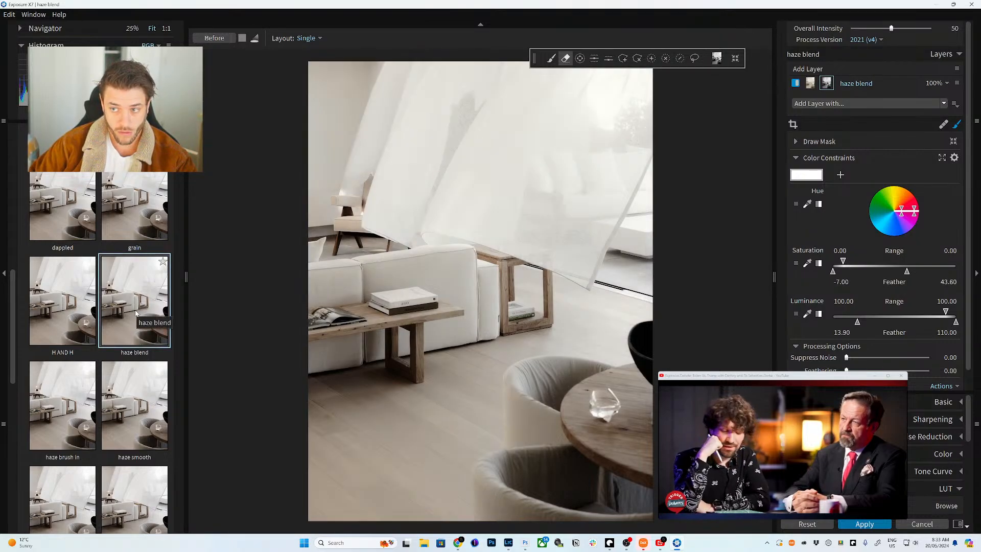
- Try the cloudy and kayla presets, then settle on the lutty boy preset
{"action": "left_click", "coordinate": [864, 523]}
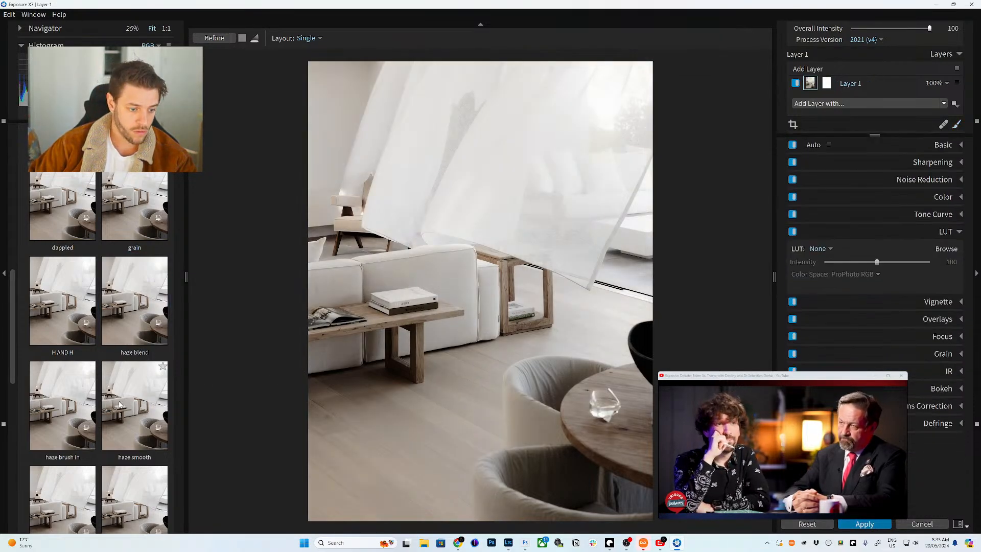
{"action": "scroll", "coordinate": [128, 332], "scroll_direction": "up", "scroll_amount": 3}
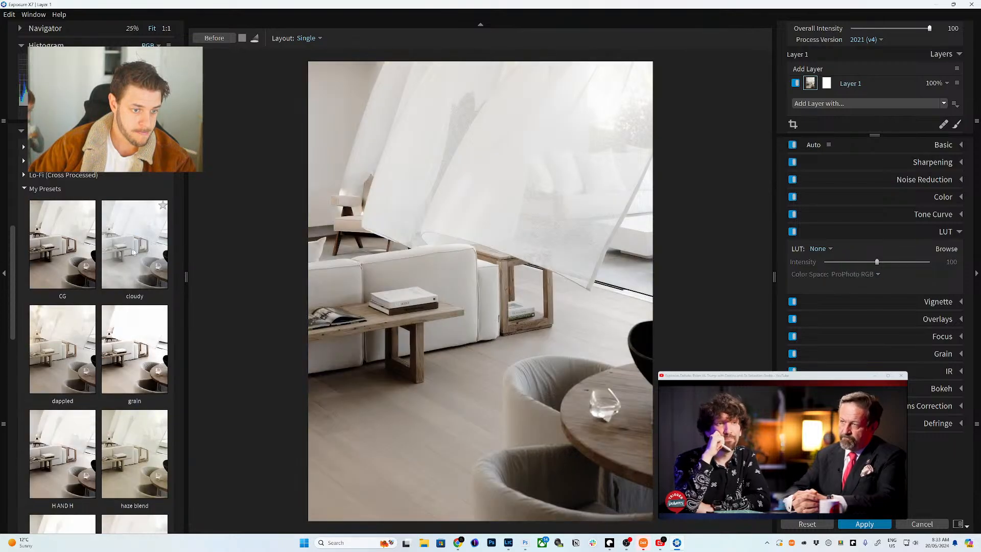
{"action": "left_click", "coordinate": [133, 252]}
{"action": "scroll", "coordinate": [76, 357], "scroll_direction": "down", "scroll_amount": 2}
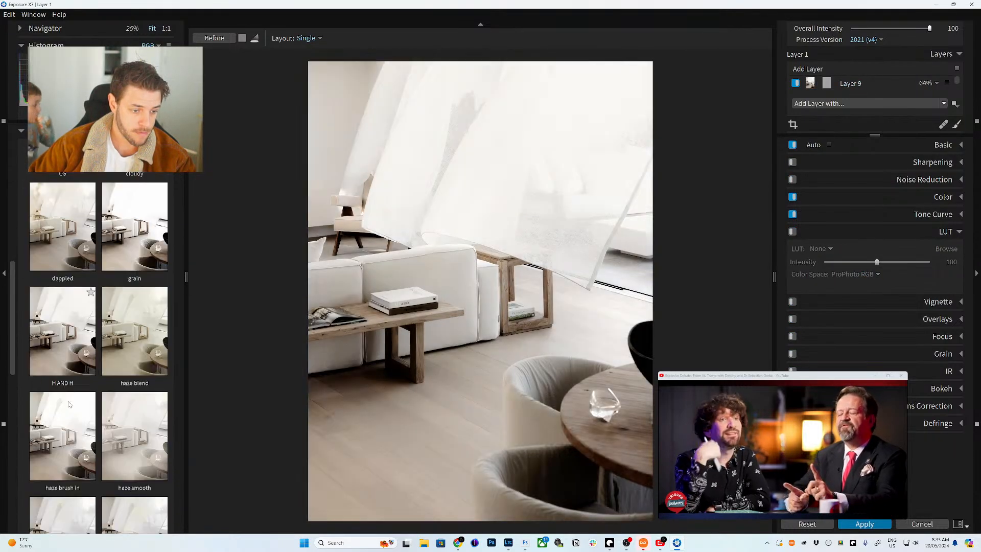
{"action": "scroll", "coordinate": [69, 404], "scroll_direction": "down", "scroll_amount": 3}
{"action": "left_click", "coordinate": [67, 357]}
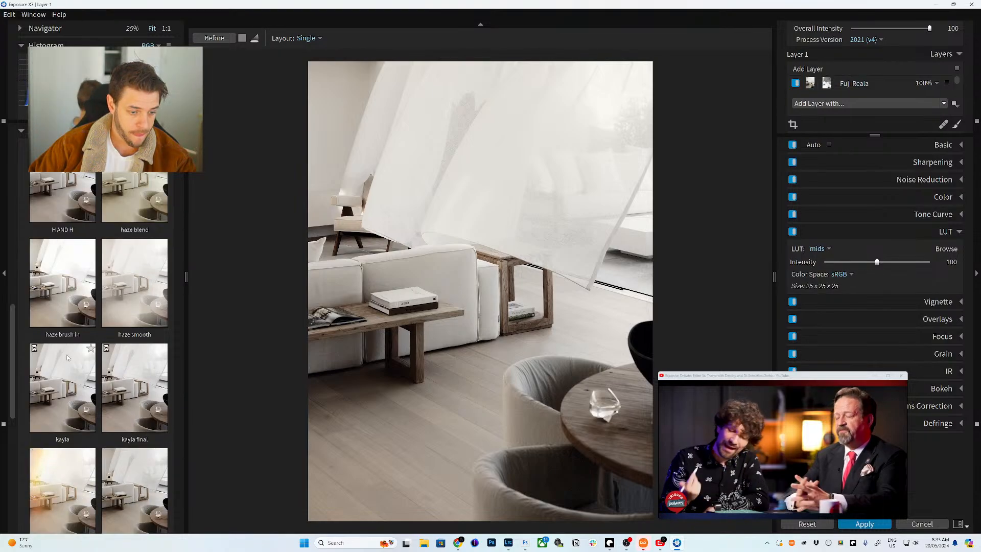
{"action": "scroll", "coordinate": [91, 422], "scroll_direction": "down", "scroll_amount": 1}
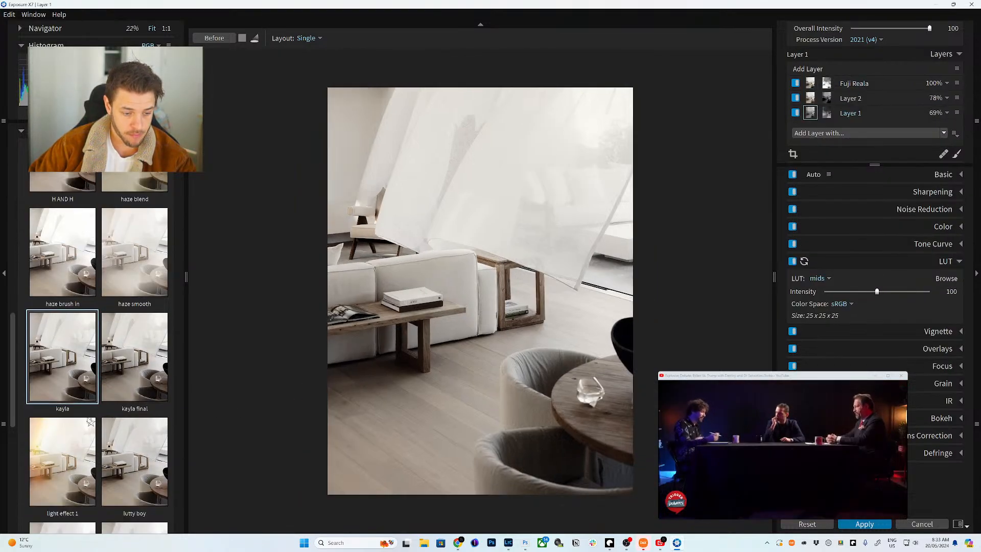
{"action": "scroll", "coordinate": [90, 421], "scroll_direction": "down", "scroll_amount": 1}
{"action": "scroll", "coordinate": [134, 408], "scroll_direction": "down", "scroll_amount": 1}
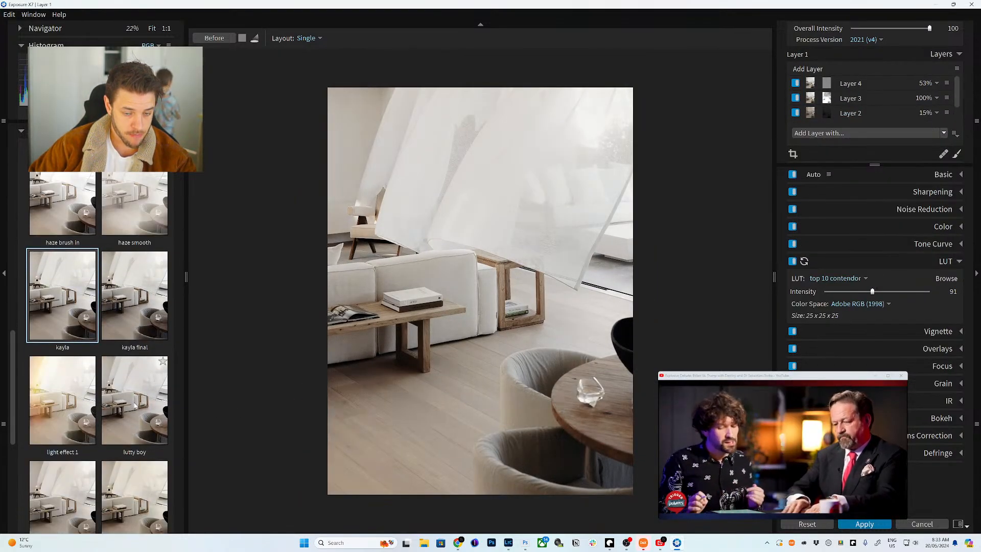
{"action": "left_click", "coordinate": [134, 405]}
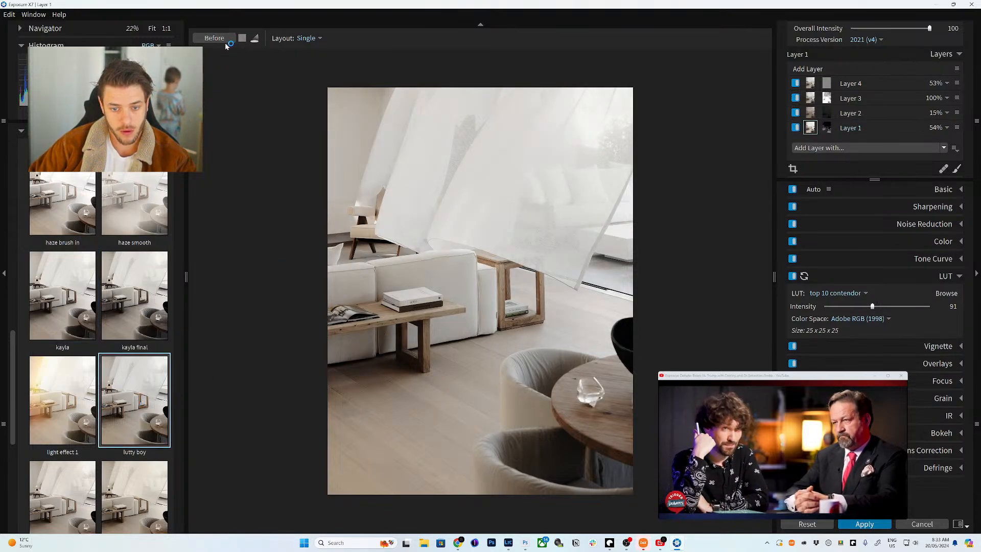
{"action": "left_click", "coordinate": [1, 310]}
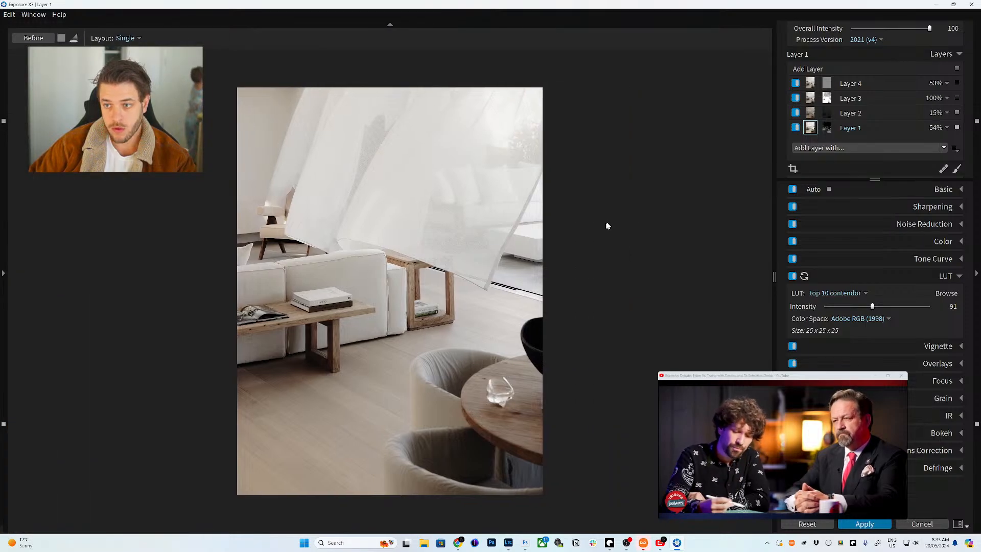
- Review the grain settings of Layers 2–4, then add Layer 5 on top of the stack
{"action": "left_click", "coordinate": [948, 399]}
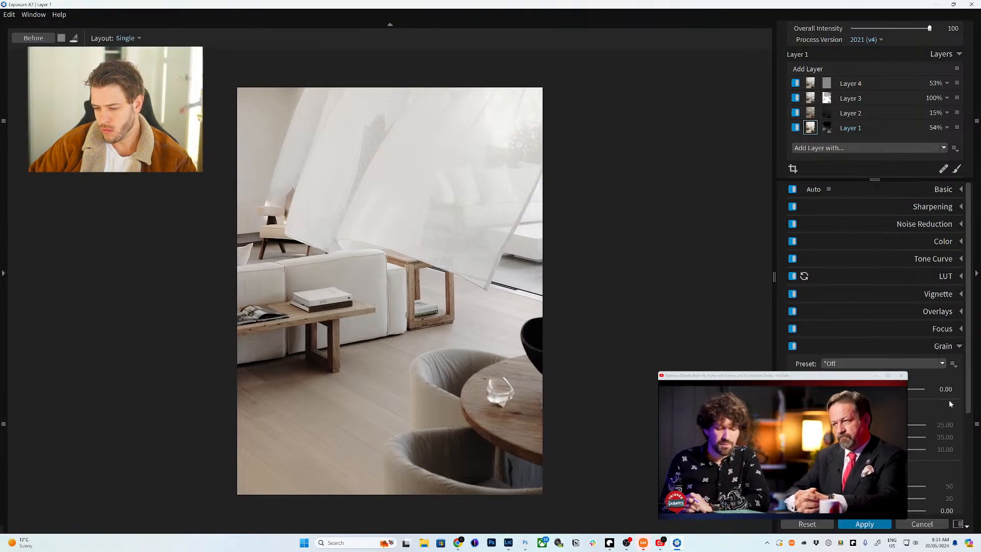
{"action": "left_click", "coordinate": [943, 345]}
{"action": "left_click", "coordinate": [810, 113]}
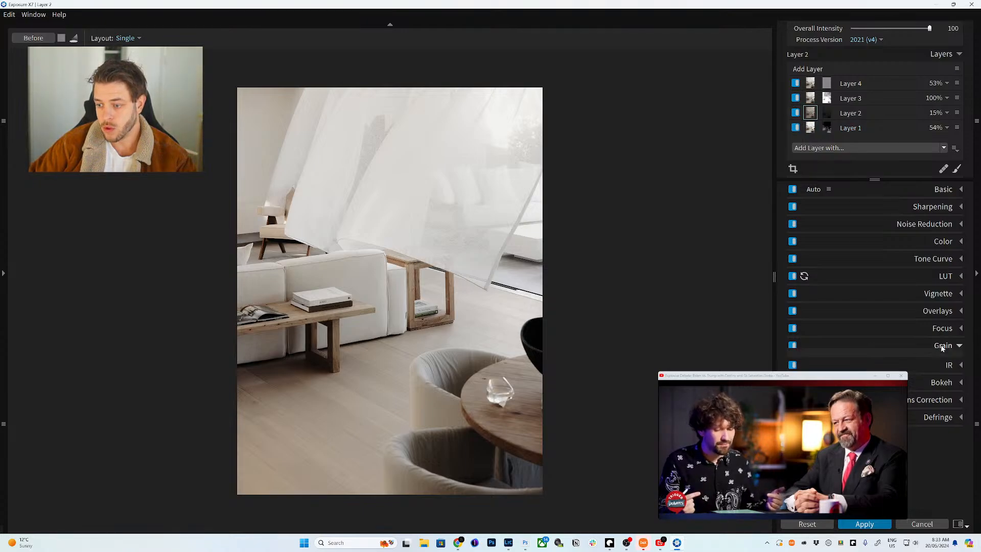
{"action": "left_click", "coordinate": [942, 345]}
{"action": "left_click", "coordinate": [809, 98]}
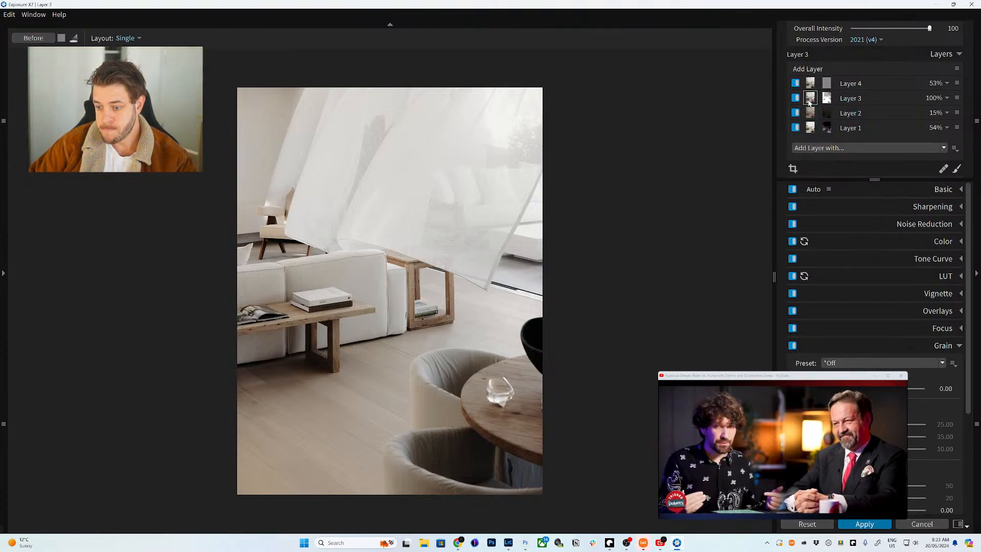
{"action": "left_click", "coordinate": [811, 81]}
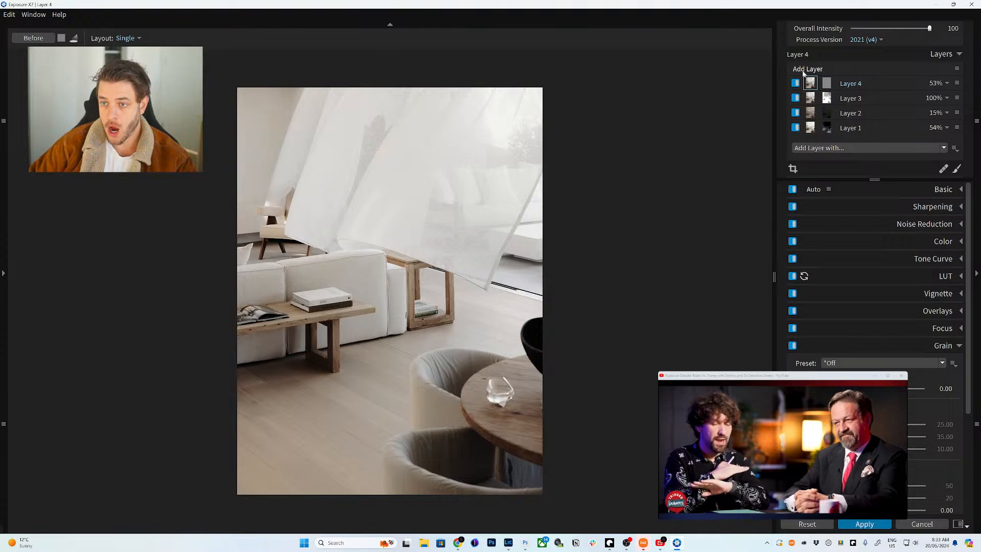
{"action": "left_click", "coordinate": [807, 69]}
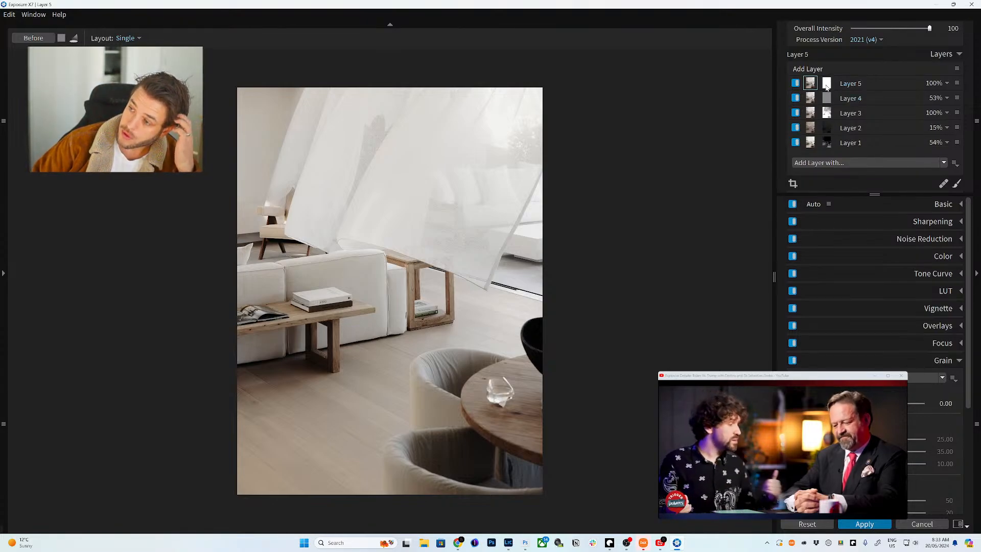
- Collapse Layer 5's mask luminance range and raise Overall Grain Strength to 93.06
{"action": "left_click", "coordinate": [826, 84]}
{"action": "left_click_drag", "start_coordinate": [945, 370], "coordinate": [843, 371]}
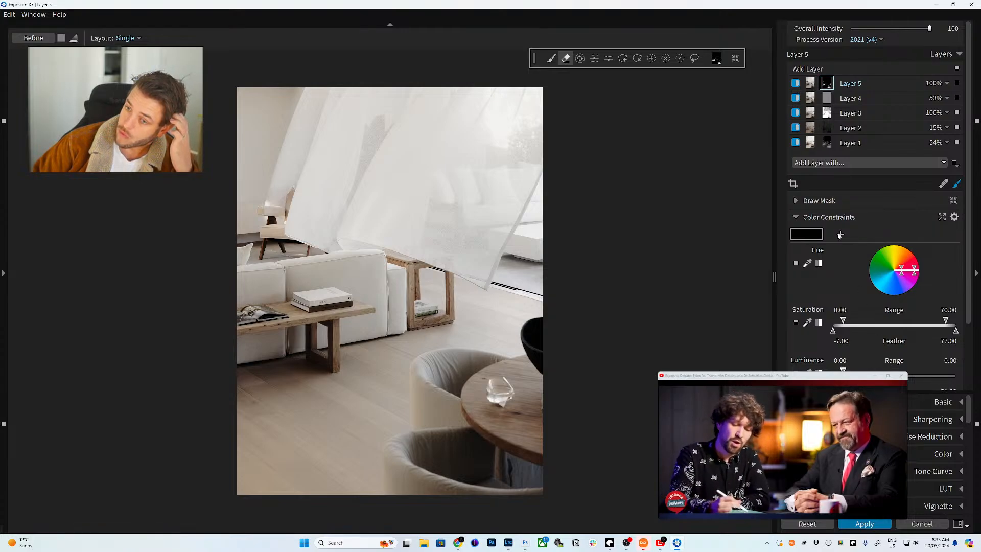
{"action": "scroll", "coordinate": [935, 454], "scroll_direction": "down", "scroll_amount": 5}
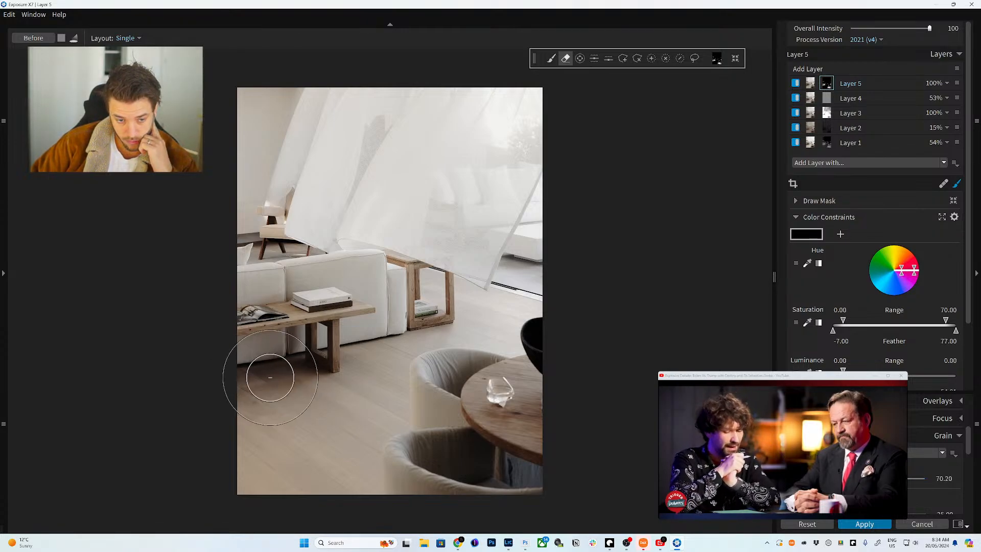
{"action": "left_click", "coordinate": [1, 169]}
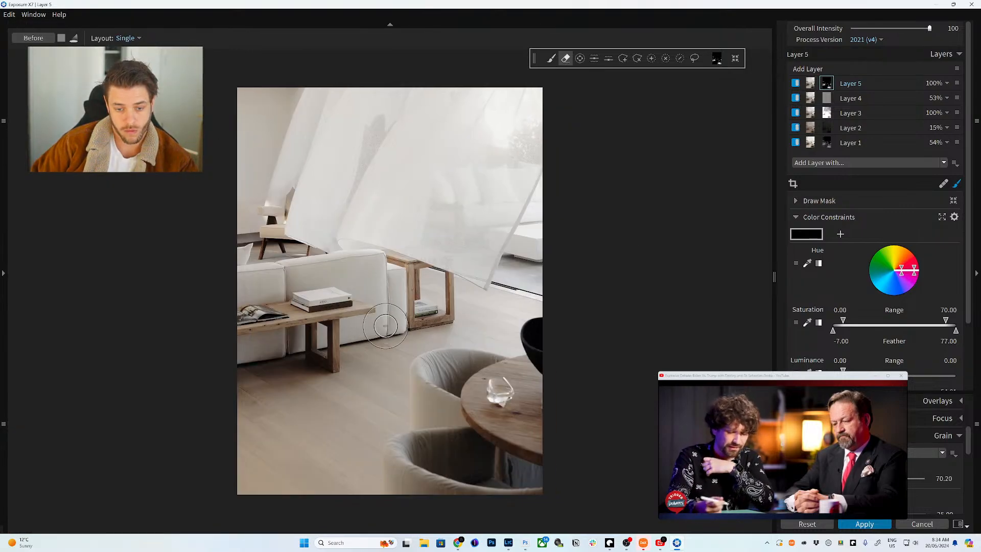
{"action": "left_click", "coordinate": [809, 84]}
{"action": "scroll", "coordinate": [318, 352], "scroll_direction": "up", "scroll_amount": 6}
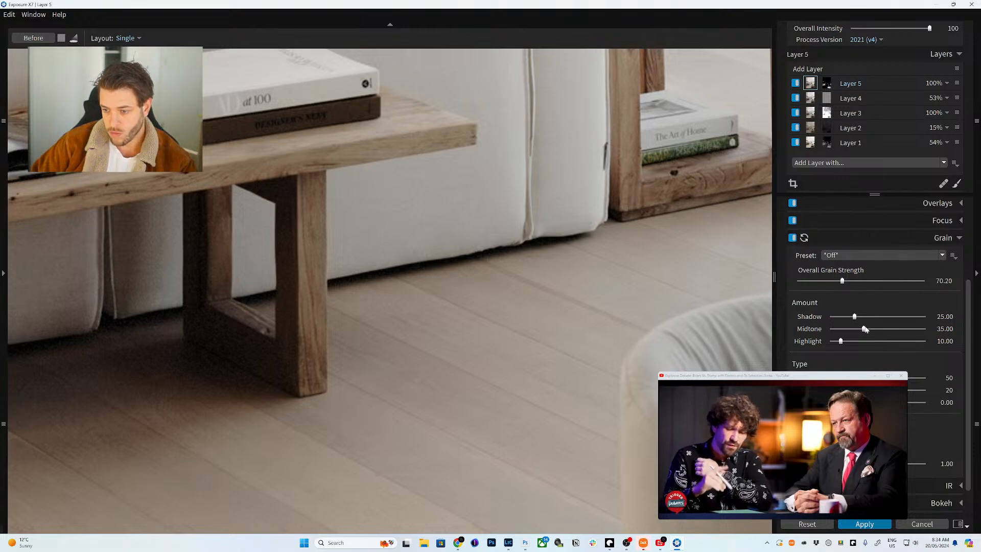
{"action": "left_click_drag", "start_coordinate": [845, 287], "coordinate": [856, 282]}
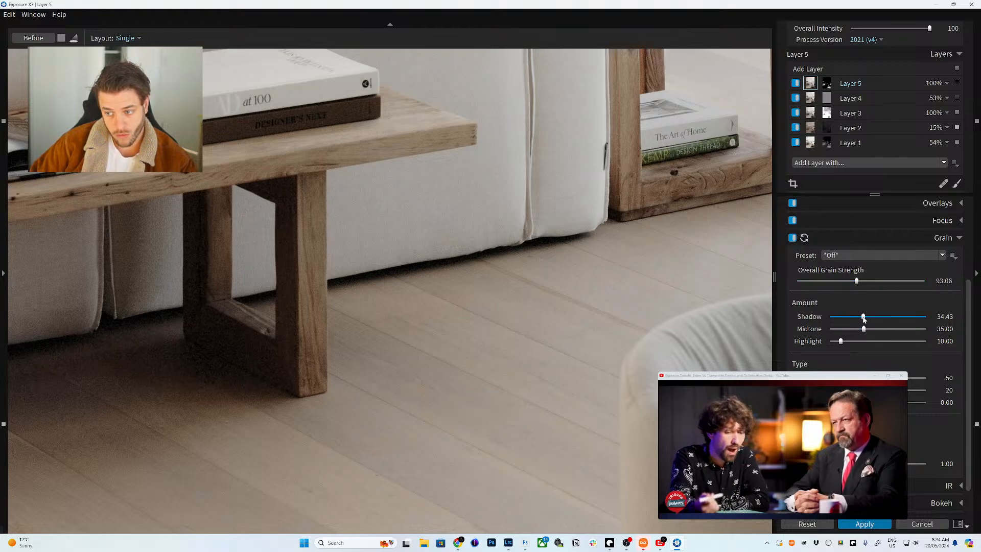
- Limit Layer 5's mask to the darkest tones, luminance about 0–11.95, and fit the photo
{"action": "left_click", "coordinate": [826, 82]}
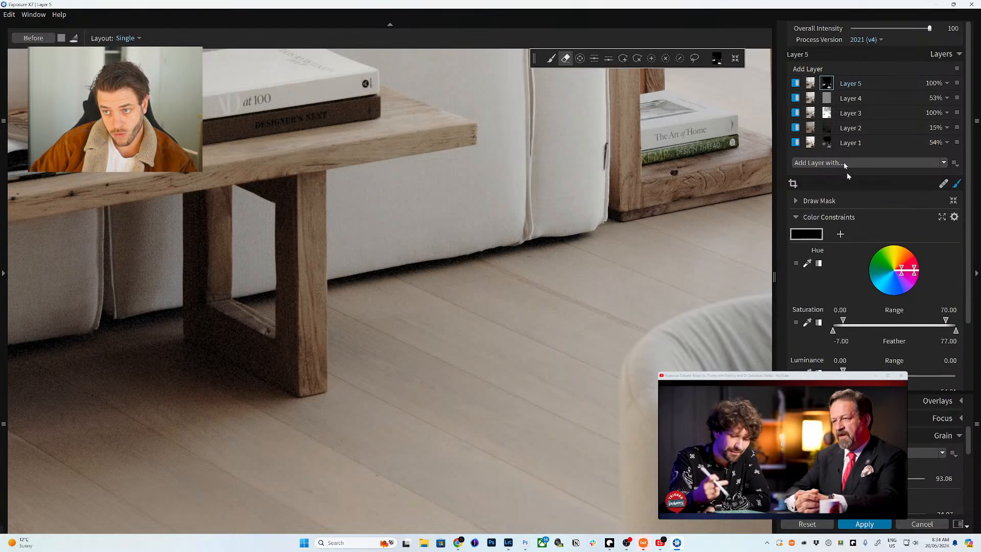
{"action": "left_click_drag", "start_coordinate": [843, 369], "coordinate": [855, 369]}
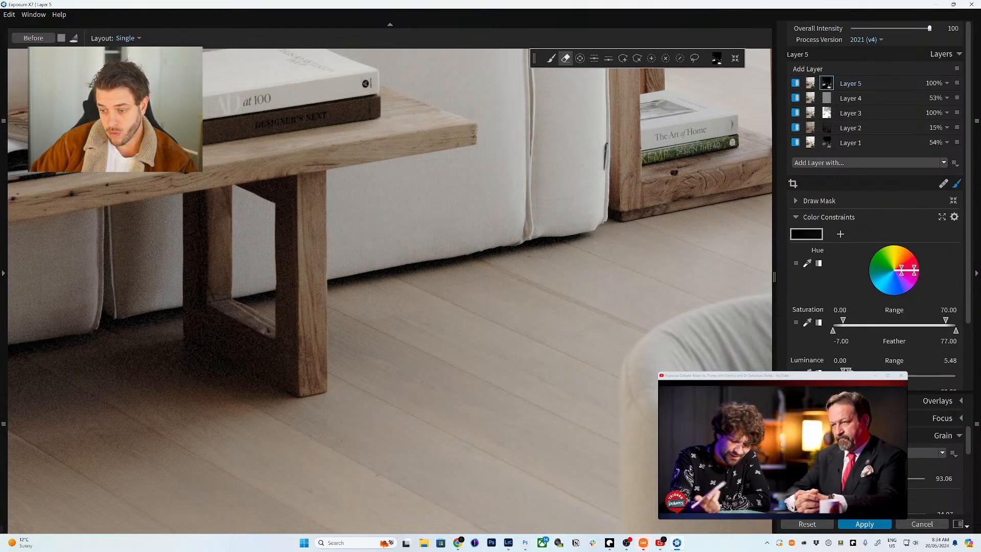
{"action": "left_click_drag", "start_coordinate": [910, 381], "coordinate": [914, 380]}
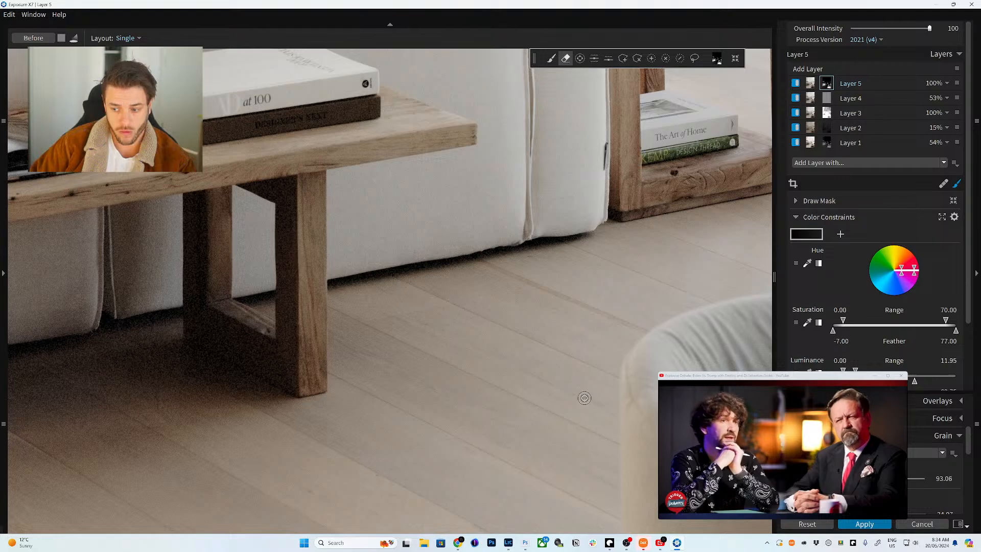
{"action": "left_click", "coordinate": [810, 83]}
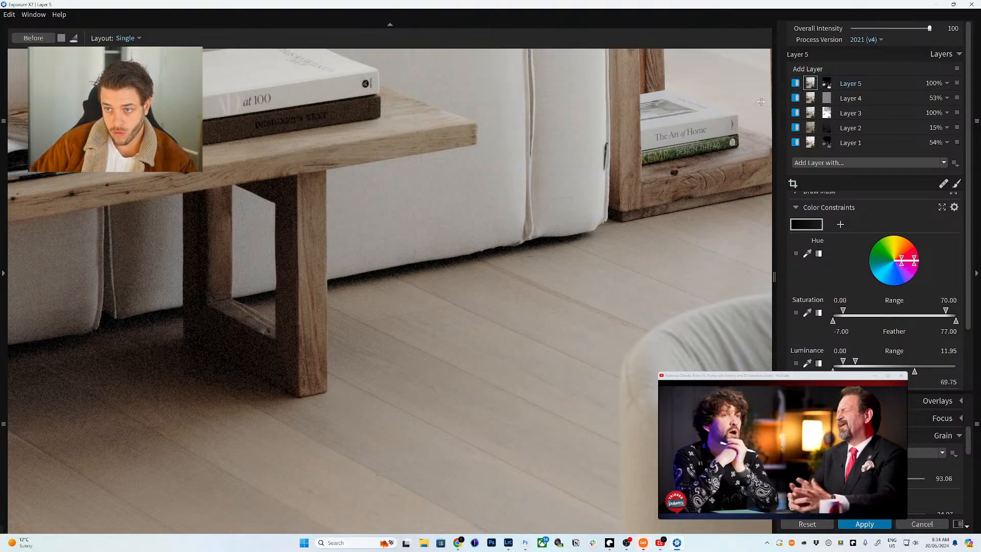
{"action": "left_click", "coordinate": [486, 259]}
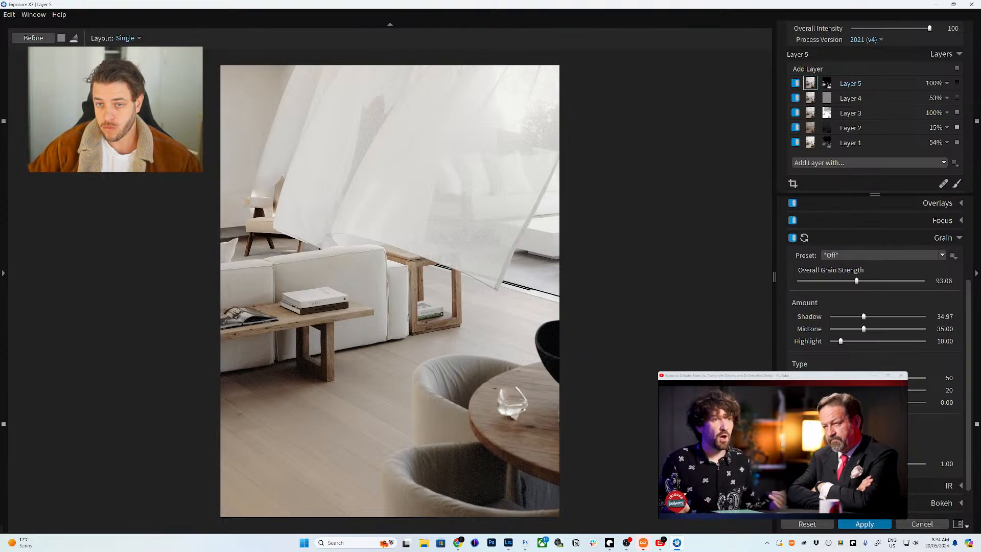
- Compare with the original, cut Layer 3's red saturation to -10, then reselect Layer 5
{"action": "left_click", "coordinate": [49, 41]}
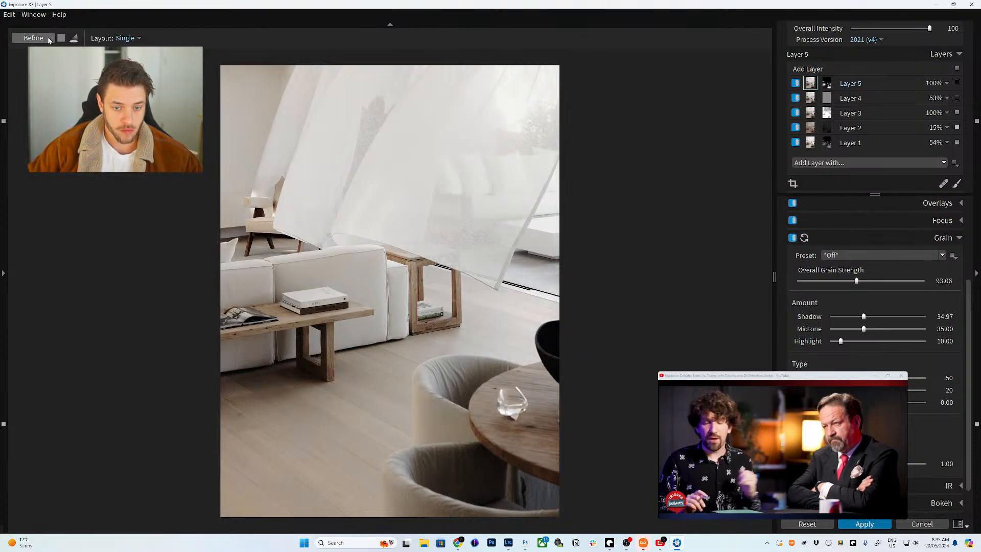
{"action": "left_click", "coordinate": [49, 40]}
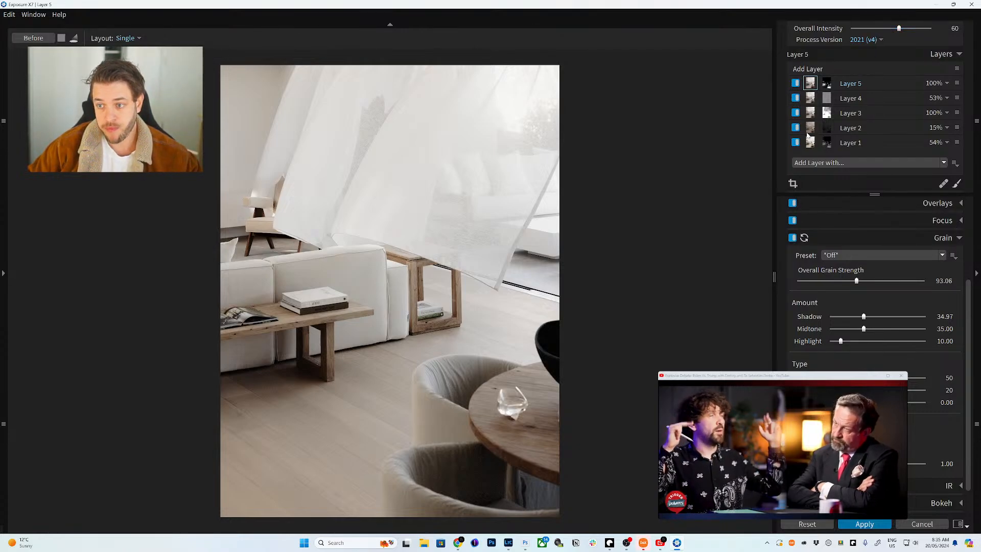
{"action": "left_click", "coordinate": [810, 114]}
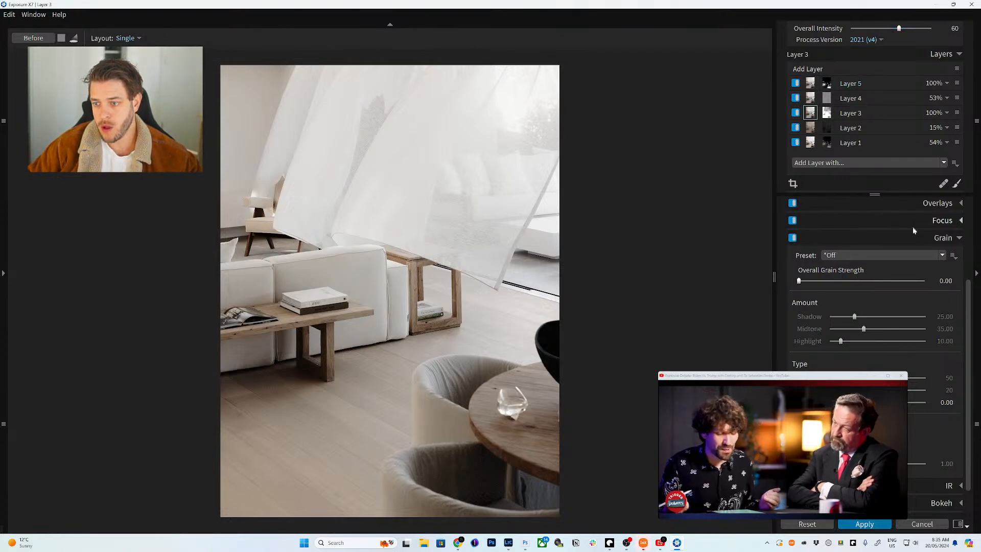
{"action": "left_click", "coordinate": [950, 255]}
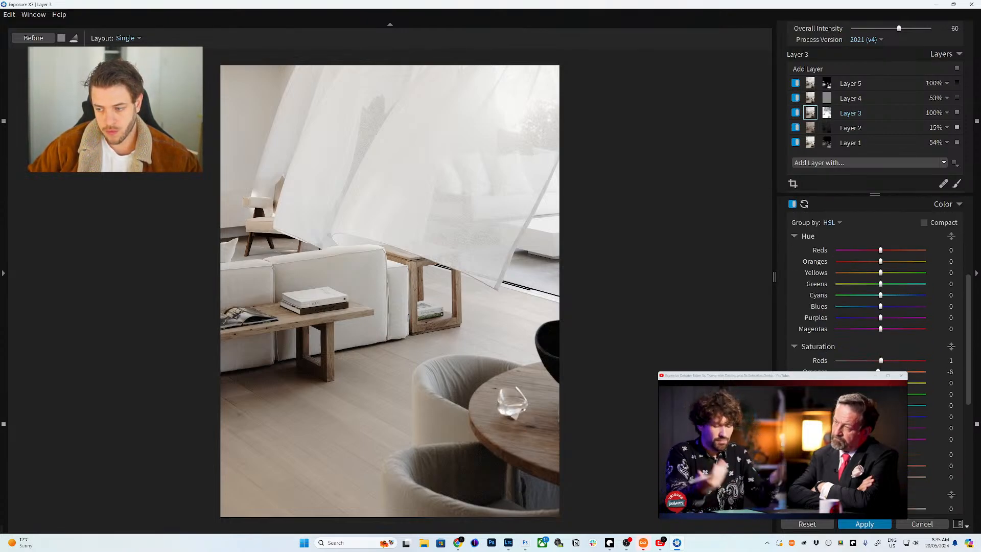
{"action": "left_click_drag", "start_coordinate": [880, 360], "coordinate": [876, 360]}
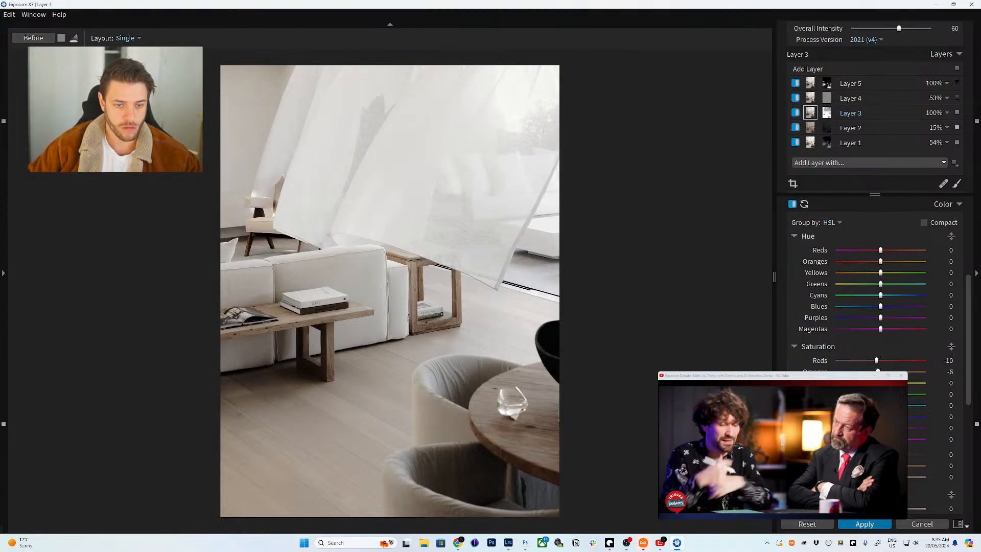
{"action": "left_click", "coordinate": [809, 84]}
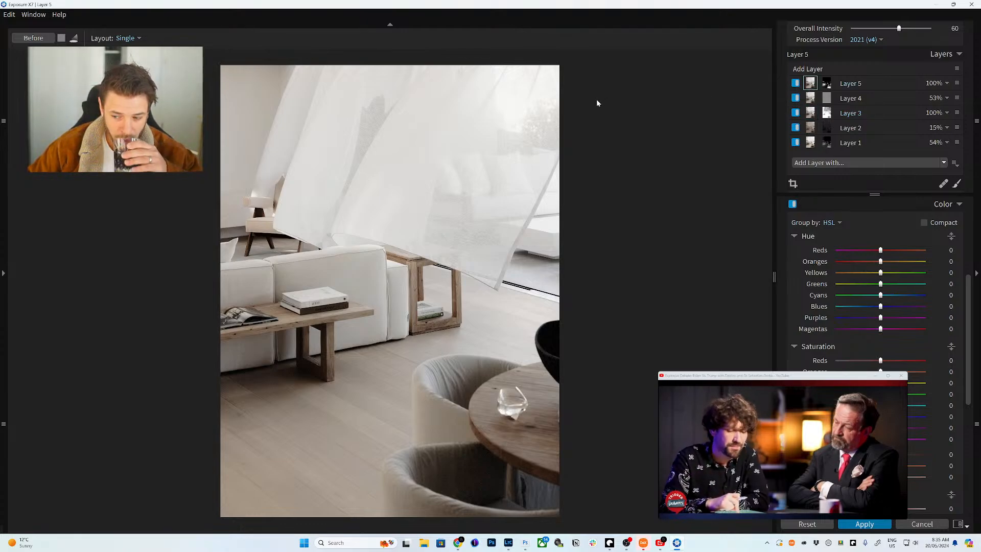
{"action": "left_click", "coordinate": [892, 206]}
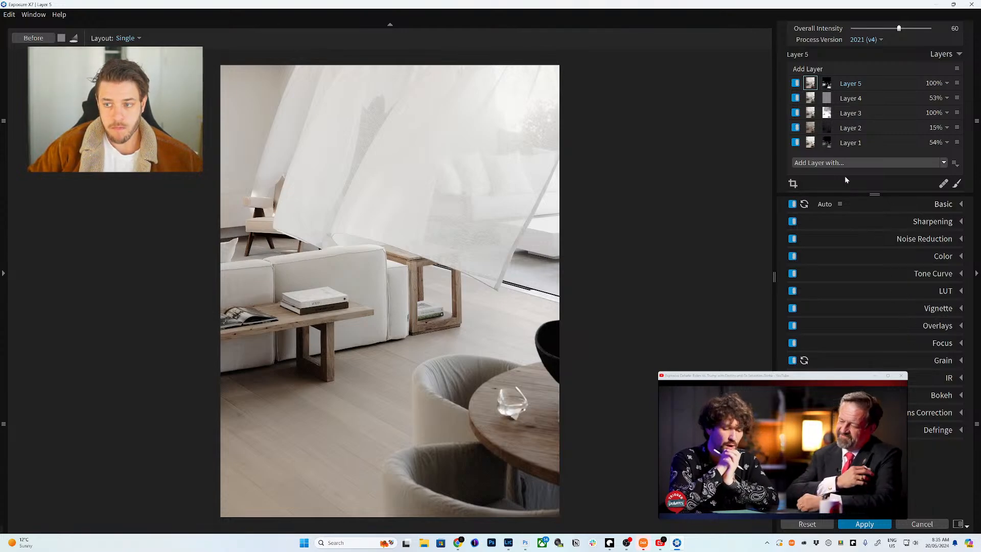
- Apply the Exposure X7 edit and duplicate the resulting layer with Ctrl+J
{"action": "left_click", "coordinate": [858, 524]}
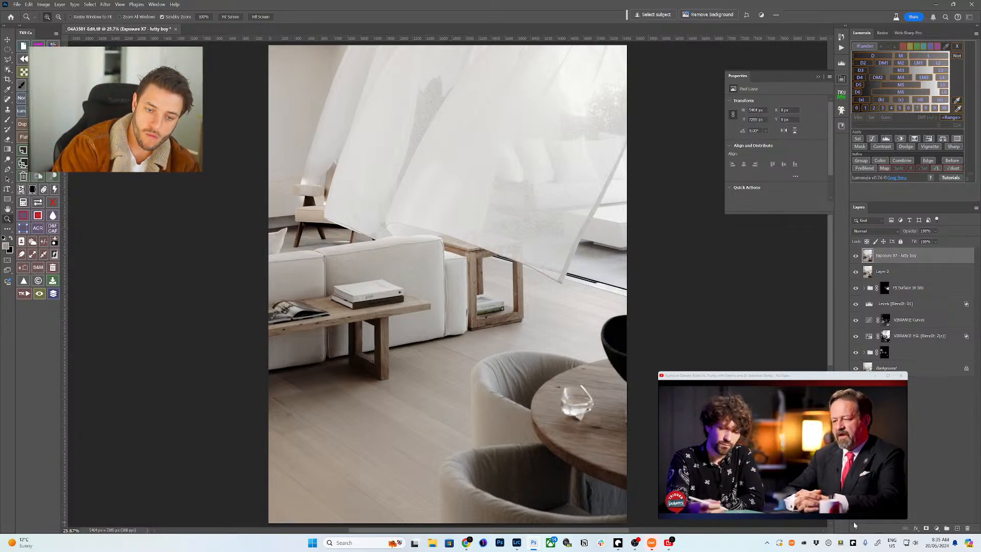
{"action": "key", "text": "ctrl+j"}
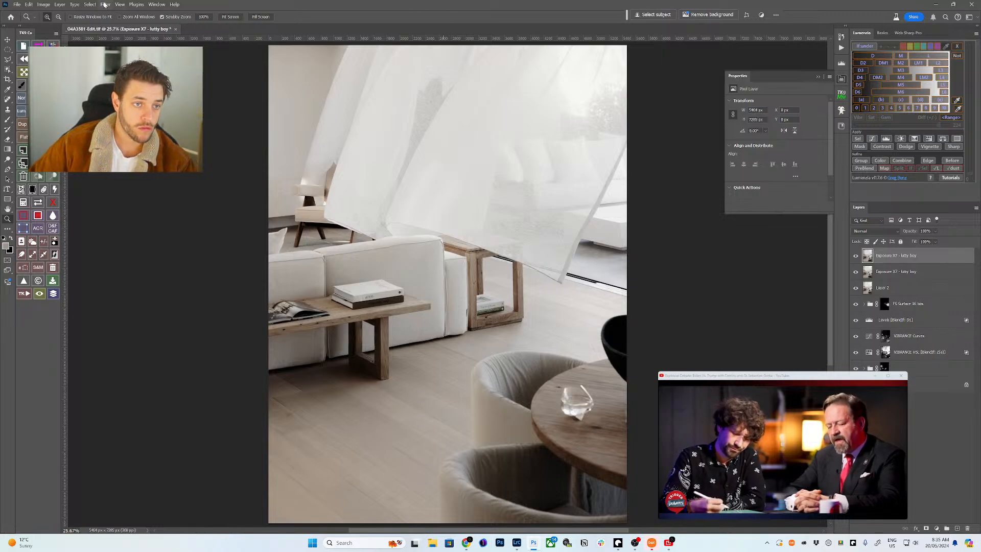
{"action": "left_click", "coordinate": [105, 5]}
{"action": "left_click", "coordinate": [843, 66]}
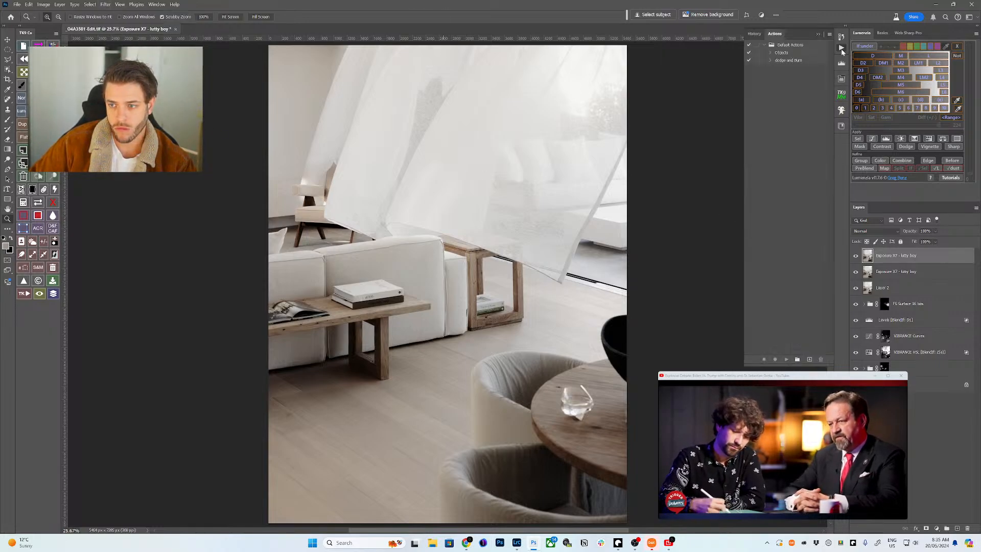
{"action": "left_click", "coordinate": [363, 29]}
- Send the duplicated layer back into Exposure X7 via Filter > Alien Skin
{"action": "left_click", "coordinate": [108, 5]}
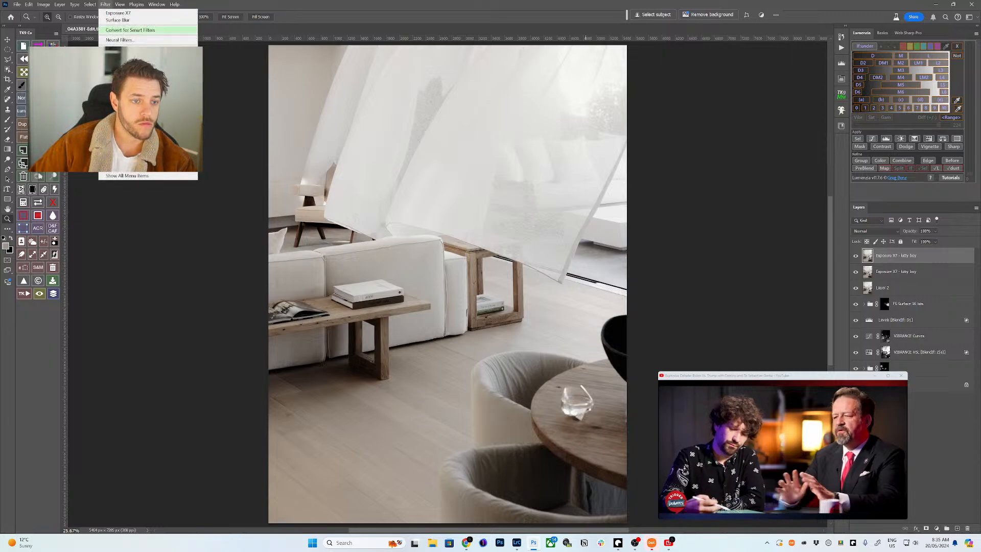
{"action": "mouse_move", "coordinate": [189, 144]}
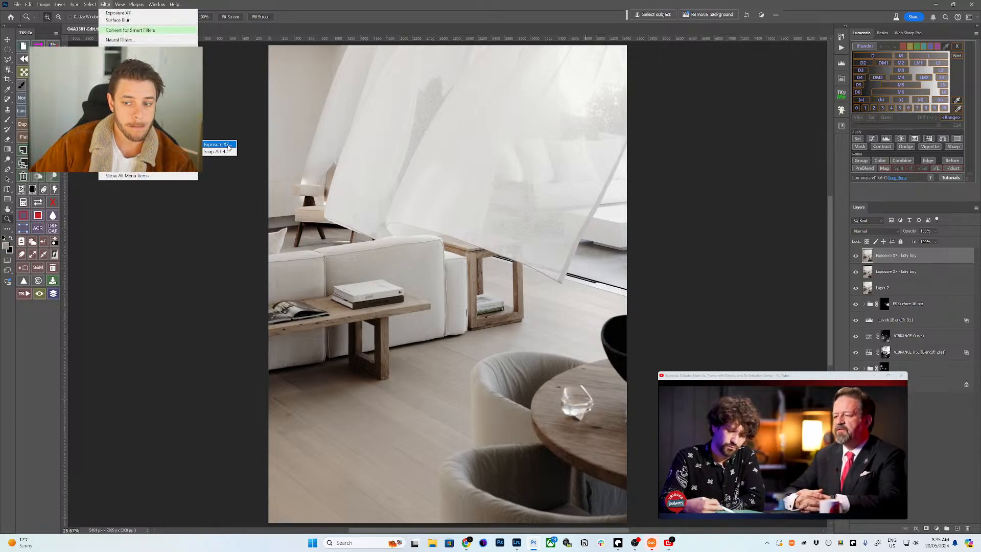
{"action": "left_click", "coordinate": [229, 147]}
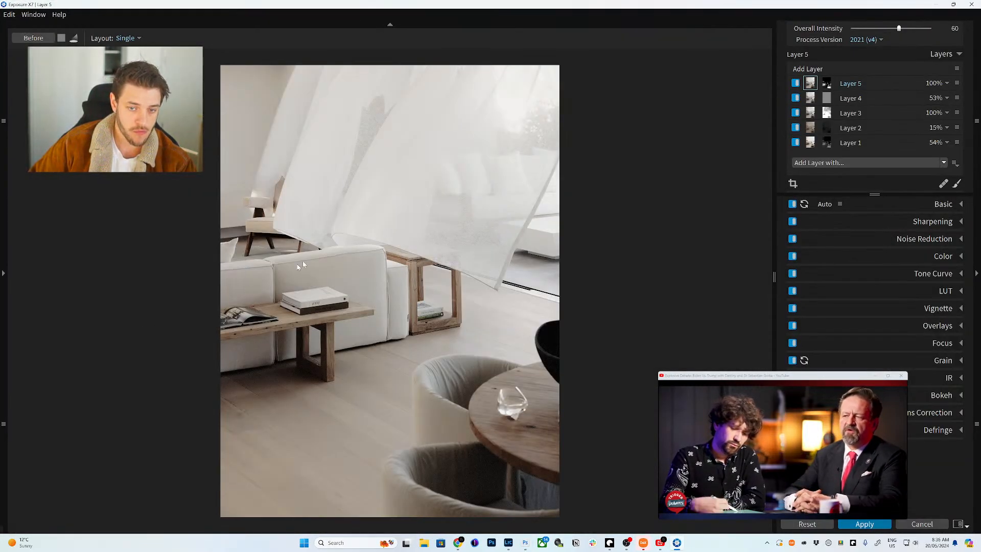
- Reset to one default layer and place a Haze light effect at the photo's top-right corner
{"action": "left_click", "coordinate": [807, 524]}
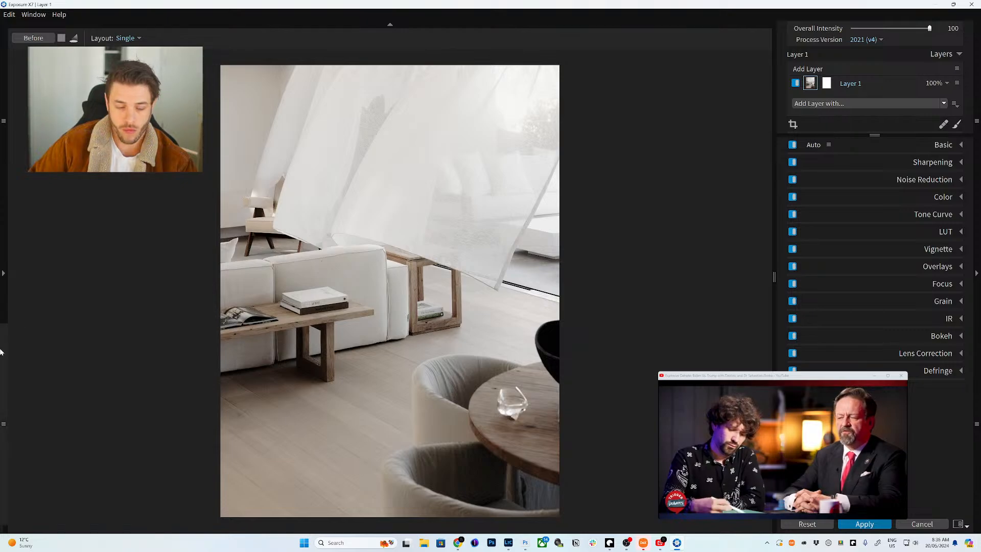
{"action": "left_click", "coordinate": [4, 274]}
{"action": "scroll", "coordinate": [73, 385], "scroll_direction": "down", "scroll_amount": 1}
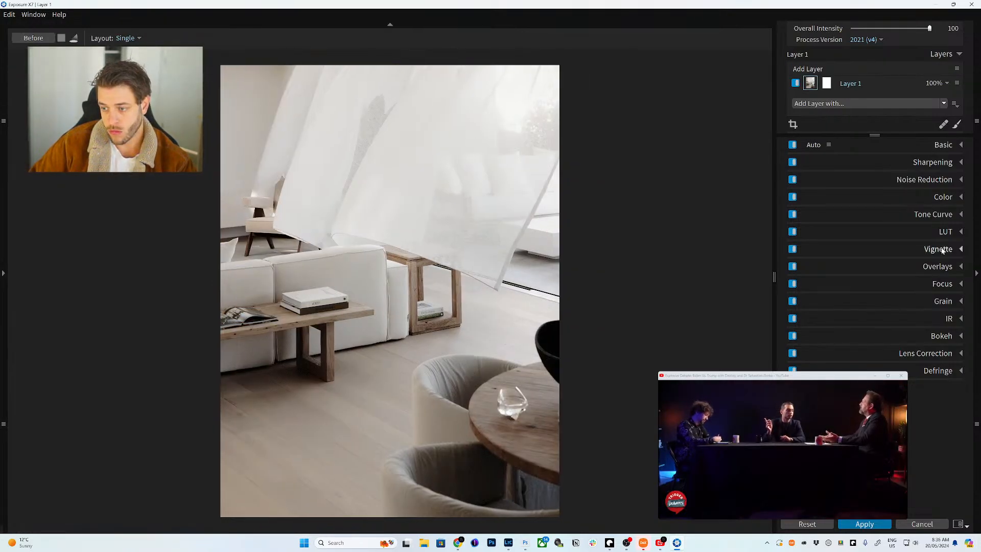
{"action": "left_click", "coordinate": [951, 266]}
{"action": "scroll", "coordinate": [868, 306], "scroll_direction": "down", "scroll_amount": 2}
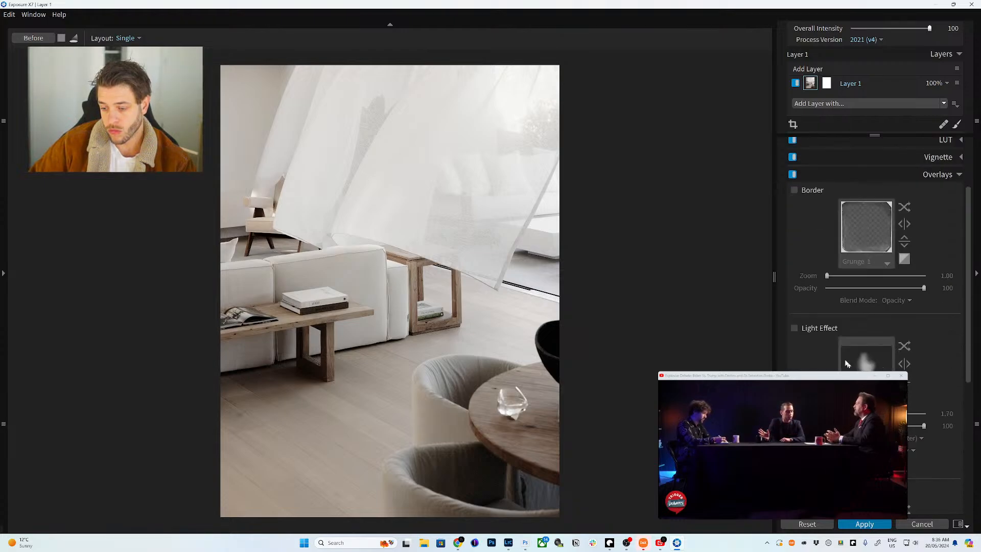
{"action": "left_click", "coordinate": [873, 367]}
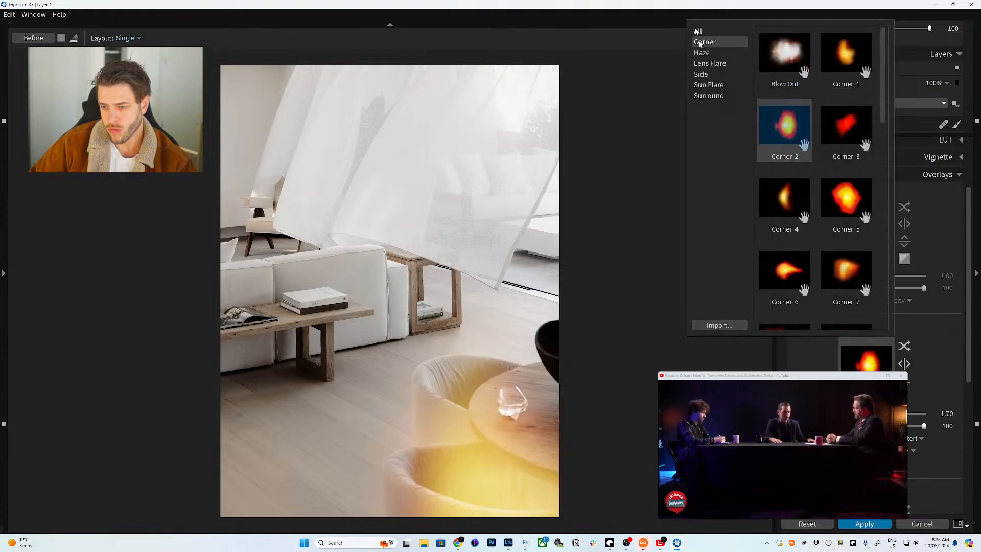
{"action": "left_click", "coordinate": [715, 53]}
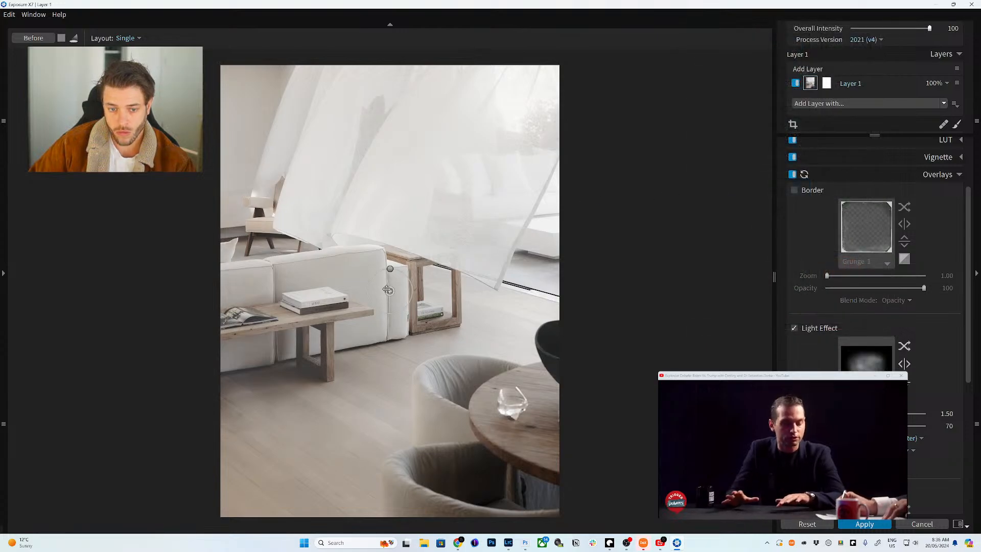
{"action": "left_click_drag", "start_coordinate": [390, 290], "coordinate": [547, 86]}
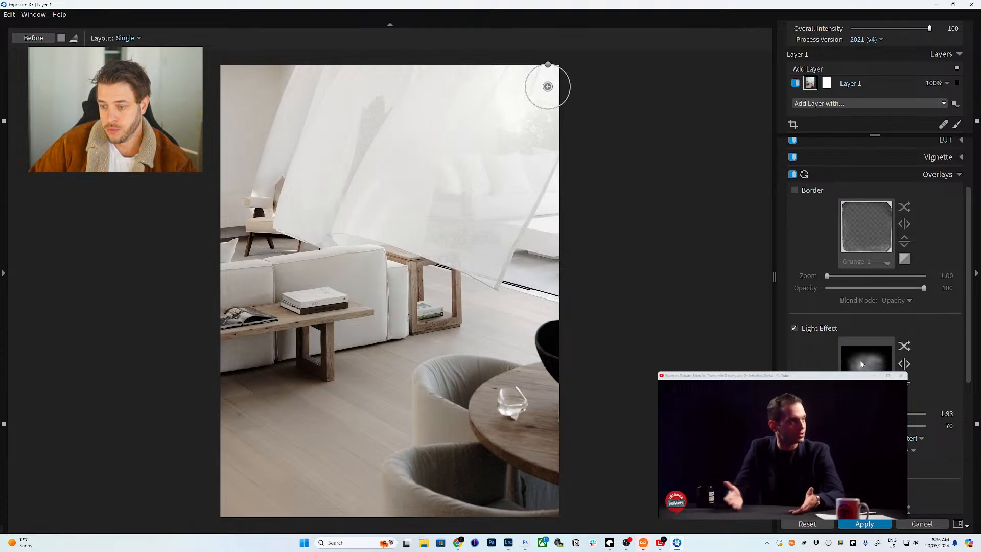
- Switch the light effect to Blue Haze, position it top-right, and apply back to Photoshop
{"action": "left_click", "coordinate": [843, 358]}
{"action": "scroll", "coordinate": [835, 253], "scroll_direction": "down", "scroll_amount": 3}
{"action": "scroll", "coordinate": [840, 235], "scroll_direction": "down", "scroll_amount": 2}
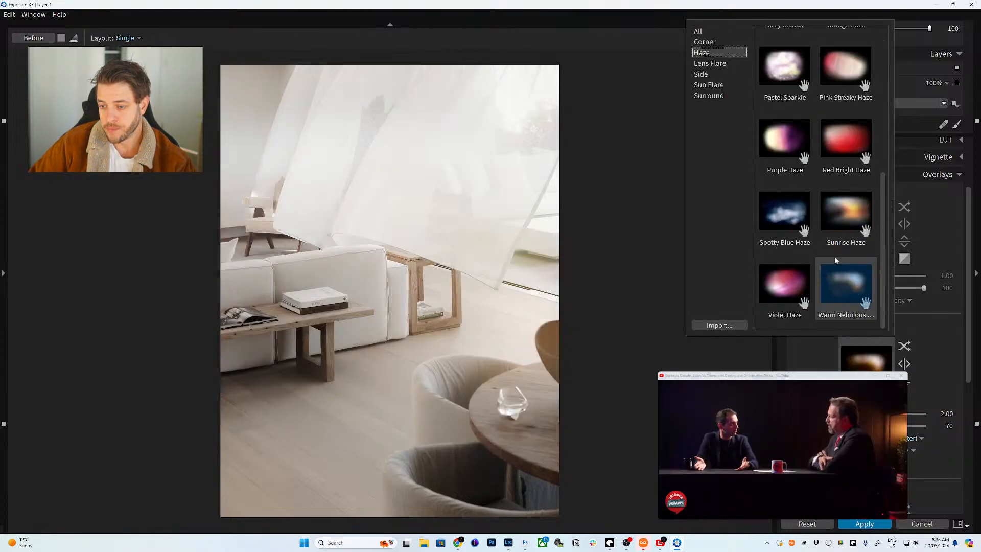
{"action": "scroll", "coordinate": [817, 289], "scroll_direction": "up", "scroll_amount": 5}
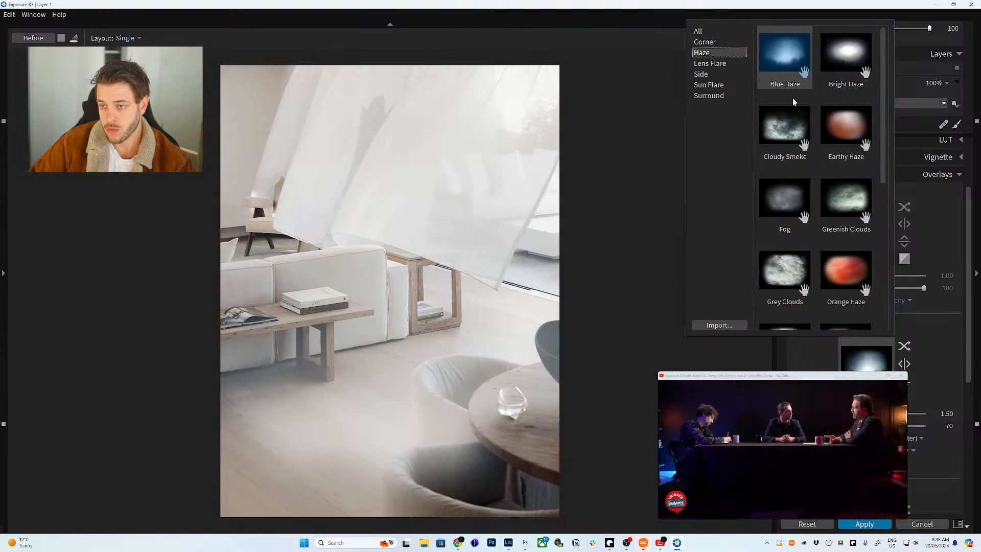
{"action": "scroll", "coordinate": [837, 203], "scroll_direction": "down", "scroll_amount": 5}
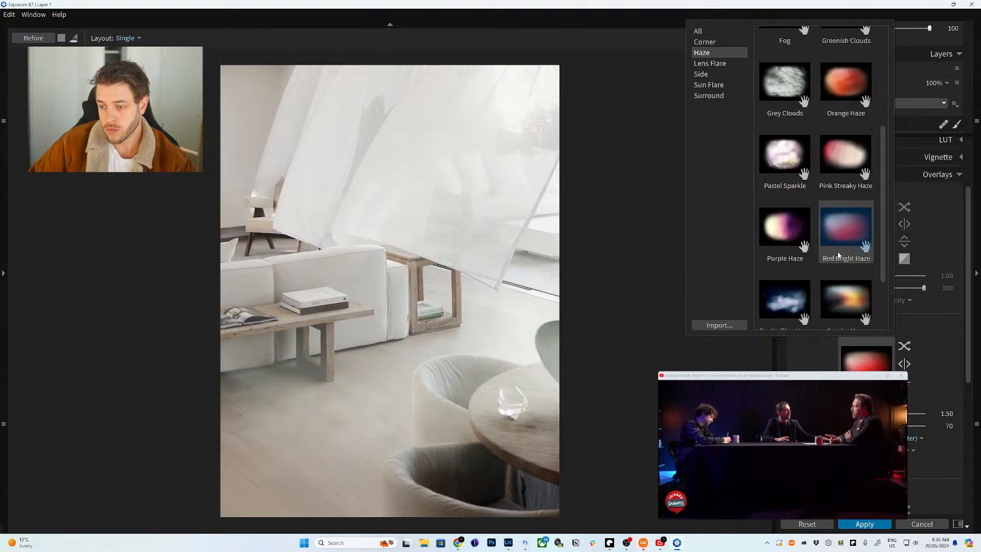
{"action": "scroll", "coordinate": [848, 213], "scroll_direction": "up", "scroll_amount": 5}
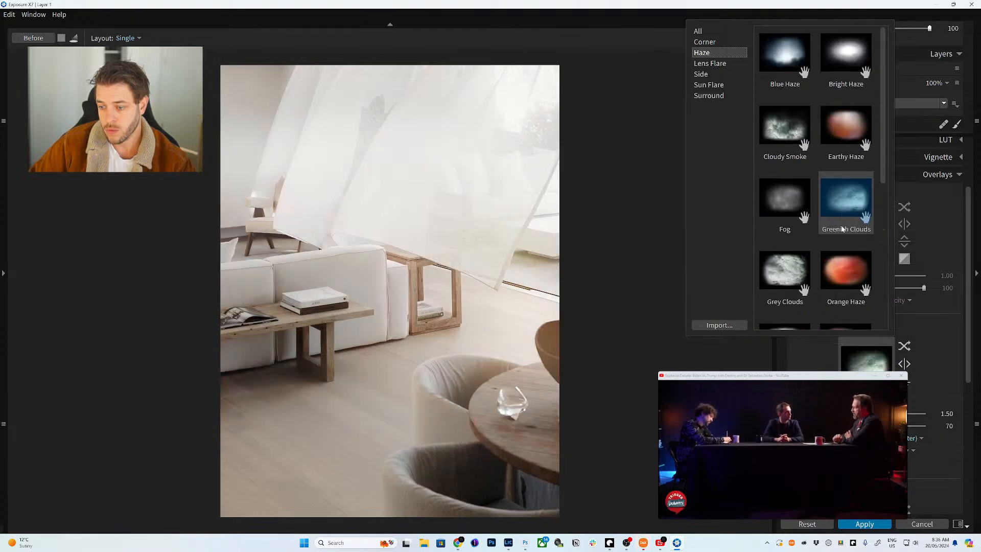
{"action": "left_click", "coordinate": [798, 51]}
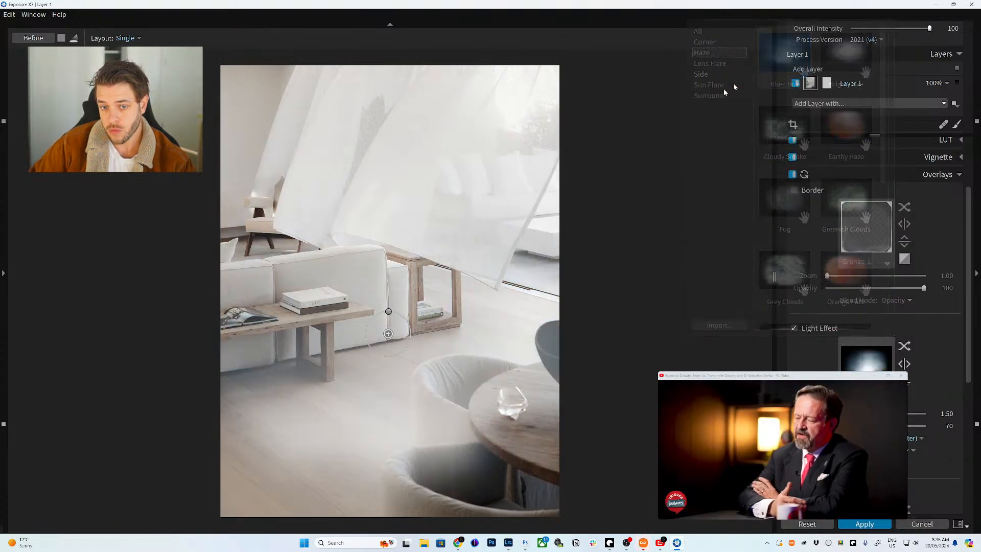
{"action": "left_click_drag", "start_coordinate": [435, 294], "coordinate": [554, 83]}
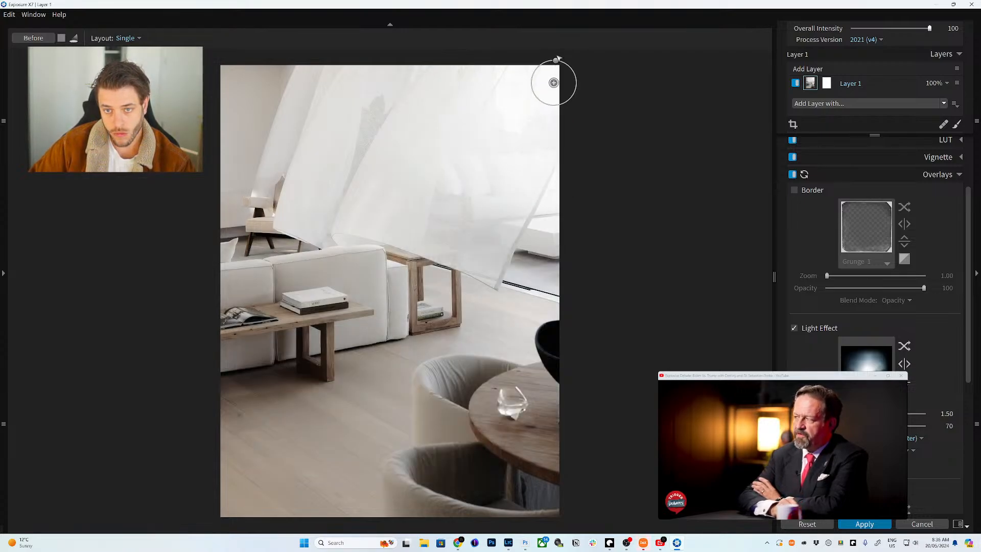
{"action": "left_click_drag", "start_coordinate": [553, 83], "coordinate": [550, 86]}
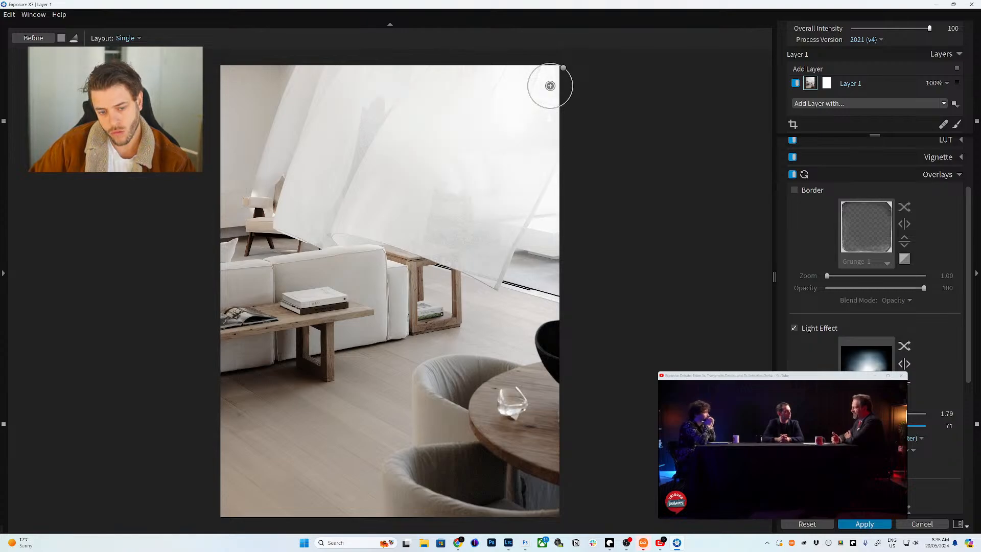
{"action": "key", "text": "Return"}
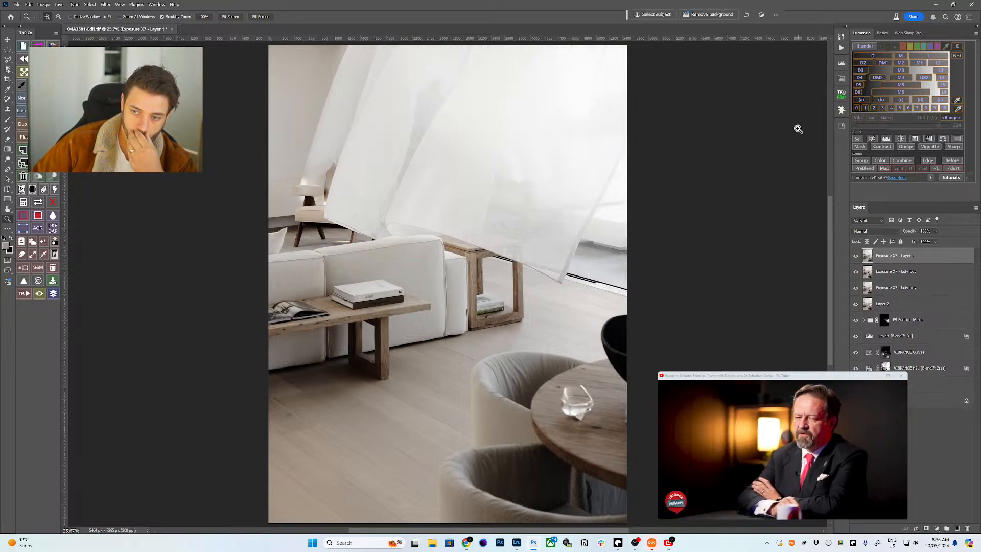
- Lower the Exposure X7 layer's opacity after comparing, and bring up Web Sharp Pro
{"action": "left_click", "coordinate": [856, 256]}
{"action": "left_click", "coordinate": [855, 256]}
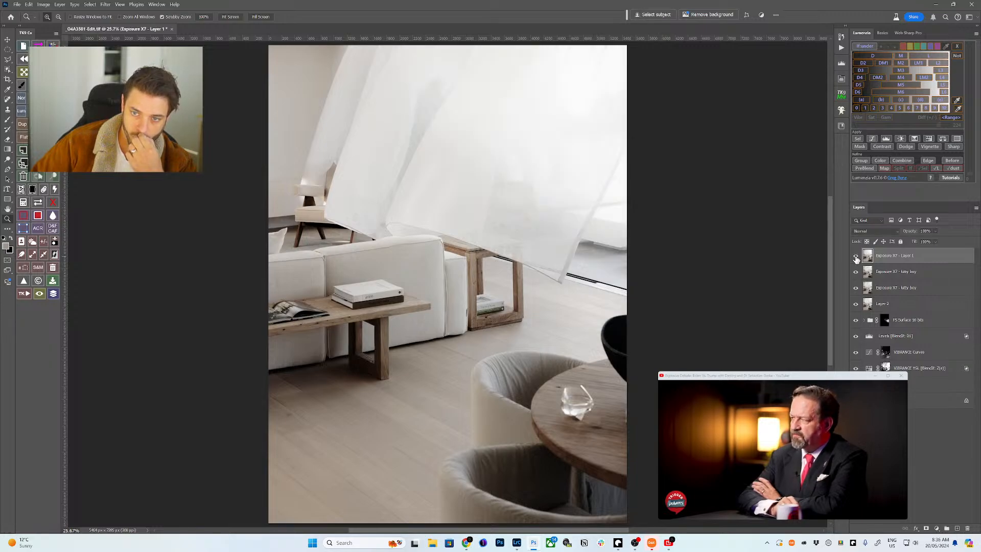
{"action": "left_click", "coordinate": [856, 256]}
{"action": "left_click", "coordinate": [855, 256]}
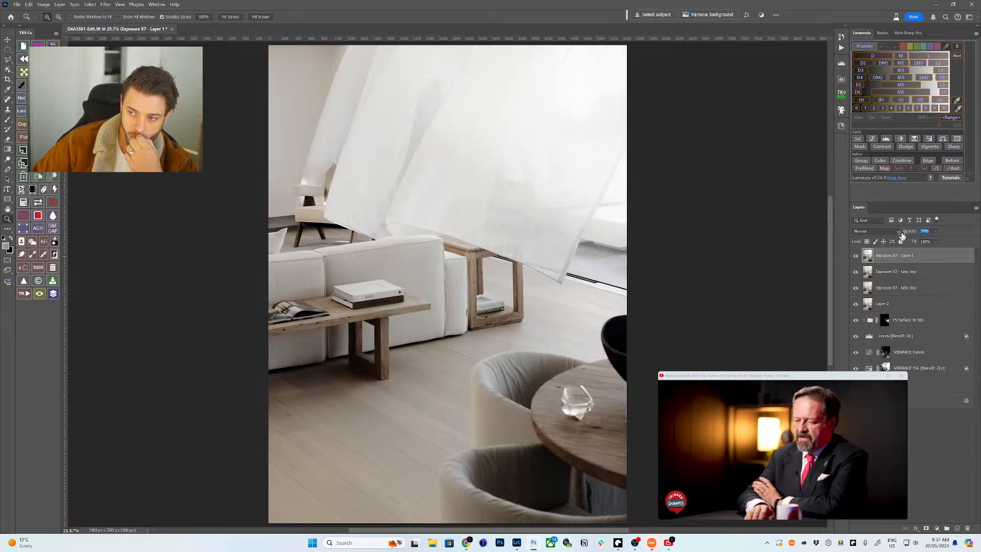
{"action": "mouse_move", "coordinate": [908, 232]}
{"action": "left_mouse_down"}
{"action": "mouse_move", "coordinate": [893, 235]}
{"action": "mouse_move", "coordinate": [906, 233]}
{"action": "left_mouse_up"}
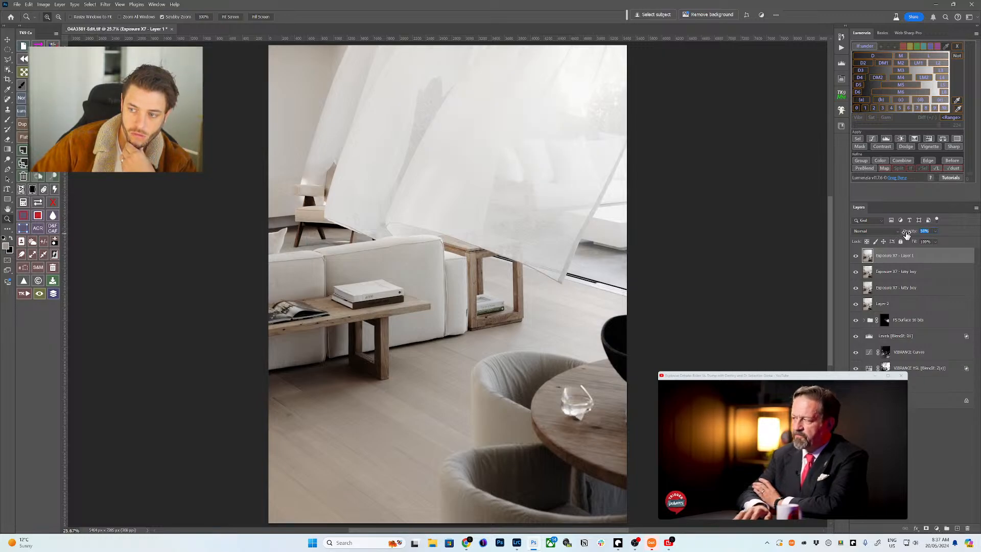
{"action": "left_click", "coordinate": [908, 33]}
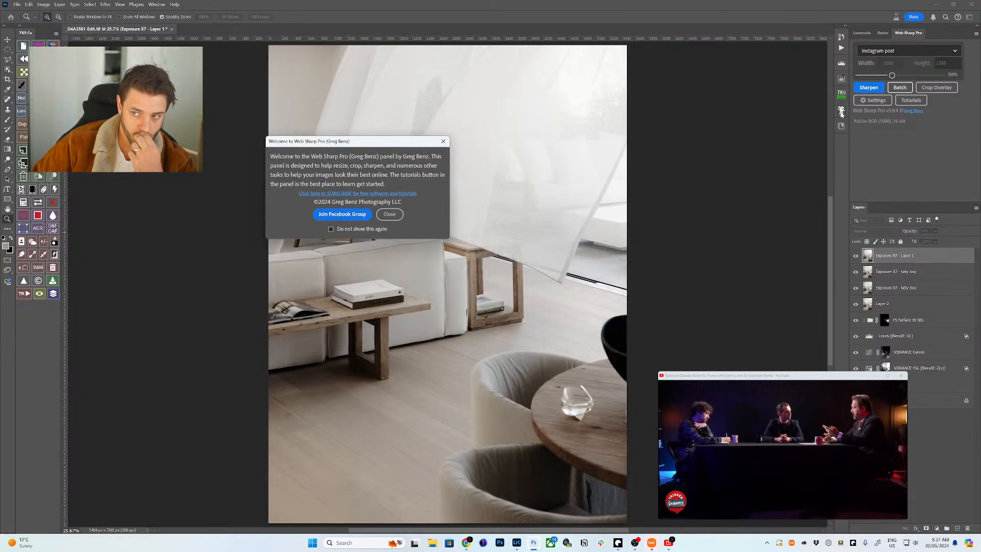
{"action": "key", "text": "Escape"}
{"action": "scroll", "coordinate": [523, 210], "scroll_direction": "down", "scroll_amount": 2}
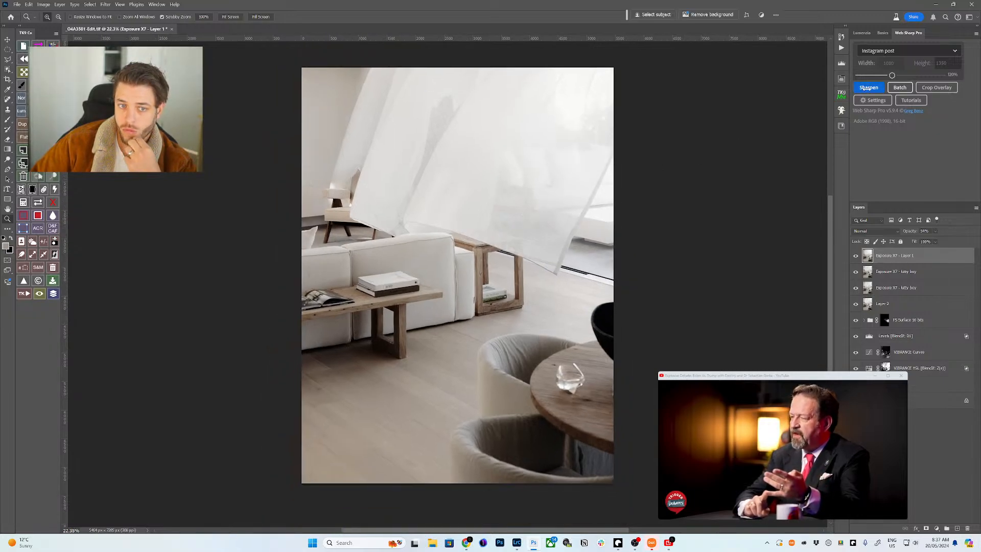
{"action": "left_click", "coordinate": [863, 87]}
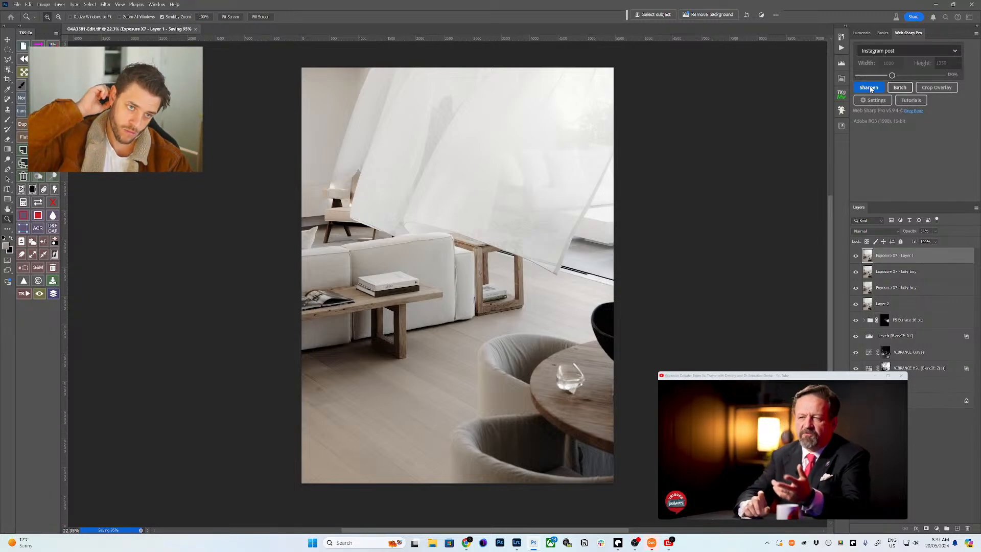
- Set Web Sharp Pro's output folder to 'gram' on the Desktop and sharpen for Instagram
{"action": "left_click", "coordinate": [873, 100]}
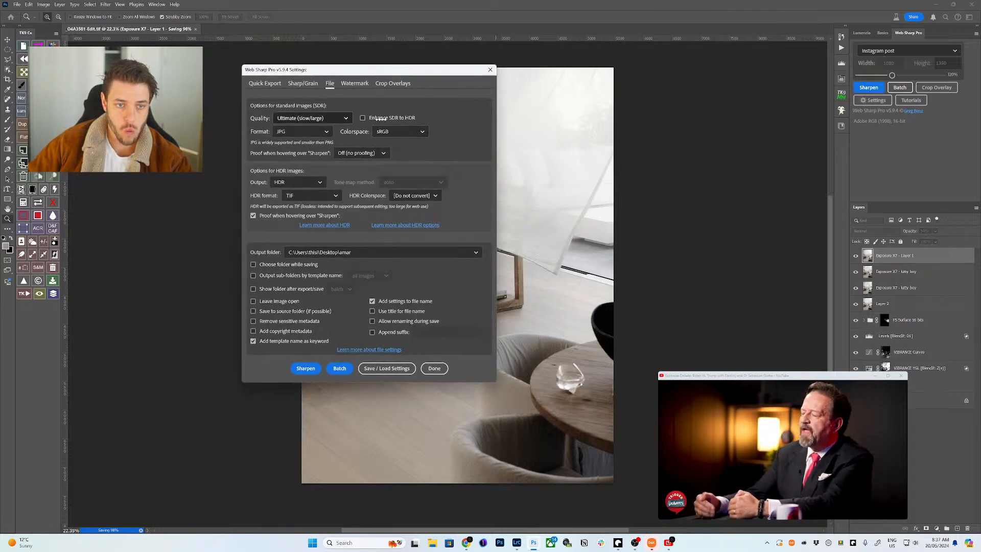
{"action": "left_click", "coordinate": [379, 256]}
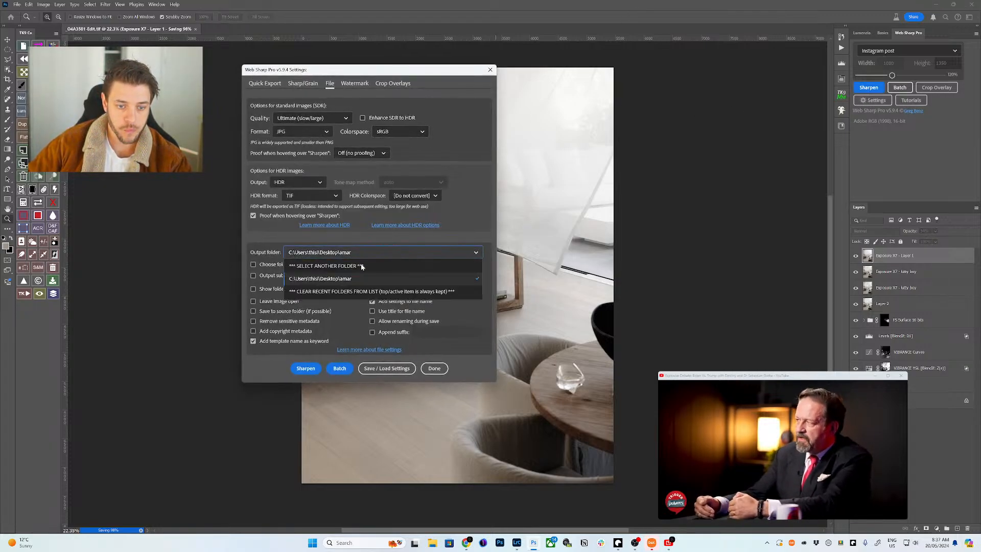
{"action": "left_click", "coordinate": [361, 266]}
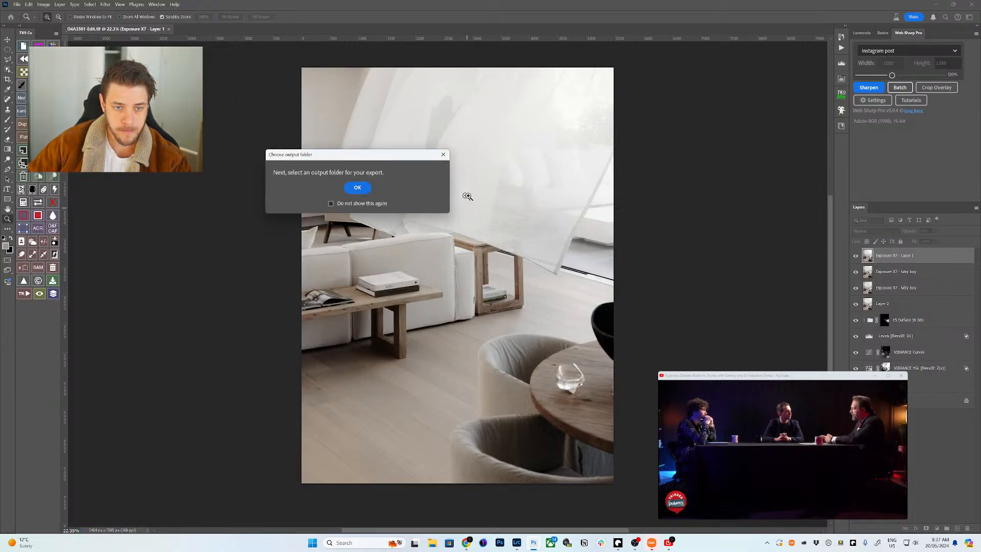
{"action": "left_click", "coordinate": [357, 188]}
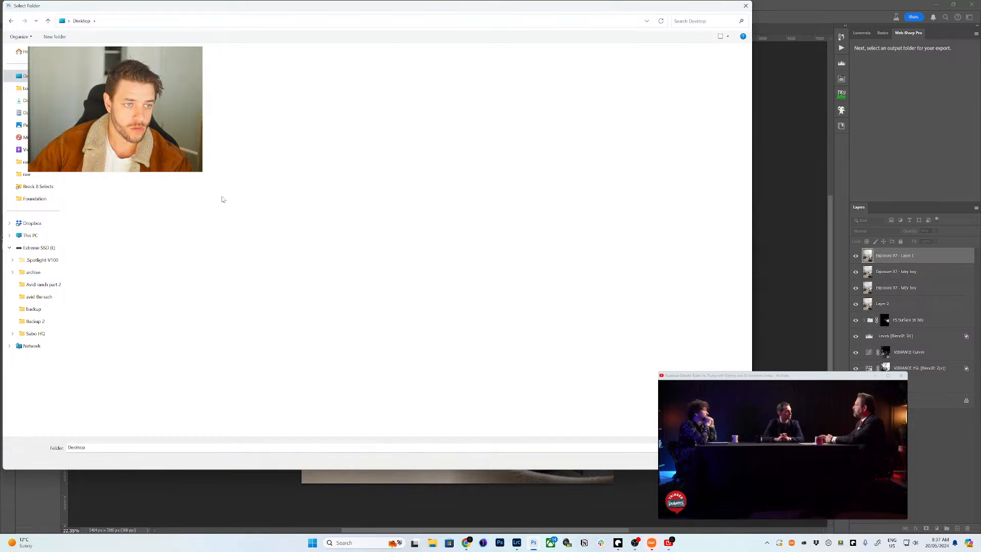
{"action": "type", "text": "gram"}
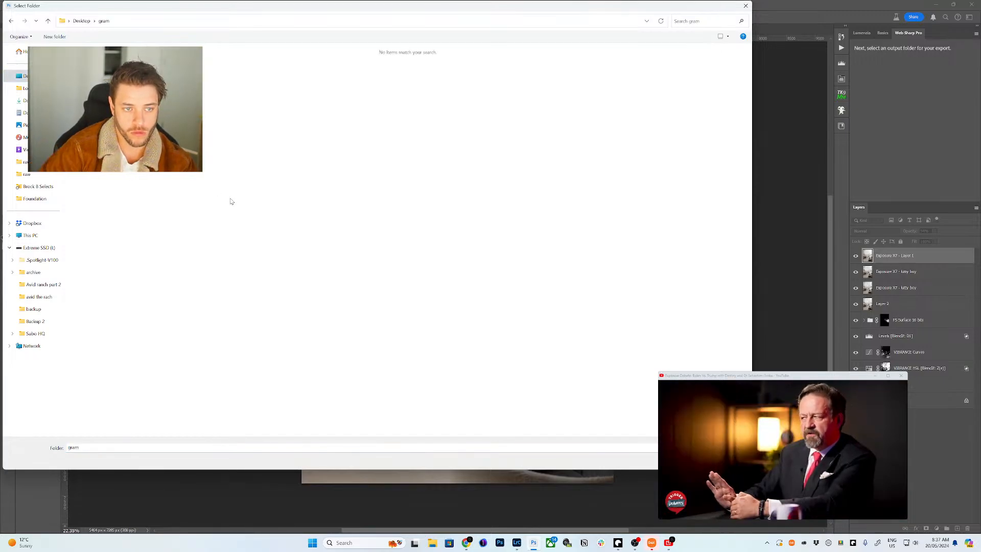
{"action": "key", "text": "Return"}
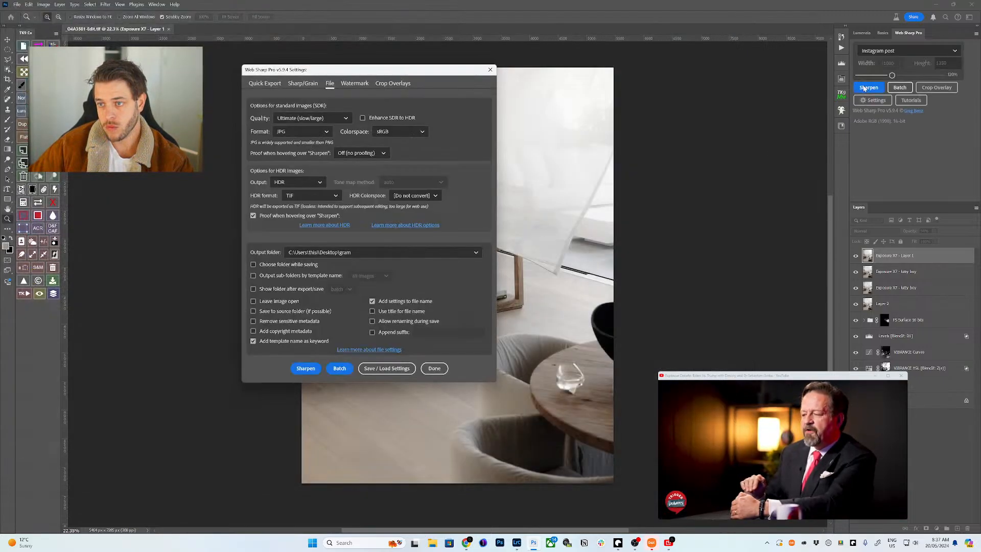
{"action": "left_click", "coordinate": [435, 368]}
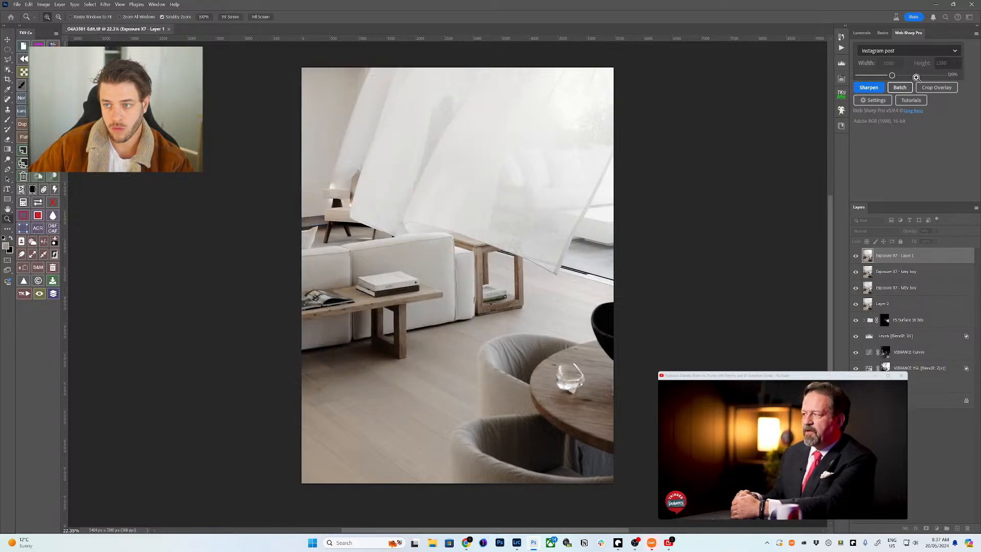
{"action": "left_click", "coordinate": [872, 88]}
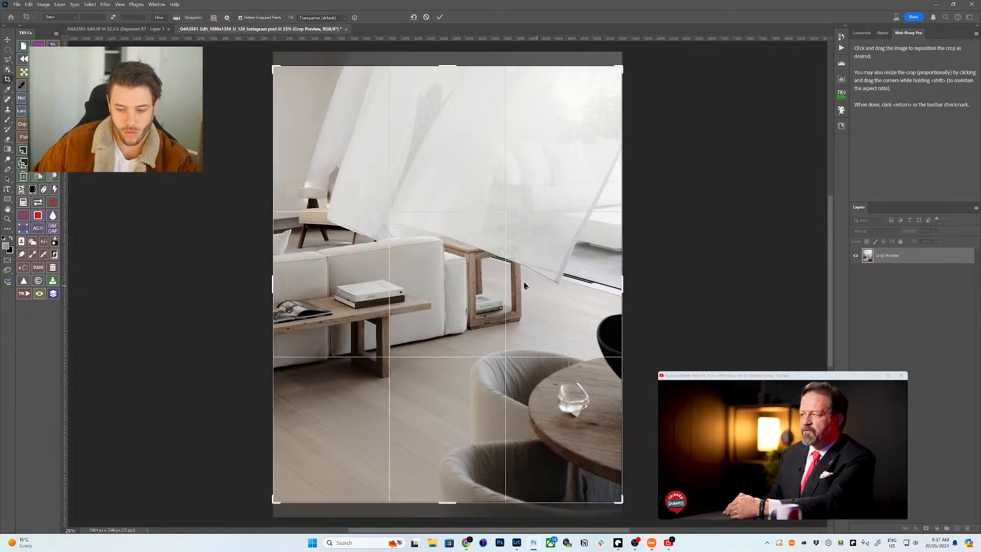
- Reposition the image within the Instagram crop frame and commit the crop
{"action": "mouse_move", "coordinate": [464, 284]}
{"action": "left_mouse_down"}
{"action": "mouse_move", "coordinate": [461, 276]}
{"action": "mouse_move", "coordinate": [463, 293]}
{"action": "left_mouse_up"}
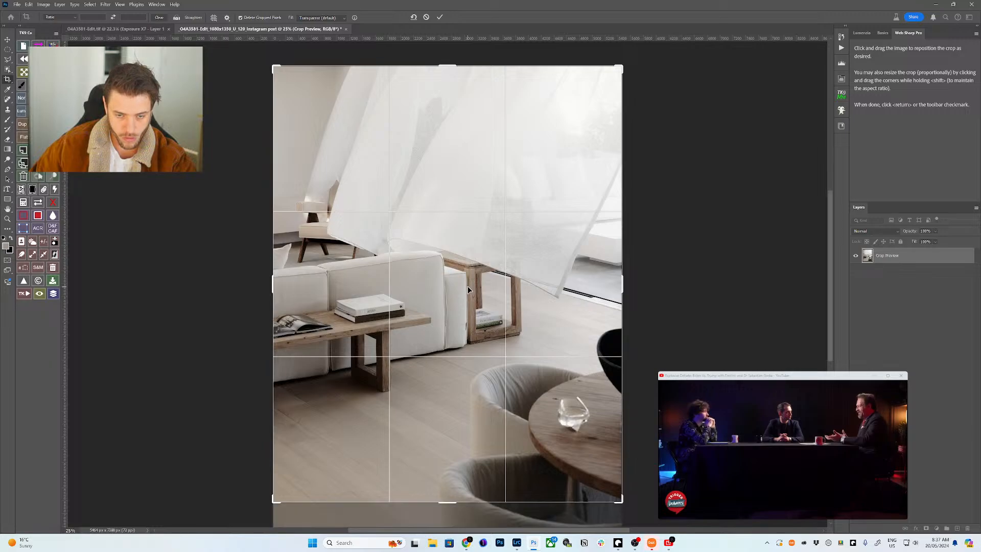
{"action": "left_click_drag", "start_coordinate": [466, 290], "coordinate": [466, 292]}
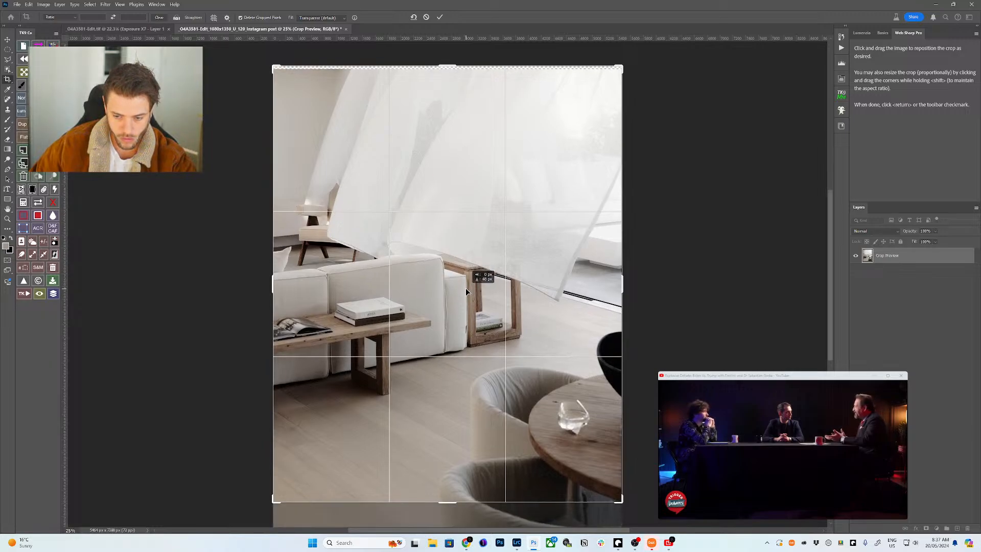
{"action": "key", "text": "Return"}
{"action": "key", "text": "z"}
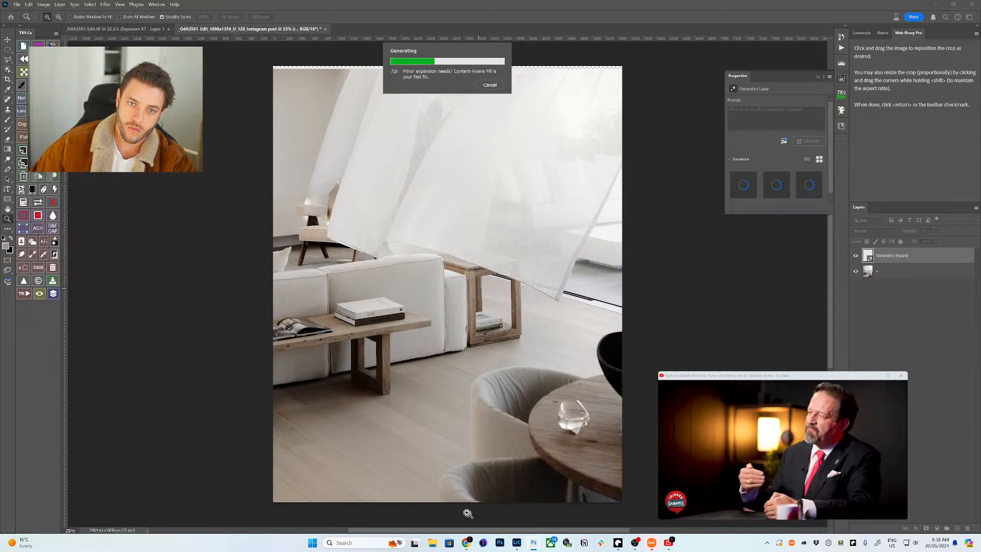
- Show the Desktop in File Explorer, then accept Fill variant 1 for the expanded crop
{"action": "key", "text": "super+e"}
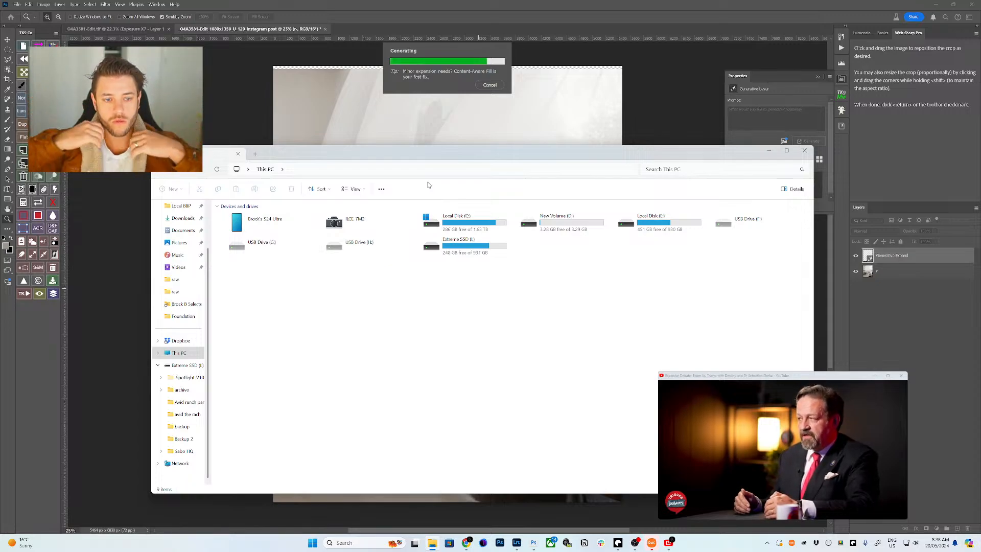
{"action": "scroll", "coordinate": [194, 240], "scroll_direction": "up", "scroll_amount": 2}
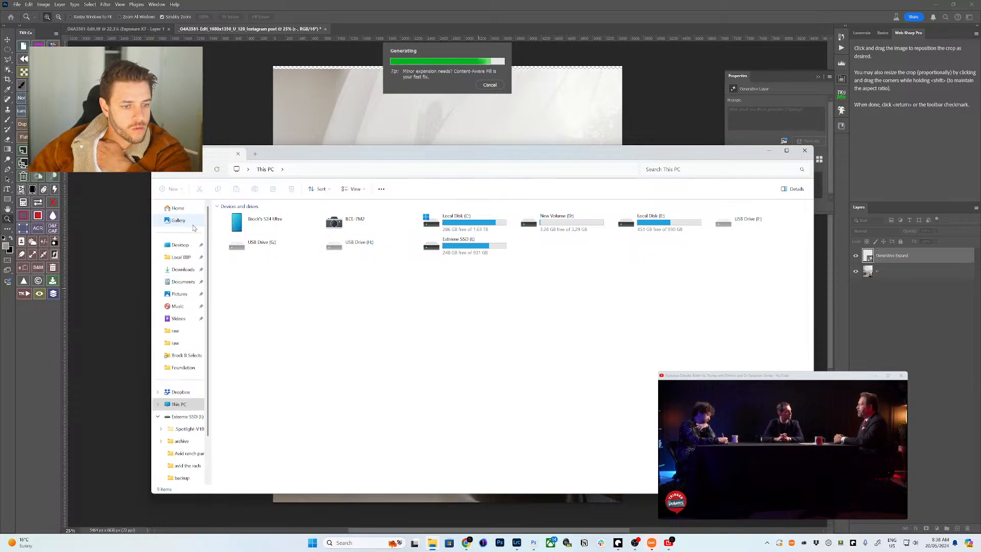
{"action": "left_click", "coordinate": [183, 245]}
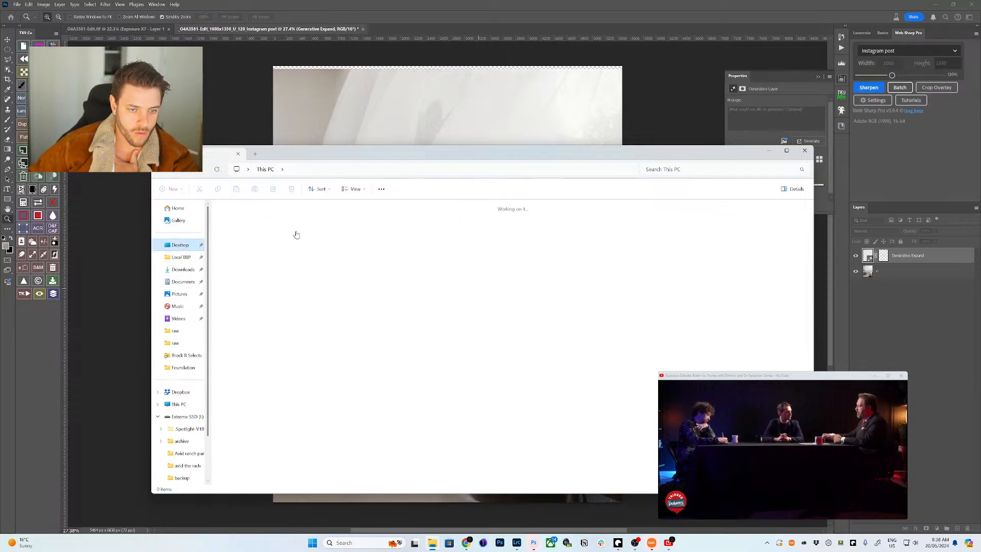
{"action": "left_click_drag", "start_coordinate": [361, 147], "coordinate": [375, 281]}
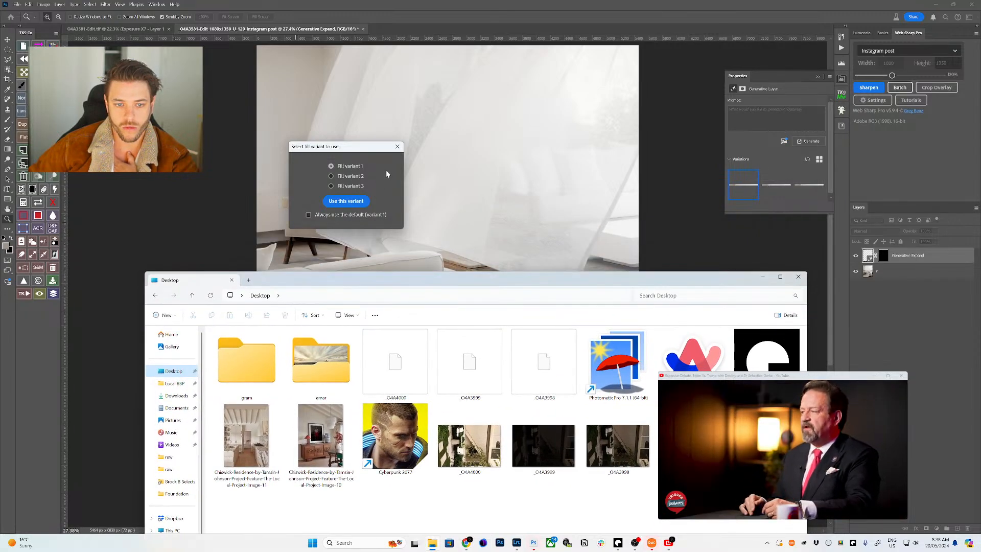
{"action": "left_click", "coordinate": [397, 147]}
{"action": "left_click", "coordinate": [397, 147]}
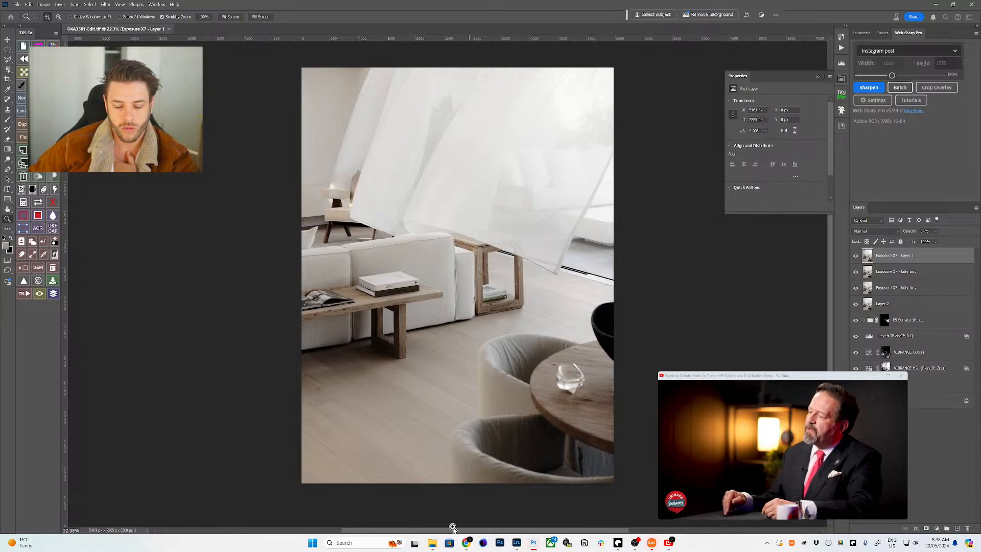
- Open the gram folder, rerun Sharpen, nudge the photo down in the crop and confirm
{"action": "left_click", "coordinate": [432, 543]}
{"action": "double_click", "coordinate": [265, 375]}
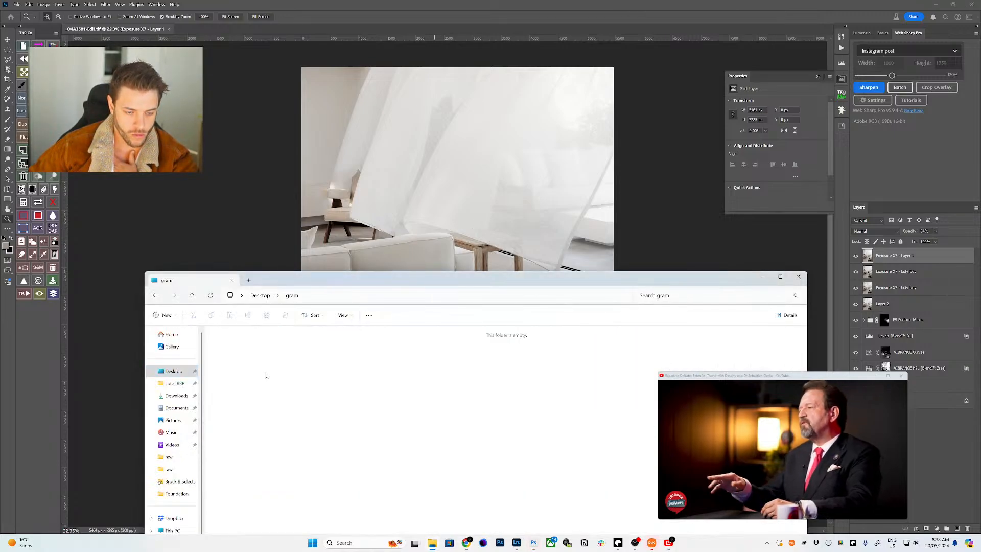
{"action": "left_click", "coordinate": [930, 439]}
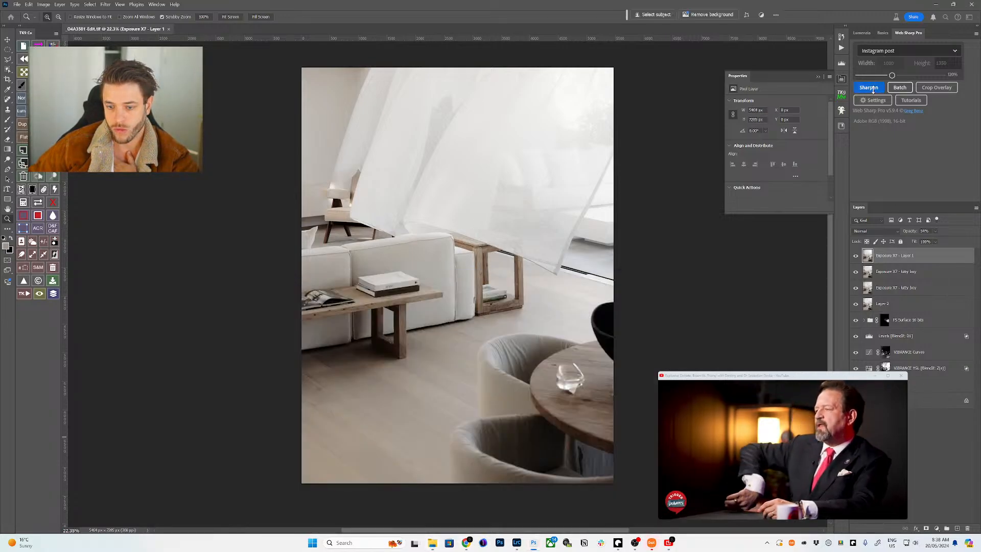
{"action": "left_click", "coordinate": [869, 88]}
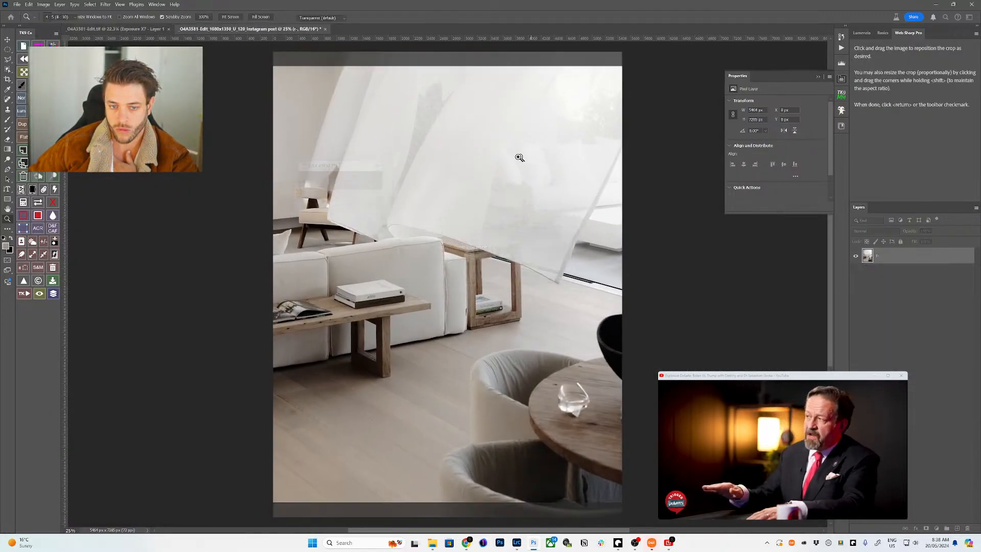
{"action": "left_click_drag", "start_coordinate": [498, 163], "coordinate": [500, 175]}
{"action": "key", "text": "Return"}
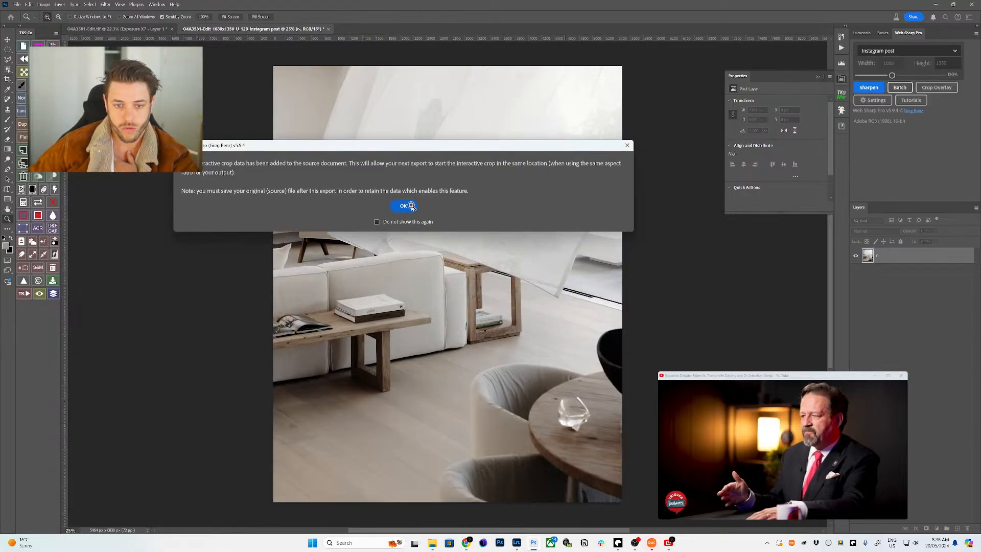
{"action": "left_click", "coordinate": [404, 206]}
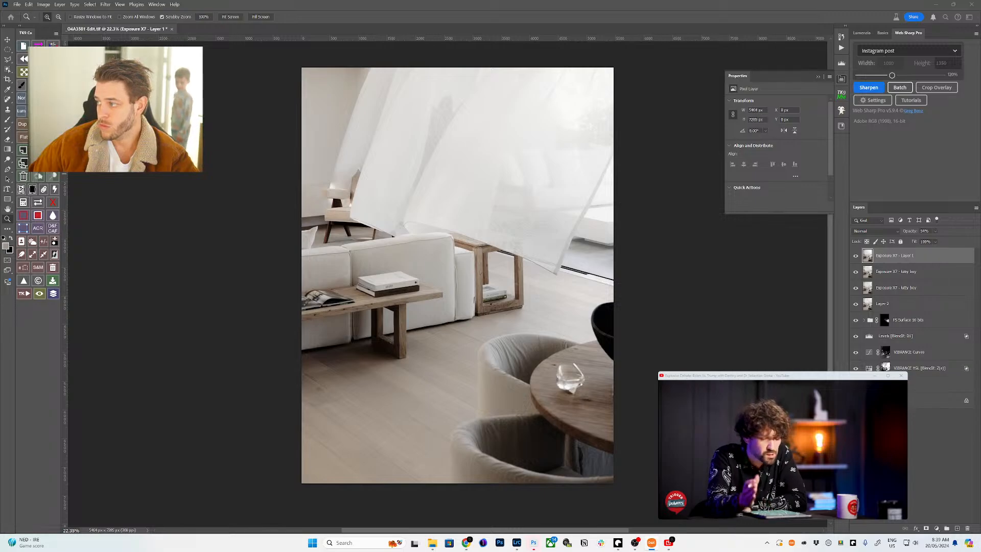
- Preview the exported Instagram JPG in the gram folder, then close it and the folder
{"action": "left_click", "coordinate": [782, 449]}
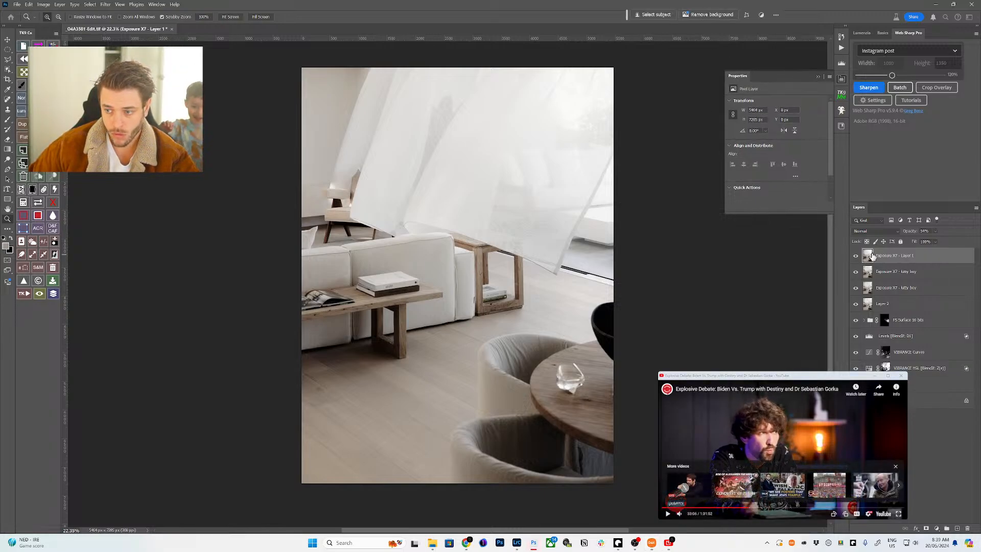
{"action": "left_click", "coordinate": [442, 543]}
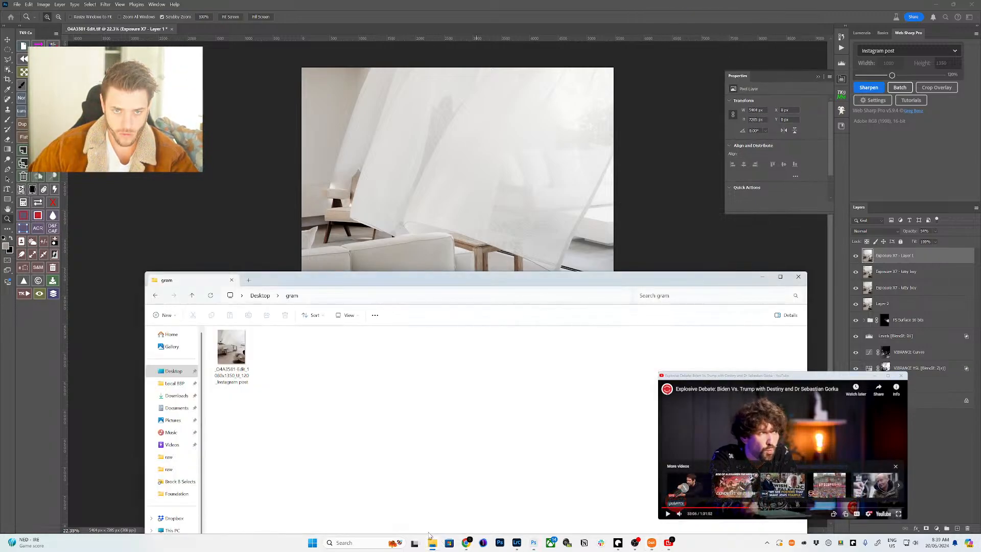
{"action": "left_click", "coordinate": [230, 353]}
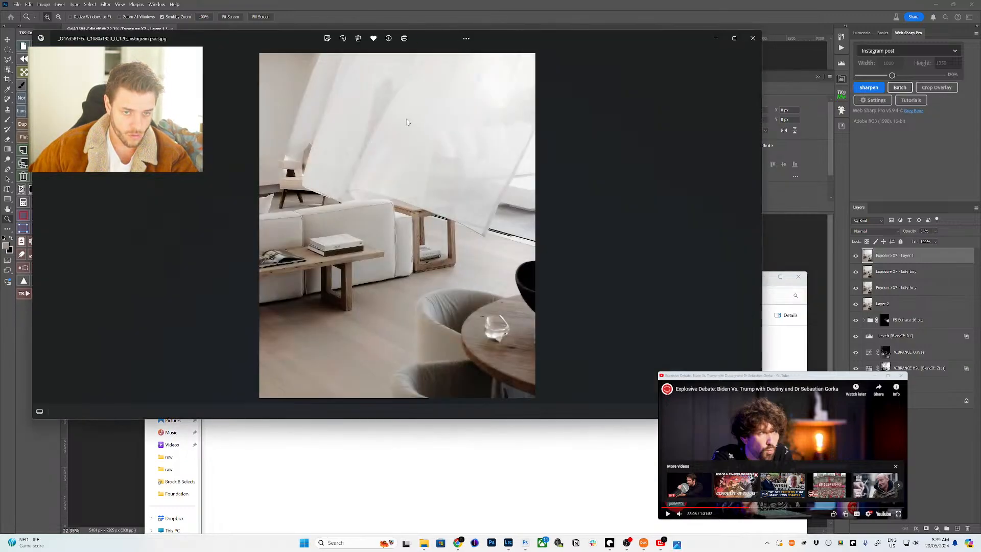
{"action": "left_click", "coordinate": [749, 37]}
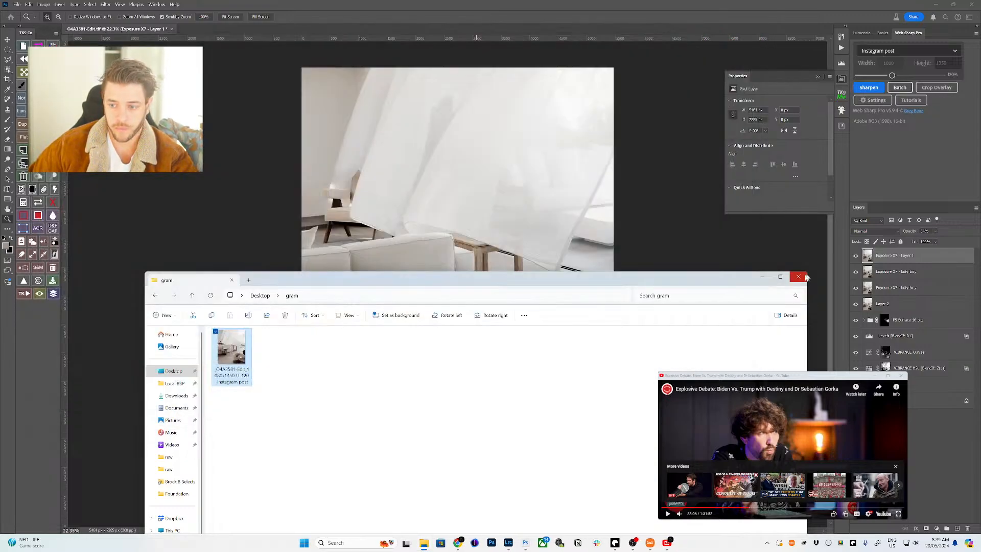
{"action": "left_click", "coordinate": [645, 280]}
- Zoom the Photoshop photo to 25% and switch to Lightroom Classic
{"action": "left_click", "coordinate": [607, 281], "text": "alt"}
{"action": "left_click", "coordinate": [607, 281]}
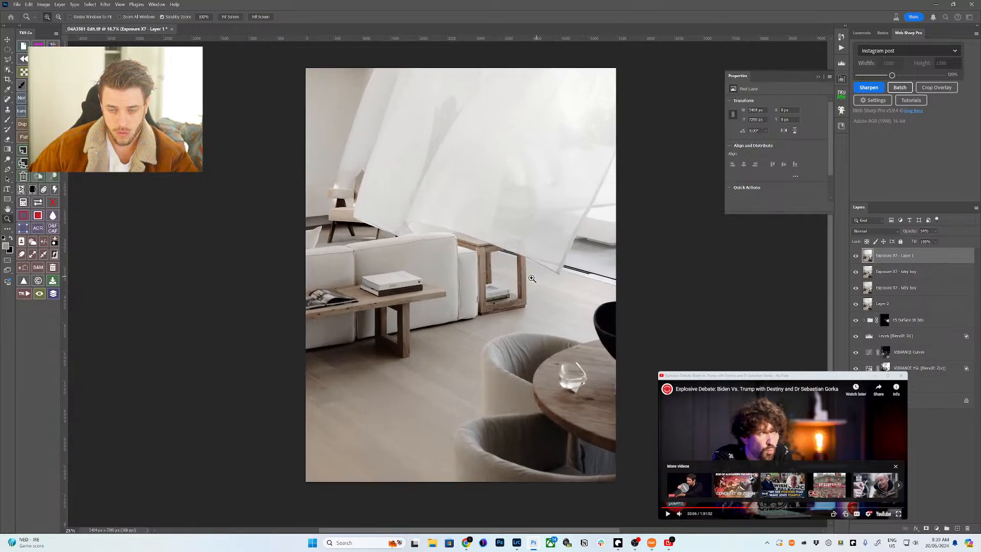
{"action": "left_click_drag", "start_coordinate": [606, 281], "coordinate": [487, 314]}
{"action": "left_click", "coordinate": [513, 547]}
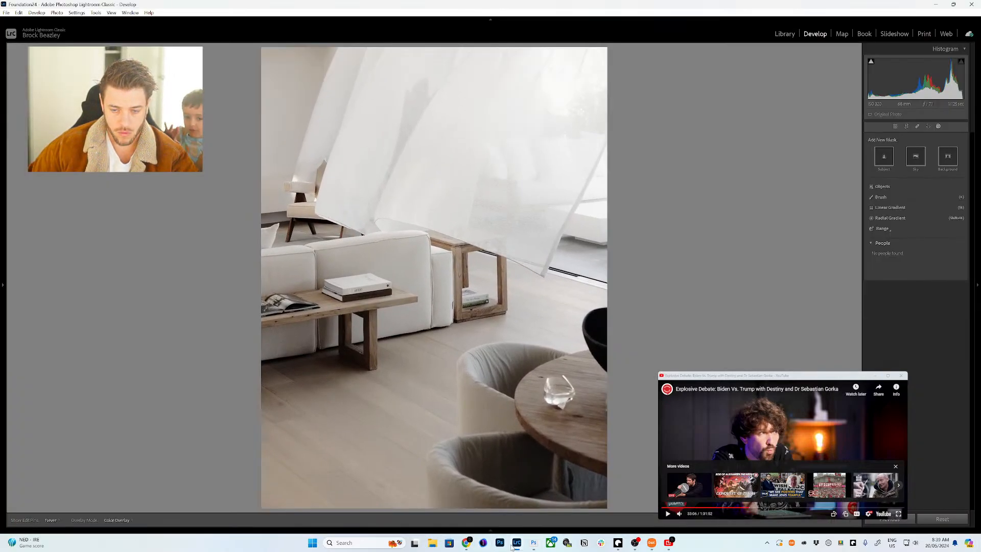
- Return from Photoshop to Lightroom Classic's Develop view of the fireplace living-room photo
{"action": "mouse_move", "coordinate": [475, 532]}
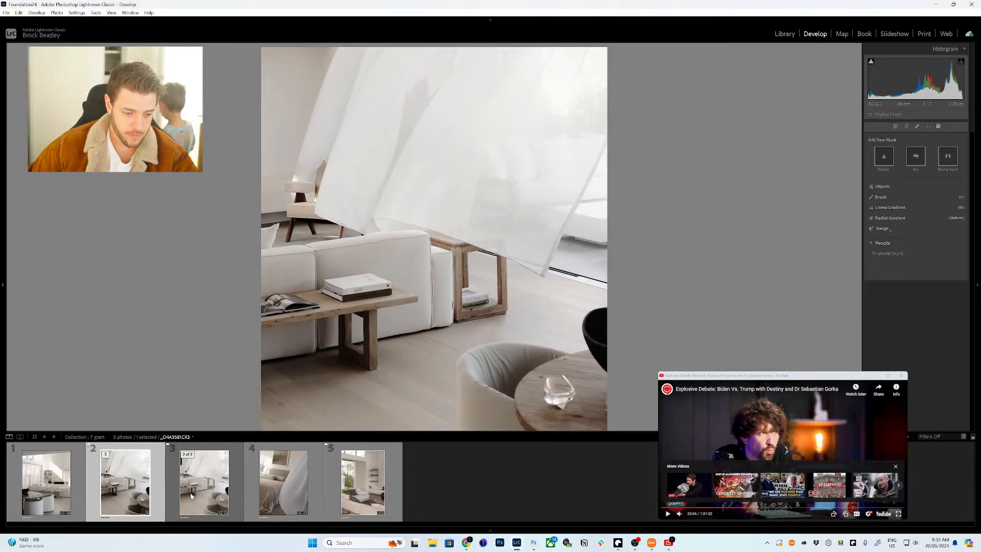
{"action": "left_click", "coordinate": [514, 544]}
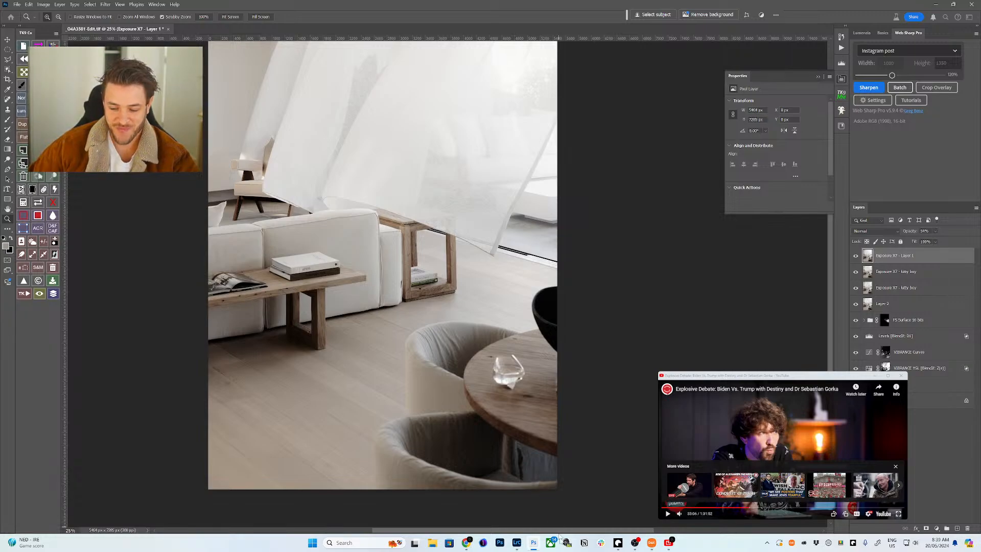
{"action": "left_click", "coordinate": [517, 546]}
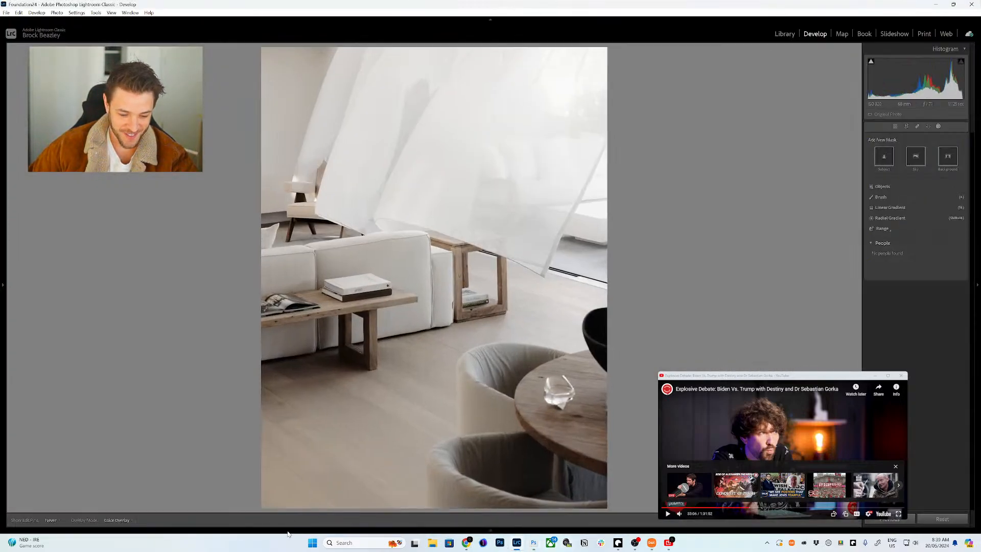
{"action": "mouse_move", "coordinate": [287, 531]}
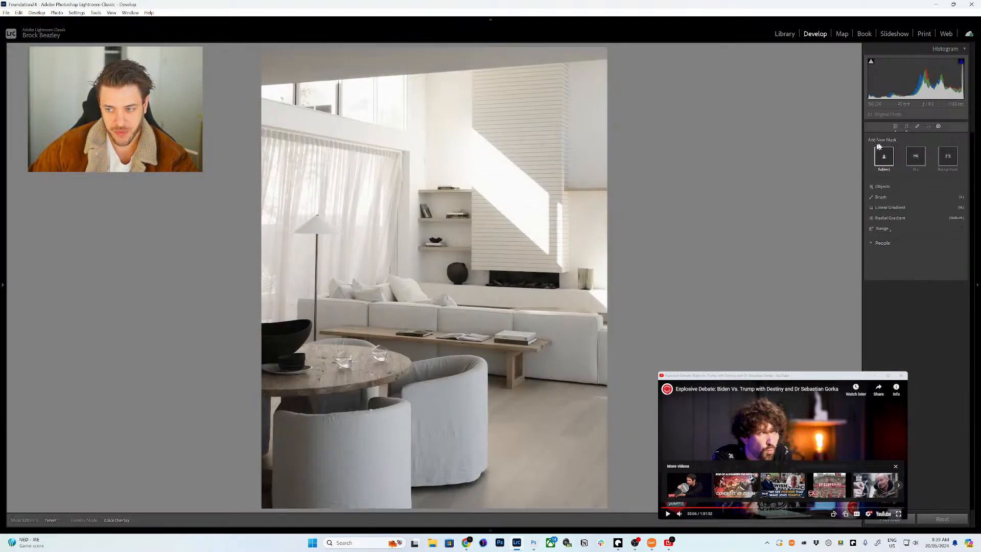
- In the Basic panel, try Highlights and Whites at -100, then undo it
{"action": "key", "text": "d"}
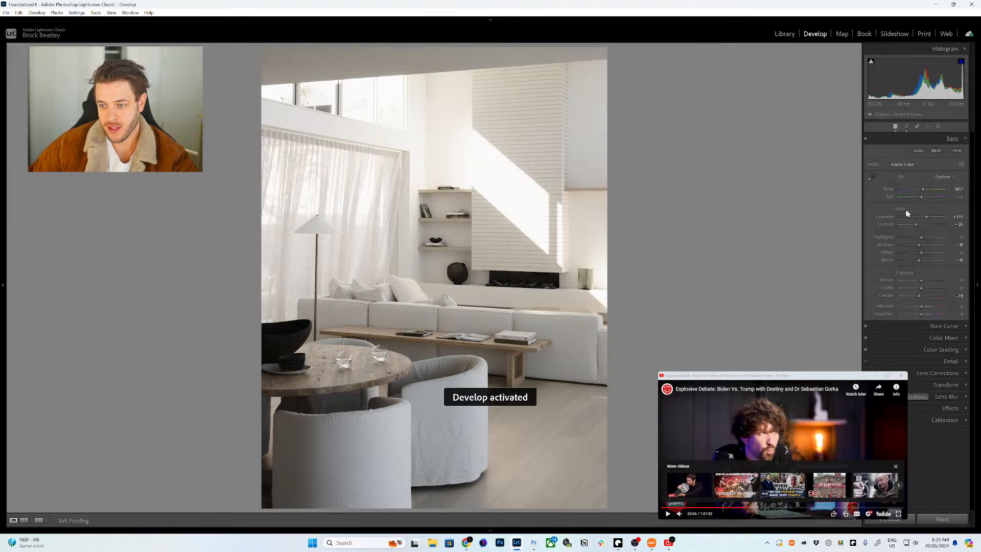
{"action": "left_click_drag", "start_coordinate": [919, 238], "coordinate": [866, 259]}
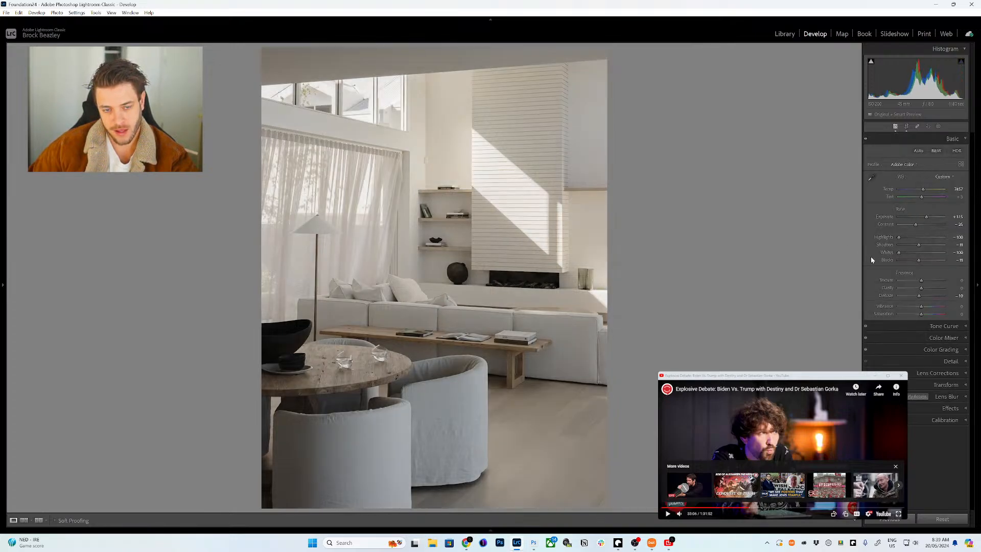
{"action": "key", "text": "ctrl+z"}
{"action": "key", "text": "ctrl+z"}
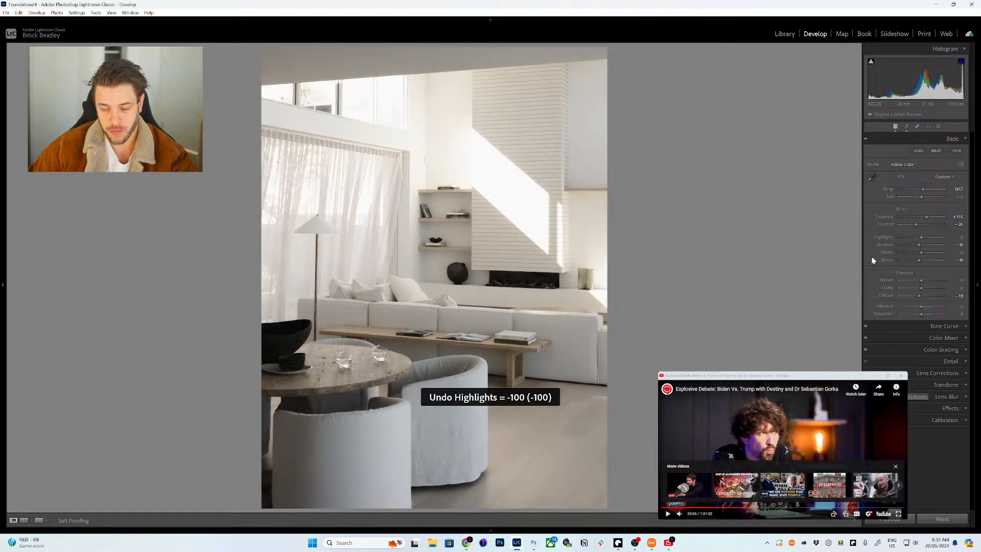
- Make a virtual copy with Highlights -100, Blacks +100 and Exposure reset to 0
{"action": "key", "text": "ctrl+apostrophe"}
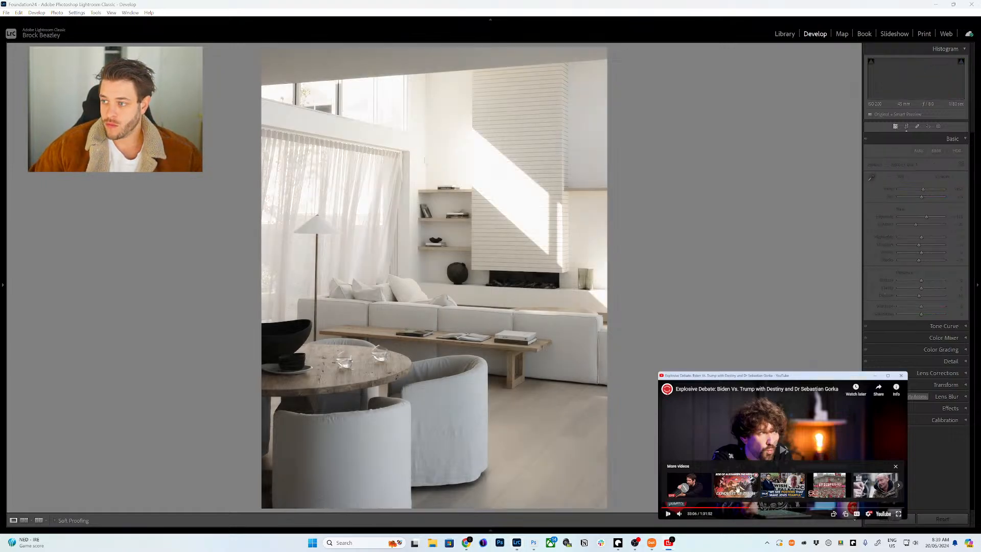
{"action": "left_click_drag", "start_coordinate": [920, 236], "coordinate": [946, 260]}
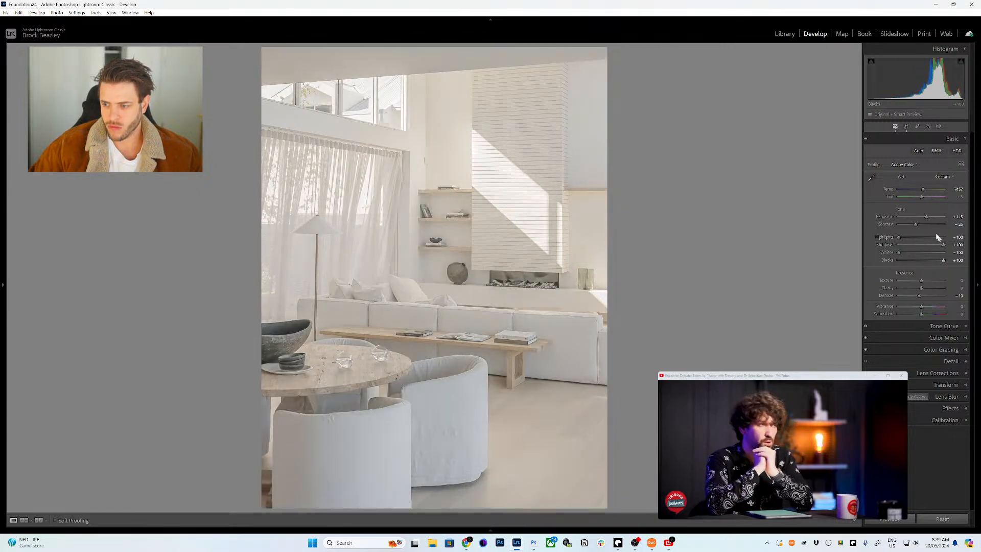
{"action": "left_click_drag", "start_coordinate": [926, 216], "coordinate": [919, 218]}
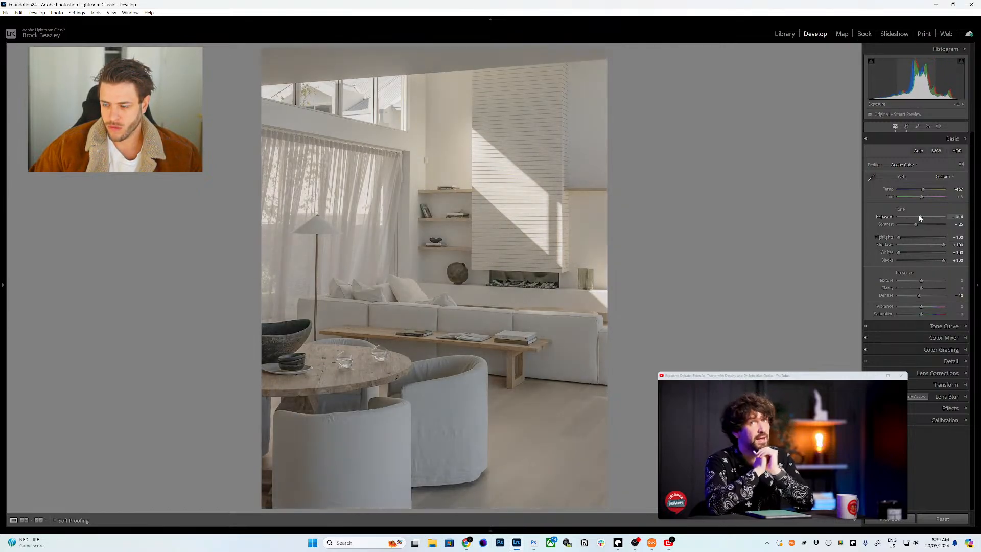
{"action": "double_click", "coordinate": [918, 216]}
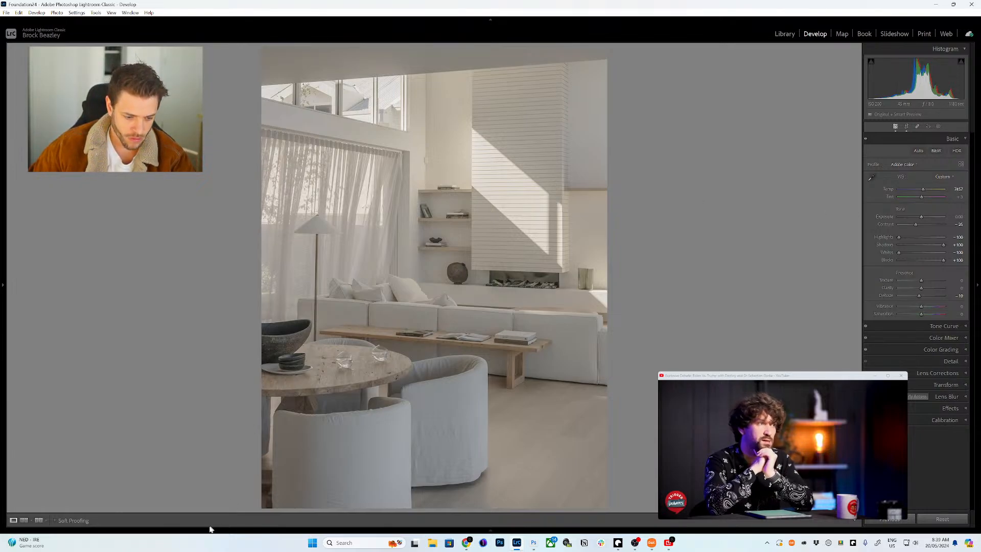
- Send the current photo to an external editor via Edit In
{"action": "mouse_move", "coordinate": [210, 530]}
{"action": "right_click", "coordinate": [37, 480]}
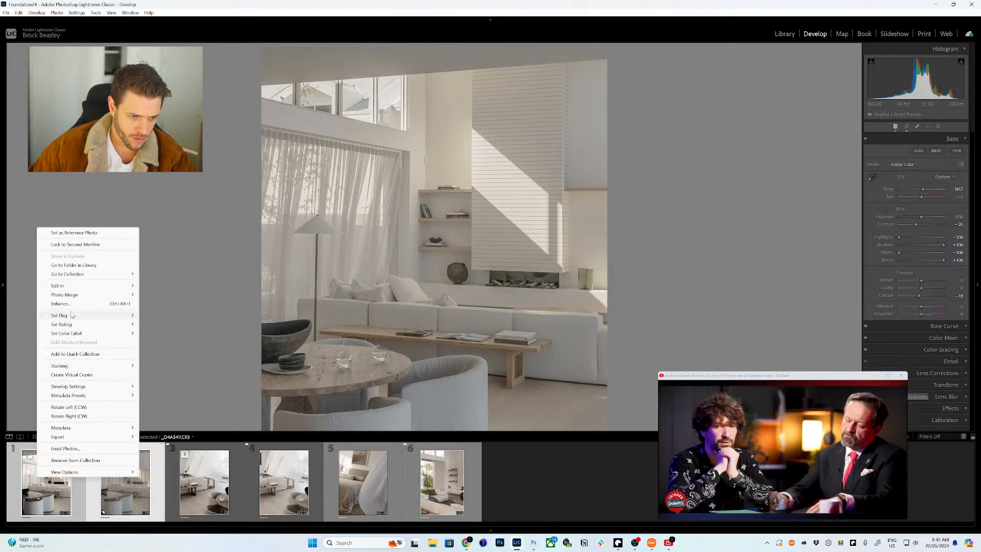
{"action": "mouse_move", "coordinate": [67, 286]}
{"action": "left_click", "coordinate": [206, 471]}
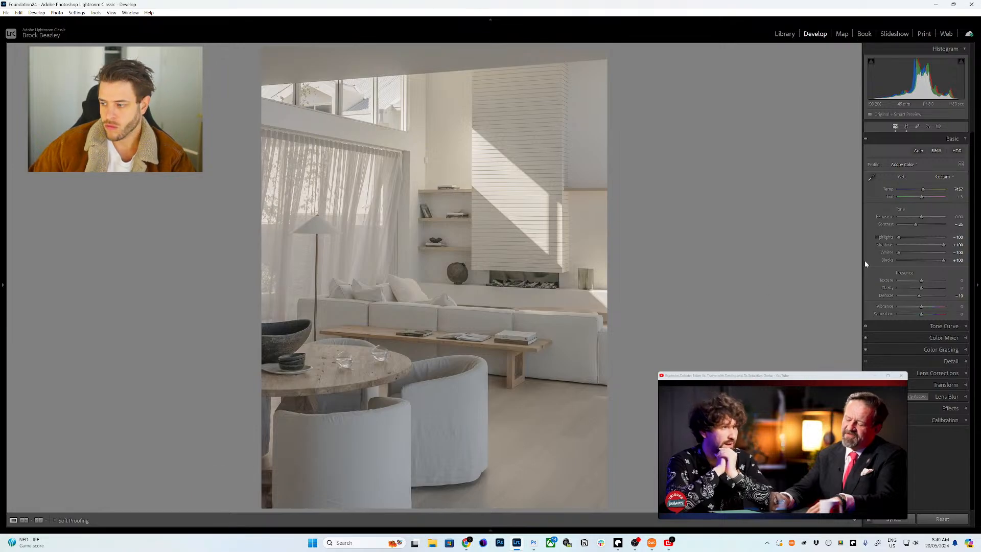
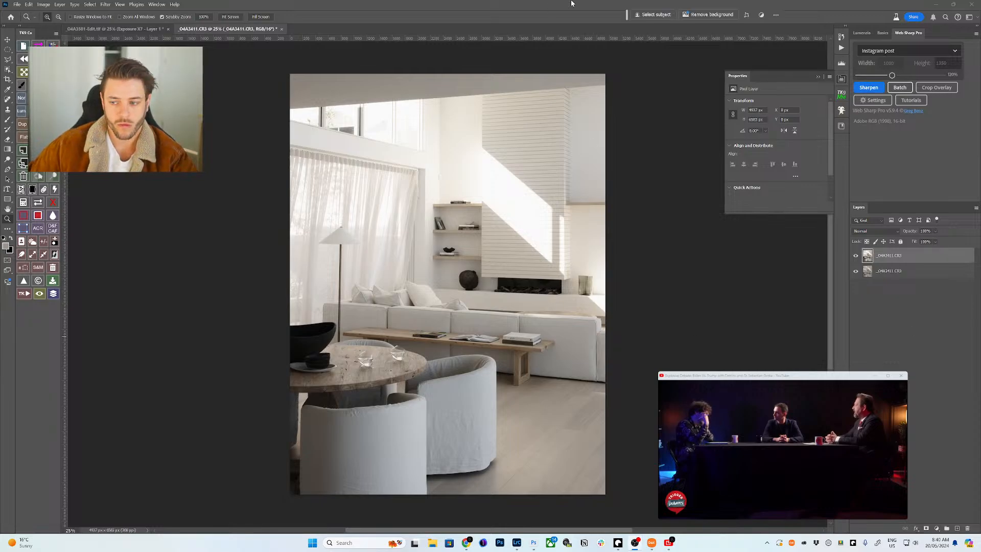
- Give the top photo layer a black hide-all mask with Lumenzia PreBlend
{"action": "left_click", "coordinate": [861, 34]}
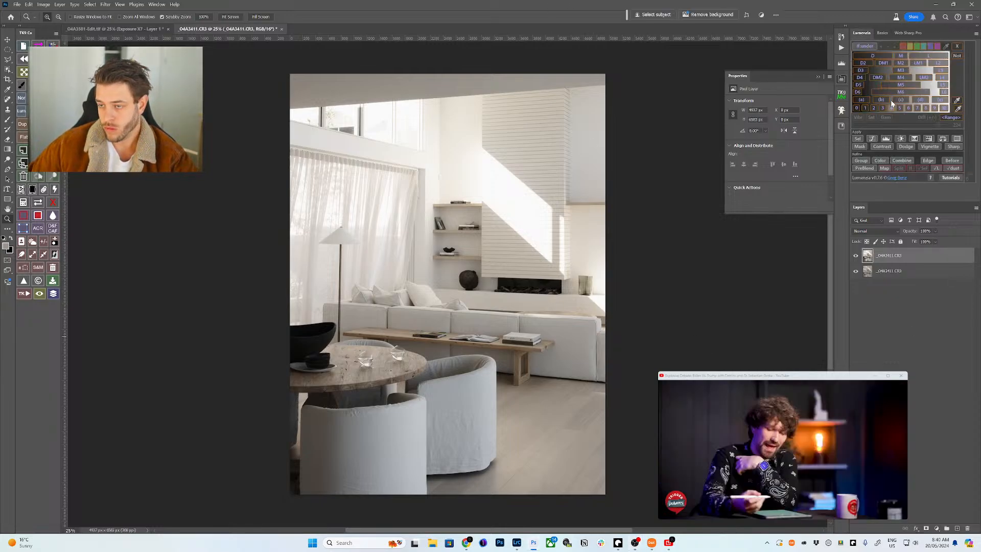
{"action": "left_click", "coordinate": [864, 168]}
{"action": "left_click", "coordinate": [327, 215]}
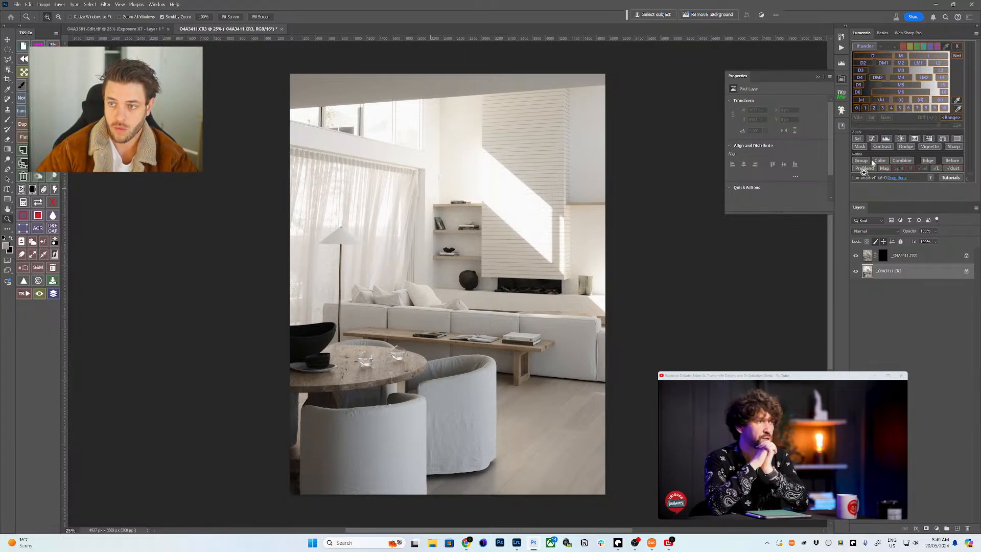
- Preview a mid-tone luminosity zone, load it as a selection, and target the top layer's mask
{"action": "left_click", "coordinate": [866, 46]}
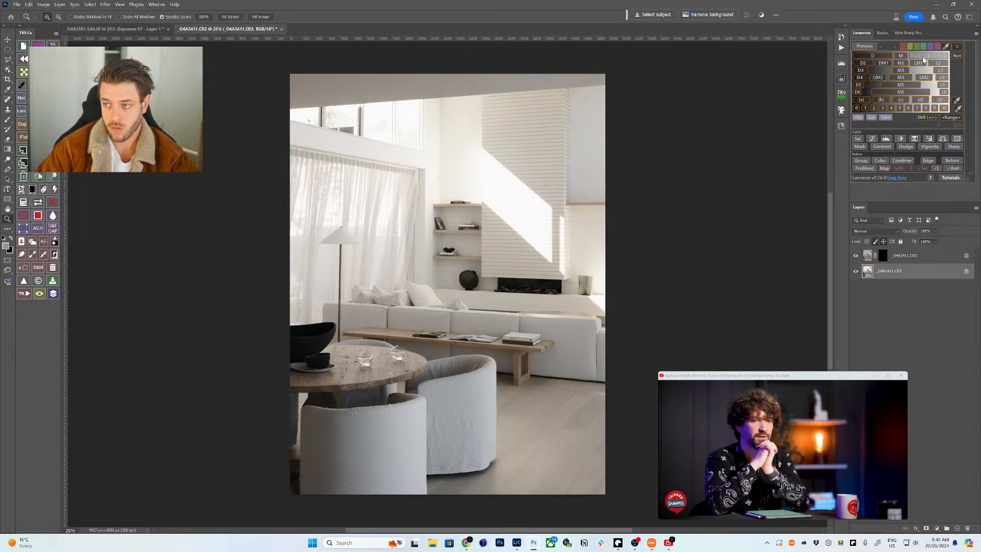
{"action": "left_click", "coordinate": [901, 63]}
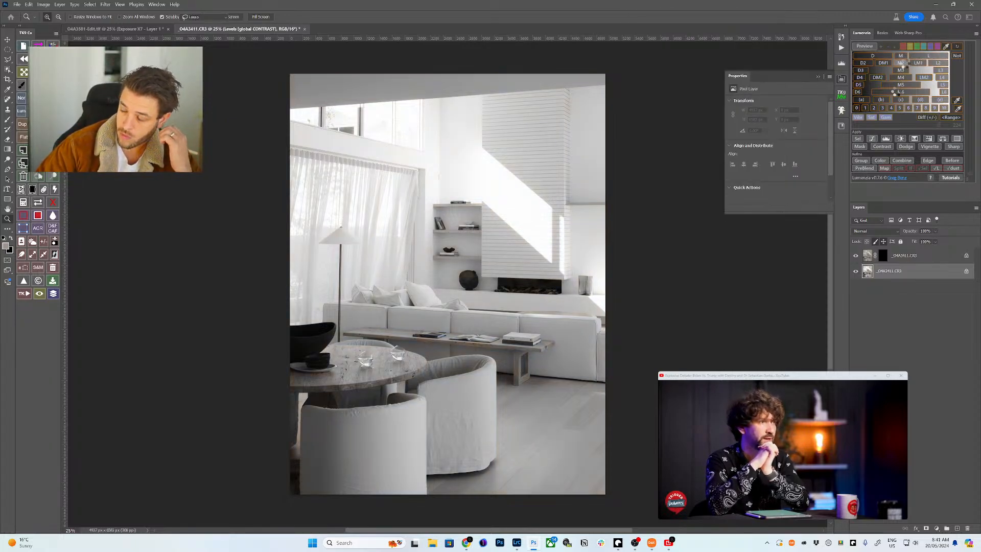
{"action": "left_click", "coordinate": [857, 139]}
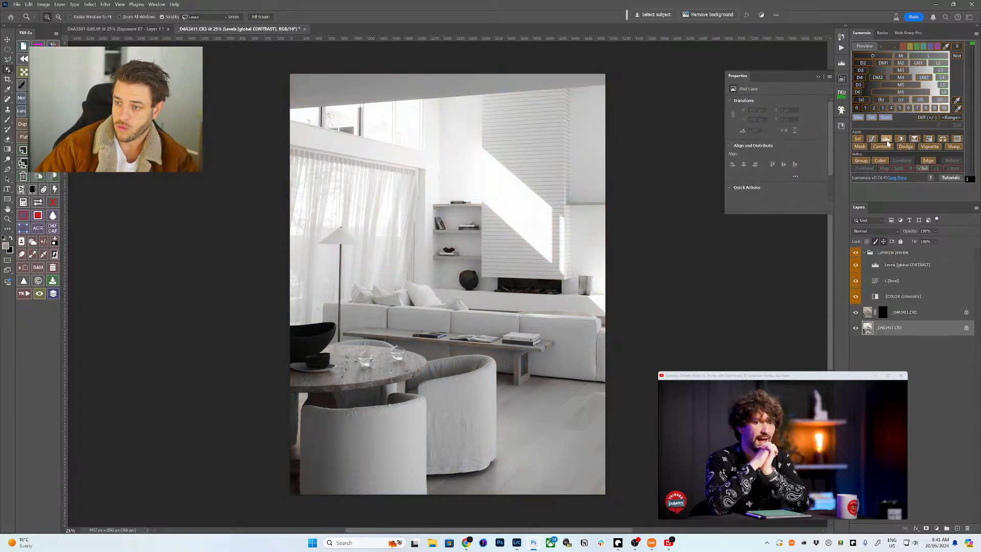
{"action": "left_click", "coordinate": [858, 141]}
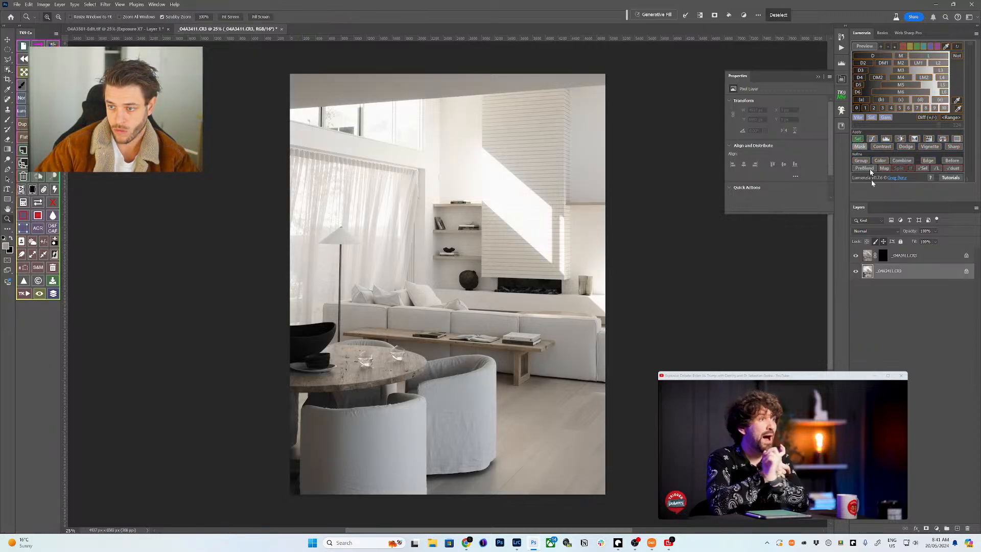
{"action": "left_click", "coordinate": [884, 257]}
- Paint white at 30% flow on the mask, brush around 1300-2000, to reveal the bright fireplace wall
{"action": "key", "text": "b"}
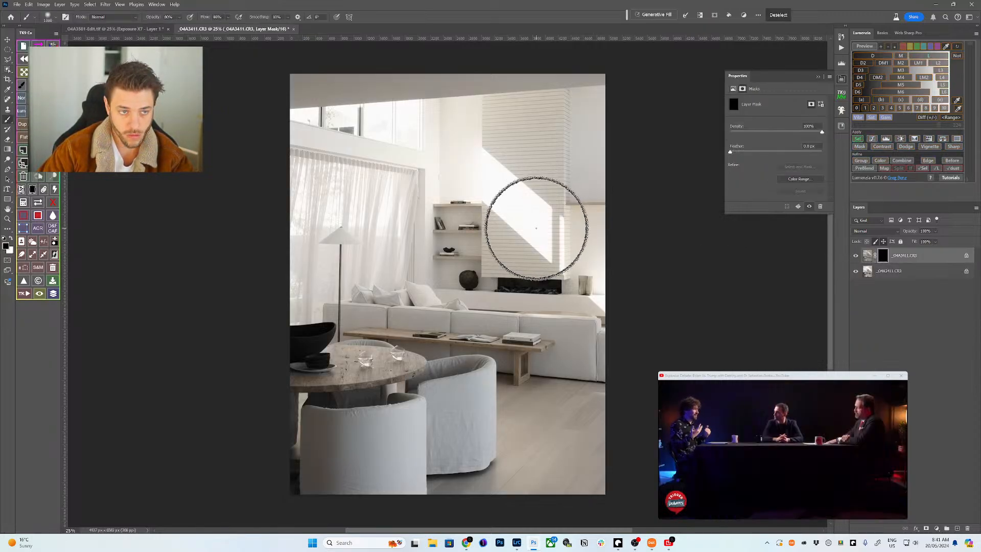
{"action": "key", "text": "shift+3"}
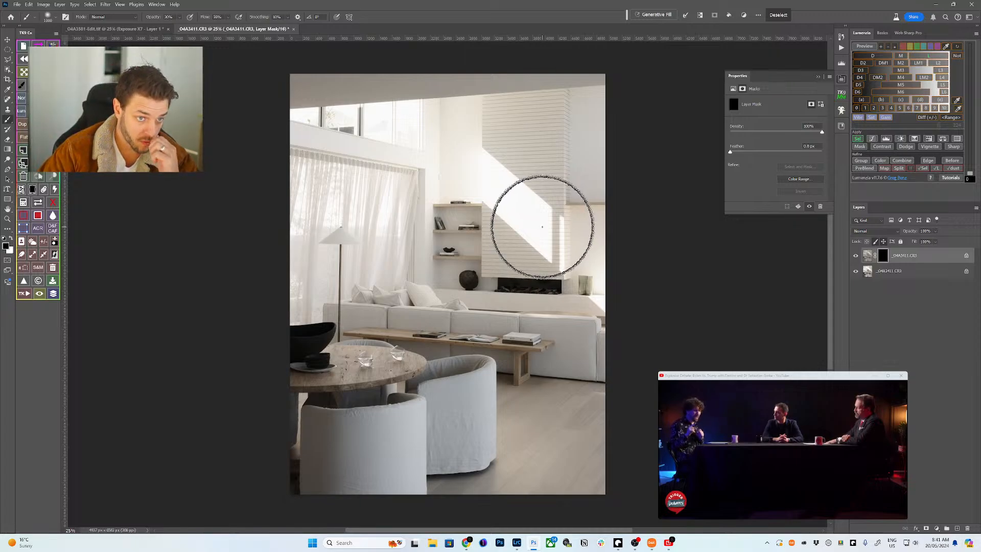
{"action": "key", "text": "x"}
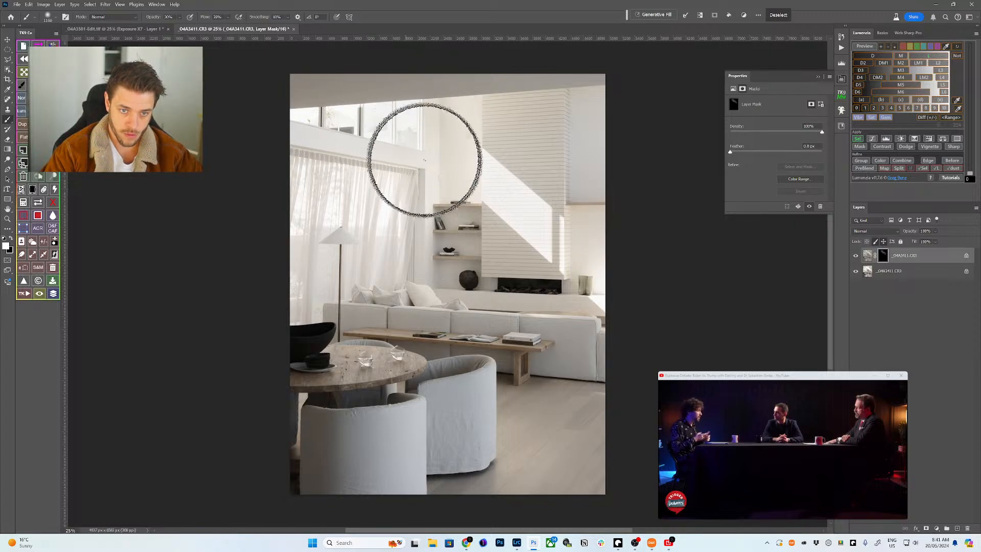
{"action": "key", "text": "bracketright"}
{"action": "key", "text": "bracketright"}
{"action": "key", "text": "bracketright"}
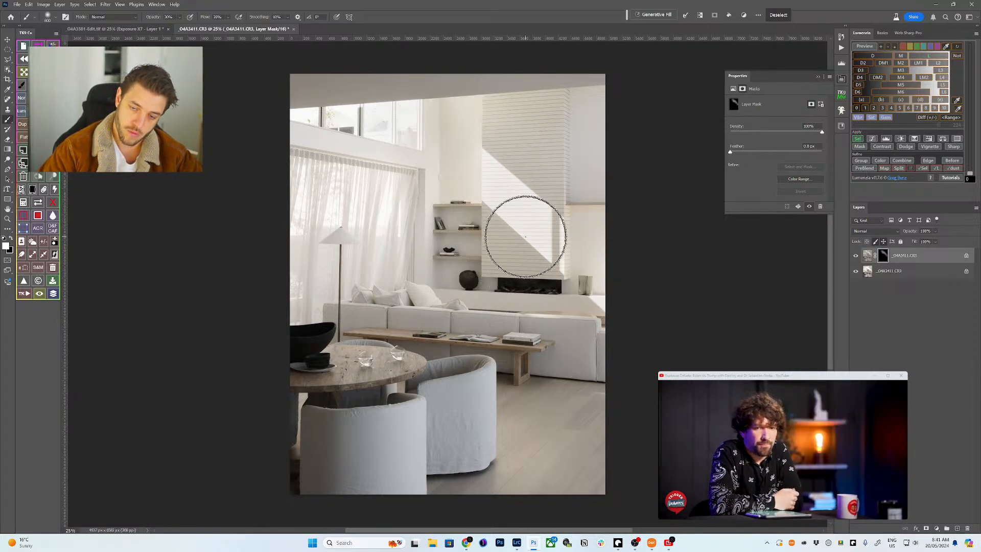
{"action": "key", "text": "bracketleft"}
{"action": "key", "text": "bracketleft"}
{"action": "key", "text": "bracketleft"}
{"action": "key", "text": "bracketleft"}
{"action": "key", "text": "bracketleft"}
{"action": "key", "text": "bracketleft"}
{"action": "key", "text": "bracketleft"}
{"action": "key", "text": "bracketleft"}
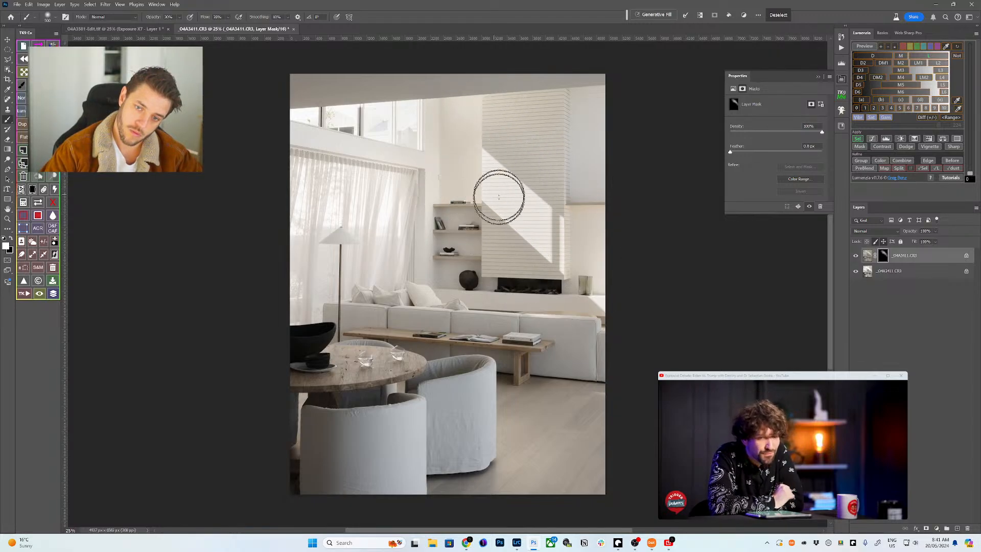
{"action": "key", "text": "bracketright"}
{"action": "key", "text": "bracketright"}
{"action": "key", "text": "bracketright"}
{"action": "key", "text": "bracketright"}
{"action": "key", "text": "bracketright"}
{"action": "key", "text": "bracketright"}
{"action": "key", "text": "bracketright"}
{"action": "key", "text": "bracketright"}
{"action": "key", "text": "bracketright"}
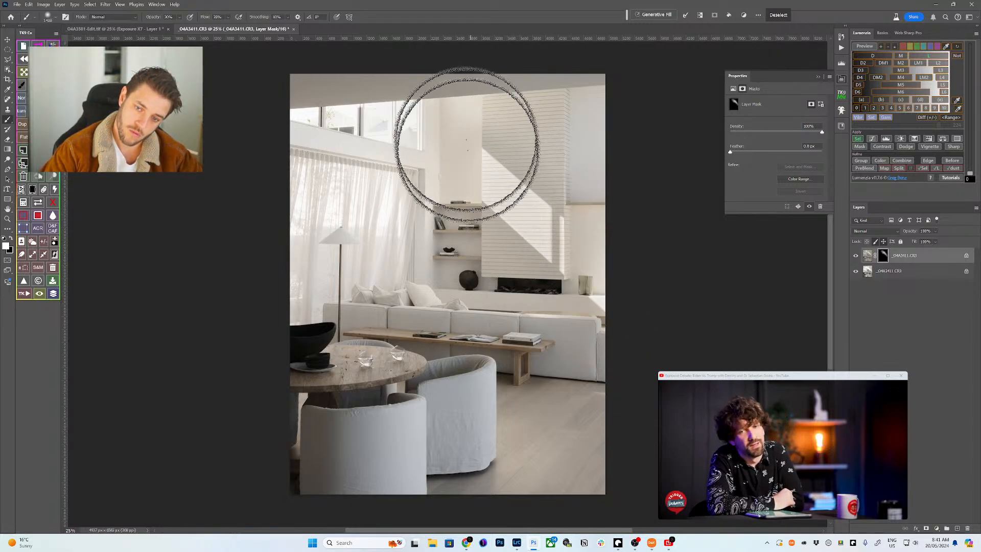
{"action": "key", "text": "bracketleft"}
{"action": "key", "text": "bracketleft"}
{"action": "key", "text": "bracketleft"}
{"action": "key", "text": "bracketleft"}
{"action": "key", "text": "bracketleft"}
{"action": "key", "text": "bracketleft"}
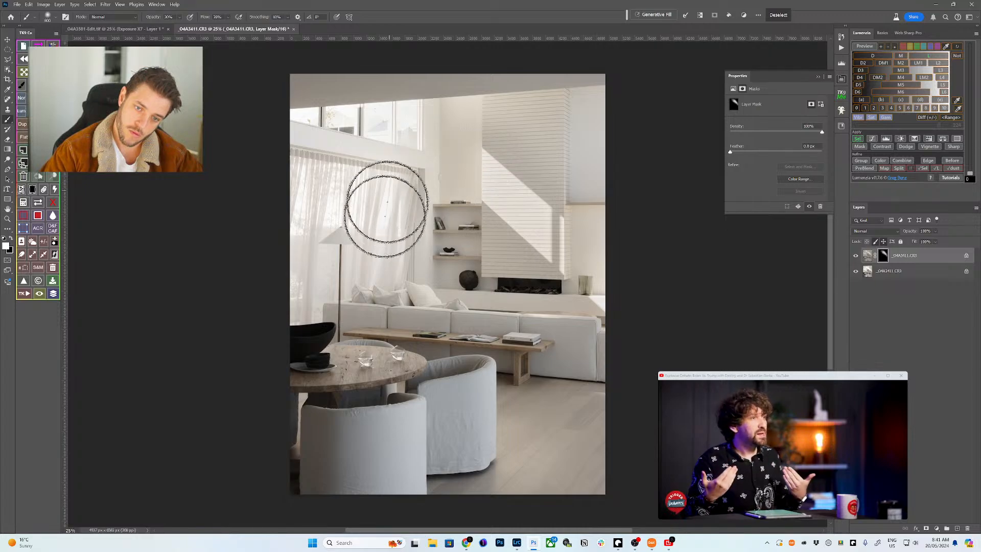
{"action": "key", "text": "bracketright"}
{"action": "key", "text": "bracketright"}
{"action": "key", "text": "bracketright"}
{"action": "key", "text": "bracketright"}
{"action": "key", "text": "bracketright"}
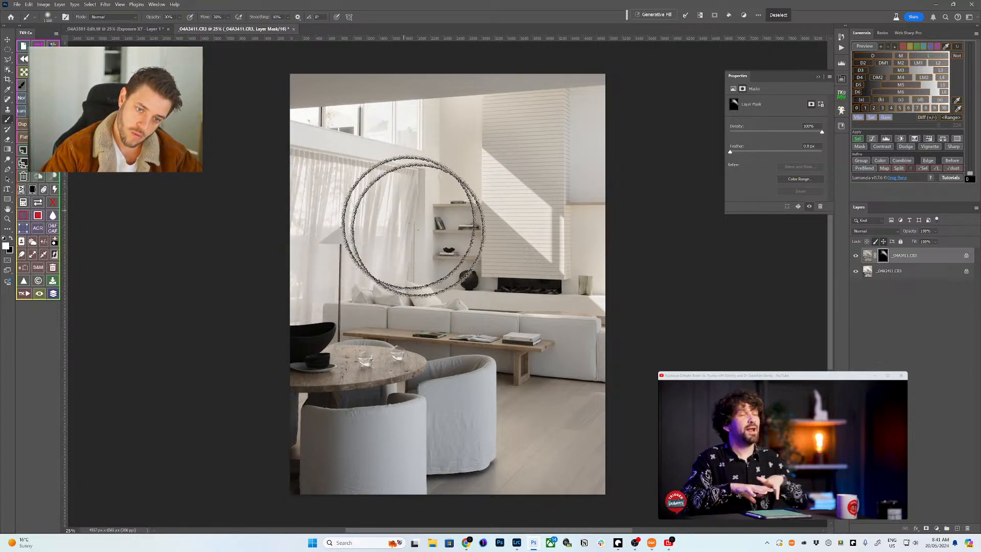
{"action": "key", "text": "bracketright"}
{"action": "key", "text": "bracketright"}
{"action": "key", "text": "bracketright"}
{"action": "key", "text": "bracketright"}
{"action": "key", "text": "bracketright"}
{"action": "key", "text": "bracketright"}
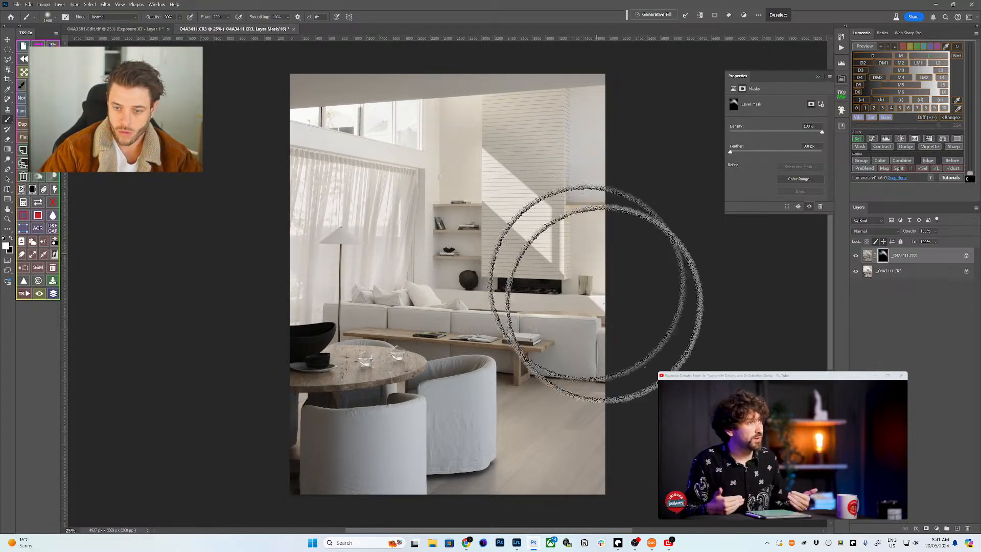
{"action": "key", "text": "bracketleft"}
{"action": "key", "text": "bracketleft"}
{"action": "key", "text": "bracketleft"}
{"action": "key", "text": "bracketleft"}
{"action": "key", "text": "bracketleft"}
{"action": "key", "text": "bracketleft"}
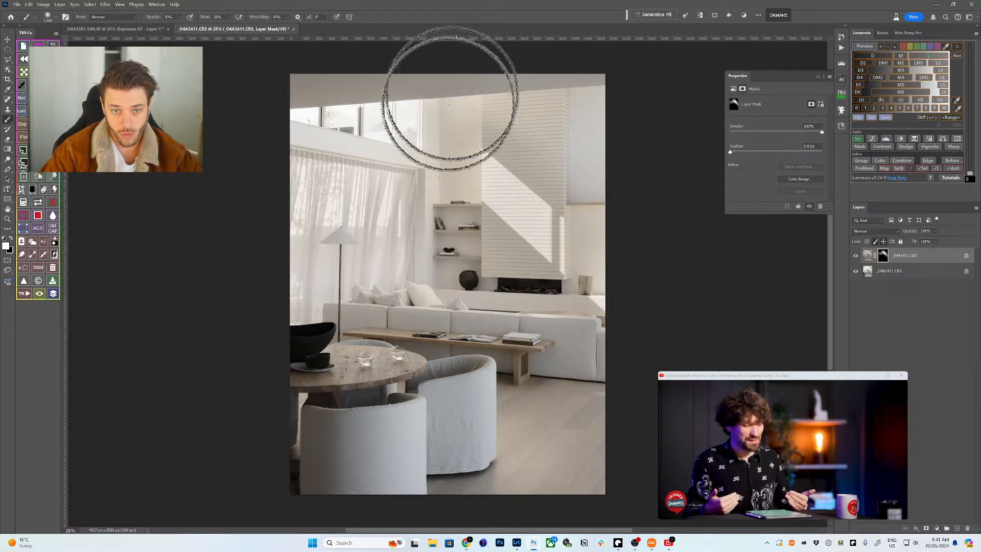
{"action": "key", "text": "bracketright"}
{"action": "key", "text": "bracketright"}
{"action": "key", "text": "bracketright"}
{"action": "key", "text": "bracketright"}
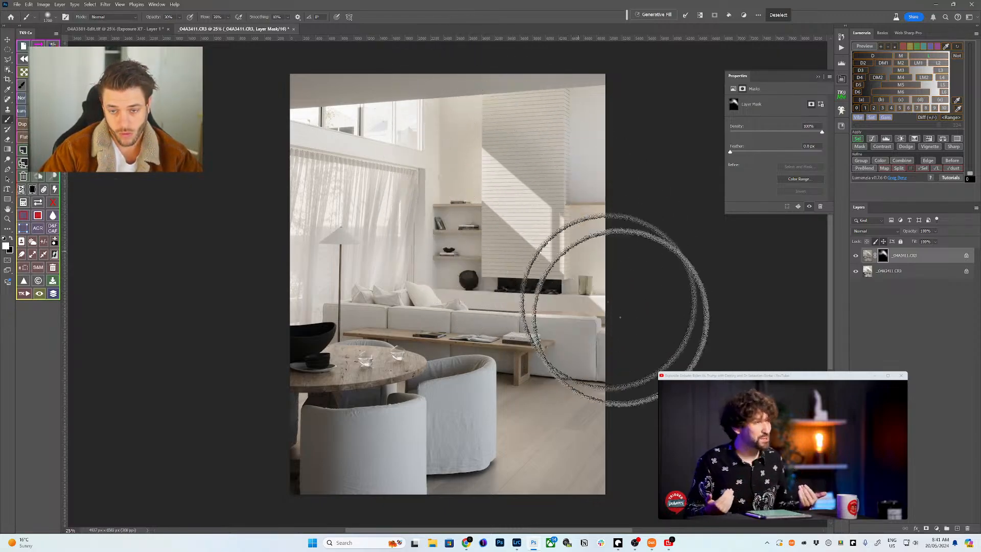
{"action": "key", "text": "bracketright"}
{"action": "key", "text": "bracketright"}
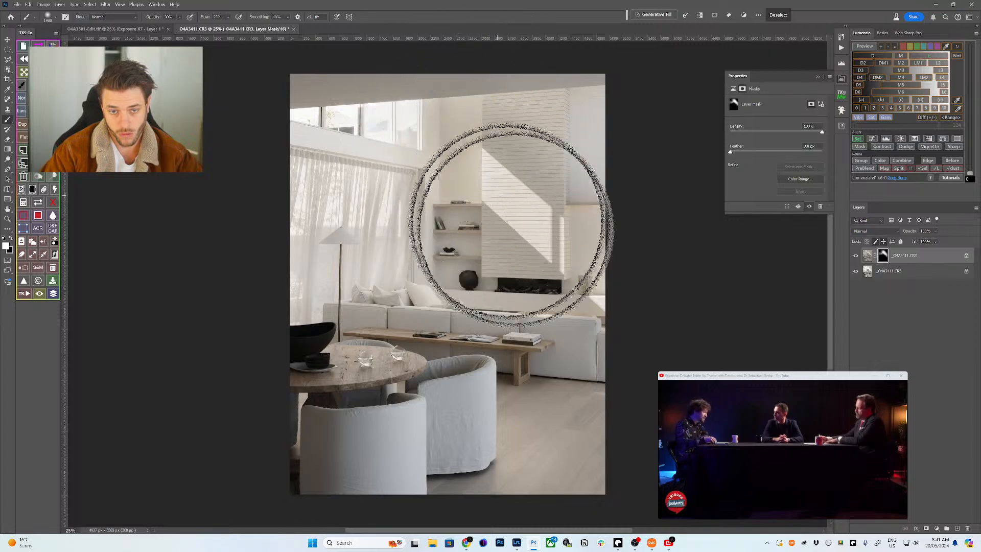
{"action": "key", "text": "bracketright"}
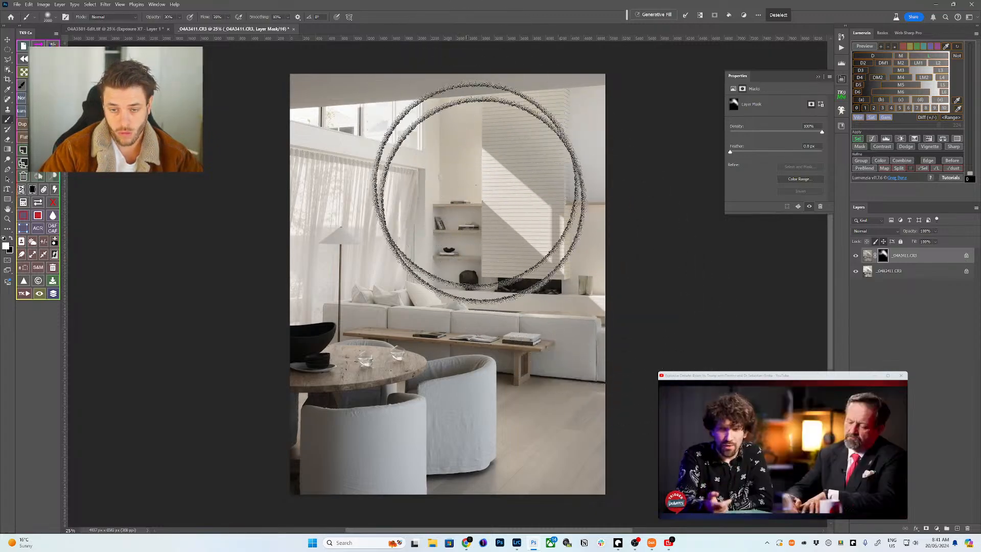
{"action": "key", "text": "bracketleft"}
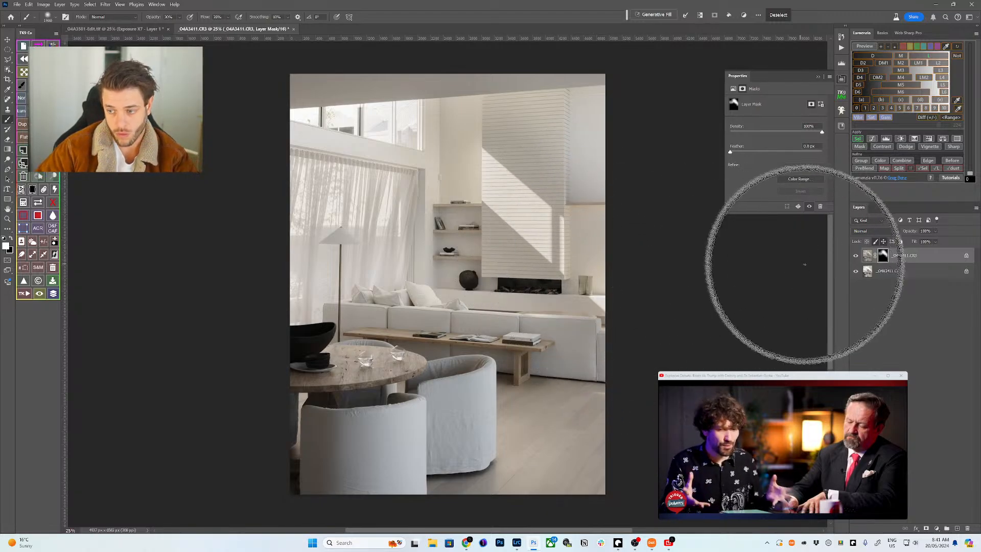
- Deselect, nest the layer in a black-masked group, and paint the group mask with a 1500-2300 brush
{"action": "key", "text": "ctrl+d"}
{"action": "left_click", "coordinate": [860, 160]}
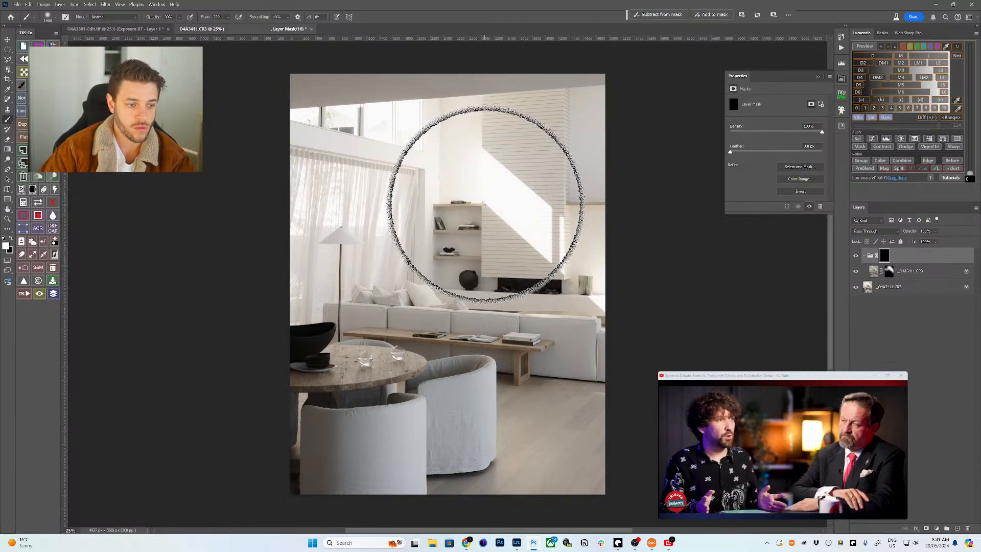
{"action": "key", "text": "bracketleft"}
{"action": "key", "text": "bracketleft"}
{"action": "key", "text": "bracketleft"}
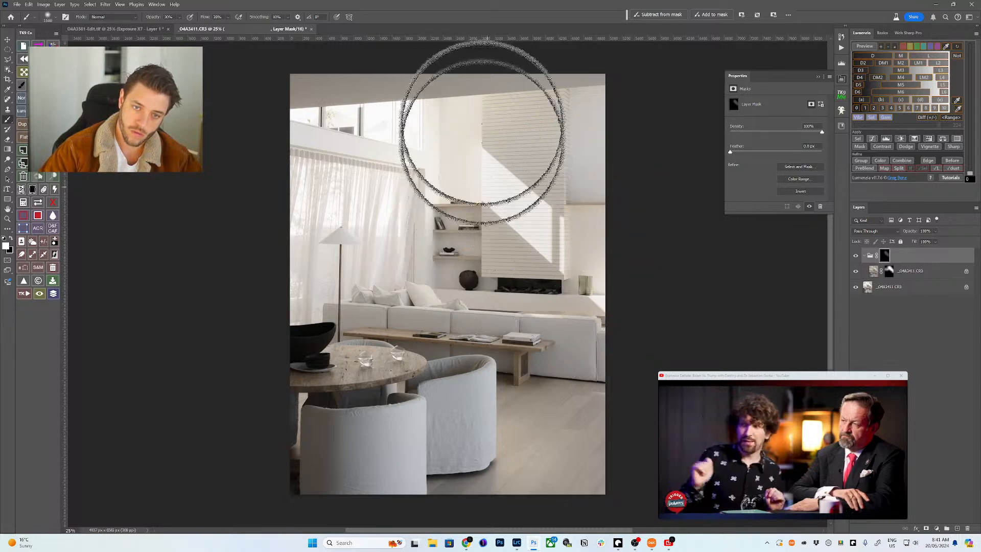
{"action": "key", "text": "bracketright"}
{"action": "key", "text": "bracketright"}
{"action": "key", "text": "bracketright"}
{"action": "key", "text": "bracketright"}
{"action": "key", "text": "bracketright"}
{"action": "key", "text": "bracketright"}
{"action": "key", "text": "bracketright"}
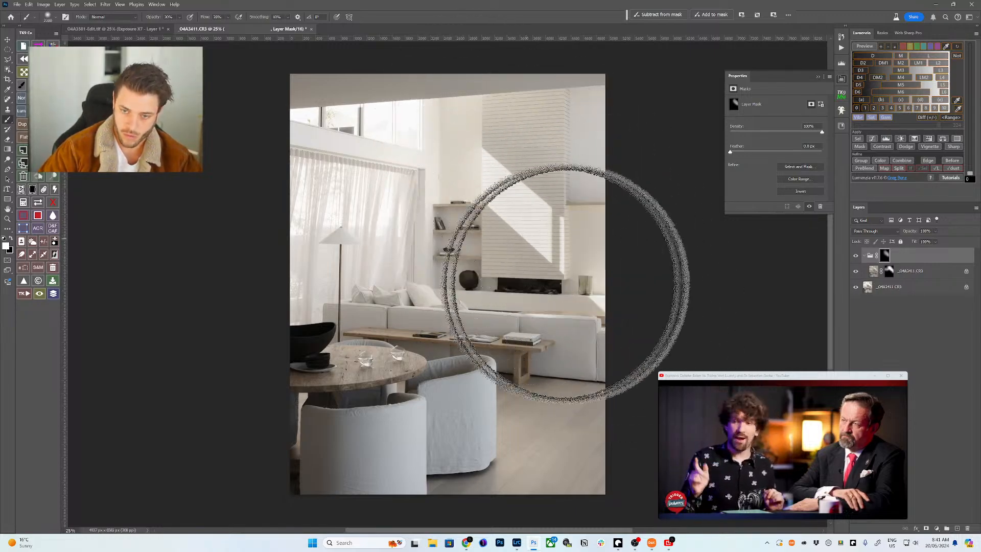
{"action": "key", "text": "bracketleft"}
{"action": "key", "text": "bracketleft"}
{"action": "key", "text": "bracketleft"}
{"action": "key", "text": "bracketleft"}
{"action": "key", "text": "bracketleft"}
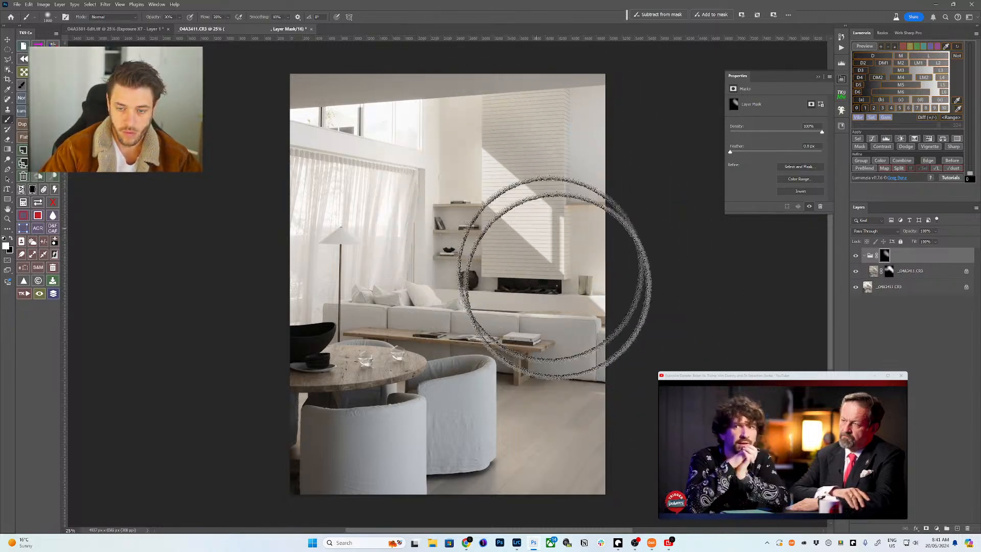
{"action": "key", "text": "bracketright"}
{"action": "key", "text": "bracketright"}
{"action": "key", "text": "bracketright"}
{"action": "key", "text": "bracketright"}
{"action": "key", "text": "bracketright"}
{"action": "key", "text": "bracketright"}
{"action": "key", "text": "bracketright"}
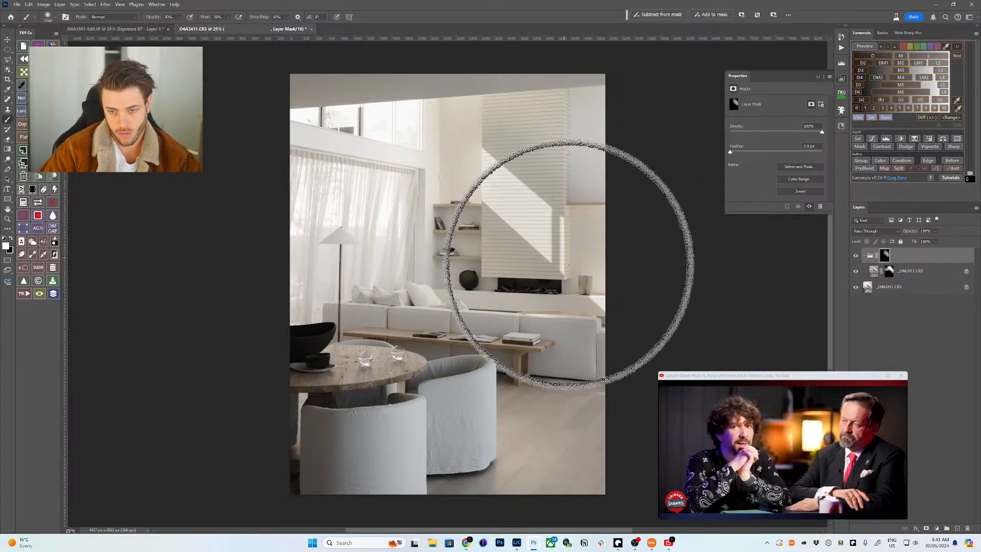
{"action": "key", "text": "bracketleft"}
{"action": "key", "text": "bracketleft"}
{"action": "key", "text": "bracketleft"}
{"action": "key", "text": "bracketleft"}
{"action": "key", "text": "bracketleft"}
{"action": "key", "text": "bracketleft"}
{"action": "key", "text": "bracketleft"}
{"action": "key", "text": "bracketleft"}
{"action": "key", "text": "bracketleft"}
{"action": "key", "text": "bracketleft"}
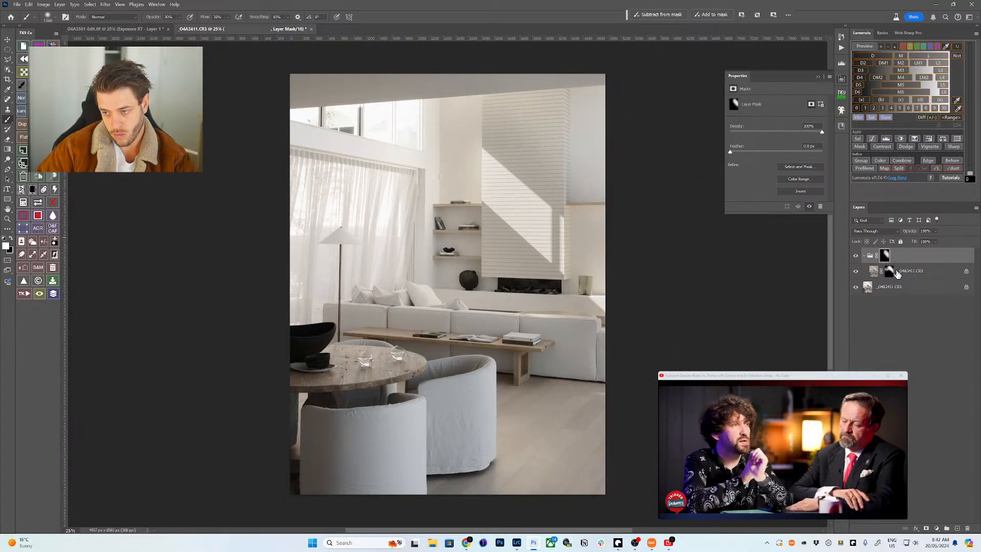
- Collapse the group and create a new empty Layer 1 at the top
{"action": "left_click", "coordinate": [864, 255]}
{"action": "left_click", "coordinate": [907, 230]}
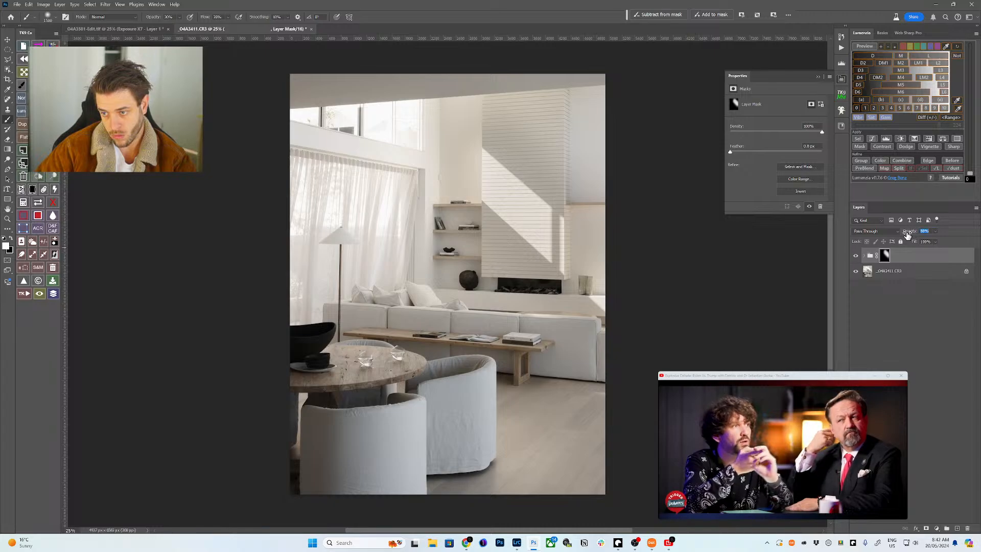
{"action": "left_click", "coordinate": [897, 269]}
{"action": "left_click", "coordinate": [891, 285]}
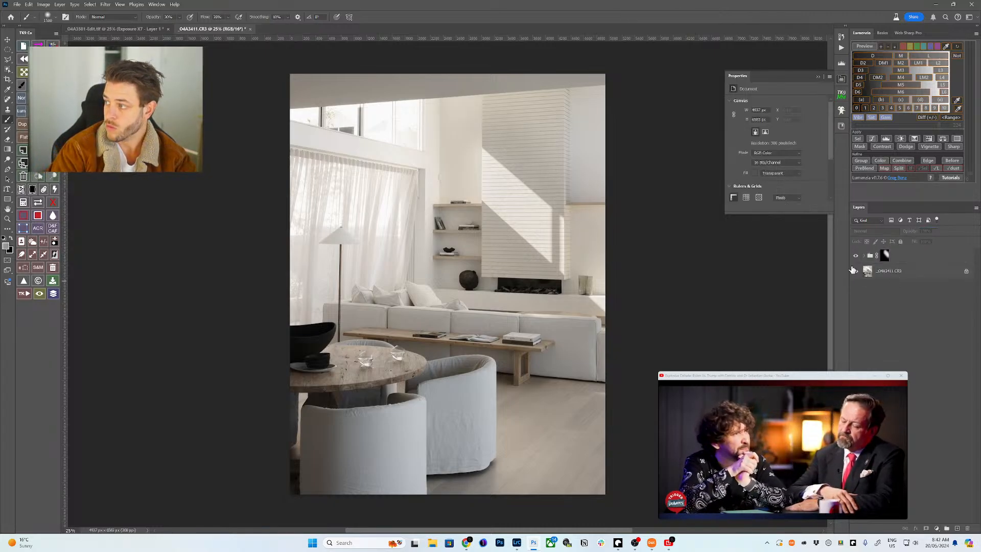
{"action": "key", "text": "ctrl+shift+n"}
{"action": "key", "text": "Return"}
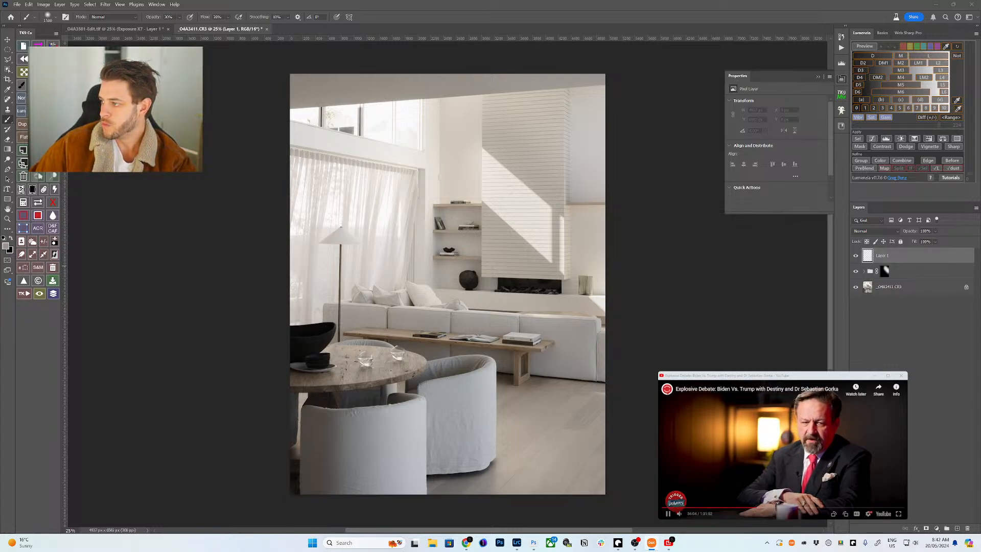
- Toggle the adjustment group on and off to compare the image
{"action": "left_click", "coordinate": [553, 3]}
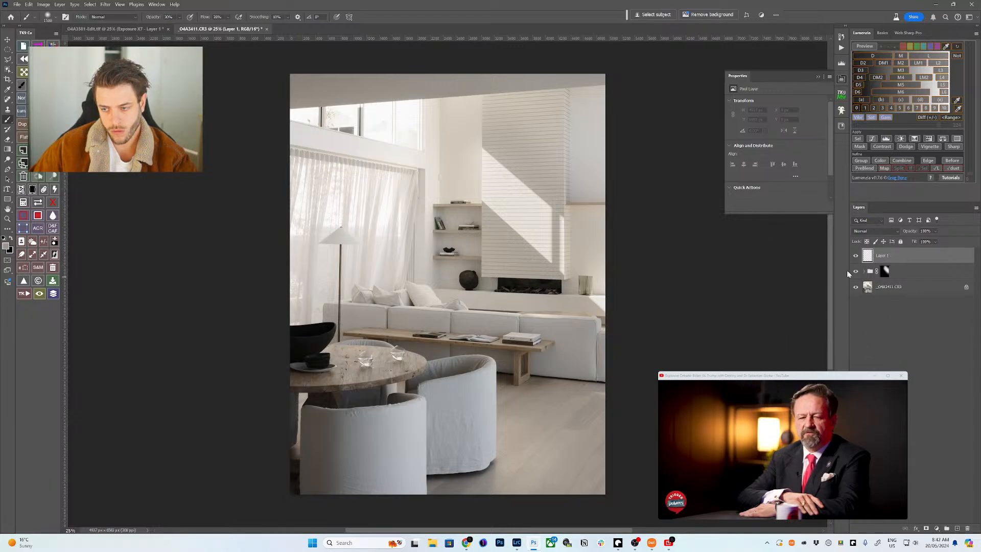
{"action": "left_click", "coordinate": [856, 289]}
{"action": "left_click", "coordinate": [855, 289]}
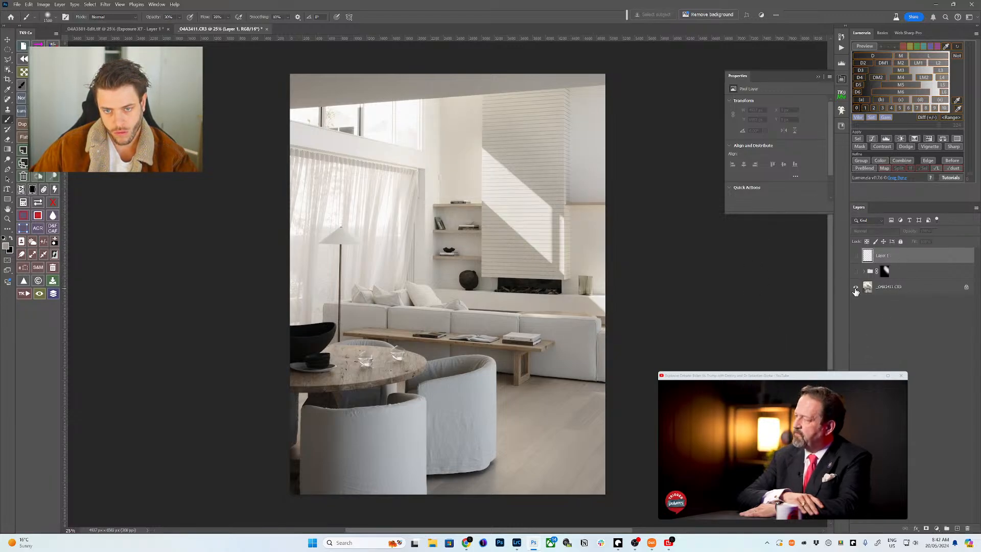
{"action": "left_click", "coordinate": [855, 289]}
{"action": "left_click", "coordinate": [856, 289]}
- Place a copy of the photo inside the group and limit it to the L3 luminosity range
{"action": "left_click_drag", "start_coordinate": [898, 273], "coordinate": [886, 284]}
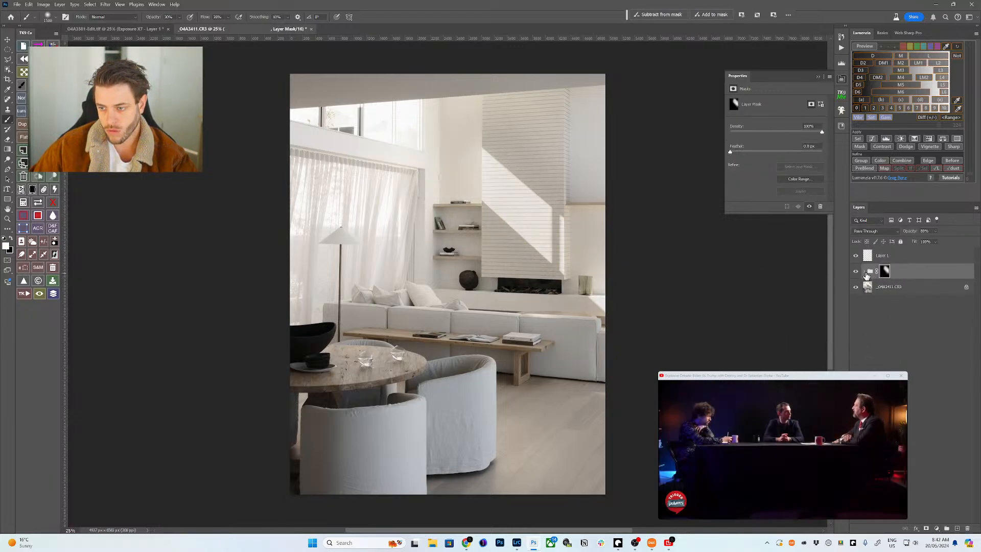
{"action": "left_click", "coordinate": [889, 286]}
{"action": "left_click", "coordinate": [864, 46]}
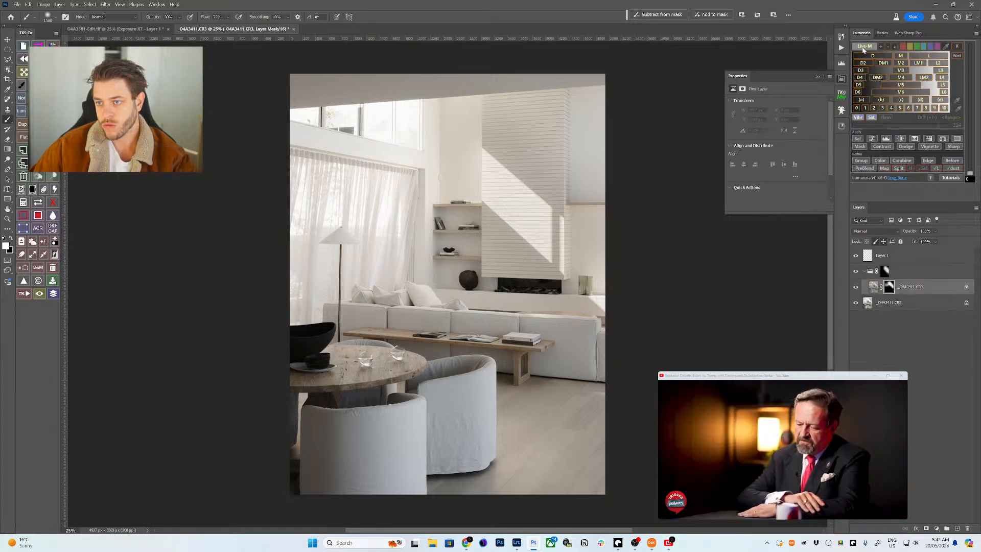
{"action": "left_click", "coordinate": [934, 63]}
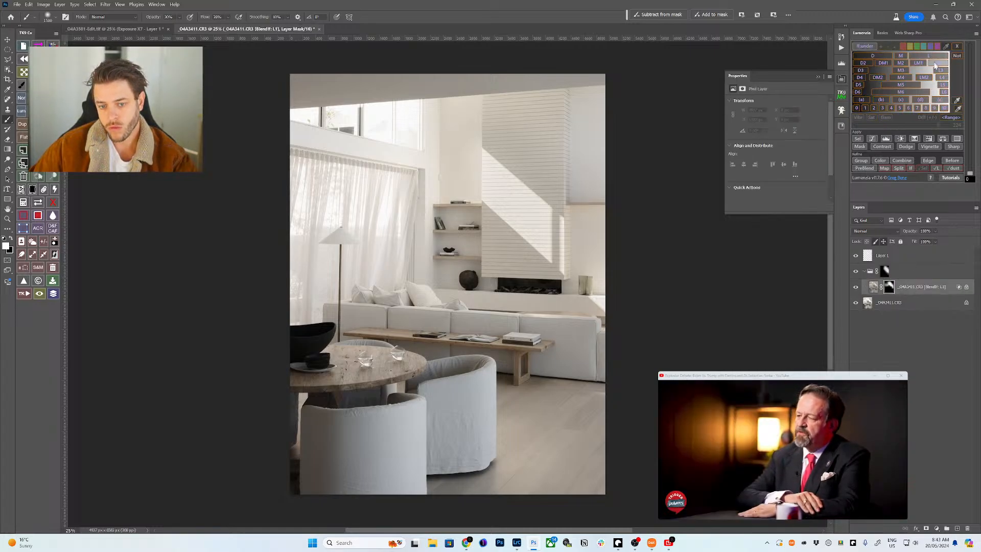
{"action": "left_click", "coordinate": [938, 70]}
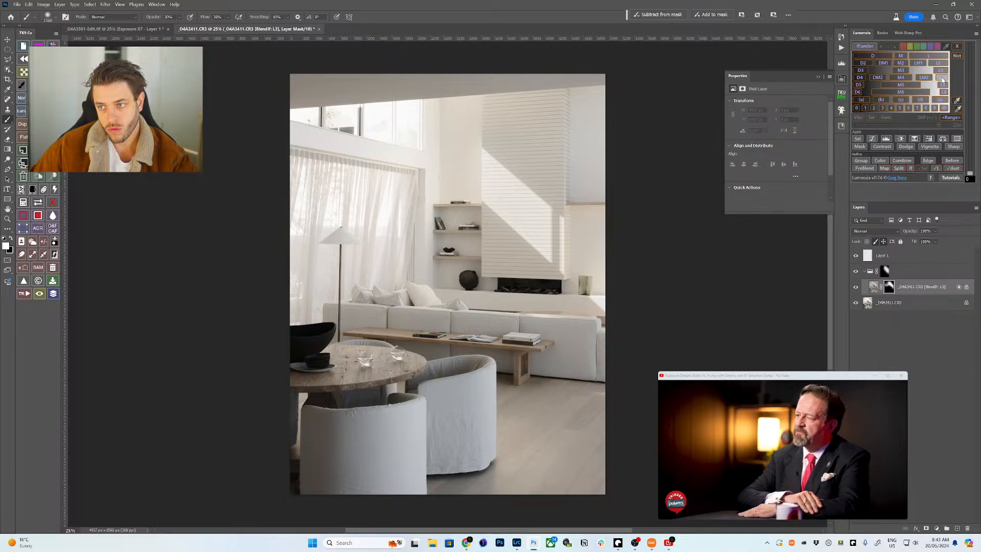
{"action": "left_click", "coordinate": [942, 78]}
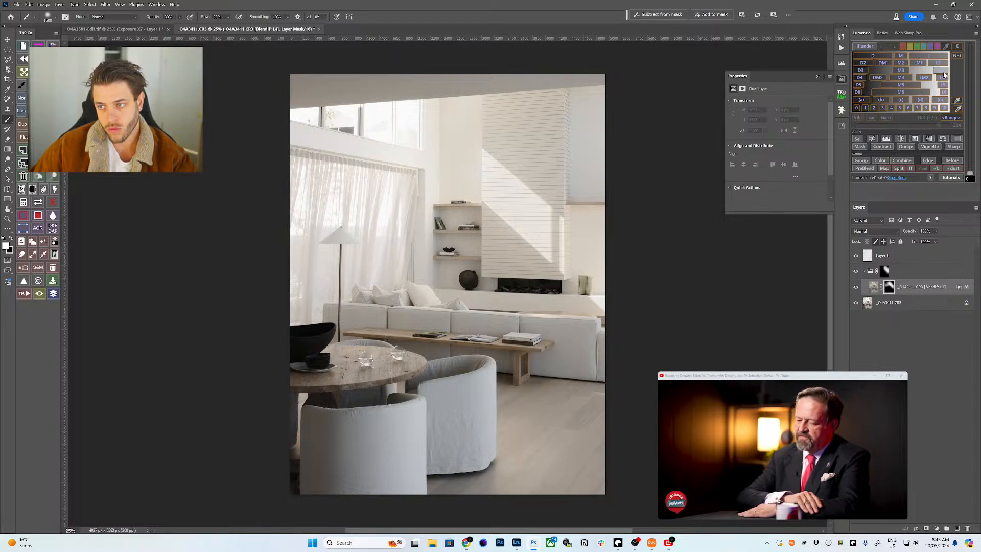
{"action": "left_click", "coordinate": [939, 70]}
{"action": "left_click", "coordinate": [867, 259]}
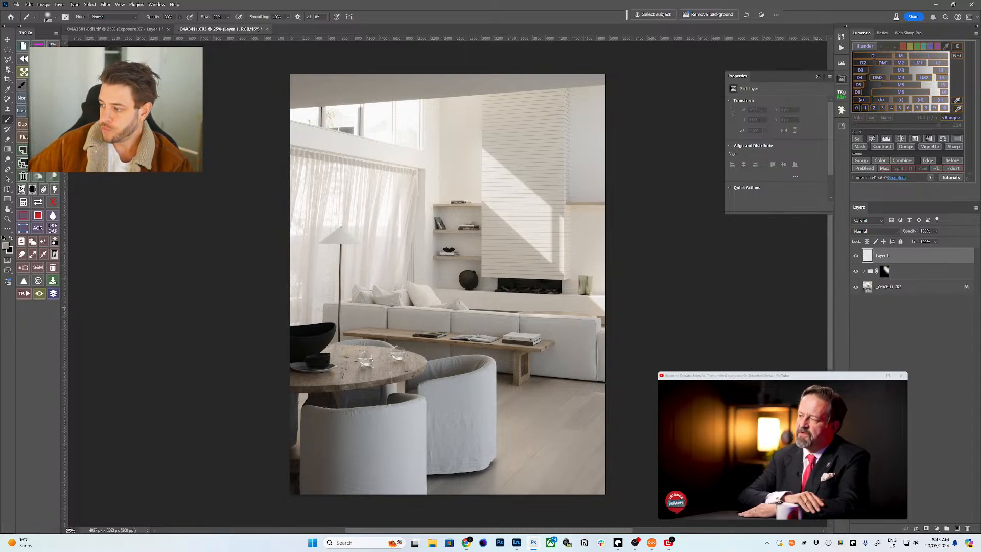
- Pause the side video and add a blank Layer 2 above Layer 1
{"action": "key", "text": "alt+Tab"}
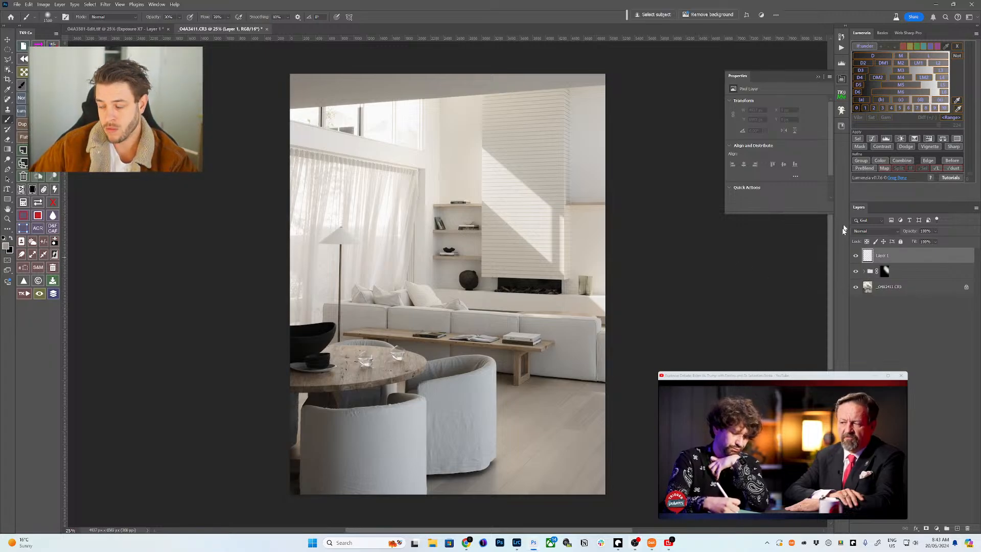
{"action": "key", "text": "XF86AudioPlay"}
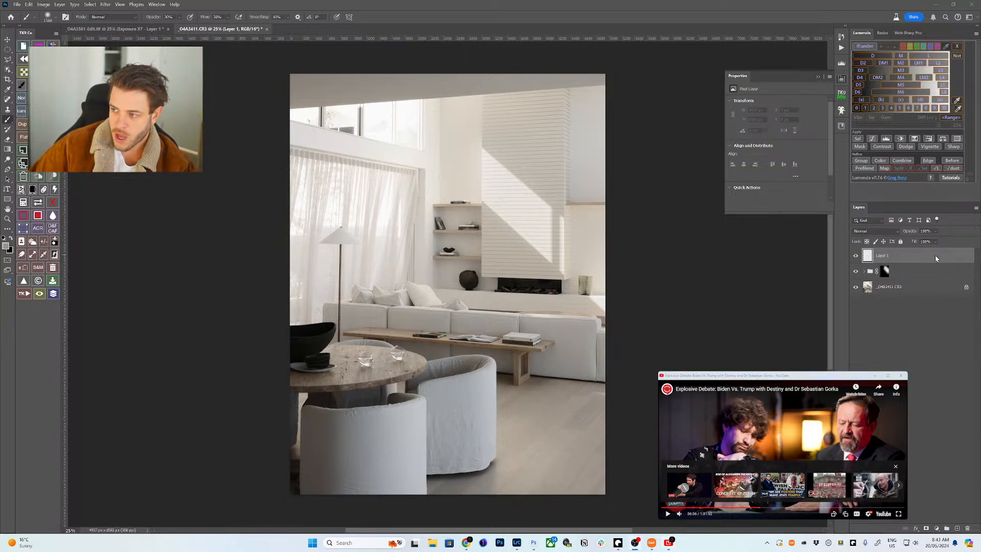
{"action": "left_click", "coordinate": [867, 256]}
{"action": "left_click", "coordinate": [858, 162]}
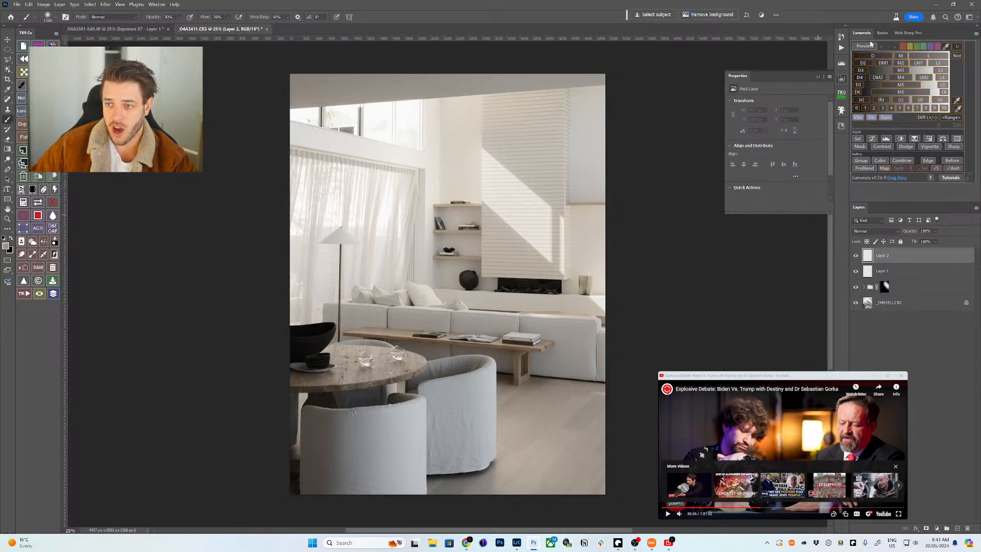
{"action": "left_click", "coordinate": [956, 101]}
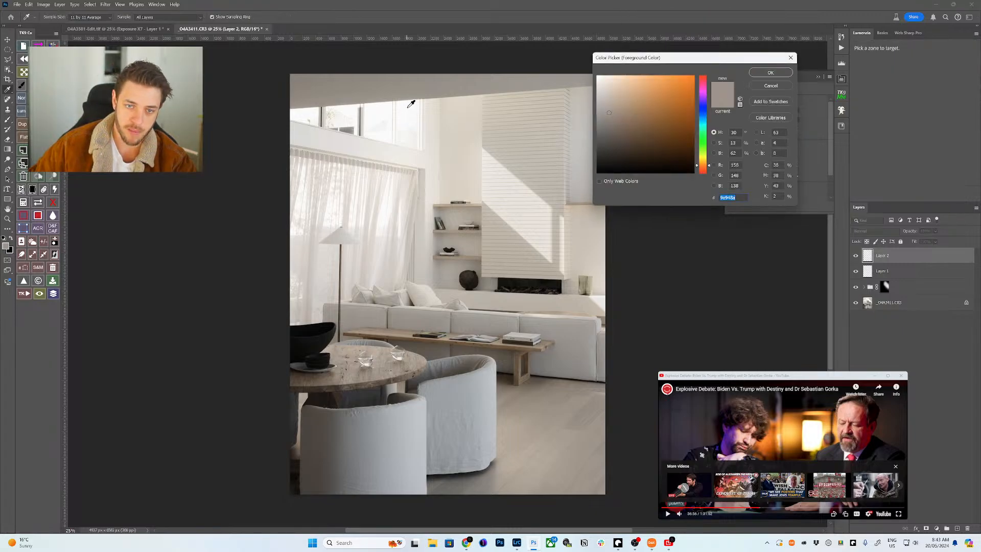
- Confirm the picked tone zone, load it as a selection, and turn it into Layer 2's mask
{"action": "key", "text": "Return"}
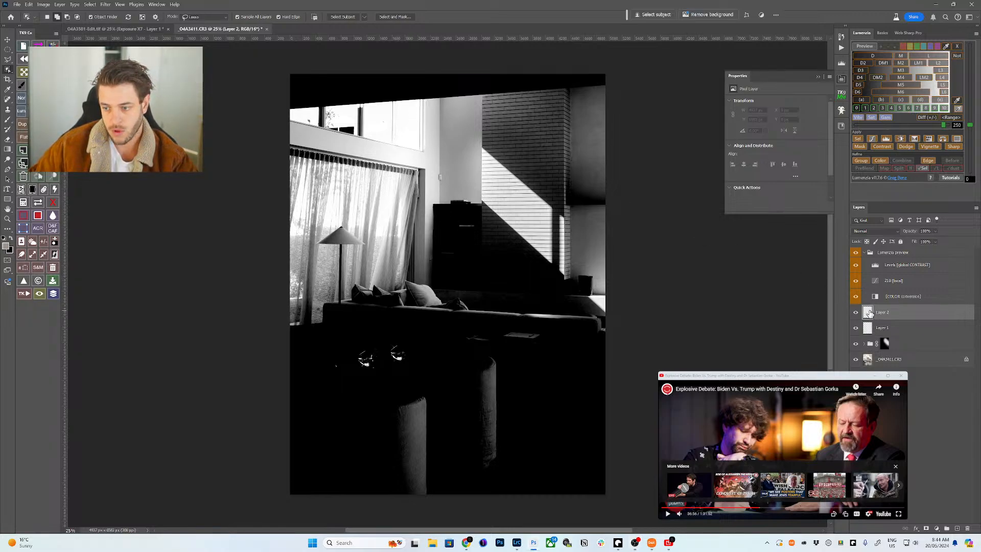
{"action": "key", "text": "alt+bracketright"}
{"action": "key", "text": "alt+shift+ctrl+t"}
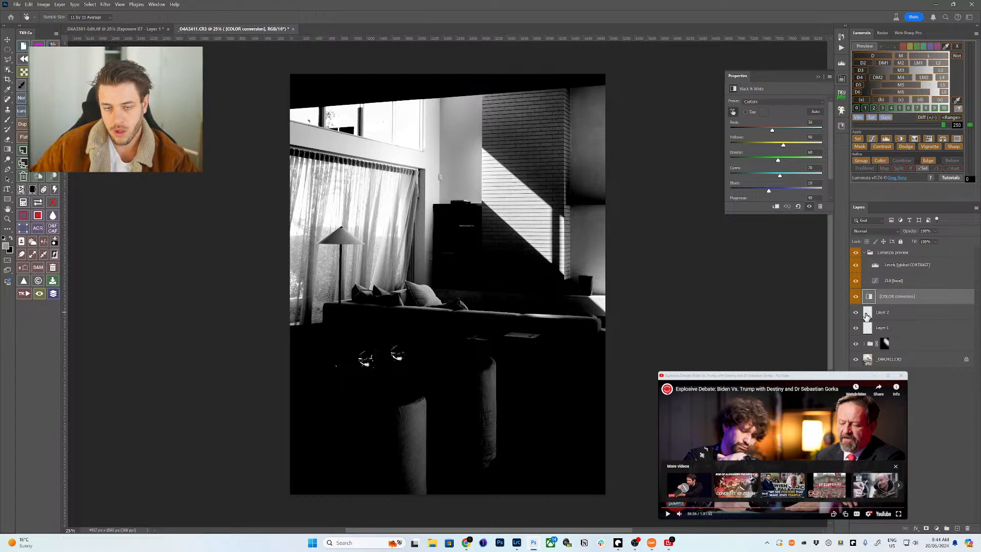
{"action": "left_click", "coordinate": [864, 317]}
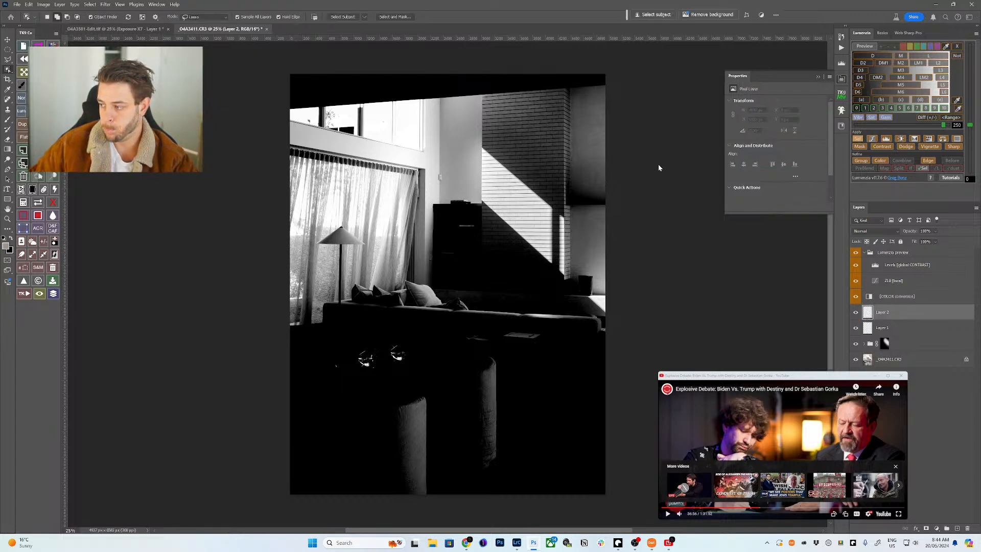
{"action": "key", "text": "F2"}
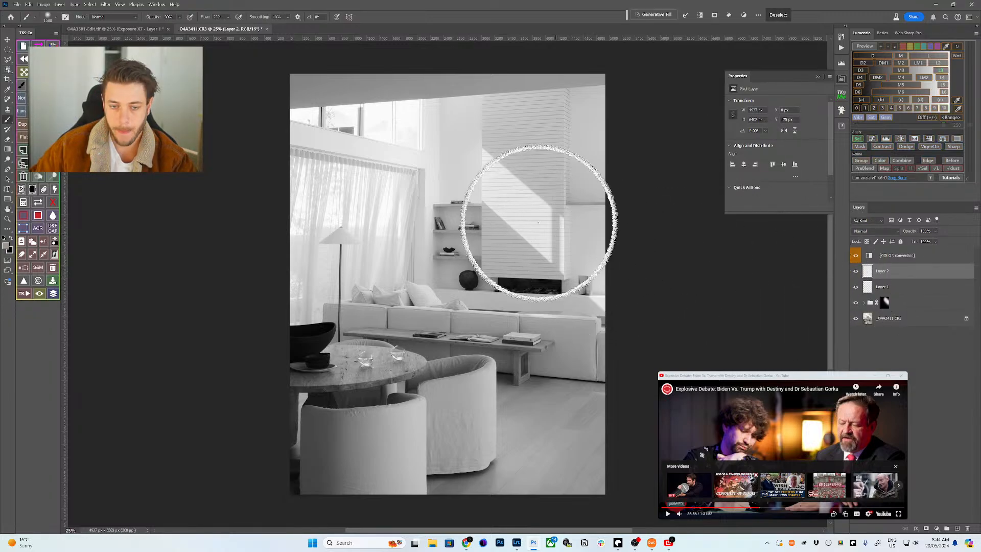
{"action": "left_click", "coordinate": [860, 147]}
{"action": "left_click", "coordinate": [365, 215]}
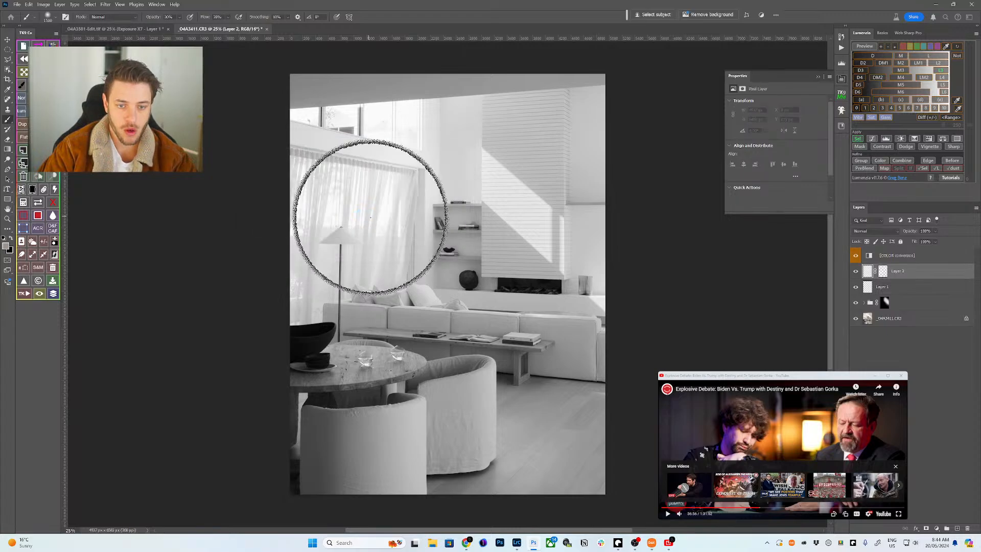
- Delete the black-and-white conversion layer, inspect Layer 2's mask alone, and set brush opacity to 20%
{"action": "left_click", "coordinate": [887, 257]}
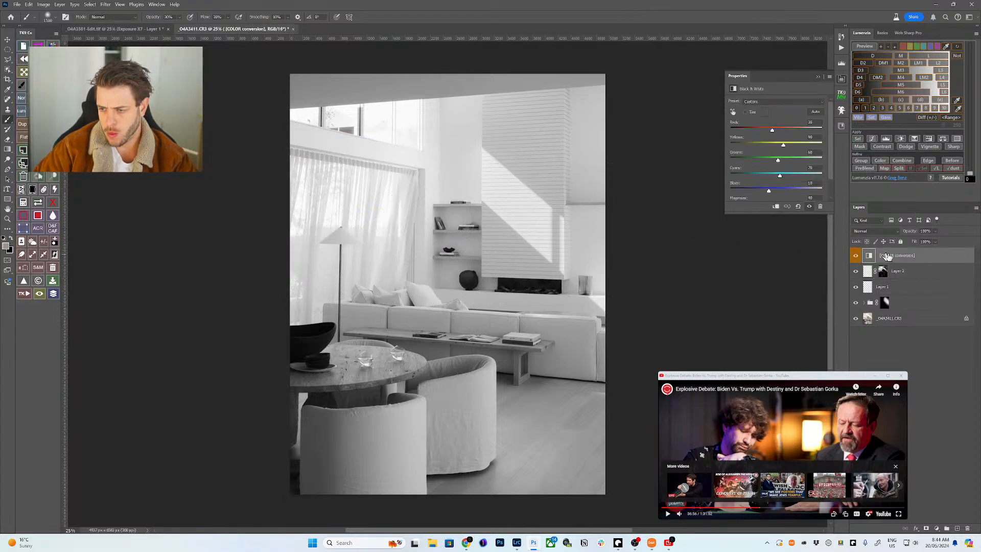
{"action": "key", "text": "Delete"}
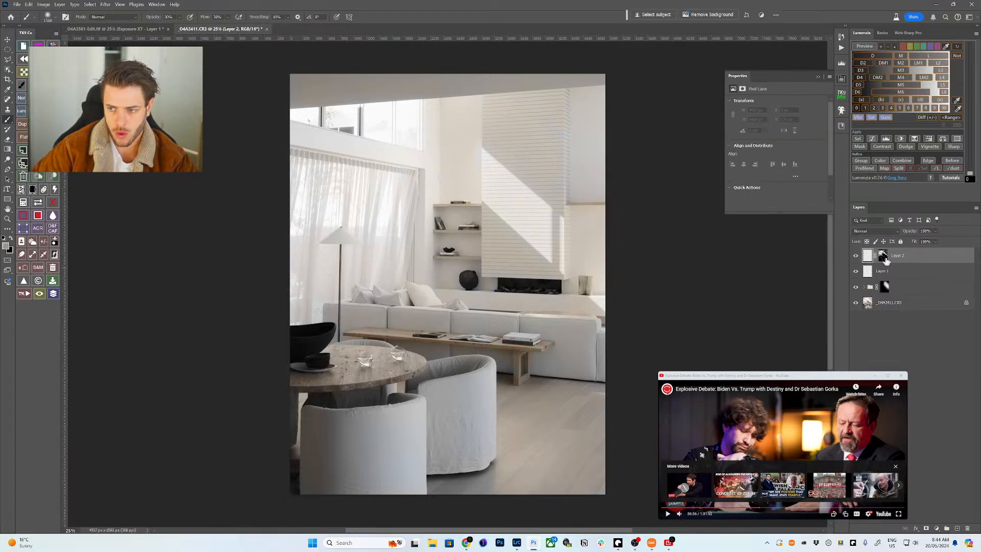
{"action": "left_click", "coordinate": [883, 258]}
{"action": "left_click", "coordinate": [883, 259], "text": "alt"}
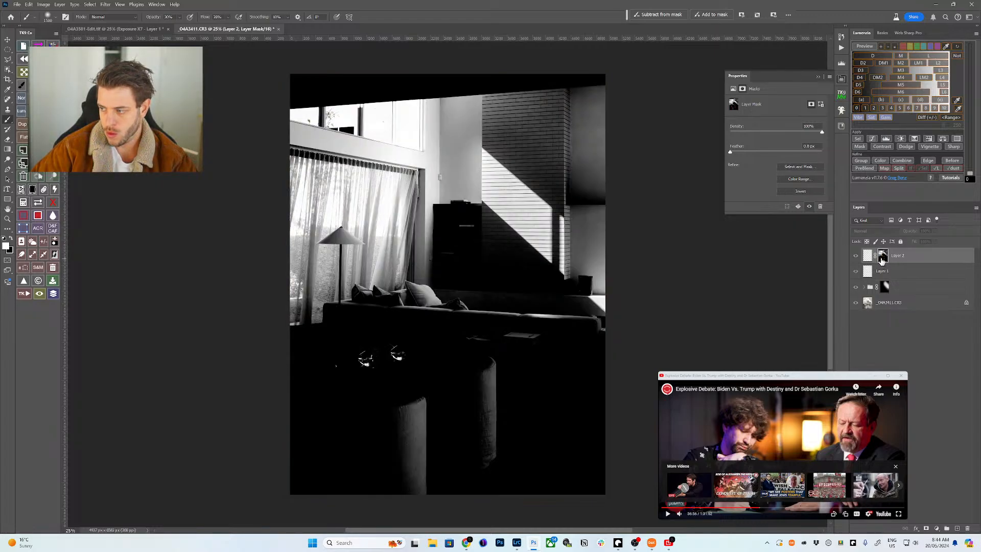
{"action": "left_click", "coordinate": [883, 258], "text": "alt"}
{"action": "left_click", "coordinate": [883, 258], "text": "alt"}
{"action": "left_click", "coordinate": [883, 258], "text": "alt"}
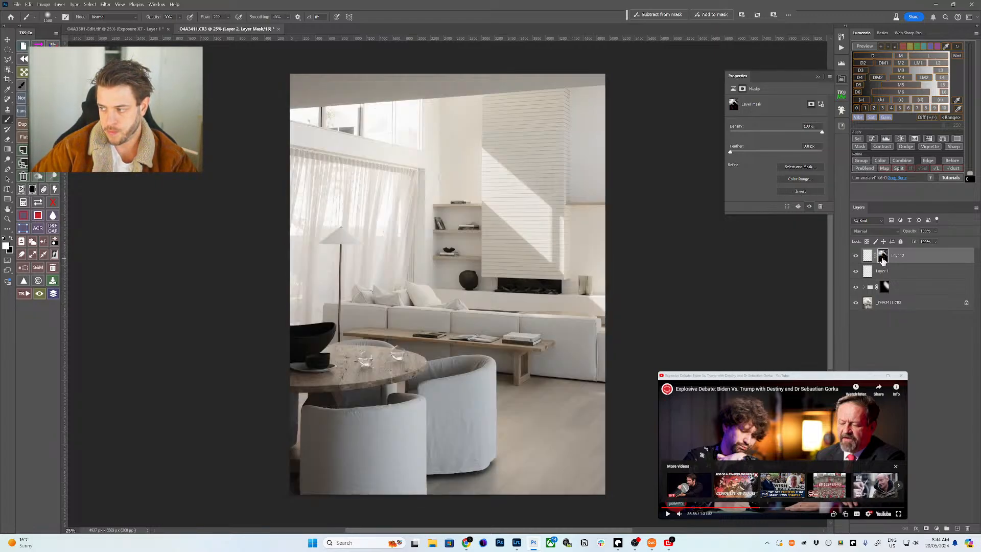
{"action": "left_click", "coordinate": [883, 258], "text": "alt"}
{"action": "left_click", "coordinate": [883, 258], "text": "alt"}
{"action": "left_click", "coordinate": [883, 259], "text": "alt"}
{"action": "key", "text": "2"}
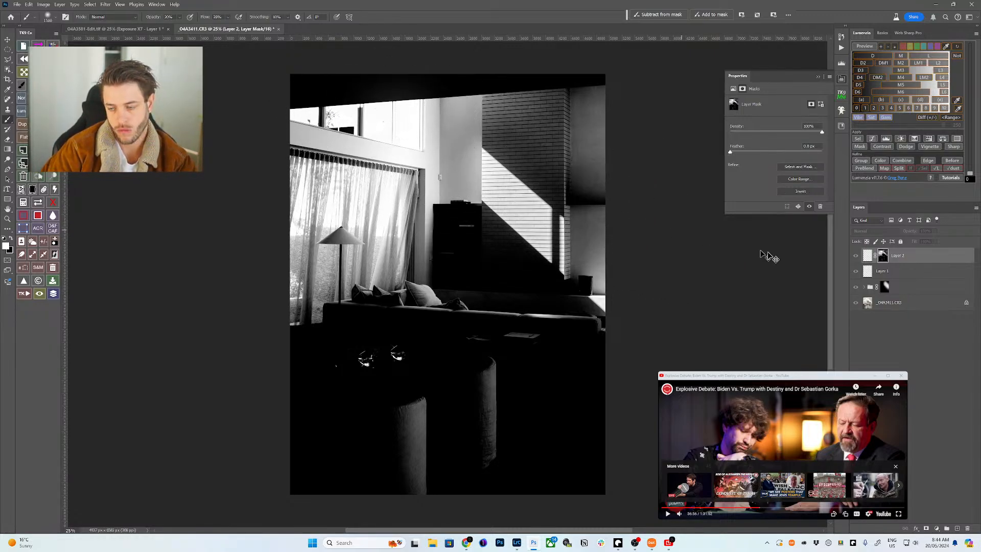
{"action": "left_click", "coordinate": [867, 255]}
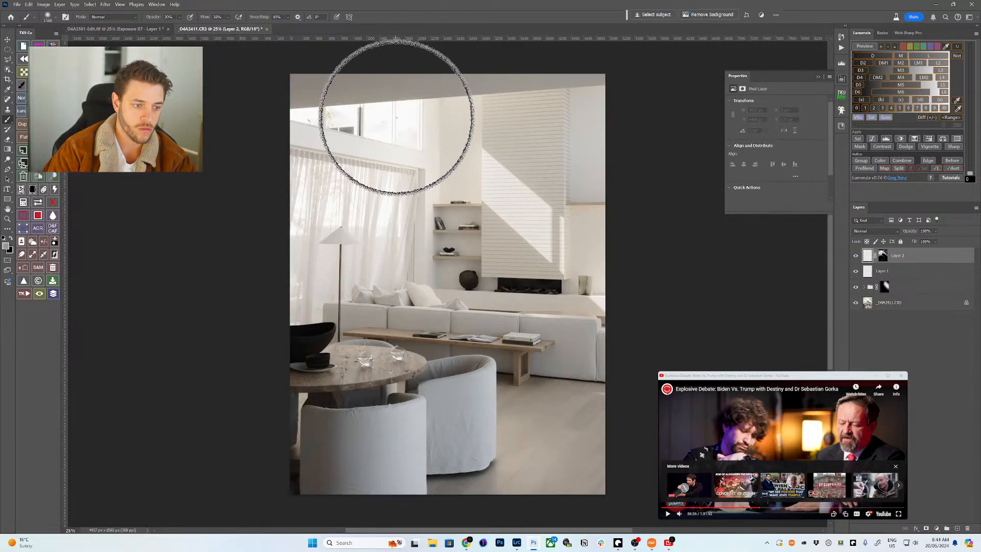
- Paint white on Layer 2's mask over the upper window area and left curtains
{"action": "key", "text": "x"}
{"action": "mouse_move", "coordinate": [387, 121]}
{"action": "left_mouse_down"}
{"action": "mouse_move", "coordinate": [326, 108]}
{"action": "mouse_move", "coordinate": [353, 110]}
{"action": "left_mouse_up"}
{"action": "key", "text": "bracketright"}
{"action": "key", "text": "bracketright"}
{"action": "key", "text": "bracketright"}
{"action": "key", "text": "bracketright"}
{"action": "mouse_move", "coordinate": [294, 131]}
{"action": "left_mouse_down"}
{"action": "mouse_move", "coordinate": [374, 111]}
{"action": "mouse_move", "coordinate": [383, 131]}
{"action": "left_mouse_up"}
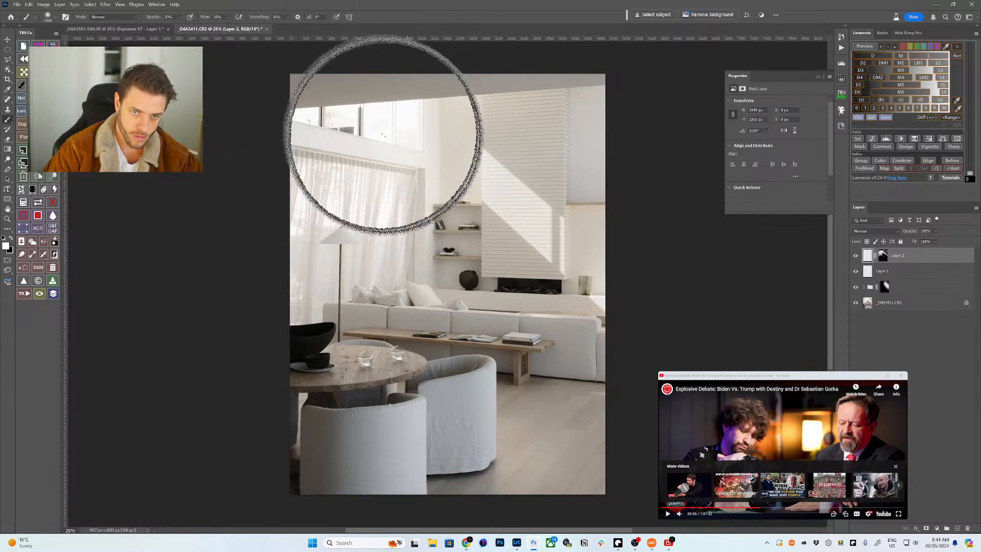
{"action": "key", "text": "bracketleft"}
{"action": "key", "text": "bracketleft"}
{"action": "key", "text": "bracketleft"}
{"action": "key", "text": "bracketleft"}
{"action": "key", "text": "bracketleft"}
{"action": "key", "text": "bracketleft"}
{"action": "key", "text": "bracketleft"}
{"action": "left_click_drag", "start_coordinate": [391, 209], "coordinate": [378, 219]}
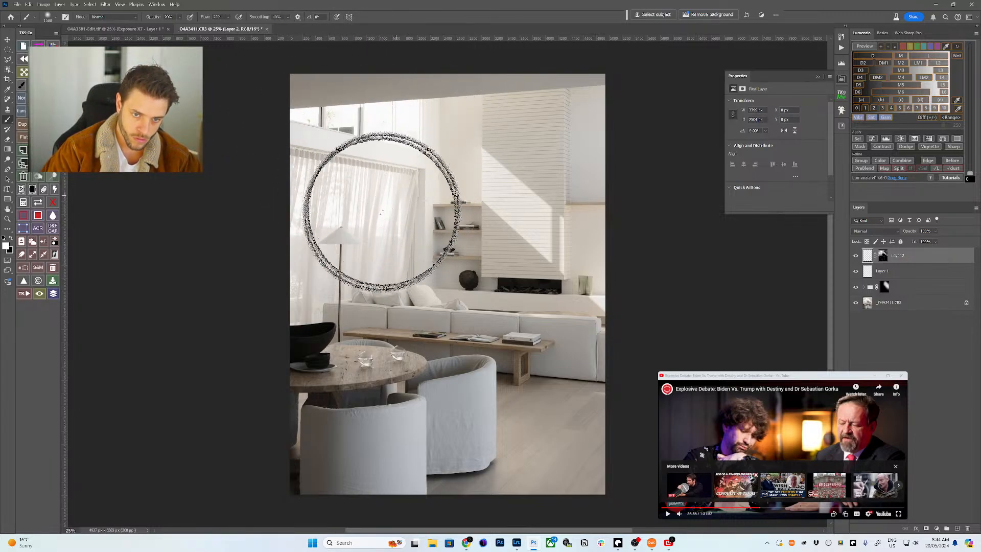
{"action": "key", "text": "bracketright"}
{"action": "key", "text": "bracketright"}
{"action": "key", "text": "bracketright"}
{"action": "mouse_move", "coordinate": [310, 224]}
{"action": "left_mouse_down"}
{"action": "mouse_move", "coordinate": [340, 182]}
{"action": "mouse_move", "coordinate": [372, 192]}
{"action": "left_mouse_up"}
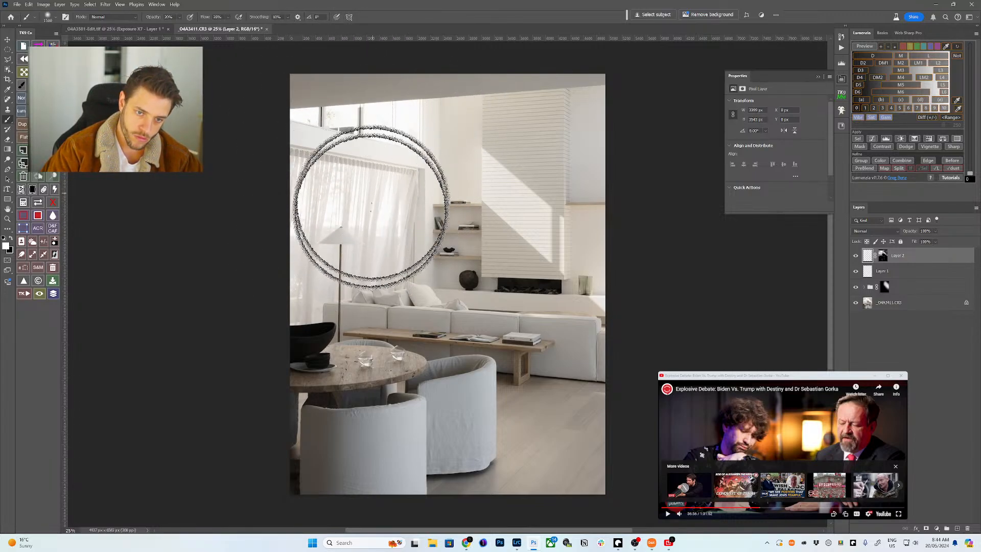
- Resize the brush around 1300-1500 and paint more brightening down the curtain beside the floor lamp
{"action": "key", "text": "bracketleft"}
{"action": "key", "text": "bracketleft"}
{"action": "key", "text": "bracketleft"}
{"action": "key", "text": "bracketleft"}
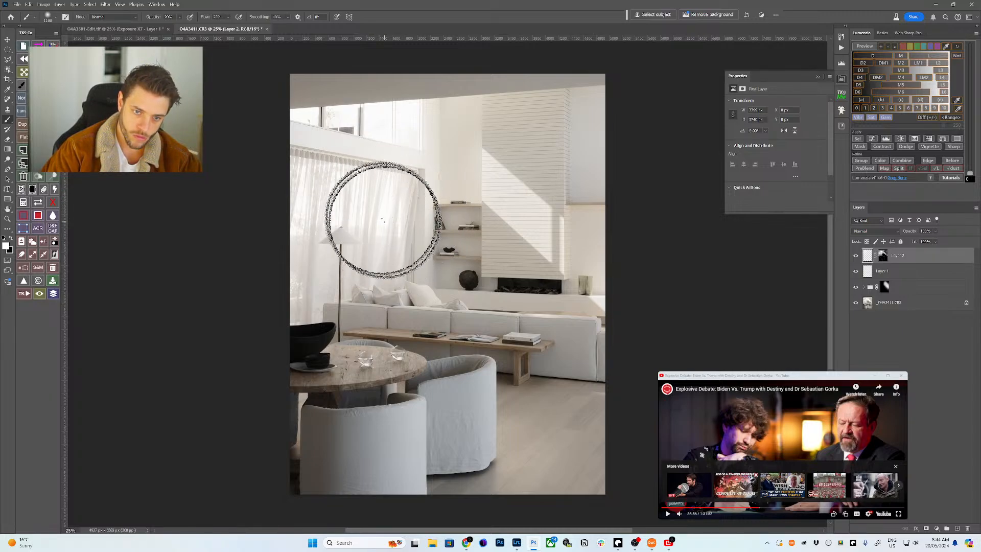
{"action": "key", "text": "bracketleft"}
{"action": "key", "text": "bracketleft"}
{"action": "key", "text": "bracketleft"}
{"action": "key", "text": "bracketleft"}
{"action": "key", "text": "bracketleft"}
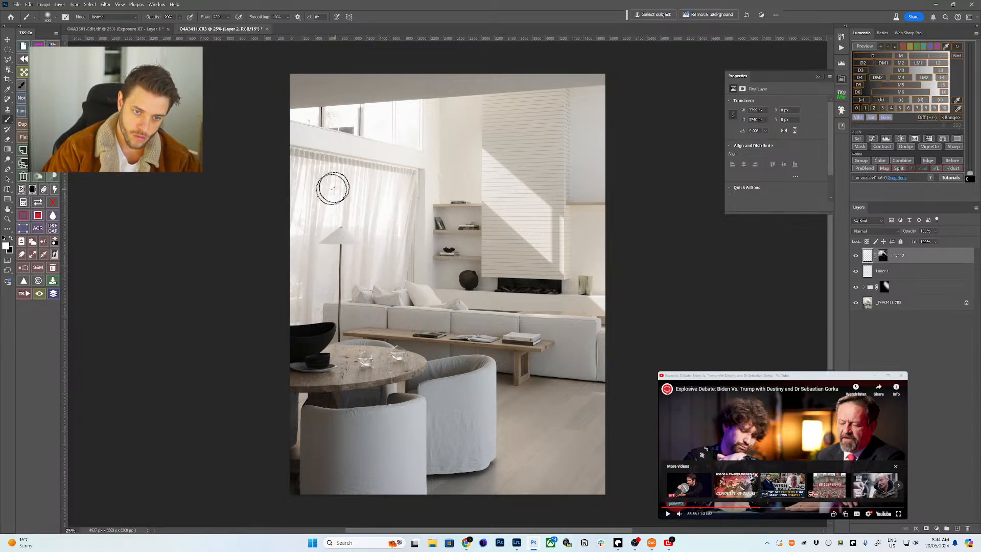
{"action": "key", "text": "bracketright"}
{"action": "key", "text": "bracketright"}
{"action": "key", "text": "bracketright"}
{"action": "key", "text": "bracketright"}
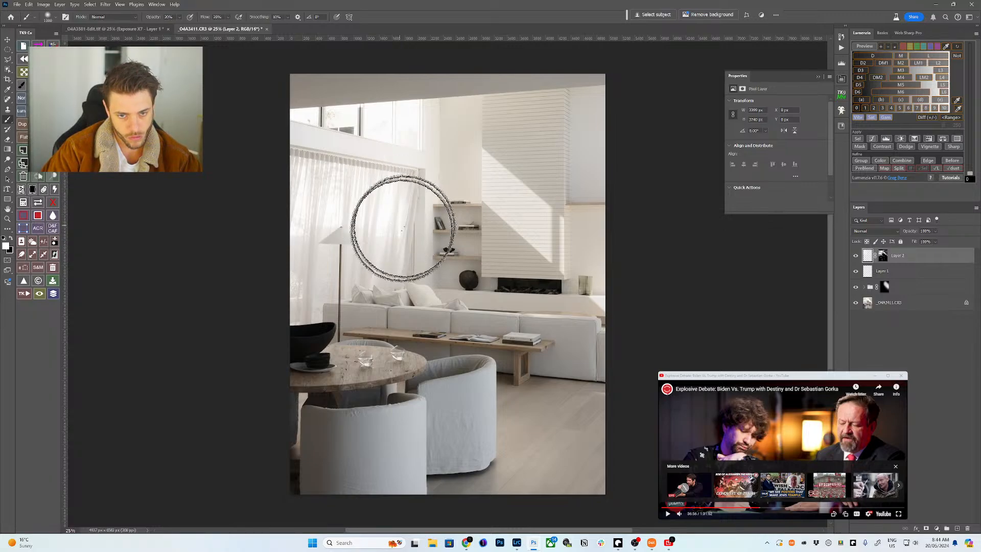
{"action": "key", "text": "bracketright"}
{"action": "key", "text": "bracketright"}
{"action": "key", "text": "bracketright"}
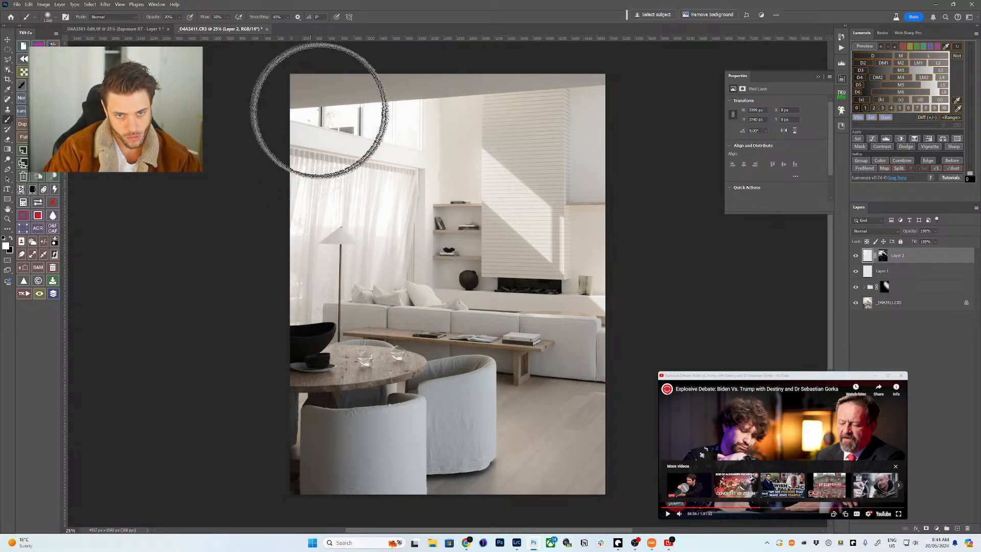
{"action": "key", "text": "bracketright"}
{"action": "key", "text": "bracketright"}
{"action": "key", "text": "bracketleft"}
{"action": "key", "text": "bracketleft"}
{"action": "key", "text": "bracketleft"}
{"action": "key", "text": "bracketleft"}
{"action": "key", "text": "bracketleft"}
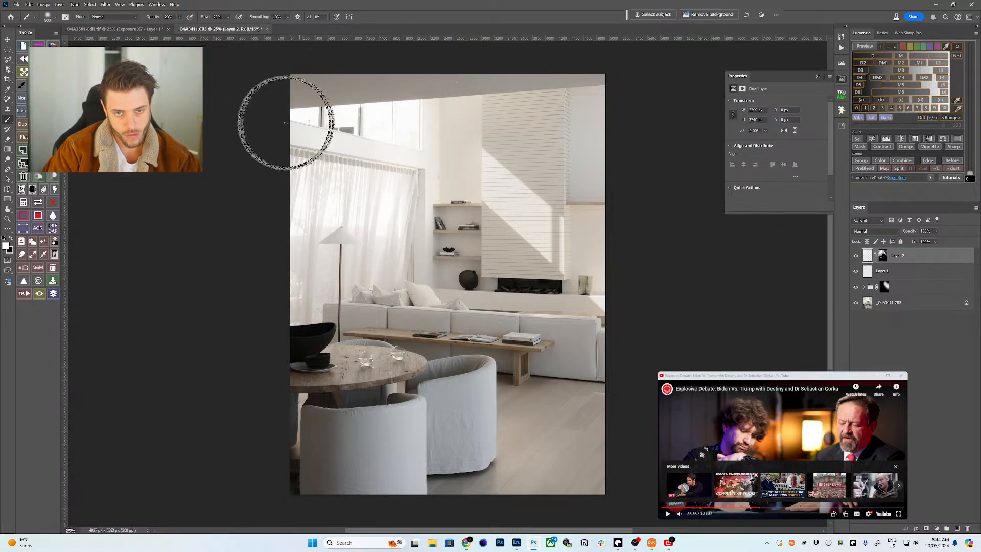
{"action": "key", "text": "bracketright"}
{"action": "key", "text": "bracketright"}
{"action": "key", "text": "bracketright"}
{"action": "mouse_move", "coordinate": [287, 123]}
{"action": "left_mouse_down"}
{"action": "mouse_move", "coordinate": [389, 221]}
{"action": "mouse_move", "coordinate": [379, 201]}
{"action": "mouse_move", "coordinate": [292, 211]}
{"action": "left_mouse_up"}
{"action": "key", "text": "bracketleft"}
{"action": "key", "text": "bracketleft"}
{"action": "key", "text": "bracketleft"}
{"action": "key", "text": "bracketleft"}
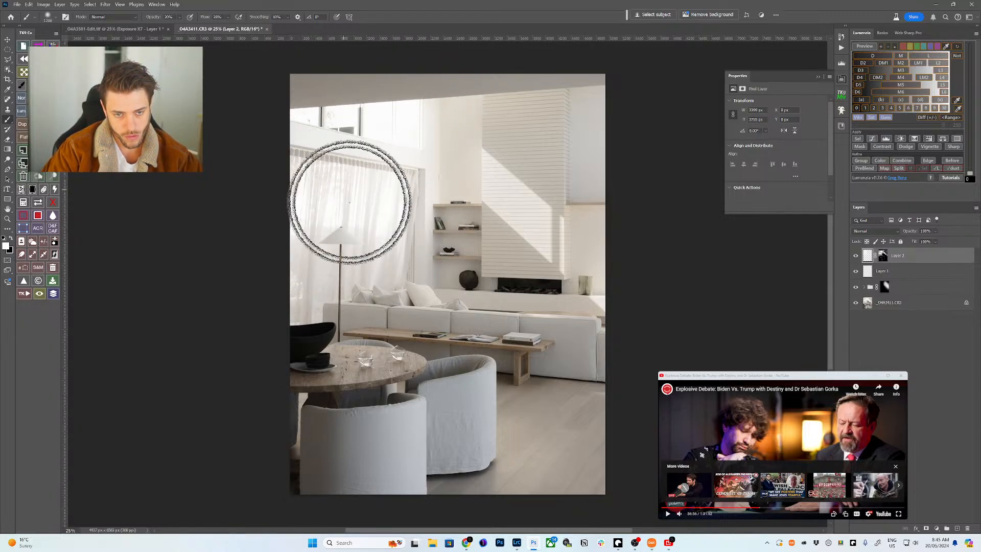
{"action": "key", "text": "bracketright"}
{"action": "key", "text": "bracketright"}
{"action": "key", "text": "bracketright"}
{"action": "key", "text": "bracketright"}
{"action": "key", "text": "bracketright"}
{"action": "key", "text": "bracketleft"}
{"action": "key", "text": "bracketleft"}
{"action": "key", "text": "bracketleft"}
{"action": "key", "text": "bracketleft"}
{"action": "key", "text": "bracketleft"}
{"action": "key", "text": "bracketleft"}
{"action": "key", "text": "bracketleft"}
{"action": "key", "text": "bracketleft"}
{"action": "key", "text": "bracketleft"}
{"action": "key", "text": "bracketleft"}
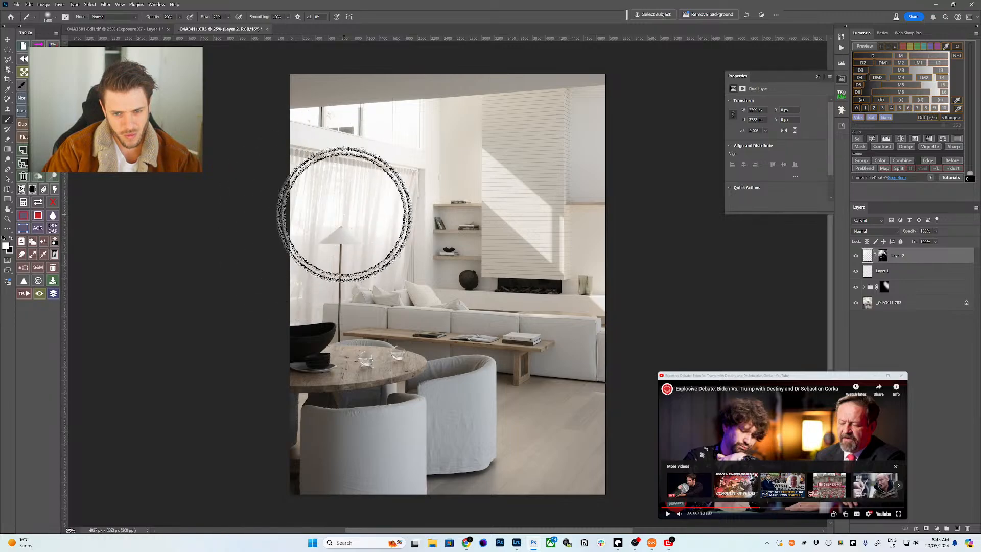
{"action": "mouse_move", "coordinate": [400, 201]}
{"action": "left_mouse_down"}
{"action": "mouse_move", "coordinate": [394, 271]}
{"action": "mouse_move", "coordinate": [401, 201]}
{"action": "left_mouse_up"}
{"action": "key", "text": "bracketright"}
{"action": "key", "text": "bracketright"}
{"action": "key", "text": "bracketright"}
{"action": "key", "text": "bracketright"}
{"action": "key", "text": "bracketright"}
{"action": "key", "text": "bracketright"}
{"action": "key", "text": "bracketright"}
{"action": "key", "text": "bracketright"}
{"action": "key", "text": "bracketright"}
{"action": "key", "text": "bracketright"}
{"action": "key", "text": "bracketright"}
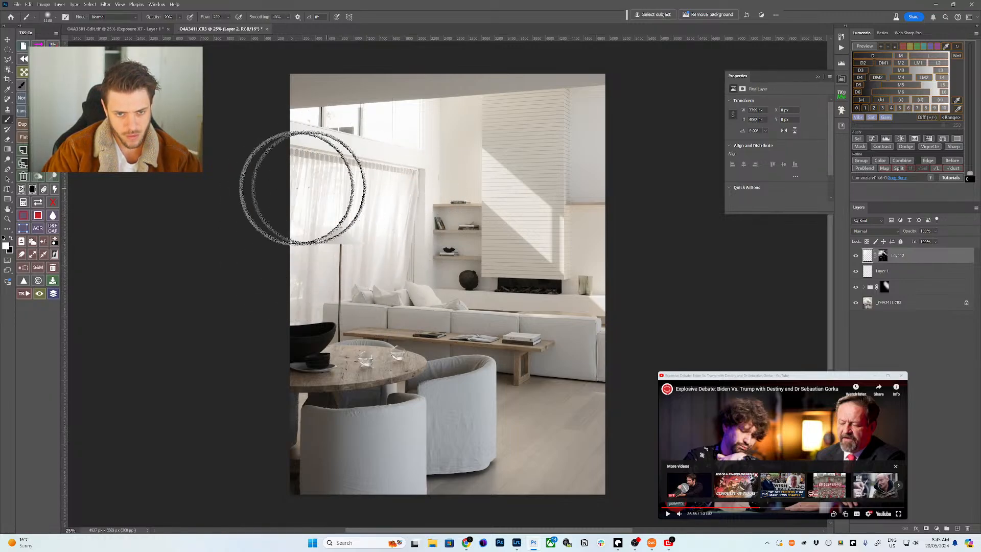
{"action": "key", "text": "bracketleft"}
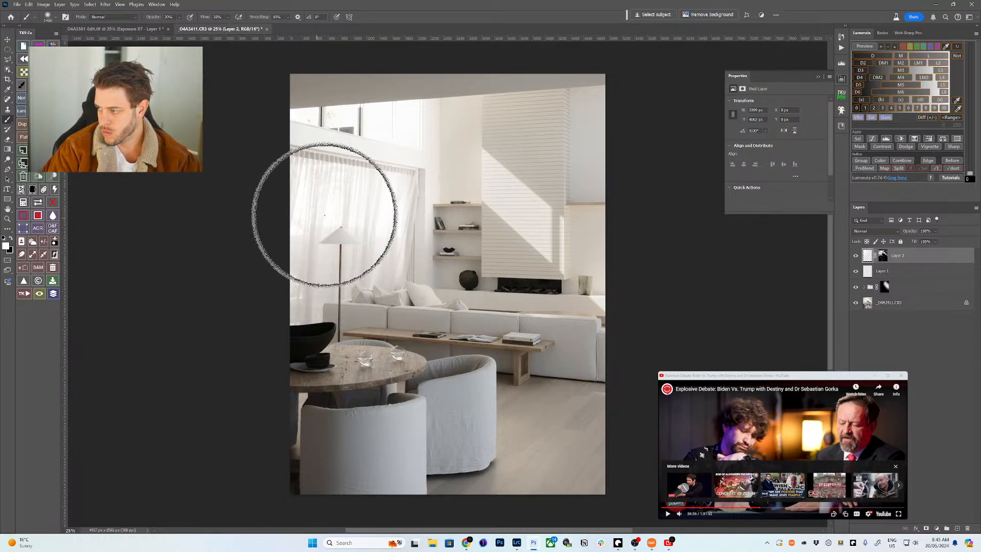
{"action": "key", "text": "bracketright"}
{"action": "key", "text": "bracketright"}
{"action": "key", "text": "bracketright"}
{"action": "key", "text": "bracketright"}
{"action": "key", "text": "bracketright"}
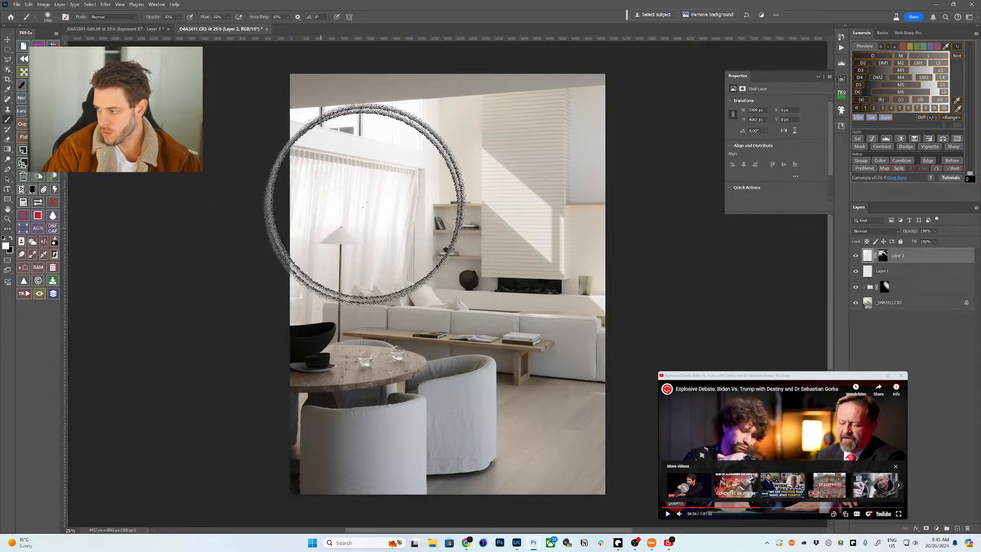
{"action": "key", "text": "bracketleft"}
{"action": "key", "text": "bracketleft"}
{"action": "key", "text": "bracketleft"}
{"action": "key", "text": "bracketleft"}
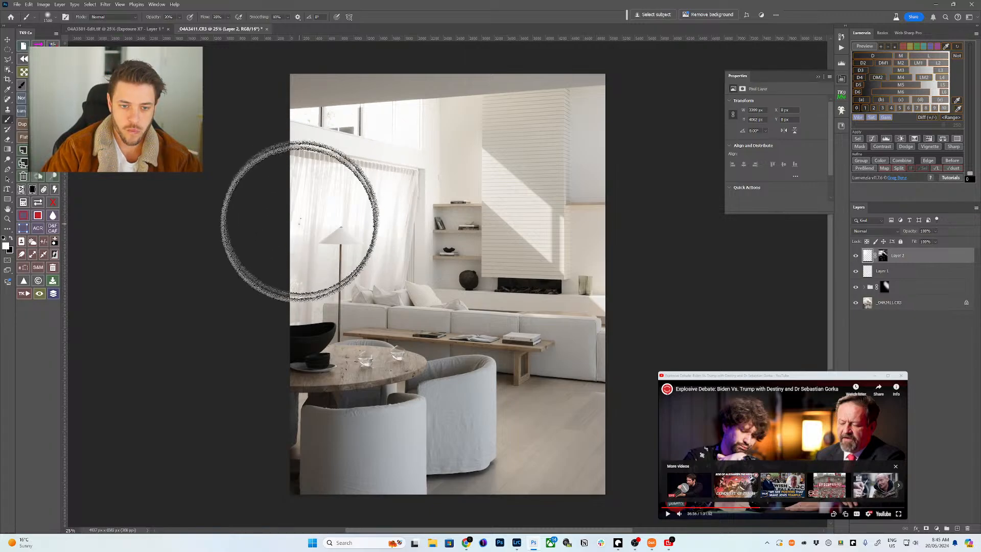
{"action": "key", "text": "bracketright"}
{"action": "key", "text": "bracketright"}
{"action": "key", "text": "bracketright"}
{"action": "key", "text": "bracketright"}
{"action": "key", "text": "bracketright"}
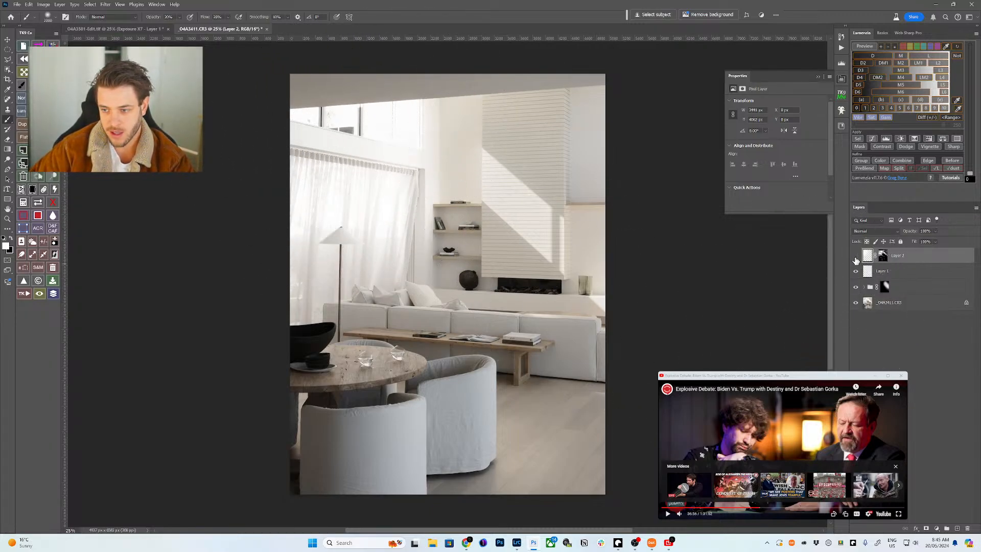
- Compare the curtain with Layer 2 hidden and shown, then group Layer 2 into Group 1 with Ctrl+G
{"action": "left_click", "coordinate": [856, 258]}
{"action": "left_click", "coordinate": [855, 258]}
{"action": "left_click", "coordinate": [854, 260]}
{"action": "left_click", "coordinate": [855, 259]}
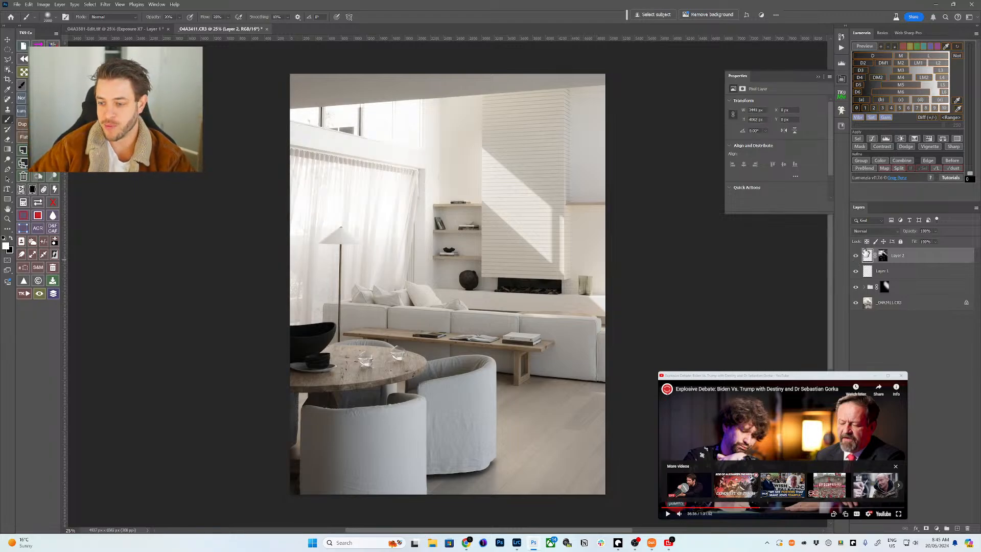
{"action": "left_click", "coordinate": [855, 259]}
{"action": "left_click", "coordinate": [856, 259]}
{"action": "left_click", "coordinate": [855, 260]}
{"action": "left_click", "coordinate": [855, 261]}
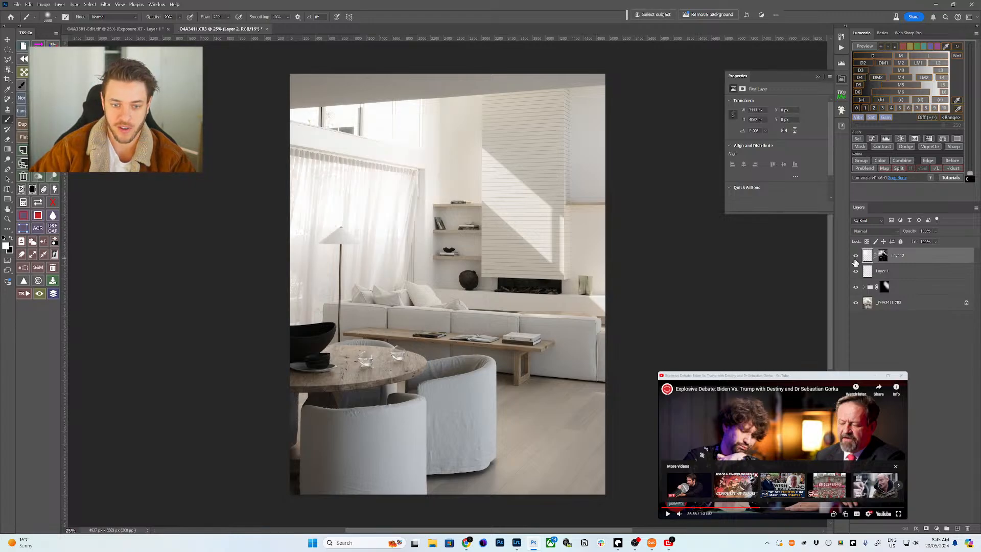
{"action": "left_click", "coordinate": [856, 261]}
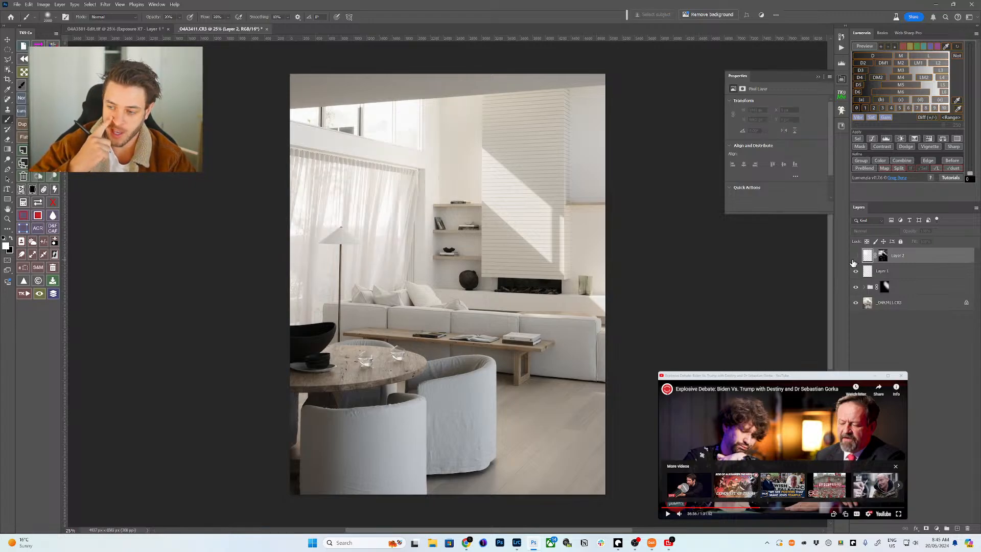
{"action": "left_click", "coordinate": [855, 260]}
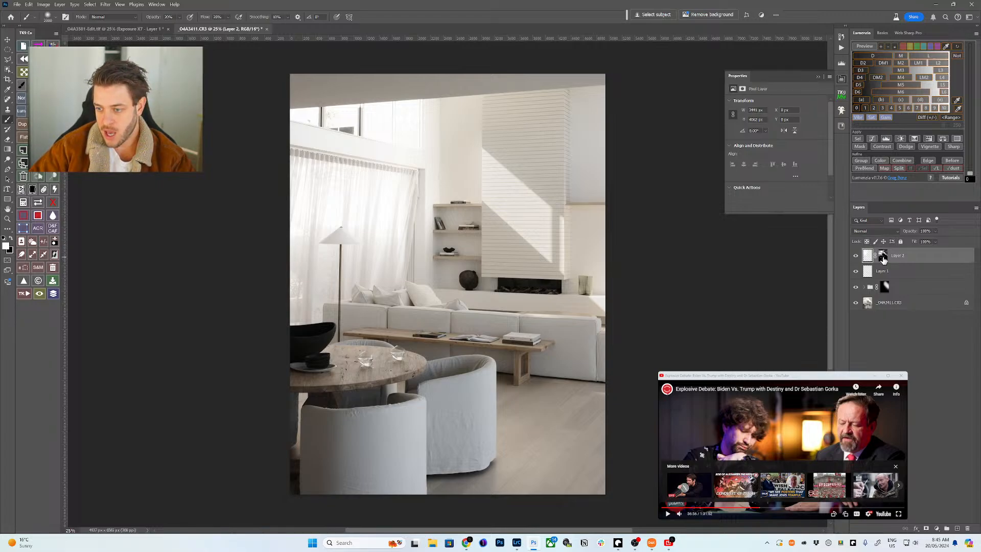
{"action": "left_click", "coordinate": [869, 260]}
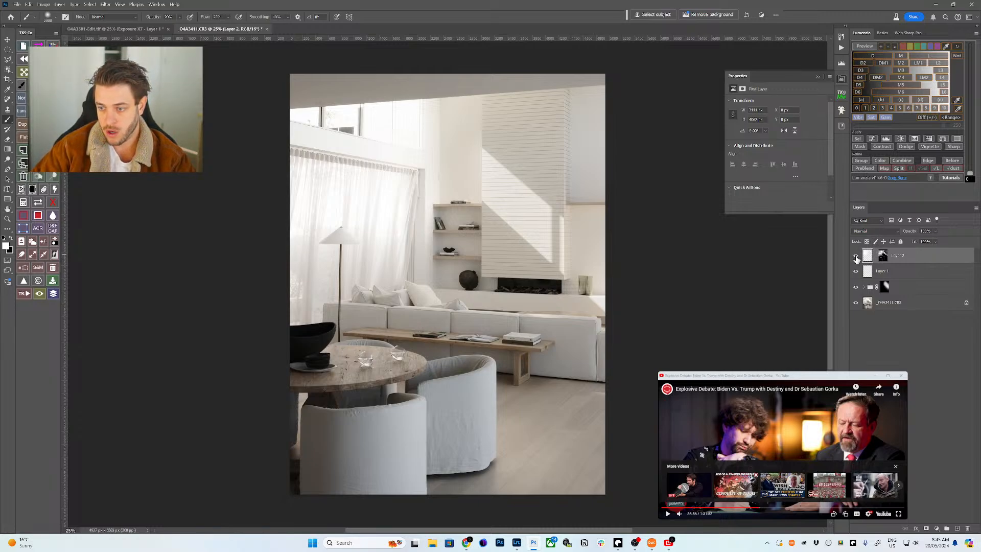
{"action": "key", "text": "ctrl+g"}
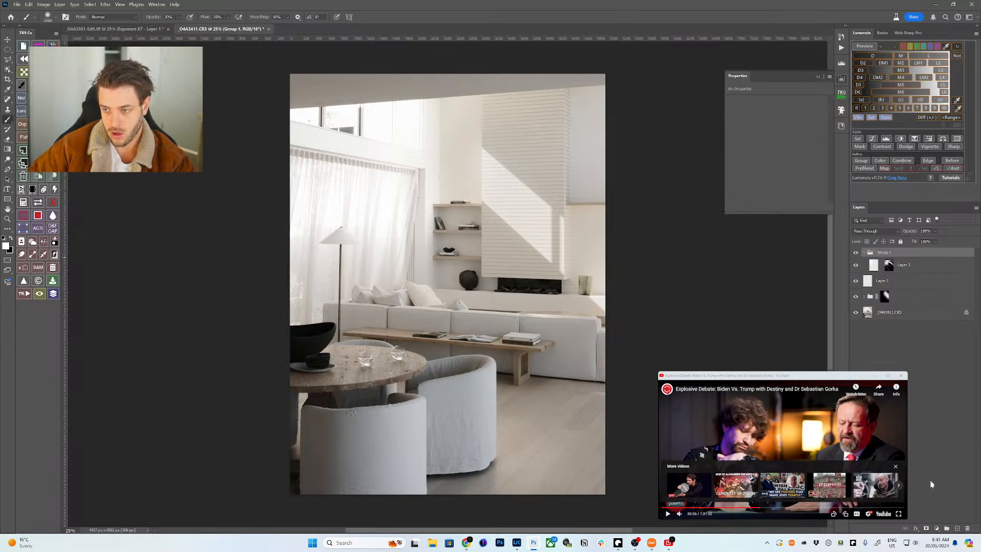
- Add a black mask to Group 1 and preview an L5 luminosity mask with tightened levels on the window and curtains
{"action": "left_click", "coordinate": [925, 530], "text": "alt"}
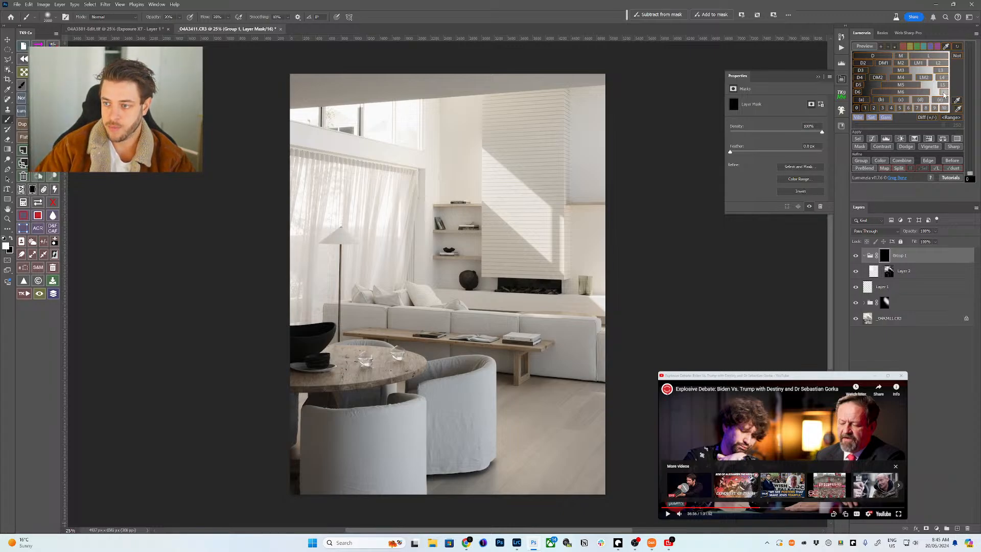
{"action": "left_click", "coordinate": [943, 85]}
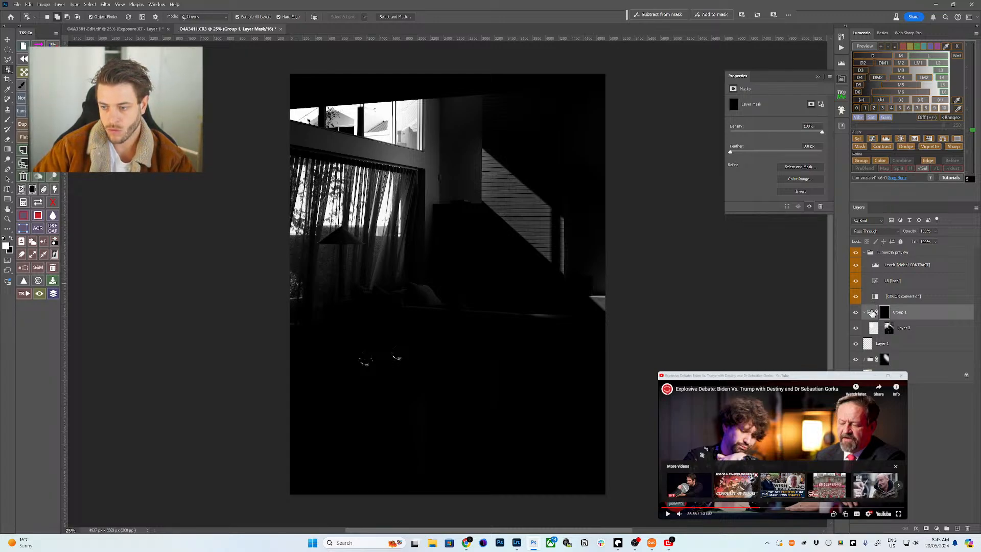
{"action": "left_click", "coordinate": [874, 265]}
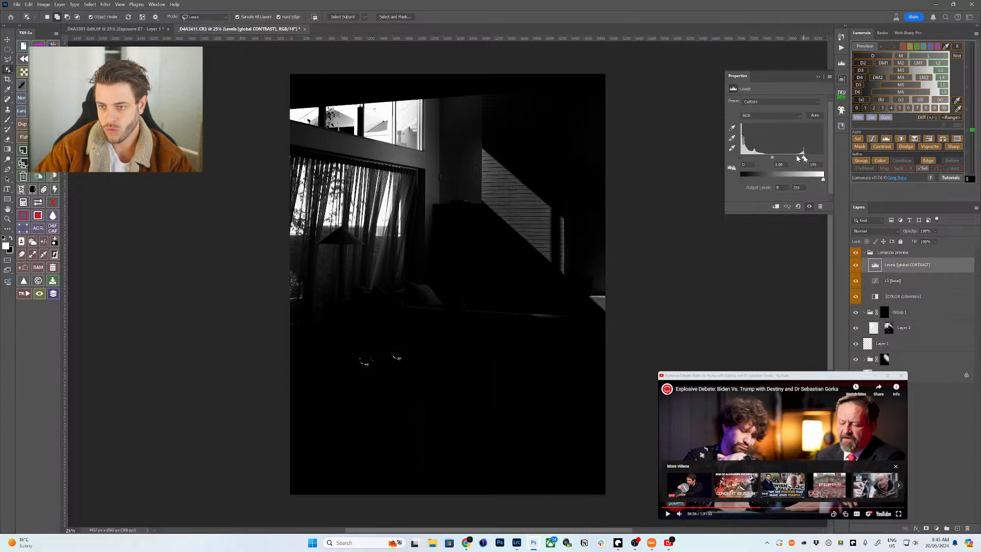
{"action": "left_click_drag", "start_coordinate": [800, 158], "coordinate": [780, 160]}
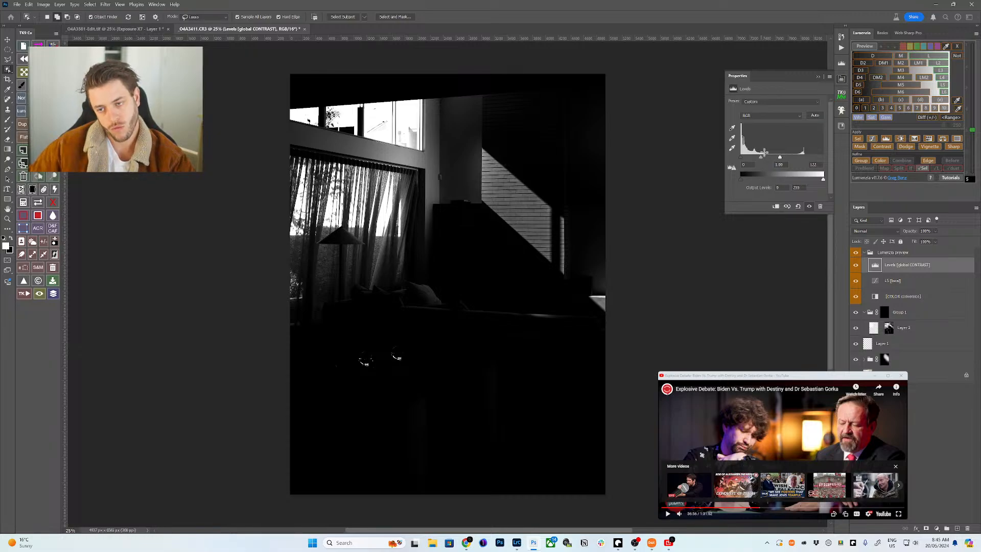
{"action": "mouse_move", "coordinate": [761, 156]}
{"action": "left_mouse_down"}
{"action": "mouse_move", "coordinate": [774, 159]}
{"action": "mouse_move", "coordinate": [766, 160]}
{"action": "left_mouse_up"}
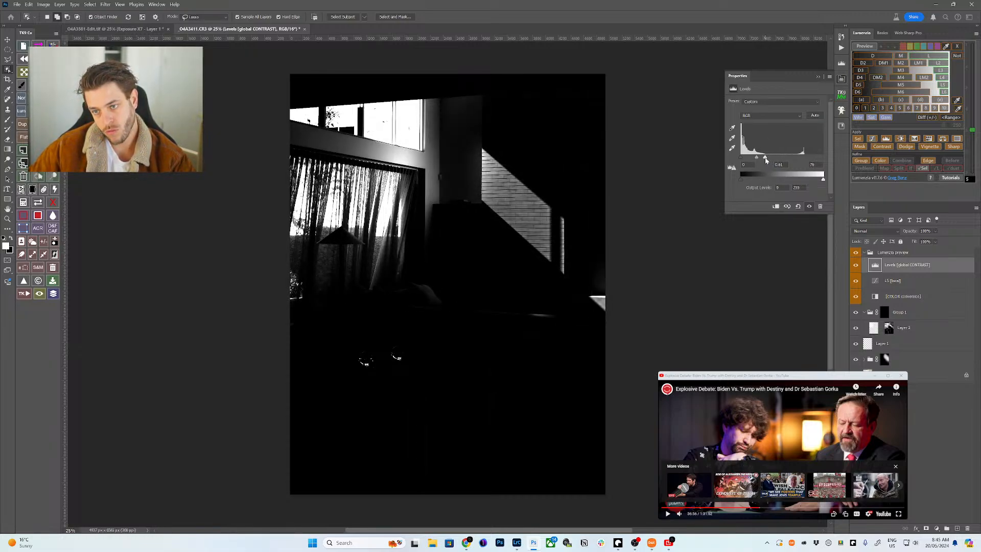
{"action": "left_click", "coordinate": [882, 314]}
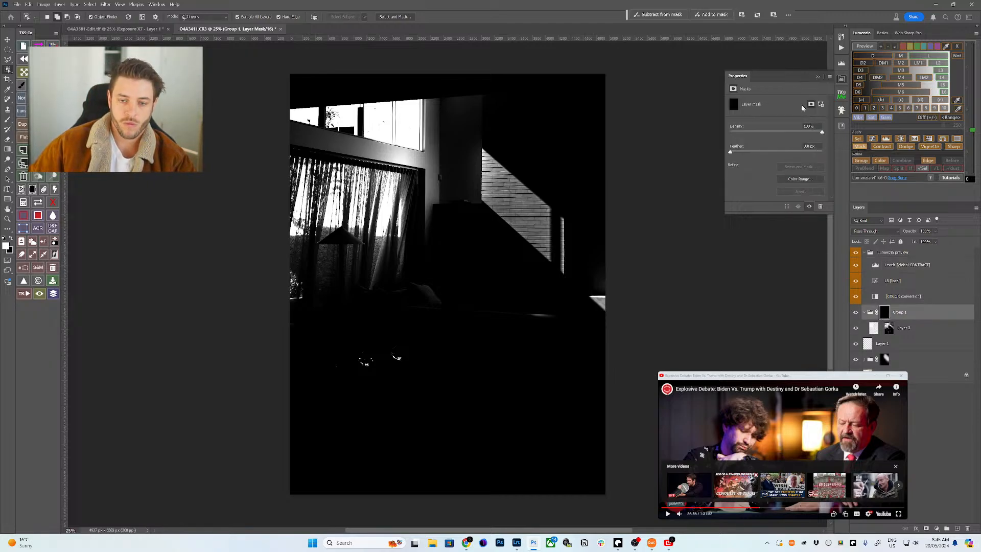
- Apply the luminosity mask to the group, feather its edge, and compare the curtain zoomed in
{"action": "left_click", "coordinate": [860, 146]}
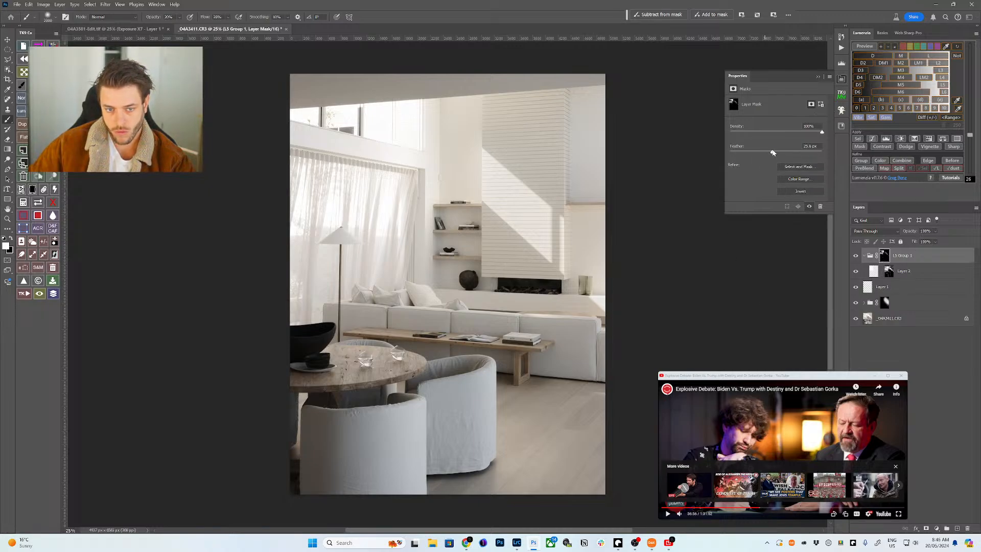
{"action": "left_click_drag", "start_coordinate": [749, 153], "coordinate": [761, 155]}
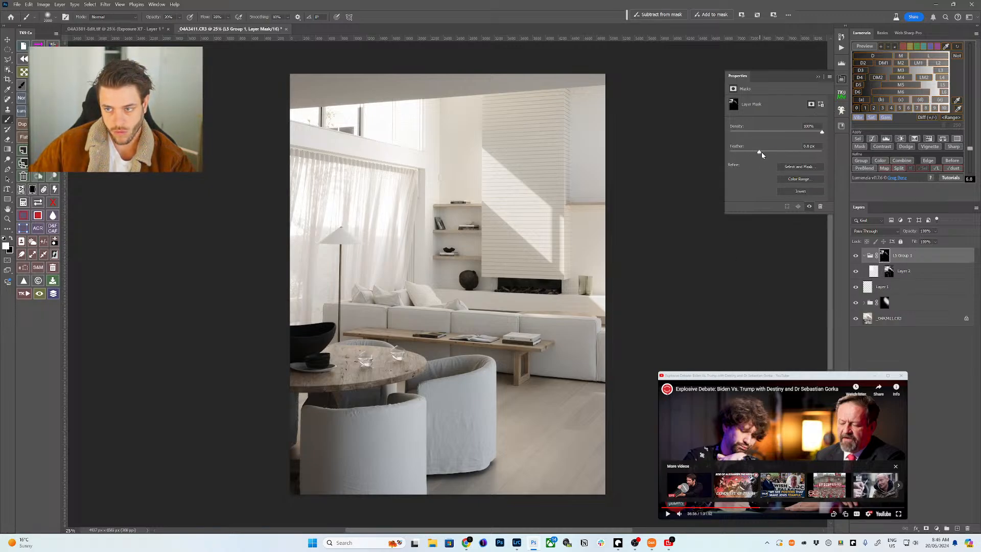
{"action": "left_click", "coordinate": [862, 256]}
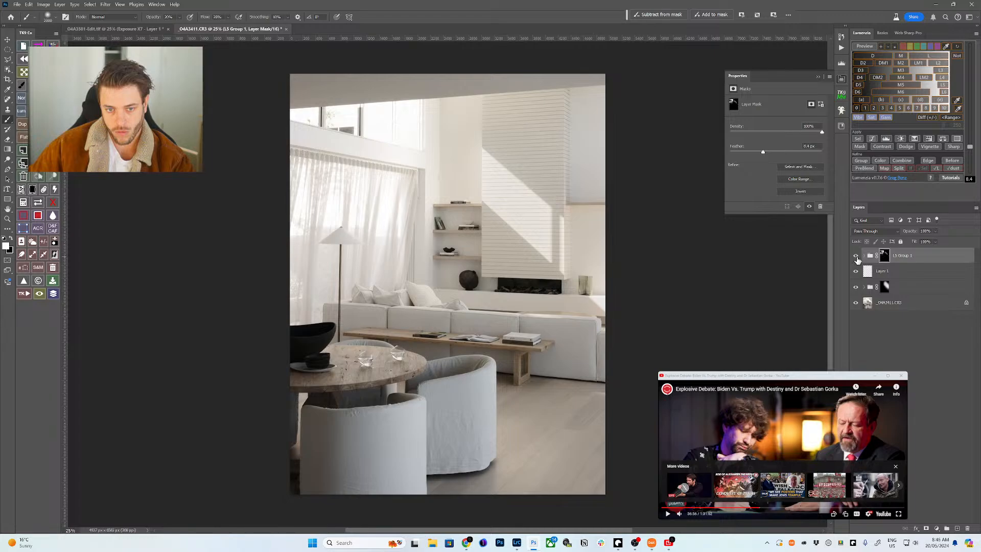
{"action": "key", "text": "z"}
{"action": "left_click_drag", "start_coordinate": [346, 213], "coordinate": [381, 219]}
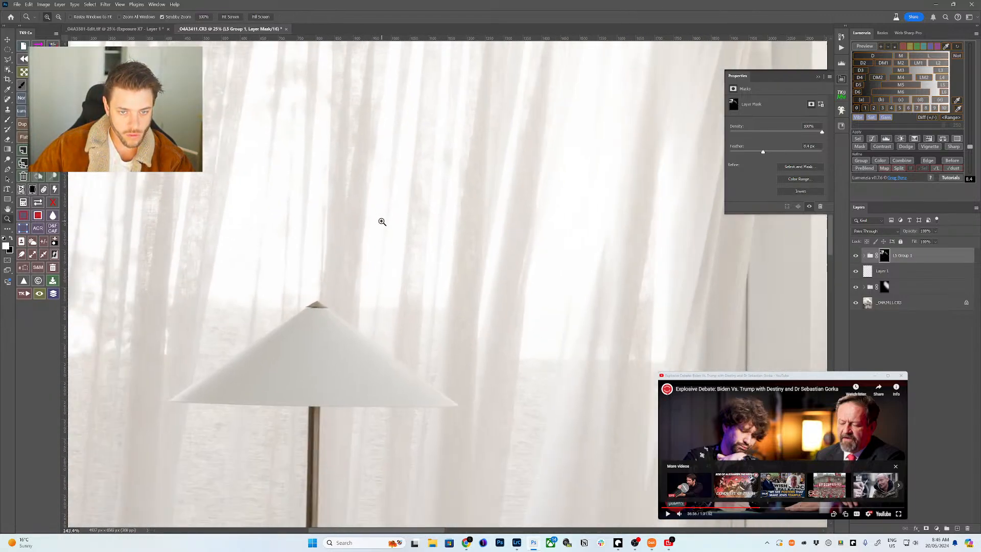
{"action": "left_click", "coordinate": [853, 258]}
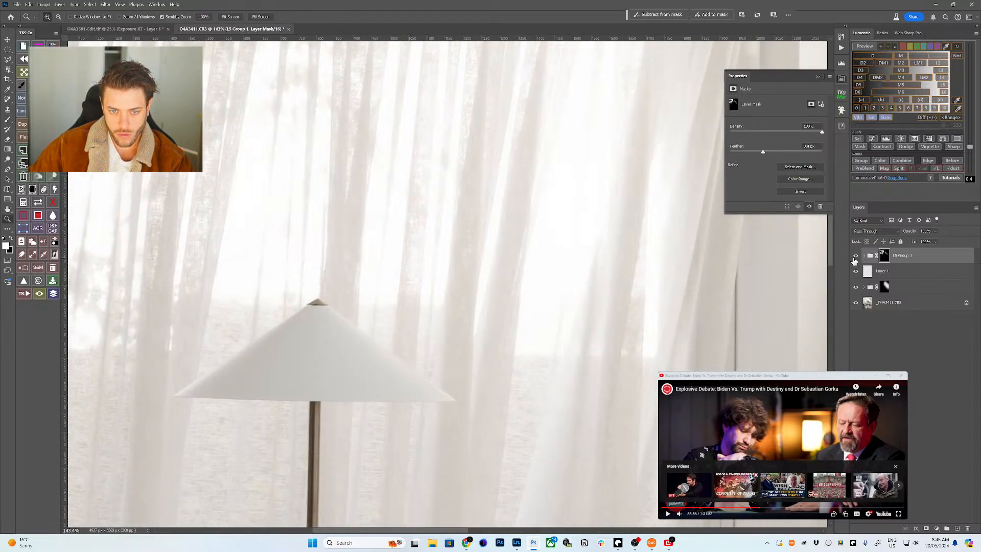
- Select Layer 2 inside the group, start a live luminosity preview, and fit the photo on screen
{"action": "left_click", "coordinate": [863, 256]}
{"action": "left_click", "coordinate": [900, 272]}
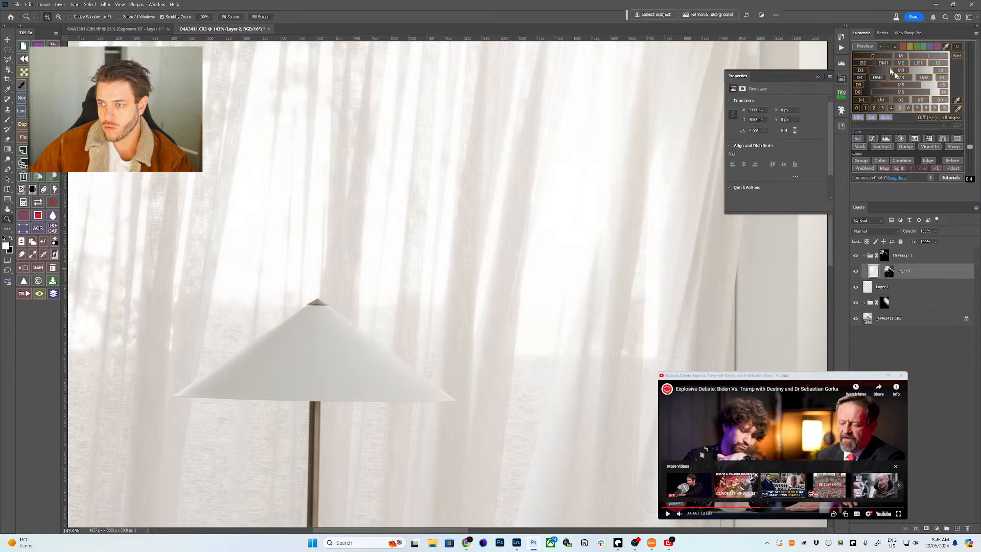
{"action": "left_click", "coordinate": [863, 47]}
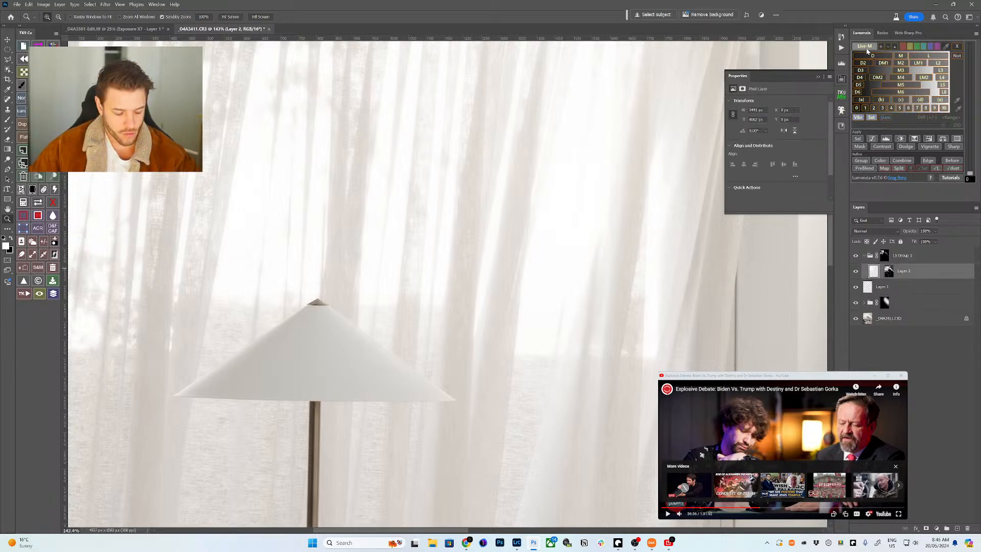
{"action": "key", "text": "ctrl+0"}
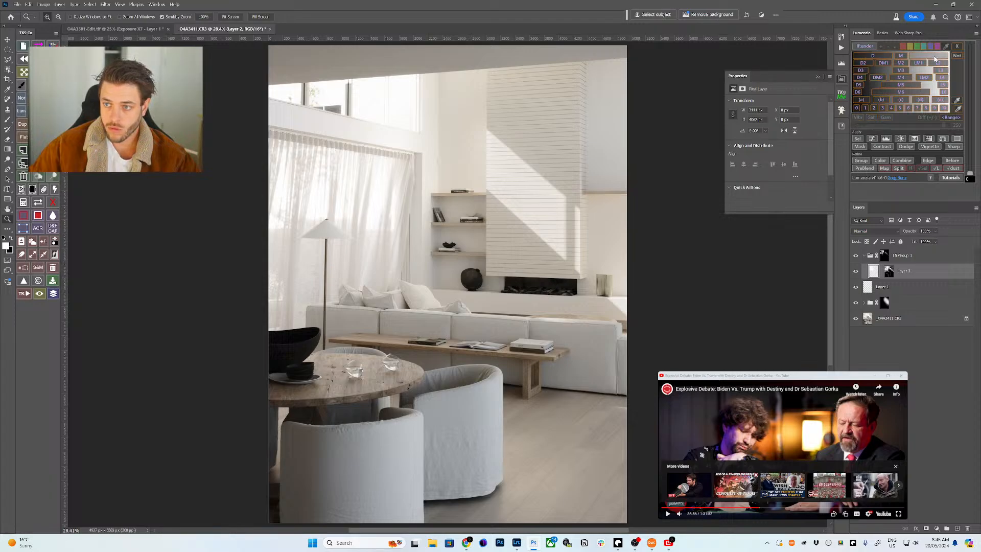
- Limit Layer 2 to the bright tones, then stamp all visible layers onto a new top layer
{"action": "left_click", "coordinate": [927, 59]}
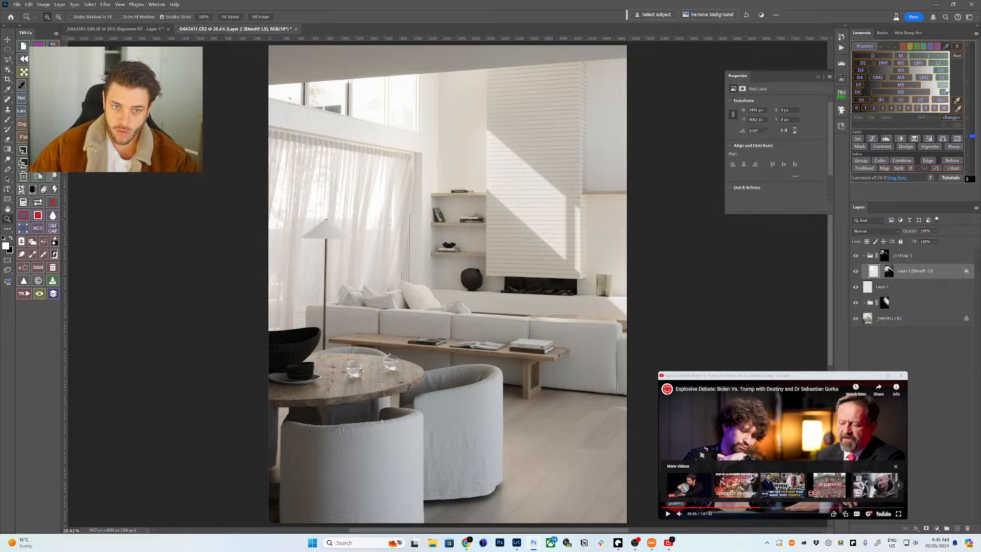
{"action": "left_click", "coordinate": [864, 255]}
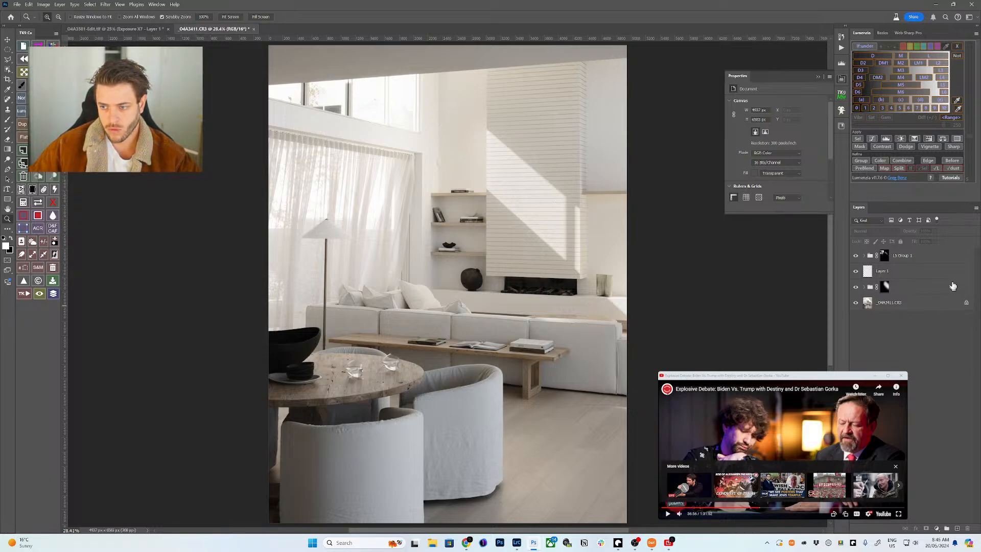
{"action": "left_click", "coordinate": [946, 260]}
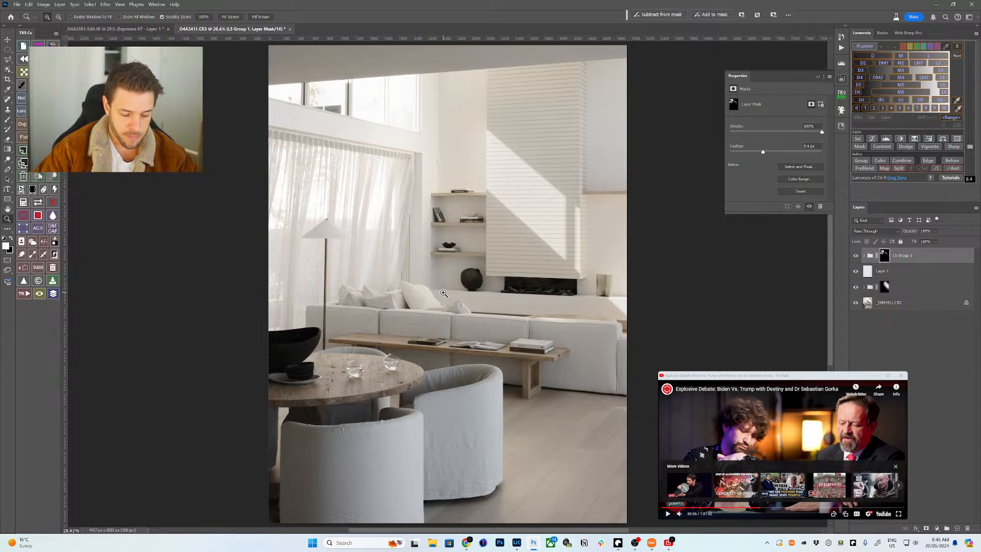
{"action": "key", "text": "ctrl+shift+alt+e"}
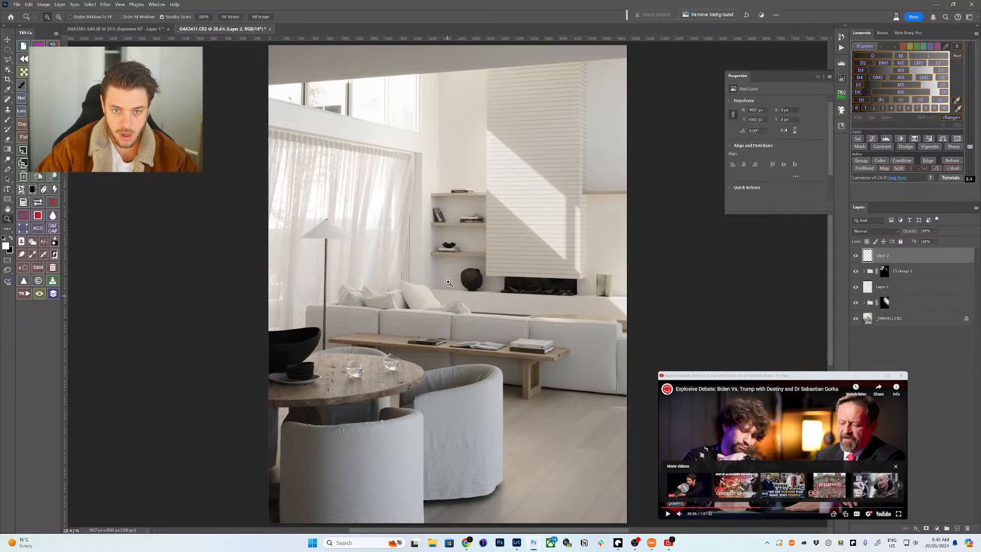
{"action": "mouse_move", "coordinate": [436, 167]}
{"action": "left_mouse_down"}
{"action": "mouse_move", "coordinate": [471, 164]}
{"action": "mouse_move", "coordinate": [449, 158]}
{"action": "left_mouse_up"}
- Patch out the small wall sensor using clean wall from above it
{"action": "left_click_drag", "start_coordinate": [398, 177], "coordinate": [430, 248]}
{"action": "key", "text": "j"}
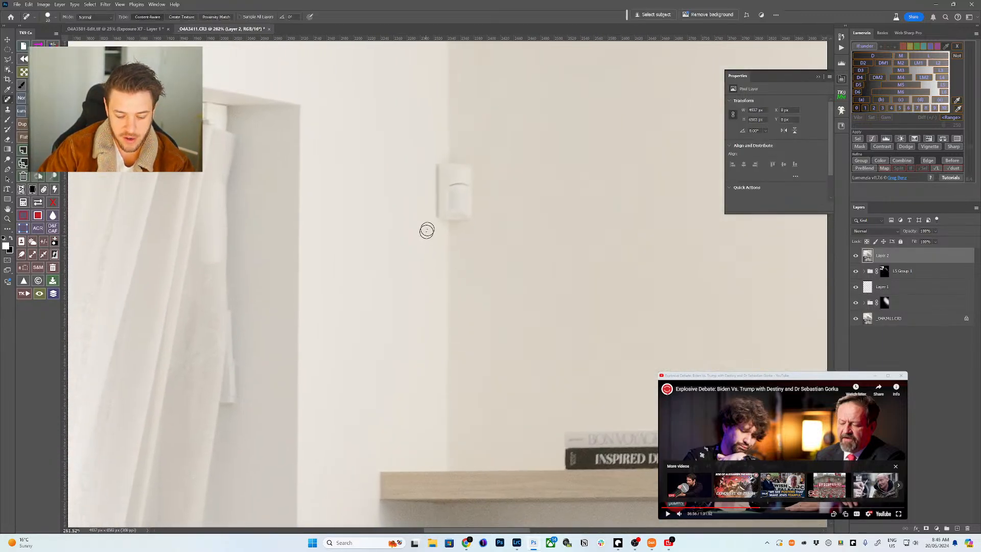
{"action": "key", "text": "shift+j"}
{"action": "key", "text": "shift+j"}
{"action": "mouse_move", "coordinate": [456, 152]}
{"action": "left_mouse_down"}
{"action": "mouse_move", "coordinate": [412, 165]}
{"action": "mouse_move", "coordinate": [508, 228]}
{"action": "mouse_move", "coordinate": [454, 165]}
{"action": "mouse_move", "coordinate": [454, 337]}
{"action": "left_mouse_up"}
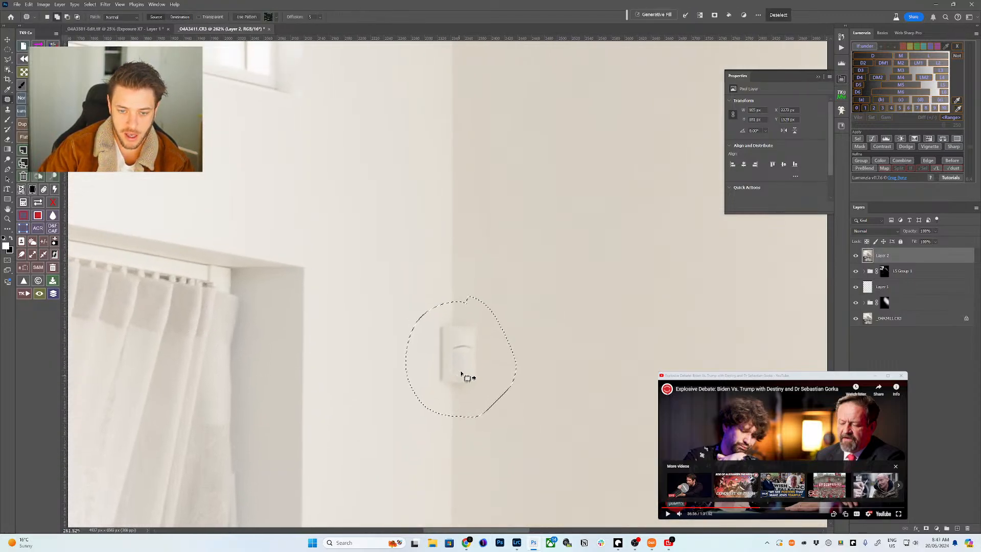
{"action": "left_click_drag", "start_coordinate": [464, 377], "coordinate": [447, 147]}
{"action": "key", "text": "ctrl+d"}
- Erase the thin white strip along the curtain edge with the Remove tool
{"action": "key", "text": "z"}
{"action": "left_click", "coordinate": [447, 258]}
{"action": "scroll", "coordinate": [447, 147], "scroll_direction": "down", "scroll_amount": 3}
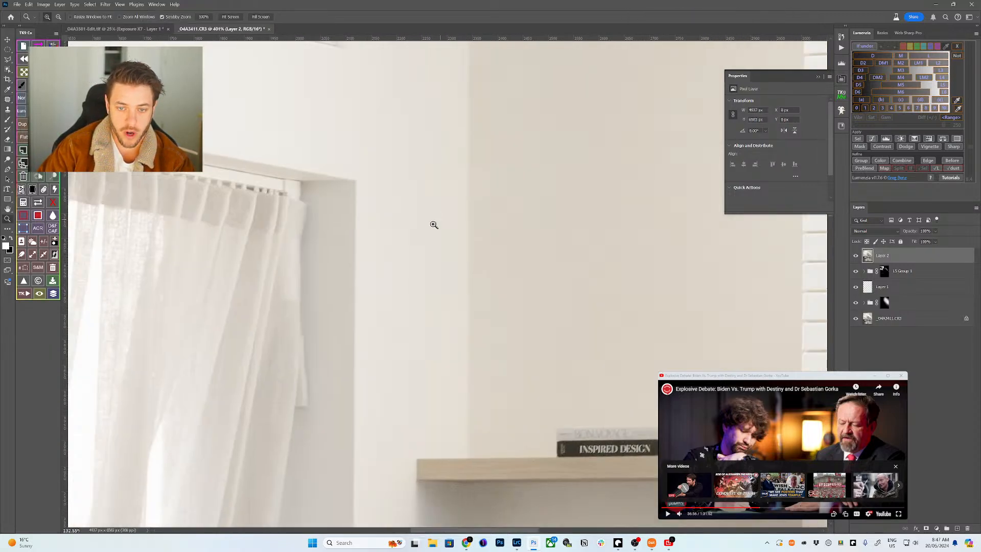
{"action": "scroll", "coordinate": [433, 223], "scroll_direction": "up", "scroll_amount": 3}
{"action": "key", "text": "j"}
{"action": "key", "text": "shift+j"}
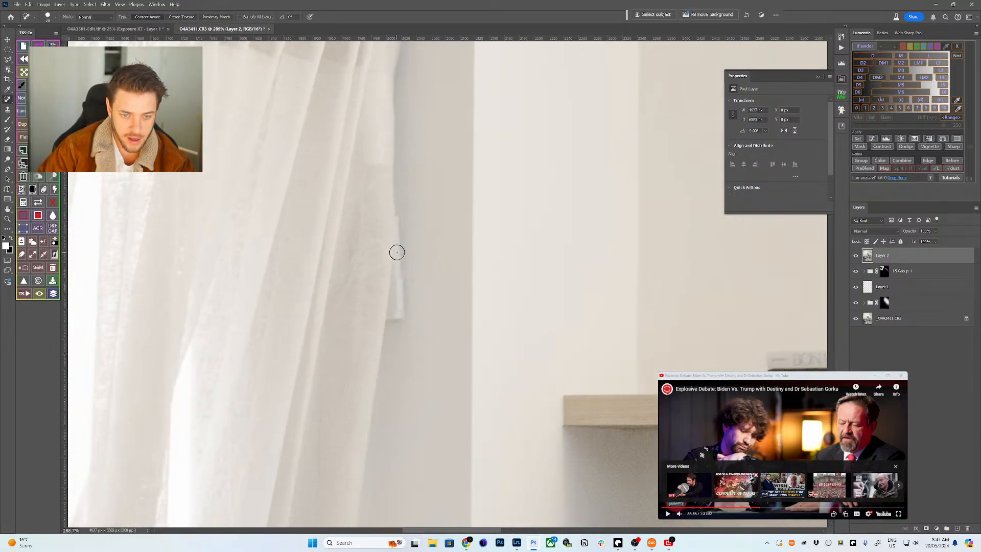
{"action": "key", "text": "shift+j"}
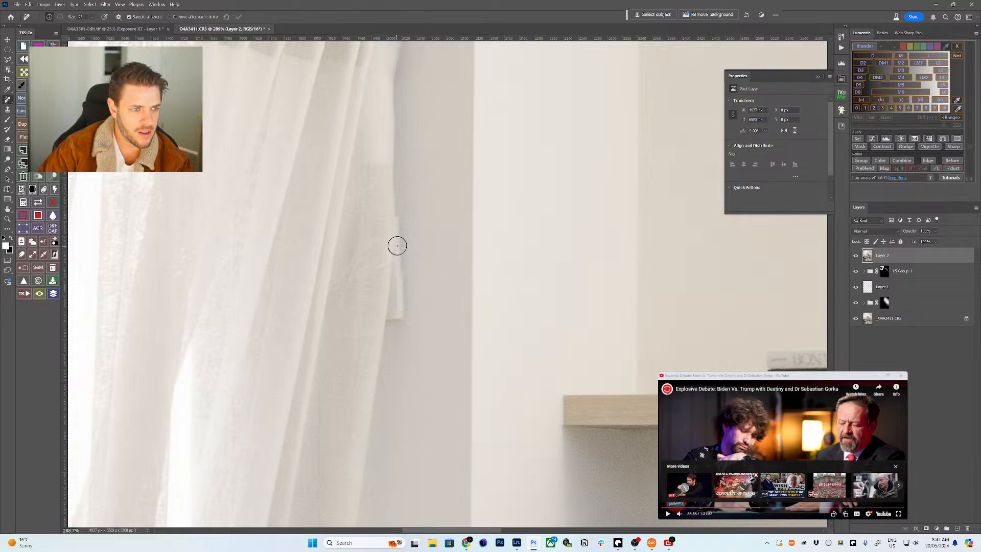
{"action": "mouse_move", "coordinate": [397, 219]}
{"action": "left_mouse_down"}
{"action": "mouse_move", "coordinate": [403, 306]}
{"action": "mouse_move", "coordinate": [388, 325]}
{"action": "mouse_move", "coordinate": [397, 207]}
{"action": "left_mouse_up"}
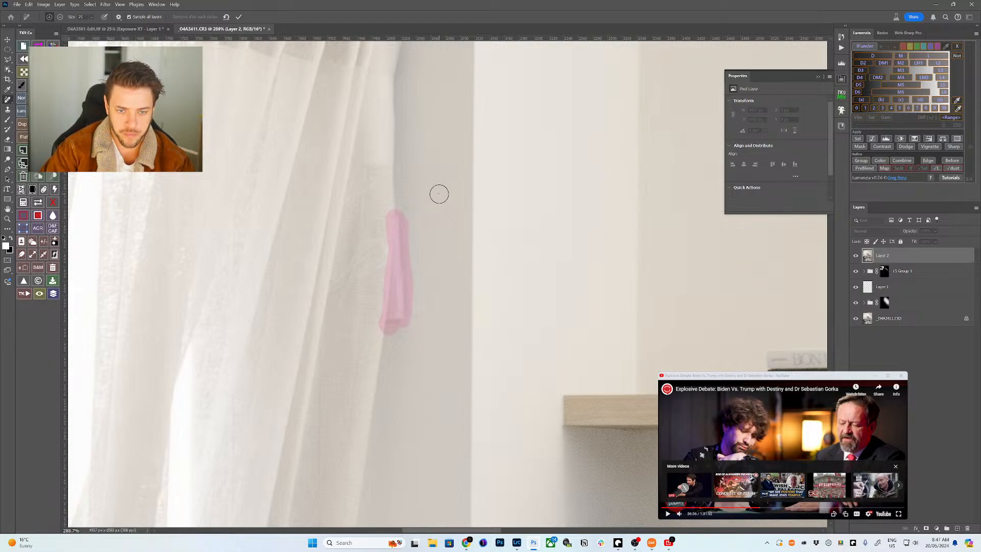
{"action": "key", "text": "Return"}
- Patch and remove the leftover remnants at the curtain edge, then fit the photo on screen
{"action": "key", "text": "shift+j"}
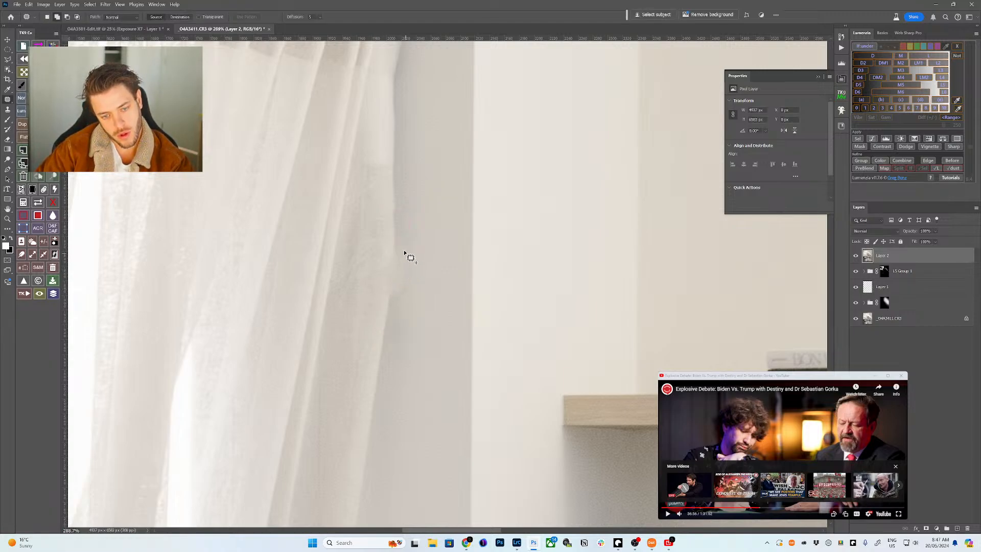
{"action": "mouse_move", "coordinate": [404, 253]}
{"action": "left_mouse_down"}
{"action": "mouse_move", "coordinate": [377, 269]}
{"action": "mouse_move", "coordinate": [411, 312]}
{"action": "mouse_move", "coordinate": [400, 256]}
{"action": "mouse_move", "coordinate": [397, 357]}
{"action": "left_mouse_up"}
{"action": "key", "text": "ctrl+d"}
{"action": "mouse_move", "coordinate": [385, 247]}
{"action": "left_mouse_down"}
{"action": "mouse_move", "coordinate": [397, 253]}
{"action": "mouse_move", "coordinate": [391, 291]}
{"action": "left_mouse_up"}
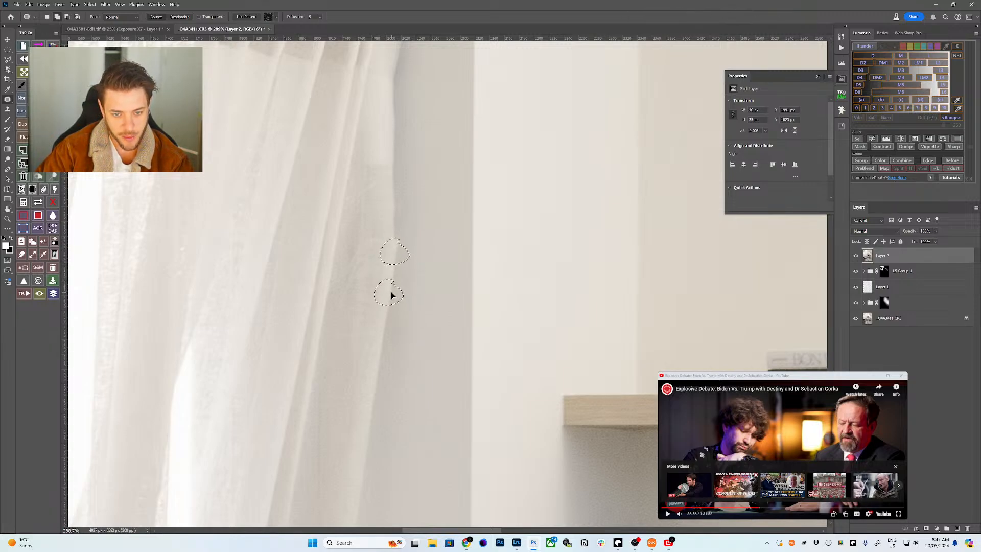
{"action": "key", "text": "ctrl+d"}
{"action": "key", "text": "j"}
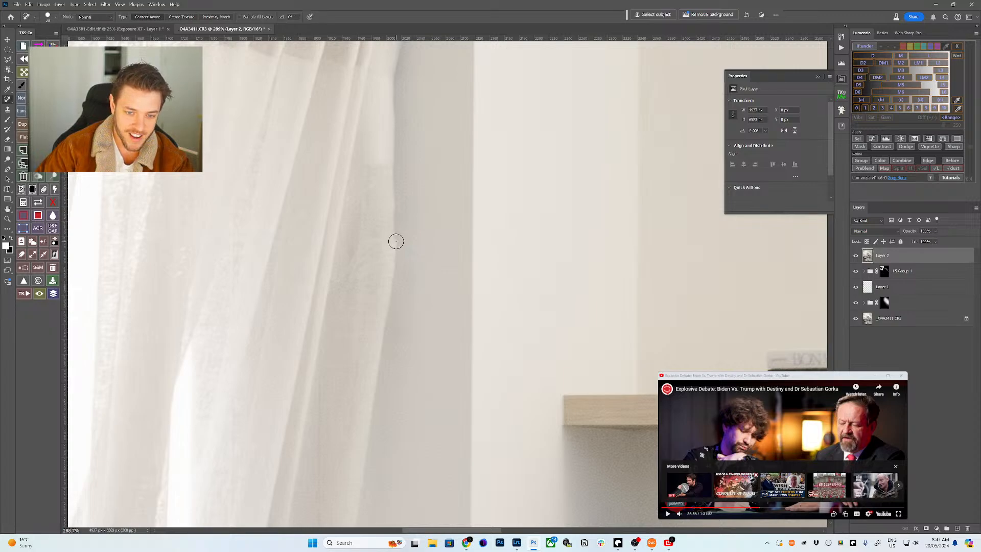
{"action": "key", "text": "shift+j"}
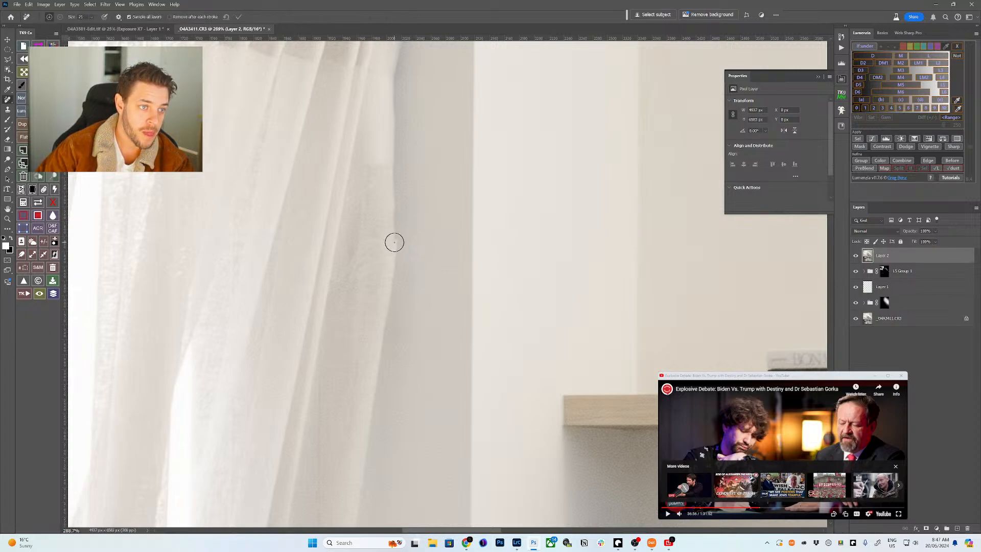
{"action": "left_click_drag", "start_coordinate": [394, 241], "coordinate": [396, 236]}
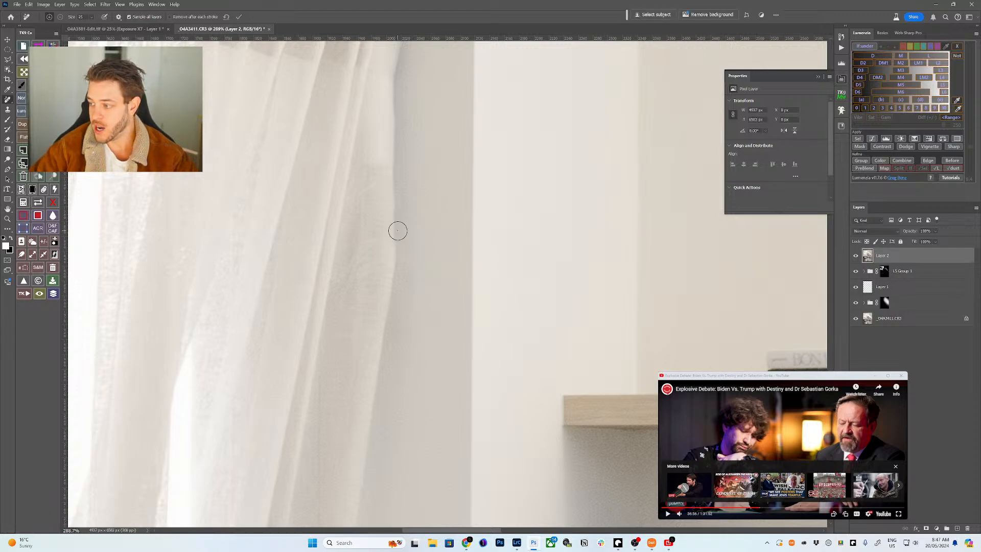
{"action": "key", "text": "ctrl+0"}
- Zoom into the upper windows and lasso the diagonal streak and the right-window mark
{"action": "key", "text": "z"}
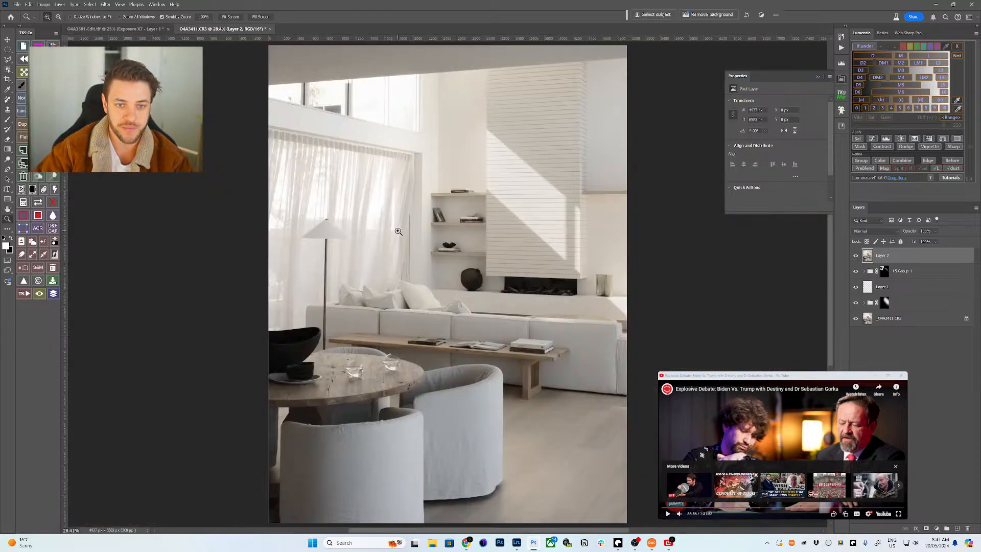
{"action": "left_click_drag", "start_coordinate": [376, 105], "coordinate": [396, 241]}
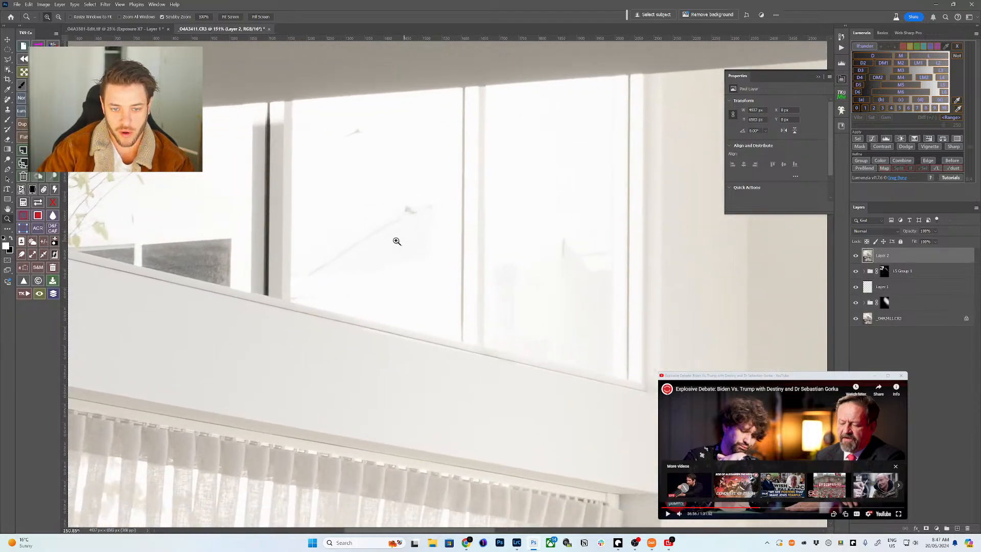
{"action": "key", "text": "j"}
{"action": "key", "text": "shift+j"}
{"action": "key", "text": "shift+j"}
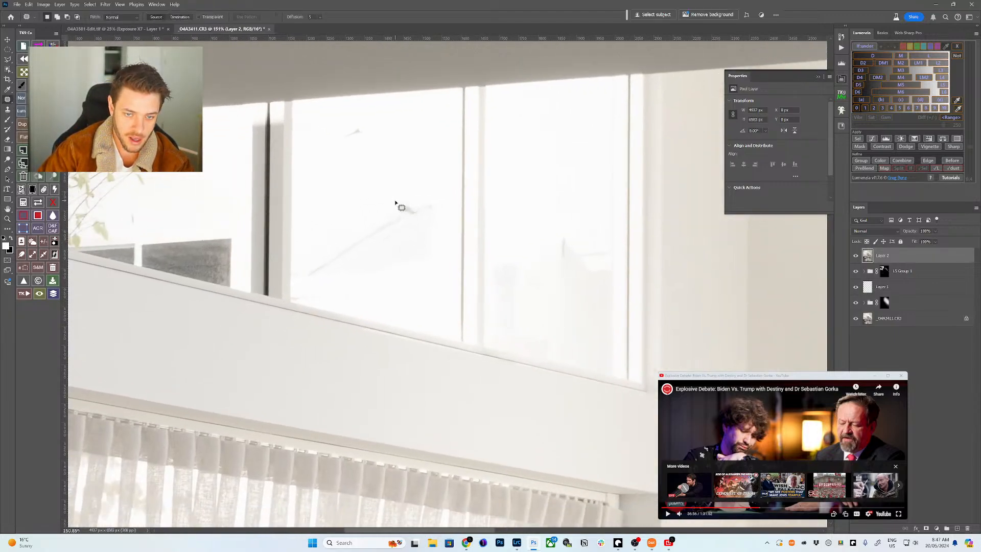
{"action": "mouse_move", "coordinate": [393, 200]}
{"action": "left_mouse_down"}
{"action": "mouse_move", "coordinate": [304, 256]}
{"action": "mouse_move", "coordinate": [297, 285]}
{"action": "mouse_move", "coordinate": [313, 302]}
{"action": "mouse_move", "coordinate": [441, 293]}
{"action": "mouse_move", "coordinate": [447, 219]}
{"action": "mouse_move", "coordinate": [425, 185]}
{"action": "left_mouse_up"}
{"action": "mouse_move", "coordinate": [575, 221]}
{"action": "left_mouse_down"}
{"action": "mouse_move", "coordinate": [581, 291]}
{"action": "mouse_move", "coordinate": [610, 275]}
{"action": "mouse_move", "coordinate": [608, 239]}
{"action": "mouse_move", "coordinate": [575, 220]}
{"action": "left_mouse_up"}
{"action": "left_click_drag", "start_coordinate": [486, 247], "coordinate": [648, 243]}
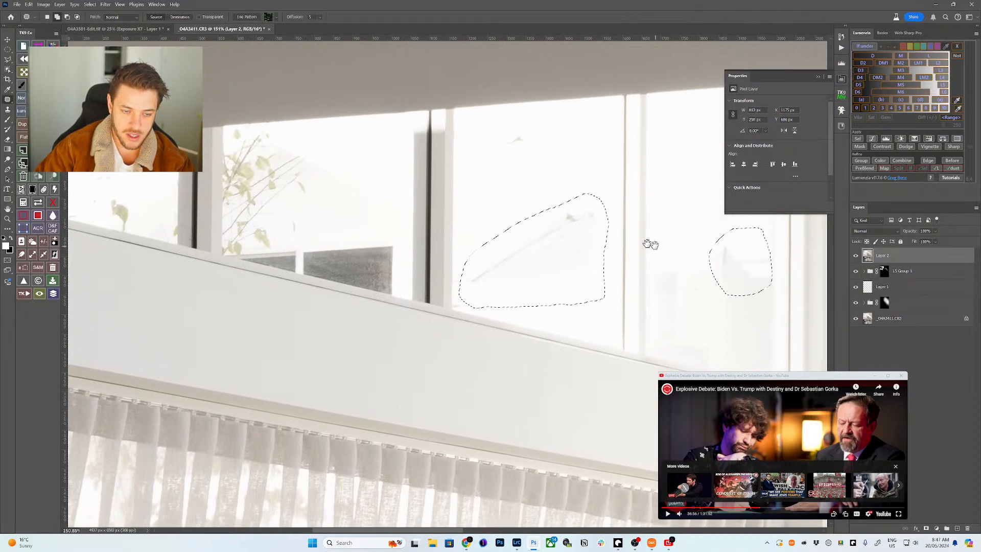
- Add the dark lower pane with the Polygonal Lasso and bring up Generative Fill
{"action": "key", "text": "l"}
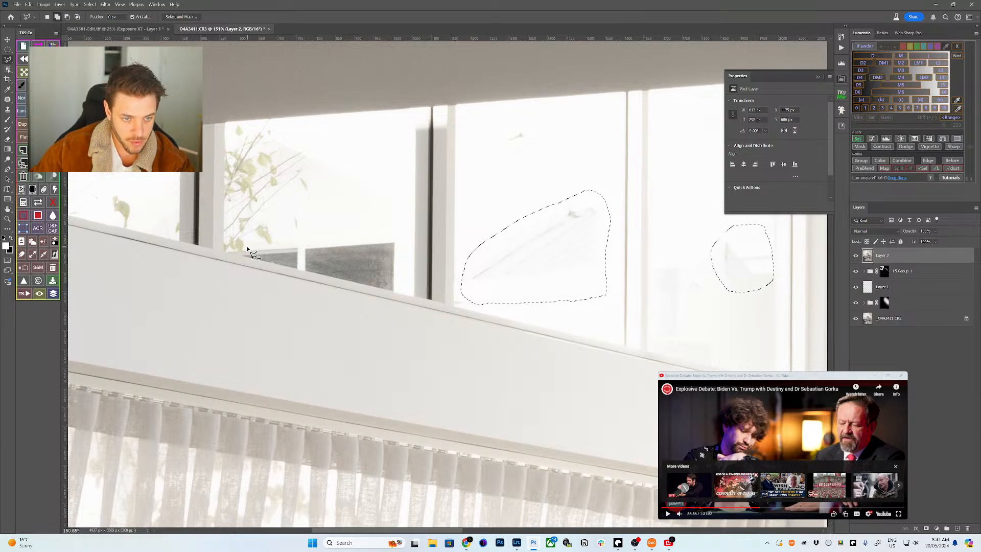
{"action": "left_click", "coordinate": [247, 246]}
{"action": "left_click", "coordinate": [397, 236]}
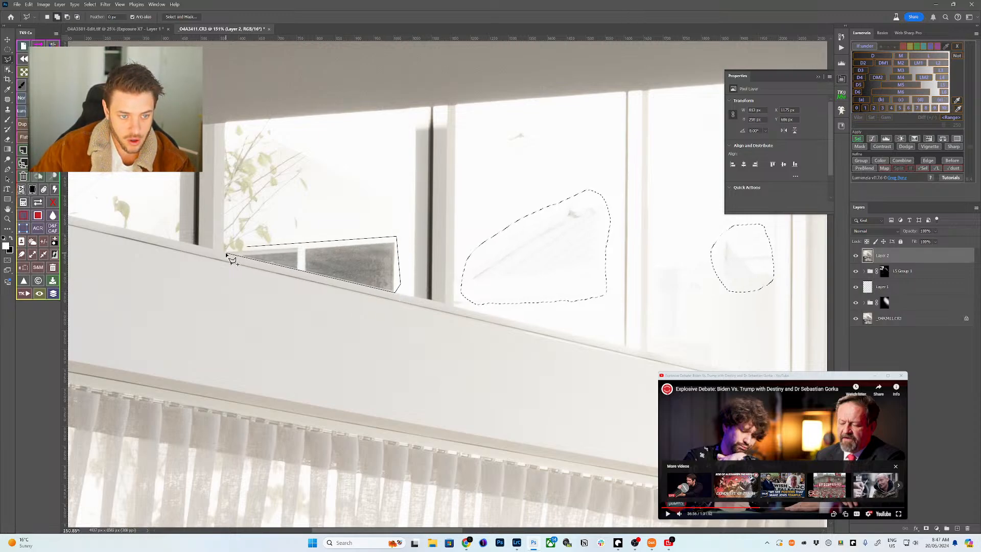
{"action": "left_click", "coordinate": [248, 248]}
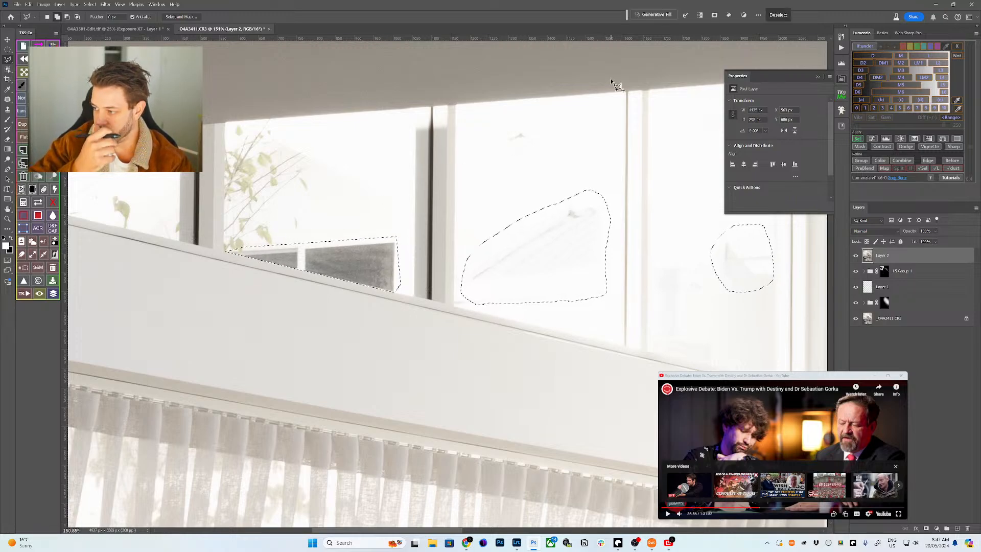
{"action": "left_click", "coordinate": [654, 14]}
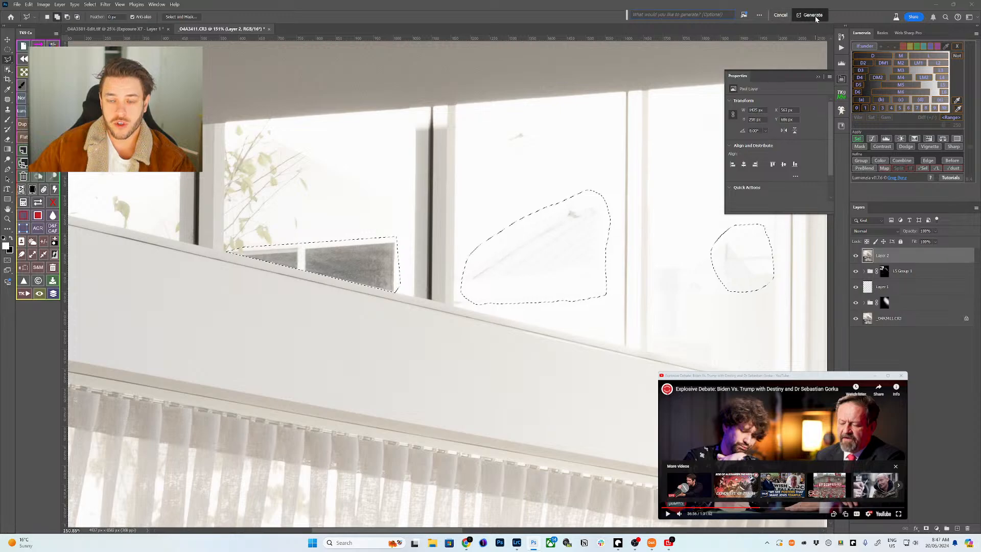
- Generate an empty-prompt fill, keep the second variation, and add a new empty Layer 3
{"action": "left_click", "coordinate": [812, 15]}
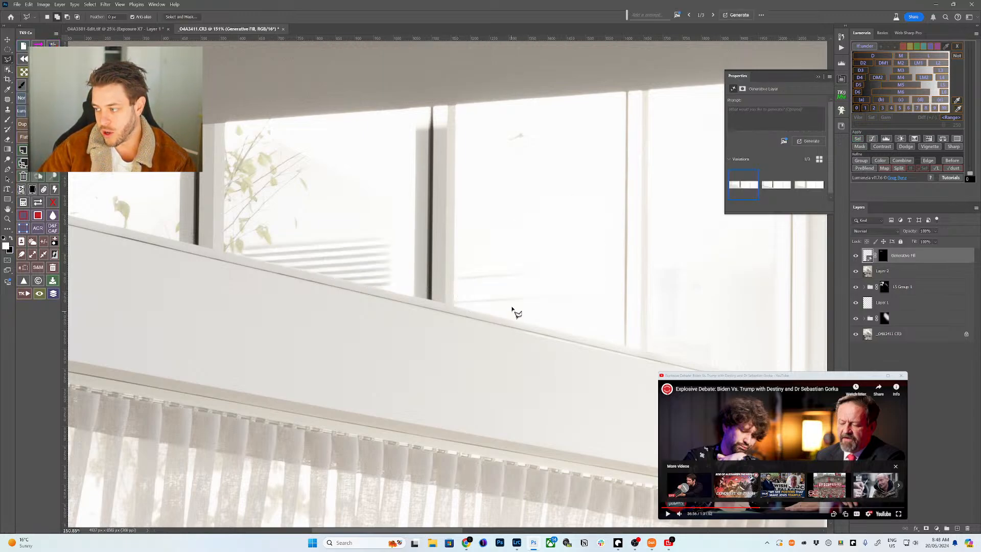
{"action": "left_click", "coordinate": [774, 190]}
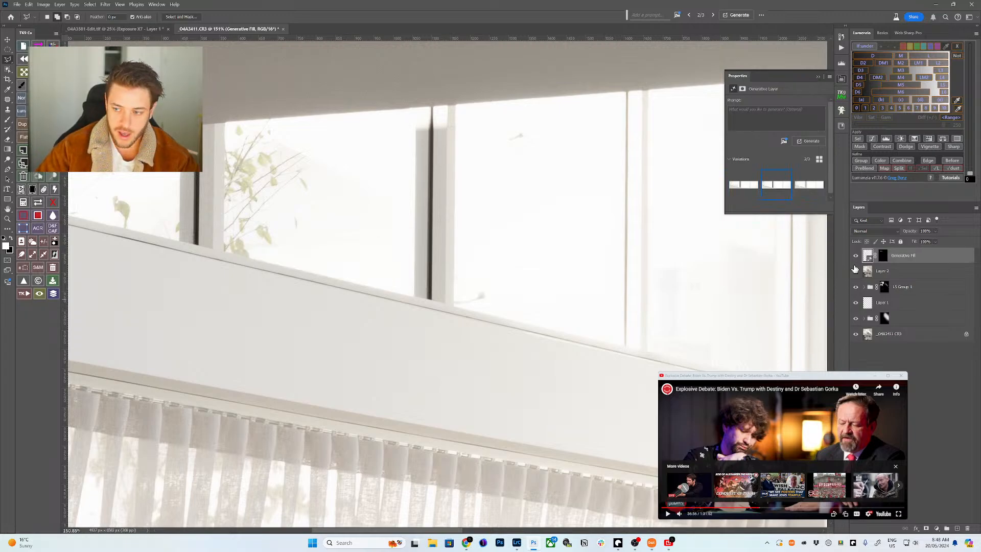
{"action": "key", "text": "ctrl+shift+alt+n"}
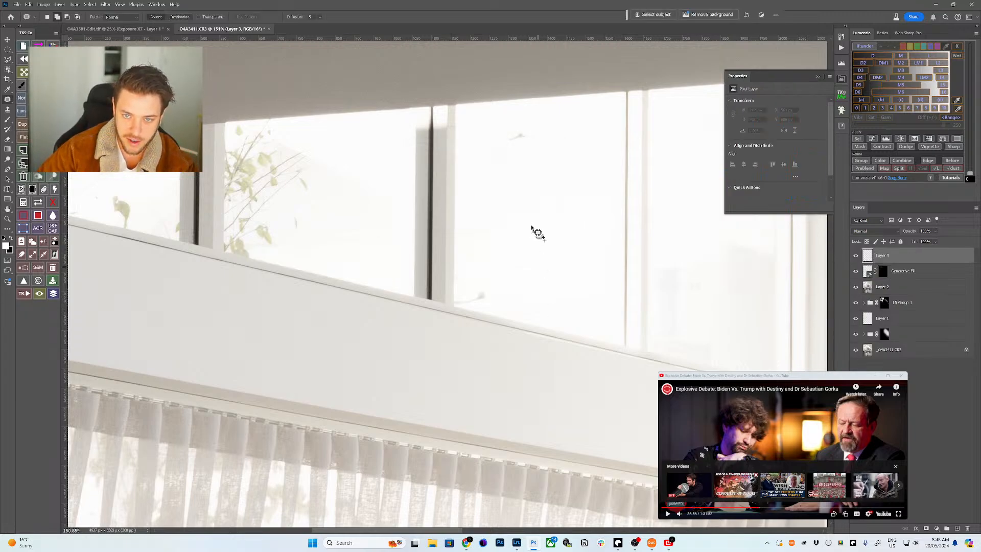
- Clone clean glass over the small speck on the upper window using a smaller brush
{"action": "key", "text": "j"}
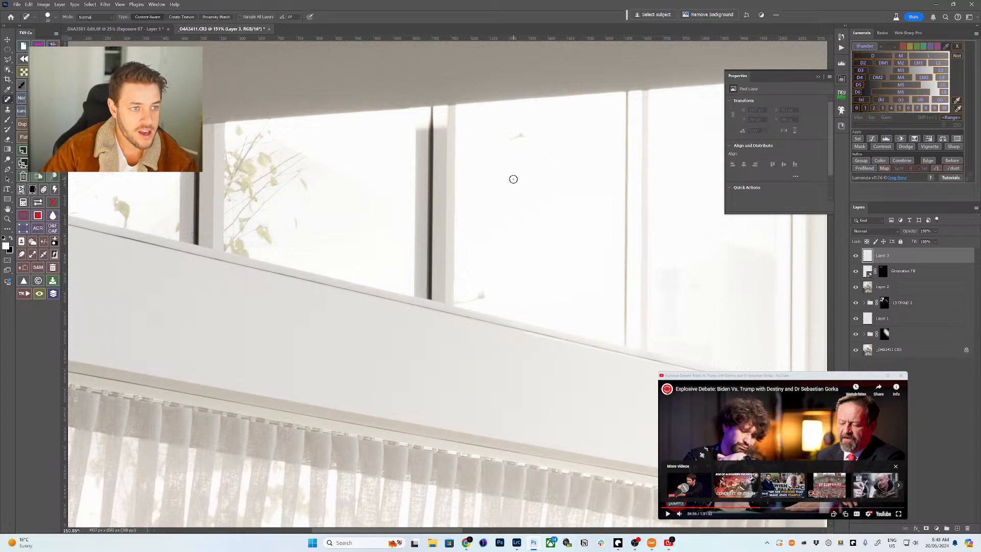
{"action": "key", "text": "s"}
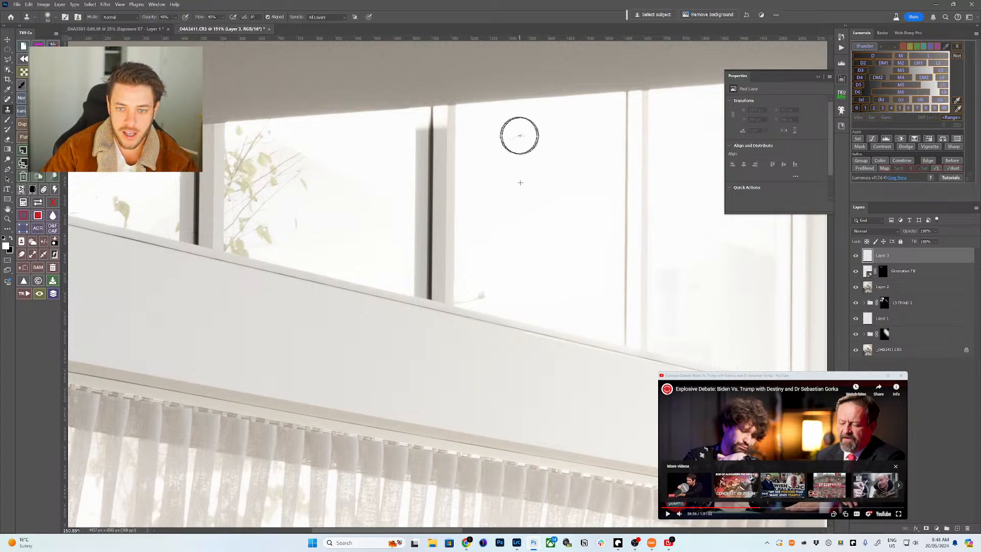
{"action": "left_click_drag", "start_coordinate": [517, 134], "coordinate": [516, 166]}
{"action": "key", "text": "bracketleft"}
{"action": "key", "text": "bracketleft"}
{"action": "key", "text": "bracketleft"}
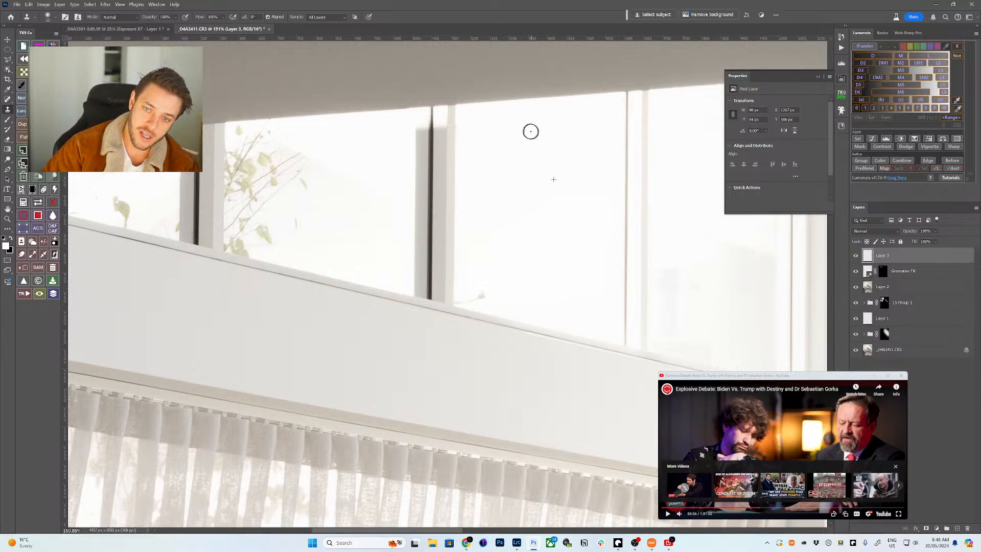
{"action": "left_click", "coordinate": [519, 267], "text": "alt"}
{"action": "left_click", "coordinate": [481, 294]}
- Clone clean wall along the sill to even out the wall beside the window
{"action": "left_click_drag", "start_coordinate": [482, 294], "coordinate": [455, 293]}
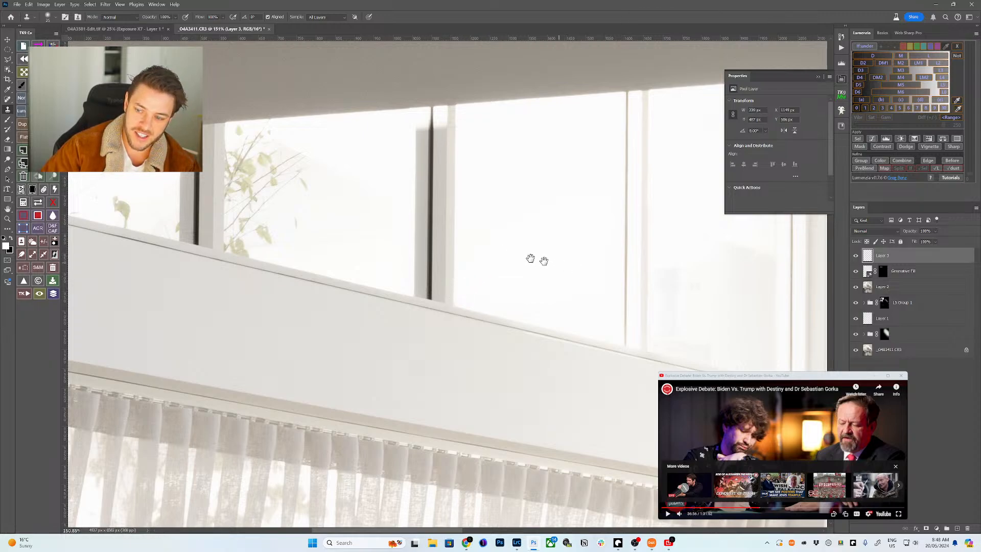
{"action": "left_click_drag", "start_coordinate": [530, 258], "coordinate": [486, 261]}
{"action": "left_click", "coordinate": [623, 284], "text": "alt"}
{"action": "mouse_move", "coordinate": [629, 267]}
{"action": "left_mouse_down"}
{"action": "mouse_move", "coordinate": [644, 250]}
{"action": "mouse_move", "coordinate": [691, 256]}
{"action": "mouse_move", "coordinate": [657, 274]}
{"action": "mouse_move", "coordinate": [596, 258]}
{"action": "mouse_move", "coordinate": [511, 266]}
{"action": "mouse_move", "coordinate": [564, 271]}
{"action": "mouse_move", "coordinate": [449, 241]}
{"action": "left_mouse_up"}
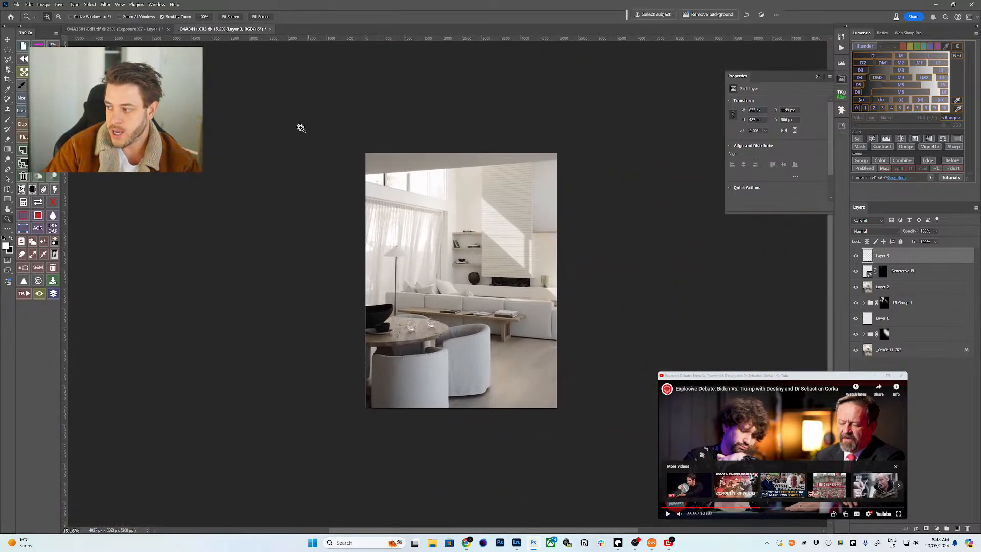
{"action": "left_click", "coordinate": [231, 18]}
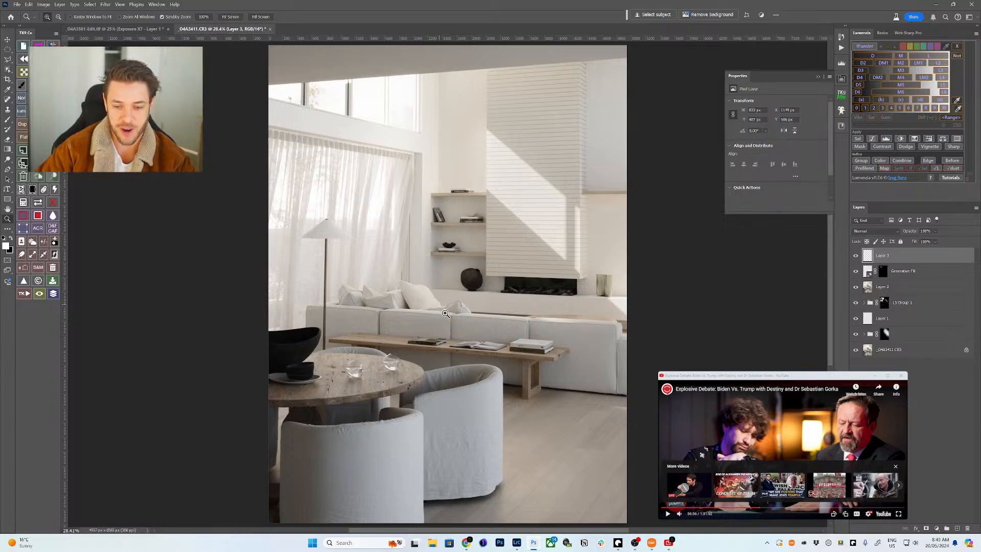
{"action": "scroll", "coordinate": [441, 294], "scroll_direction": "up", "scroll_amount": 5}
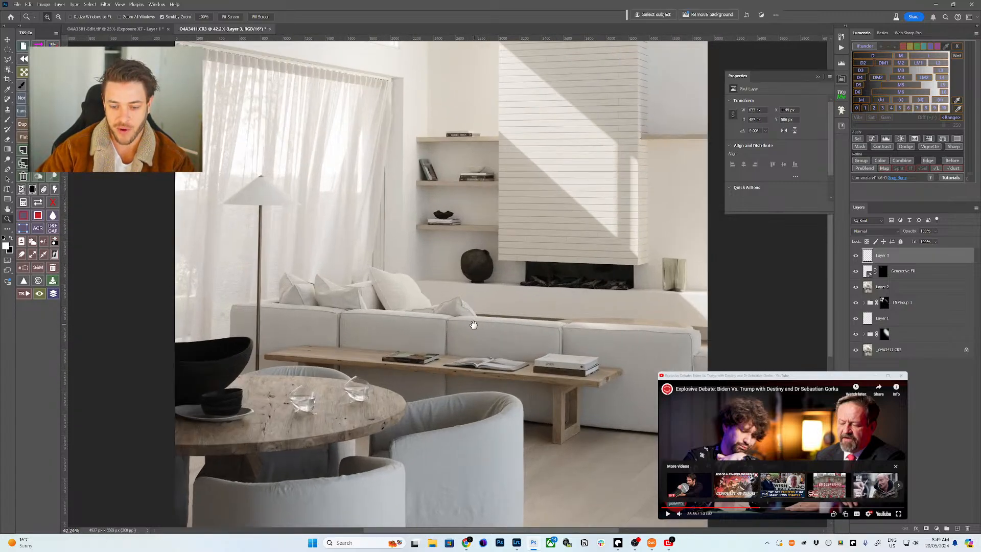
{"action": "scroll", "coordinate": [444, 304], "scroll_direction": "up", "scroll_amount": 4}
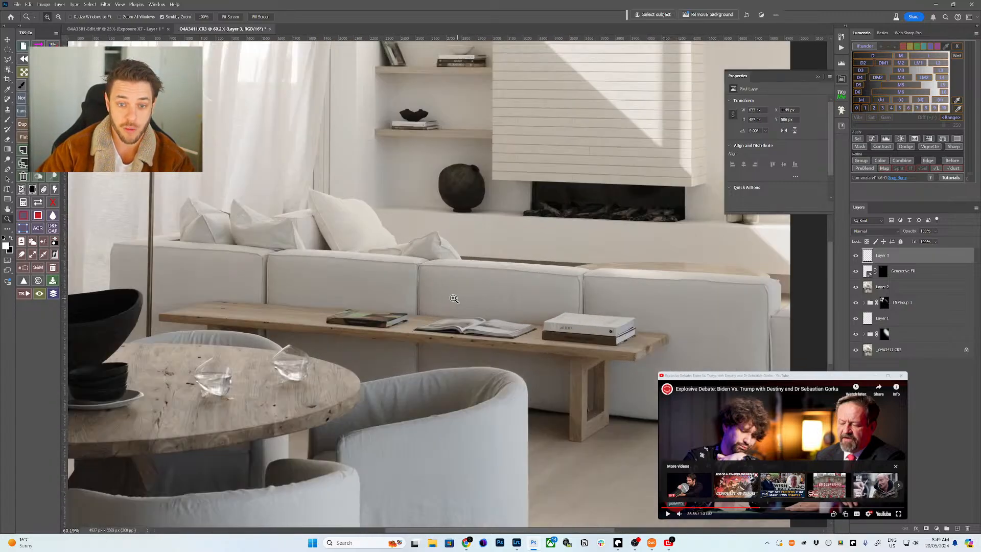
{"action": "scroll", "coordinate": [454, 299], "scroll_direction": "down", "scroll_amount": 2}
{"action": "scroll", "coordinate": [449, 306], "scroll_direction": "up", "scroll_amount": 5}
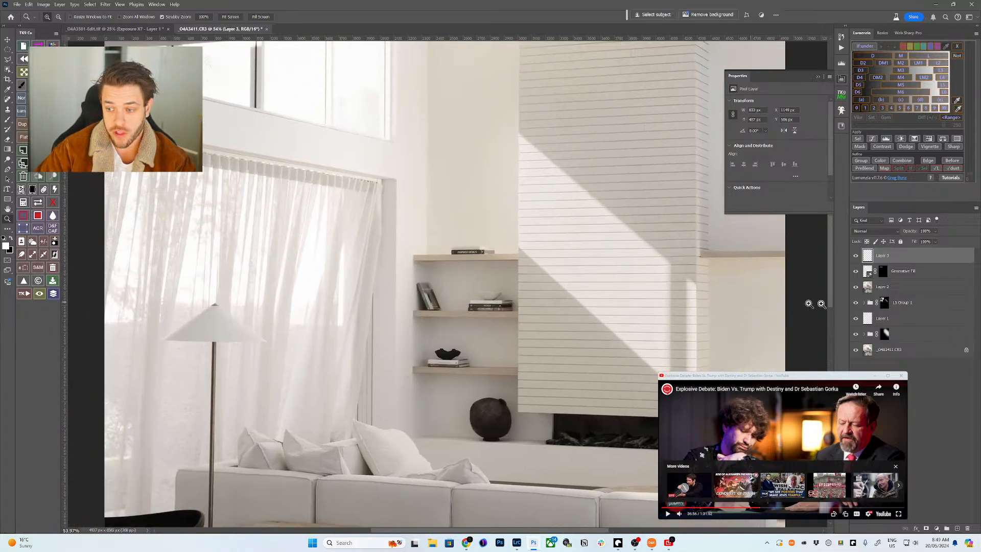
{"action": "left_click", "coordinate": [884, 282]}
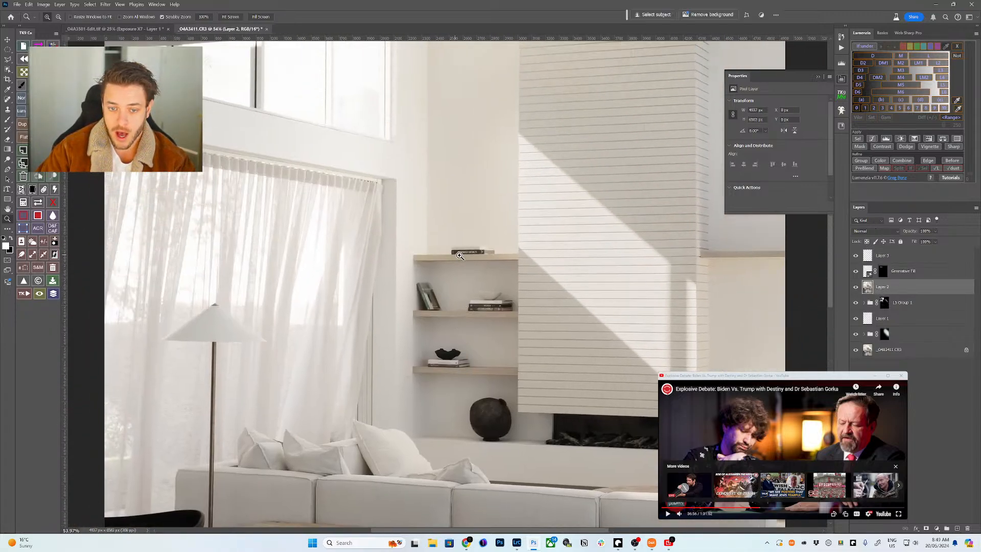
- Lasso the top-shelf books, brighten them with a masked Curves layer, and move it to the top
{"action": "scroll", "coordinate": [457, 254], "scroll_direction": "up", "scroll_amount": 12}
{"action": "key", "text": "l"}
{"action": "mouse_move", "coordinate": [525, 221]}
{"action": "left_mouse_down"}
{"action": "mouse_move", "coordinate": [427, 227]}
{"action": "mouse_move", "coordinate": [536, 255]}
{"action": "mouse_move", "coordinate": [573, 238]}
{"action": "left_mouse_up"}
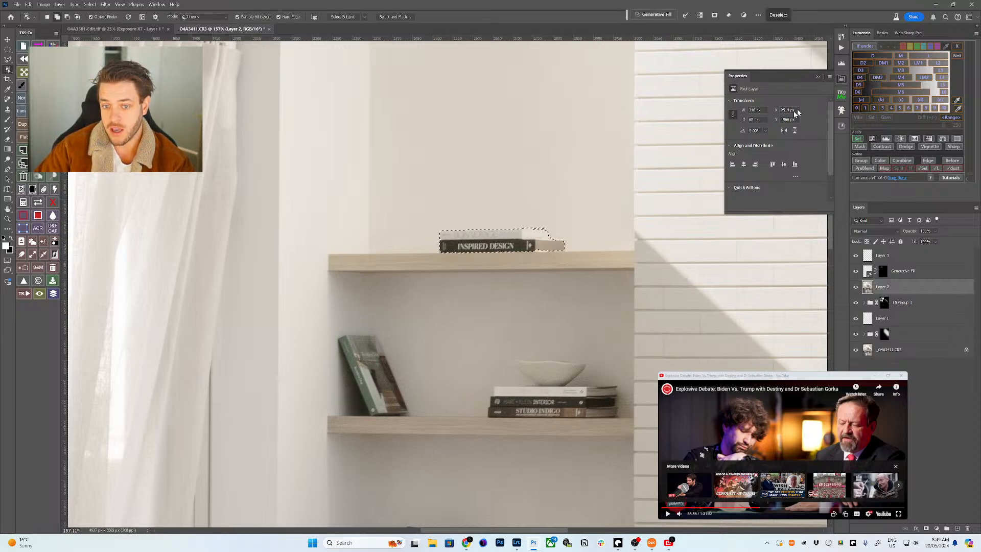
{"action": "key", "text": "ctrl+m"}
{"action": "left_click", "coordinate": [733, 112]}
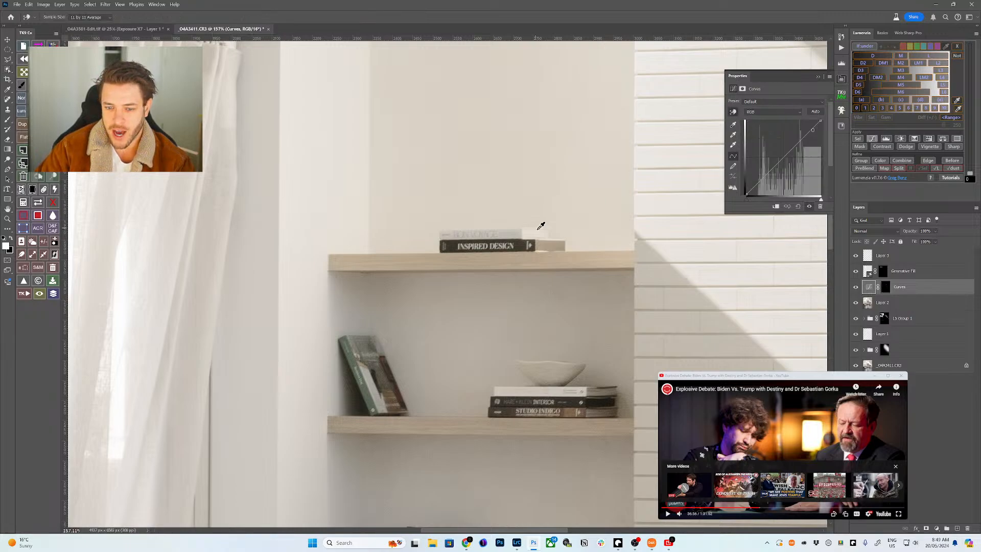
{"action": "left_click_drag", "start_coordinate": [540, 229], "coordinate": [524, 246]}
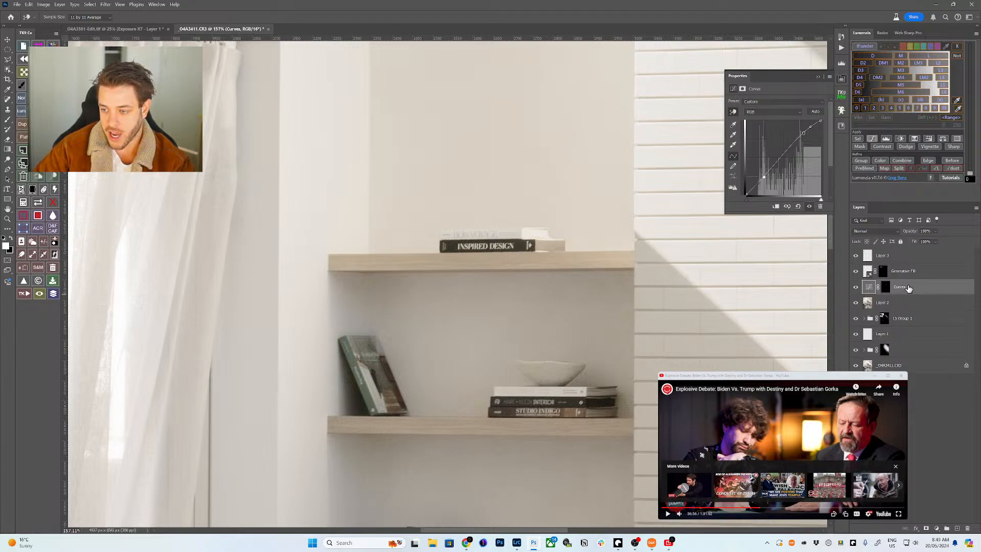
{"action": "left_click_drag", "start_coordinate": [909, 287], "coordinate": [898, 249]}
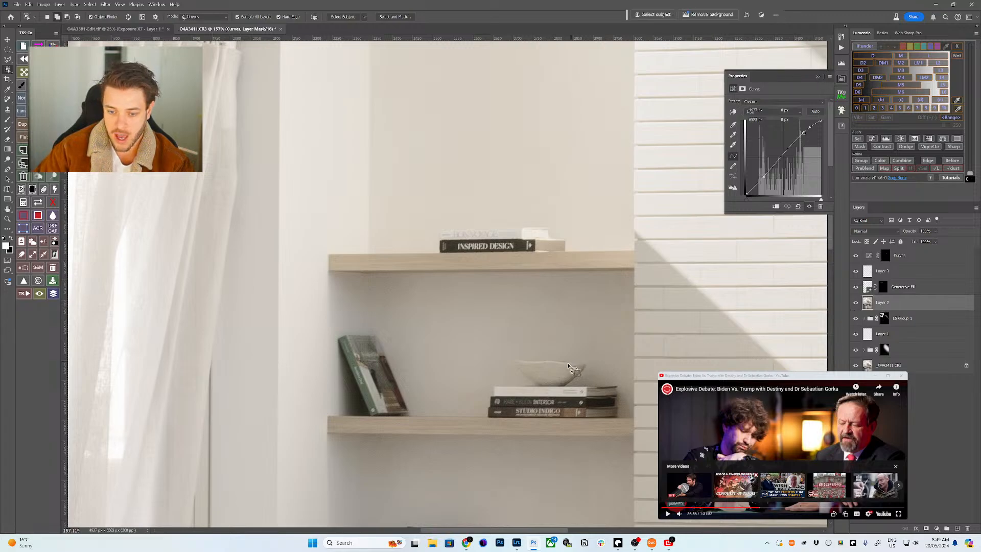
- Select the leaning book, bowls and book stacks on Layer 2, then add a masked Lumenzia Curves layer
{"action": "left_click", "coordinate": [883, 305]}
{"action": "mouse_move", "coordinate": [581, 379]}
{"action": "left_mouse_down"}
{"action": "mouse_move", "coordinate": [562, 350]}
{"action": "mouse_move", "coordinate": [503, 366]}
{"action": "left_mouse_up"}
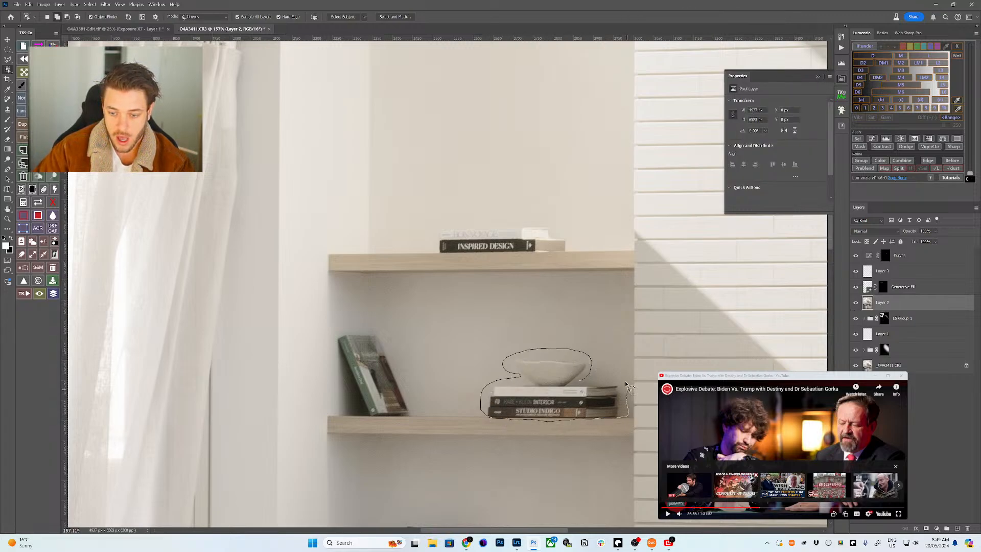
{"action": "left_click_drag", "start_coordinate": [622, 378], "coordinate": [621, 379]}
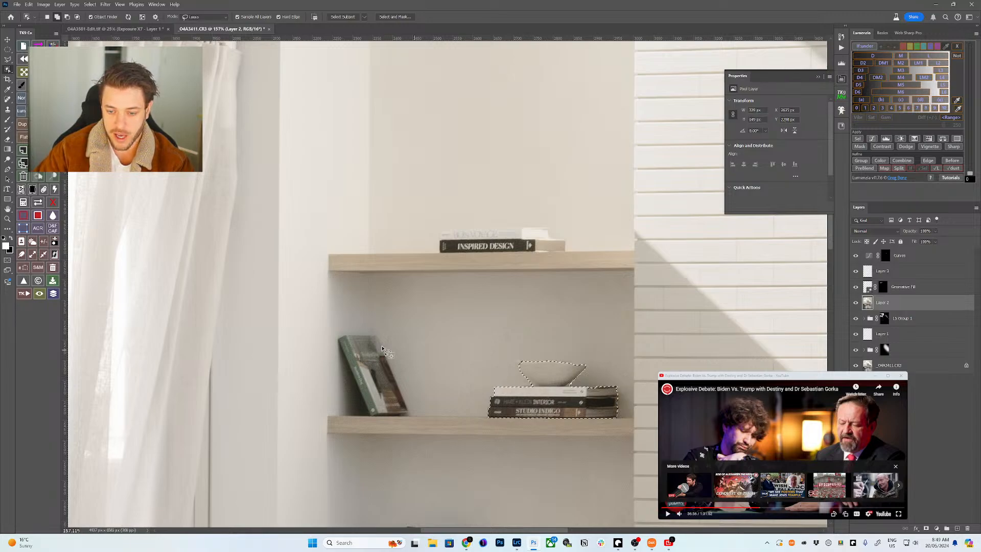
{"action": "left_click", "coordinate": [380, 376], "text": "shift"}
{"action": "scroll", "coordinate": [430, 423], "scroll_direction": "down", "scroll_amount": 5}
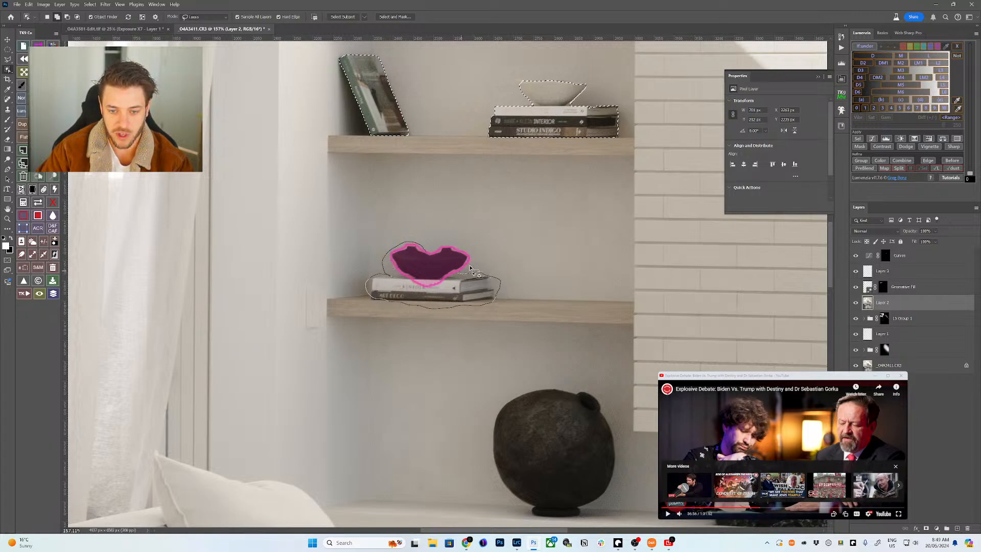
{"action": "left_click_drag", "start_coordinate": [498, 289], "coordinate": [497, 293]}
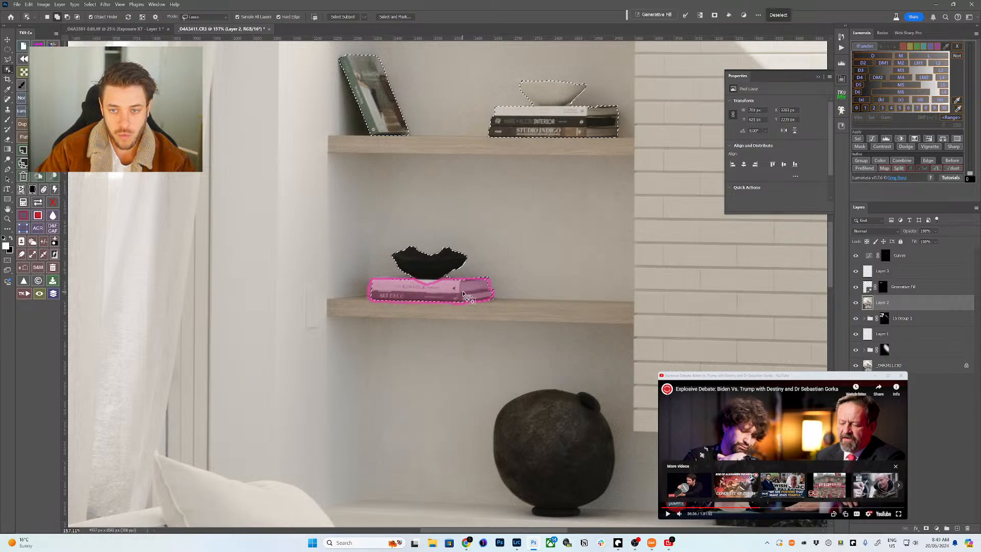
{"action": "left_click", "coordinate": [420, 276]}
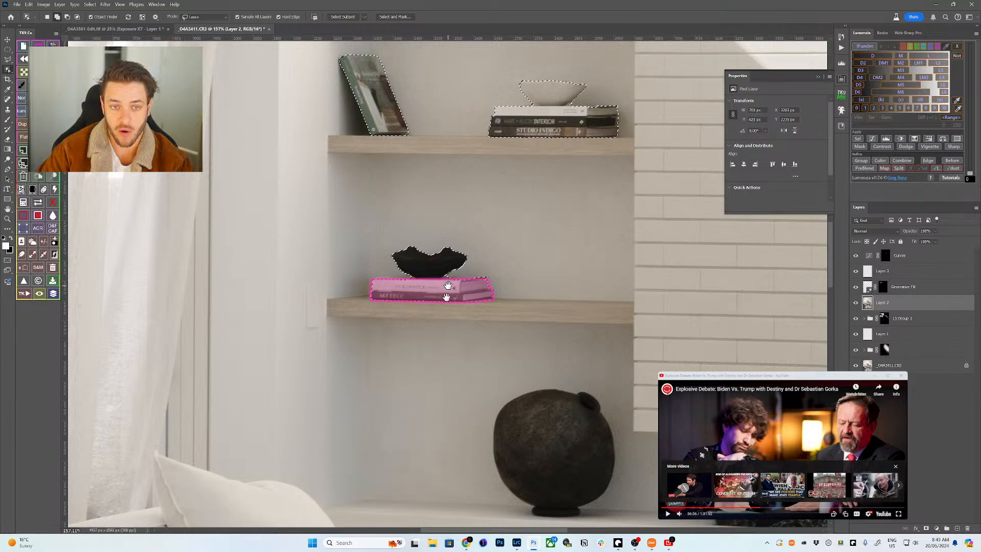
{"action": "left_click_drag", "start_coordinate": [413, 310], "coordinate": [346, 465]}
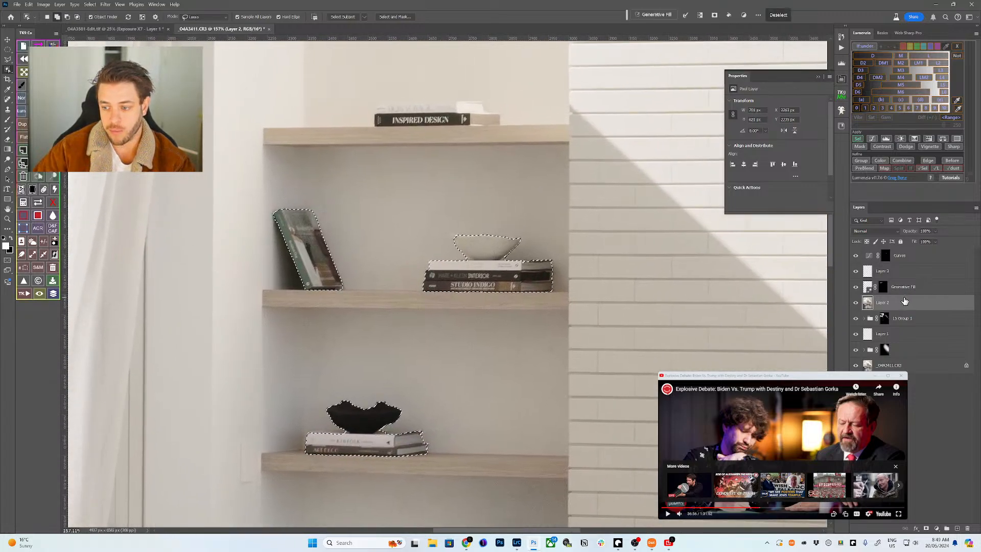
{"action": "left_click", "coordinate": [900, 255]}
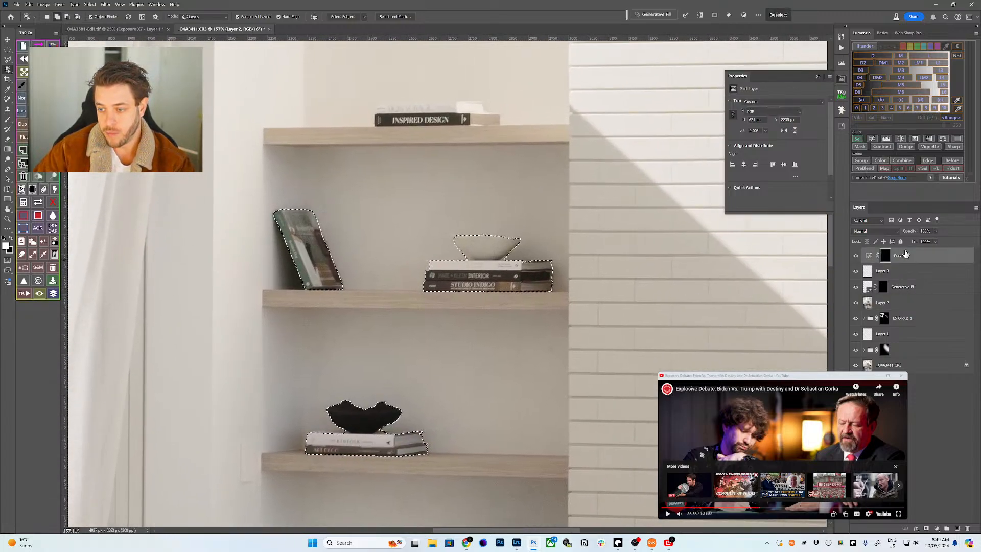
{"action": "left_click", "coordinate": [868, 142]}
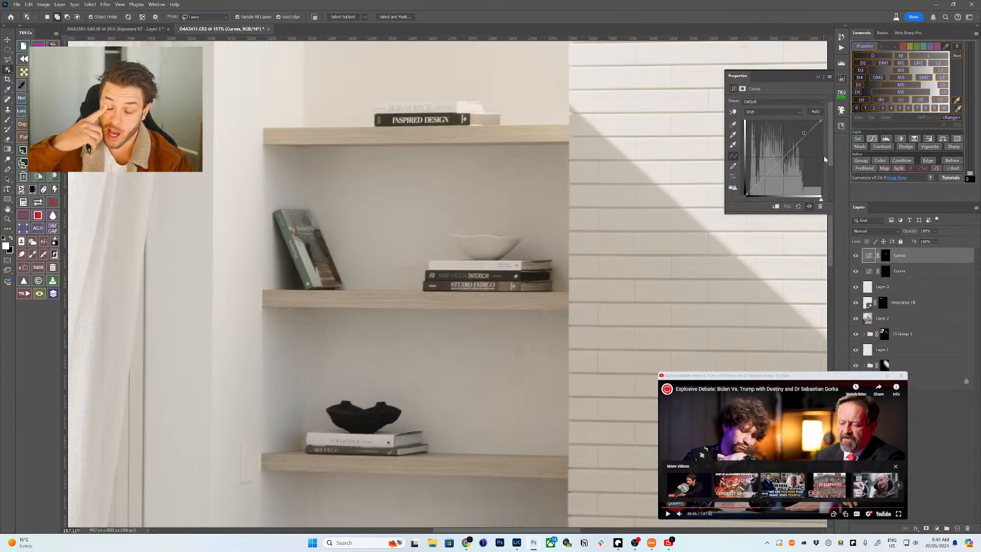
- Drag up on the books with the on-image curve tool to brighten the lower-shelf objects
{"action": "left_click", "coordinate": [734, 113]}
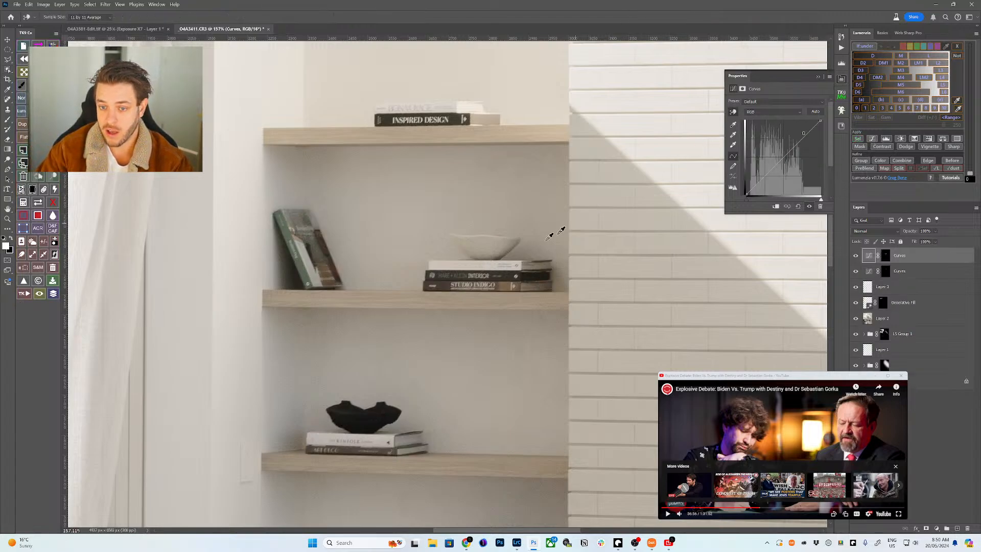
{"action": "left_click_drag", "start_coordinate": [493, 264], "coordinate": [492, 261]}
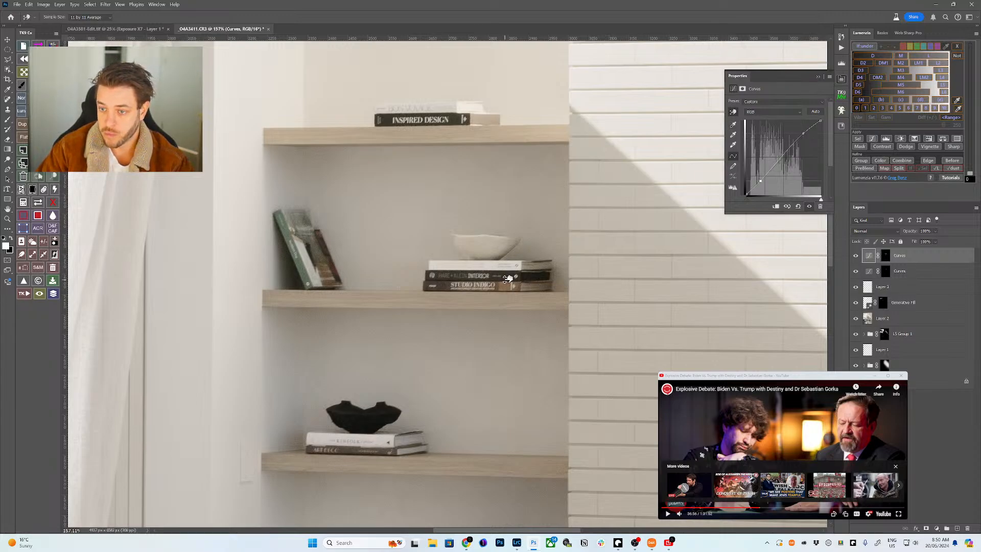
{"action": "key", "text": "z"}
{"action": "left_click_drag", "start_coordinate": [511, 273], "coordinate": [485, 309]}
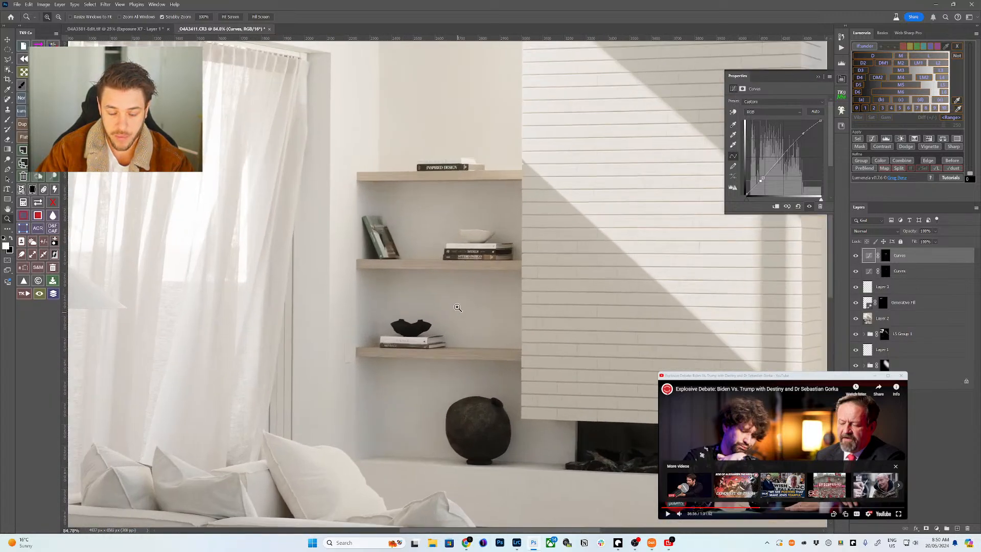
- At 100% view, group both Curves layers into Group 1 with a black mask
{"action": "key", "text": "ctrl+1"}
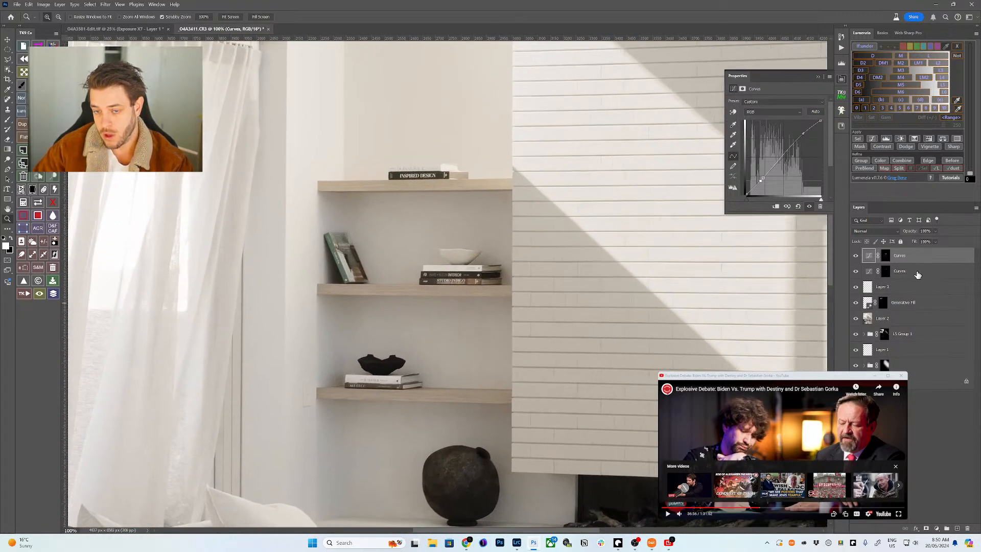
{"action": "left_click", "coordinate": [917, 275], "text": "shift"}
{"action": "key", "text": "ctrl+g"}
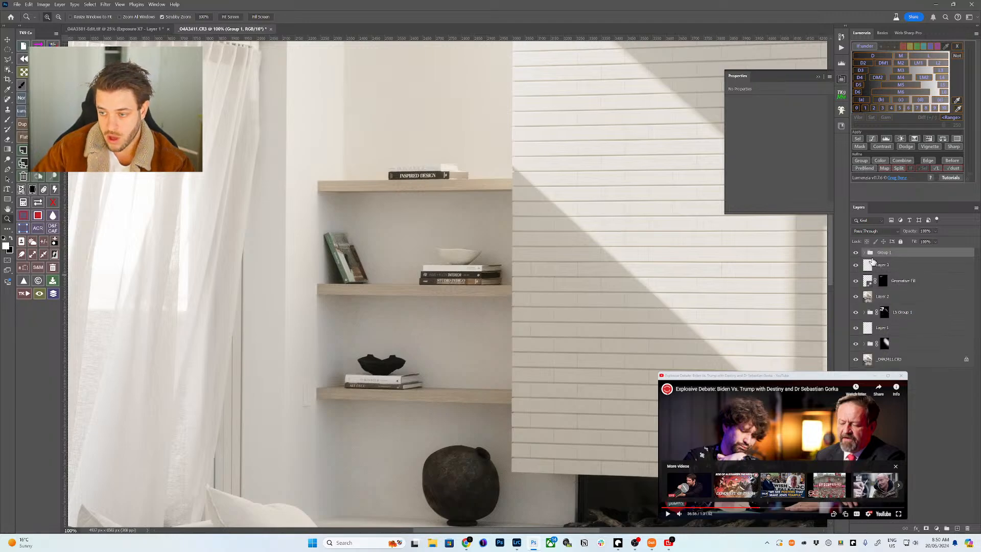
{"action": "key", "text": "ctrl+alt+shift+m"}
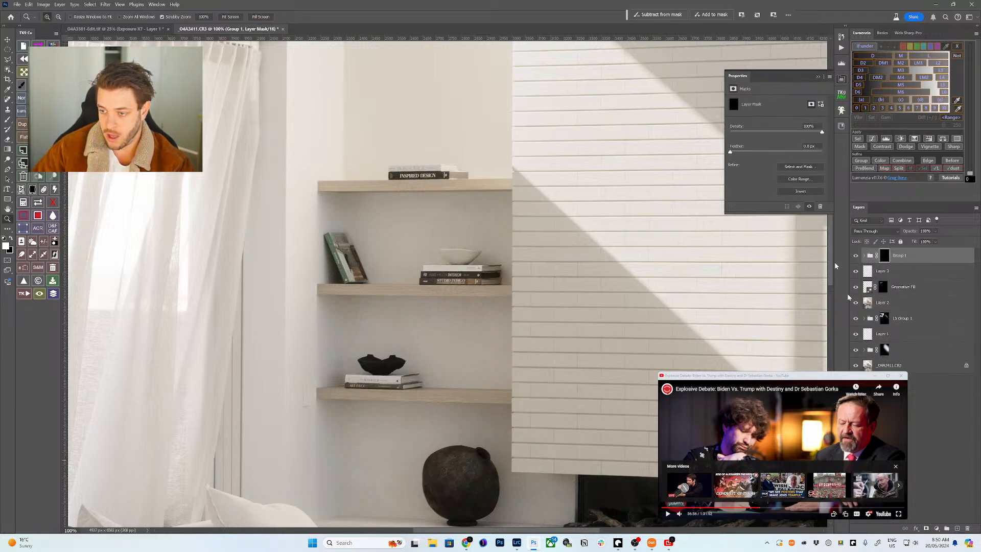
- Paint white at 40% opacity to reveal the brightening on the leaning books
{"action": "key", "text": "b"}
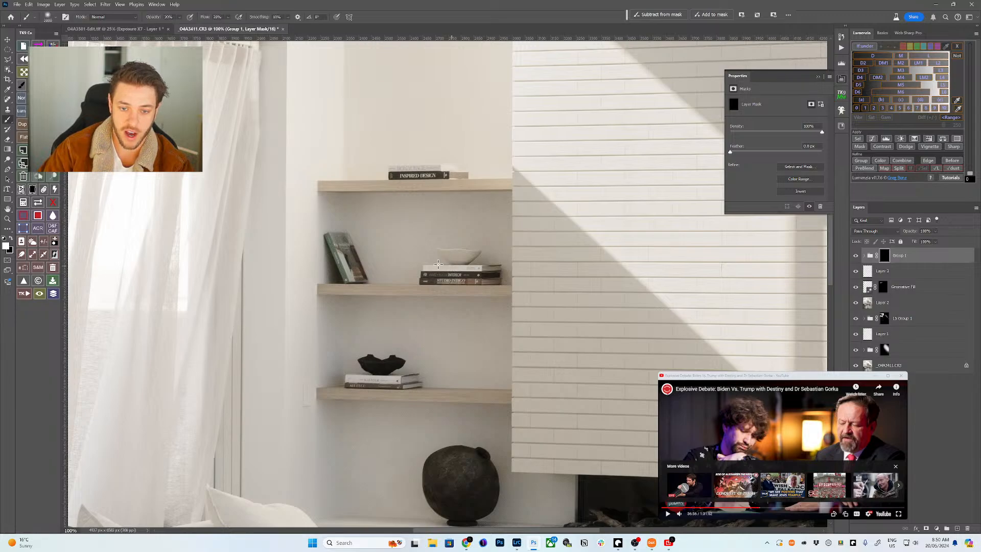
{"action": "key", "text": "bracketleft"}
{"action": "key", "text": "bracketleft"}
{"action": "key", "text": "bracketleft"}
{"action": "key", "text": "bracketleft"}
{"action": "key", "text": "bracketleft"}
{"action": "key", "text": "bracketleft"}
{"action": "key", "text": "bracketleft"}
{"action": "key", "text": "bracketleft"}
{"action": "key", "text": "bracketleft"}
{"action": "key", "text": "bracketleft"}
{"action": "key", "text": "bracketleft"}
{"action": "key", "text": "bracketleft"}
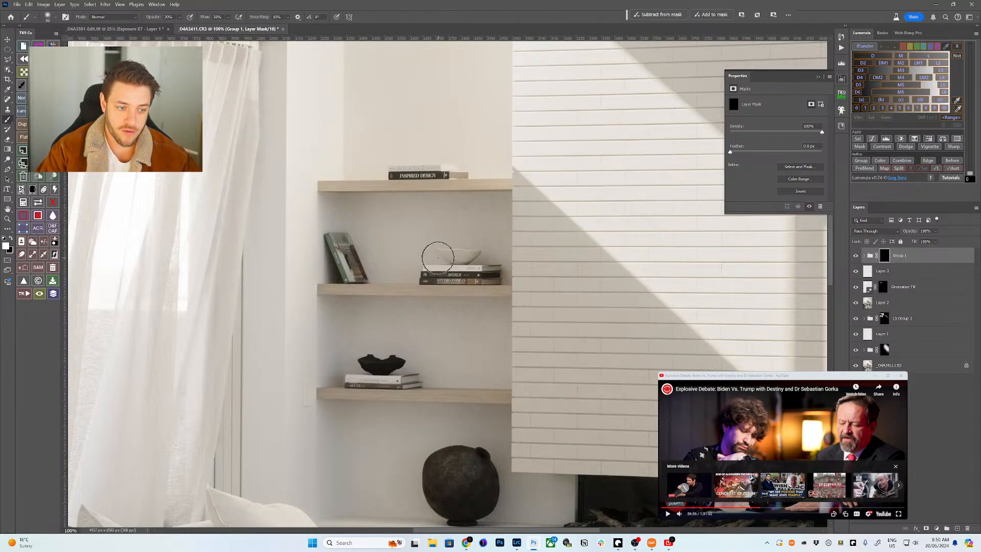
{"action": "key", "text": "x"}
{"action": "key", "text": "4"}
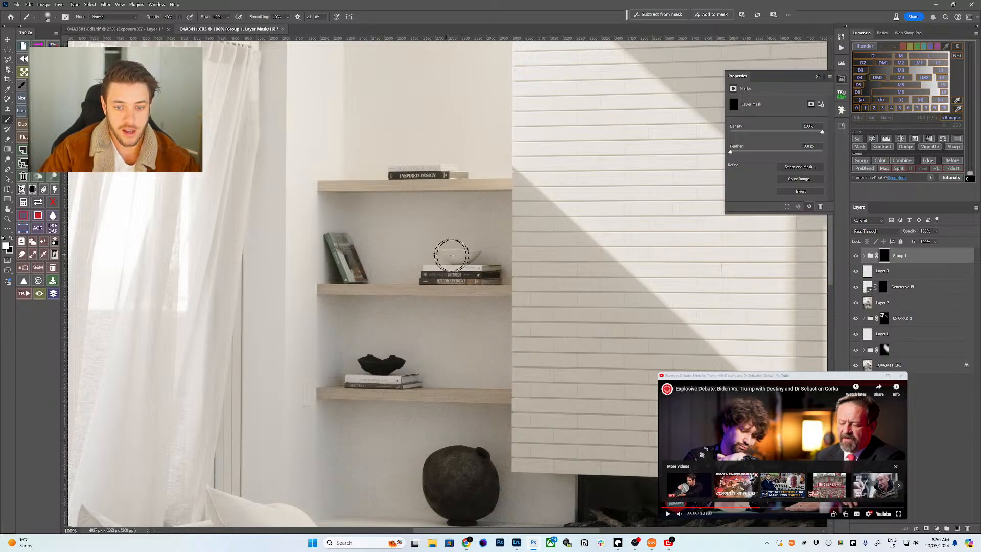
{"action": "key", "text": "bracketright"}
{"action": "key", "text": "bracketright"}
{"action": "key", "text": "bracketright"}
{"action": "mouse_move", "coordinate": [351, 259]}
{"action": "left_mouse_down"}
{"action": "mouse_move", "coordinate": [364, 274]}
{"action": "mouse_move", "coordinate": [334, 247]}
{"action": "mouse_move", "coordinate": [359, 259]}
{"action": "left_mouse_up"}
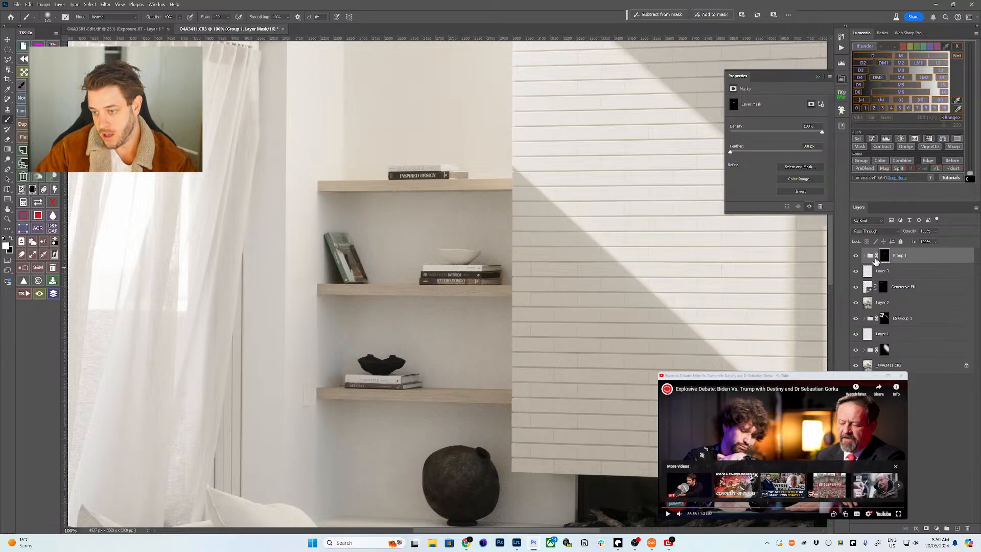
- Inspect the Group 1 mask on its own, expand the group, and set the brush to 200
{"action": "left_click", "coordinate": [863, 260]}
{"action": "left_click", "coordinate": [884, 255]}
{"action": "left_click", "coordinate": [883, 255], "text": "alt"}
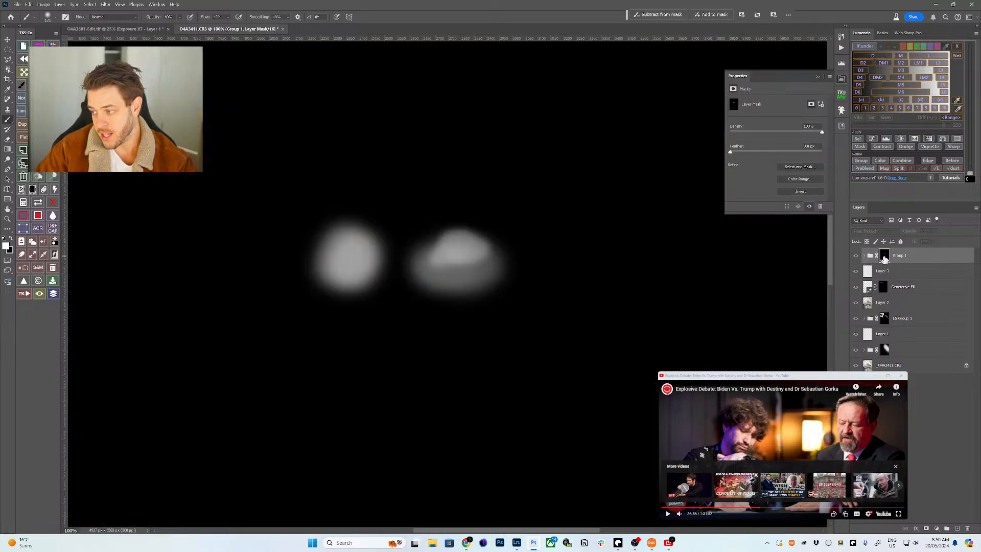
{"action": "left_click", "coordinate": [883, 255], "text": "alt"}
{"action": "left_click", "coordinate": [863, 256]}
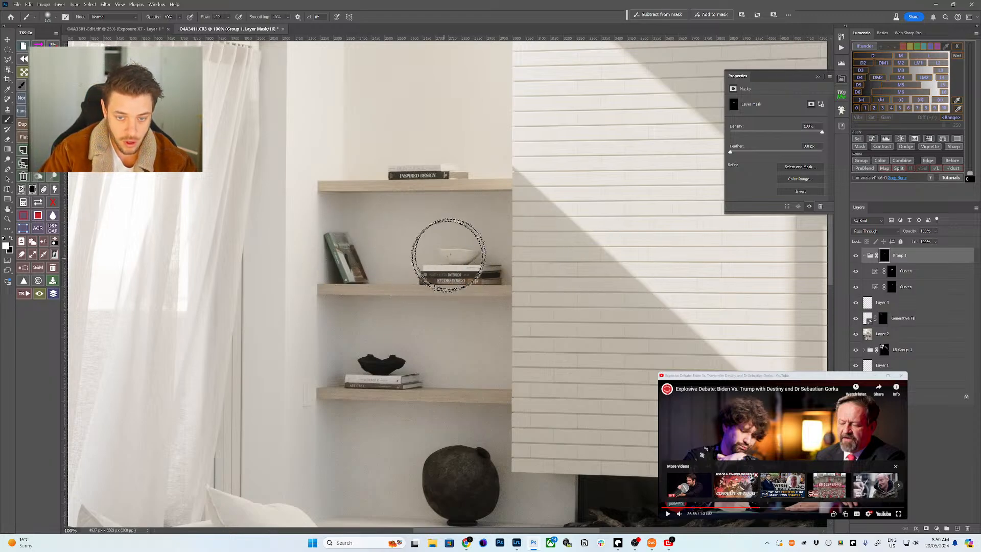
{"action": "key", "text": "bracketleft"}
{"action": "key", "text": "bracketleft"}
{"action": "key", "text": "bracketleft"}
{"action": "key", "text": "bracketleft"}
{"action": "key", "text": "bracketleft"}
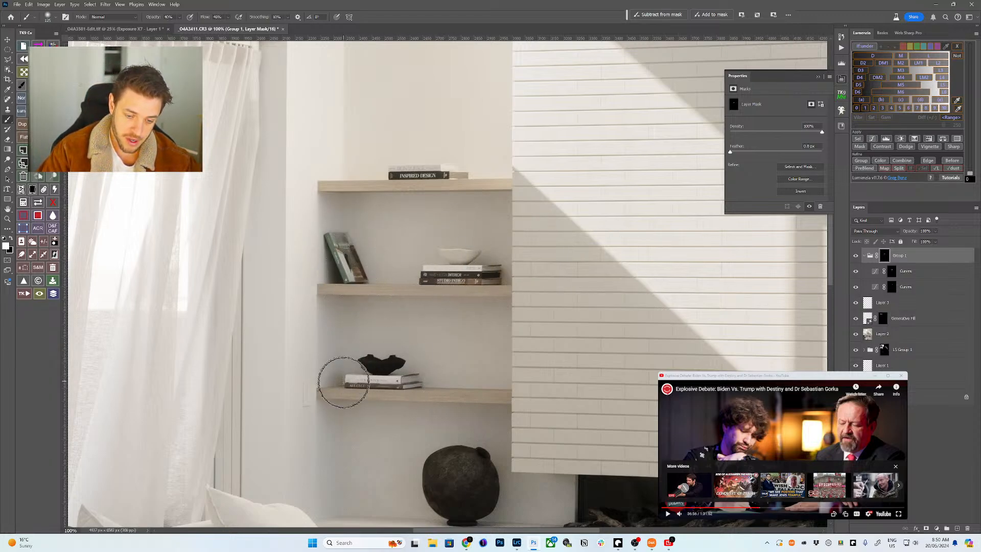
{"action": "key", "text": "bracketright"}
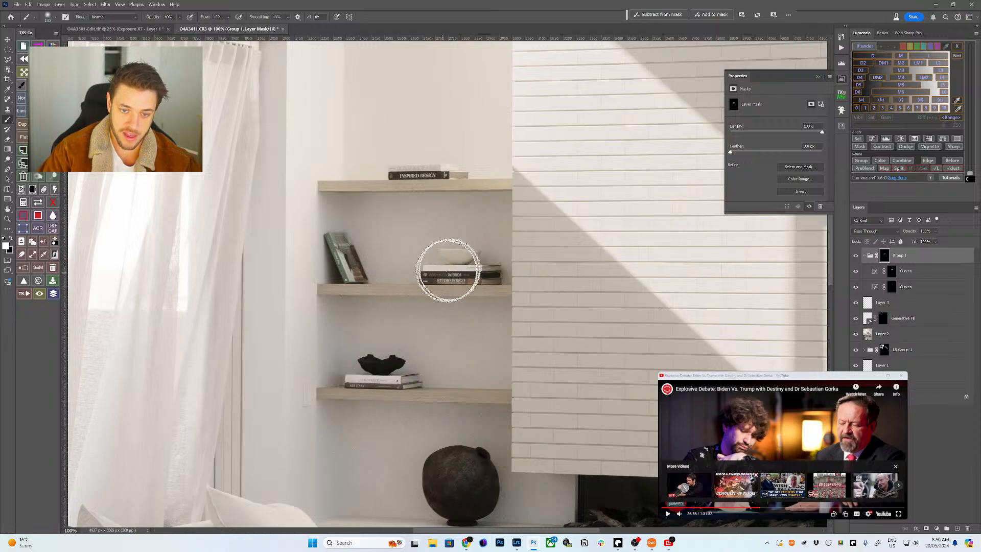
{"action": "key", "text": "bracketright"}
{"action": "key", "text": "bracketright"}
{"action": "key", "text": "bracketright"}
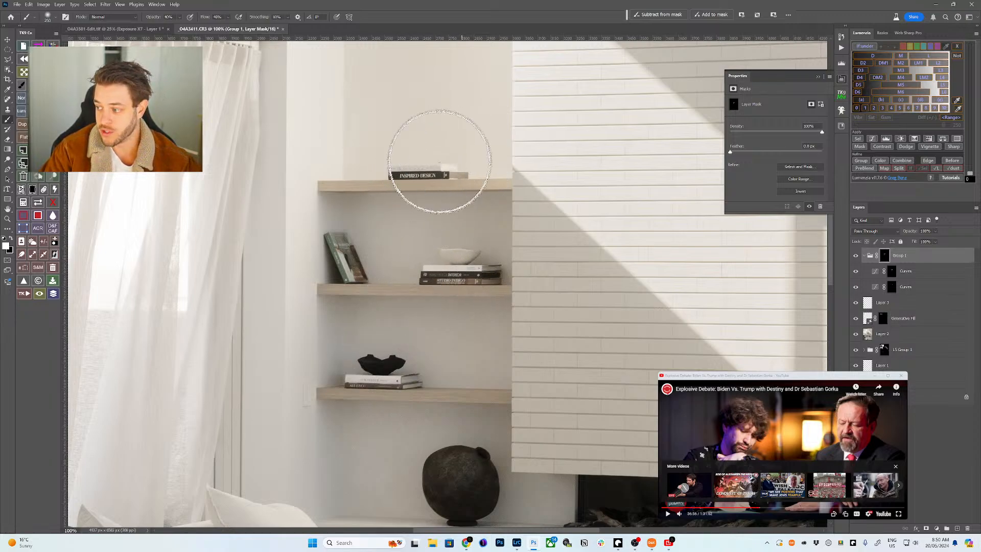
{"action": "key", "text": "bracketleft"}
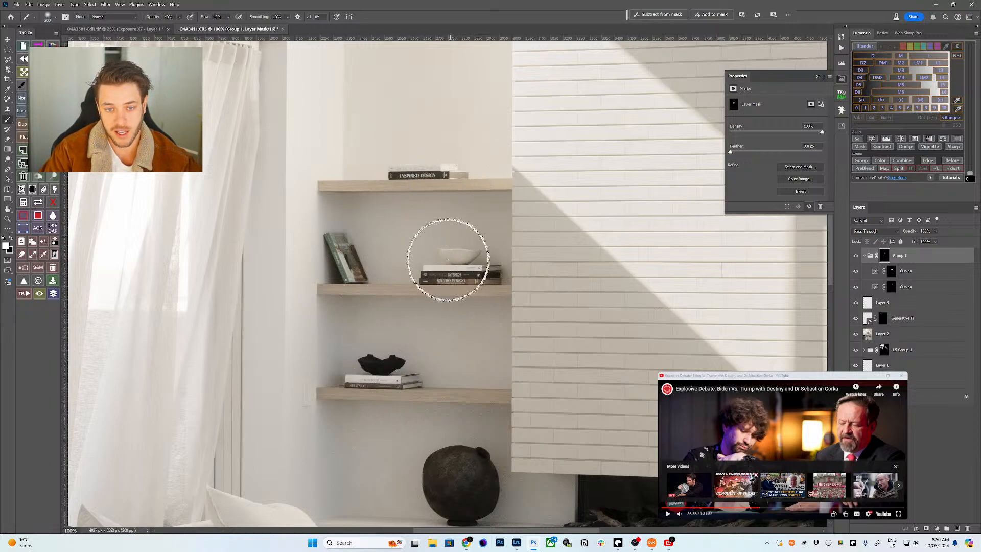
- Toggle Group 1 off and on to compare before and after, then select the upper Curves layer
{"action": "left_click", "coordinate": [858, 256]}
{"action": "left_click", "coordinate": [862, 258]}
{"action": "left_click", "coordinate": [862, 258]}
{"action": "scroll", "coordinate": [793, 297], "scroll_direction": "down", "scroll_amount": 3}
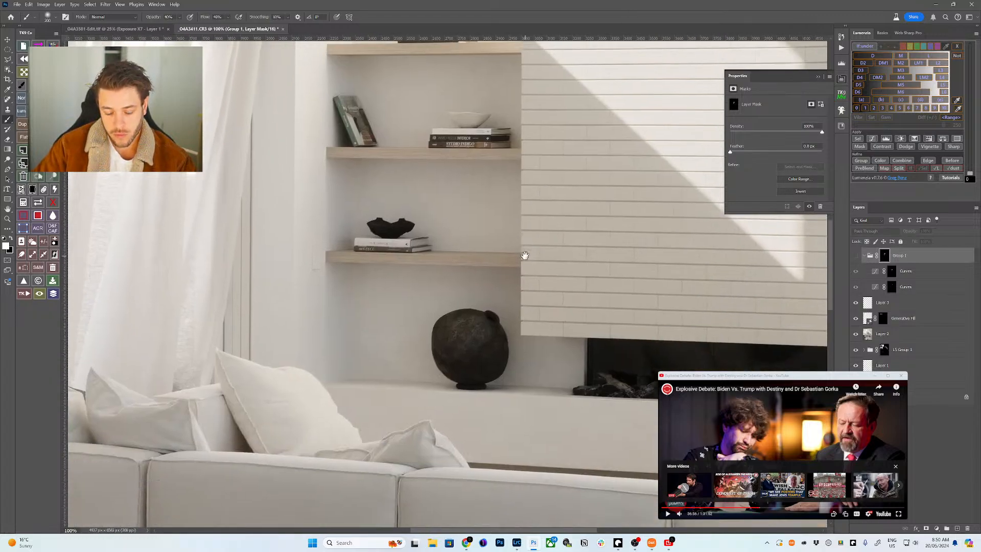
{"action": "left_click", "coordinate": [856, 257]}
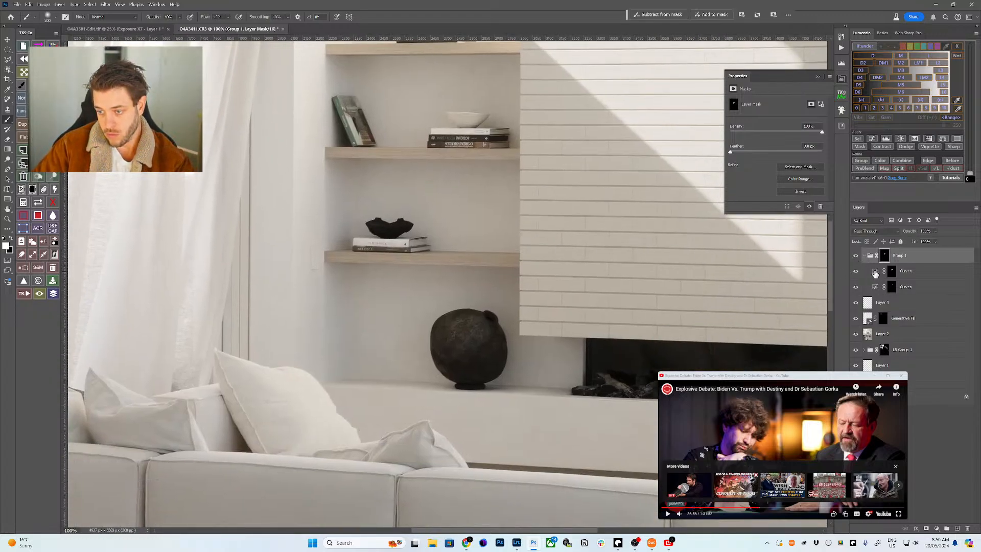
{"action": "left_click", "coordinate": [874, 272]}
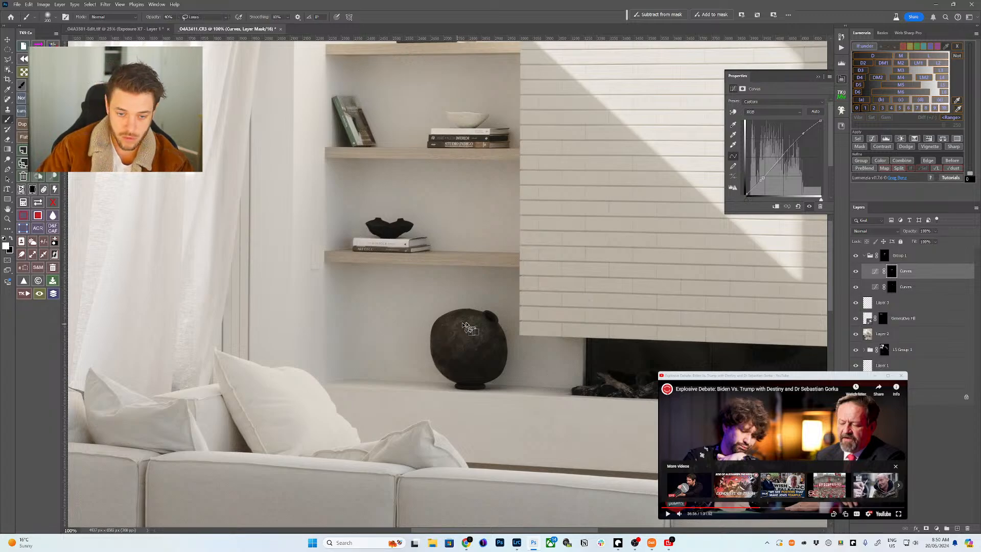
- Select the dark vase below the shelves and brighten it with a raised Curves layer
{"action": "key", "text": "w"}
{"action": "mouse_move", "coordinate": [460, 305]}
{"action": "left_mouse_down"}
{"action": "mouse_move", "coordinate": [426, 346]}
{"action": "mouse_move", "coordinate": [449, 385]}
{"action": "left_mouse_up"}
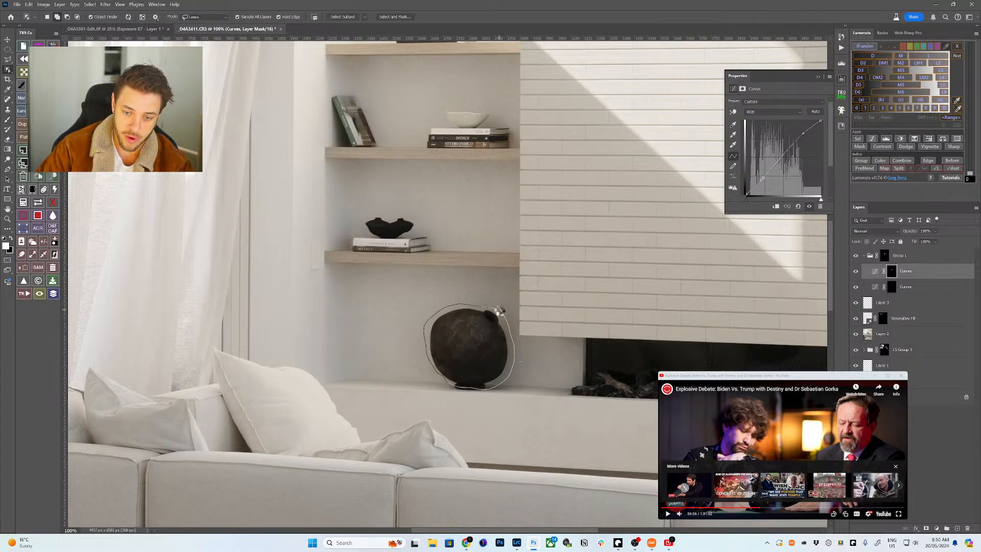
{"action": "left_click_drag", "start_coordinate": [499, 309], "coordinate": [501, 314]}
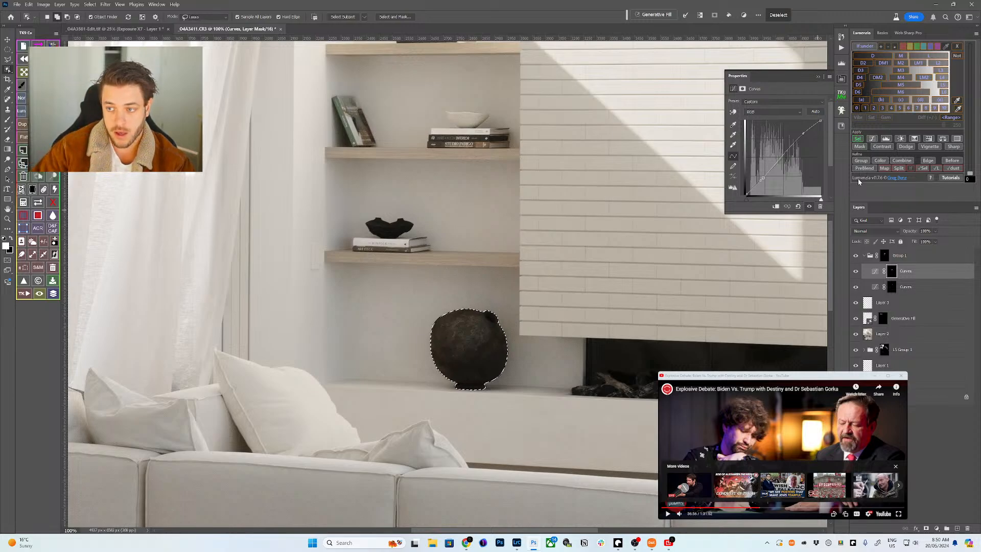
{"action": "left_click", "coordinate": [871, 139]}
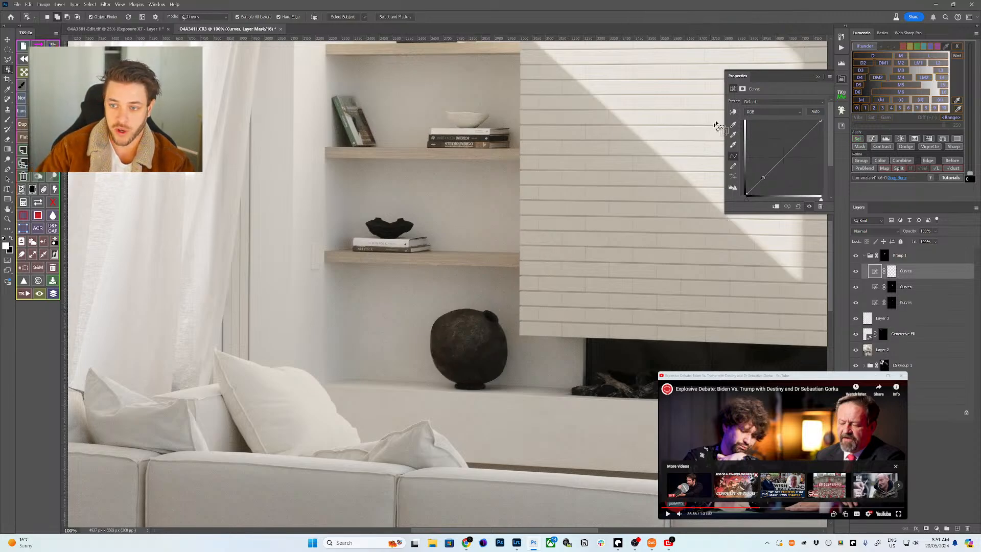
{"action": "left_click_drag", "start_coordinate": [473, 326], "coordinate": [475, 319]}
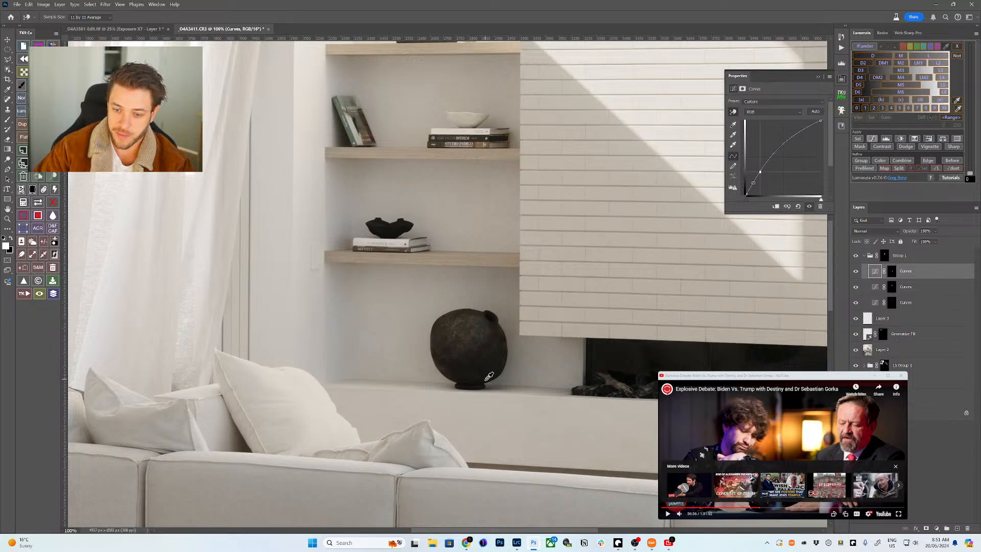
{"action": "left_click_drag", "start_coordinate": [488, 377], "coordinate": [482, 378]}
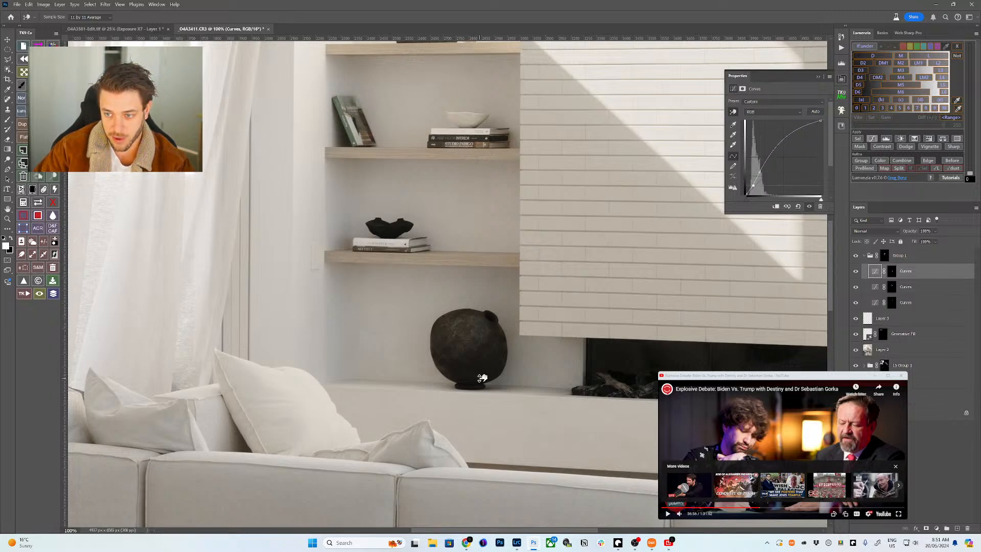
- Target Group 1's mask with a brush sized 250 and fit the room on screen
{"action": "left_click", "coordinate": [885, 259]}
{"action": "key", "text": "b"}
{"action": "key", "text": "ctrl+backslash"}
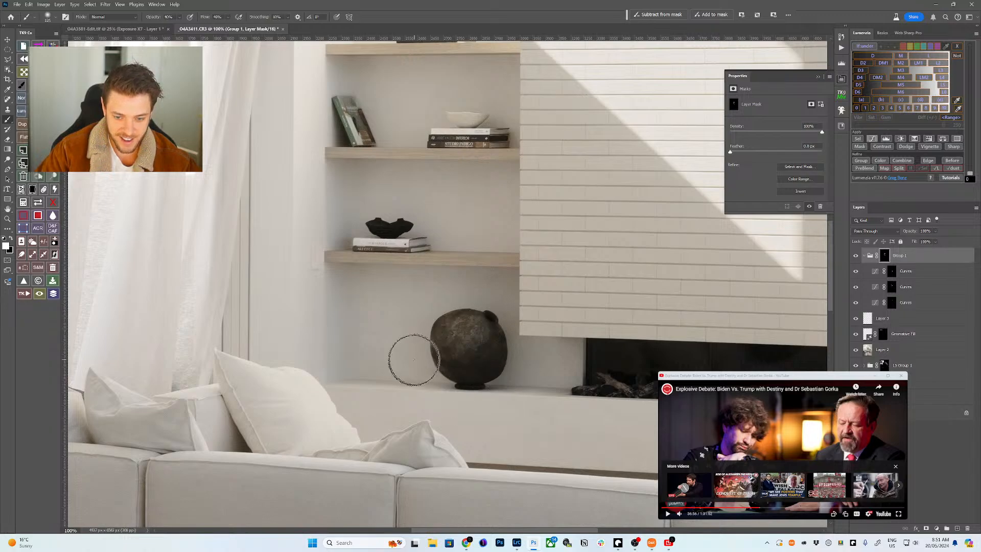
{"action": "key", "text": "bracketright"}
{"action": "key", "text": "bracketright"}
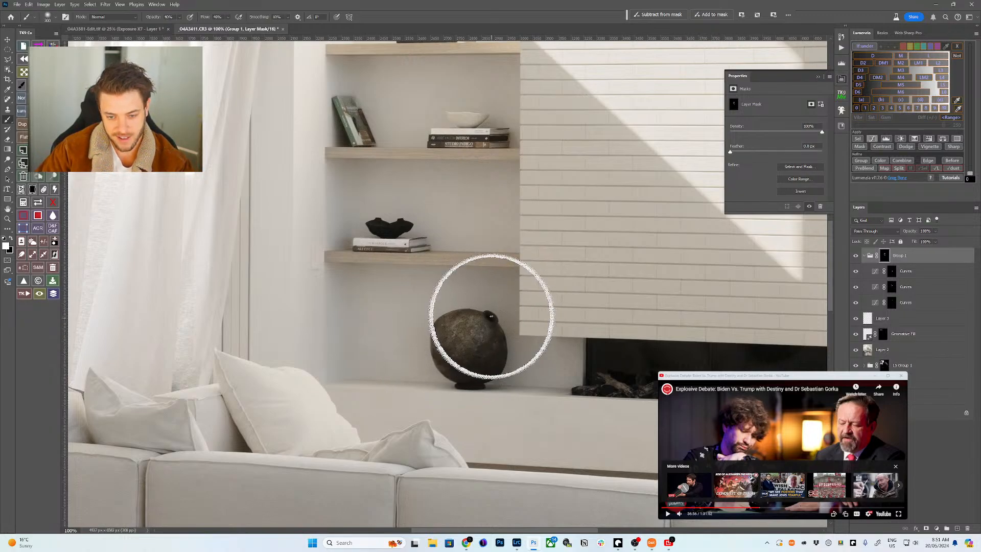
{"action": "key", "text": "bracketleft"}
{"action": "key", "text": "bracketleft"}
{"action": "key", "text": "bracketleft"}
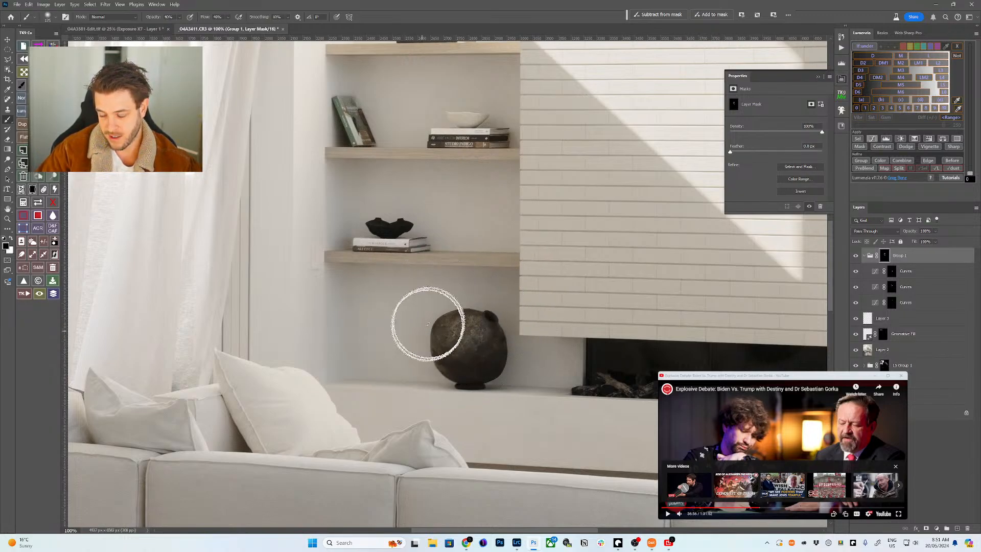
{"action": "key", "text": "bracketright"}
{"action": "key", "text": "bracketright"}
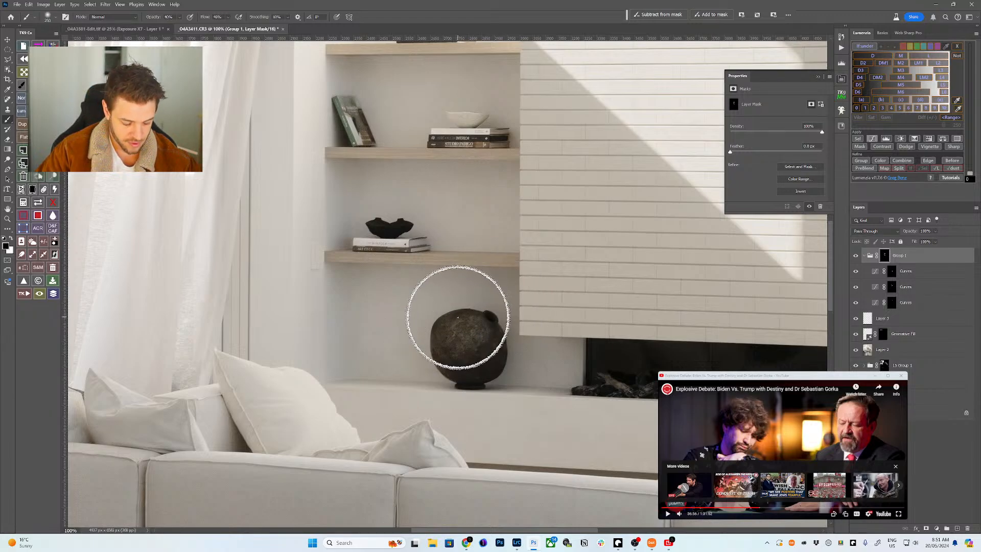
{"action": "key", "text": "ctrl+0"}
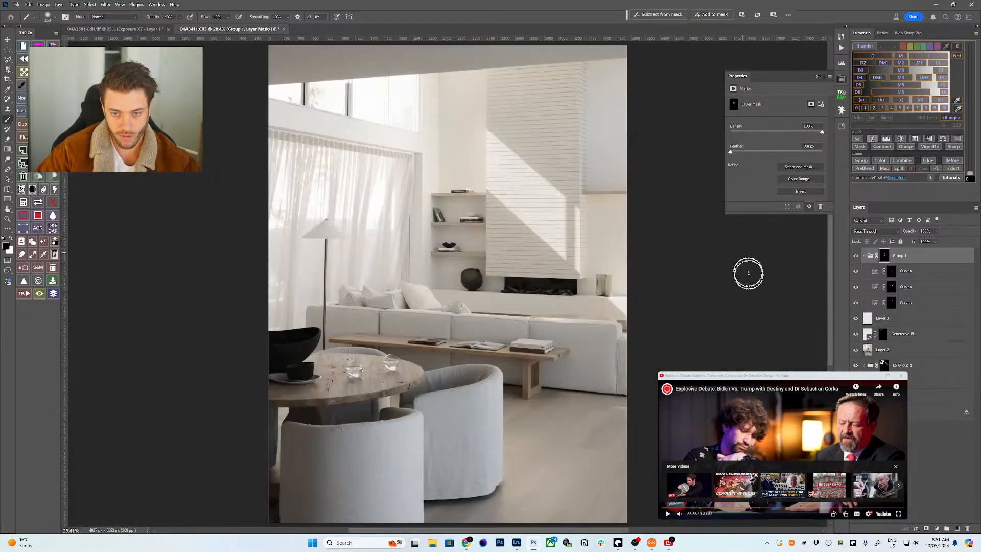
{"action": "left_click", "coordinate": [862, 256]}
{"action": "left_click", "coordinate": [856, 256]}
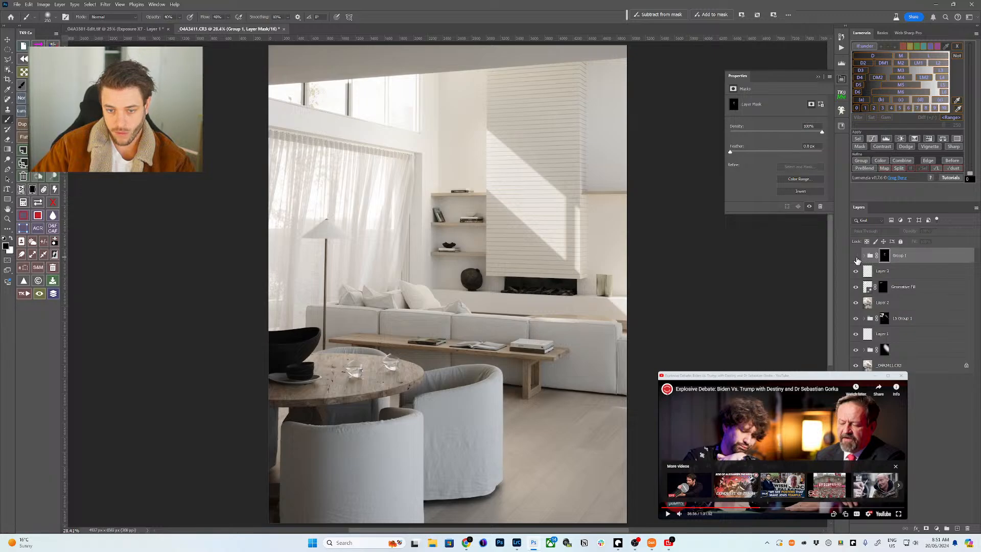
{"action": "left_click", "coordinate": [853, 260]}
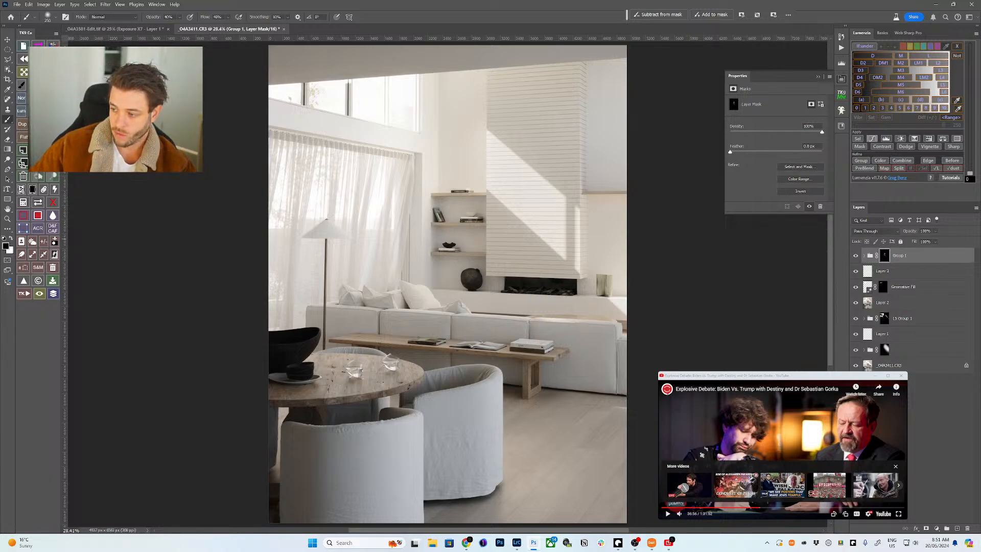
{"action": "left_click", "coordinate": [780, 446]}
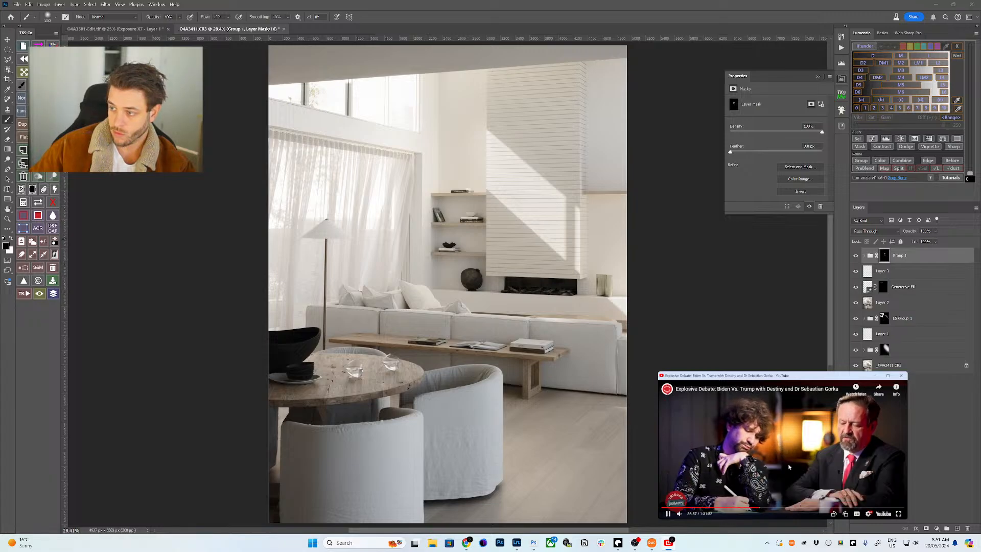
{"action": "left_click", "coordinate": [415, 211]}
{"action": "key", "text": "z"}
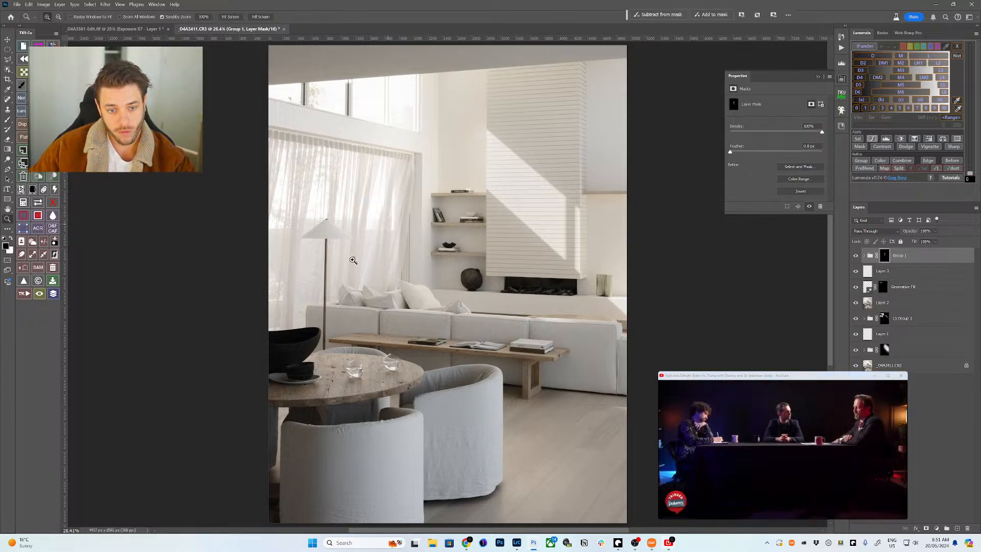
{"action": "left_click_drag", "start_coordinate": [415, 211], "coordinate": [383, 327]}
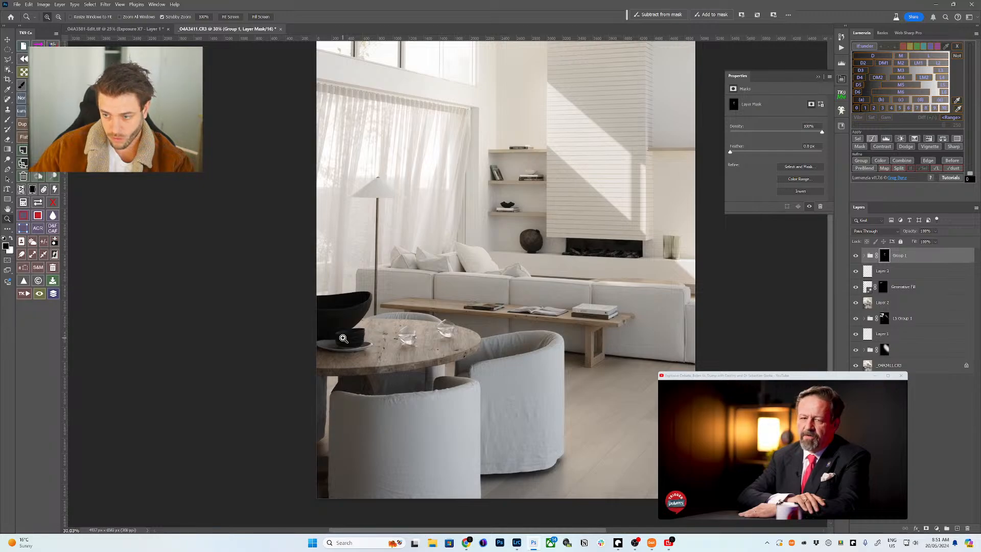
{"action": "left_click", "coordinate": [880, 367]}
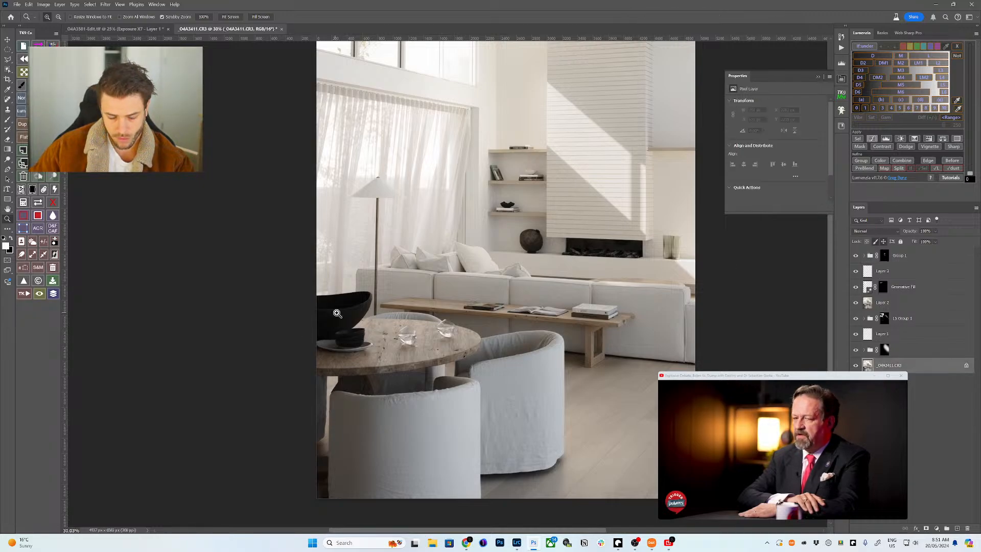
- Select the black table bowls, lift their midtones with Levels, and add a Contrast curve at 47% opacity
{"action": "left_click_drag", "start_coordinate": [334, 313], "coordinate": [363, 313]}
{"action": "key", "text": "w"}
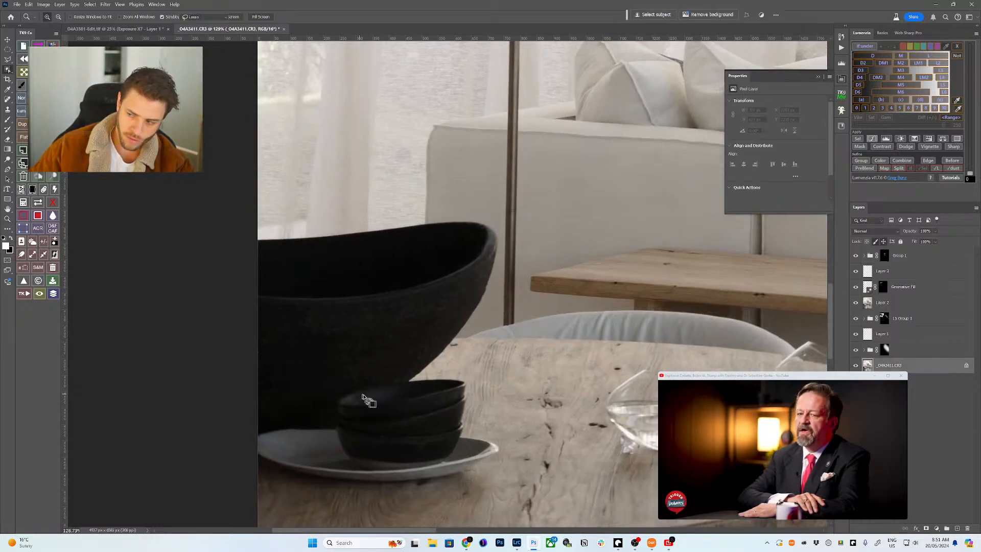
{"action": "mouse_move", "coordinate": [390, 382]}
{"action": "left_mouse_down"}
{"action": "mouse_move", "coordinate": [336, 388]}
{"action": "mouse_move", "coordinate": [330, 454]}
{"action": "mouse_move", "coordinate": [397, 464]}
{"action": "mouse_move", "coordinate": [471, 443]}
{"action": "mouse_move", "coordinate": [475, 374]}
{"action": "left_mouse_up"}
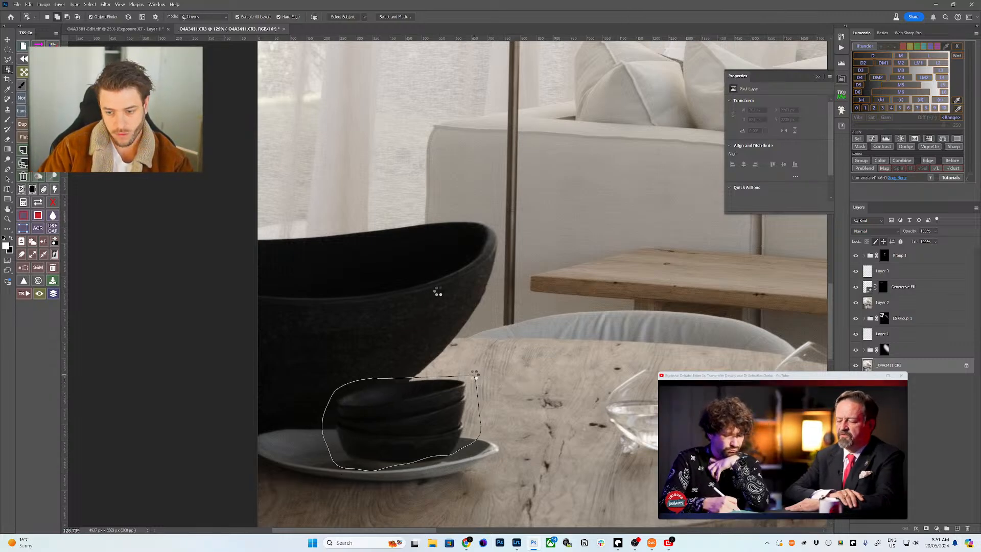
{"action": "left_click", "coordinate": [388, 277], "text": "shift"}
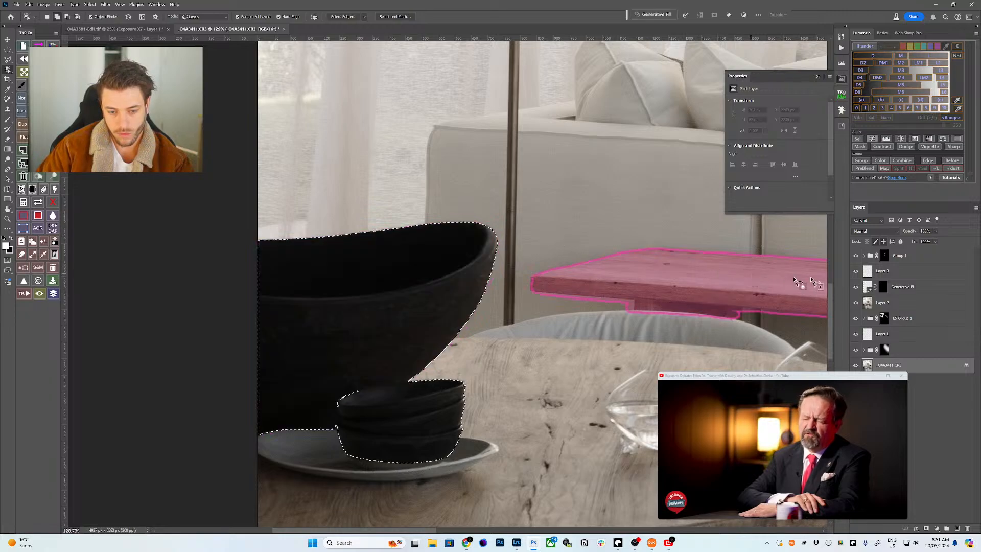
{"action": "left_click", "coordinate": [885, 139]}
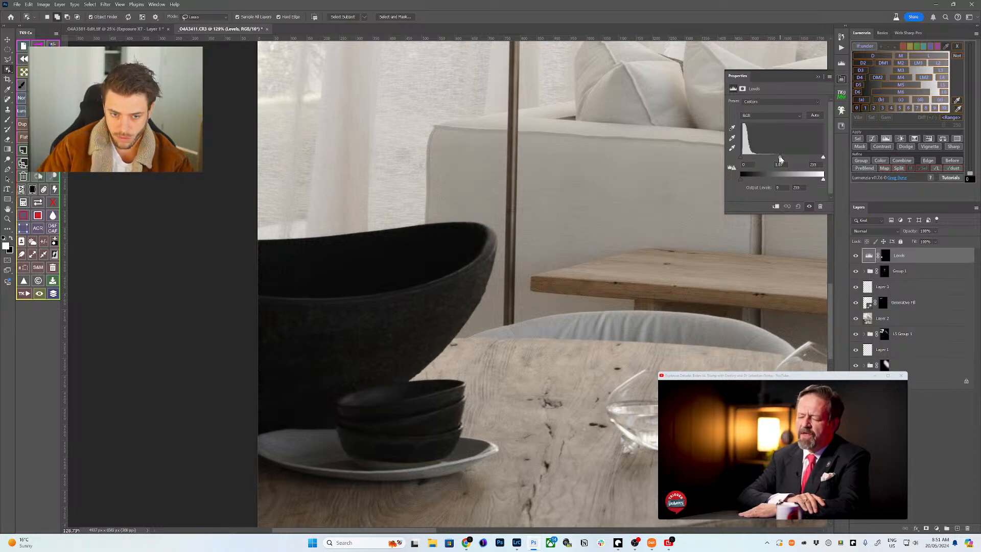
{"action": "left_click_drag", "start_coordinate": [780, 160], "coordinate": [772, 159]}
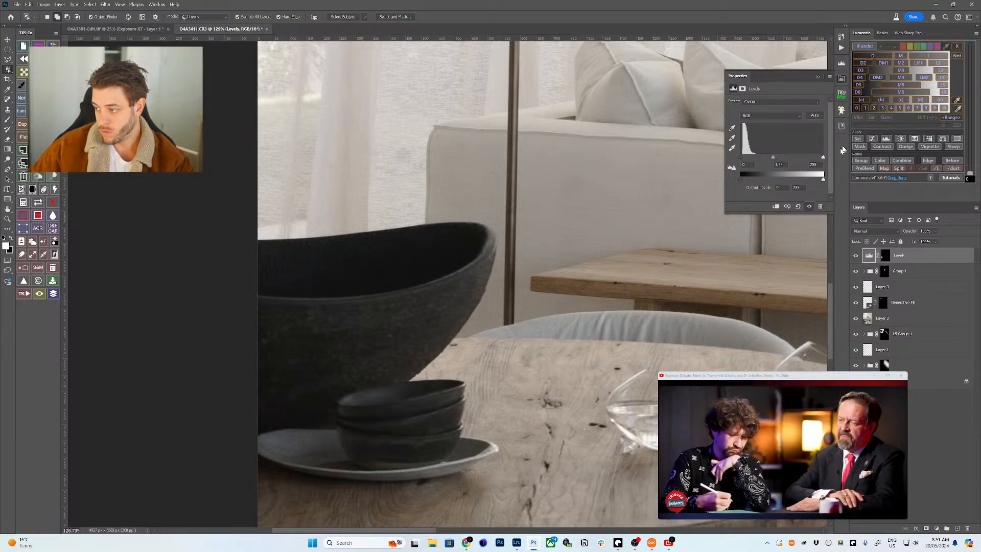
{"action": "left_click", "coordinate": [883, 147]}
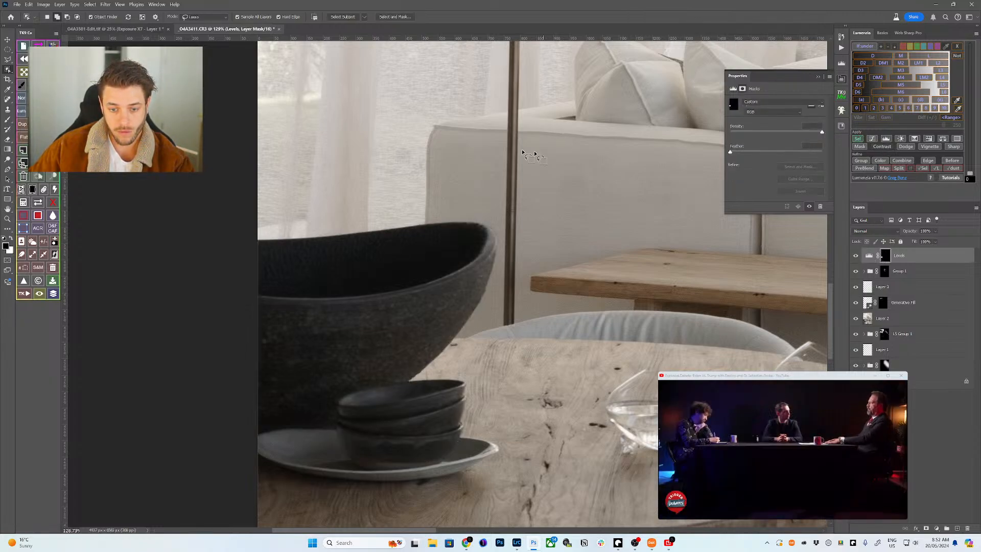
{"action": "left_click_drag", "start_coordinate": [907, 232], "coordinate": [909, 234]}
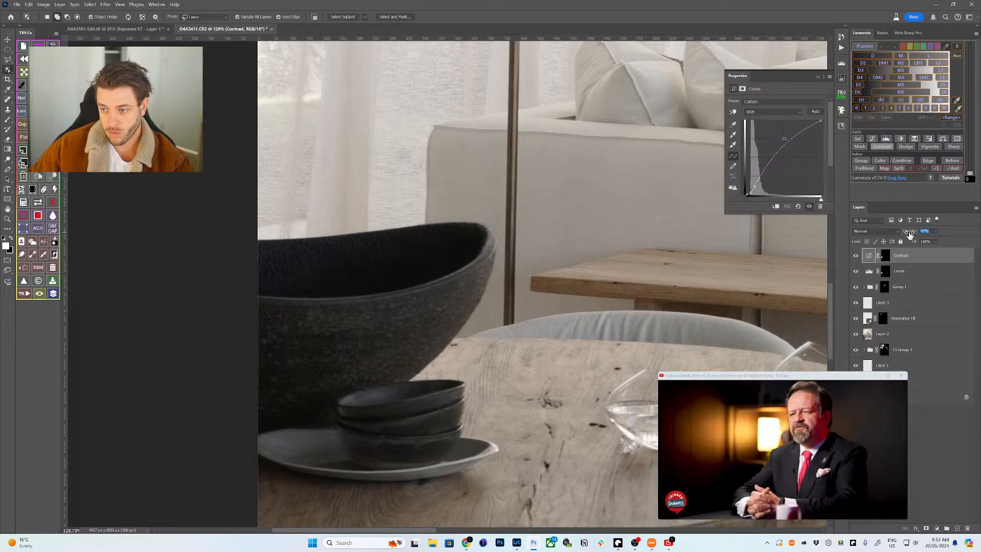
{"action": "left_click", "coordinate": [752, 451]}
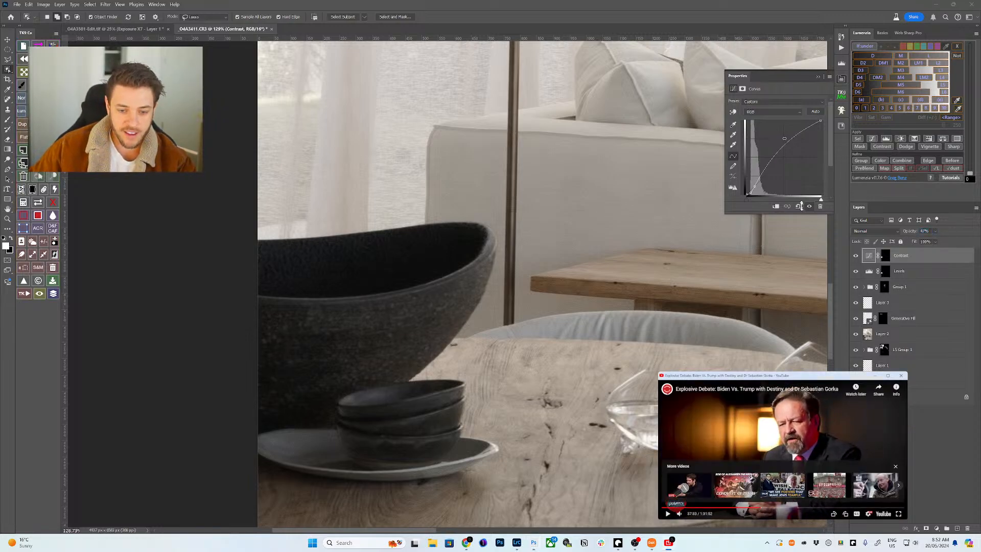
{"action": "left_click", "coordinate": [854, 258]}
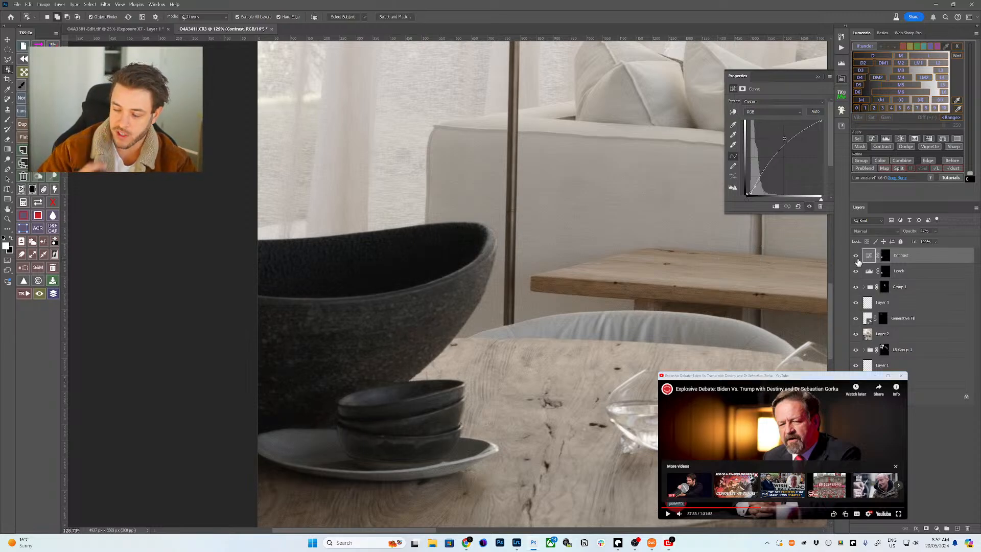
{"action": "left_click", "coordinate": [857, 260]}
{"action": "left_click", "coordinate": [856, 256]}
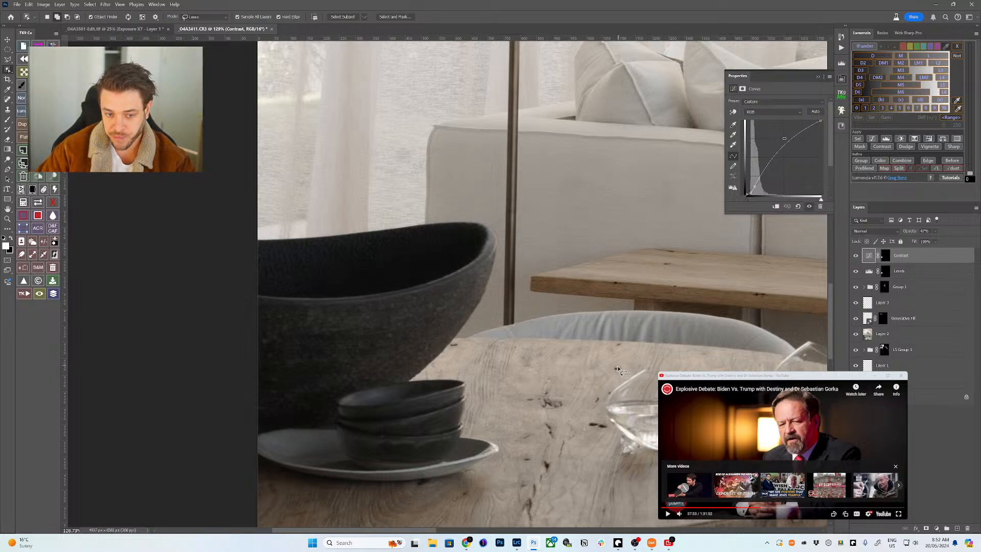
{"action": "left_click", "coordinate": [857, 257]}
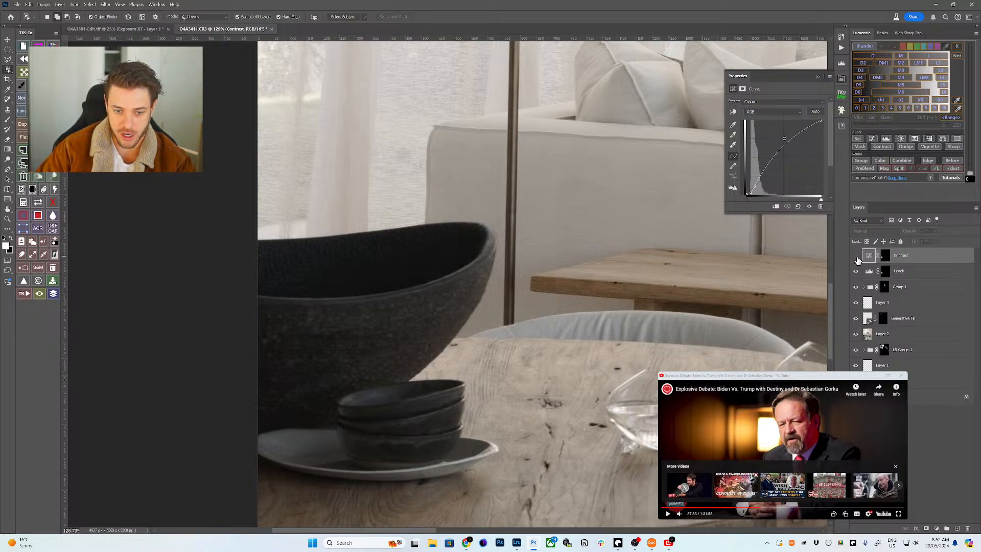
{"action": "left_click", "coordinate": [856, 258]}
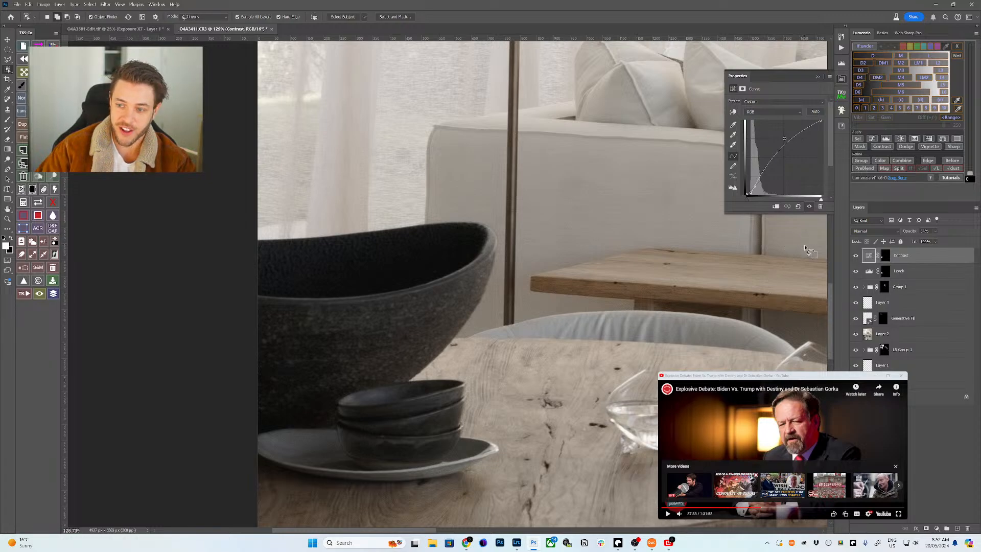
{"action": "left_click_drag", "start_coordinate": [631, 364], "coordinate": [536, 315]}
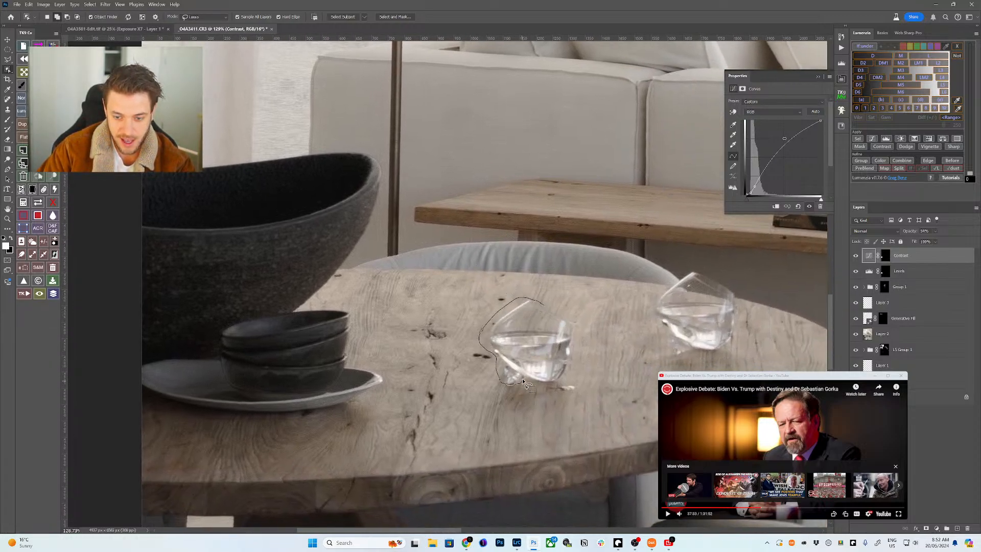
- Add the right glass to the selection, brighten both glasses with Curves, and group it under a black mask
{"action": "left_click", "coordinate": [688, 305], "text": "shift"}
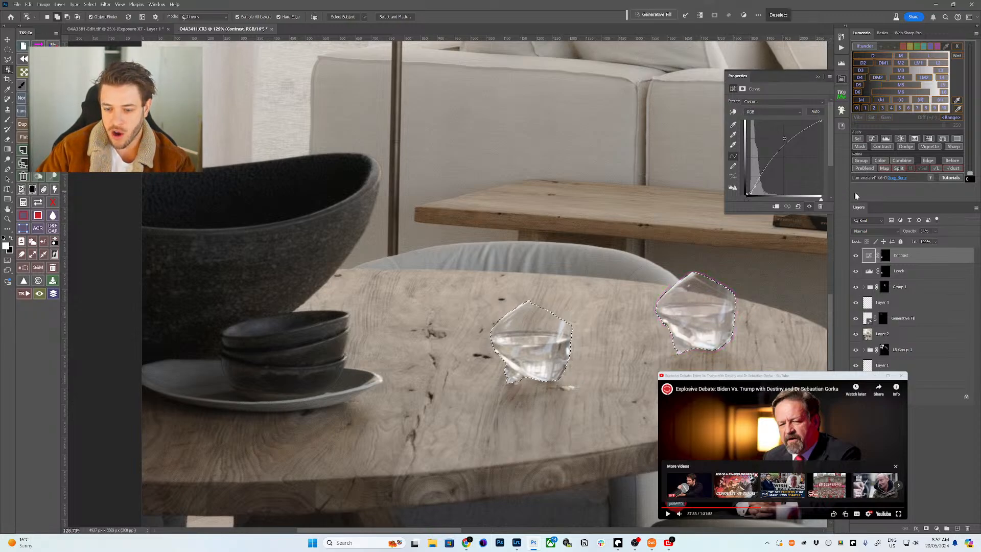
{"action": "left_click", "coordinate": [873, 141]}
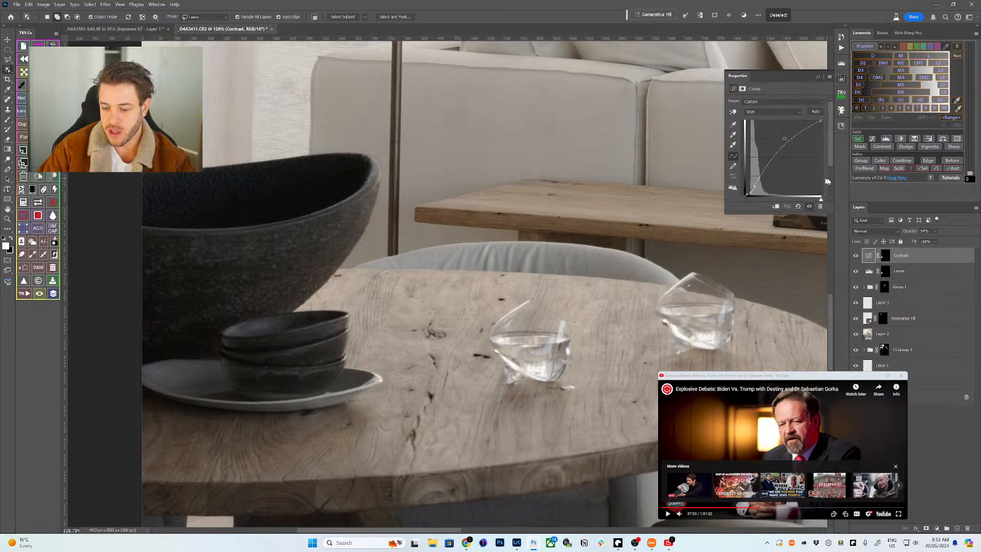
{"action": "left_click", "coordinate": [733, 115]}
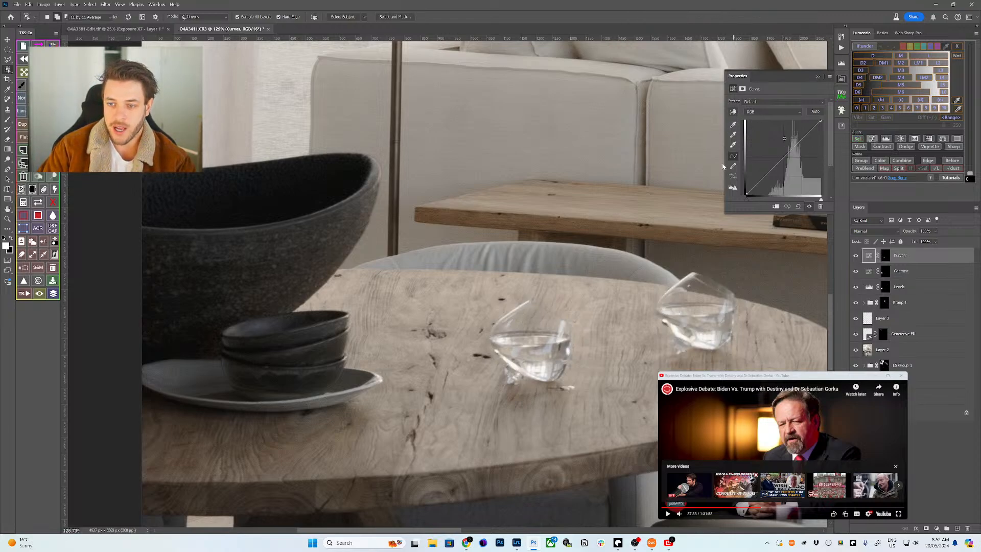
{"action": "left_click_drag", "start_coordinate": [711, 339], "coordinate": [712, 335]}
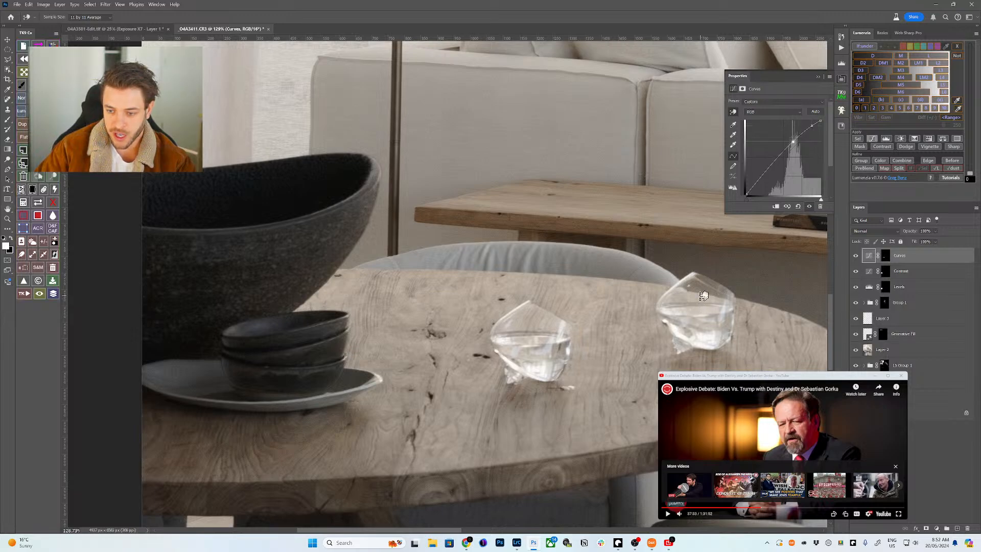
{"action": "left_click_drag", "start_coordinate": [704, 295], "coordinate": [702, 299]}
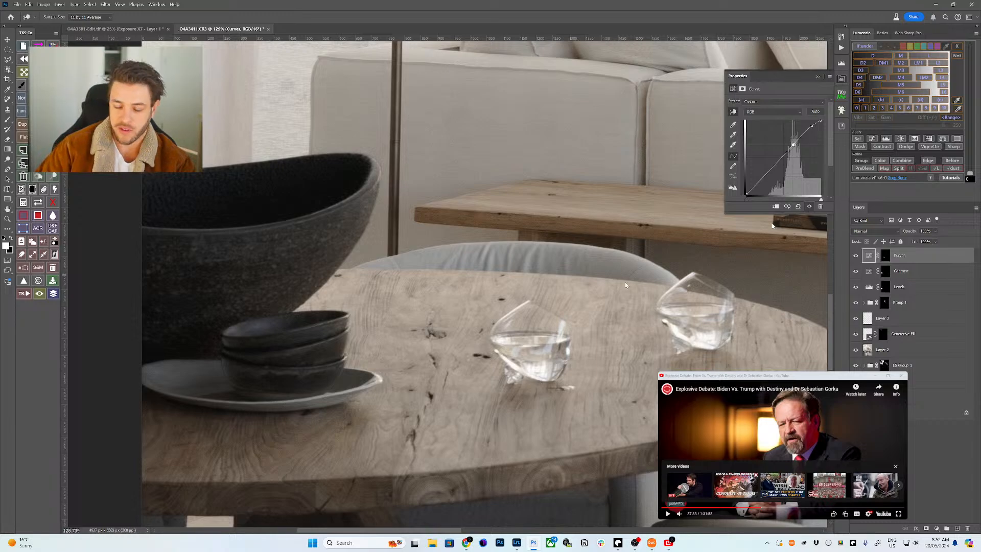
{"action": "key", "text": "ctrl+g"}
{"action": "key", "text": "b"}
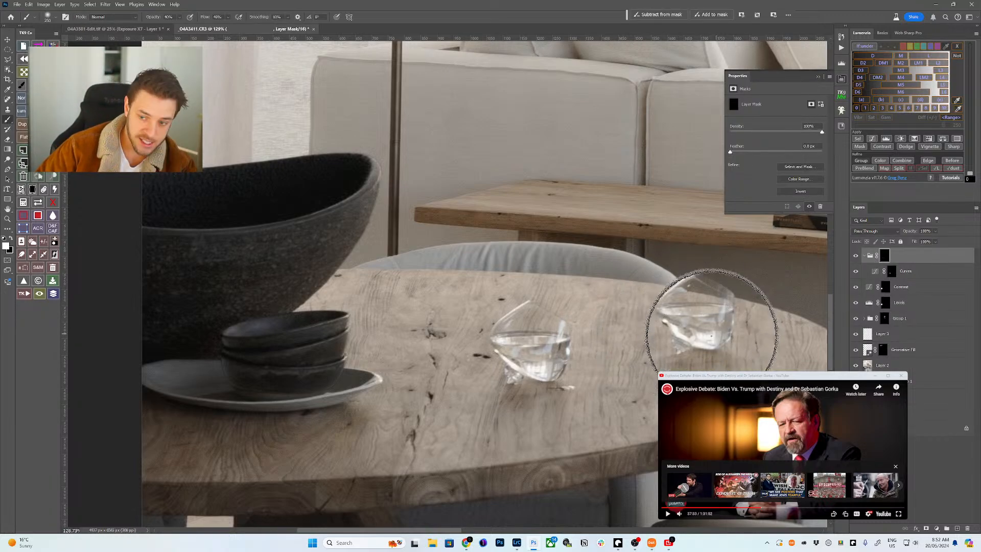
- Resize the brush to roughly the size of a glass
{"action": "key", "text": "bracketleft"}
{"action": "key", "text": "bracketleft"}
{"action": "key", "text": "bracketleft"}
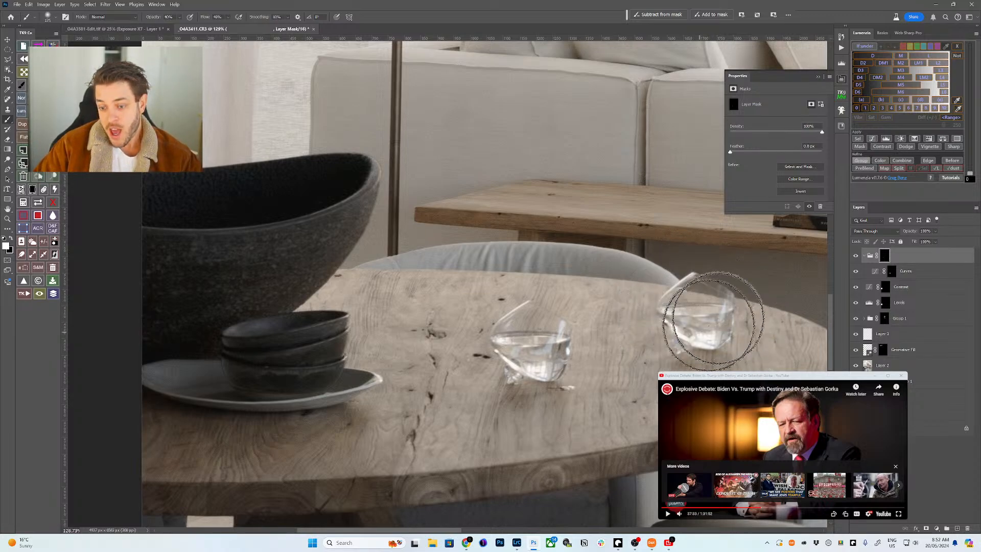
{"action": "key", "text": "bracketleft"}
{"action": "key", "text": "bracketleft"}
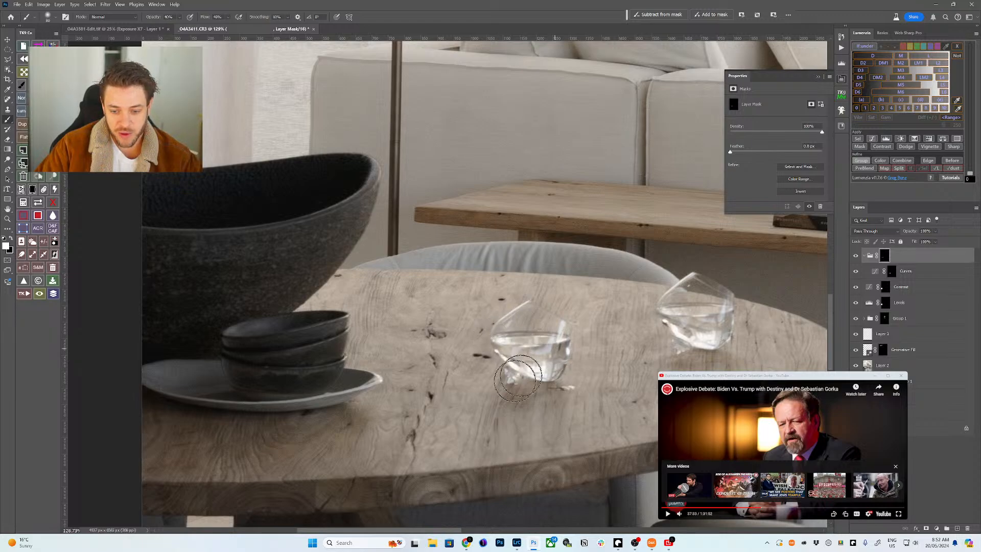
{"action": "key", "text": "bracketright"}
{"action": "key", "text": "bracketright"}
{"action": "key", "text": "bracketright"}
{"action": "key", "text": "bracketright"}
{"action": "key", "text": "bracketright"}
{"action": "key", "text": "bracketright"}
{"action": "key", "text": "bracketright"}
{"action": "key", "text": "bracketright"}
{"action": "key", "text": "bracketleft"}
{"action": "key", "text": "bracketleft"}
{"action": "key", "text": "bracketleft"}
{"action": "key", "text": "bracketleft"}
{"action": "key", "text": "bracketleft"}
{"action": "key", "text": "bracketleft"}
{"action": "key", "text": "bracketleft"}
{"action": "key", "text": "bracketleft"}
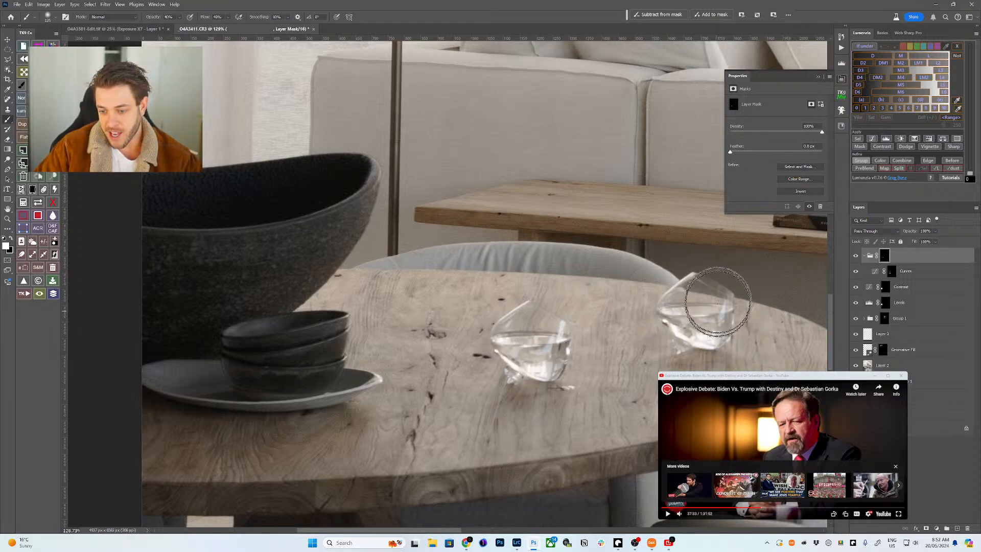
{"action": "key", "text": "bracketleft"}
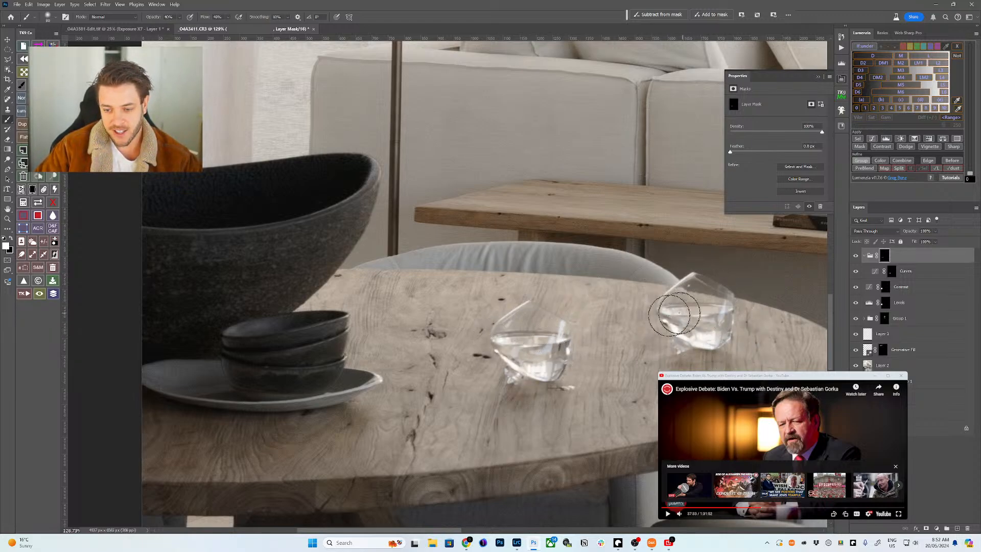
- Toggle the top group's visibility to compare the glasses before and after brightening
{"action": "left_click", "coordinate": [863, 257]}
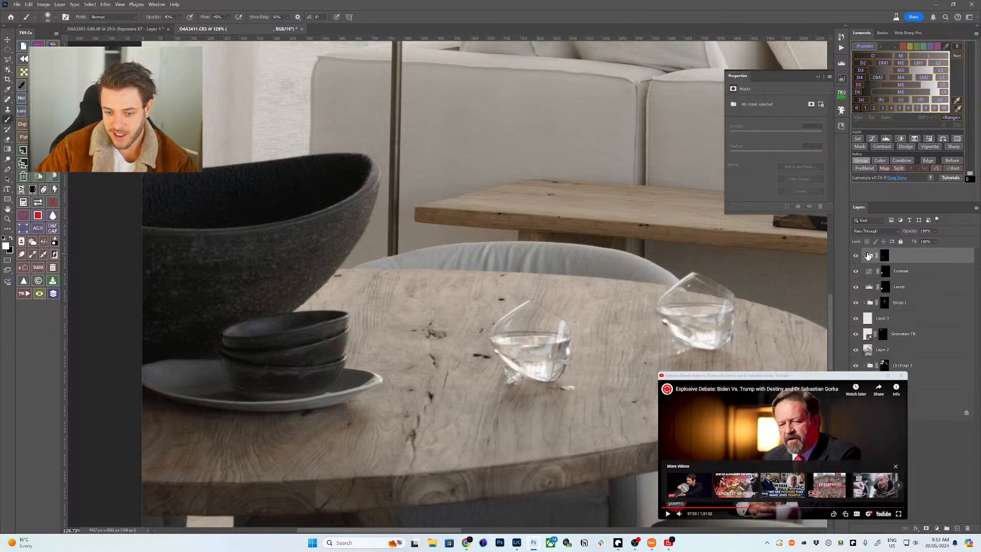
{"action": "left_click", "coordinate": [863, 256]}
{"action": "left_click", "coordinate": [855, 257]}
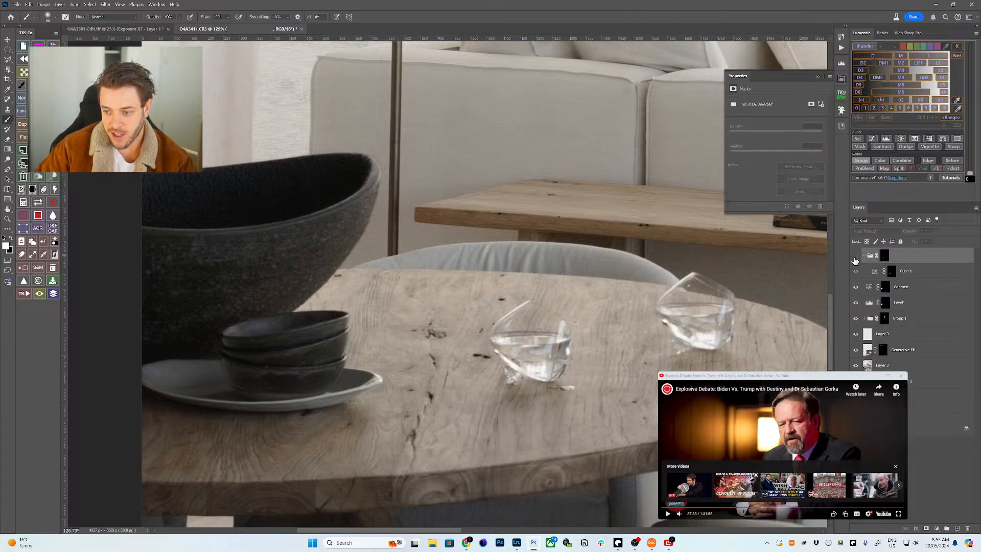
{"action": "left_click", "coordinate": [863, 256]}
{"action": "left_click", "coordinate": [855, 256]}
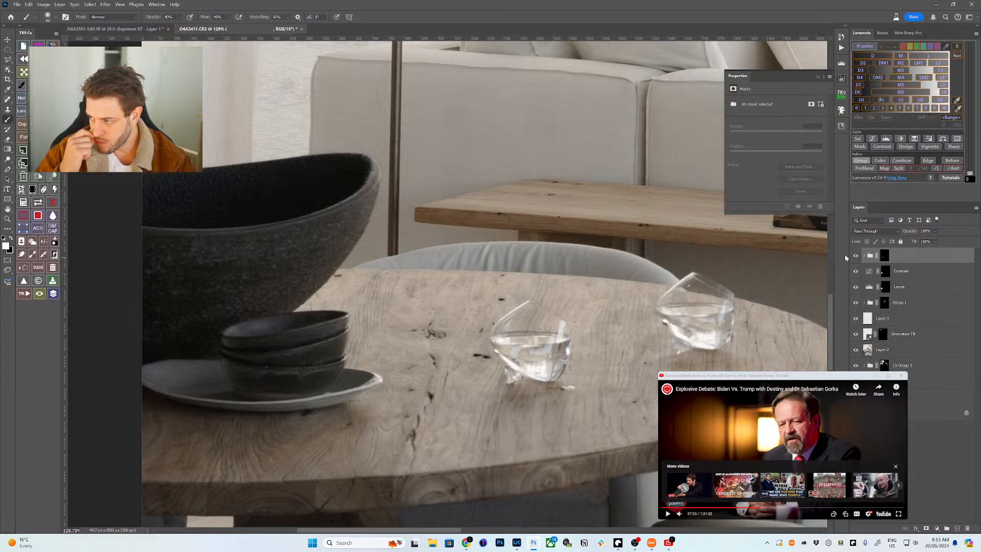
{"action": "left_click", "coordinate": [855, 256]}
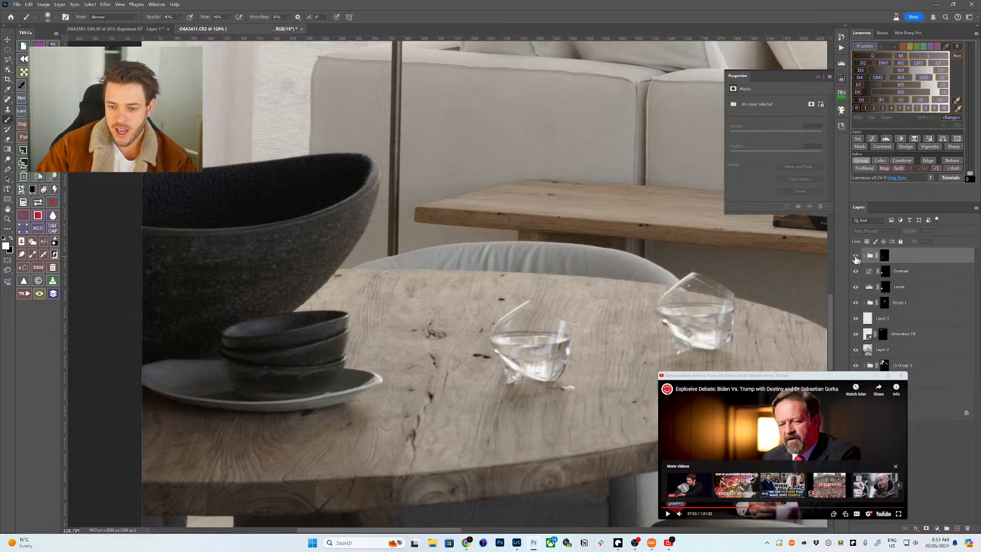
{"action": "left_click", "coordinate": [855, 257]}
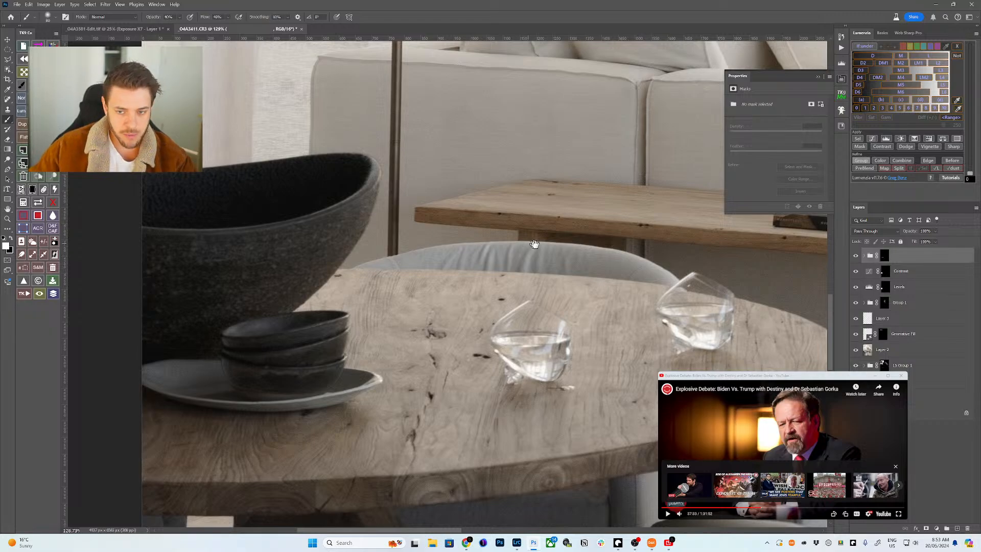
{"action": "left_click_drag", "start_coordinate": [534, 244], "coordinate": [311, 263]}
{"action": "left_click_drag", "start_coordinate": [466, 269], "coordinate": [351, 305]}
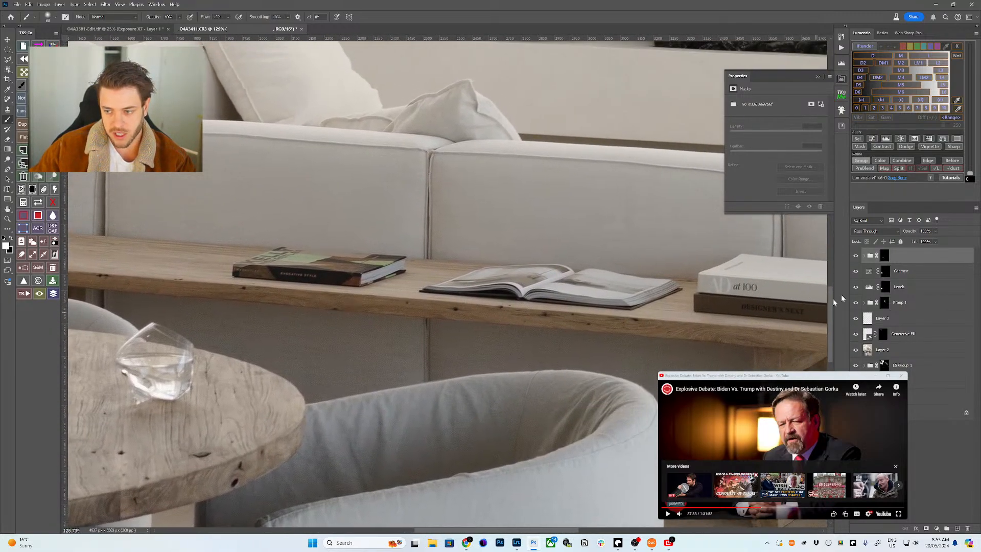
- On the Background layer, use Object Selection to select the open book, left book and stacked books
{"action": "left_click", "coordinate": [940, 412]}
{"action": "left_click_drag", "start_coordinate": [543, 281], "coordinate": [523, 327]}
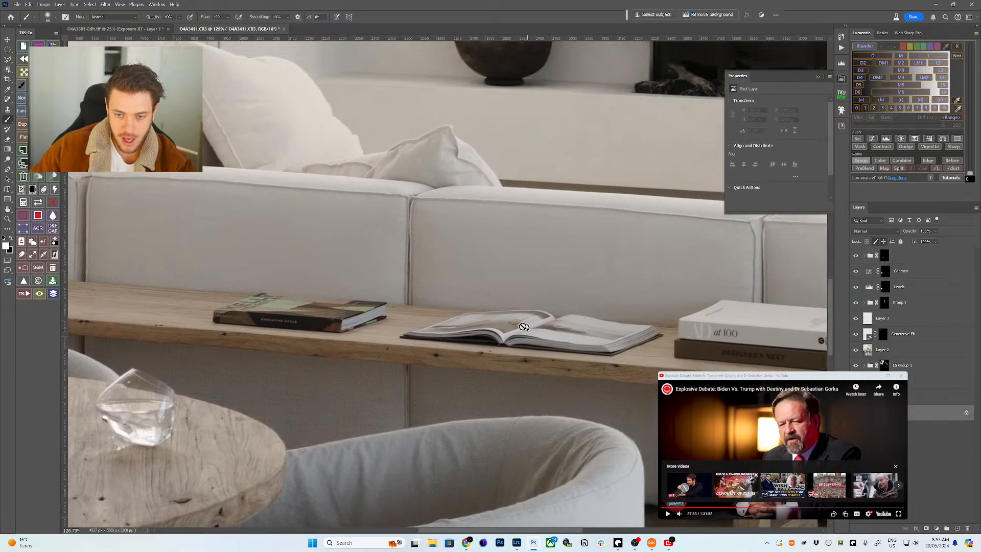
{"action": "key", "text": "w"}
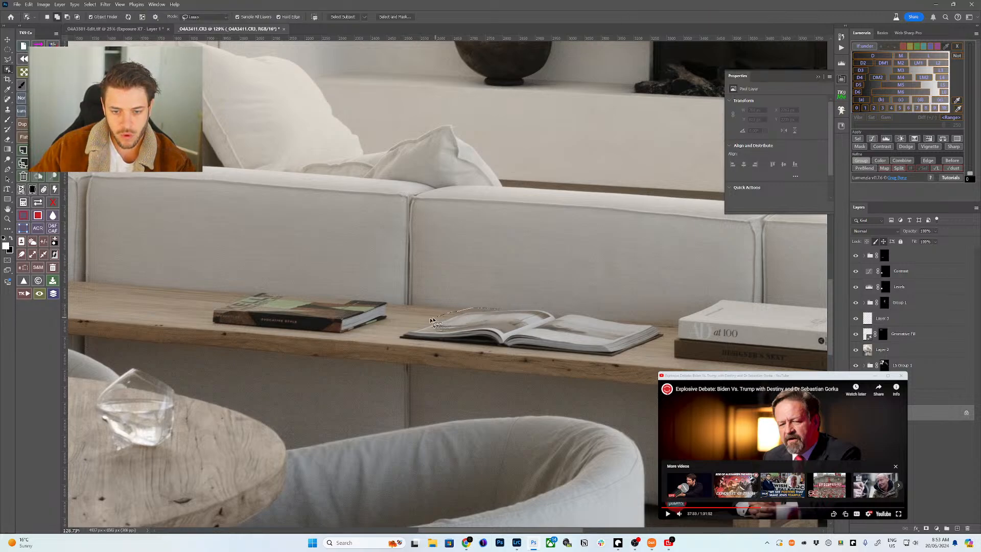
{"action": "mouse_move", "coordinate": [398, 338]}
{"action": "left_mouse_down"}
{"action": "mouse_move", "coordinate": [483, 356]}
{"action": "mouse_move", "coordinate": [608, 360]}
{"action": "left_mouse_up"}
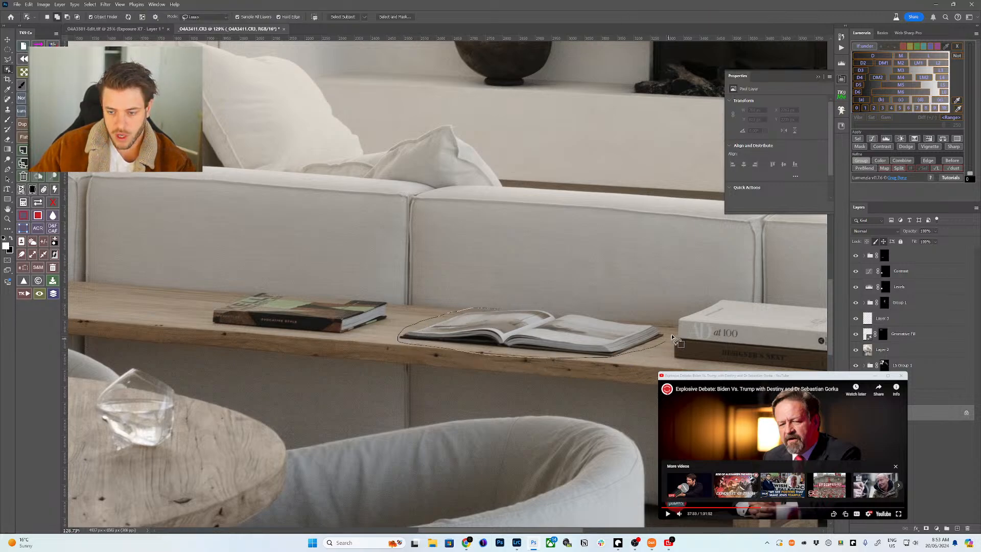
{"action": "left_click_drag", "start_coordinate": [673, 338], "coordinate": [646, 324]}
{"action": "left_click_drag", "start_coordinate": [562, 318], "coordinate": [463, 287]}
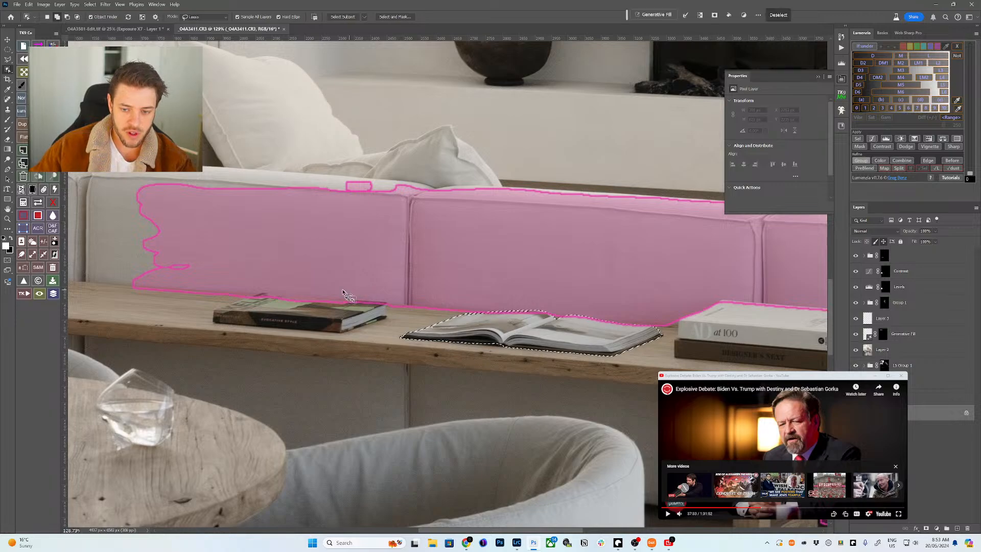
{"action": "left_click", "coordinate": [434, 302], "text": "shift"}
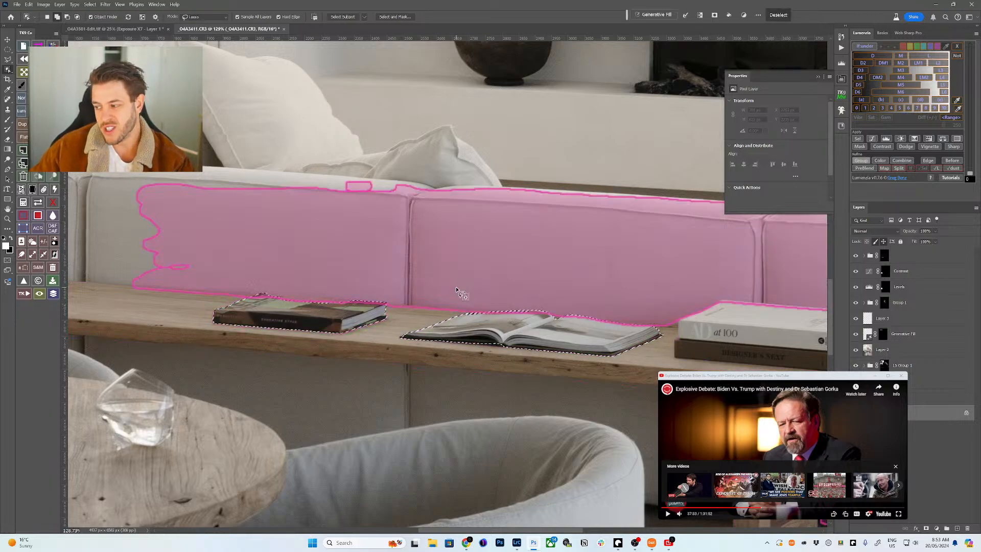
{"action": "left_click", "coordinate": [771, 326], "text": "shift"}
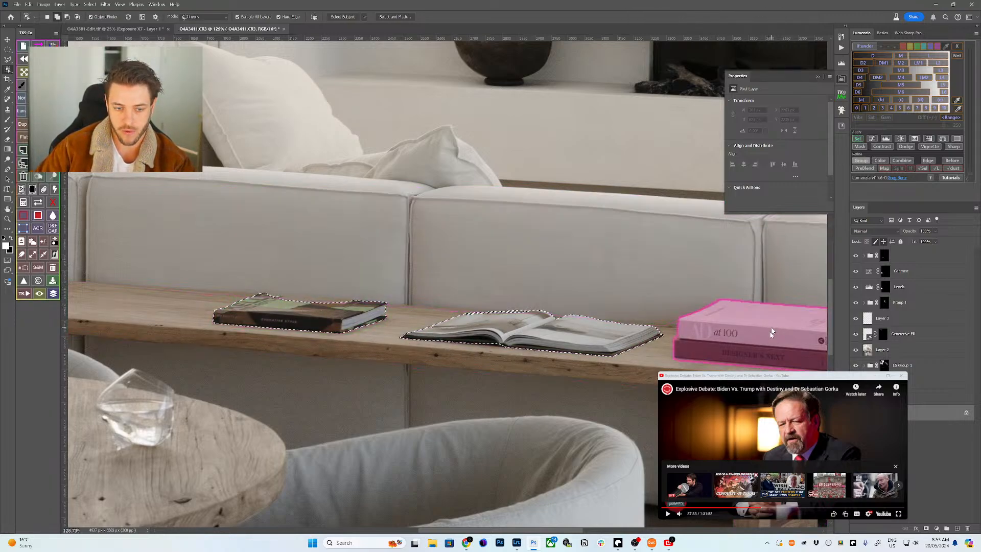
{"action": "mouse_move", "coordinate": [270, 297]}
{"action": "left_mouse_down"}
{"action": "mouse_move", "coordinate": [359, 299]}
{"action": "mouse_move", "coordinate": [356, 308]}
{"action": "mouse_move", "coordinate": [264, 299]}
{"action": "left_mouse_up"}
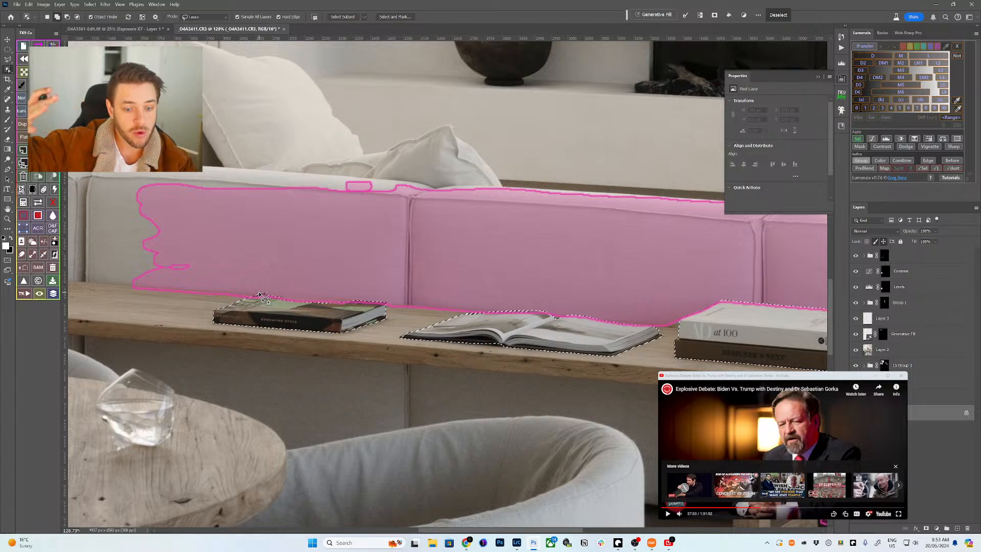
- Zoom in and add the left book's missed top edge with the Lasso
{"action": "key", "text": "z"}
{"action": "left_click_drag", "start_coordinate": [264, 299], "coordinate": [415, 328]}
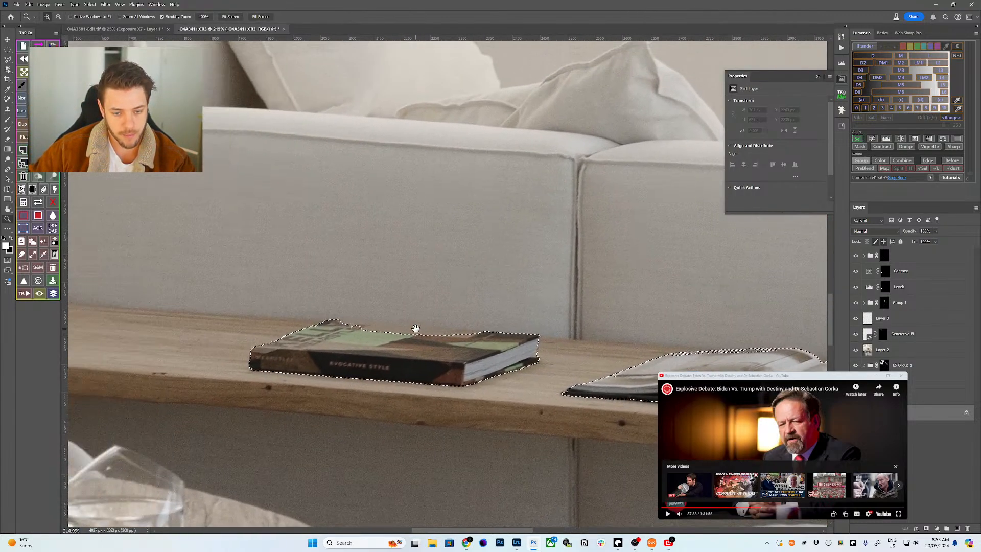
{"action": "key", "text": "l"}
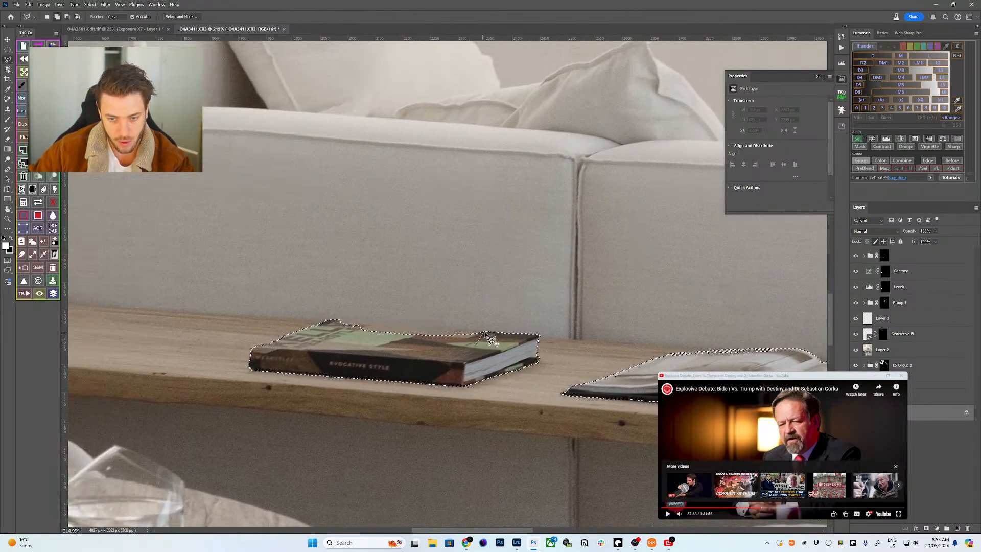
{"action": "mouse_move", "coordinate": [486, 337]}
{"action": "left_mouse_down"}
{"action": "mouse_move", "coordinate": [338, 316]}
{"action": "mouse_move", "coordinate": [352, 338]}
{"action": "left_mouse_up"}
{"action": "key", "text": "space"}
- Add an elliptical marquee area over the open book to the selection
{"action": "left_click_drag", "start_coordinate": [449, 344], "coordinate": [408, 306]}
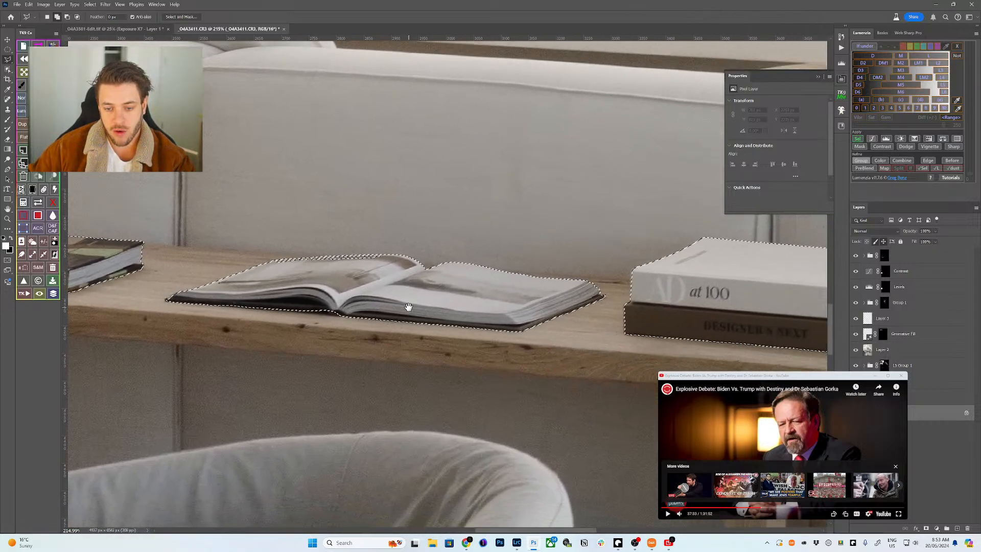
{"action": "key", "text": "z"}
{"action": "scroll", "coordinate": [408, 307], "scroll_direction": "down", "scroll_amount": 5}
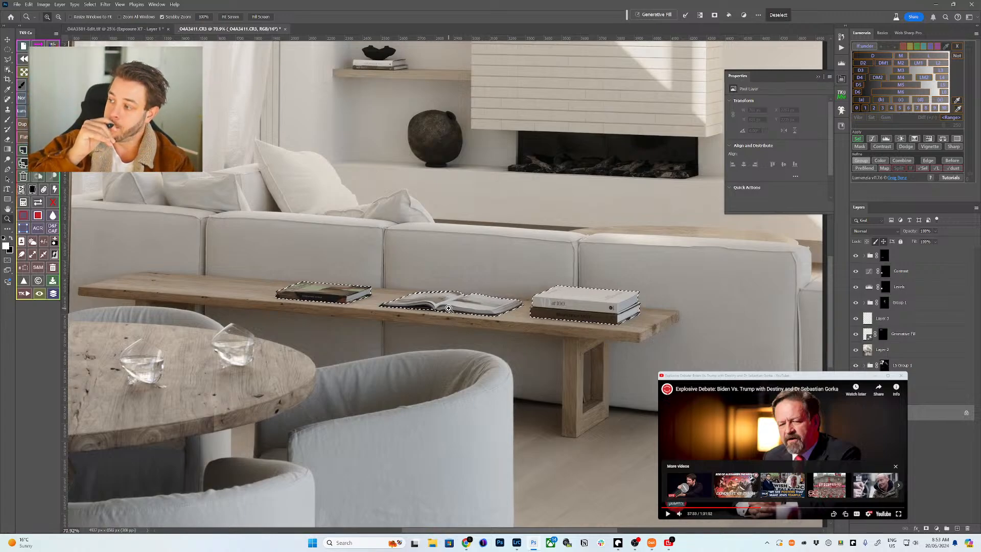
{"action": "scroll", "coordinate": [660, 334], "scroll_direction": "down", "scroll_amount": 2}
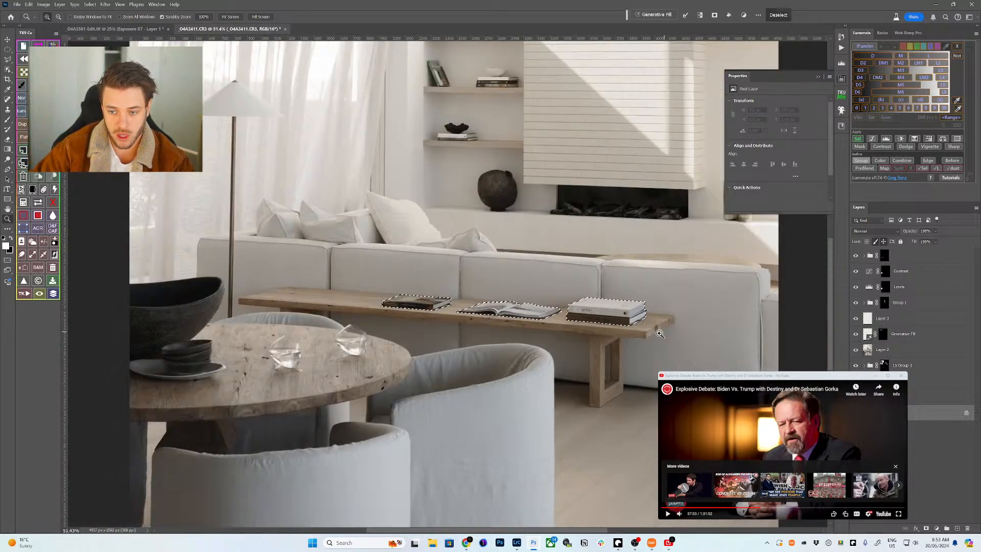
{"action": "scroll", "coordinate": [643, 334], "scroll_direction": "down", "scroll_amount": 2}
{"action": "scroll", "coordinate": [605, 329], "scroll_direction": "up", "scroll_amount": 3}
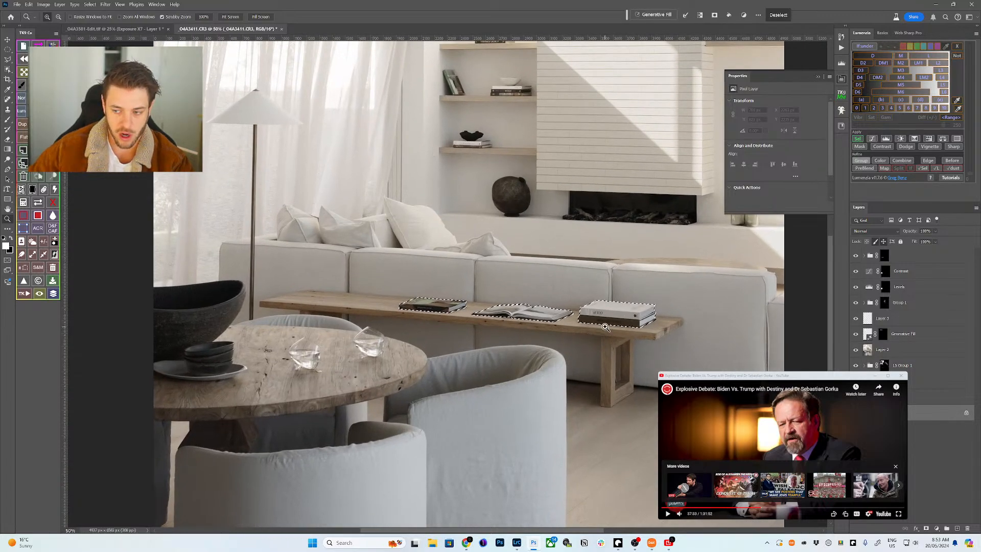
{"action": "scroll", "coordinate": [605, 327], "scroll_direction": "up", "scroll_amount": 4}
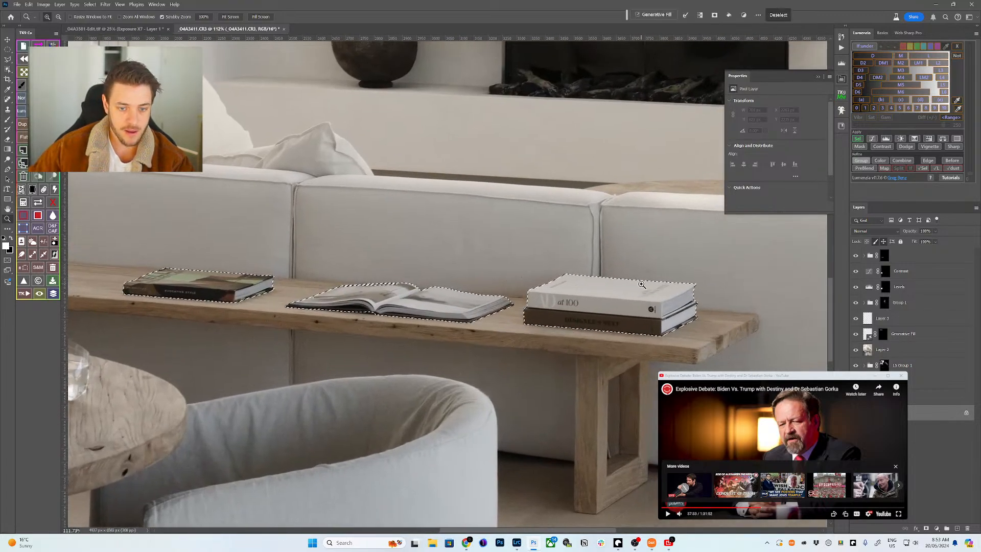
{"action": "scroll", "coordinate": [385, 289], "scroll_direction": "up", "scroll_amount": 5}
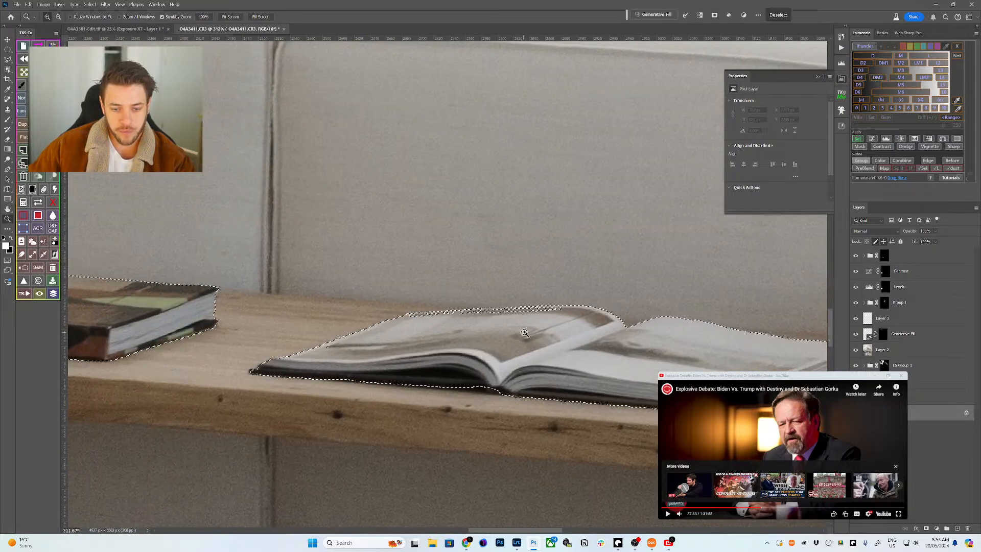
{"action": "key", "text": "m"}
{"action": "key", "text": "shift+m"}
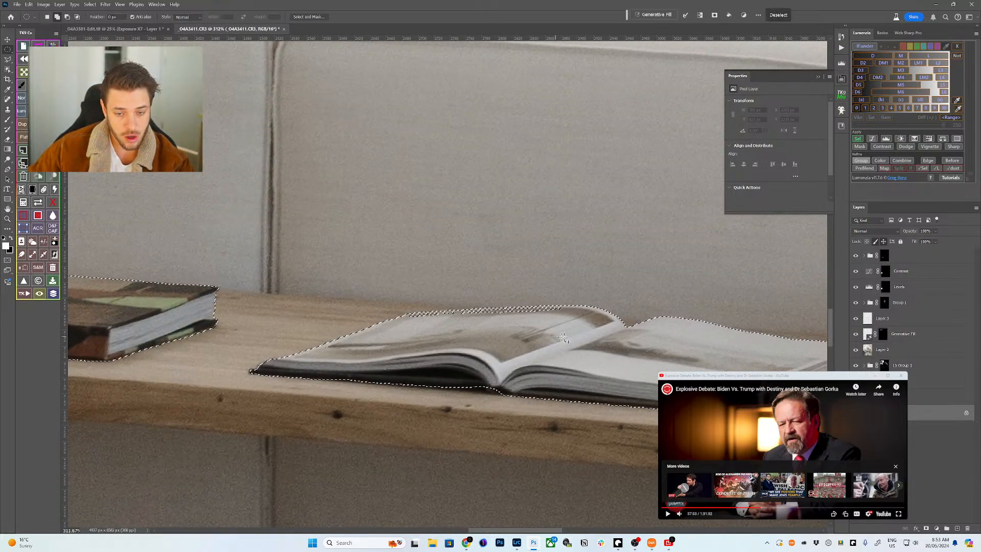
{"action": "left_click_drag", "start_coordinate": [538, 324], "coordinate": [406, 313]}
- Extend the selection along the open book's edge and add a Curves layer masked to the books
{"action": "left_click", "coordinate": [936, 528]}
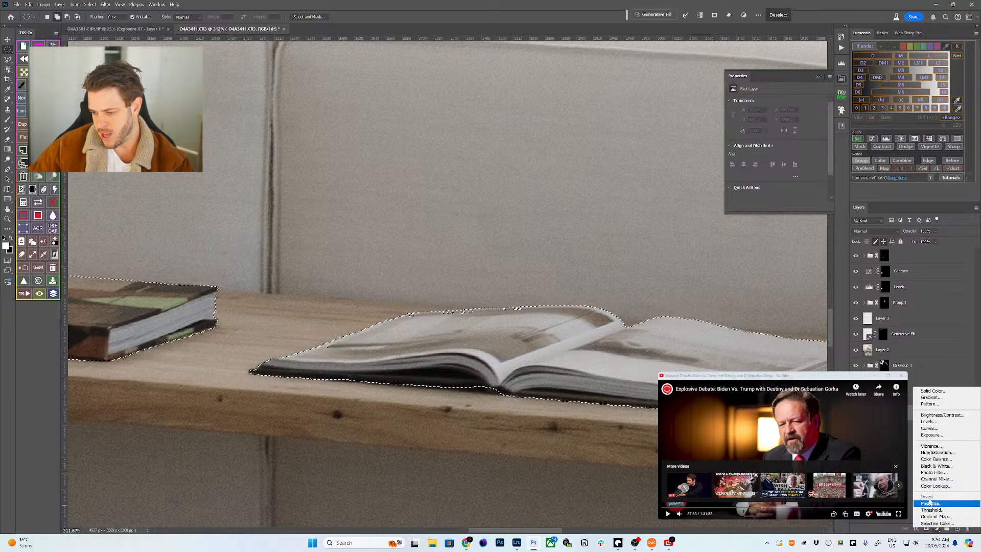
{"action": "left_click", "coordinate": [508, 342]}
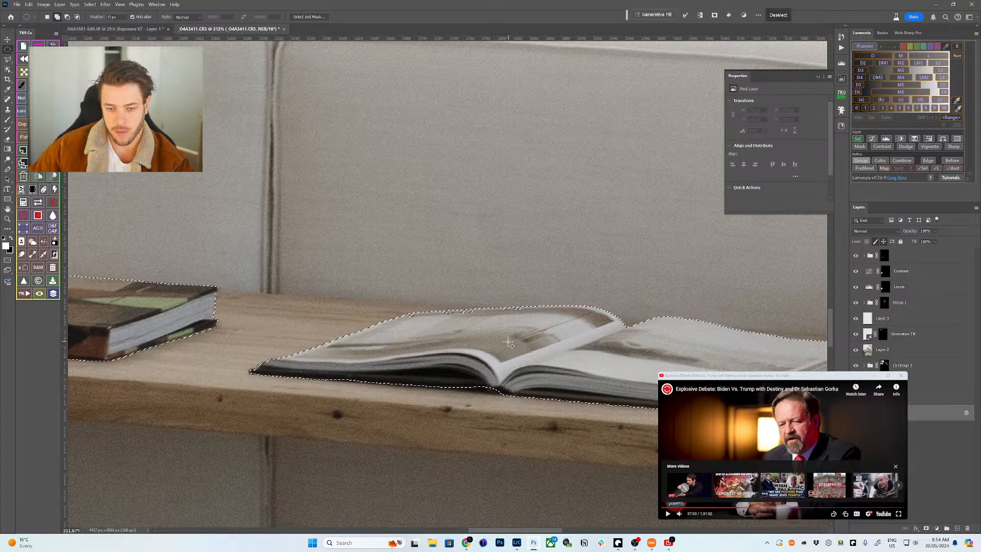
{"action": "left_click_drag", "start_coordinate": [524, 321], "coordinate": [318, 346]}
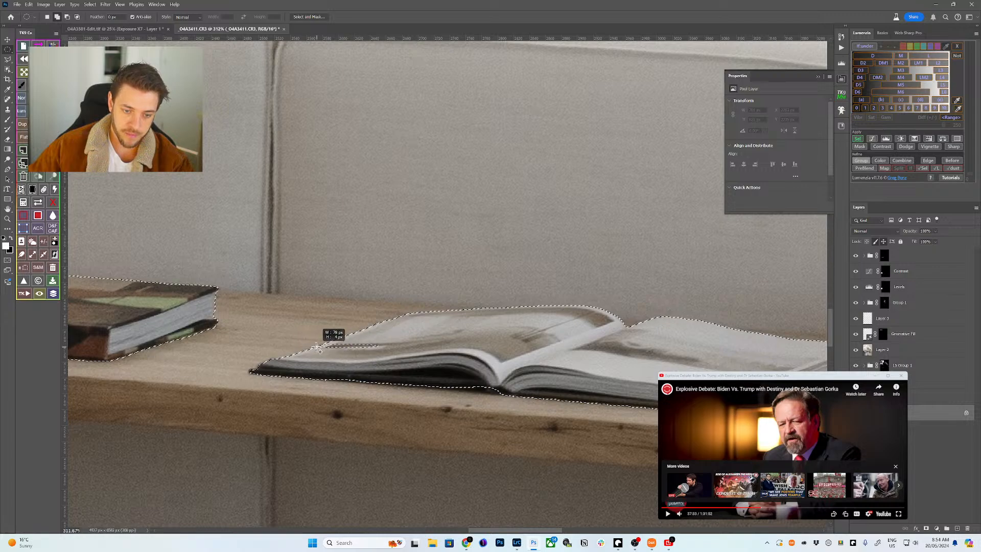
{"action": "key", "text": "z"}
{"action": "scroll", "coordinate": [538, 330], "scroll_direction": "down", "scroll_amount": 8}
{"action": "scroll", "coordinate": [511, 317], "scroll_direction": "up", "scroll_amount": 3}
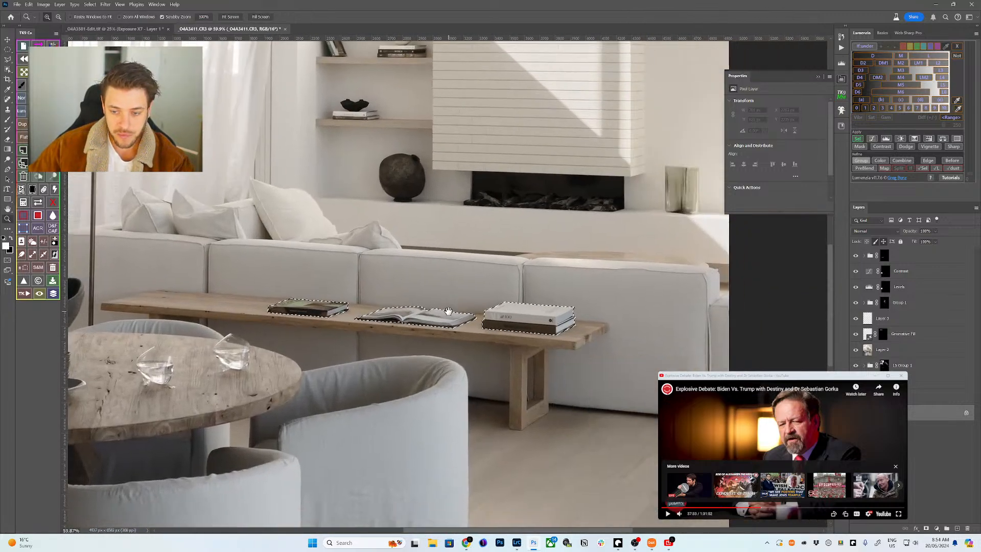
{"action": "left_click_drag", "start_coordinate": [466, 306], "coordinate": [478, 299]}
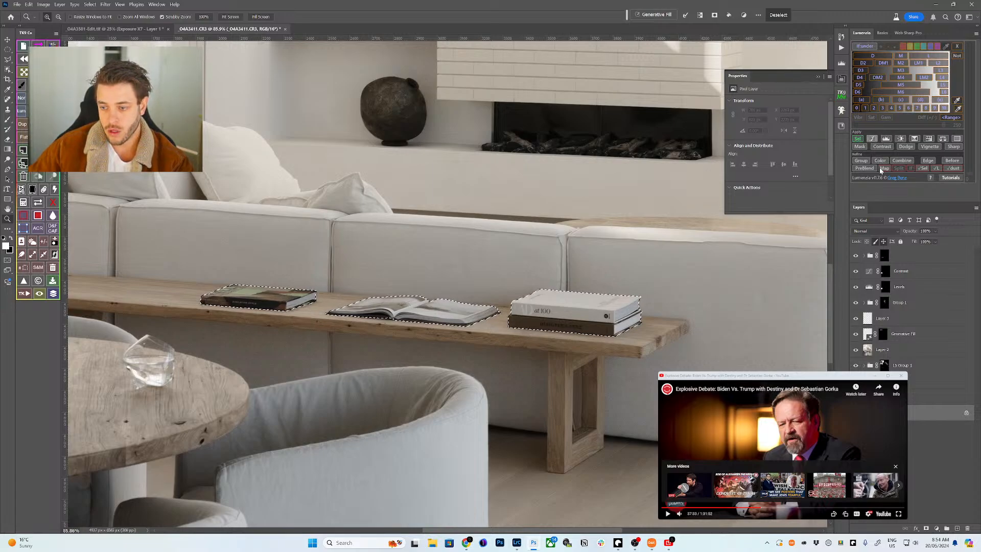
{"action": "left_click", "coordinate": [872, 140]}
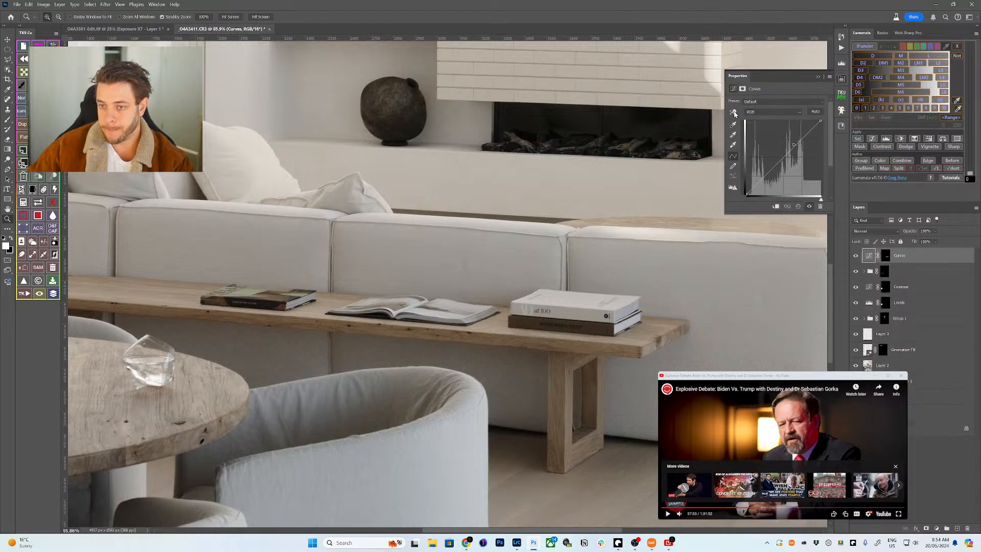
- Brighten the books by sampling the curve on them, toggling it to compare before and after
{"action": "left_click", "coordinate": [734, 112]}
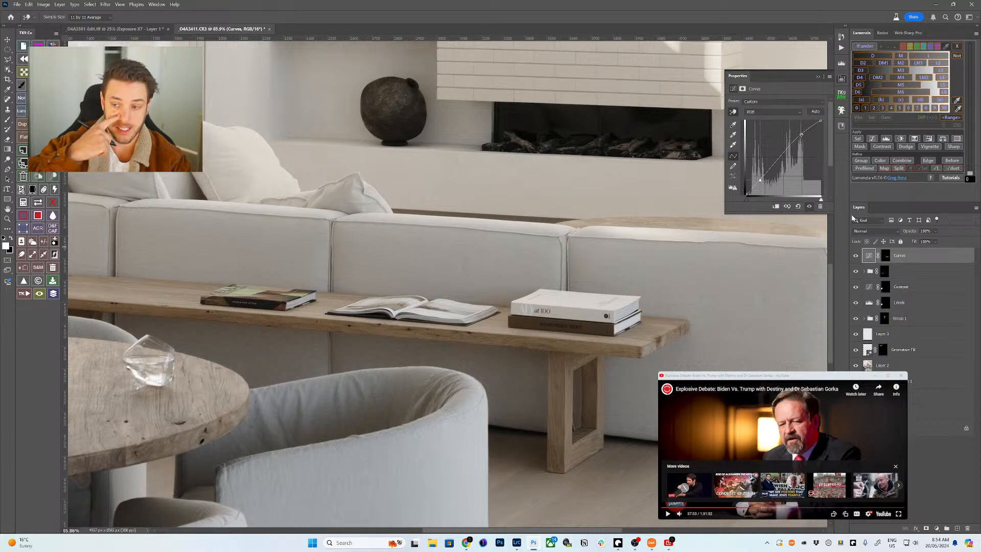
{"action": "left_click", "coordinate": [855, 256]}
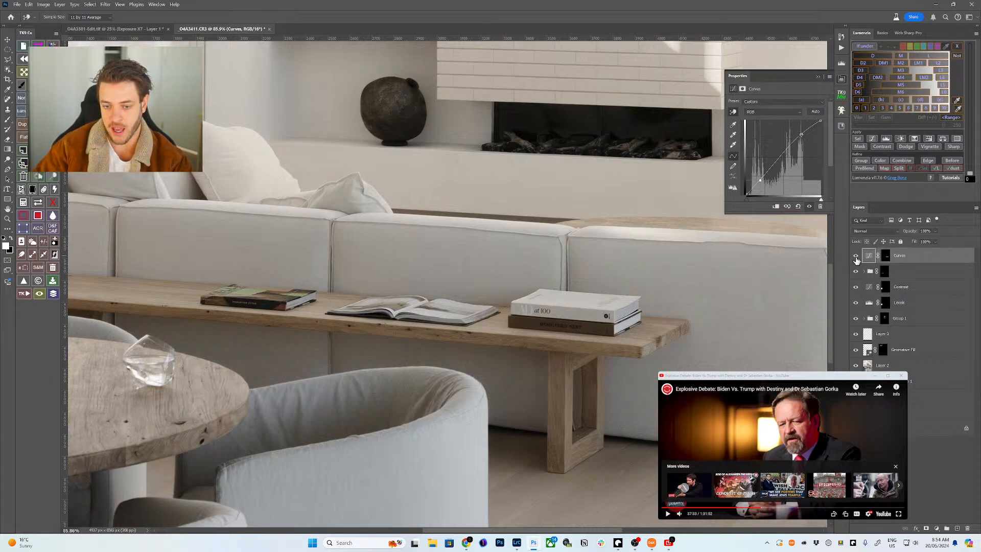
{"action": "left_click", "coordinate": [855, 256]}
{"action": "key", "text": "z"}
{"action": "mouse_move", "coordinate": [450, 132]}
{"action": "left_mouse_down"}
{"action": "mouse_move", "coordinate": [419, 132]}
{"action": "mouse_move", "coordinate": [438, 132]}
{"action": "left_mouse_up"}
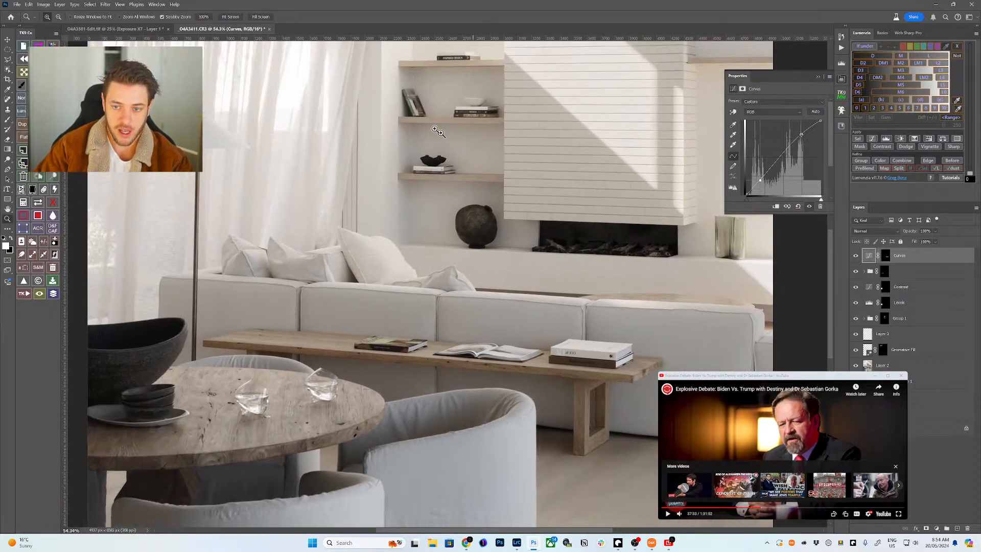
{"action": "key", "text": "ctrl+0"}
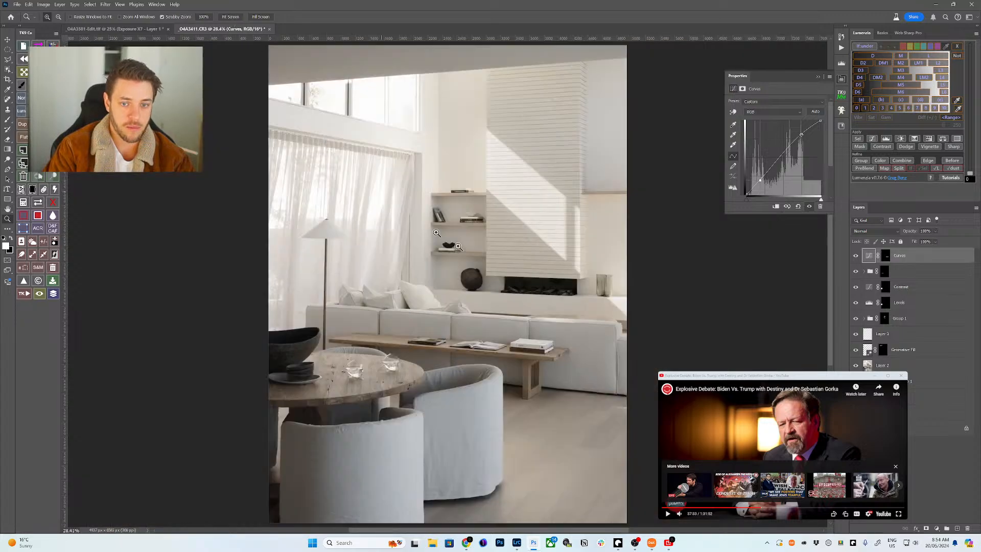
{"action": "left_click", "coordinate": [855, 255]}
{"action": "left_click", "coordinate": [855, 256]}
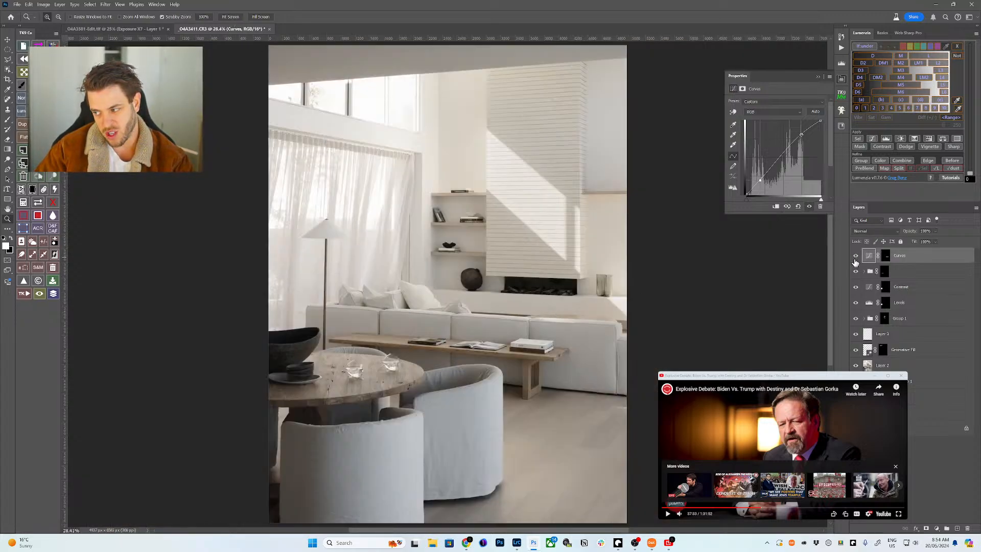
{"action": "left_click", "coordinate": [856, 256]}
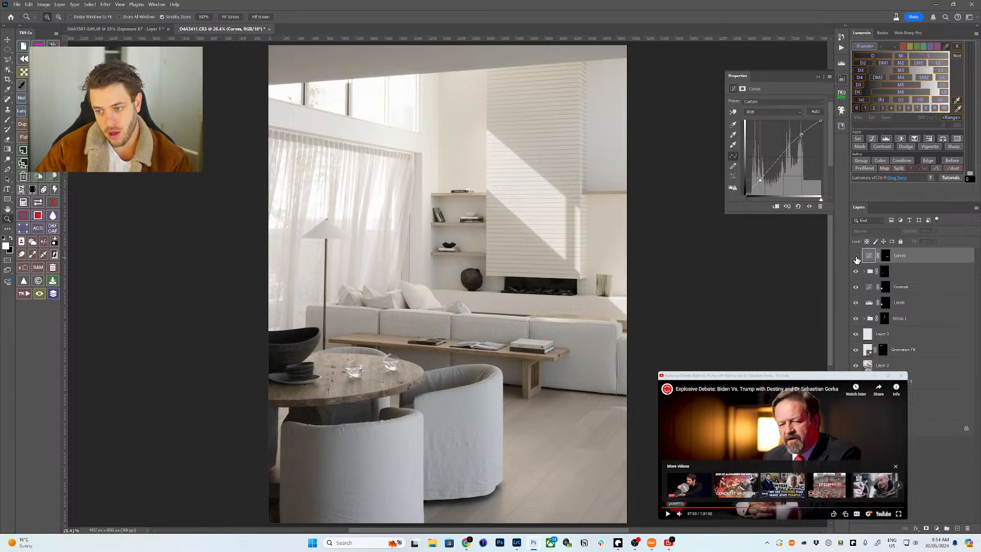
{"action": "left_click", "coordinate": [856, 257]}
{"action": "left_click", "coordinate": [856, 257]}
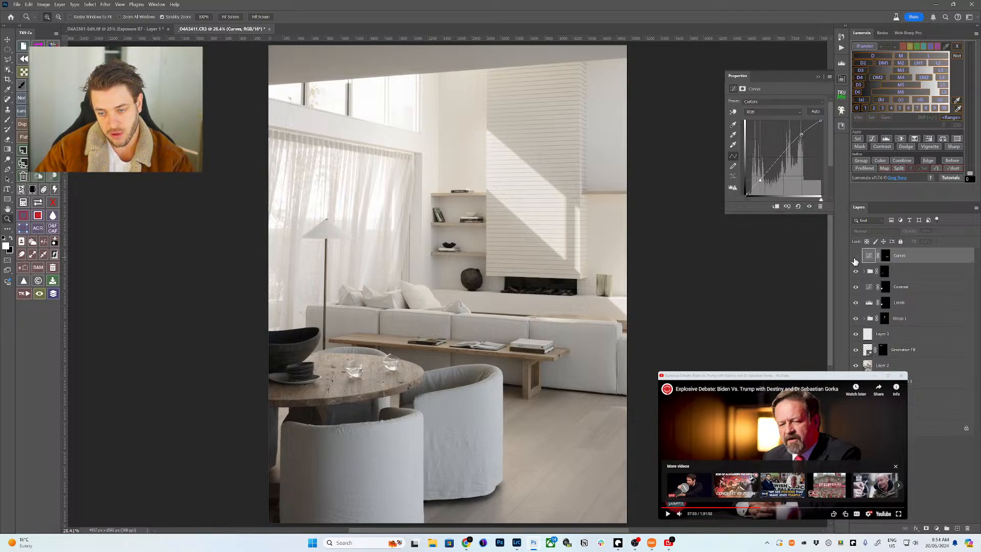
{"action": "left_click", "coordinate": [855, 257]}
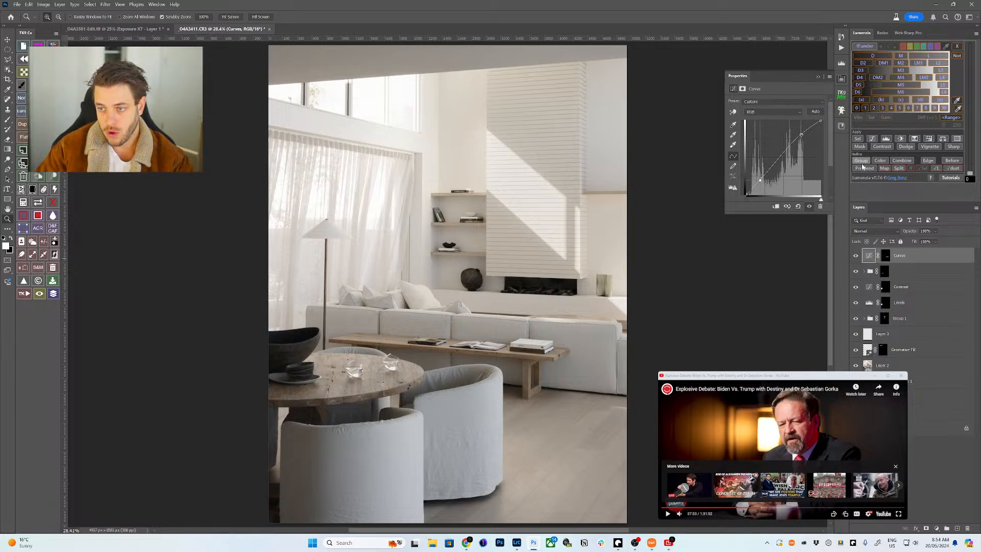
- Group the books' Curves under a black mask, paint it back over the bench at 500 px, and compare
{"action": "key", "text": "ctrl+g"}
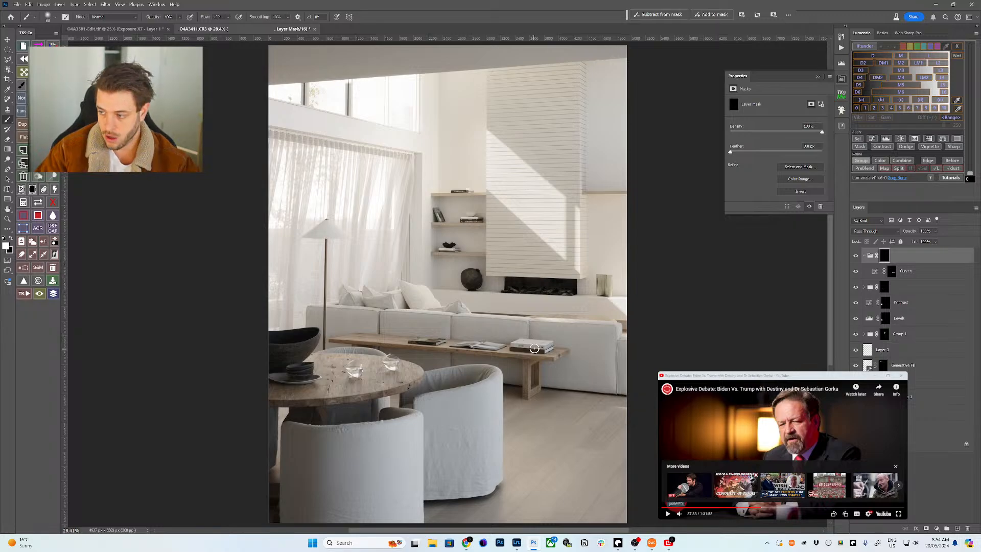
{"action": "key", "text": "bracketright"}
{"action": "key", "text": "bracketright"}
{"action": "key", "text": "bracketright"}
{"action": "key", "text": "bracketright"}
{"action": "key", "text": "bracketright"}
{"action": "key", "text": "bracketright"}
{"action": "key", "text": "bracketright"}
{"action": "key", "text": "bracketright"}
{"action": "key", "text": "bracketright"}
{"action": "key", "text": "bracketright"}
{"action": "key", "text": "bracketright"}
{"action": "key", "text": "bracketright"}
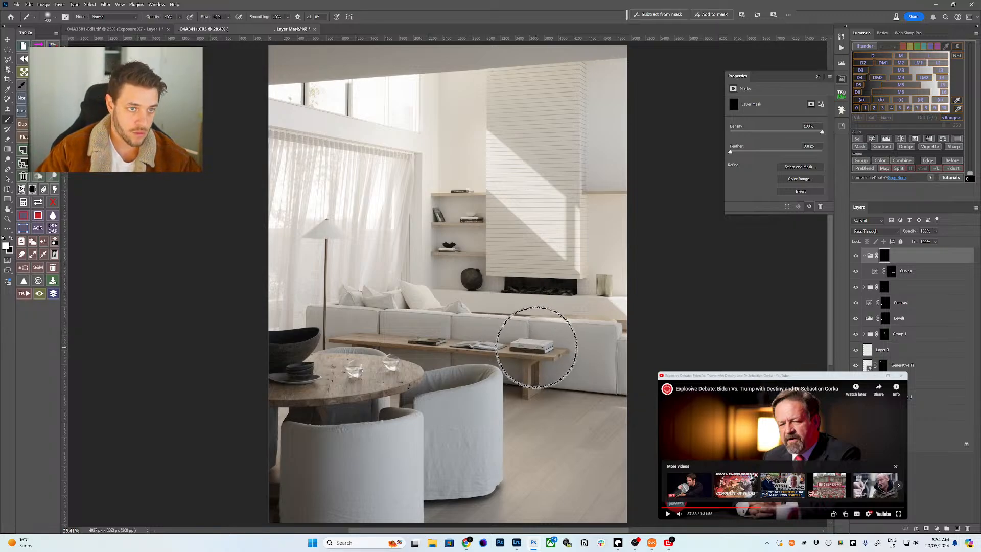
{"action": "key", "text": "bracketleft"}
{"action": "key", "text": "bracketleft"}
{"action": "mouse_move", "coordinate": [470, 318]}
{"action": "left_mouse_down"}
{"action": "mouse_move", "coordinate": [449, 324]}
{"action": "mouse_move", "coordinate": [451, 354]}
{"action": "left_mouse_up"}
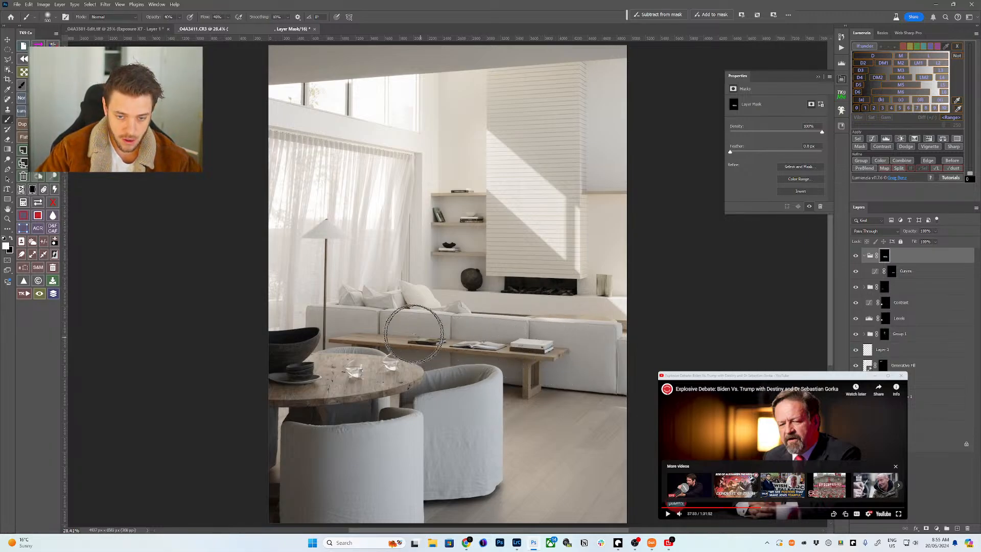
{"action": "left_click", "coordinate": [863, 256]}
{"action": "left_click", "coordinate": [856, 256]}
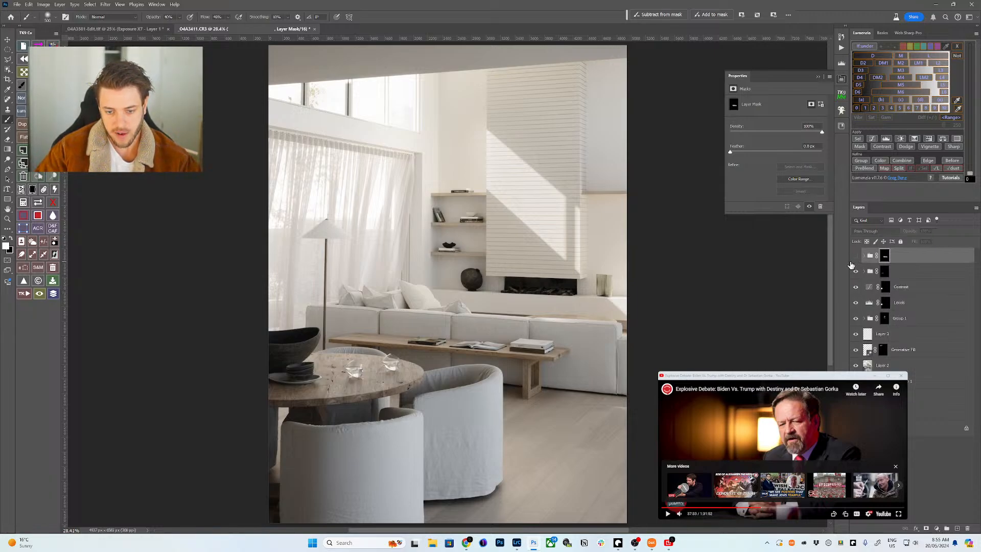
{"action": "left_click", "coordinate": [856, 257]}
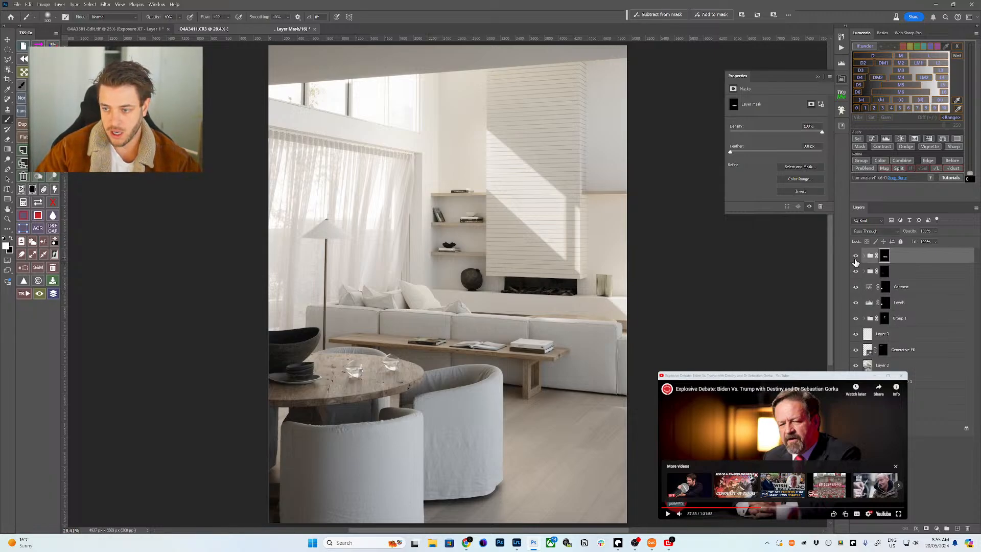
{"action": "left_click", "coordinate": [856, 257]}
{"action": "left_click", "coordinate": [856, 257]}
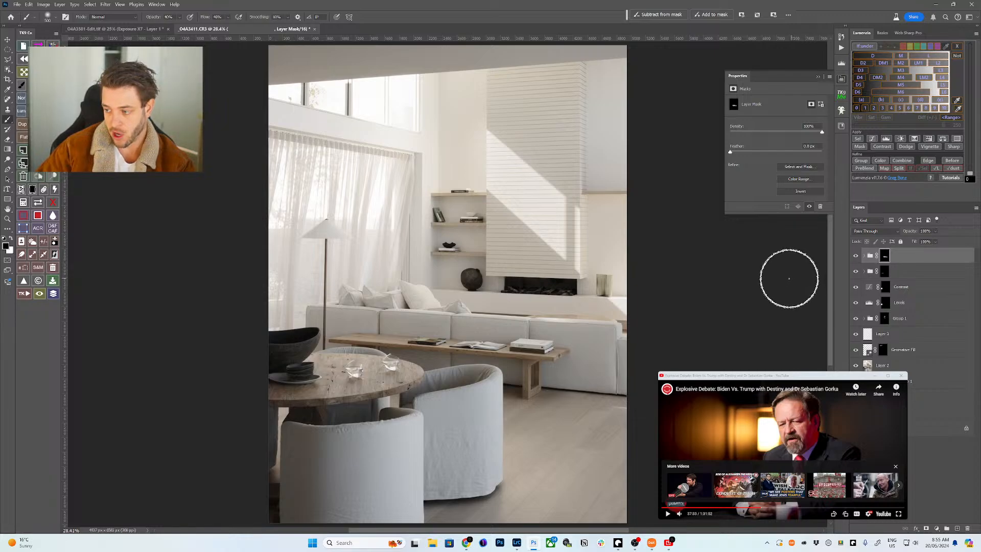
{"action": "key", "text": "z"}
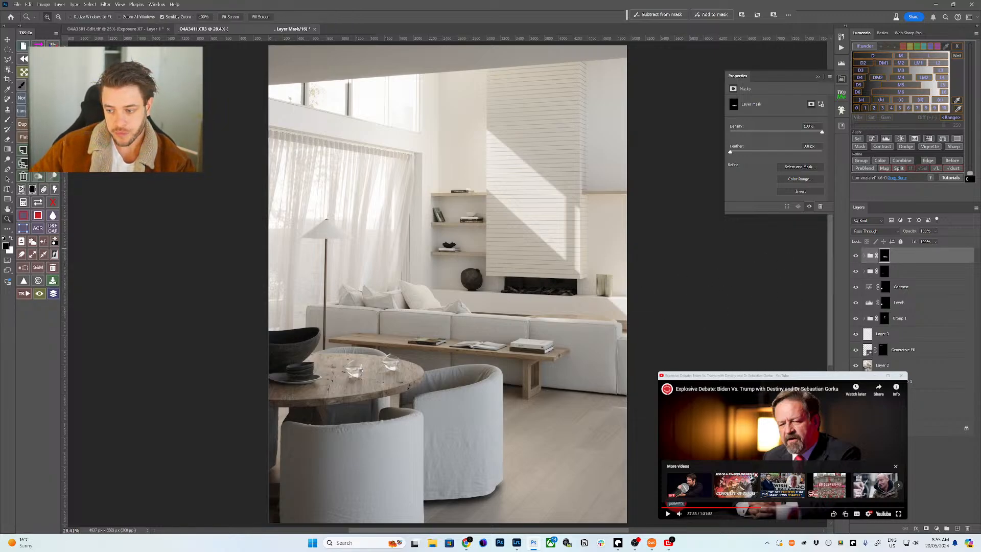
{"action": "left_click", "coordinate": [888, 365]}
- Select the floor lamp and add a Curves layer for it at the top of the stack
{"action": "key", "text": "w"}
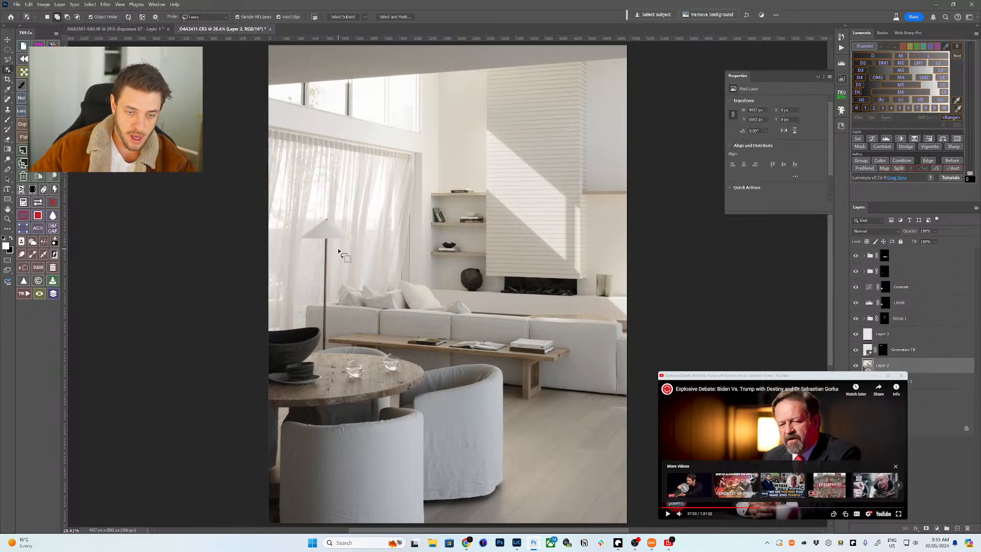
{"action": "left_click_drag", "start_coordinate": [331, 245], "coordinate": [329, 325]}
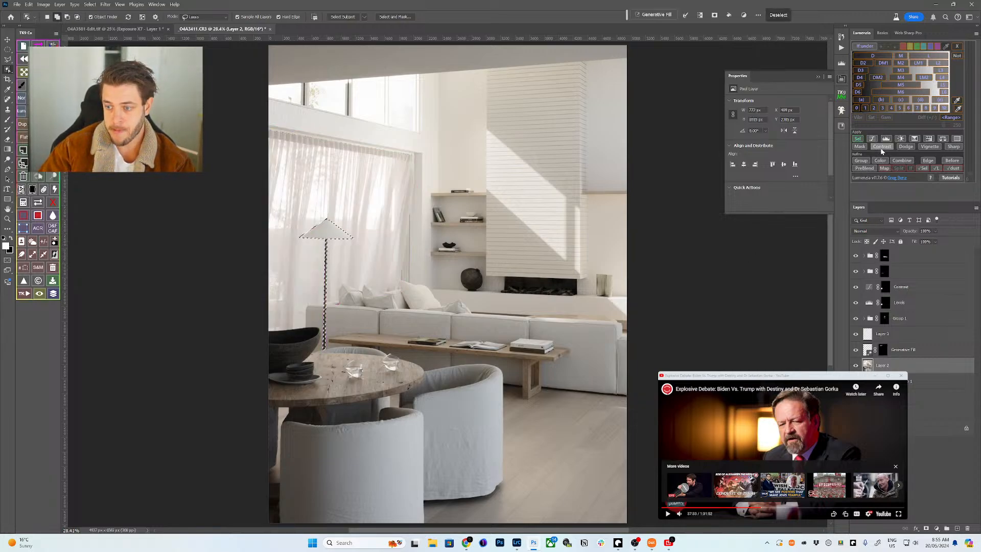
{"action": "left_click", "coordinate": [858, 139]}
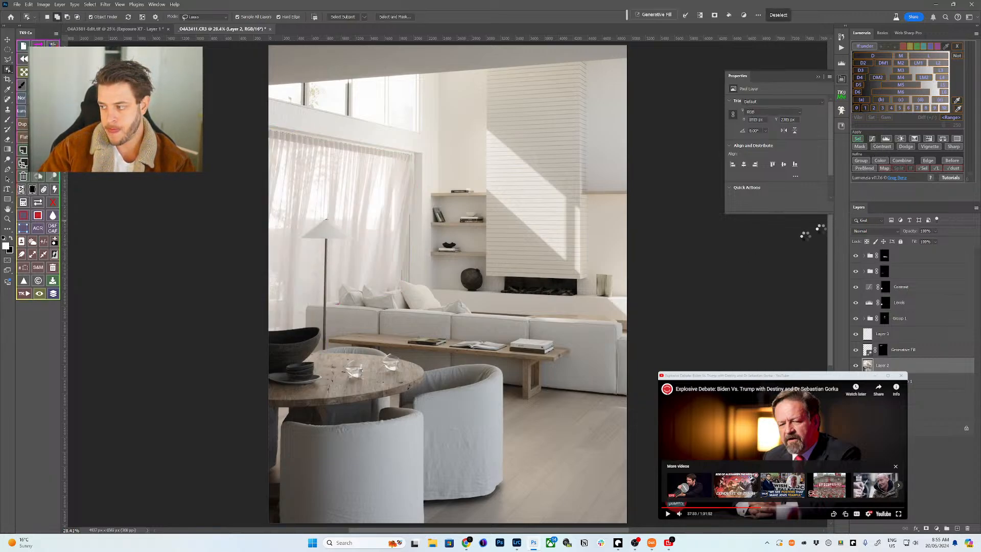
{"action": "left_click_drag", "start_coordinate": [904, 368], "coordinate": [903, 255]}
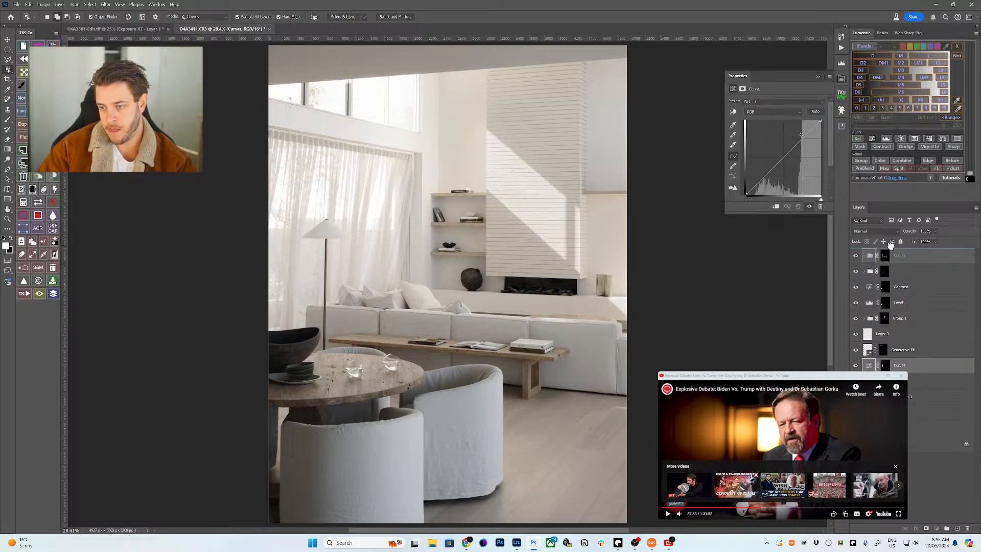
{"action": "left_click", "coordinate": [885, 255]}
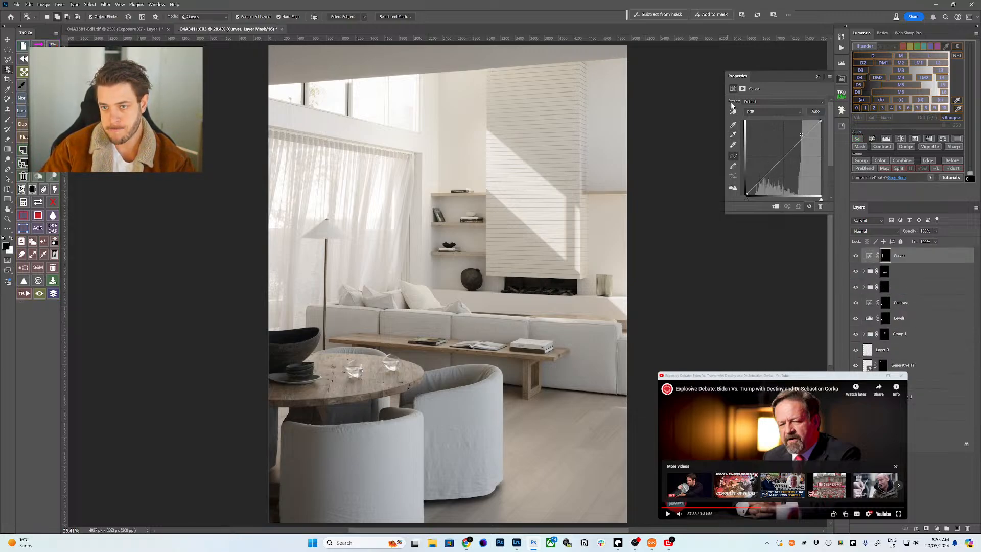
- Brighten the lamp by raising two curve points sampled on it, then group under a black mask
{"action": "left_click", "coordinate": [732, 111]}
{"action": "left_click", "coordinate": [342, 227]}
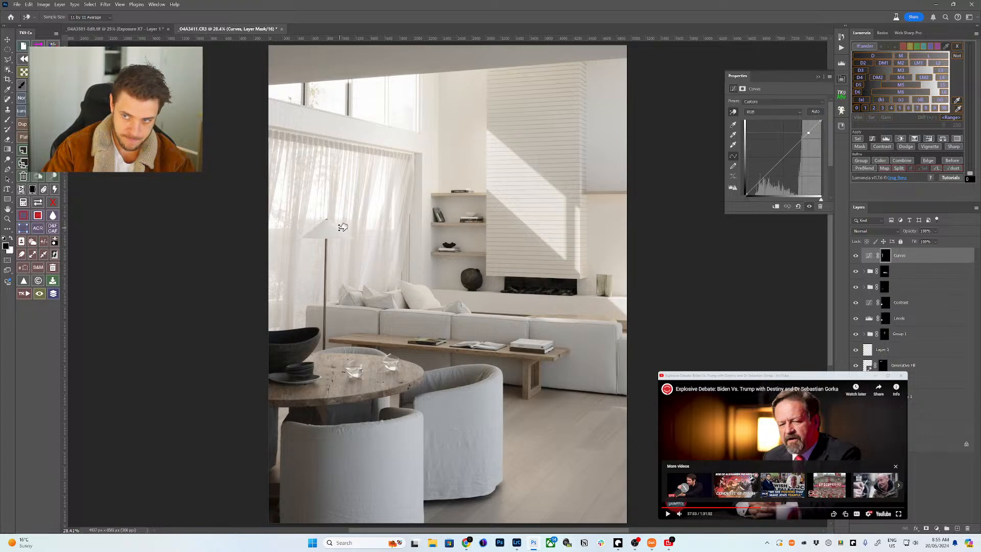
{"action": "left_click_drag", "start_coordinate": [342, 227], "coordinate": [343, 220]}
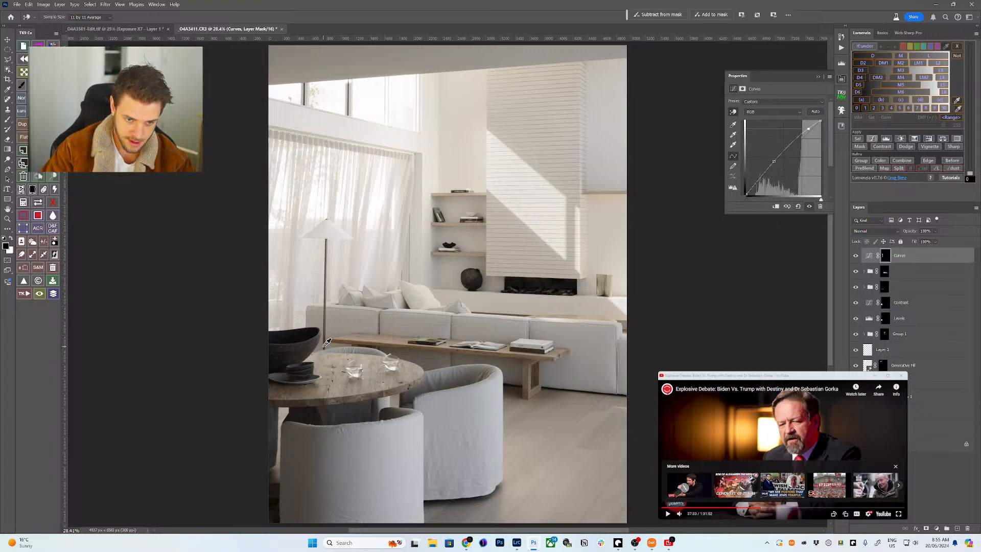
{"action": "left_click_drag", "start_coordinate": [326, 343], "coordinate": [326, 345]}
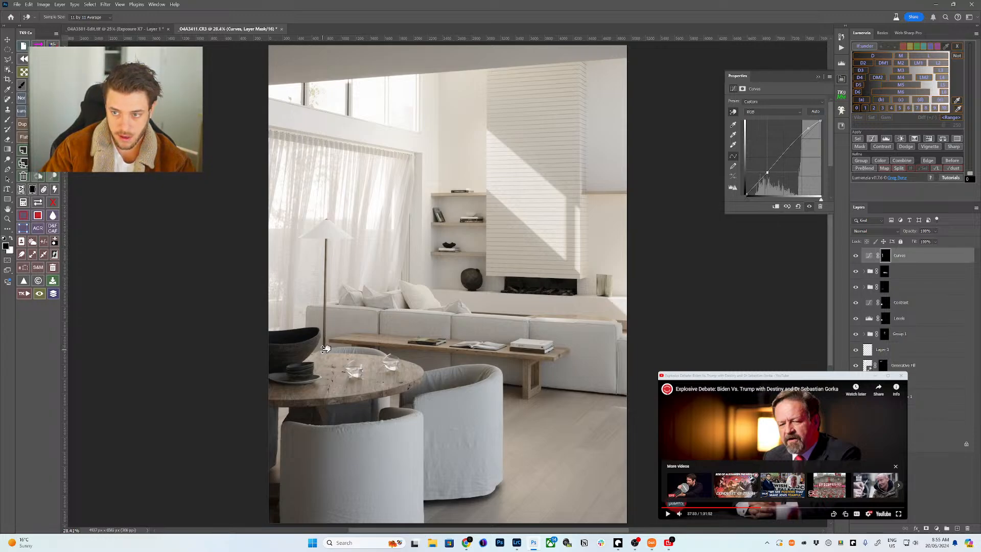
{"action": "left_click_drag", "start_coordinate": [325, 348], "coordinate": [326, 345]}
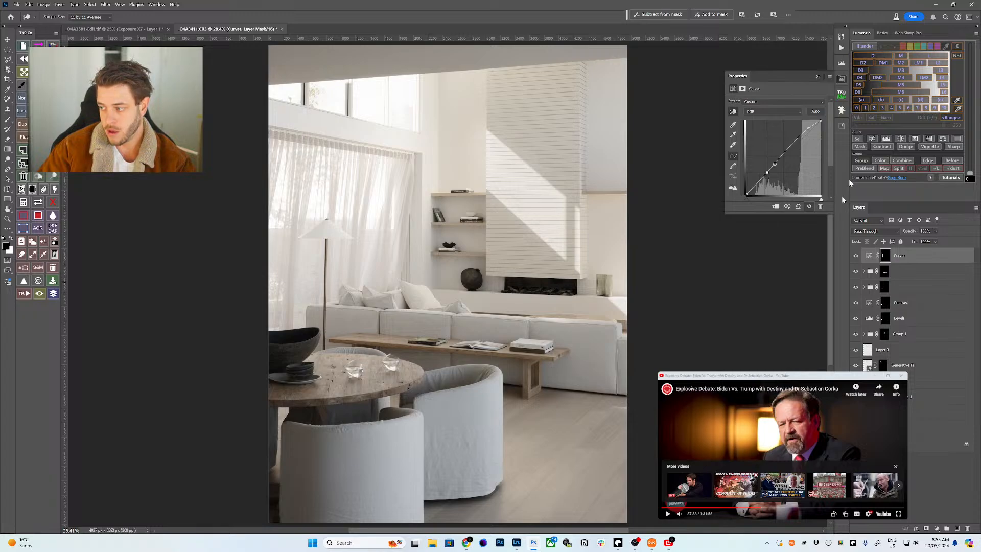
{"action": "left_click", "coordinate": [860, 160]}
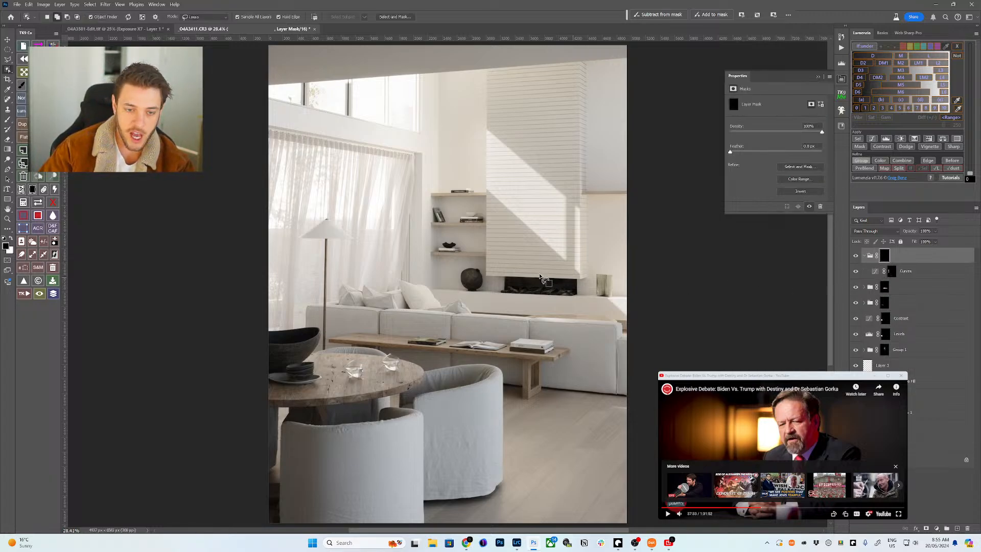
- Set up the Brush with white as the colour at 1000 px
{"action": "key", "text": "b"}
{"action": "key", "text": "x"}
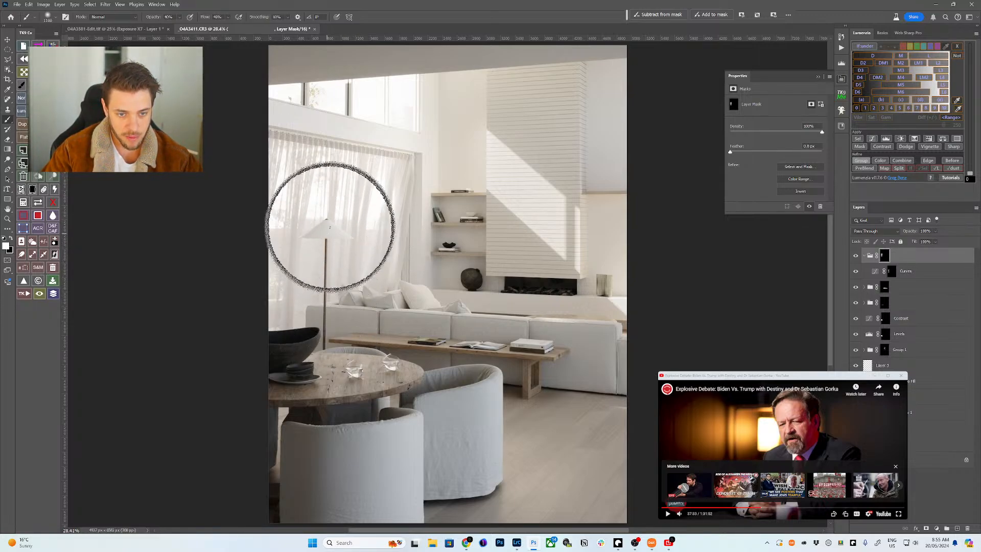
{"action": "key", "text": "bracketleft"}
{"action": "key", "text": "bracketleft"}
{"action": "key", "text": "bracketright"}
{"action": "key", "text": "bracketright"}
{"action": "key", "text": "bracketright"}
{"action": "key", "text": "bracketright"}
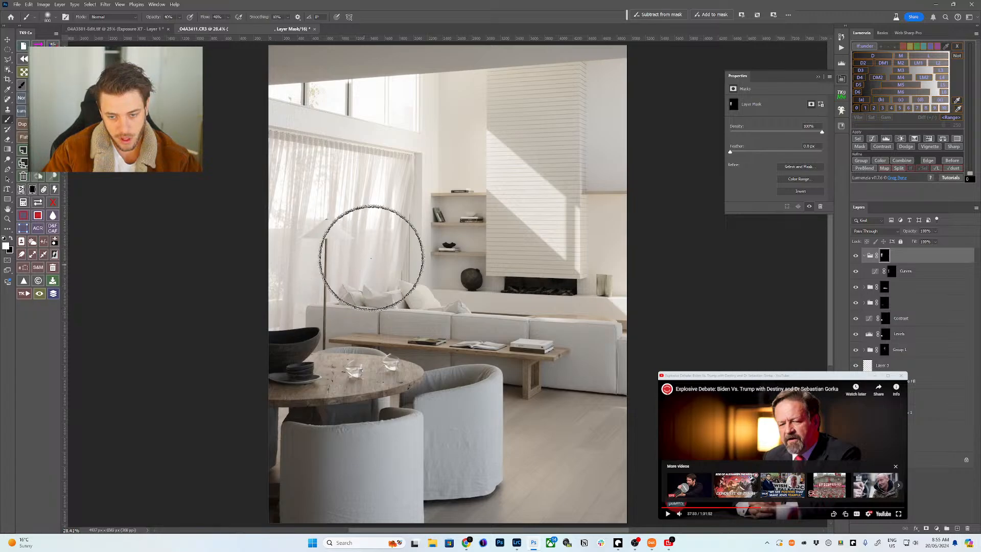
- Collapse the top group and toggle its visibility to compare the lamp before and after
{"action": "left_click", "coordinate": [864, 256]}
{"action": "left_click", "coordinate": [856, 257]}
{"action": "left_click", "coordinate": [854, 256]}
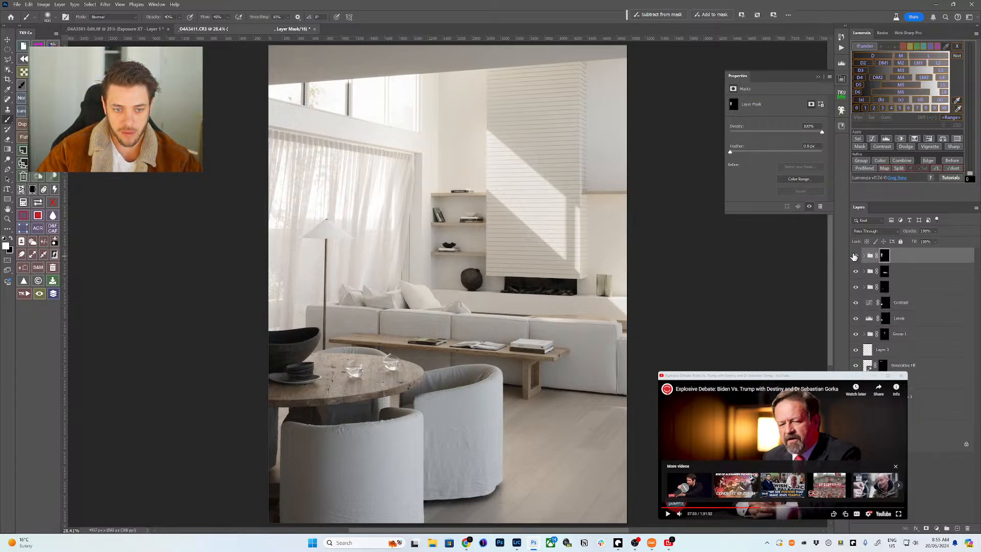
{"action": "left_click", "coordinate": [855, 256]}
{"action": "left_click", "coordinate": [854, 257]}
{"action": "left_click", "coordinate": [855, 257]}
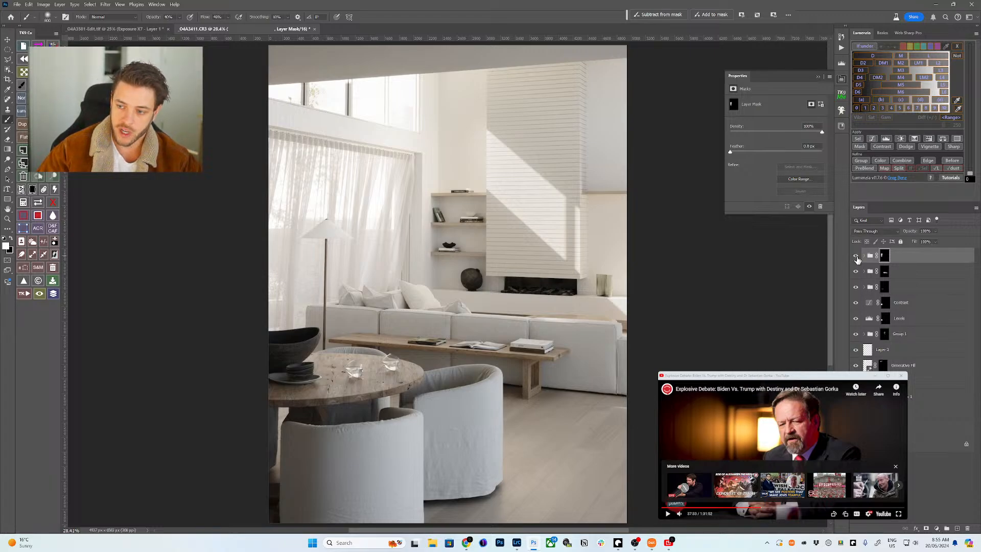
{"action": "left_click", "coordinate": [857, 257]}
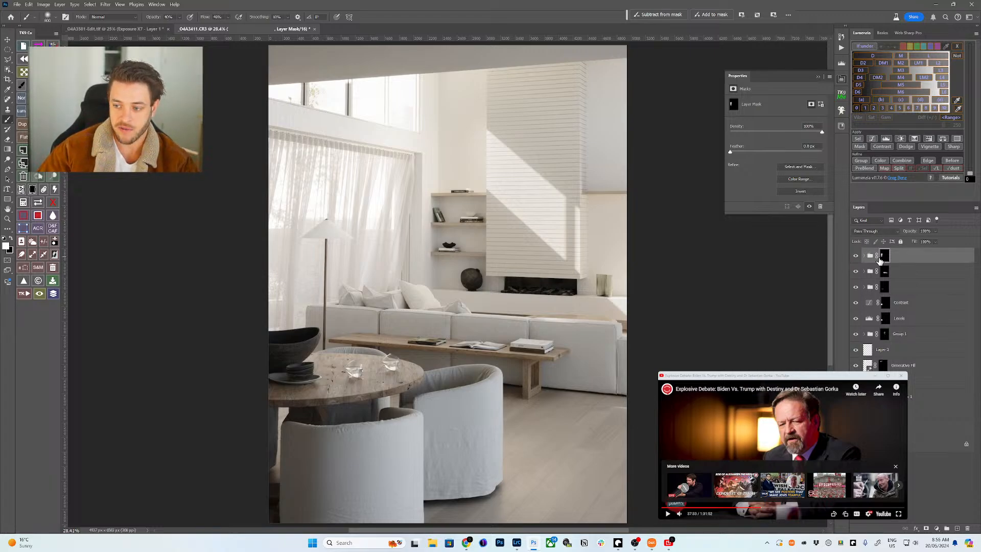
- Make the brush smaller with black as the colour and zoom out to the whole room
{"action": "scroll", "coordinate": [309, 233], "scroll_direction": "up", "scroll_amount": 3}
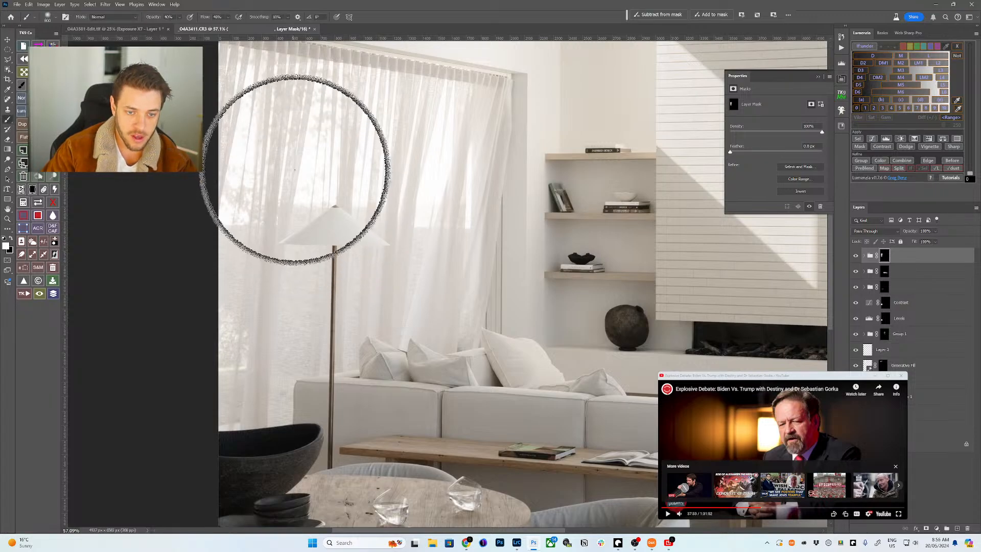
{"action": "key", "text": "bracketleft"}
{"action": "key", "text": "bracketleft"}
{"action": "key", "text": "bracketleft"}
{"action": "key", "text": "bracketleft"}
{"action": "key", "text": "x"}
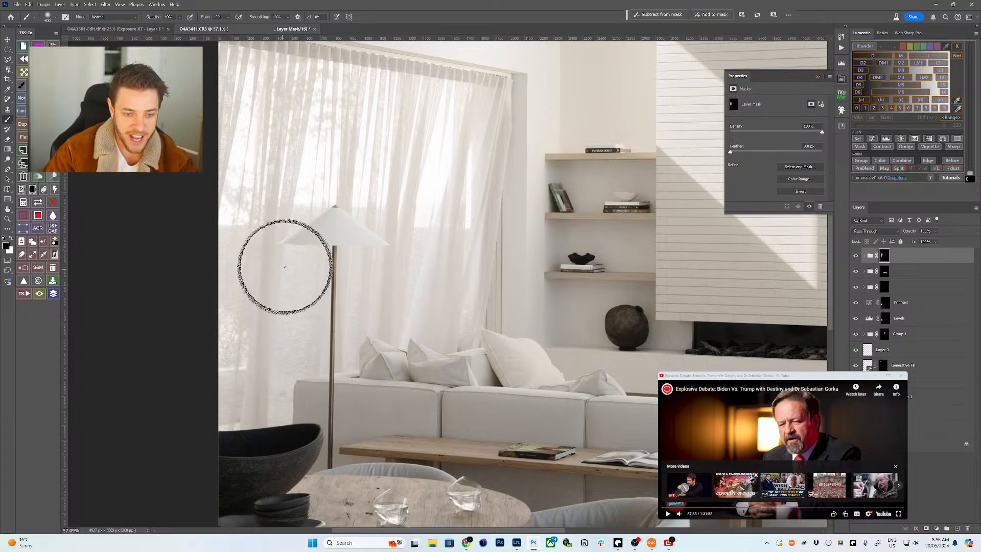
{"action": "key", "text": "z"}
{"action": "mouse_move", "coordinate": [352, 284]}
{"action": "left_mouse_down"}
{"action": "mouse_move", "coordinate": [327, 284]}
{"action": "mouse_move", "coordinate": [342, 284]}
{"action": "left_mouse_up"}
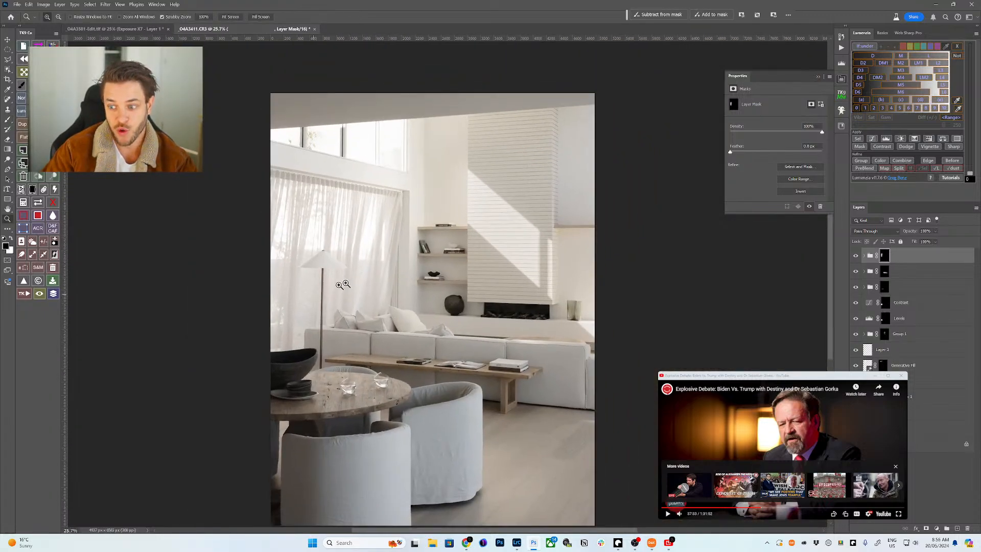
{"action": "left_click", "coordinate": [917, 433], "text": "shift"}
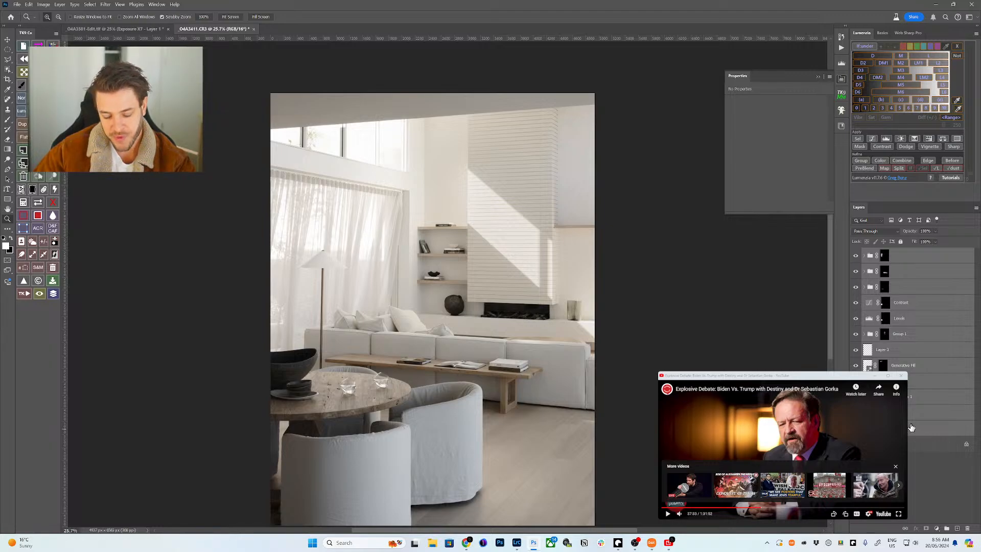
- Group the selected adjustment layers into Group 2 and toggle it to compare before and after
{"action": "key", "text": "ctrl+g"}
{"action": "left_click", "coordinate": [855, 251]}
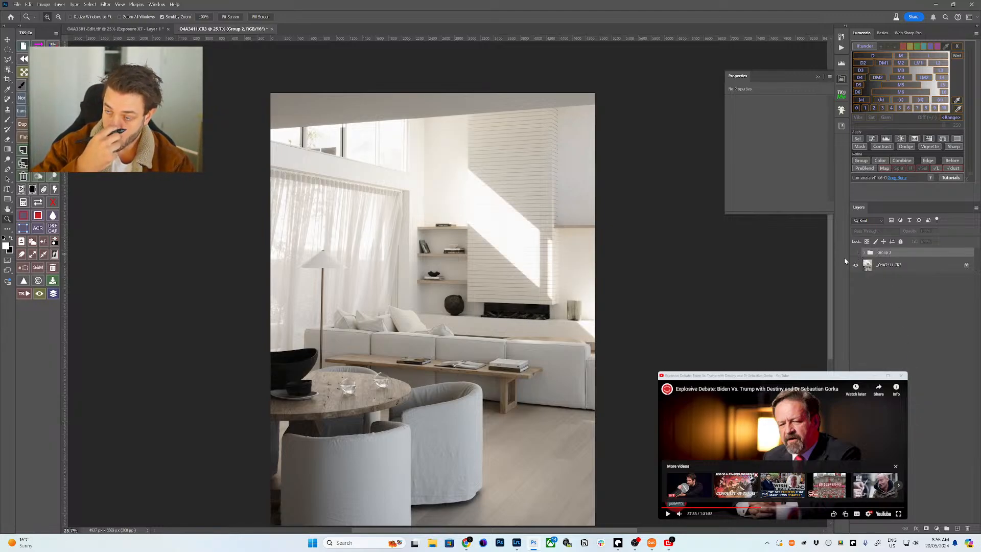
{"action": "left_click", "coordinate": [855, 252]}
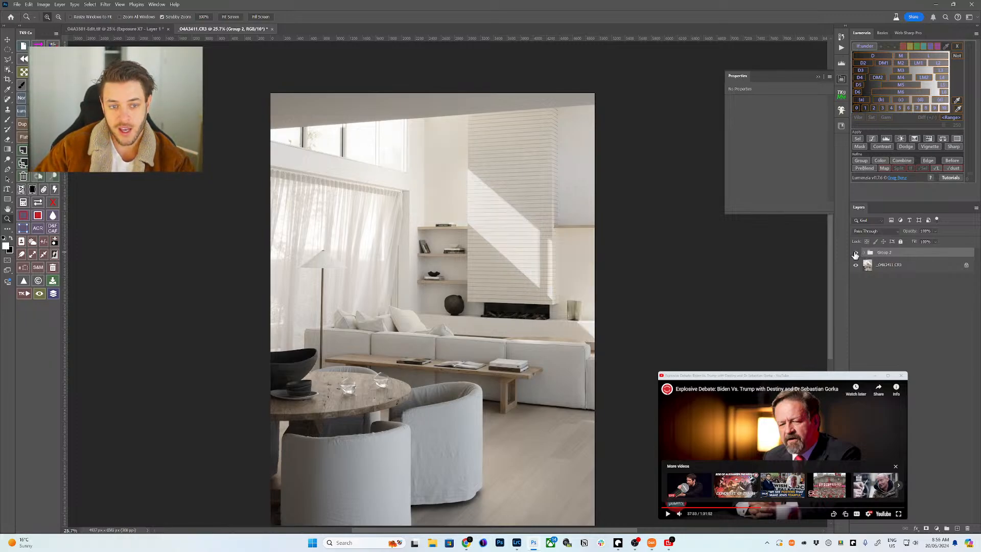
{"action": "left_click", "coordinate": [855, 253]}
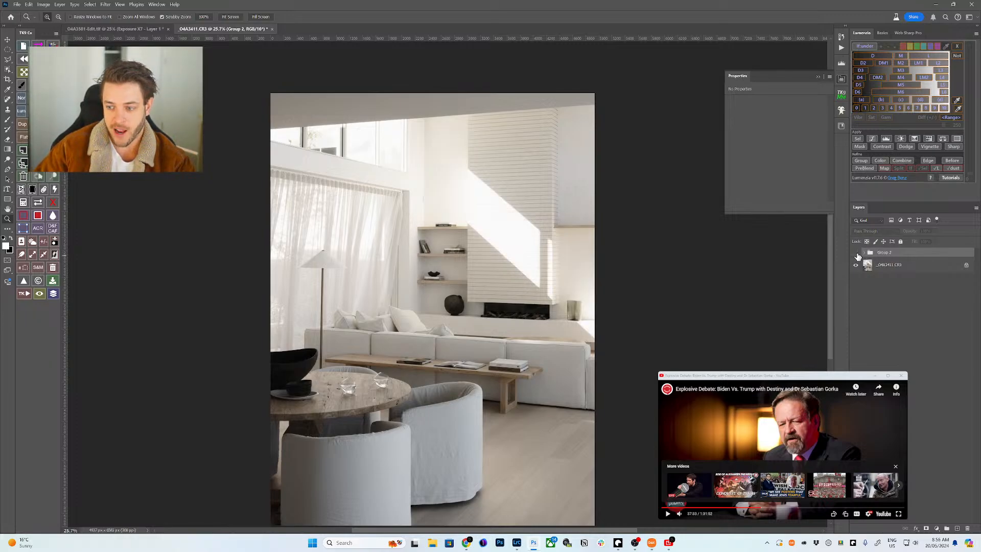
{"action": "left_click", "coordinate": [856, 253]}
- Select the _04A3411.CR3 layer, zoom into the shelves, then deselect it
{"action": "left_click", "coordinate": [889, 264]}
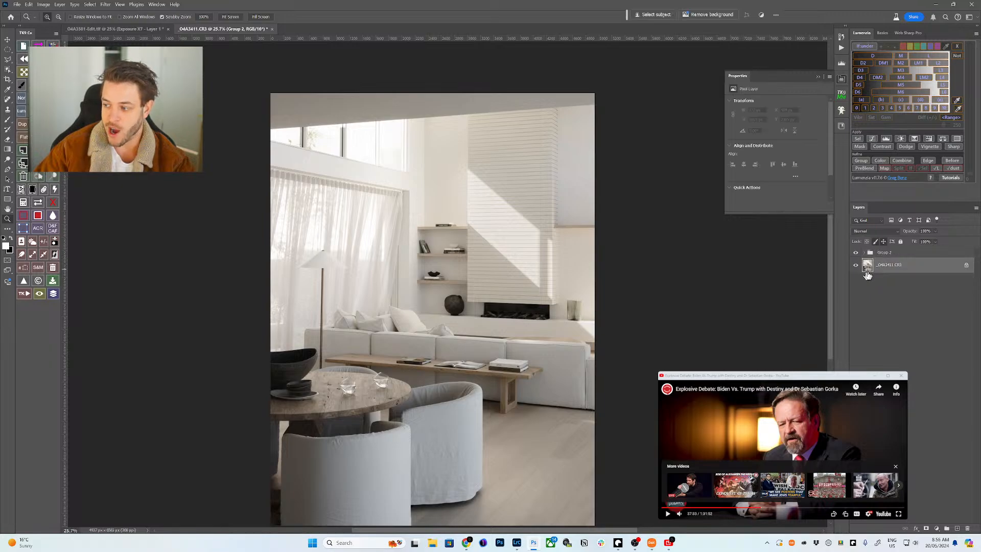
{"action": "scroll", "coordinate": [500, 311], "scroll_direction": "up", "scroll_amount": 1}
{"action": "scroll", "coordinate": [500, 311], "scroll_direction": "up", "scroll_amount": 1}
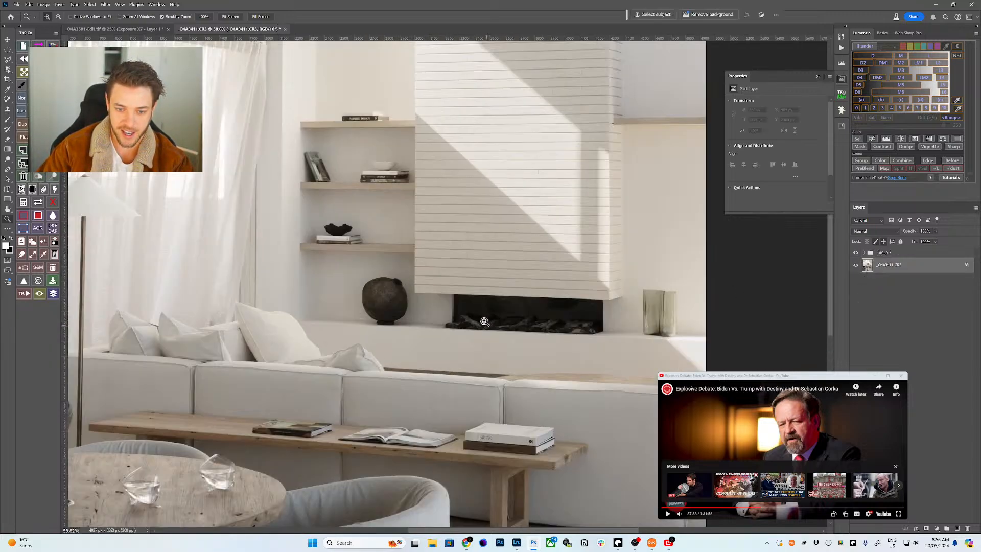
{"action": "scroll", "coordinate": [474, 302], "scroll_direction": "down", "scroll_amount": 2}
{"action": "scroll", "coordinate": [414, 281], "scroll_direction": "up", "scroll_amount": 1}
{"action": "scroll", "coordinate": [414, 281], "scroll_direction": "up", "scroll_amount": 4}
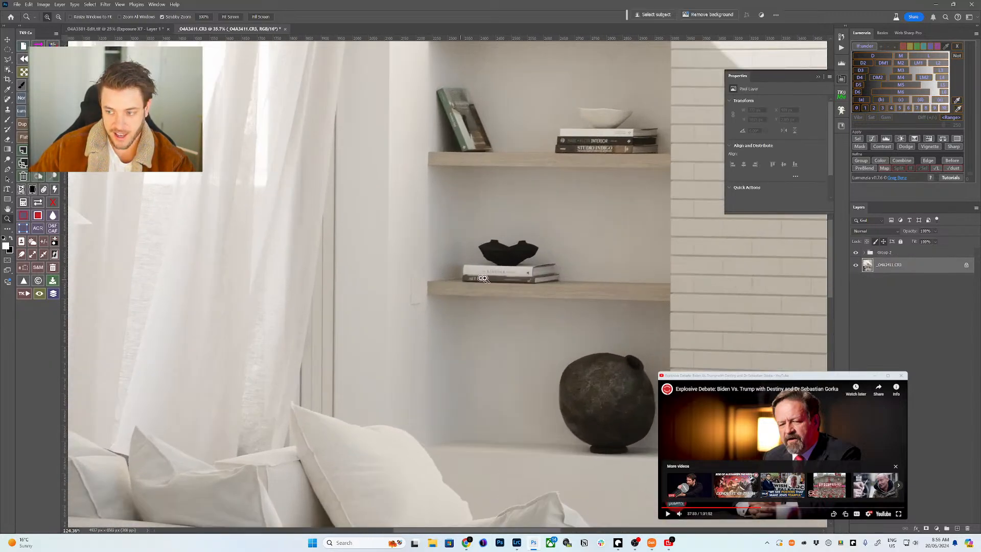
{"action": "left_click", "coordinate": [909, 328]}
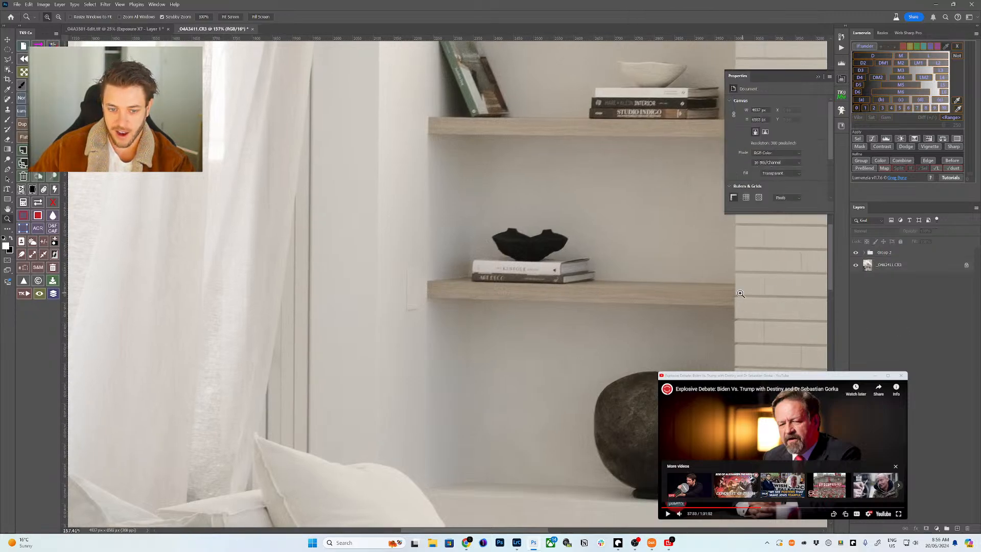
- Create a new empty Layer 4 and pick the Spot Healing Brush
{"action": "key", "text": "ctrl+shift+n"}
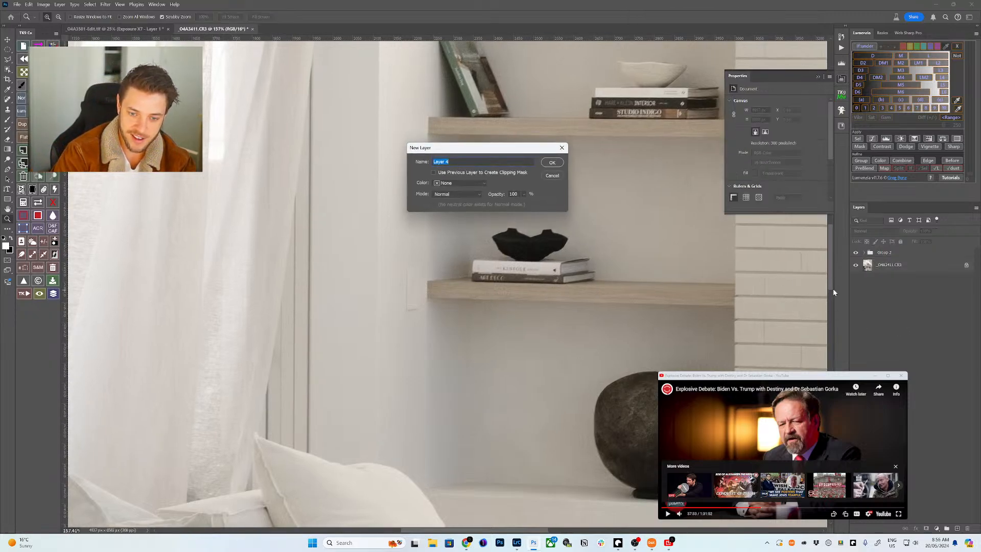
{"action": "key", "text": "Return"}
{"action": "key", "text": "j"}
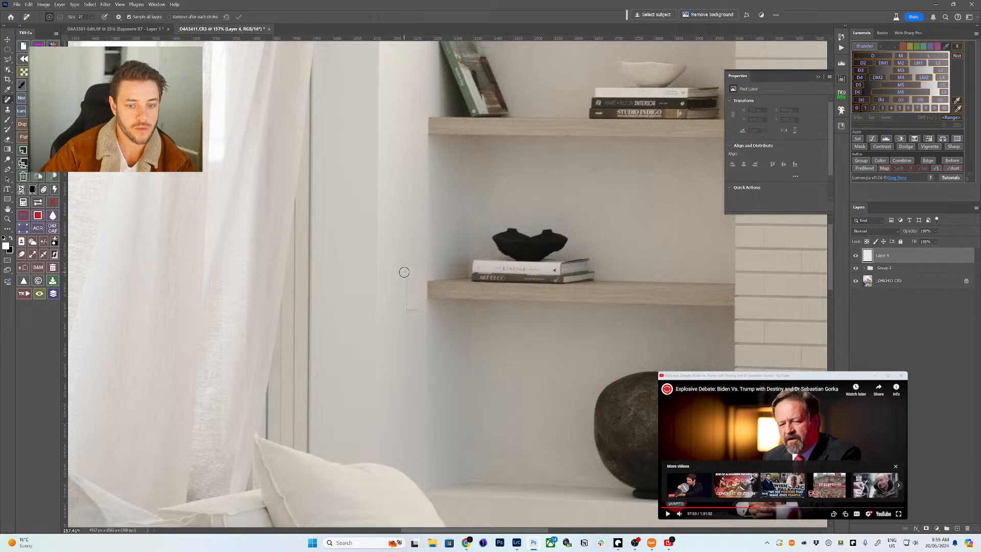
{"action": "key", "text": "shift+j"}
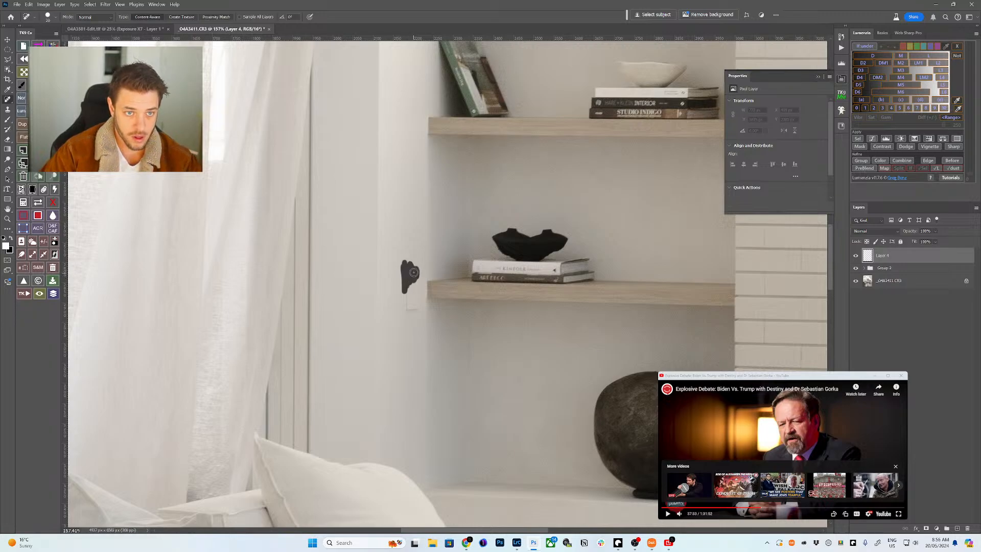
- Heal away the light switch beside the shelf with Sample All Layers, using 30–50 px brushes
{"action": "mouse_move", "coordinate": [417, 276]}
{"action": "left_mouse_down"}
{"action": "mouse_move", "coordinate": [416, 306]}
{"action": "mouse_move", "coordinate": [406, 309]}
{"action": "mouse_move", "coordinate": [413, 312]}
{"action": "left_mouse_up"}
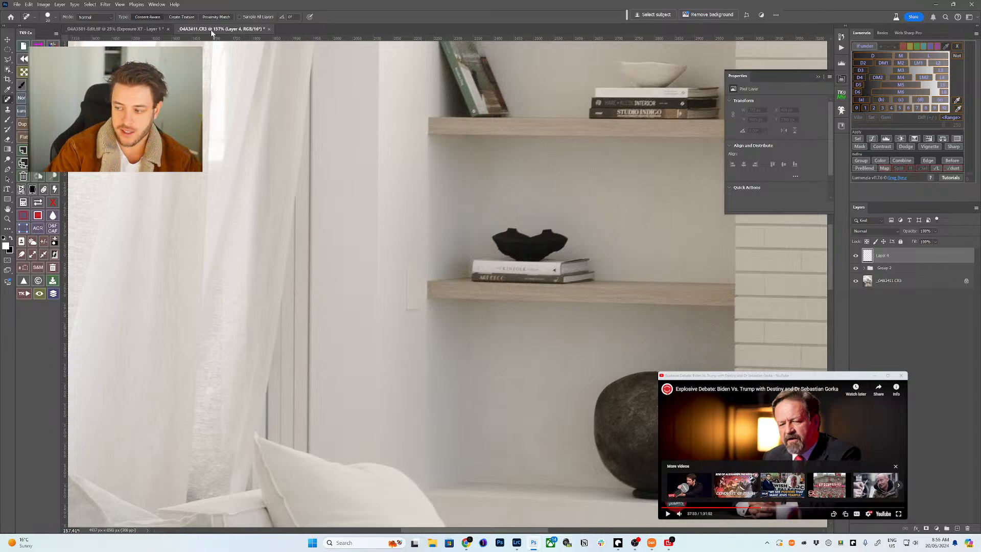
{"action": "left_click", "coordinate": [256, 17]}
{"action": "key", "text": "bracketright"}
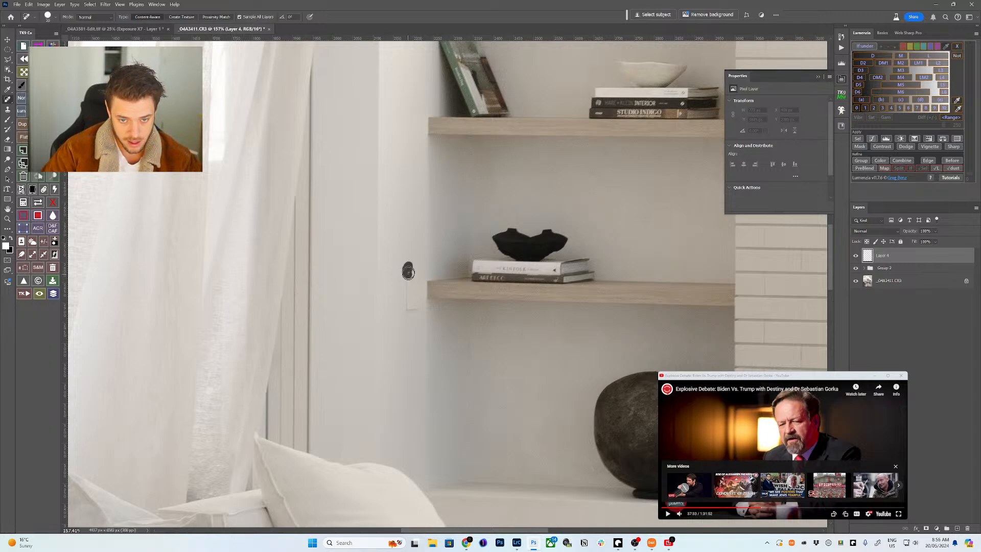
{"action": "mouse_move", "coordinate": [407, 291]}
{"action": "left_mouse_down"}
{"action": "mouse_move", "coordinate": [418, 271]}
{"action": "mouse_move", "coordinate": [409, 276]}
{"action": "mouse_move", "coordinate": [413, 304]}
{"action": "mouse_move", "coordinate": [412, 280]}
{"action": "mouse_move", "coordinate": [433, 256]}
{"action": "left_mouse_up"}
{"action": "key", "text": "bracketright"}
{"action": "key", "text": "bracketright"}
{"action": "left_click", "coordinate": [406, 272]}
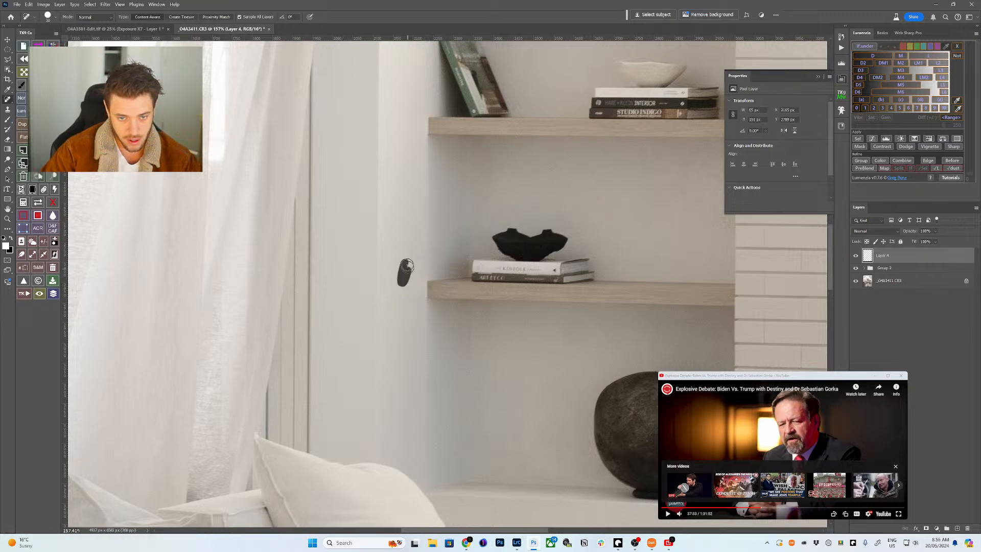
{"action": "left_click", "coordinate": [404, 269]}
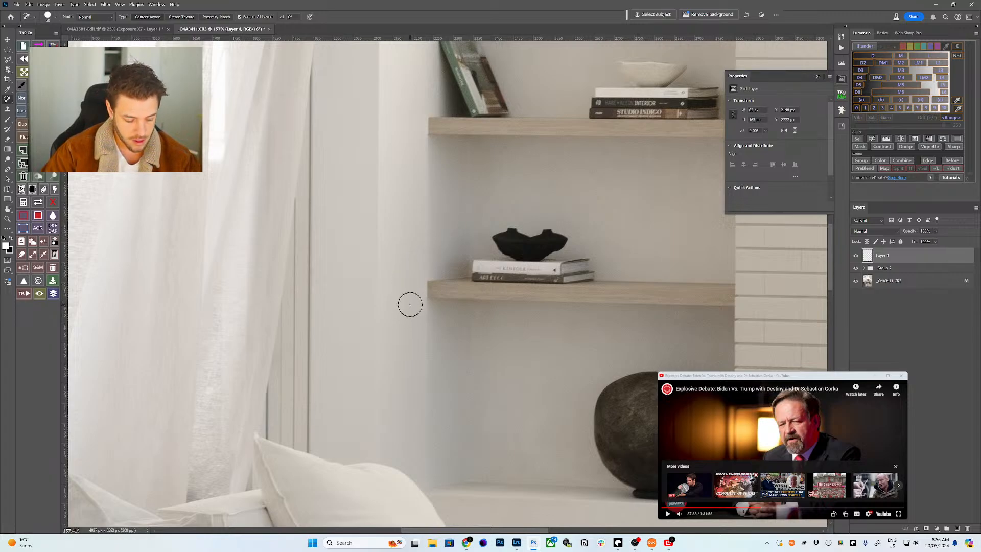
{"action": "key", "text": "ctrl+0"}
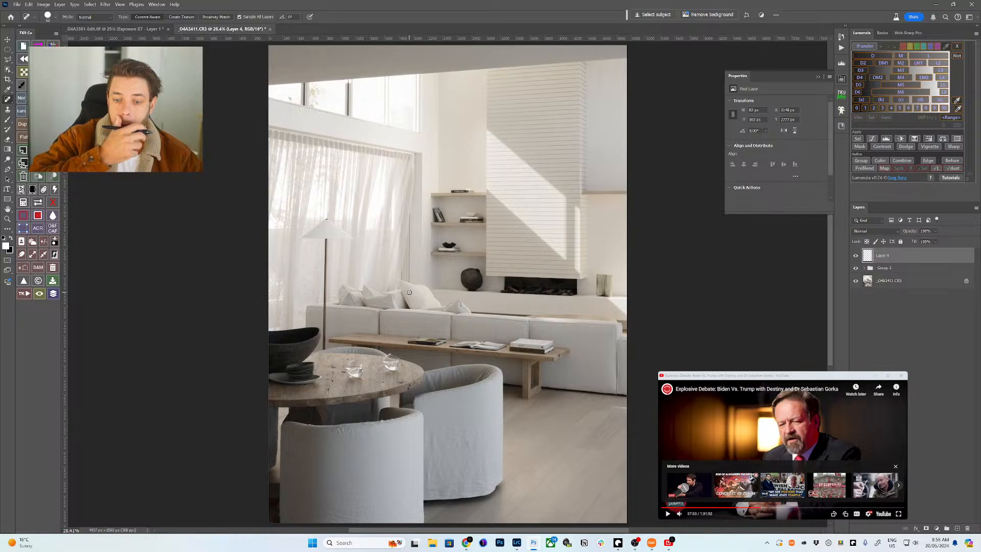
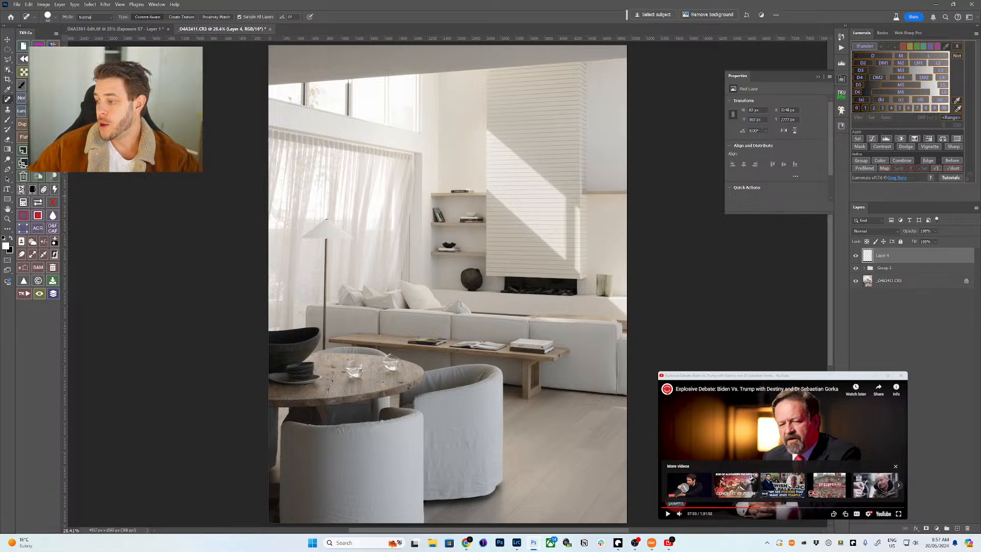
- Load squarespace.com and the brockb.studio site in a new Chrome window
{"action": "key", "text": "super+3"}
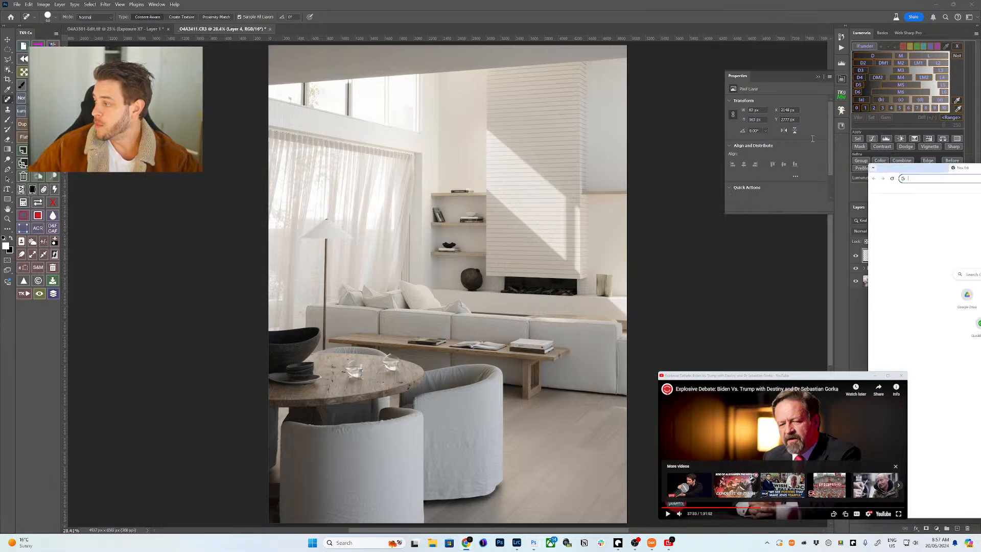
{"action": "type", "text": "squarespace.com"}
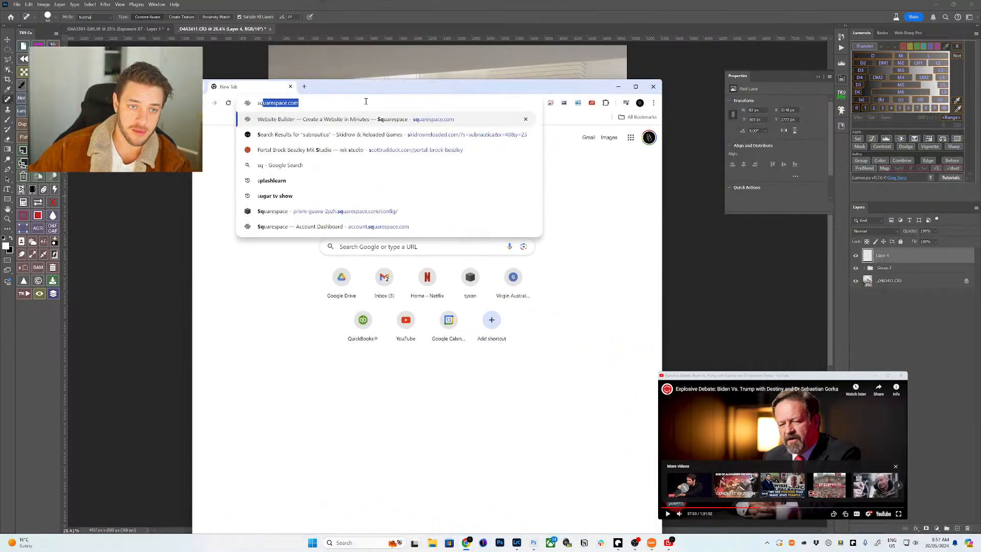
{"action": "key", "text": "Return"}
{"action": "key", "text": "ctrl+t"}
{"action": "type", "text": "brockb"}
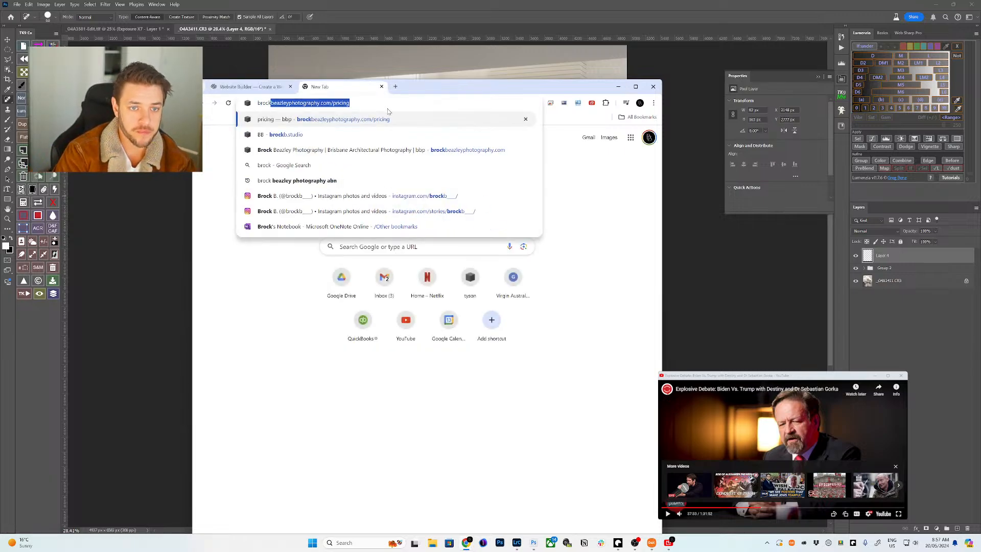
{"action": "type", "text": ".studio/pr"}
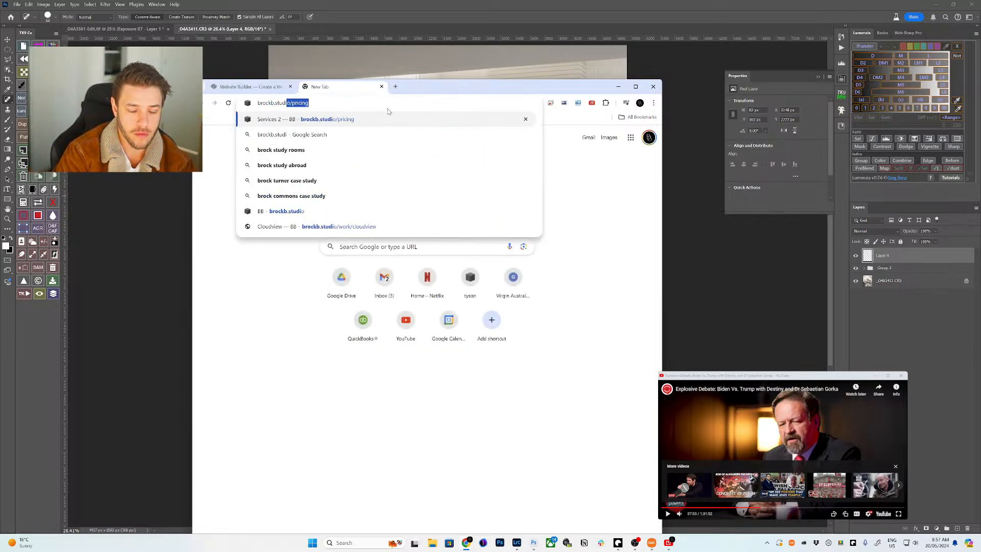
{"action": "key", "text": "BackSpace"}
{"action": "key", "text": "BackSpace"}
{"action": "key", "text": "BackSpace"}
{"action": "key", "text": "Return"}
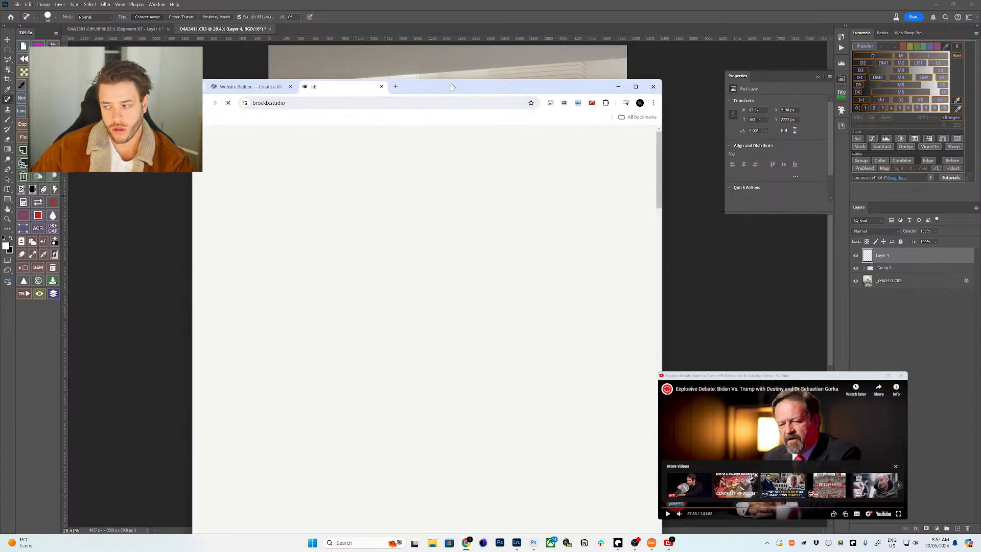
{"action": "left_click_drag", "start_coordinate": [447, 85], "coordinate": [486, 29]}
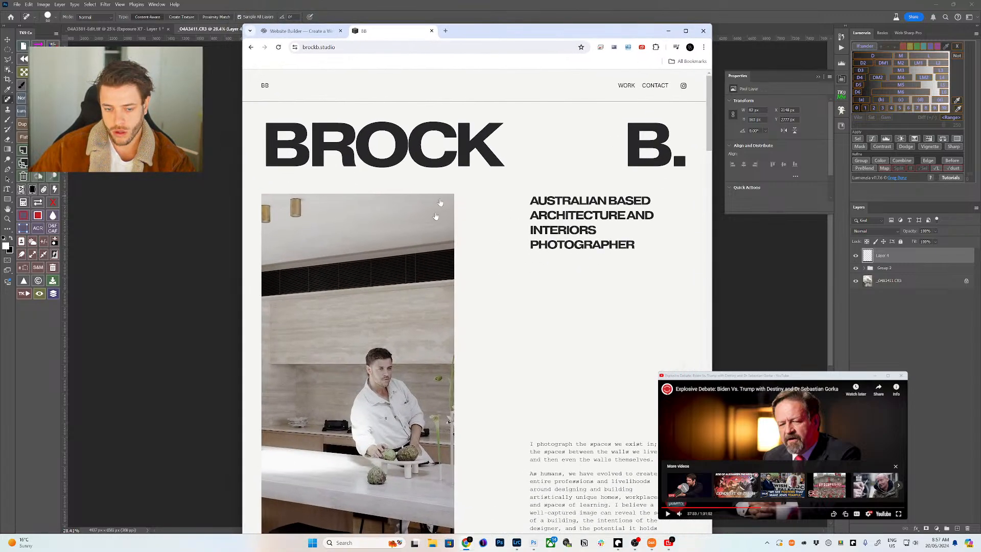
- Visit the studio's Instagram profile from the site, then return to the studio site
{"action": "left_click", "coordinate": [683, 86]}
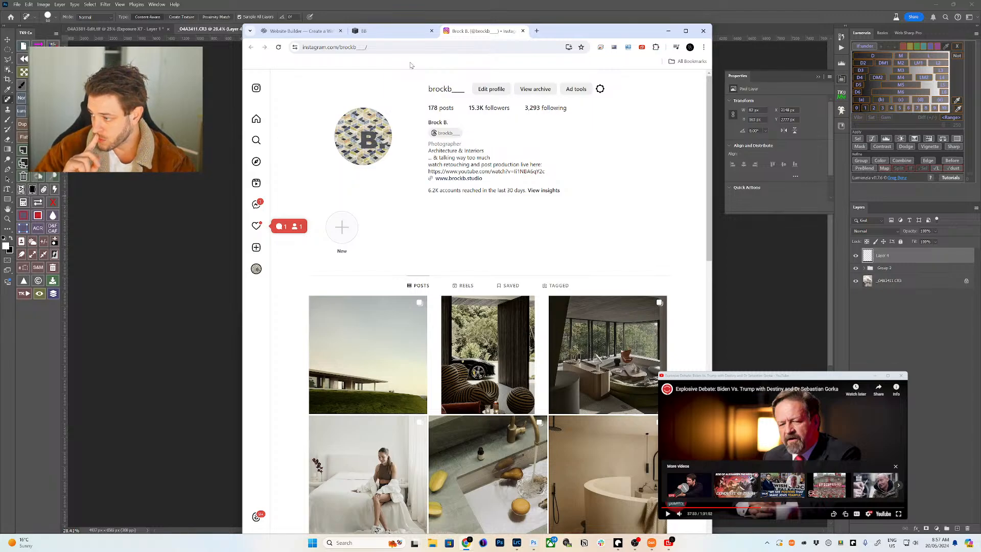
{"action": "left_click", "coordinate": [264, 228]}
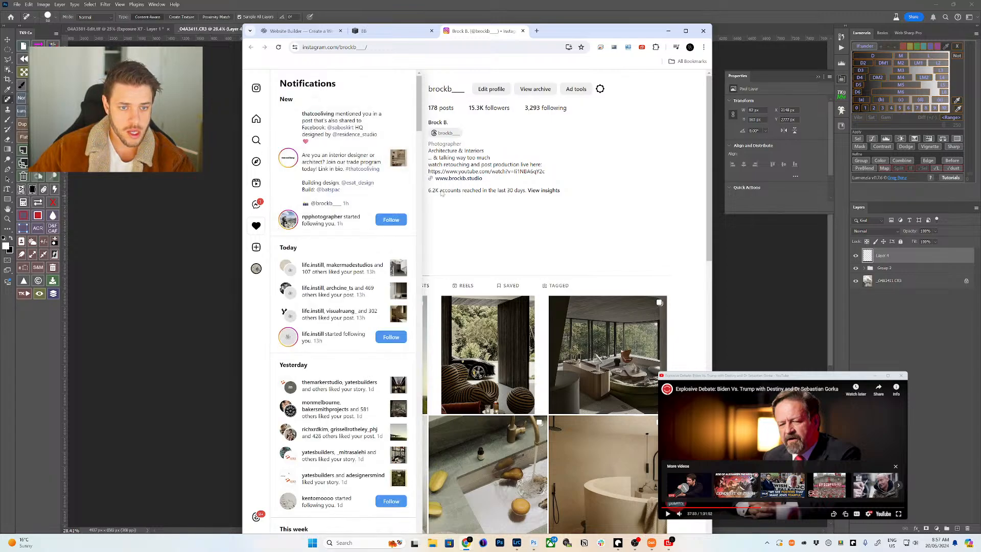
{"action": "left_click", "coordinate": [449, 159]}
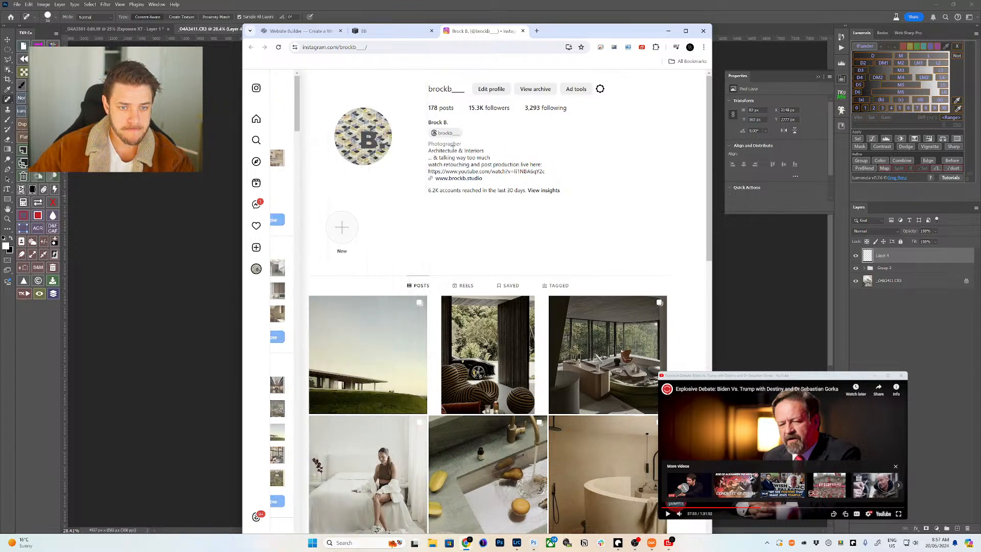
{"action": "left_click", "coordinate": [413, 32]}
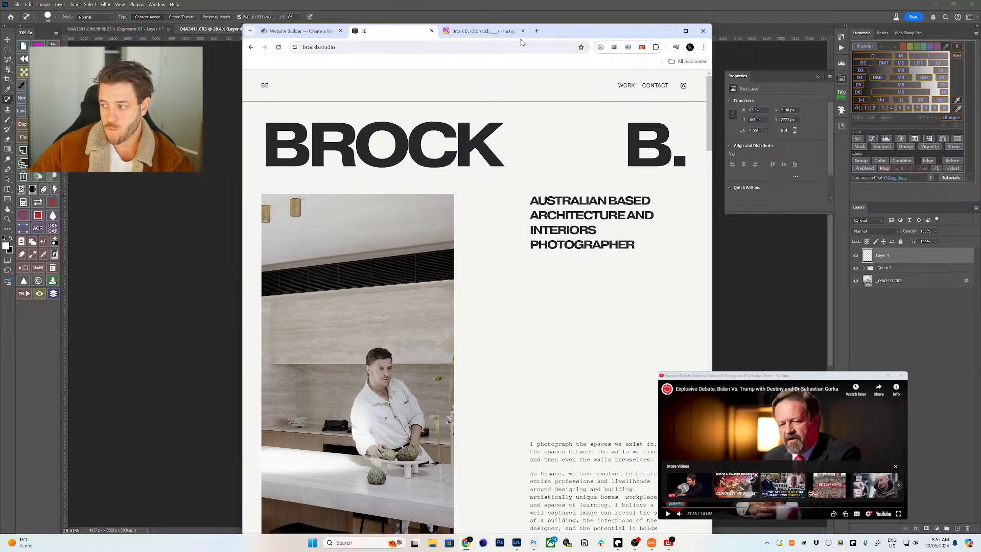
- Load brockbeazleyphotography.com, follow its Instagram link, and close the broken page
{"action": "key", "text": "ctrl+t"}
{"action": "type", "text": "brock"}
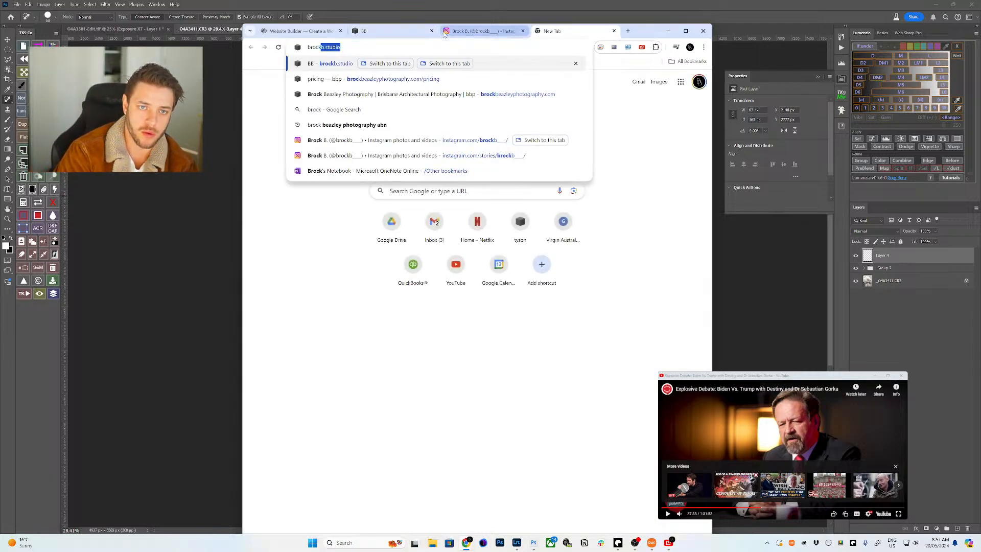
{"action": "type", "text": "beazleyphotography.com"}
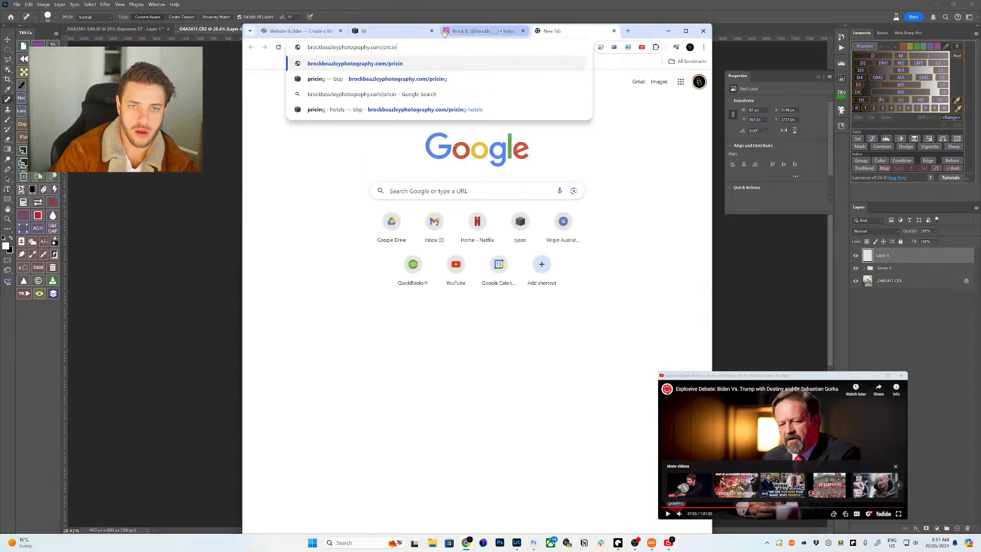
{"action": "key", "text": "Return"}
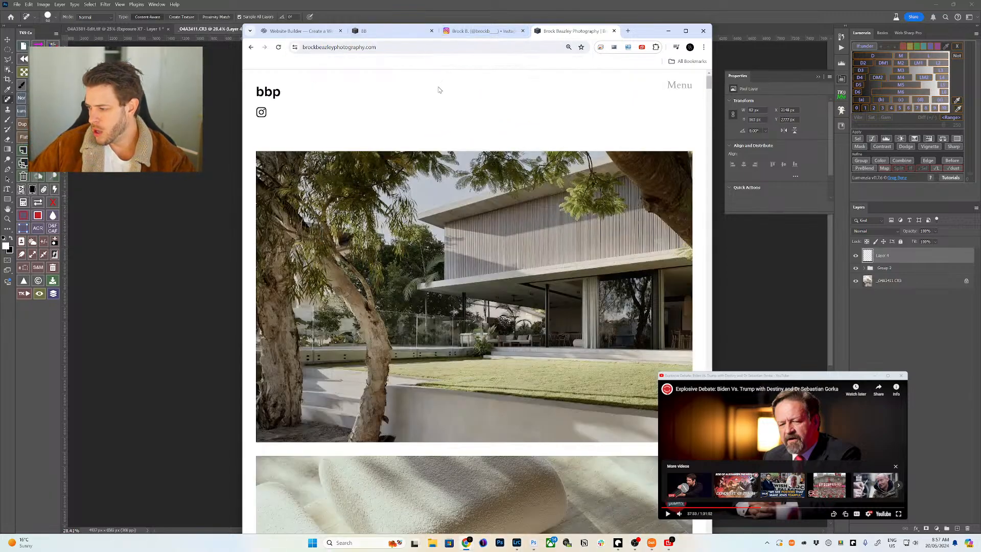
{"action": "left_click", "coordinate": [260, 114]}
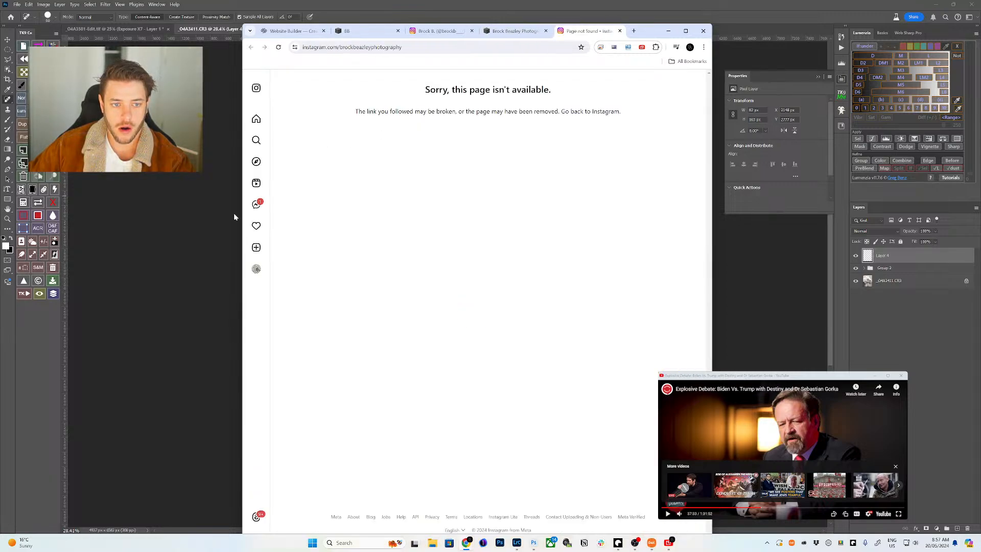
{"action": "left_click", "coordinate": [620, 31]}
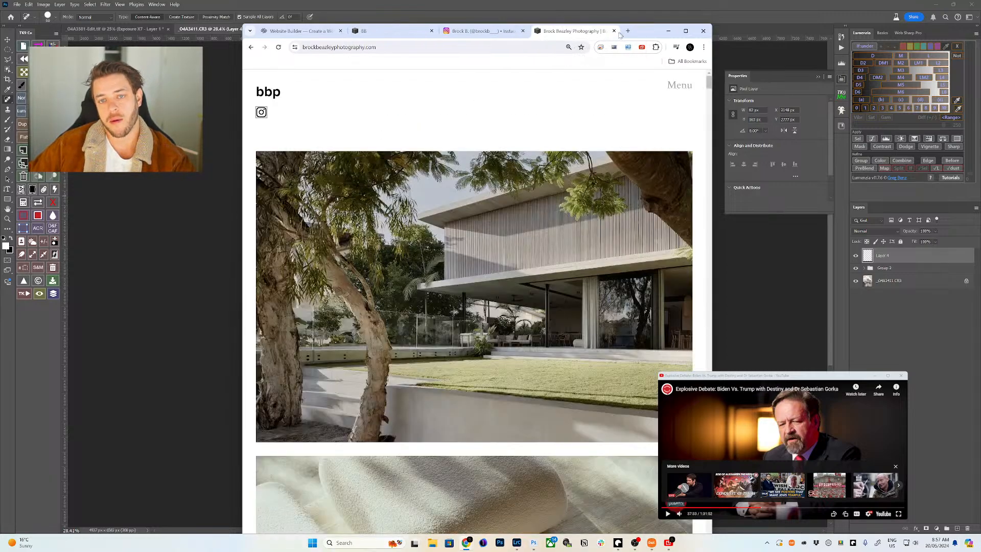
- Check the Instagram profile's About details and username, then return to the studio site
{"action": "left_click", "coordinate": [474, 30]}
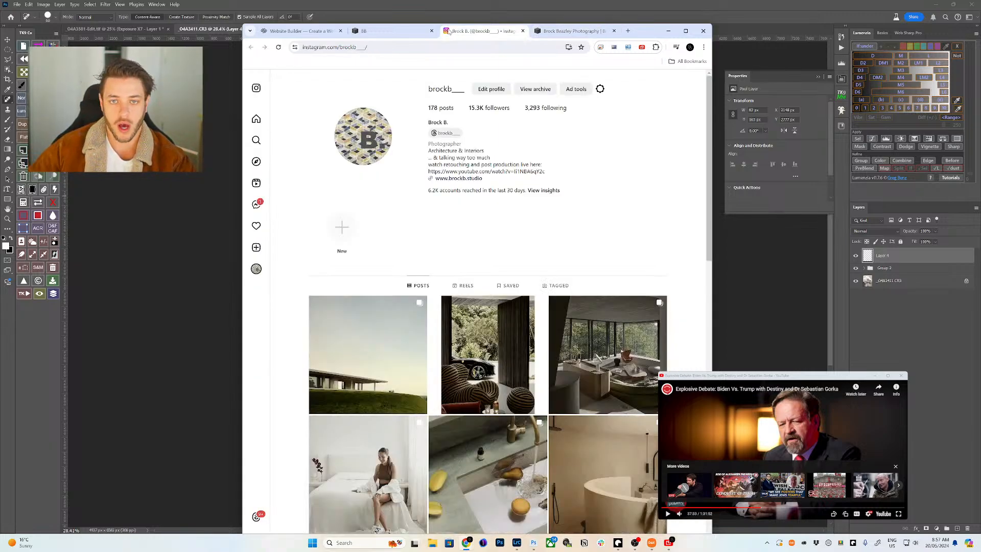
{"action": "left_click", "coordinate": [449, 91]}
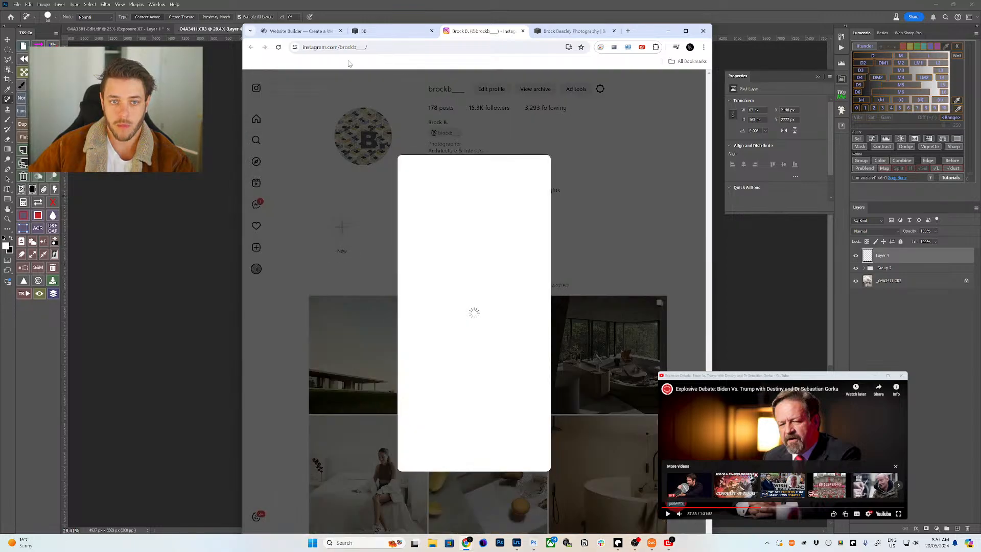
{"action": "left_click_drag", "start_coordinate": [396, 47], "coordinate": [363, 48]}
{"action": "left_click", "coordinate": [408, 31]}
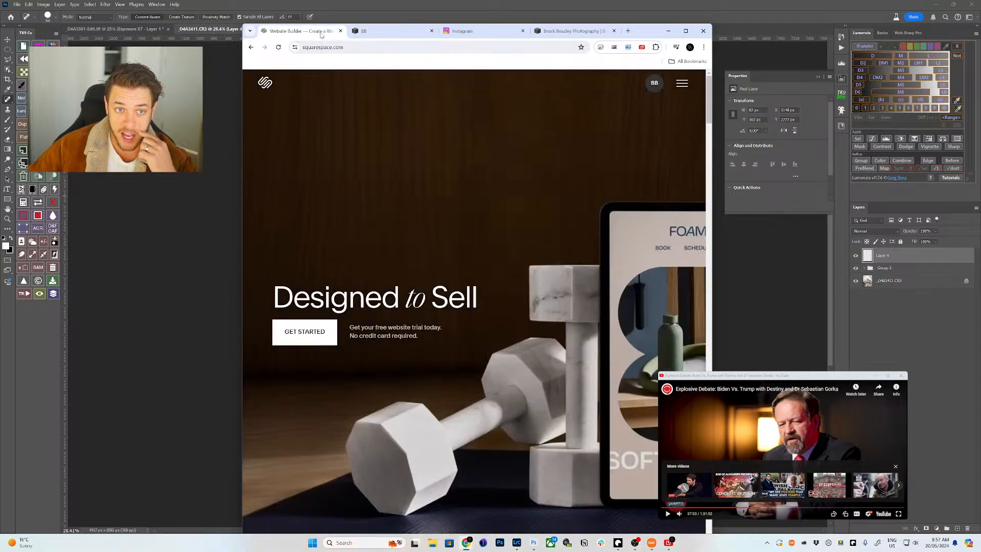
- Go to the Squarespace account dashboard and scroll the studio site in a maximized window
{"action": "left_click", "coordinate": [299, 31]}
{"action": "left_click", "coordinate": [654, 82]}
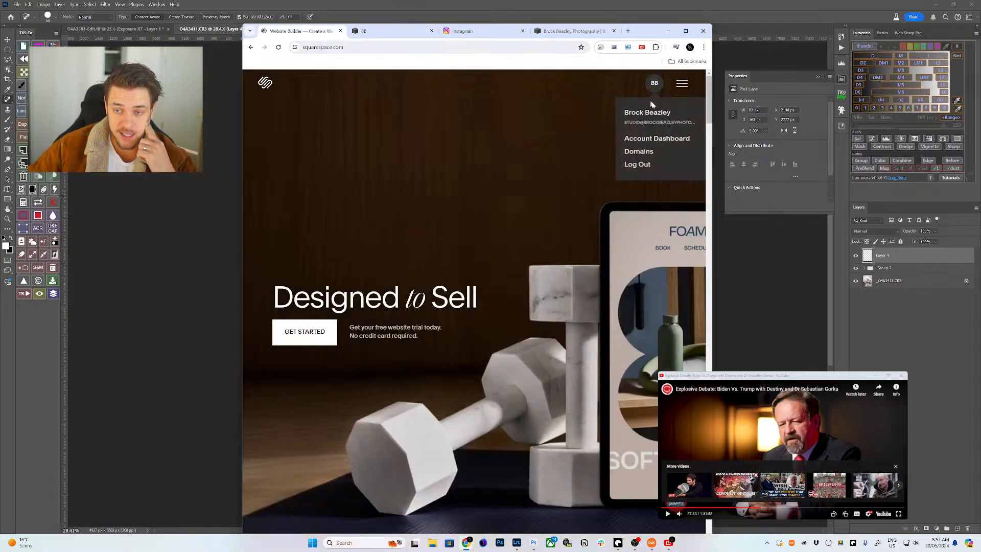
{"action": "left_click", "coordinate": [645, 138]}
{"action": "left_click", "coordinate": [388, 31]}
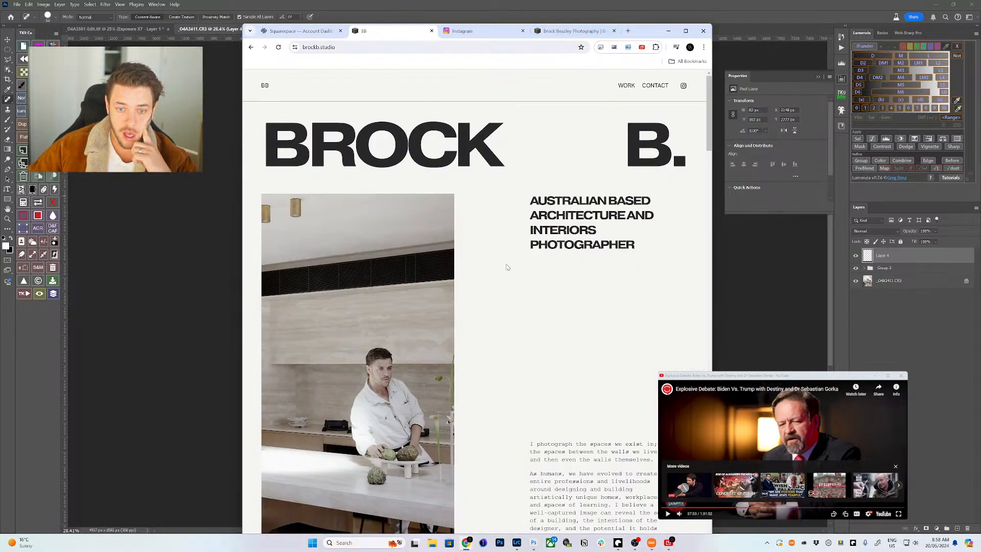
{"action": "scroll", "coordinate": [503, 281], "scroll_direction": "down", "scroll_amount": 10}
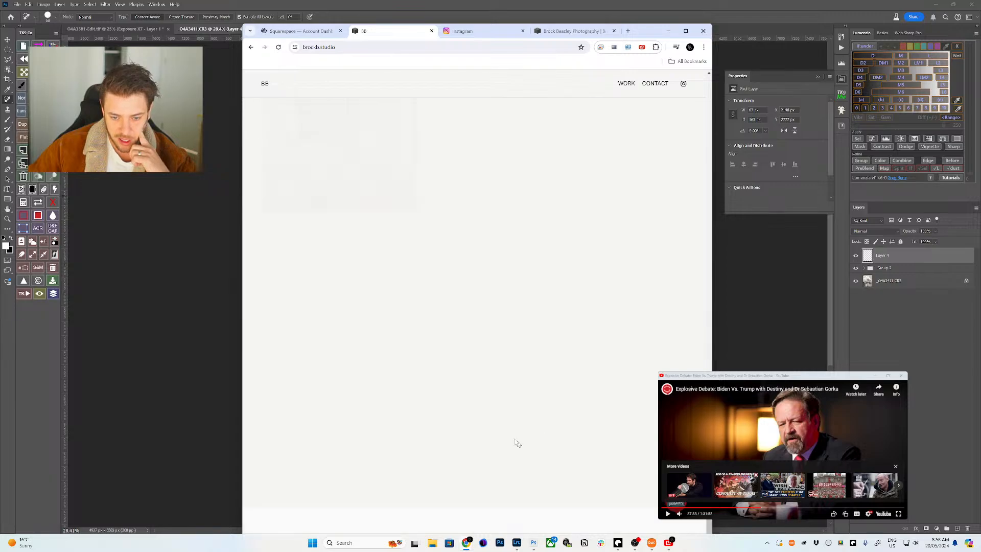
{"action": "left_click", "coordinate": [684, 31]}
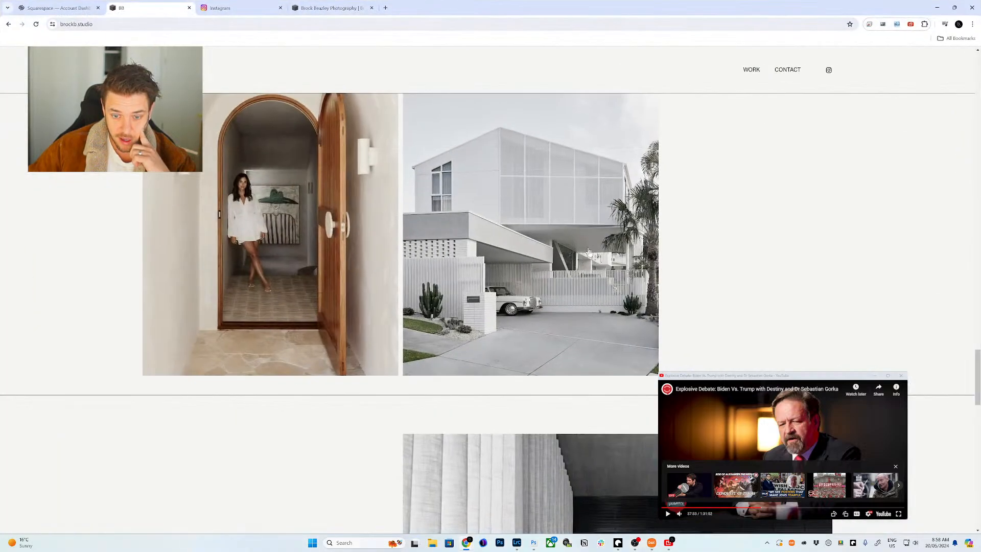
{"action": "scroll", "coordinate": [608, 435], "scroll_direction": "down", "scroll_amount": 5}
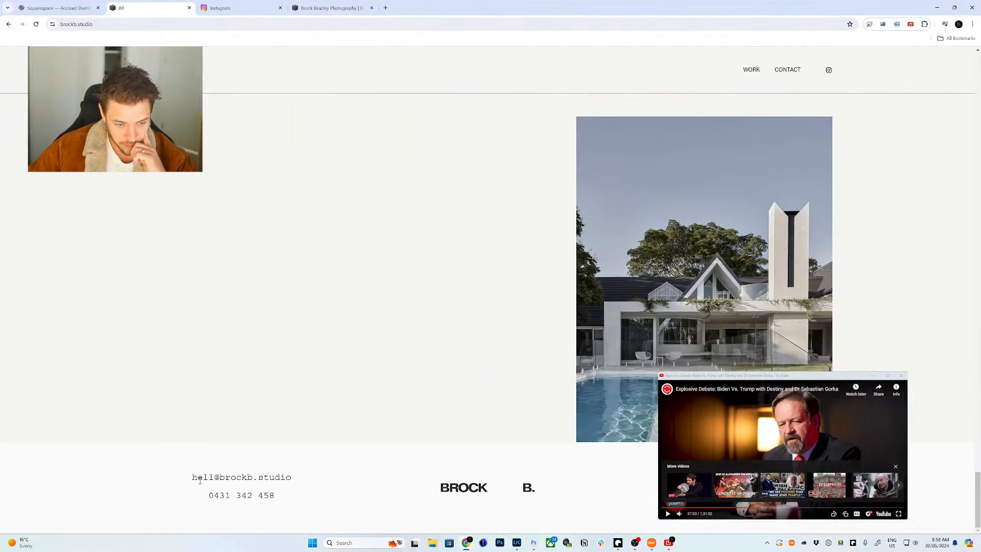
- Open the studio website from the dashboard in the site editor and edit its Home page
{"action": "left_click", "coordinate": [219, 7]}
{"action": "left_click", "coordinate": [133, 8]}
{"action": "left_click", "coordinate": [57, 7]}
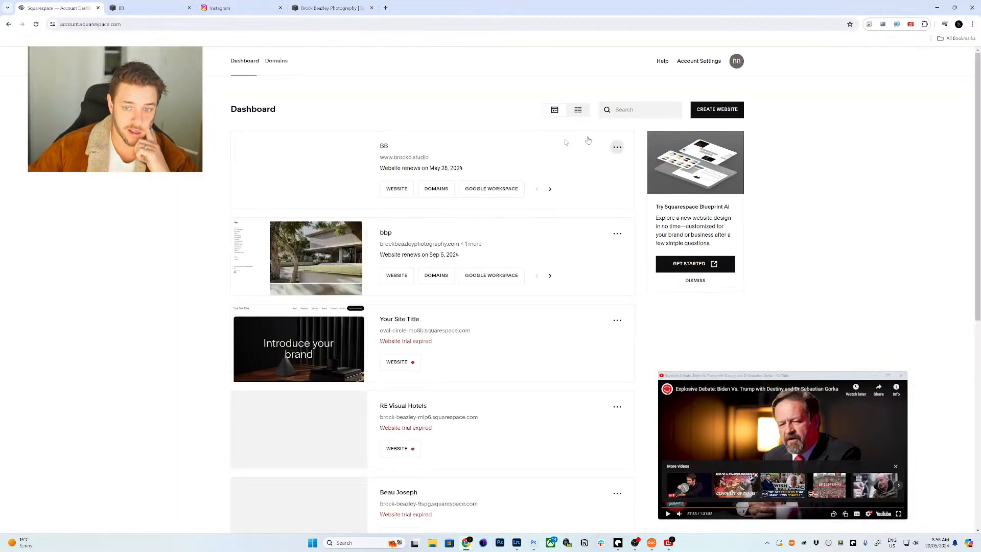
{"action": "left_click", "coordinate": [399, 194]}
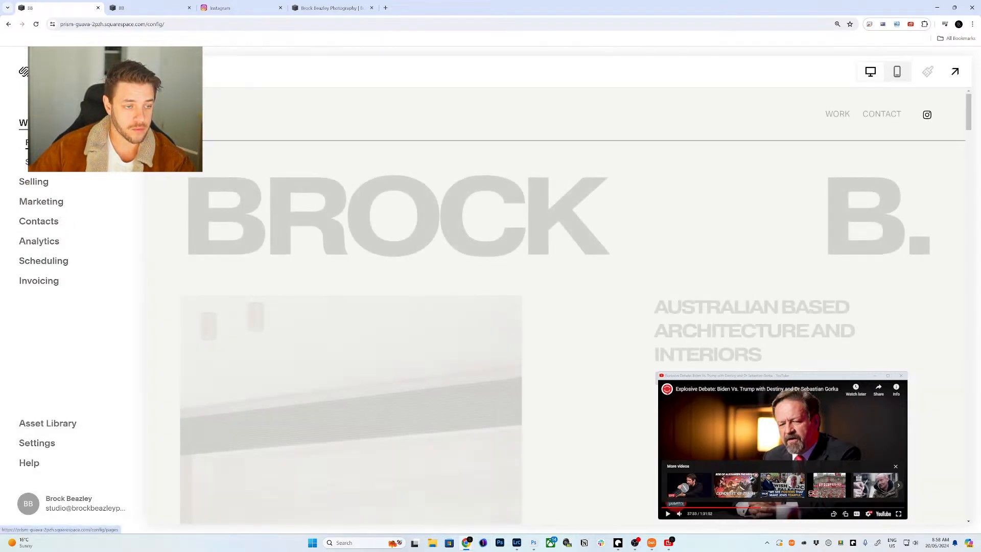
{"action": "left_click_drag", "start_coordinate": [968, 110], "coordinate": [970, 498]}
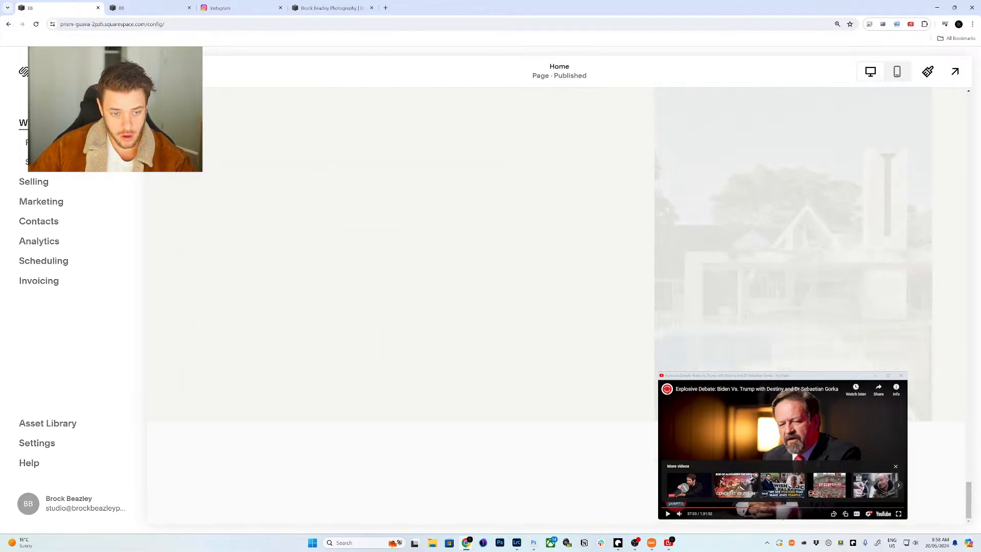
{"action": "left_click", "coordinate": [169, 71]}
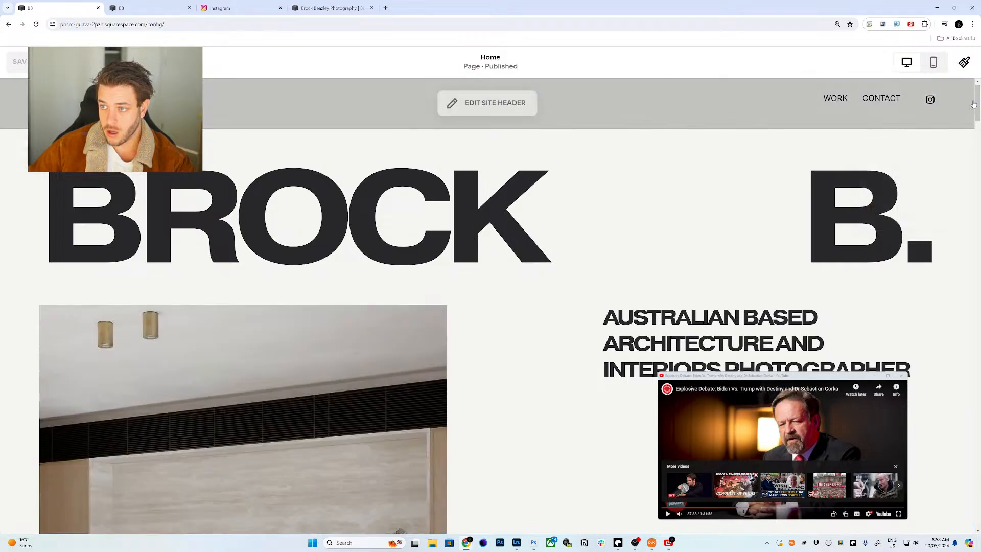
- Fix a missing letter in the footer email address and save the footer
{"action": "left_click_drag", "start_coordinate": [976, 102], "coordinate": [974, 509]}
{"action": "mouse_move", "coordinate": [276, 499]}
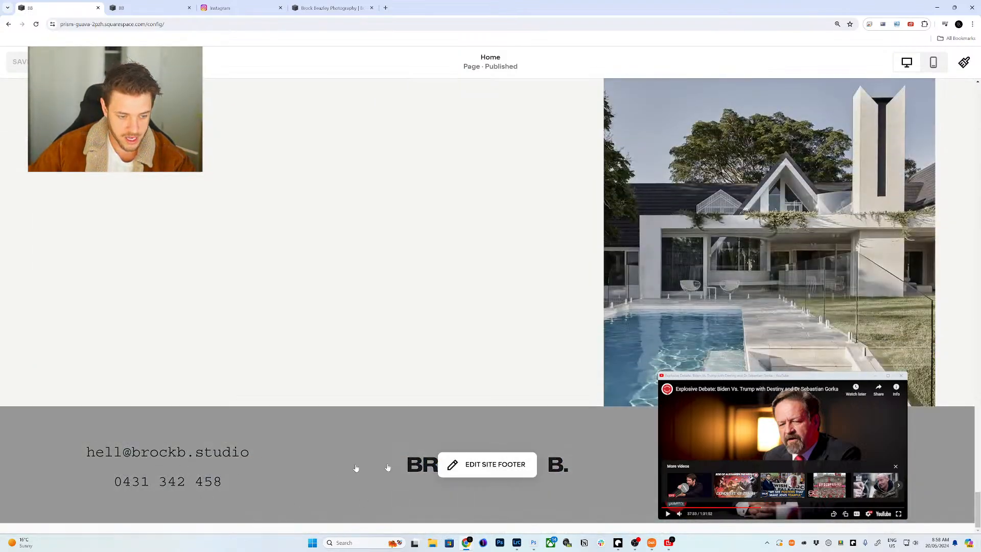
{"action": "left_click", "coordinate": [449, 464]}
{"action": "left_click", "coordinate": [118, 457]}
{"action": "left_click", "coordinate": [120, 452]}
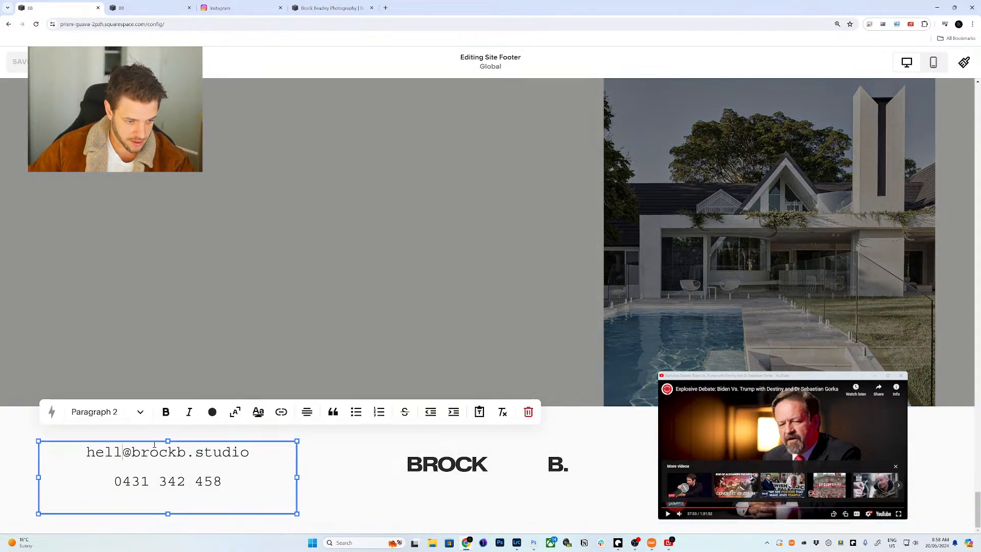
{"action": "type", "text": "o"}
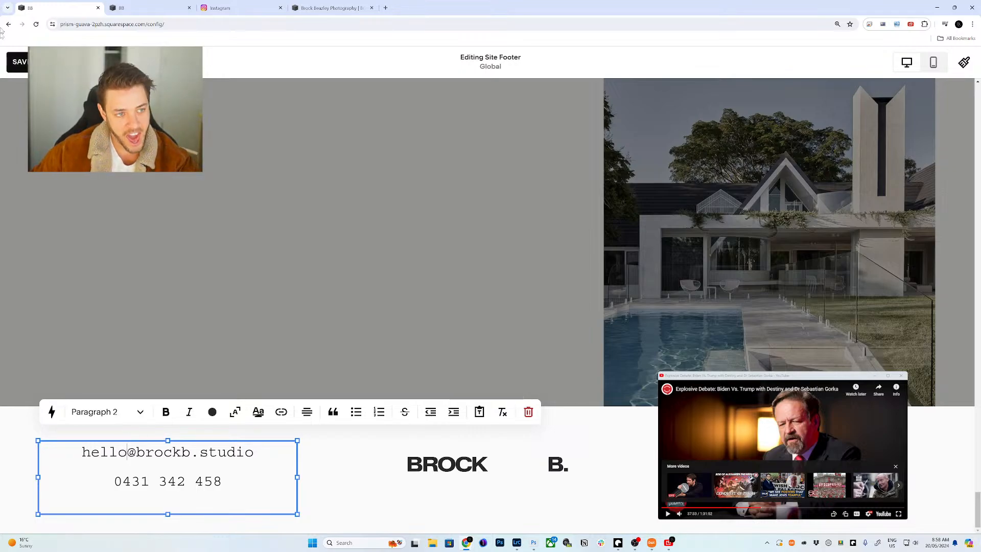
{"action": "left_click", "coordinate": [22, 62]}
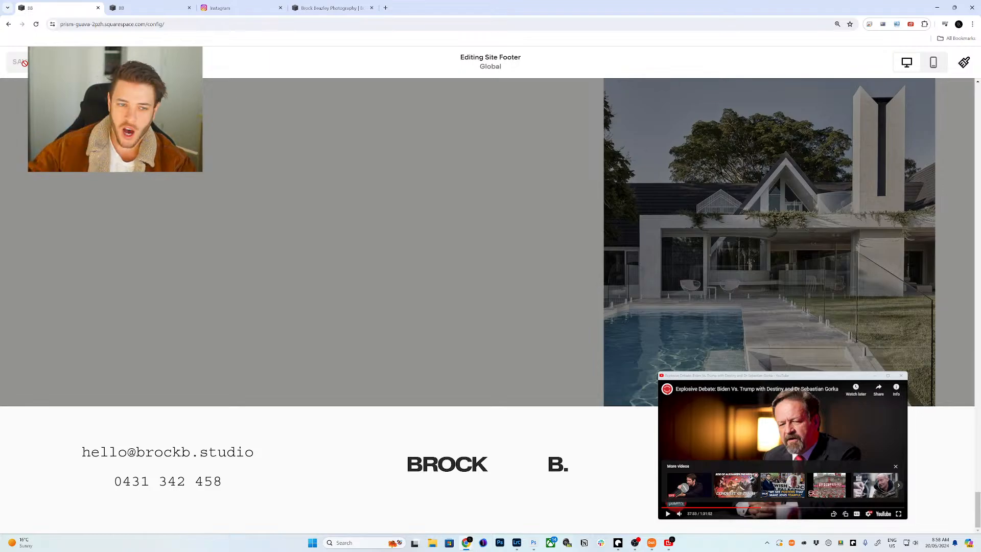
- Restore the browser window, exit the footer editor, and close Chrome
{"action": "double_click", "coordinate": [431, 3]}
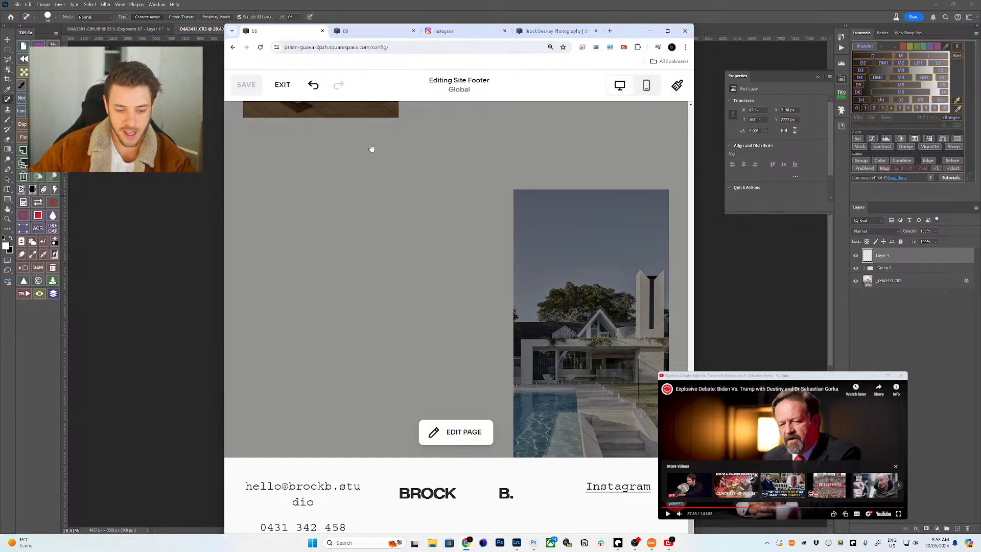
{"action": "left_click", "coordinate": [281, 85]}
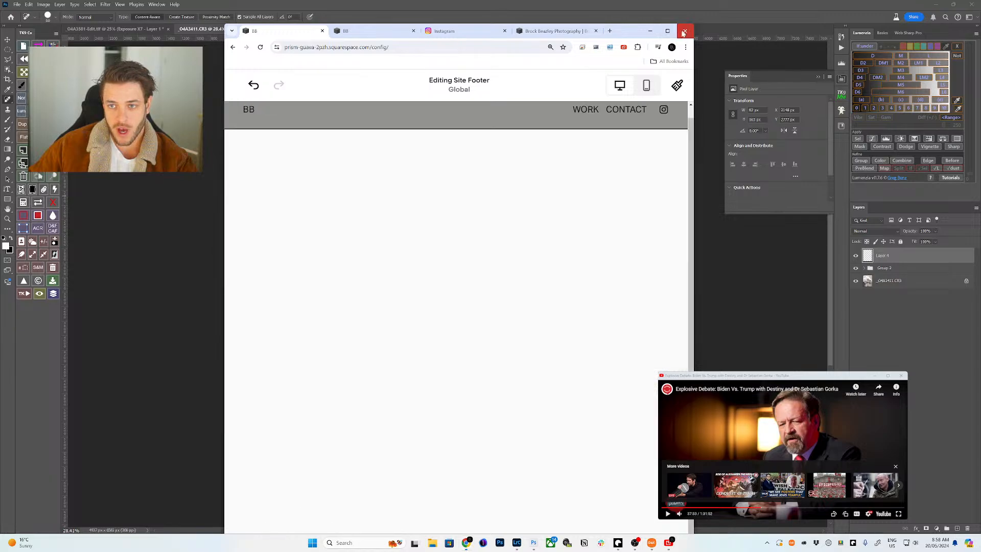
{"action": "left_click", "coordinate": [684, 32]}
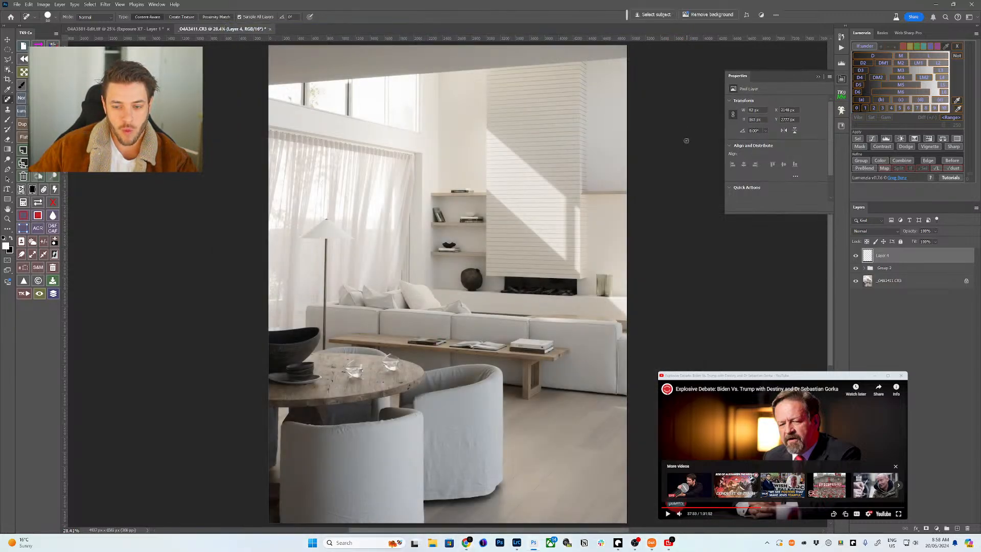
- Zoom and pan around the living-room photo at 25%, then switch to _04A3581-Edit.tif
{"action": "key", "text": "ctrl+space"}
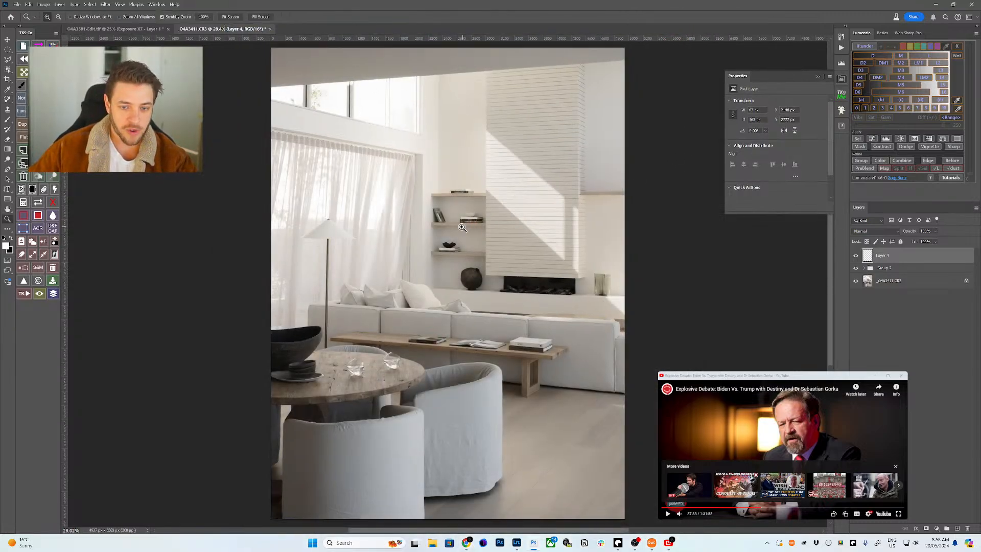
{"action": "mouse_move", "coordinate": [496, 209]}
{"action": "left_mouse_down"}
{"action": "mouse_move", "coordinate": [462, 228]}
{"action": "mouse_move", "coordinate": [487, 234]}
{"action": "mouse_move", "coordinate": [489, 212]}
{"action": "left_mouse_up"}
{"action": "key", "text": "h"}
{"action": "left_click", "coordinate": [503, 212]}
{"action": "scroll", "coordinate": [480, 245], "scroll_direction": "down", "scroll_amount": 3}
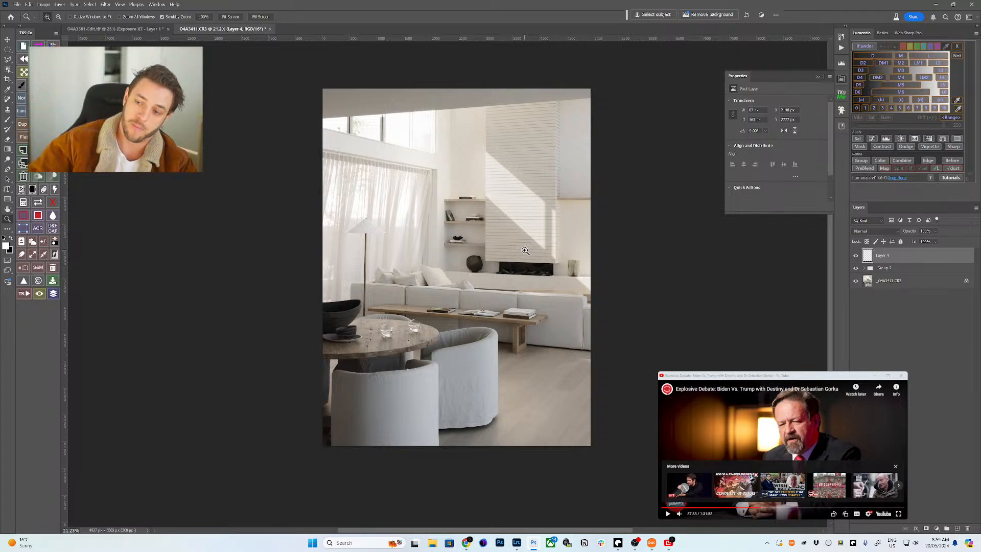
{"action": "left_click_drag", "start_coordinate": [455, 284], "coordinate": [519, 328]}
{"action": "left_click_drag", "start_coordinate": [498, 290], "coordinate": [474, 242]}
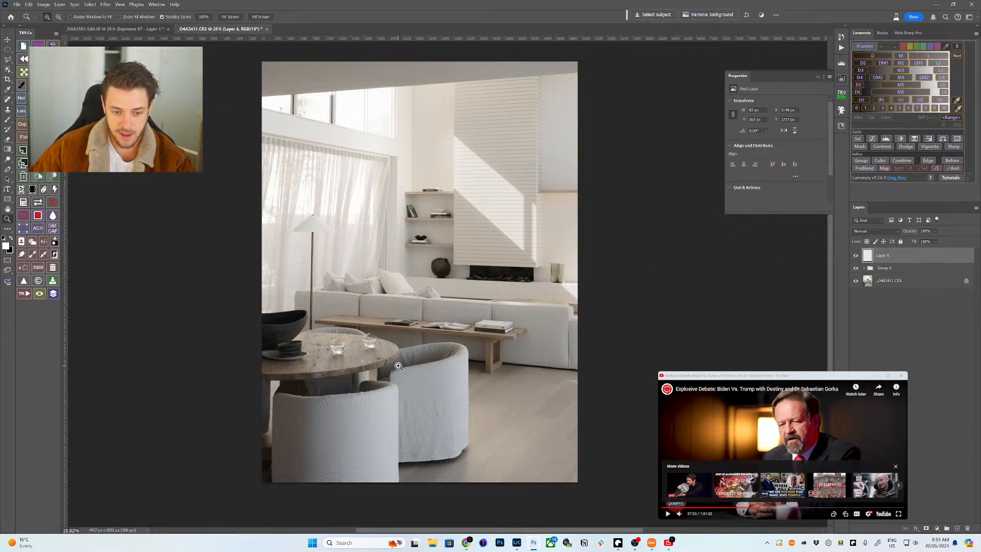
{"action": "key", "text": "ctrl+Tab"}
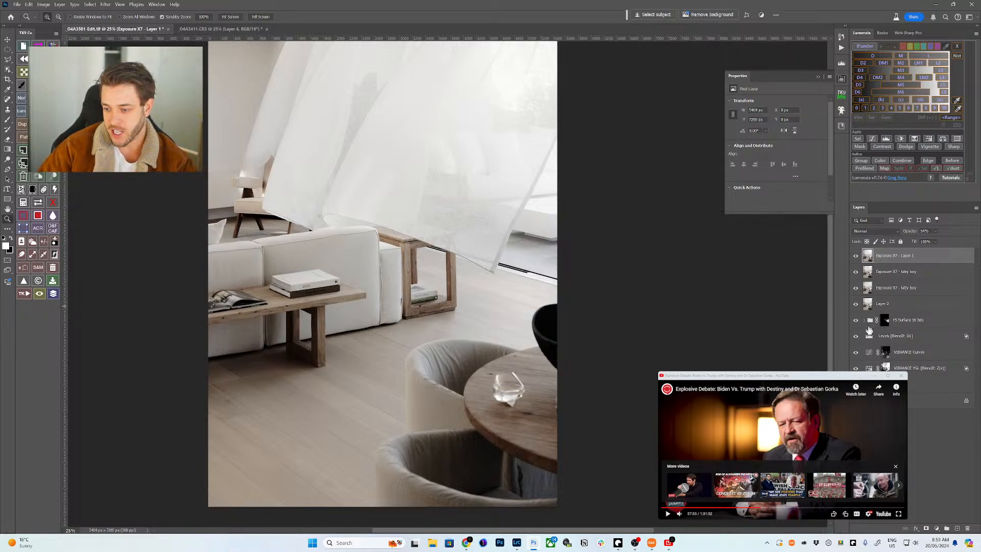
- Inspect the Levels layer in _04A3581-Edit.tif, deselect layers, and return to _04A3411.CR3
{"action": "left_click", "coordinate": [868, 338]}
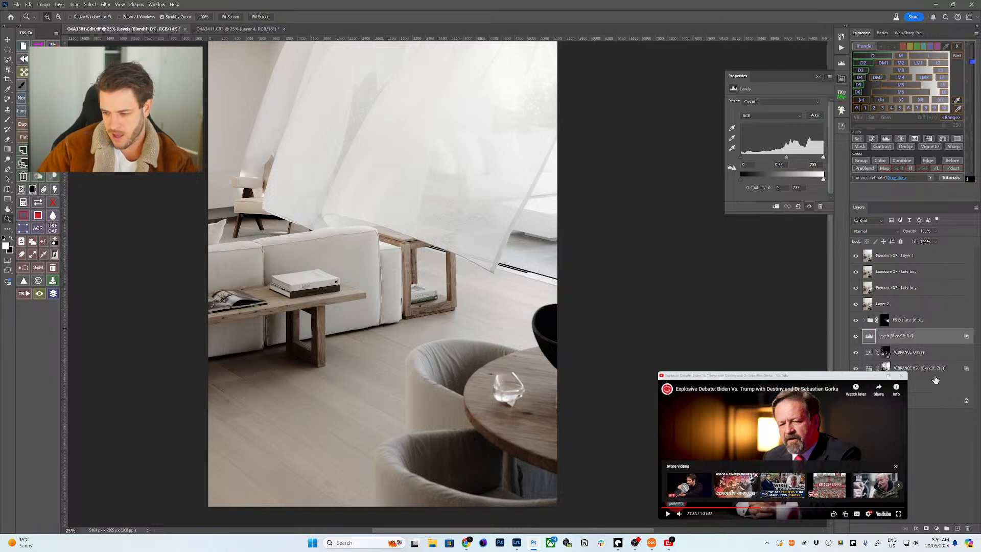
{"action": "left_click", "coordinate": [928, 370]}
{"action": "key", "text": "v"}
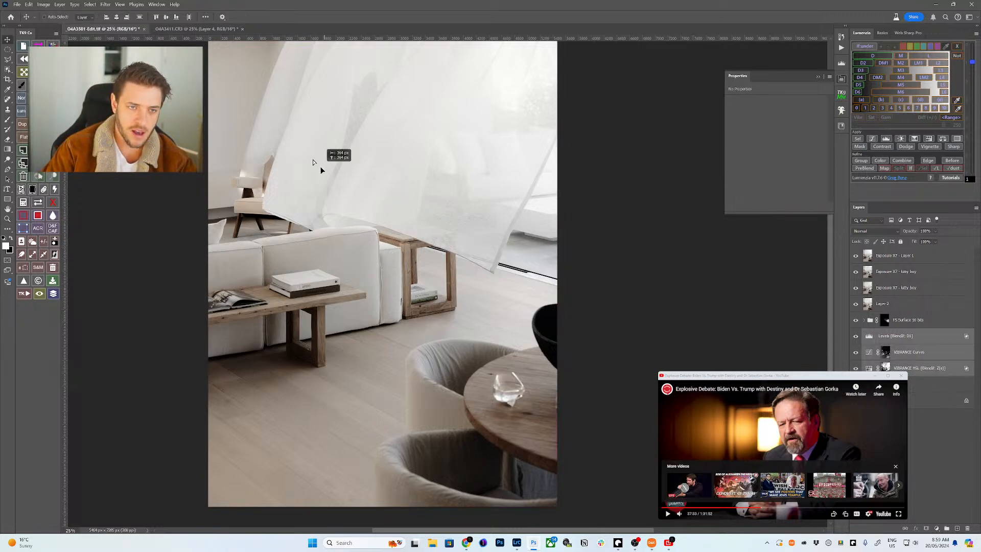
{"action": "scroll", "coordinate": [333, 154], "scroll_direction": "up", "scroll_amount": 5}
{"action": "left_click", "coordinate": [203, 33]}
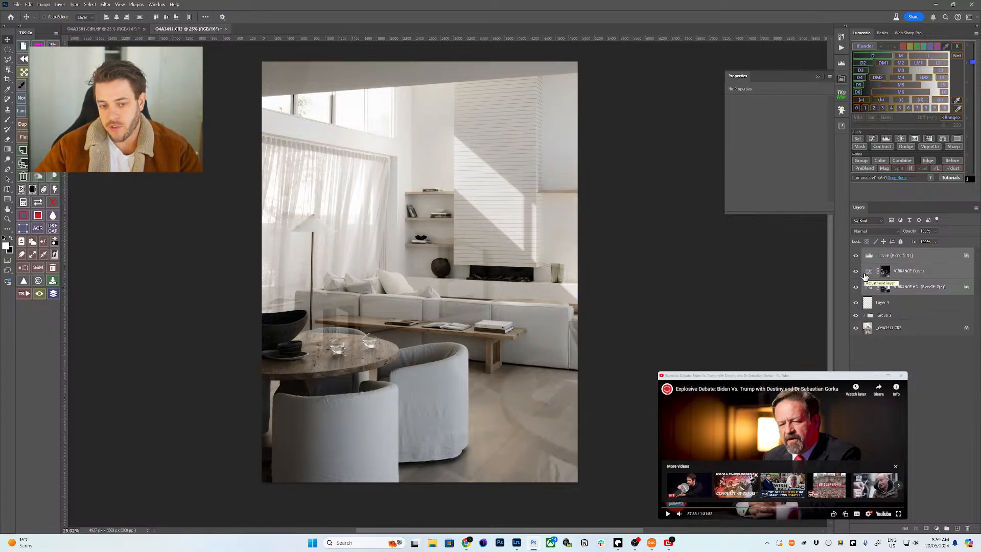
- Apply a Shift+F5 fill to the VIBRANCE HSL and VIBRANCE Curves masks
{"action": "left_click", "coordinate": [883, 287]}
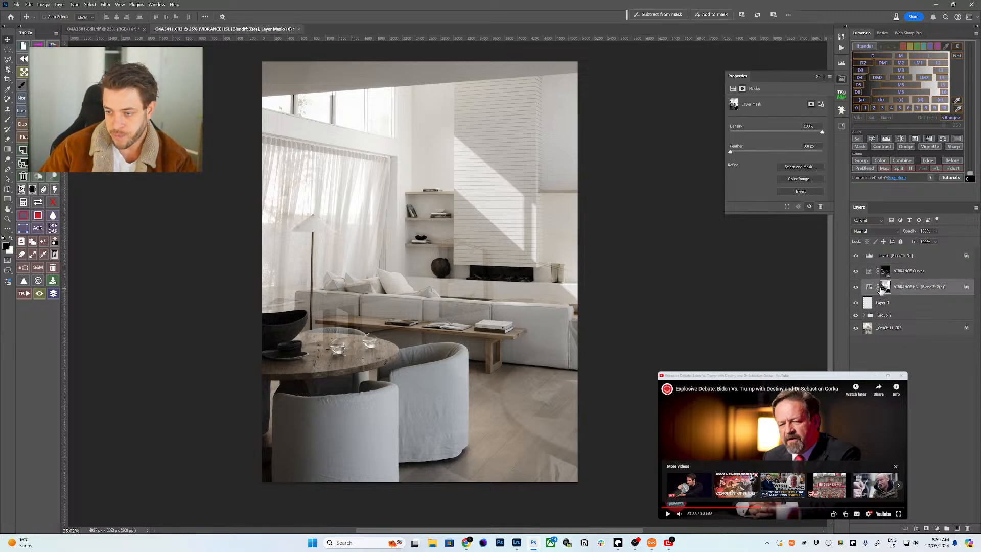
{"action": "key", "text": "shift+F5"}
{"action": "key", "text": "Return"}
{"action": "left_click", "coordinate": [883, 268]}
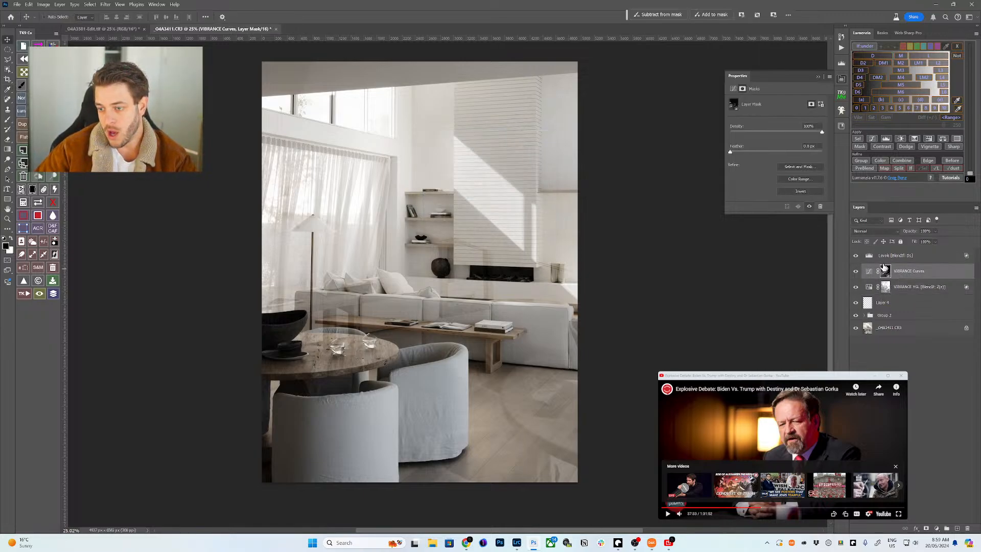
{"action": "key", "text": "shift+F5"}
{"action": "key", "text": "Return"}
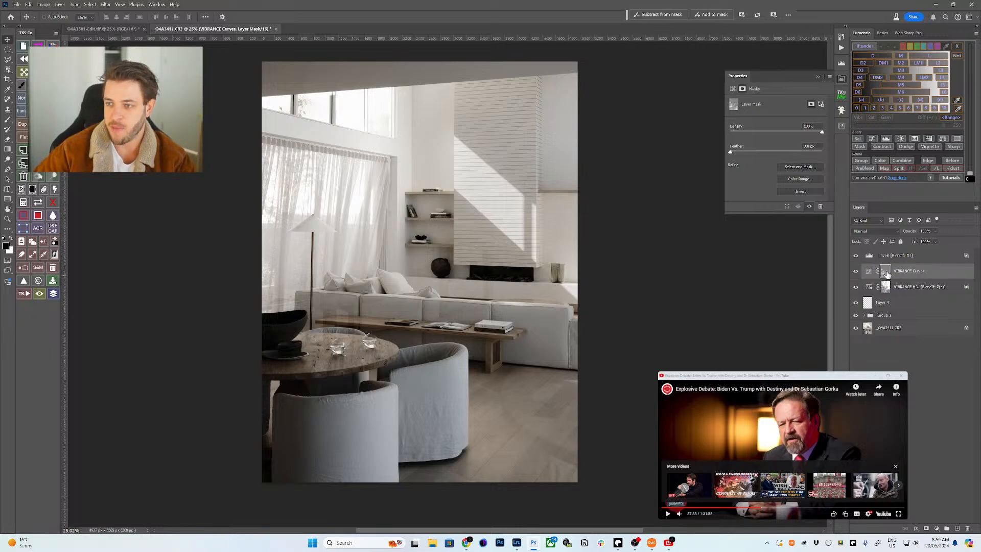
- Clear the Lumenzia preview layers, switch to preview mode, and fill the Curves mask white
{"action": "left_click", "coordinate": [939, 49]}
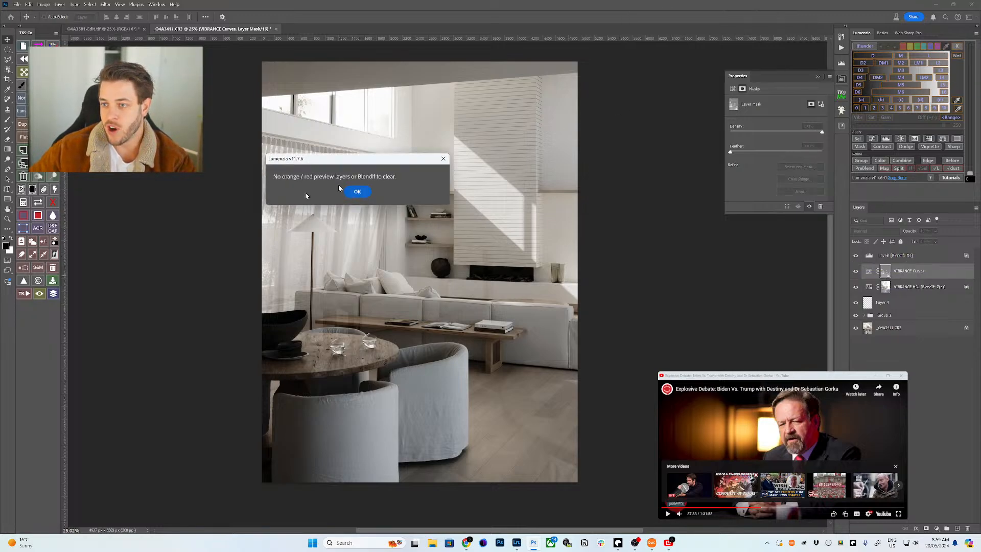
{"action": "key", "text": "Return"}
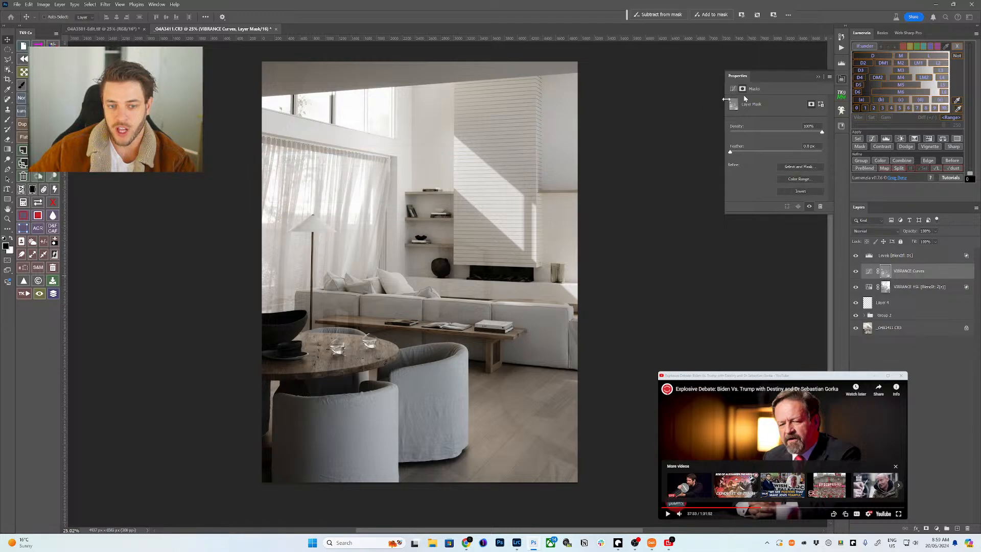
{"action": "left_click", "coordinate": [861, 47]}
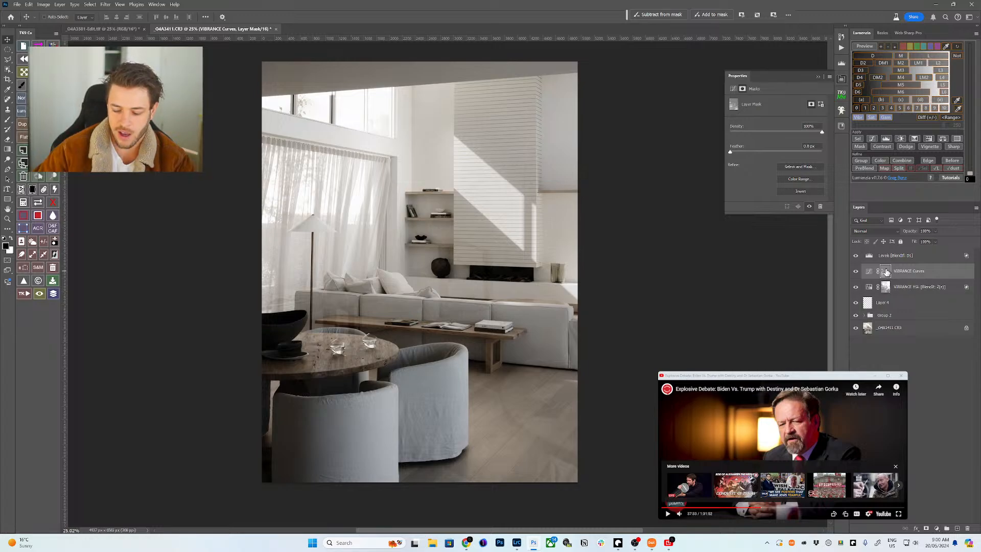
{"action": "key", "text": "shift+BackSpace"}
{"action": "key", "text": "Return"}
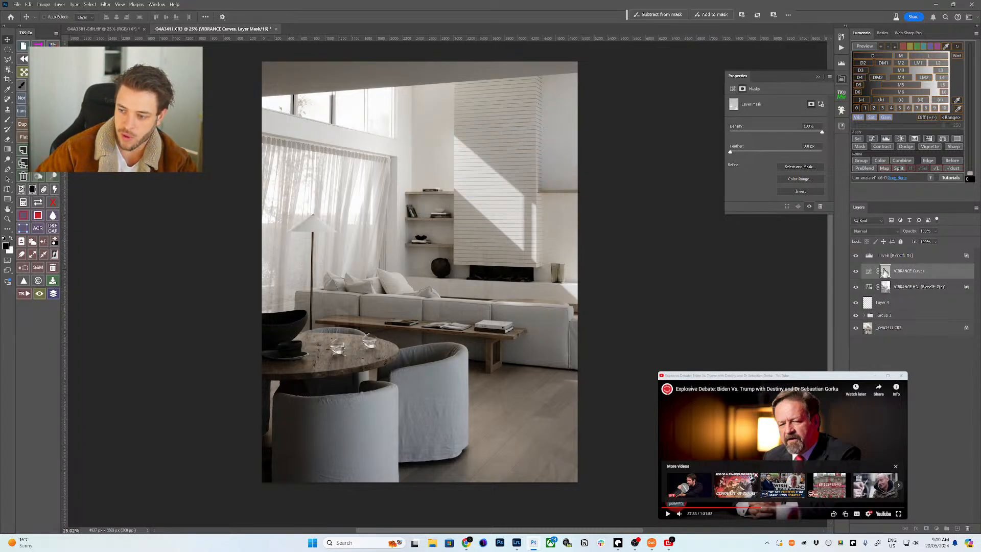
- Fill the VIBRANCE Curves mask with Black, Normal mode, 100% opacity
{"action": "key", "text": "shift+BackSpace"}
{"action": "left_click", "coordinate": [498, 148]}
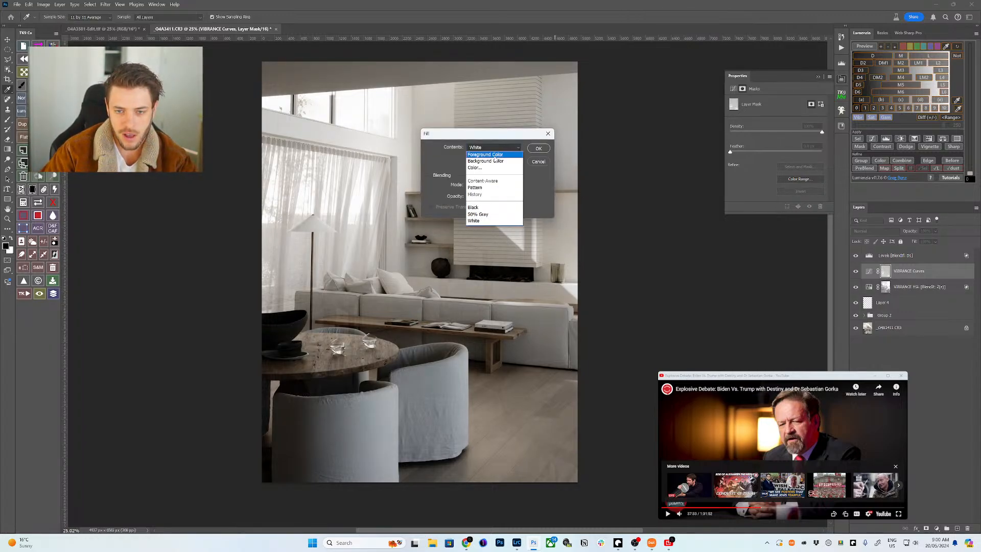
{"action": "left_click", "coordinate": [484, 206]}
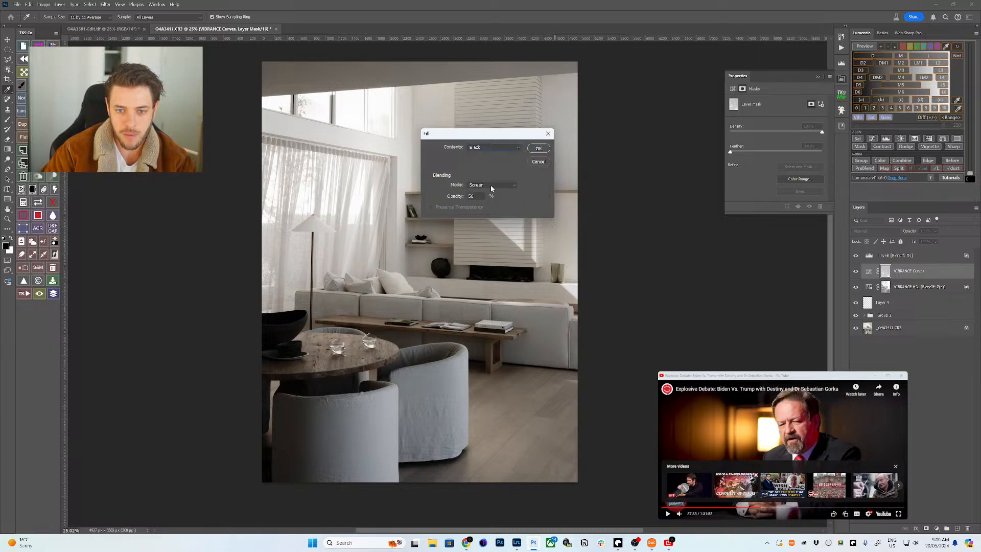
{"action": "left_click", "coordinate": [490, 184]}
{"action": "left_click", "coordinate": [477, 192]}
{"action": "double_click", "coordinate": [476, 197]}
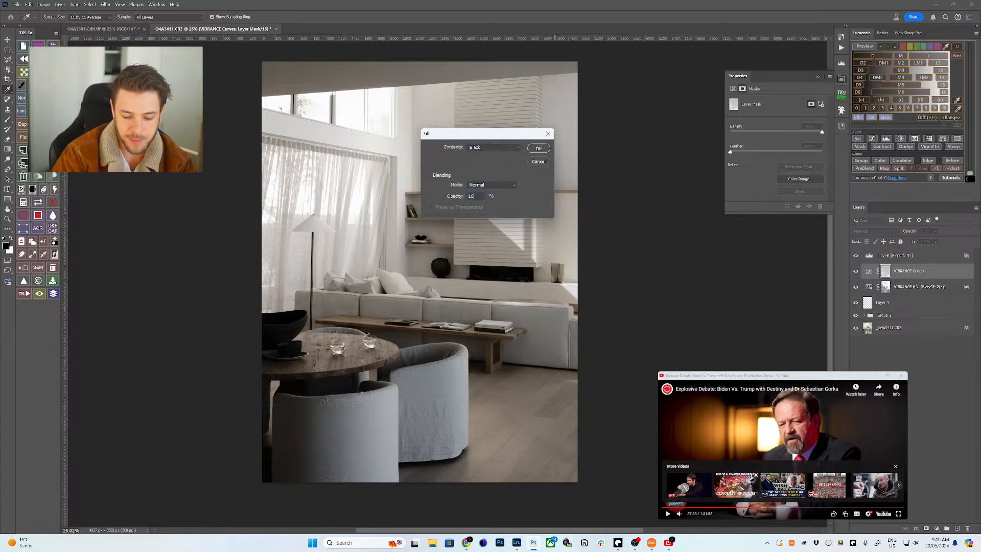
{"action": "type", "text": "100"}
{"action": "key", "text": "Return"}
- Fill the VIBRANCE HSL mask with black and hide the Levels [BlendIf: D1] layer
{"action": "left_click", "coordinate": [885, 287]}
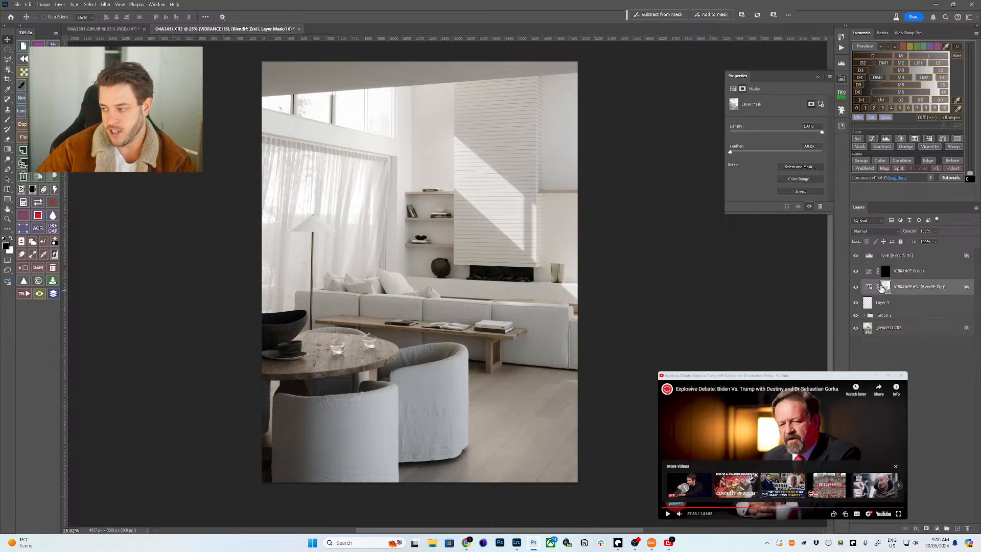
{"action": "key", "text": "shift+F5"}
{"action": "key", "text": "Return"}
{"action": "key", "text": "Return"}
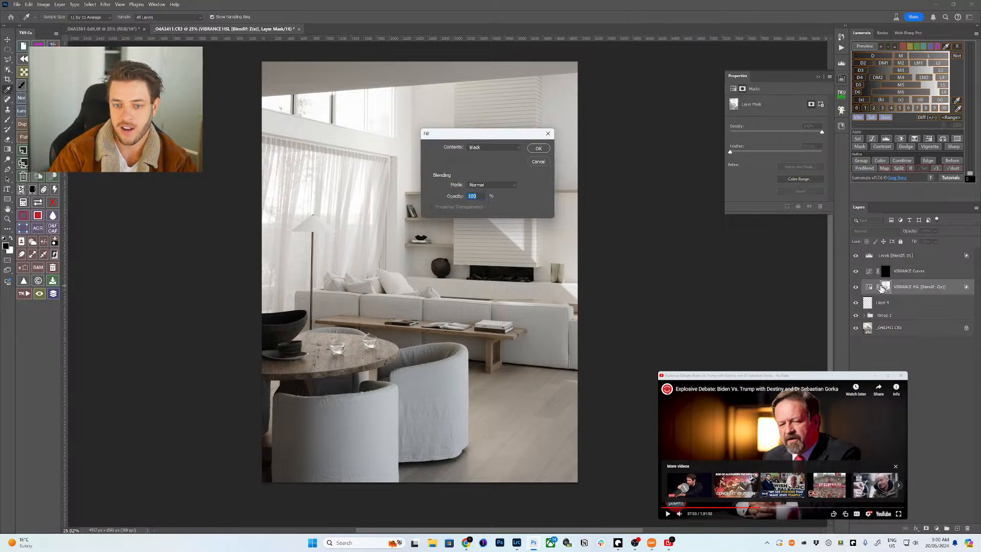
{"action": "left_click", "coordinate": [538, 148]}
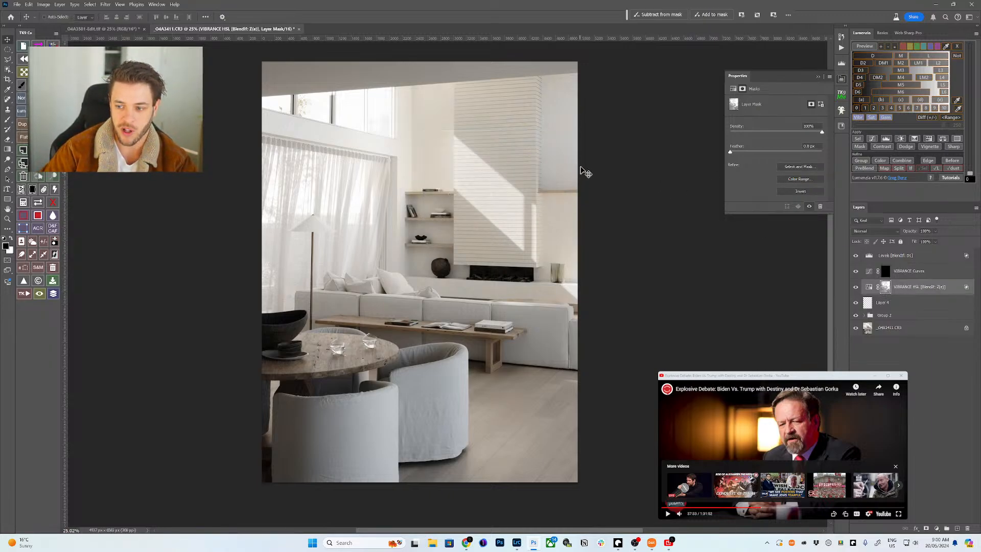
{"action": "left_click", "coordinate": [855, 256]}
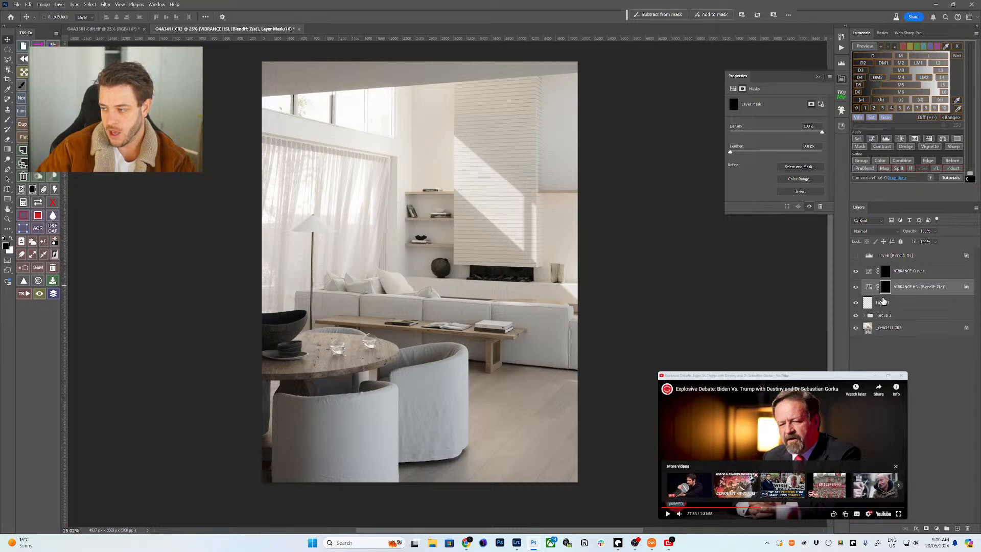
- Run Lumenzia's vibrance preview and lower the Levels white input to 215
{"action": "left_click", "coordinate": [859, 123]}
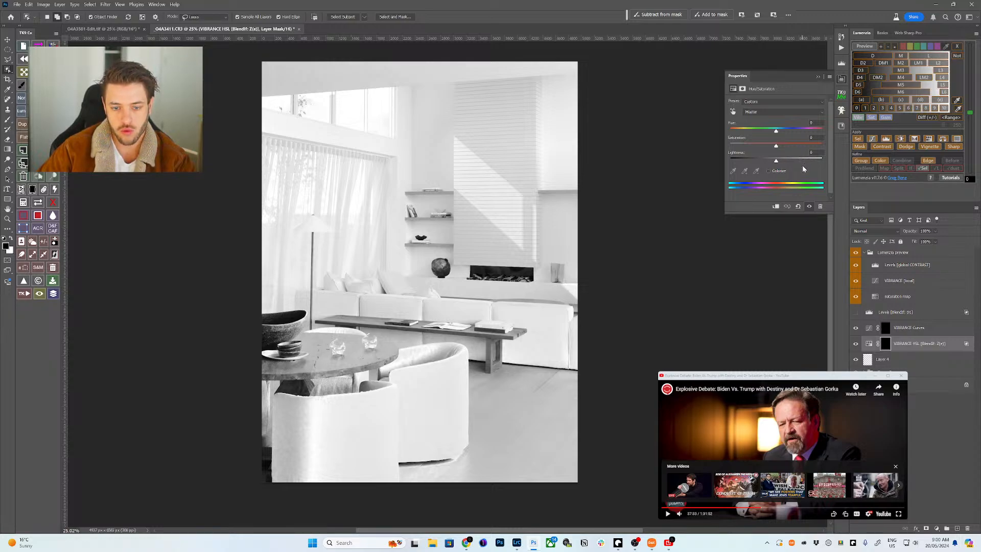
{"action": "left_click", "coordinate": [864, 265]}
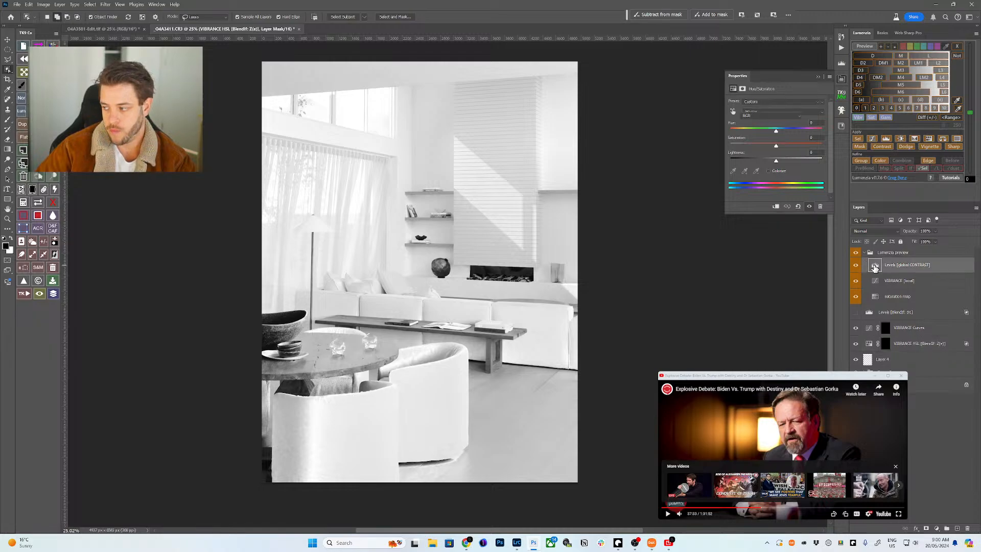
{"action": "mouse_move", "coordinate": [813, 160]}
{"action": "left_mouse_down"}
{"action": "mouse_move", "coordinate": [791, 159]}
{"action": "mouse_move", "coordinate": [803, 160]}
{"action": "left_mouse_up"}
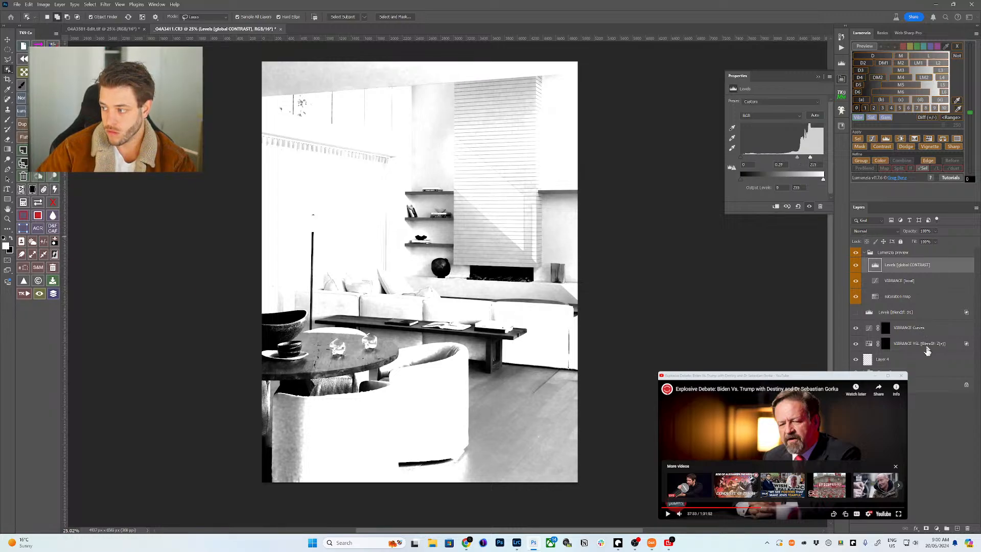
- Copy the HSL mask onto VIBRANCE Curves, replacing its mask, and turn Levels back on
{"action": "left_click", "coordinate": [886, 350]}
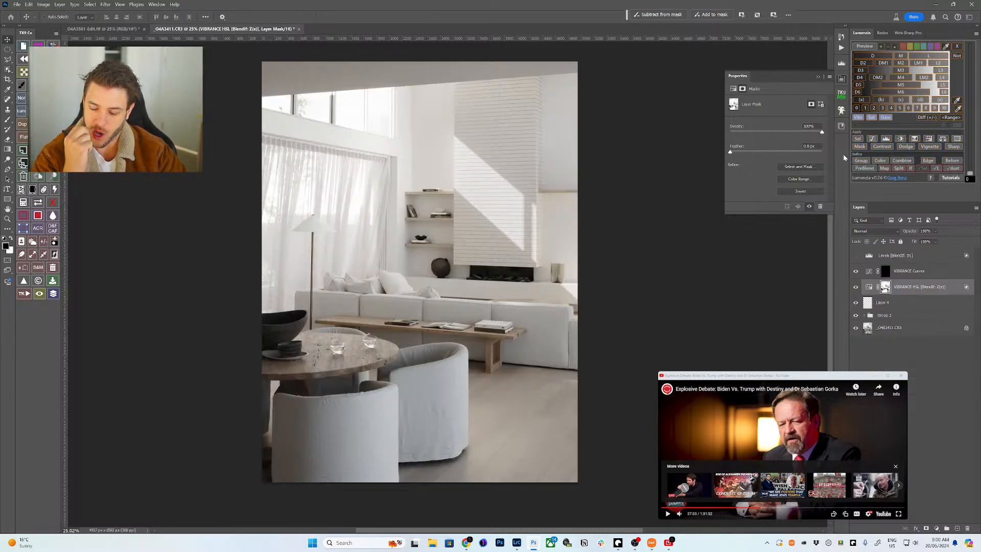
{"action": "left_click", "coordinate": [885, 273]}
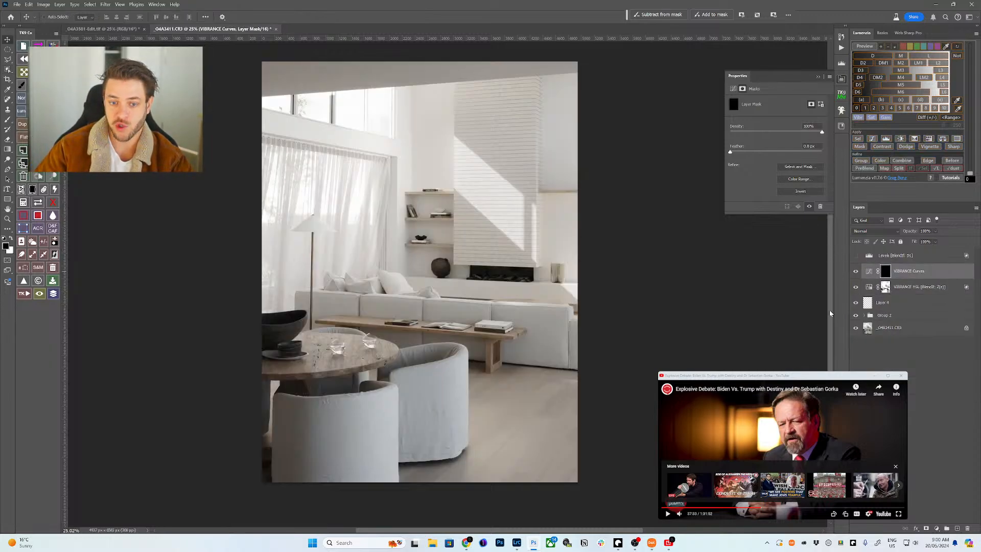
{"action": "left_click", "coordinate": [885, 289]}
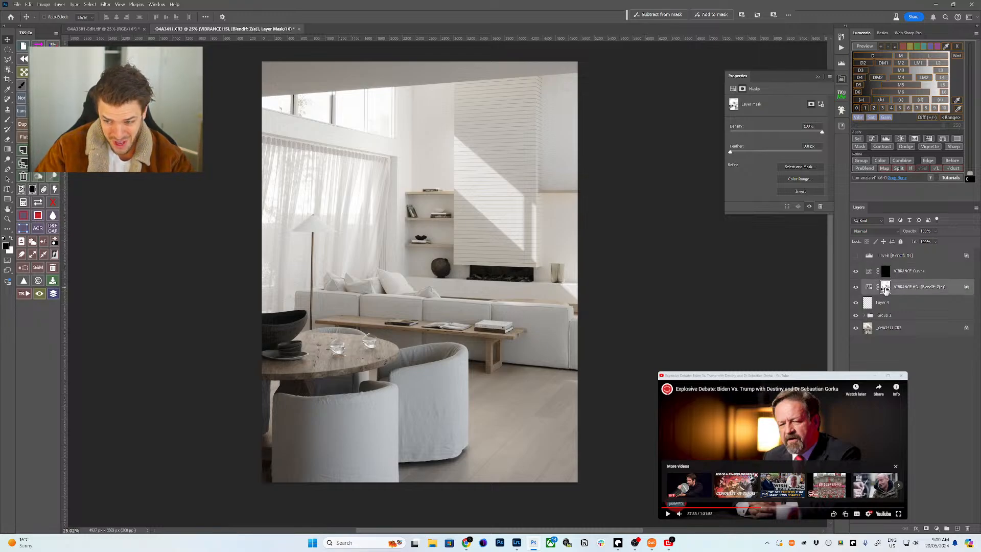
{"action": "left_click", "coordinate": [869, 274]}
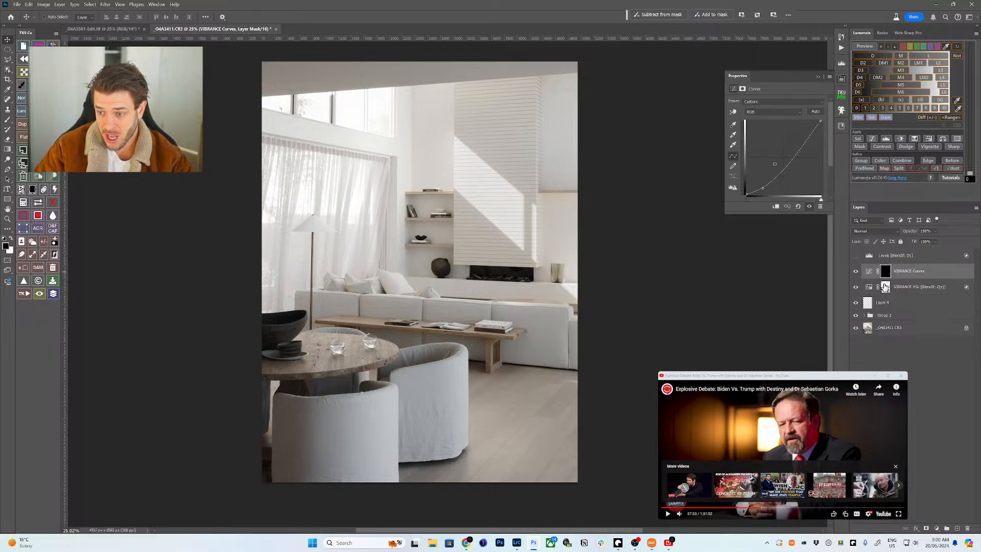
{"action": "left_click_drag", "start_coordinate": [885, 287], "coordinate": [889, 270]}
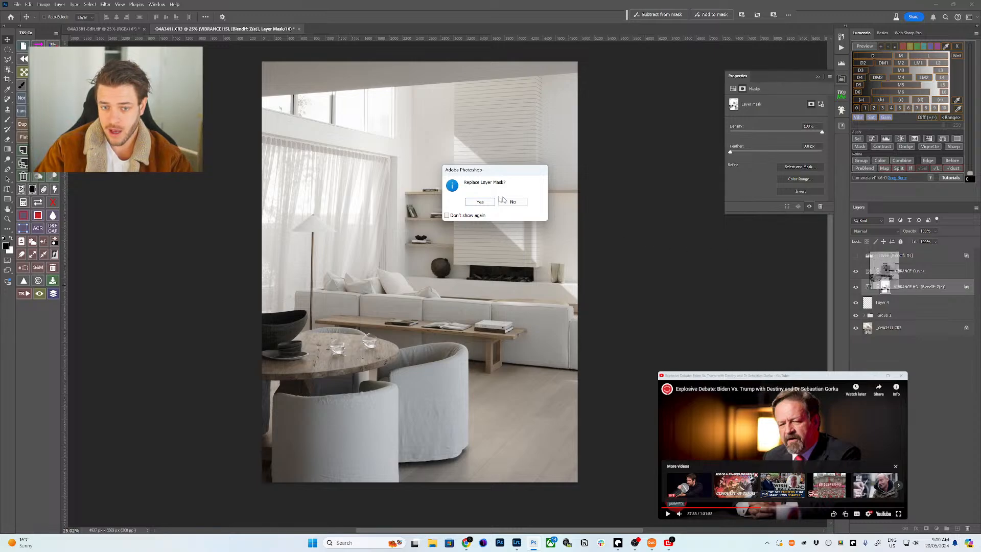
{"action": "left_click", "coordinate": [483, 203]}
{"action": "left_click", "coordinate": [879, 271]}
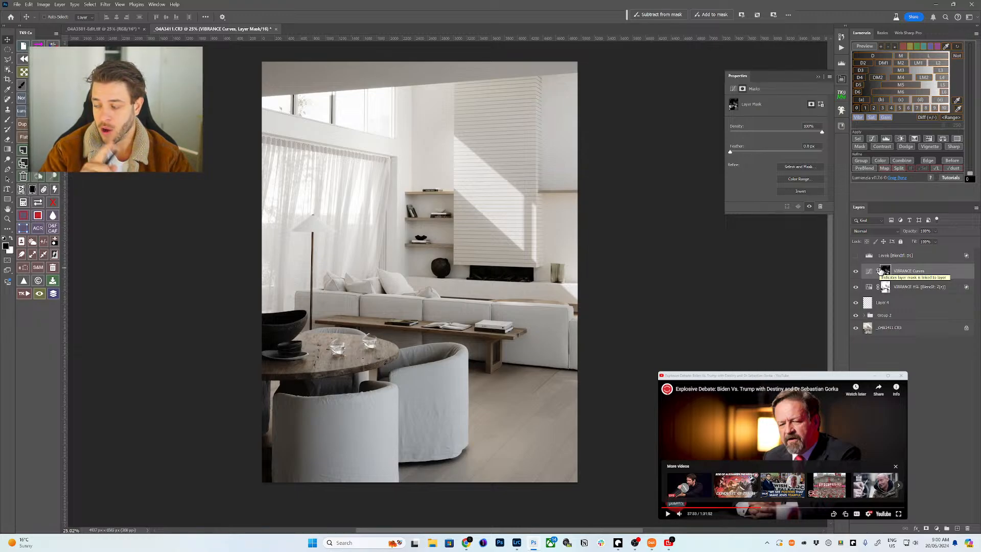
{"action": "left_click", "coordinate": [856, 255]}
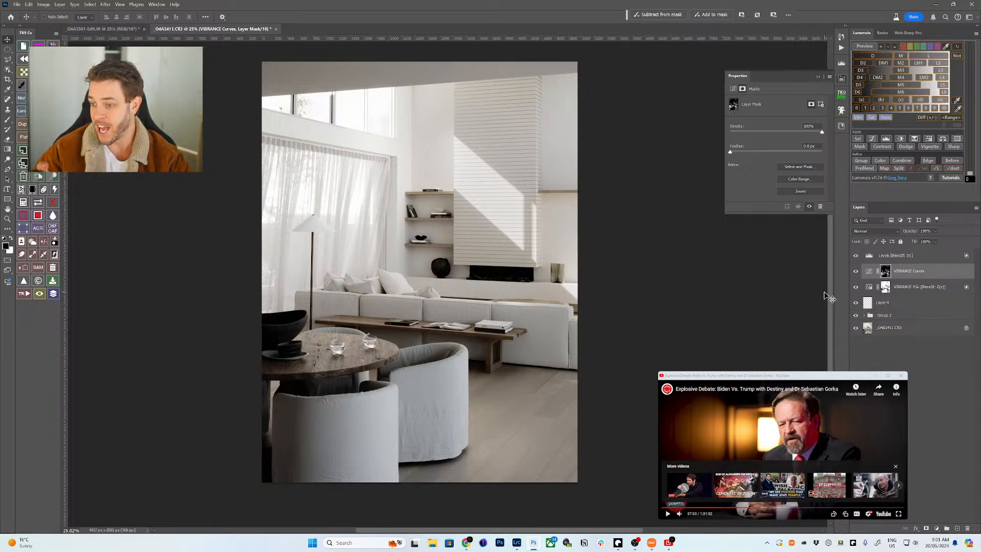
- Compare the photo with and without the Levels [BlendIf: DL] darkening, leaving it on
{"action": "left_click", "coordinate": [866, 256]}
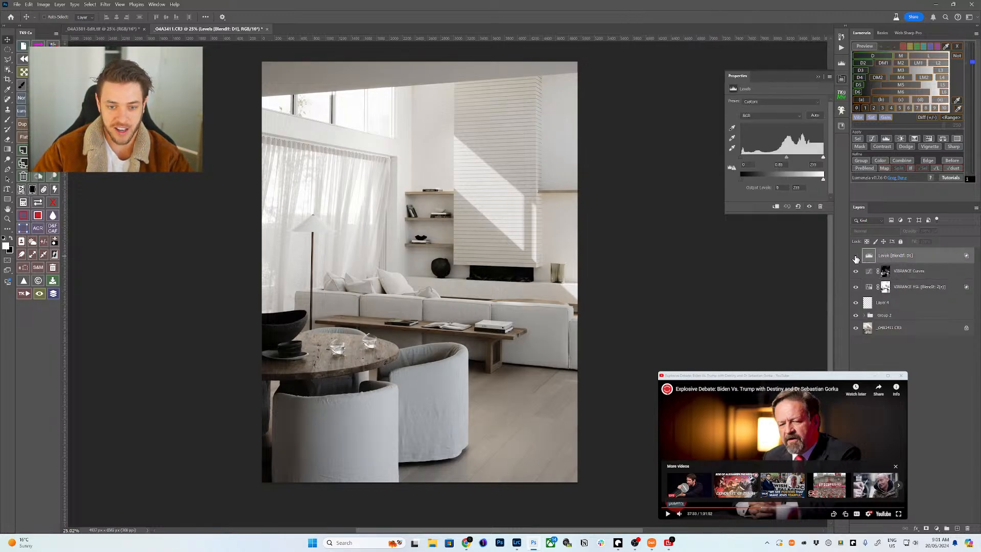
{"action": "left_click", "coordinate": [855, 260]}
{"action": "left_click", "coordinate": [854, 262]}
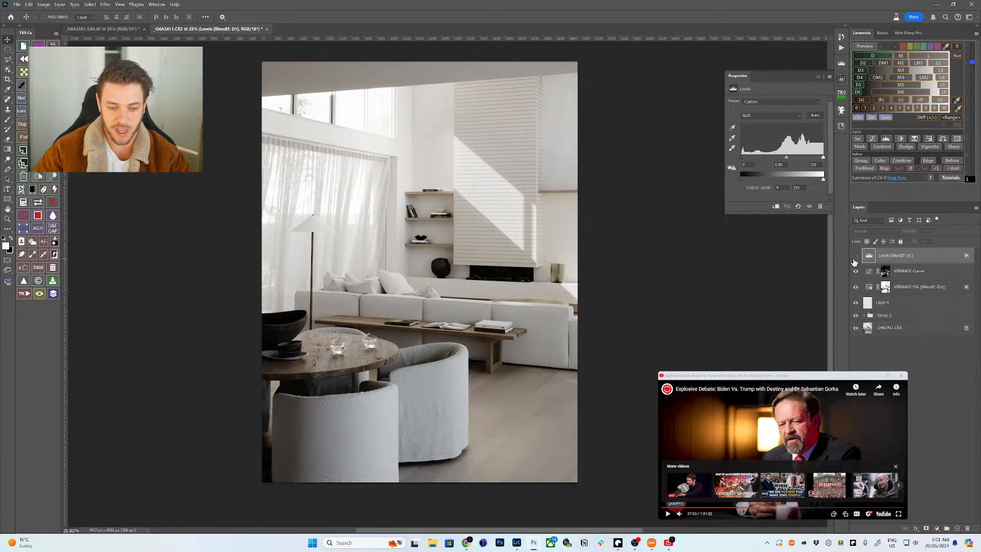
{"action": "left_click", "coordinate": [853, 261]}
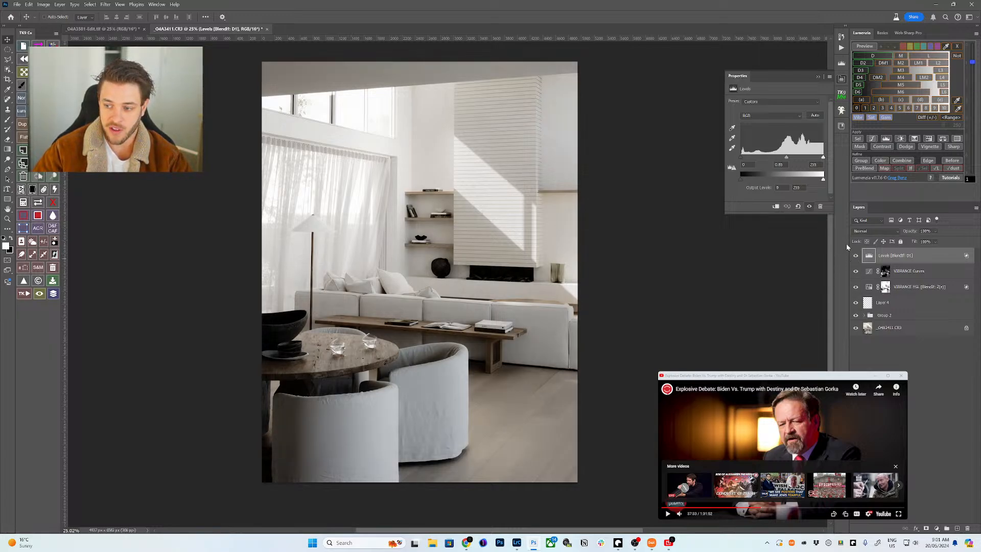
- Group the Levels layer under a D6 darks luminosity mask and collapse the group
{"action": "left_click", "coordinate": [859, 93]}
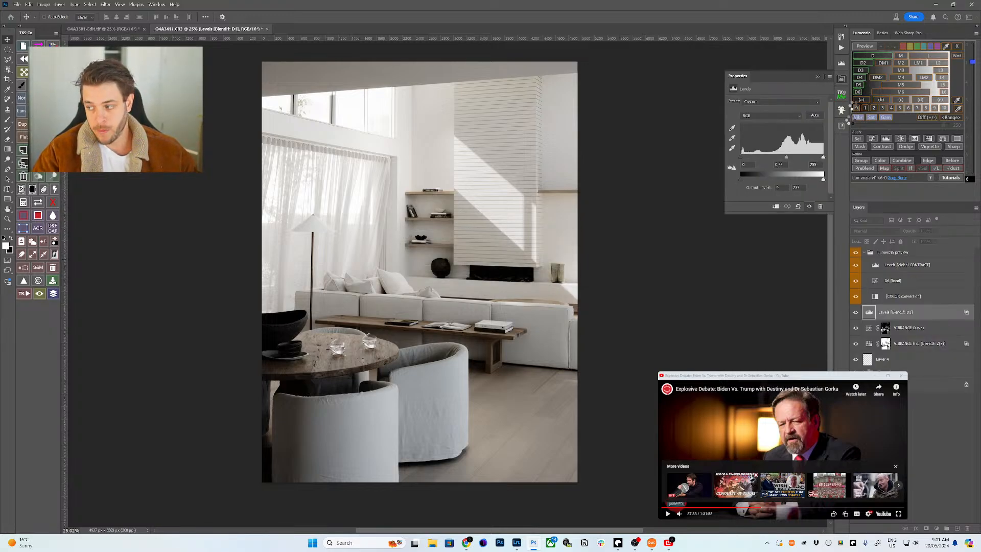
{"action": "key", "text": "w"}
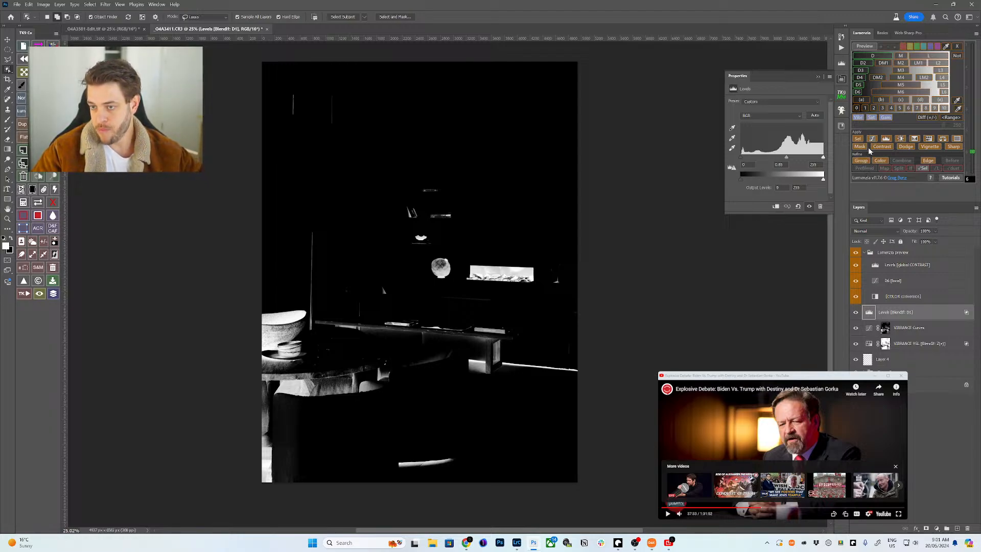
{"action": "left_click", "coordinate": [861, 163]}
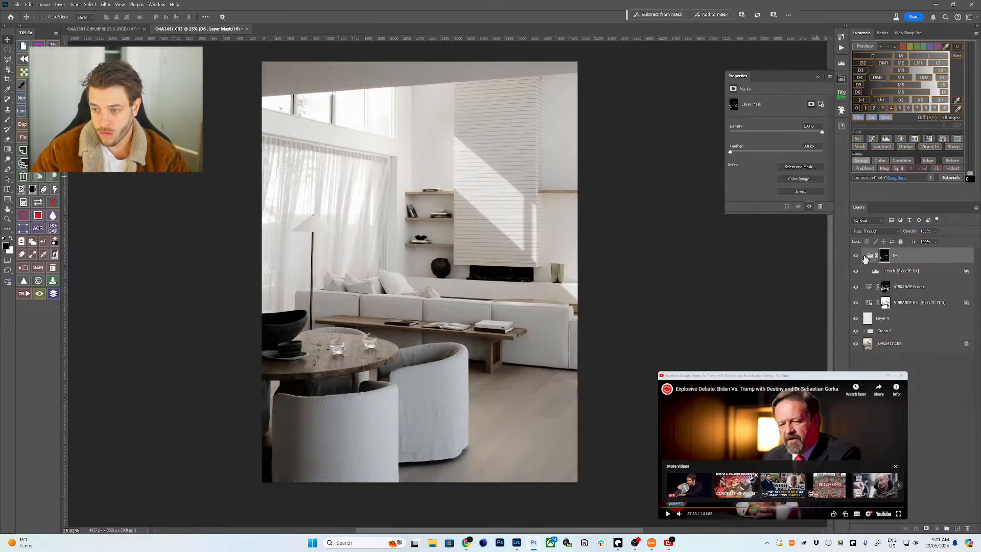
{"action": "left_click", "coordinate": [864, 256]}
- Zoom in on the bench and sofa area to check the darkening
{"action": "left_click", "coordinate": [104, 29]}
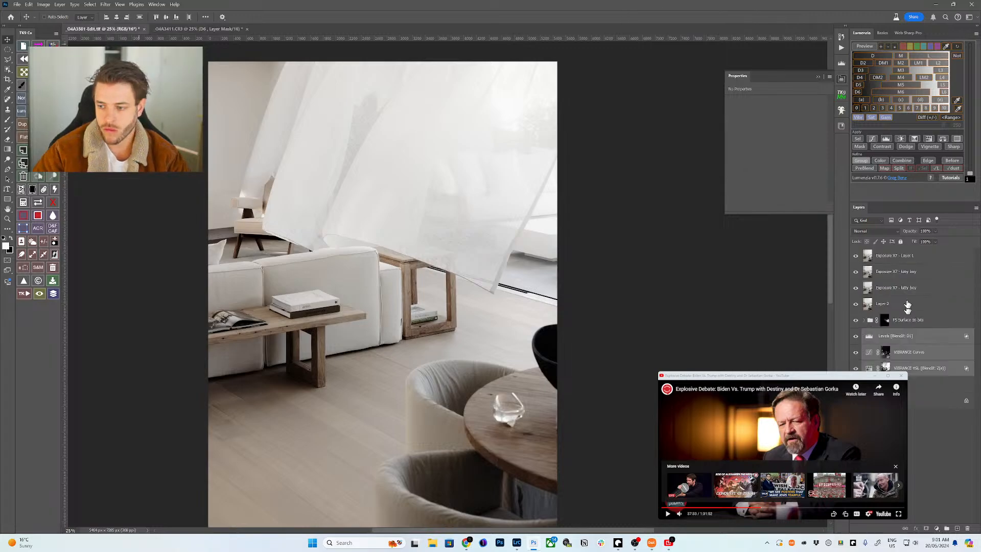
{"action": "left_click", "coordinate": [205, 29]}
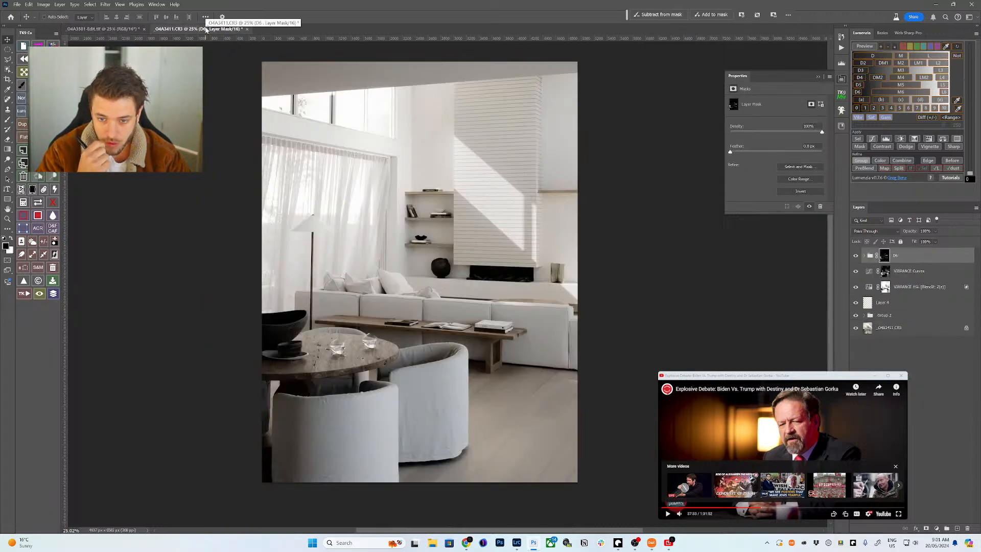
{"action": "key", "text": "z"}
{"action": "left_click", "coordinate": [494, 317]}
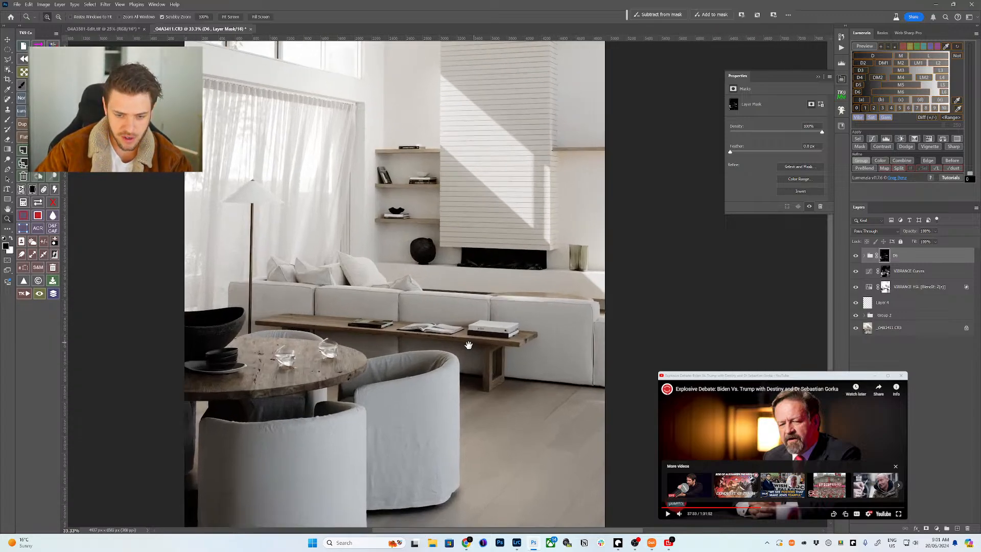
{"action": "left_click_drag", "start_coordinate": [468, 345], "coordinate": [515, 301]}
{"action": "scroll", "coordinate": [515, 301], "scroll_direction": "up", "scroll_amount": 2}
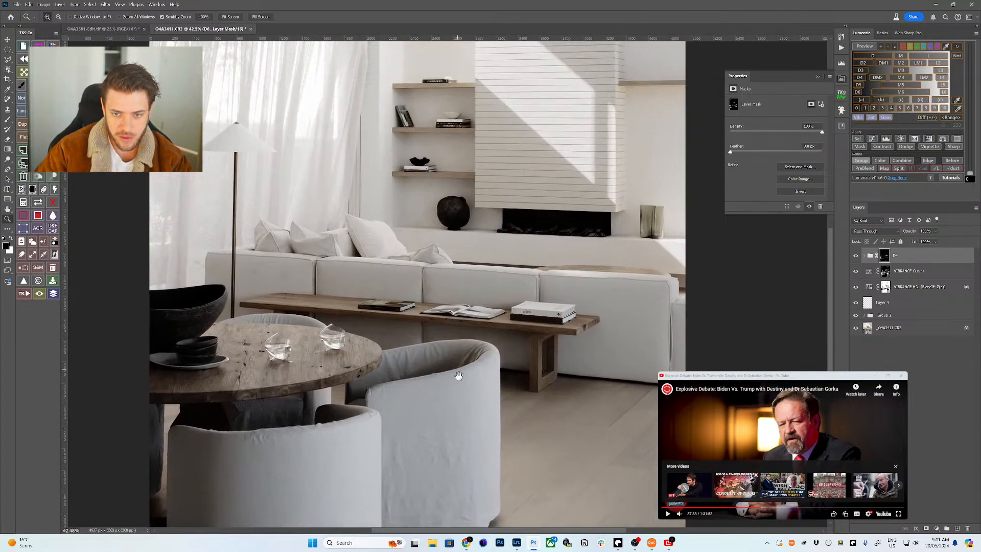
{"action": "scroll", "coordinate": [479, 336], "scroll_direction": "down", "scroll_amount": 2}
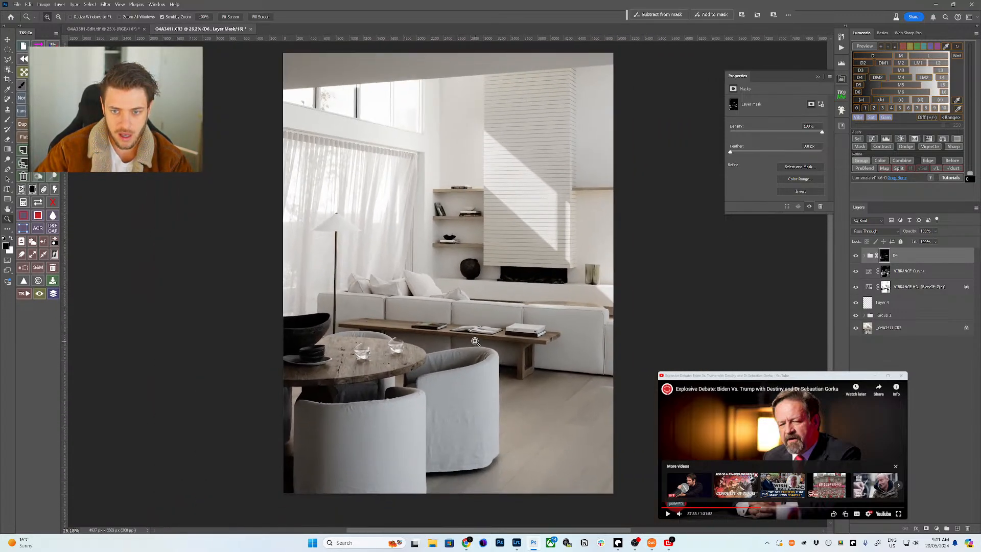
{"action": "left_click", "coordinate": [462, 305]}
{"action": "scroll", "coordinate": [453, 310], "scroll_direction": "down", "scroll_amount": 2}
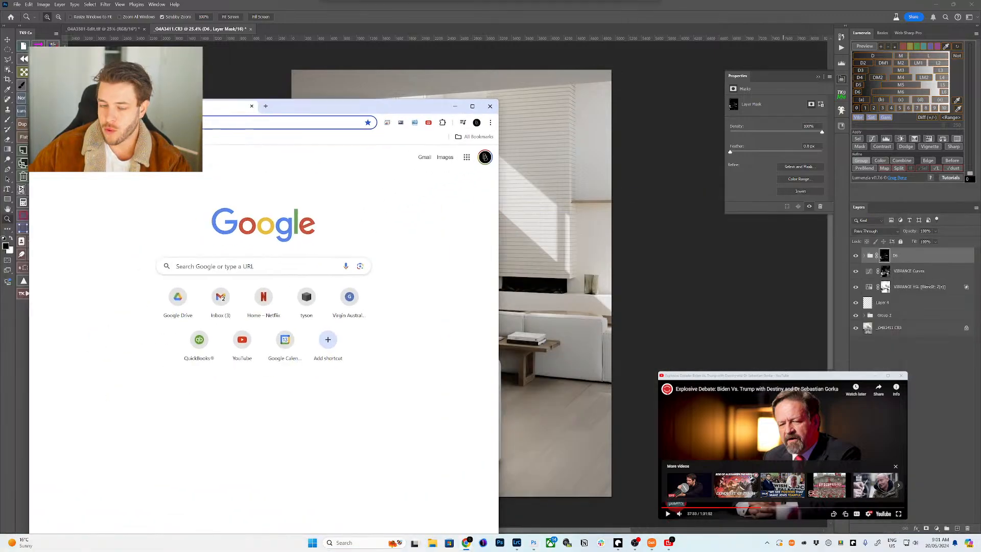
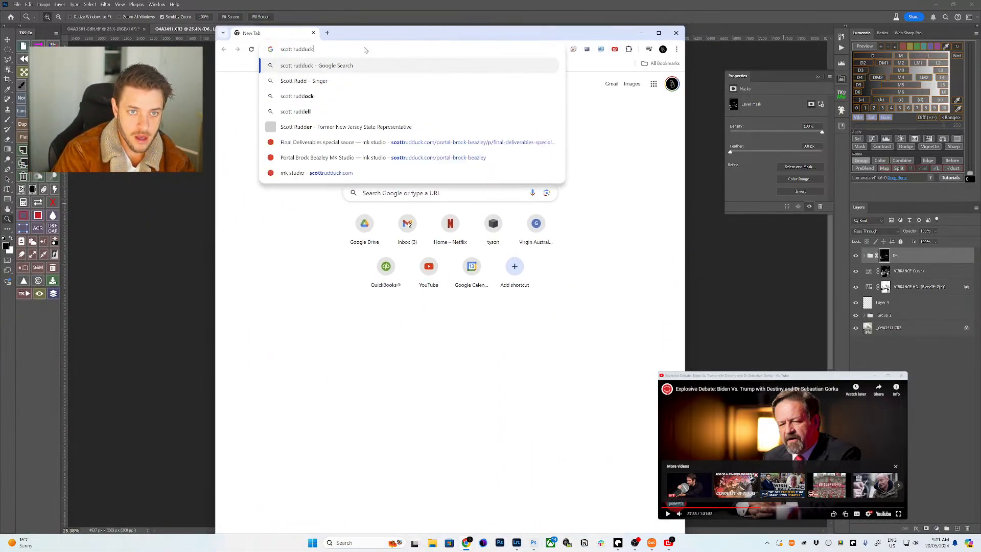
- Search the web for the retoucher's name and maximize the browser window
{"action": "key", "text": "Return"}
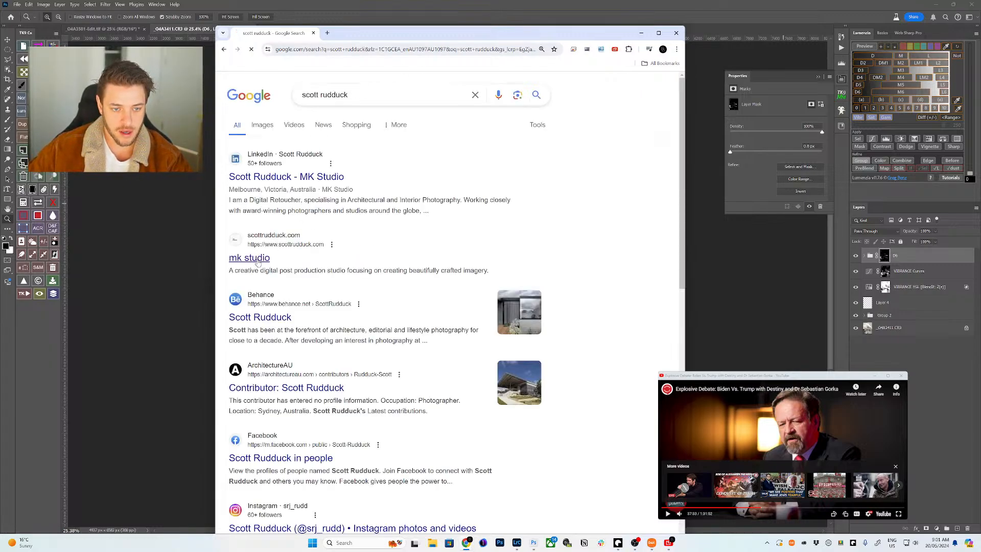
{"action": "left_click_drag", "start_coordinate": [517, 26], "coordinate": [545, 1]}
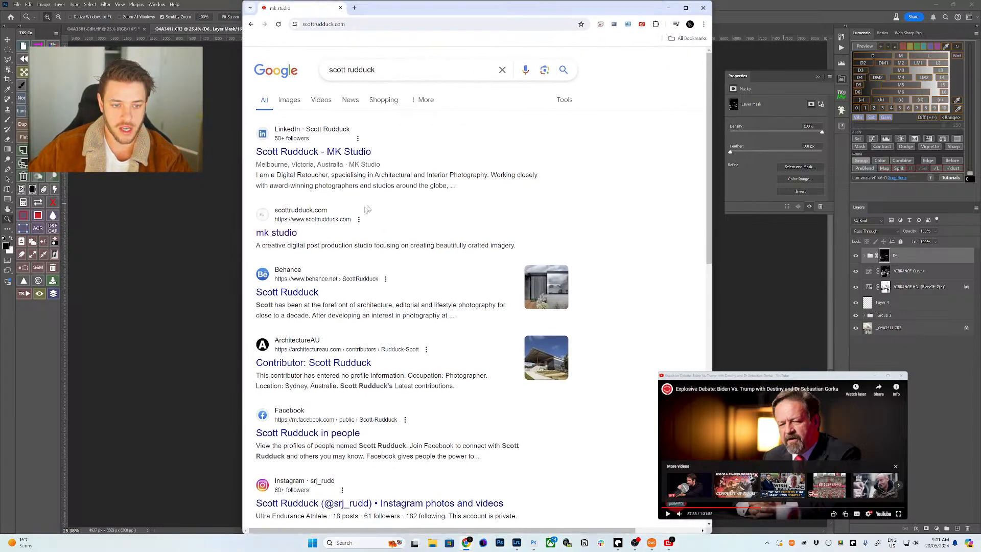
{"action": "key", "text": "super+Up"}
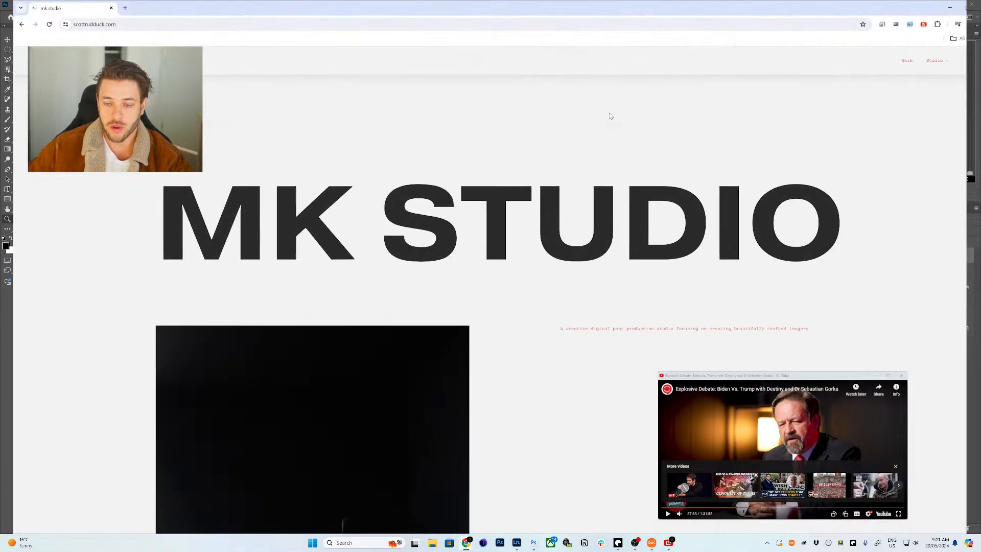
- Scroll the MK Studio homepage to the Clients & Publication list and open the Work page
{"action": "scroll", "coordinate": [587, 225], "scroll_direction": "down", "scroll_amount": 15}
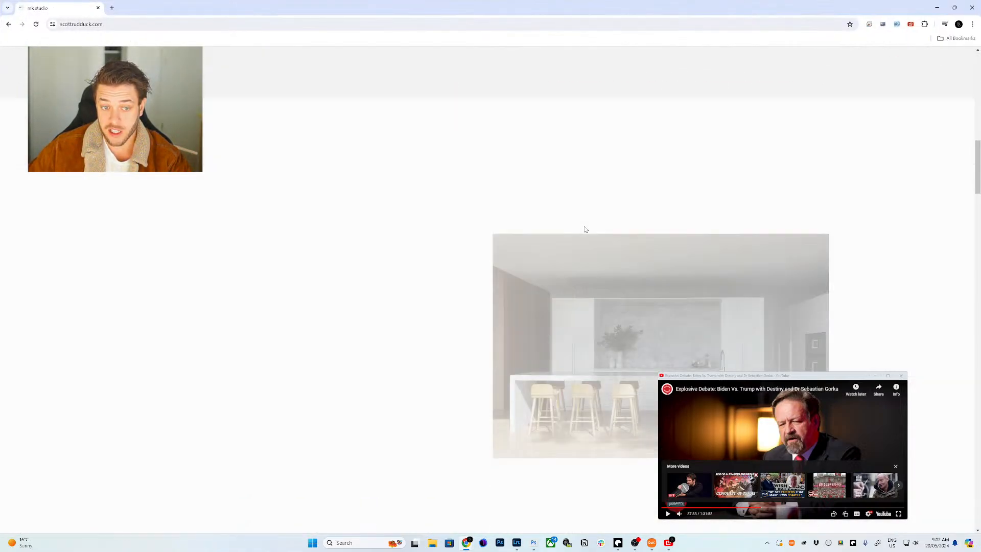
{"action": "scroll", "coordinate": [585, 229], "scroll_direction": "down", "scroll_amount": 6}
{"action": "scroll", "coordinate": [584, 229], "scroll_direction": "up", "scroll_amount": 10}
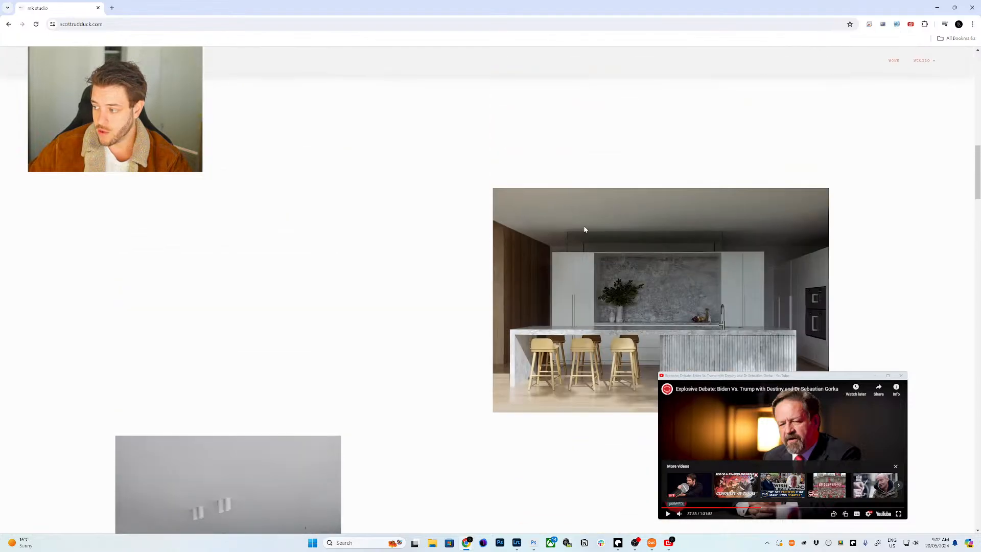
{"action": "scroll", "coordinate": [584, 229], "scroll_direction": "up", "scroll_amount": 5}
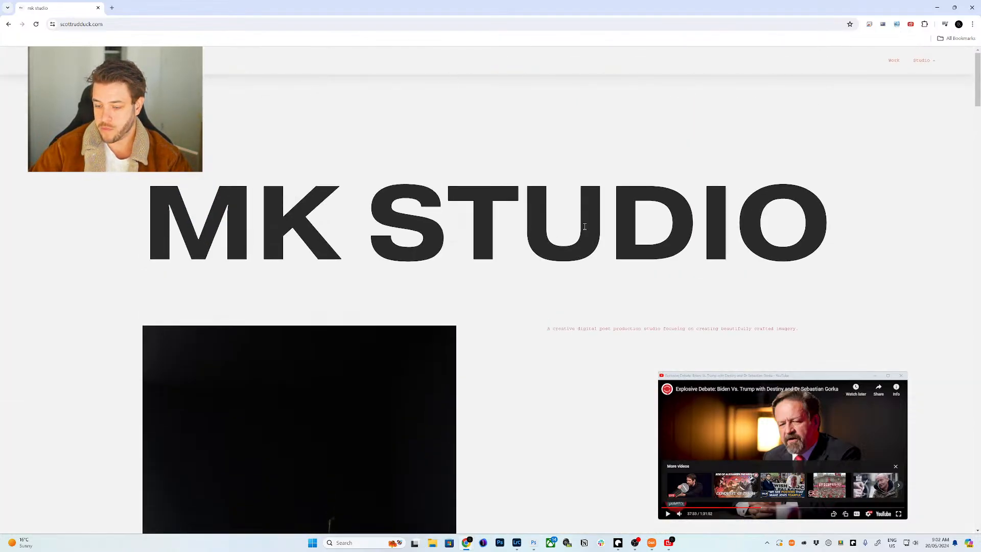
{"action": "scroll", "coordinate": [564, 236], "scroll_direction": "down", "scroll_amount": 10}
{"action": "scroll", "coordinate": [556, 248], "scroll_direction": "down", "scroll_amount": 15}
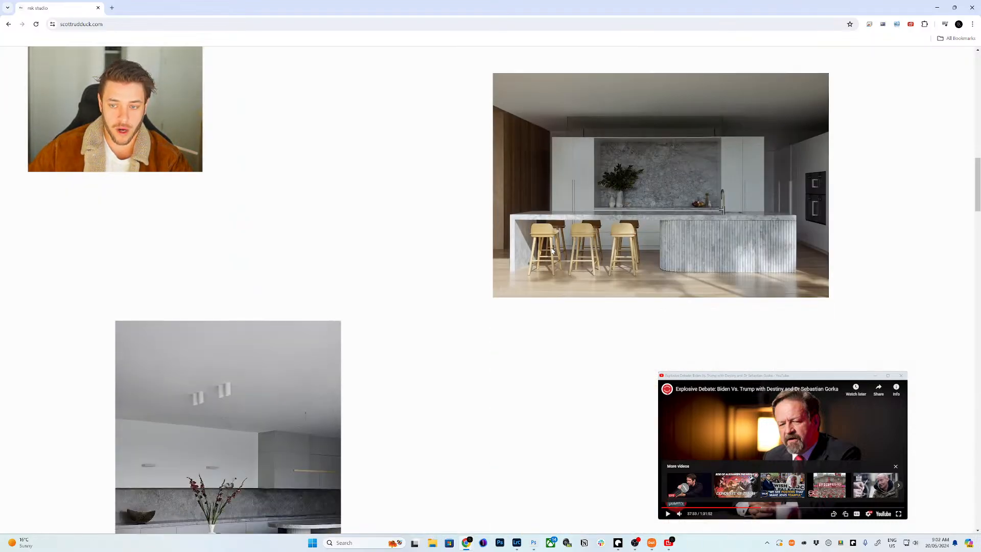
{"action": "scroll", "coordinate": [376, 238], "scroll_direction": "up", "scroll_amount": 20}
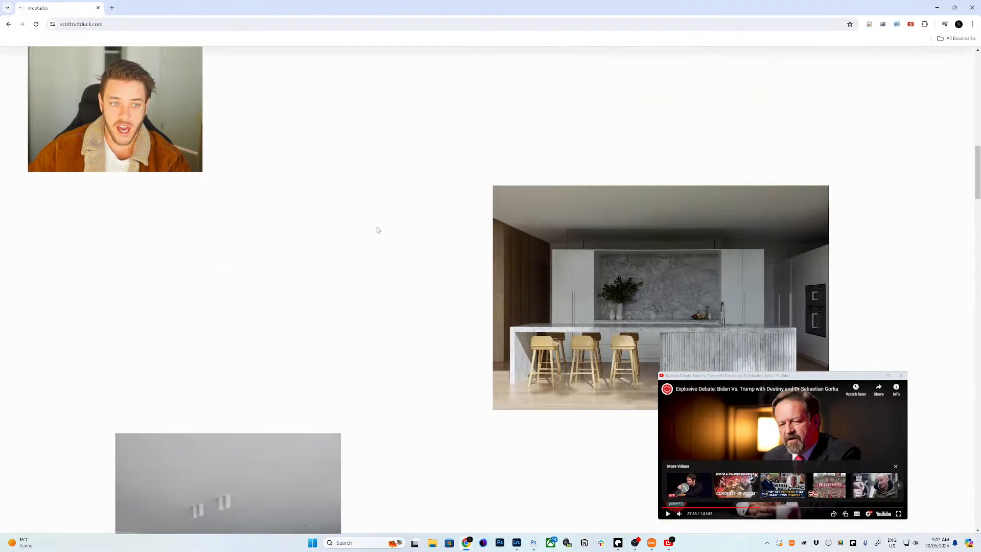
{"action": "scroll", "coordinate": [337, 199], "scroll_direction": "down", "scroll_amount": 4}
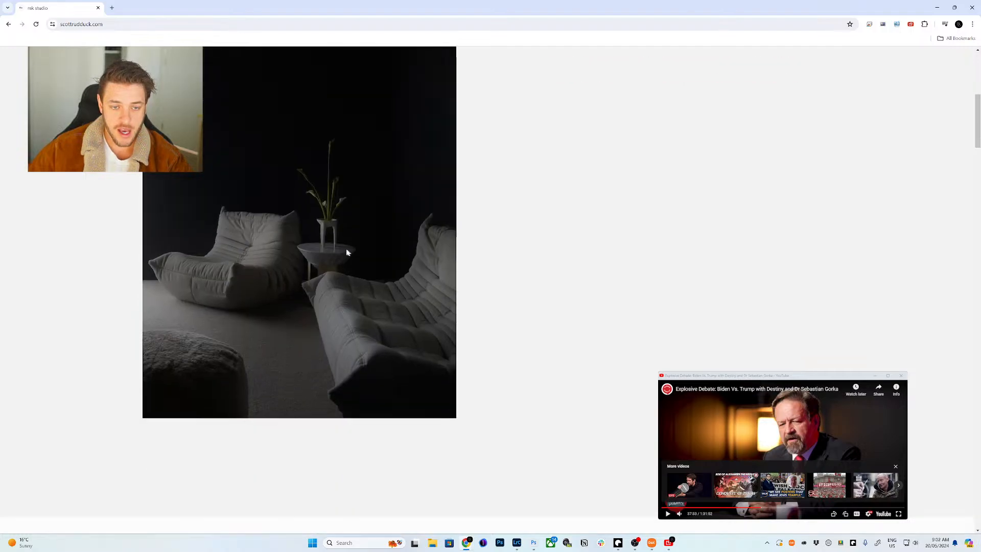
{"action": "scroll", "coordinate": [347, 233], "scroll_direction": "down", "scroll_amount": 2}
{"action": "scroll", "coordinate": [374, 258], "scroll_direction": "up", "scroll_amount": 5}
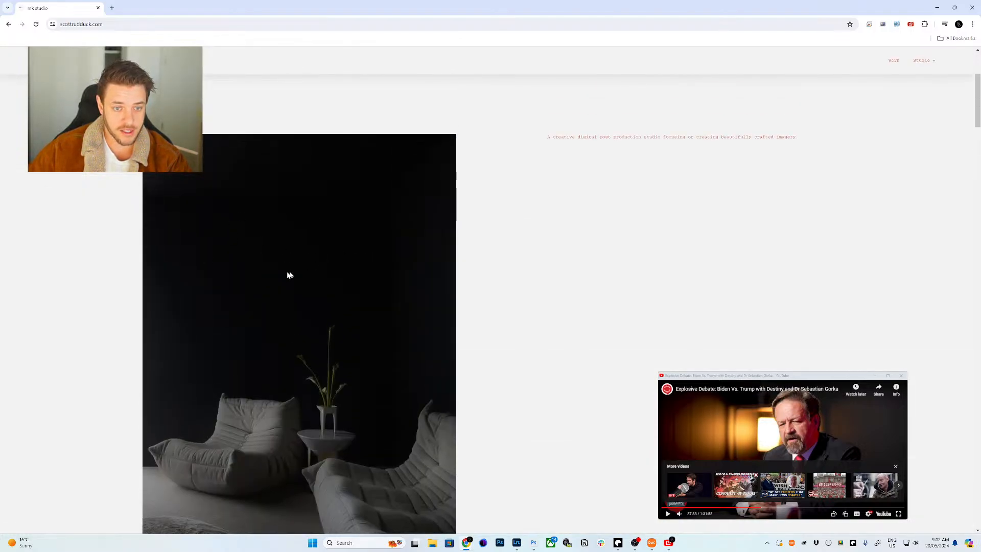
{"action": "scroll", "coordinate": [291, 273], "scroll_direction": "down", "scroll_amount": 5}
{"action": "scroll", "coordinate": [332, 234], "scroll_direction": "down", "scroll_amount": 10}
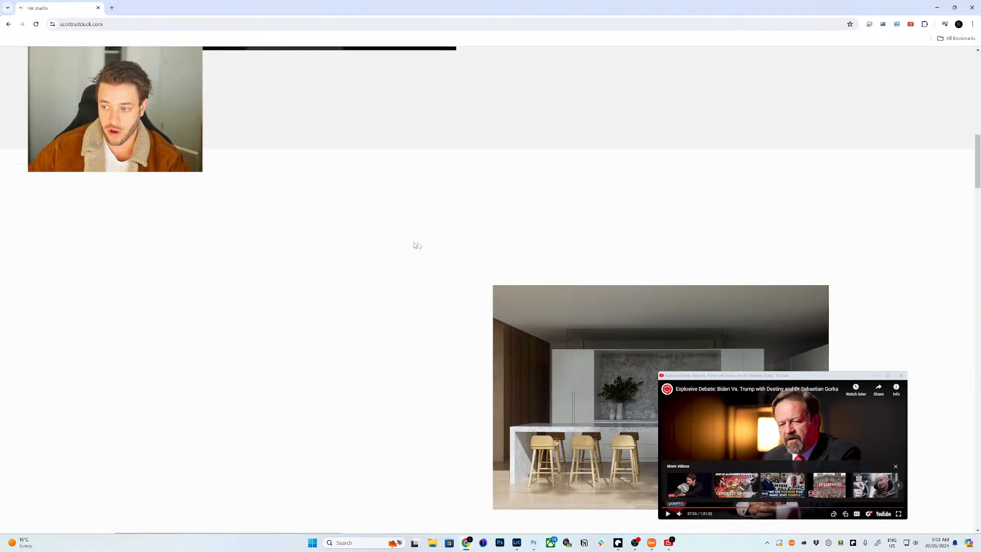
{"action": "scroll", "coordinate": [295, 212], "scroll_direction": "down", "scroll_amount": 3}
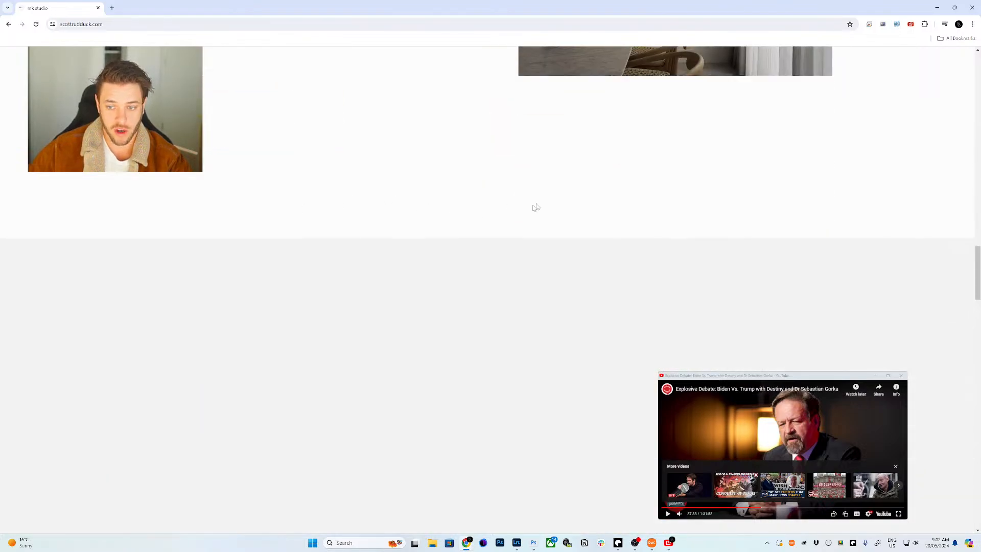
{"action": "scroll", "coordinate": [534, 208], "scroll_direction": "up", "scroll_amount": 10}
{"action": "scroll", "coordinate": [525, 236], "scroll_direction": "down", "scroll_amount": 10}
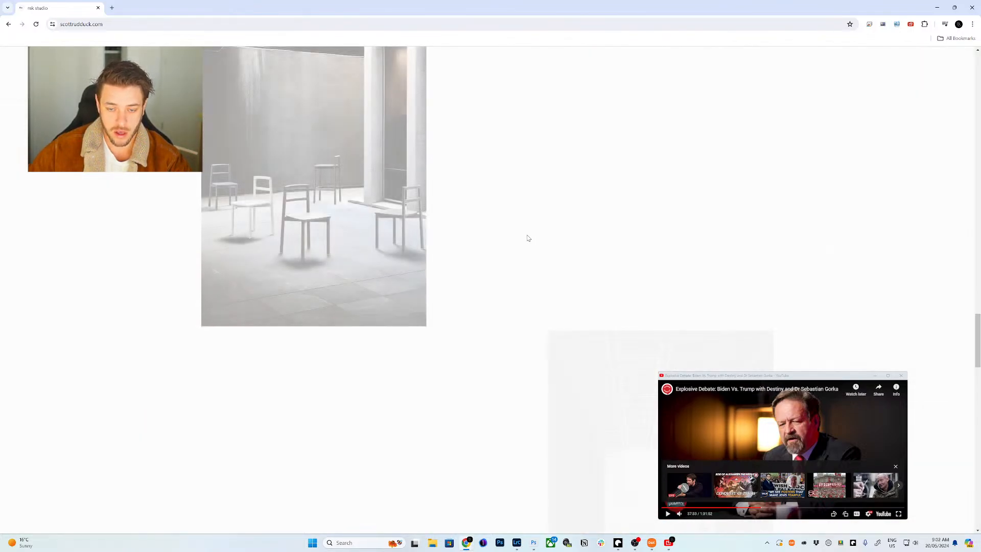
{"action": "scroll", "coordinate": [304, 220], "scroll_direction": "up", "scroll_amount": 3}
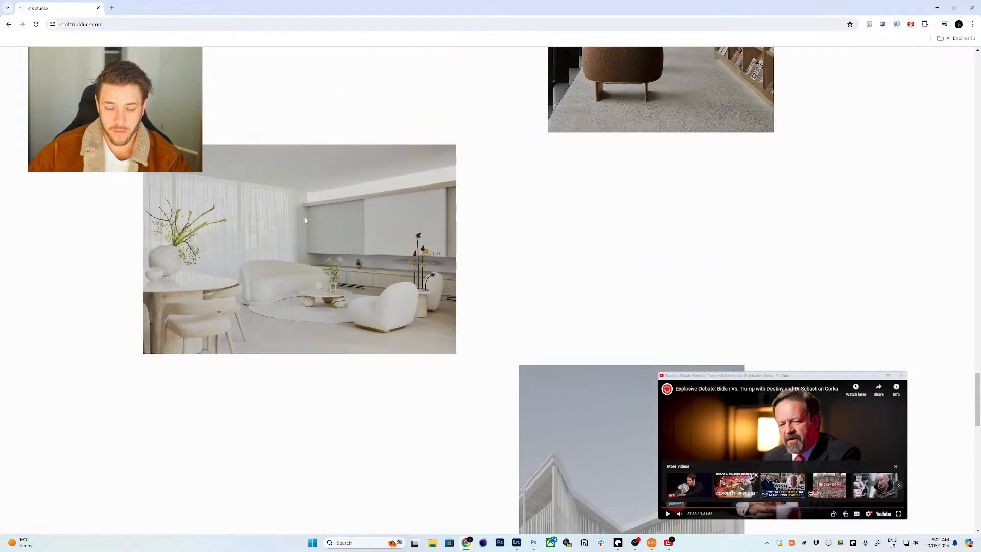
{"action": "scroll", "coordinate": [351, 173], "scroll_direction": "down", "scroll_amount": 6}
{"action": "scroll", "coordinate": [351, 173], "scroll_direction": "down", "scroll_amount": 10}
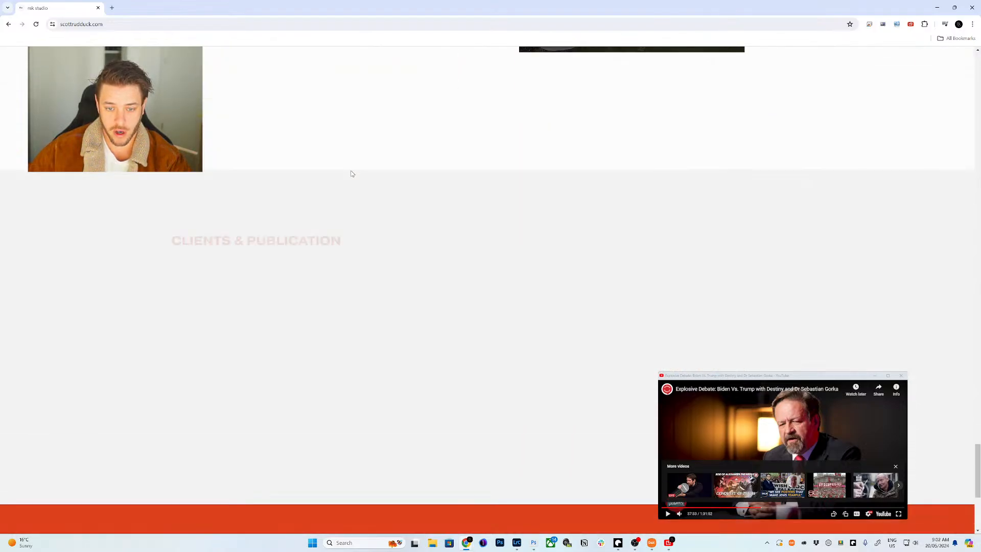
{"action": "scroll", "coordinate": [376, 196], "scroll_direction": "up", "scroll_amount": 15}
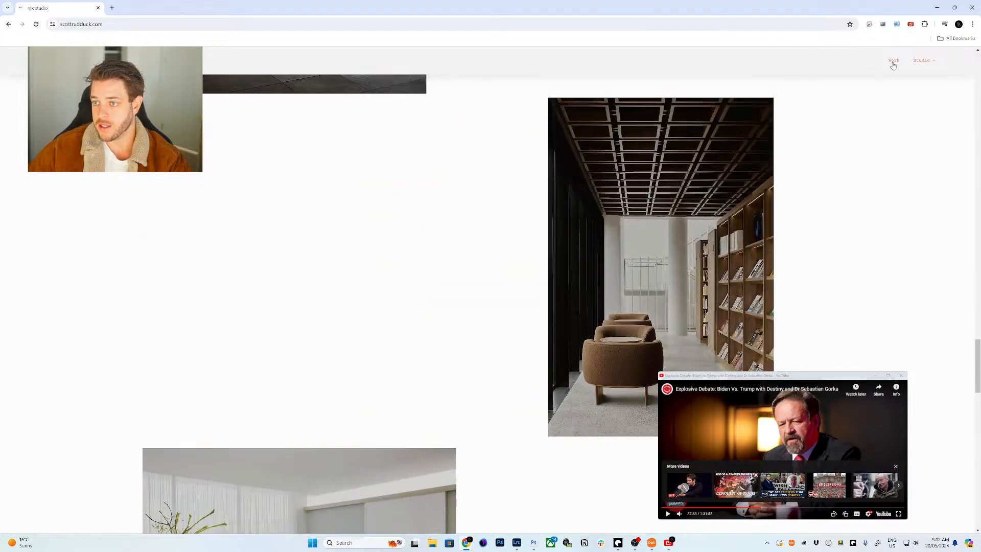
{"action": "left_click", "coordinate": [893, 61]}
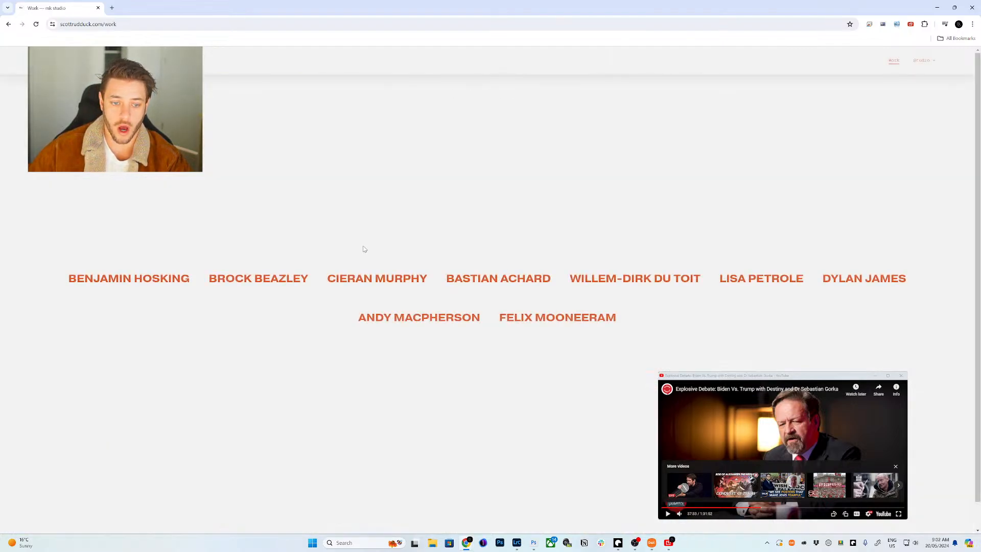
- Open a photographer's gallery, enlarge the dark kitchen photo, and restore Chrome to a smaller window
{"action": "left_click", "coordinate": [370, 285]}
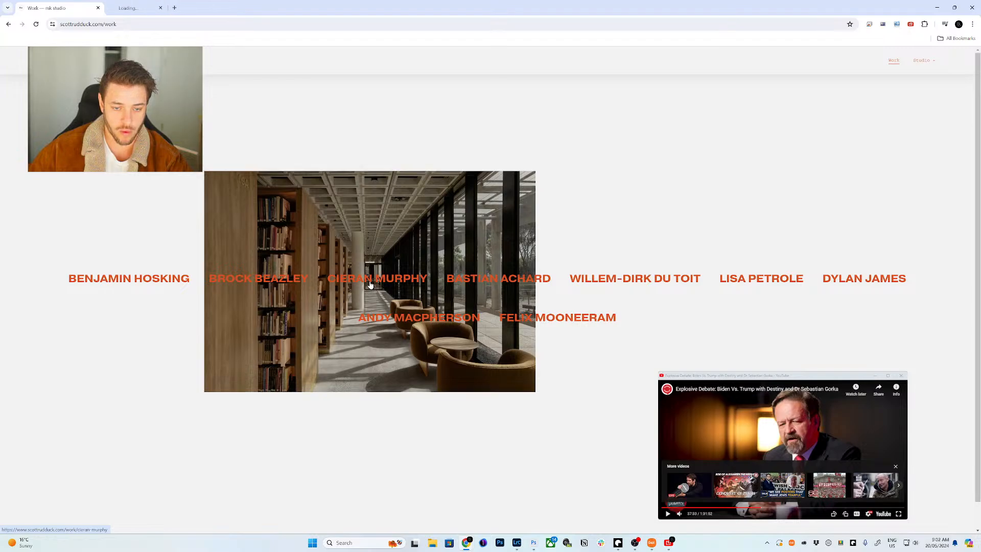
{"action": "scroll", "coordinate": [401, 267], "scroll_direction": "down", "scroll_amount": 5}
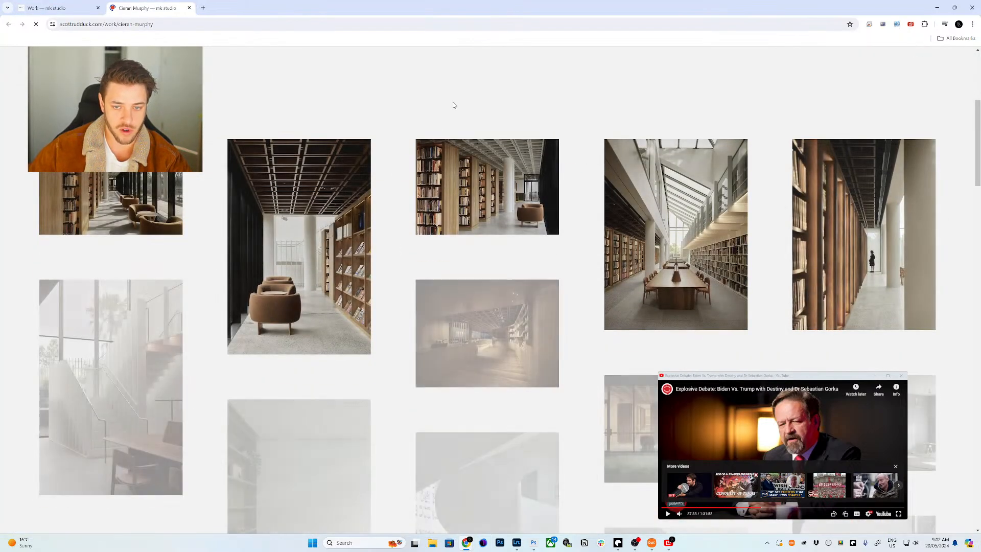
{"action": "scroll", "coordinate": [166, 269], "scroll_direction": "down", "scroll_amount": 15}
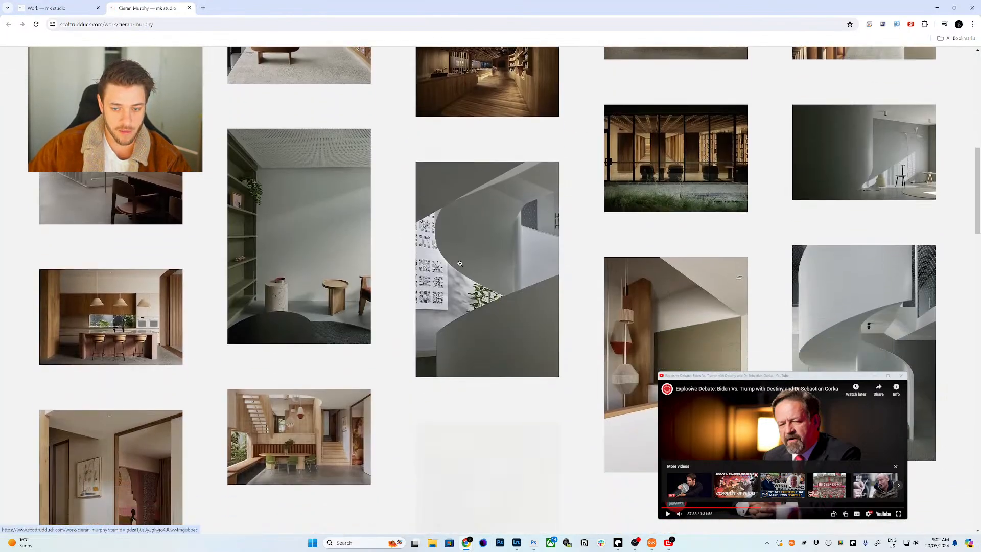
{"action": "scroll", "coordinate": [592, 282], "scroll_direction": "down", "scroll_amount": 15}
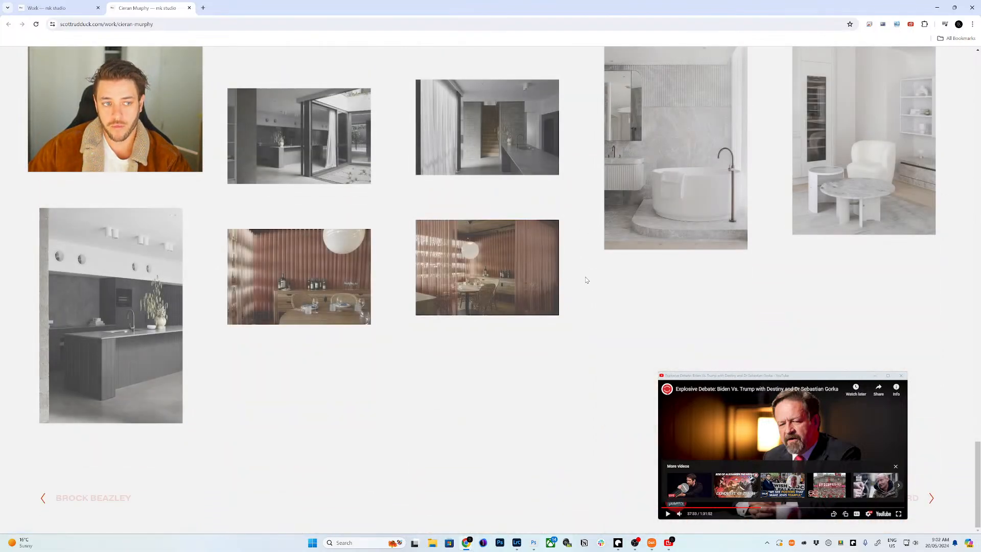
{"action": "left_click", "coordinate": [146, 311]}
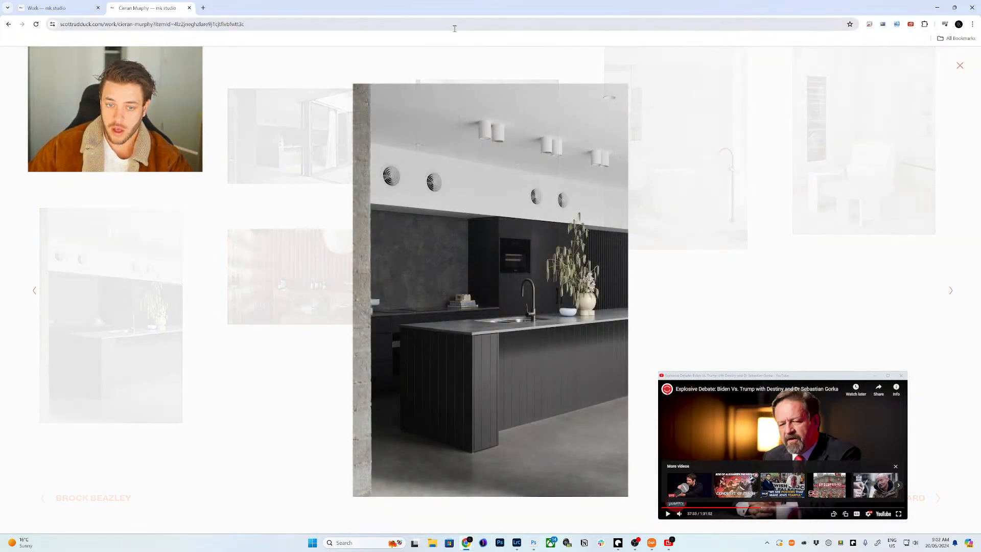
{"action": "double_click", "coordinate": [363, 7]}
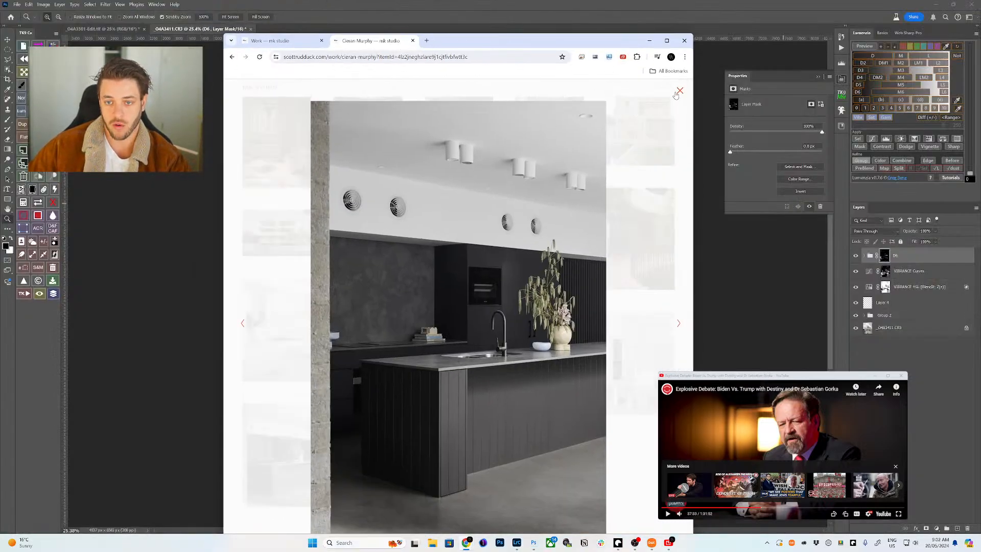
- Return to the MK Studio homepage and maximize the Chrome window
{"action": "scroll", "coordinate": [561, 127], "scroll_direction": "down", "scroll_amount": 20}
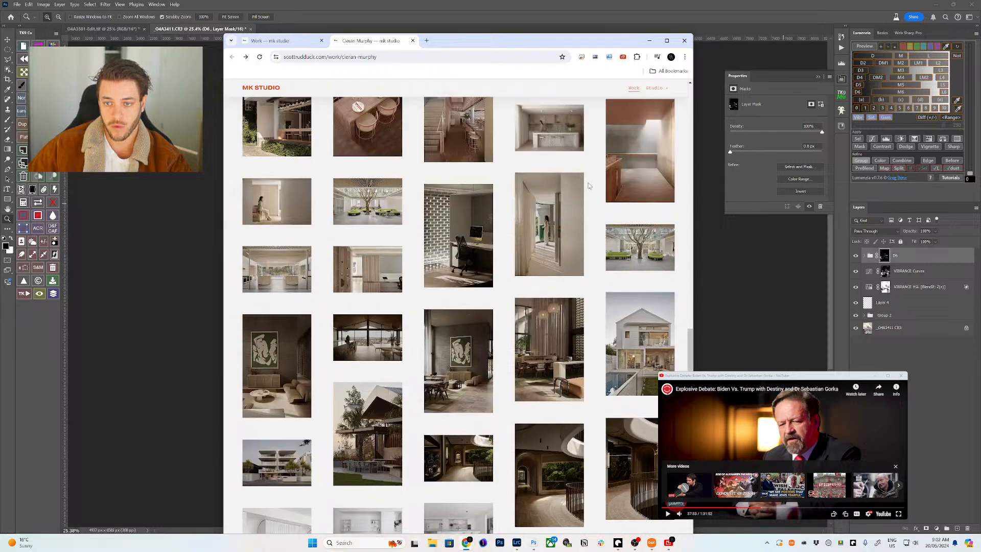
{"action": "scroll", "coordinate": [554, 222], "scroll_direction": "up", "scroll_amount": 20}
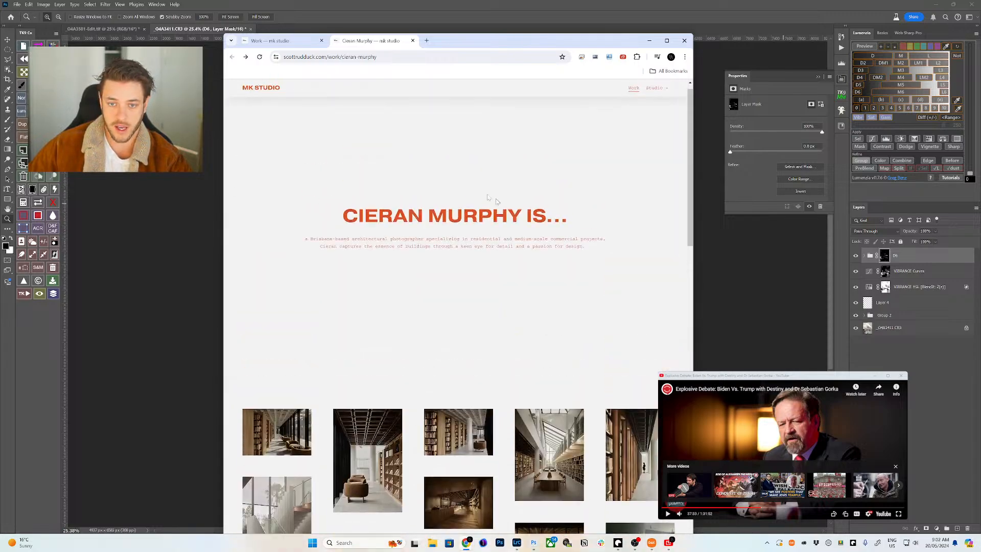
{"action": "left_click", "coordinate": [261, 87]}
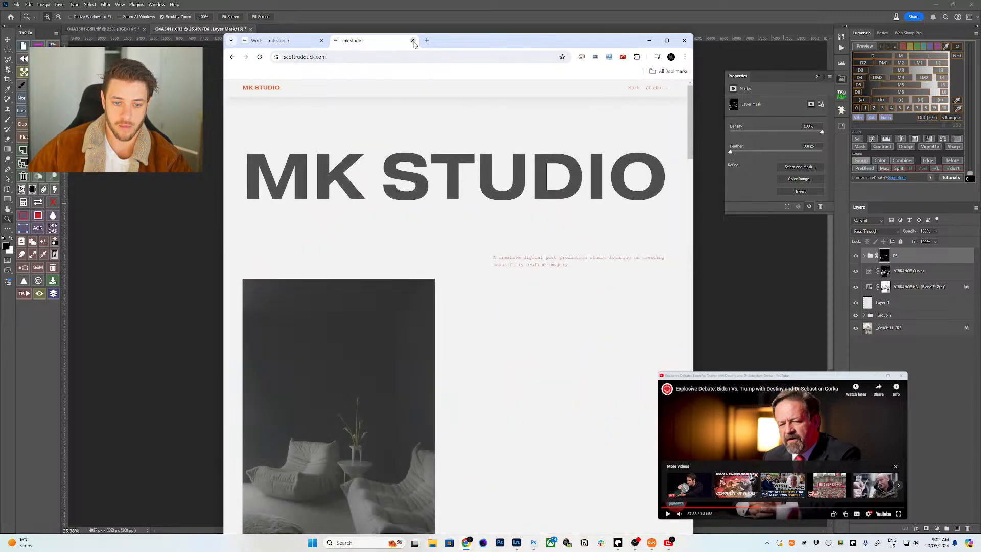
{"action": "left_click_drag", "start_coordinate": [460, 41], "coordinate": [498, 10]}
- Restore the Chrome window, close the homepage tab, and quit Chrome
{"action": "scroll", "coordinate": [531, 304], "scroll_direction": "down", "scroll_amount": 5}
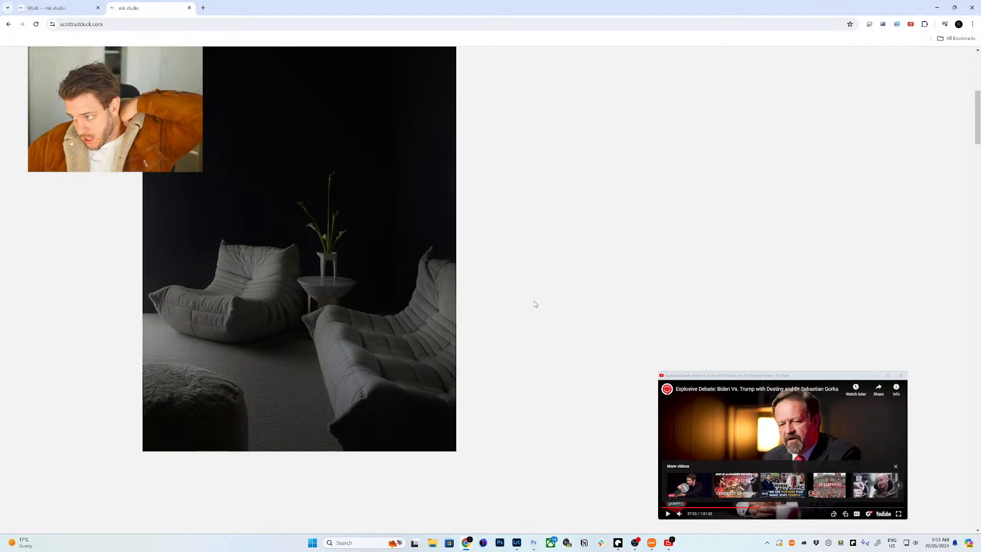
{"action": "double_click", "coordinate": [457, 8]}
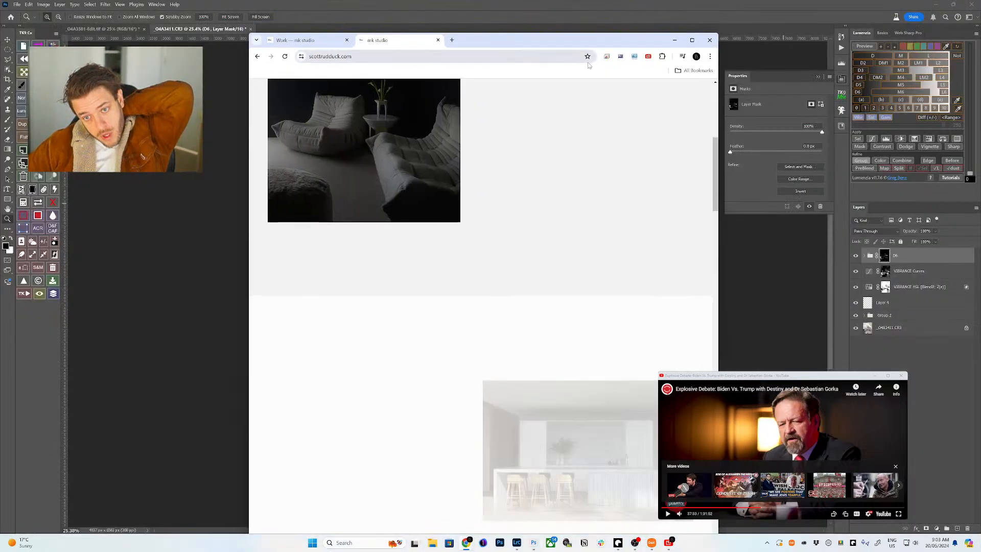
{"action": "left_click", "coordinate": [438, 40]}
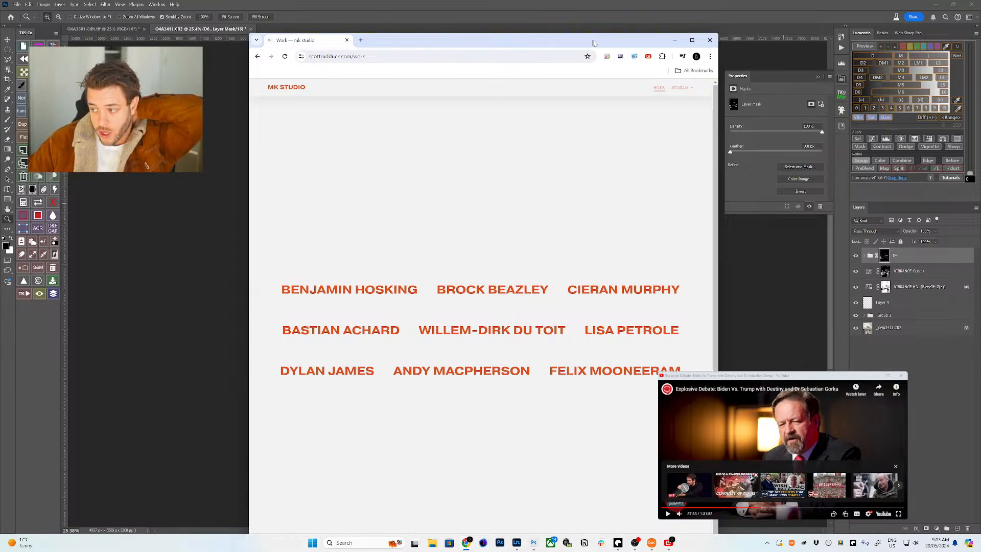
{"action": "left_click", "coordinate": [709, 40]}
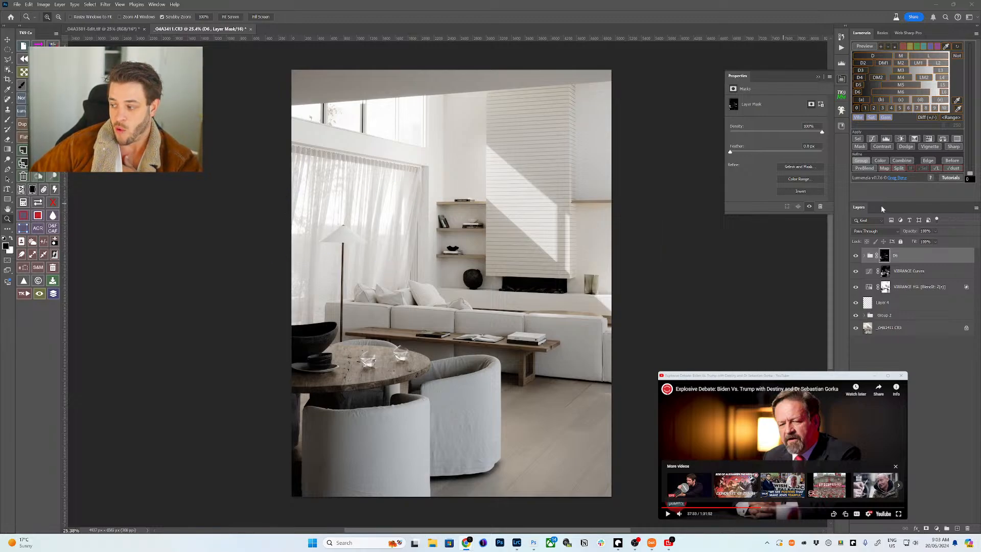
- Stamp all visible layers with Ctrl+Alt+Shift+E into Layer 5 above the D6 group
{"action": "scroll", "coordinate": [603, 187], "scroll_direction": "up", "scroll_amount": 2}
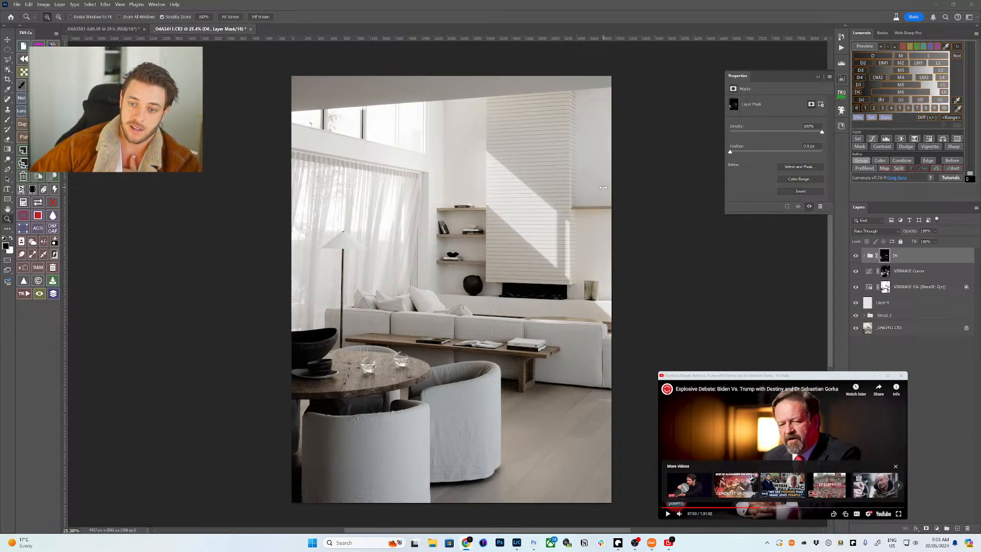
{"action": "scroll", "coordinate": [603, 187], "scroll_direction": "down", "scroll_amount": 3}
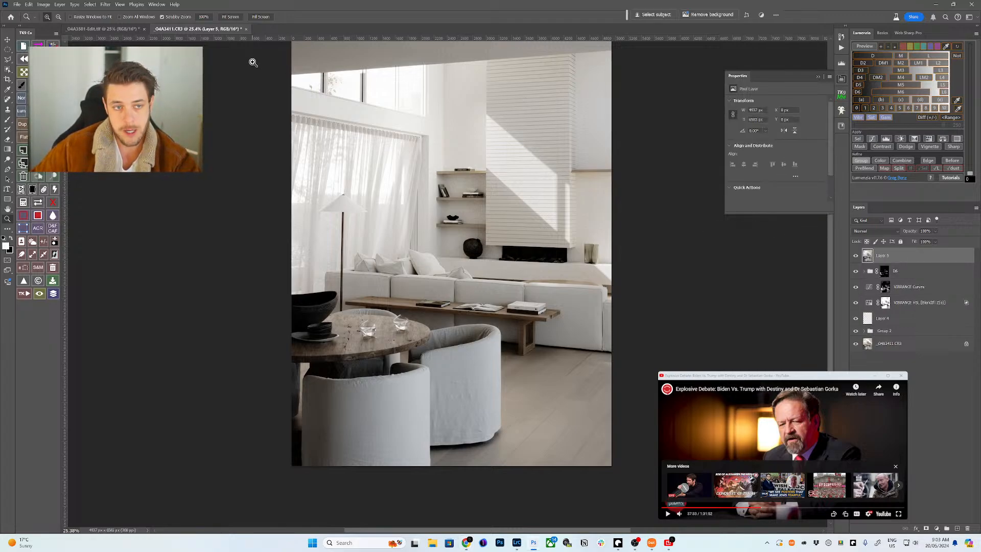
- Run Exposure X7 on the layer and apply the result back to Photoshop
{"action": "left_click", "coordinate": [105, 5]}
{"action": "mouse_move", "coordinate": [189, 151]}
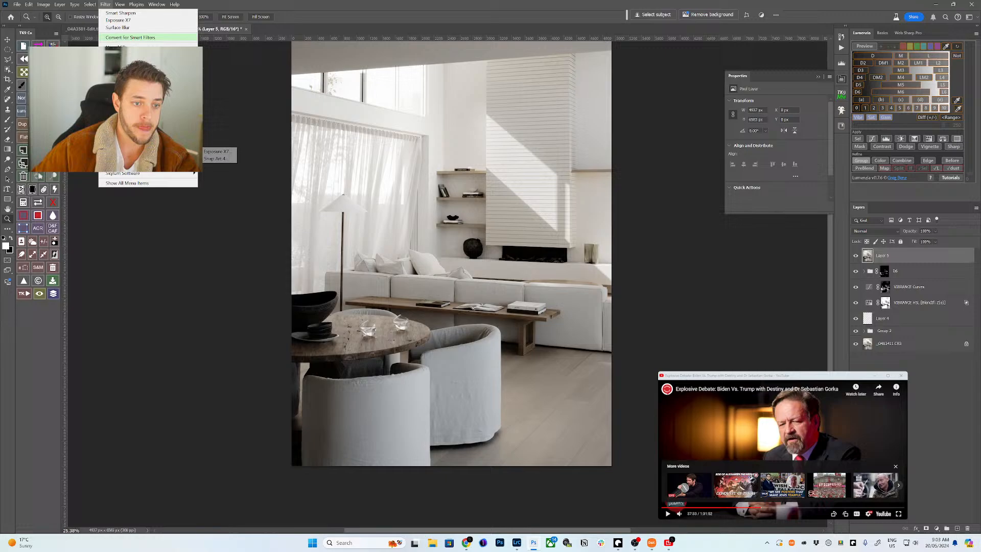
{"action": "left_click", "coordinate": [225, 152]}
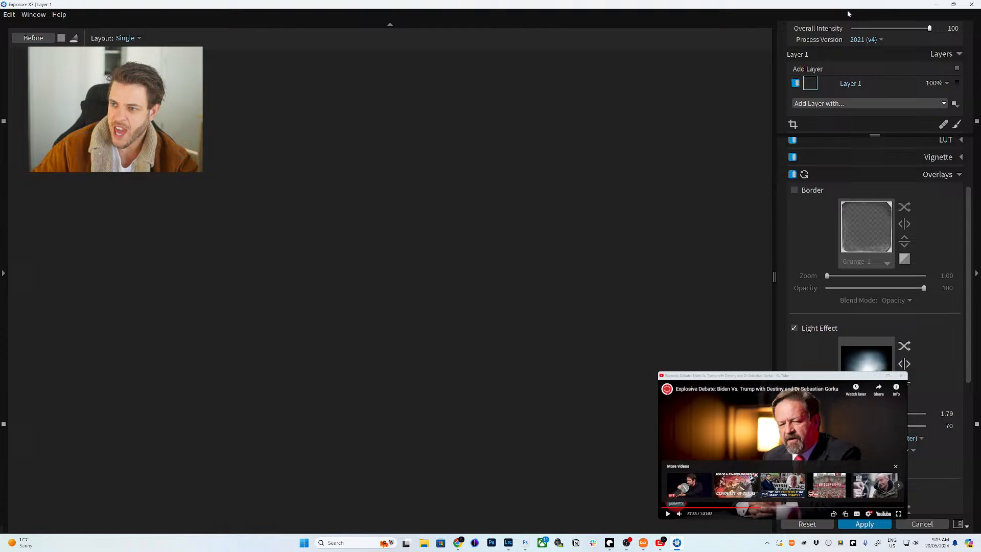
{"action": "left_click", "coordinate": [971, 4]}
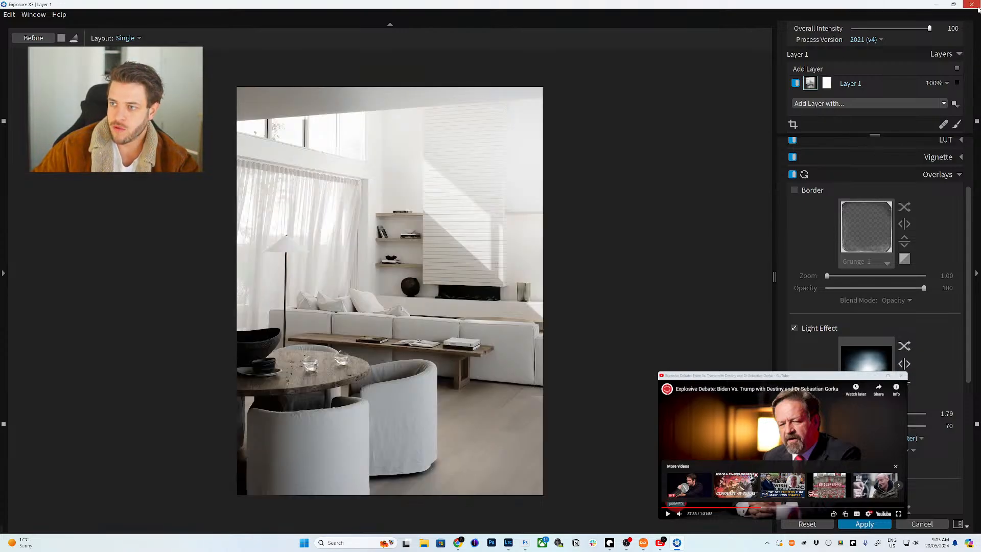
- Check the other photo's lutty boy layer, then delete the Exposure X7 - Layer 1 layer
{"action": "left_click", "coordinate": [111, 27]}
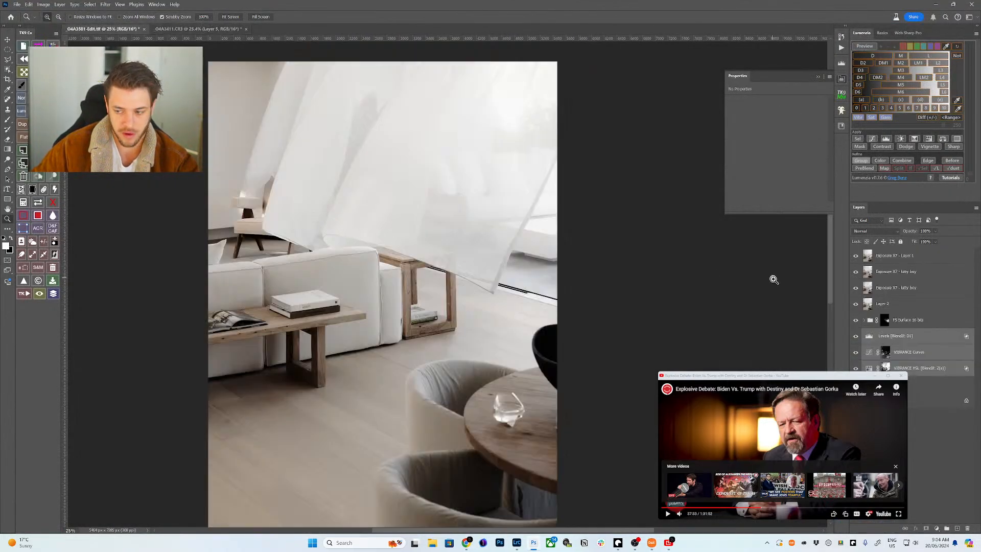
{"action": "left_click", "coordinate": [895, 288]}
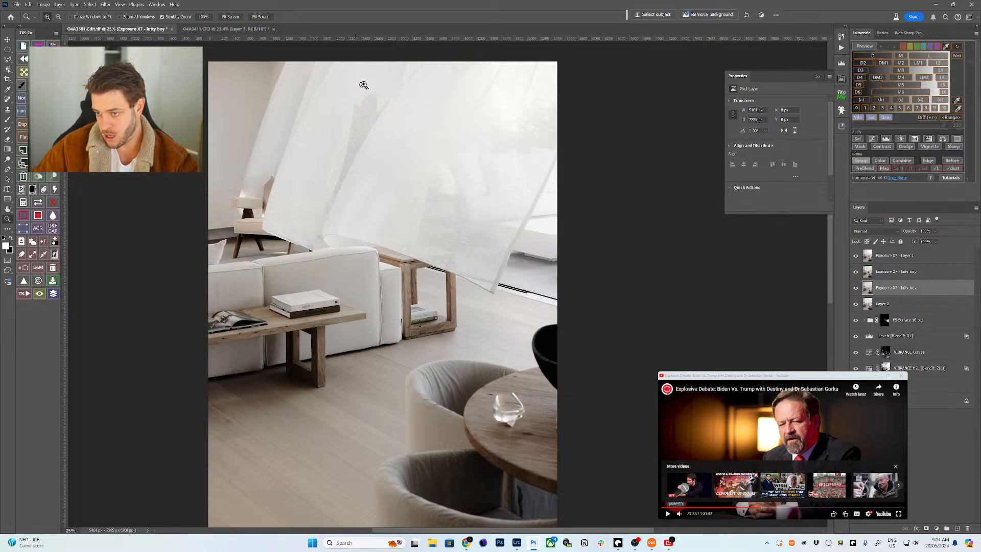
{"action": "left_click", "coordinate": [231, 29]}
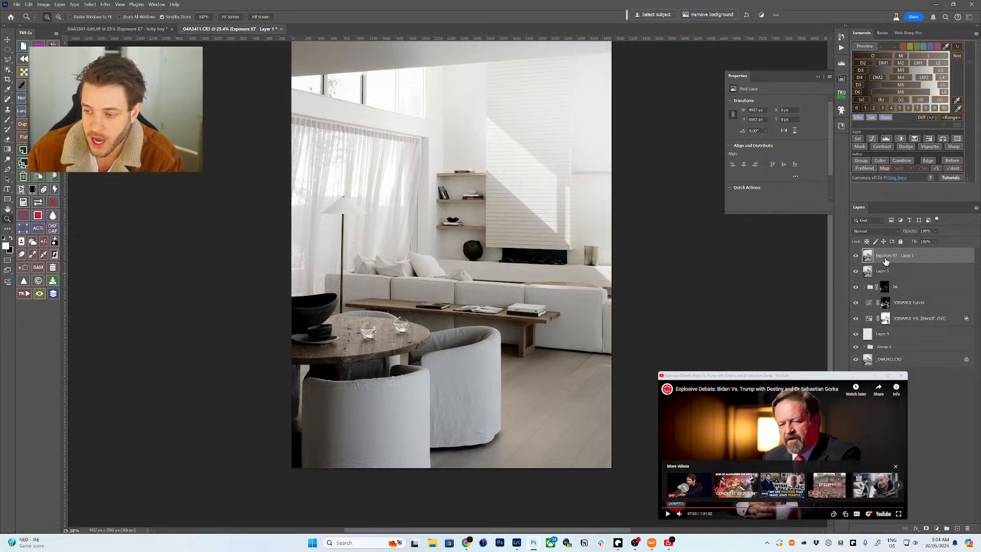
{"action": "left_click_drag", "start_coordinate": [886, 261], "coordinate": [966, 528]}
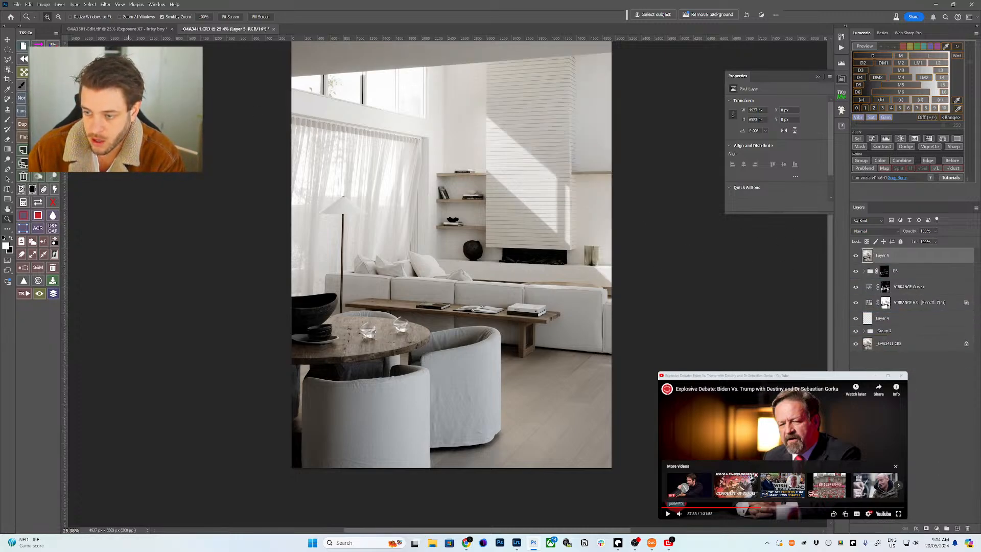
- Launch Exposure X7 again on Layer 5 from the Filter menu
{"action": "left_click", "coordinate": [105, 4]}
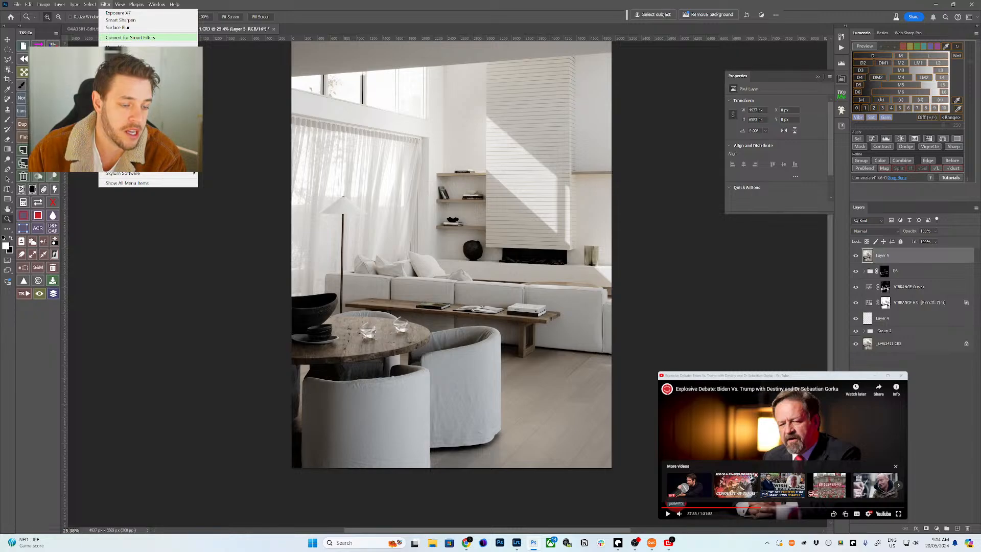
{"action": "mouse_move", "coordinate": [191, 151]}
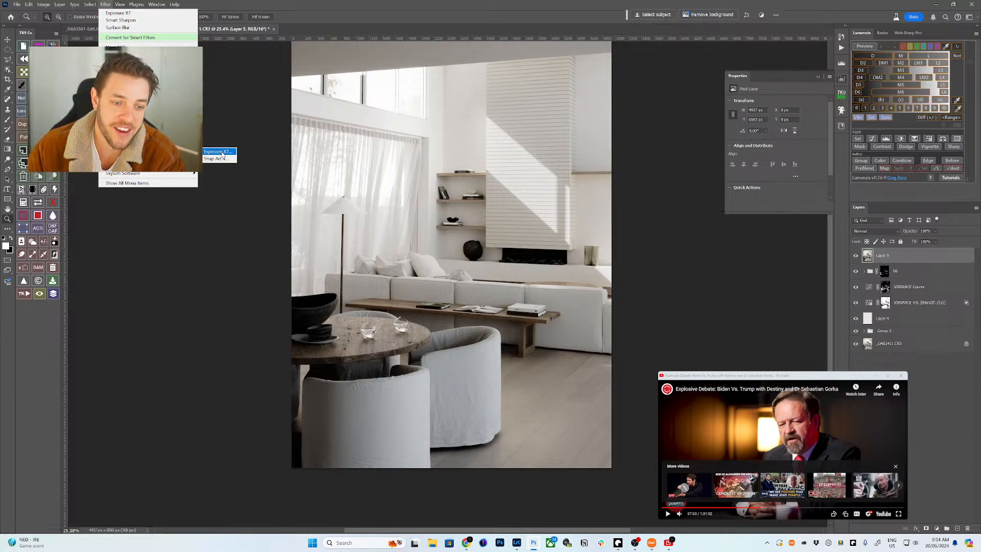
{"action": "left_click", "coordinate": [217, 152]}
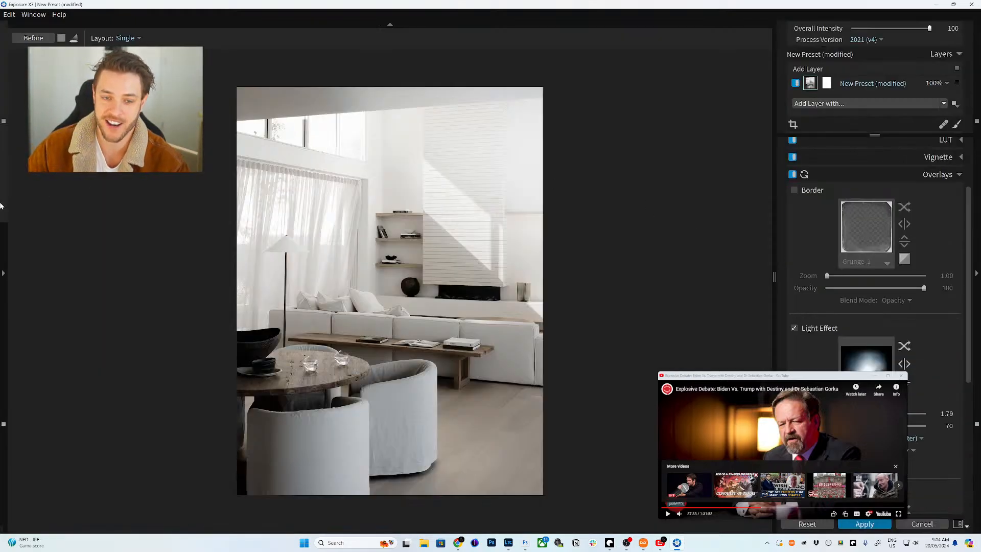
- Apply the lutty boy preset to the living-room photo
{"action": "left_click", "coordinate": [4, 273]}
{"action": "scroll", "coordinate": [77, 237], "scroll_direction": "up", "scroll_amount": 5}
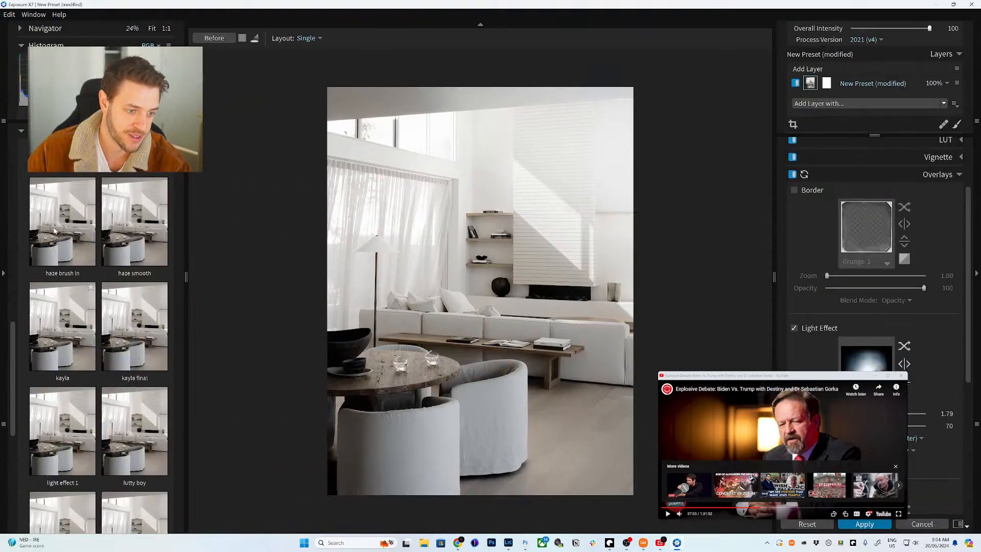
{"action": "scroll", "coordinate": [76, 238], "scroll_direction": "down", "scroll_amount": 6}
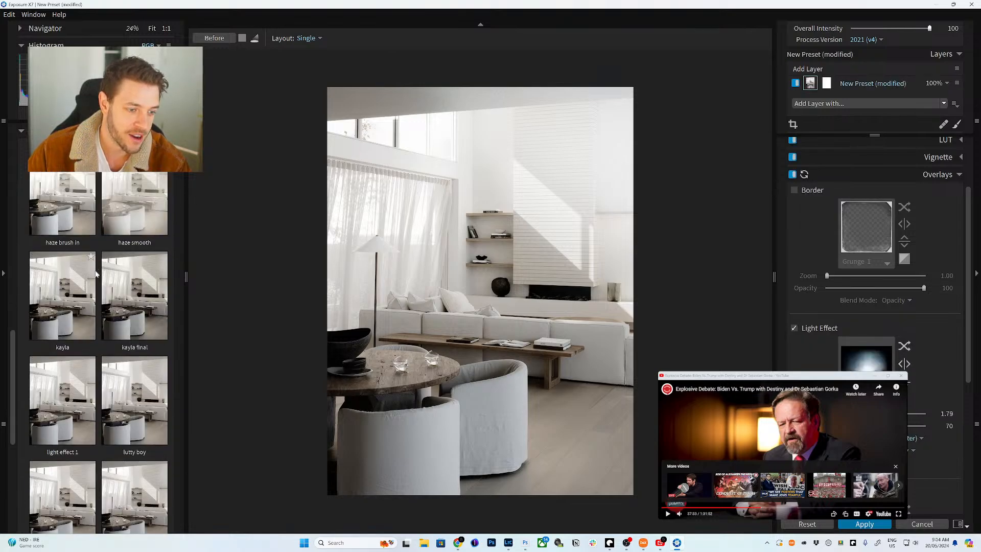
{"action": "left_click", "coordinate": [133, 308]}
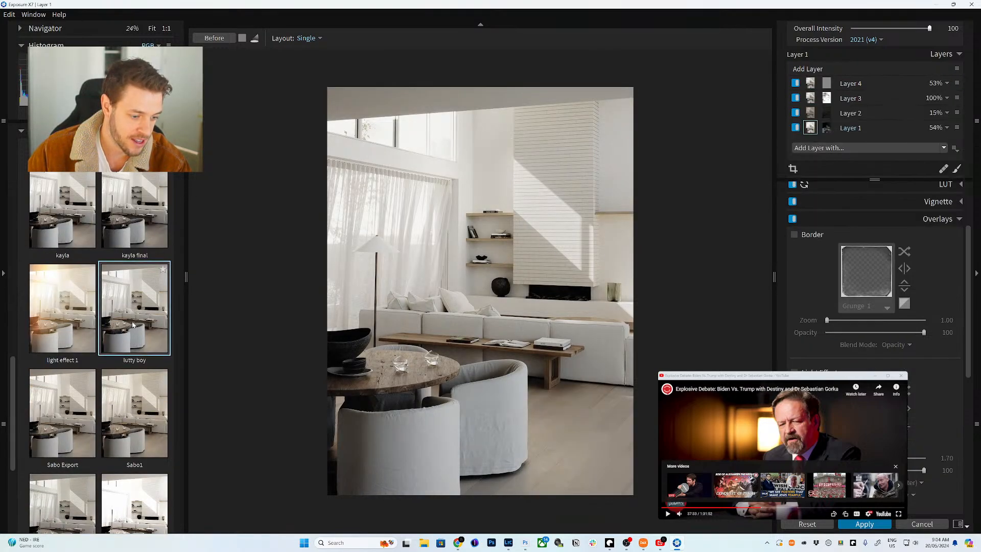
{"action": "left_click", "coordinate": [4, 275]}
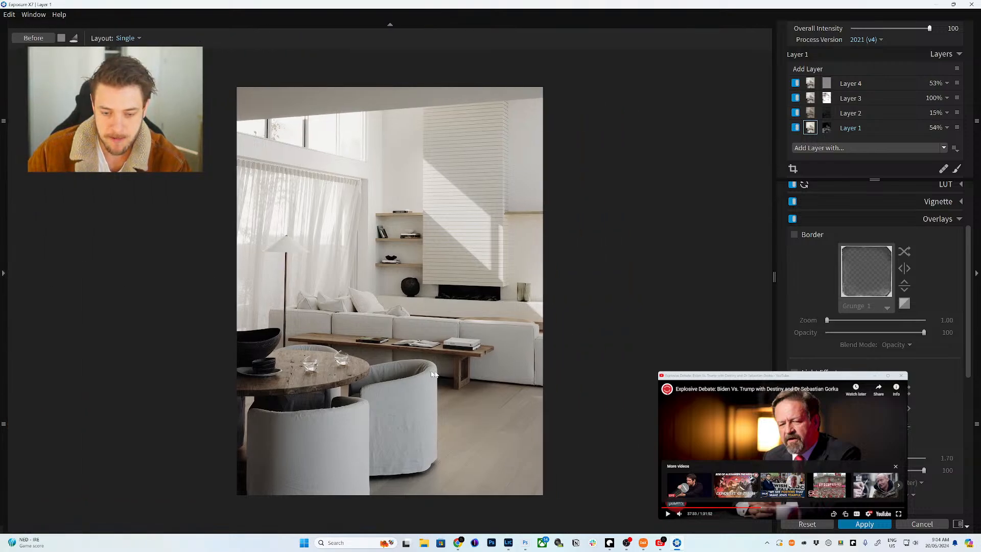
- Select Layer 4 and add a new Layer 5 at 100% above it
{"action": "left_click", "coordinate": [810, 84]}
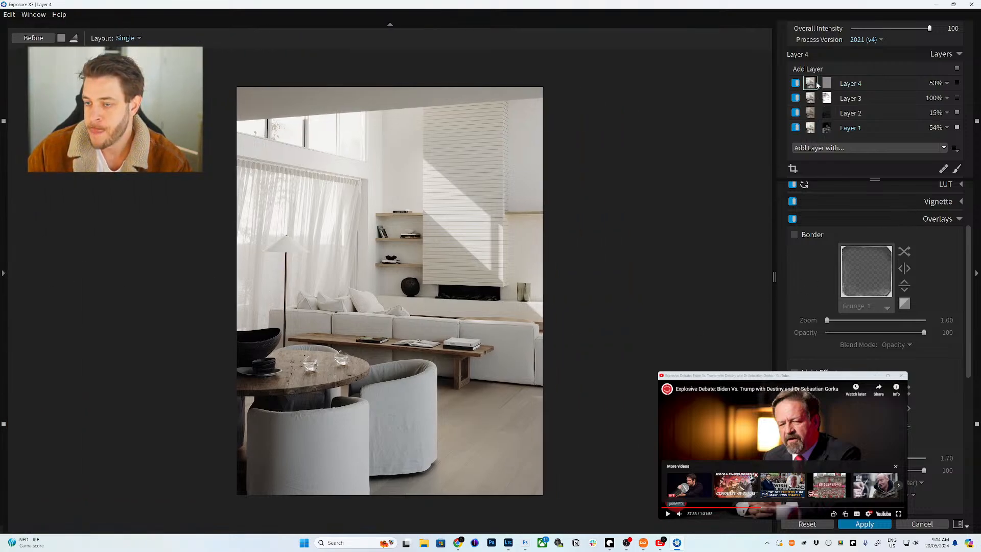
{"action": "left_click", "coordinate": [806, 69]}
{"action": "left_click", "coordinate": [532, 403]}
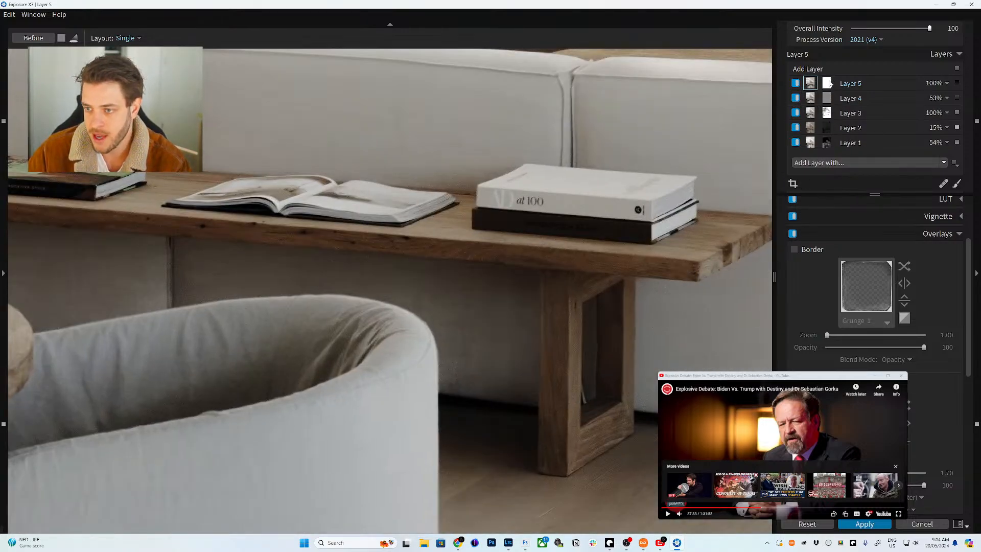
- Fill Layer 5's mask with black and collapse Color Constraints
{"action": "left_click", "coordinate": [827, 84]}
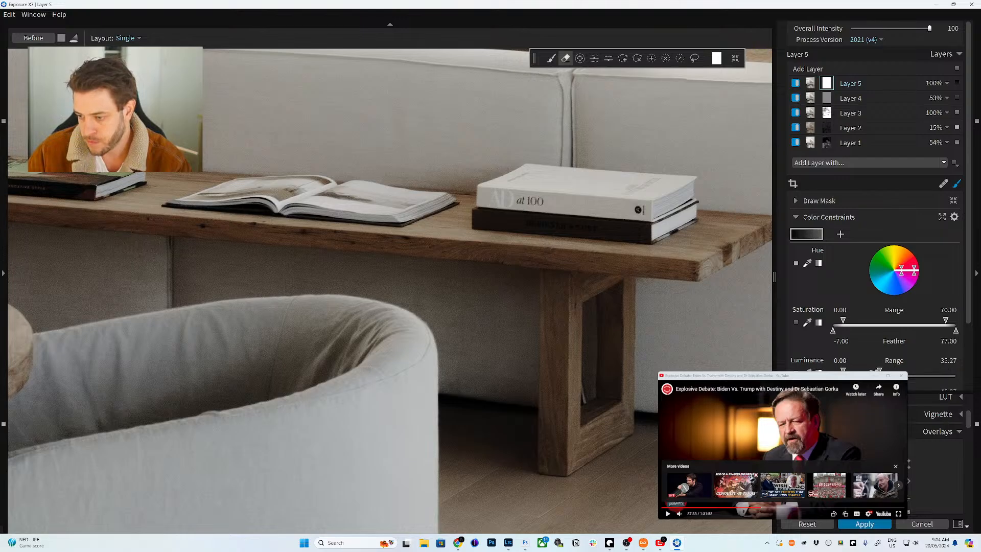
{"action": "left_click", "coordinate": [715, 59]}
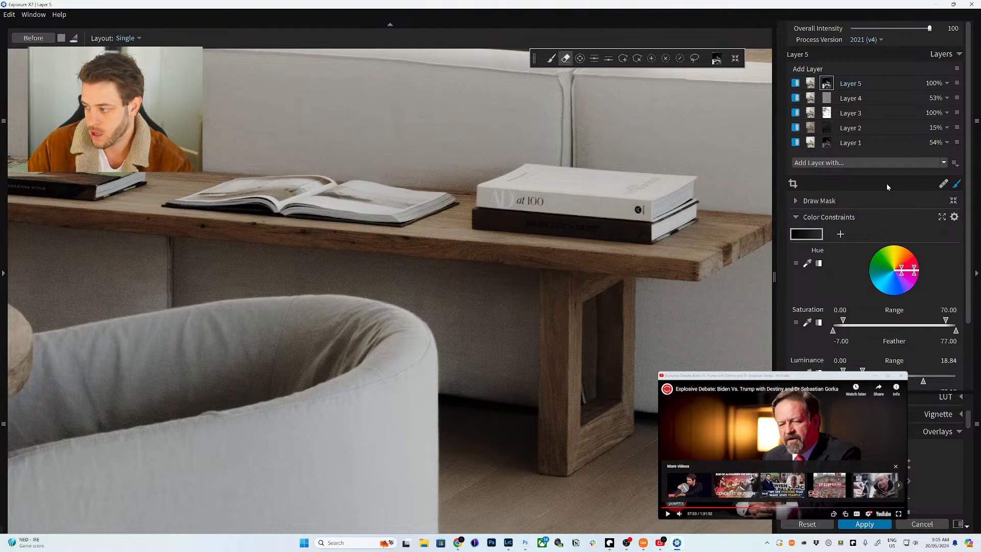
{"action": "left_click", "coordinate": [818, 219]}
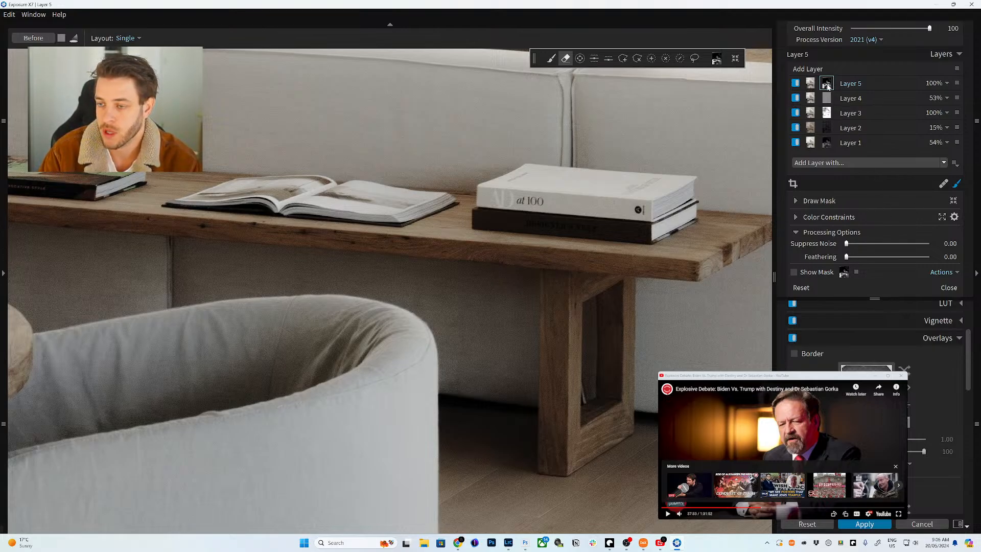
- Set Layer 5's Grain to Overall Grain Strength 88.16 with roughness 23
{"action": "left_click", "coordinate": [899, 339]}
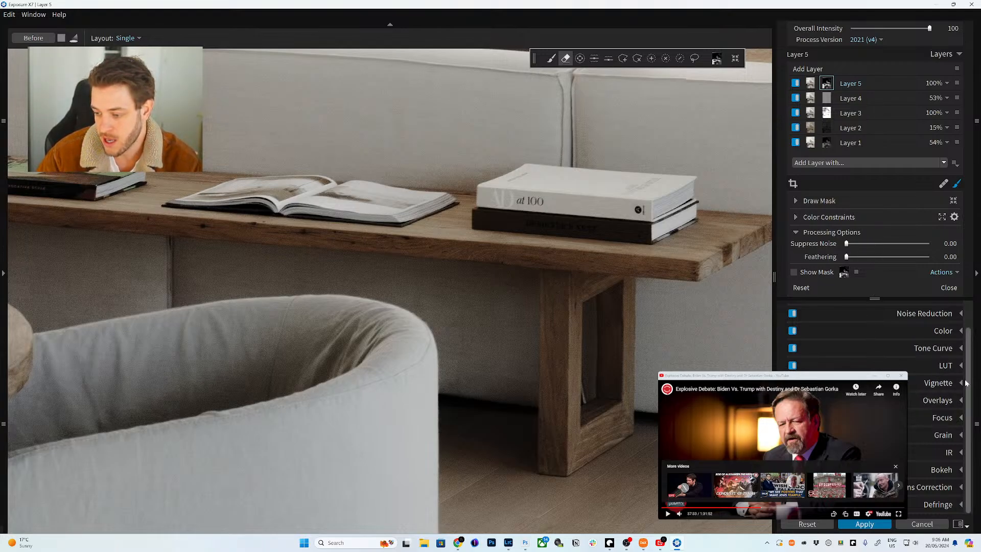
{"action": "left_click", "coordinate": [943, 435]}
{"action": "scroll", "coordinate": [919, 409], "scroll_direction": "down", "scroll_amount": 3}
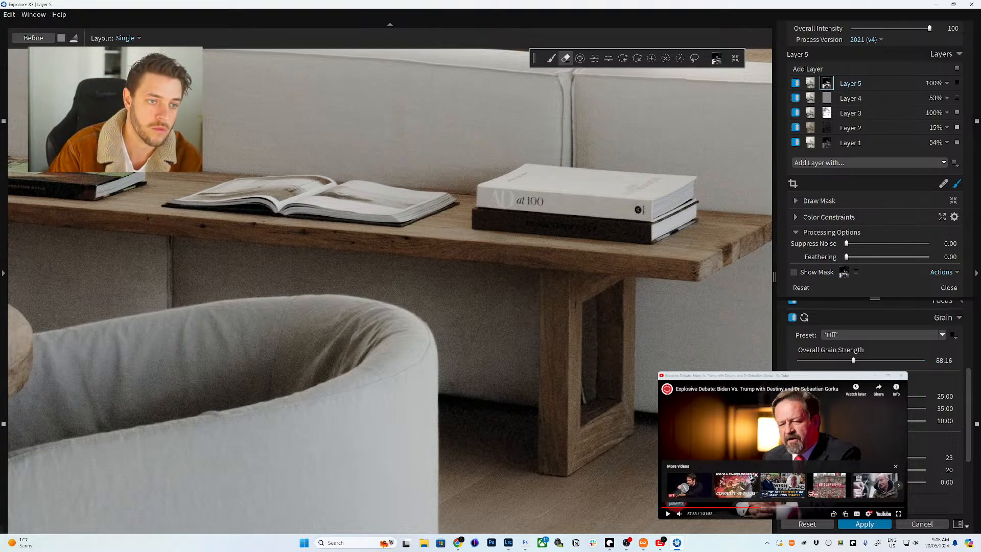
{"action": "left_click", "coordinate": [810, 83]}
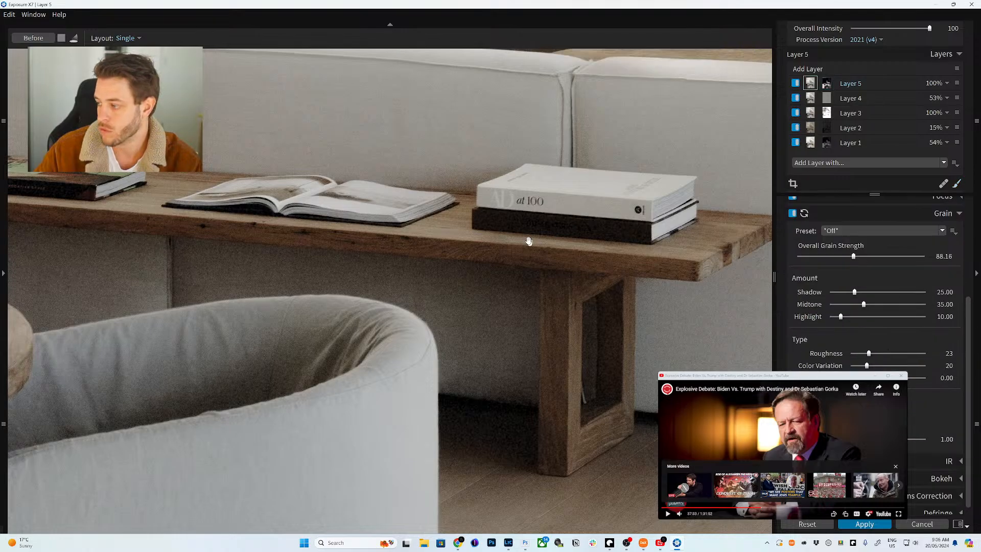
{"action": "left_click", "coordinate": [497, 293]}
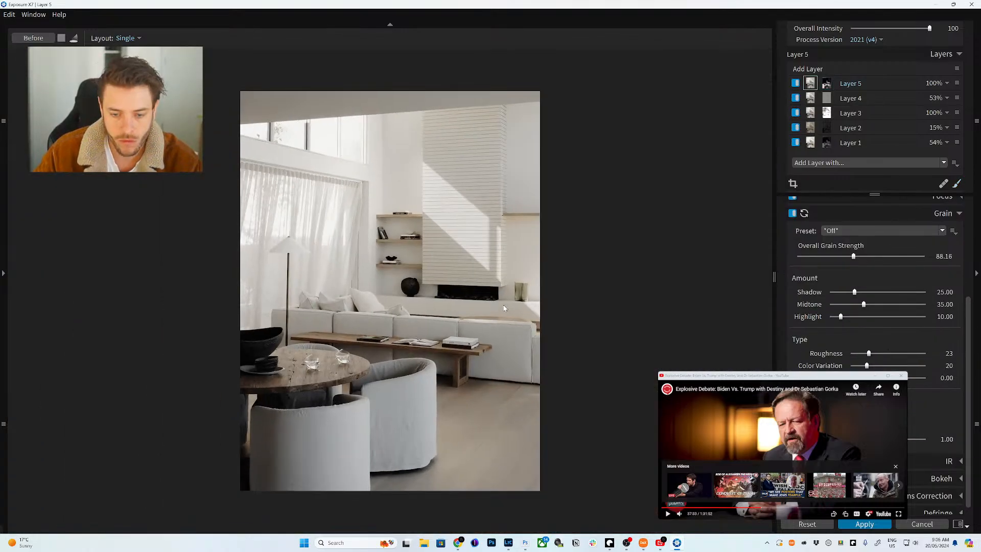
- Toggle the Before view repeatedly to compare the edit with the original
{"action": "left_click", "coordinate": [35, 41]}
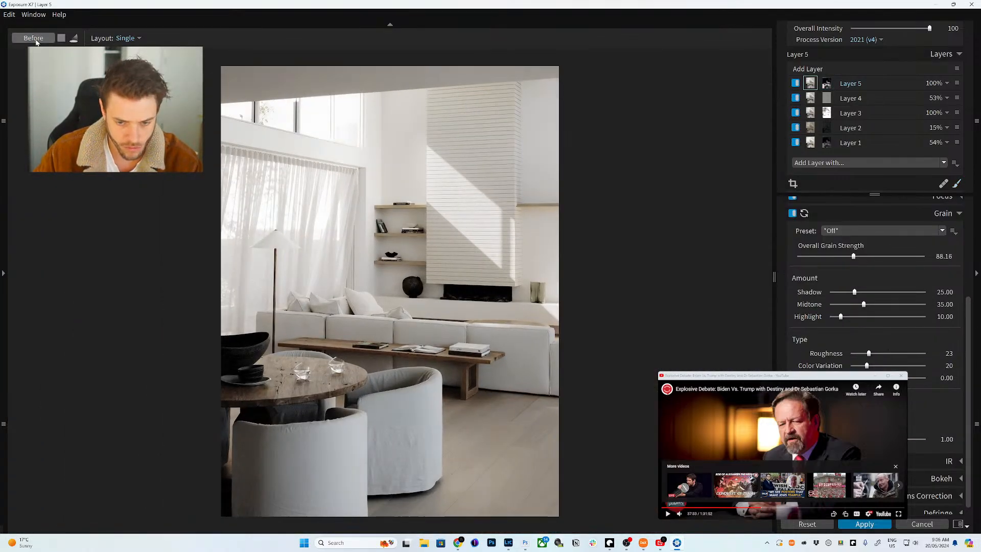
{"action": "left_click", "coordinate": [35, 41]}
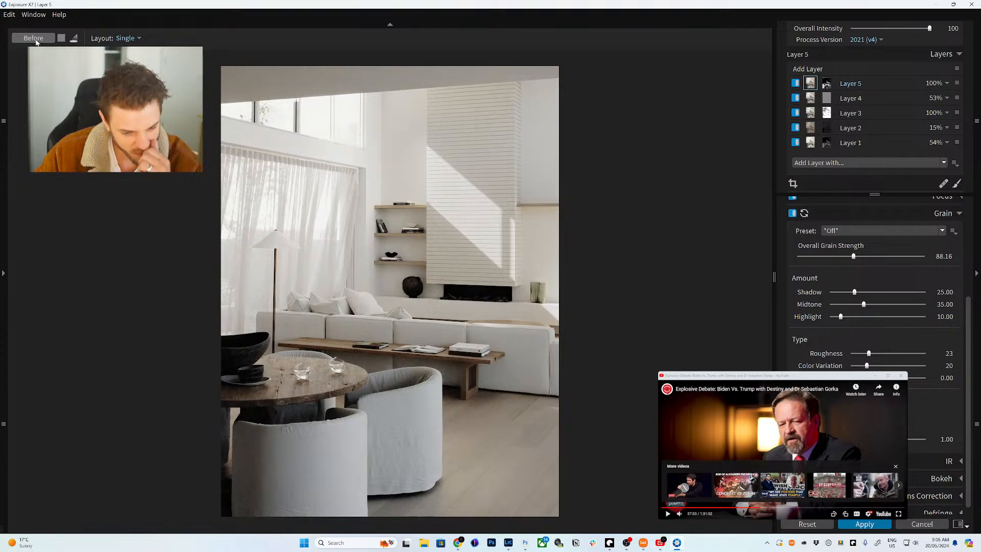
{"action": "left_click", "coordinate": [36, 41]}
{"action": "left_click", "coordinate": [36, 41]}
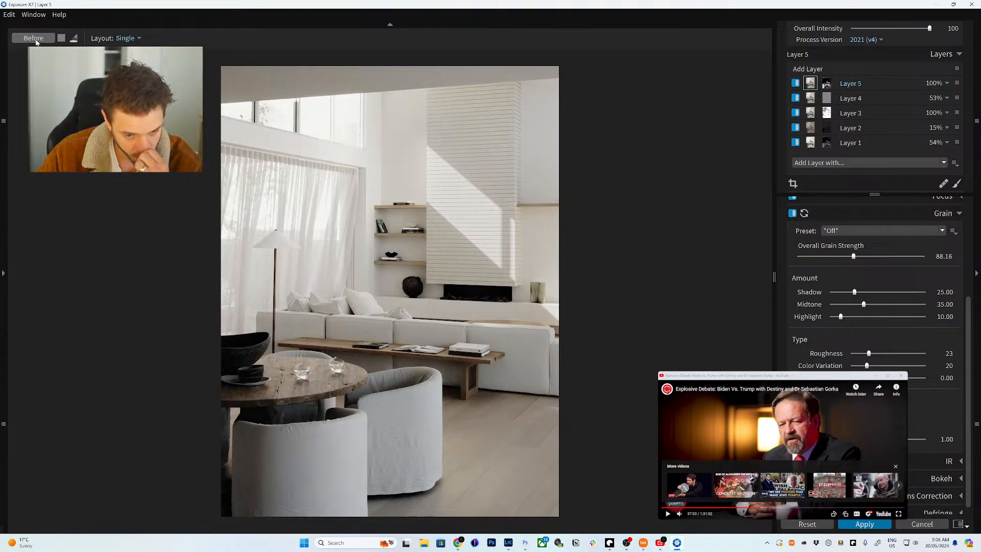
- Check Layer 3's settings and give its HSL colour a -6 tweak
{"action": "left_click", "coordinate": [810, 113]}
{"action": "left_click", "coordinate": [934, 214]}
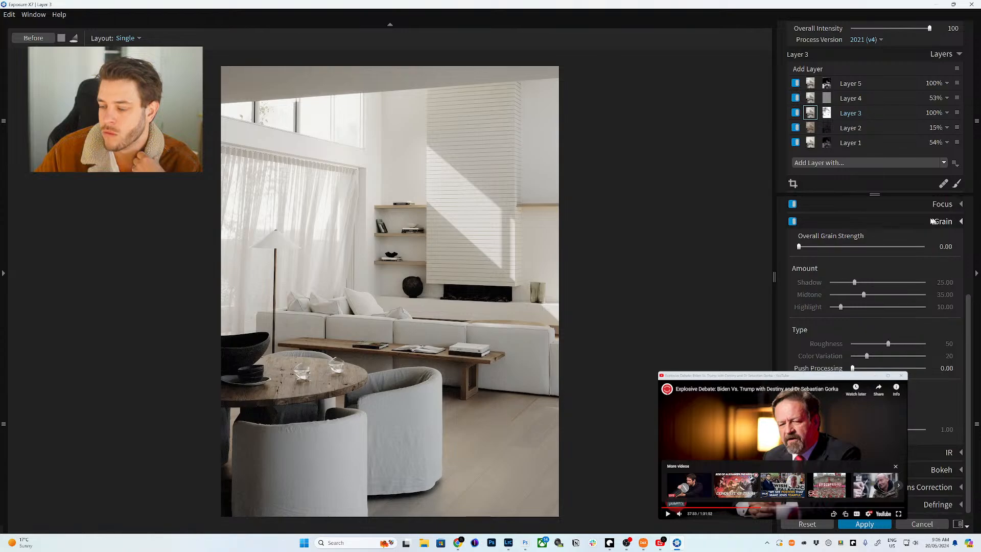
{"action": "left_click", "coordinate": [942, 257]}
{"action": "scroll", "coordinate": [925, 388], "scroll_direction": "down", "scroll_amount": 3}
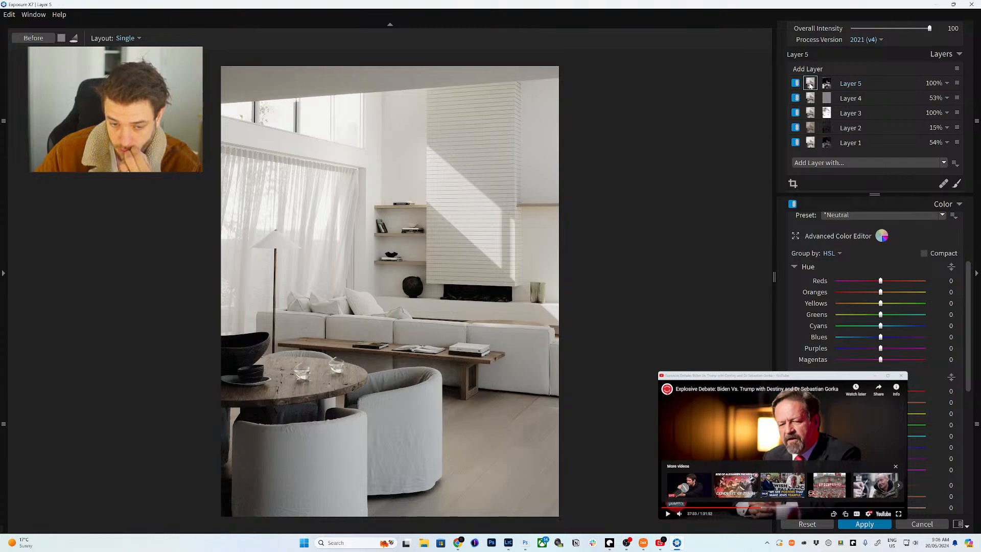
{"action": "mouse_move", "coordinate": [809, 88]}
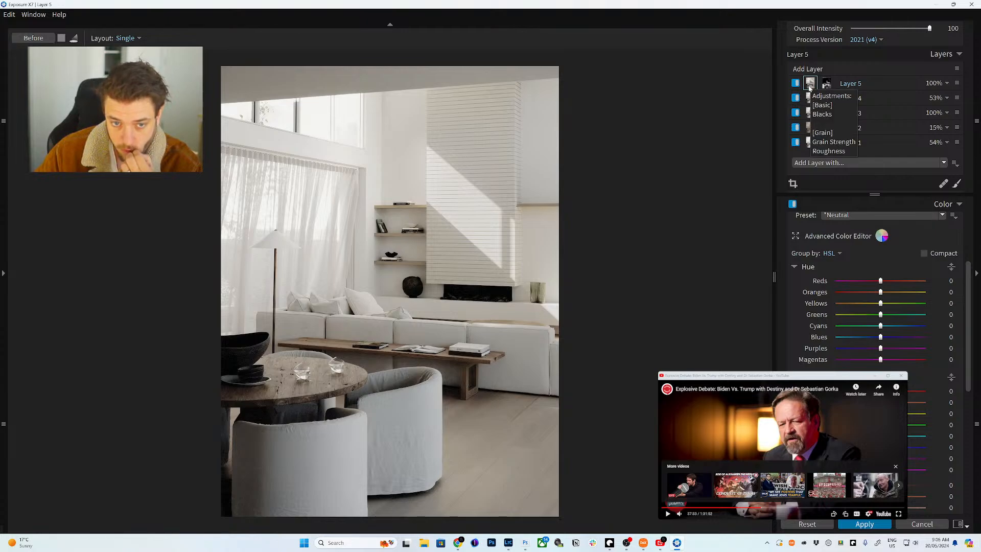
- Compare before and after again, then show the preset thumbnails panel
{"action": "left_click", "coordinate": [34, 38]}
{"action": "left_click", "coordinate": [41, 40]}
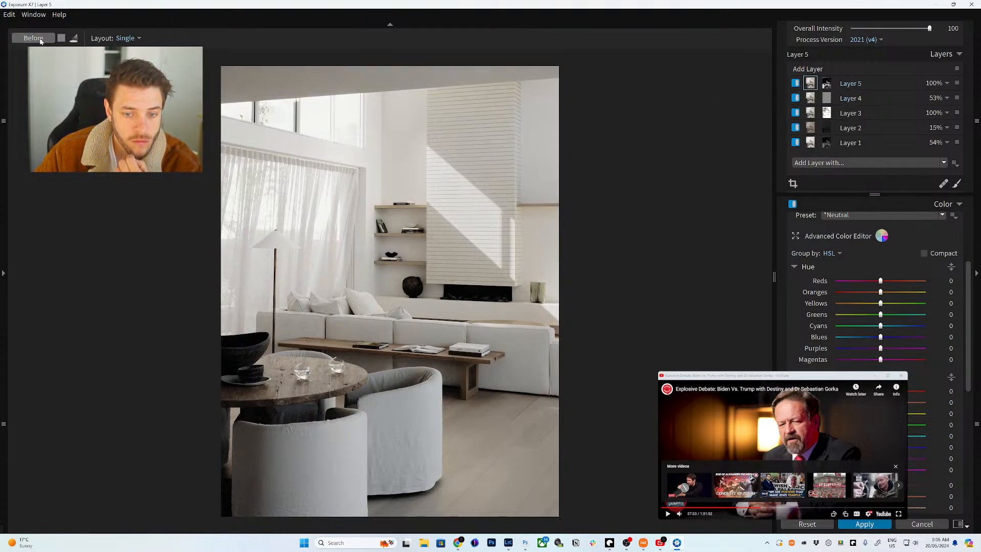
{"action": "left_click", "coordinate": [40, 39]}
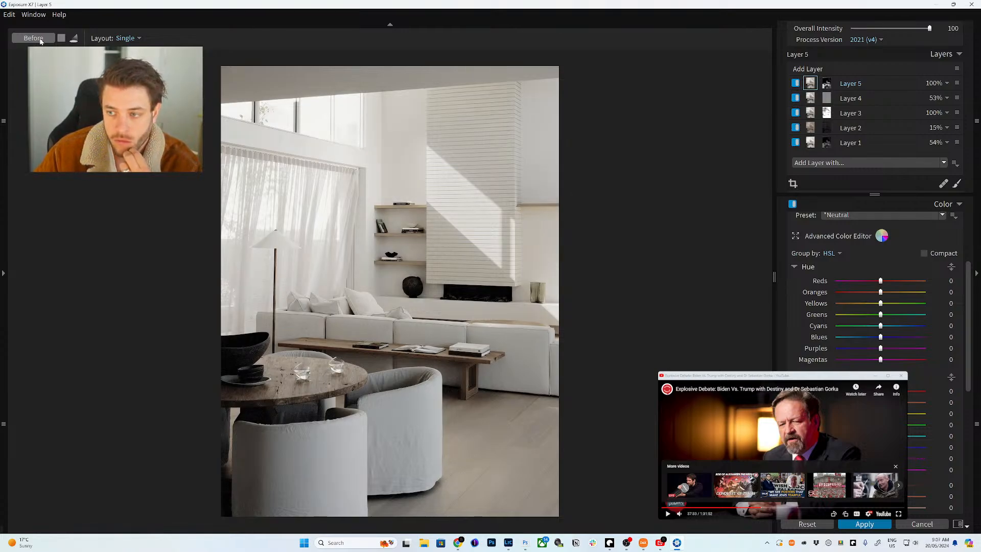
{"action": "left_click", "coordinate": [5, 272]}
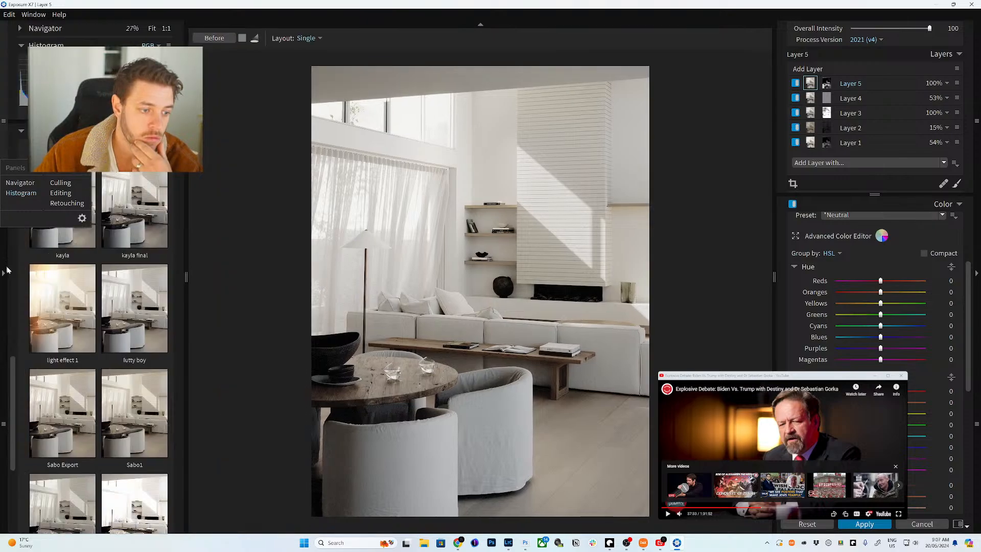
- Save the current look as a preset named 'lutty' and apply the edit to Photoshop
{"action": "right_click", "coordinate": [136, 299]}
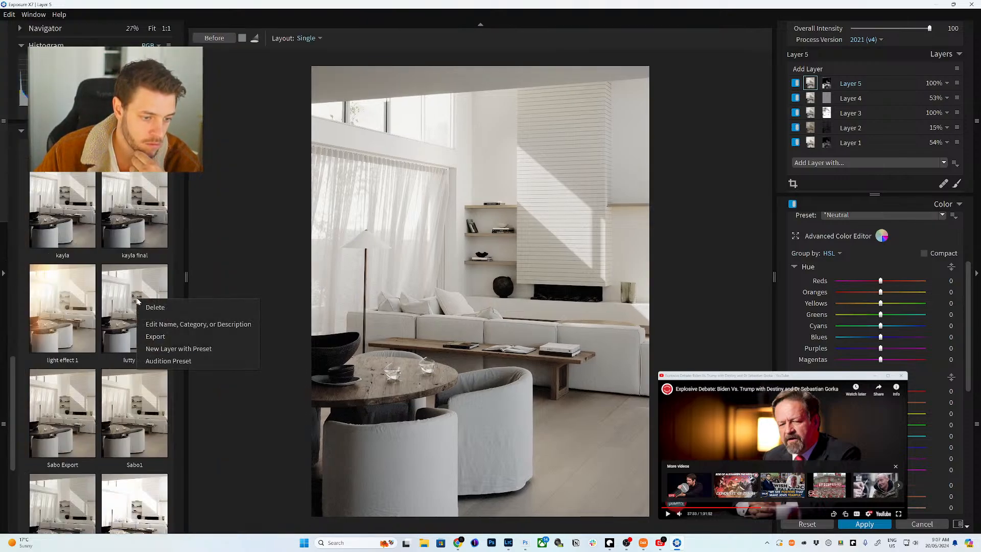
{"action": "left_click", "coordinate": [198, 323]}
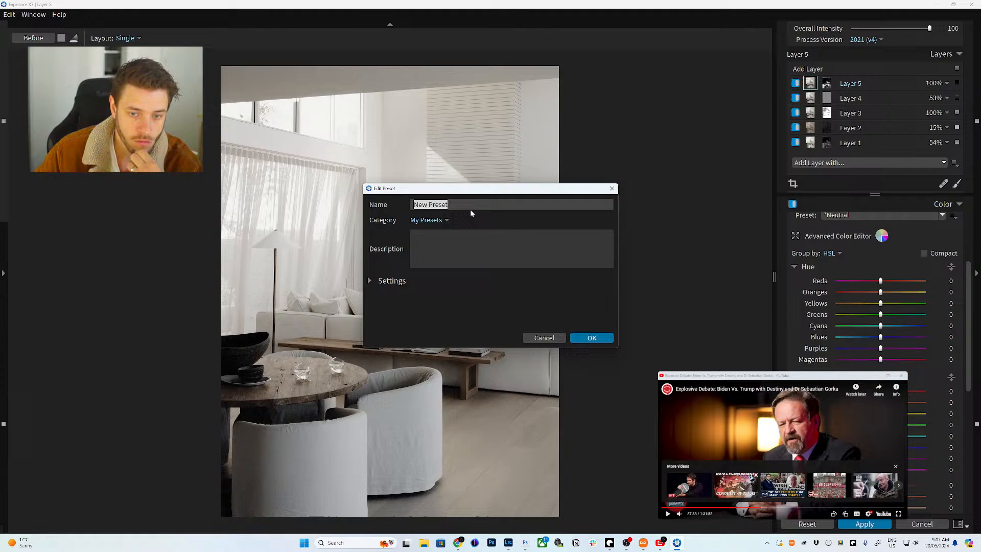
{"action": "left_click", "coordinate": [475, 204]}
{"action": "left_click_drag", "start_coordinate": [475, 204], "coordinate": [369, 204]}
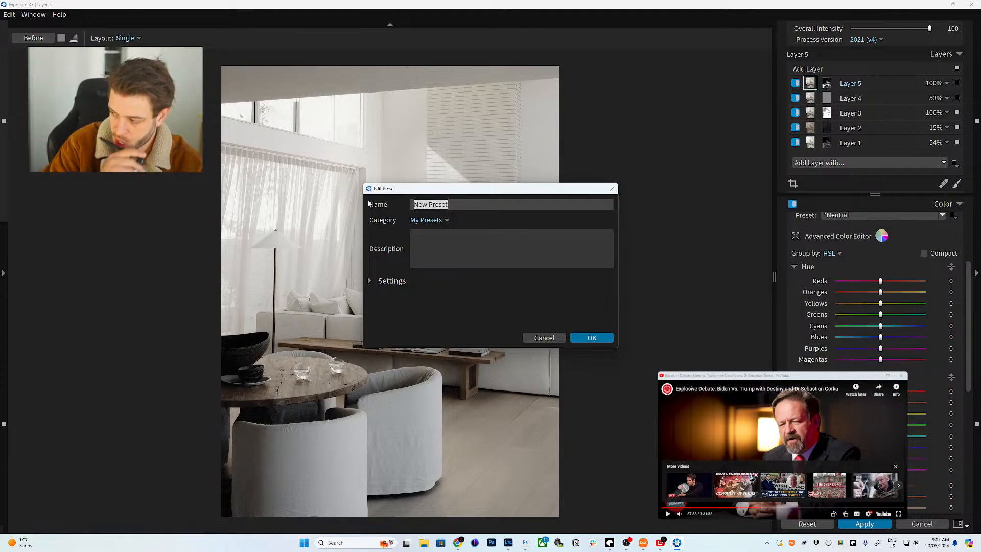
{"action": "type", "text": "lut"}
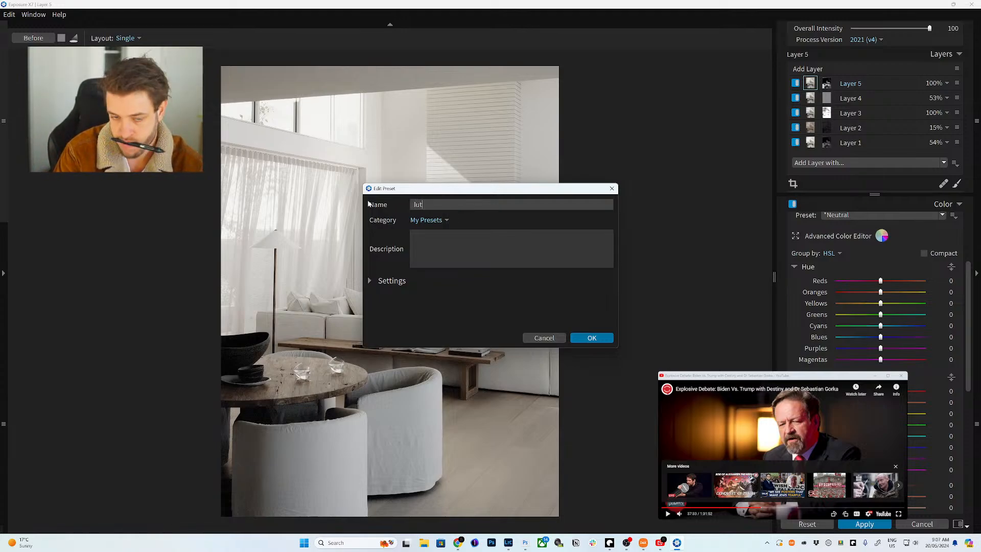
{"action": "type", "text": "ty"}
{"action": "key", "text": "Return"}
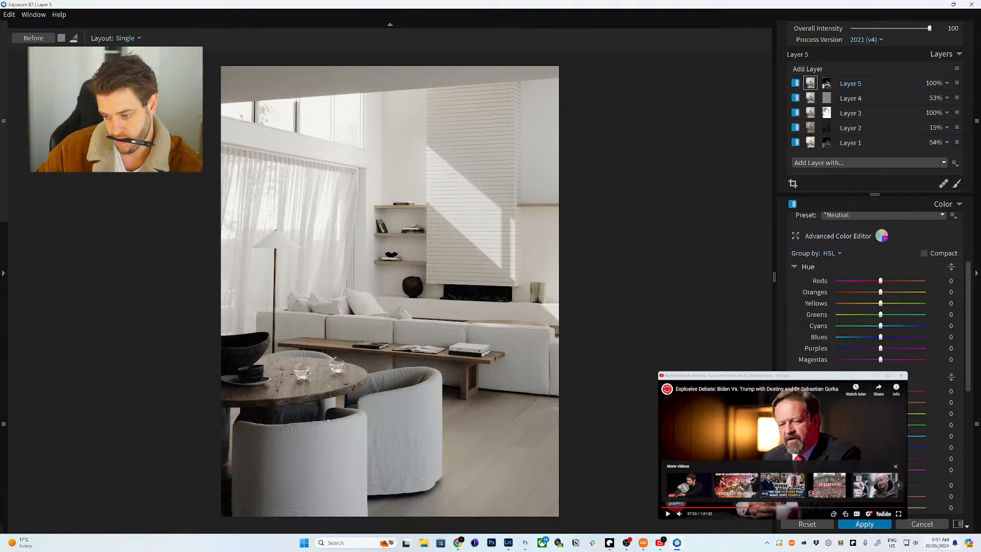
{"action": "left_click", "coordinate": [864, 524]}
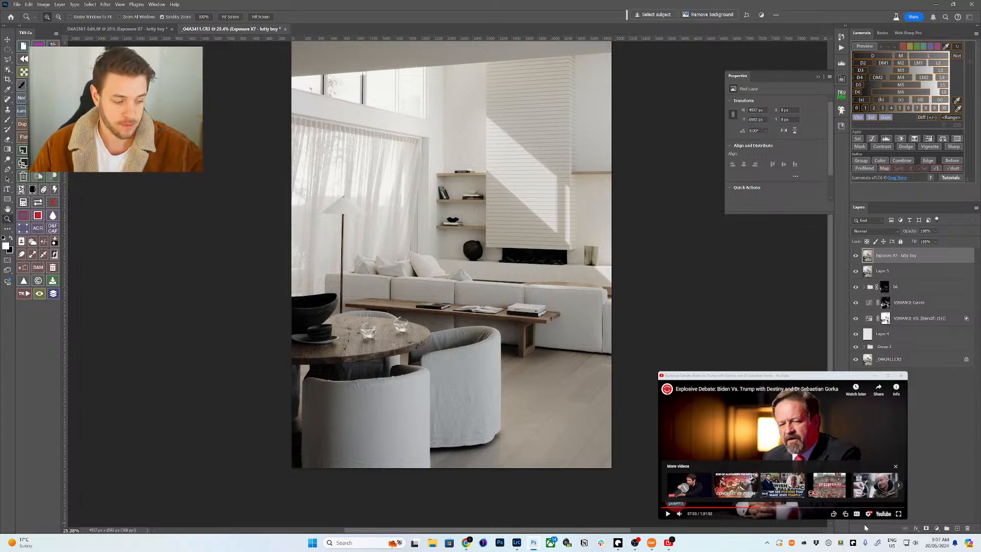
- Duplicate the Exposure X7 - lutty boy layer with Ctrl+J in Photoshop
{"action": "left_click", "coordinate": [793, 447]}
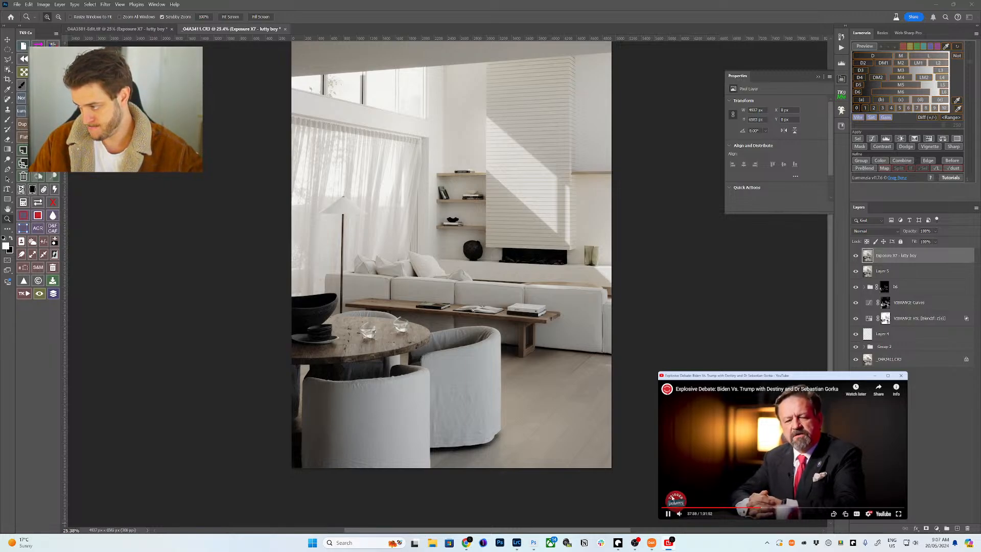
{"action": "left_click", "coordinate": [868, 258]}
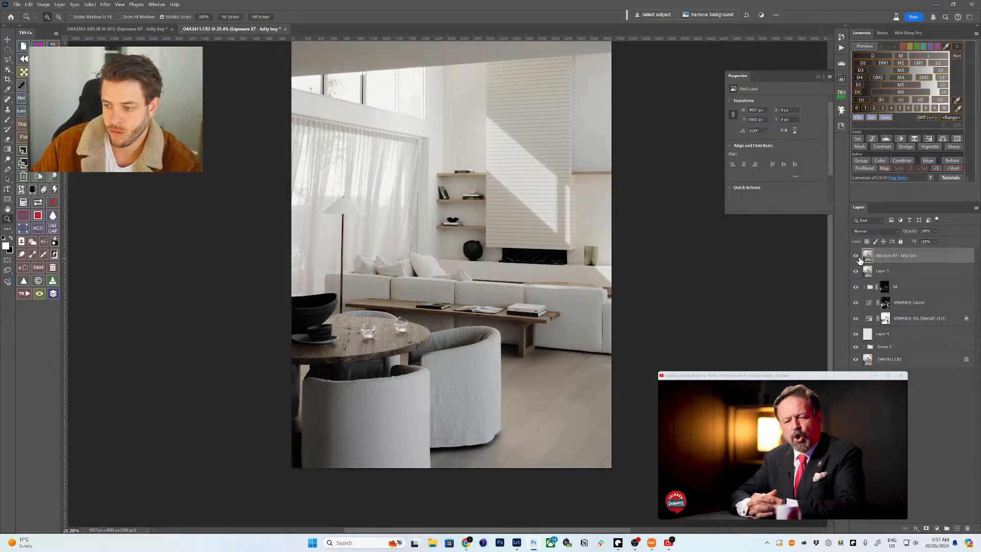
{"action": "key", "text": "ctrl+j"}
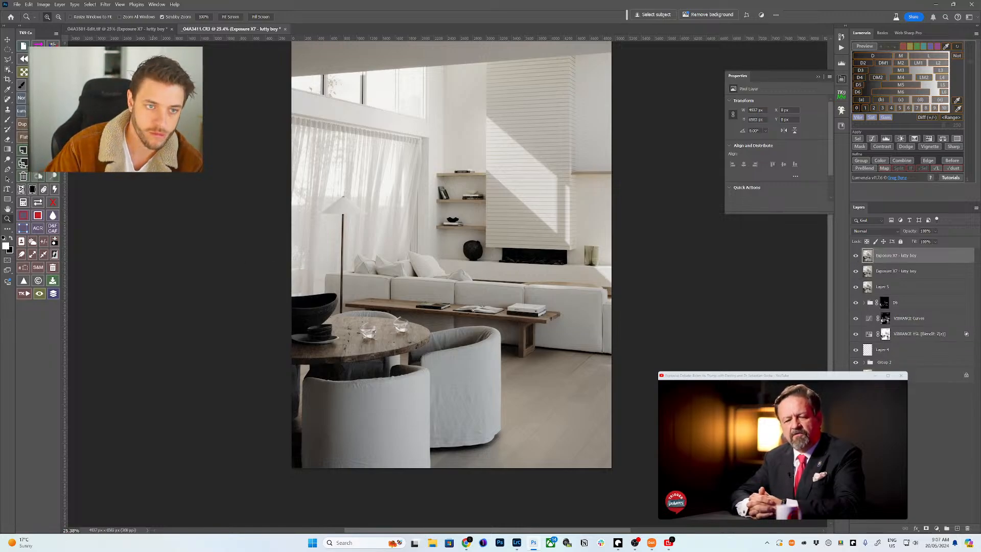
{"action": "left_click", "coordinate": [108, 5]}
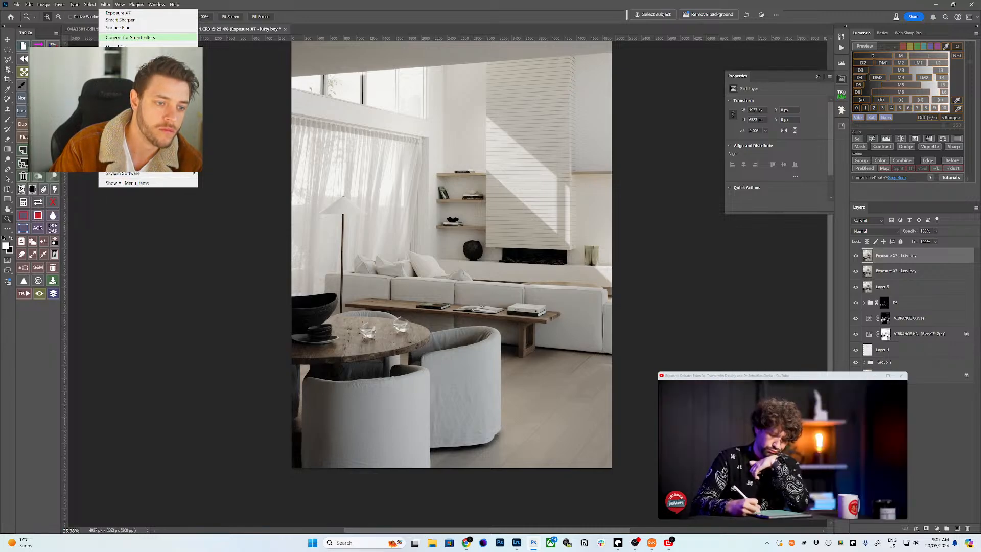
{"action": "key", "text": "Escape"}
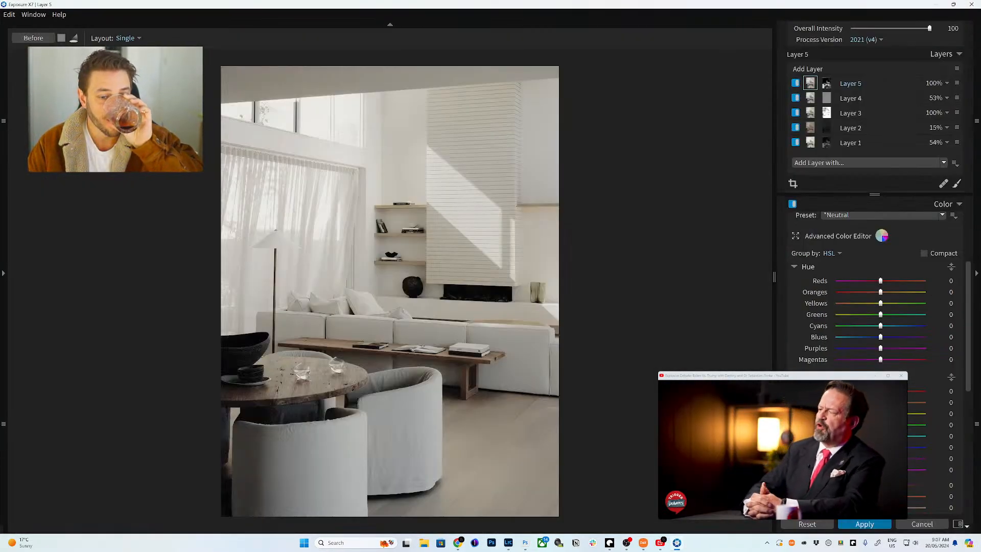
- Preview the haze smooth, haze blend and dappled presets on the living-room photo
{"action": "left_click", "coordinate": [4, 273]}
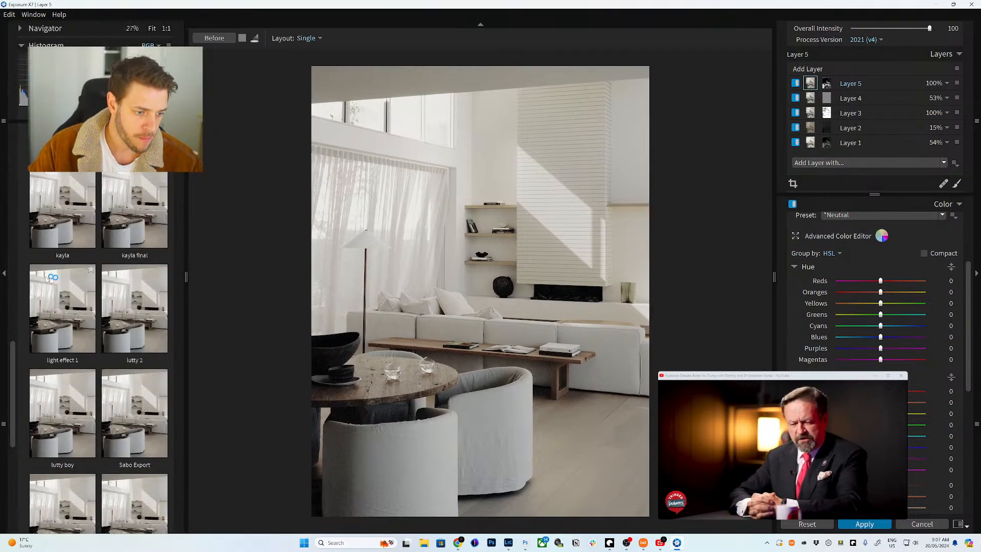
{"action": "scroll", "coordinate": [117, 234], "scroll_direction": "up", "scroll_amount": 2}
{"action": "left_click", "coordinate": [119, 234]}
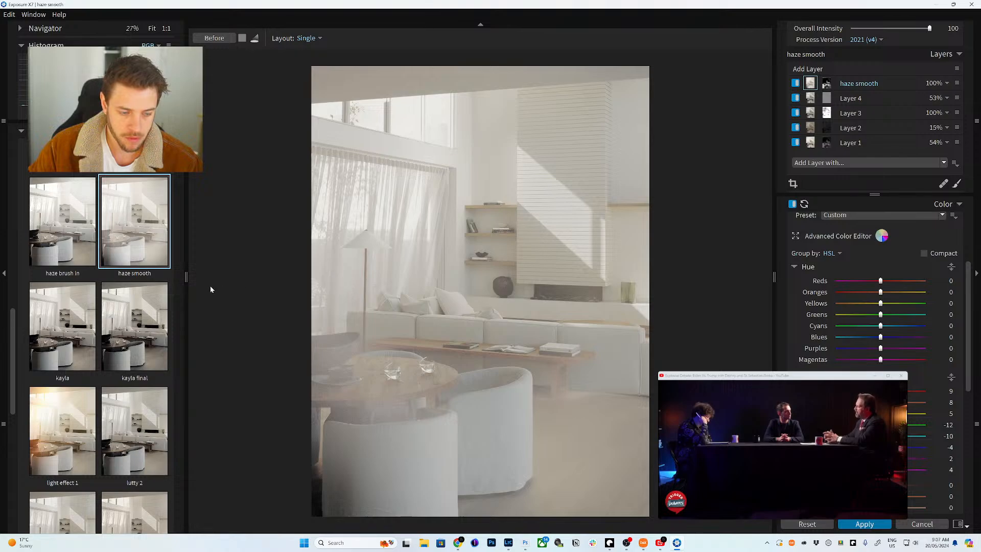
{"action": "scroll", "coordinate": [84, 276], "scroll_direction": "up", "scroll_amount": 2}
{"action": "scroll", "coordinate": [72, 274], "scroll_direction": "up", "scroll_amount": 1}
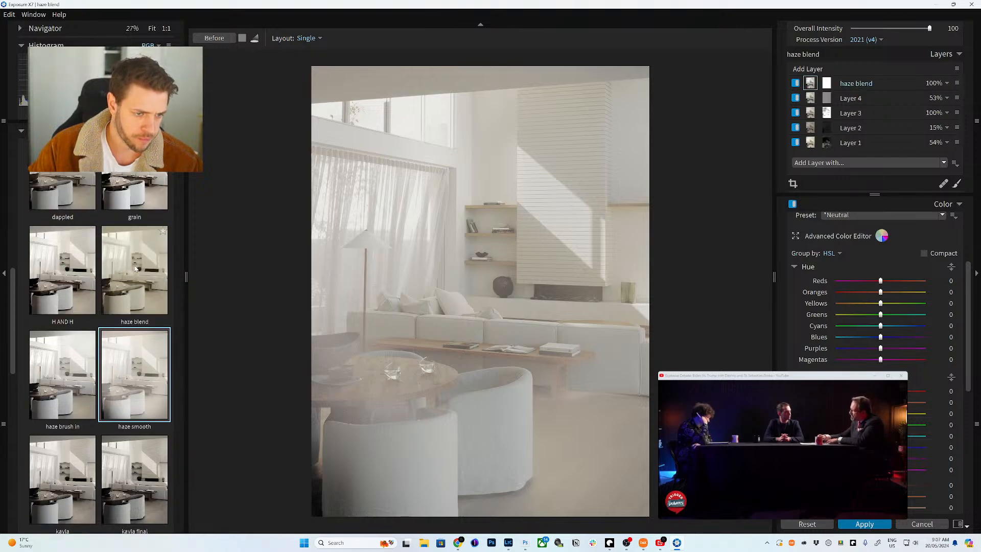
{"action": "left_click", "coordinate": [102, 276]}
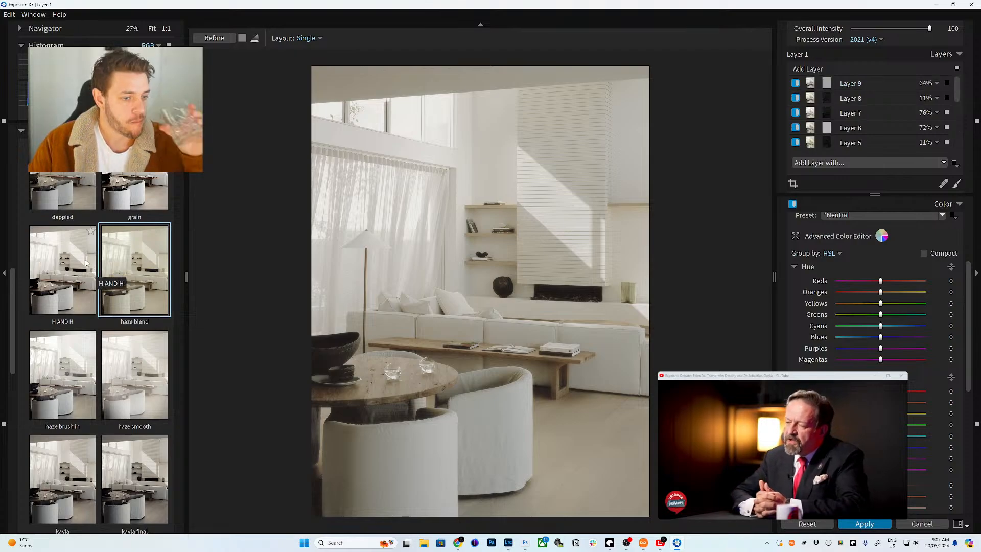
{"action": "scroll", "coordinate": [100, 277], "scroll_direction": "up", "scroll_amount": 1}
{"action": "left_click", "coordinate": [92, 214]}
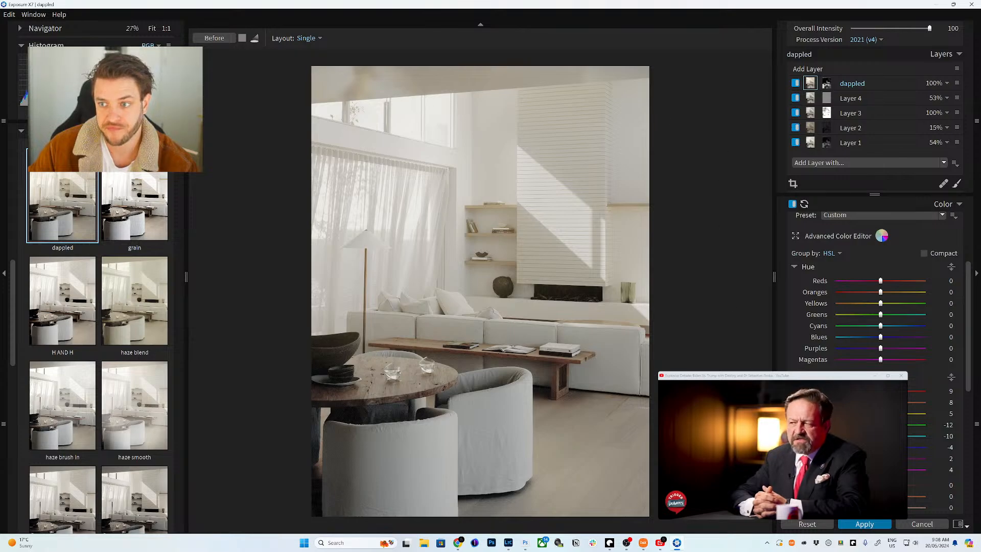
{"action": "left_click", "coordinate": [821, 523]}
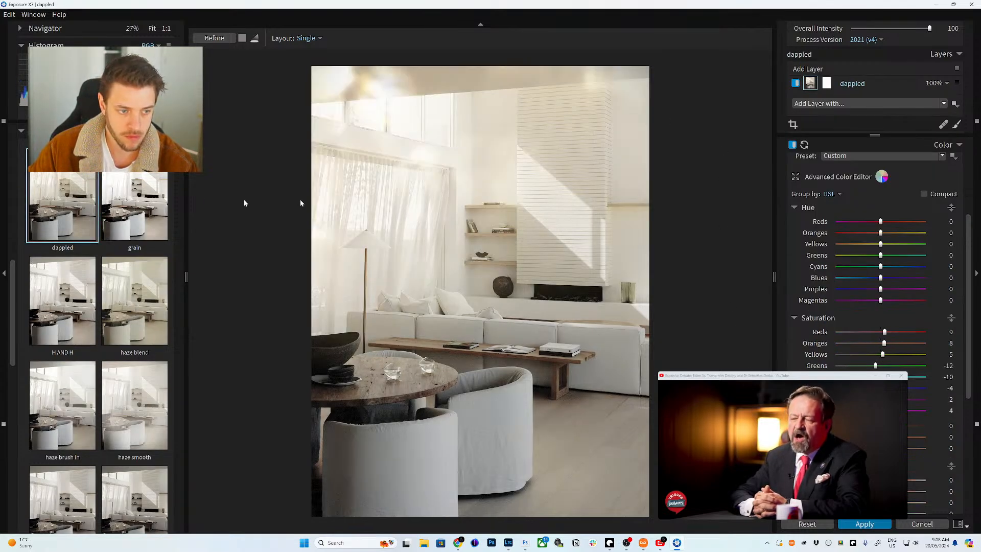
{"action": "scroll", "coordinate": [135, 323], "scroll_direction": "down", "scroll_amount": 2}
{"action": "left_click", "coordinate": [134, 315]}
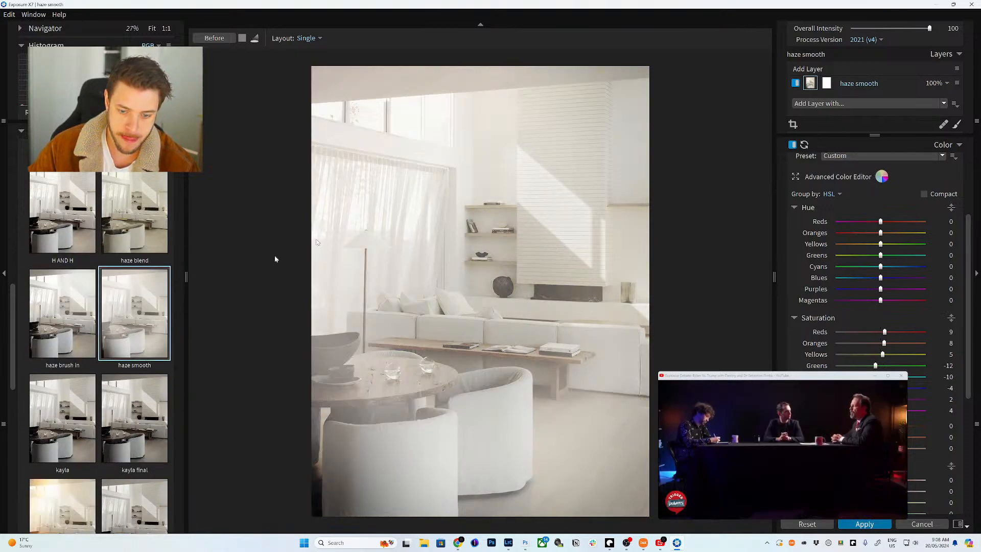
- Try light effect 1, saved and Whip fimal, then settle on haze smooth and collapse Color
{"action": "scroll", "coordinate": [76, 347], "scroll_direction": "down", "scroll_amount": 5}
{"action": "left_click", "coordinate": [78, 353]}
{"action": "scroll", "coordinate": [78, 353], "scroll_direction": "down", "scroll_amount": 1}
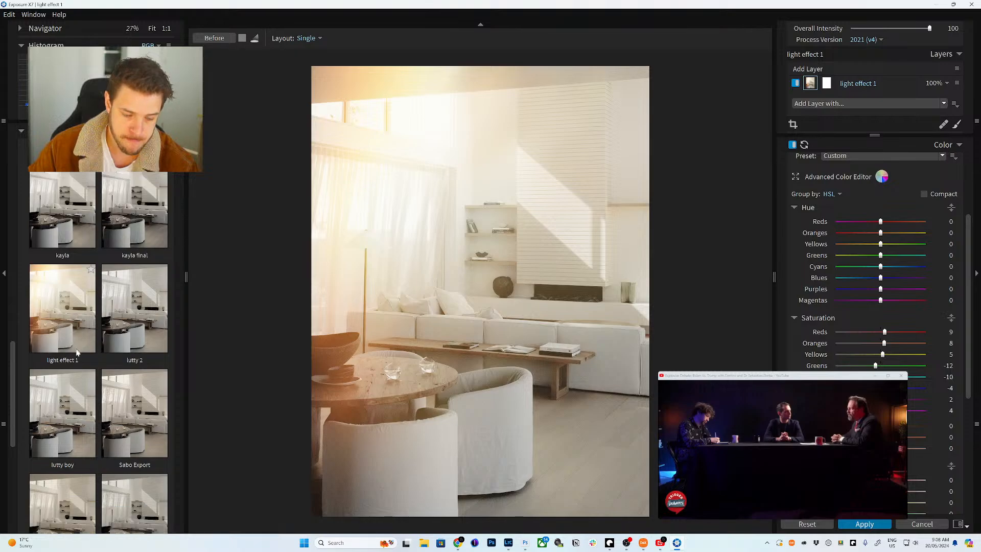
{"action": "scroll", "coordinate": [78, 353], "scroll_direction": "down", "scroll_amount": 3}
{"action": "left_click", "coordinate": [114, 349]}
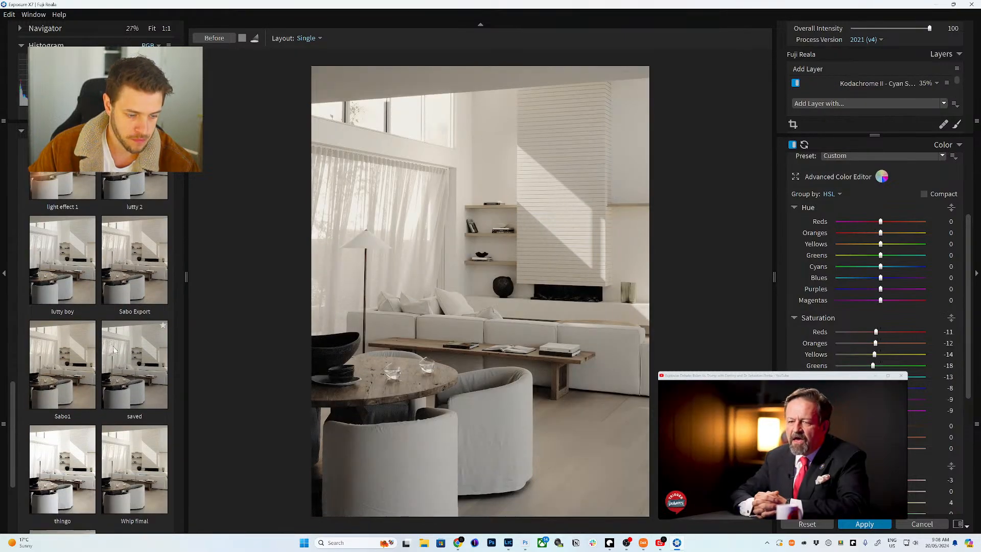
{"action": "left_click", "coordinate": [98, 377]}
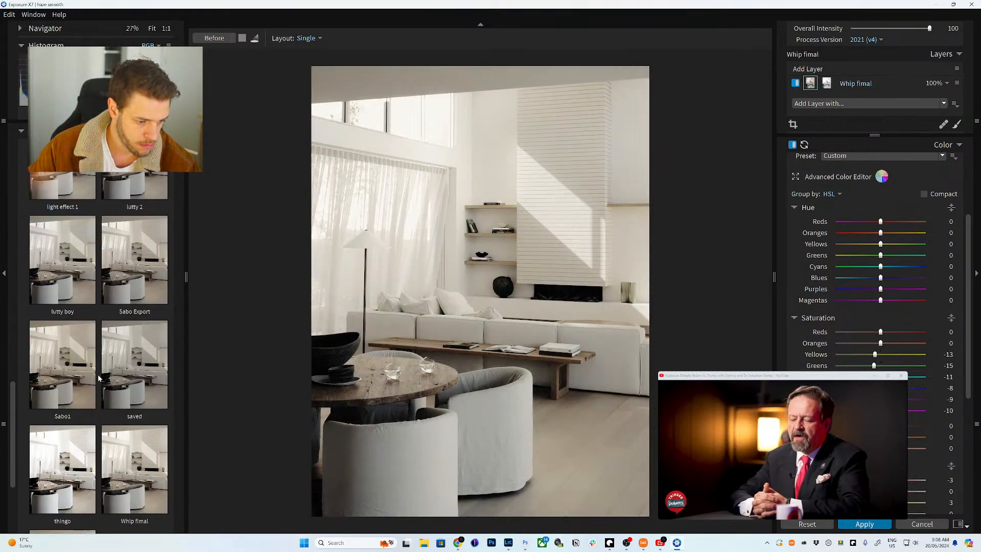
{"action": "scroll", "coordinate": [85, 278], "scroll_direction": "up", "scroll_amount": 1}
{"action": "left_click", "coordinate": [62, 209]}
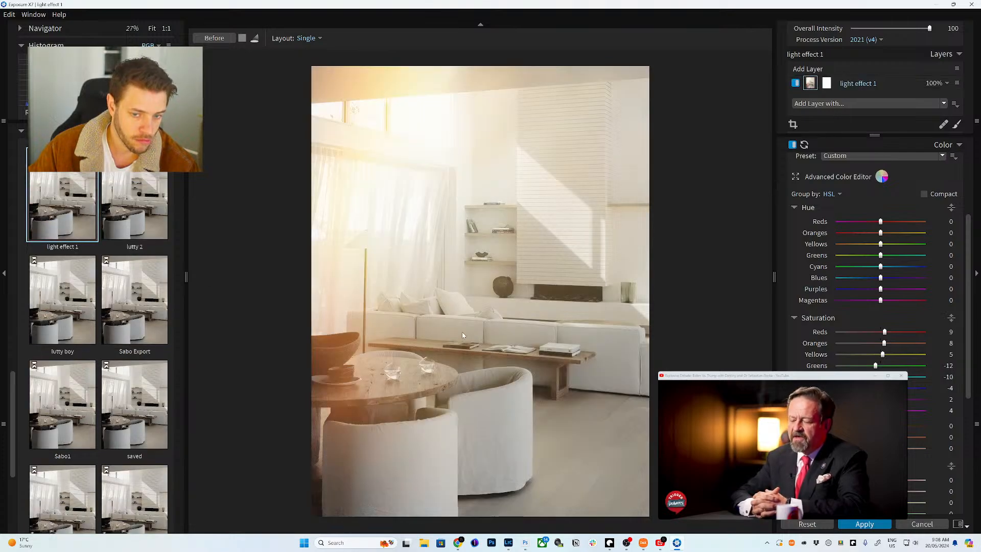
{"action": "scroll", "coordinate": [332, 312], "scroll_direction": "down", "scroll_amount": 2}
{"action": "scroll", "coordinate": [137, 256], "scroll_direction": "up", "scroll_amount": 3}
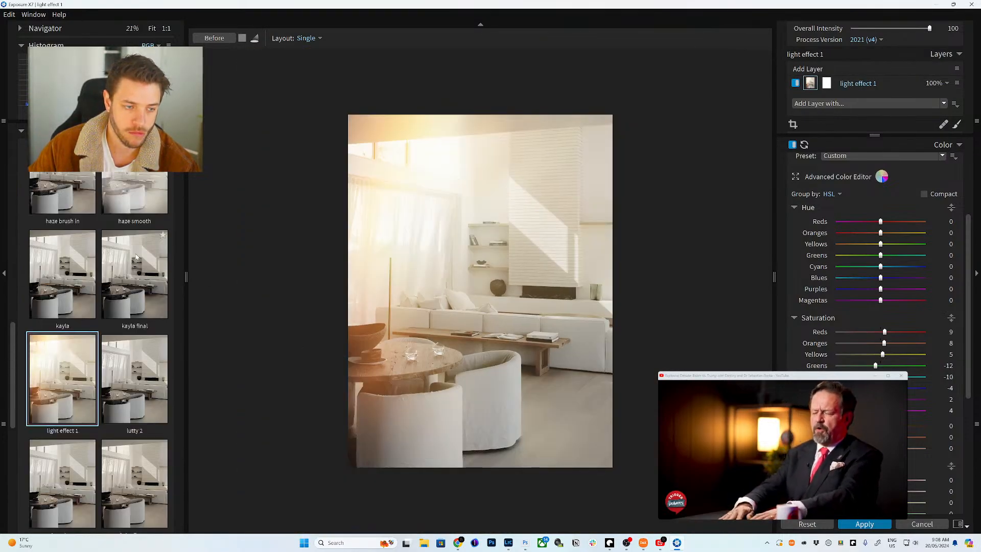
{"action": "scroll", "coordinate": [137, 256], "scroll_direction": "up", "scroll_amount": 1}
{"action": "left_click", "coordinate": [140, 191]}
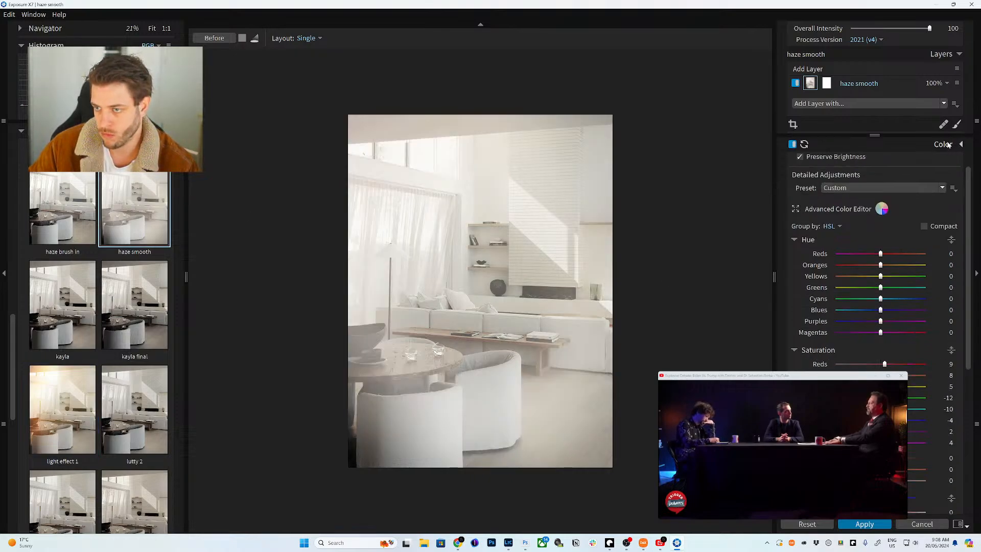
{"action": "left_click", "coordinate": [812, 84]}
- Switch the light-effect overlay to Grey Clouds and move it up to the room's top edge
{"action": "left_click", "coordinate": [944, 266]}
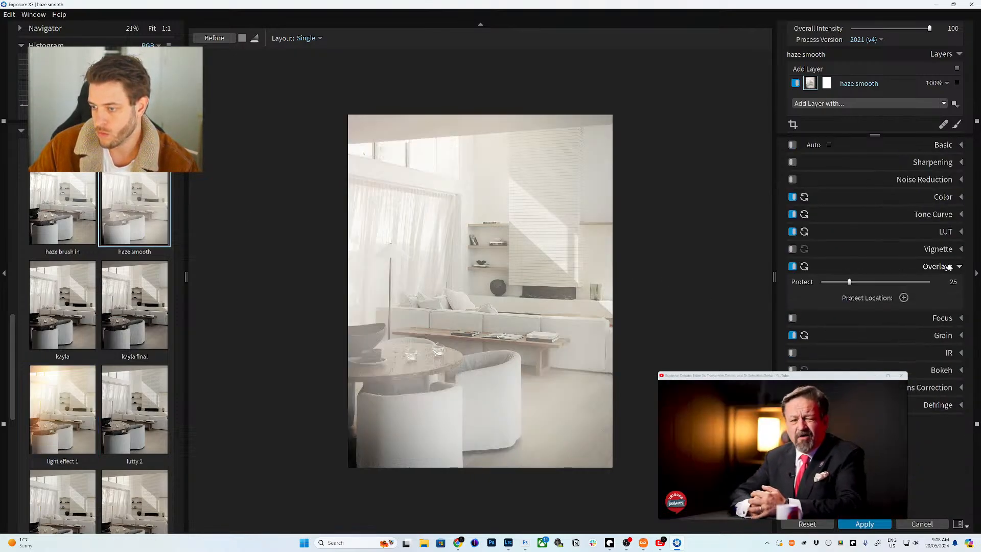
{"action": "left_click", "coordinate": [865, 256]}
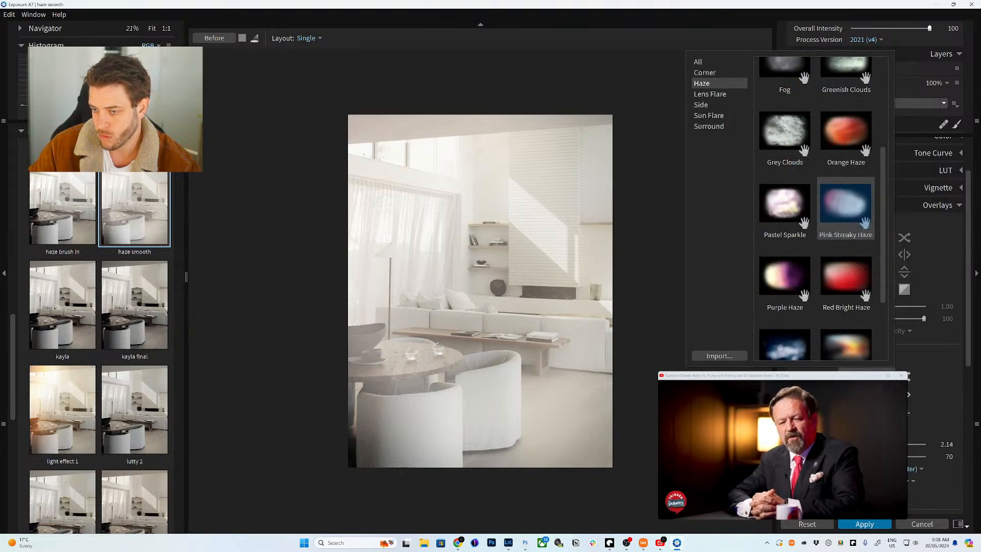
{"action": "key", "text": "Escape"}
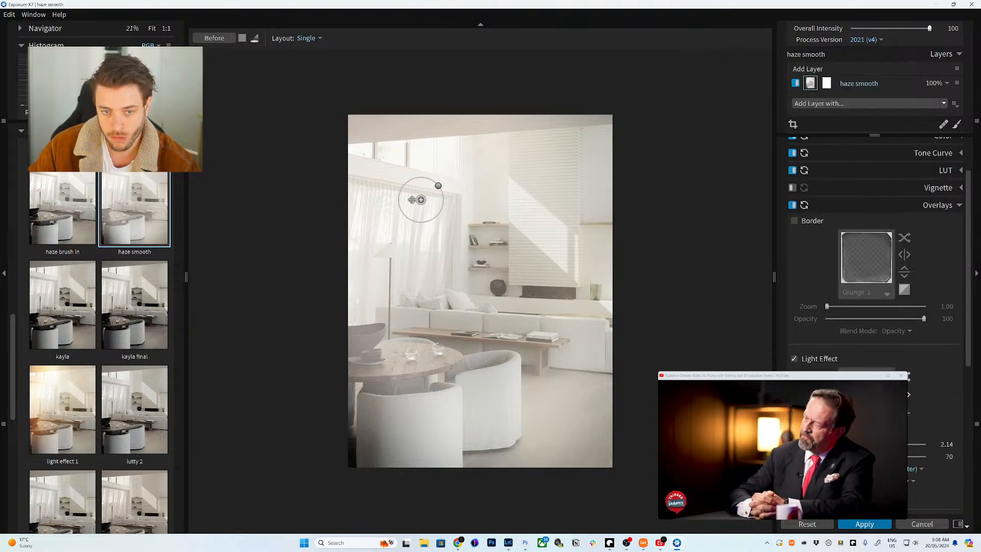
{"action": "left_click_drag", "start_coordinate": [413, 200], "coordinate": [411, 156]}
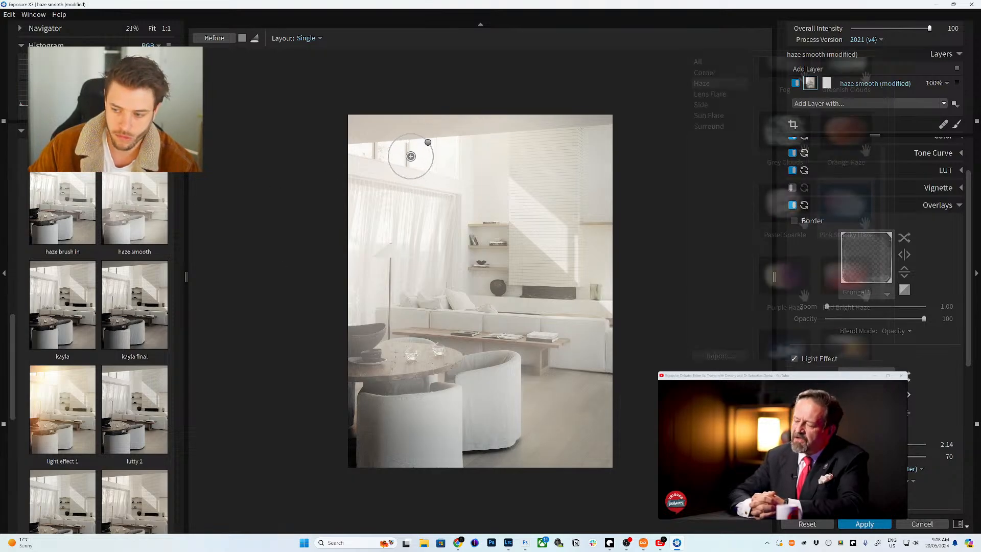
{"action": "left_click", "coordinate": [792, 162]}
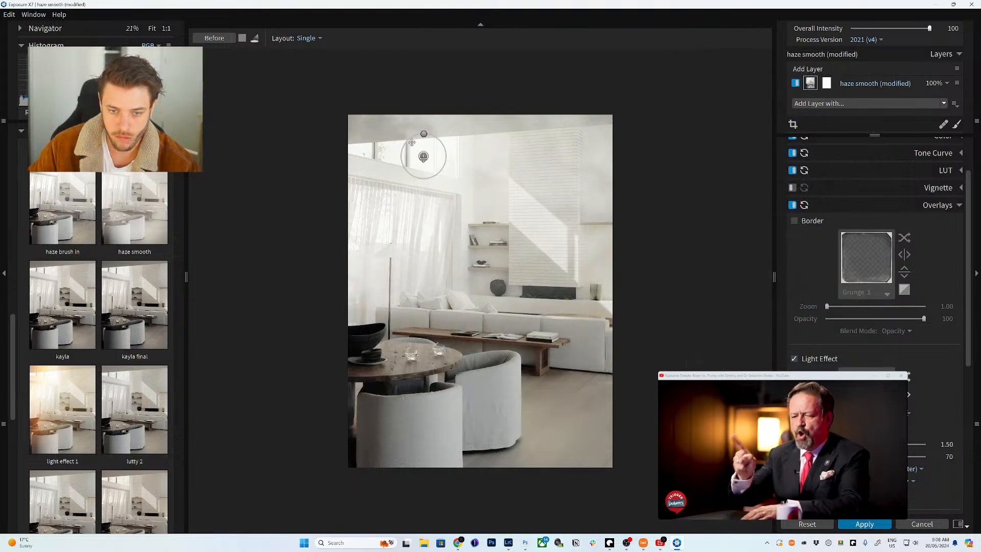
{"action": "mouse_move", "coordinate": [411, 142]}
{"action": "left_mouse_down"}
{"action": "mouse_move", "coordinate": [392, 135]}
{"action": "mouse_move", "coordinate": [418, 125]}
{"action": "left_mouse_up"}
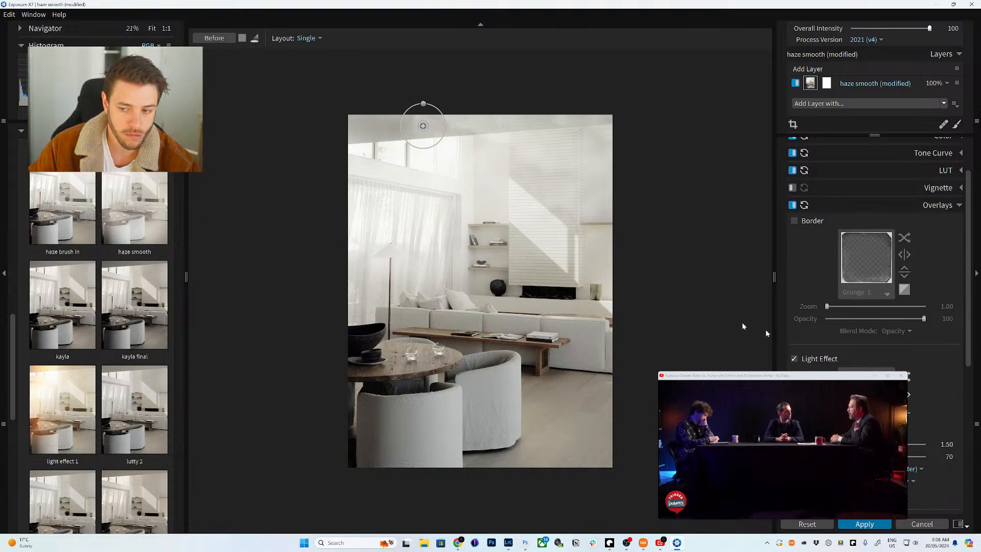
- Save the look as the 'cloudy' preset, overwriting the existing one, and apply it back to Photoshop
{"action": "key", "text": "ctrl+shift+n"}
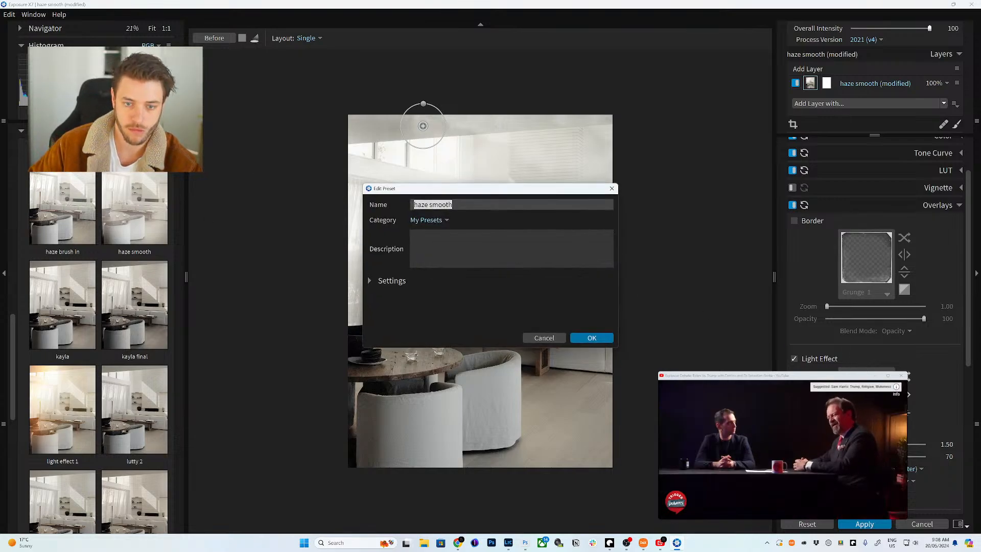
{"action": "type", "text": "cloudy"}
{"action": "key", "text": "Return"}
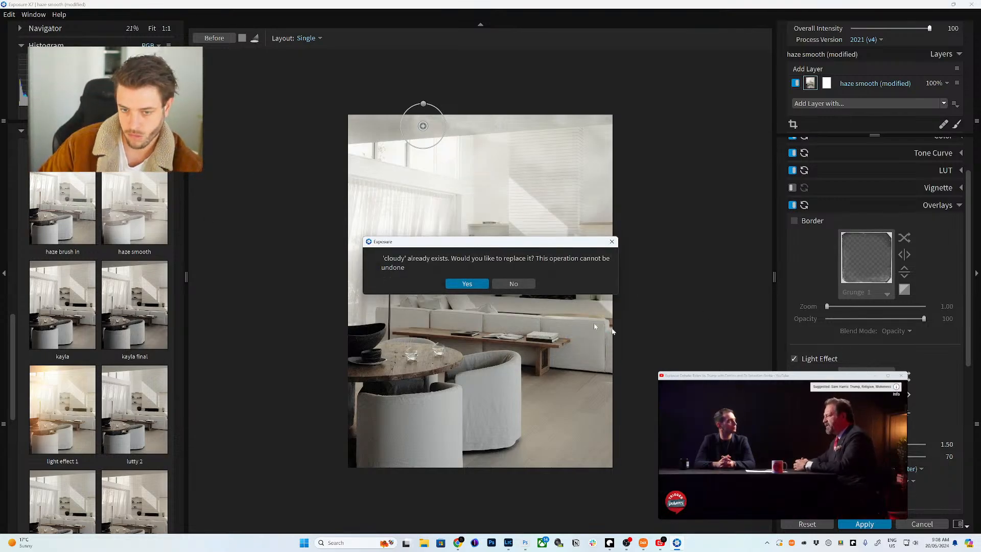
{"action": "left_click", "coordinate": [473, 285]}
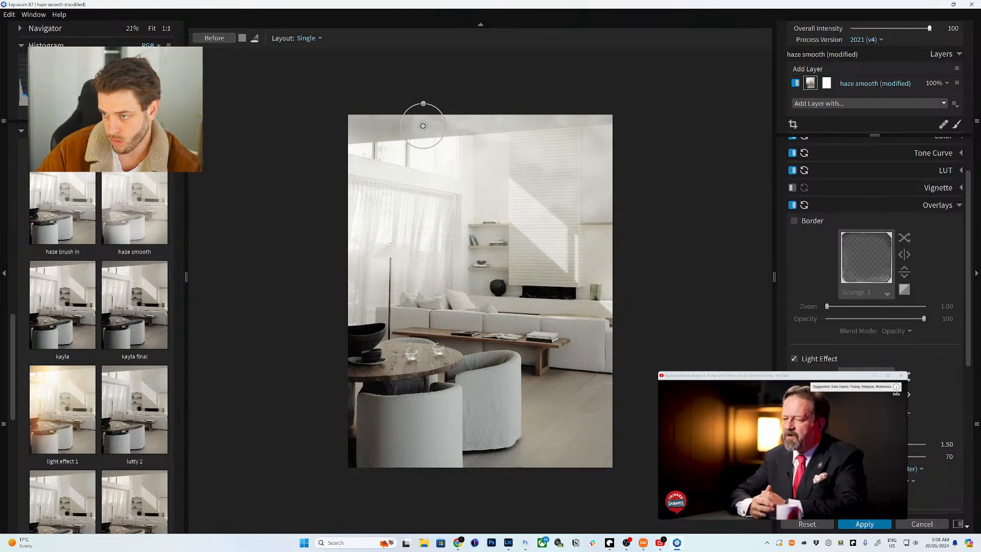
{"action": "left_click", "coordinate": [864, 524]}
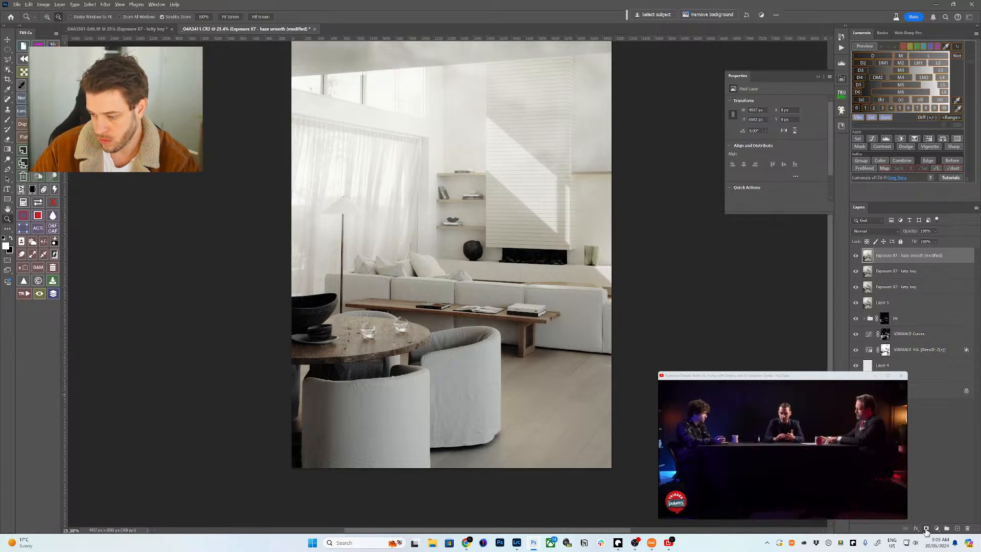
- Black-mask the hazy layer and build a Lumenzia bright-areas selection feathered by 15 px
{"action": "left_click", "coordinate": [925, 530], "text": "alt"}
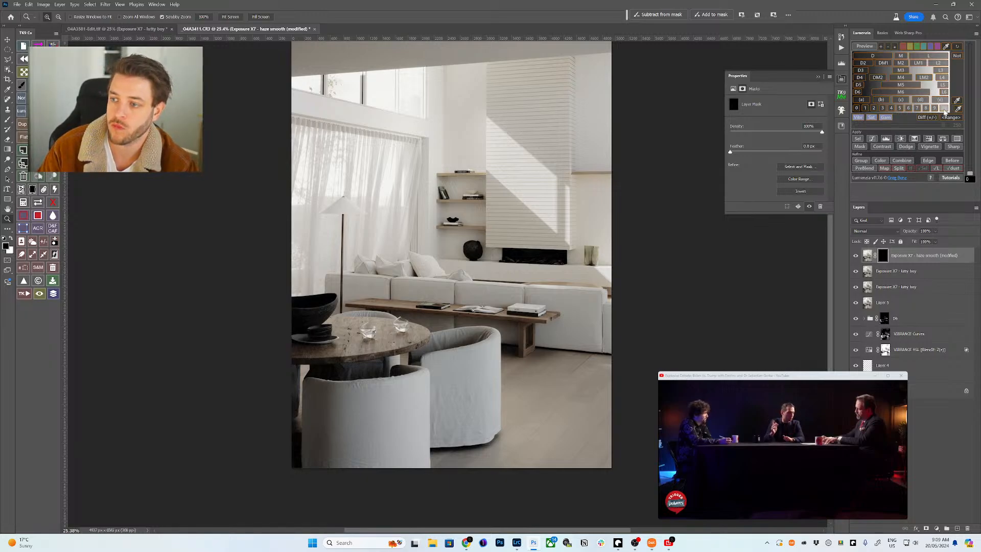
{"action": "left_click", "coordinate": [926, 118]}
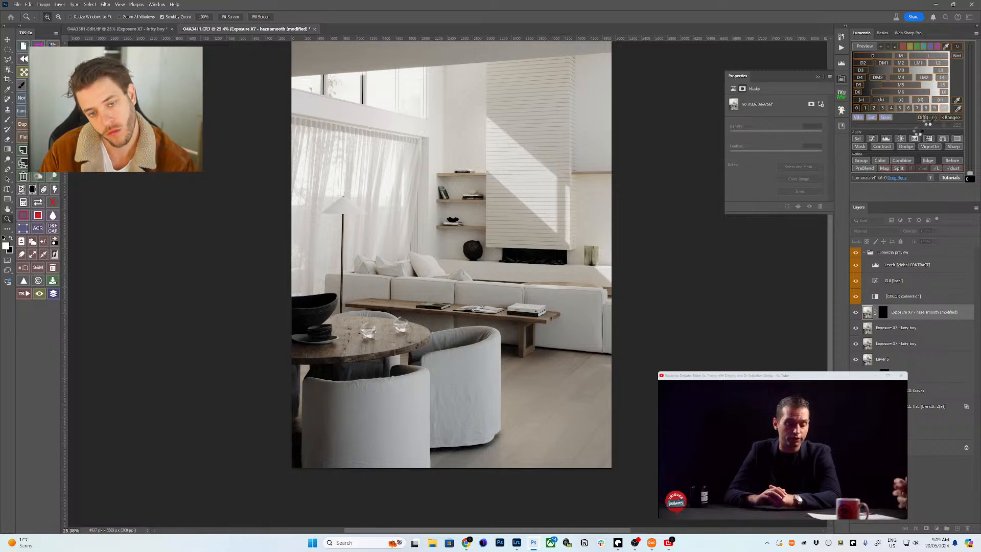
{"action": "left_click", "coordinate": [859, 139]}
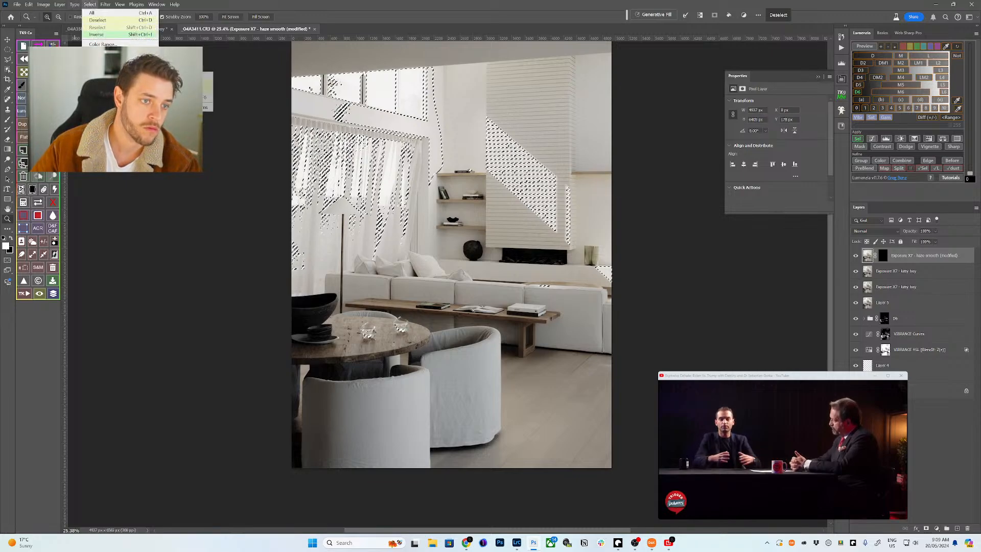
{"action": "type", "text": "15"}
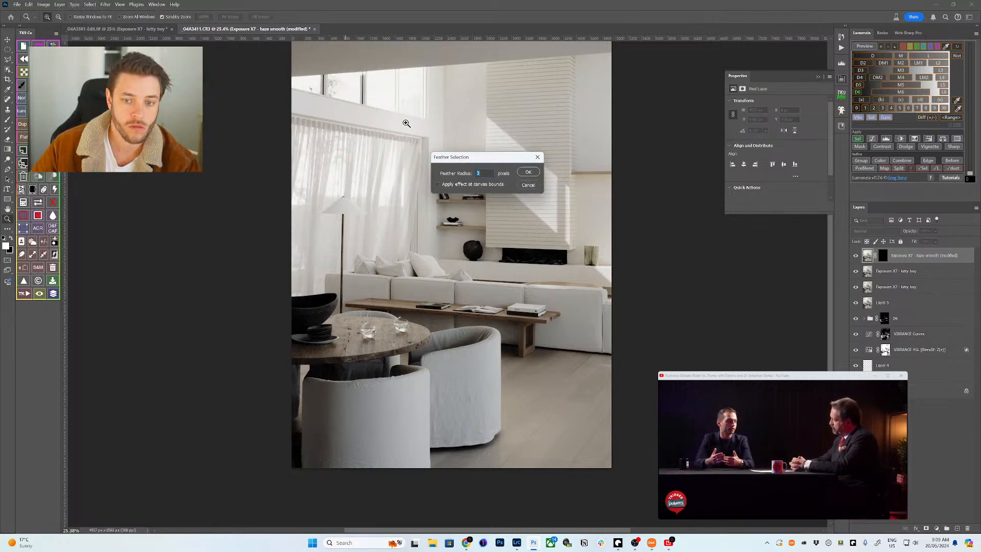
{"action": "key", "text": "Return"}
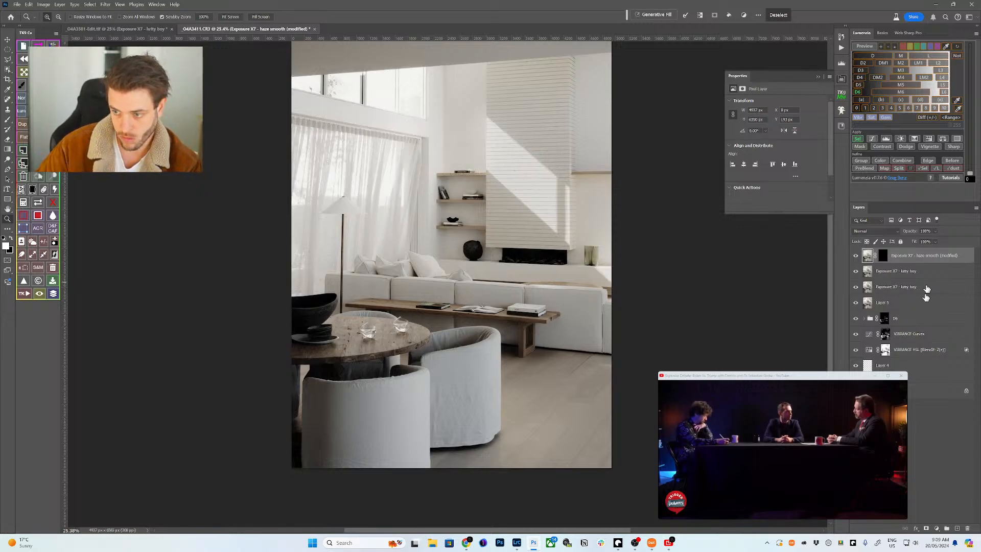
- Target the top layer's mask with a white brush at 30% opacity and 30% flow
{"action": "left_click", "coordinate": [883, 256]}
{"action": "key", "text": "b"}
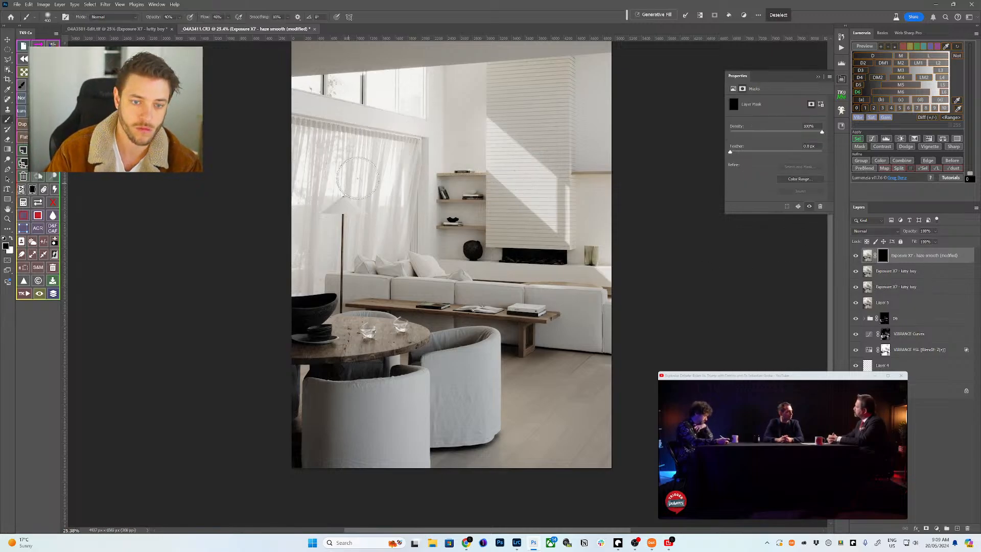
{"action": "key", "text": "x"}
{"action": "key", "text": "3"}
{"action": "key", "text": "shift+3"}
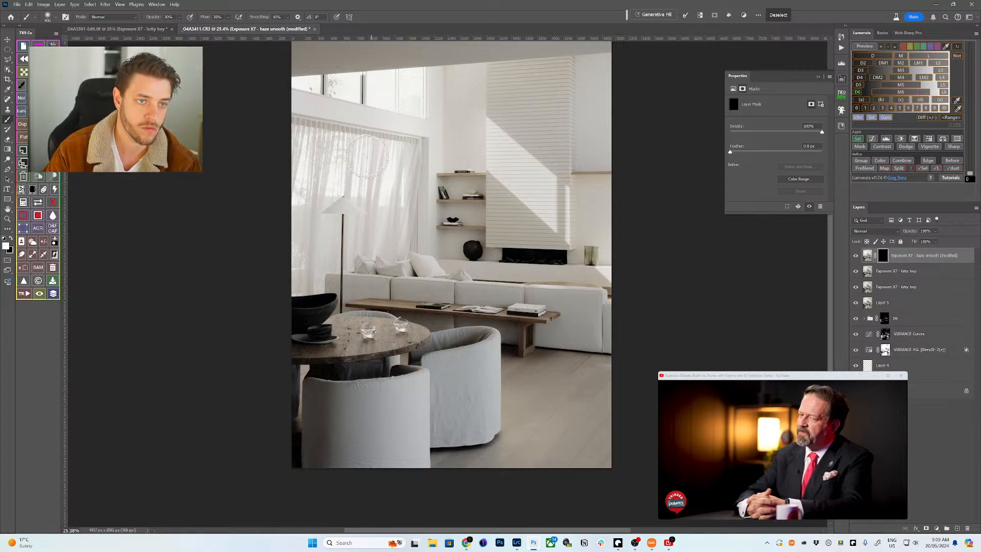
- Resize the brush repeatedly between 900 and 2200 px, settling on about 1400 px
{"action": "key", "text": "bracketright"}
{"action": "key", "text": "bracketright"}
{"action": "key", "text": "bracketright"}
{"action": "key", "text": "bracketright"}
{"action": "key", "text": "bracketright"}
{"action": "key", "text": "bracketright"}
{"action": "key", "text": "bracketright"}
{"action": "key", "text": "bracketright"}
{"action": "key", "text": "bracketright"}
{"action": "key", "text": "bracketright"}
{"action": "key", "text": "bracketright"}
{"action": "key", "text": "bracketright"}
{"action": "key", "text": "bracketright"}
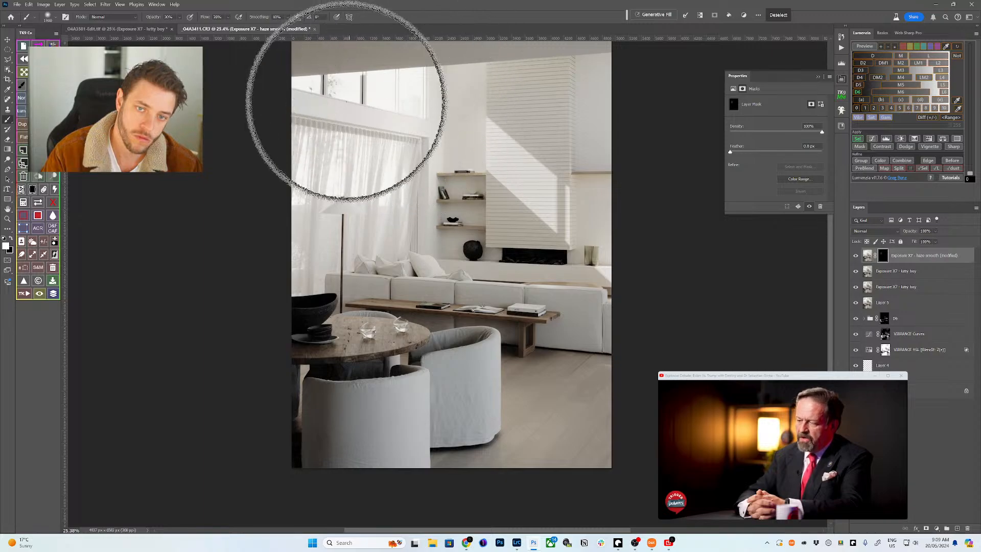
{"action": "key", "text": "bracketright"}
{"action": "key", "text": "bracketleft"}
{"action": "key", "text": "bracketleft"}
{"action": "key", "text": "bracketleft"}
{"action": "key", "text": "bracketleft"}
{"action": "key", "text": "bracketleft"}
{"action": "key", "text": "bracketleft"}
{"action": "key", "text": "bracketleft"}
{"action": "key", "text": "bracketleft"}
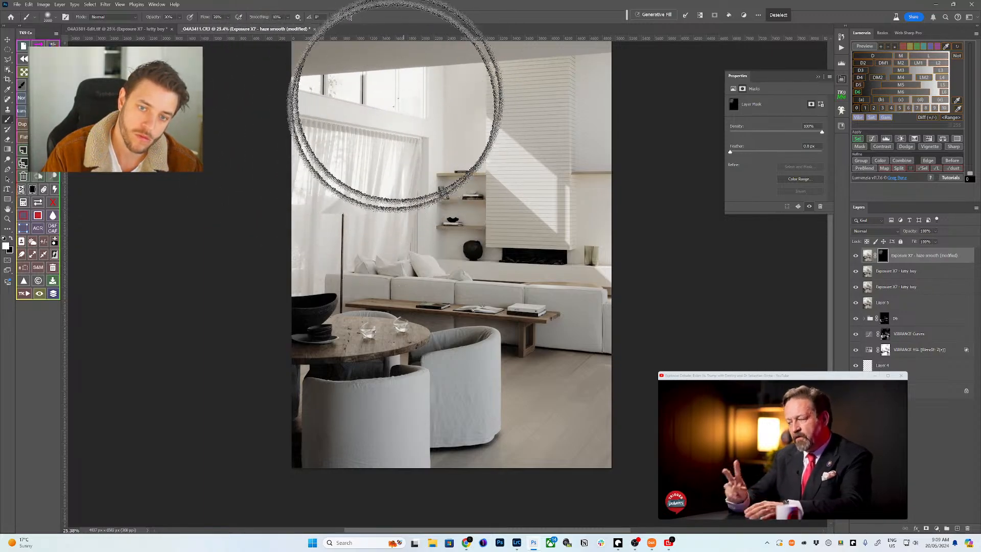
{"action": "key", "text": "bracketright"}
{"action": "key", "text": "bracketright"}
{"action": "key", "text": "bracketright"}
{"action": "key", "text": "bracketright"}
{"action": "key", "text": "bracketright"}
{"action": "key", "text": "bracketright"}
{"action": "key", "text": "bracketright"}
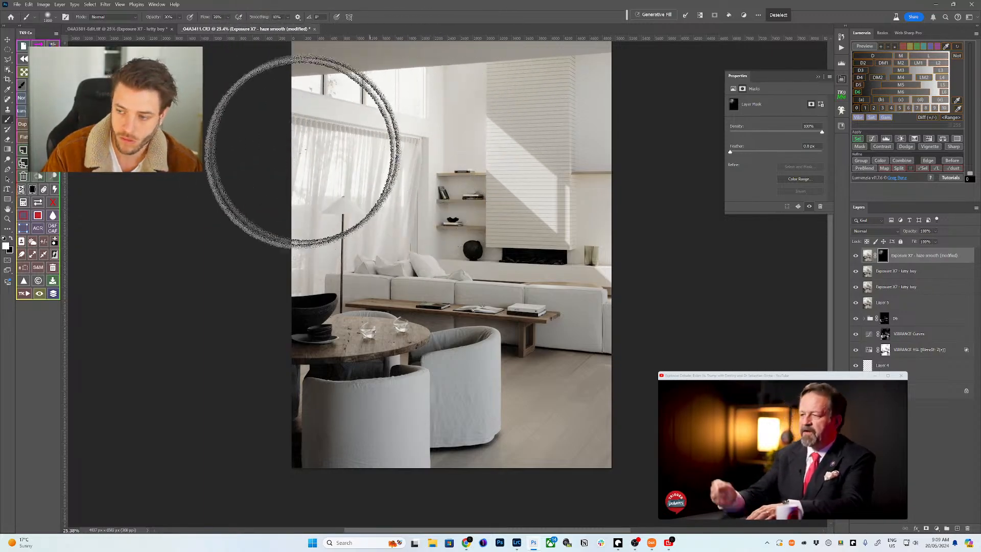
{"action": "key", "text": "bracketleft"}
{"action": "key", "text": "bracketleft"}
{"action": "key", "text": "bracketleft"}
{"action": "key", "text": "bracketleft"}
{"action": "key", "text": "bracketleft"}
{"action": "key", "text": "bracketleft"}
{"action": "key", "text": "bracketleft"}
{"action": "key", "text": "bracketleft"}
{"action": "key", "text": "bracketleft"}
{"action": "key", "text": "bracketleft"}
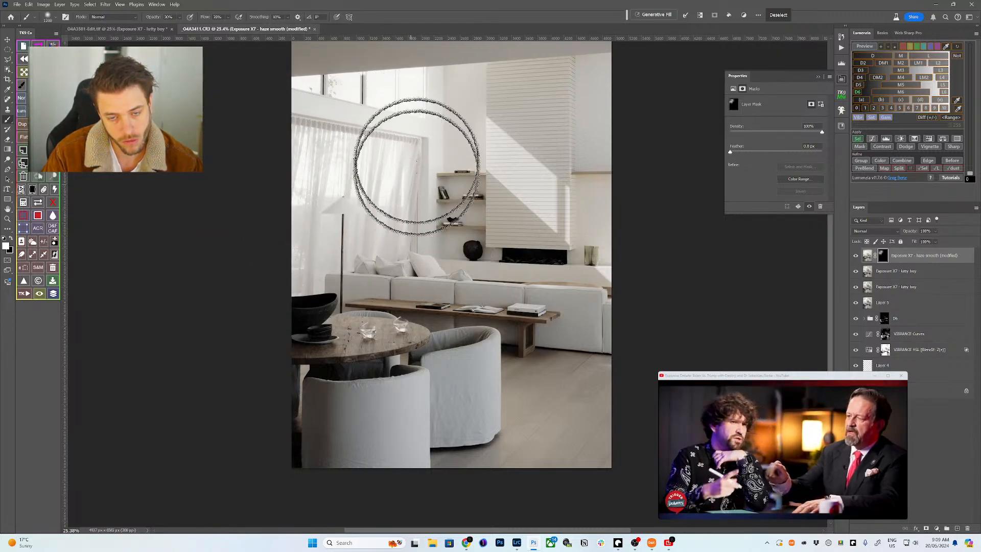
{"action": "key", "text": "bracketright"}
{"action": "key", "text": "bracketright"}
{"action": "key", "text": "bracketright"}
{"action": "key", "text": "bracketright"}
{"action": "key", "text": "bracketright"}
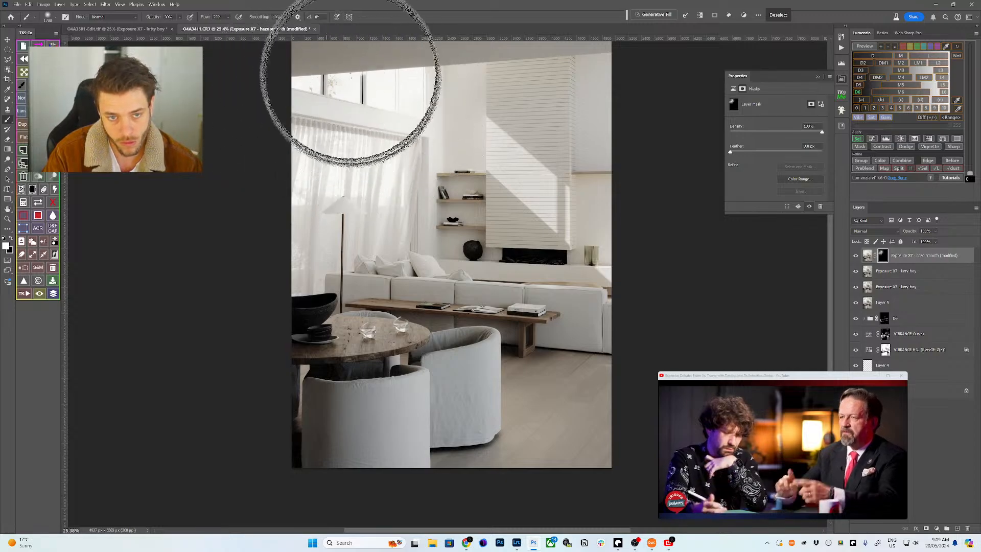
{"action": "key", "text": "bracketright"}
{"action": "key", "text": "bracketright"}
{"action": "key", "text": "bracketright"}
{"action": "key", "text": "bracketleft"}
{"action": "key", "text": "bracketleft"}
{"action": "key", "text": "bracketleft"}
{"action": "key", "text": "bracketleft"}
{"action": "key", "text": "bracketleft"}
{"action": "key", "text": "bracketleft"}
{"action": "key", "text": "bracketleft"}
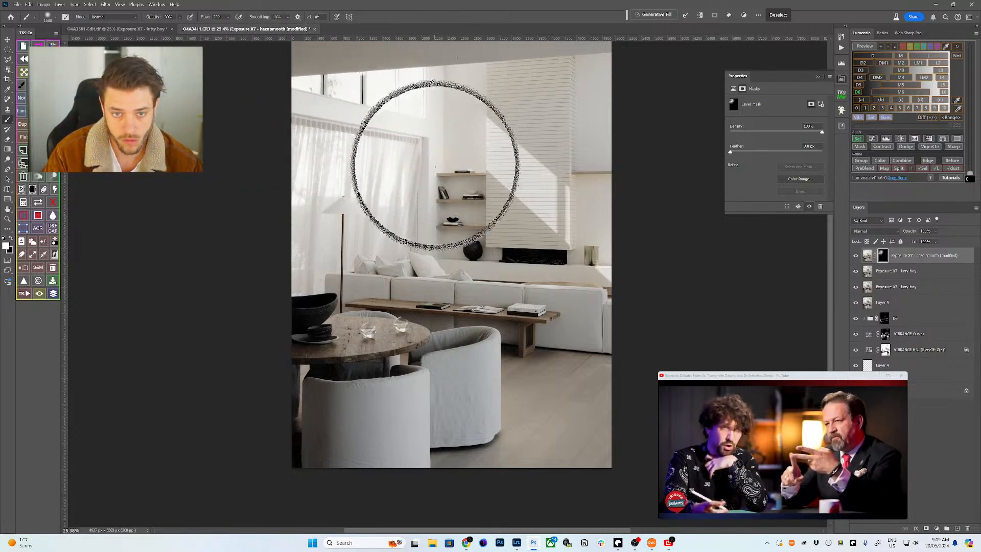
{"action": "key", "text": "bracketright"}
{"action": "key", "text": "bracketright"}
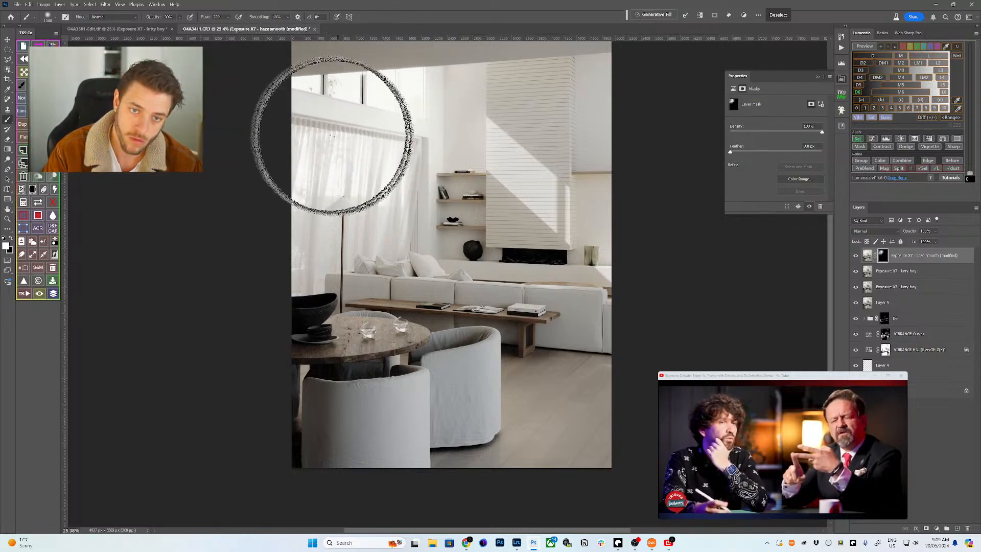
{"action": "key", "text": "bracketleft"}
{"action": "key", "text": "bracketleft"}
{"action": "key", "text": "bracketleft"}
{"action": "key", "text": "bracketleft"}
{"action": "key", "text": "bracketleft"}
{"action": "key", "text": "bracketleft"}
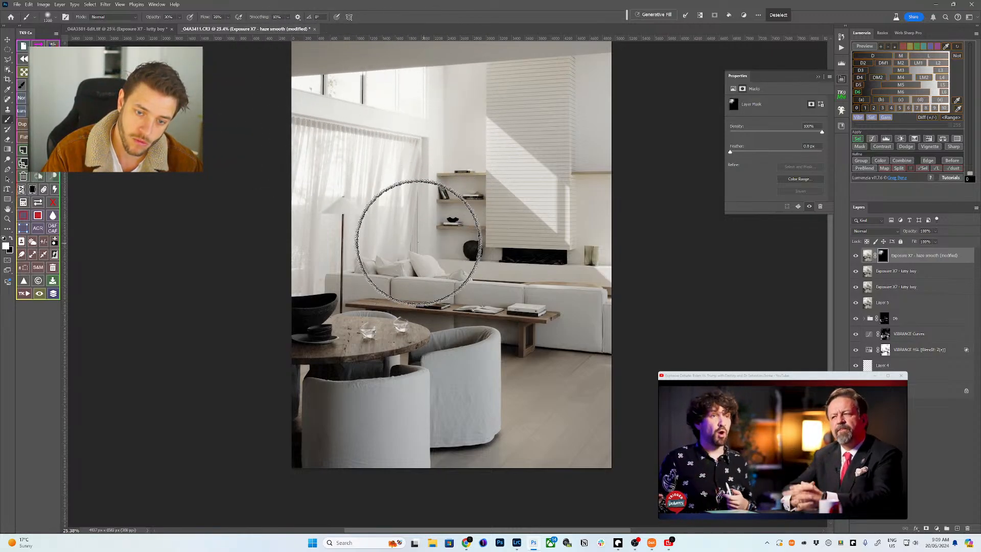
{"action": "key", "text": "bracketright"}
{"action": "key", "text": "bracketright"}
{"action": "key", "text": "bracketright"}
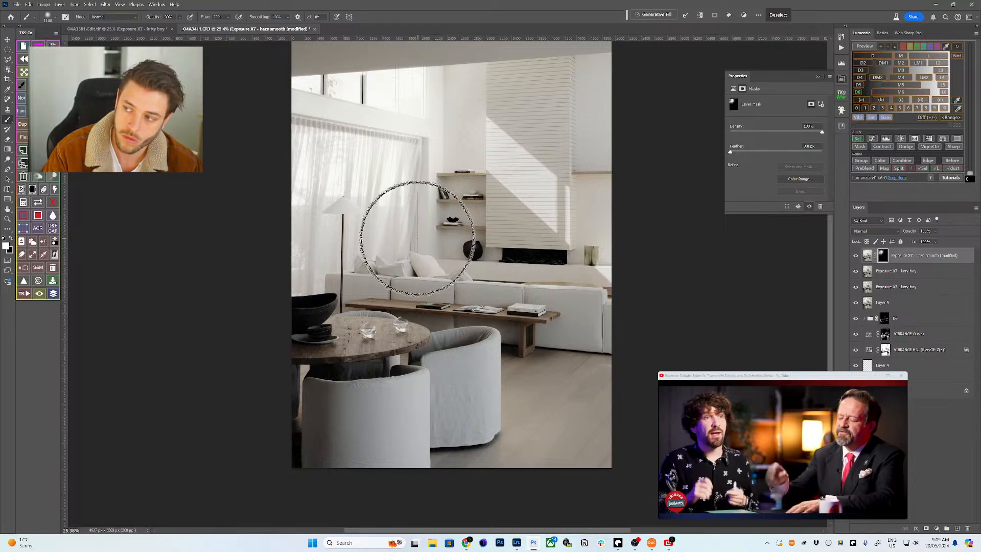
{"action": "right_click", "coordinate": [305, 142]}
{"action": "key", "text": "Escape"}
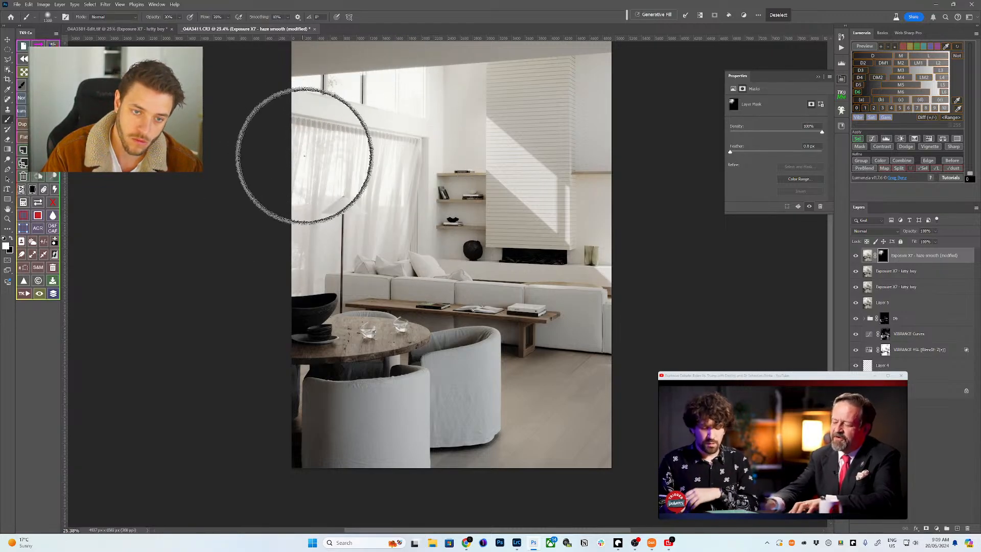
{"action": "key", "text": "bracketleft"}
{"action": "key", "text": "bracketleft"}
{"action": "key", "text": "bracketleft"}
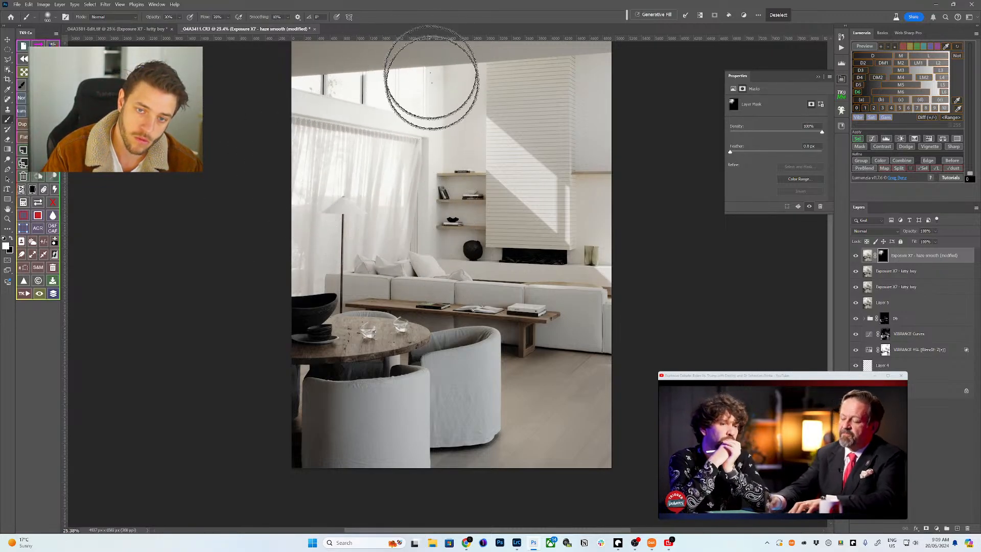
{"action": "key", "text": "bracketright"}
{"action": "key", "text": "bracketright"}
{"action": "key", "text": "bracketright"}
{"action": "key", "text": "bracketright"}
{"action": "key", "text": "bracketright"}
{"action": "key", "text": "bracketright"}
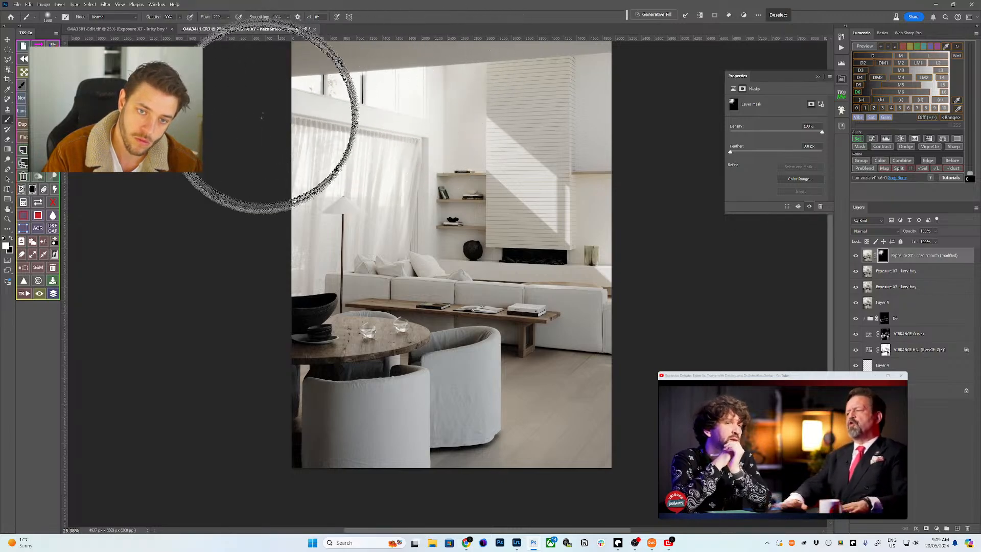
{"action": "key", "text": "bracketleft"}
{"action": "key", "text": "bracketleft"}
{"action": "key", "text": "bracketleft"}
{"action": "key", "text": "bracketleft"}
{"action": "key", "text": "bracketleft"}
{"action": "key", "text": "bracketleft"}
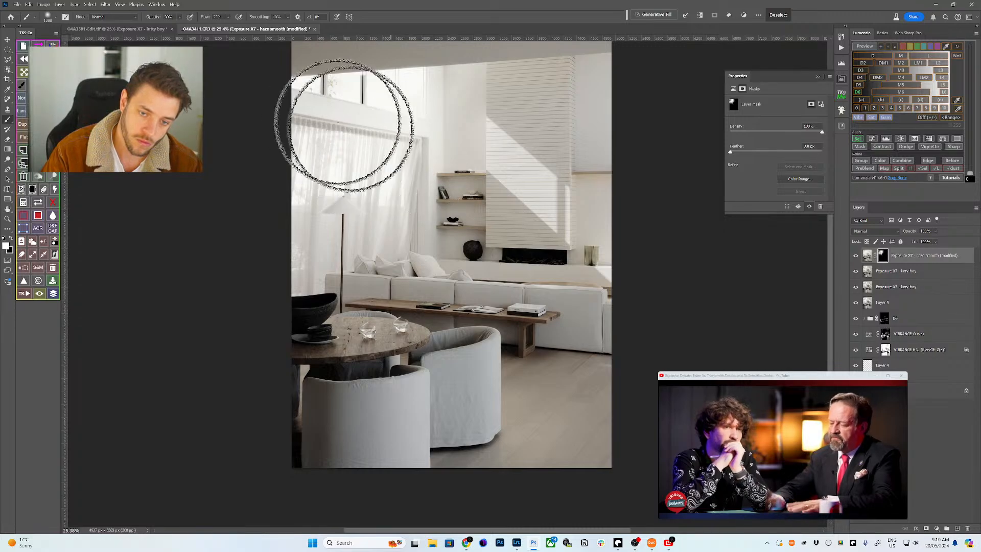
- Drop the active selection and return to the soft brush at 900 px
{"action": "key", "text": "e"}
{"action": "key", "text": "ctrl+d"}
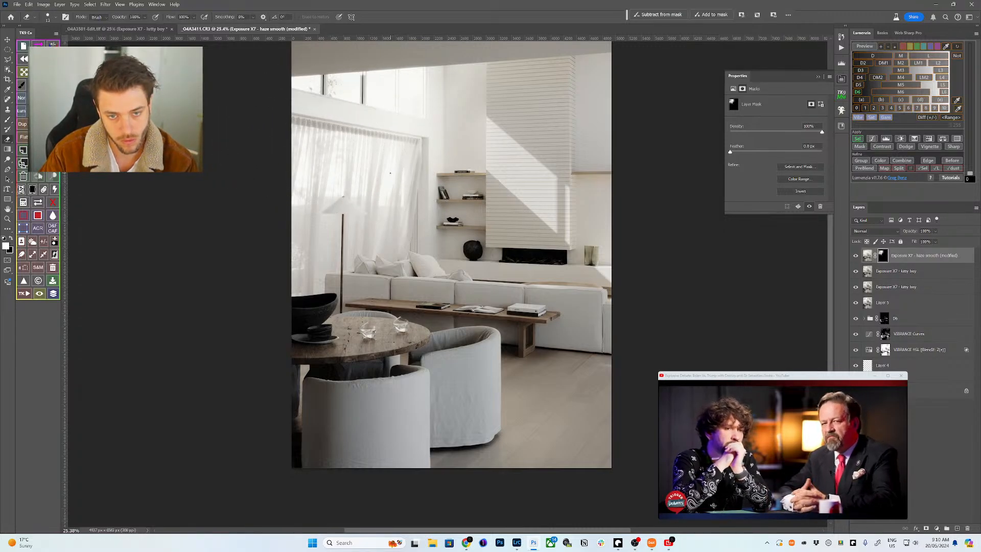
{"action": "key", "text": "b"}
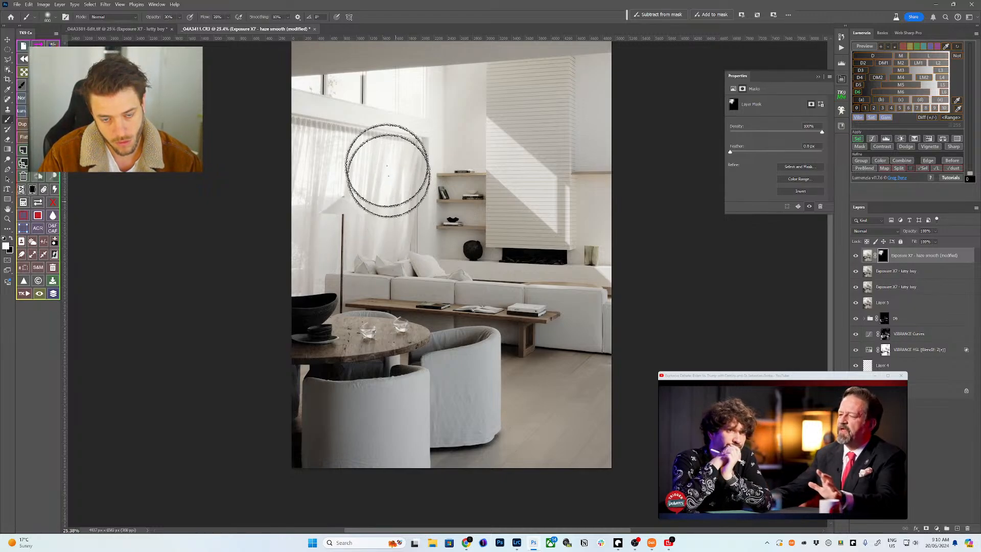
{"action": "key", "text": "bracketright"}
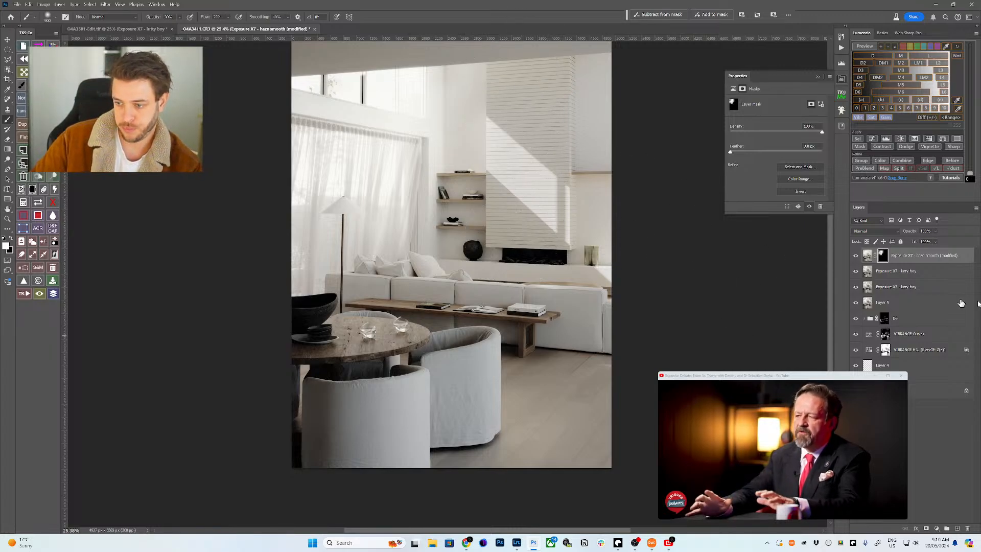
- Export a sharpened Web Sharp Pro Instagram post, fitting the 1080x1350 crop around the sofa and shelves
{"action": "left_click", "coordinate": [905, 34]}
{"action": "left_click", "coordinate": [877, 89]}
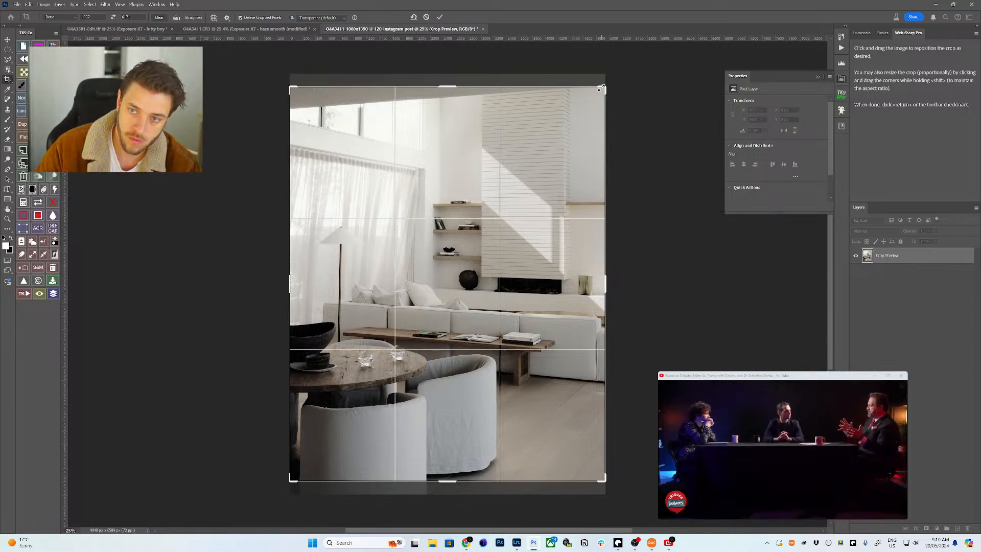
{"action": "left_click_drag", "start_coordinate": [607, 281], "coordinate": [585, 281]}
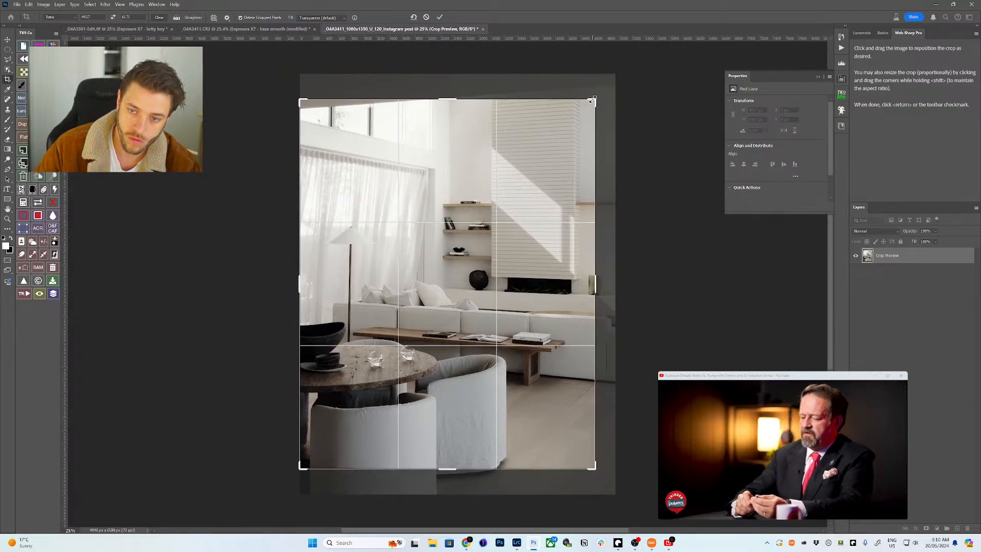
{"action": "left_click_drag", "start_coordinate": [592, 100], "coordinate": [588, 105]}
{"action": "mouse_move", "coordinate": [544, 183]}
{"action": "left_mouse_down"}
{"action": "mouse_move", "coordinate": [544, 155]}
{"action": "mouse_move", "coordinate": [546, 177]}
{"action": "left_mouse_up"}
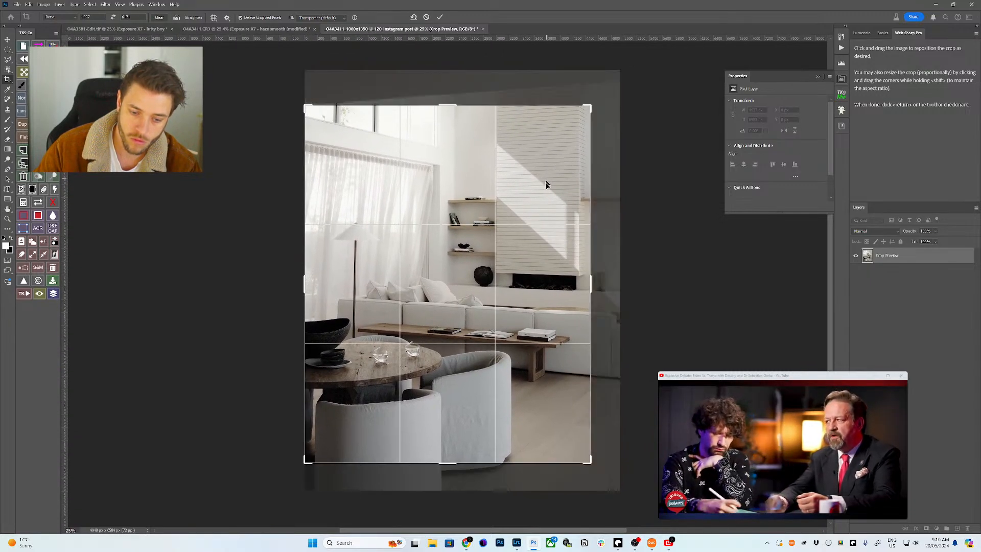
{"action": "key", "text": "Return"}
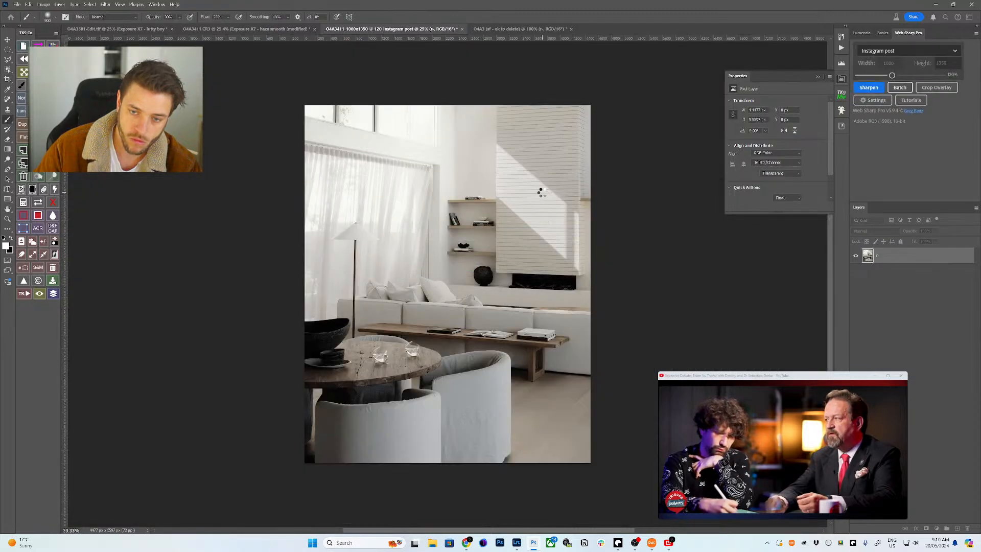
{"action": "left_click", "coordinate": [432, 543]}
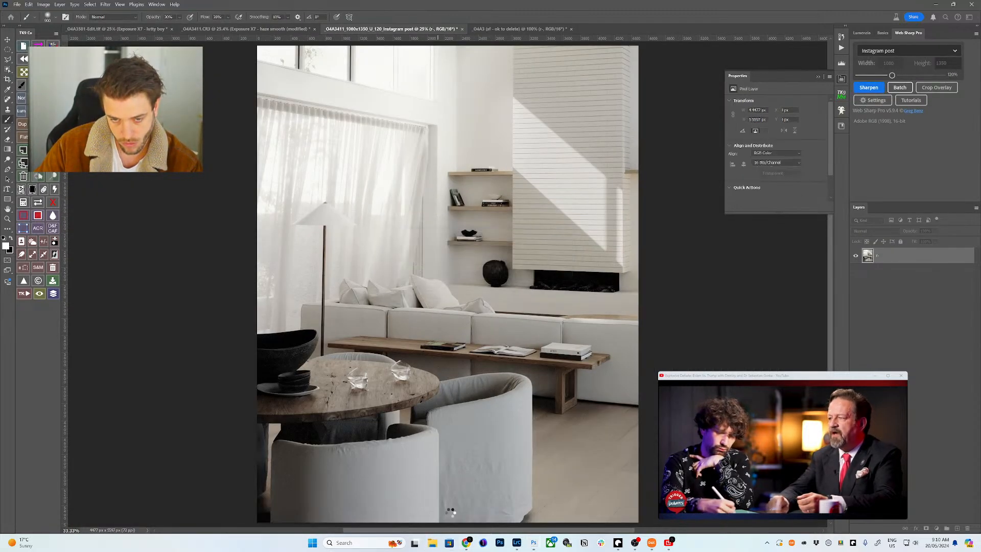
- Open the Desktop 'gram' folder and compare the _O4A3411 and _O4A3581-Edit posts in the viewer
{"action": "left_click", "coordinate": [173, 282]}
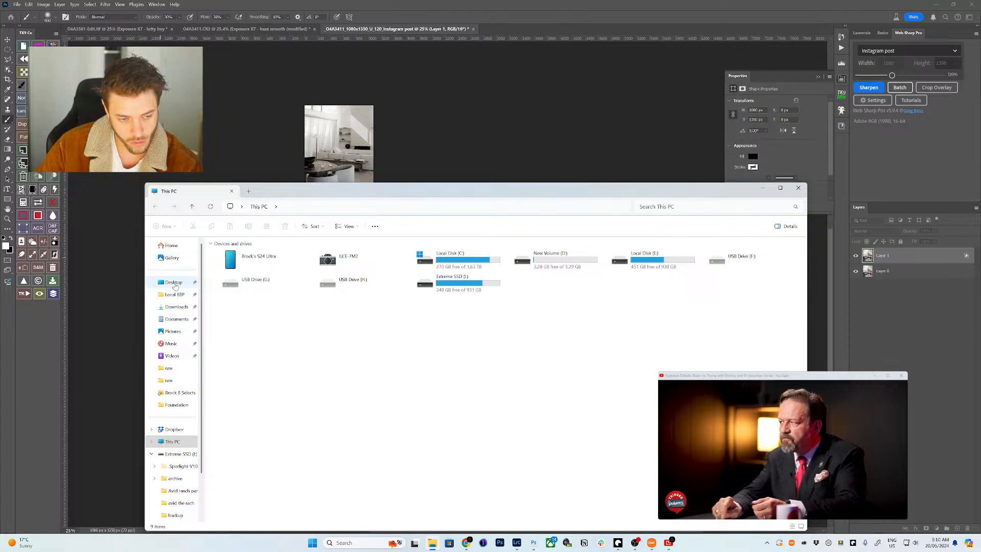
{"action": "double_click", "coordinate": [258, 279]}
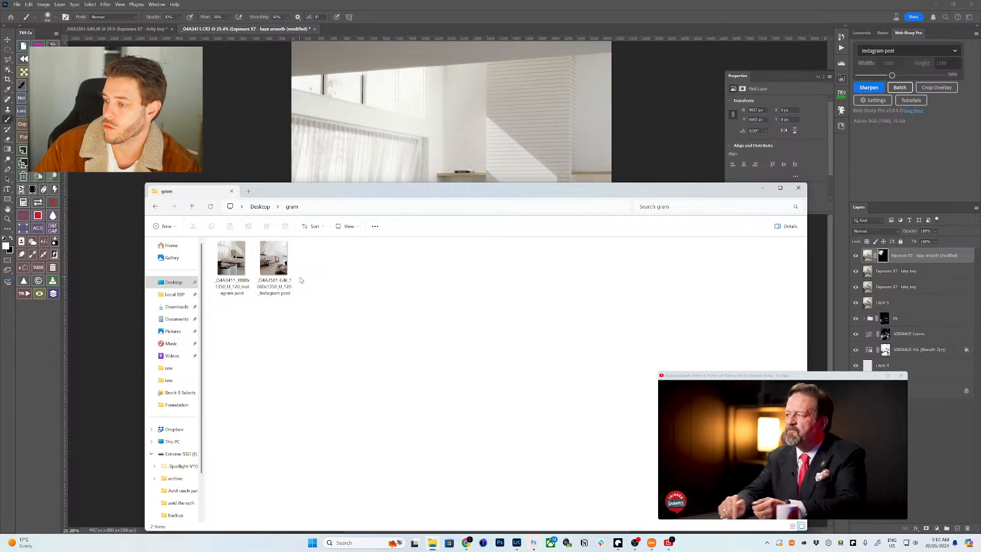
{"action": "double_click", "coordinate": [279, 270]}
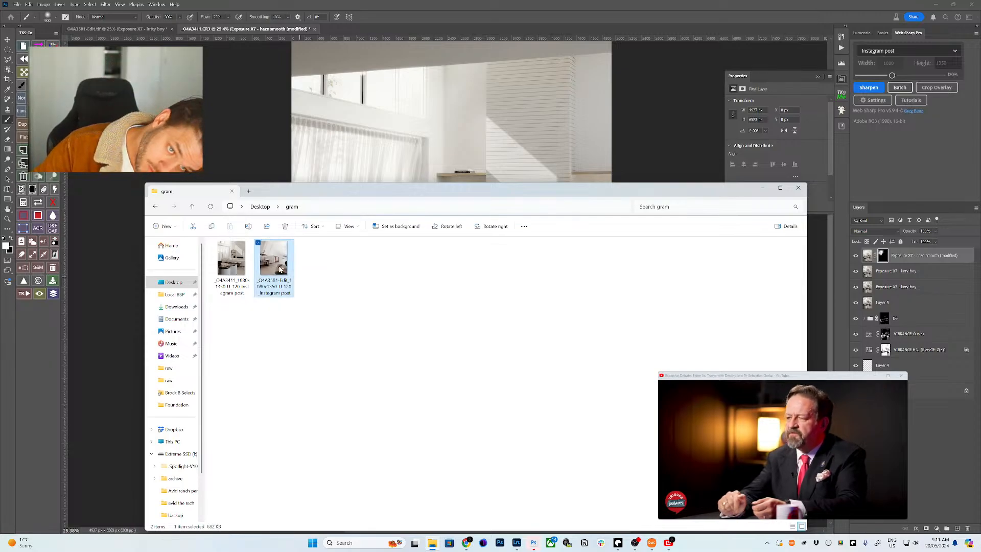
{"action": "key", "text": "Left"}
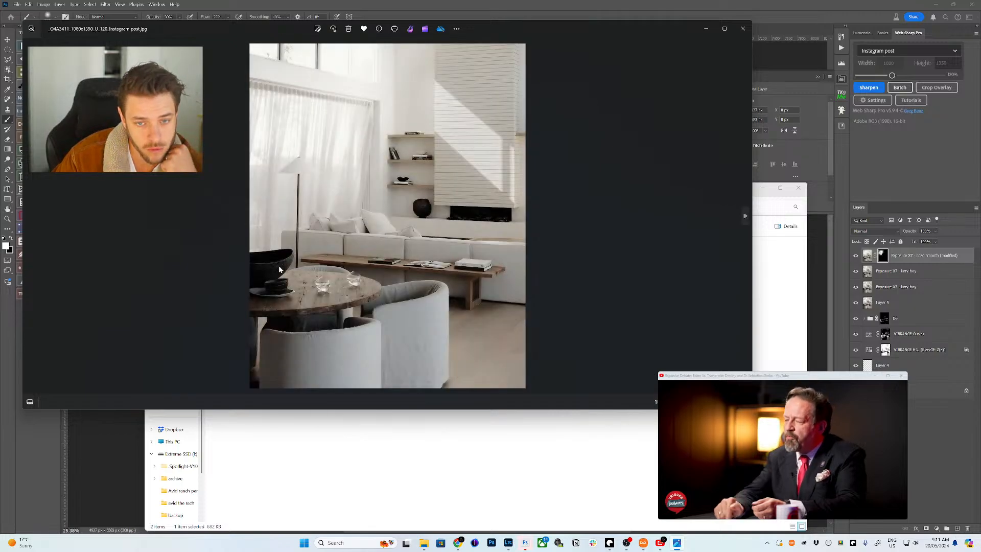
{"action": "key", "text": "Right"}
{"action": "key", "text": "Left"}
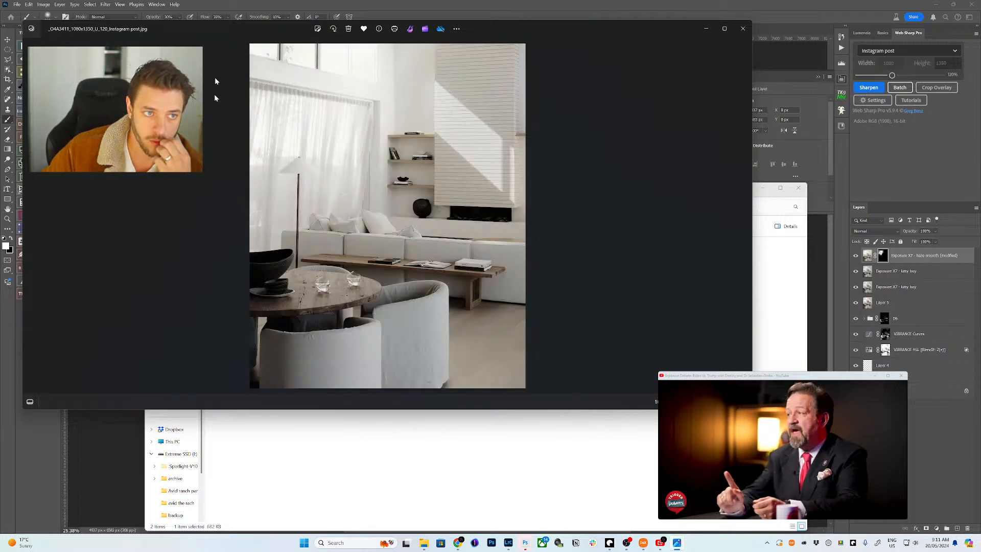
{"action": "left_click", "coordinate": [261, 13]}
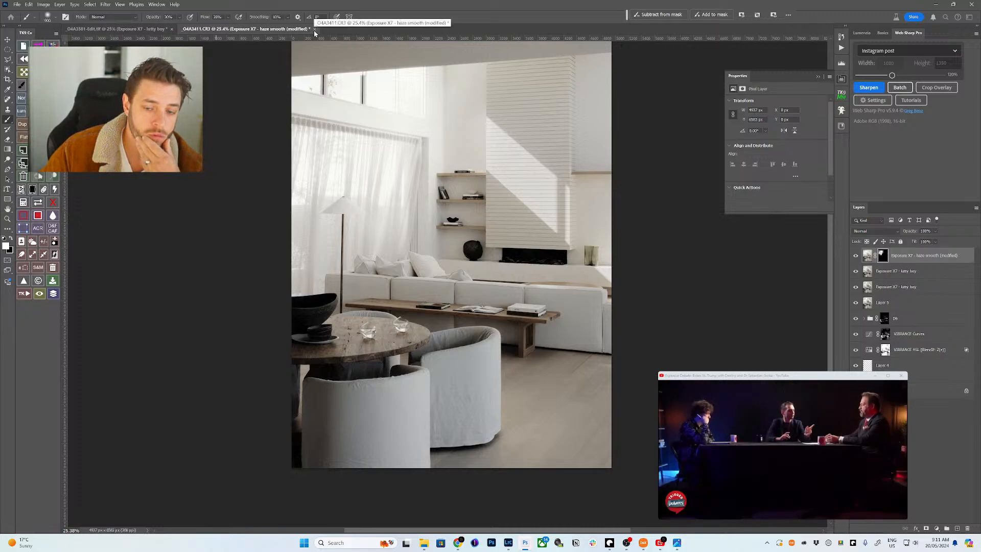
- Save the living-room document as _O4A3411-Edit.tif and close it
{"action": "key", "text": "ctrl+s"}
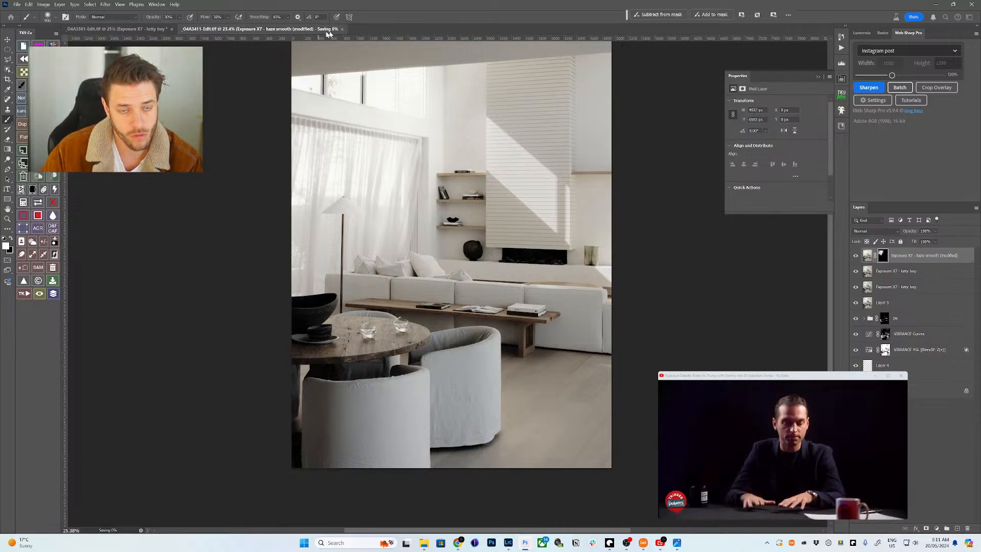
{"action": "left_click", "coordinate": [345, 30]}
{"action": "left_click", "coordinate": [512, 545]}
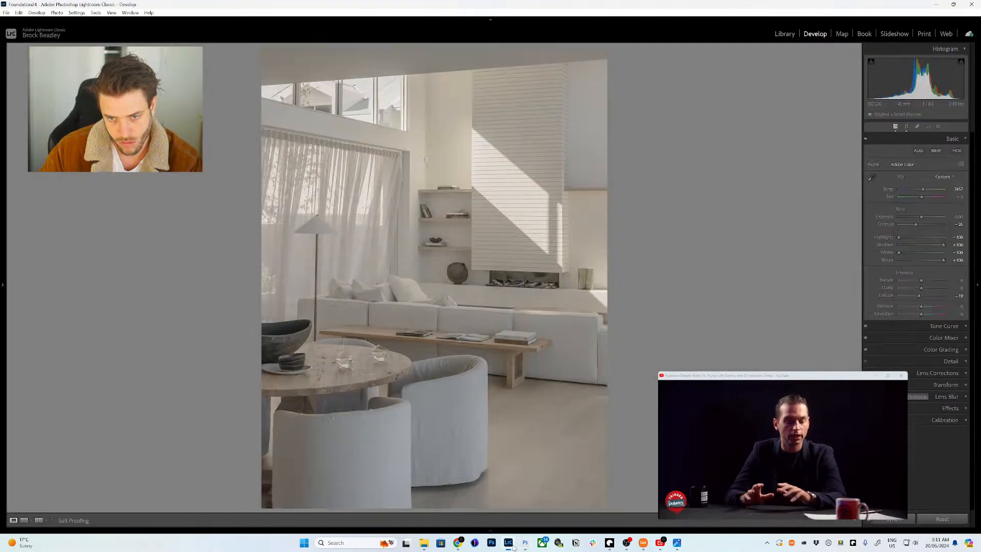
{"action": "left_click", "coordinate": [524, 544]}
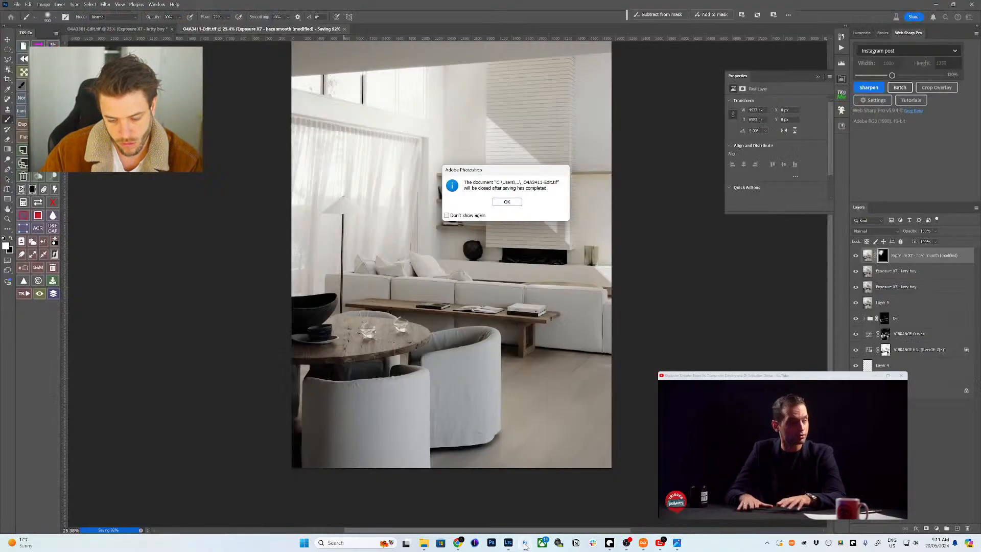
{"action": "left_click", "coordinate": [514, 203]}
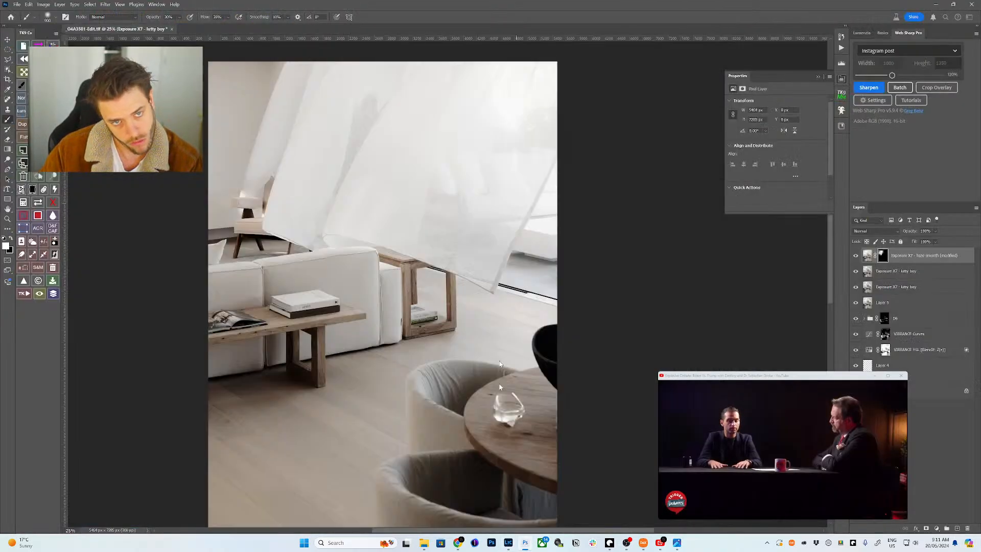
- In Lightroom's filmstrip, send the bright living-room photo with the tree to Photoshop 2024
{"action": "left_click", "coordinate": [507, 544]}
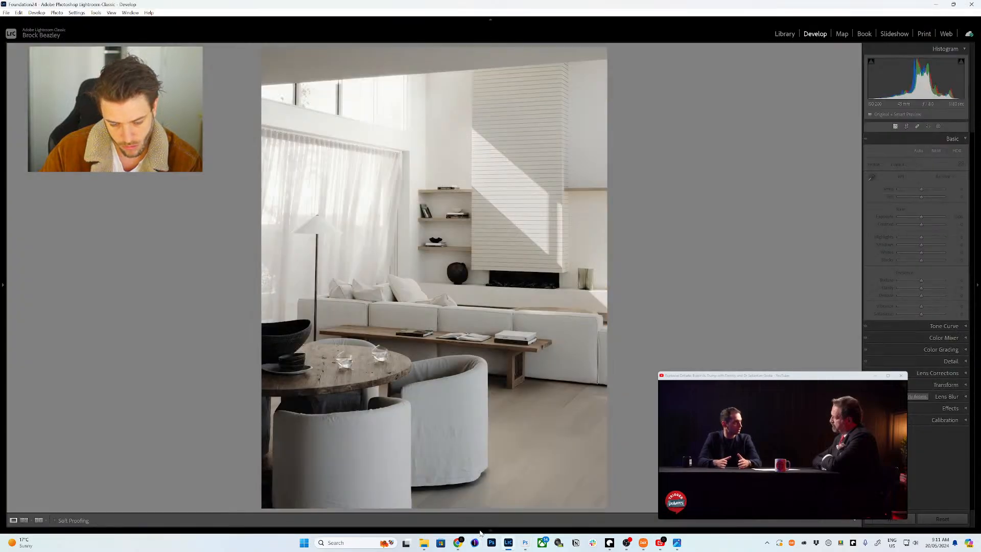
{"action": "left_click", "coordinate": [489, 530]}
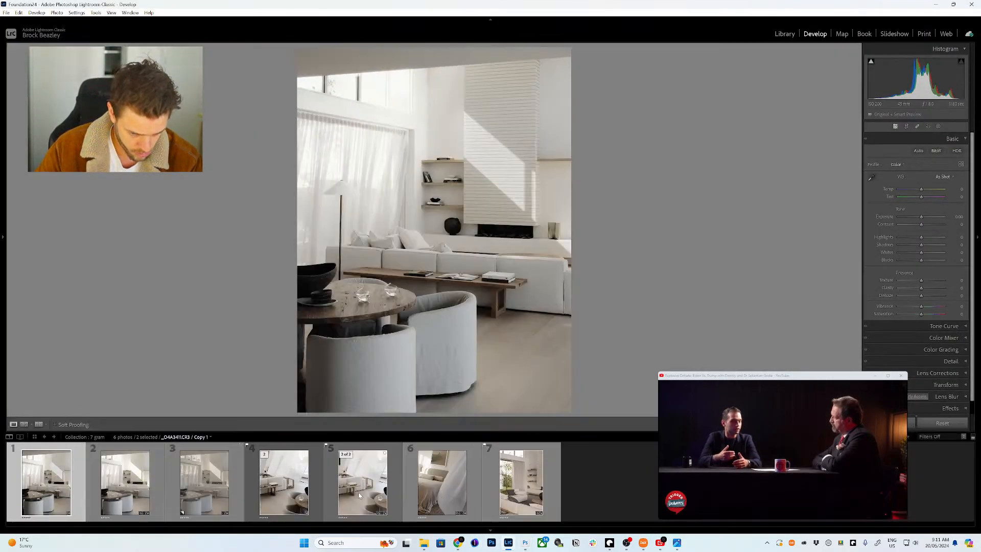
{"action": "left_click", "coordinate": [517, 490]}
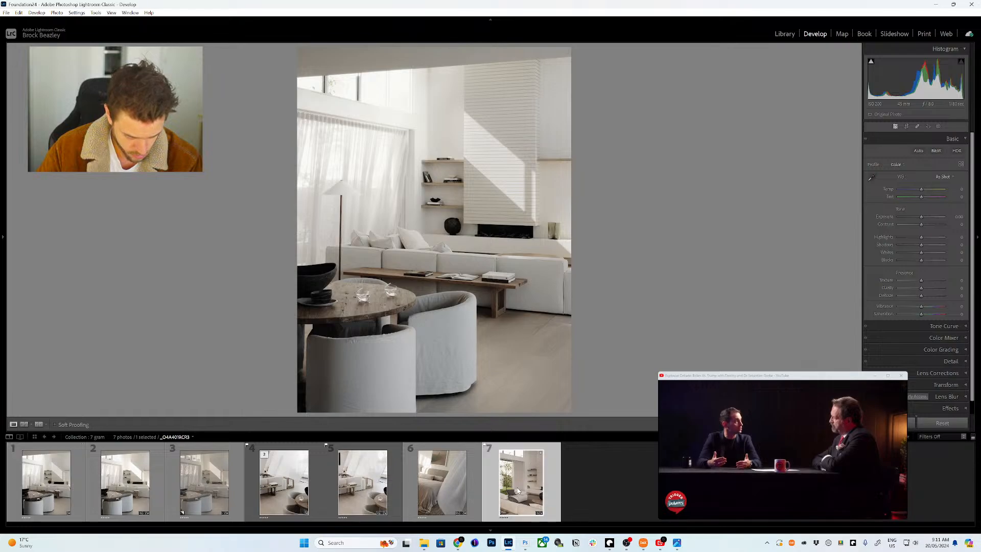
{"action": "right_click", "coordinate": [516, 486]}
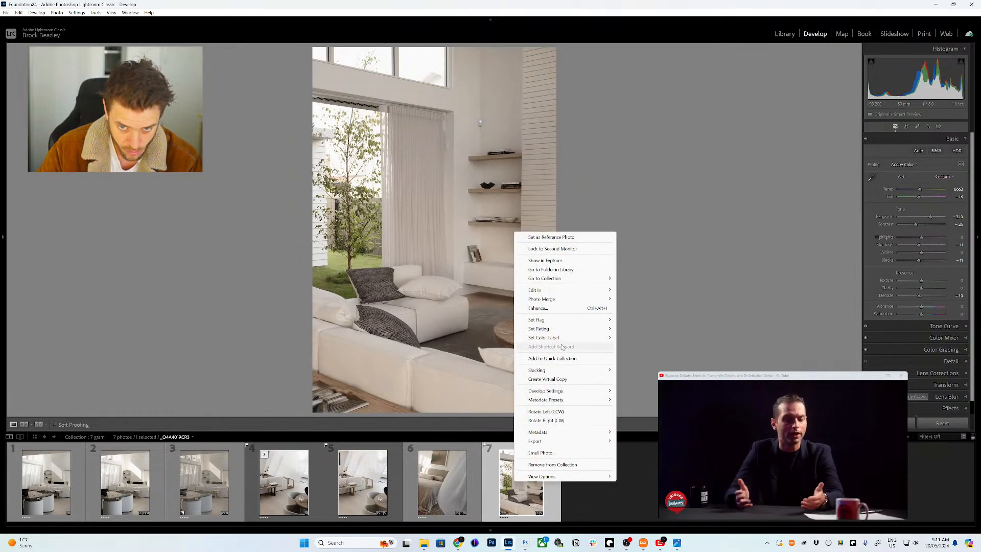
{"action": "mouse_move", "coordinate": [547, 291]}
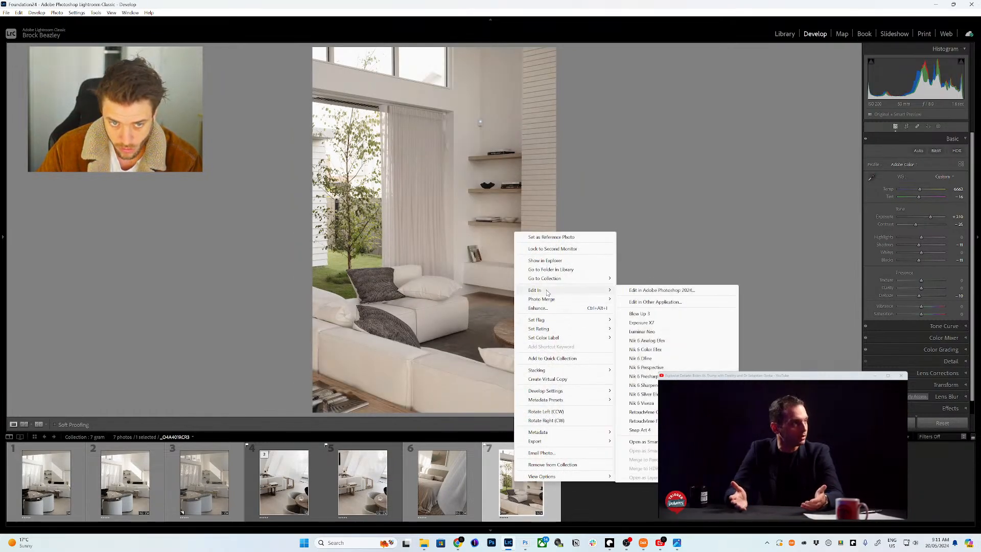
{"action": "left_click", "coordinate": [638, 291]}
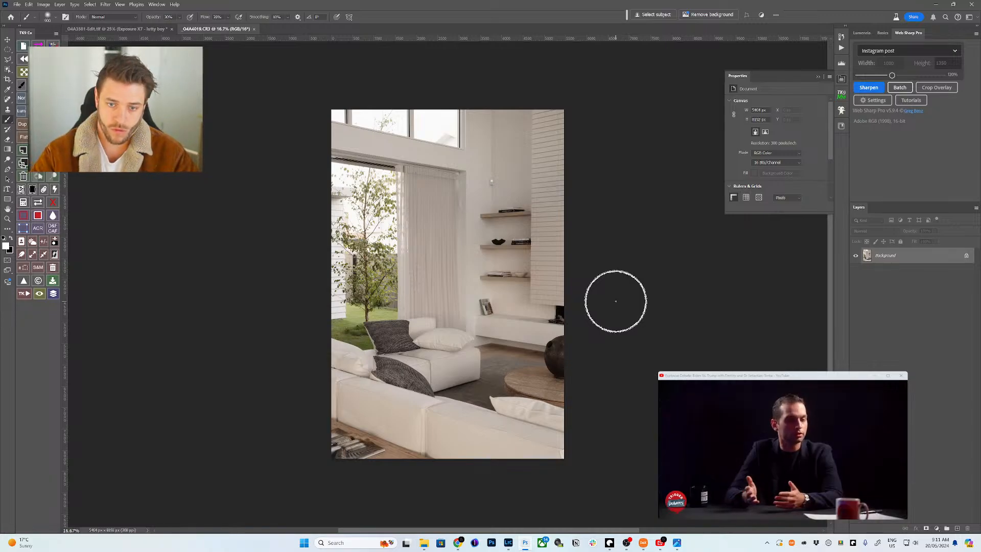
- Zoom into the floor by the vase and paint out the dark scuffs with the Remove tool
{"action": "key", "text": "z"}
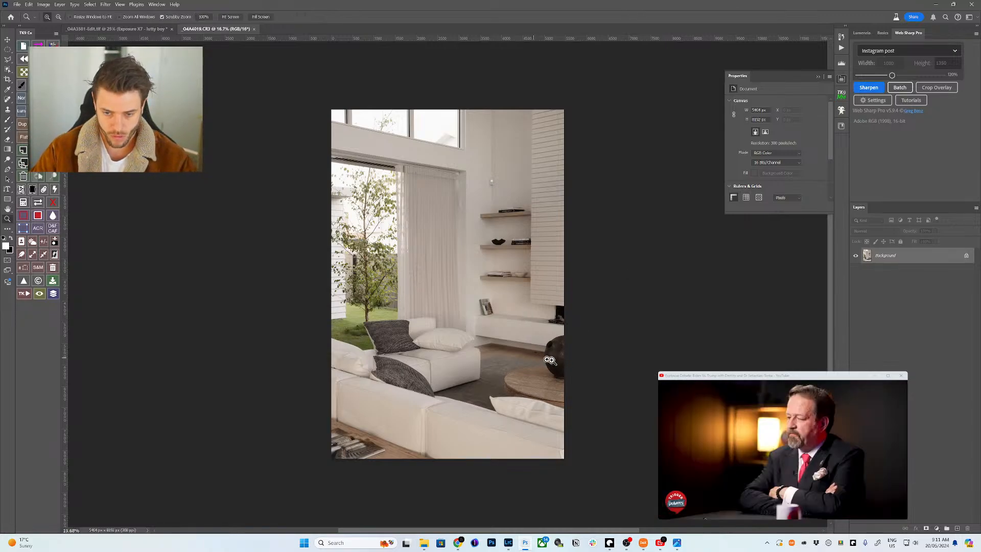
{"action": "mouse_move", "coordinate": [518, 353]}
{"action": "left_mouse_down"}
{"action": "mouse_move", "coordinate": [635, 307]}
{"action": "mouse_move", "coordinate": [653, 276]}
{"action": "left_mouse_up"}
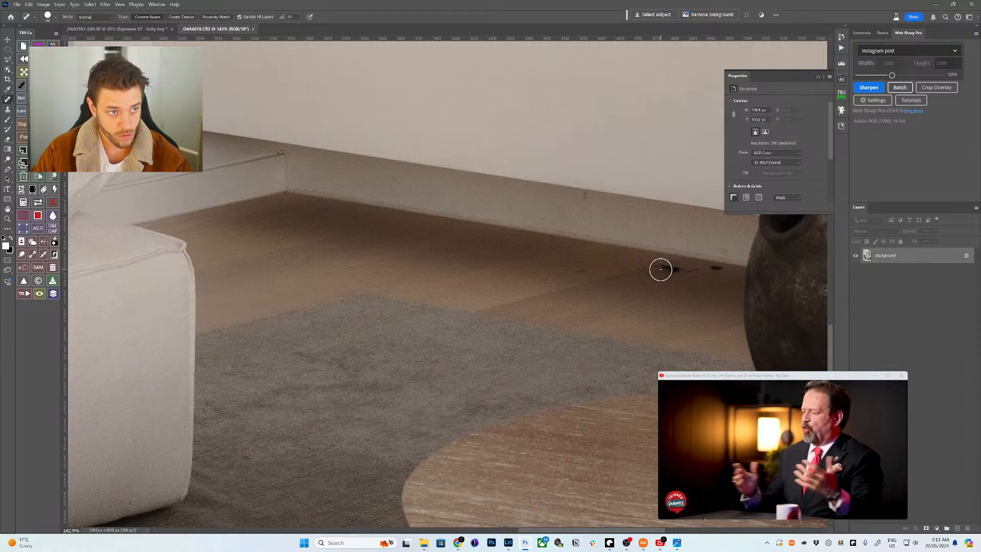
{"action": "key", "text": "j"}
{"action": "key", "text": "shift+j"}
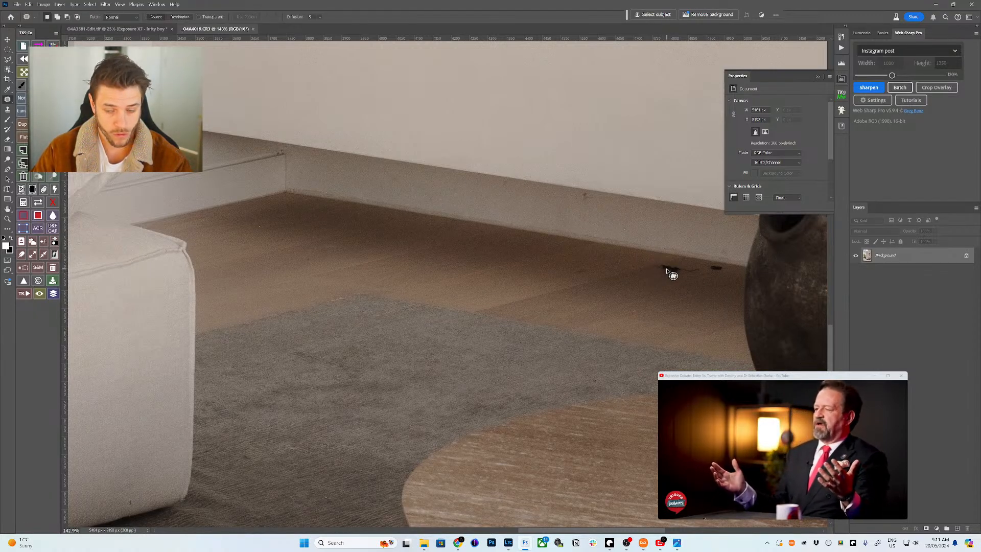
{"action": "key", "text": "shift+j"}
{"action": "key", "text": "shift+j"}
{"action": "key", "text": "shift+j"}
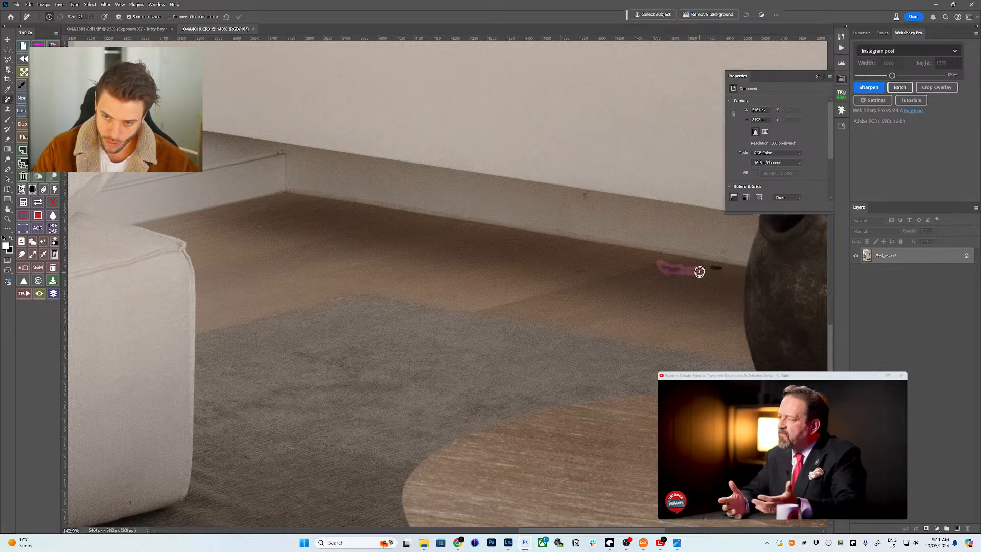
{"action": "left_click_drag", "start_coordinate": [699, 271], "coordinate": [720, 268]}
{"action": "left_click", "coordinate": [632, 269]}
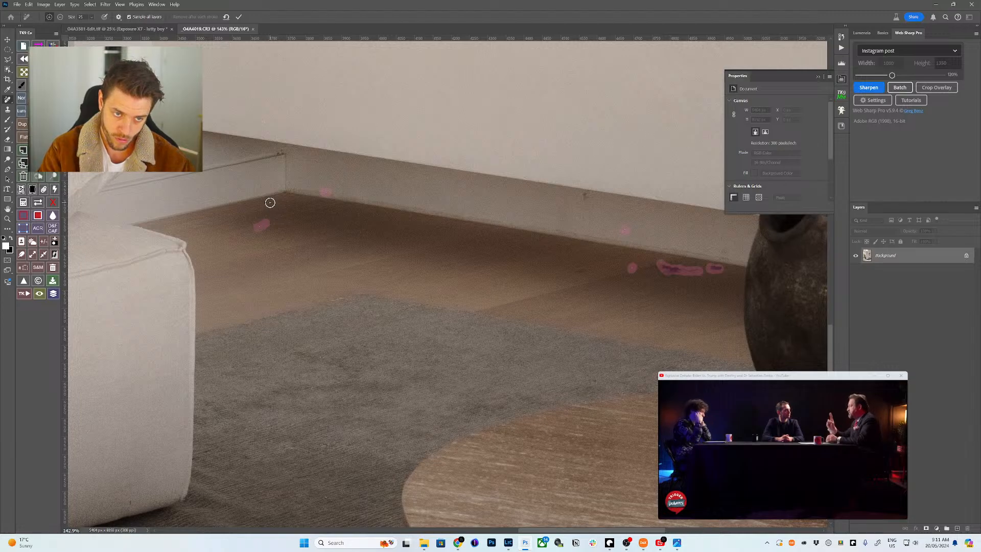
{"action": "left_click_drag", "start_coordinate": [287, 232], "coordinate": [349, 261]}
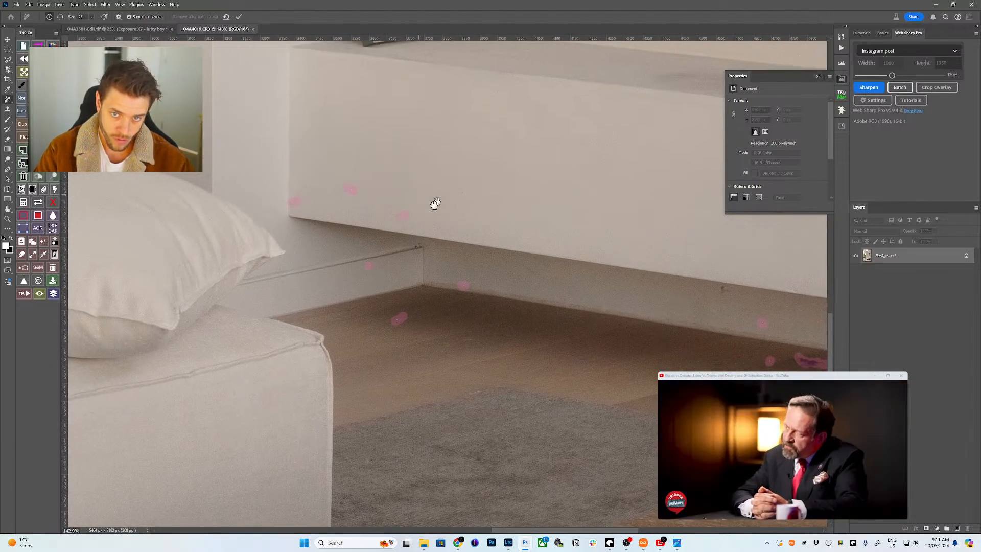
{"action": "mouse_move", "coordinate": [434, 203]}
{"action": "left_mouse_down"}
{"action": "mouse_move", "coordinate": [401, 259]}
{"action": "mouse_move", "coordinate": [398, 284]}
{"action": "mouse_move", "coordinate": [333, 215]}
{"action": "mouse_move", "coordinate": [354, 218]}
{"action": "left_mouse_up"}
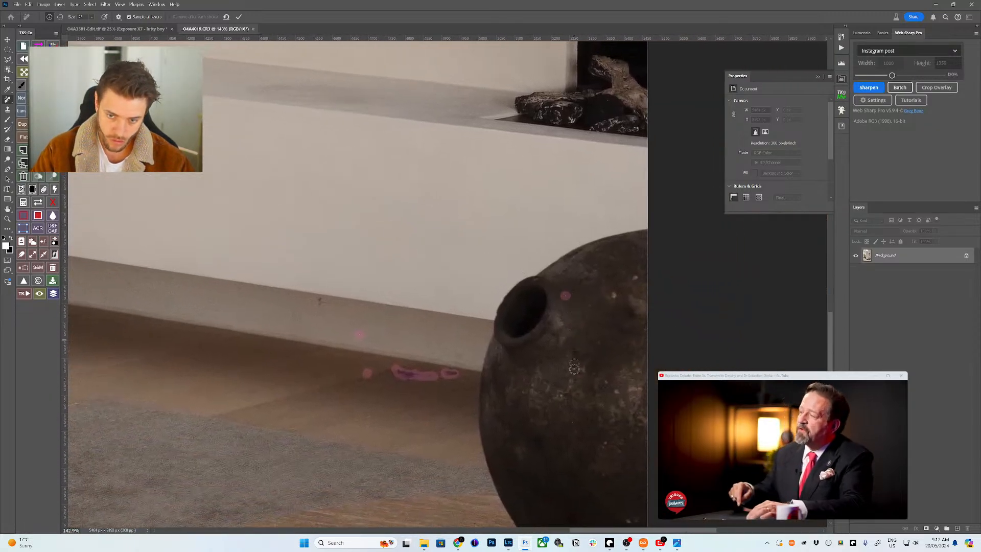
{"action": "scroll", "coordinate": [510, 333], "scroll_direction": "left", "scroll_amount": 10}
{"action": "scroll", "coordinate": [510, 333], "scroll_direction": "up", "scroll_amount": 5}
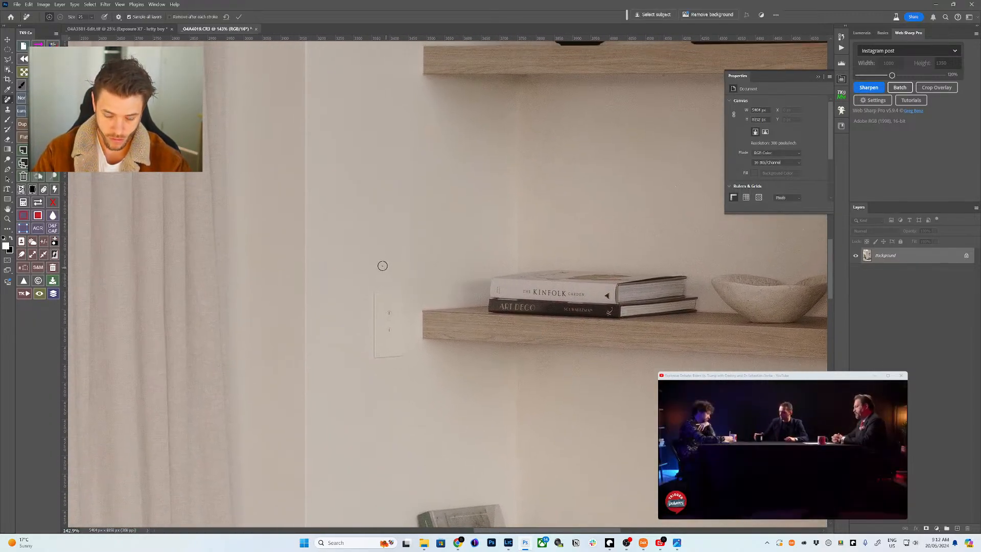
- Patch out the wall outlet beside the book shelf using clean wall from above
{"action": "key", "text": "shift+j"}
{"action": "left_click_drag", "start_coordinate": [396, 276], "coordinate": [364, 282]}
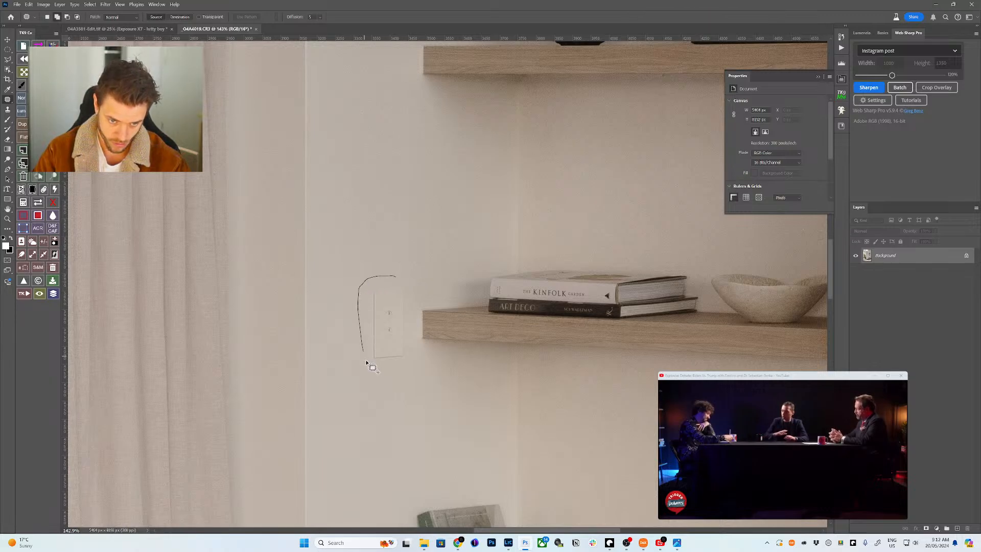
{"action": "left_click_drag", "start_coordinate": [396, 333], "coordinate": [390, 219]}
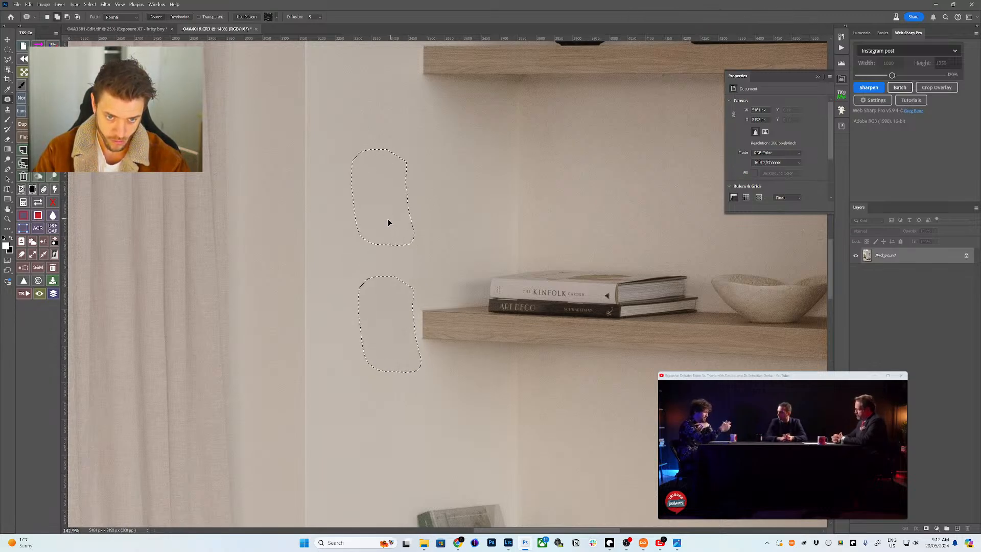
{"action": "mouse_move", "coordinate": [459, 275]}
{"action": "left_mouse_down"}
{"action": "mouse_move", "coordinate": [461, 286]}
{"action": "mouse_move", "coordinate": [443, 284]}
{"action": "left_mouse_up"}
{"action": "key", "text": "z"}
{"action": "scroll", "coordinate": [448, 282], "scroll_direction": "up", "scroll_amount": 10}
- Patch the wall-mounted sensor away and clear the selection
{"action": "key", "text": "j"}
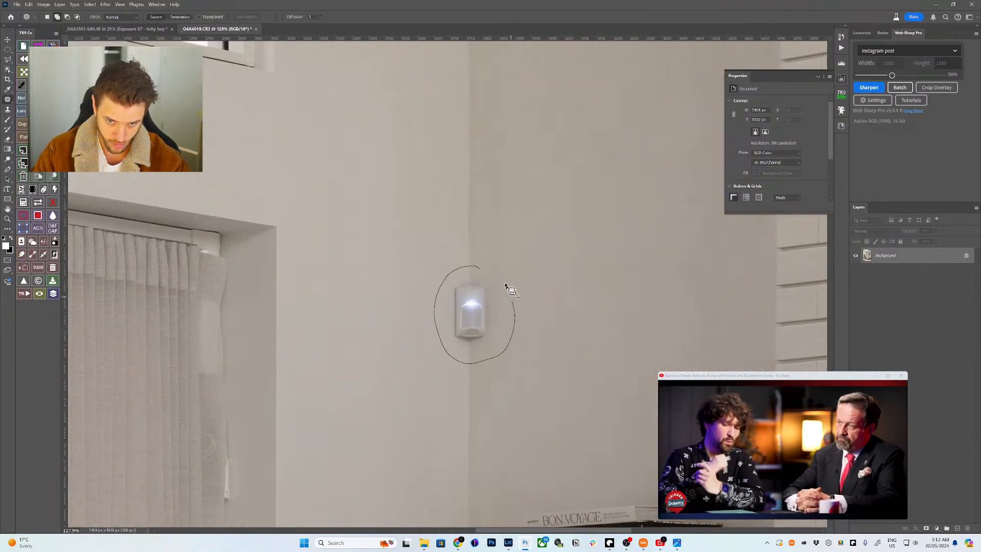
{"action": "left_click_drag", "start_coordinate": [506, 286], "coordinate": [479, 266]}
{"action": "mouse_move", "coordinate": [492, 339]}
{"action": "left_mouse_down"}
{"action": "mouse_move", "coordinate": [474, 205]}
{"action": "mouse_move", "coordinate": [483, 204]}
{"action": "left_mouse_up"}
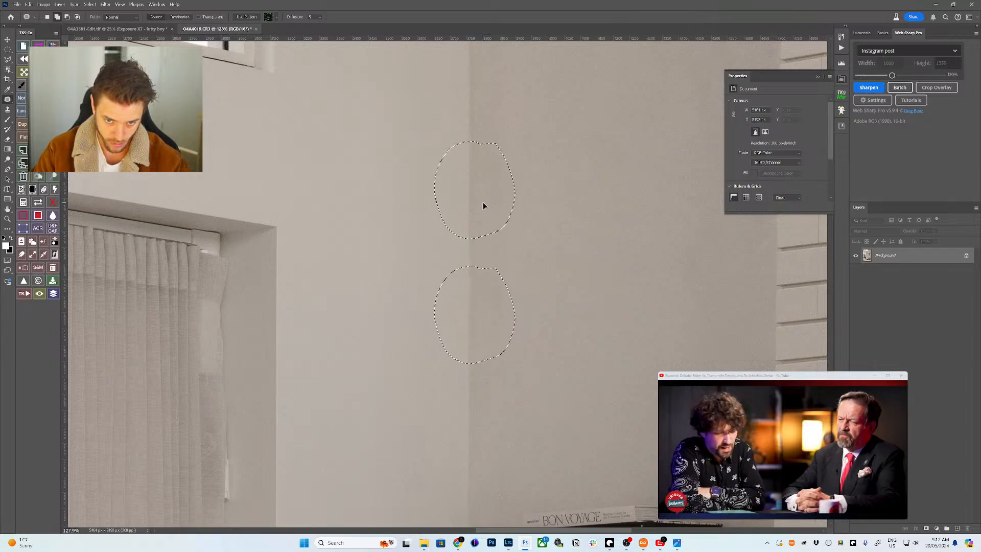
{"action": "key", "text": "z"}
{"action": "key", "text": "ctrl+d"}
{"action": "scroll", "coordinate": [482, 245], "scroll_direction": "down", "scroll_amount": 4}
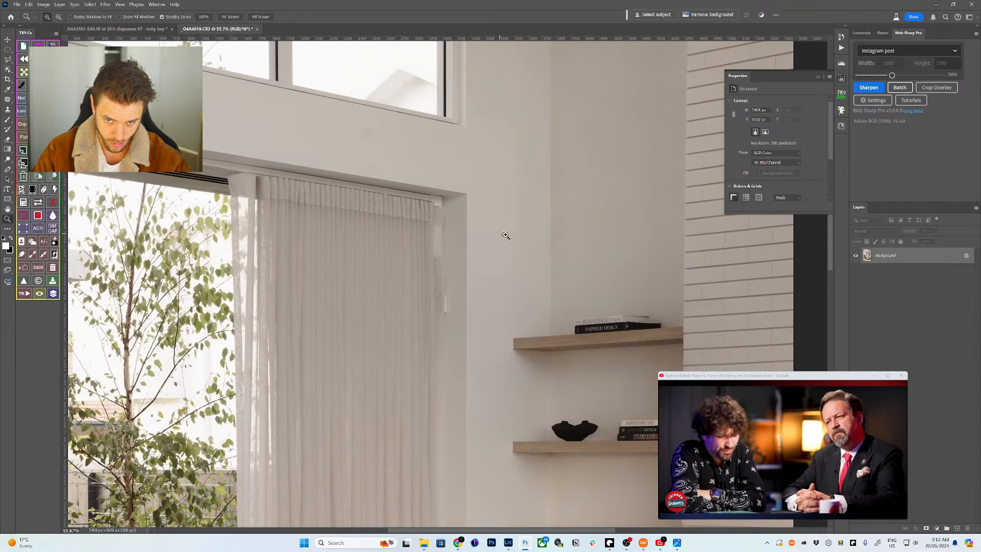
{"action": "scroll", "coordinate": [505, 235], "scroll_direction": "up", "scroll_amount": 4}
- Paint over the faint wall mark with an enlarged Remove-tool brush
{"action": "key", "text": "j"}
{"action": "key", "text": "shift+j"}
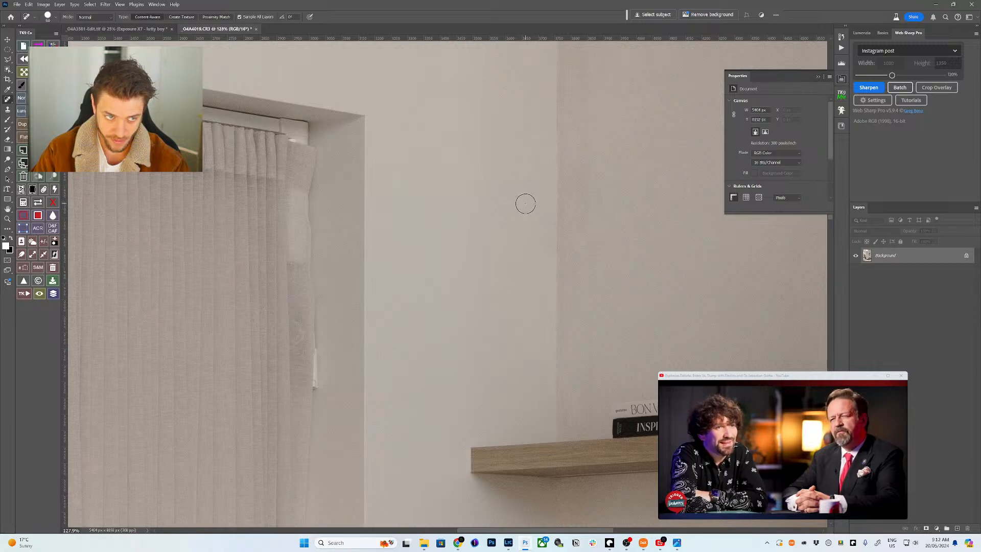
{"action": "key", "text": "shift+j"}
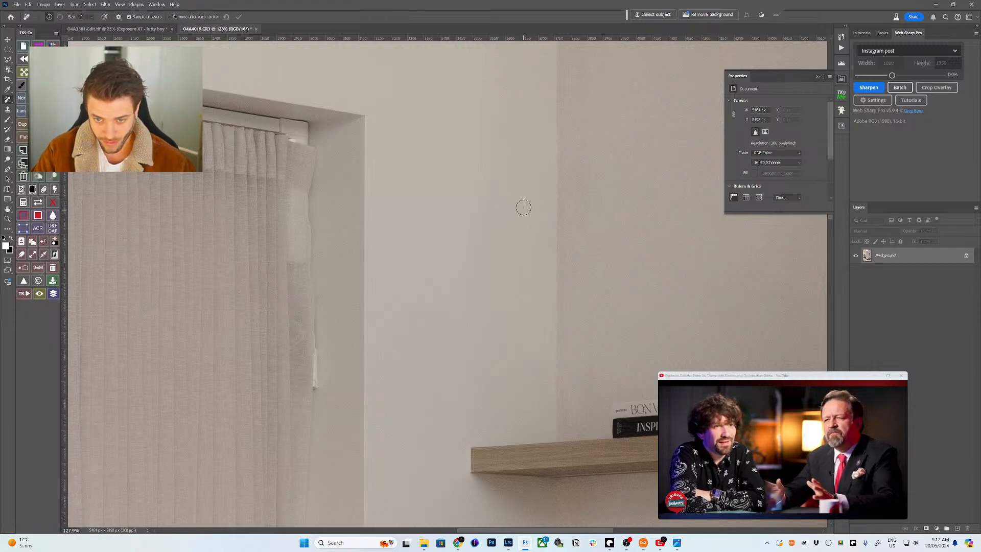
{"action": "key", "text": "bracketright"}
{"action": "key", "text": "bracketright"}
{"action": "key", "text": "bracketright"}
{"action": "left_click_drag", "start_coordinate": [523, 197], "coordinate": [523, 204]}
{"action": "mouse_move", "coordinate": [543, 249]}
{"action": "left_mouse_down"}
{"action": "mouse_move", "coordinate": [570, 253]}
{"action": "mouse_move", "coordinate": [590, 230]}
{"action": "mouse_move", "coordinate": [560, 235]}
{"action": "left_mouse_up"}
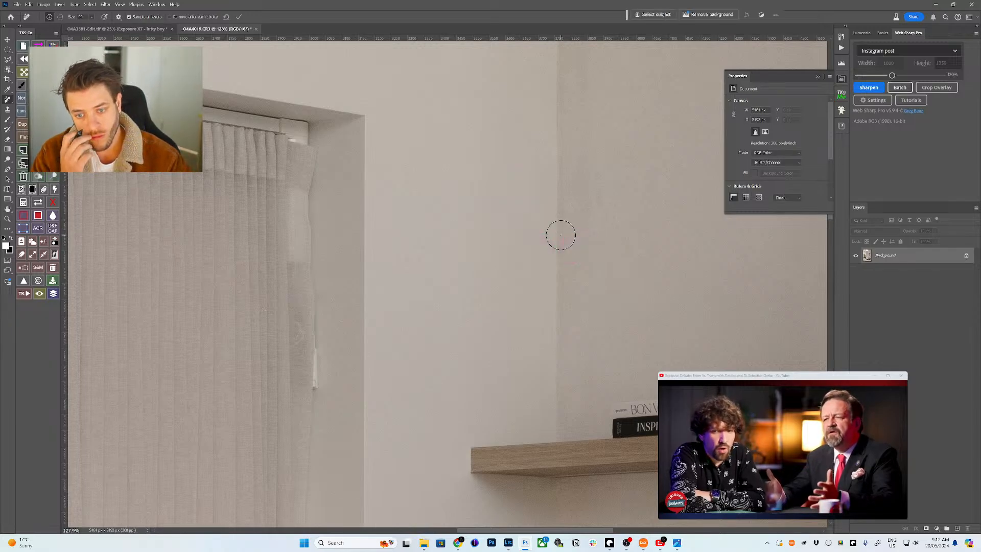
{"action": "scroll", "coordinate": [353, 284], "scroll_direction": "left", "scroll_amount": 3}
{"action": "scroll", "coordinate": [352, 284], "scroll_direction": "down", "scroll_amount": 2}
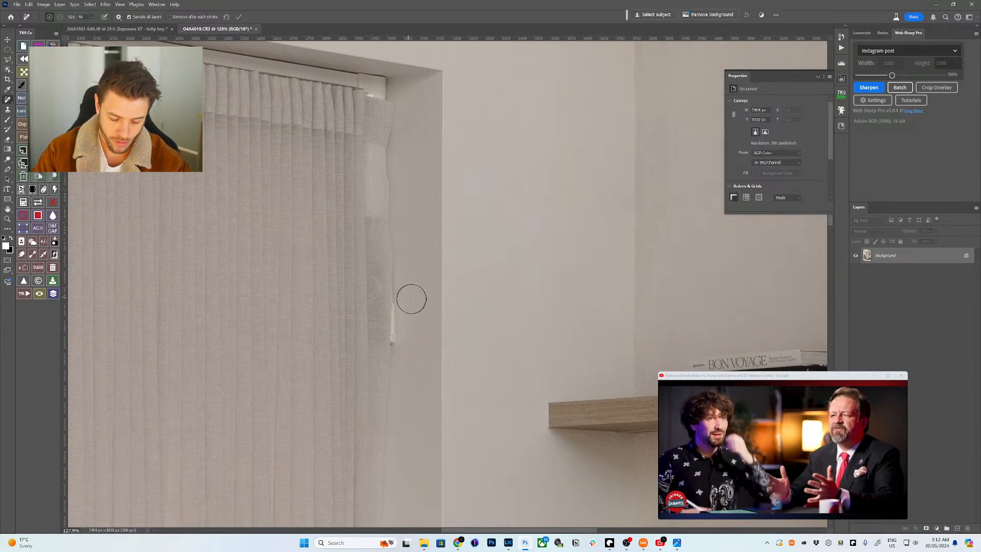
- Marquee-select the fittings along the curtain edge and run Generative Fill to replace them
{"action": "key", "text": "m"}
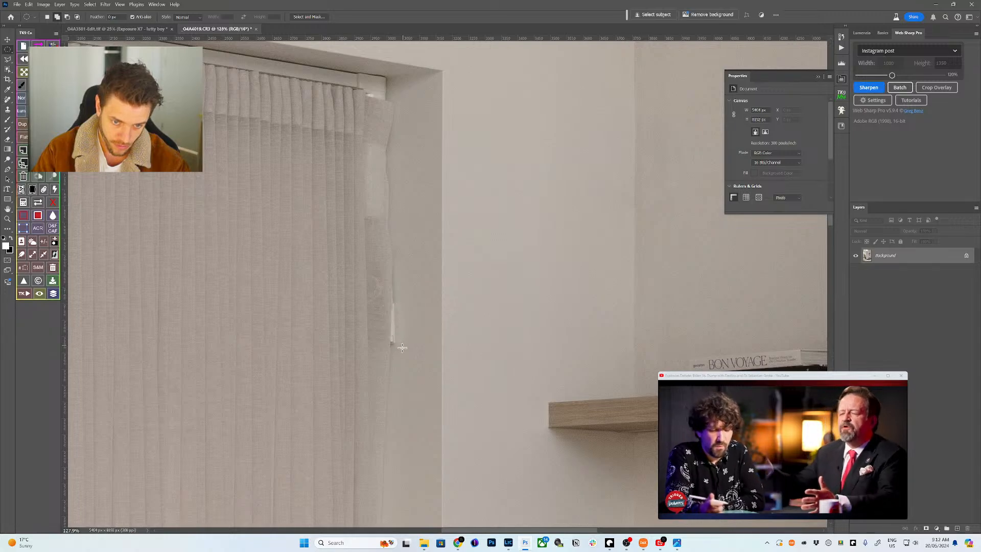
{"action": "left_click_drag", "start_coordinate": [402, 348], "coordinate": [384, 306]}
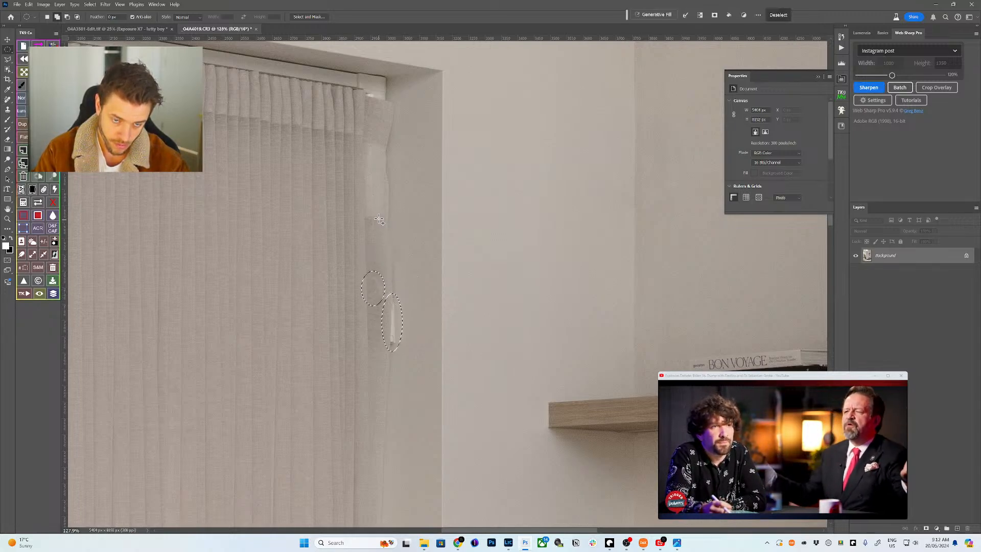
{"action": "left_click_drag", "start_coordinate": [359, 138], "coordinate": [394, 239]}
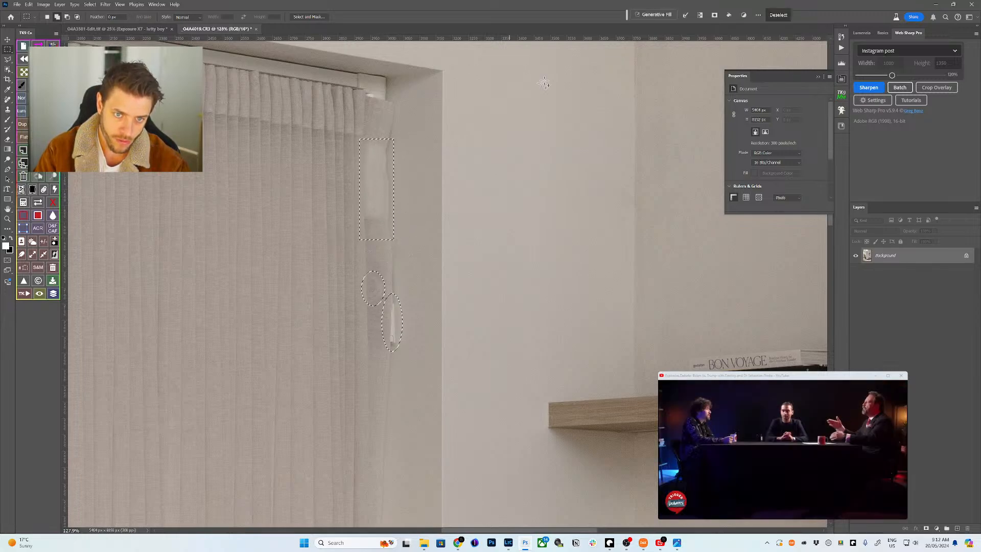
{"action": "left_click", "coordinate": [636, 16]}
{"action": "left_click", "coordinate": [812, 15]}
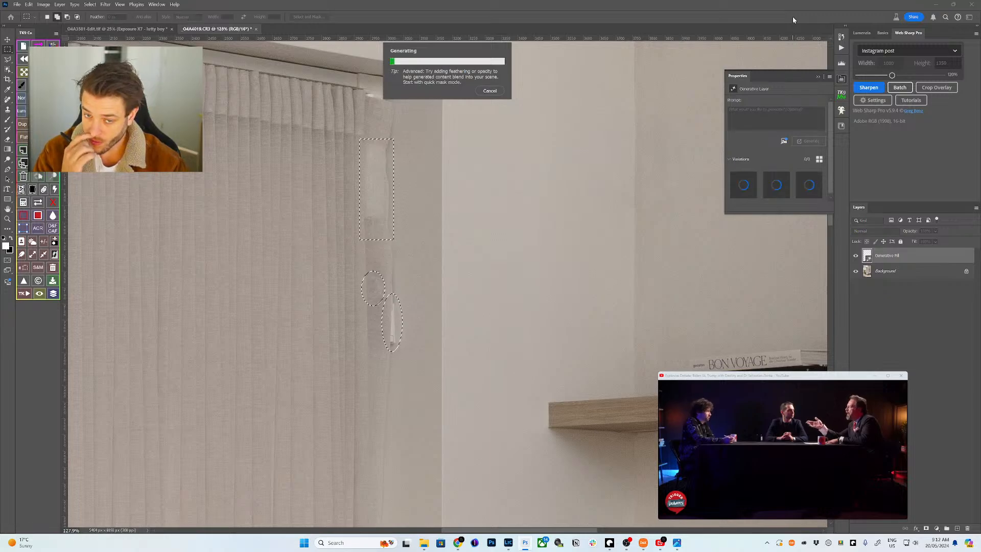
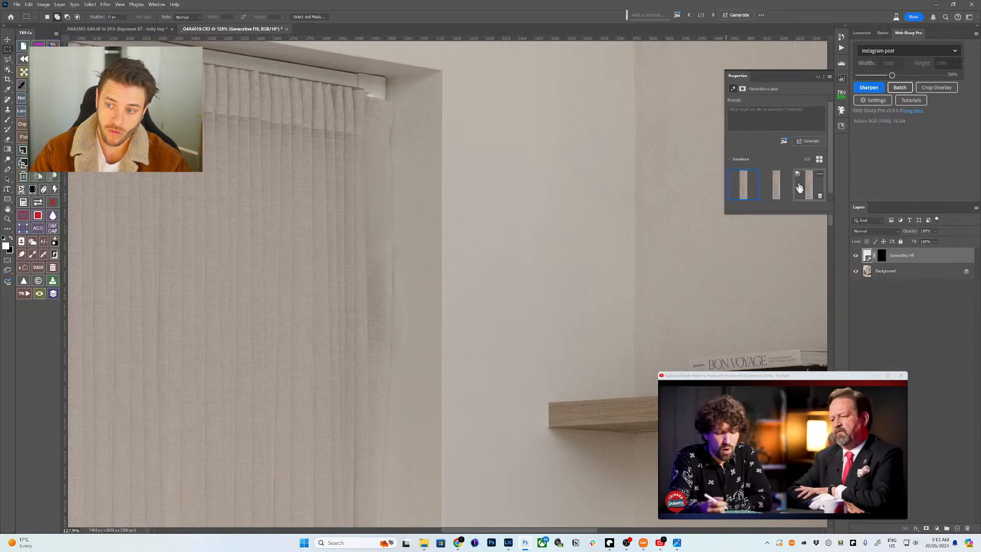
- Stamp all visible layers into a merged Layer 1, then merge every layer into one Background layer
{"action": "mouse_move", "coordinate": [774, 192]}
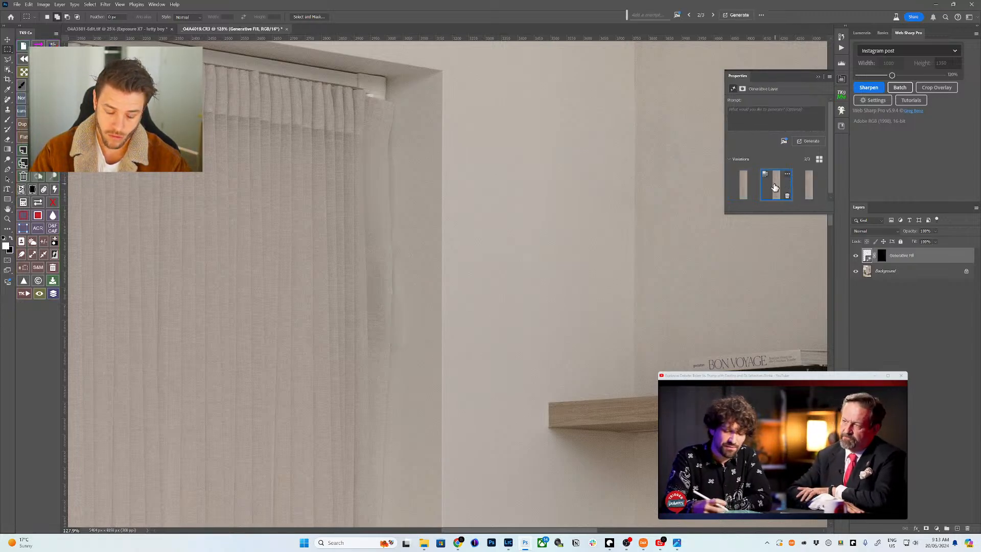
{"action": "key", "text": "ctrl+0"}
{"action": "mouse_move", "coordinate": [809, 189]}
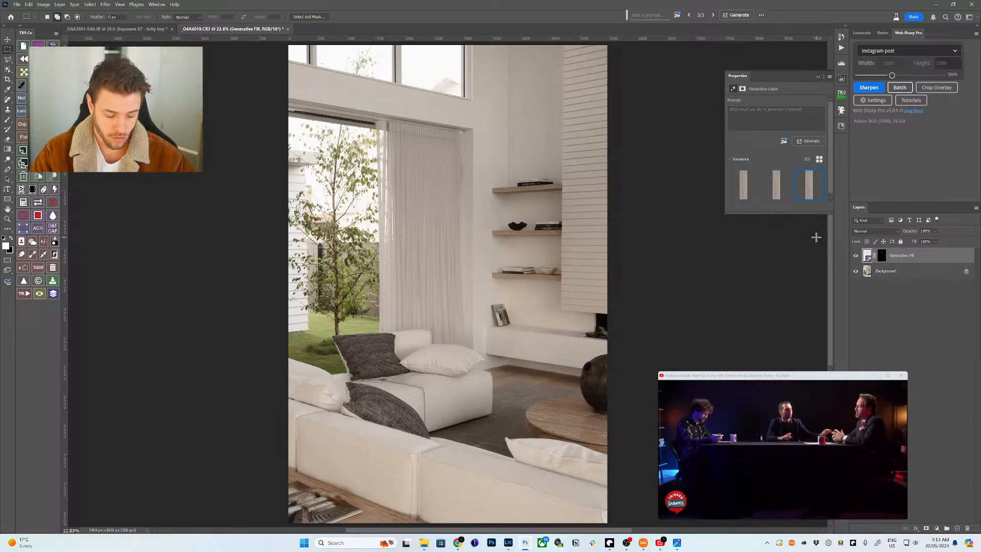
{"action": "key", "text": "ctrl+shift+alt+e"}
{"action": "left_click", "coordinate": [899, 284], "text": "shift"}
{"action": "key", "text": "ctrl+e"}
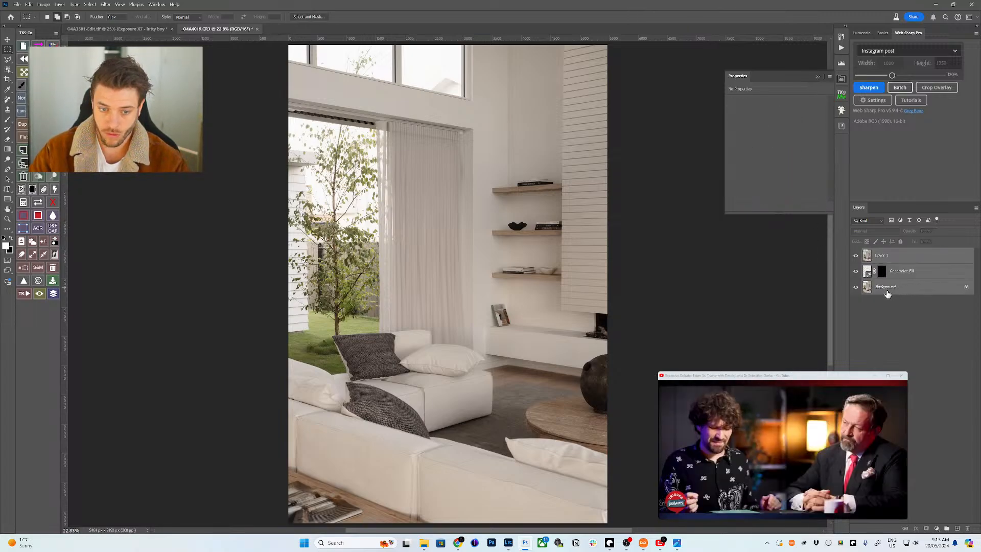
- Zoom in on the bench and patch out its dark smudge
{"action": "key", "text": "z"}
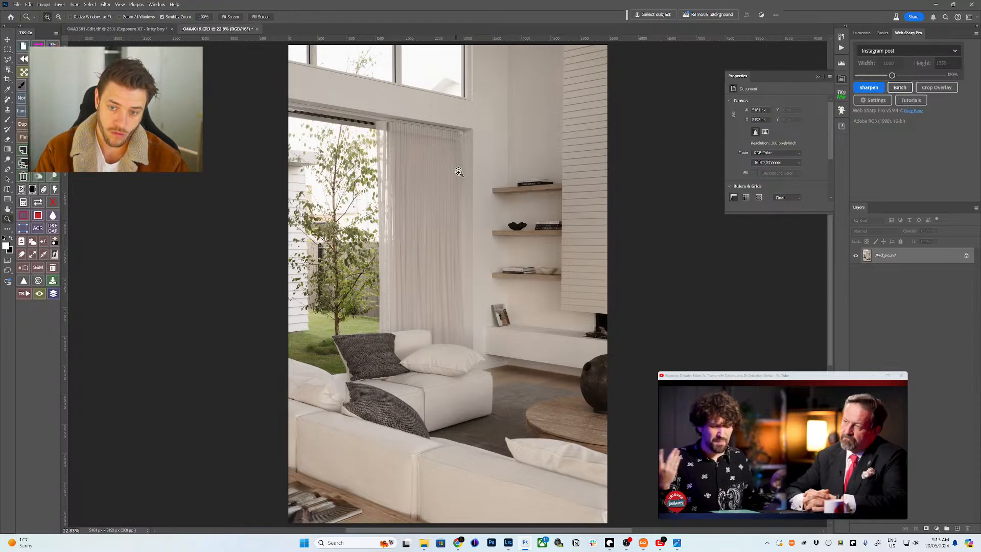
{"action": "left_click_drag", "start_coordinate": [576, 313], "coordinate": [562, 319]}
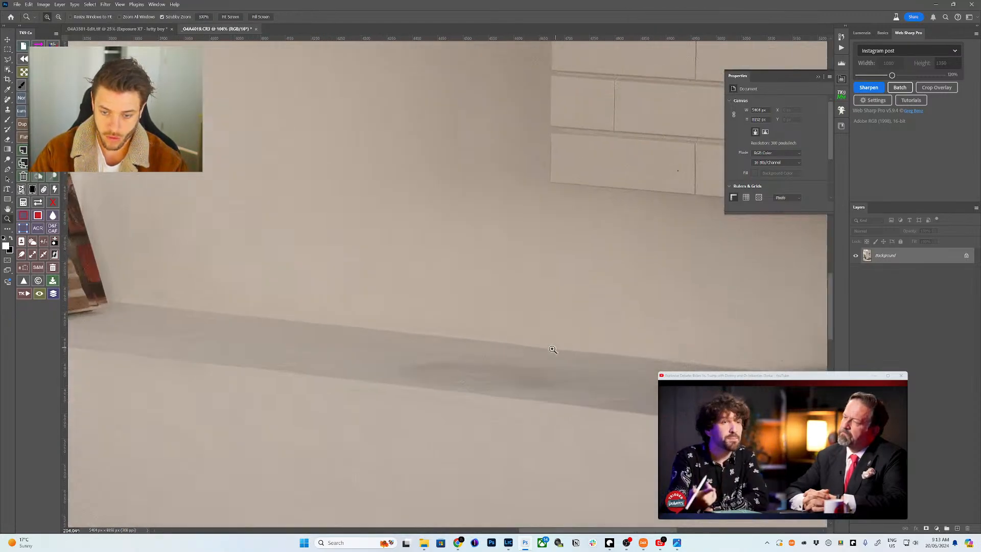
{"action": "key", "text": "j"}
{"action": "left_click_drag", "start_coordinate": [458, 360], "coordinate": [398, 363]}
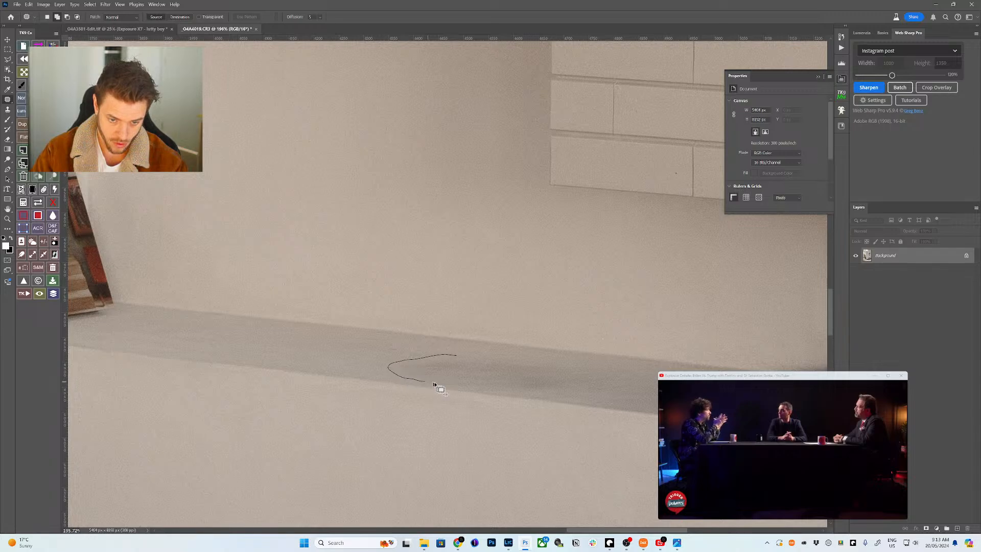
{"action": "left_click_drag", "start_coordinate": [627, 384], "coordinate": [627, 378]}
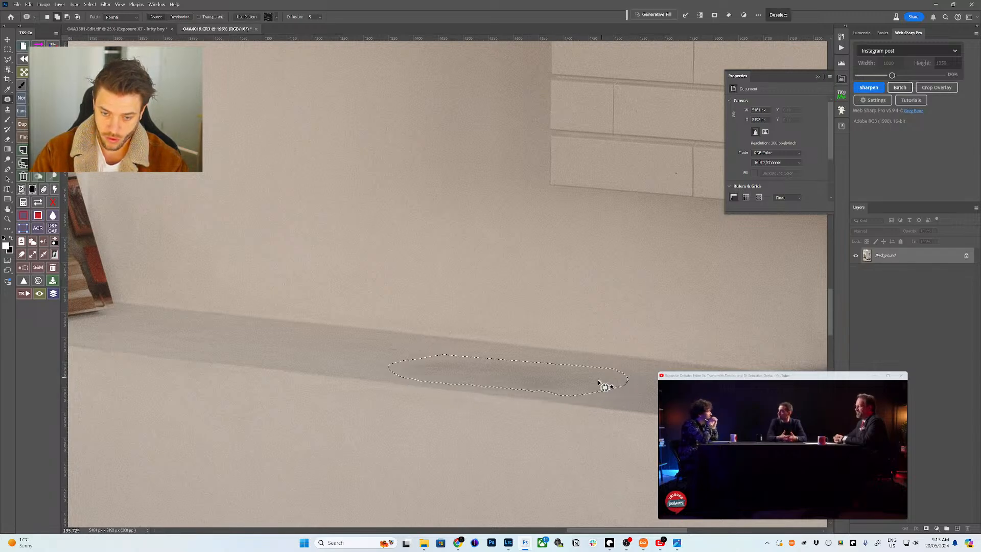
{"action": "key", "text": "ctrl+d"}
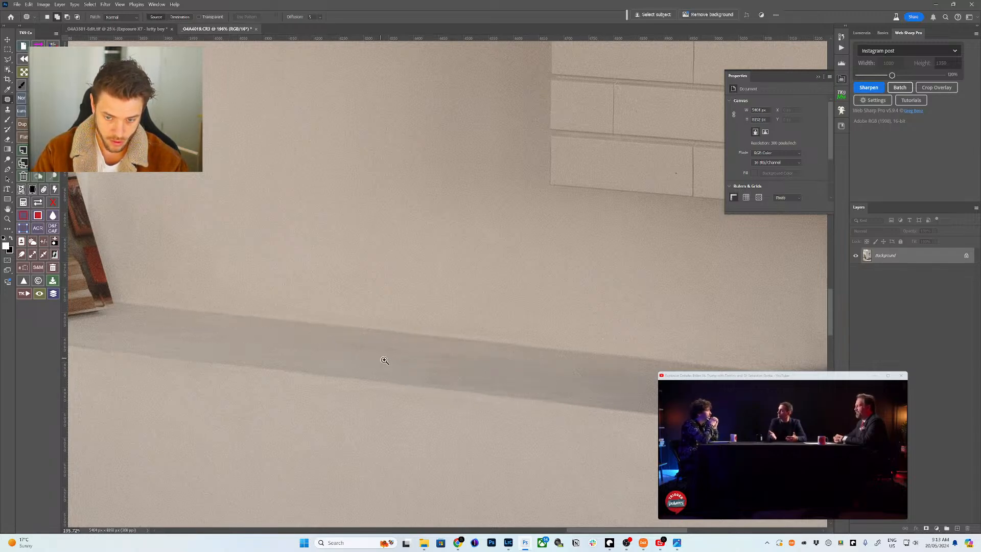
- Save the image, then patch out the orange debris in the grass
{"action": "key", "text": "z"}
{"action": "left_click_drag", "start_coordinate": [383, 357], "coordinate": [333, 373]}
{"action": "key", "text": "ctrl+s"}
{"action": "scroll", "coordinate": [333, 373], "scroll_direction": "left", "scroll_amount": 5}
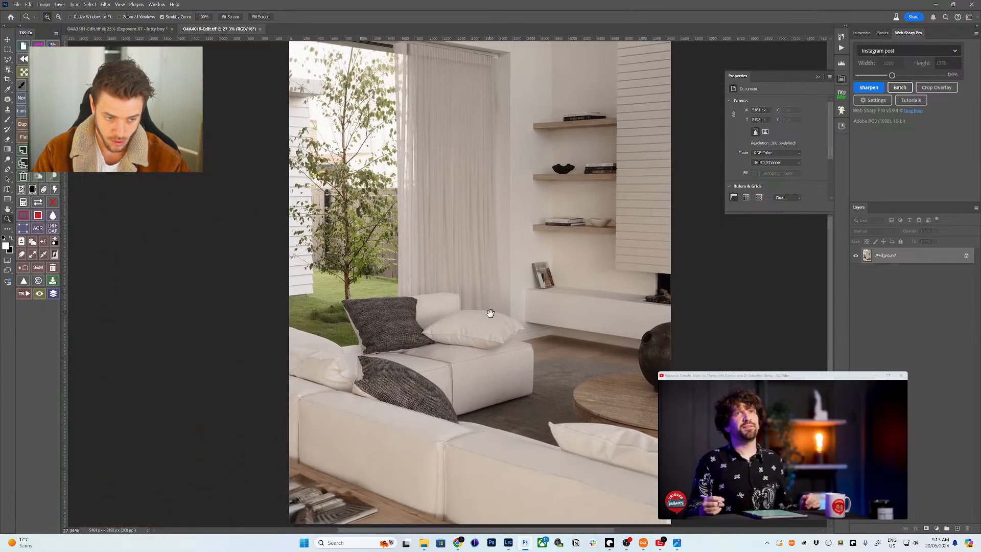
{"action": "mouse_move", "coordinate": [308, 305]}
{"action": "left_mouse_down"}
{"action": "mouse_move", "coordinate": [403, 219]}
{"action": "mouse_move", "coordinate": [376, 252]}
{"action": "mouse_move", "coordinate": [388, 194]}
{"action": "mouse_move", "coordinate": [511, 205]}
{"action": "mouse_move", "coordinate": [373, 254]}
{"action": "left_mouse_up"}
{"action": "key", "text": "j"}
{"action": "key", "text": "ctrl+d"}
- Remove the small stump in the grass with the Remove tool and save the photo
{"action": "key", "text": "shift+j"}
{"action": "key", "text": "shift+j"}
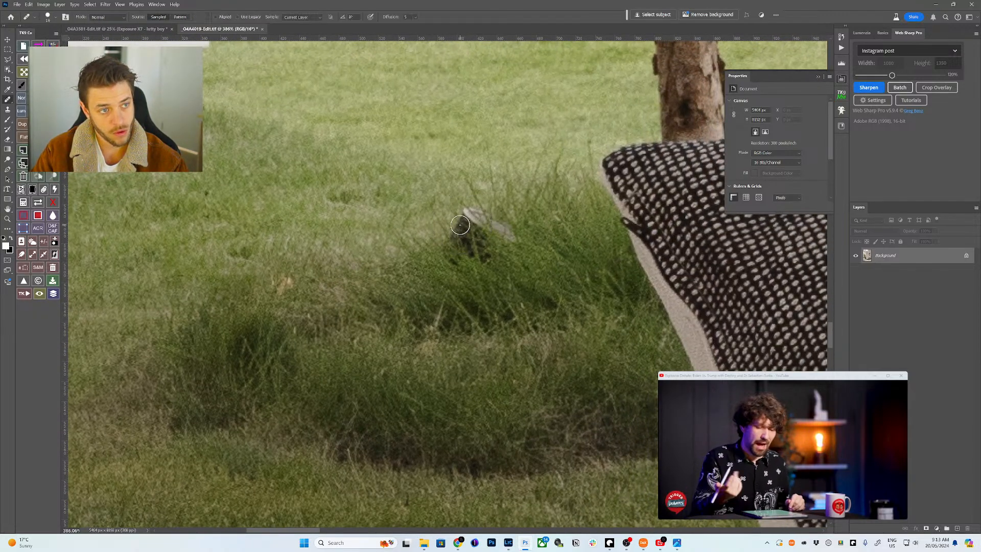
{"action": "left_click_drag", "start_coordinate": [467, 225], "coordinate": [492, 236]}
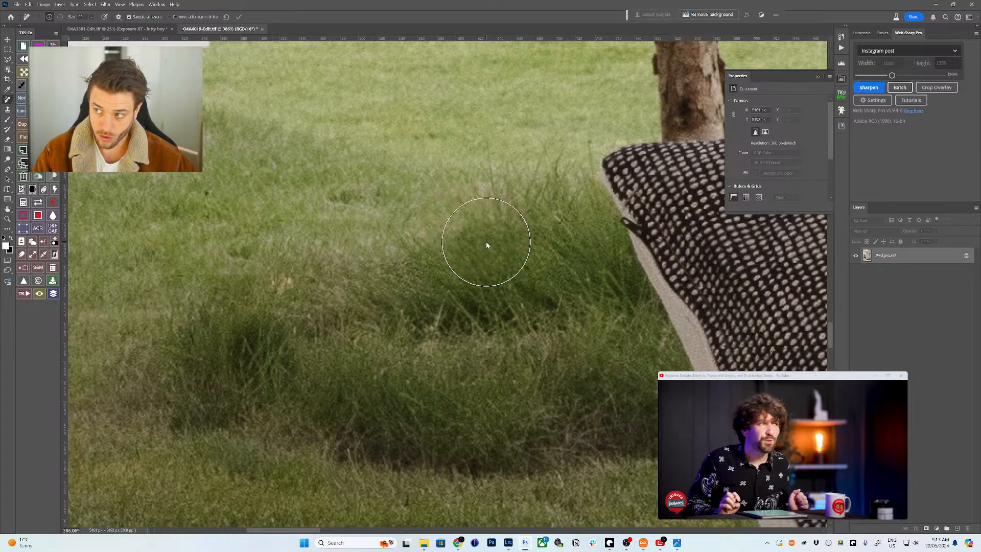
{"action": "key", "text": "ctrl+0"}
{"action": "key", "text": "ctrl+s"}
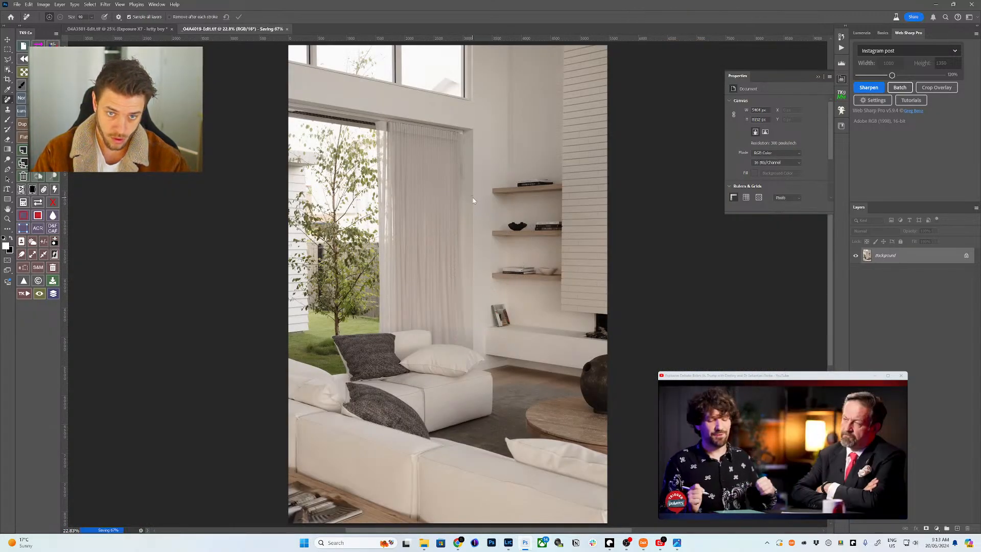
{"action": "key", "text": "z"}
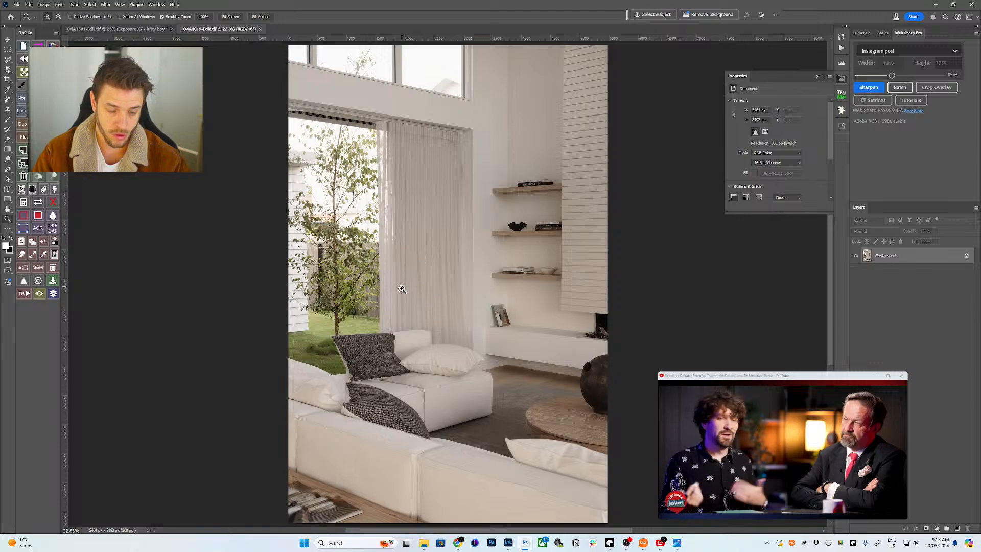
{"action": "left_click_drag", "start_coordinate": [402, 330], "coordinate": [437, 326]}
{"action": "scroll", "coordinate": [460, 230], "scroll_direction": "down", "scroll_amount": 3}
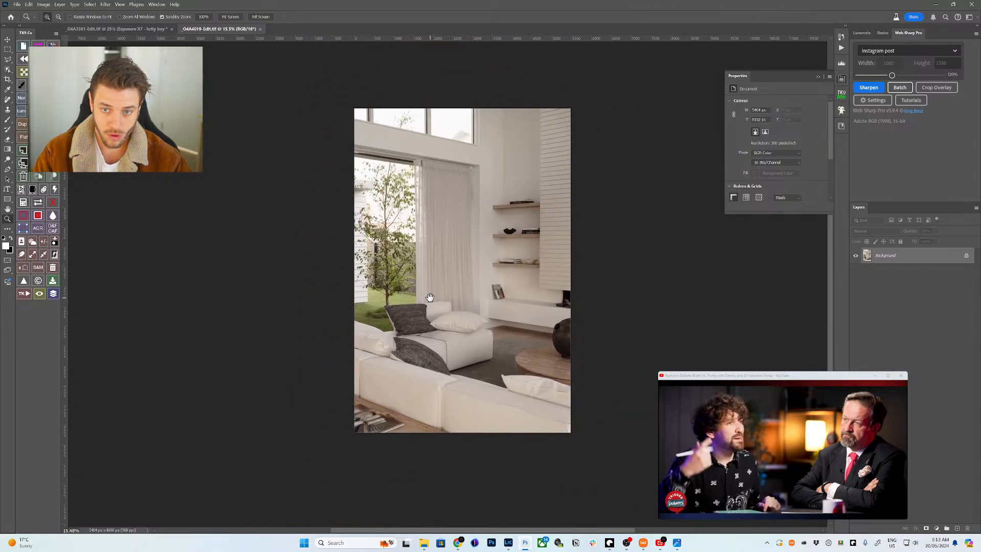
{"action": "scroll", "coordinate": [481, 200], "scroll_direction": "up", "scroll_amount": 1}
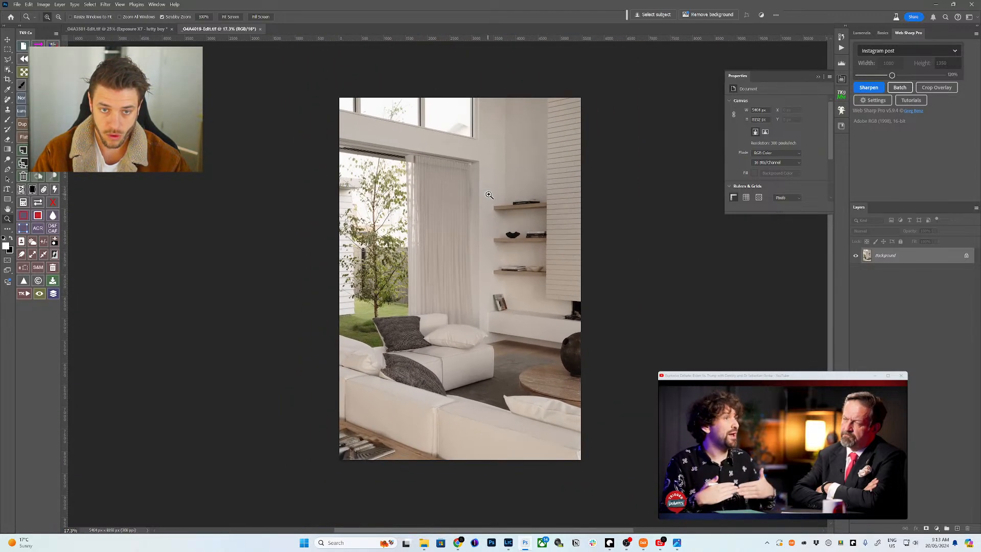
- Create a new layer masked to the brightest tones using a Lumenzia lights mask
{"action": "left_click", "coordinate": [861, 33]}
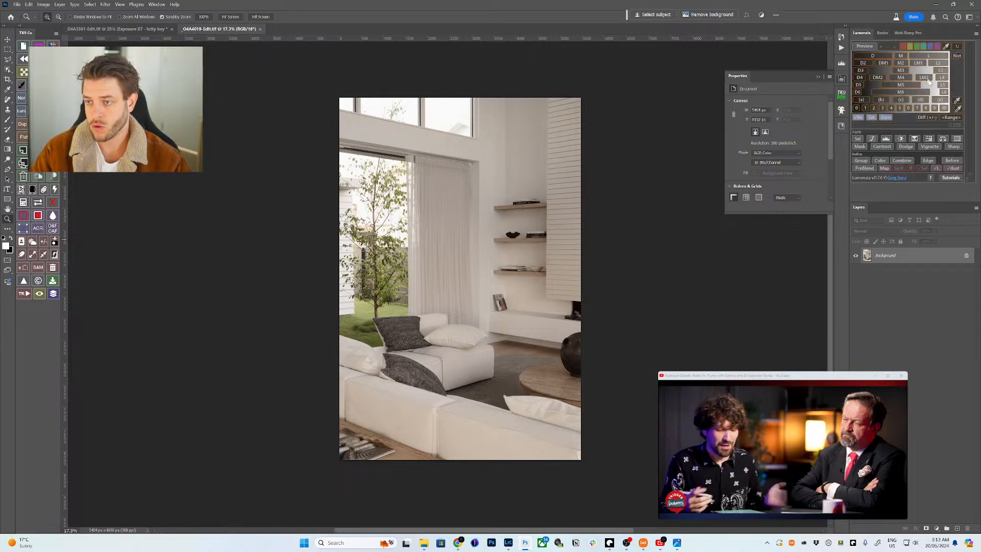
{"action": "left_click", "coordinate": [945, 93]}
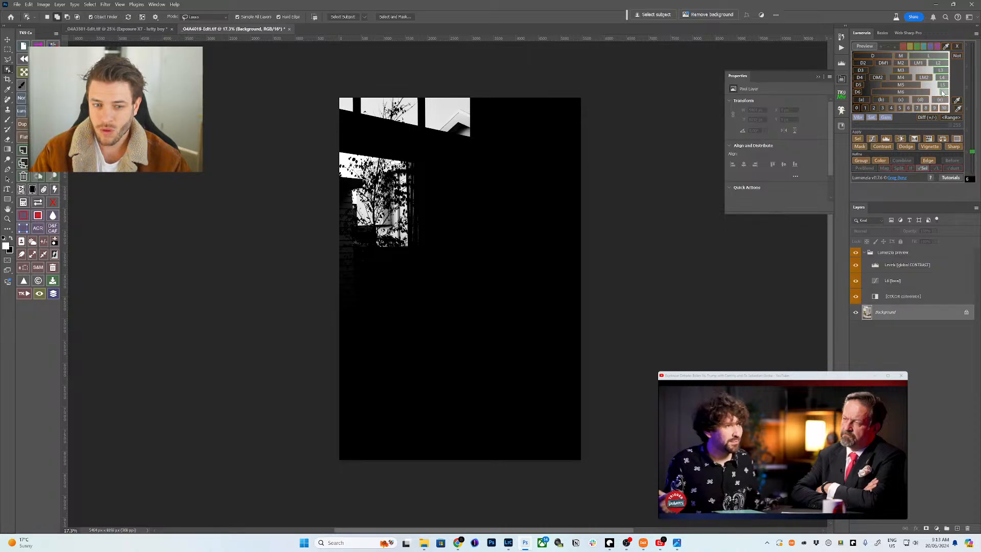
{"action": "left_click", "coordinate": [854, 140]}
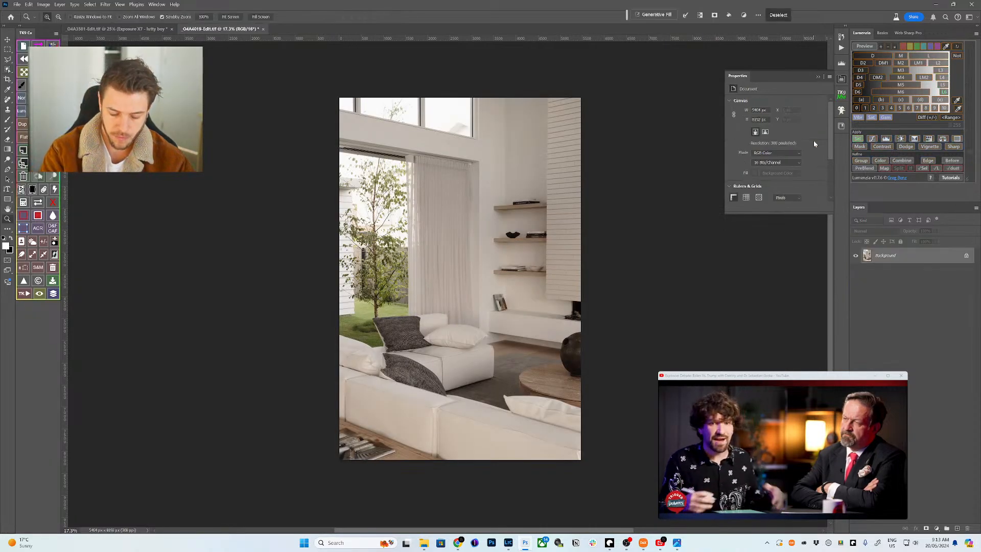
{"action": "left_click", "coordinate": [860, 147]}
{"action": "left_click", "coordinate": [364, 216]}
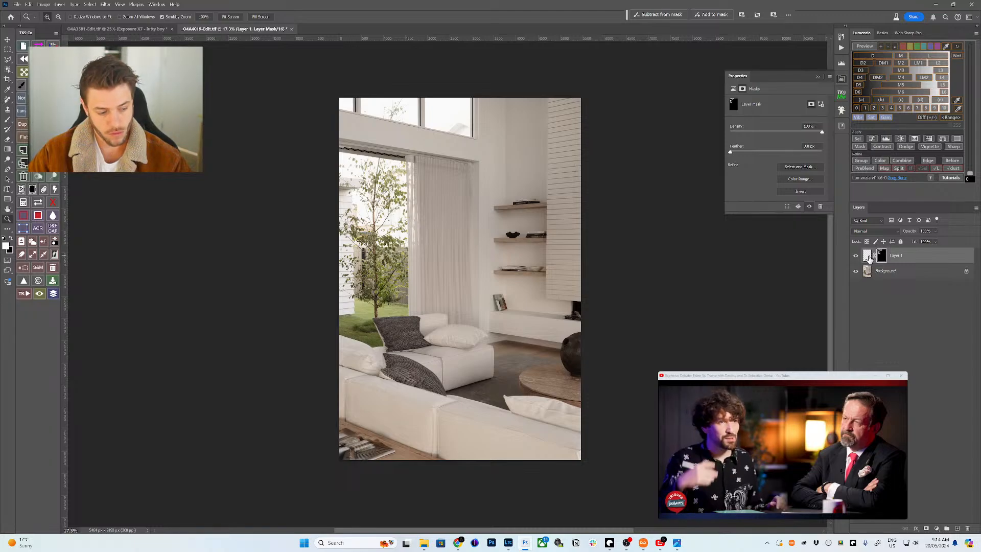
- Feather the window mask to 83.9 px and check the mask on its own
{"action": "left_click_drag", "start_coordinate": [730, 151], "coordinate": [767, 152]}
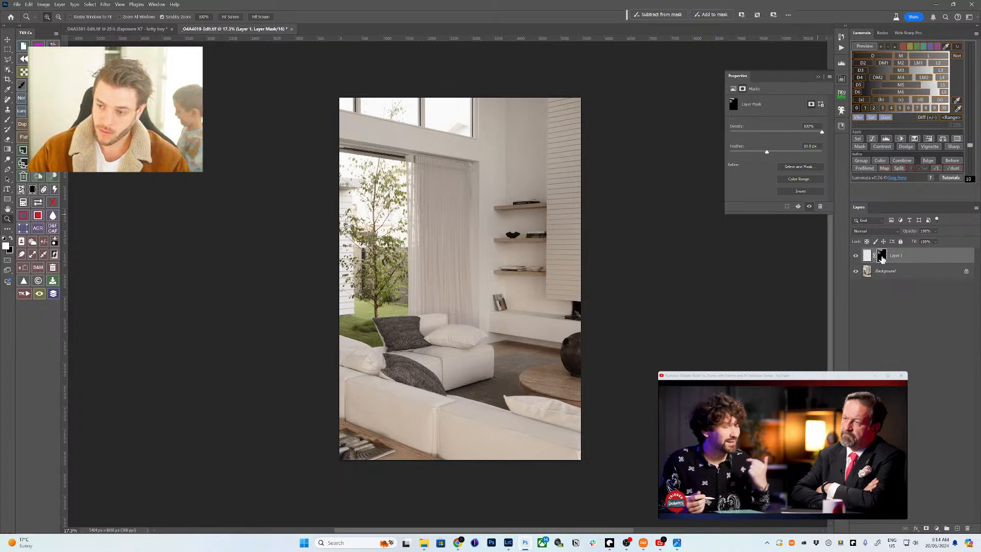
{"action": "left_click", "coordinate": [881, 258], "text": "alt"}
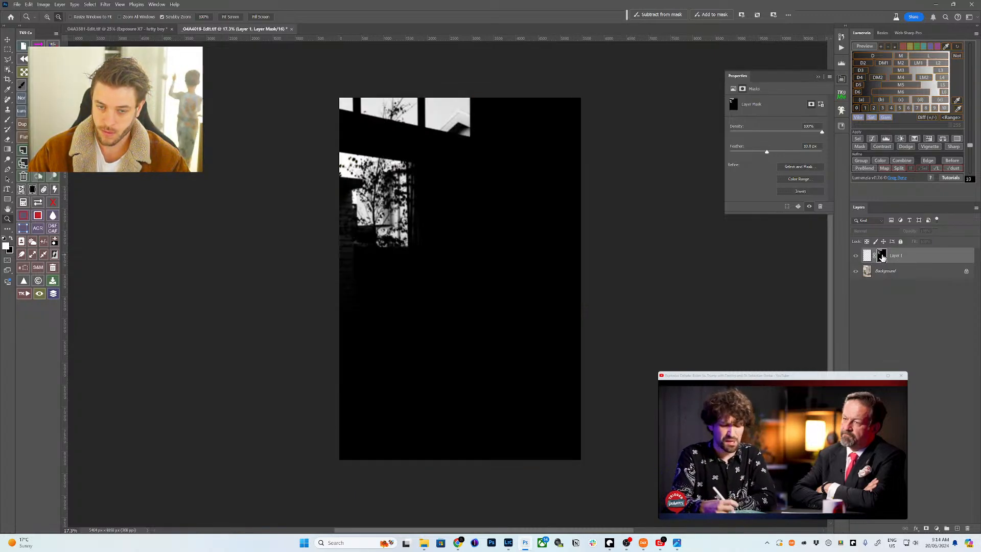
{"action": "left_click", "coordinate": [867, 255]}
{"action": "key", "text": "b"}
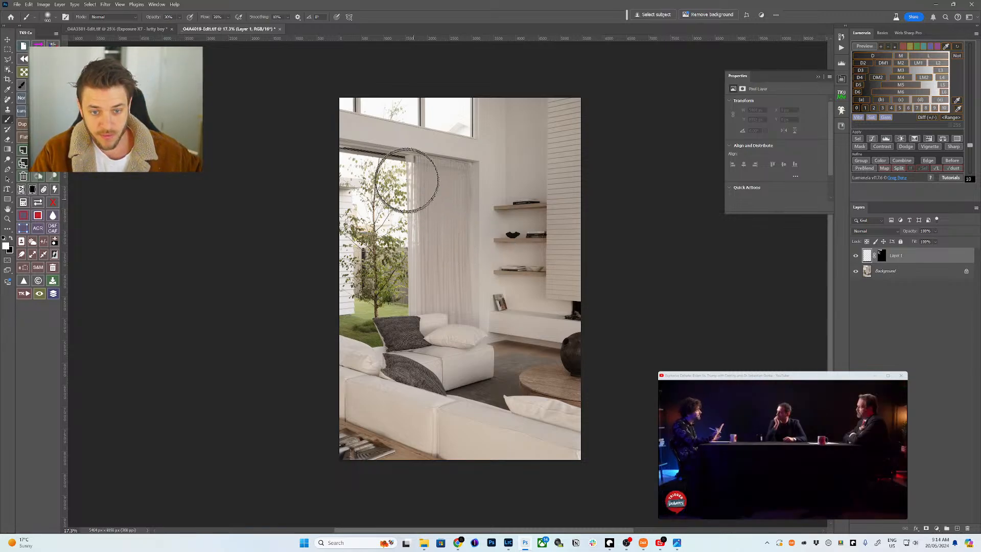
- Paint at 30% opacity with a 1400 px brush over the tree and top windows on Layer 1
{"action": "key", "text": "bracketright"}
{"action": "key", "text": "bracketright"}
{"action": "key", "text": "bracketright"}
{"action": "key", "text": "bracketright"}
{"action": "key", "text": "bracketright"}
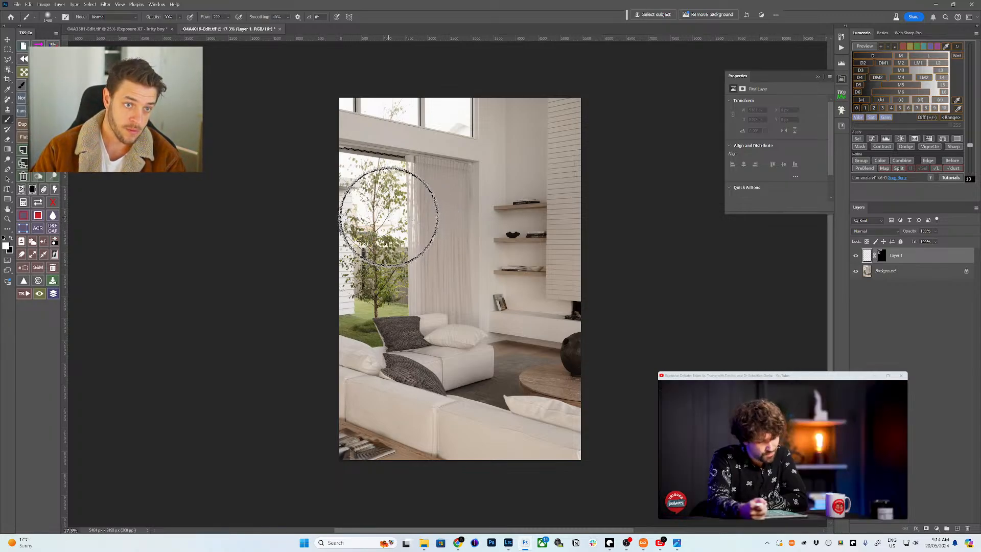
{"action": "mouse_move", "coordinate": [390, 213]}
{"action": "left_mouse_down"}
{"action": "mouse_move", "coordinate": [359, 205]}
{"action": "mouse_move", "coordinate": [372, 186]}
{"action": "mouse_move", "coordinate": [344, 158]}
{"action": "mouse_move", "coordinate": [361, 158]}
{"action": "left_mouse_up"}
{"action": "mouse_move", "coordinate": [370, 94]}
{"action": "left_mouse_down"}
{"action": "mouse_move", "coordinate": [434, 92]}
{"action": "mouse_move", "coordinate": [460, 118]}
{"action": "mouse_move", "coordinate": [357, 94]}
{"action": "mouse_move", "coordinate": [455, 92]}
{"action": "mouse_move", "coordinate": [428, 115]}
{"action": "mouse_move", "coordinate": [436, 96]}
{"action": "mouse_move", "coordinate": [464, 125]}
{"action": "mouse_move", "coordinate": [449, 102]}
{"action": "mouse_move", "coordinate": [362, 104]}
{"action": "mouse_move", "coordinate": [401, 70]}
{"action": "mouse_move", "coordinate": [390, 83]}
{"action": "mouse_move", "coordinate": [333, 84]}
{"action": "mouse_move", "coordinate": [409, 84]}
{"action": "mouse_move", "coordinate": [393, 208]}
{"action": "mouse_move", "coordinate": [375, 199]}
{"action": "mouse_move", "coordinate": [351, 154]}
{"action": "mouse_move", "coordinate": [407, 222]}
{"action": "mouse_move", "coordinate": [416, 291]}
{"action": "mouse_move", "coordinate": [373, 149]}
{"action": "mouse_move", "coordinate": [337, 212]}
{"action": "mouse_move", "coordinate": [385, 98]}
{"action": "mouse_move", "coordinate": [482, 125]}
{"action": "mouse_move", "coordinate": [437, 106]}
{"action": "mouse_move", "coordinate": [463, 114]}
{"action": "mouse_move", "coordinate": [458, 125]}
{"action": "left_mouse_up"}
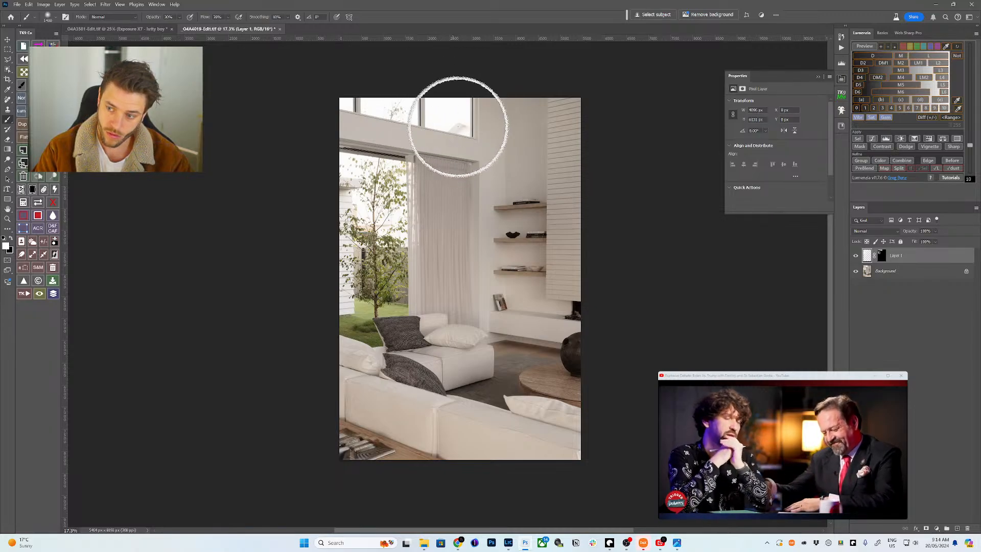
- Toggle Layer 1 and view its mask alone to compare the window brightening
{"action": "left_click", "coordinate": [855, 256]}
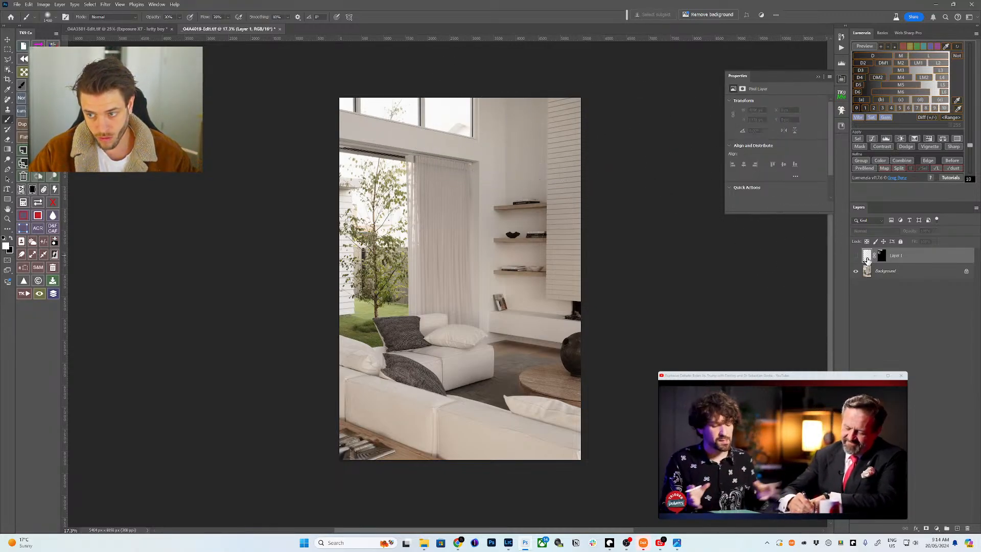
{"action": "left_click", "coordinate": [856, 256]}
{"action": "left_click", "coordinate": [880, 256]}
{"action": "left_click", "coordinate": [880, 257], "text": "alt"}
{"action": "left_click", "coordinate": [864, 257]}
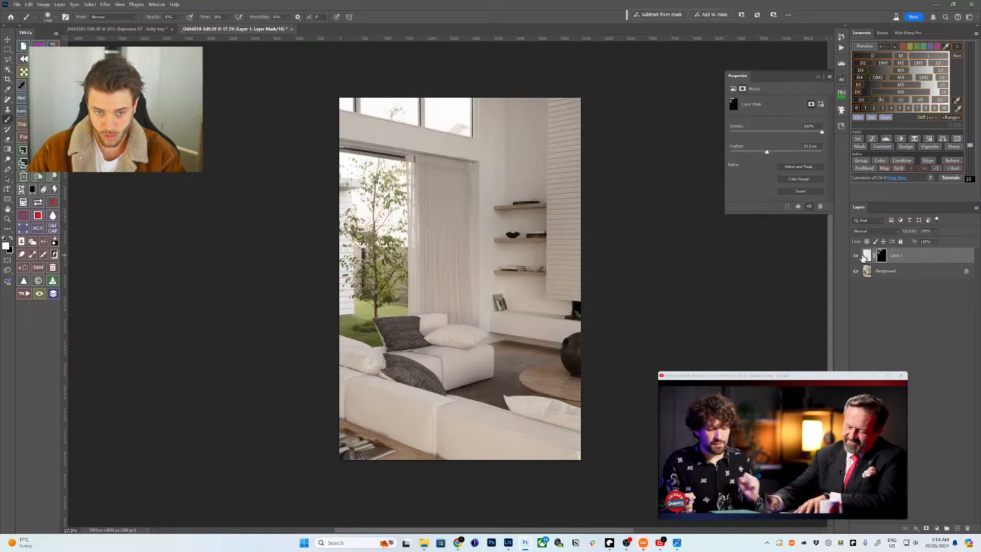
{"action": "left_click", "coordinate": [856, 257], "text": "alt"}
{"action": "left_click", "coordinate": [856, 257], "text": "alt"}
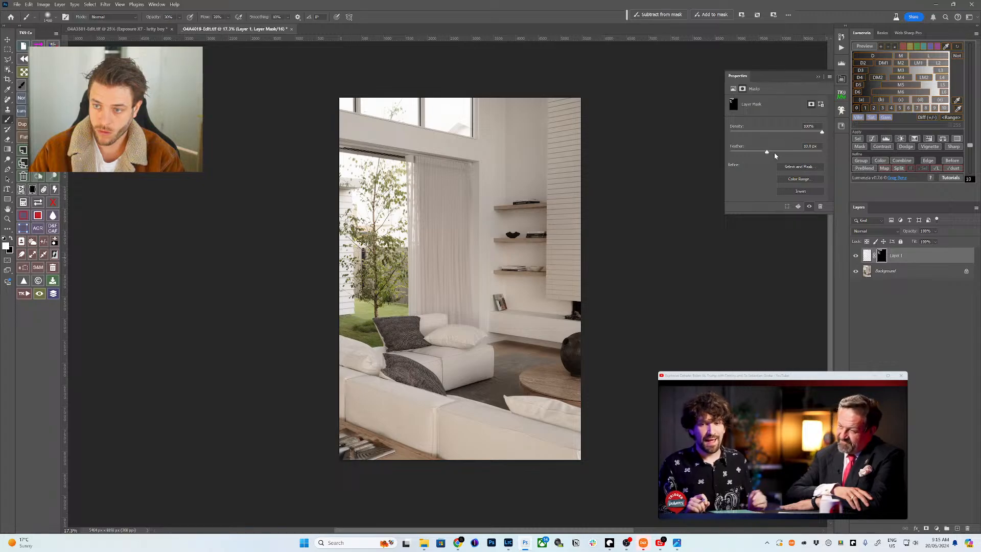
- Lower the mask feather to 10.8 px and density to 94%, then stamp a merged Layer 2
{"action": "left_click_drag", "start_coordinate": [776, 152], "coordinate": [766, 151]}
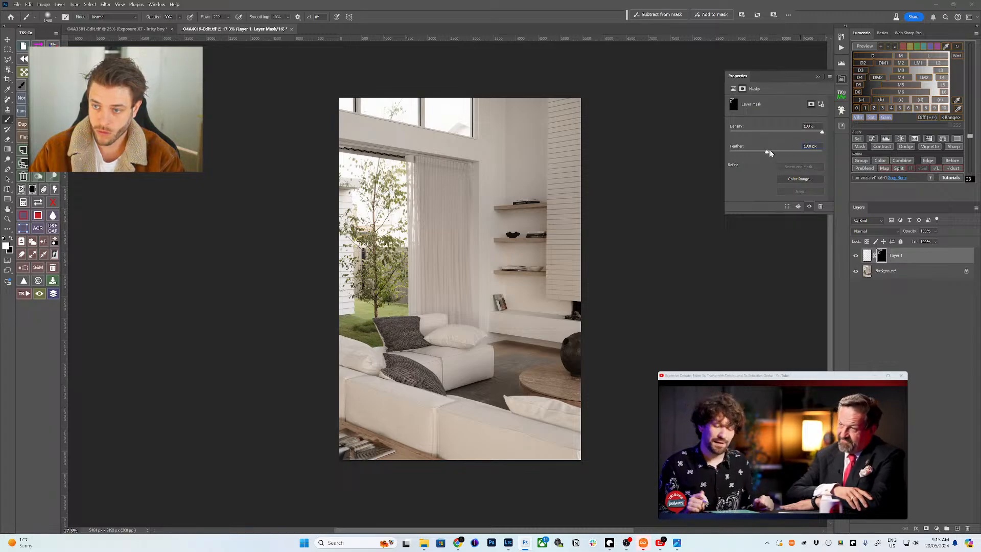
{"action": "left_click_drag", "start_coordinate": [821, 132], "coordinate": [813, 134]}
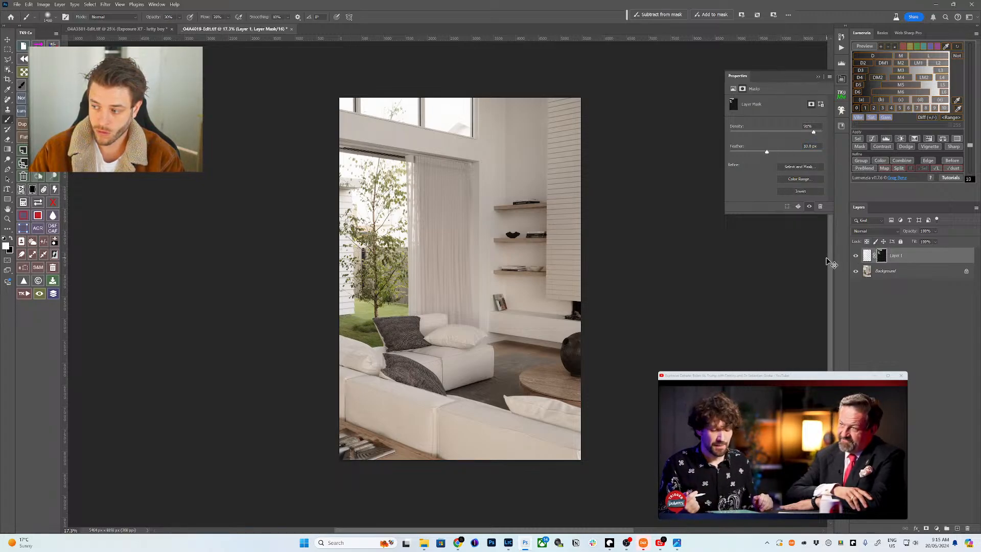
{"action": "key", "text": "ctrl+shift+alt+e"}
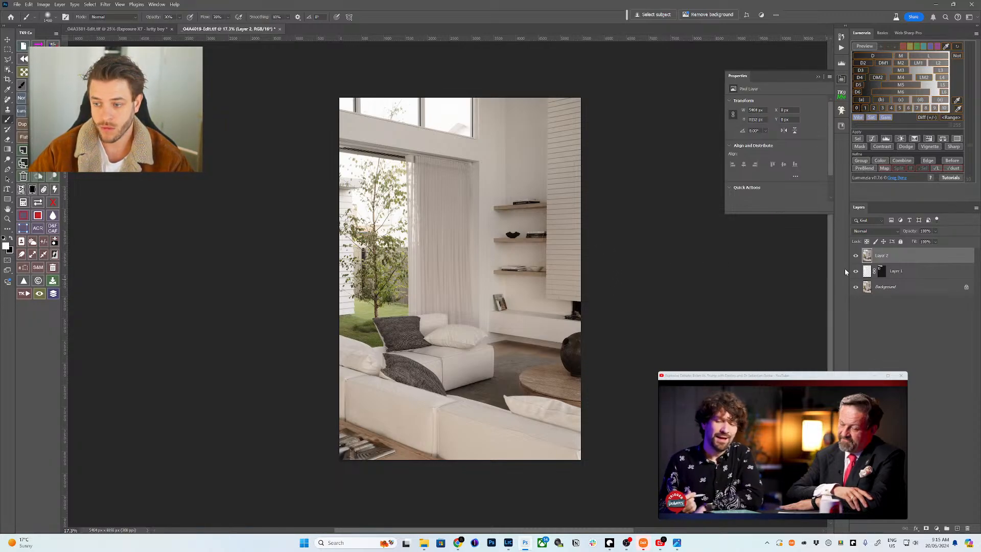
- Show Layer 2 again and apply Exposure X7's 'haze smooth' look as a new black-masked layer
{"action": "left_click", "coordinate": [854, 256]}
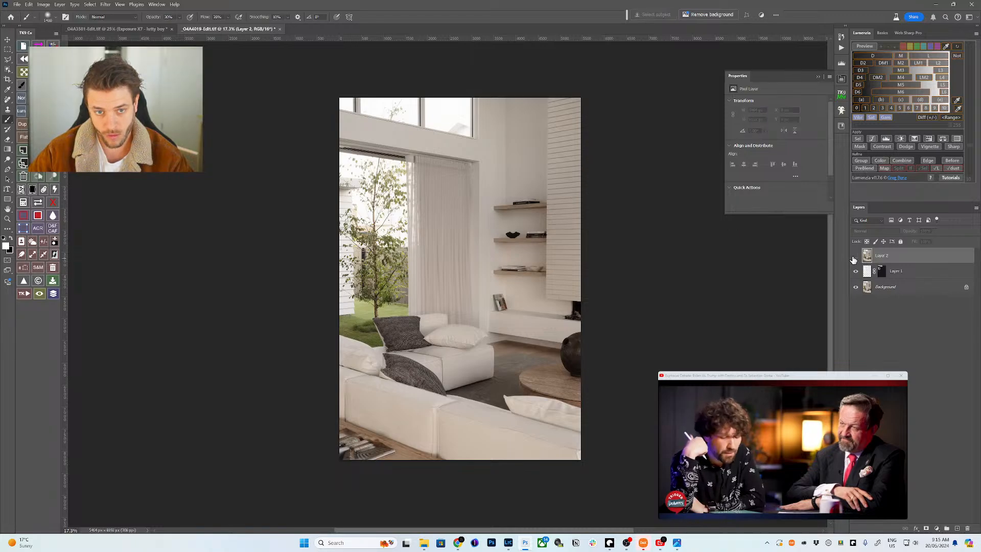
{"action": "left_click", "coordinate": [855, 256]}
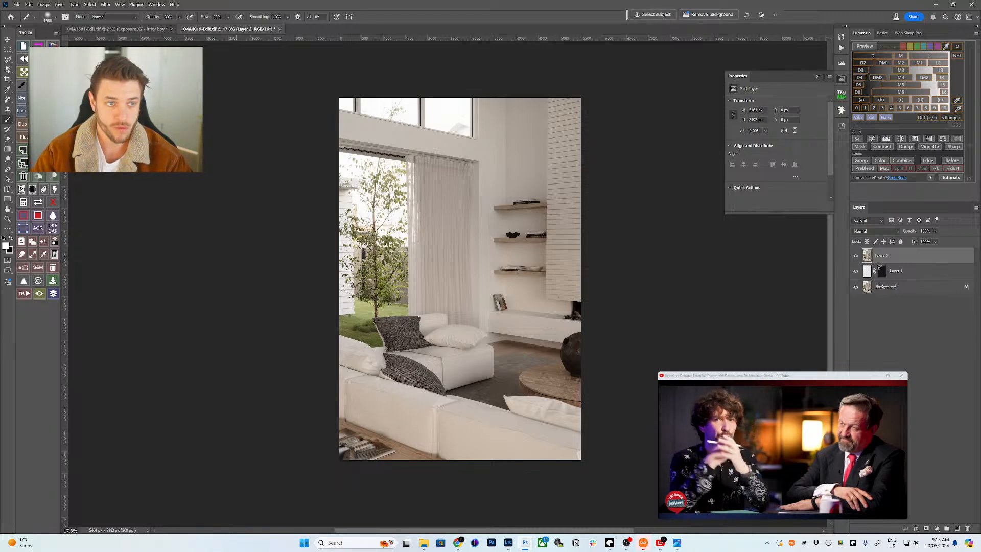
{"action": "left_click", "coordinate": [105, 4]}
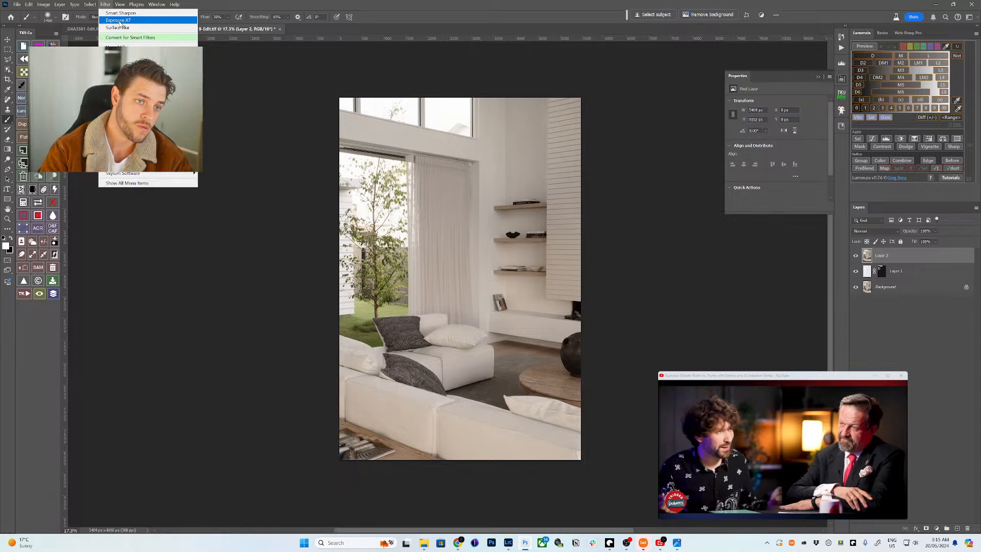
{"action": "left_click", "coordinate": [120, 20]}
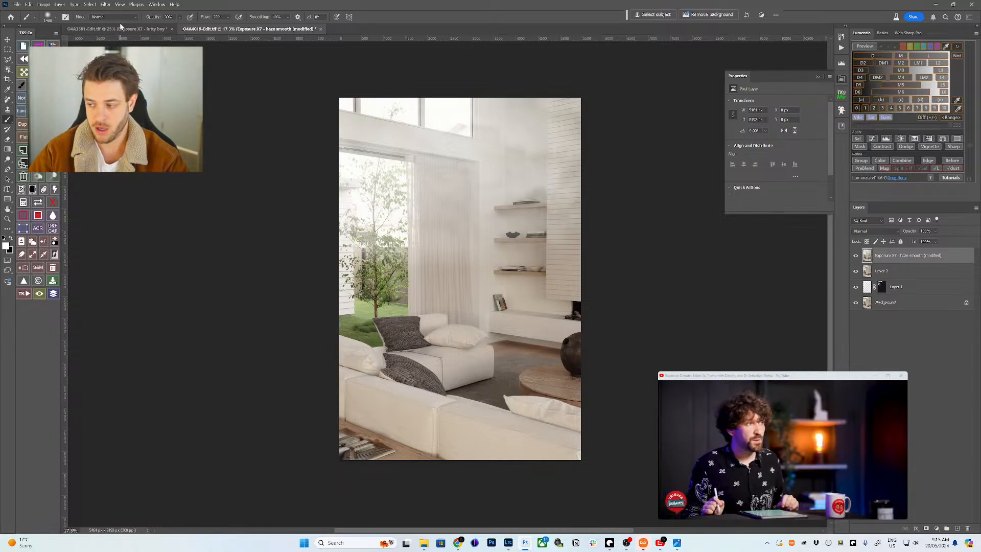
{"action": "left_click", "coordinate": [926, 527], "text": "alt"}
- Load Layer 1's window selection and target the haze layer's mask
{"action": "left_click", "coordinate": [881, 287]}
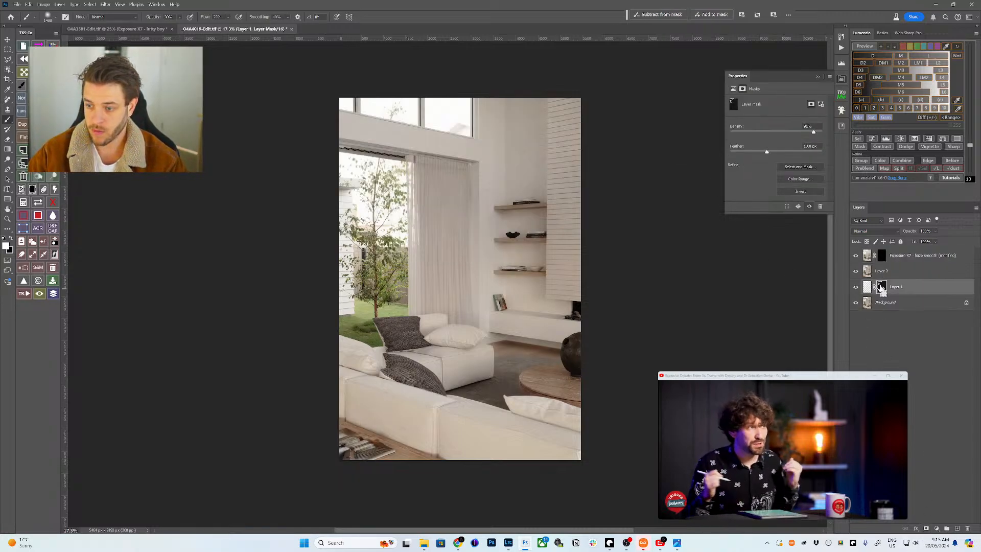
{"action": "left_click", "coordinate": [881, 287], "text": "ctrl"}
{"action": "left_click", "coordinate": [880, 257]}
{"action": "key", "text": "ctrl+d"}
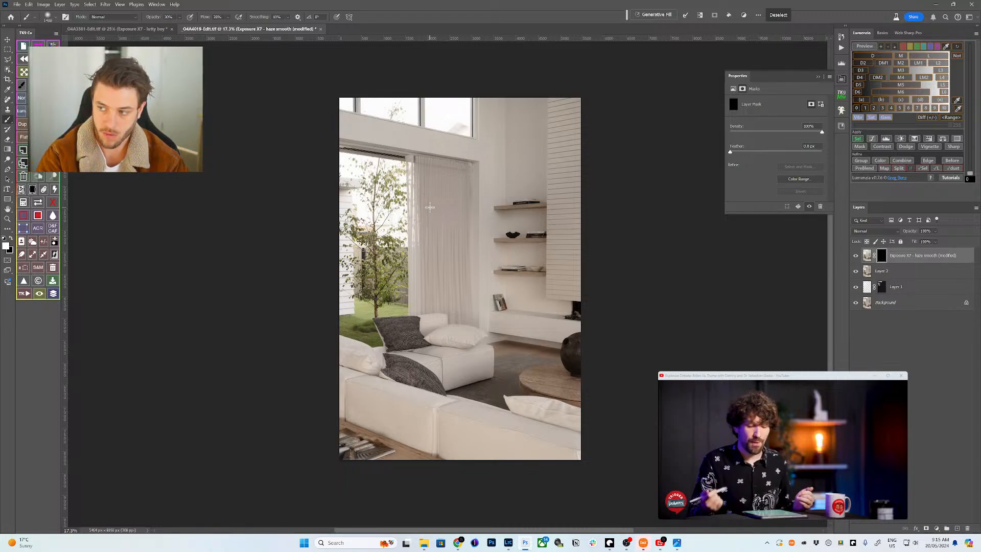
- Paint white on the haze mask over the windows and tree, sizing the brush between 100 and 2700
{"action": "key", "text": "bracketleft"}
{"action": "key", "text": "bracketleft"}
{"action": "key", "text": "bracketleft"}
{"action": "key", "text": "bracketleft"}
{"action": "key", "text": "bracketleft"}
{"action": "key", "text": "bracketleft"}
{"action": "key", "text": "bracketleft"}
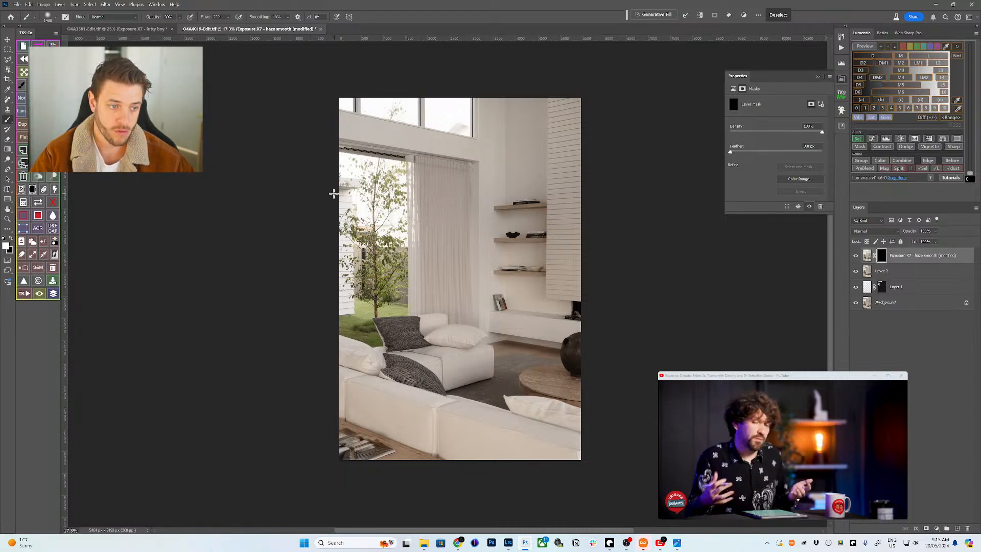
{"action": "key", "text": "bracketleft"}
{"action": "key", "text": "bracketleft"}
{"action": "key", "text": "bracketleft"}
{"action": "key", "text": "bracketleft"}
{"action": "key", "text": "bracketleft"}
{"action": "key", "text": "bracketleft"}
{"action": "key", "text": "bracketleft"}
{"action": "key", "text": "bracketleft"}
{"action": "key", "text": "bracketleft"}
{"action": "key", "text": "bracketleft"}
{"action": "key", "text": "bracketleft"}
{"action": "key", "text": "bracketleft"}
{"action": "key", "text": "bracketleft"}
{"action": "key", "text": "bracketleft"}
{"action": "key", "text": "bracketleft"}
{"action": "key", "text": "bracketleft"}
{"action": "key", "text": "bracketleft"}
{"action": "key", "text": "bracketleft"}
{"action": "key", "text": "bracketleft"}
{"action": "key", "text": "bracketleft"}
{"action": "key", "text": "bracketleft"}
{"action": "key", "text": "bracketleft"}
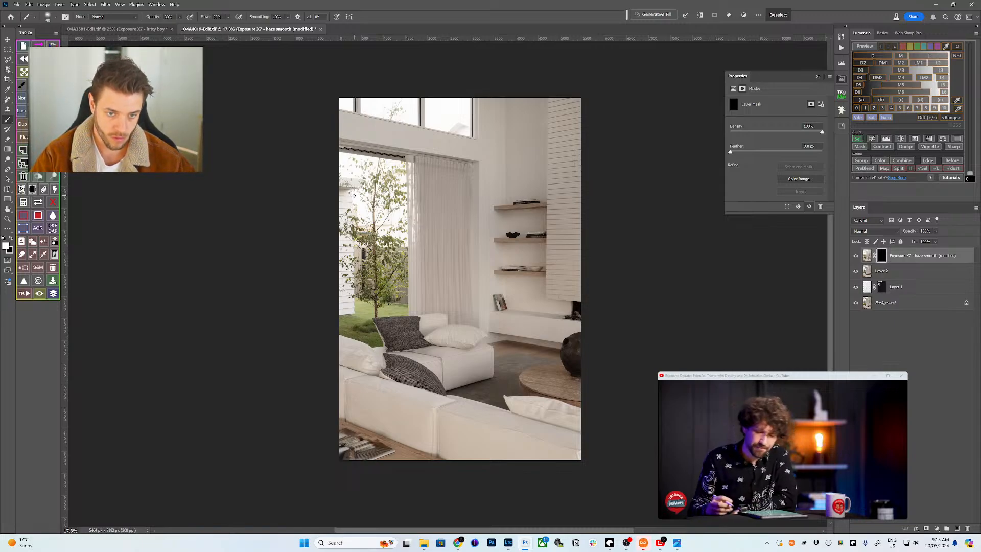
{"action": "key", "text": "bracketright"}
{"action": "key", "text": "bracketright"}
{"action": "key", "text": "bracketright"}
{"action": "key", "text": "bracketright"}
{"action": "key", "text": "bracketright"}
{"action": "key", "text": "bracketright"}
{"action": "key", "text": "bracketright"}
{"action": "key", "text": "bracketright"}
{"action": "key", "text": "bracketright"}
{"action": "key", "text": "bracketright"}
{"action": "key", "text": "bracketright"}
{"action": "key", "text": "bracketright"}
{"action": "key", "text": "bracketright"}
{"action": "key", "text": "bracketright"}
{"action": "key", "text": "bracketright"}
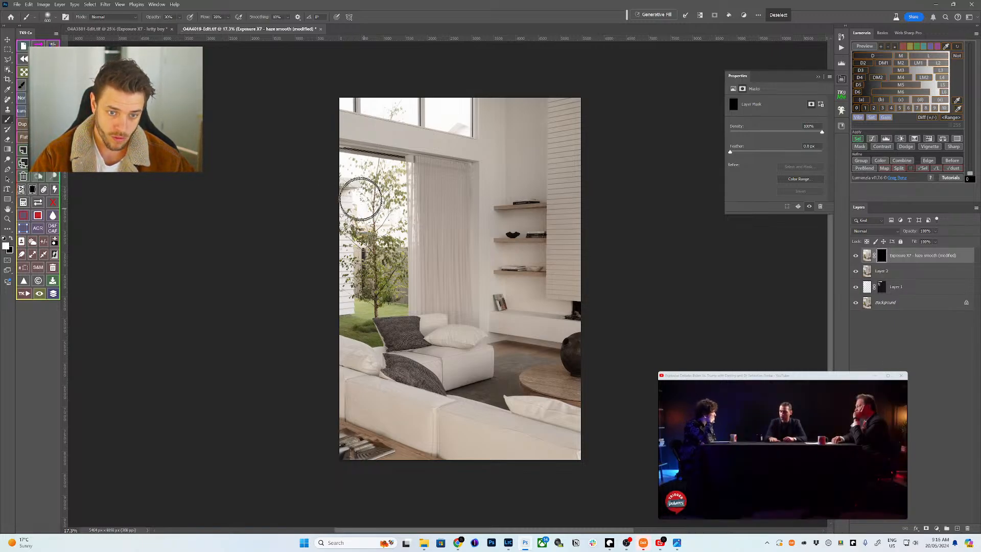
{"action": "key", "text": "bracketright"}
{"action": "key", "text": "bracketright"}
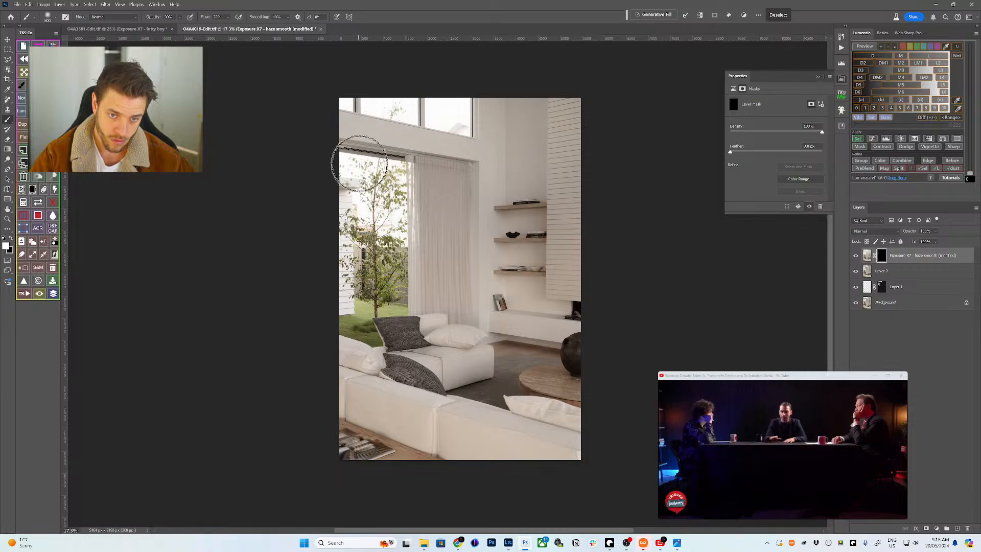
{"action": "key", "text": "bracketright"}
{"action": "key", "text": "bracketright"}
{"action": "key", "text": "bracketright"}
{"action": "key", "text": "bracketright"}
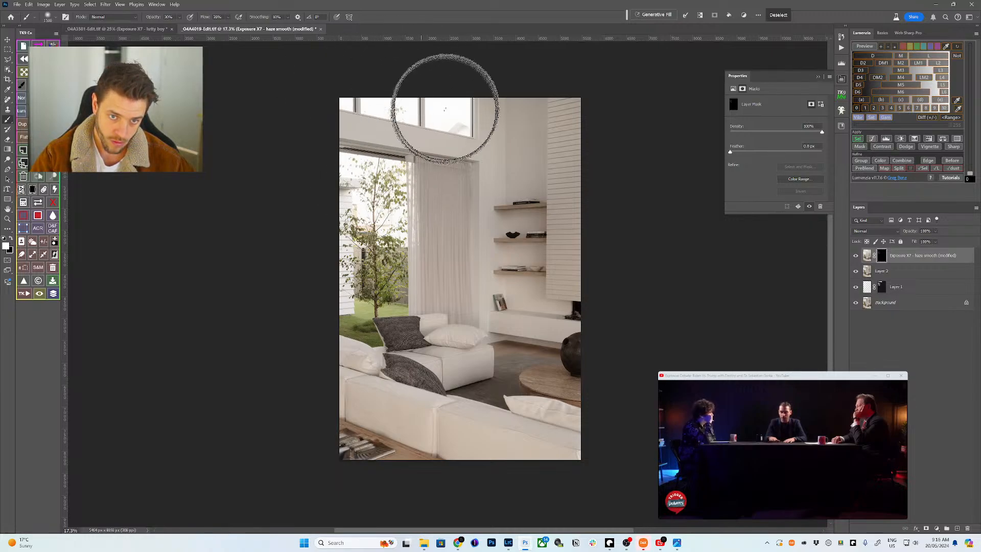
{"action": "key", "text": "bracketright"}
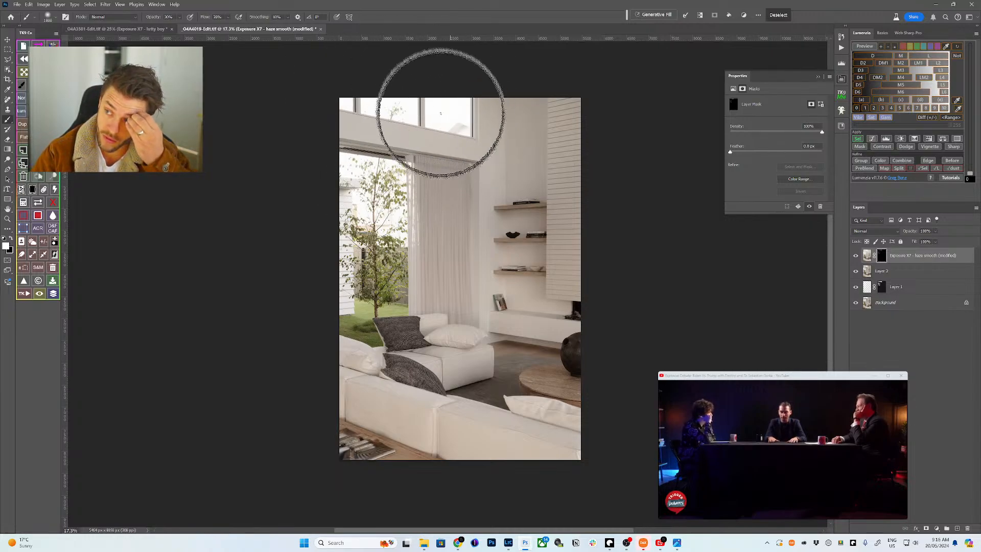
{"action": "key", "text": "bracketright"}
{"action": "key", "text": "bracketright"}
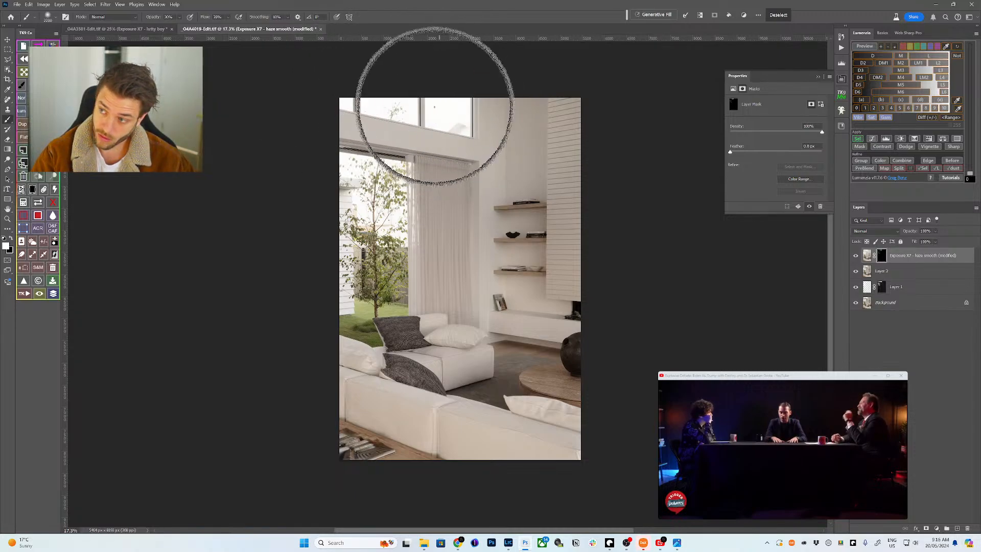
{"action": "key", "text": "bracketleft"}
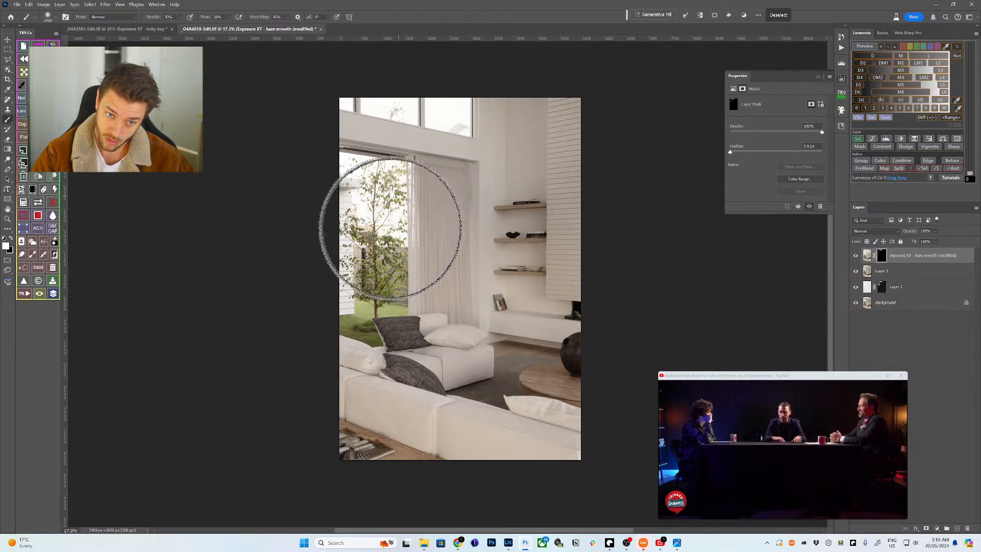
{"action": "key", "text": "bracketleft"}
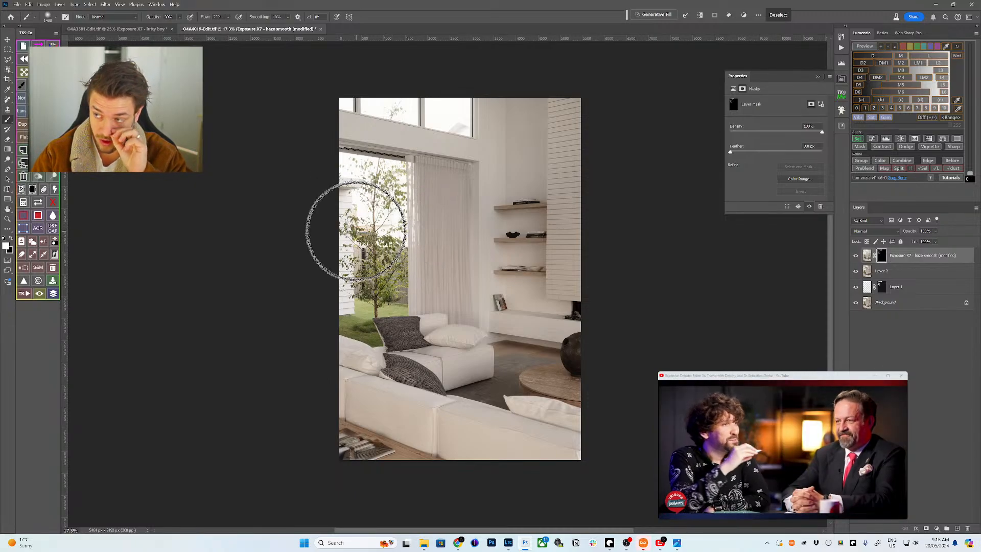
{"action": "key", "text": "bracketleft"}
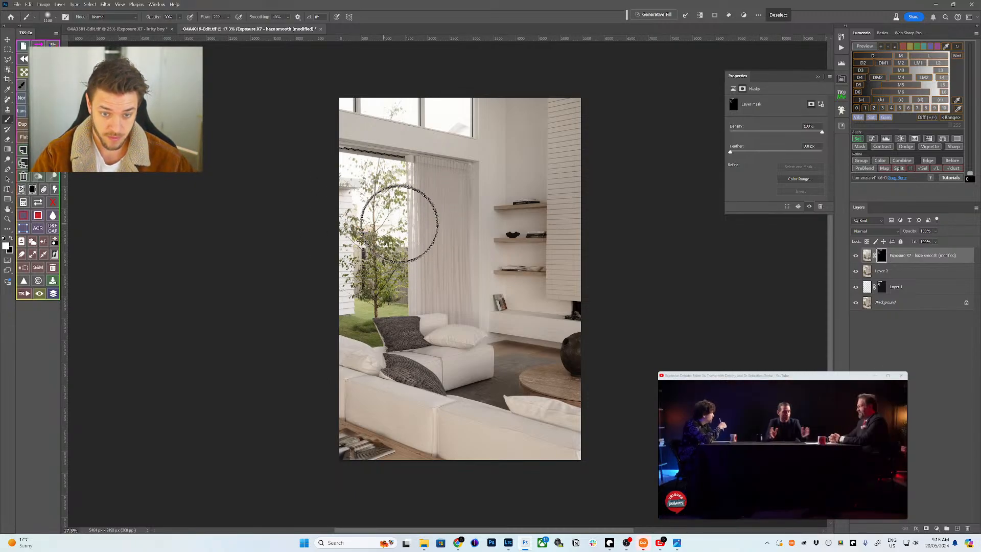
{"action": "key", "text": "bracketright"}
{"action": "key", "text": "bracketright"}
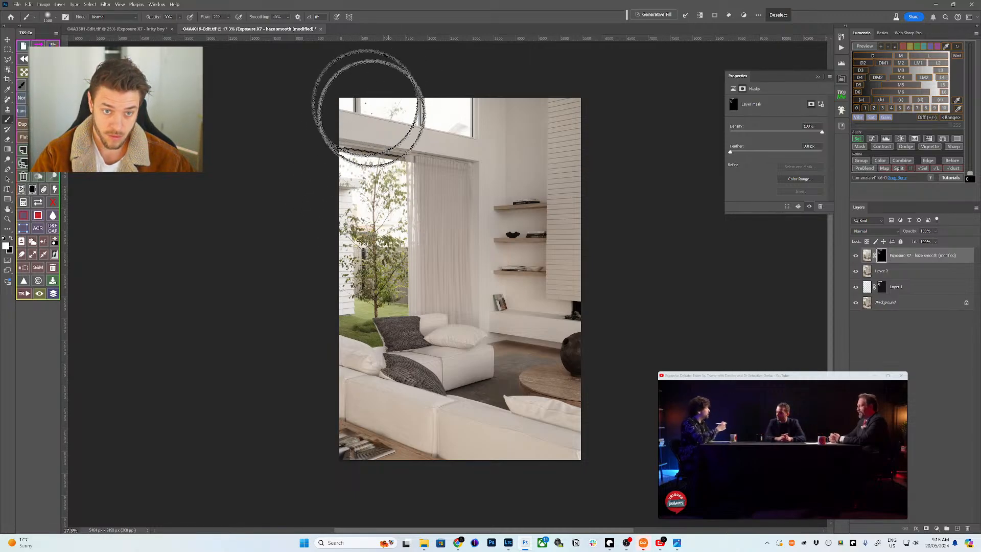
{"action": "key", "text": "bracketright"}
{"action": "key", "text": "bracketright"}
{"action": "key", "text": "bracketright"}
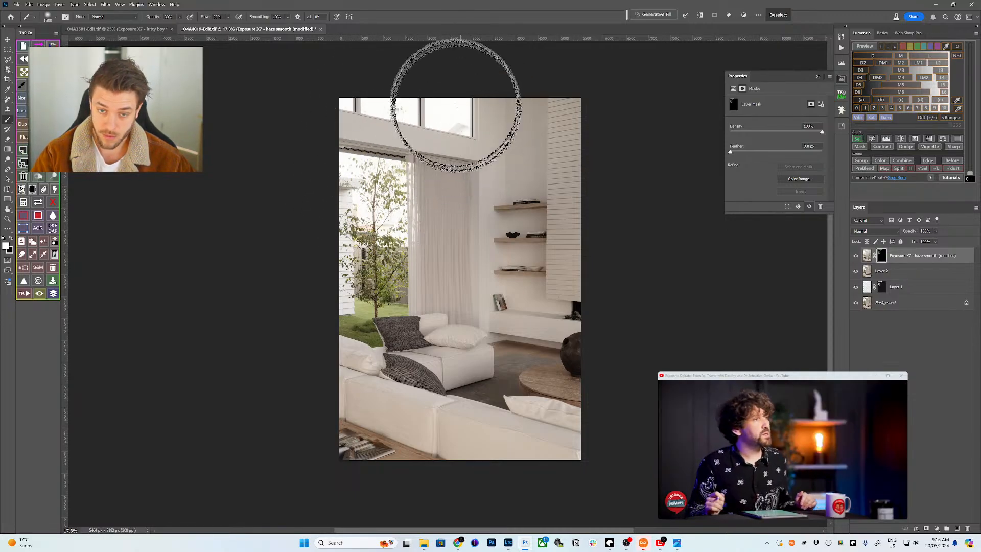
{"action": "key", "text": "bracketright"}
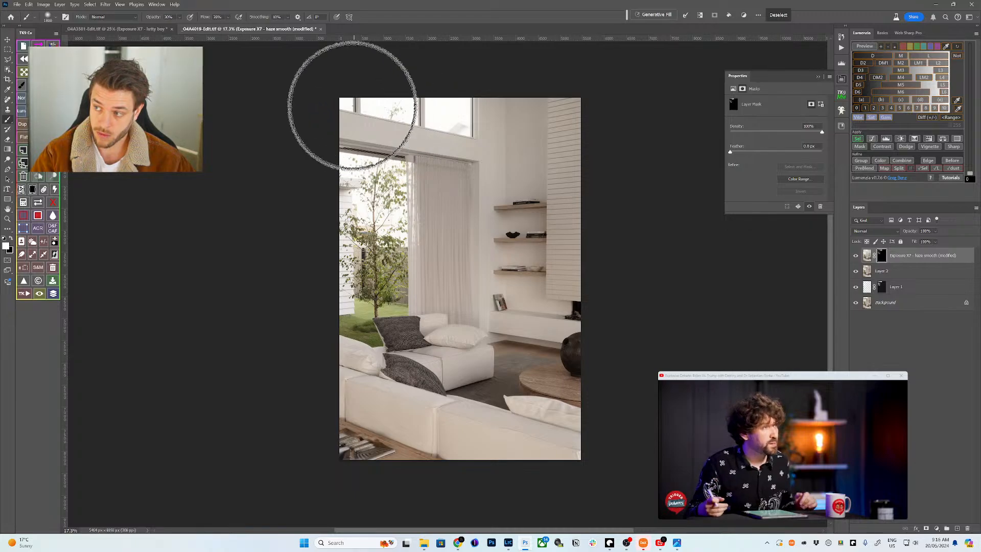
{"action": "key", "text": "bracketleft"}
{"action": "key", "text": "bracketleft"}
{"action": "key", "text": "bracketleft"}
{"action": "key", "text": "bracketleft"}
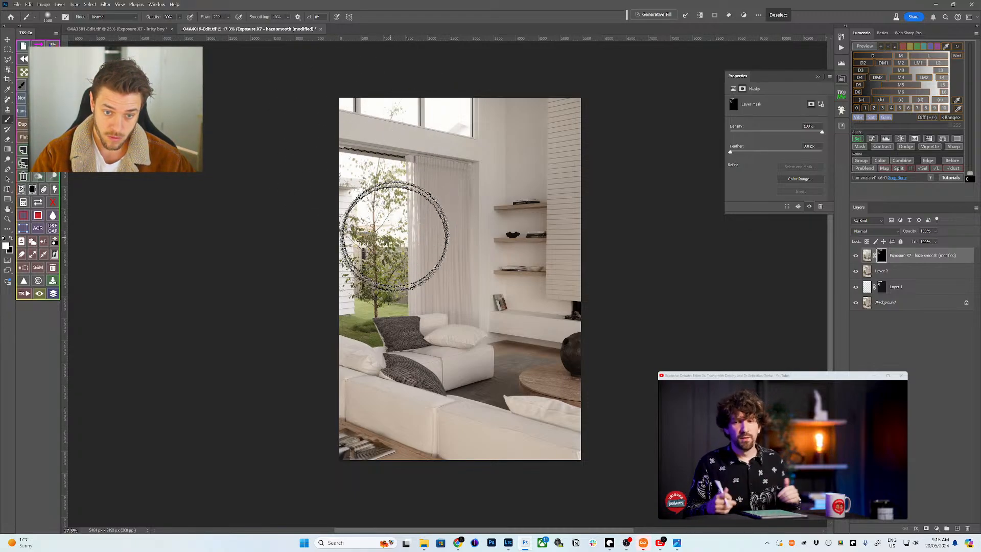
{"action": "key", "text": "bracketright"}
{"action": "key", "text": "bracketright"}
{"action": "key", "text": "bracketright"}
{"action": "key", "text": "bracketright"}
{"action": "key", "text": "bracketright"}
{"action": "key", "text": "bracketright"}
{"action": "key", "text": "bracketright"}
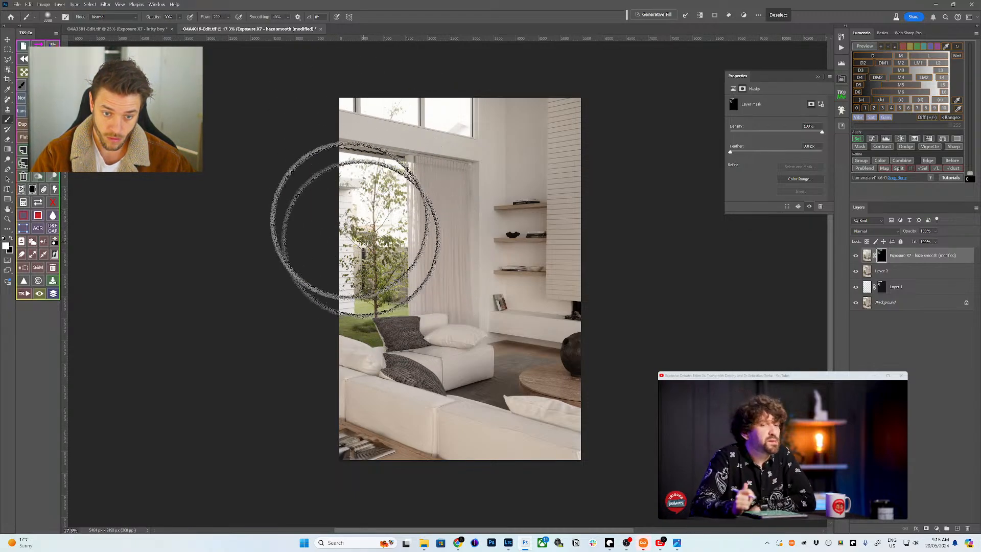
{"action": "key", "text": "bracketright"}
{"action": "key", "text": "bracketright"}
{"action": "key", "text": "bracketright"}
{"action": "key", "text": "bracketright"}
{"action": "key", "text": "bracketright"}
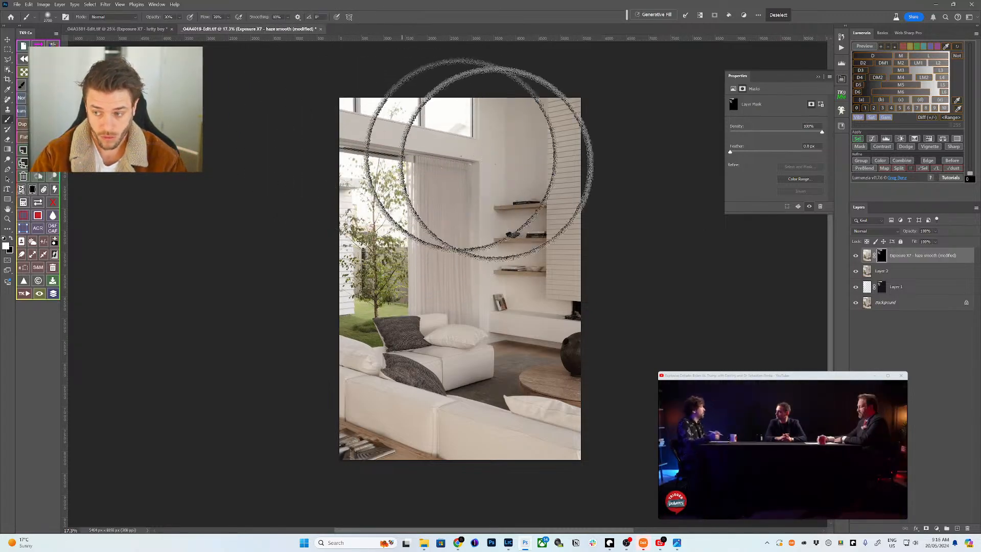
- Check the haze mask alone, then paint corrections in black with a 1600–2800 px brush
{"action": "left_click", "coordinate": [880, 256], "text": "alt"}
{"action": "left_click", "coordinate": [881, 257], "text": "alt"}
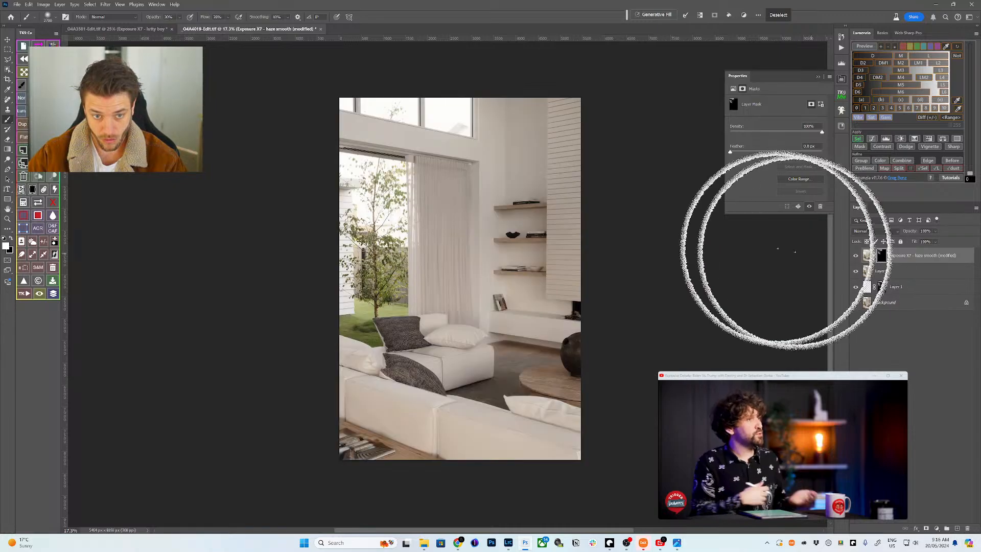
{"action": "key", "text": "bracketleft"}
{"action": "key", "text": "bracketleft"}
{"action": "key", "text": "bracketleft"}
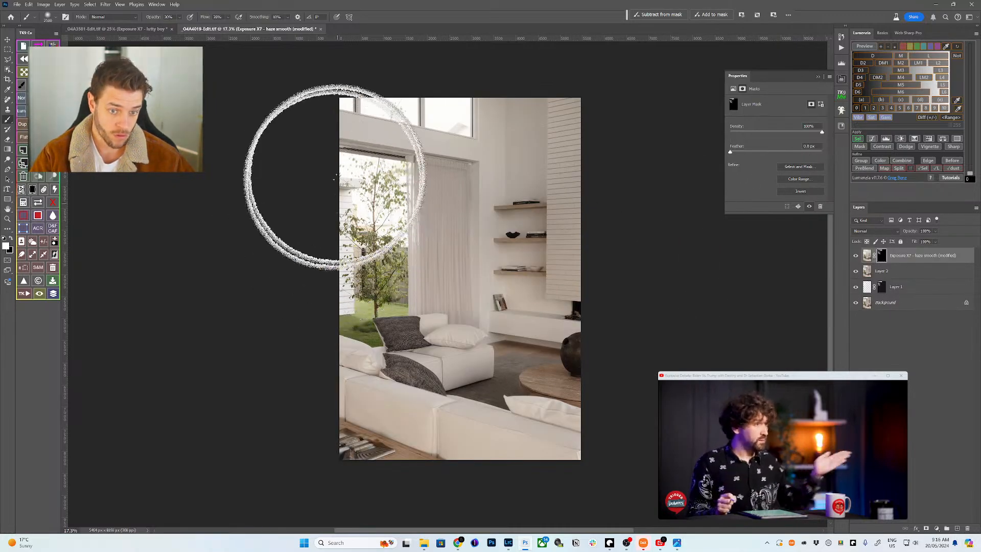
{"action": "key", "text": "bracketleft"}
{"action": "key", "text": "bracketleft"}
{"action": "key", "text": "bracketleft"}
{"action": "key", "text": "bracketleft"}
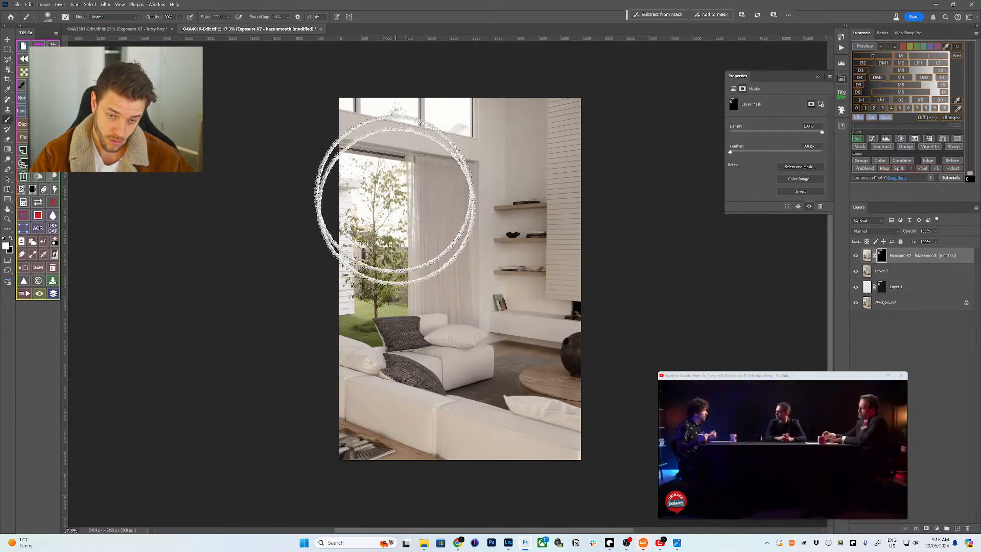
{"action": "key", "text": "bracketright"}
{"action": "key", "text": "bracketright"}
{"action": "key", "text": "bracketright"}
{"action": "key", "text": "bracketright"}
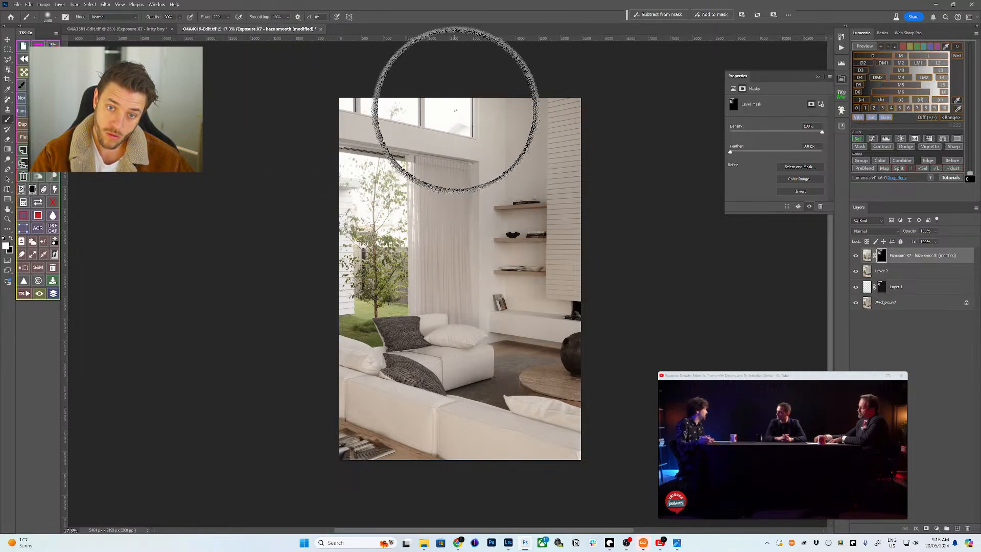
{"action": "key", "text": "bracketright"}
{"action": "key", "text": "bracketright"}
{"action": "key", "text": "bracketright"}
{"action": "key", "text": "bracketright"}
{"action": "key", "text": "bracketright"}
{"action": "key", "text": "bracketleft"}
{"action": "key", "text": "bracketleft"}
{"action": "key", "text": "bracketleft"}
{"action": "key", "text": "bracketleft"}
{"action": "key", "text": "bracketleft"}
{"action": "key", "text": "bracketleft"}
{"action": "key", "text": "bracketleft"}
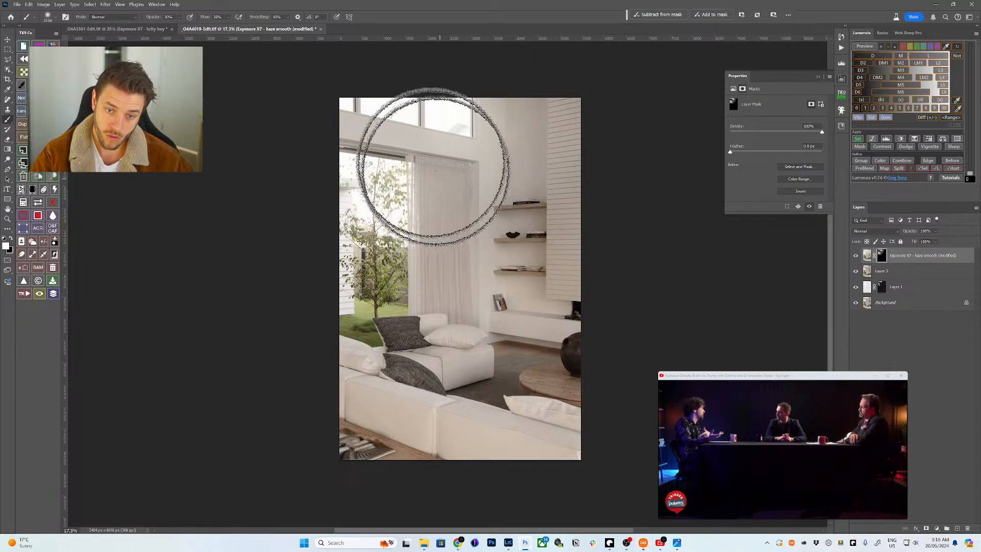
{"action": "key", "text": "x"}
{"action": "key", "text": "bracketleft"}
{"action": "key", "text": "bracketleft"}
{"action": "key", "text": "bracketleft"}
{"action": "key", "text": "bracketleft"}
{"action": "key", "text": "bracketleft"}
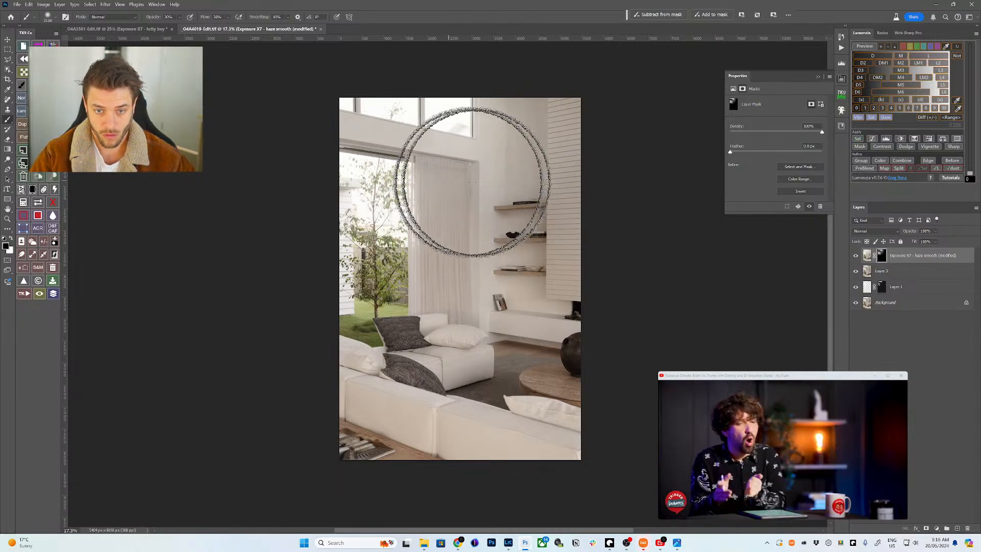
{"action": "key", "text": "bracketright"}
{"action": "key", "text": "bracketright"}
{"action": "key", "text": "bracketright"}
{"action": "key", "text": "bracketright"}
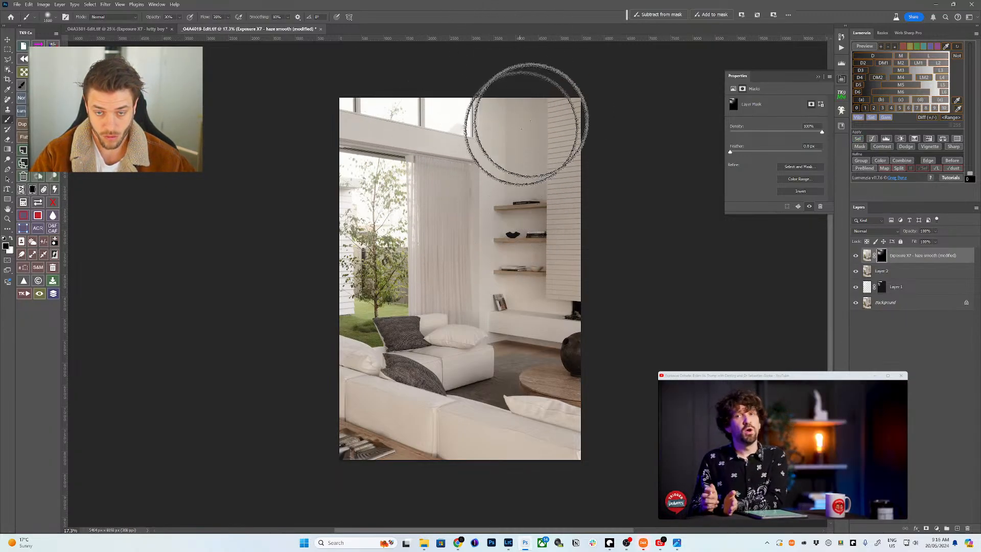
- Compare the haze layer on and off, then switch to the other open photo
{"action": "left_click", "coordinate": [857, 255]}
{"action": "left_click", "coordinate": [856, 255]}
{"action": "left_click", "coordinate": [856, 255]}
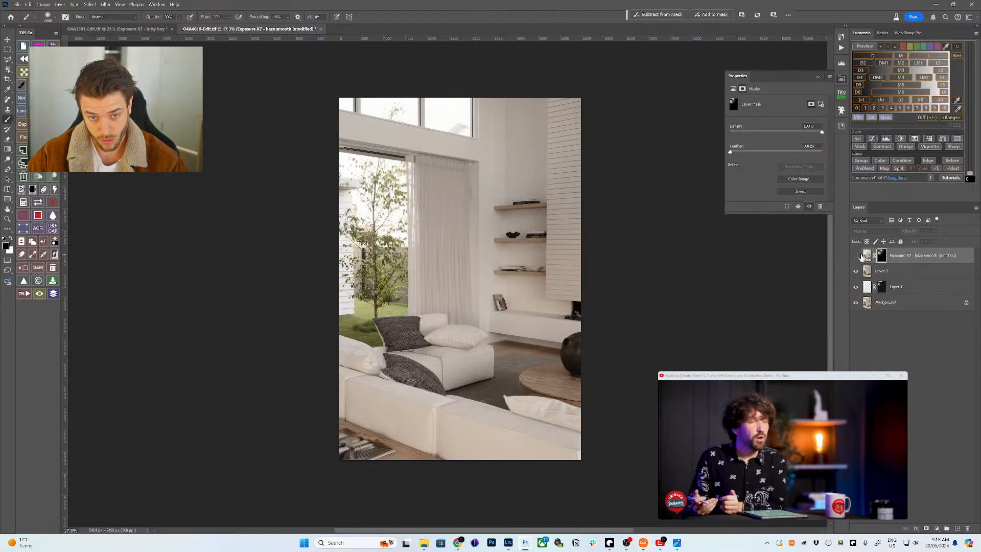
{"action": "left_click", "coordinate": [857, 255]}
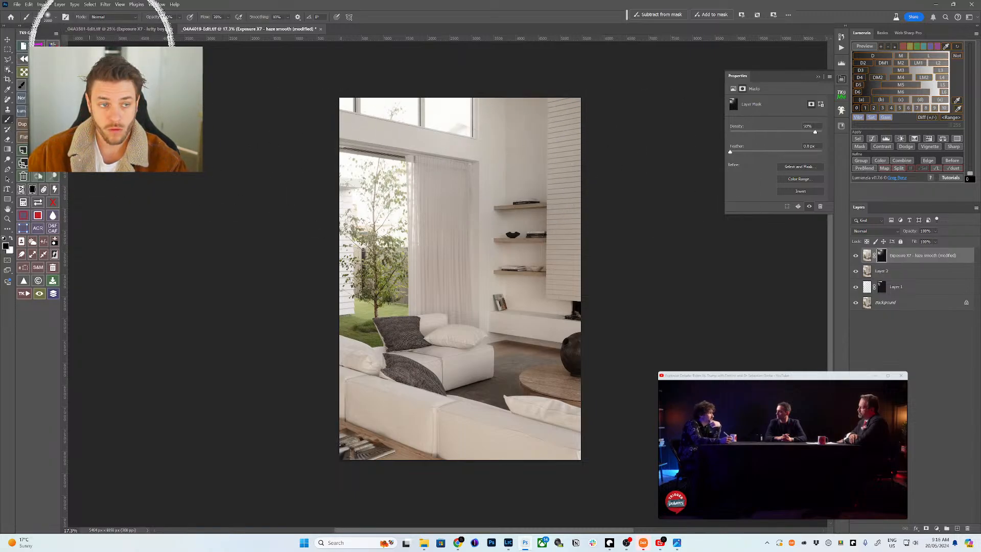
{"action": "left_click", "coordinate": [162, 28]}
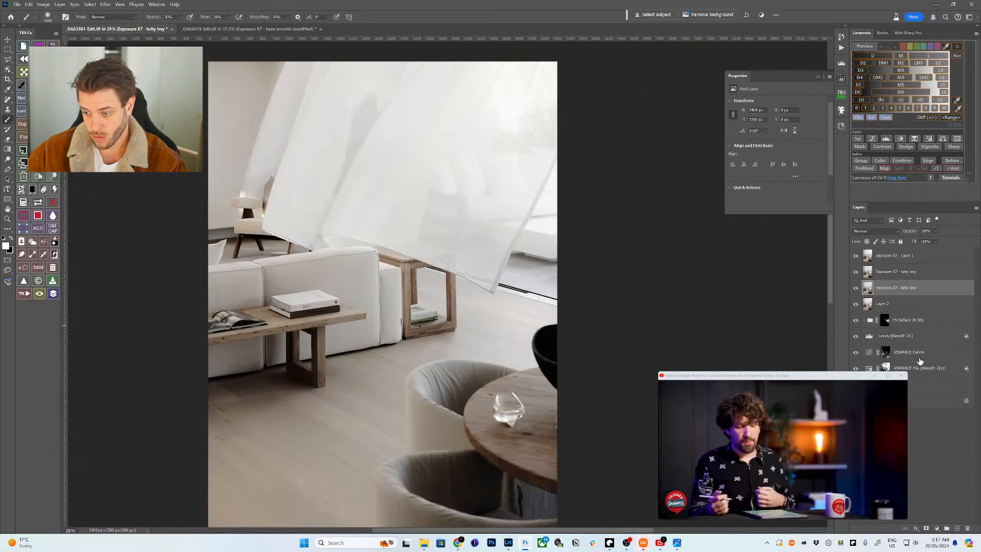
- Copy the Levels, VIBRANCE Curves and VIBRANCE HSL adjustment layers into this photo
{"action": "left_click", "coordinate": [920, 369]}
{"action": "left_click", "coordinate": [909, 335], "text": "shift"}
{"action": "key", "text": "v"}
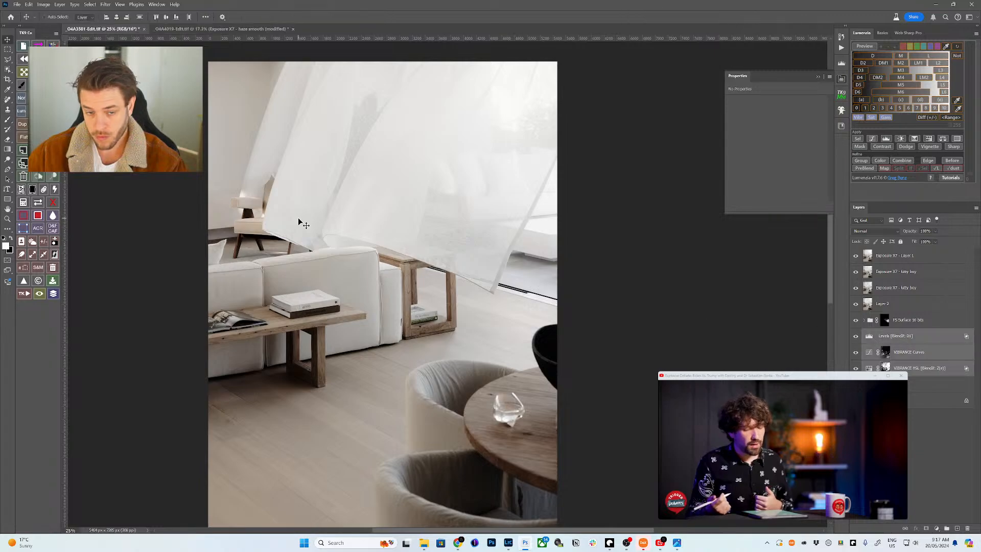
{"action": "left_click_drag", "start_coordinate": [313, 223], "coordinate": [235, 29]}
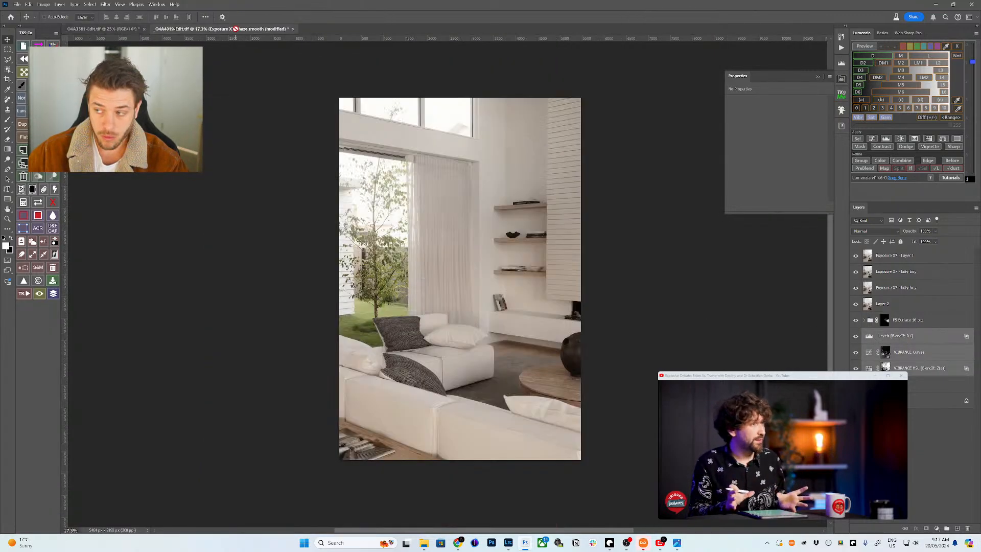
{"action": "left_click_drag", "start_coordinate": [366, 179], "coordinate": [365, 179]}
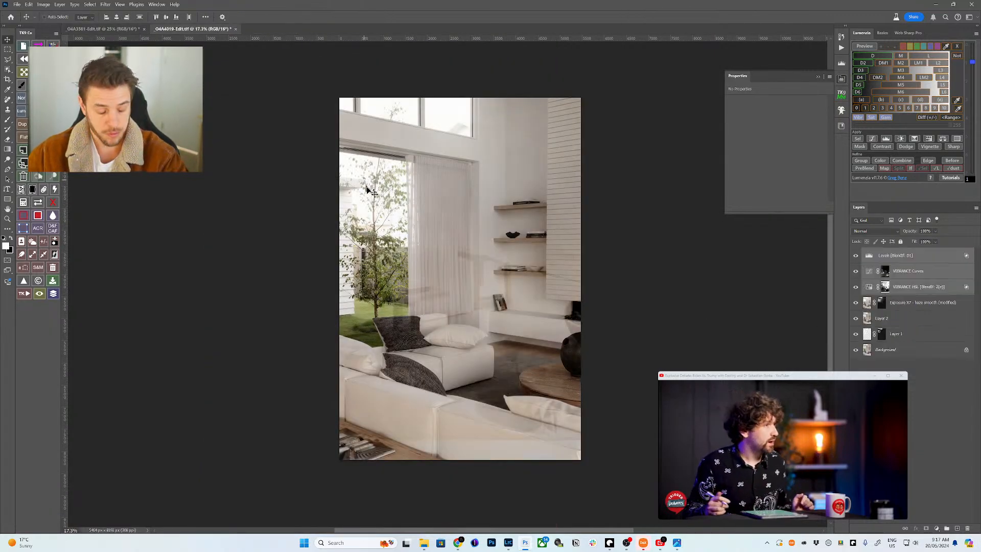
- Fill both the VIBRANCE HSL and VIBRANCE Curves masks with black
{"action": "left_click", "coordinate": [885, 287]}
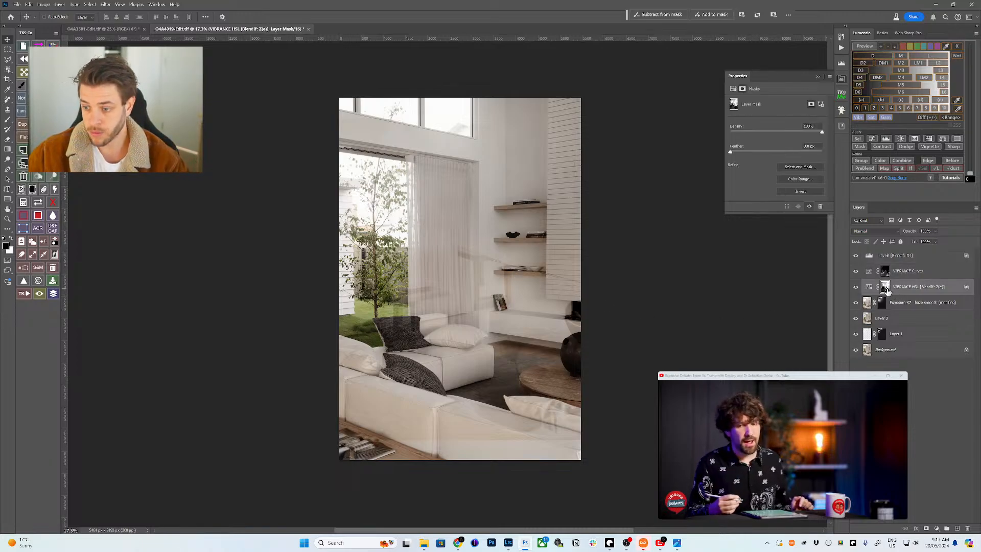
{"action": "key", "text": "shift+BackSpace"}
{"action": "key", "text": "Return"}
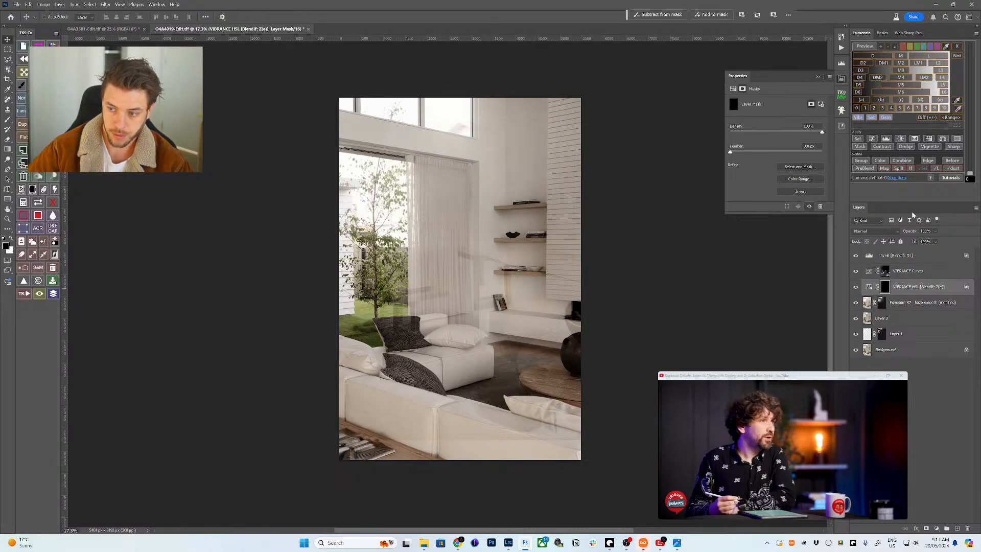
{"action": "left_click", "coordinate": [885, 270]}
{"action": "key", "text": "shift+BackSpace"}
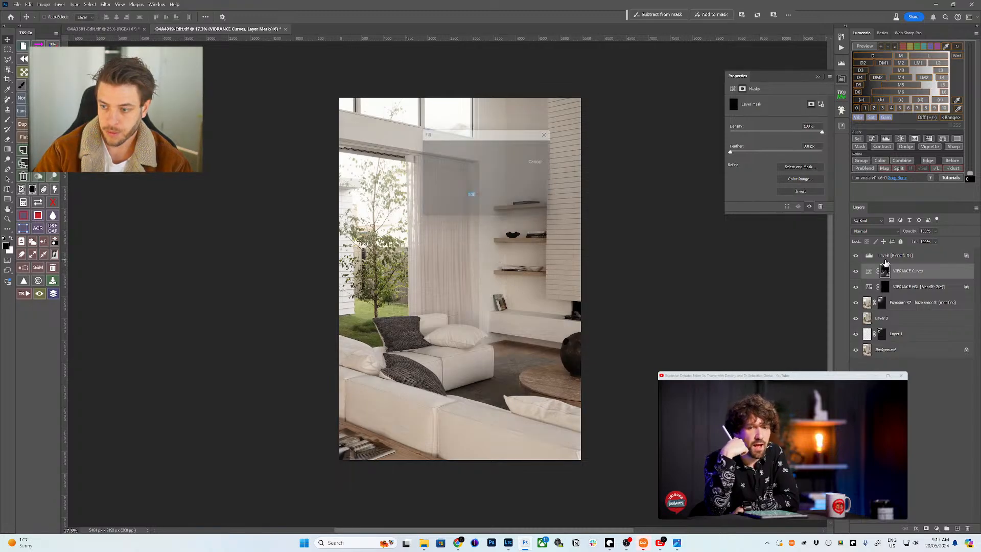
{"action": "key", "text": "Return"}
- Hide the Levels layer and start a Lumenzia vibrance mask preview for VIBRANCE HSL
{"action": "left_click", "coordinate": [914, 256]}
{"action": "left_click", "coordinate": [856, 255]}
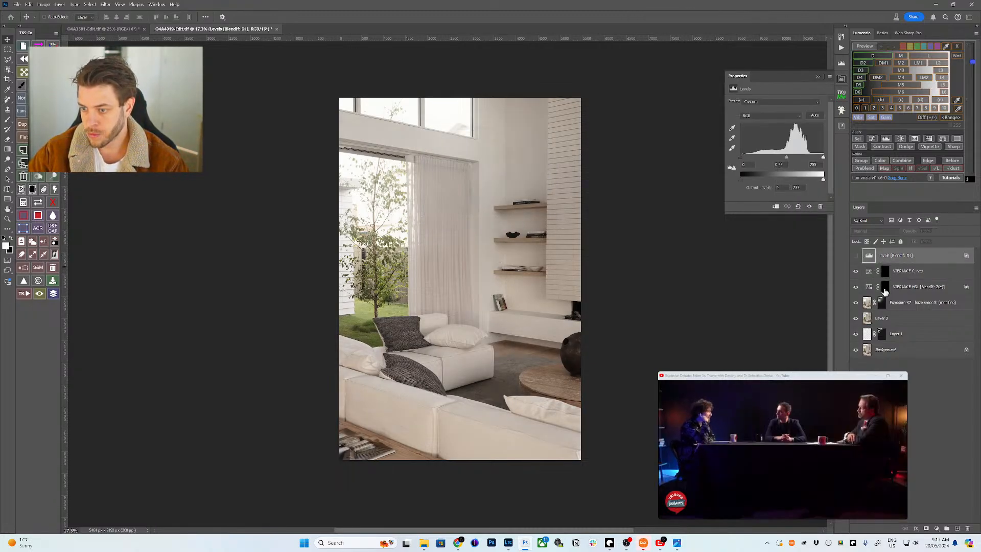
{"action": "left_click", "coordinate": [885, 287]}
{"action": "left_click", "coordinate": [860, 118]}
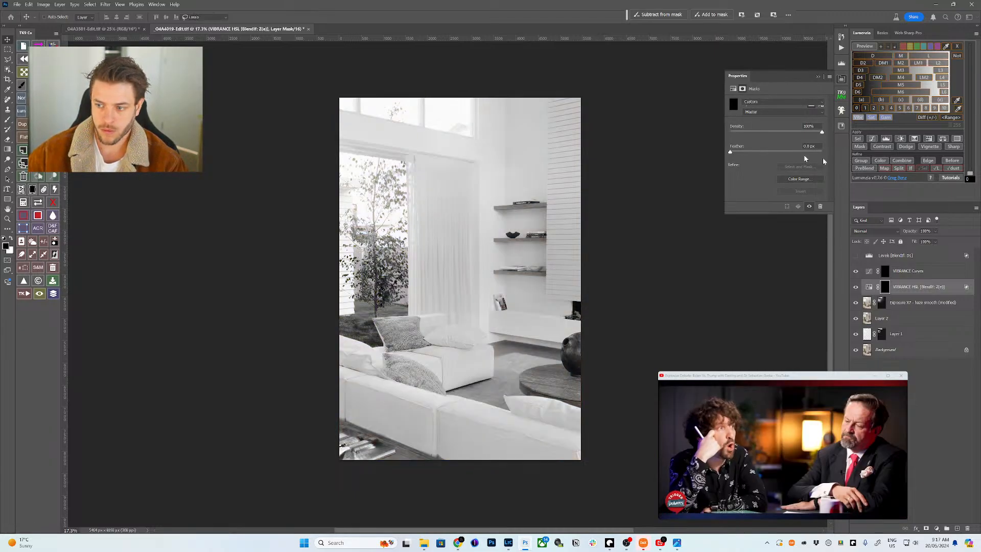
- Boost the vibrance preview's contrast and apply it as the VIBRANCE HSL mask
{"action": "left_click", "coordinate": [874, 265]}
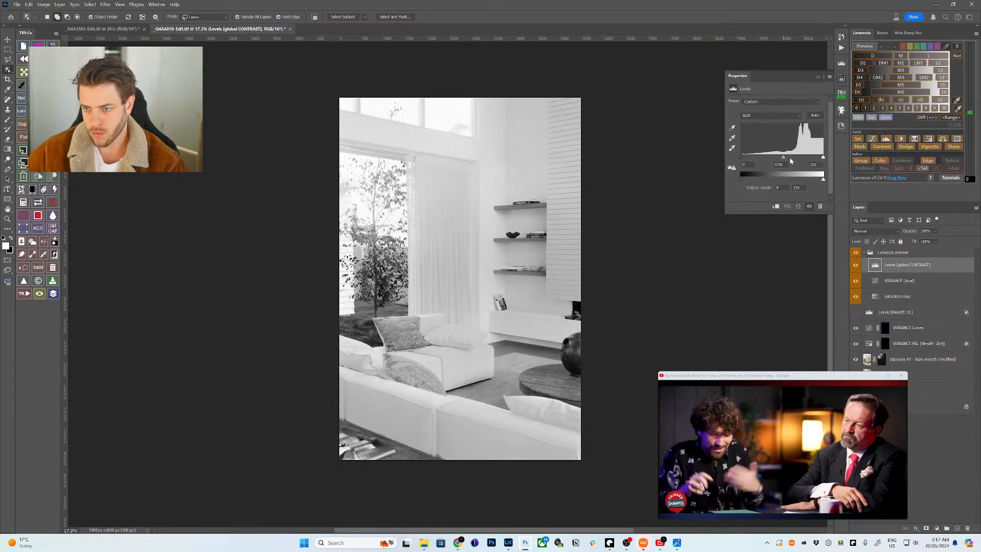
{"action": "left_click_drag", "start_coordinate": [790, 160], "coordinate": [814, 160]}
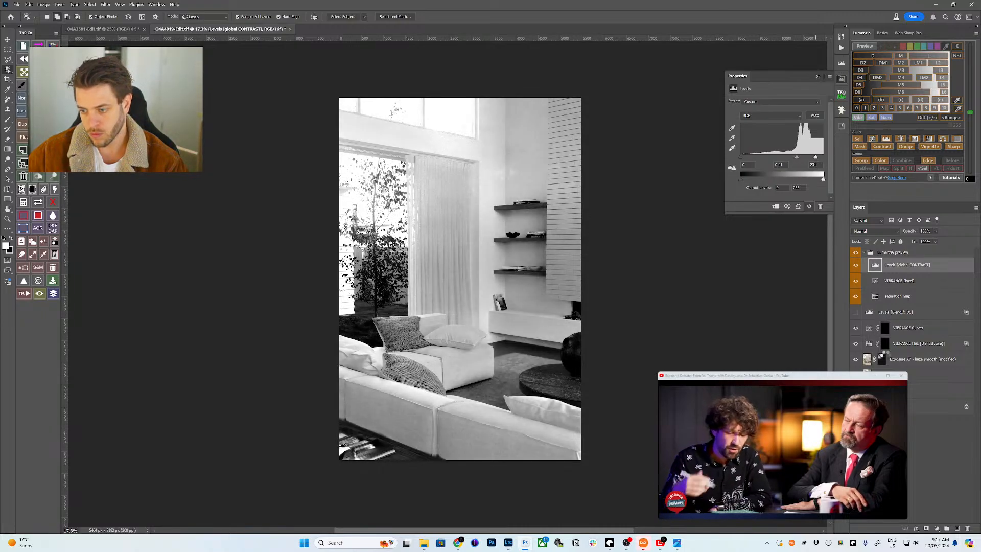
{"action": "left_click", "coordinate": [885, 343]}
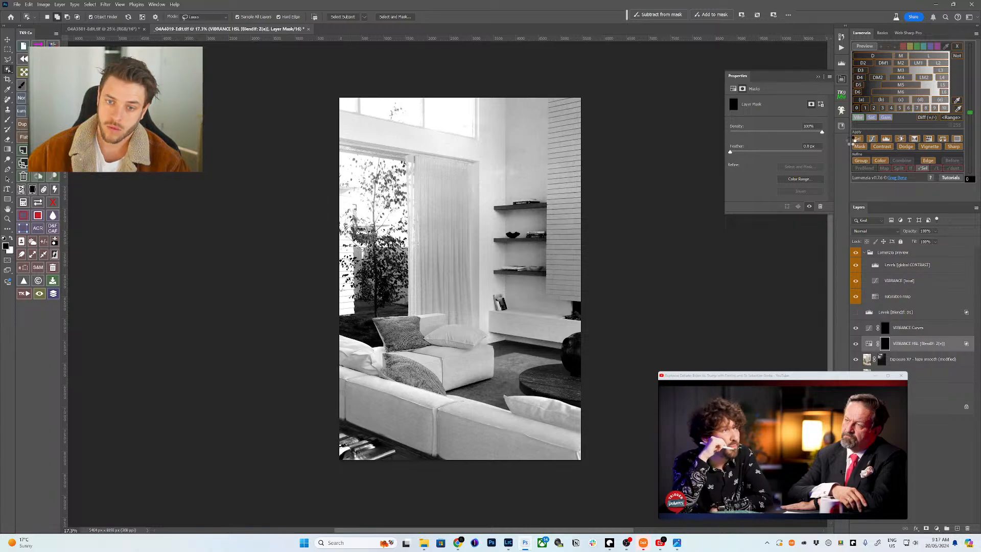
{"action": "left_click", "coordinate": [859, 146]}
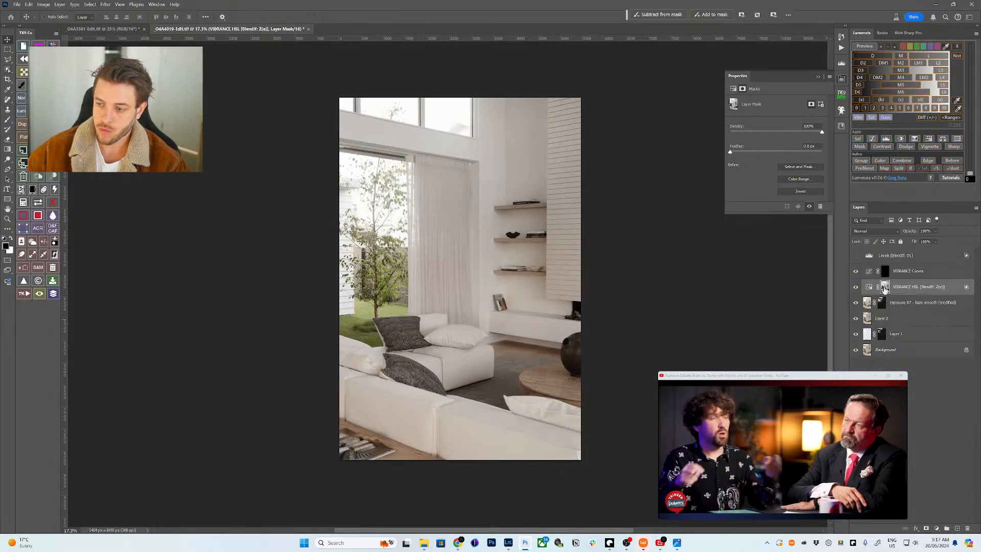
- Copy the vibrance mask onto VIBRANCE Curves, replacing its mask, and invert it
{"action": "left_click_drag", "start_coordinate": [885, 289], "coordinate": [885, 271]}
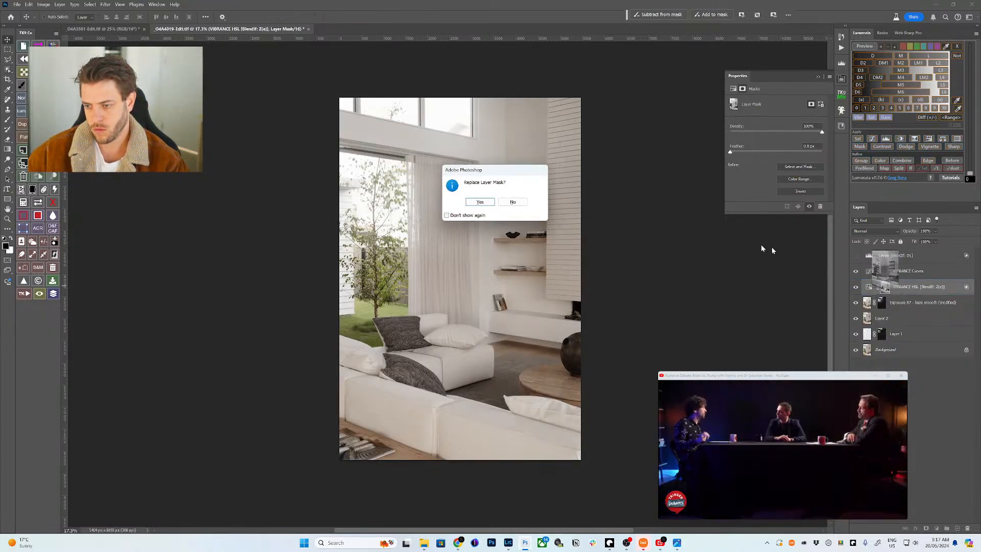
{"action": "left_click", "coordinate": [480, 203]}
{"action": "left_click", "coordinate": [883, 273]}
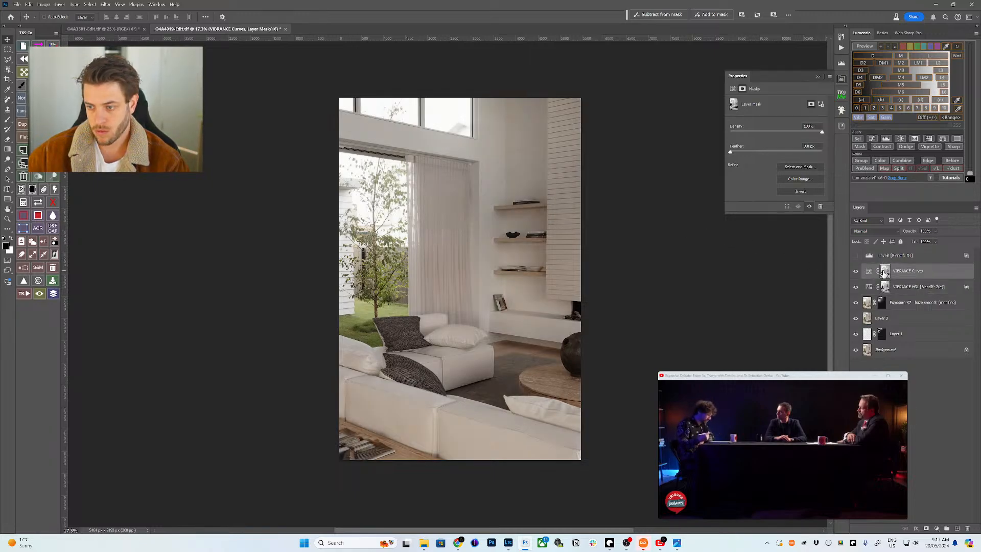
{"action": "key", "text": "ctrl+i"}
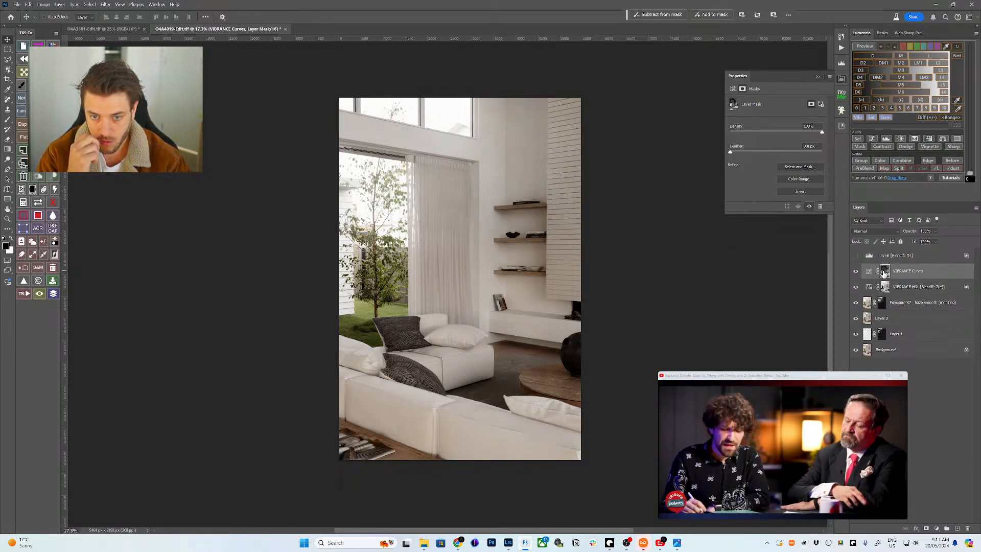
- Compare VIBRANCE Curves on and off, then show and select the Levels layer
{"action": "left_click", "coordinate": [855, 273]}
{"action": "left_click", "coordinate": [856, 273]}
{"action": "left_click", "coordinate": [856, 273]}
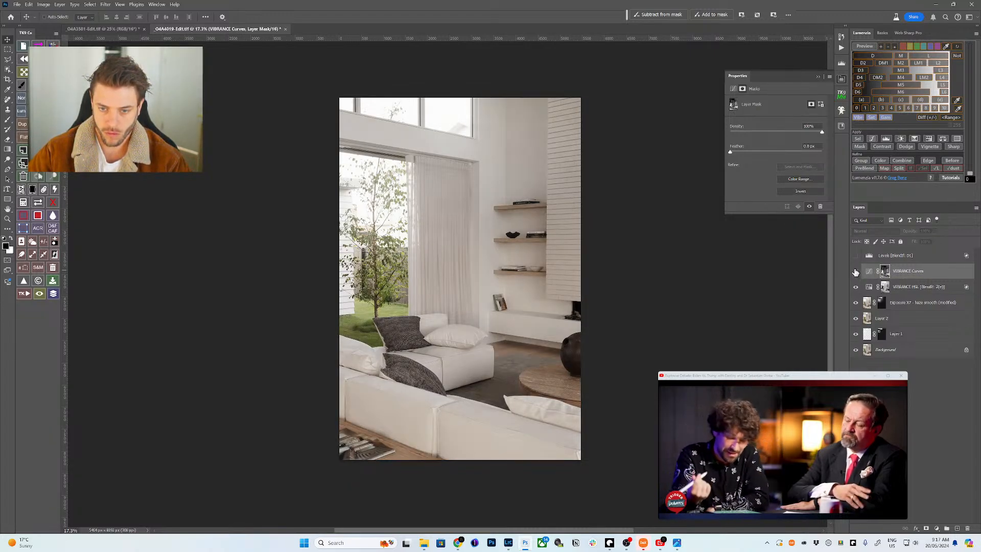
{"action": "left_click", "coordinate": [856, 272]}
{"action": "left_click", "coordinate": [855, 255]}
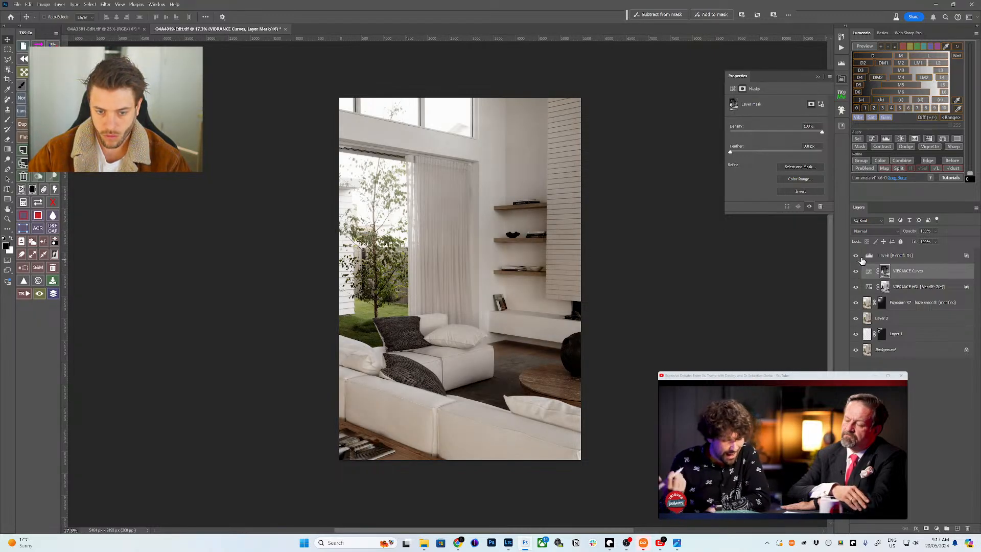
{"action": "left_click", "coordinate": [868, 258]}
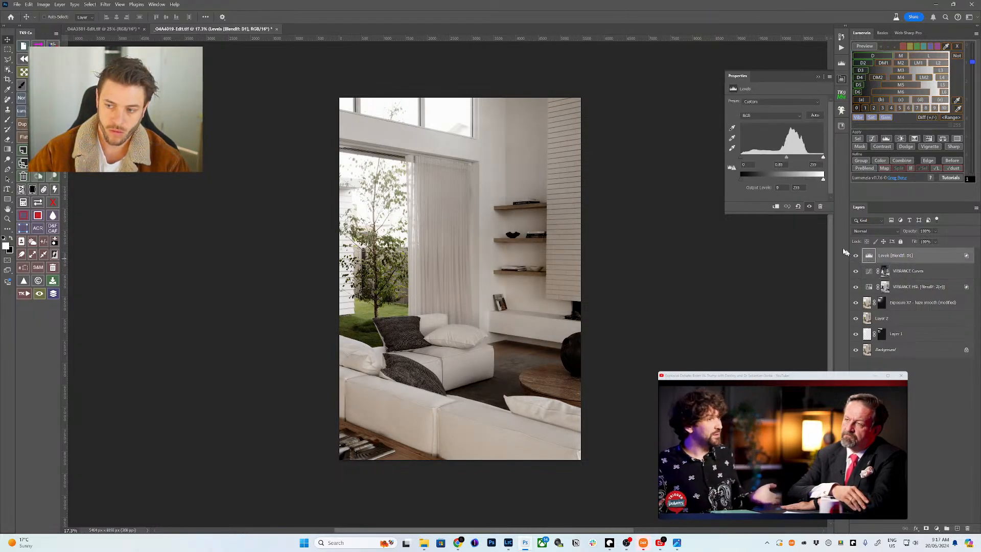
- Add a new layer and object-select the vase, shelf objects, picture frame and corner magazine
{"action": "key", "text": "ctrl+shift+alt+e"}
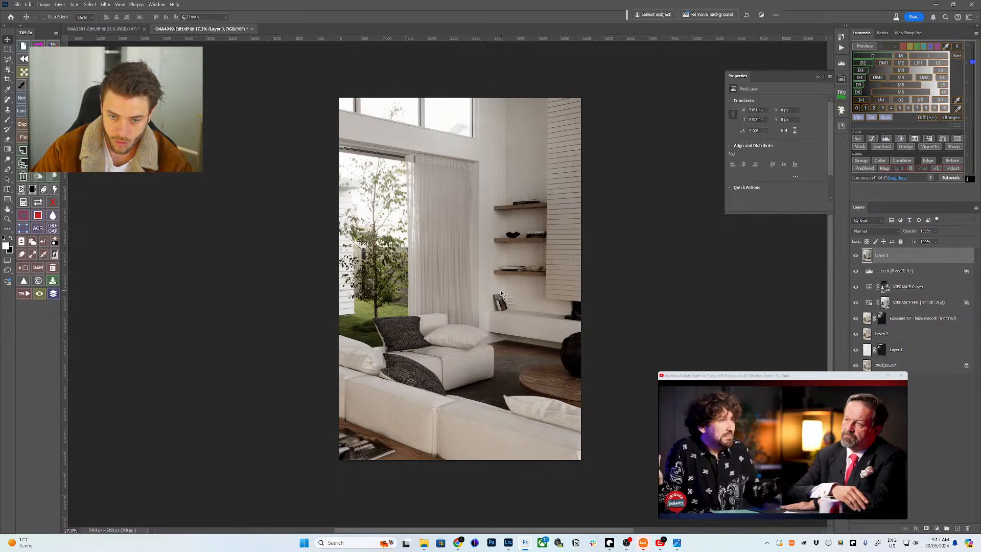
{"action": "key", "text": "w"}
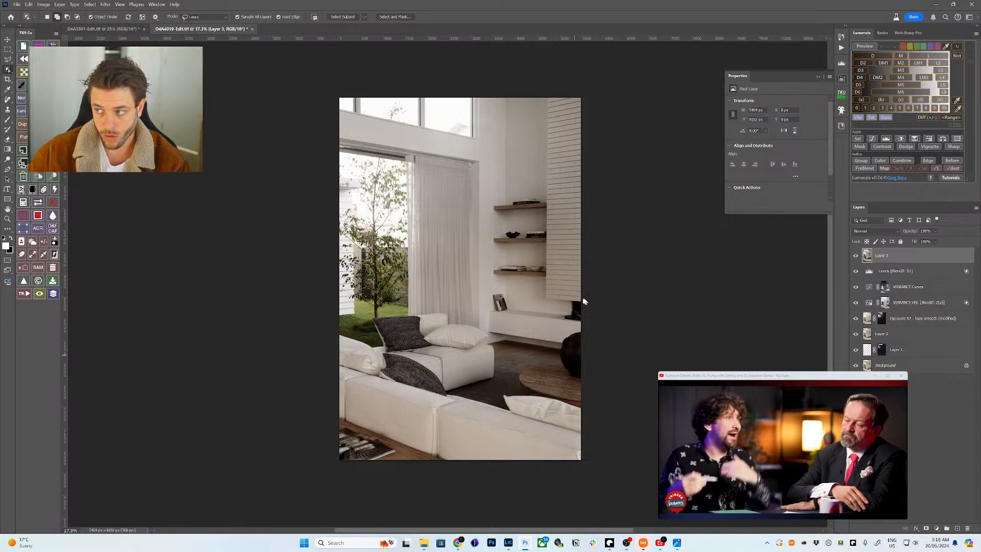
{"action": "left_click_drag", "start_coordinate": [583, 302], "coordinate": [593, 306]}
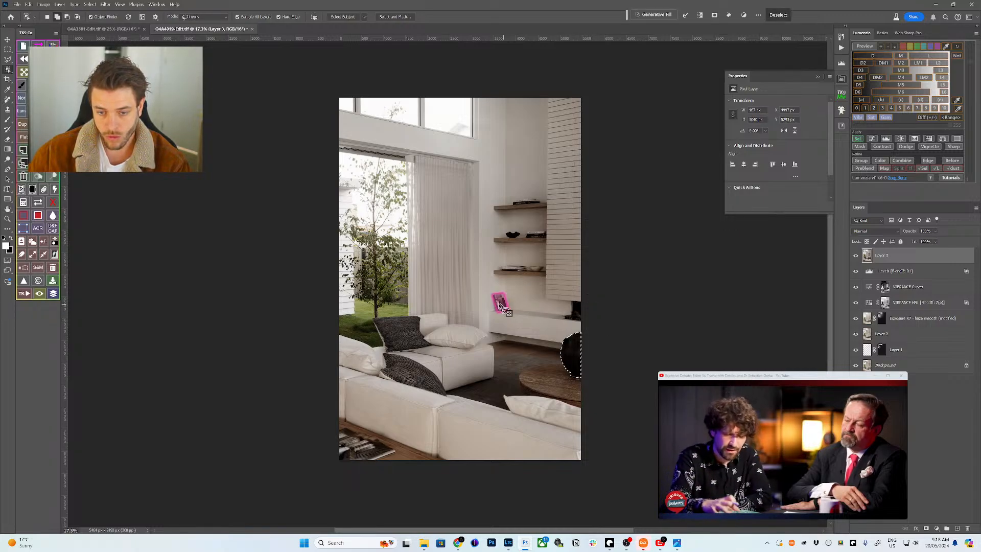
{"action": "left_click", "coordinate": [512, 268], "text": "shift"}
{"action": "left_click", "coordinate": [521, 269], "text": "shift"}
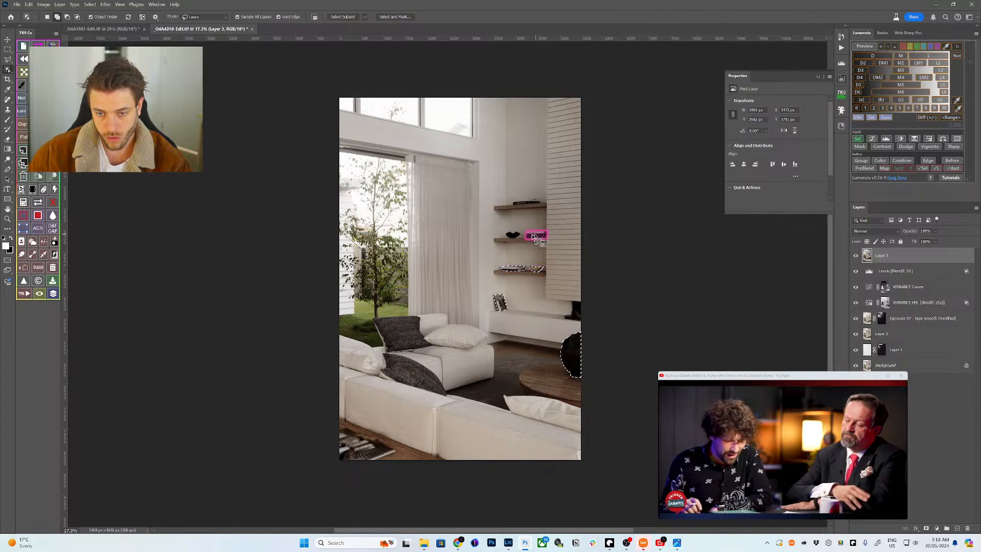
{"action": "left_click", "coordinate": [510, 237], "text": "shift"}
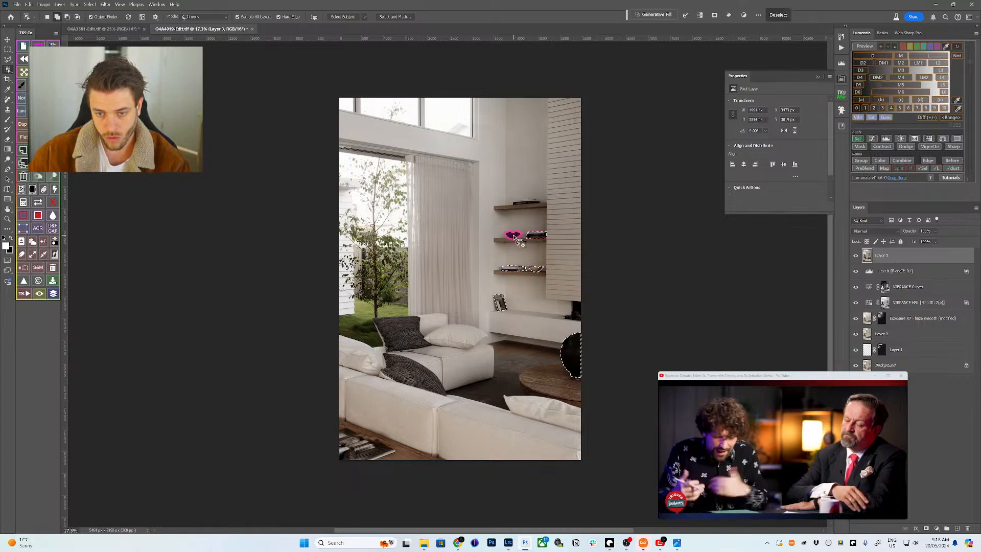
{"action": "left_click", "coordinate": [536, 203], "text": "shift"}
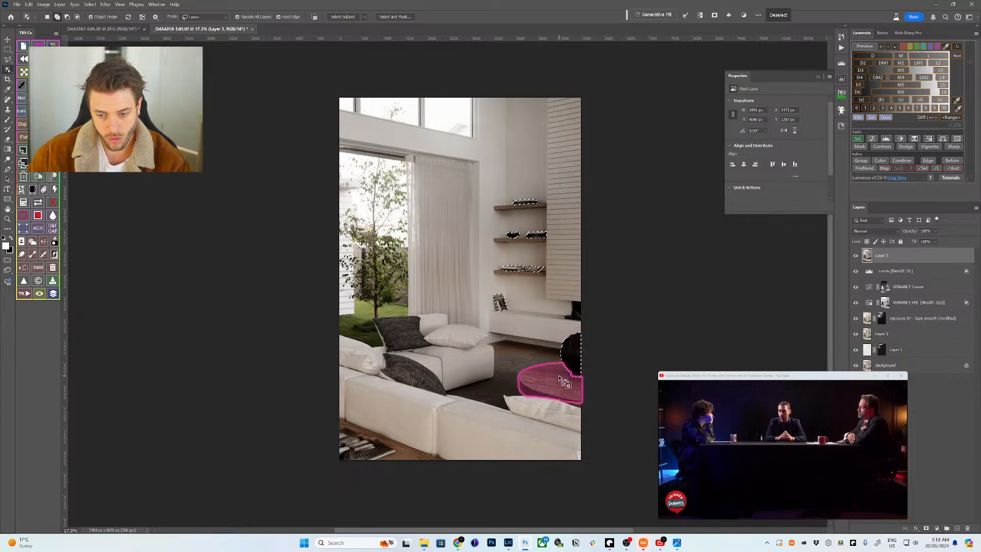
{"action": "left_click", "coordinate": [356, 438]}
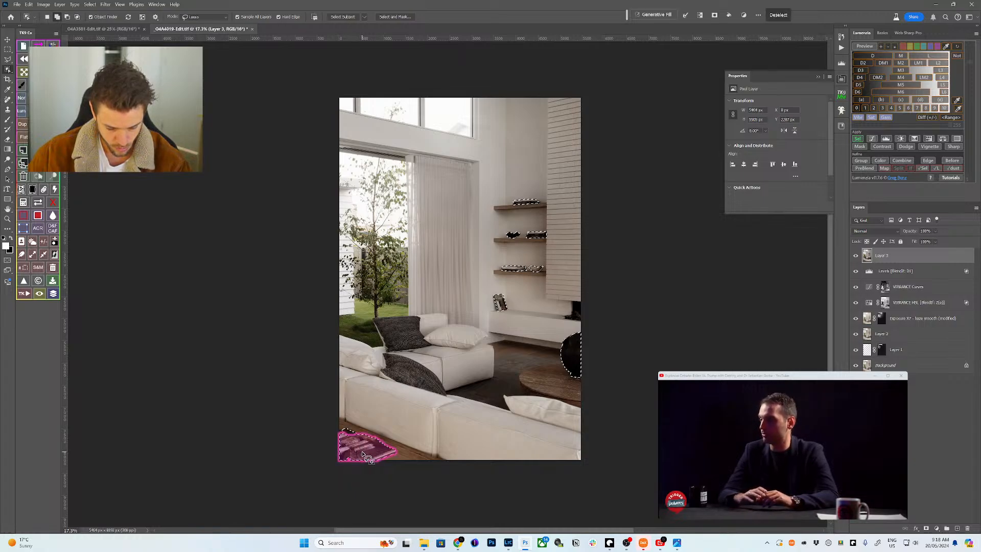
- Extend the magazine selection with rectangle and ellipse marquees, then add a Curves adjustment masked to it
{"action": "key", "text": "z"}
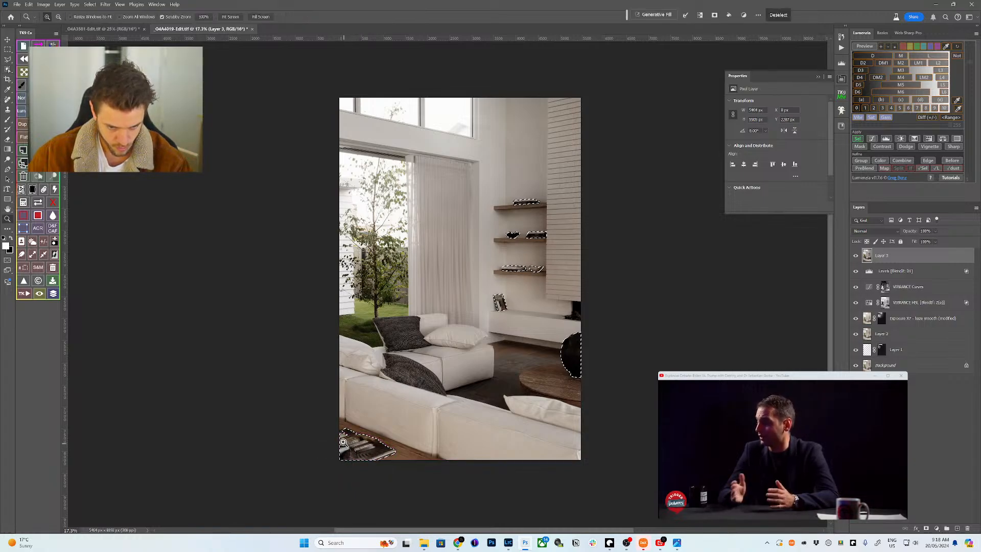
{"action": "left_click", "coordinate": [343, 441]}
{"action": "key", "text": "m"}
{"action": "left_click_drag", "start_coordinate": [376, 450], "coordinate": [421, 414]}
{"action": "key", "text": "shift+m"}
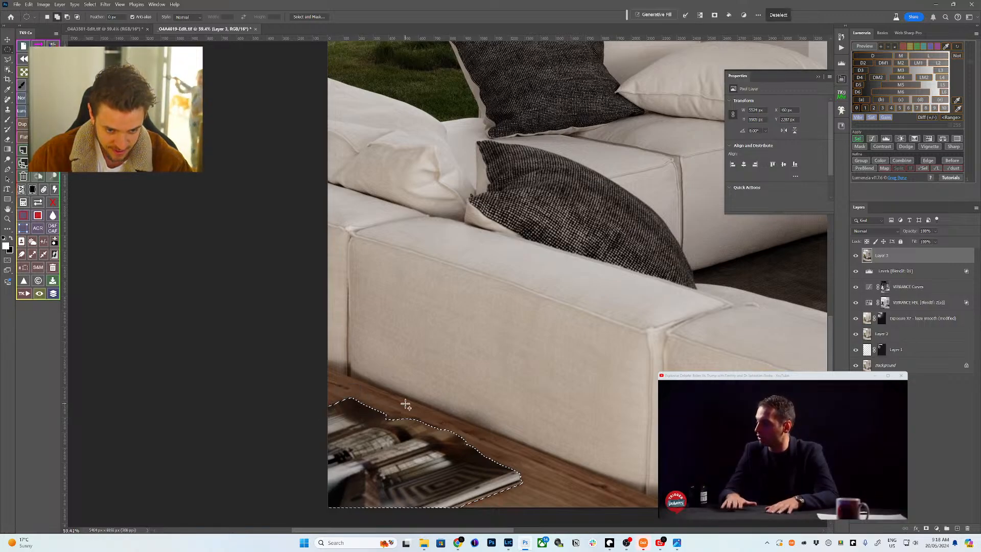
{"action": "key", "text": "z"}
{"action": "key", "text": "ctrl+0"}
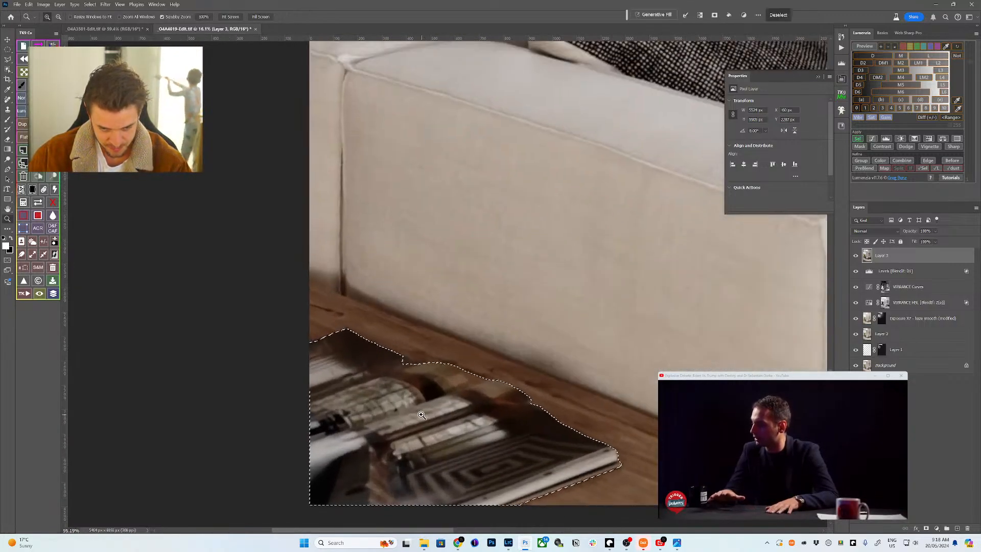
{"action": "key", "text": "m"}
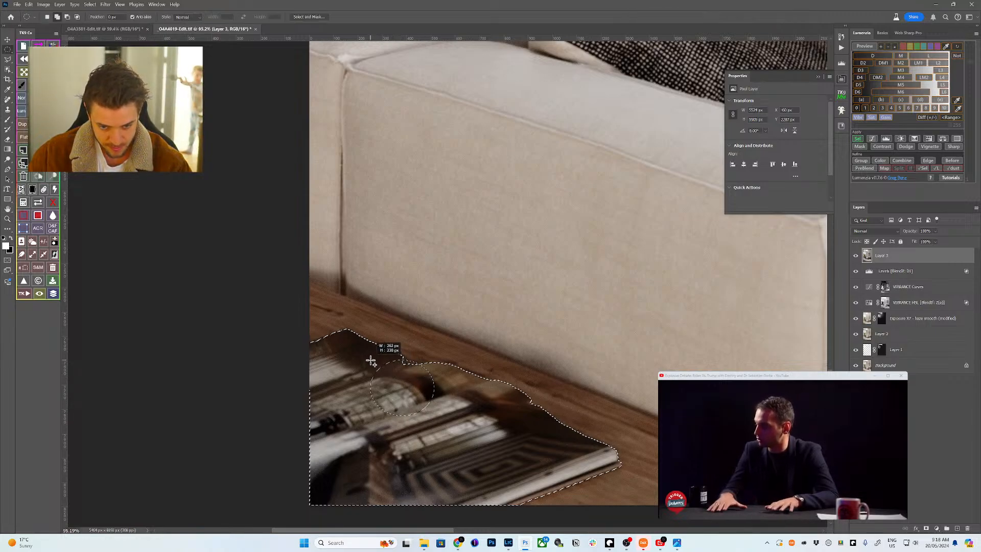
{"action": "left_click_drag", "start_coordinate": [402, 389], "coordinate": [400, 362]}
{"action": "key", "text": "z"}
{"action": "mouse_move", "coordinate": [475, 350]}
{"action": "left_mouse_down"}
{"action": "mouse_move", "coordinate": [340, 395]}
{"action": "mouse_move", "coordinate": [479, 349]}
{"action": "left_mouse_up"}
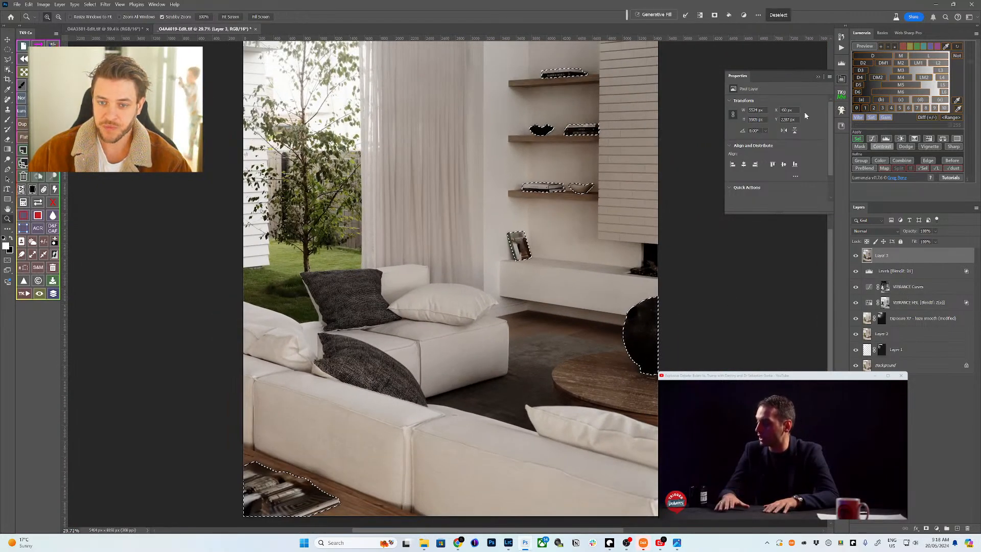
{"action": "left_click", "coordinate": [871, 138]}
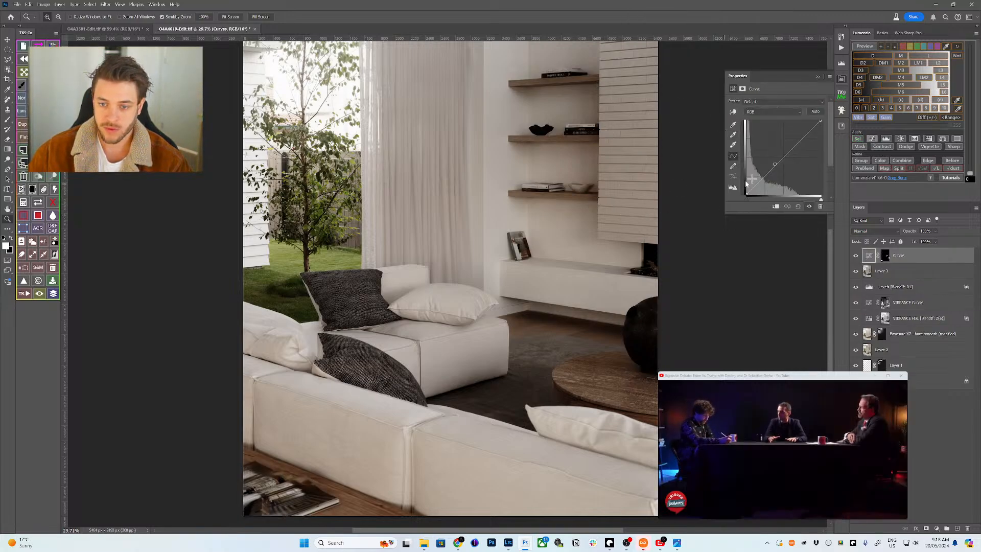
- Drag the Curves point up on the photo to brighten the image
{"action": "scroll", "coordinate": [593, 182], "scroll_direction": "up", "scroll_amount": 5}
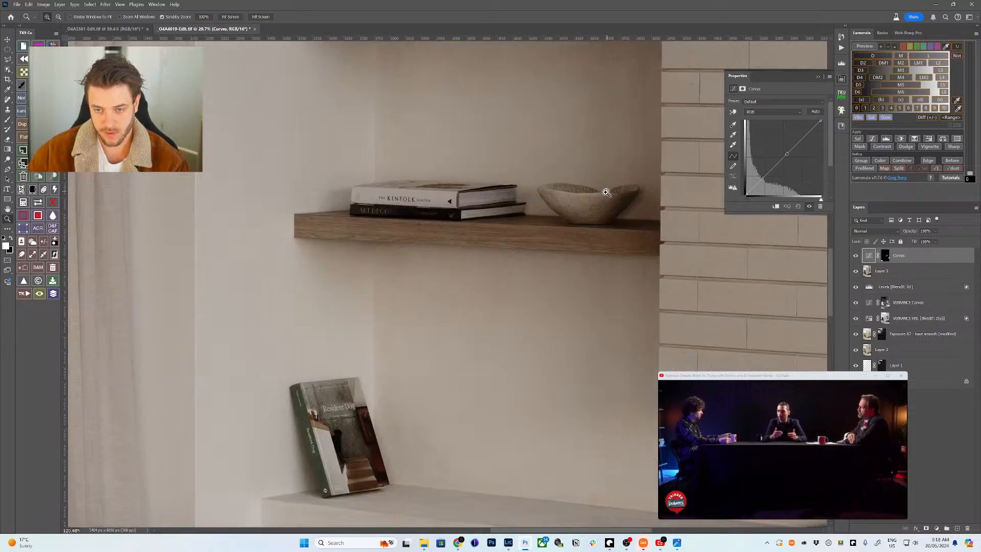
{"action": "left_click", "coordinate": [733, 113]}
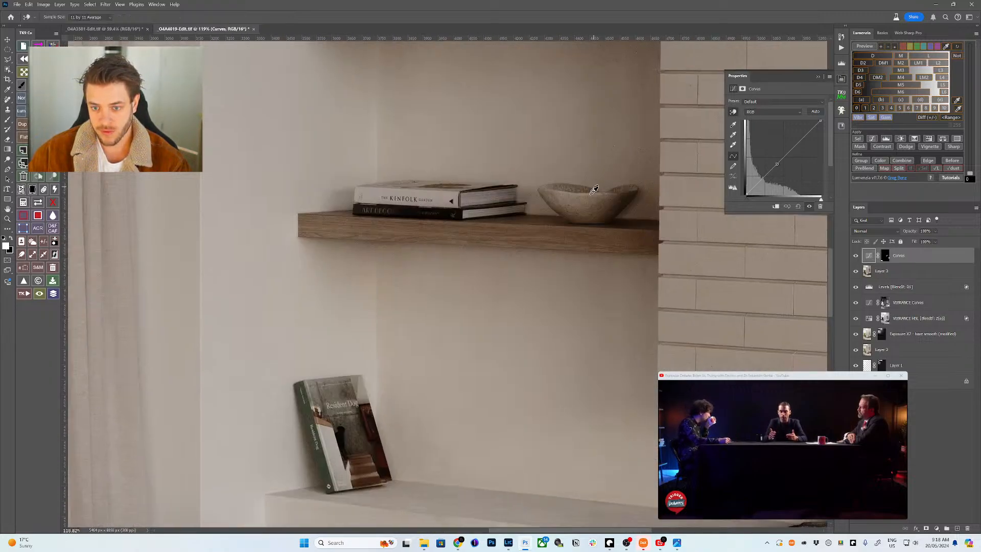
{"action": "left_click_drag", "start_coordinate": [594, 189], "coordinate": [591, 197]}
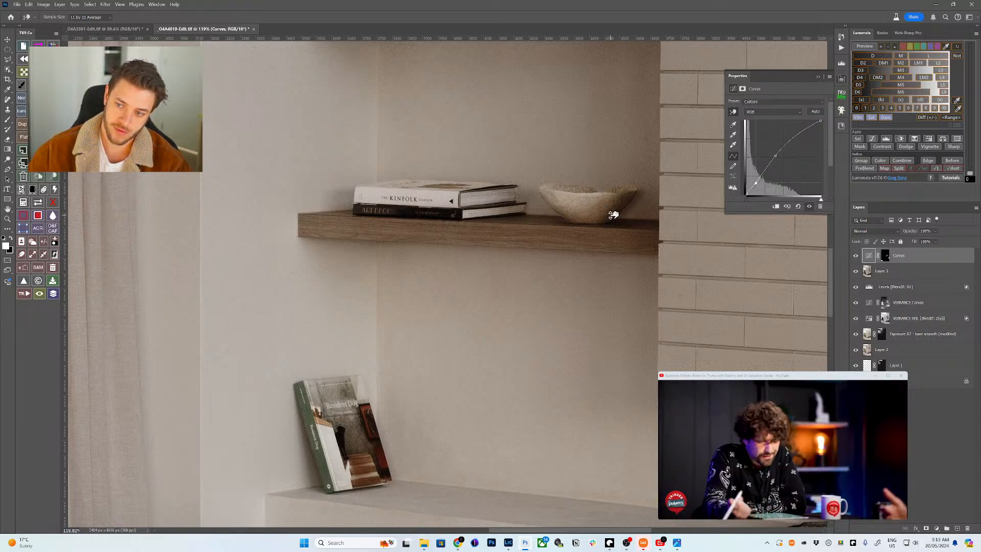
{"action": "left_click_drag", "start_coordinate": [773, 154], "coordinate": [773, 153]}
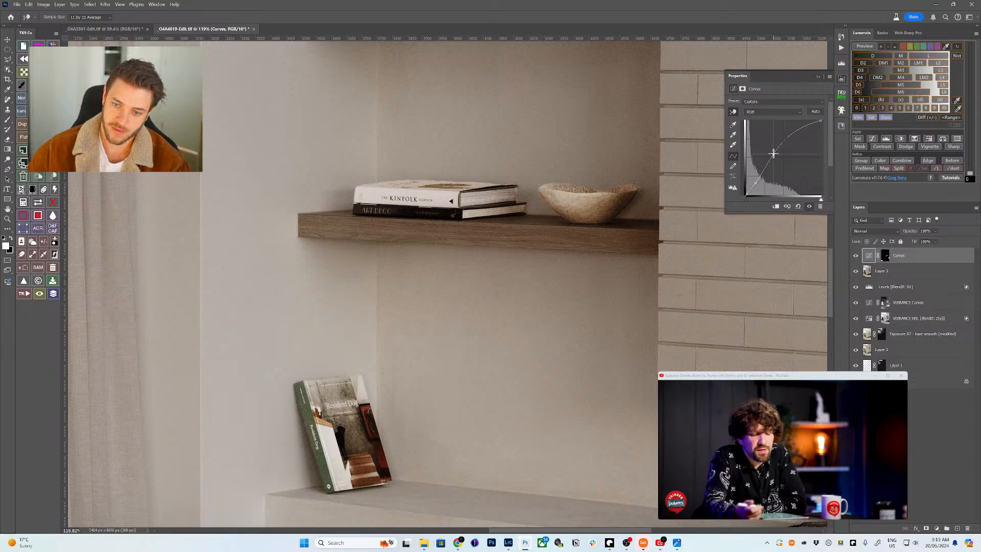
- Set the Curves layer to Luminosity blend and group it behind a black mask
{"action": "left_click", "coordinate": [883, 232]}
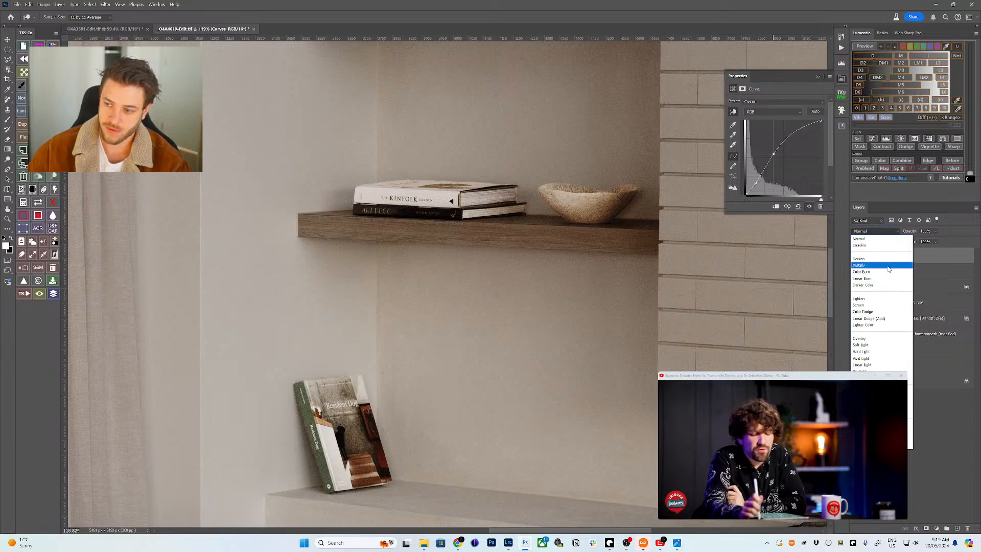
{"action": "left_click", "coordinate": [873, 446]}
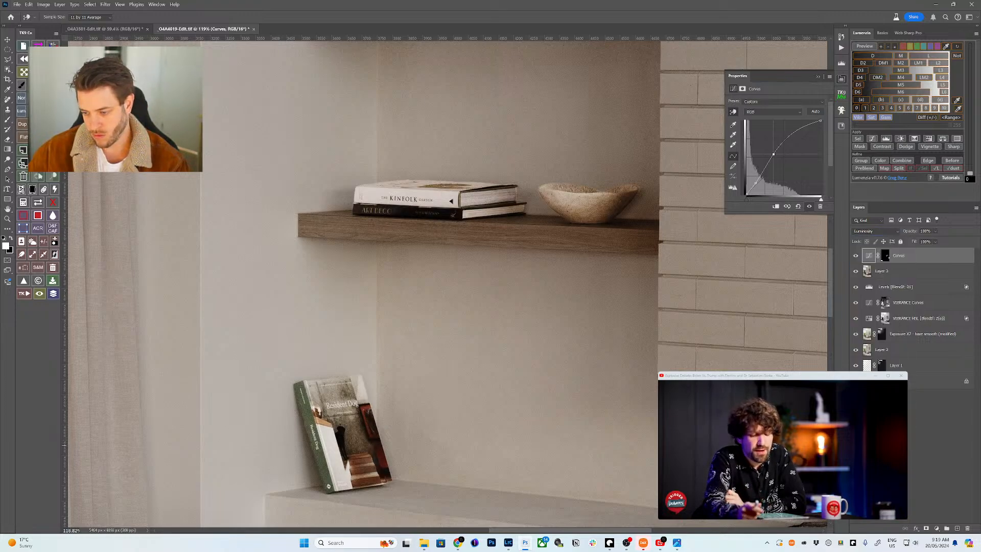
{"action": "left_click", "coordinate": [862, 233]}
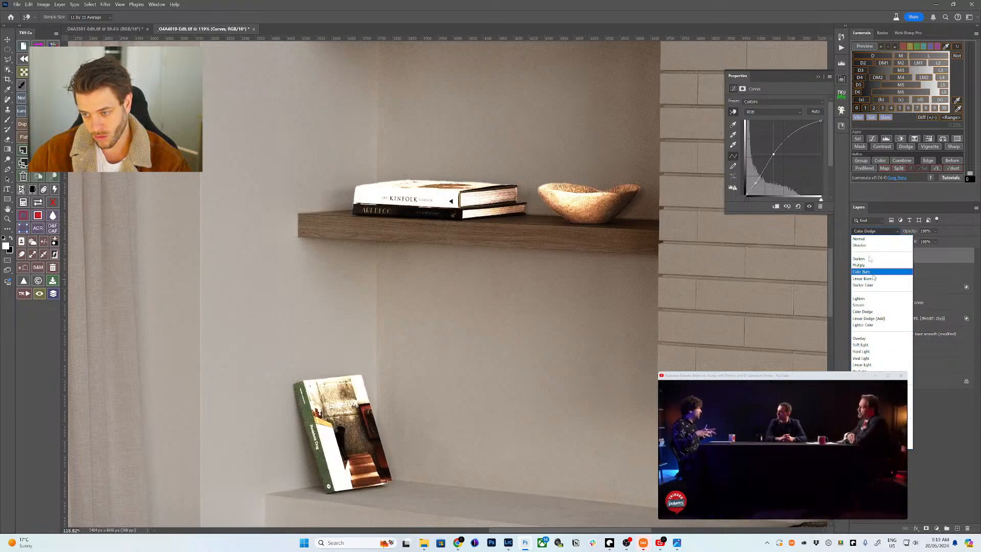
{"action": "key", "text": "Escape"}
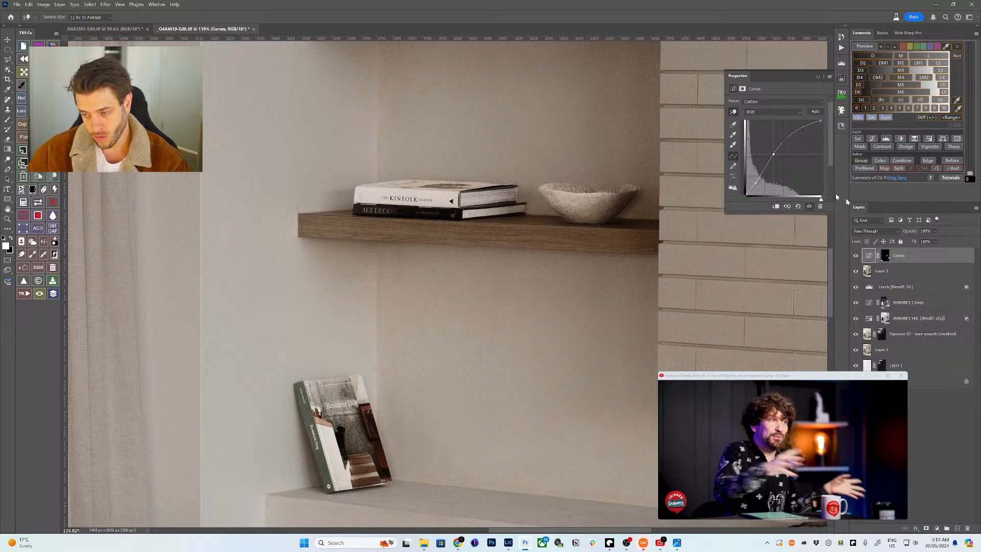
{"action": "left_click", "coordinate": [861, 160]}
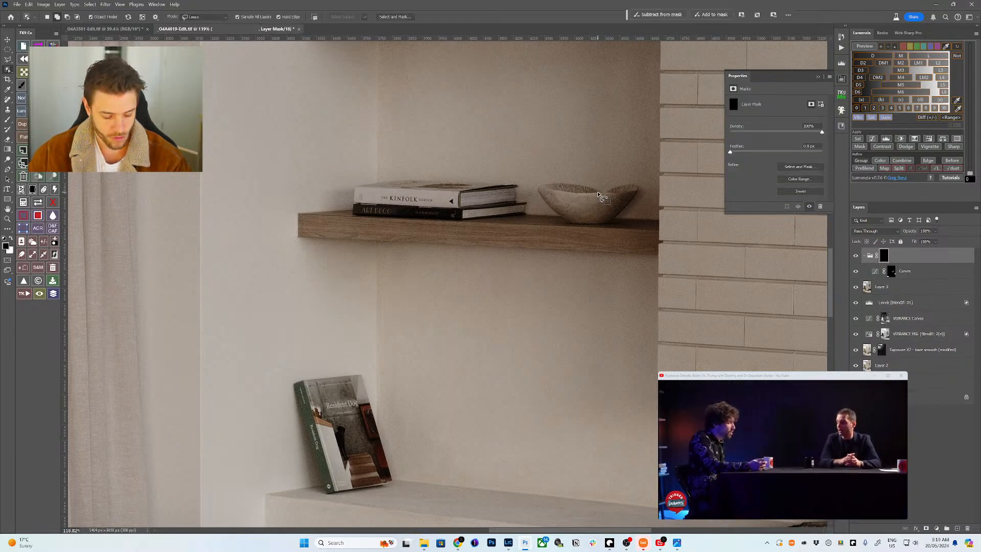
- Fit the image to screen and set up a white brush sized for masking
{"action": "key", "text": "ctrl+0"}
{"action": "key", "text": "b"}
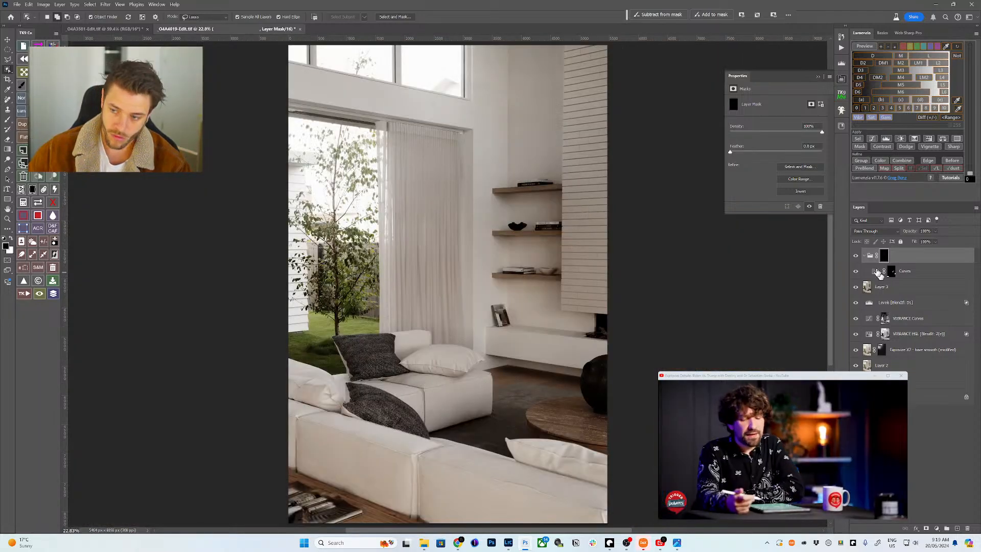
{"action": "key", "text": "x"}
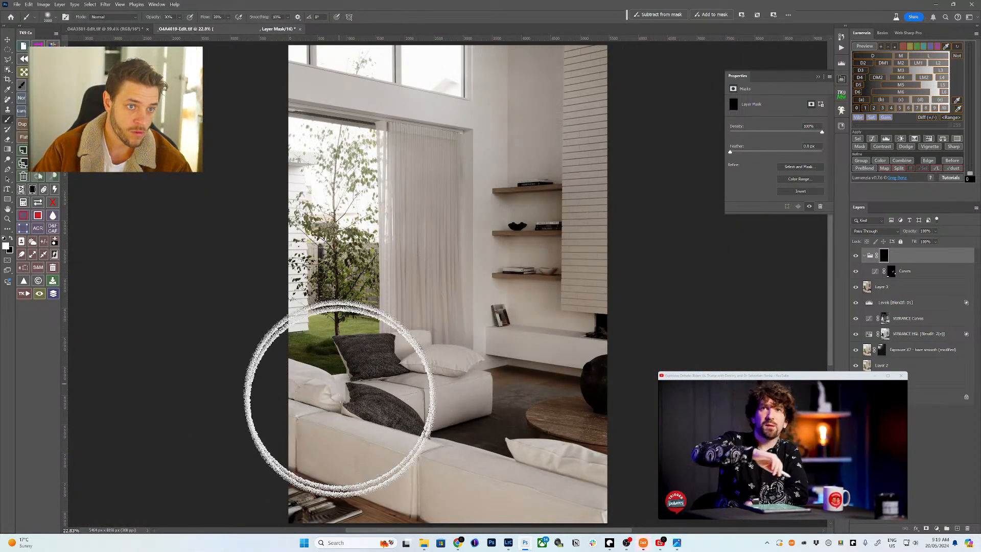
{"action": "key", "text": "bracketleft"}
{"action": "key", "text": "bracketleft"}
{"action": "key", "text": "bracketleft"}
{"action": "key", "text": "bracketleft"}
{"action": "key", "text": "bracketleft"}
{"action": "key", "text": "bracketleft"}
{"action": "key", "text": "bracketleft"}
{"action": "key", "text": "bracketleft"}
{"action": "key", "text": "bracketleft"}
{"action": "key", "text": "bracketleft"}
{"action": "key", "text": "bracketleft"}
{"action": "key", "text": "bracketleft"}
{"action": "key", "text": "bracketleft"}
{"action": "key", "text": "bracketleft"}
{"action": "key", "text": "bracketleft"}
{"action": "key", "text": "bracketleft"}
{"action": "key", "text": "bracketleft"}
{"action": "key", "text": "bracketleft"}
{"action": "key", "text": "bracketleft"}
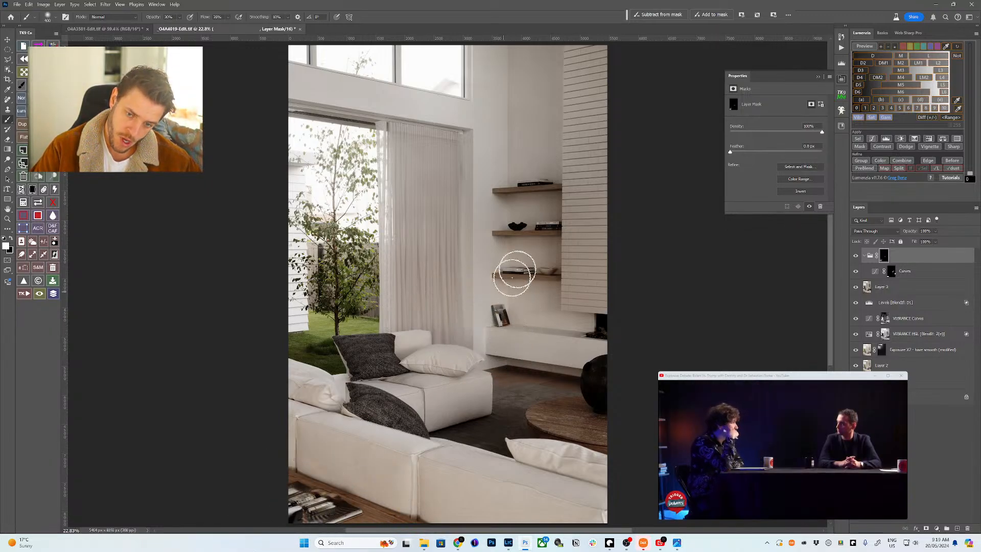
{"action": "key", "text": "bracketright"}
{"action": "key", "text": "bracketright"}
{"action": "key", "text": "bracketright"}
{"action": "key", "text": "bracketright"}
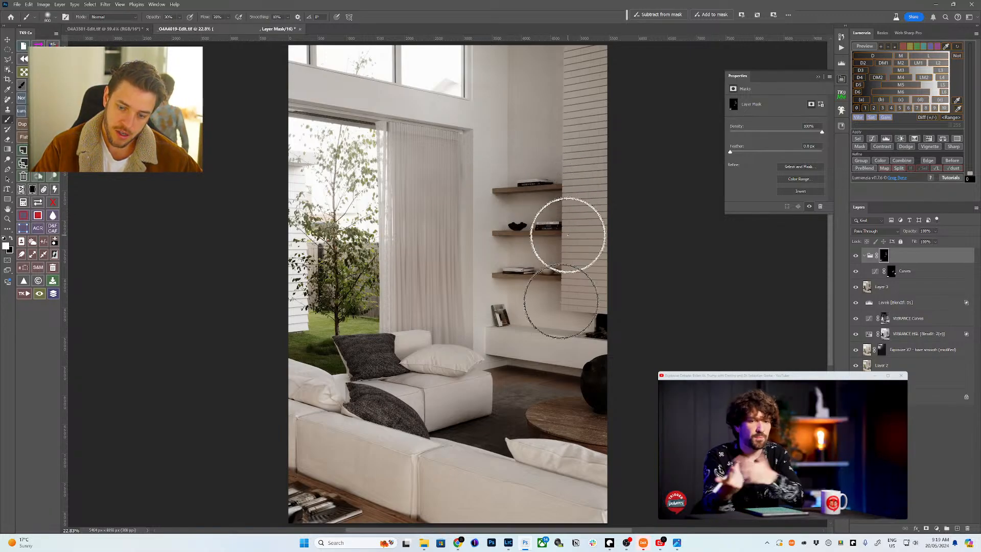
{"action": "key", "text": "bracketright"}
{"action": "key", "text": "bracketright"}
{"action": "key", "text": "bracketright"}
{"action": "key", "text": "bracketleft"}
{"action": "key", "text": "bracketleft"}
{"action": "key", "text": "bracketleft"}
{"action": "key", "text": "bracketleft"}
{"action": "key", "text": "bracketleft"}
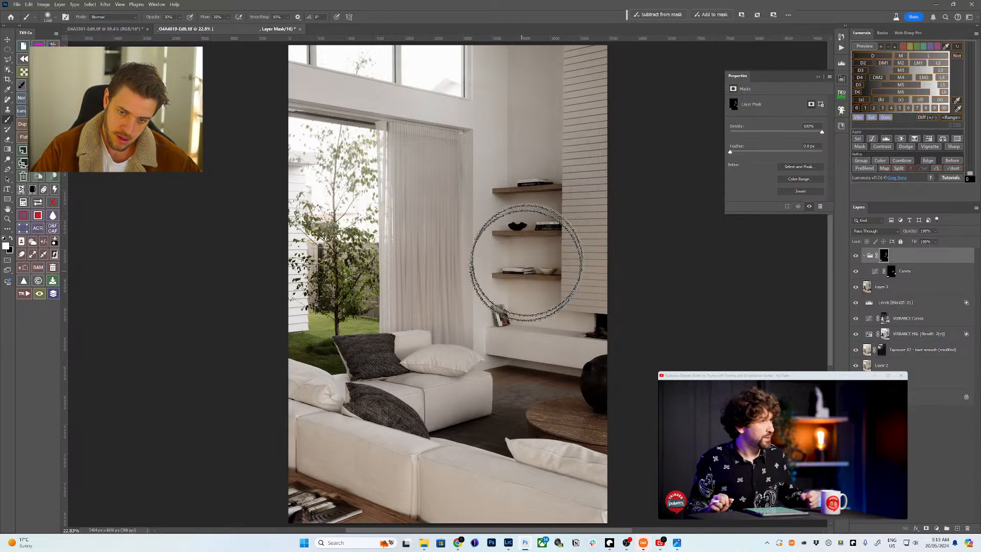
- Paint white over the wall shelves and vase, then switch the brush back to black
{"action": "key", "text": "bracketleft"}
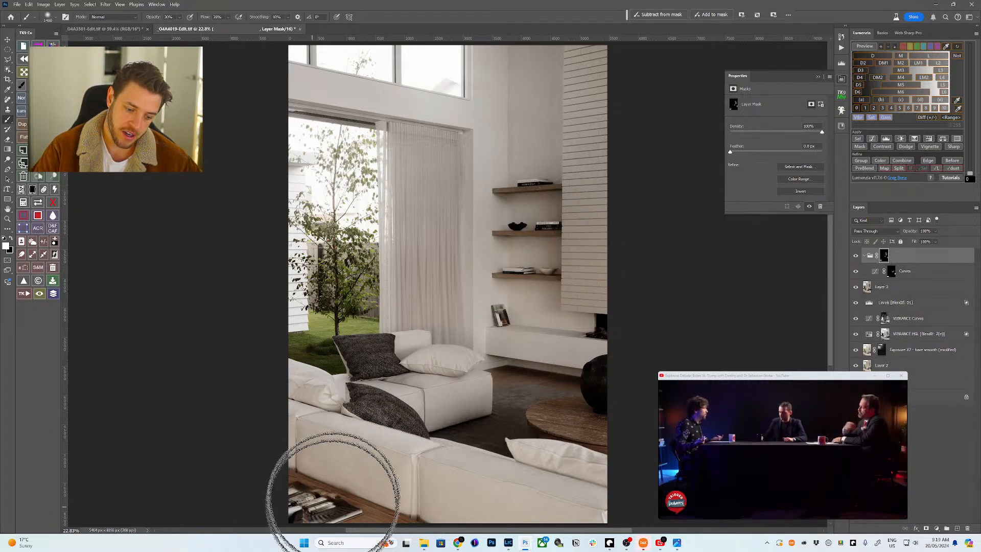
{"action": "key", "text": "bracketleft"}
{"action": "key", "text": "bracketleft"}
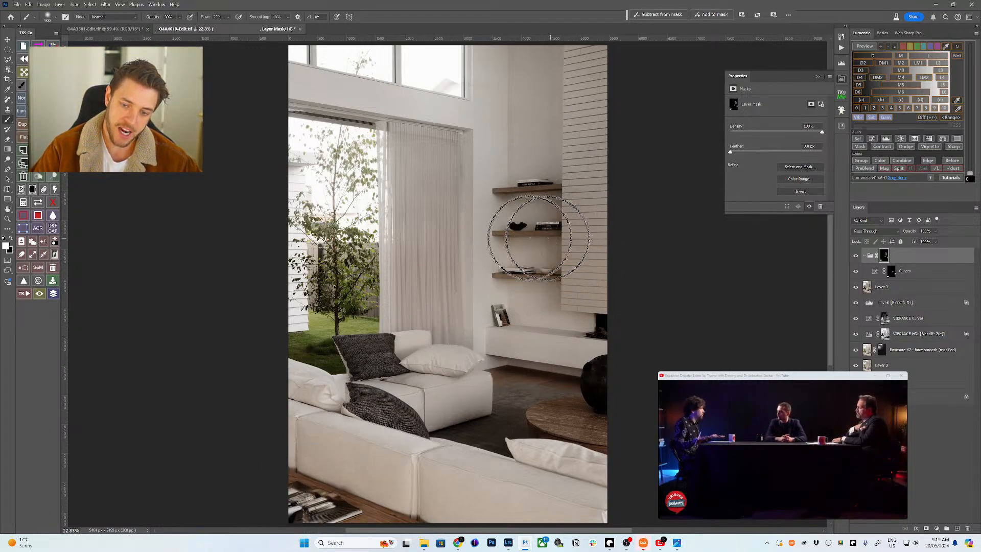
{"action": "key", "text": "bracketright"}
{"action": "key", "text": "bracketright"}
{"action": "key", "text": "bracketright"}
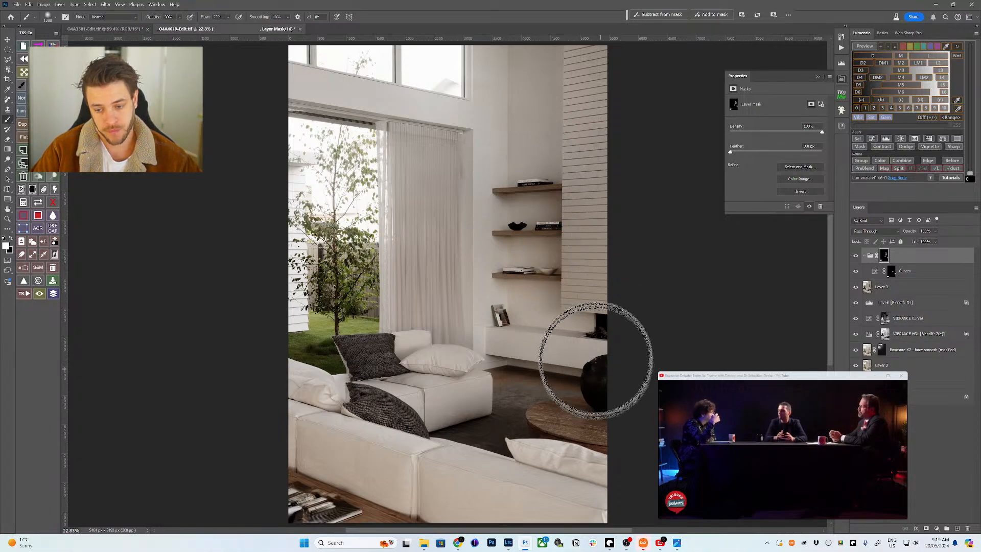
{"action": "key", "text": "bracketleft"}
{"action": "key", "text": "bracketleft"}
{"action": "key", "text": "bracketleft"}
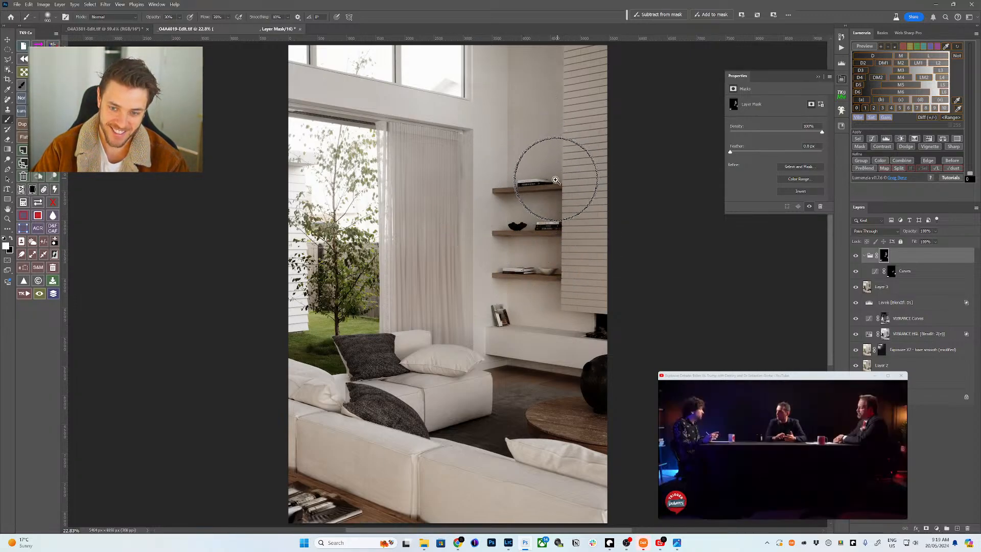
{"action": "key", "text": "z"}
{"action": "key", "text": "b"}
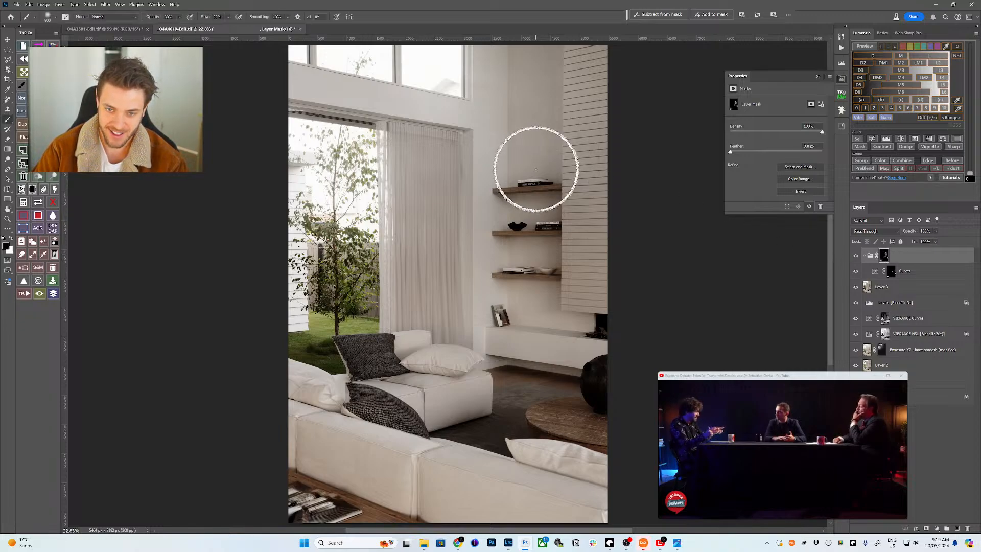
{"action": "key", "text": "x"}
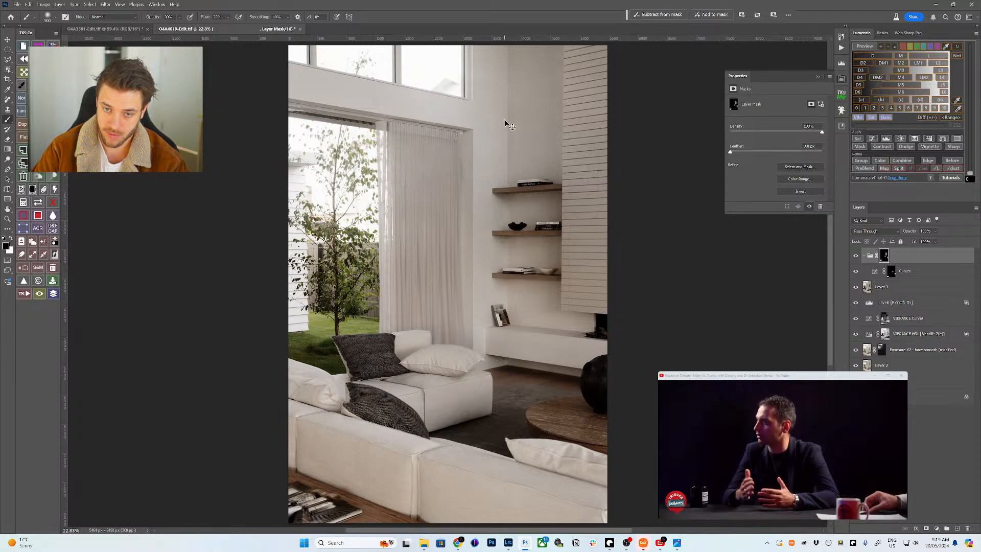
- Collapse the Curves group, stamp visible layers into Layer 4, and send it to Exposure X7
{"action": "left_click", "coordinate": [863, 257]}
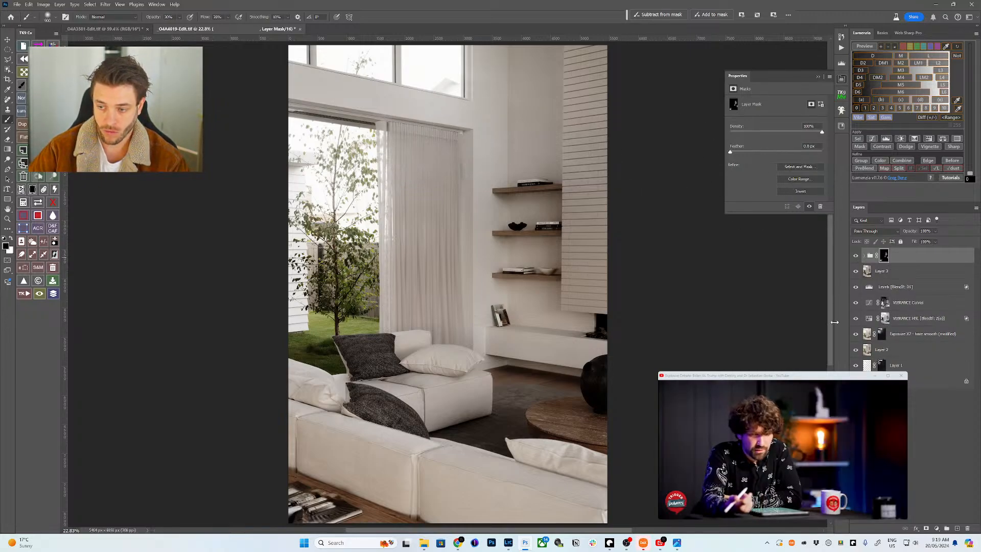
{"action": "key", "text": "ctrl+shift+alt+e"}
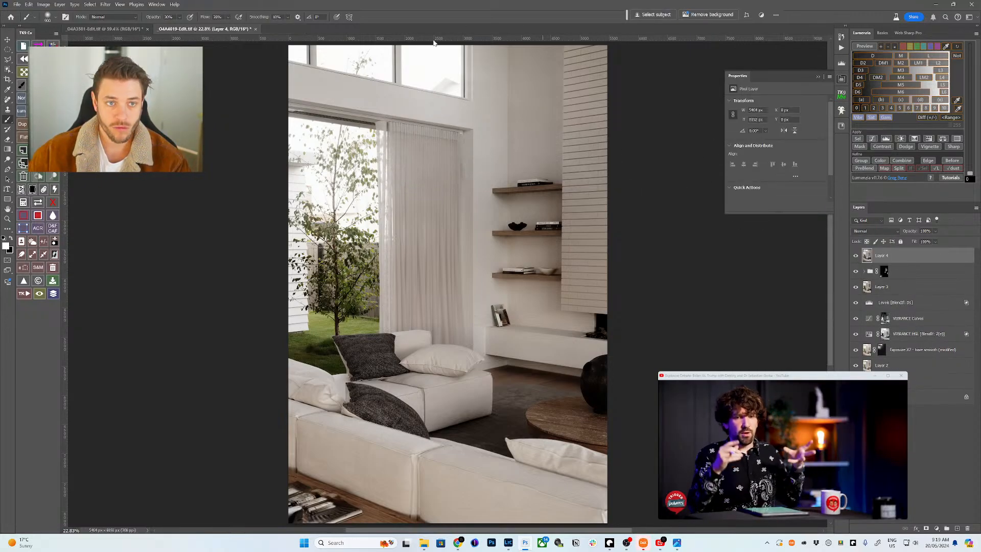
{"action": "left_click", "coordinate": [105, 5]}
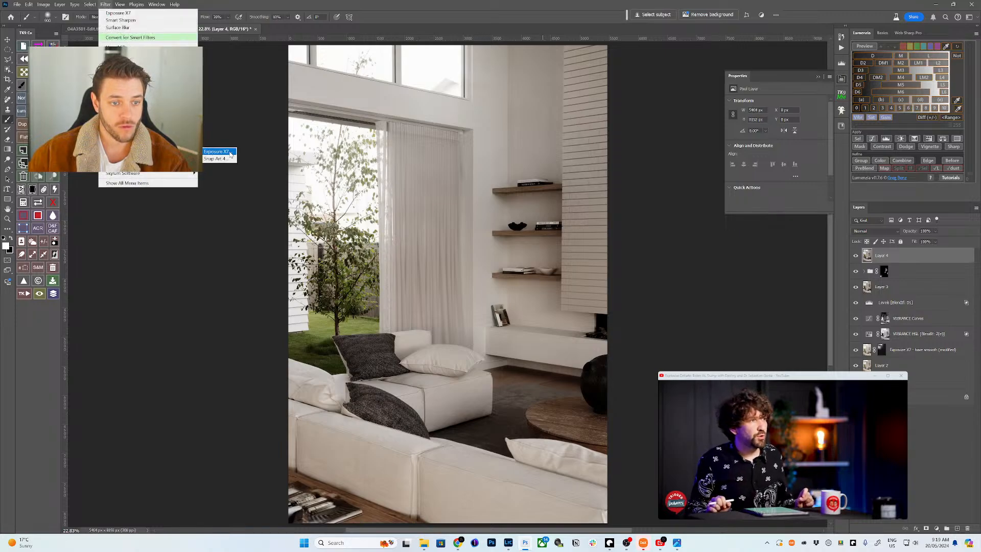
{"action": "left_click", "coordinate": [214, 146]}
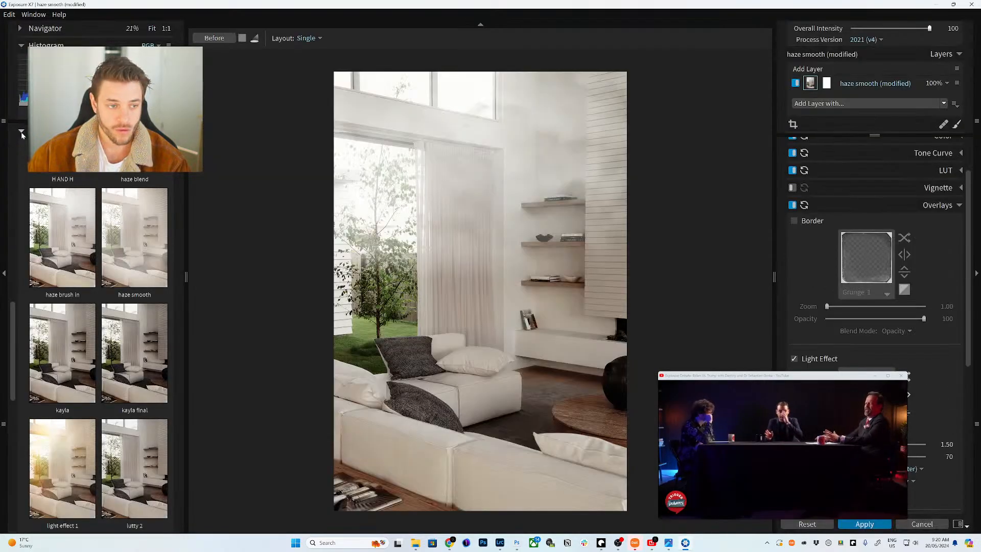
- Try the haze blend and haze smooth presets, then apply lutty 2 and review its layers
{"action": "scroll", "coordinate": [99, 209], "scroll_direction": "up", "scroll_amount": 3}
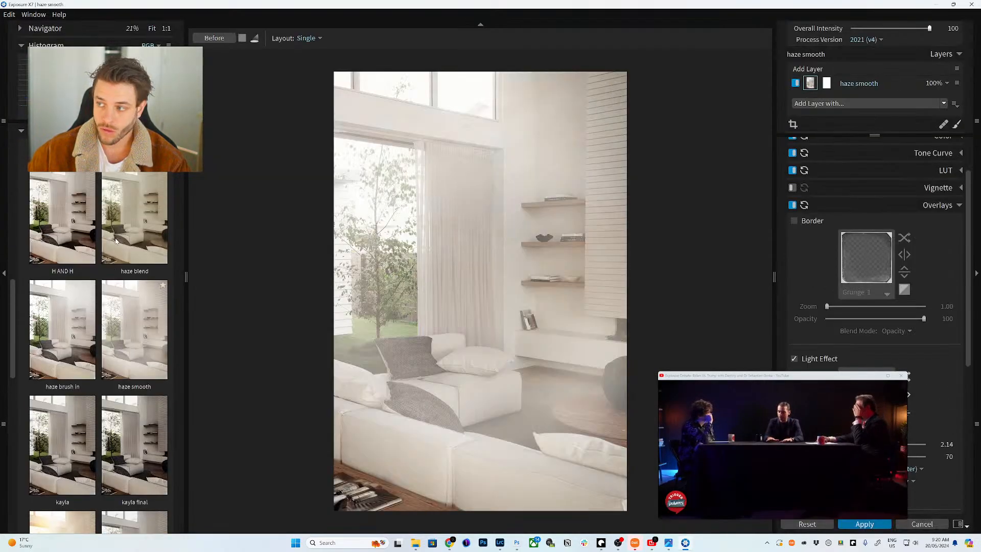
{"action": "left_click", "coordinate": [114, 262]}
{"action": "scroll", "coordinate": [112, 246], "scroll_direction": "down", "scroll_amount": 1}
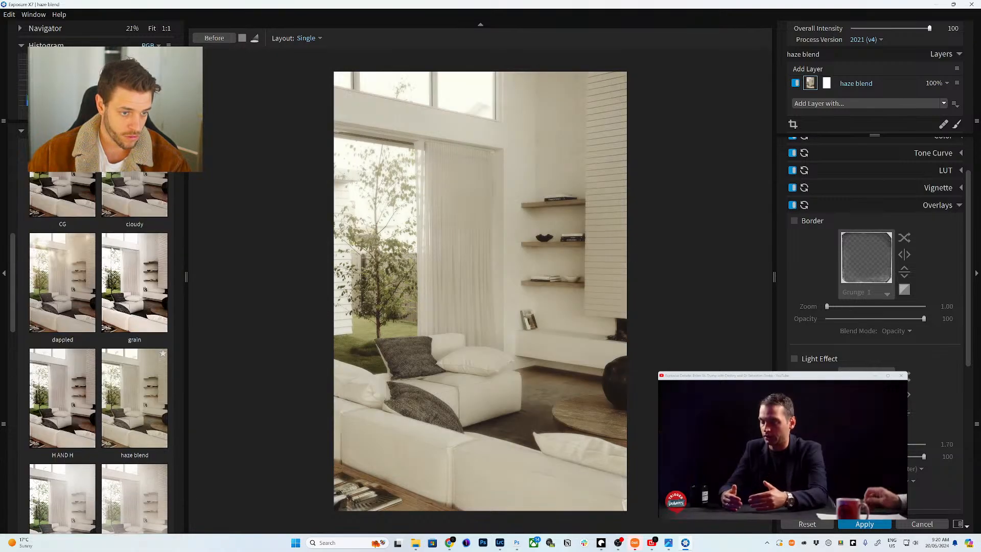
{"action": "left_click", "coordinate": [104, 347]}
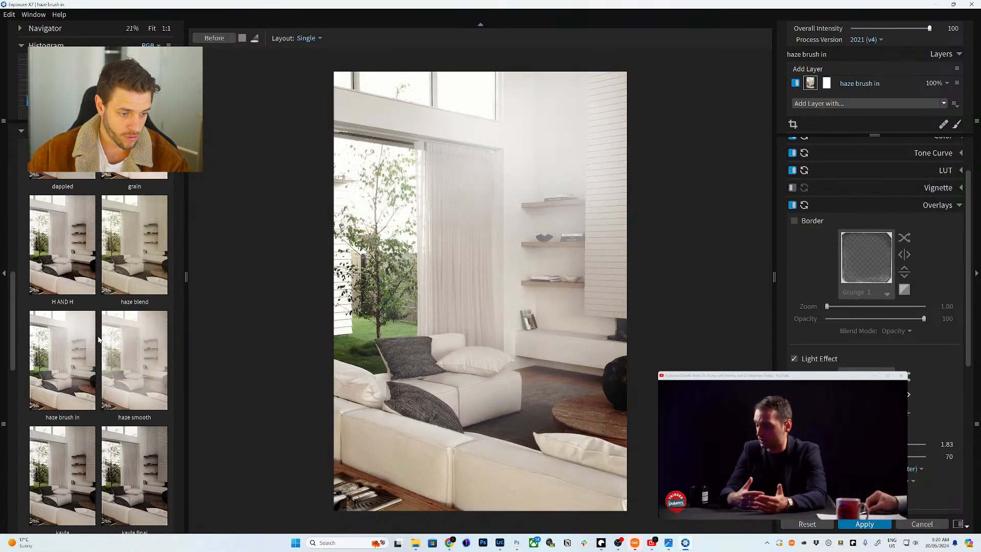
{"action": "scroll", "coordinate": [104, 344], "scroll_direction": "down", "scroll_amount": 2}
{"action": "scroll", "coordinate": [105, 343], "scroll_direction": "down", "scroll_amount": 4}
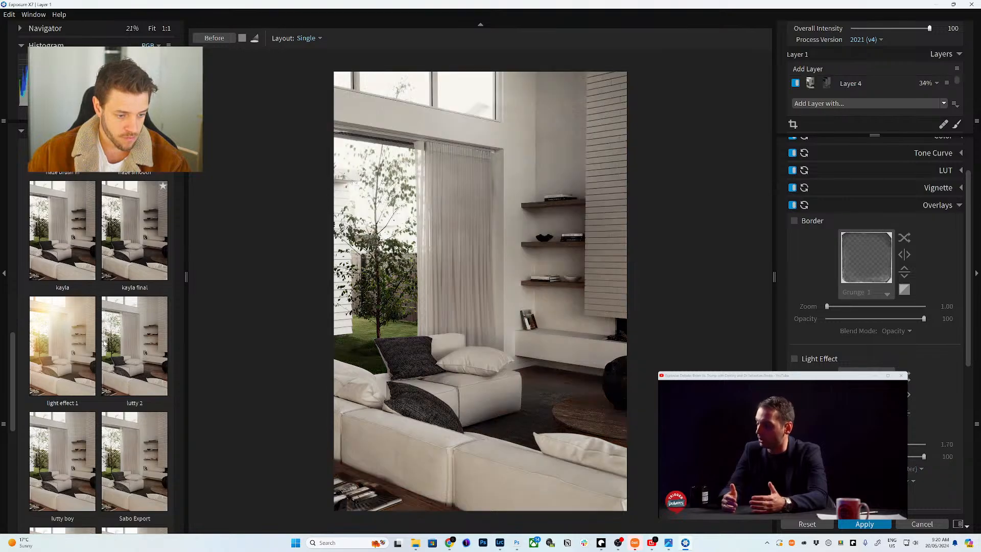
{"action": "left_click", "coordinate": [122, 260]}
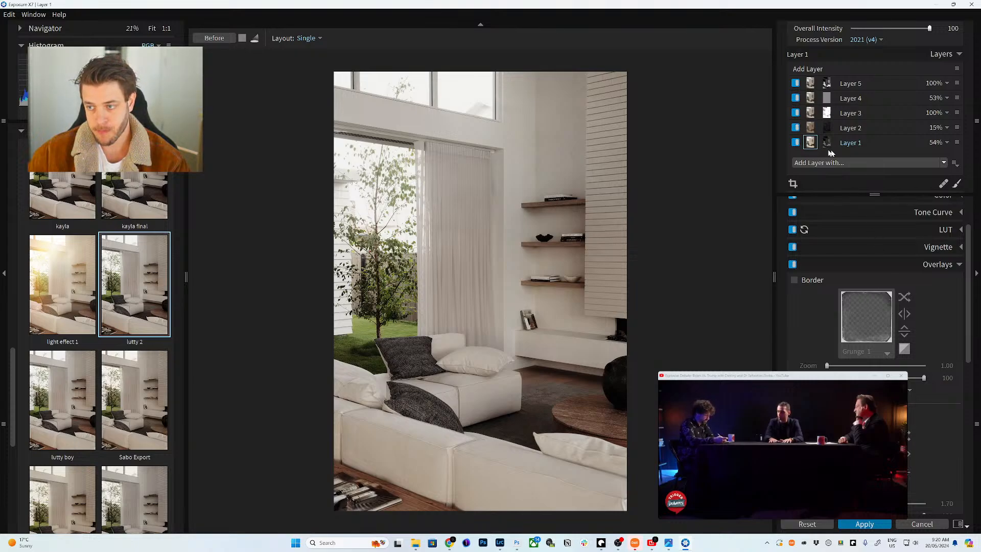
{"action": "mouse_move", "coordinate": [810, 113]}
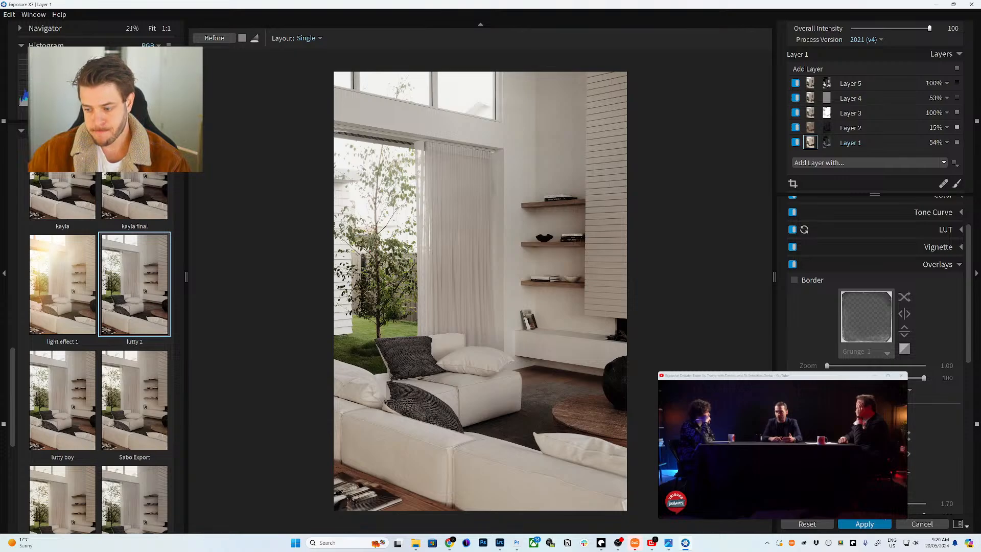
{"action": "scroll", "coordinate": [938, 317], "scroll_direction": "down", "scroll_amount": 3}
{"action": "scroll", "coordinate": [940, 348], "scroll_direction": "up", "scroll_amount": 1}
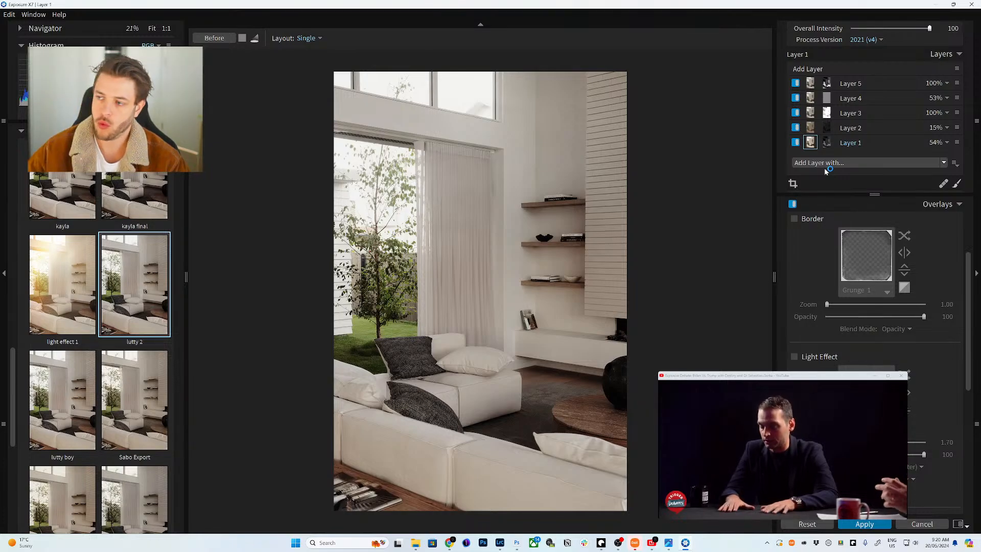
{"action": "left_click", "coordinate": [751, 434]}
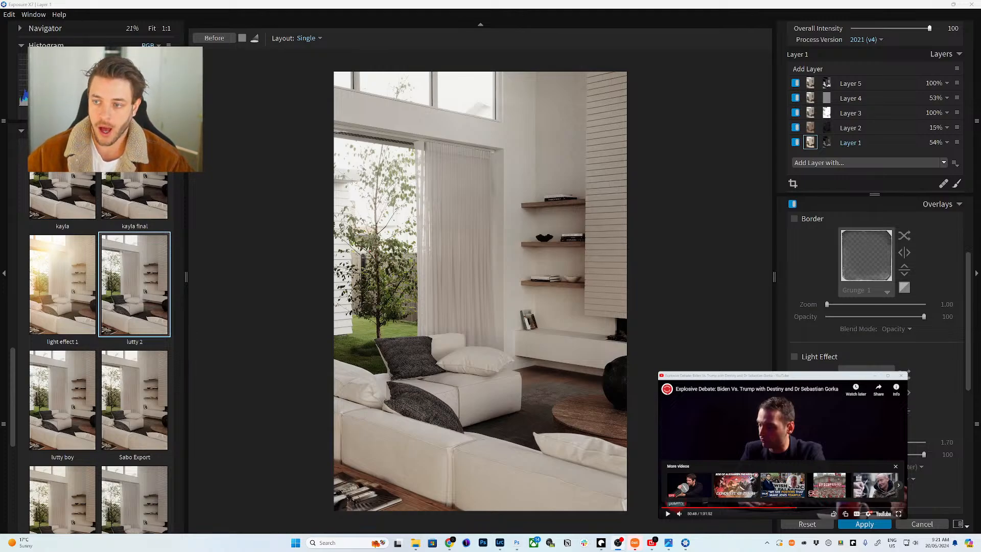
- Select preset Layer 3 and expand its colour adjustments in Exposure X7
{"action": "left_click", "coordinate": [818, 116]}
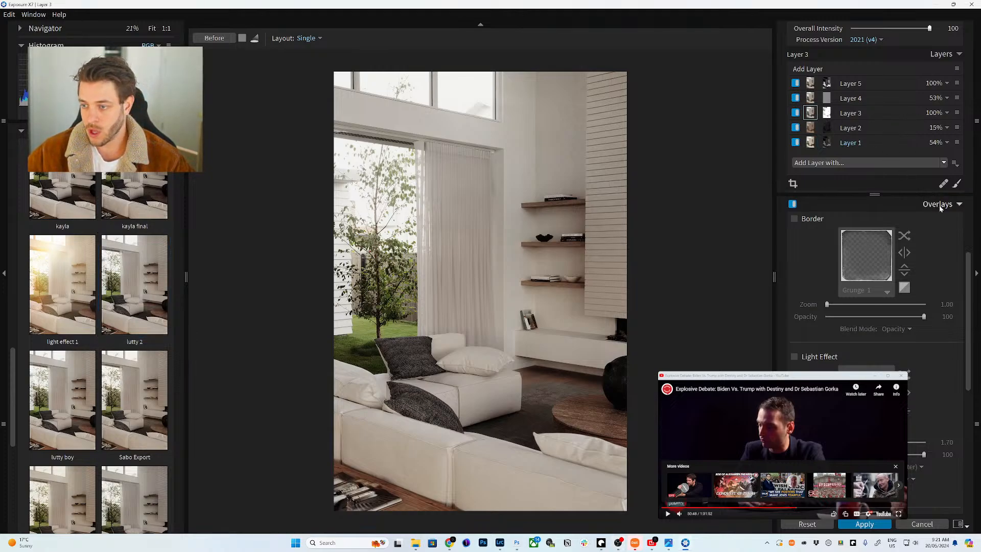
{"action": "left_click", "coordinate": [958, 203]}
{"action": "left_click", "coordinate": [949, 259]}
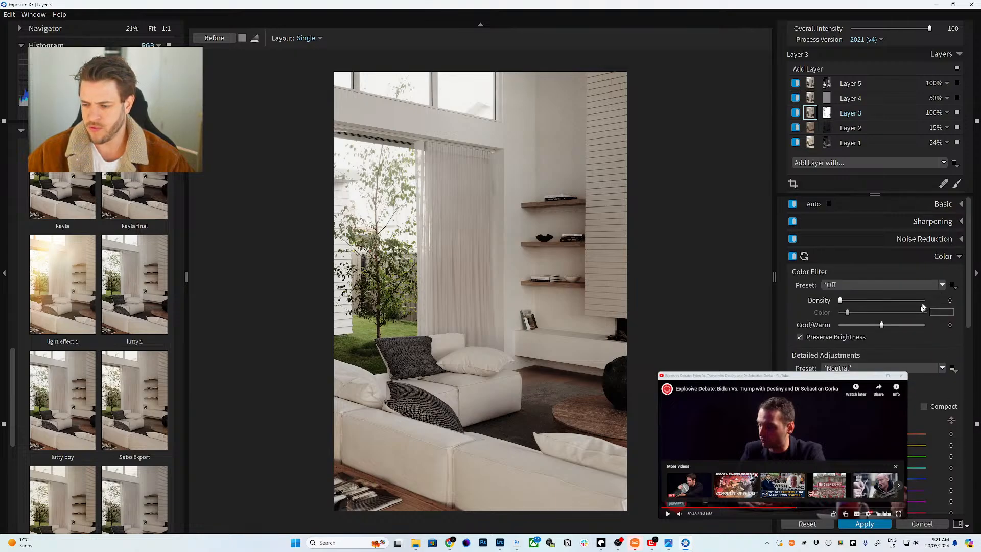
{"action": "scroll", "coordinate": [949, 260], "scroll_direction": "down", "scroll_amount": 5}
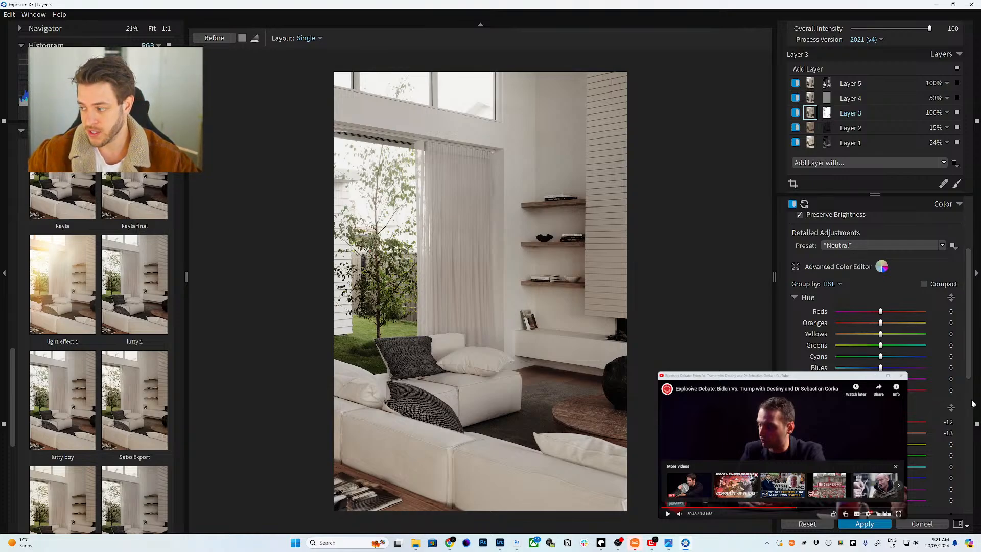
{"action": "left_click", "coordinate": [966, 523]}
{"action": "left_click", "coordinate": [781, 434]}
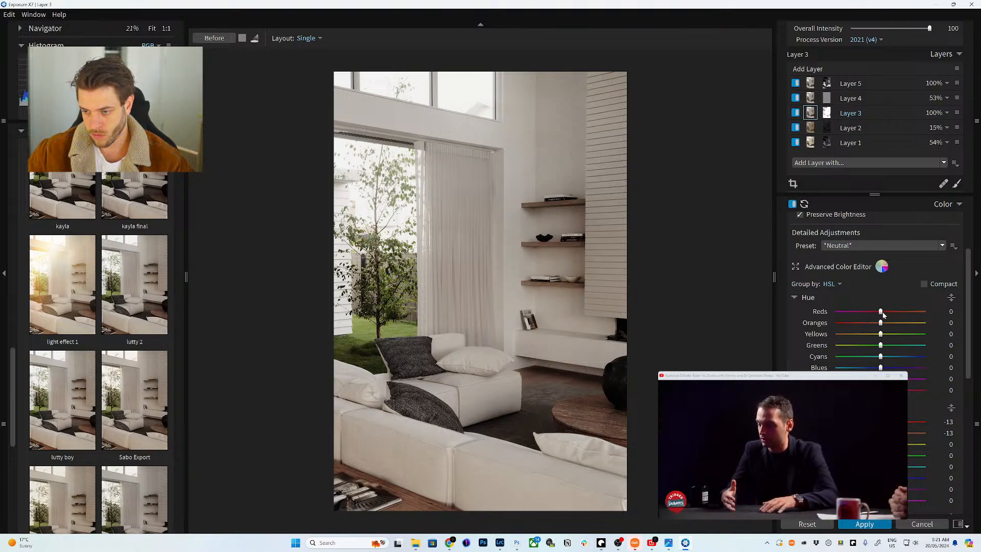
- Shift Hue > Reds to 19 and apply the grade back to Photoshop
{"action": "left_click_drag", "start_coordinate": [880, 311], "coordinate": [889, 315]}
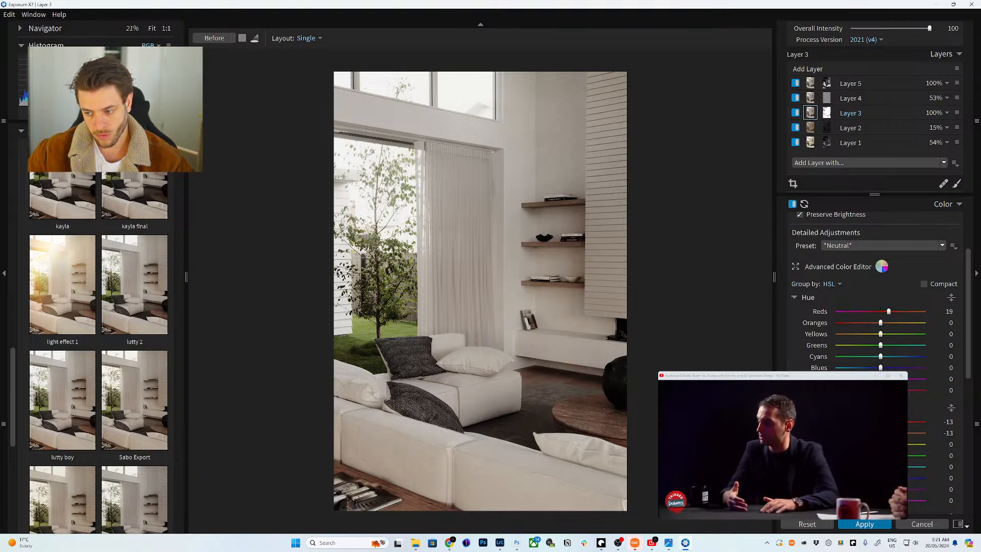
{"action": "scroll", "coordinate": [570, 367], "scroll_direction": "down", "scroll_amount": 1}
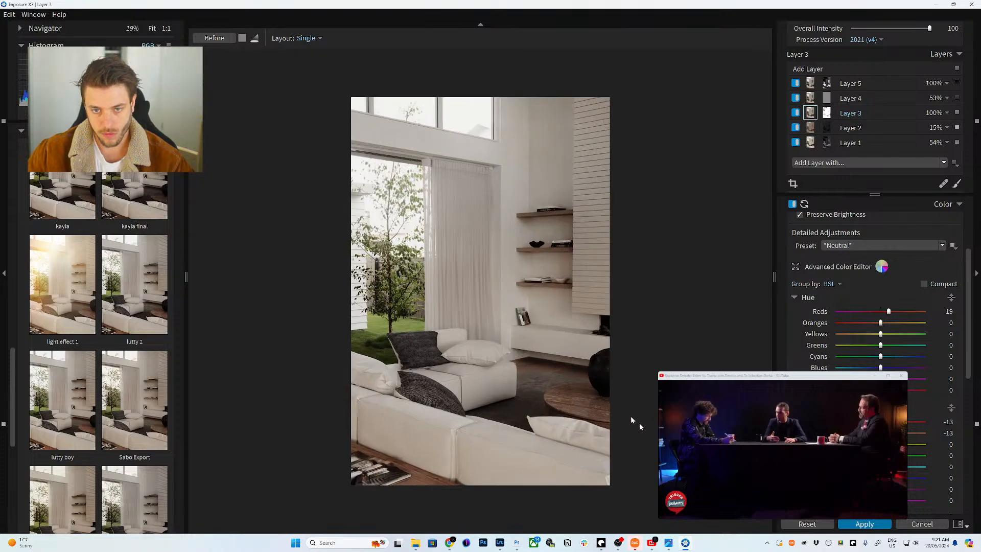
{"action": "left_click", "coordinate": [851, 524]}
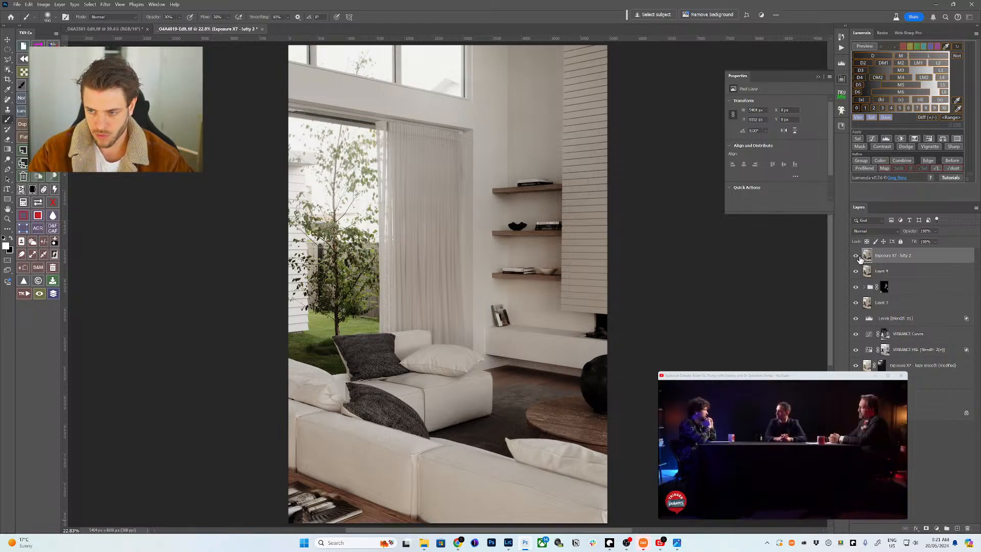
- Toggle the graded 'Exposure X7 - lutty 2' layer on and off for a before/after comparison
{"action": "left_click", "coordinate": [856, 256]}
{"action": "left_click", "coordinate": [856, 257]}
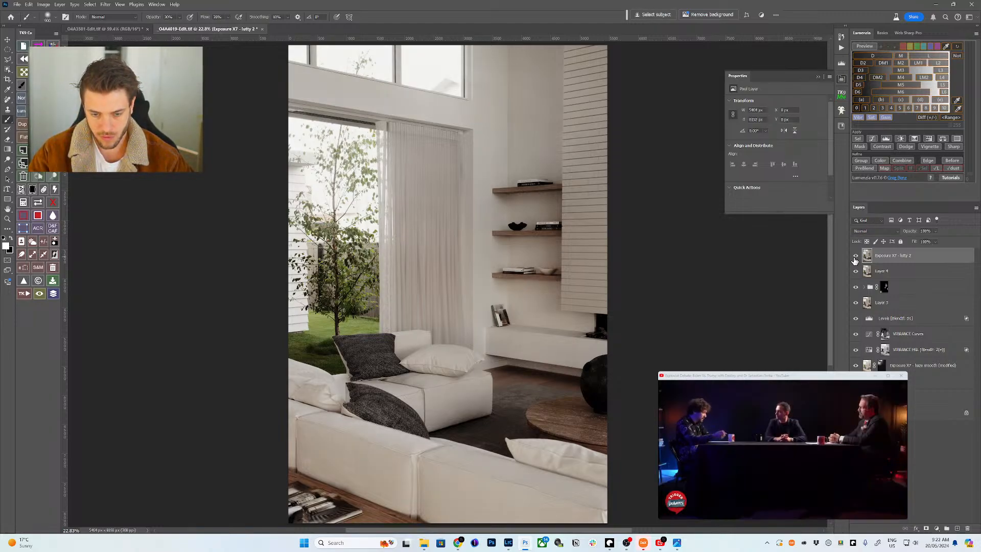
{"action": "left_click", "coordinate": [854, 257]}
{"action": "left_click", "coordinate": [854, 259]}
{"action": "left_click", "coordinate": [855, 259]}
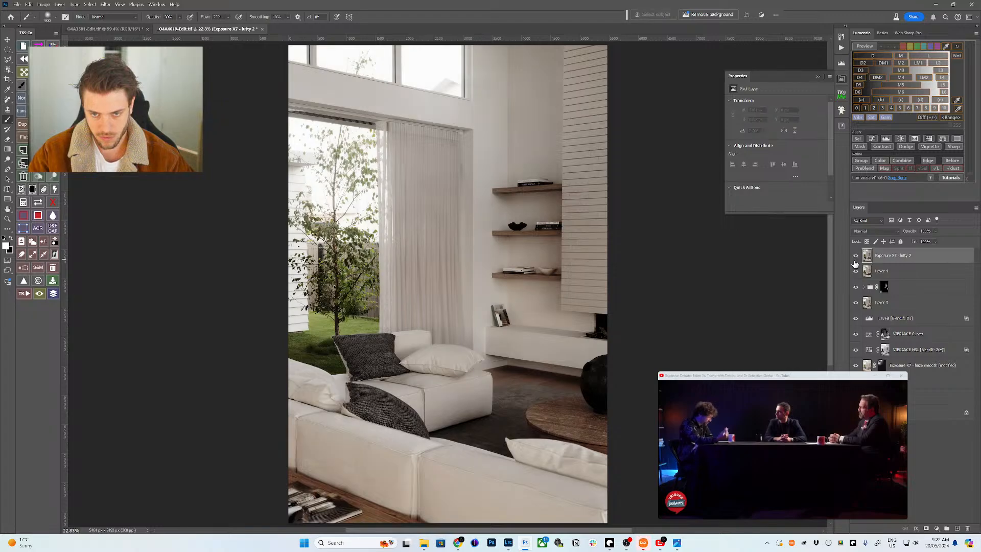
- Flip between the _04A3581-Edit.tif and _04A4019 photos and fit the view to screen
{"action": "left_click", "coordinate": [127, 29]}
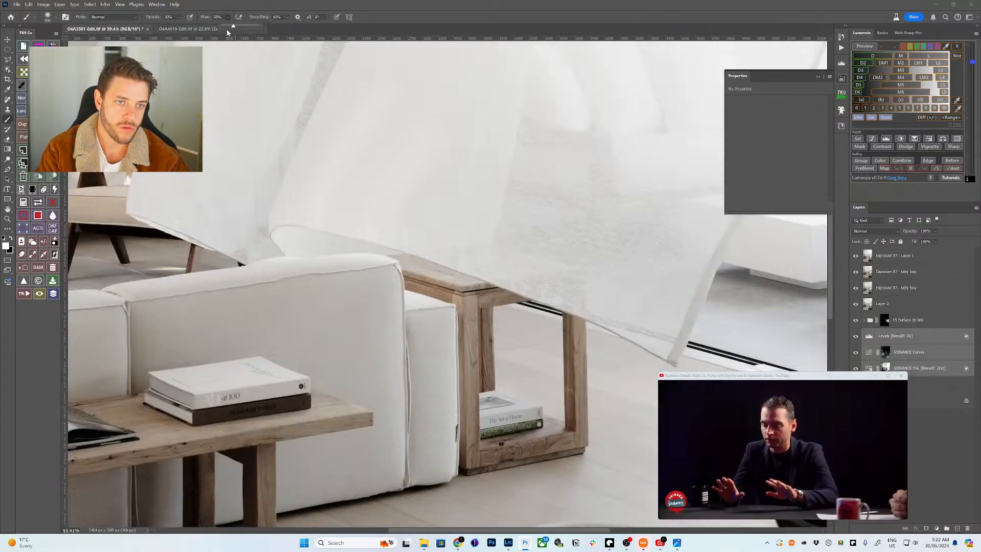
{"action": "left_click", "coordinate": [200, 29]}
{"action": "key", "text": "ctrl+Tab"}
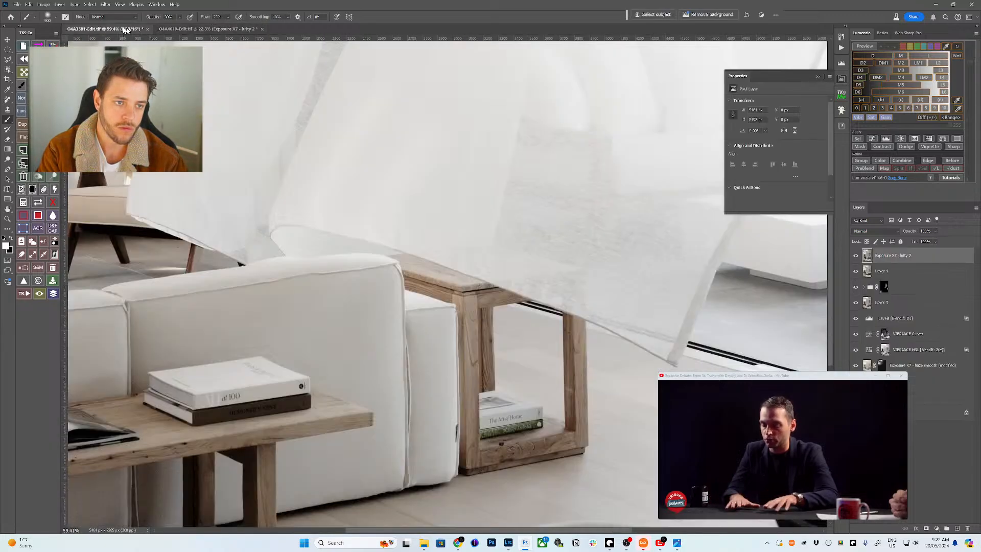
{"action": "key", "text": "z"}
{"action": "left_click", "coordinate": [230, 17]}
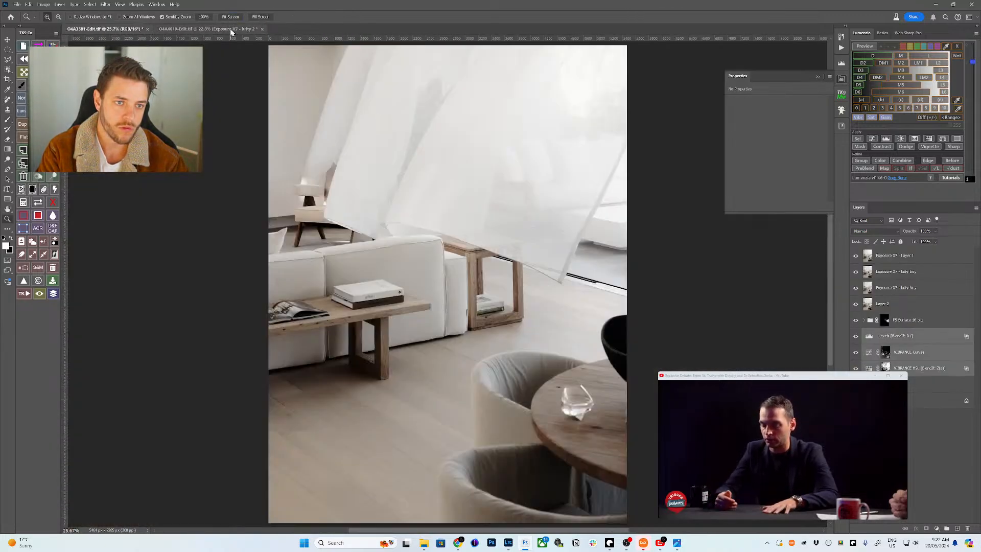
- Float both photos into side-by-side windows, fit them, and preview Lumenzia's saturation map
{"action": "left_click_drag", "start_coordinate": [207, 29], "coordinate": [403, 43]}
{"action": "left_click", "coordinate": [474, 34]}
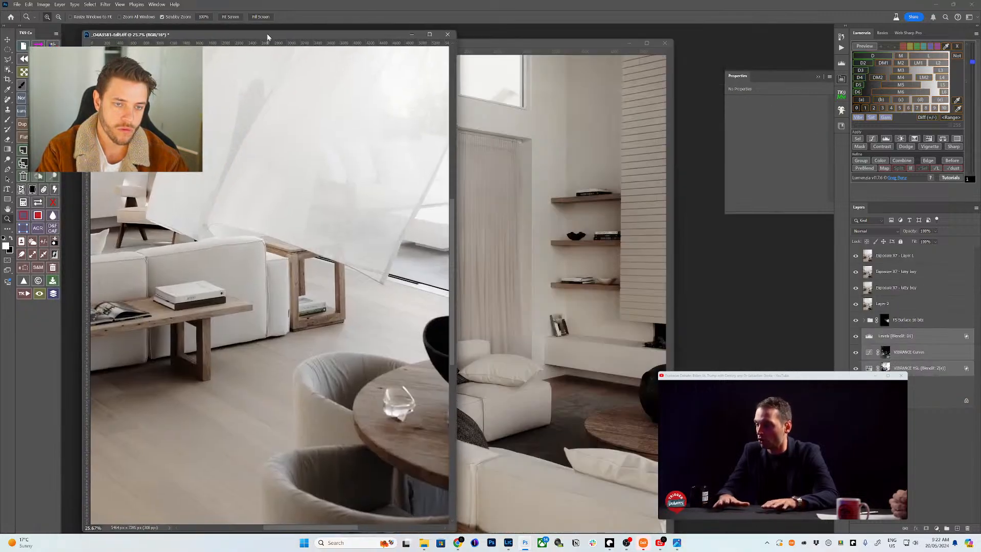
{"action": "left_click", "coordinate": [474, 43]}
{"action": "left_click_drag", "start_coordinate": [421, 43], "coordinate": [476, 39]}
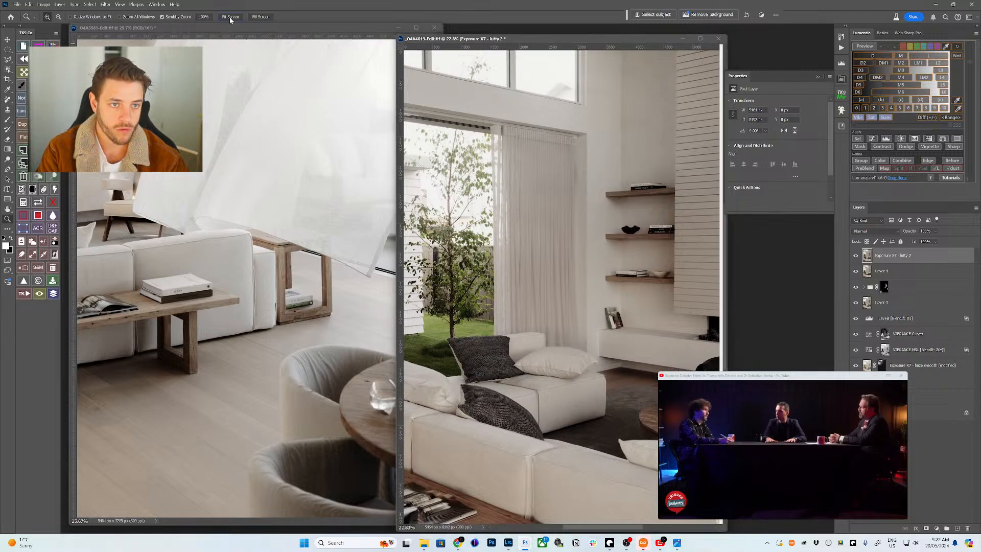
{"action": "left_click", "coordinate": [230, 16]}
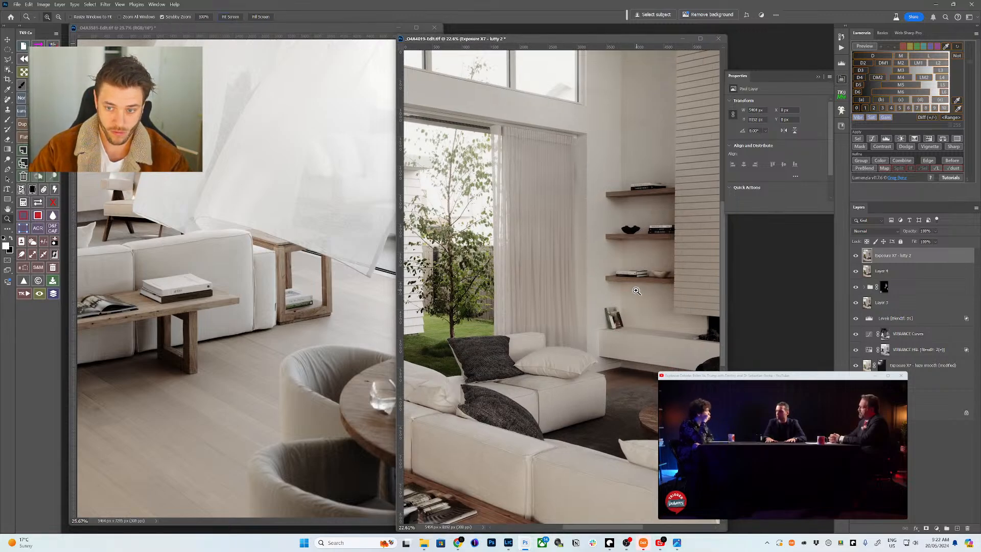
{"action": "scroll", "coordinate": [633, 291], "scroll_direction": "down", "scroll_amount": 2}
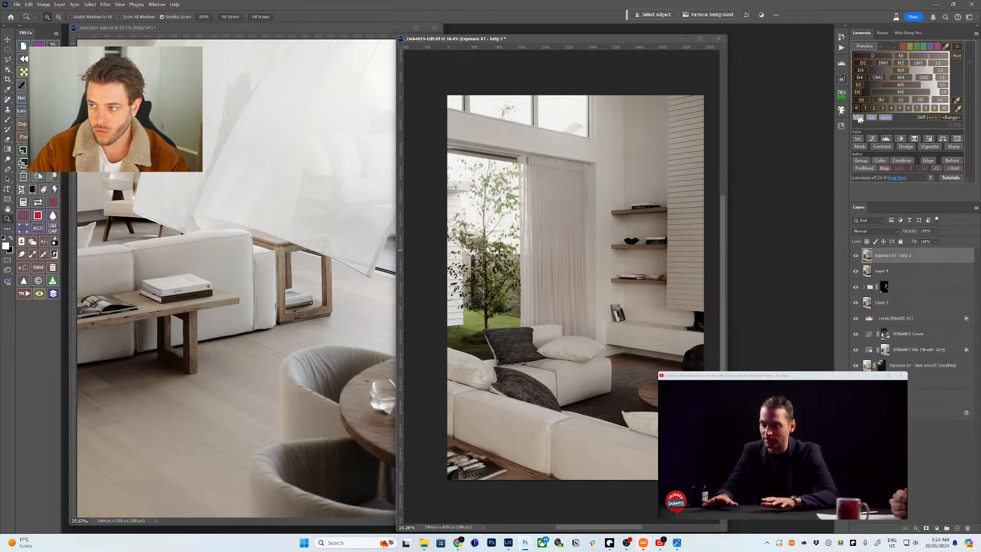
{"action": "left_click", "coordinate": [859, 118]}
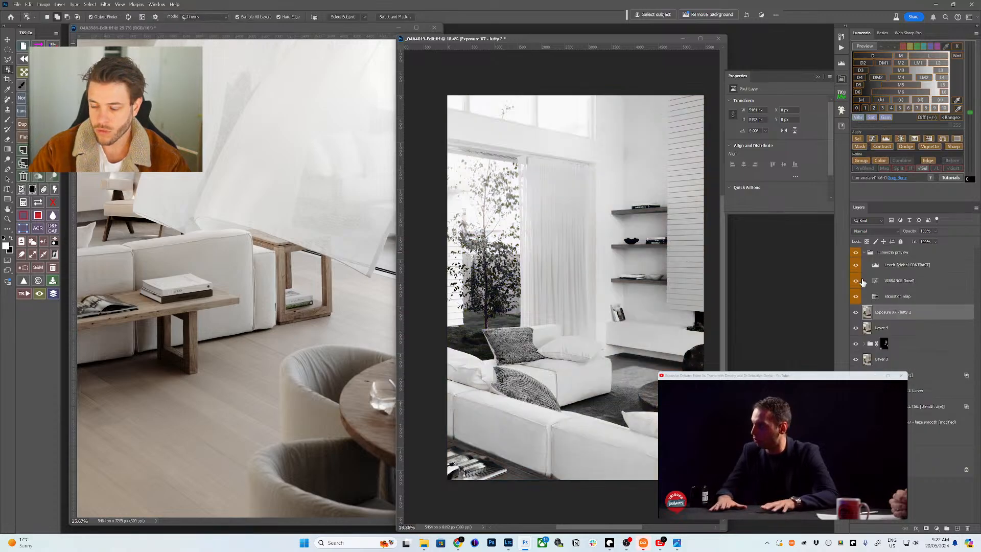
- Lower the Levels white input to 251, create the masked VIBRANCE Levels layer, and tweak midtones
{"action": "left_click", "coordinate": [874, 265]}
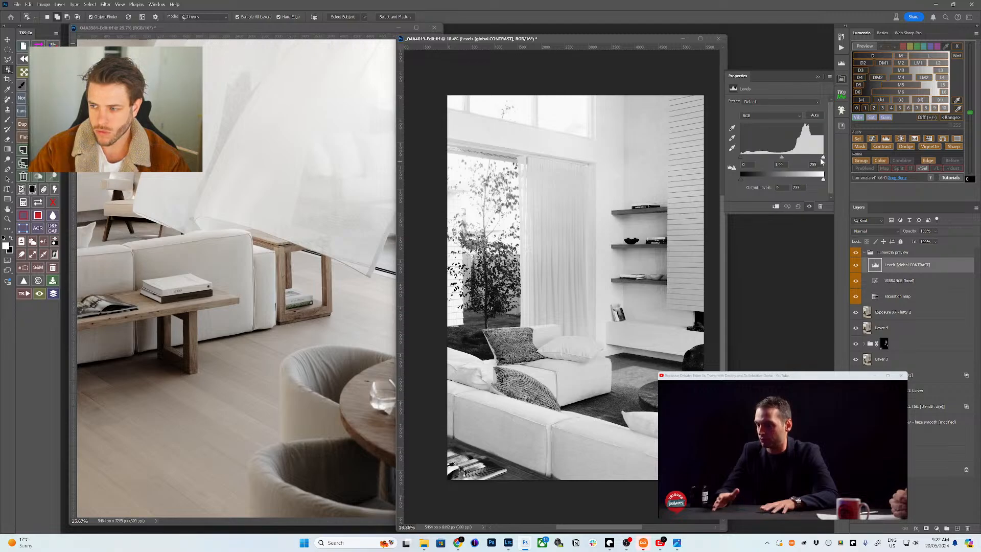
{"action": "left_click_drag", "start_coordinate": [822, 158], "coordinate": [821, 158]}
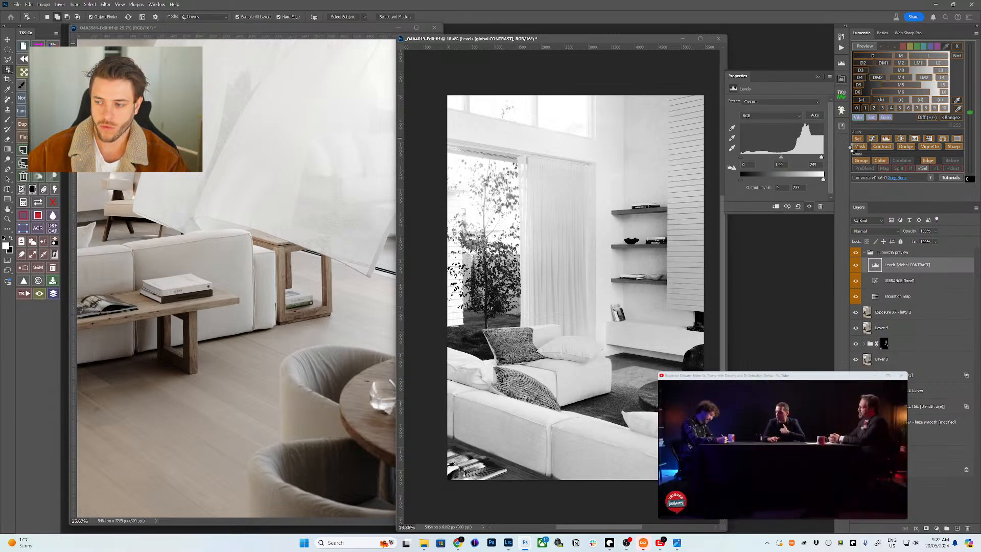
{"action": "left_click", "coordinate": [858, 147]}
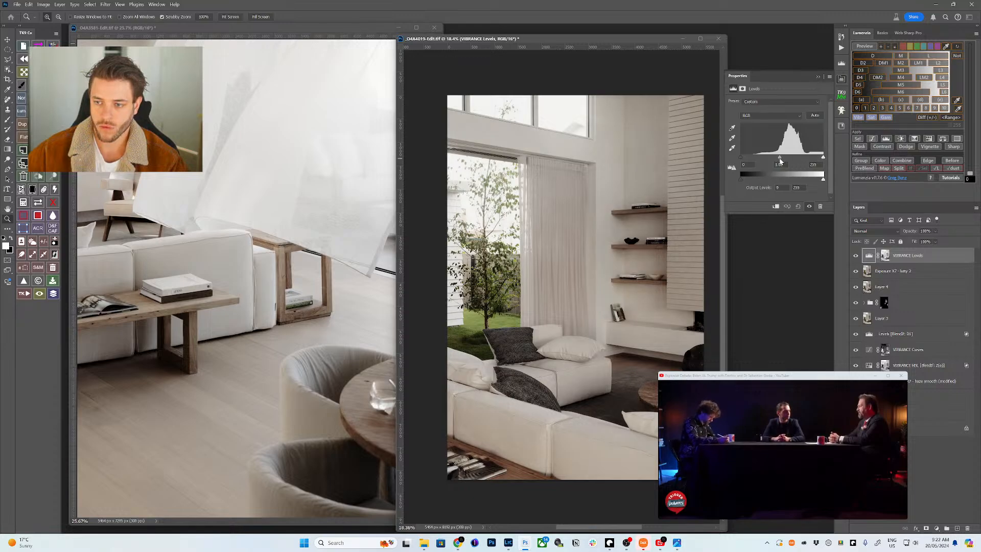
{"action": "left_click_drag", "start_coordinate": [780, 161], "coordinate": [776, 161]}
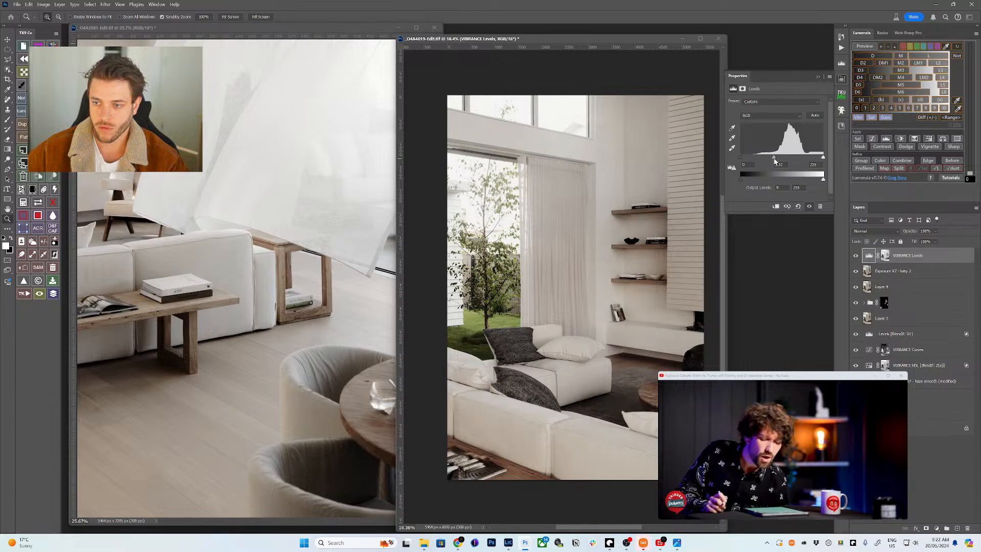
{"action": "left_click_drag", "start_coordinate": [774, 161], "coordinate": [781, 161]}
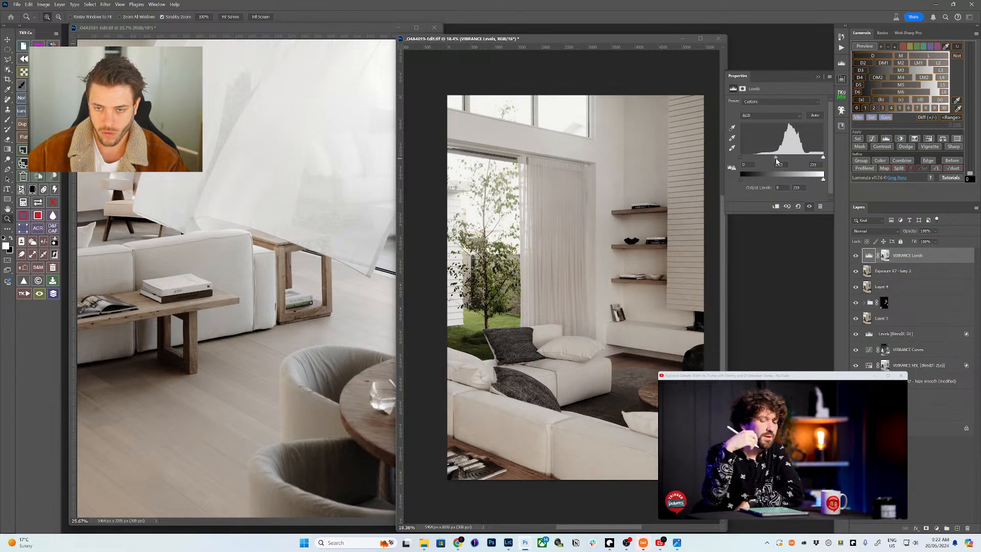
{"action": "left_click_drag", "start_coordinate": [775, 161], "coordinate": [766, 161]}
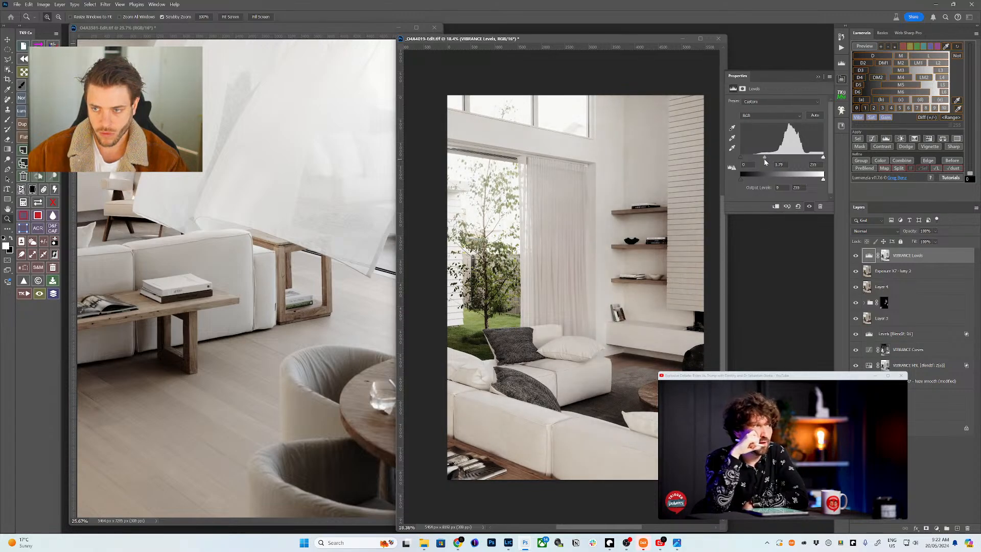
- Limit the VIBRANCE Levels layer to Lumenzia's L1 Blend If range and compare it on/off
{"action": "left_click", "coordinate": [863, 46]}
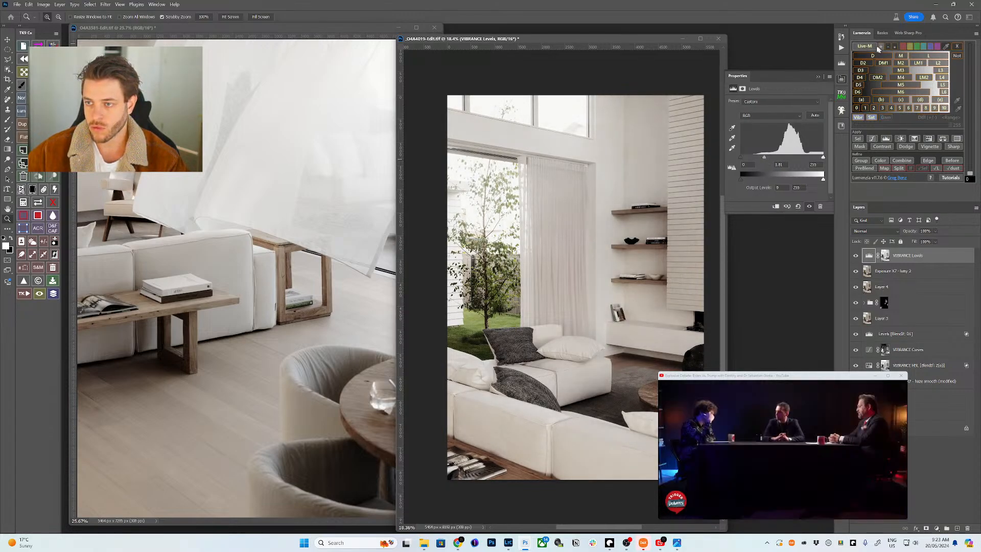
{"action": "left_click", "coordinate": [932, 59]}
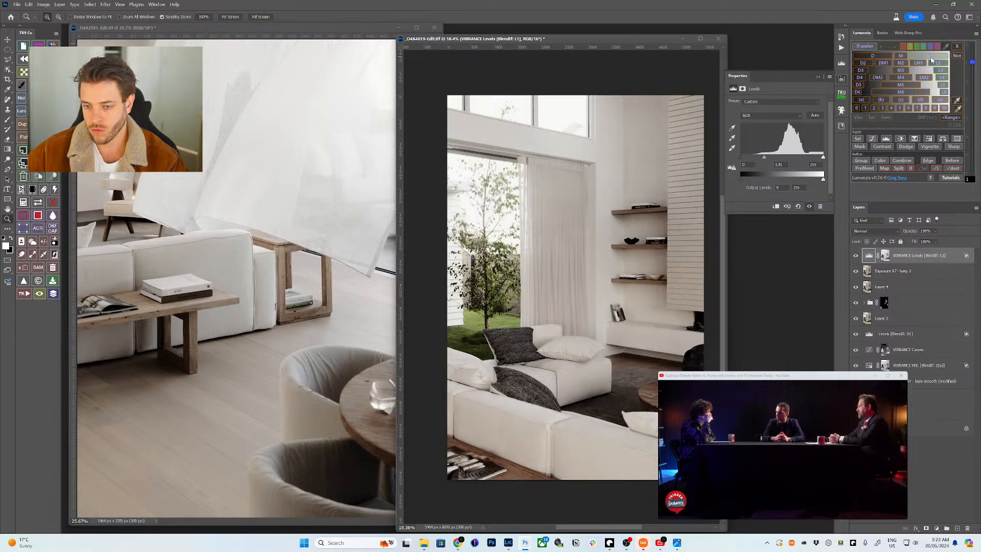
{"action": "left_click", "coordinate": [856, 256]}
{"action": "left_click", "coordinate": [856, 256]}
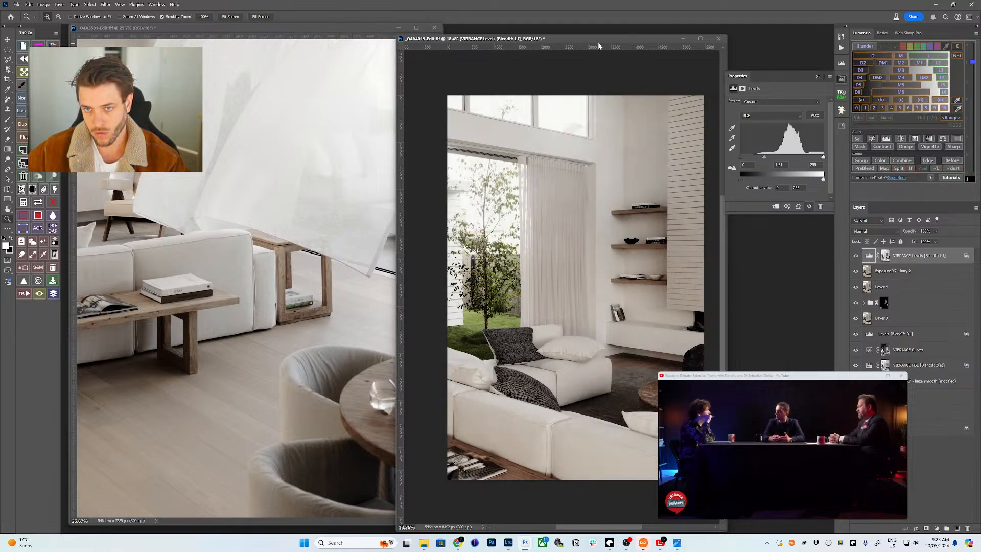
{"action": "left_click_drag", "start_coordinate": [599, 46], "coordinate": [630, 37]}
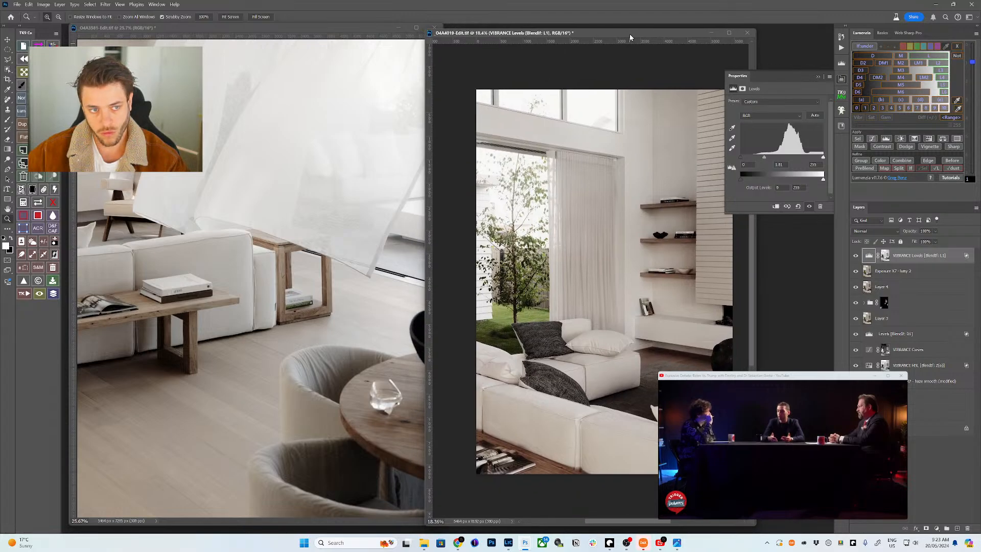
{"action": "left_click", "coordinate": [870, 138]}
- Switch the new Curves layer to the Green channel with on-image adjusting enabled
{"action": "left_click", "coordinate": [772, 111]}
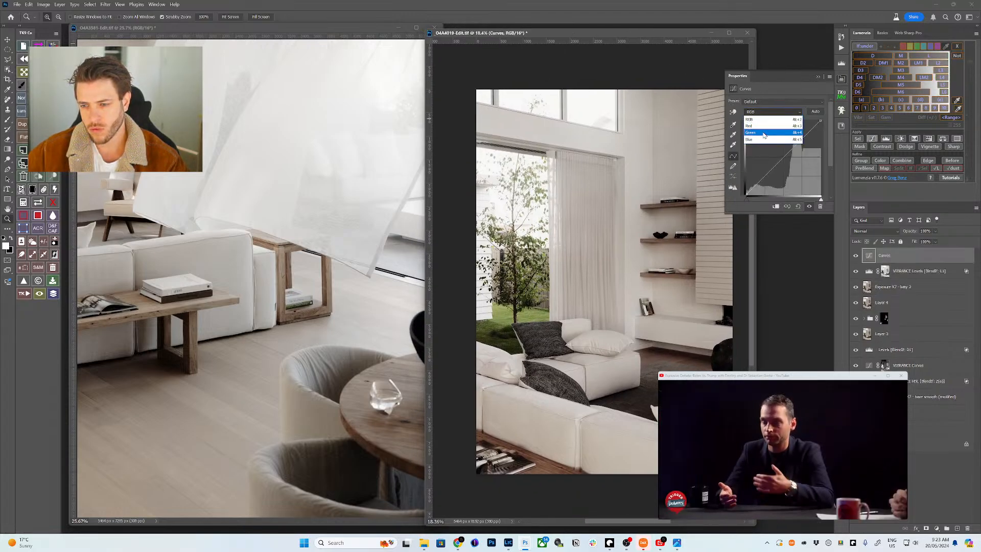
{"action": "left_click", "coordinate": [764, 133]}
{"action": "left_click", "coordinate": [732, 111]}
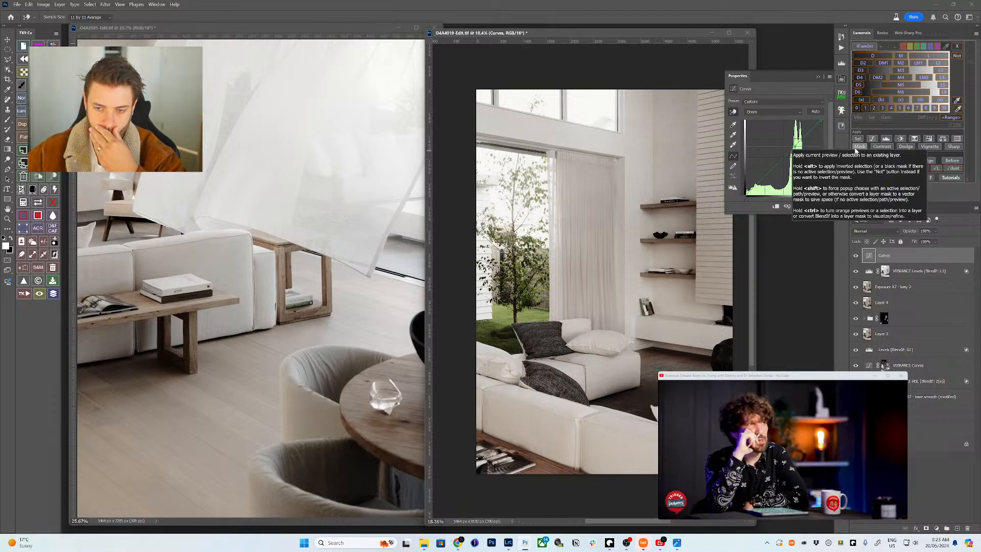
- Create a sharpened 1080x1350 Instagram post copy with Web Sharp Pro
{"action": "left_click", "coordinate": [908, 32]}
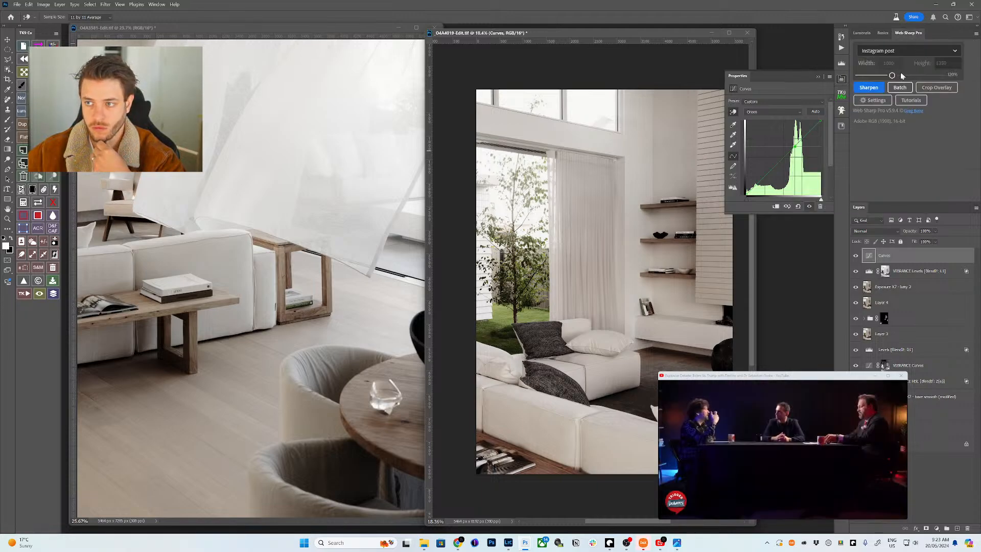
{"action": "left_click", "coordinate": [874, 88]}
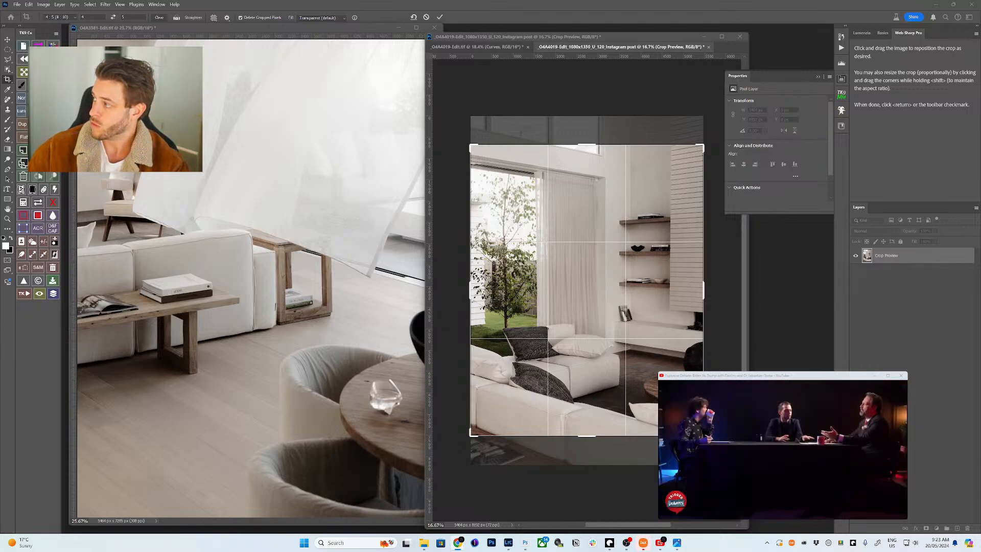
{"action": "left_click", "coordinate": [457, 542]}
- Reposition the Instagram window, step through a few stories, and close the story viewer
{"action": "left_click_drag", "start_coordinate": [359, 65], "coordinate": [343, 64]}
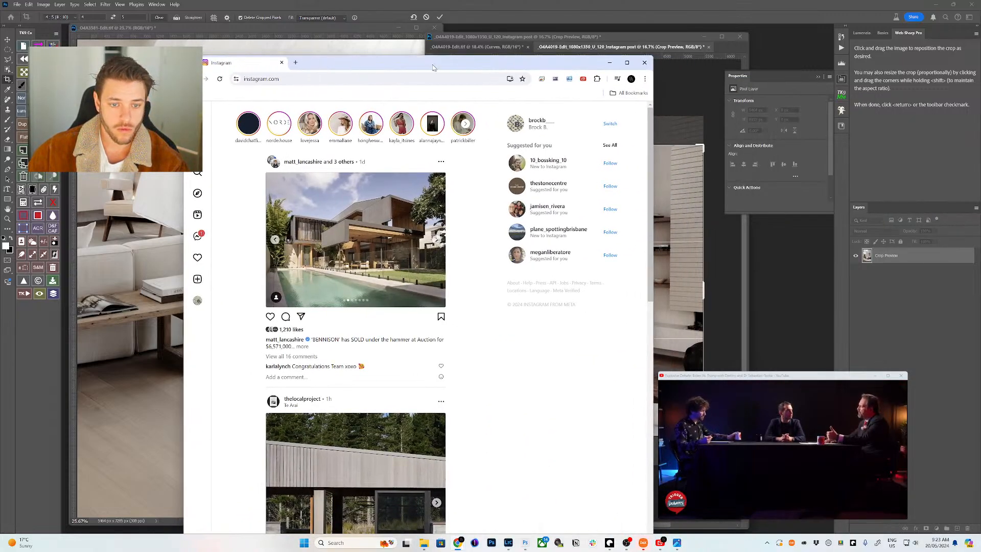
{"action": "mouse_move", "coordinate": [439, 60]}
{"action": "left_mouse_down"}
{"action": "mouse_move", "coordinate": [438, 103]}
{"action": "mouse_move", "coordinate": [446, 55]}
{"action": "left_mouse_up"}
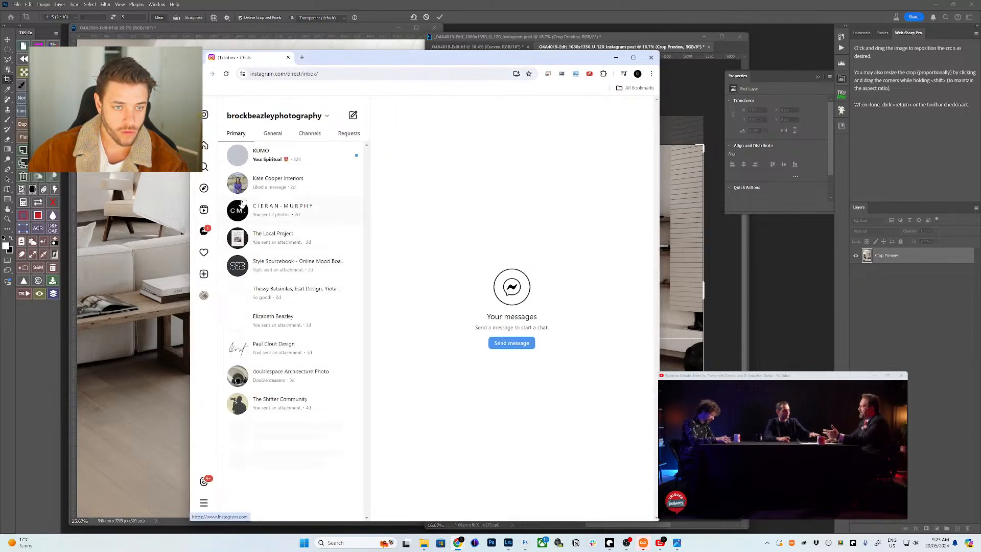
{"action": "key", "text": "alt+Left"}
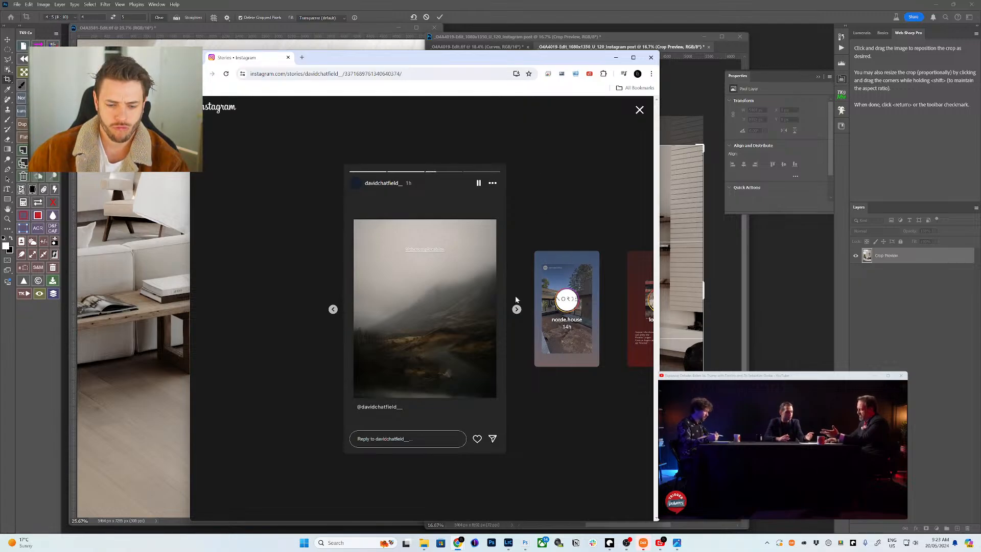
{"action": "left_click", "coordinate": [516, 309]}
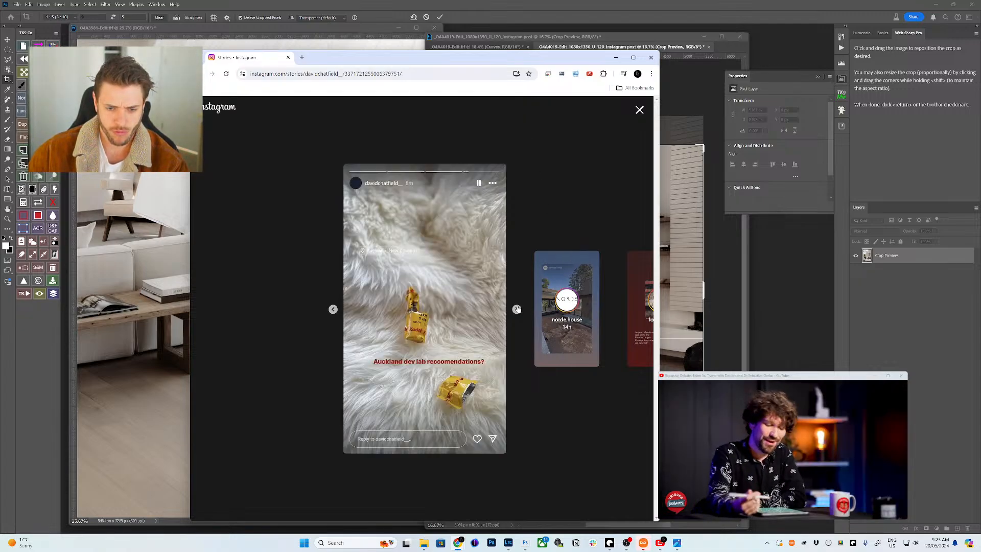
{"action": "left_click", "coordinate": [517, 309]}
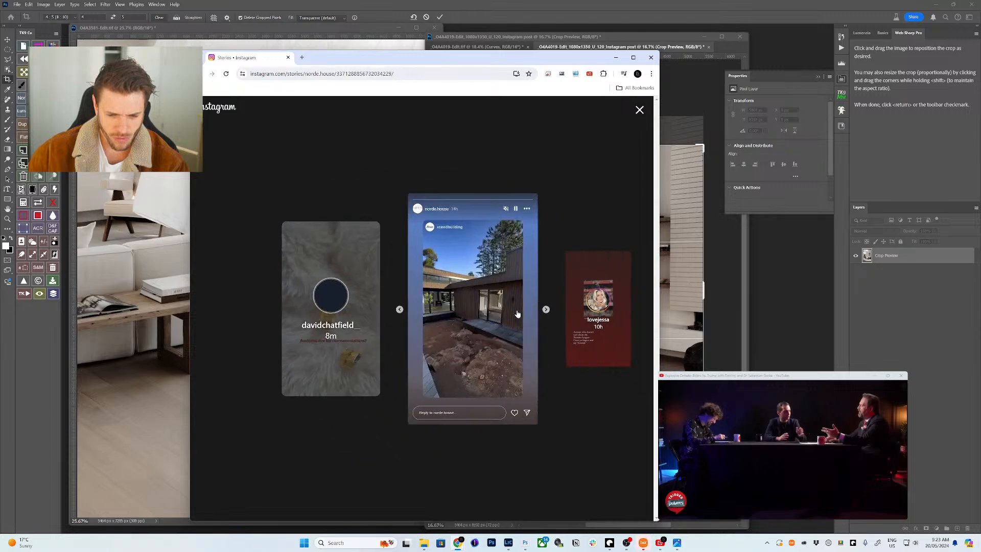
{"action": "left_click", "coordinate": [516, 309]}
{"action": "left_click", "coordinate": [639, 109]}
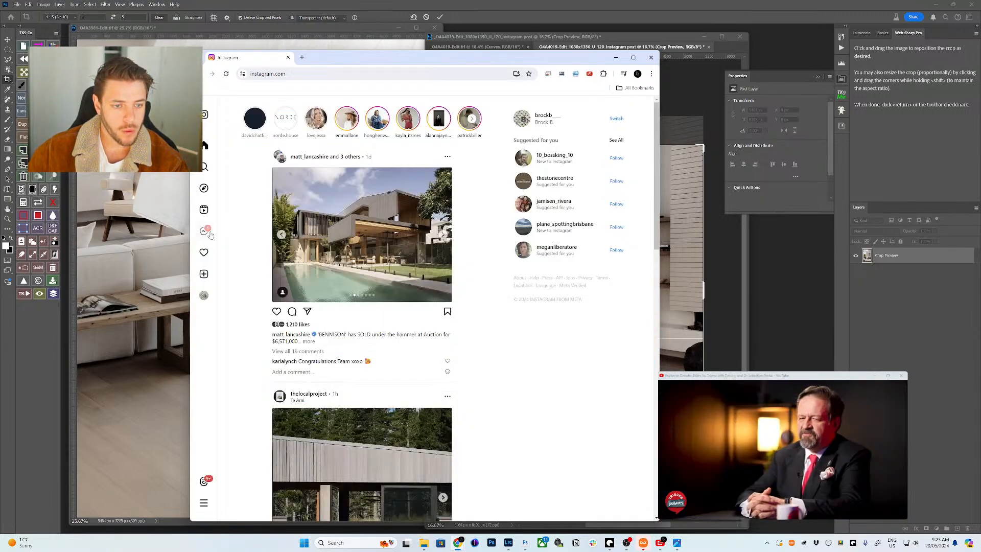
- Check a conversation in the inbox, return Home, and choose Create > Post
{"action": "left_click", "coordinate": [207, 232]}
{"action": "left_click", "coordinate": [281, 155]}
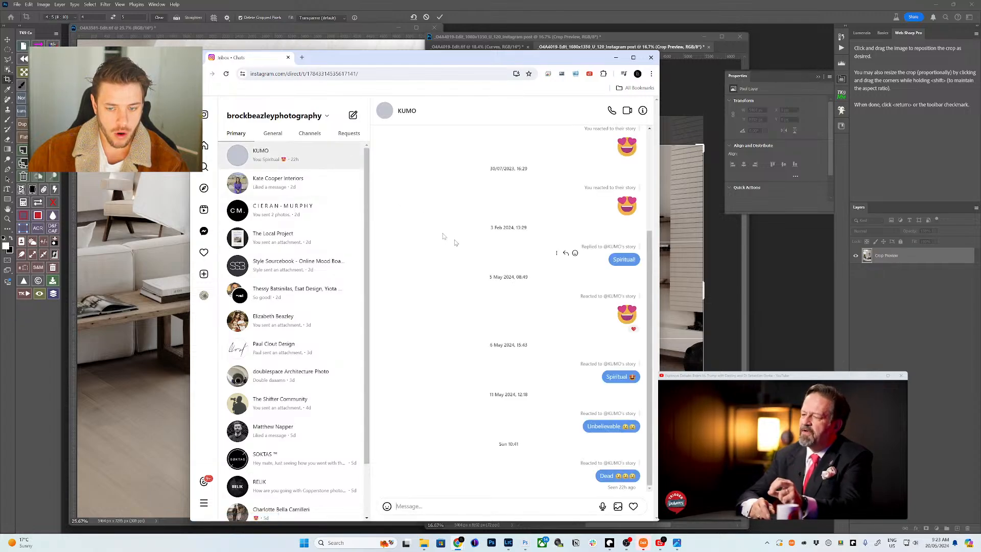
{"action": "left_click", "coordinate": [205, 146]}
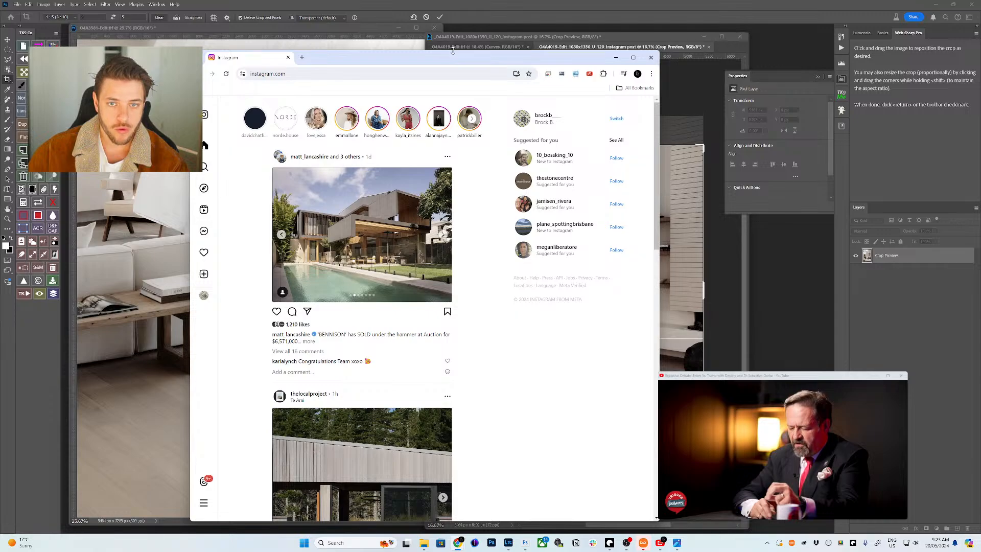
{"action": "left_click_drag", "start_coordinate": [453, 49], "coordinate": [492, 35]}
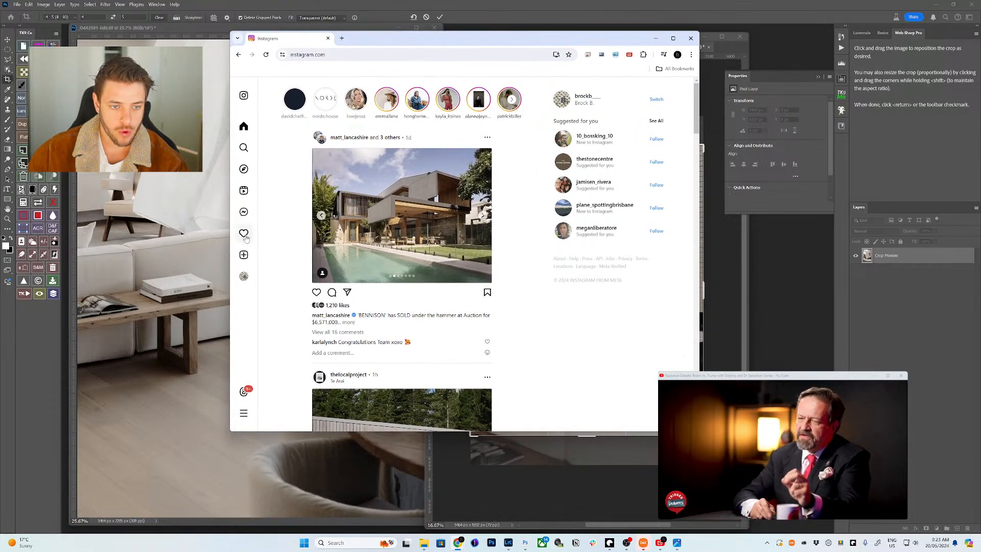
{"action": "left_click", "coordinate": [243, 255]}
{"action": "mouse_move", "coordinate": [565, 163]}
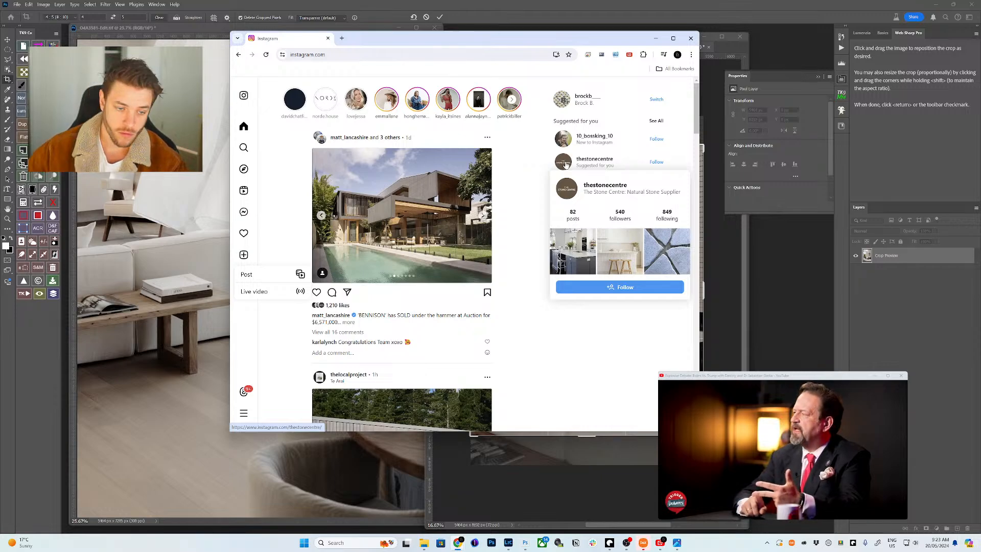
{"action": "left_click", "coordinate": [254, 274]}
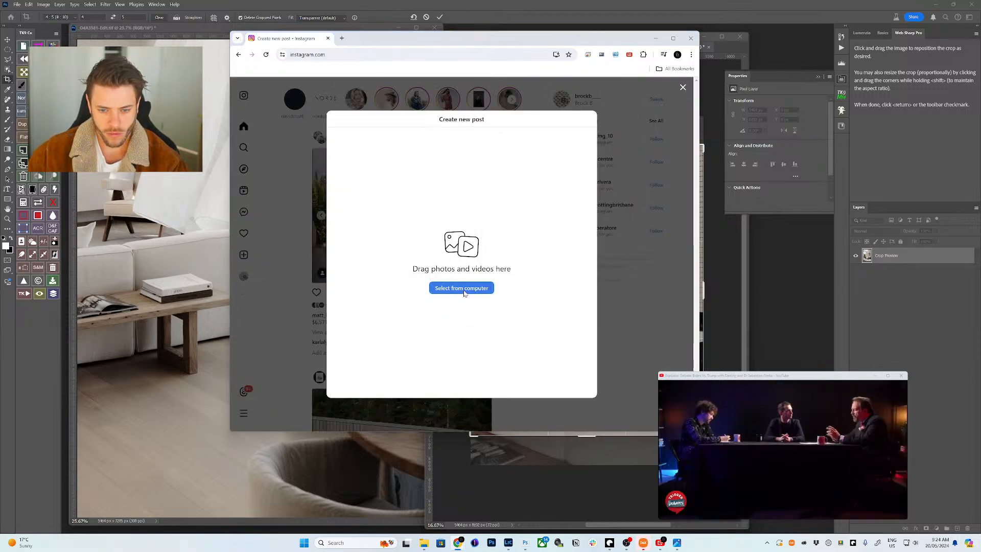
- Browse to Desktop > gram for upload, view it in File Explorer, and run Web Sharp Pro's Instagram post crop
{"action": "left_click", "coordinate": [461, 288]}
{"action": "left_click", "coordinate": [226, 119]}
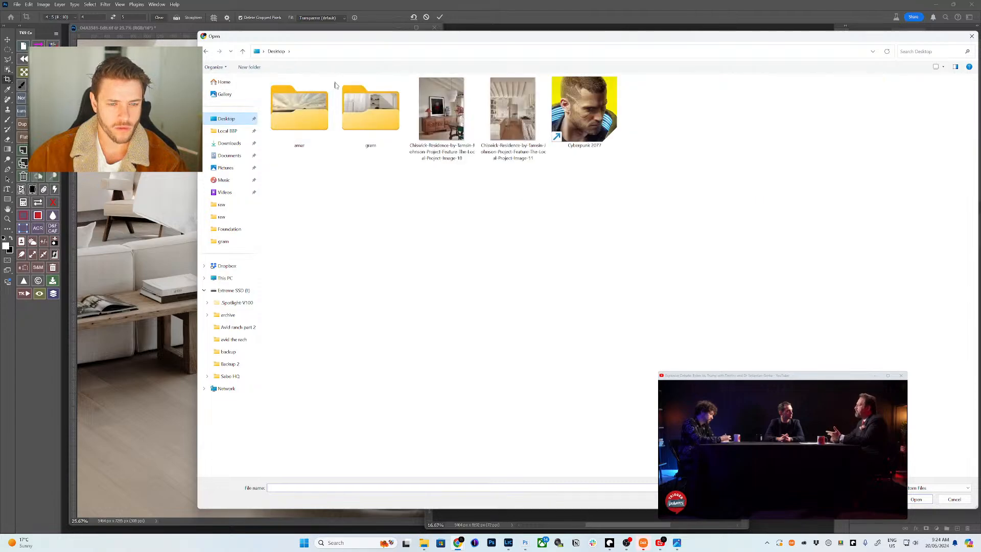
{"action": "double_click", "coordinate": [351, 114]}
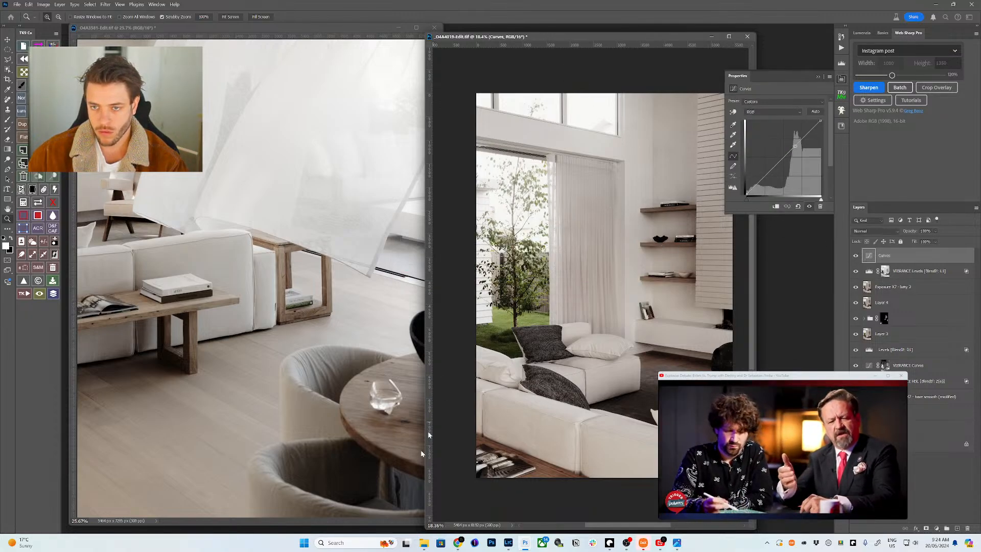
{"action": "left_click", "coordinate": [424, 542]}
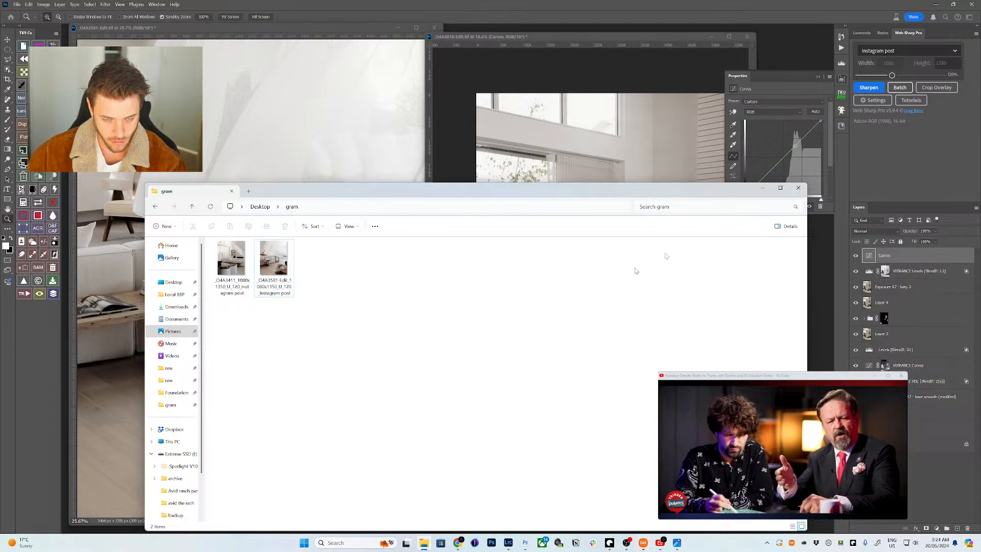
{"action": "left_click", "coordinate": [868, 88]}
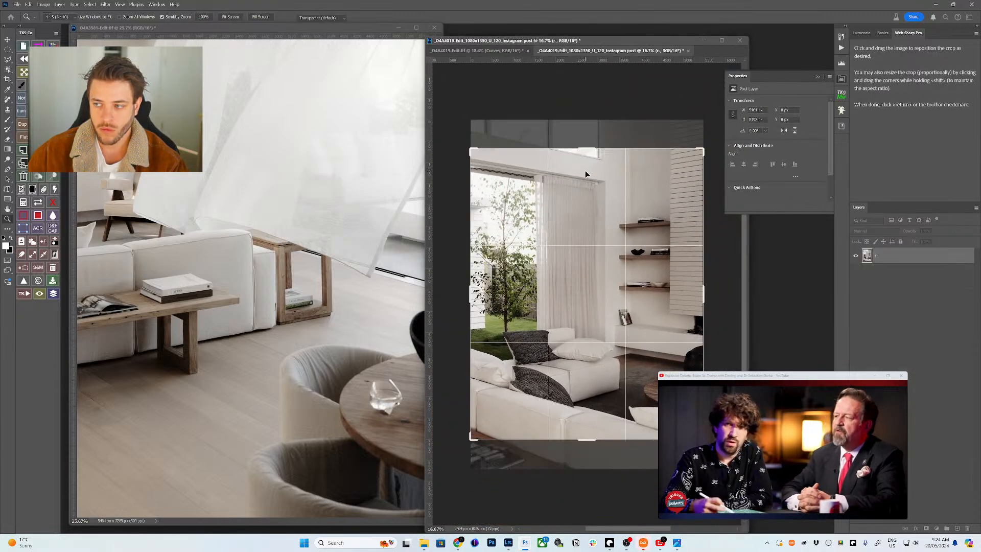
- Shift the photo up inside the 1080x1350 crop frame so its top shows, and commit the crop
{"action": "left_click_drag", "start_coordinate": [606, 239], "coordinate": [608, 225]}
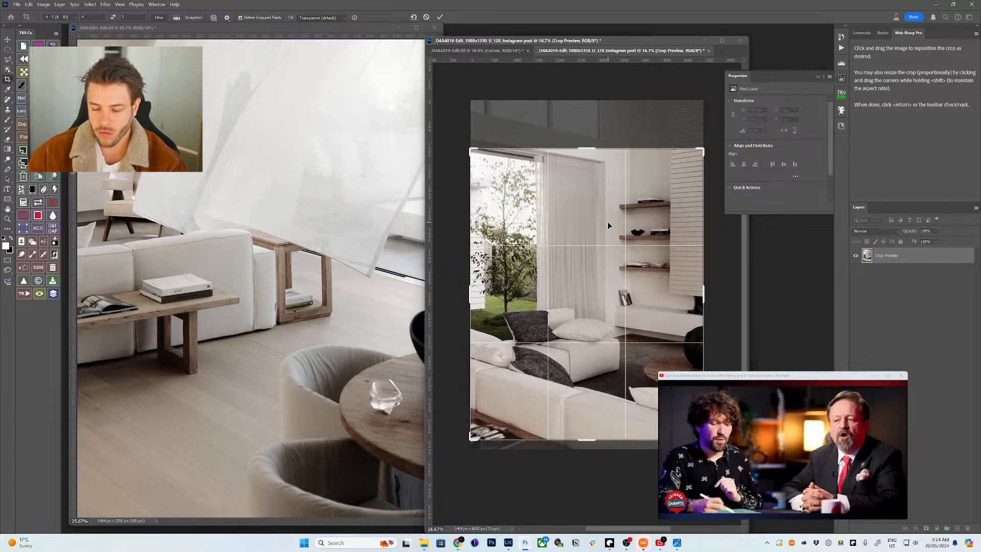
{"action": "key", "text": "Return"}
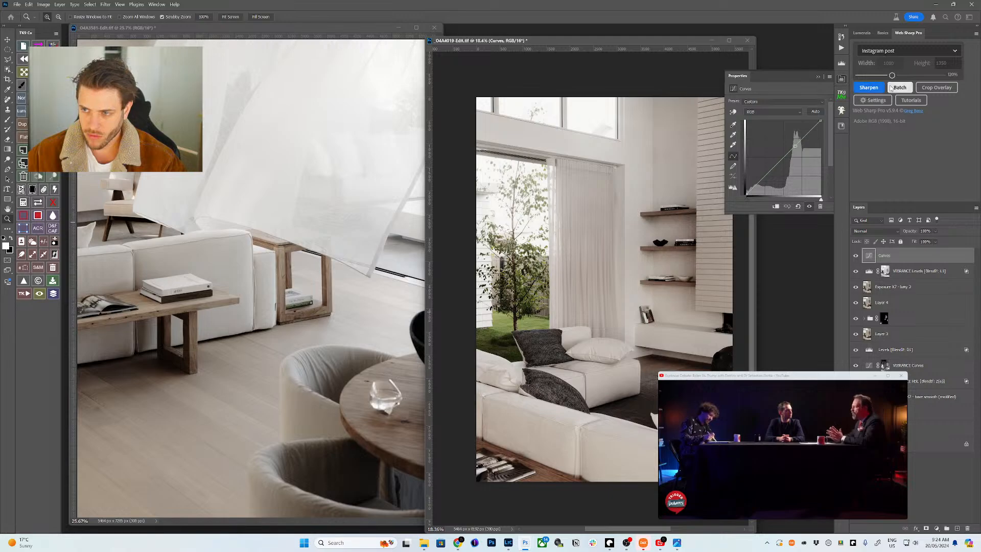
- Run Web Sharp Pro's Instagram post preset to export a third sharpened post to the gram folder
{"action": "left_click", "coordinate": [889, 87]}
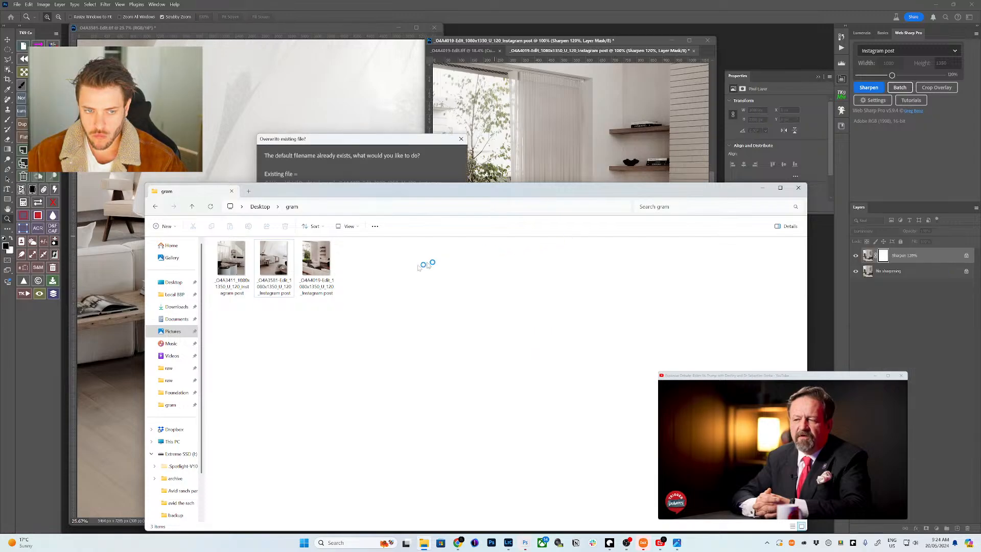
- Confirm the overwrite prompt and delete the duplicate post-2 image from the gram folder
{"action": "left_click", "coordinate": [360, 139]}
{"action": "left_click", "coordinate": [317, 218]}
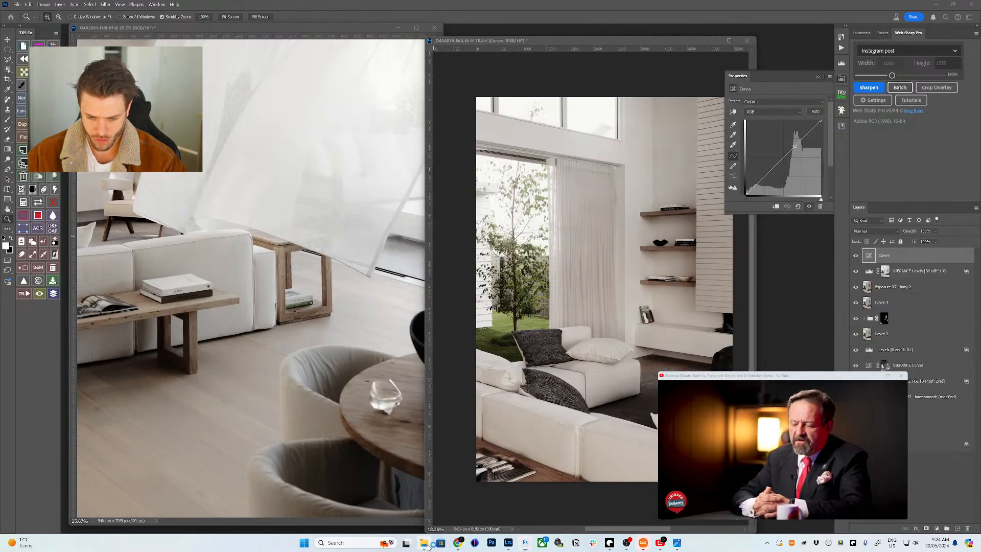
{"action": "left_click", "coordinate": [424, 542]}
{"action": "left_click", "coordinate": [356, 259]}
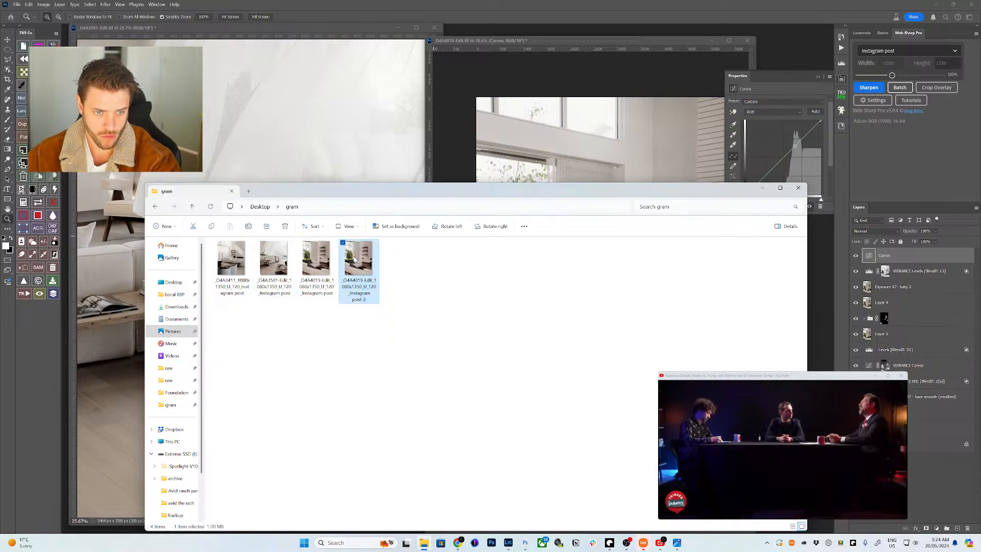
{"action": "key", "text": "Delete"}
- Review the gram folder's exported Instagram posts one by one in Microsoft Photos
{"action": "double_click", "coordinate": [320, 262]}
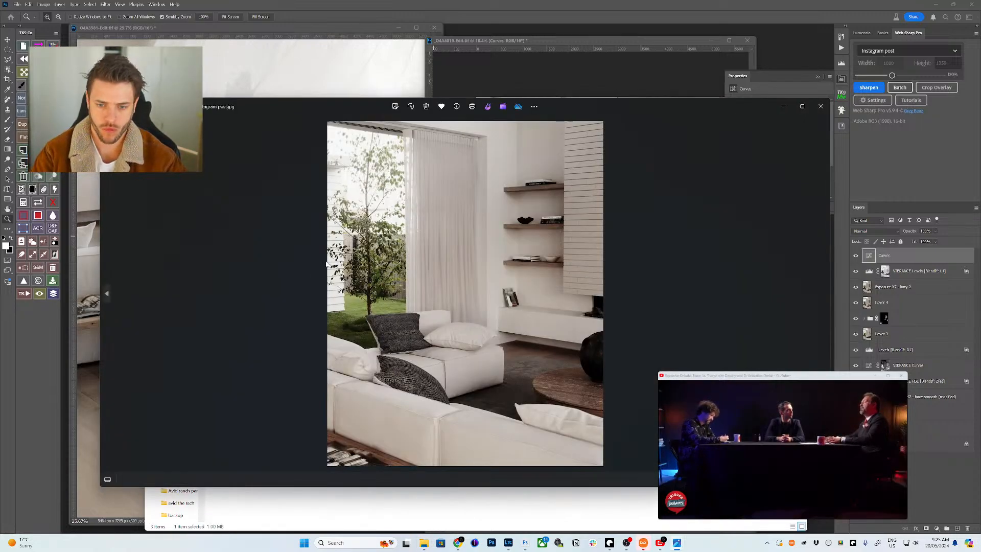
{"action": "key", "text": "Left"}
{"action": "key", "text": "Right"}
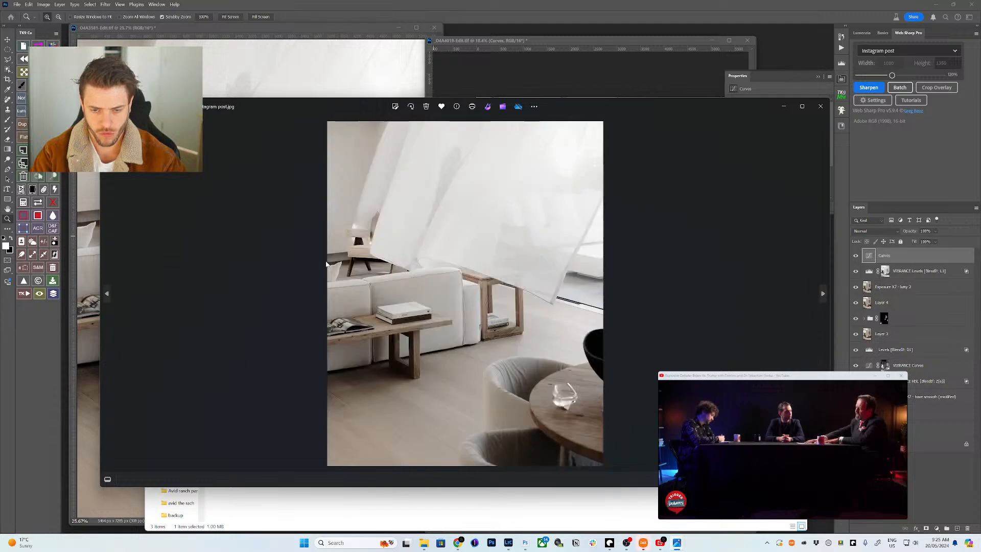
{"action": "key", "text": "Right"}
{"action": "key", "text": "Left"}
{"action": "key", "text": "Left"}
{"action": "key", "text": "Right"}
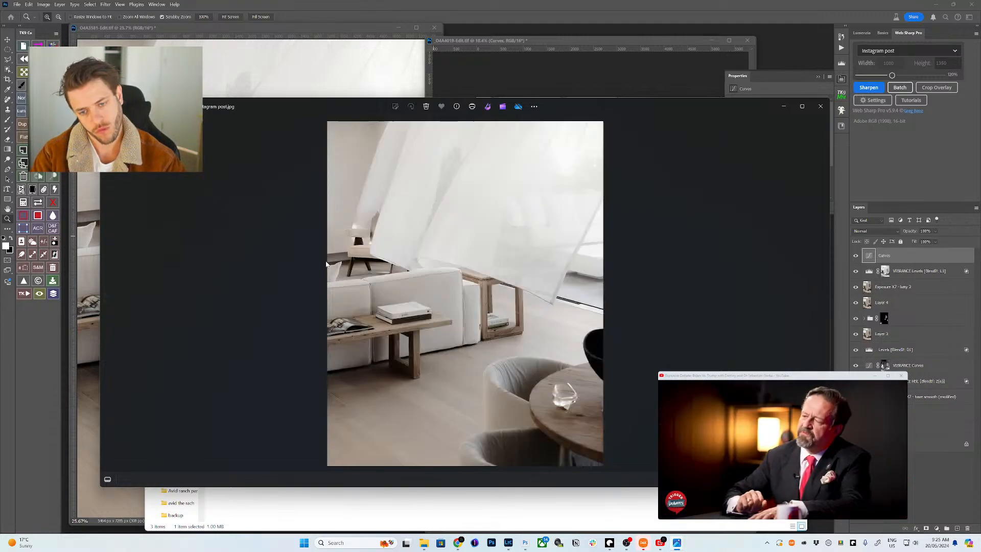
{"action": "key", "text": "Right"}
{"action": "key", "text": "Left"}
{"action": "key", "text": "Right"}
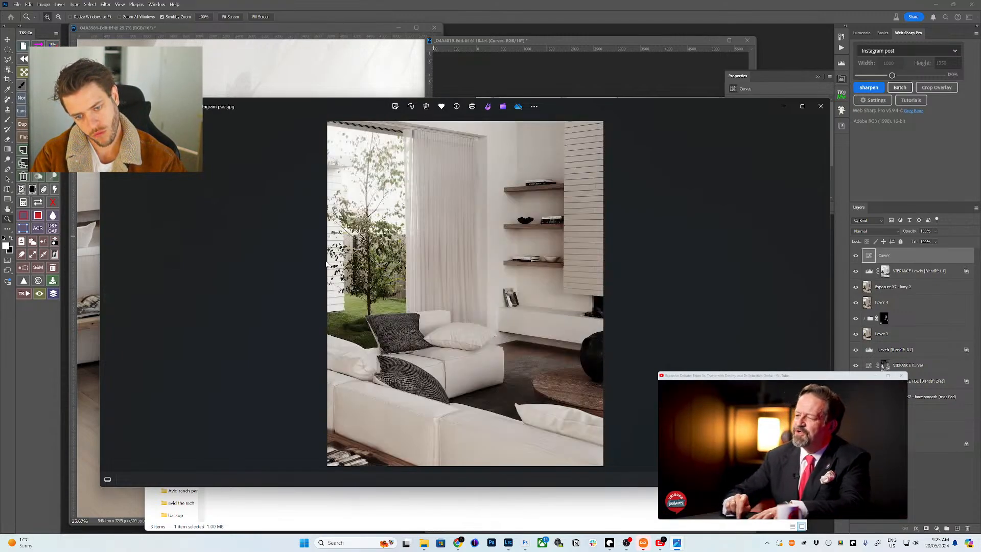
{"action": "key", "text": "Right"}
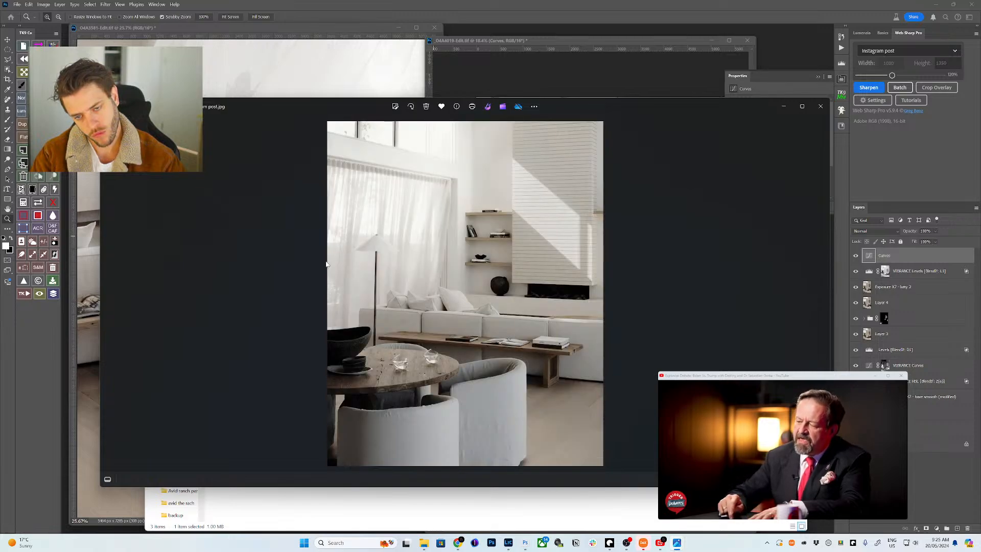
- Save _04A4019-Edit.tif in Photoshop, accepting the TIFF options
{"action": "left_click", "coordinate": [533, 38]}
{"action": "key", "text": "ctrl+s"}
{"action": "key", "text": "Return"}
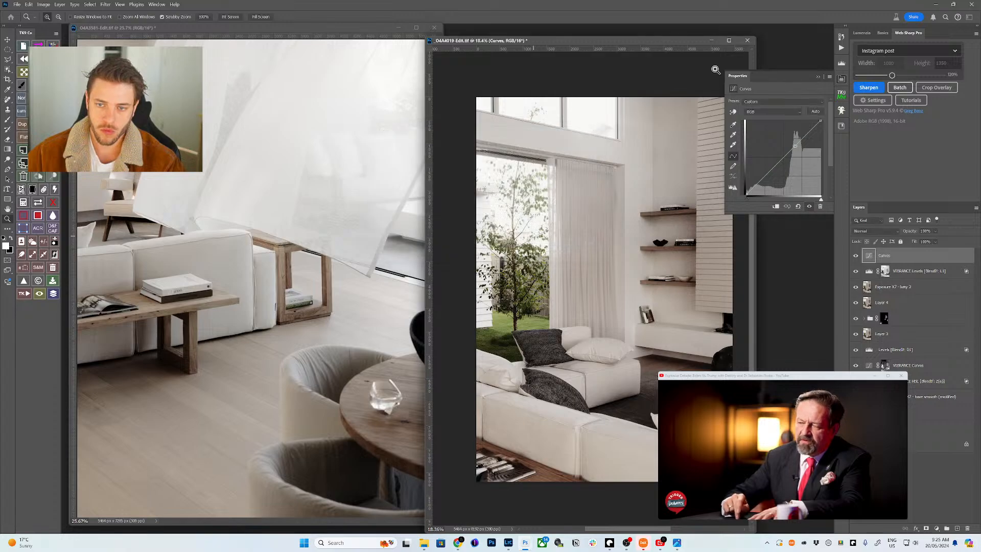
- Close _04A4019-Edit.tif and the other open photo with changes saved, then return to Lightroom Classic
{"action": "left_click", "coordinate": [748, 45]}
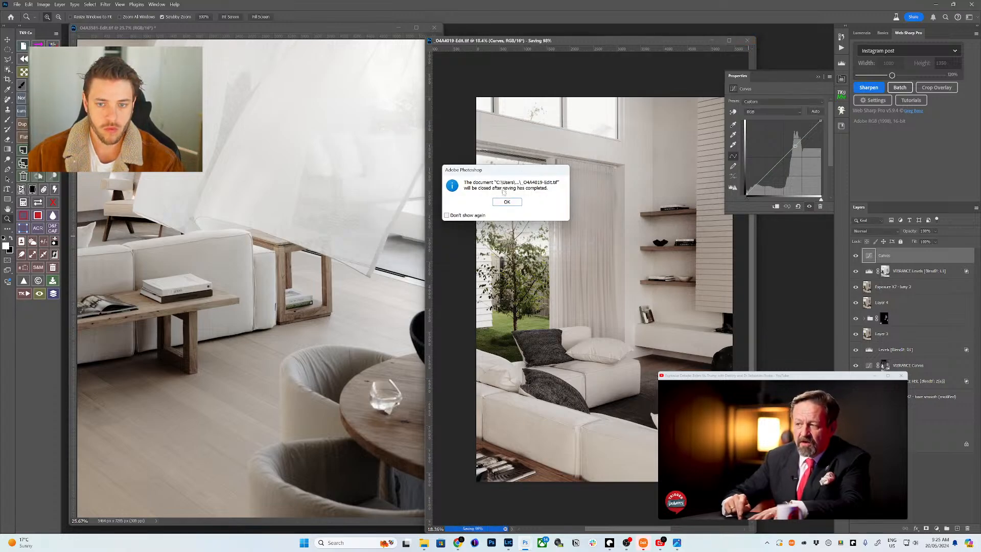
{"action": "left_click", "coordinate": [506, 205]}
{"action": "left_click", "coordinate": [430, 31]}
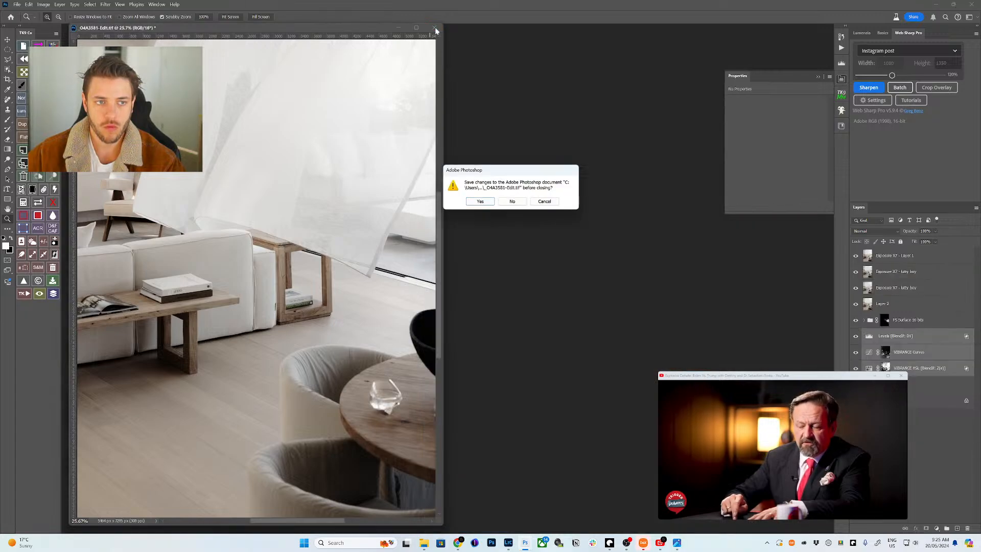
{"action": "left_click", "coordinate": [480, 203]}
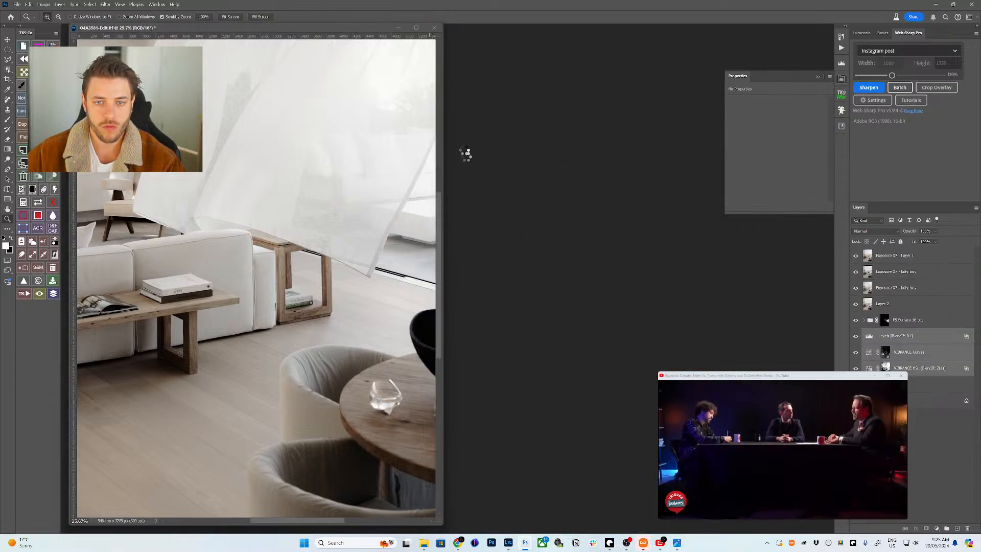
{"action": "left_click", "coordinate": [507, 543]}
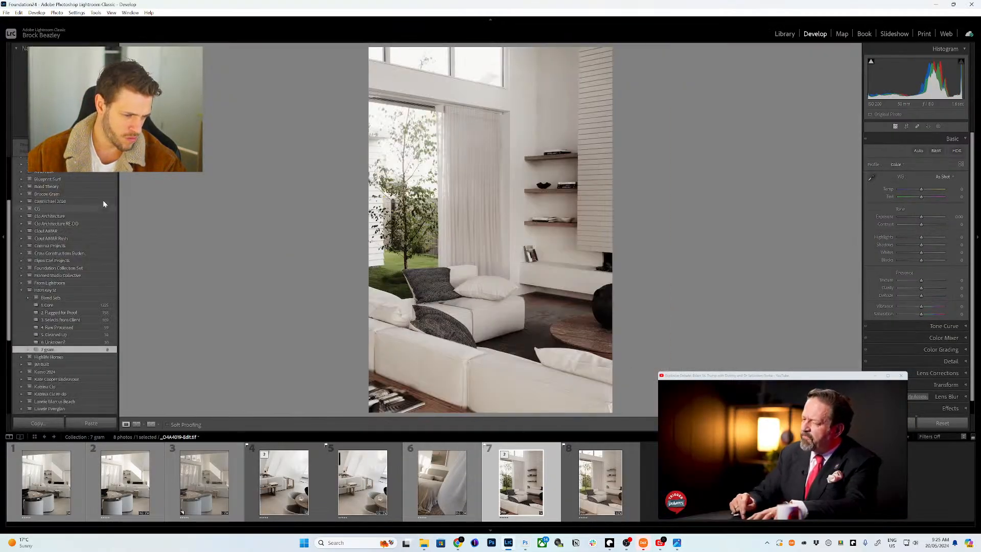
- Create a new collection named '8 gram'
{"action": "scroll", "coordinate": [105, 197], "scroll_direction": "up", "scroll_amount": 5}
{"action": "left_click", "coordinate": [114, 213]}
{"action": "left_click", "coordinate": [124, 222]}
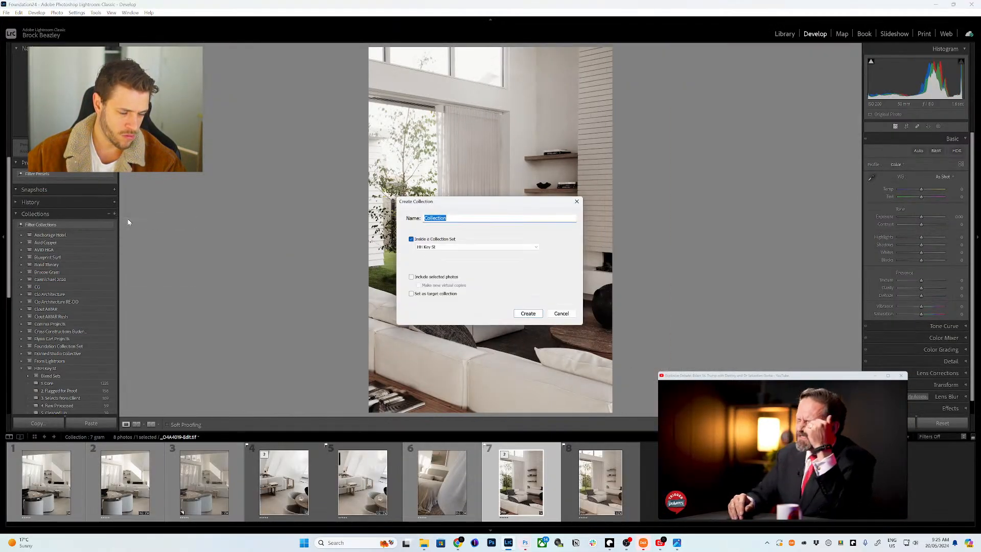
{"action": "type", "text": "8 gram"}
{"action": "key", "text": "Return"}
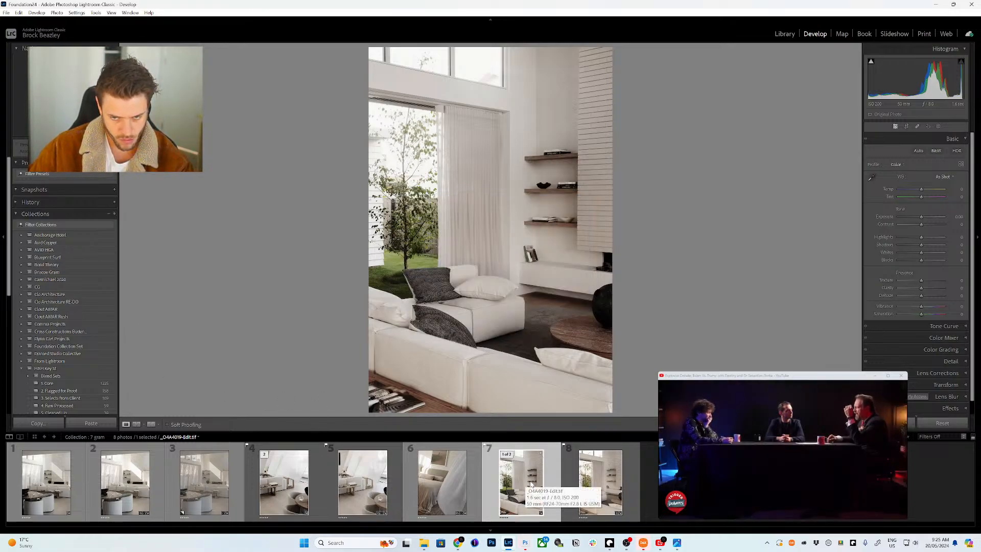
- Drag the edited living-room photo into the 8 gram collection
{"action": "scroll", "coordinate": [92, 362], "scroll_direction": "down", "scroll_amount": 5}
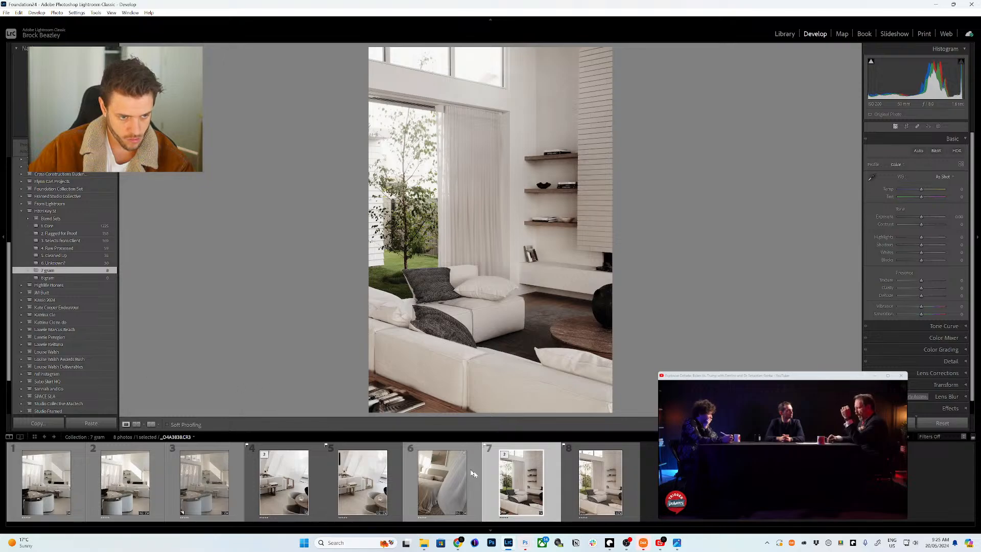
{"action": "left_click_drag", "start_coordinate": [521, 483], "coordinate": [91, 277]}
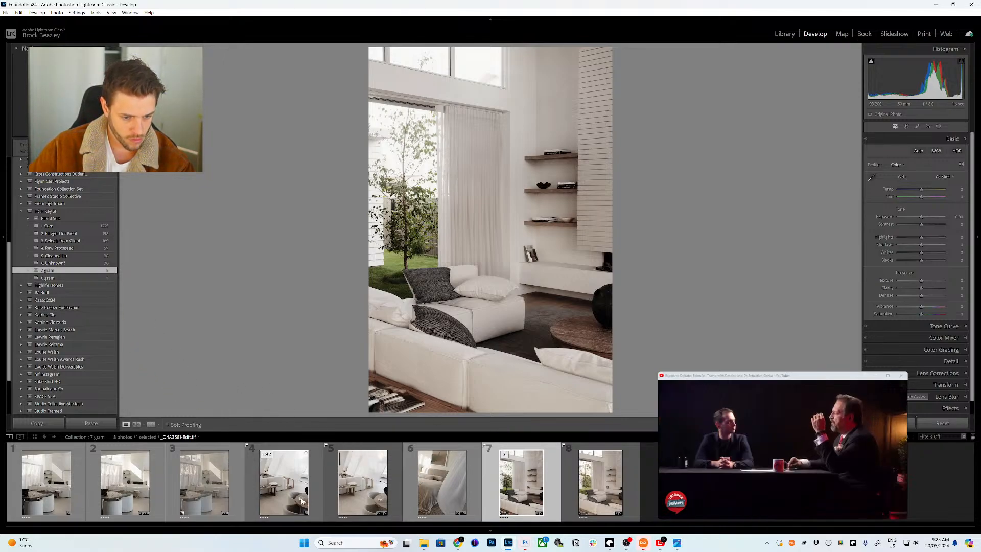
{"action": "key", "text": "Left"}
{"action": "key", "text": "Left"}
{"action": "key", "text": "Left"}
{"action": "left_click_drag", "start_coordinate": [114, 341], "coordinate": [206, 352]}
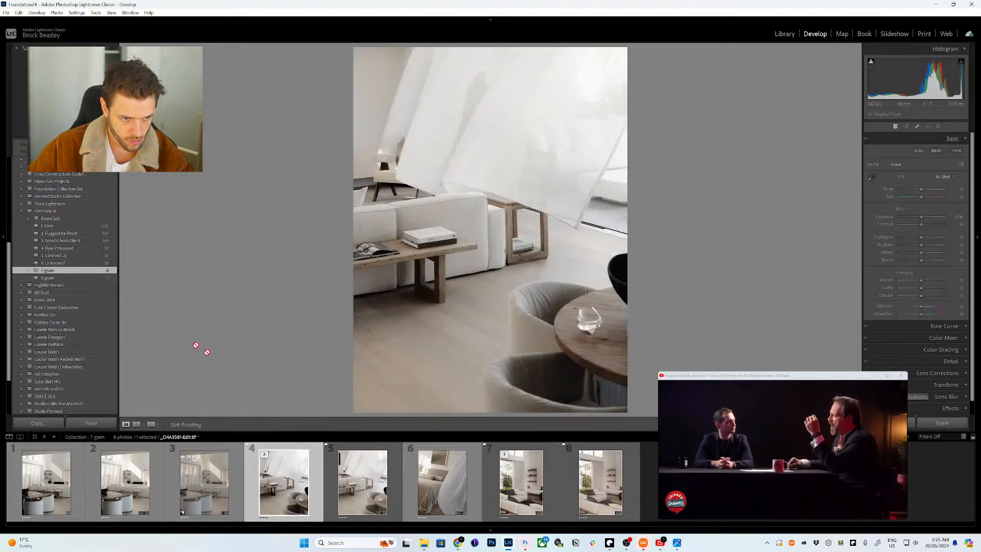
- Add the first edited photo to 8 gram and view the collection in the Library
{"action": "left_click", "coordinate": [127, 480]}
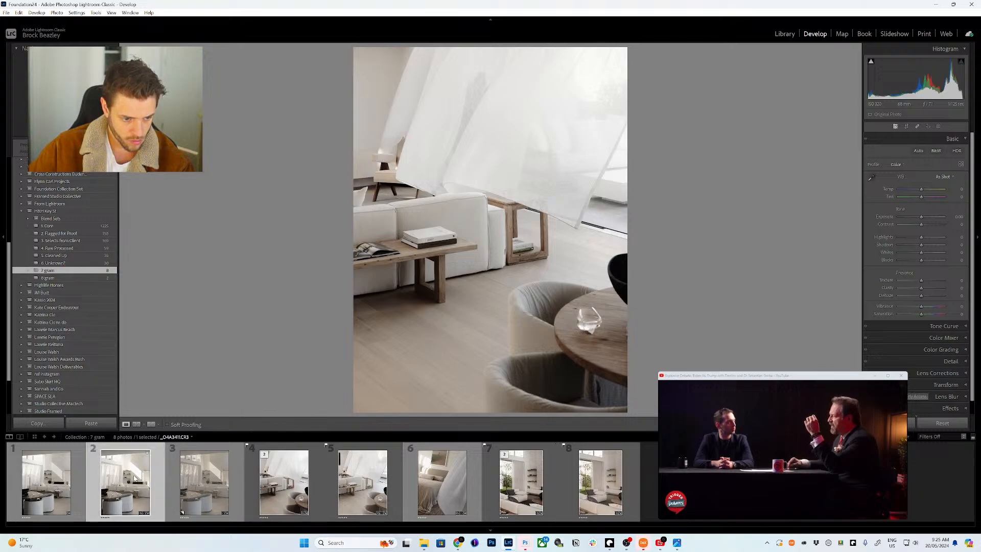
{"action": "left_click", "coordinate": [64, 485]}
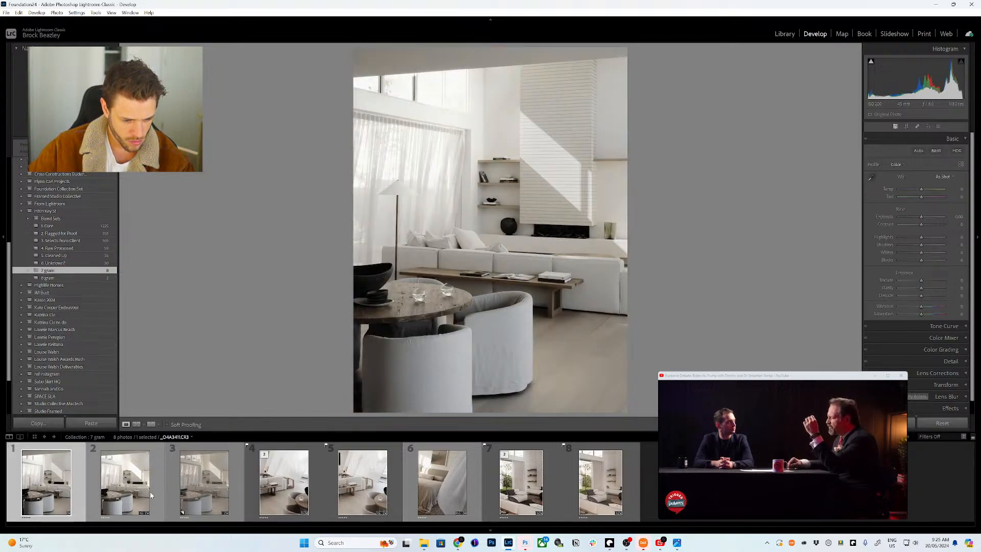
{"action": "left_click", "coordinate": [125, 490]}
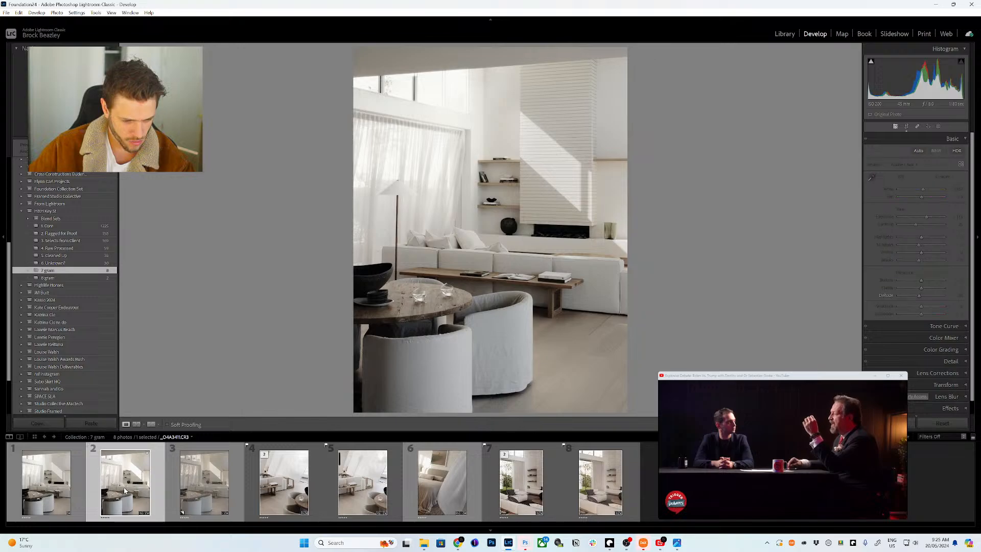
{"action": "left_click", "coordinate": [46, 483]}
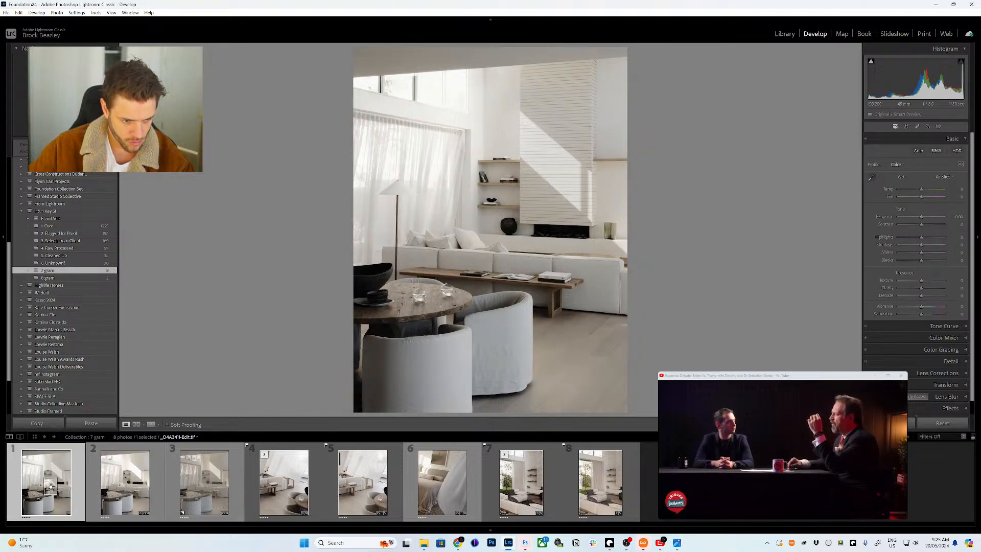
{"action": "left_click_drag", "start_coordinate": [50, 485], "coordinate": [91, 280]}
{"action": "left_click", "coordinate": [98, 279]}
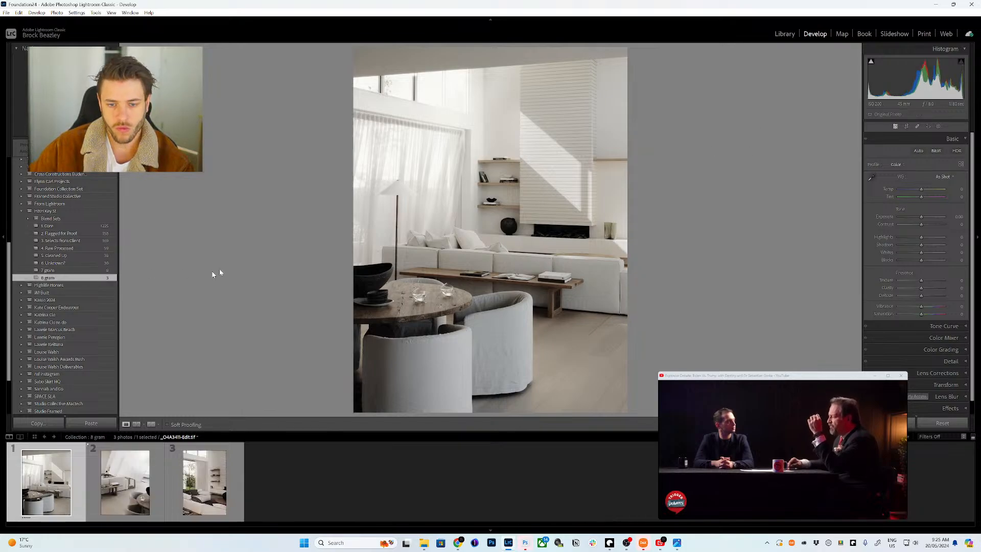
{"action": "left_click", "coordinate": [784, 34]}
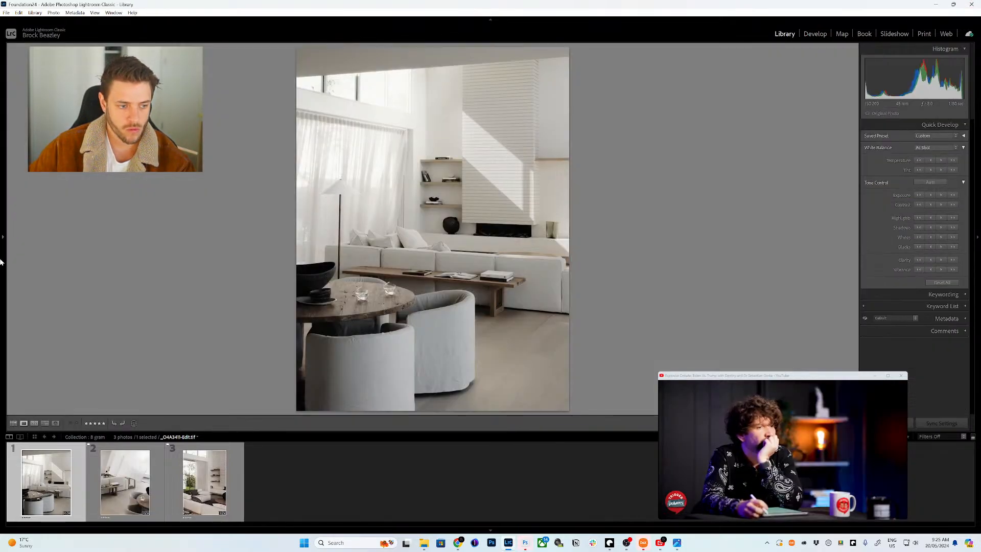
- Show the photos in grid view, then warm, tint and brighten the first photo by two exposure steps
{"action": "key", "text": "g"}
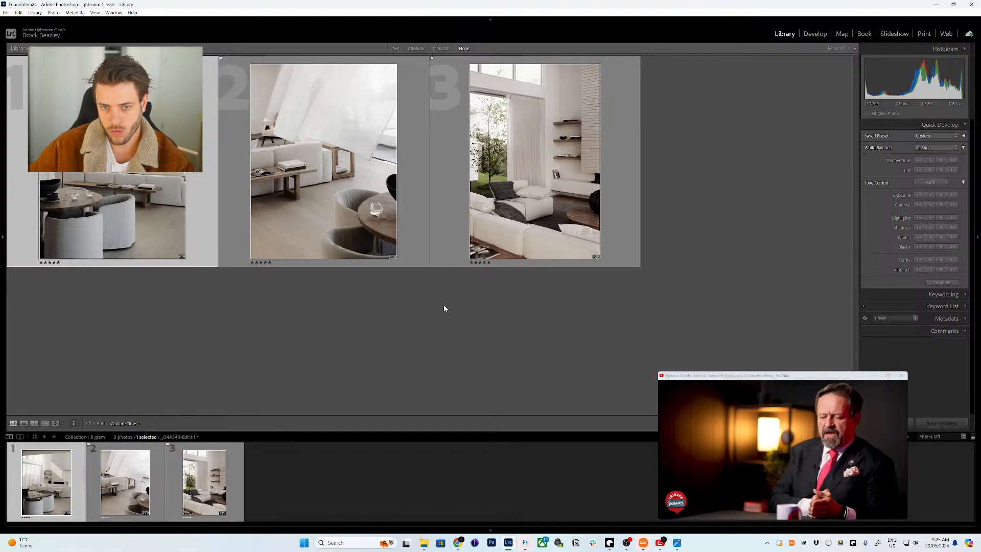
{"action": "left_click", "coordinate": [490, 529]}
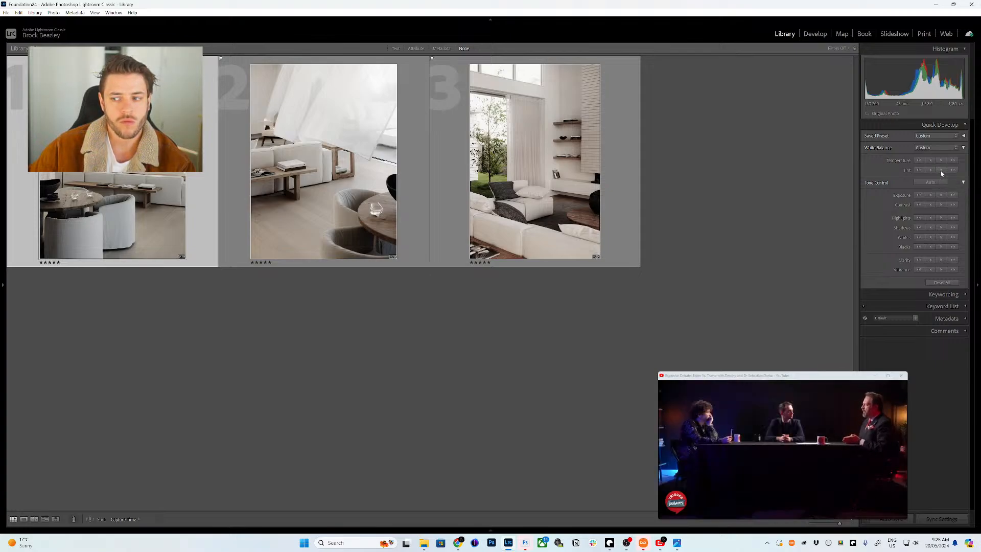
{"action": "left_click", "coordinate": [937, 170]}
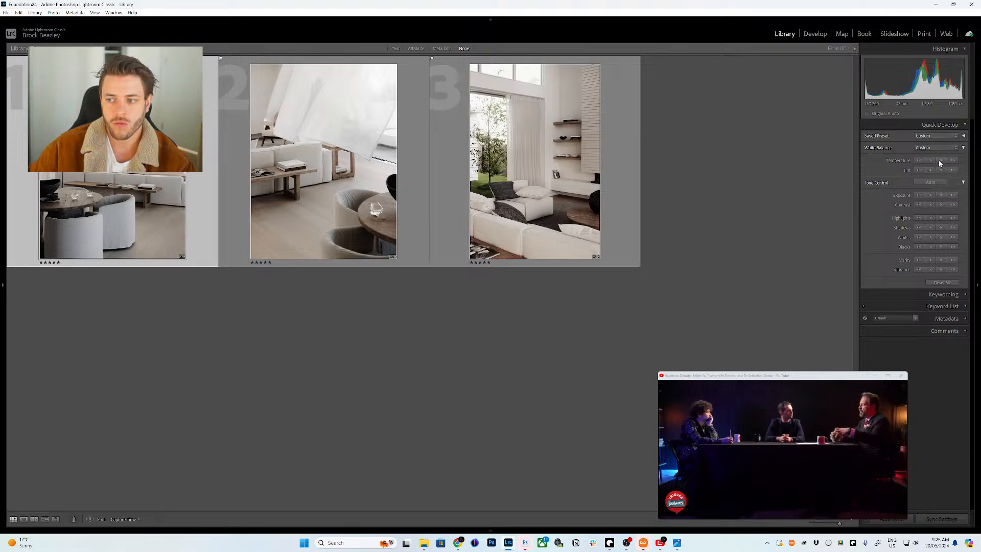
{"action": "left_click", "coordinate": [939, 160]}
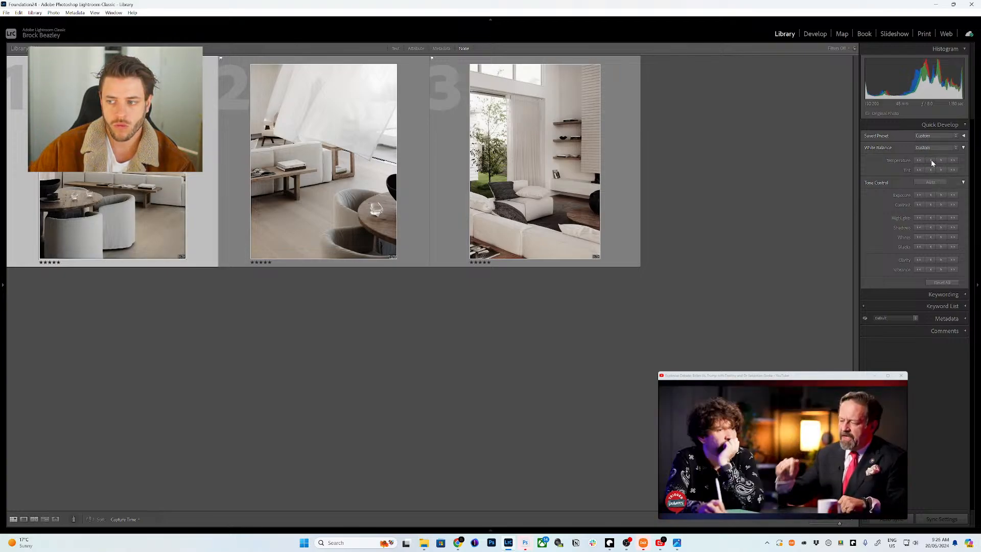
{"action": "left_click", "coordinate": [941, 195]}
{"action": "left_click", "coordinate": [941, 196]}
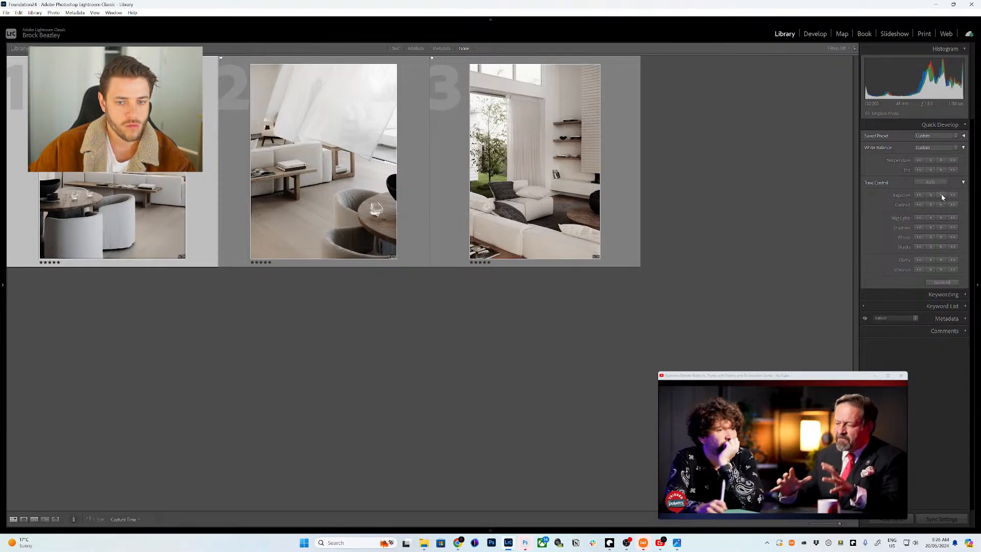
- Warm and brighten the third photo with Quick Develop, fine-tuning temperature and exposure
{"action": "left_click", "coordinate": [930, 170]}
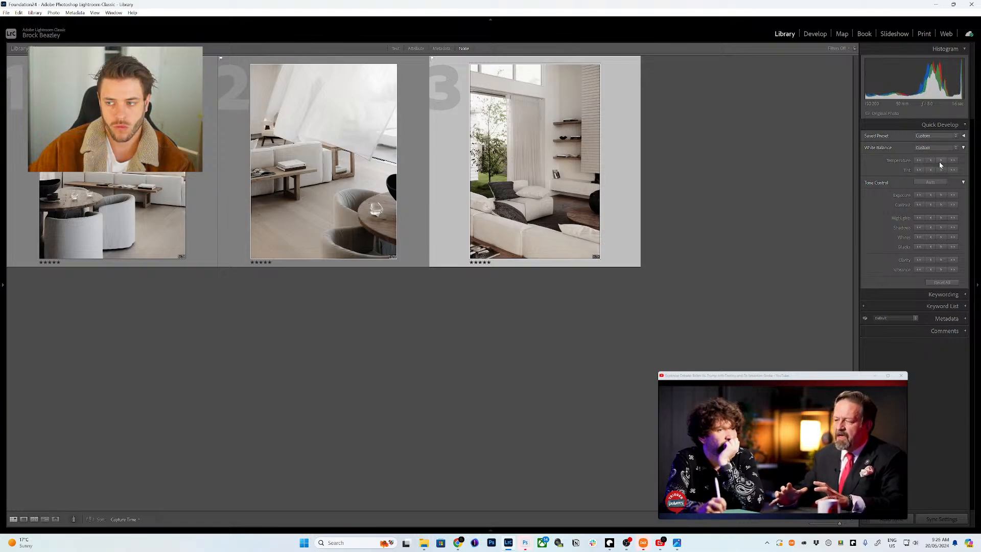
{"action": "left_click", "coordinate": [940, 161]}
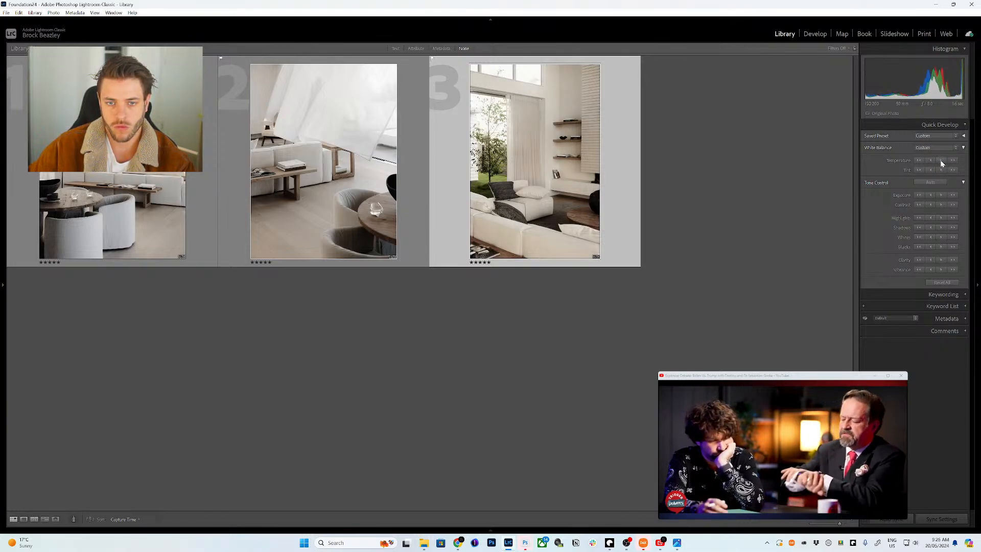
{"action": "left_click", "coordinate": [940, 195]}
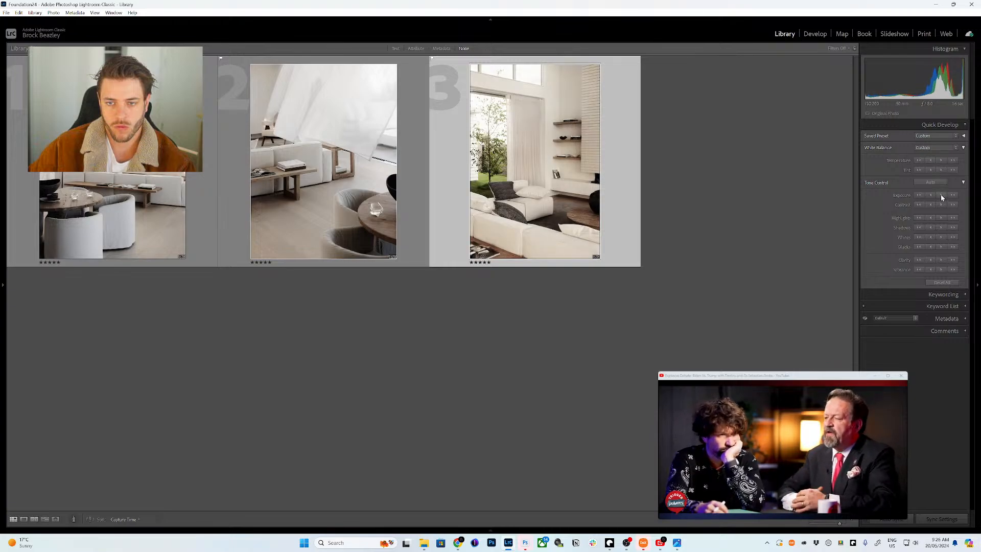
{"action": "left_click", "coordinate": [935, 194]}
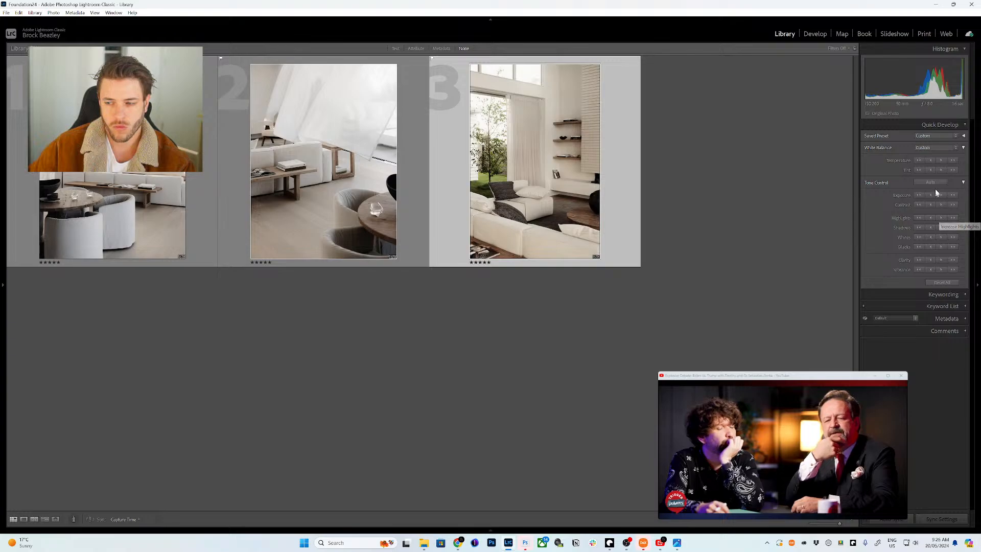
{"action": "left_click", "coordinate": [930, 161]}
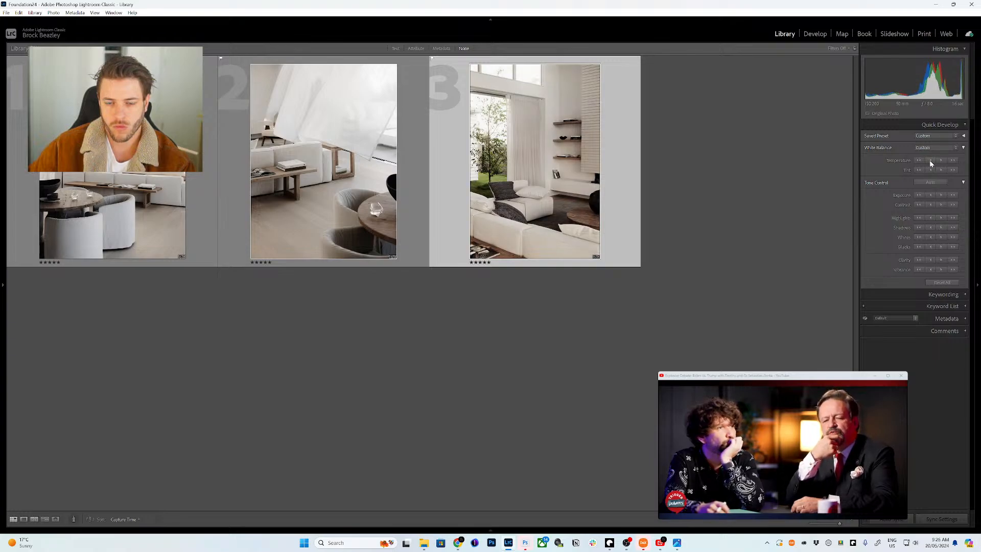
{"action": "left_click", "coordinate": [941, 196]}
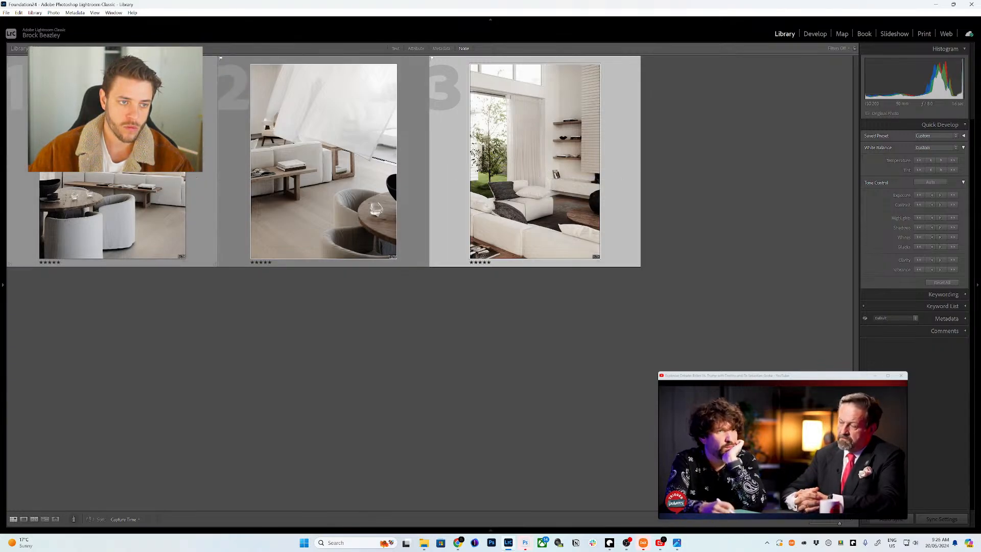
- Select only the second photo and open it in the Develop module
{"action": "key", "text": "ctrl+a"}
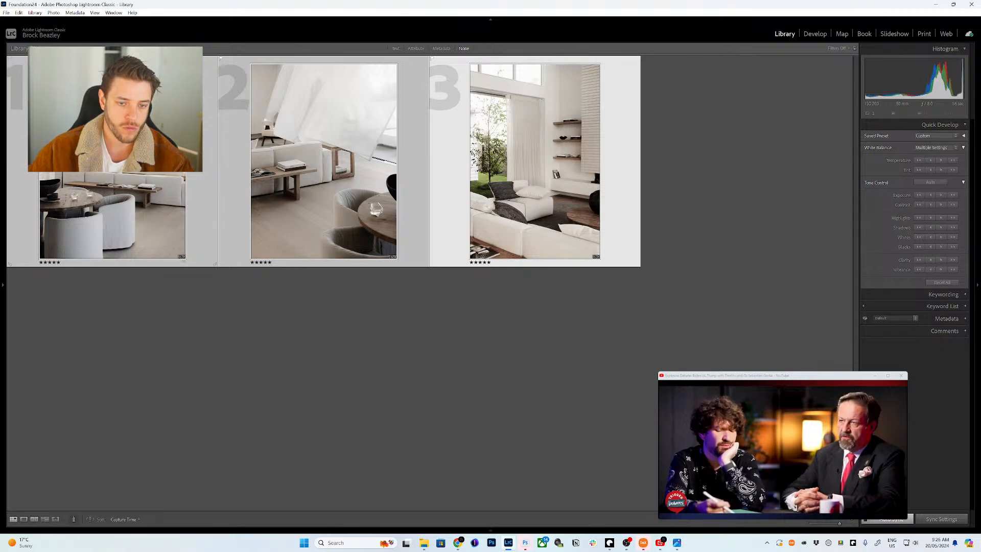
{"action": "left_click", "coordinate": [323, 160]}
{"action": "key", "text": "d"}
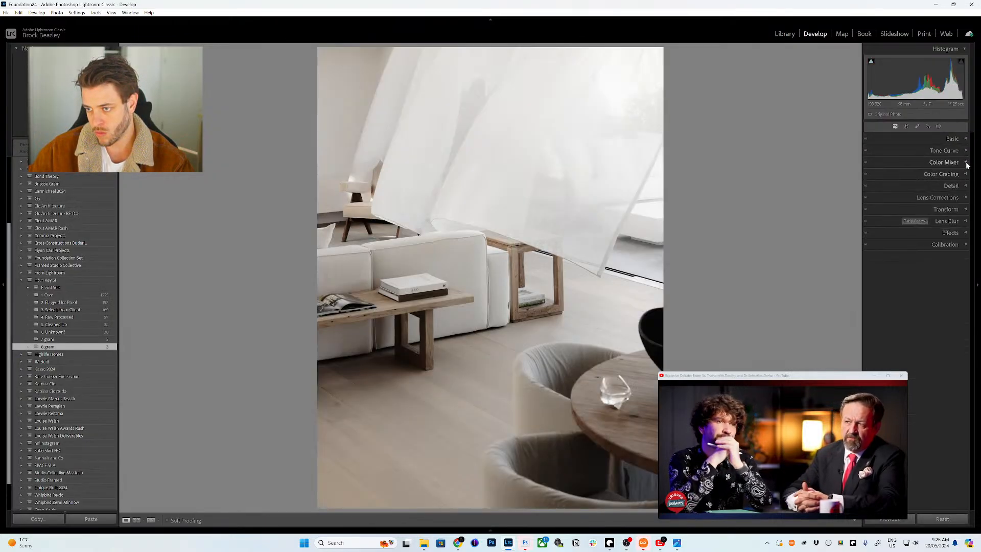
- In Color Grading, tint the second photo's shadows toward cyan
{"action": "left_click", "coordinate": [964, 174]}
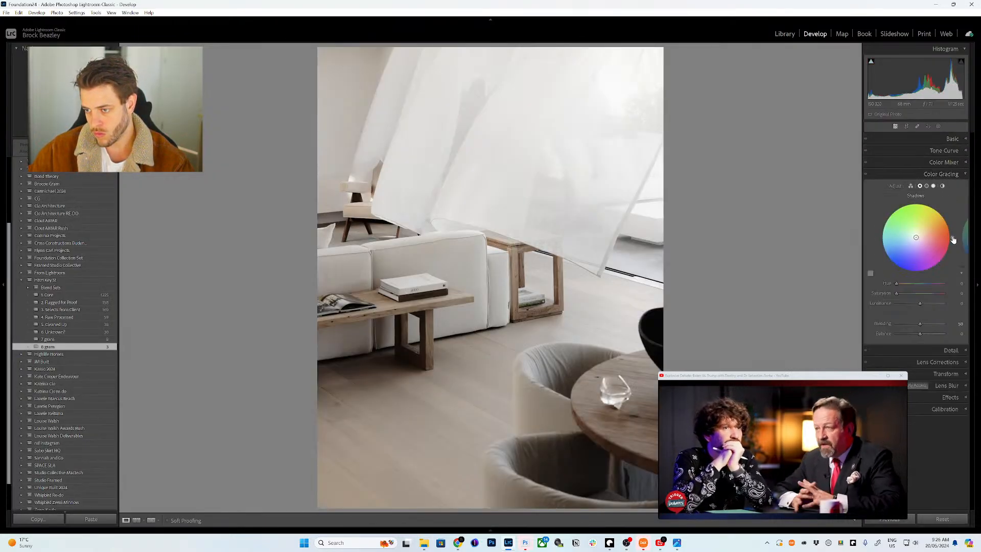
{"action": "left_click", "coordinate": [896, 294]}
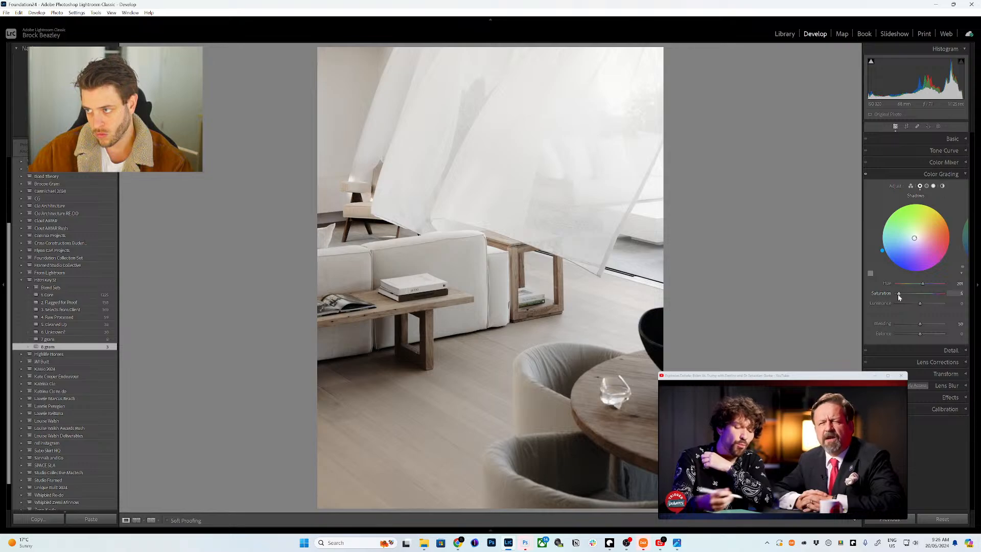
{"action": "left_click_drag", "start_coordinate": [898, 294], "coordinate": [915, 304]}
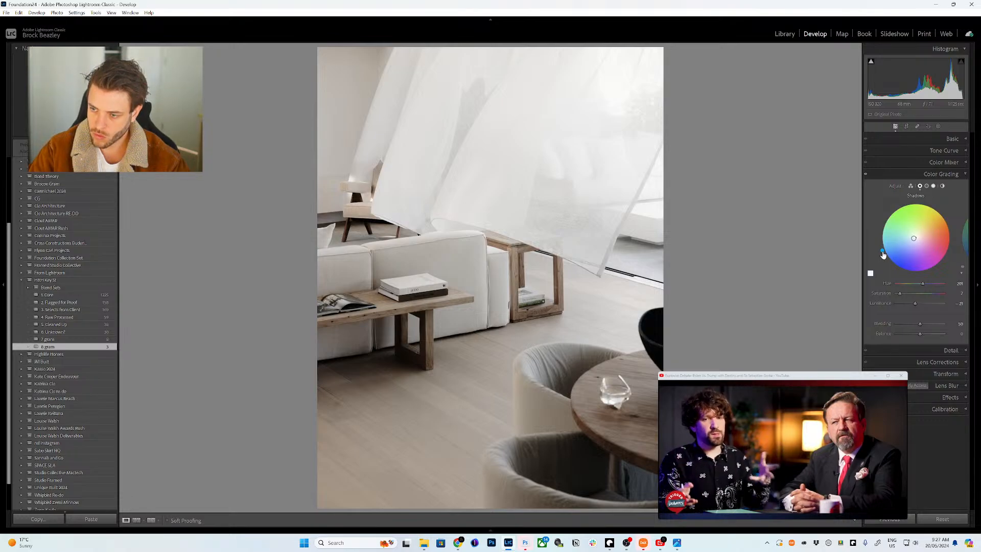
{"action": "left_click_drag", "start_coordinate": [882, 251], "coordinate": [883, 252]}
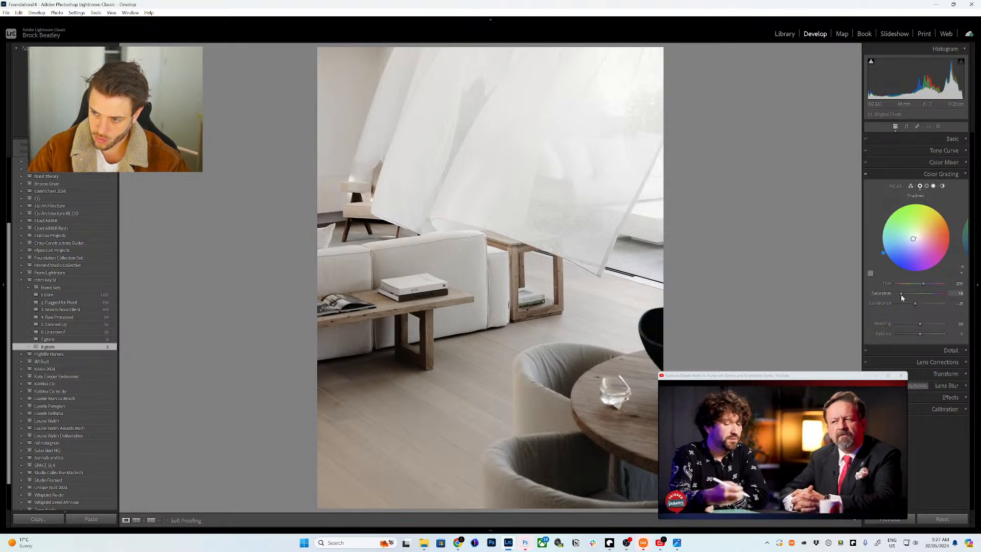
{"action": "left_click_drag", "start_coordinate": [884, 255], "coordinate": [879, 233]}
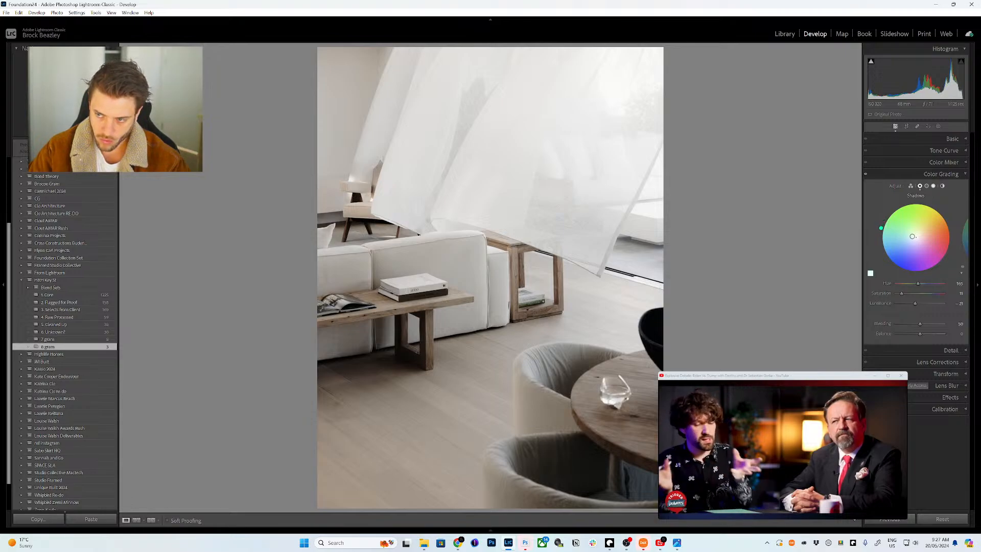
- Give the highlights a warm orange hue at saturation 4 and bring up Synchronize Settings
{"action": "left_click", "coordinate": [933, 186]}
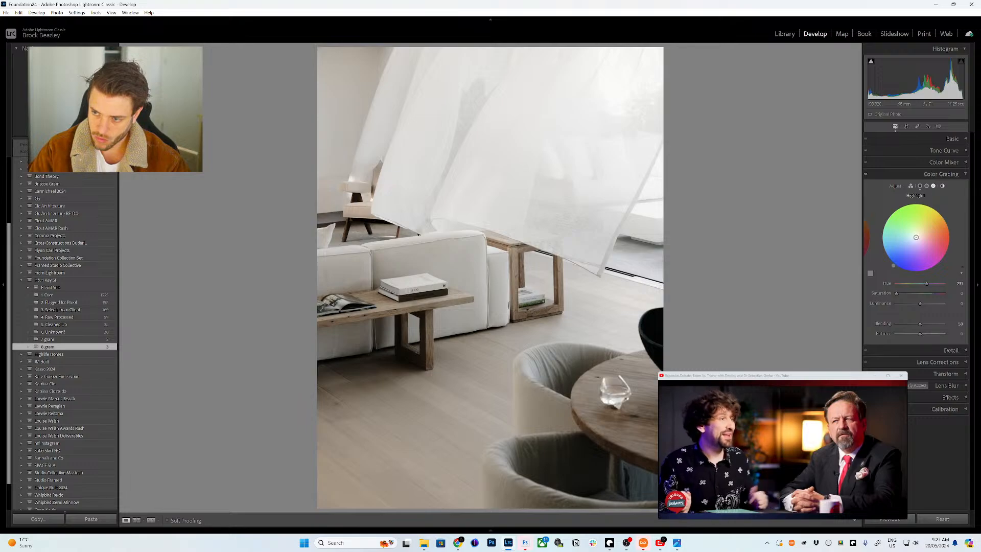
{"action": "left_click_drag", "start_coordinate": [896, 293], "coordinate": [917, 273]}
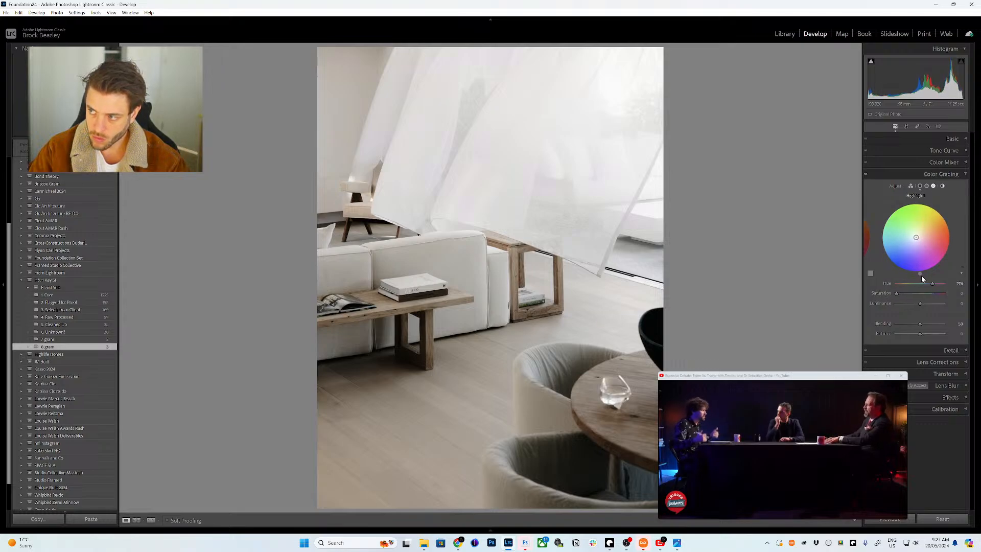
{"action": "left_click_drag", "start_coordinate": [920, 274], "coordinate": [944, 215]}
{"action": "left_click_drag", "start_coordinate": [895, 293], "coordinate": [922, 303]}
{"action": "mouse_move", "coordinate": [487, 531]}
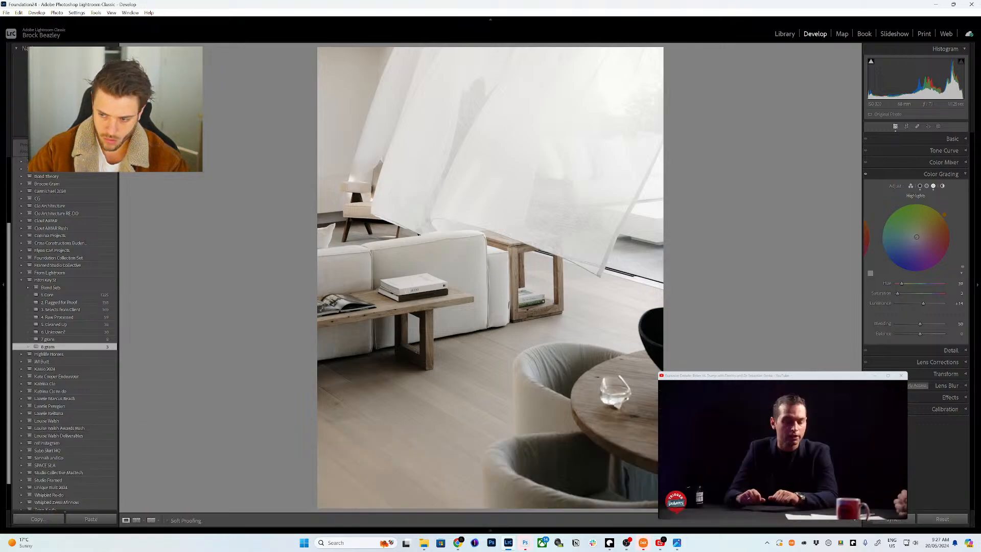
{"action": "key", "text": "ctrl+shift+s"}
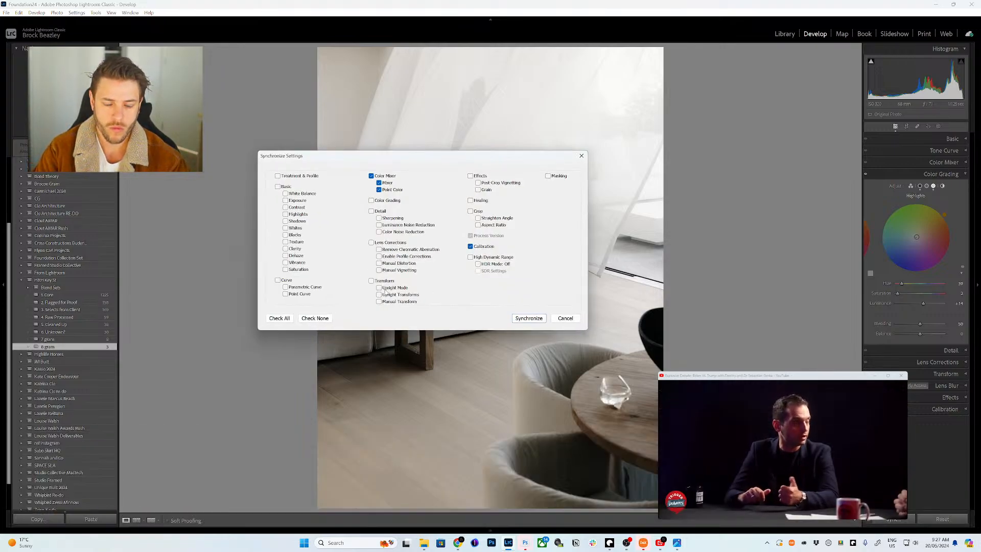
- Sync only the Color Grading settings to the other 8 gram photos
{"action": "left_click", "coordinate": [315, 318]}
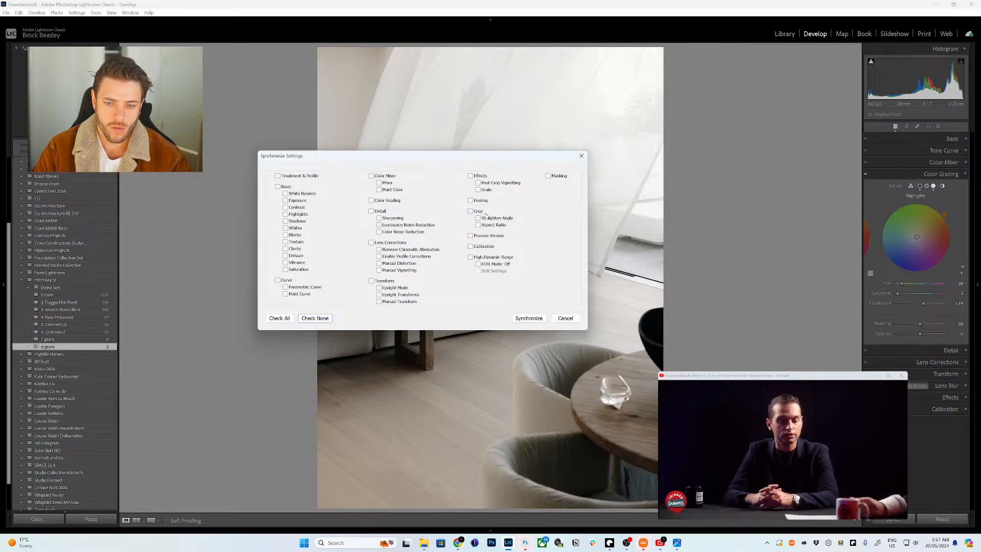
{"action": "left_click", "coordinate": [371, 200]}
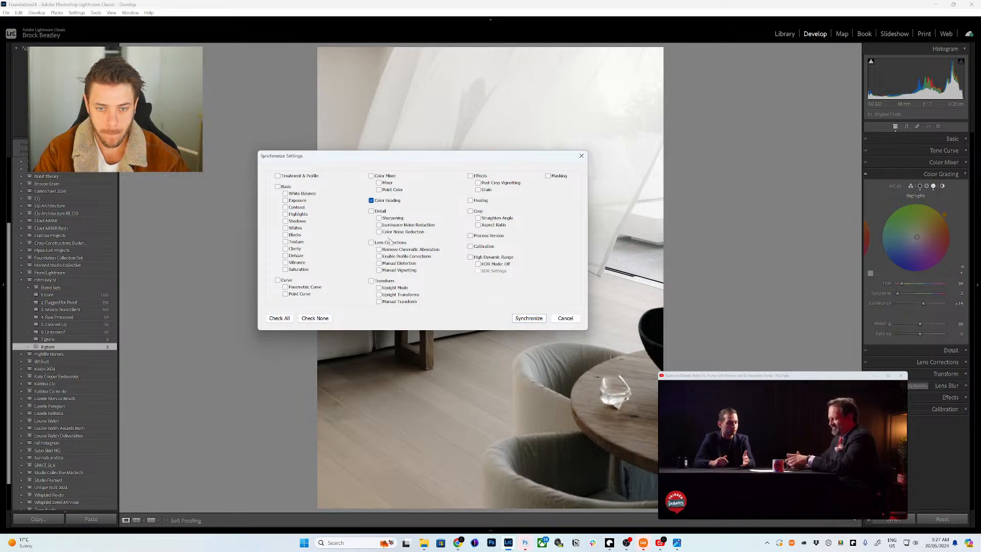
{"action": "left_click", "coordinate": [523, 320]}
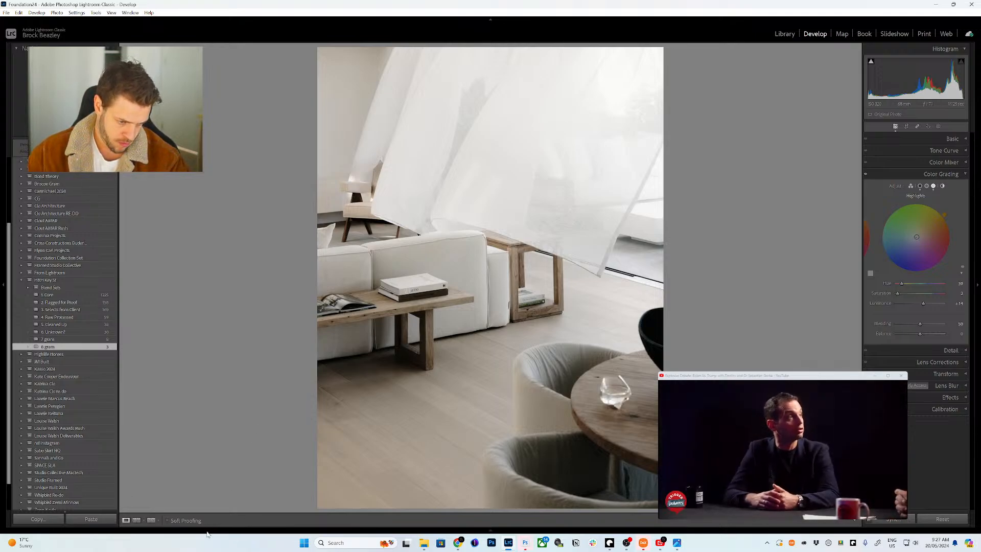
- Send the curtain photo to Photoshop as an edited copy with Lightroom adjustments
{"action": "mouse_move", "coordinate": [206, 534]}
{"action": "right_click", "coordinate": [132, 489]}
{"action": "mouse_move", "coordinate": [205, 297]}
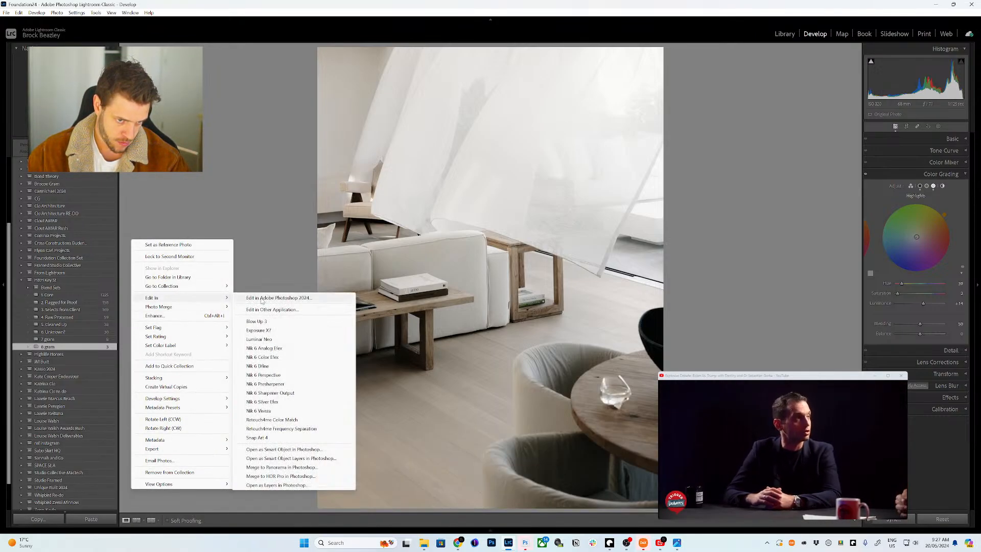
{"action": "left_click", "coordinate": [261, 300]}
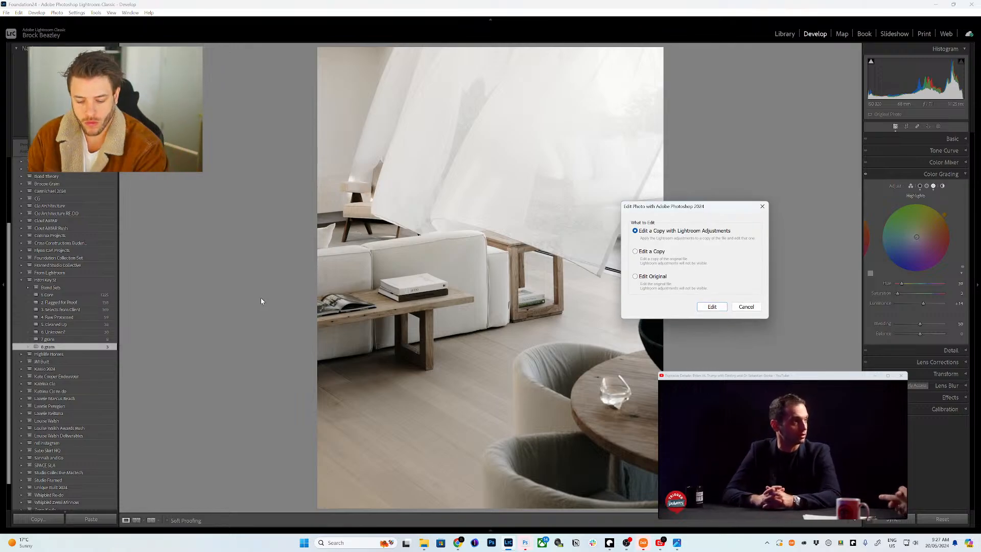
{"action": "key", "text": "Return"}
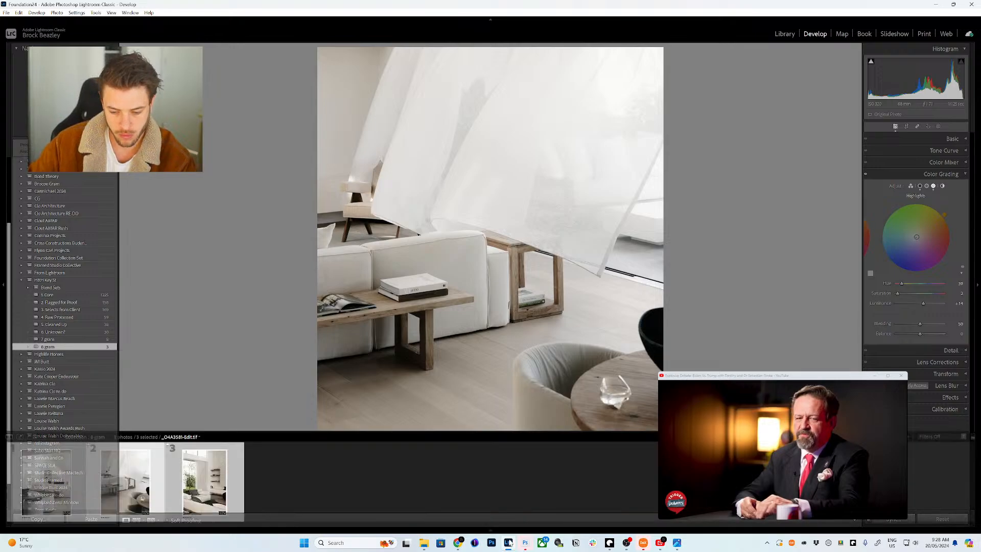
- Save and close the over-2 GB TIFF, then open the recently edited TIFFs from Home
{"action": "mouse_move", "coordinate": [525, 542]}
{"action": "left_click", "coordinate": [560, 514]}
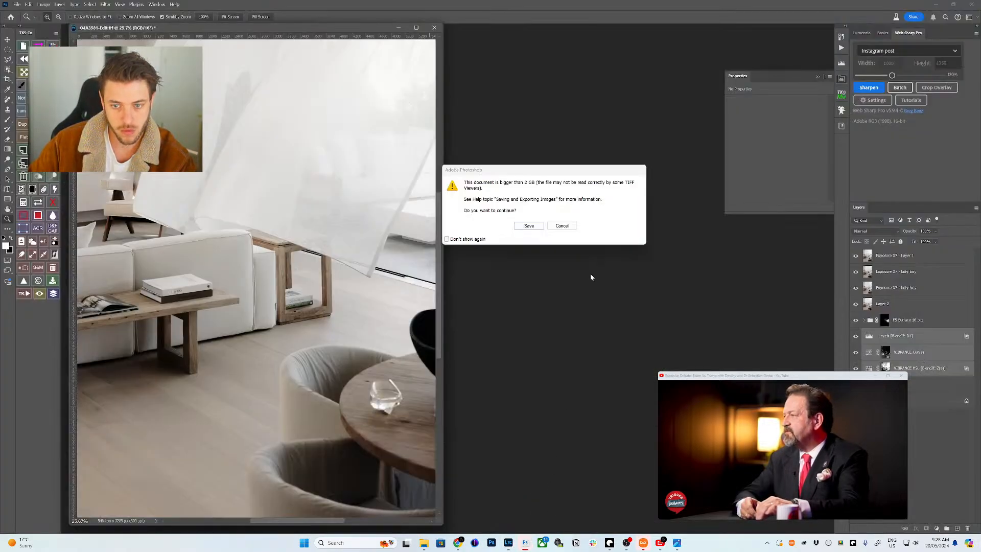
{"action": "left_click", "coordinate": [528, 226]}
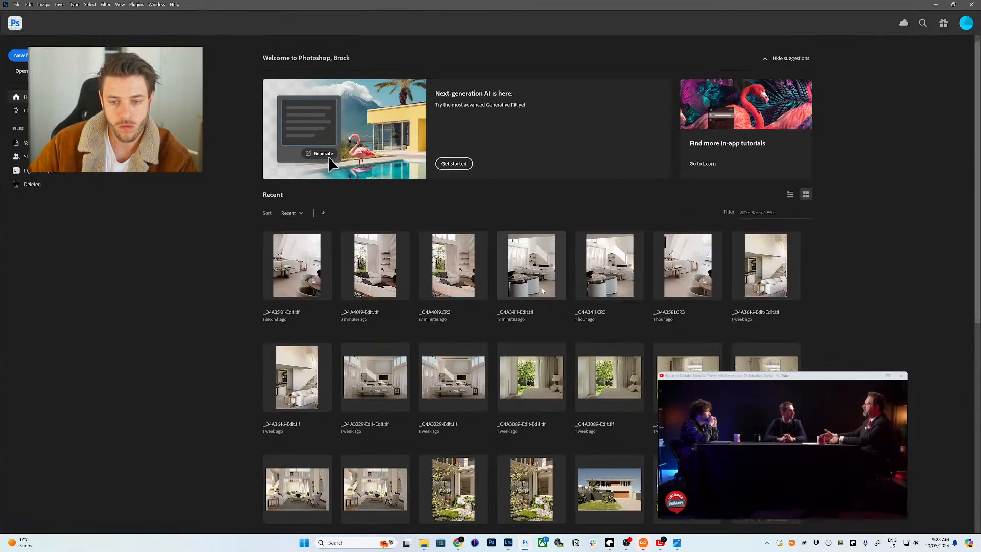
{"action": "left_click", "coordinate": [542, 291]}
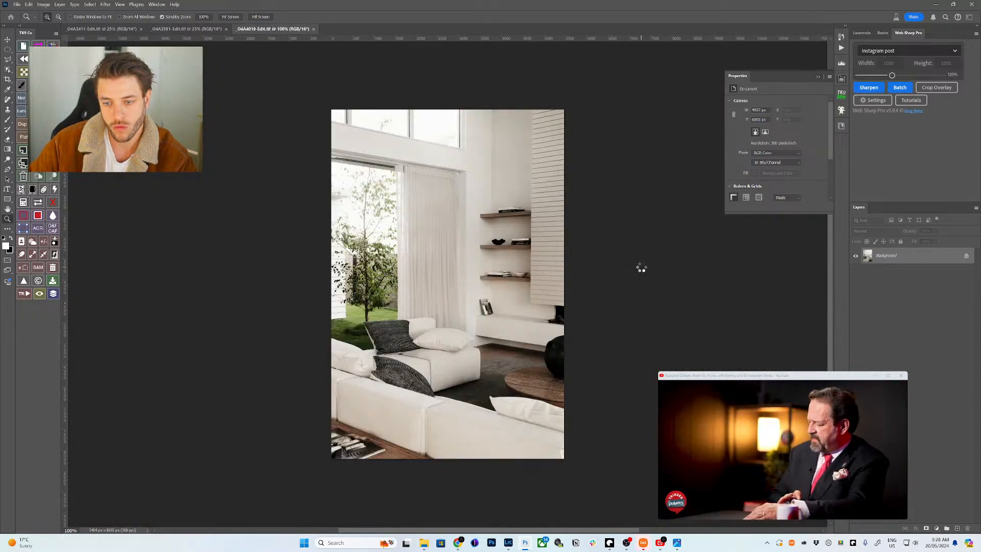
- Fit the 4019, _O4A3581 and _O4A3411 images to screen, then zoom into the chair behind the curtain
{"action": "left_click", "coordinate": [230, 17]}
{"action": "left_click", "coordinate": [199, 29]}
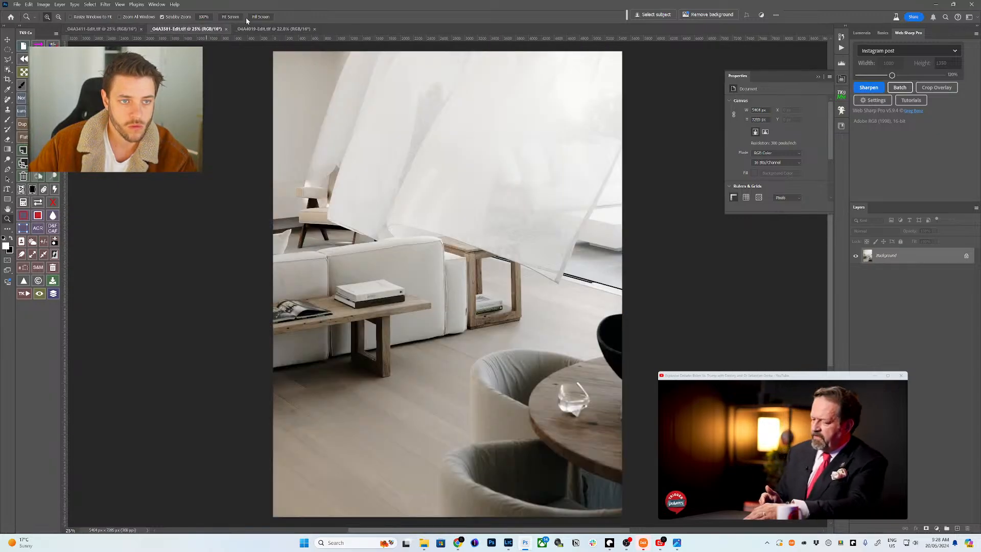
{"action": "left_click", "coordinate": [230, 17]}
{"action": "key", "text": "ctrl+shift+Tab"}
{"action": "left_click", "coordinate": [230, 17]}
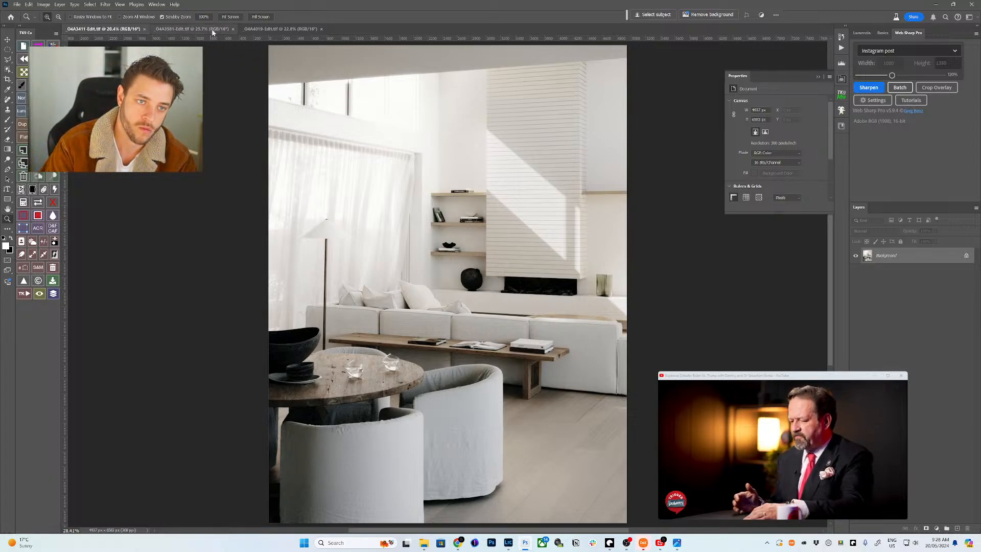
{"action": "key", "text": "ctrl+Tab"}
{"action": "left_click_drag", "start_coordinate": [343, 207], "coordinate": [460, 258]}
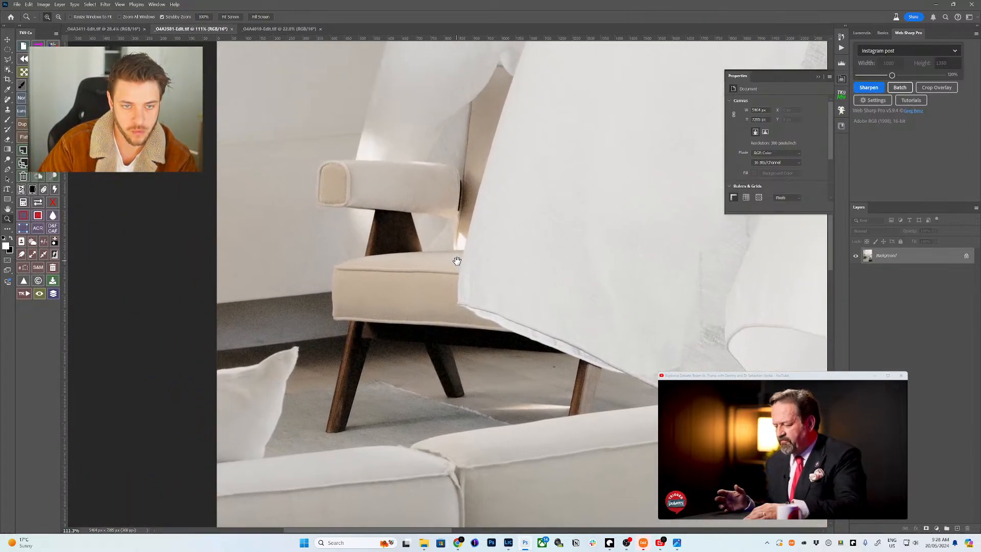
- Select the chair's armrest, back and seat with Object Selection
{"action": "key", "text": "l"}
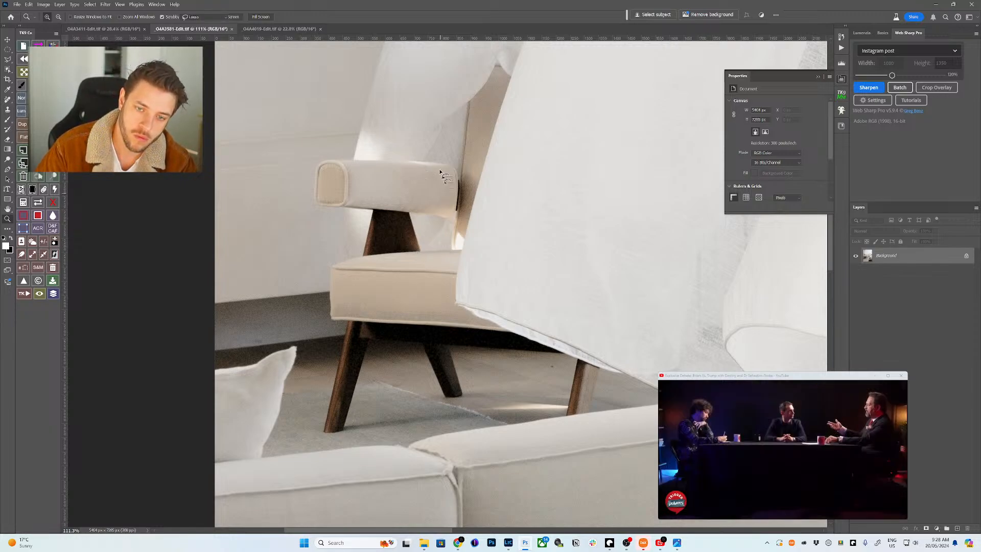
{"action": "key", "text": "w"}
{"action": "mouse_move", "coordinate": [447, 156]}
{"action": "left_mouse_down"}
{"action": "mouse_move", "coordinate": [318, 157]}
{"action": "mouse_move", "coordinate": [310, 200]}
{"action": "mouse_move", "coordinate": [407, 225]}
{"action": "mouse_move", "coordinate": [470, 221]}
{"action": "mouse_move", "coordinate": [468, 173]}
{"action": "left_mouse_up"}
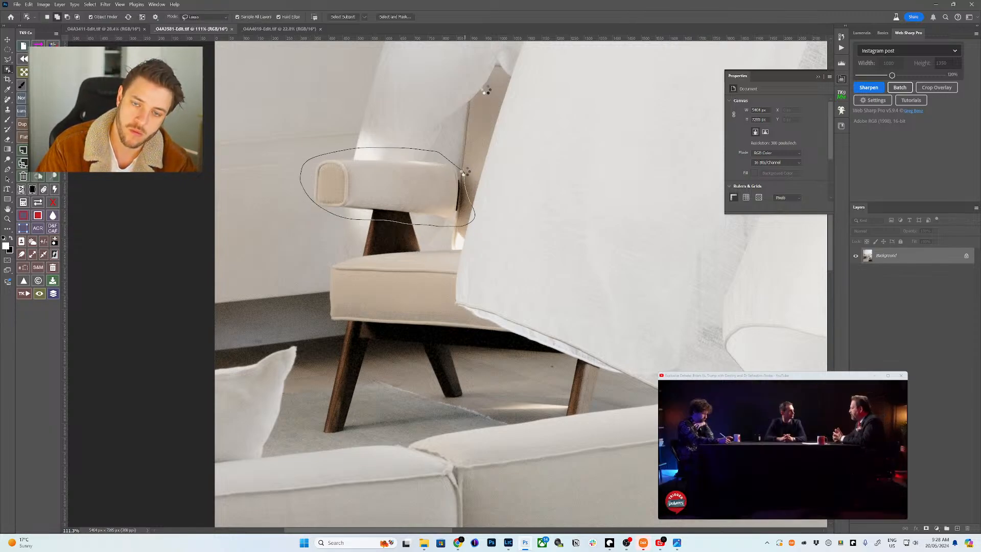
{"action": "left_click", "coordinate": [491, 100]}
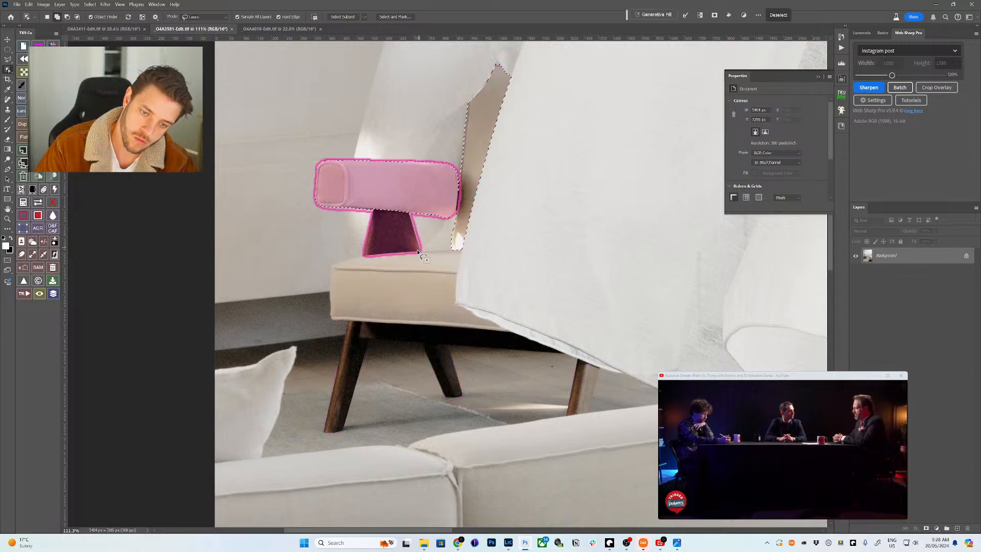
{"action": "mouse_move", "coordinate": [418, 245]}
{"action": "left_mouse_down"}
{"action": "mouse_move", "coordinate": [354, 344]}
{"action": "mouse_move", "coordinate": [517, 331]}
{"action": "mouse_move", "coordinate": [461, 299]}
{"action": "mouse_move", "coordinate": [476, 246]}
{"action": "left_mouse_up"}
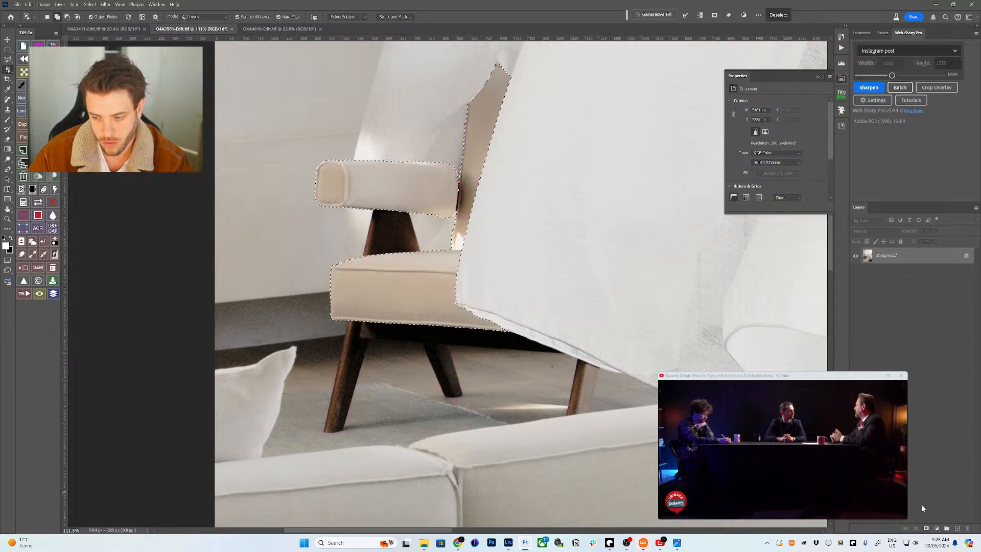
- Add a Selective Color layer for the chair and set Reds Magenta to -22
{"action": "left_click", "coordinate": [936, 528]}
{"action": "left_click", "coordinate": [937, 528]}
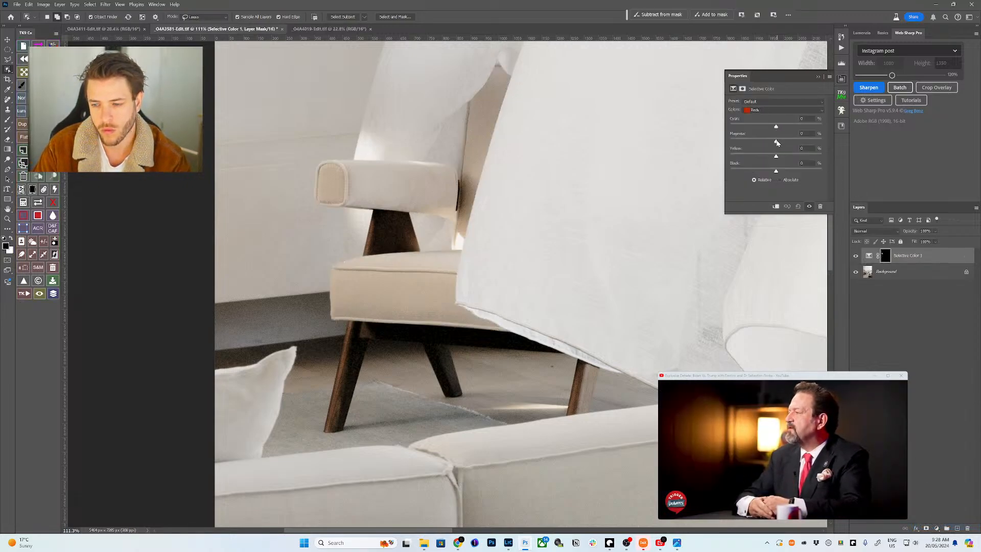
{"action": "left_click_drag", "start_coordinate": [763, 141], "coordinate": [765, 142]}
{"action": "key", "text": "ctrl+0"}
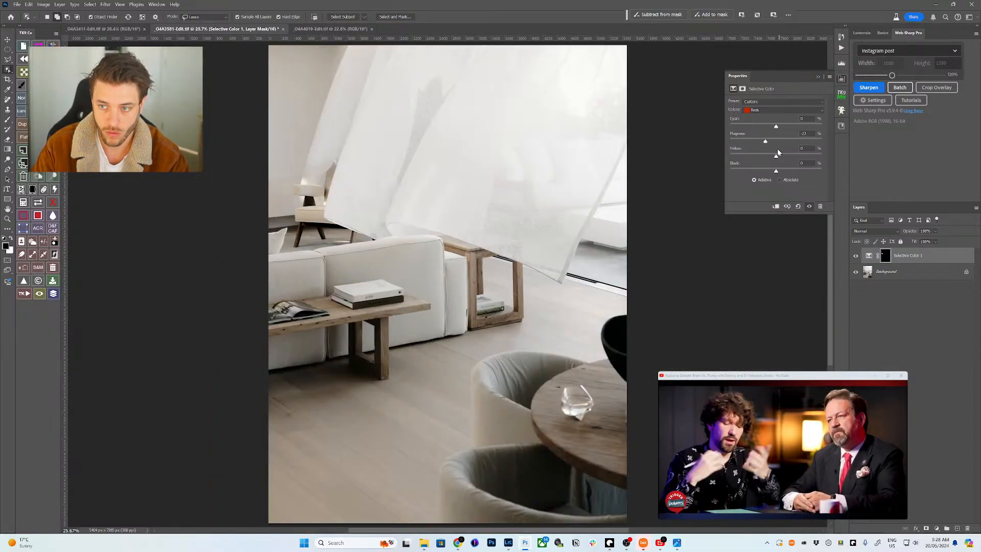
{"action": "left_click_drag", "start_coordinate": [766, 142], "coordinate": [767, 142]}
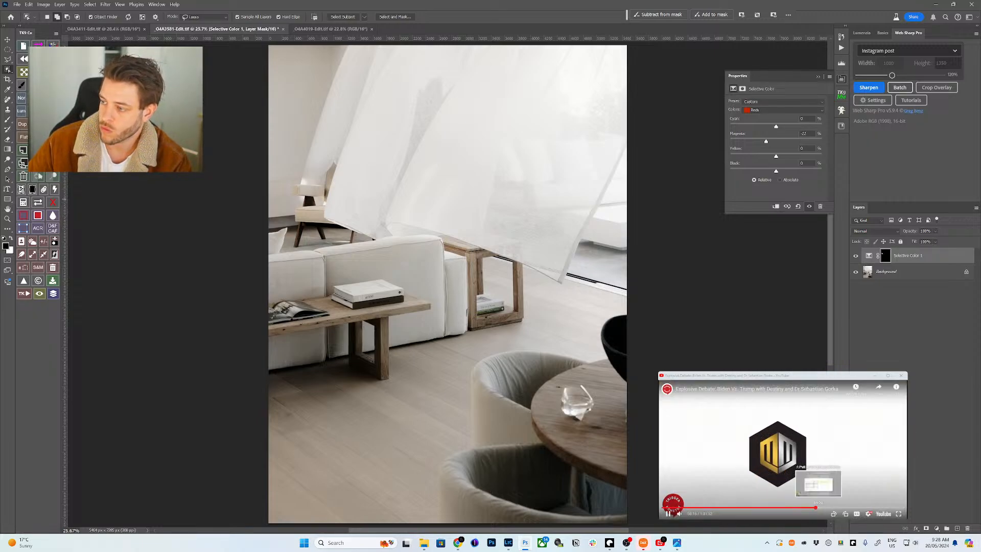
{"action": "left_click", "coordinate": [818, 507]}
{"action": "left_click", "coordinate": [823, 508]}
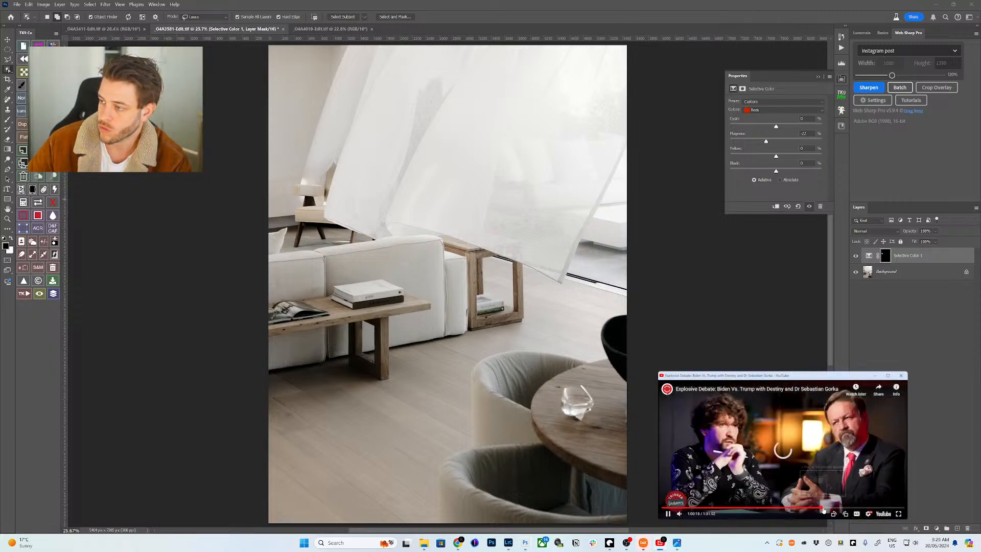
{"action": "left_click", "coordinate": [766, 142]}
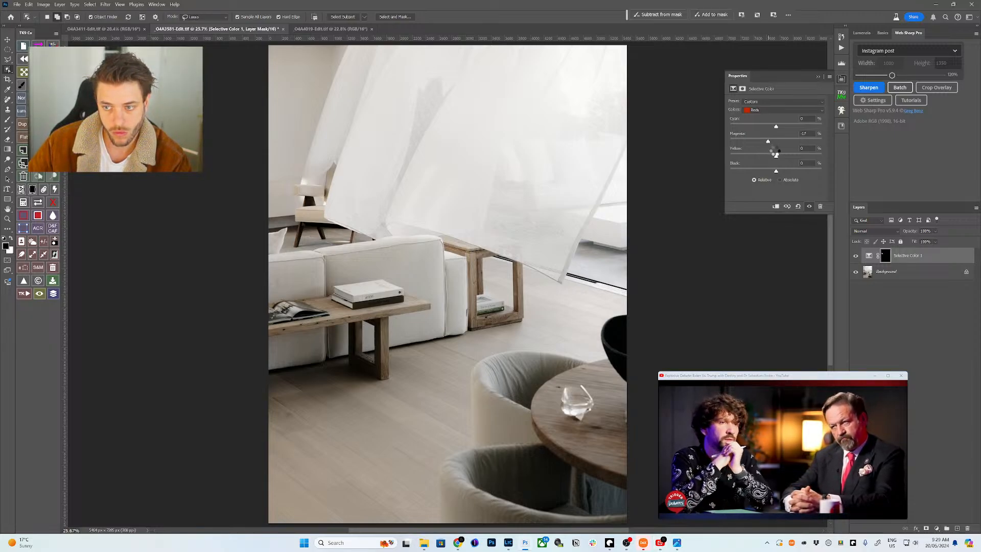
- Switch the Selective Color range to Yellows and bring up the layer's mask settings
{"action": "left_click", "coordinate": [769, 112]}
{"action": "left_click", "coordinate": [766, 126]}
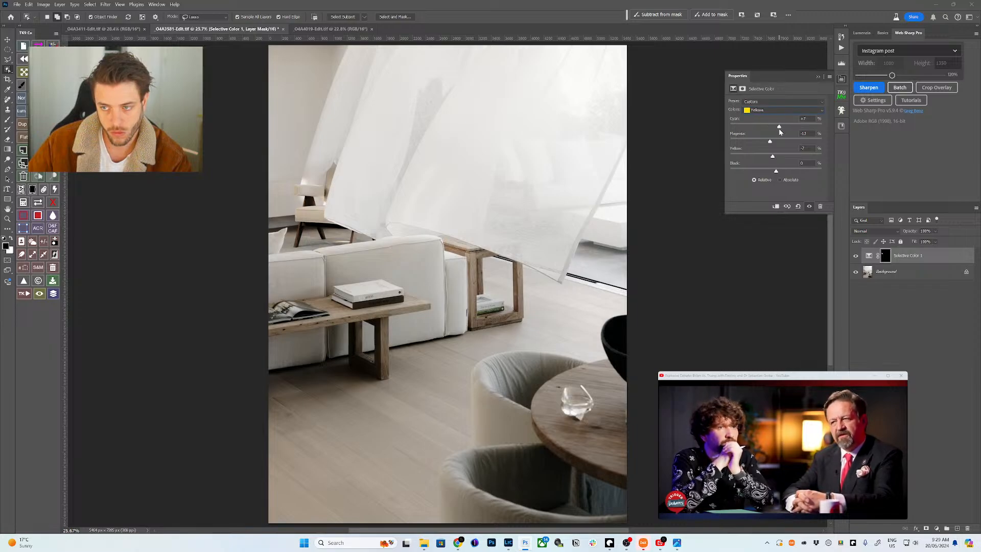
{"action": "left_click", "coordinate": [886, 256]}
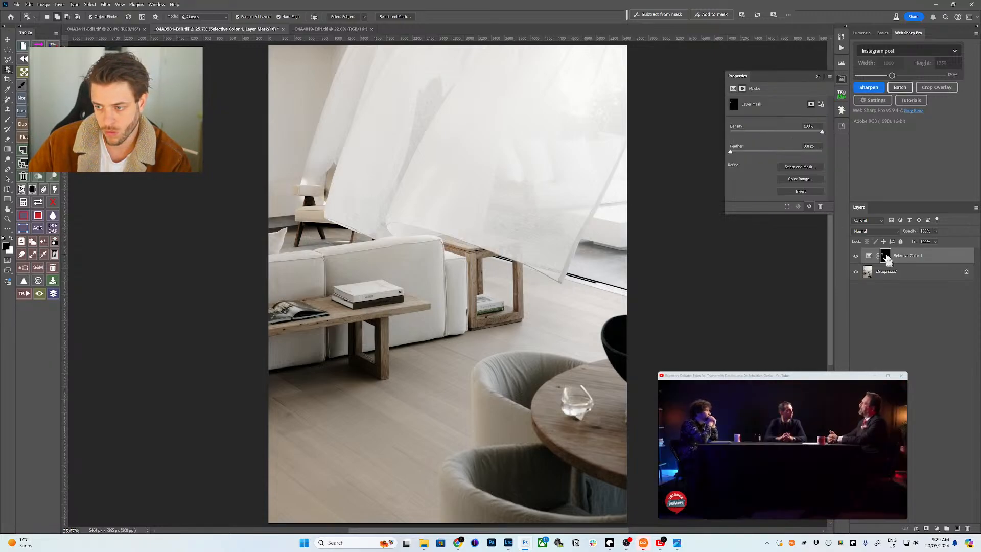
- Load the chair mask as a selection and add a Hue/Saturation layer with Reds saturation at -40
{"action": "left_click", "coordinate": [885, 256], "text": "ctrl"}
{"action": "left_click", "coordinate": [936, 528]}
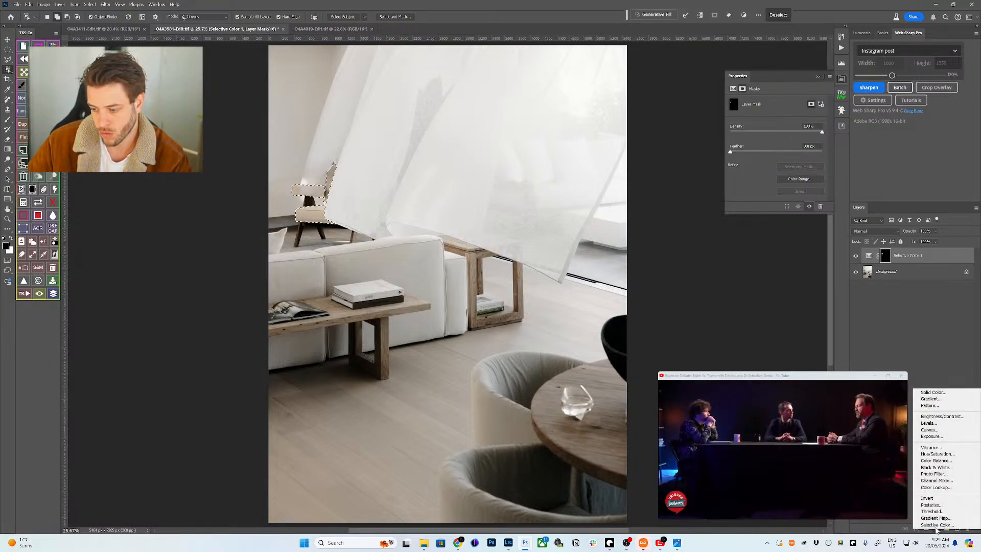
{"action": "left_click", "coordinate": [937, 453]}
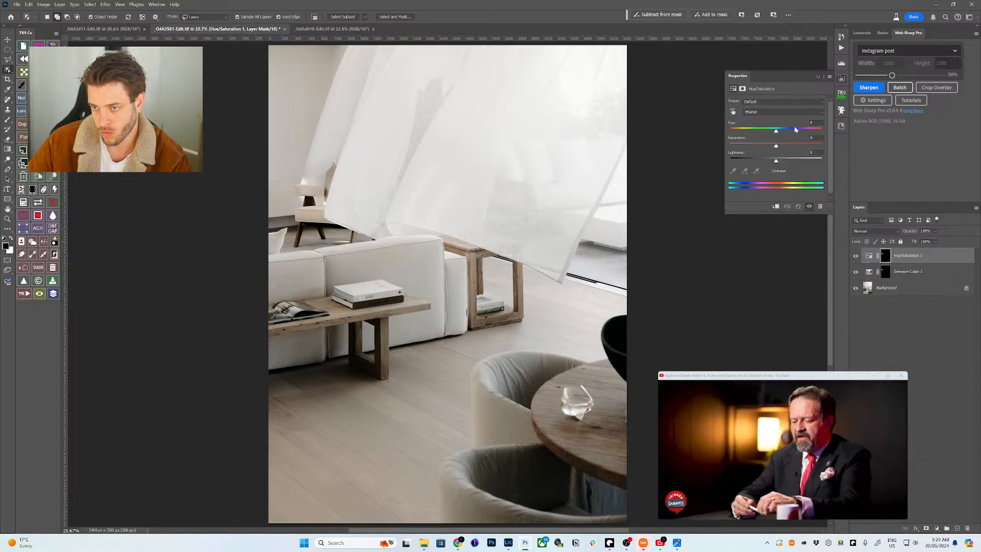
{"action": "left_click", "coordinate": [764, 112]}
{"action": "left_click", "coordinate": [763, 120]}
{"action": "left_click_drag", "start_coordinate": [775, 145], "coordinate": [761, 148]}
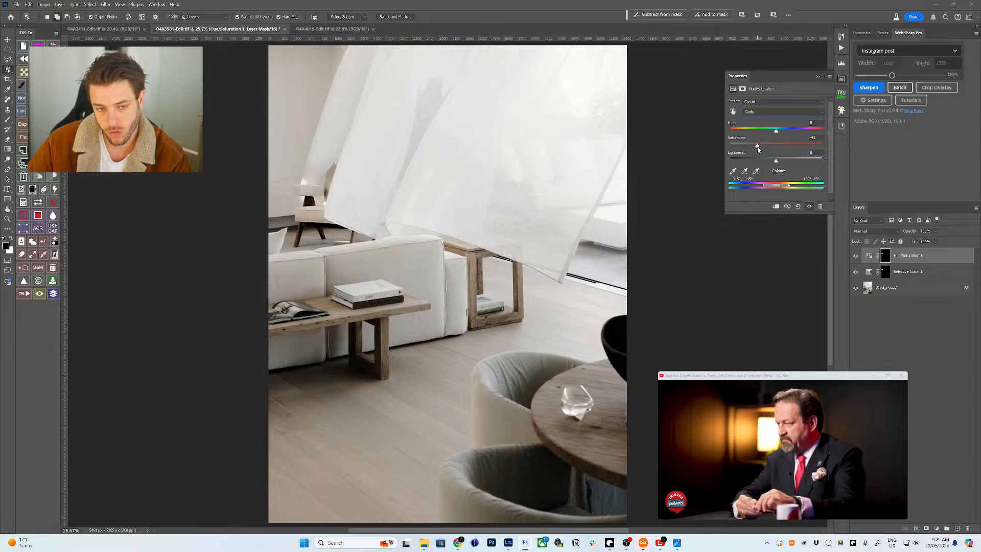
{"action": "left_click_drag", "start_coordinate": [758, 148], "coordinate": [759, 150]}
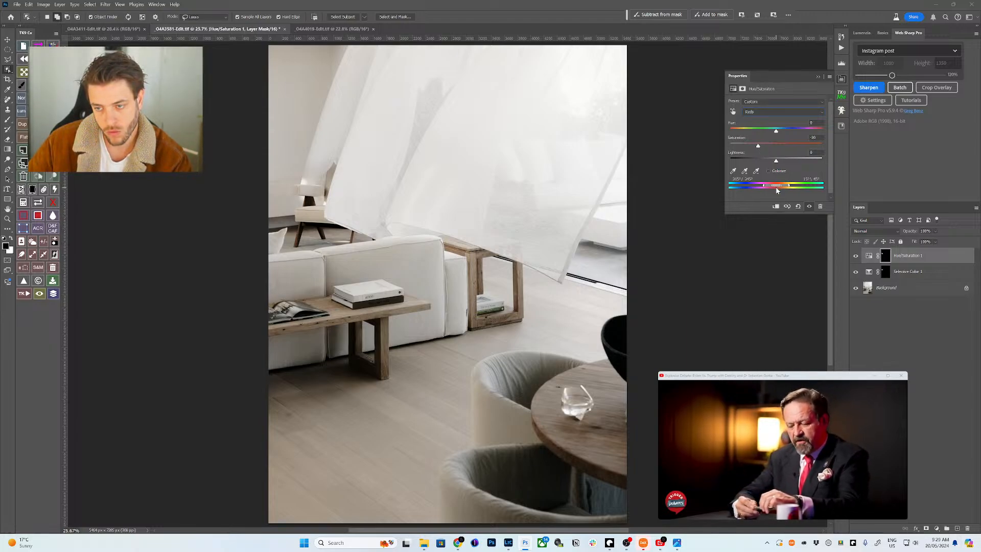
{"action": "left_click", "coordinate": [898, 330]}
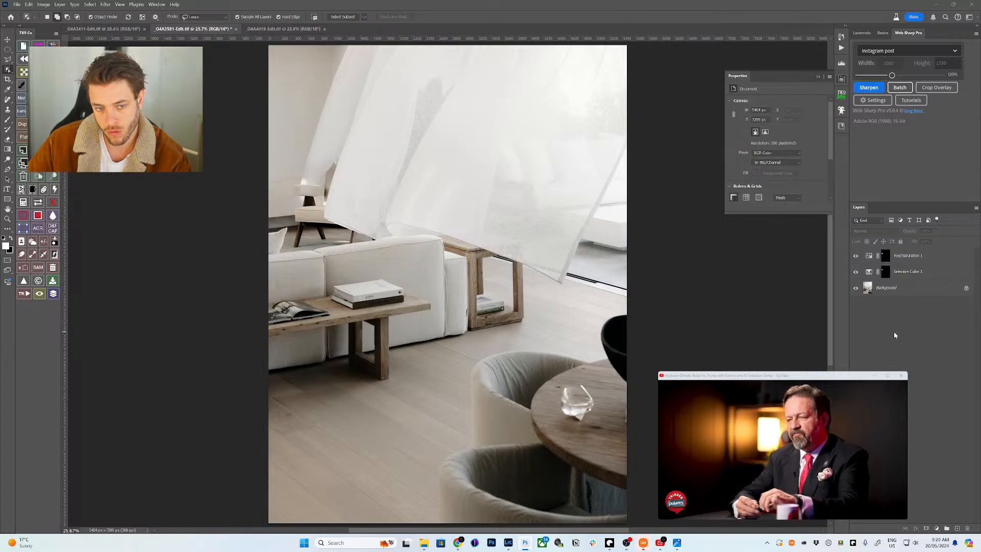
{"action": "left_click", "coordinate": [891, 256]}
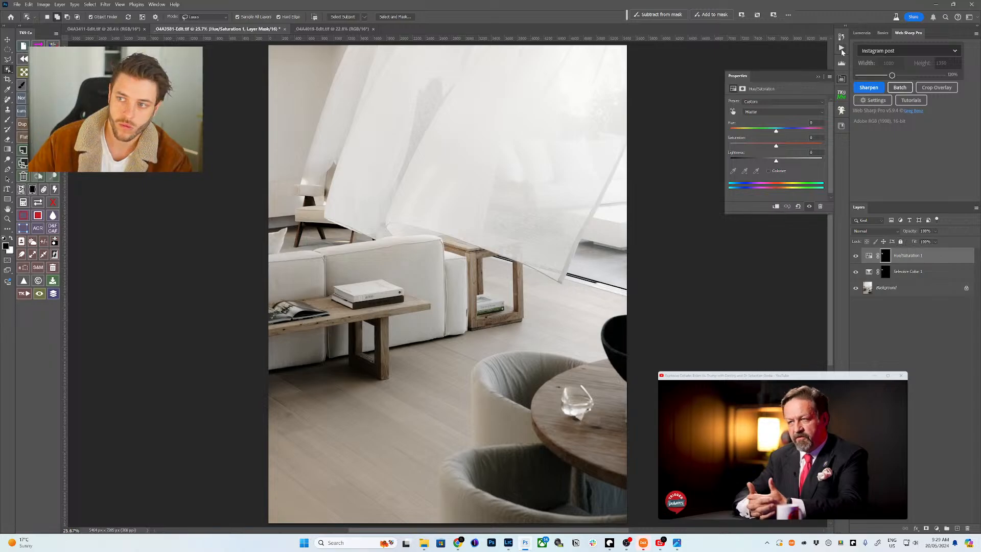
- Start the Instagram-post sharpening and delete the three old exports from the gram folder
{"action": "left_click", "coordinate": [815, 77]}
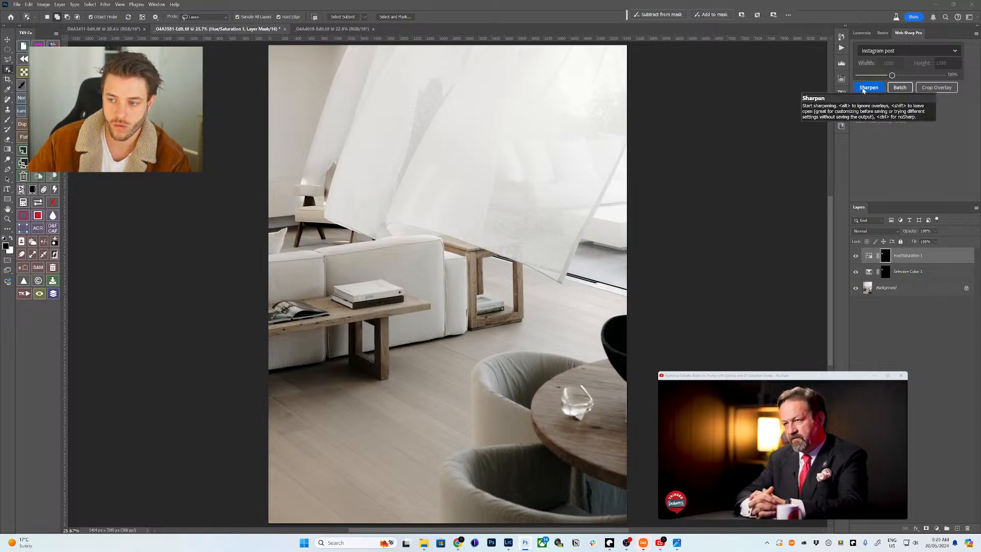
{"action": "left_click", "coordinate": [860, 89]}
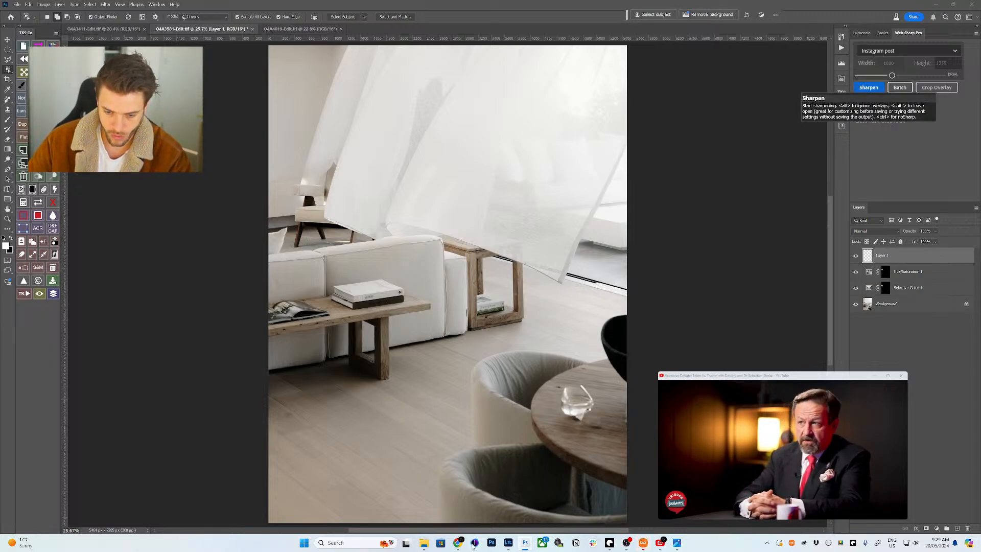
{"action": "left_click", "coordinate": [439, 545]}
{"action": "left_click_drag", "start_coordinate": [444, 318], "coordinate": [214, 245]}
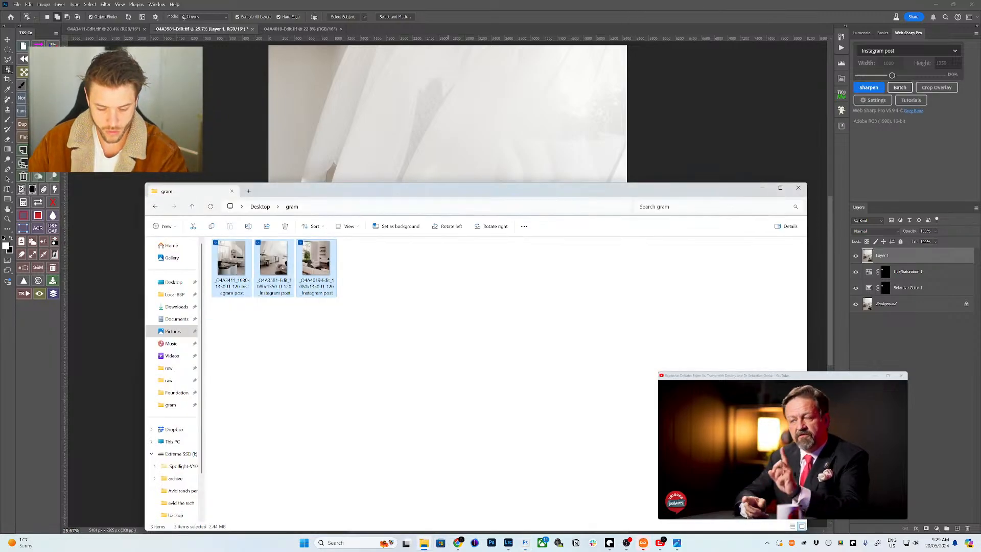
{"action": "key", "text": "Delete"}
- Nudge the curtain photo slightly upward within the 1080x1350 crop and commit it
{"action": "left_click", "coordinate": [864, 86]}
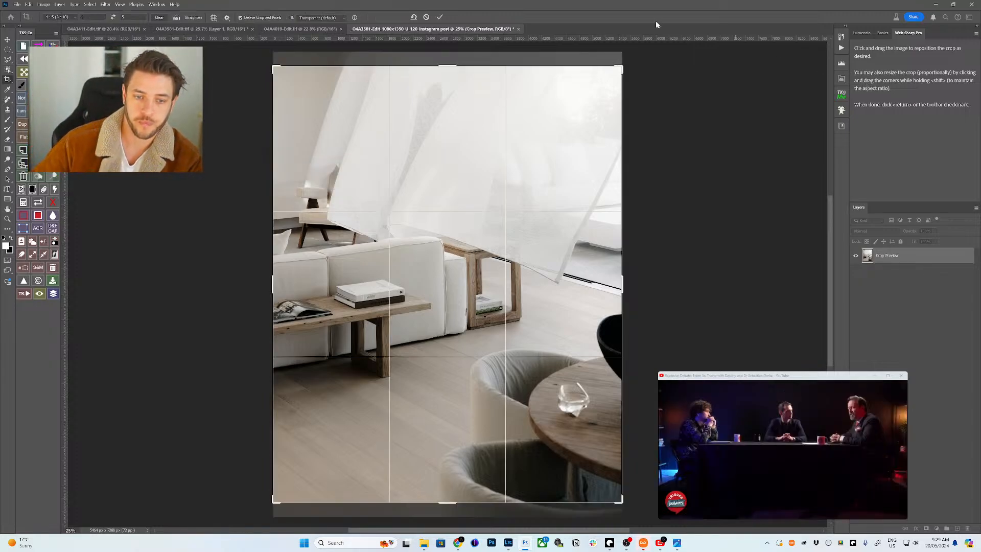
{"action": "left_click_drag", "start_coordinate": [480, 185], "coordinate": [479, 181]}
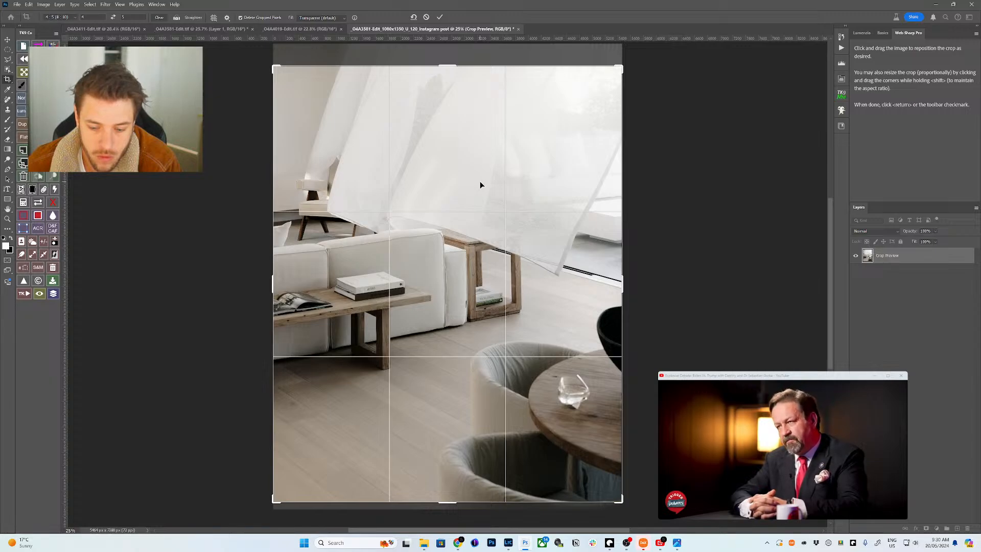
{"action": "left_click_drag", "start_coordinate": [480, 181], "coordinate": [480, 179]}
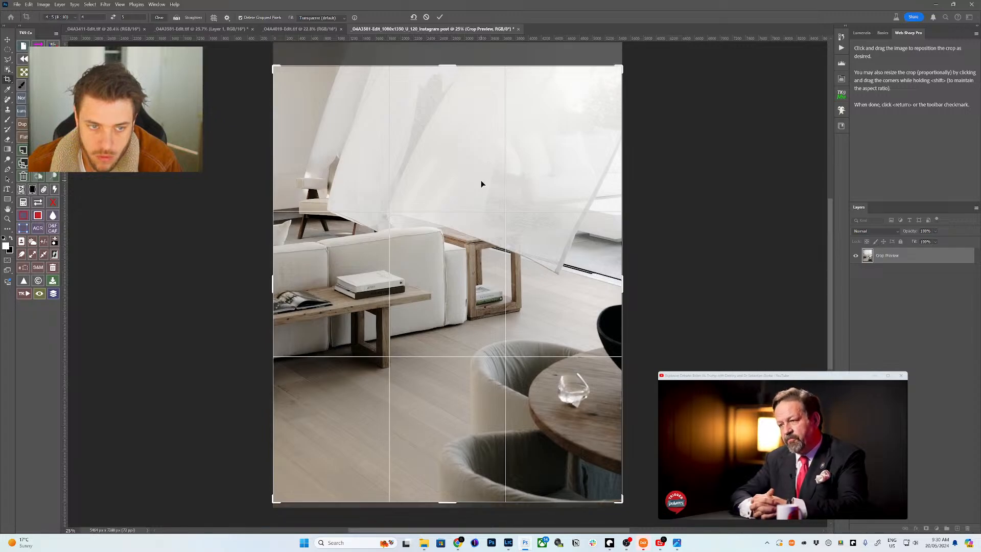
{"action": "key", "text": "Return"}
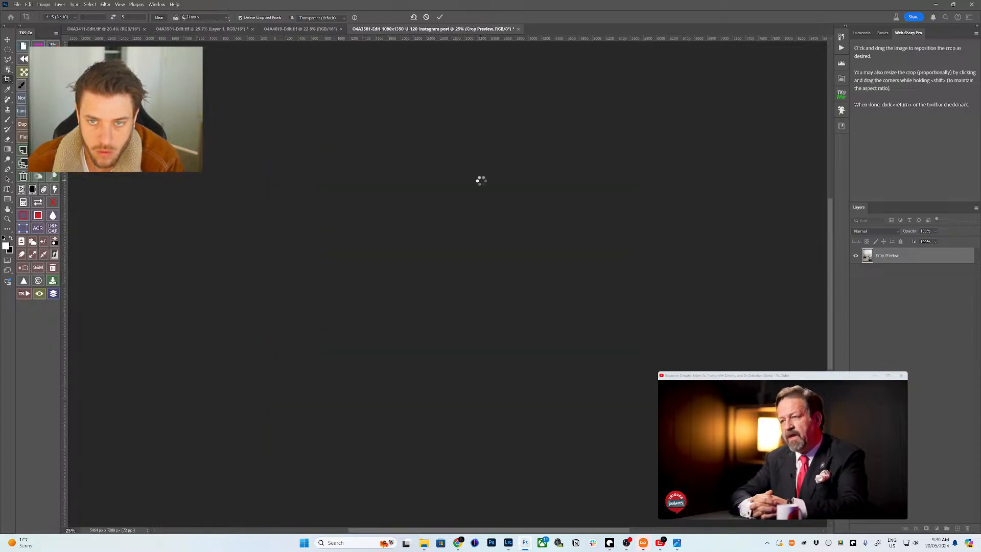
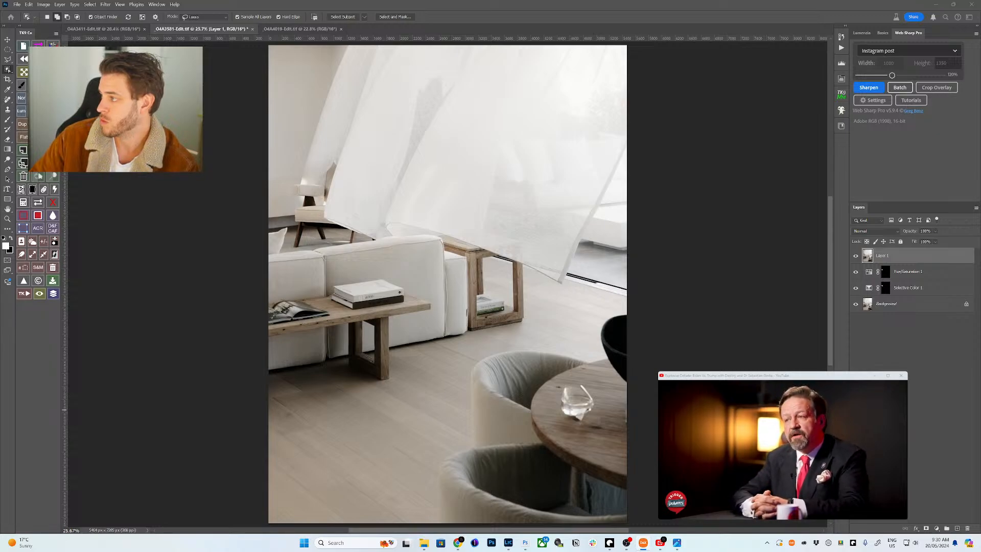
- Switch to the _04A4019-Edit.tif living room photo and browse the Filter menu without choosing anything
{"action": "left_click", "coordinate": [295, 29]}
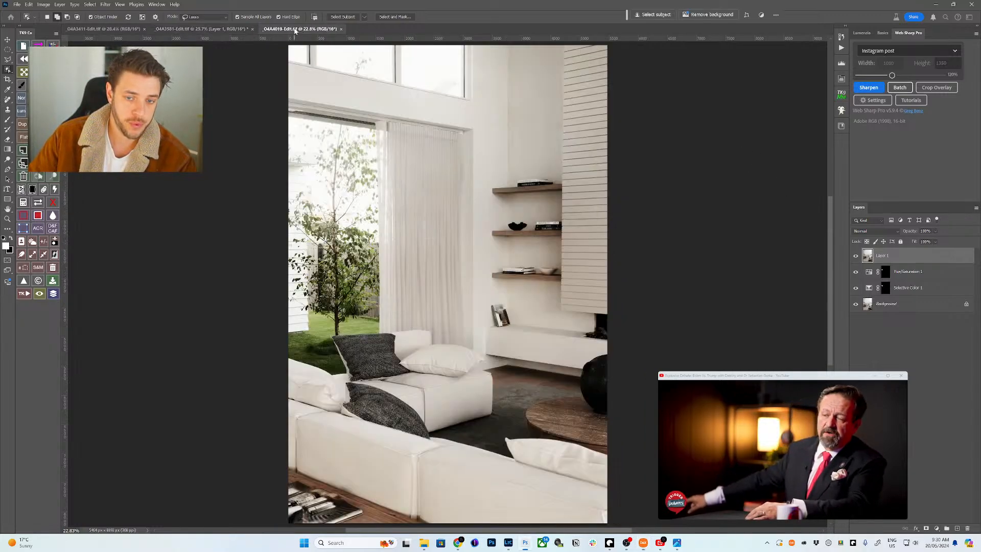
{"action": "left_click", "coordinate": [869, 89]}
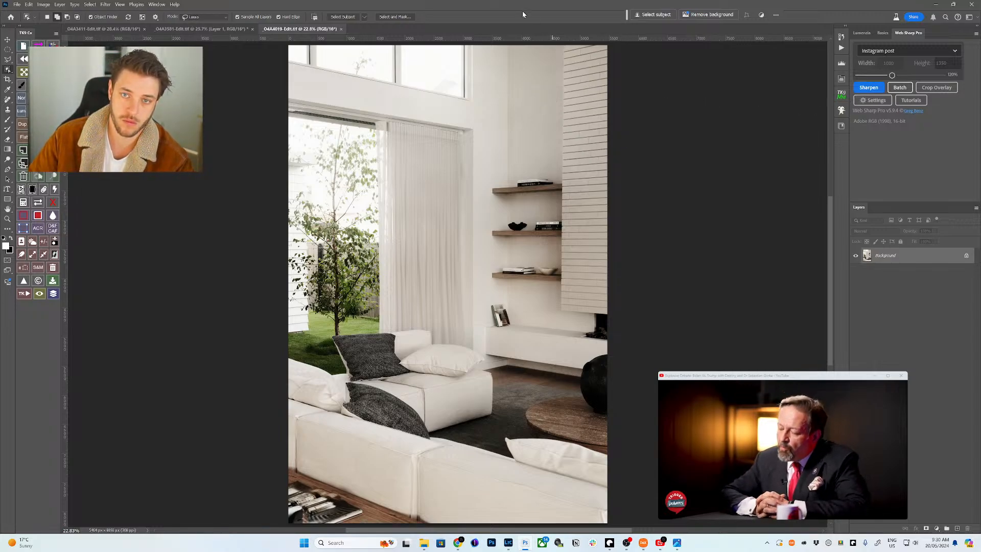
{"action": "left_click", "coordinate": [119, 4]}
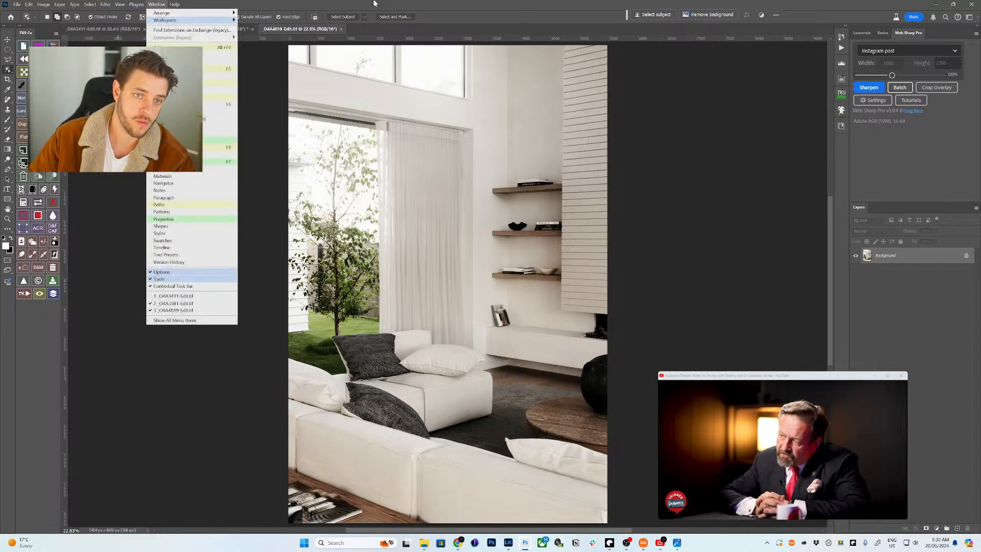
{"action": "mouse_move", "coordinate": [105, 4]}
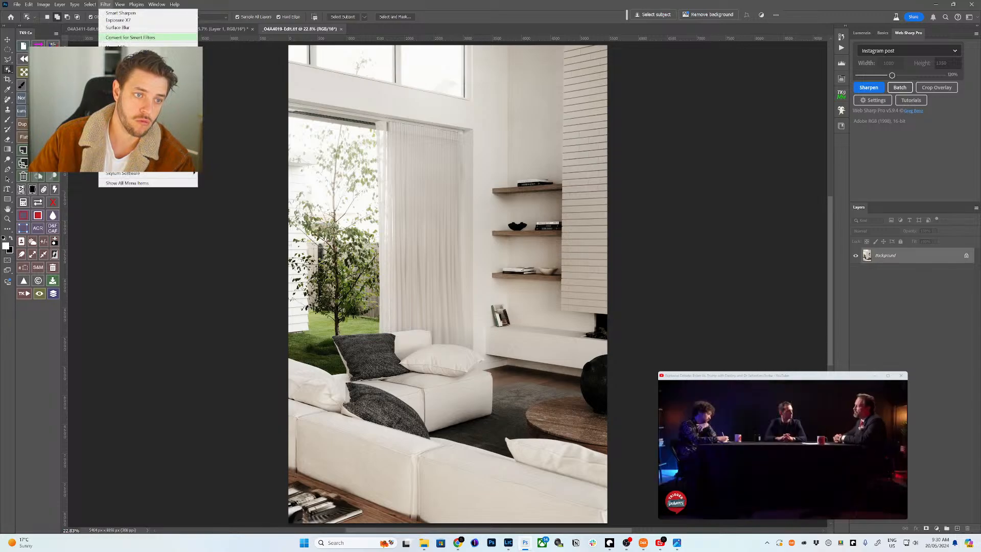
{"action": "key", "text": "Escape"}
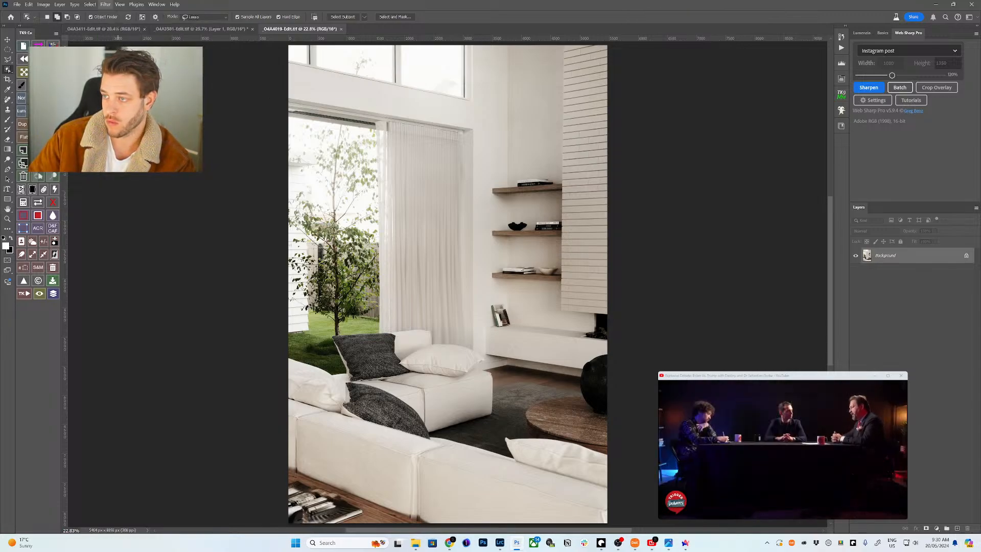
- Straighten the living room's converging walls using two vertical guides in Camera Raw Geometry
{"action": "key", "text": "ctrl+shift+a"}
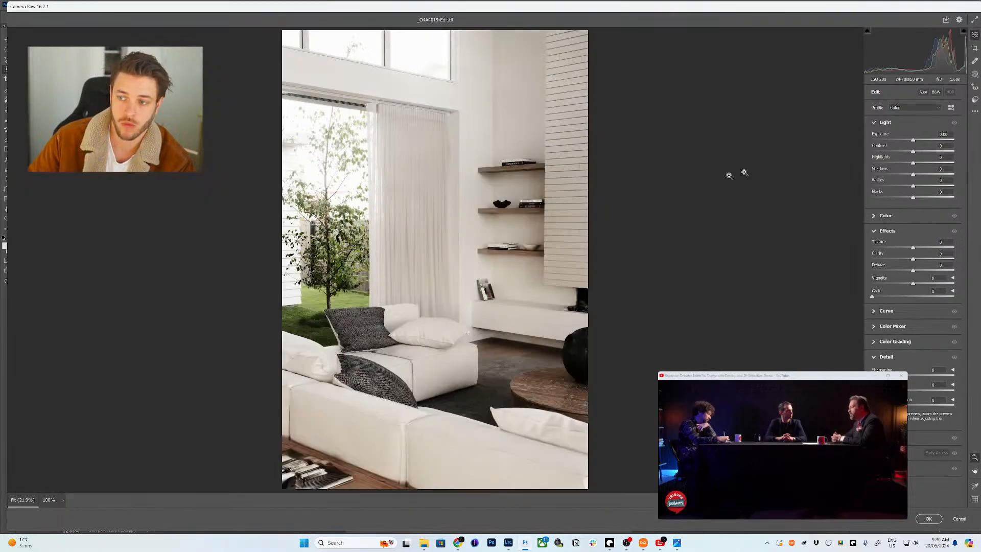
{"action": "key", "text": "shift+t"}
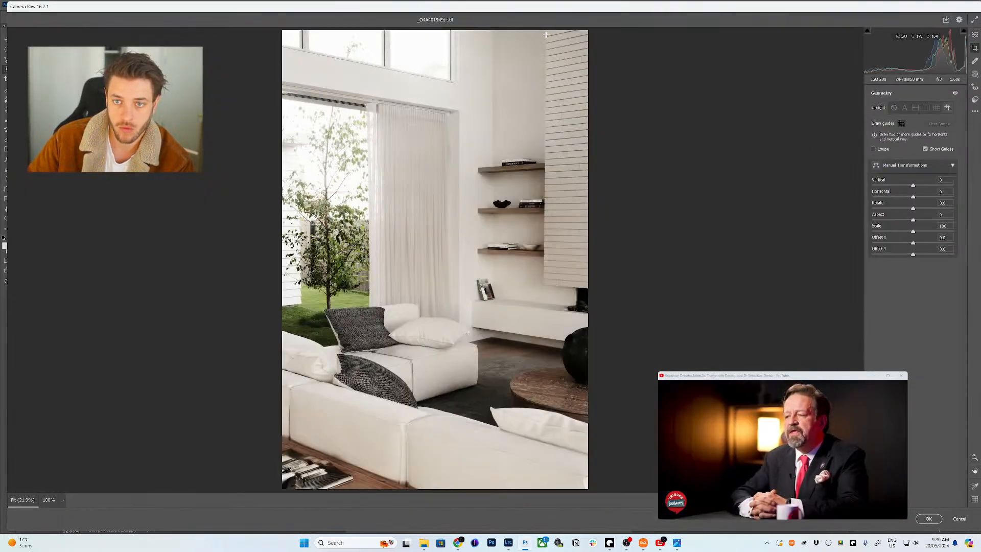
{"action": "left_click_drag", "start_coordinate": [552, 322], "coordinate": [544, 356]}
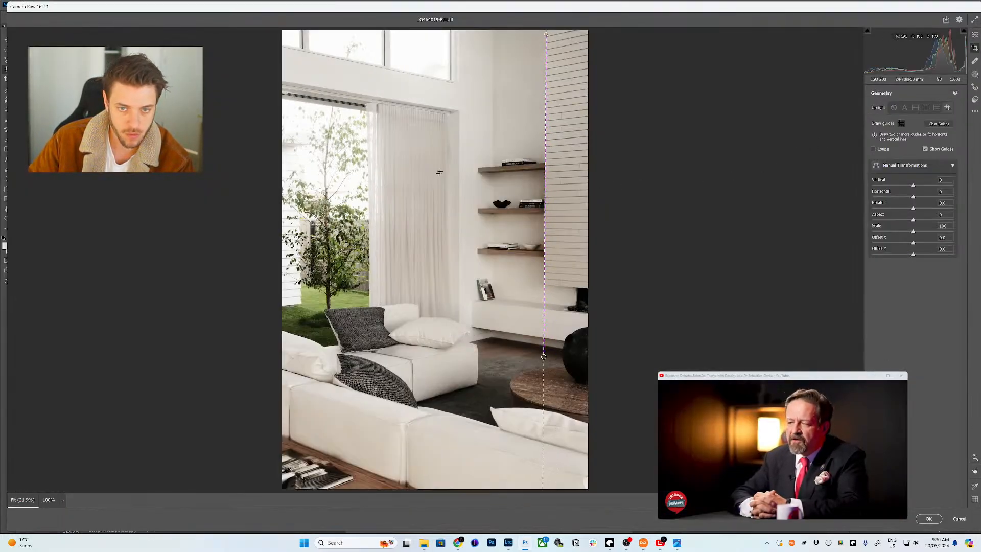
{"action": "left_click_drag", "start_coordinate": [459, 109], "coordinate": [460, 387]}
{"action": "left_click", "coordinate": [929, 519]}
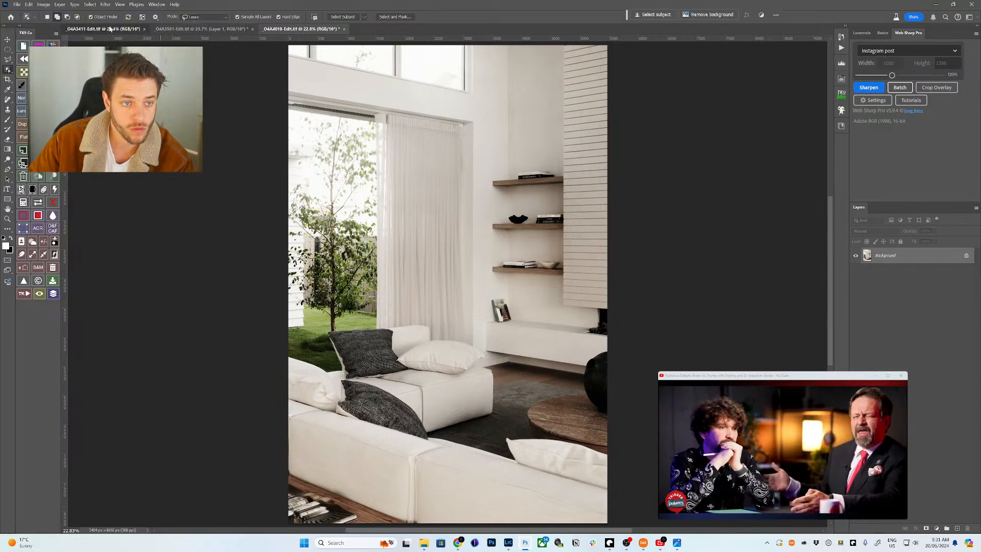
- On the _04A3411 photo, preview Lumenzia's D1 mask and launch Smart Sharpen as a smart object
{"action": "left_click", "coordinate": [69, 29]}
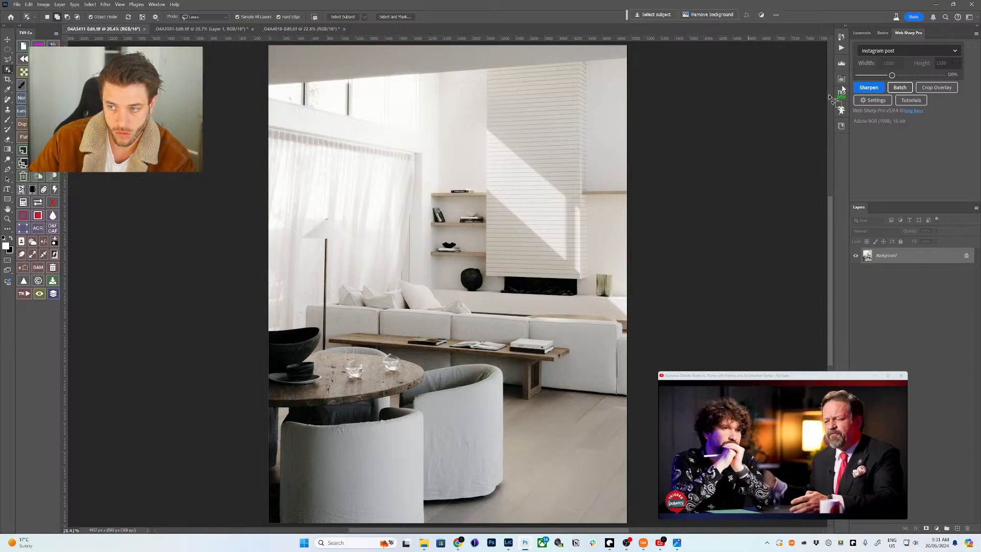
{"action": "left_click", "coordinate": [861, 33]}
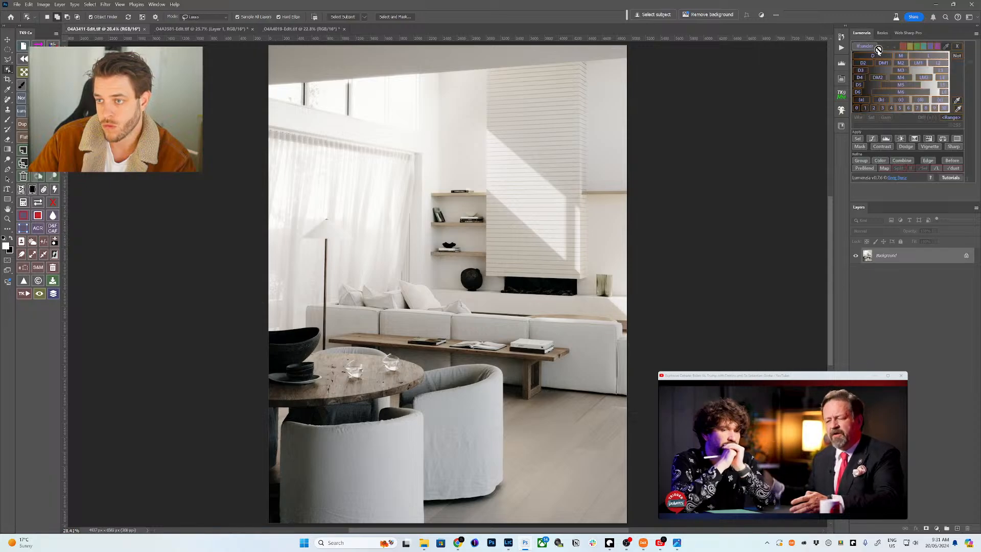
{"action": "left_click", "coordinate": [874, 47]}
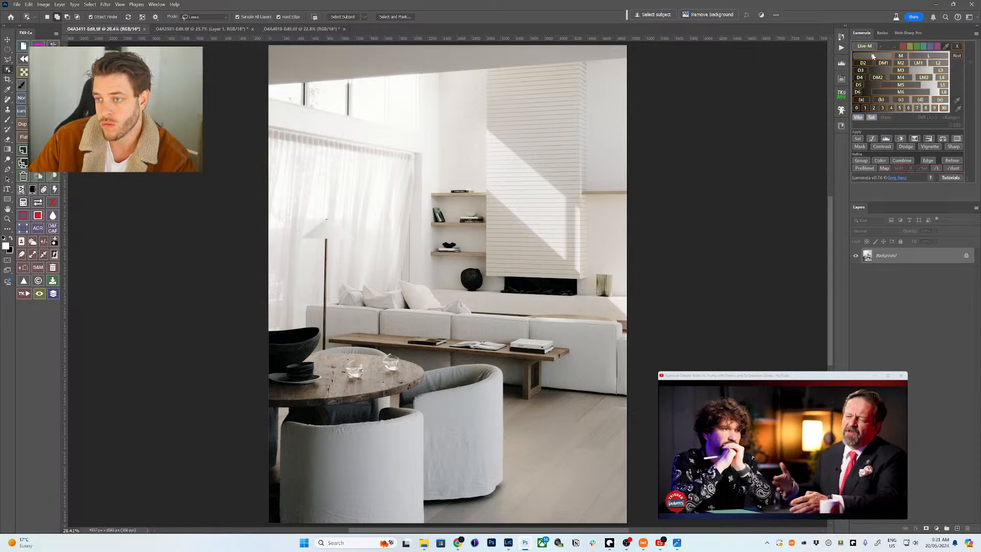
{"action": "left_click", "coordinate": [871, 55]}
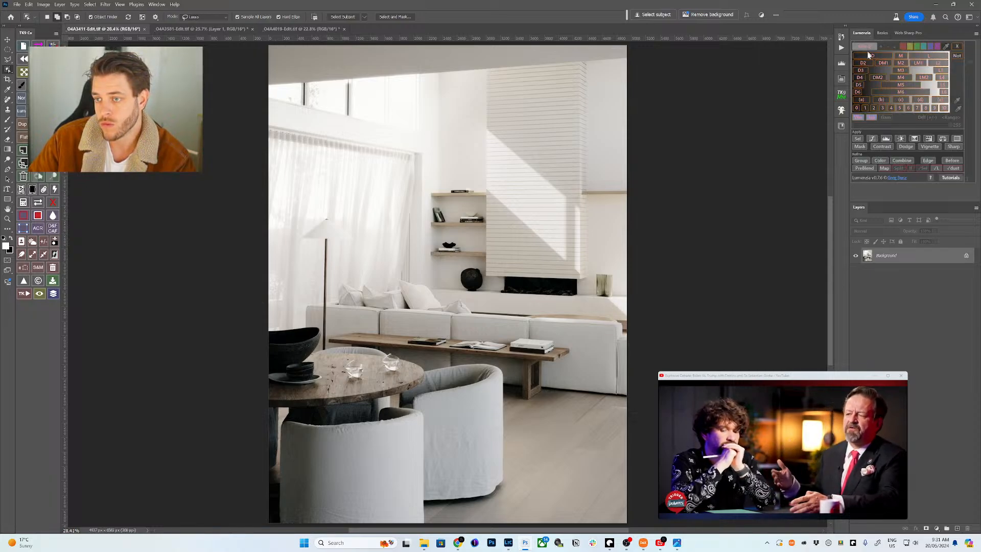
{"action": "left_click", "coordinate": [954, 147]}
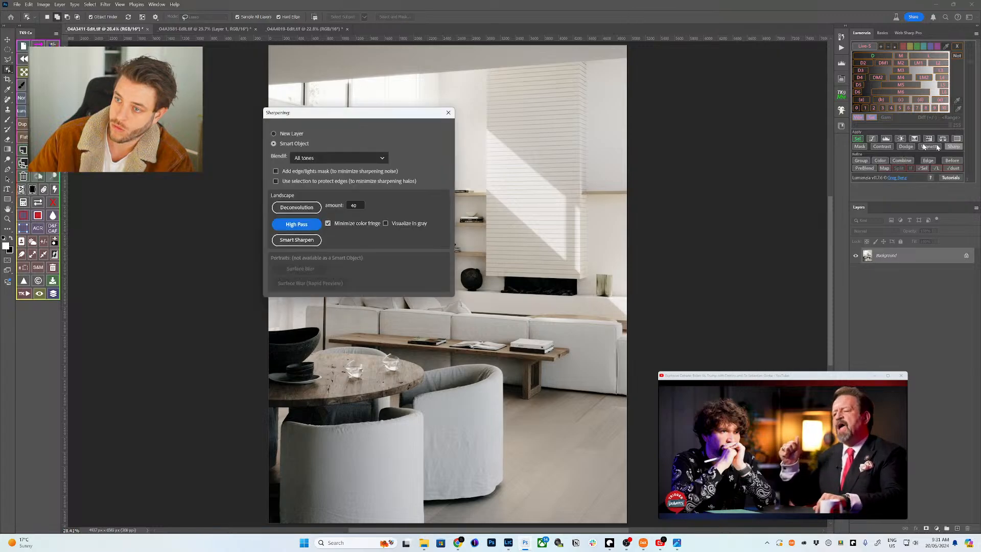
{"action": "left_click", "coordinate": [304, 239]}
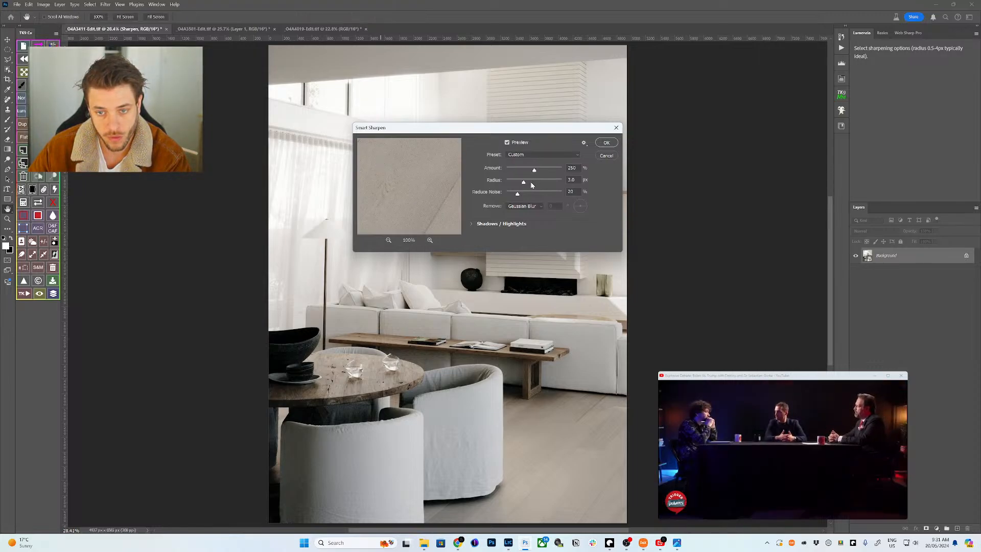
- Apply Smart Sharpen at 307% Amount, then stamp visible layers into Layer 1 above Sharpen
{"action": "left_click_drag", "start_coordinate": [538, 175], "coordinate": [531, 181]}
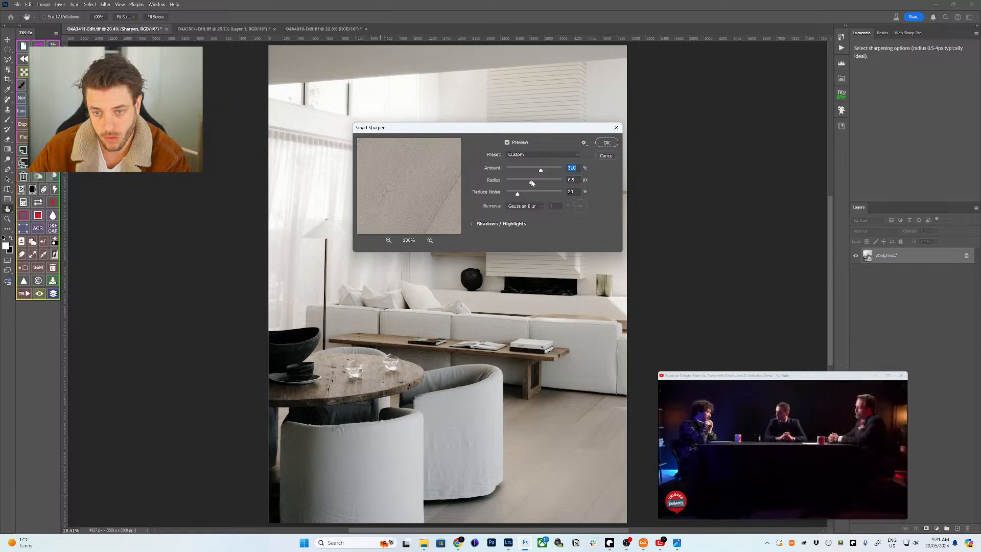
{"action": "left_click", "coordinate": [607, 142]}
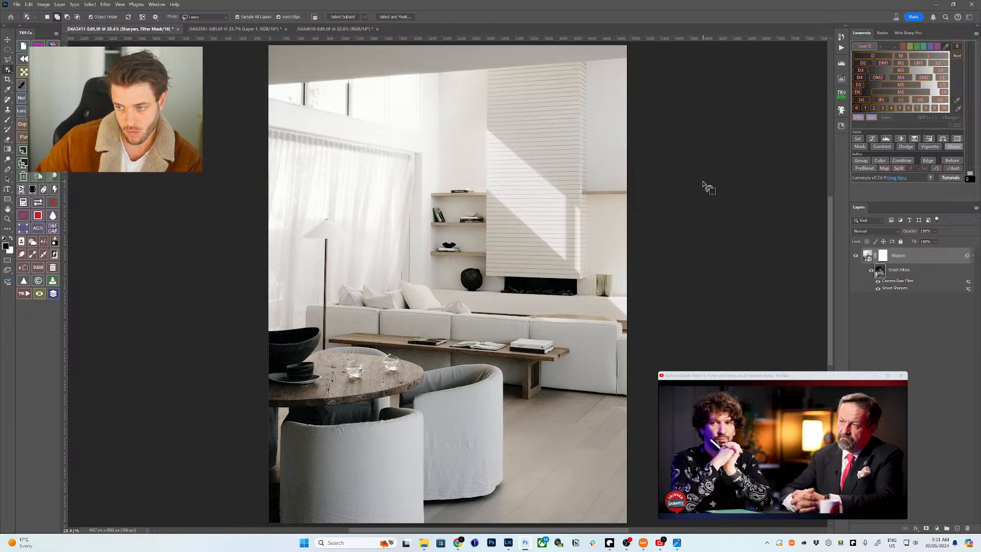
{"action": "left_click", "coordinate": [867, 256]}
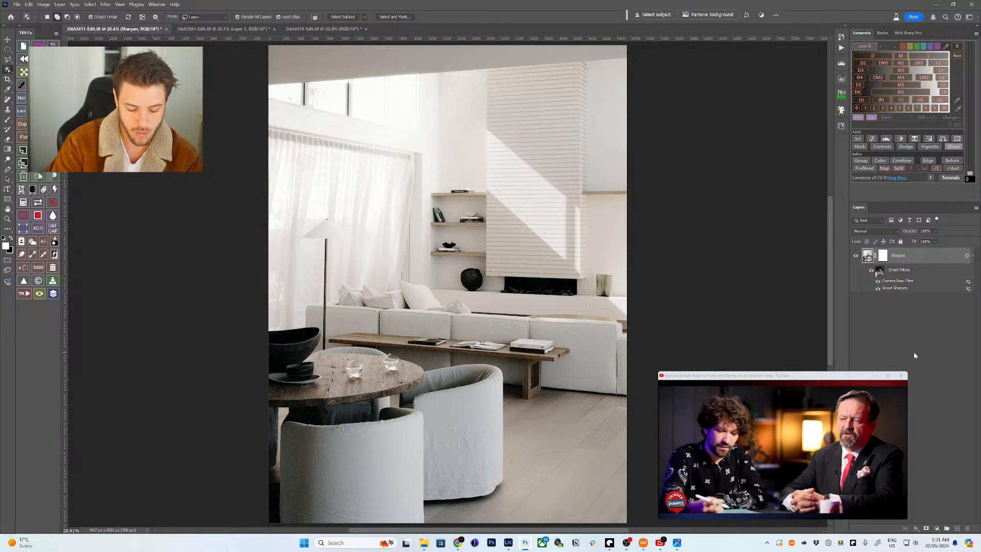
{"action": "key", "text": "ctrl+shift+alt+e"}
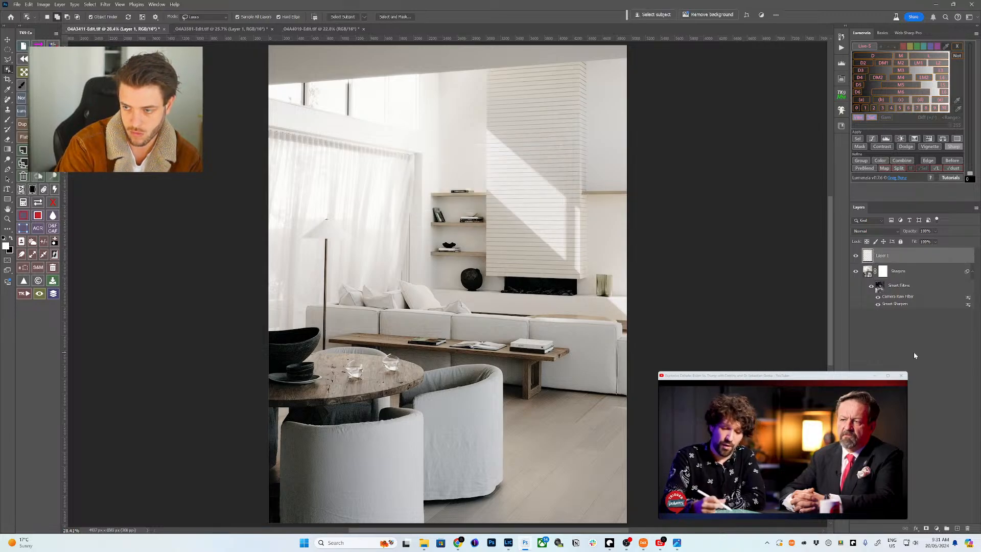
{"action": "left_click", "coordinate": [907, 33]}
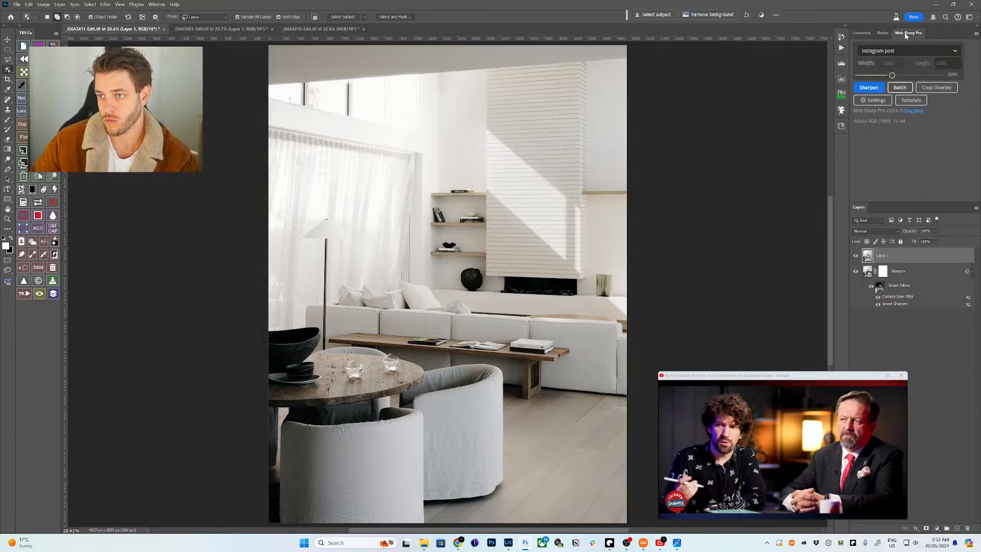
- Export a sharpened 1080x1350 Instagram-post copy and preview the exported image
{"action": "left_click", "coordinate": [869, 87]}
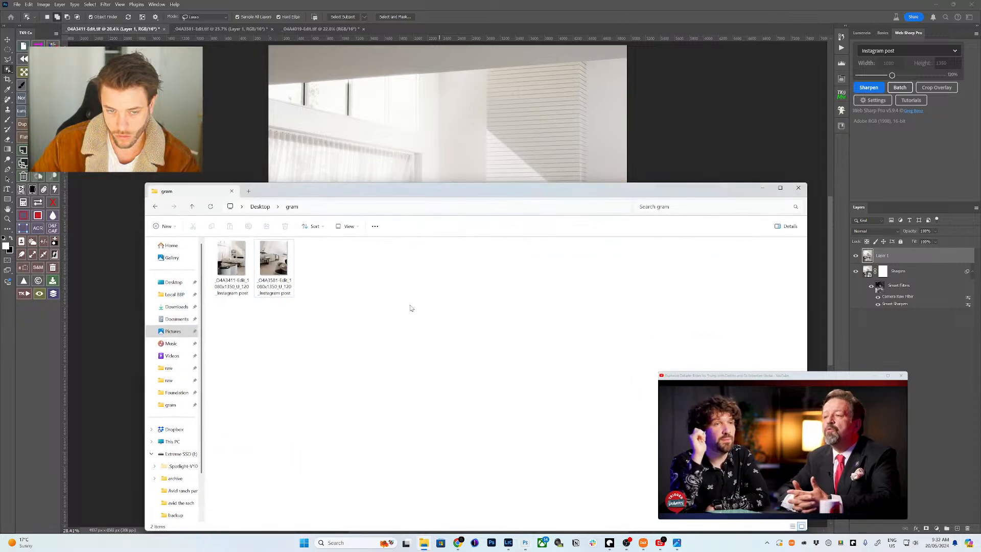
{"action": "double_click", "coordinate": [240, 264]}
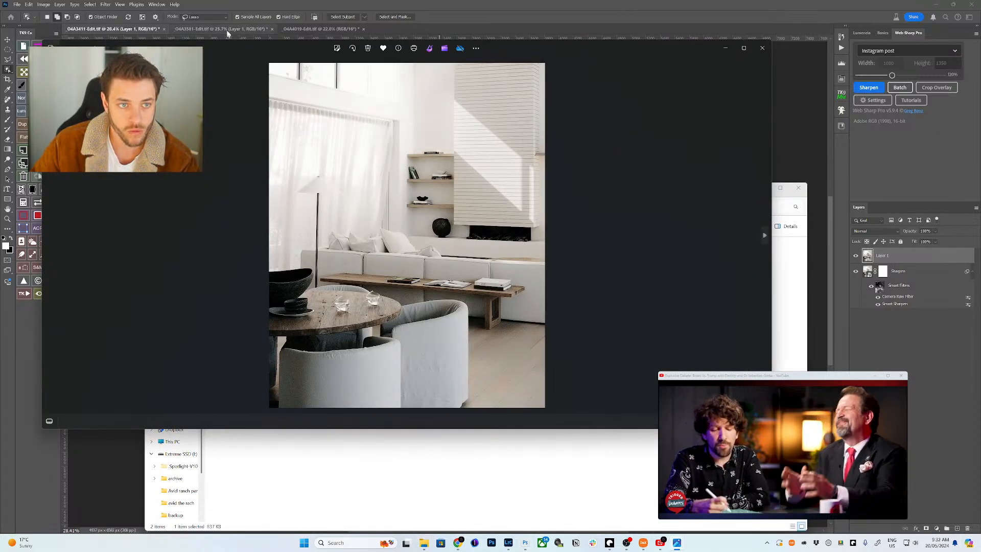
{"action": "left_click", "coordinate": [207, 29]}
- Flatten the _04A3581 curtain photo into a single layer
{"action": "left_click", "coordinate": [181, 31]}
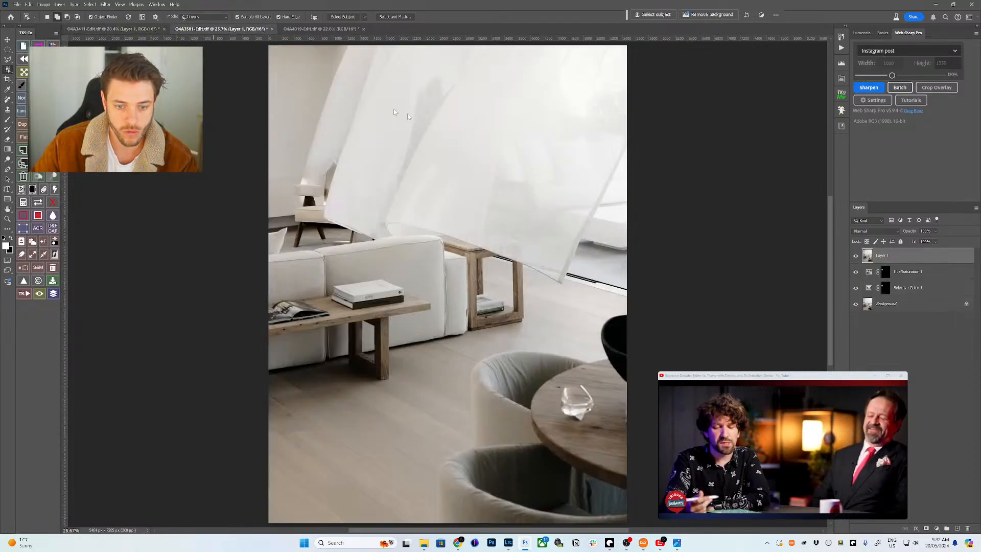
{"action": "left_click", "coordinate": [903, 310], "text": "shift"}
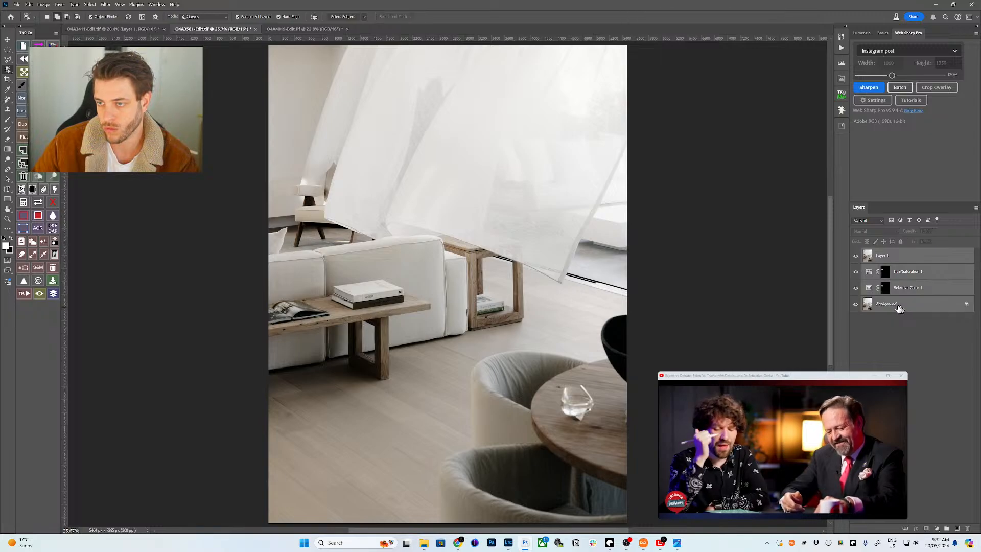
{"action": "key", "text": "ctrl+e"}
- Check the gram folder, then export a sharpened Instagram-post copy of _04A4019
{"action": "left_click", "coordinate": [287, 29]}
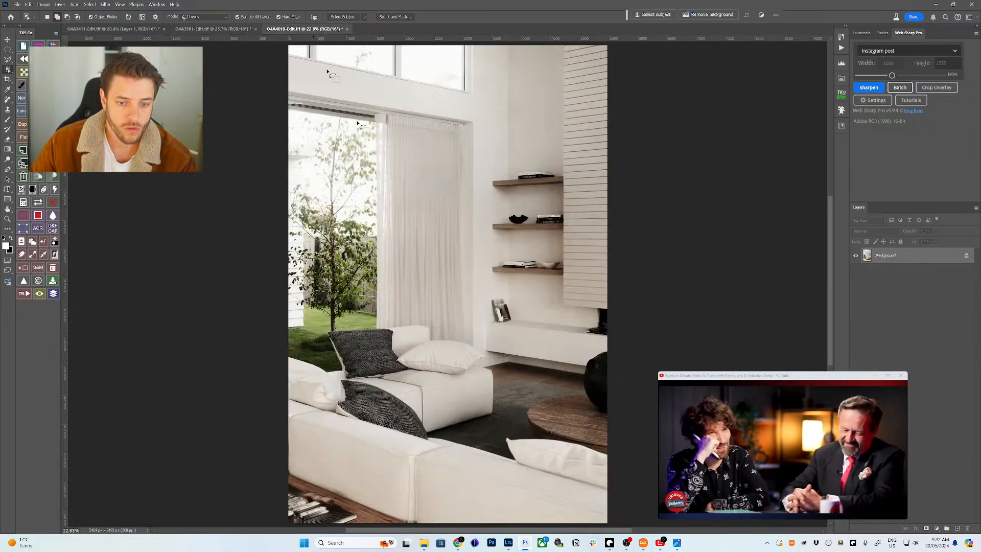
{"action": "left_click", "coordinate": [424, 542]}
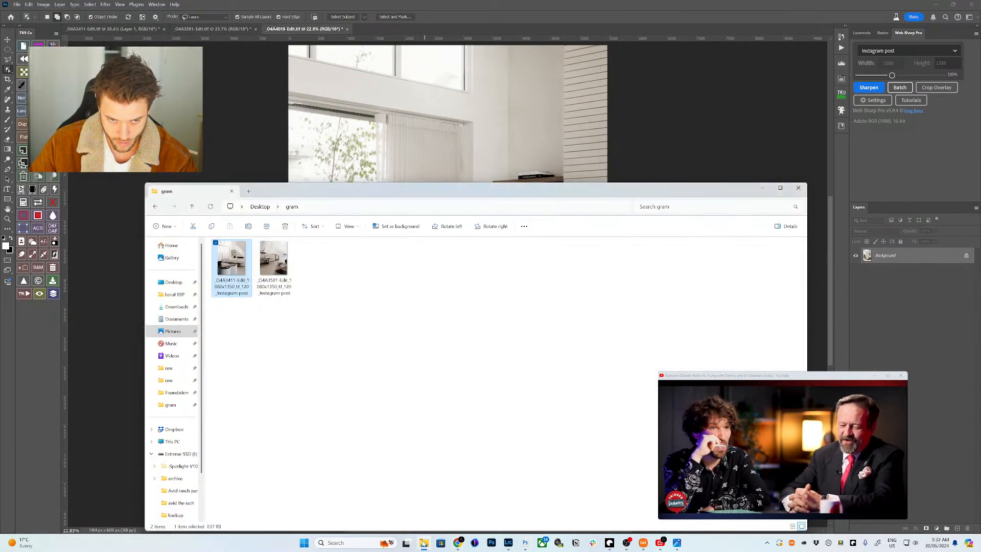
{"action": "left_click", "coordinate": [483, 4]}
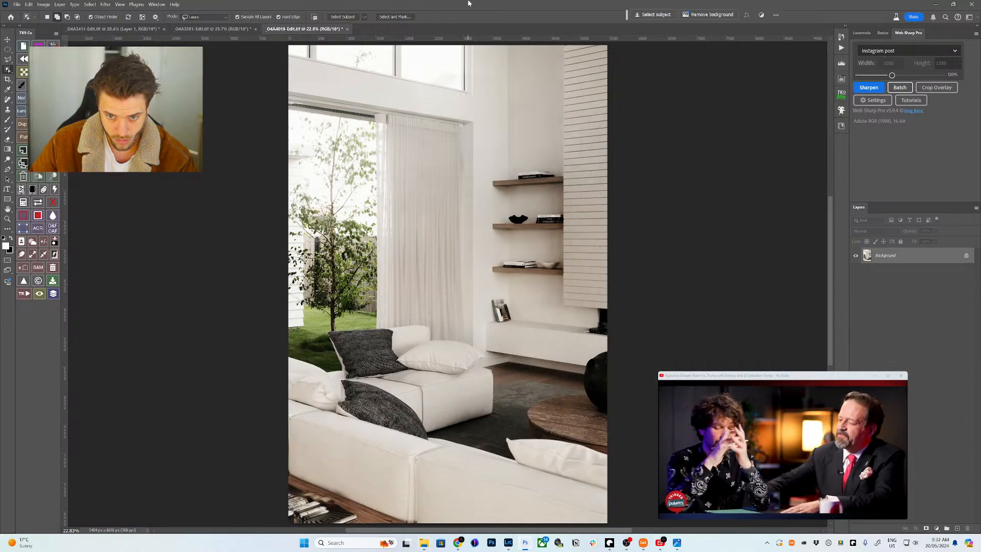
{"action": "left_click", "coordinate": [868, 88]}
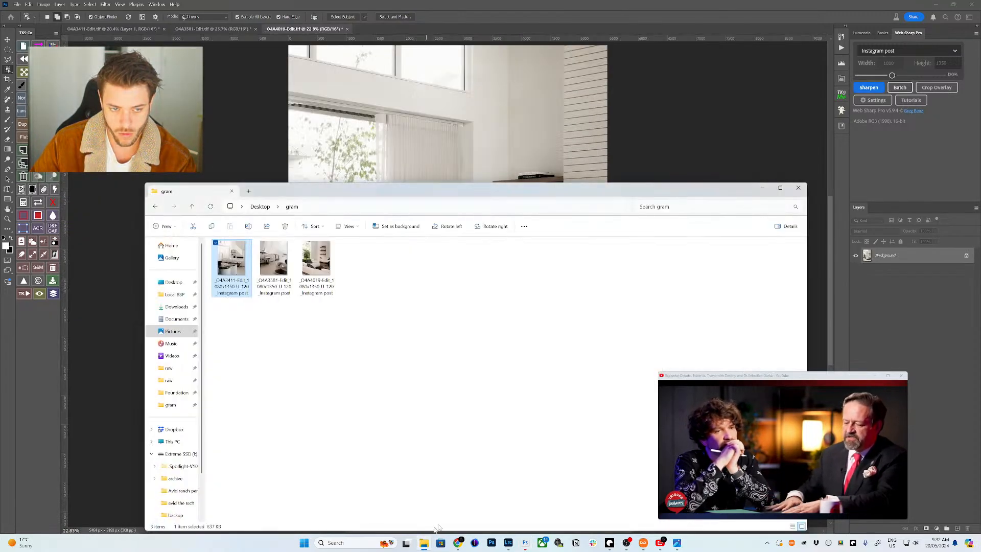
- Upload all three images from Desktop > gram to a new Instagram post
{"action": "mouse_move", "coordinate": [457, 542]}
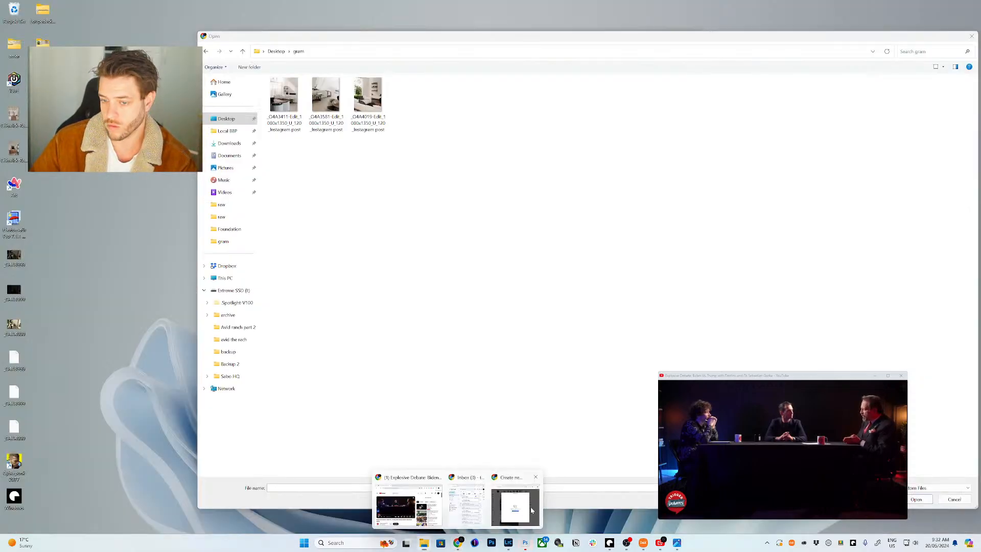
{"action": "left_click", "coordinate": [531, 510]}
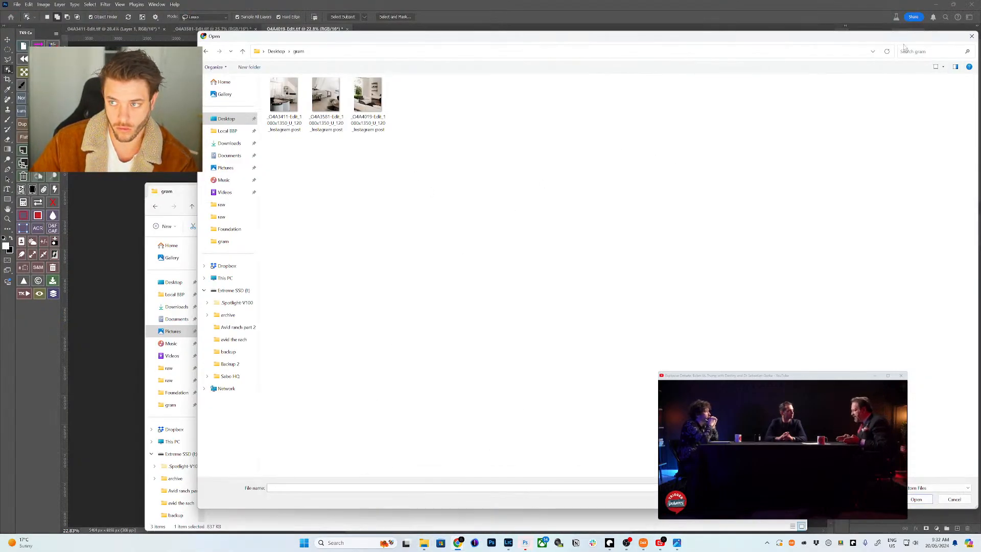
{"action": "left_click", "coordinate": [878, 37]}
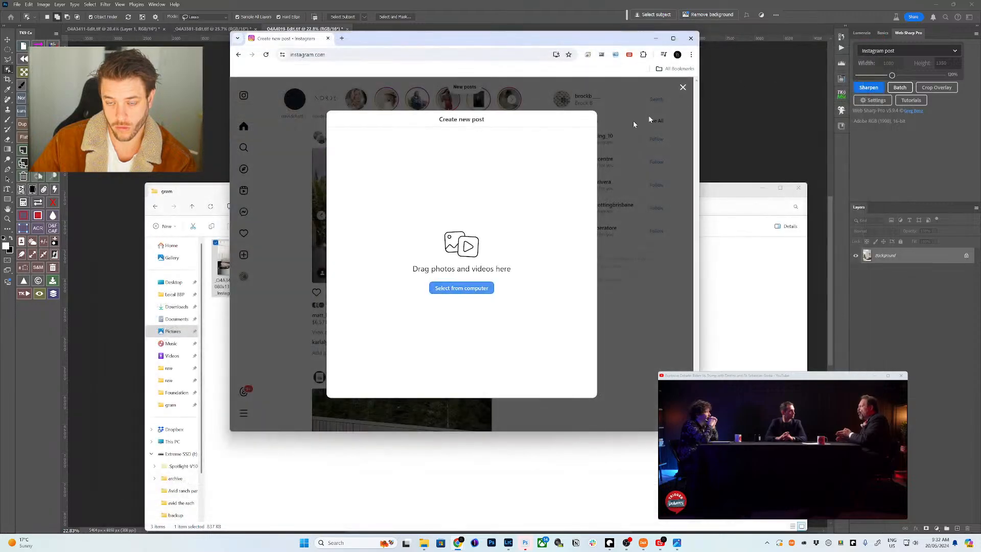
{"action": "left_click", "coordinate": [463, 291]}
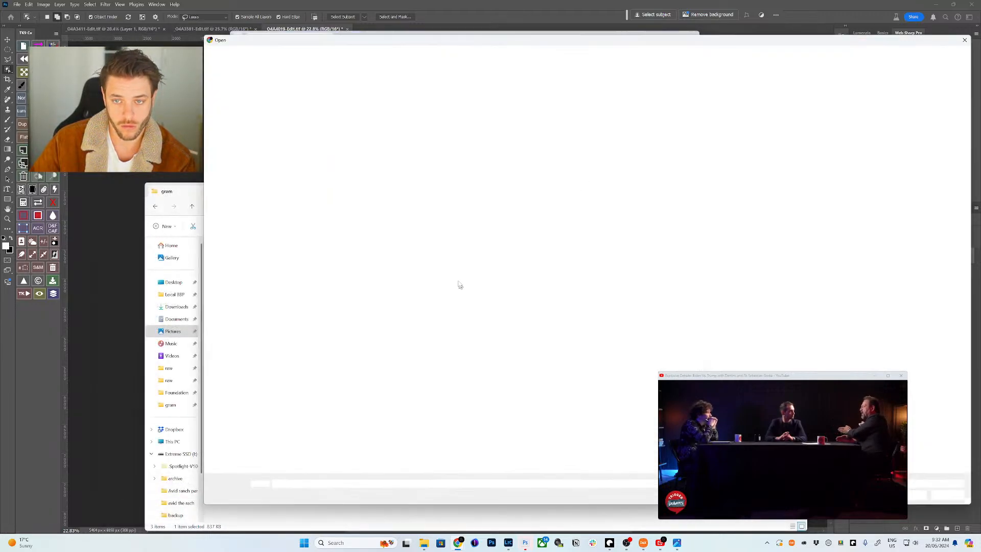
{"action": "left_click", "coordinate": [225, 121]}
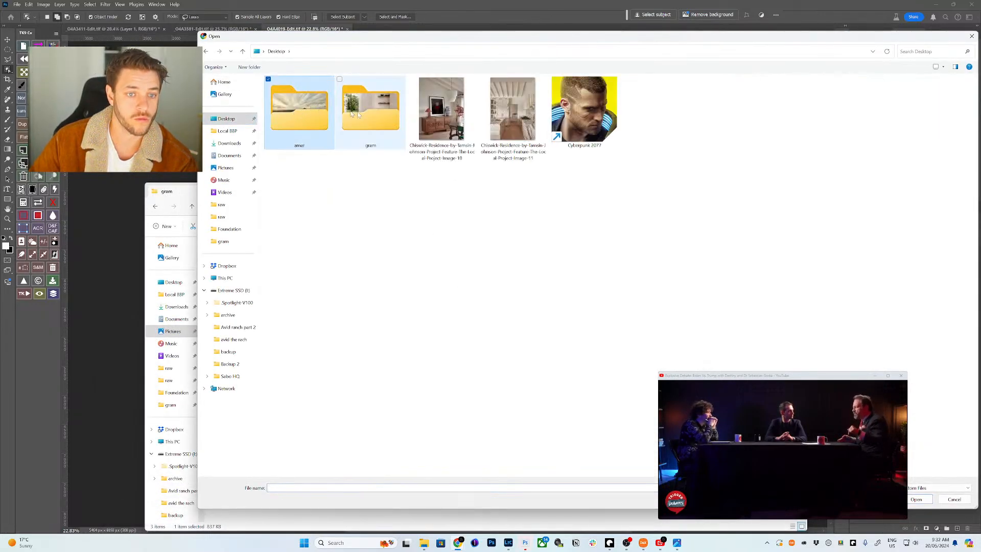
{"action": "double_click", "coordinate": [370, 105]}
{"action": "key", "text": "ctrl+a"}
{"action": "key", "text": "Return"}
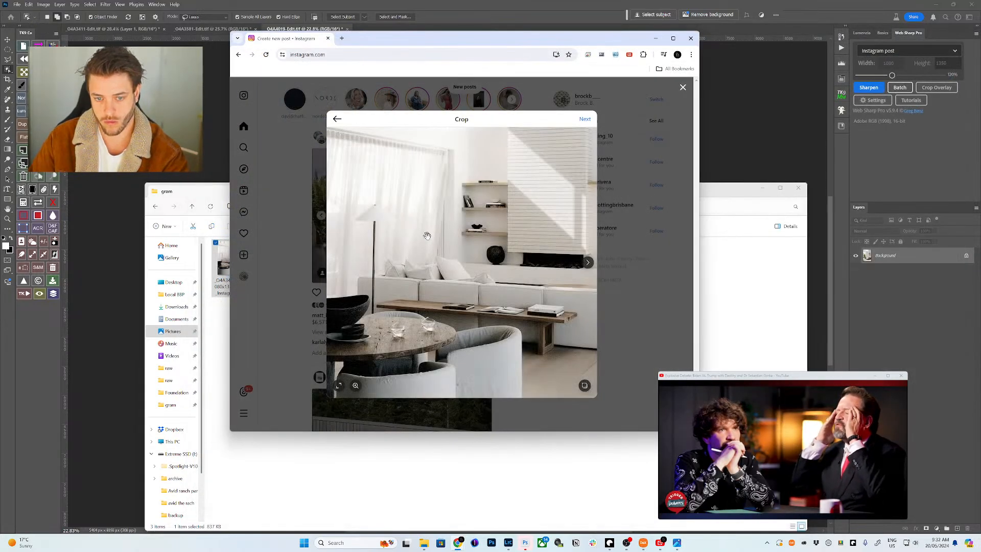
- Crop the carousel to 4:5, move the sofa photo first, and preview each slide
{"action": "left_click", "coordinate": [339, 385]}
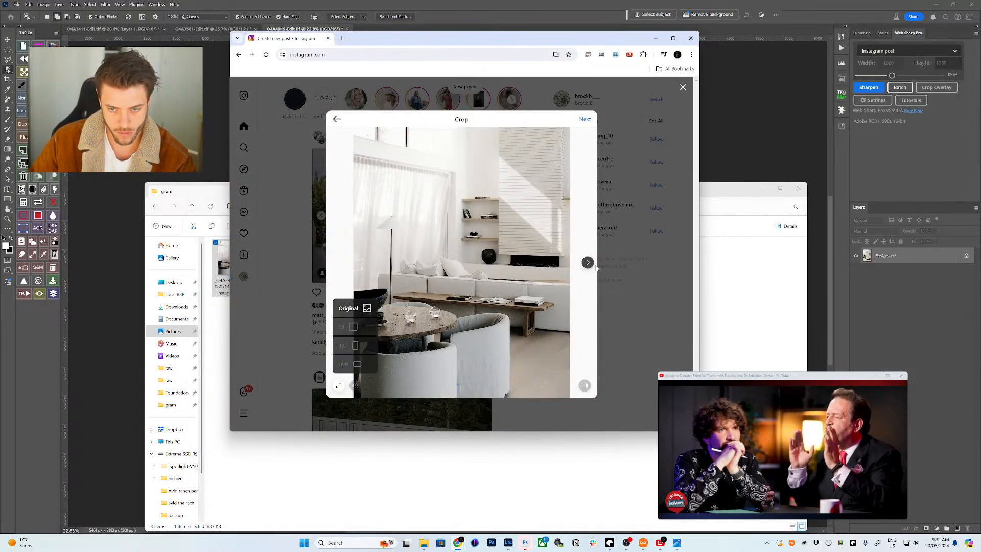
{"action": "left_click", "coordinate": [355, 345]}
{"action": "left_click_drag", "start_coordinate": [530, 368], "coordinate": [468, 358]}
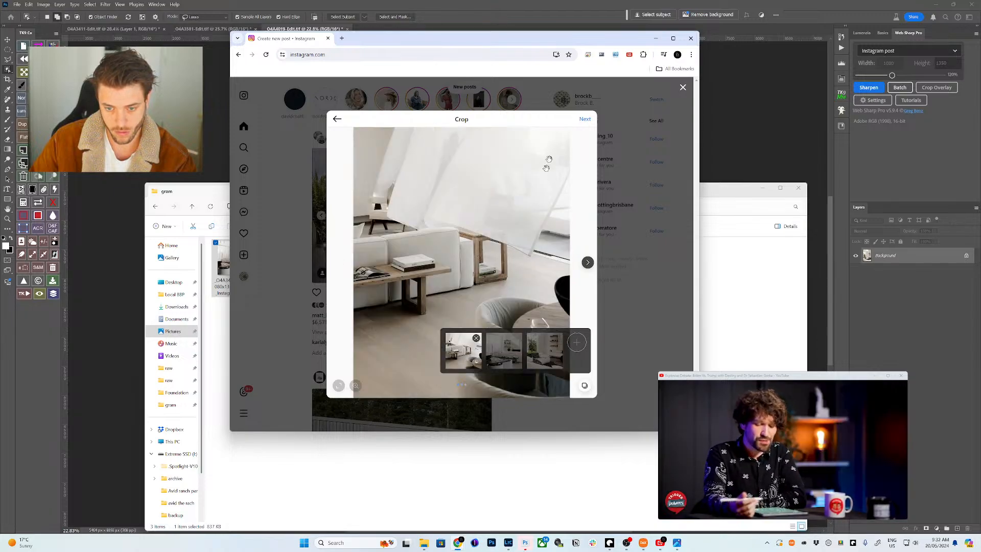
{"action": "left_click", "coordinate": [502, 348]}
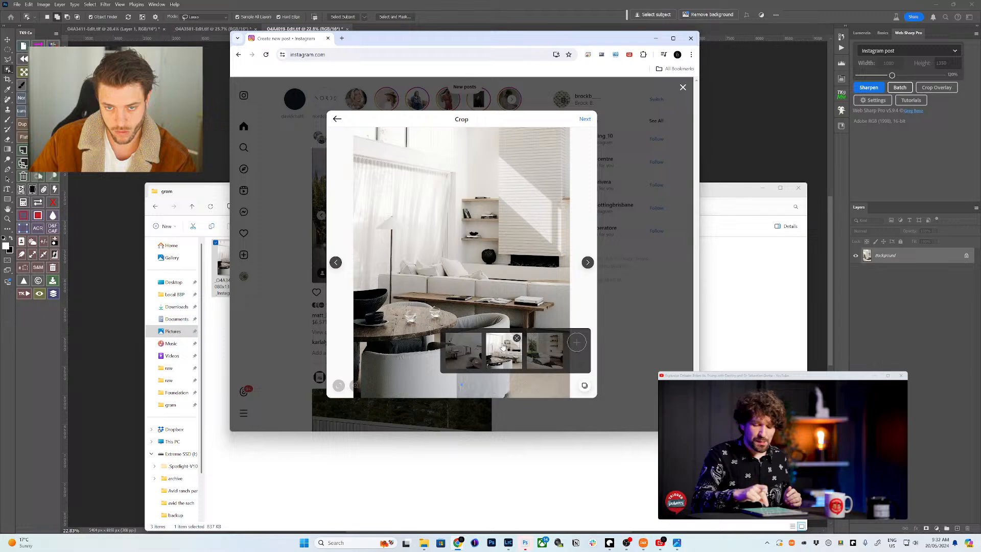
{"action": "left_click", "coordinate": [548, 356]}
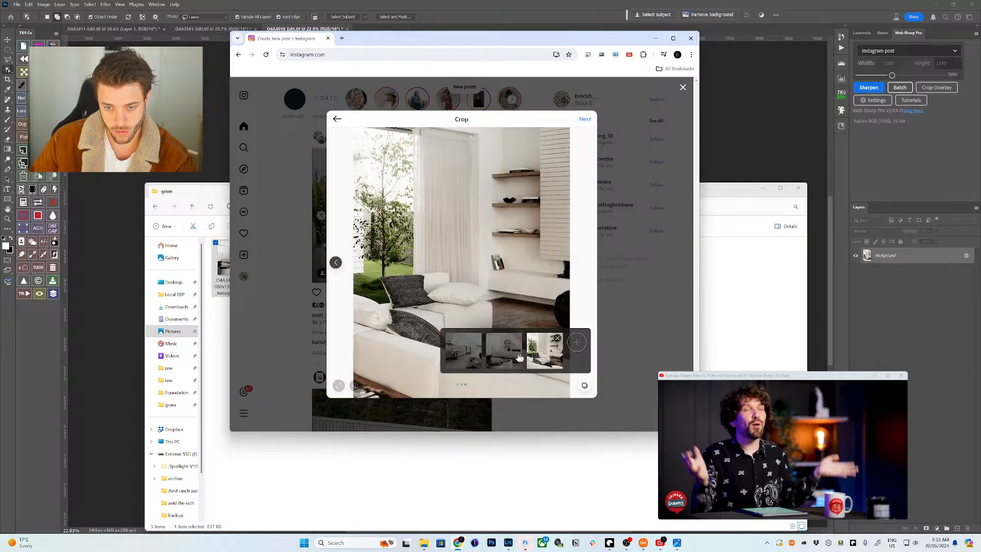
{"action": "left_click", "coordinate": [473, 359]}
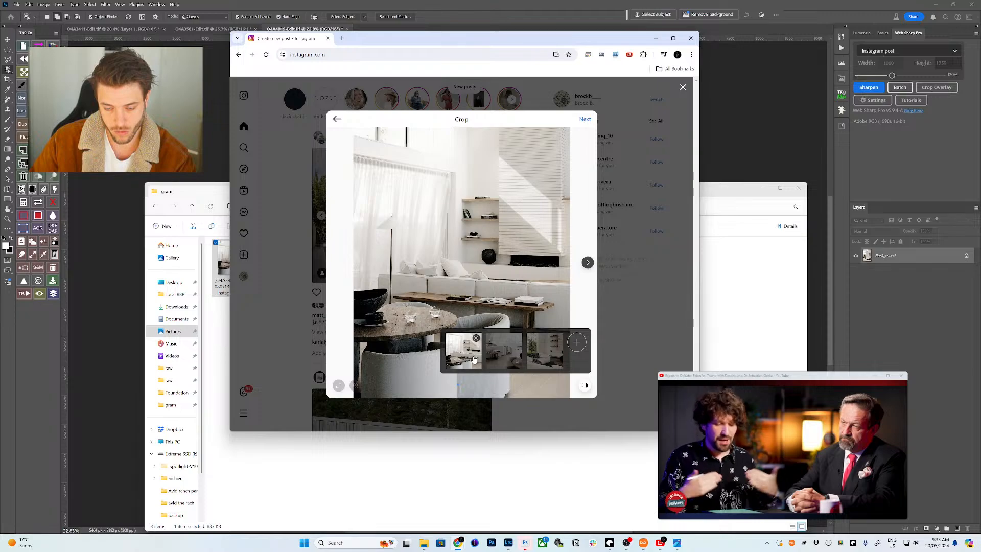
- Advance to the caption and begin it with 'swipe for more // outtakes from'
{"action": "left_click", "coordinate": [584, 119]}
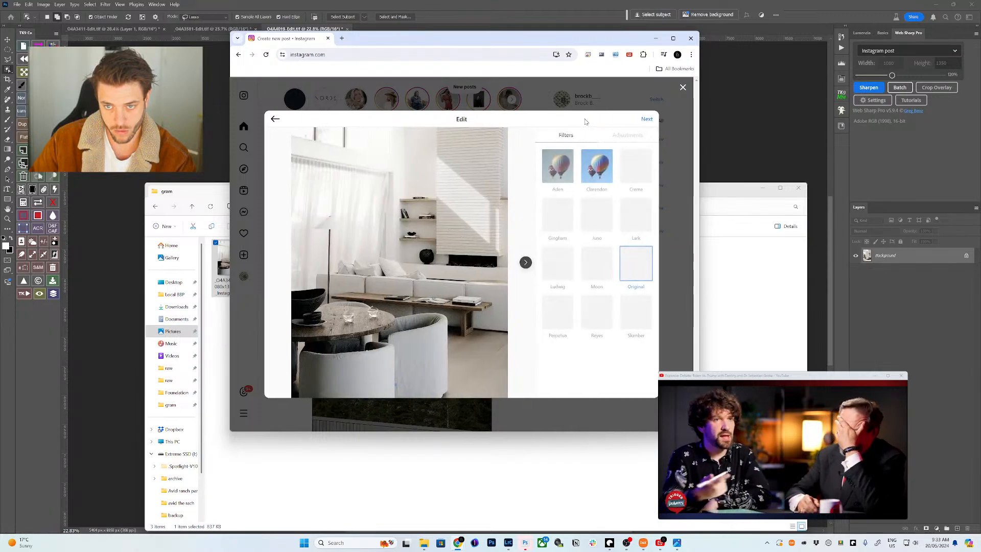
{"action": "left_click", "coordinate": [646, 119]}
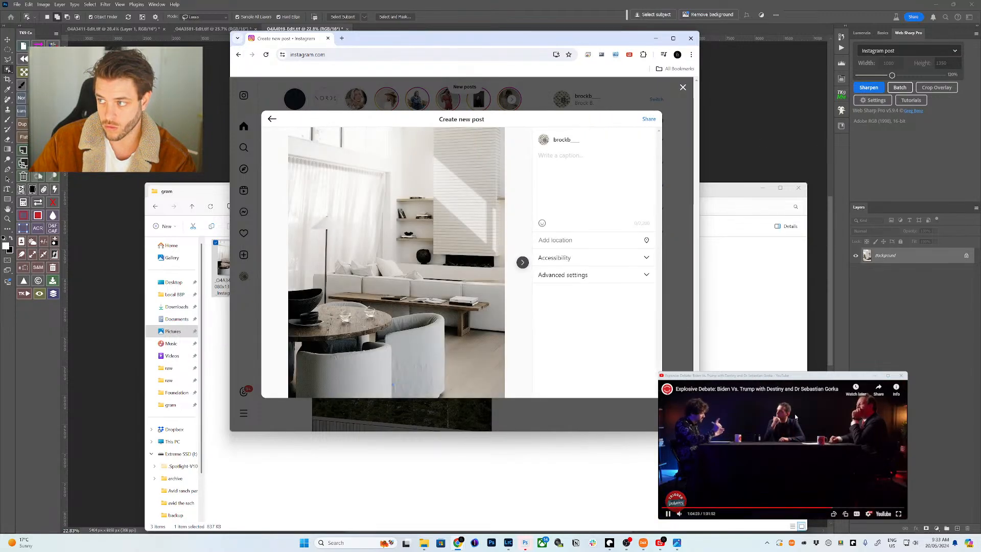
{"action": "left_click", "coordinate": [753, 429]}
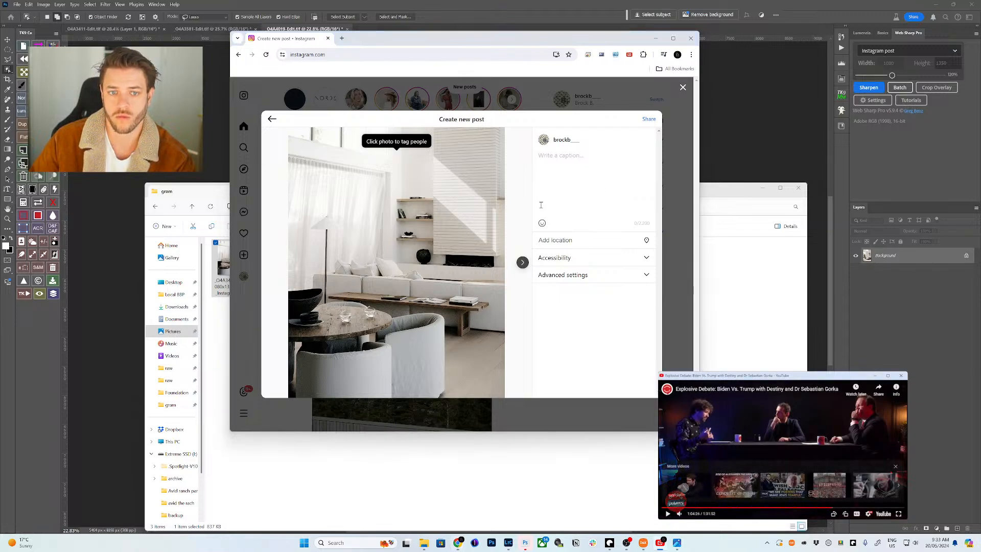
{"action": "left_click", "coordinate": [550, 153]}
{"action": "type", "text": "swipe for more // outtakes from"}
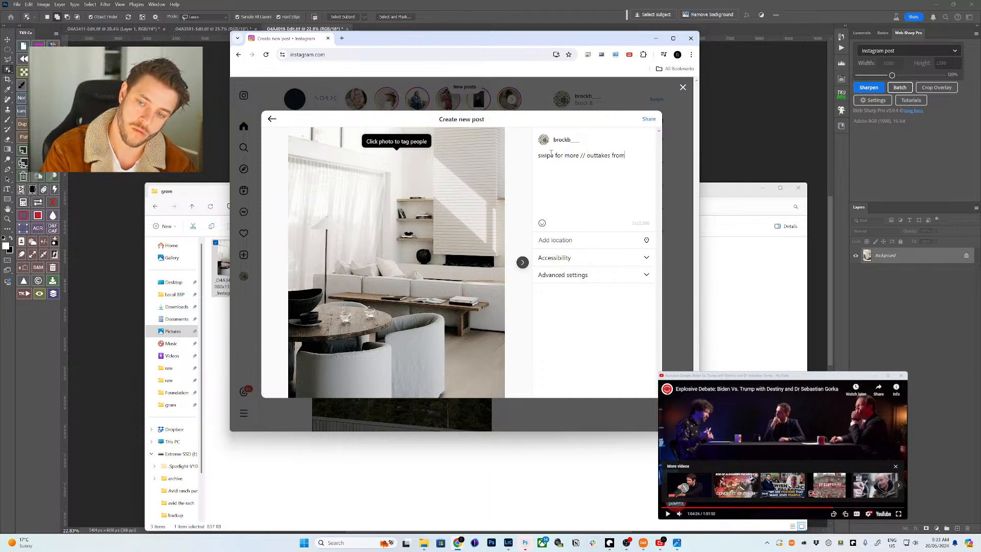
{"action": "key", "text": "ctrl+t"}
- Search Instagram for 'huntress' and open the huntress_and_hound profile
{"action": "type", "text": "inst"}
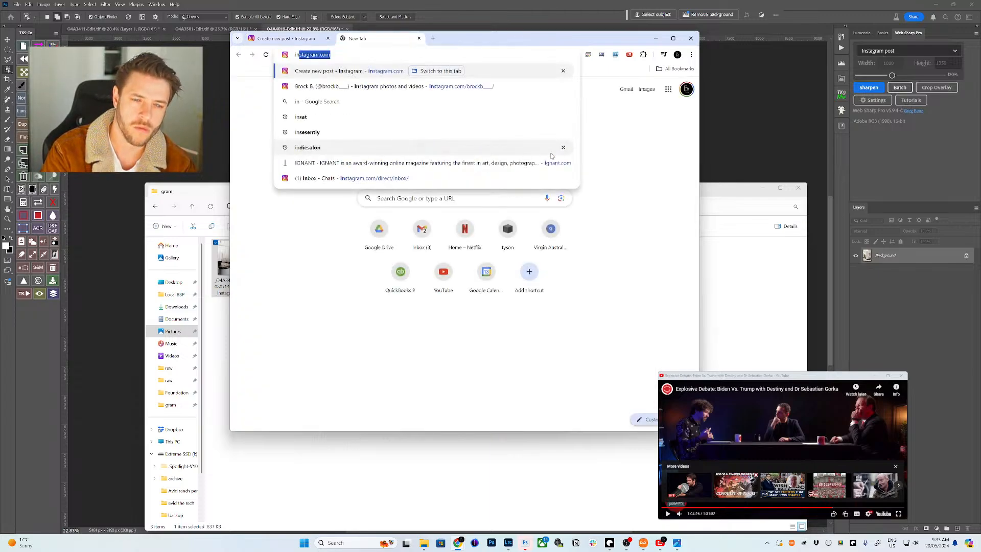
{"action": "key", "text": "Return"}
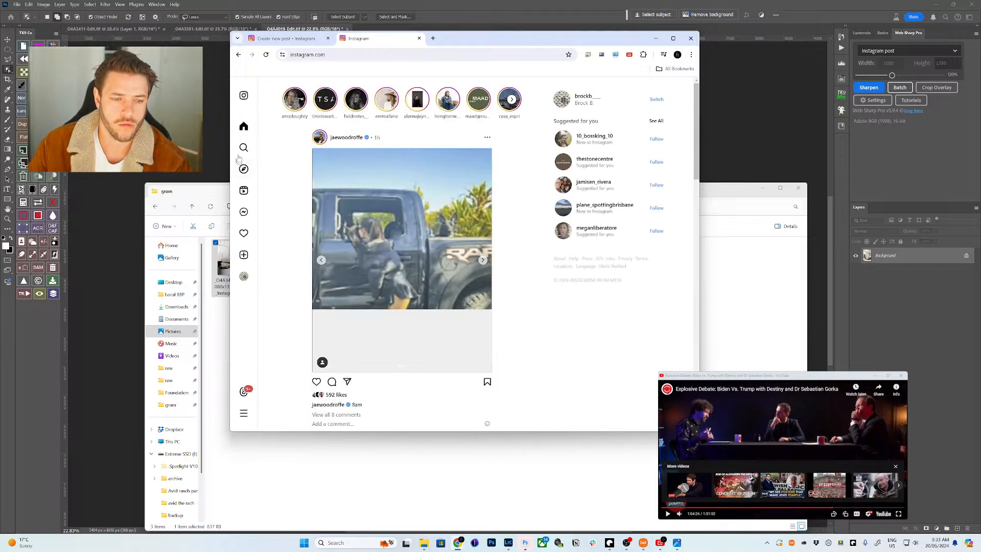
{"action": "left_click", "coordinate": [244, 147]}
{"action": "type", "text": "h"}
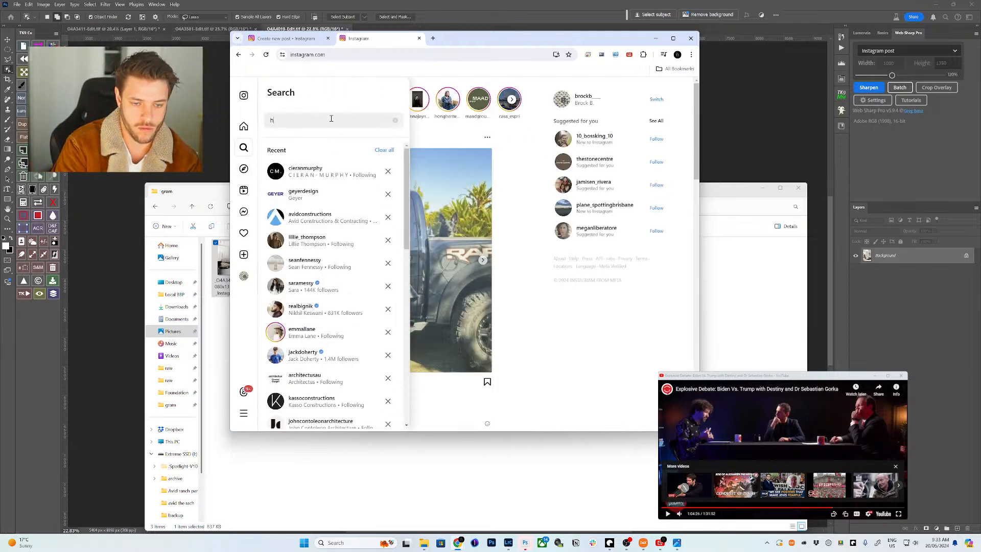
{"action": "type", "text": "untress"}
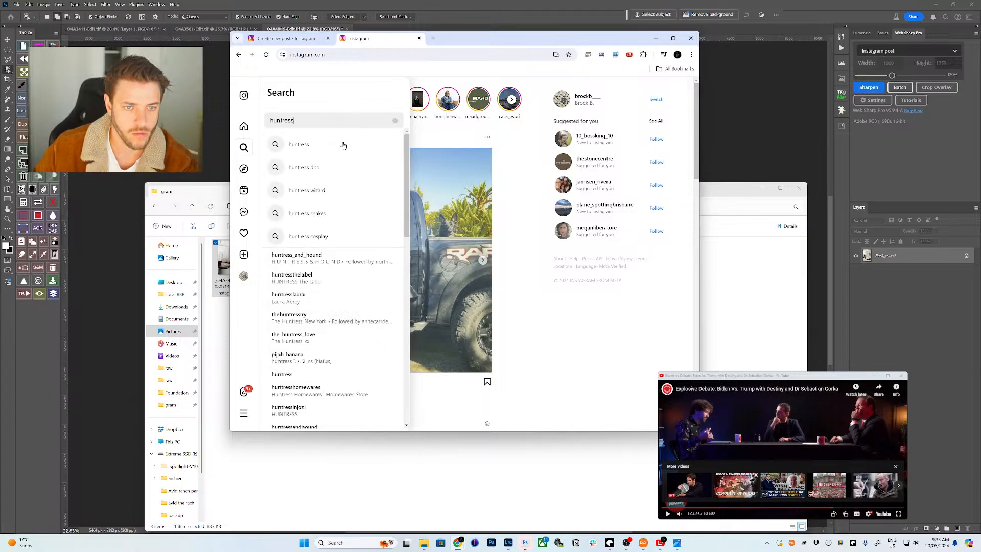
{"action": "left_click", "coordinate": [319, 279]}
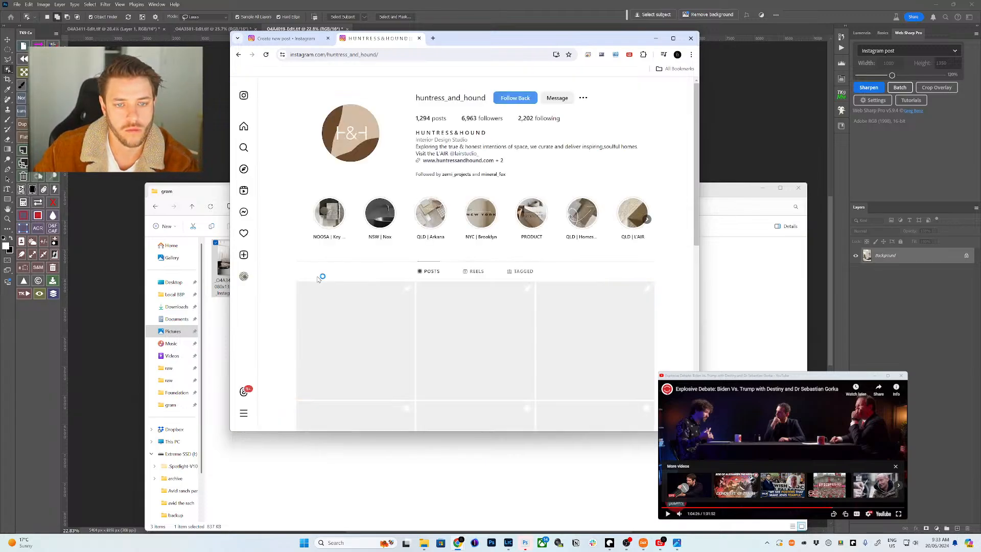
- Browse the studio's profile, open its Key Ct highlight, then return to the post draft
{"action": "scroll", "coordinate": [332, 280], "scroll_direction": "down", "scroll_amount": 2}
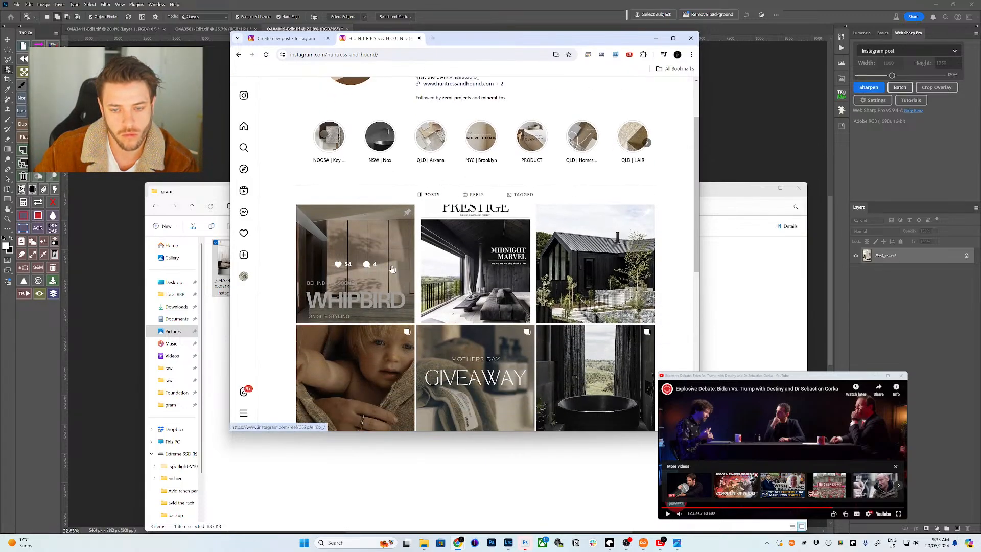
{"action": "scroll", "coordinate": [575, 215], "scroll_direction": "down", "scroll_amount": 3}
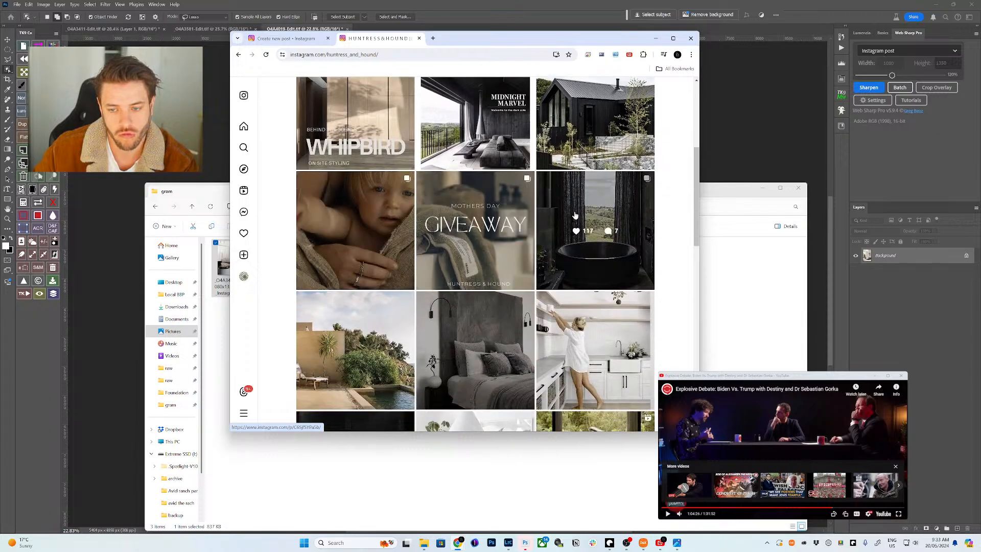
{"action": "scroll", "coordinate": [460, 255], "scroll_direction": "down", "scroll_amount": 3}
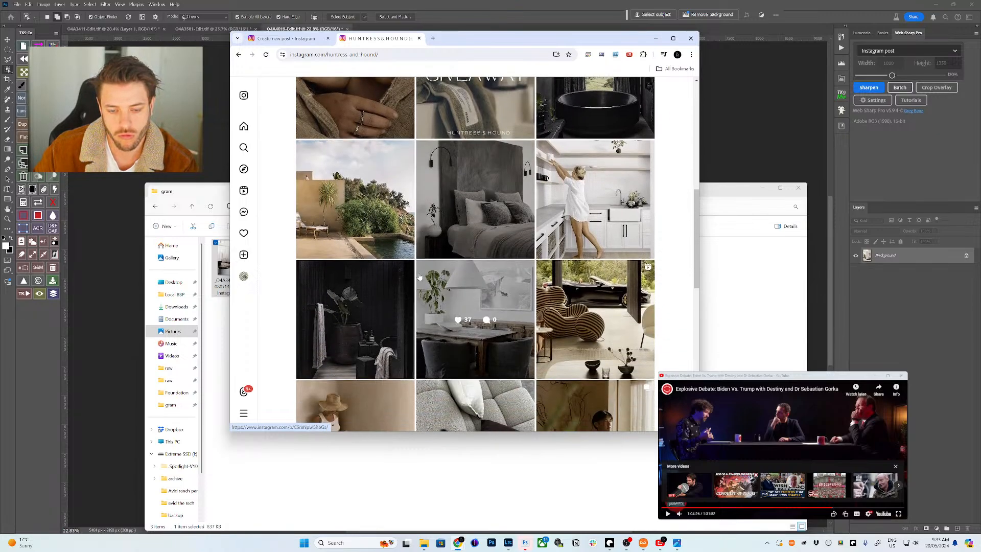
{"action": "scroll", "coordinate": [419, 276], "scroll_direction": "up", "scroll_amount": 7}
{"action": "scroll", "coordinate": [426, 277], "scroll_direction": "down", "scroll_amount": 3}
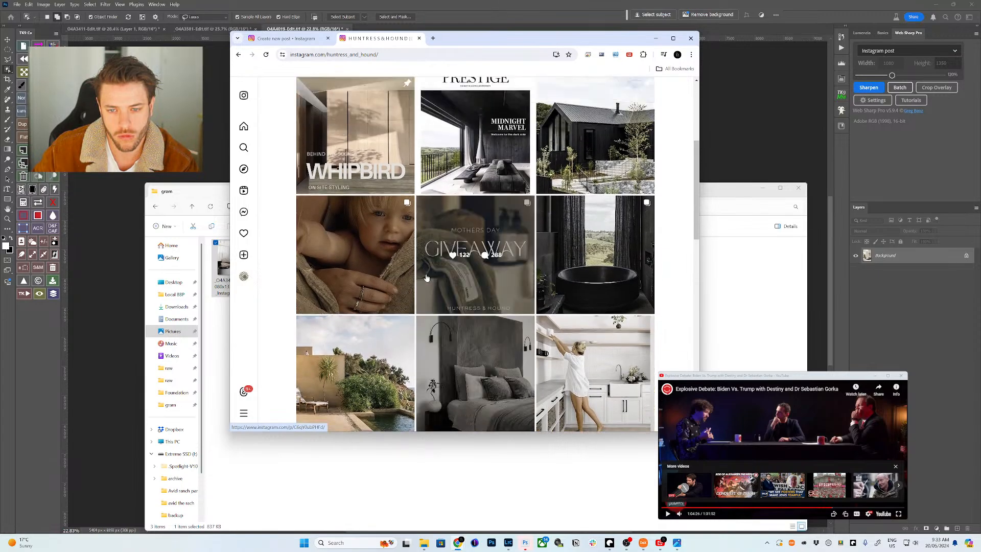
{"action": "scroll", "coordinate": [427, 278], "scroll_direction": "up", "scroll_amount": 3}
{"action": "left_click", "coordinate": [324, 216]}
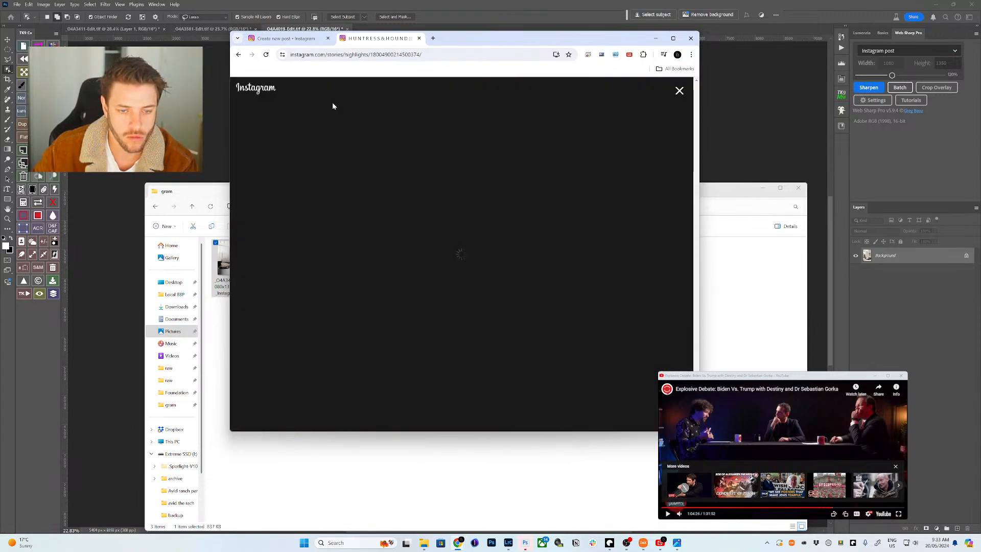
{"action": "left_click", "coordinate": [282, 38]}
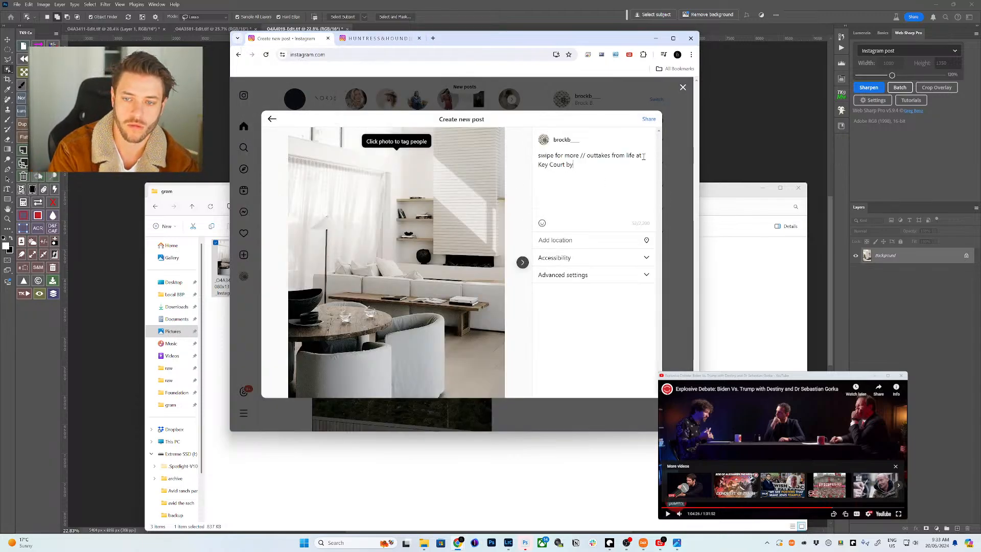
{"action": "type", "text": "@huntress"}
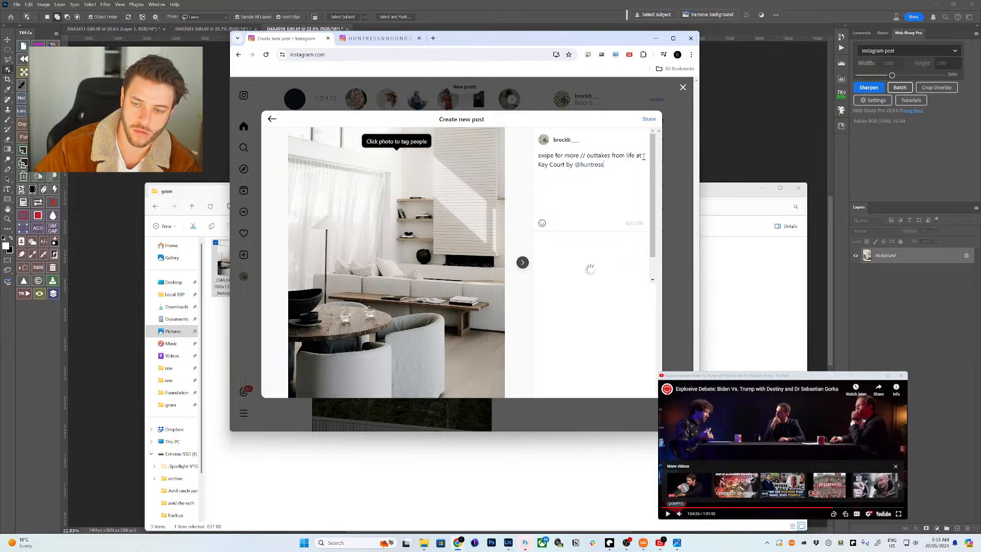
{"action": "left_click", "coordinate": [598, 245]}
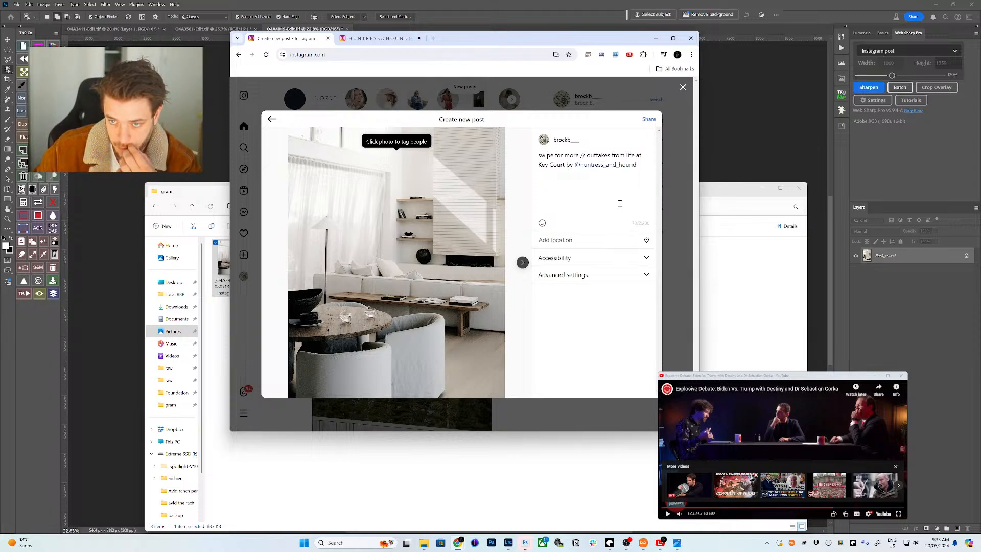
{"action": "left_click", "coordinate": [377, 40]}
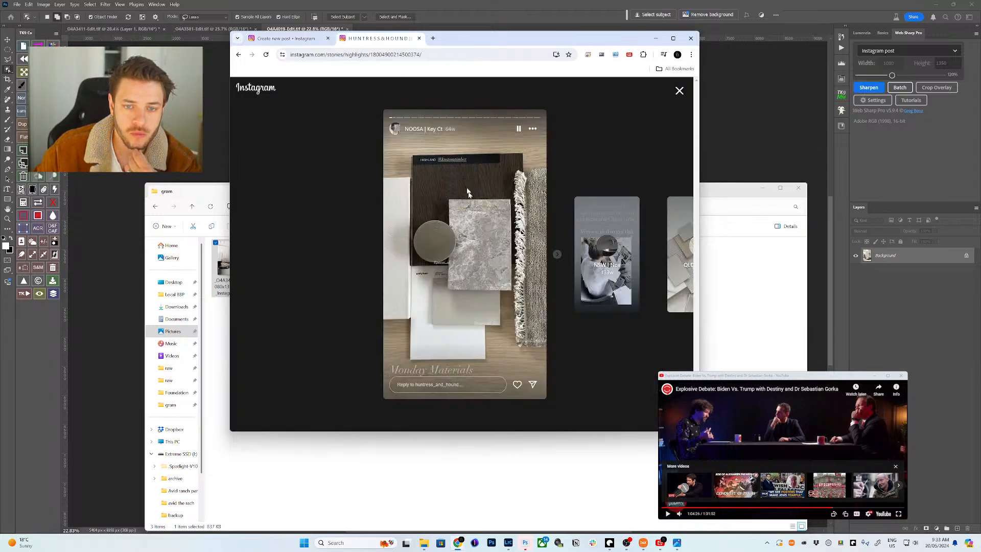
{"action": "left_click", "coordinate": [557, 254]}
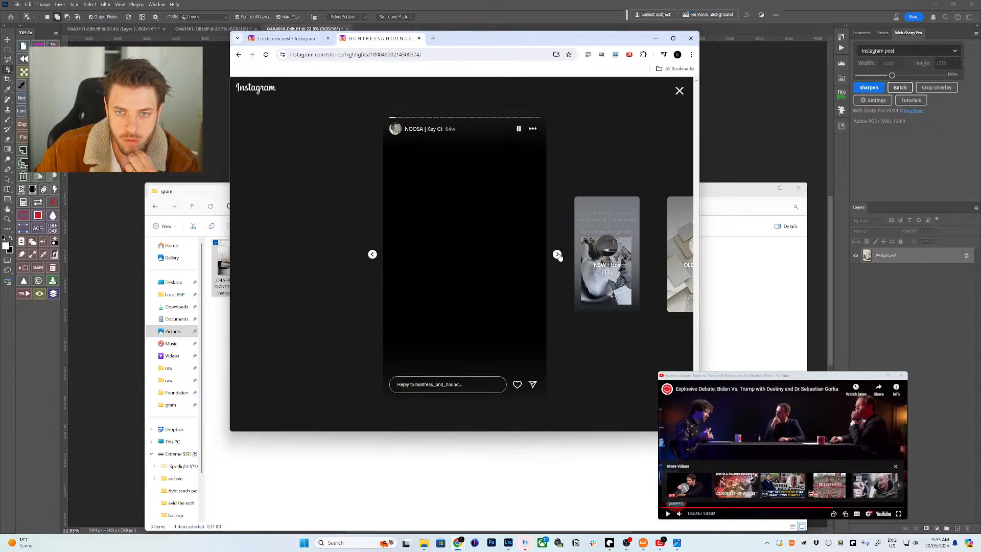
{"action": "left_click", "coordinate": [557, 254]}
{"action": "left_click", "coordinate": [557, 255]}
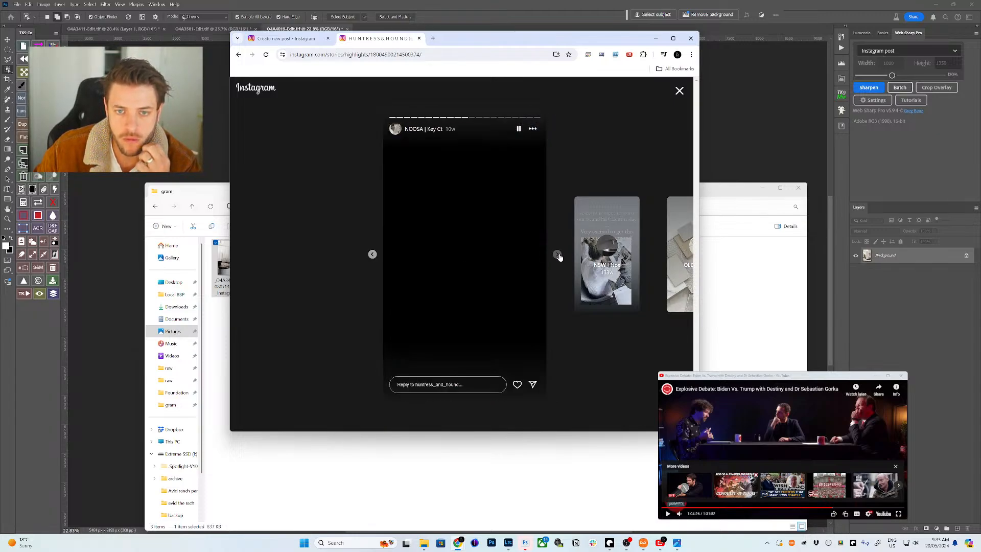
{"action": "left_click", "coordinate": [558, 255]}
{"action": "left_click", "coordinate": [558, 255]}
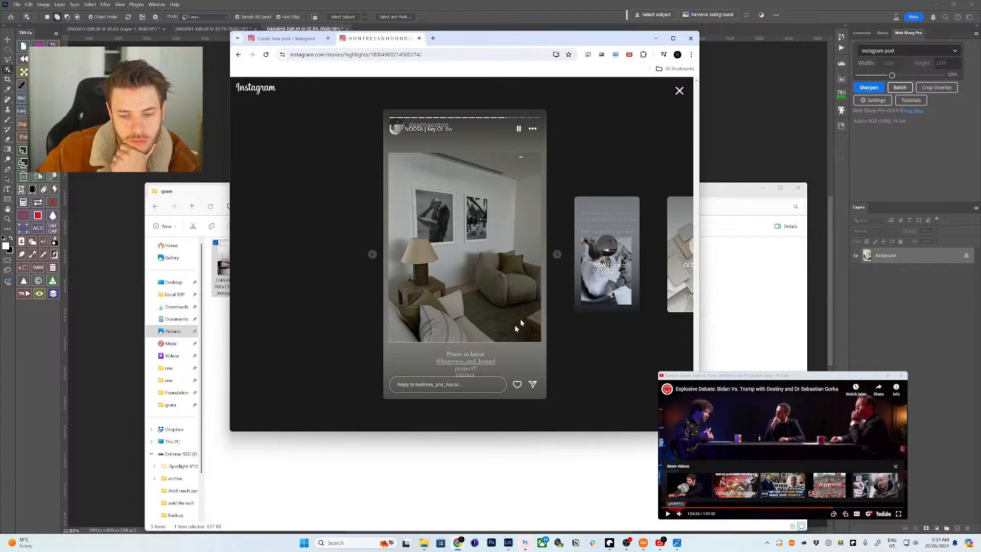
{"action": "left_click", "coordinate": [557, 254]}
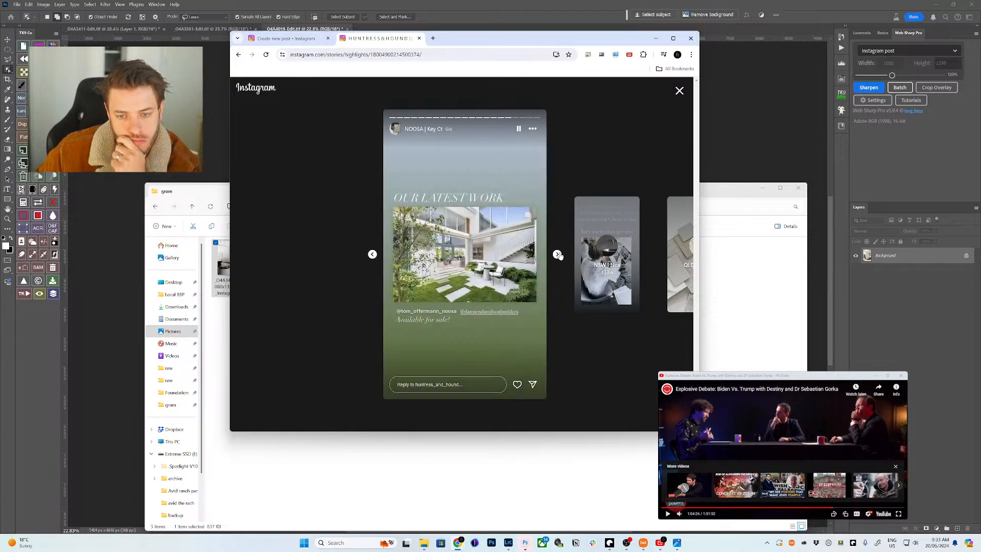
{"action": "left_click", "coordinate": [485, 311]}
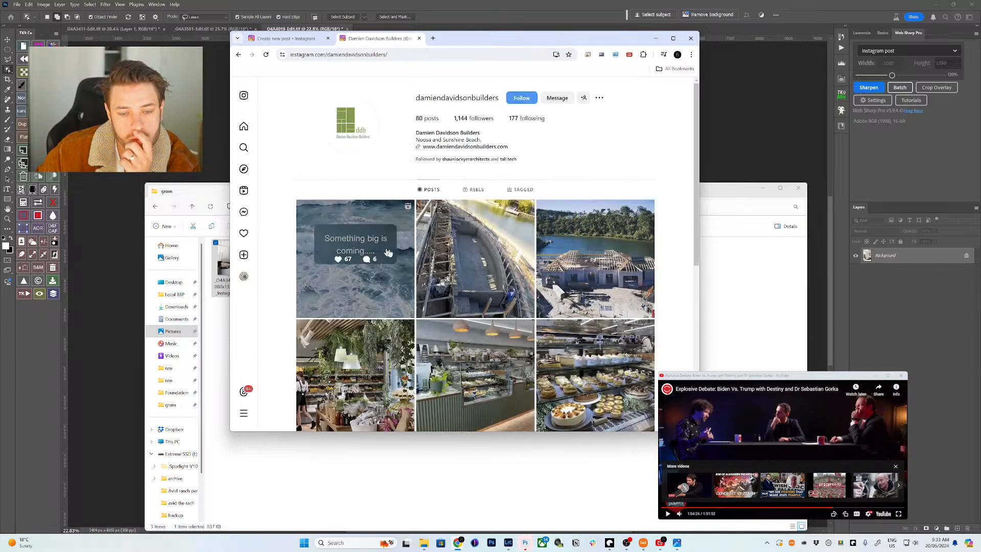
{"action": "scroll", "coordinate": [446, 177], "scroll_direction": "down", "scroll_amount": 2}
{"action": "scroll", "coordinate": [357, 102], "scroll_direction": "up", "scroll_amount": 2}
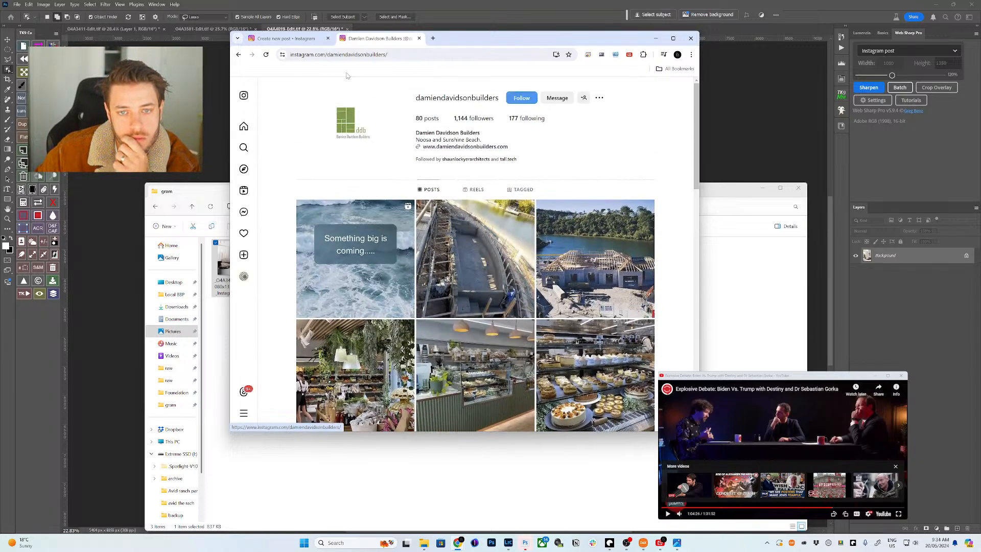
{"action": "left_click", "coordinate": [286, 39]}
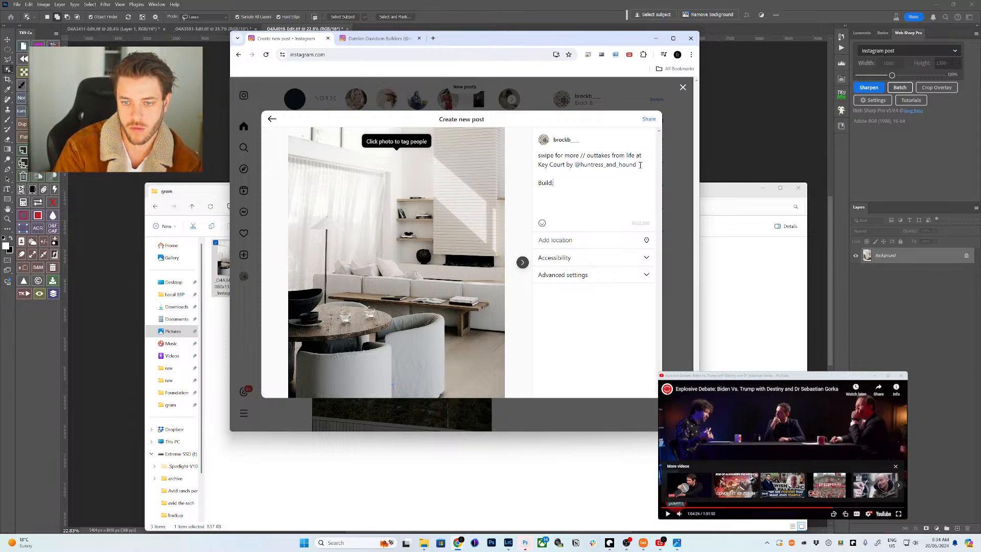
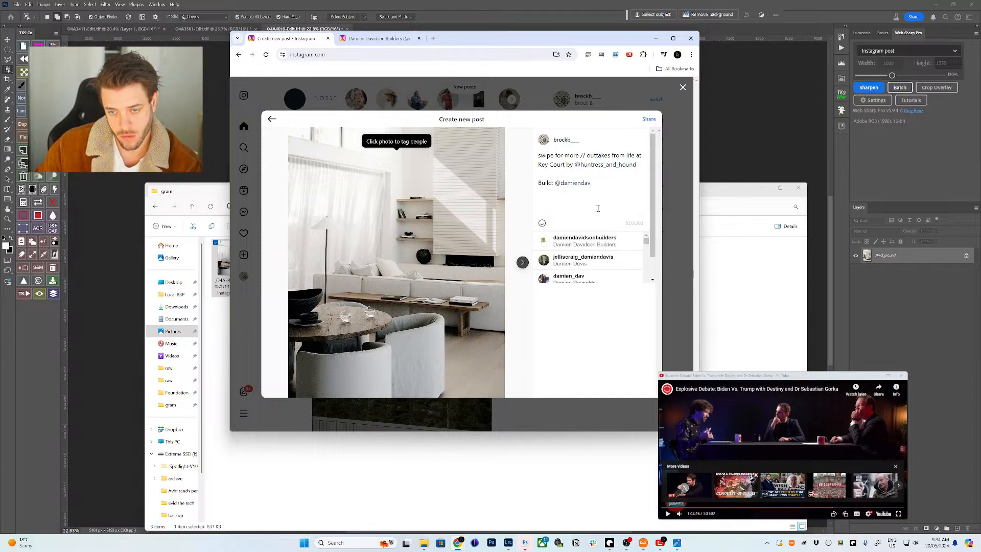
{"action": "left_click", "coordinate": [593, 241]}
{"action": "key", "text": "ctrl+Tab"}
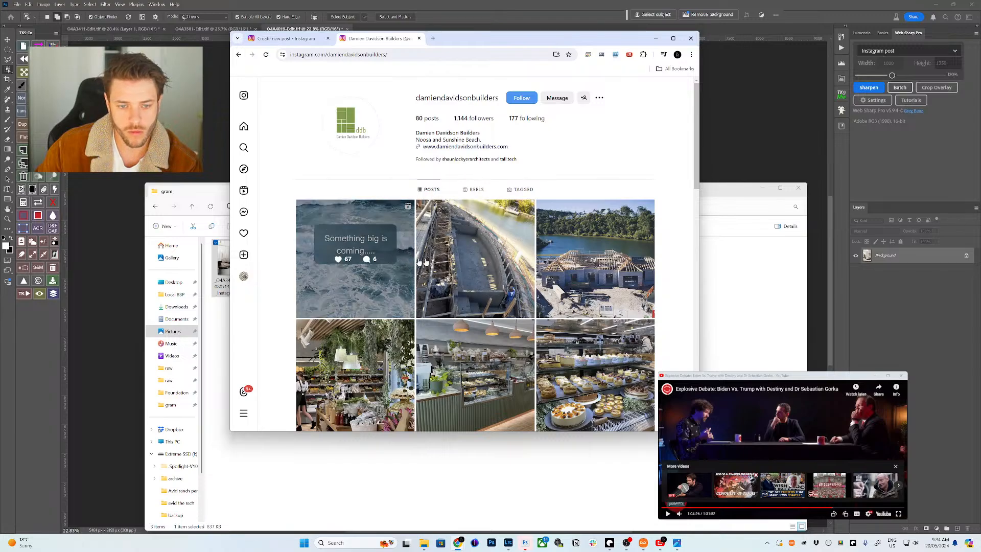
{"action": "scroll", "coordinate": [453, 250], "scroll_direction": "down", "scroll_amount": 3}
{"action": "scroll", "coordinate": [453, 251], "scroll_direction": "down", "scroll_amount": 15}
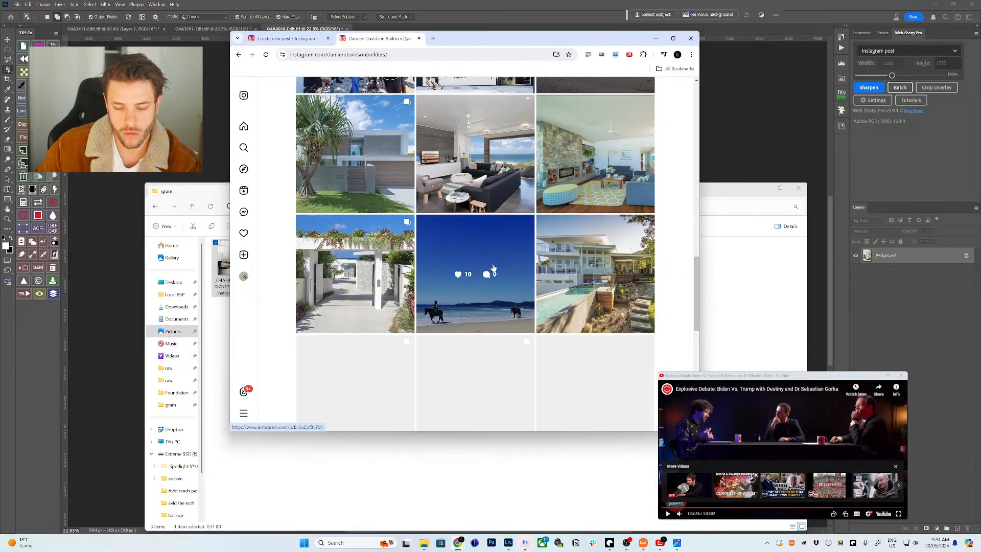
{"action": "scroll", "coordinate": [488, 262], "scroll_direction": "down", "scroll_amount": 5}
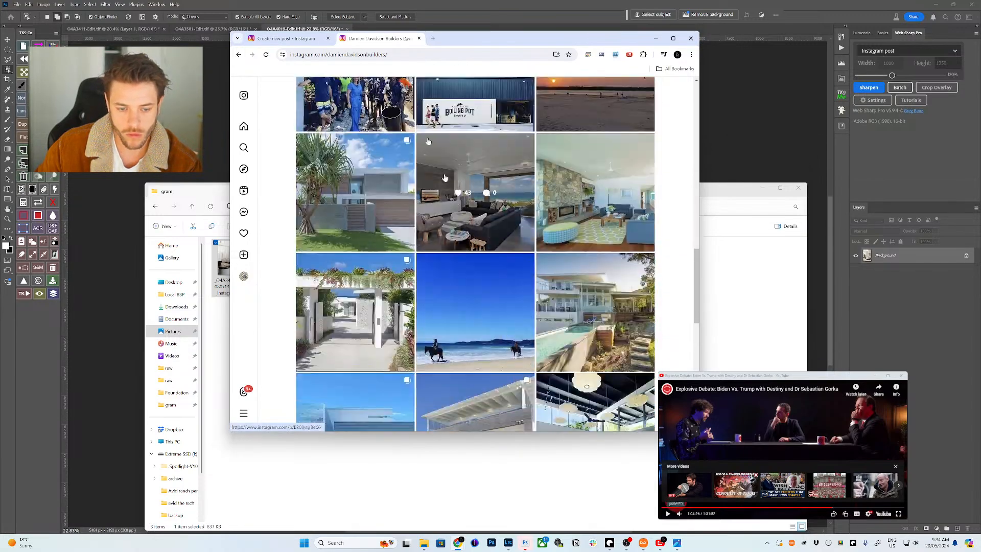
- Load Gmail in the second browser tab
{"action": "left_click", "coordinate": [387, 54]}
{"action": "type", "text": "g"}
{"action": "key", "text": "Return"}
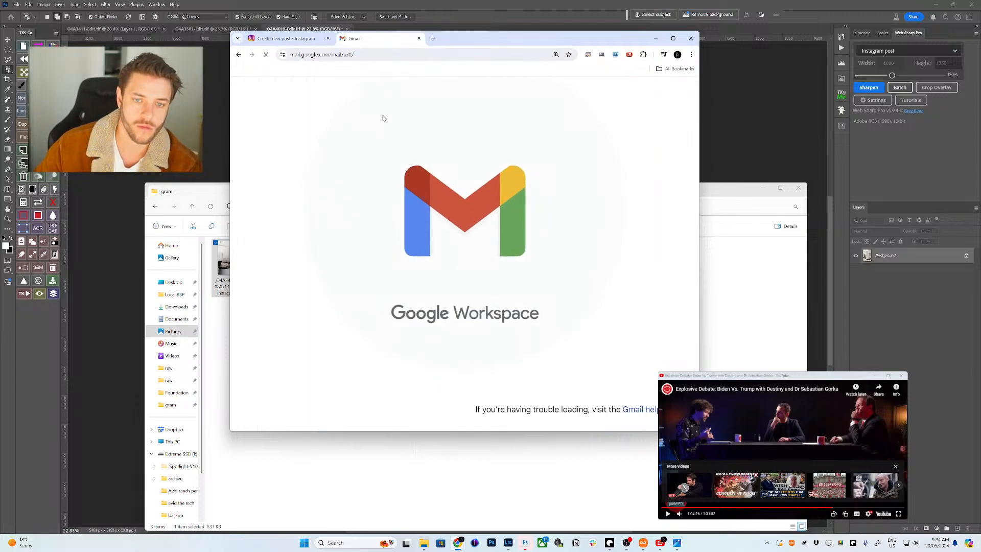
{"action": "left_click", "coordinate": [443, 95]}
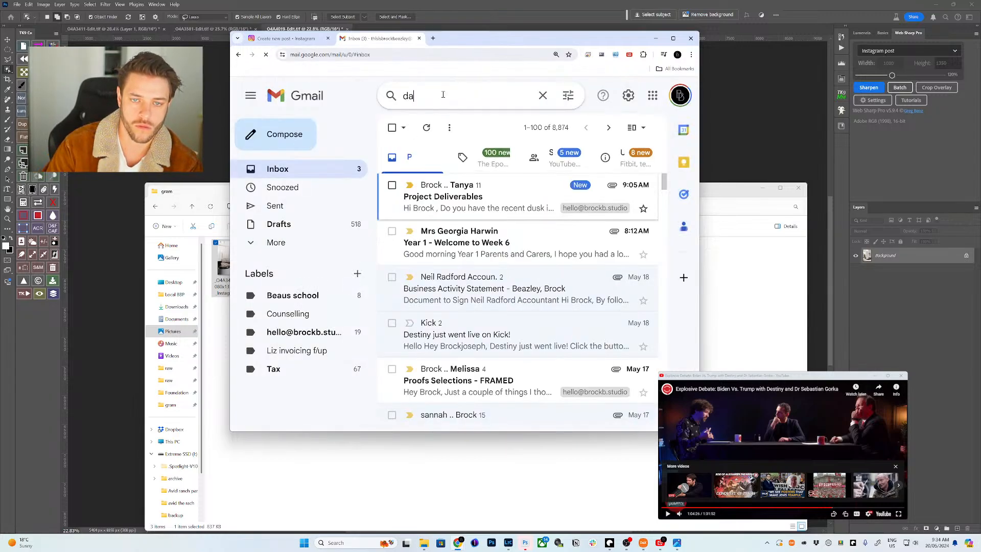
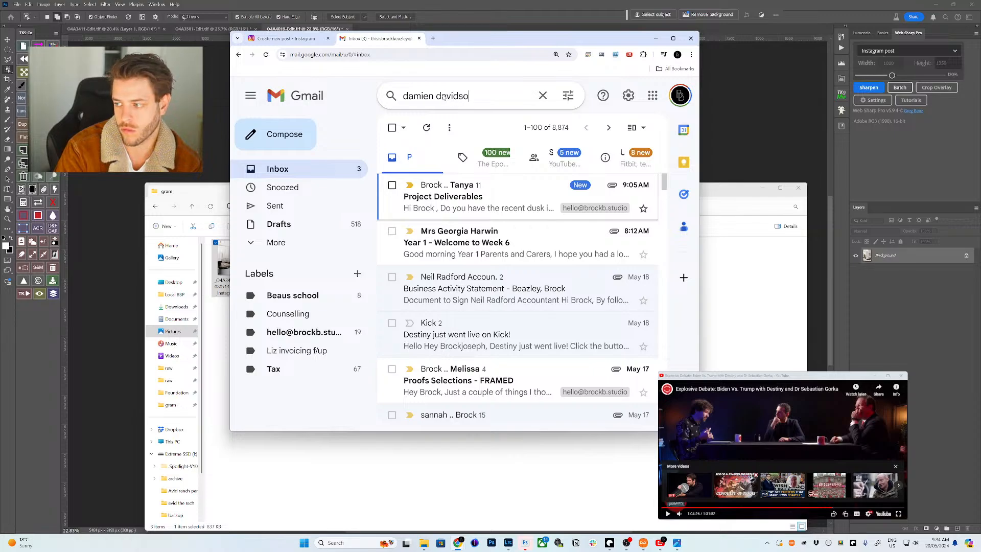
{"action": "key", "text": "Return"}
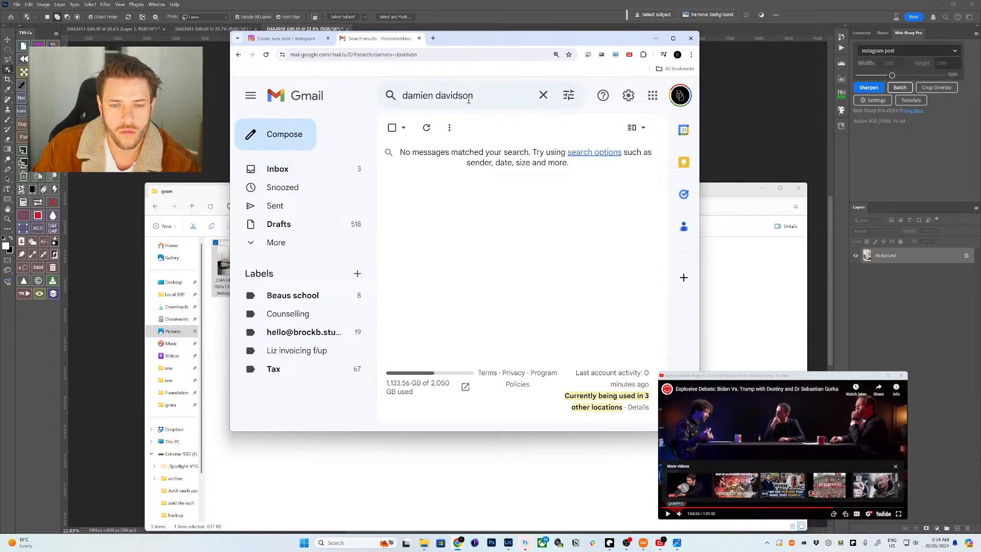
{"action": "left_click", "coordinate": [469, 97]}
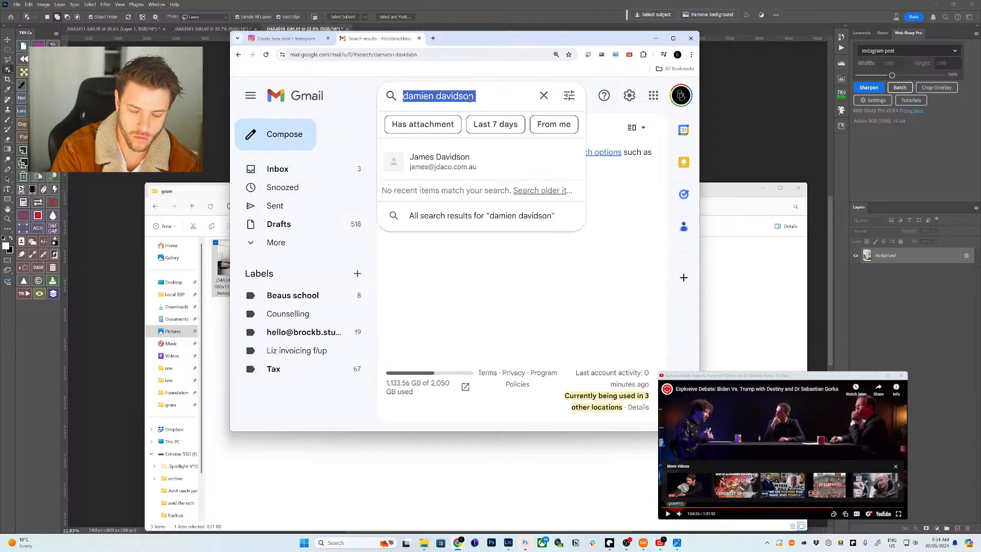
{"action": "type", "text": "hun"}
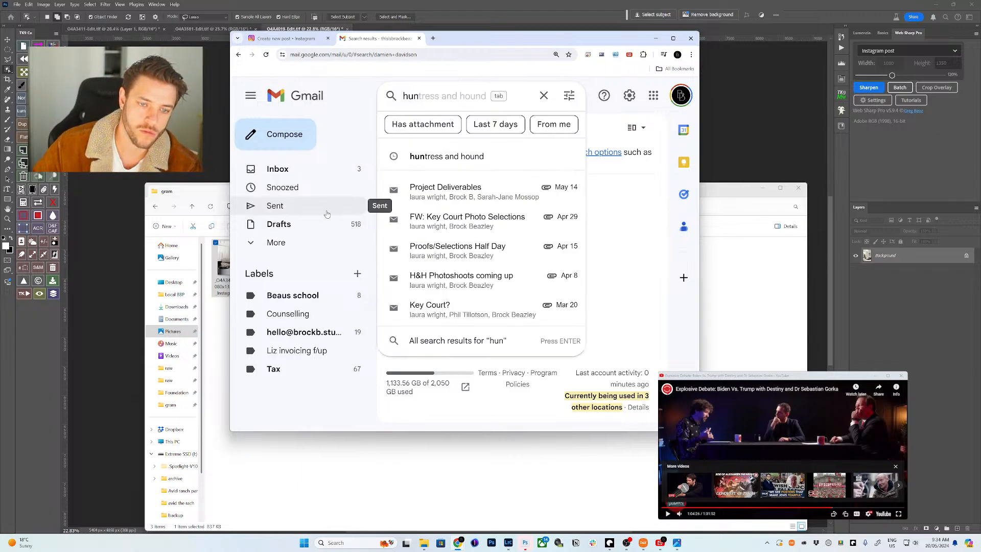
{"action": "left_click", "coordinate": [327, 210]}
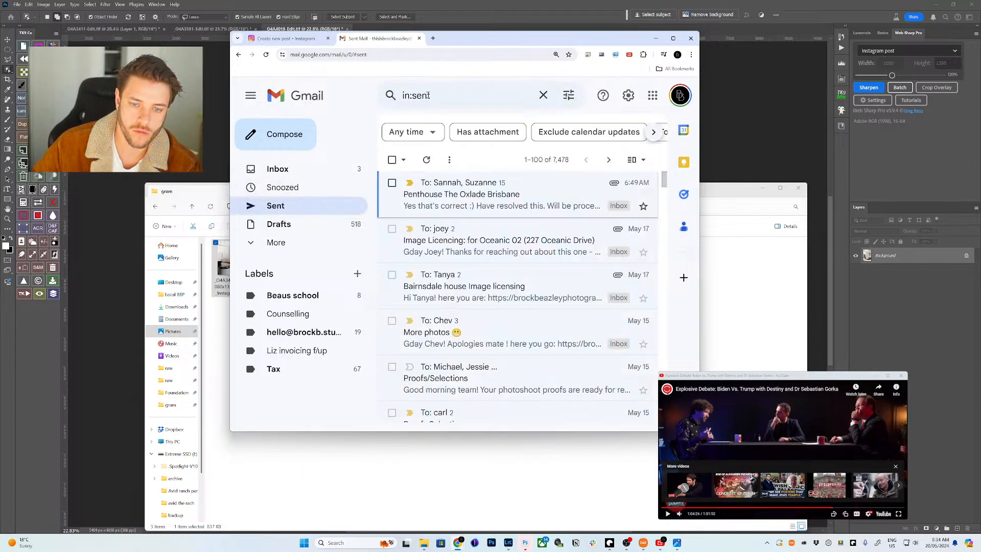
- Find and open 'FW: Key Court Photo Selections' via 'key courty', check the sender's details
{"action": "left_click", "coordinate": [428, 95]}
{"action": "type", "text": "key courty"}
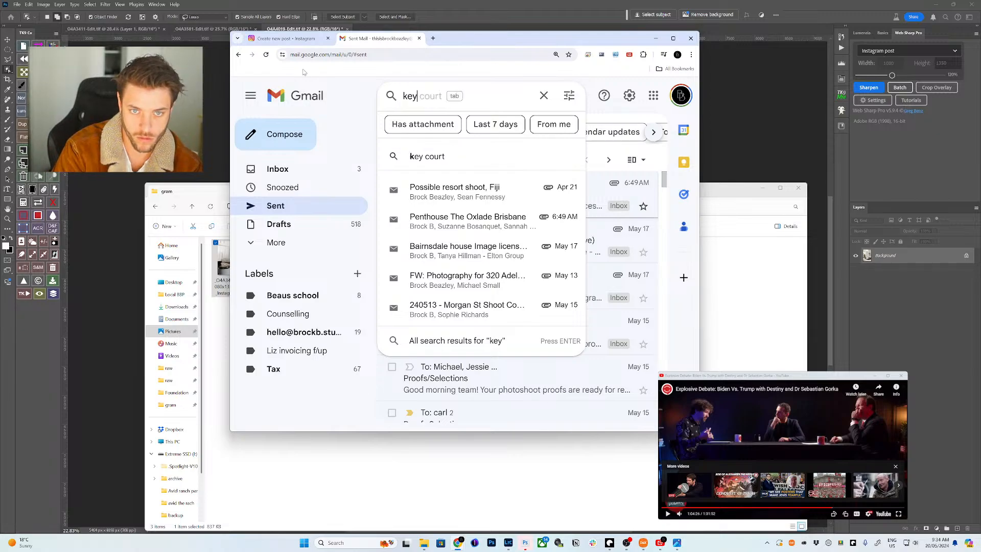
{"action": "key", "text": "Return"}
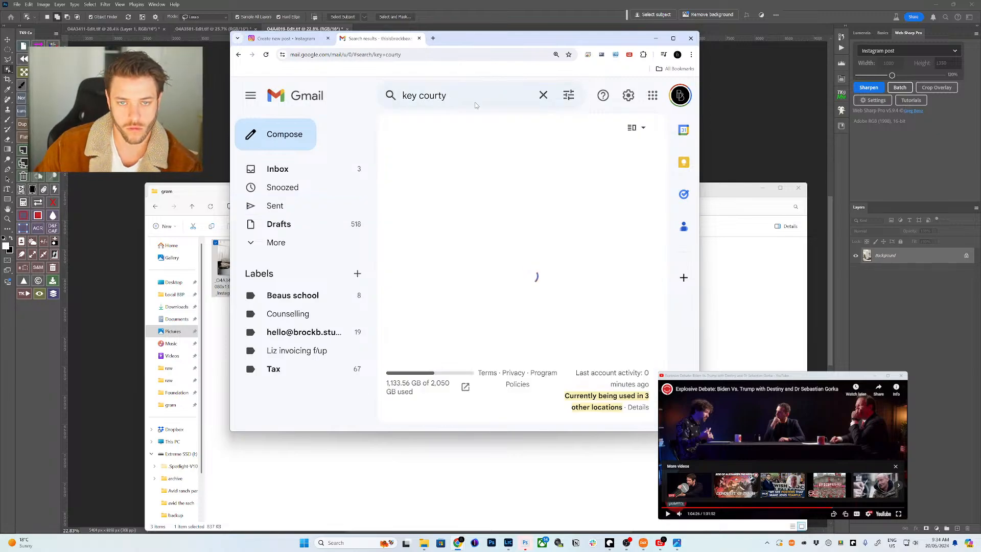
{"action": "left_click", "coordinate": [508, 406]}
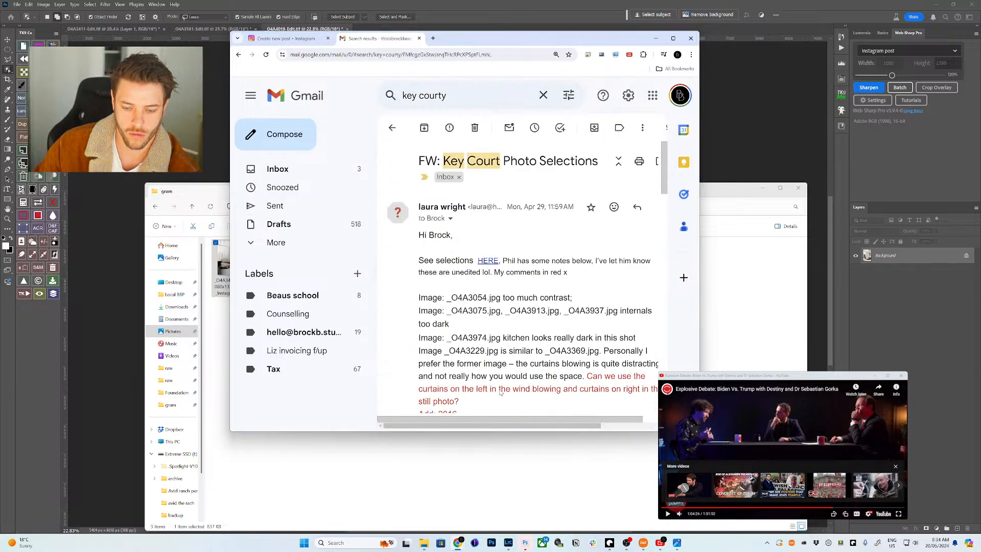
{"action": "left_click", "coordinate": [450, 219]}
{"action": "scroll", "coordinate": [462, 226], "scroll_direction": "down", "scroll_amount": 15}
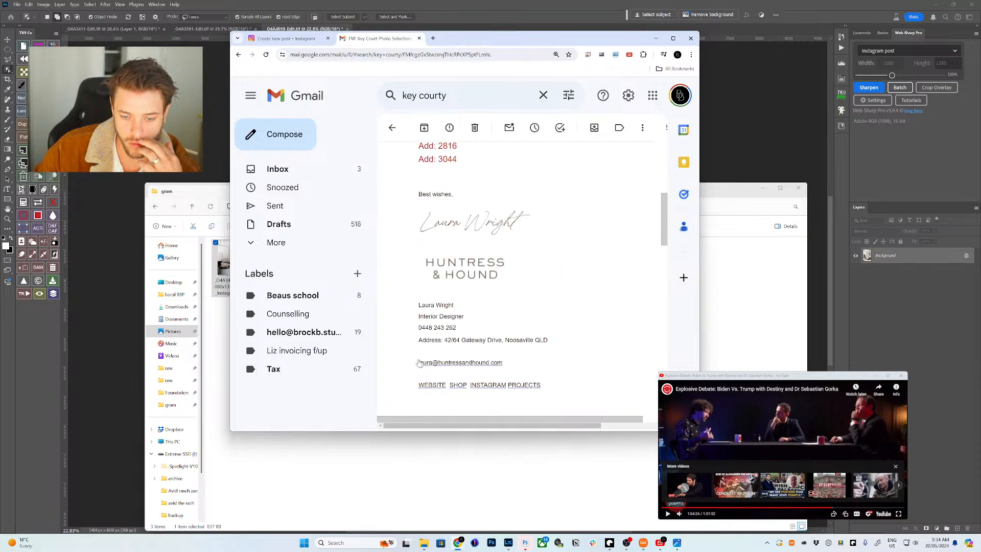
{"action": "scroll", "coordinate": [547, 230], "scroll_direction": "up", "scroll_amount": 4}
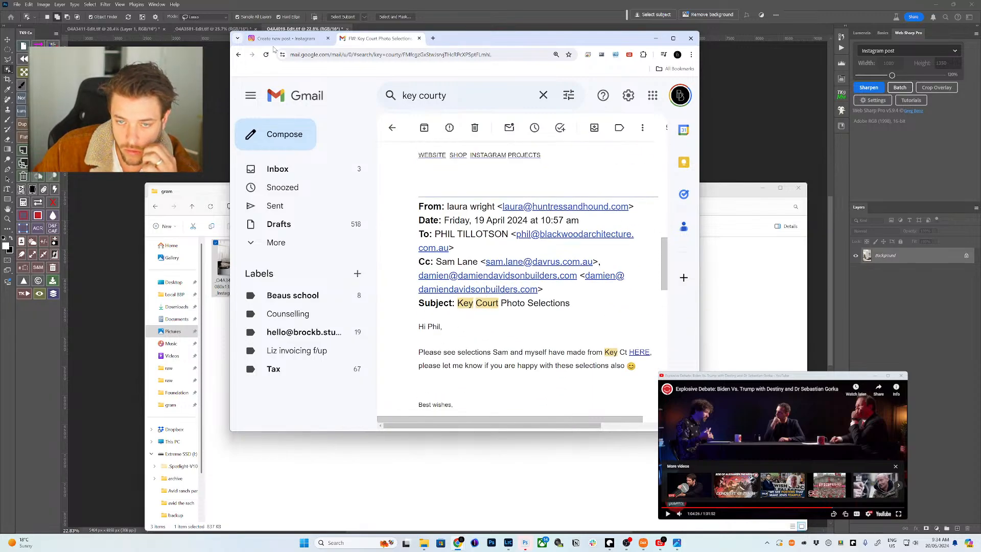
{"action": "left_click", "coordinate": [286, 38]}
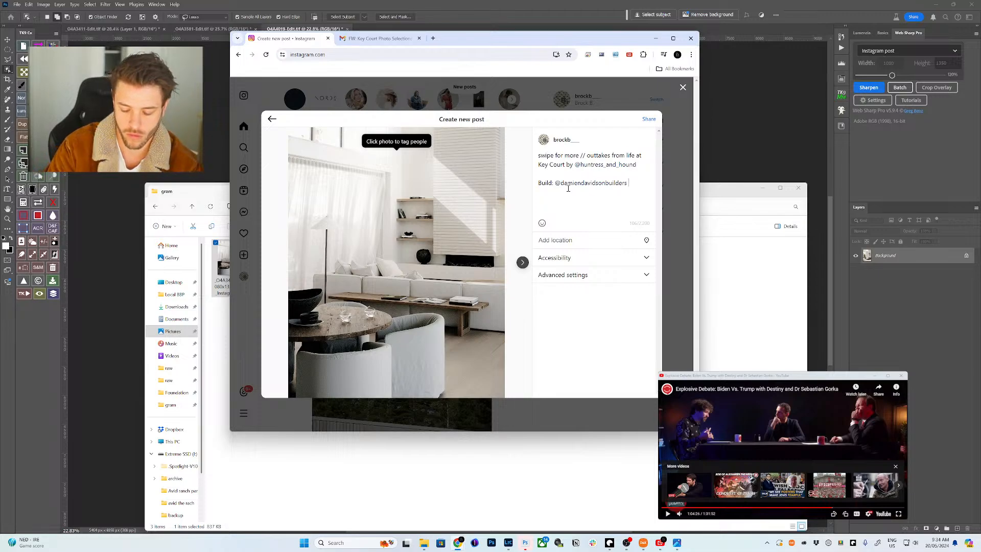
{"action": "key", "text": "Return"}
{"action": "type", "text": "Architect: @blackd"}
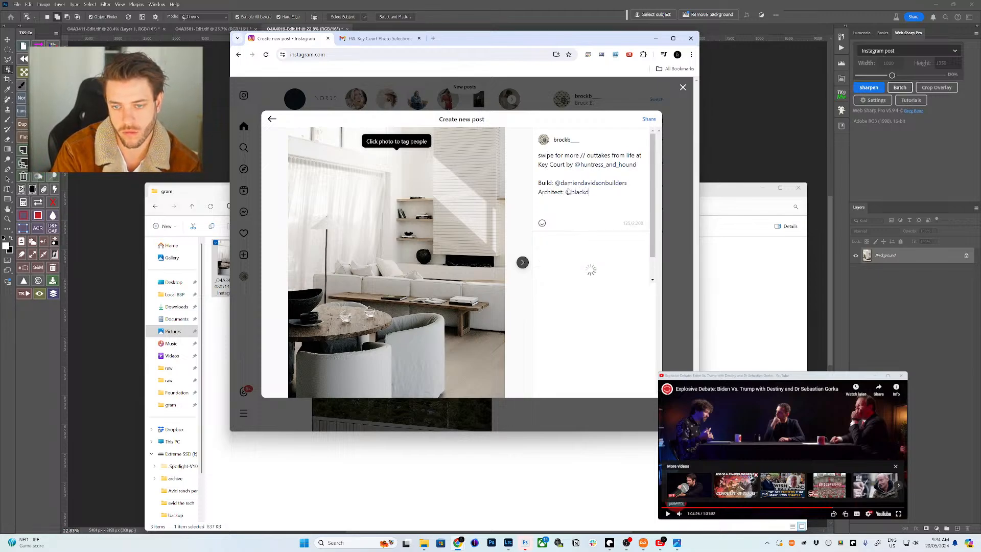
{"action": "key", "text": "BackSpace"}
{"action": "type", "text": "wood"}
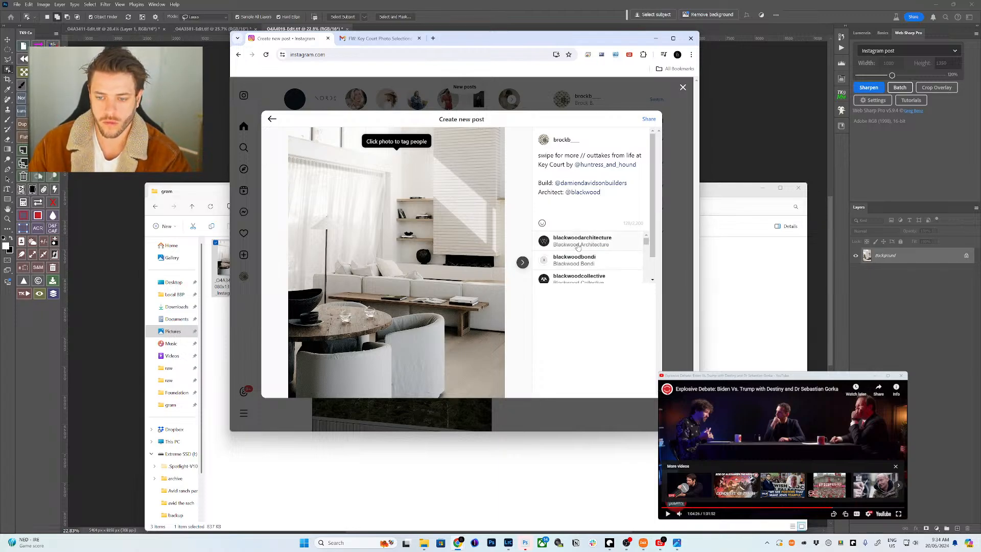
{"action": "left_click", "coordinate": [578, 241]}
- Start an 'Interiors:' caption line and type part of the interior designer's handle
{"action": "key", "text": "Return"}
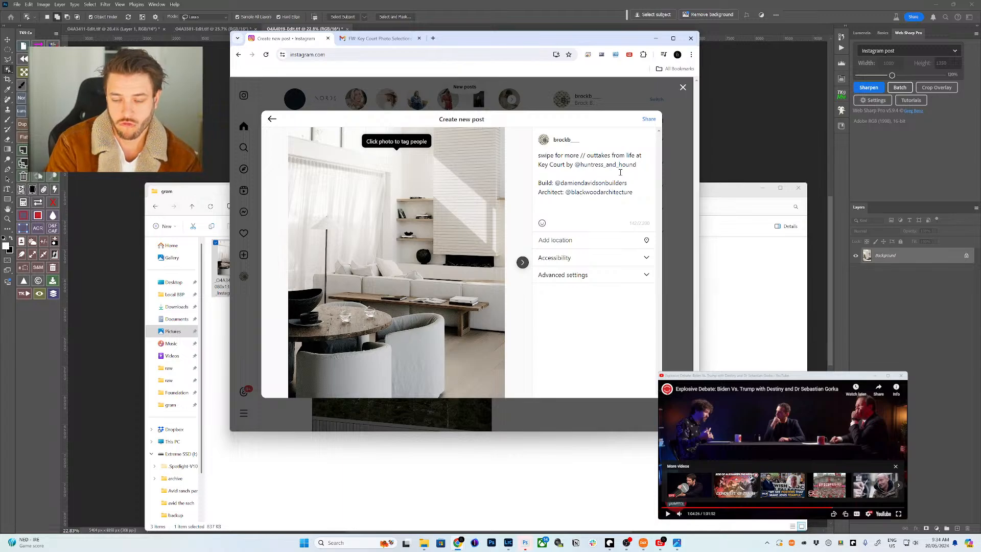
{"action": "type", "text": "Ine"}
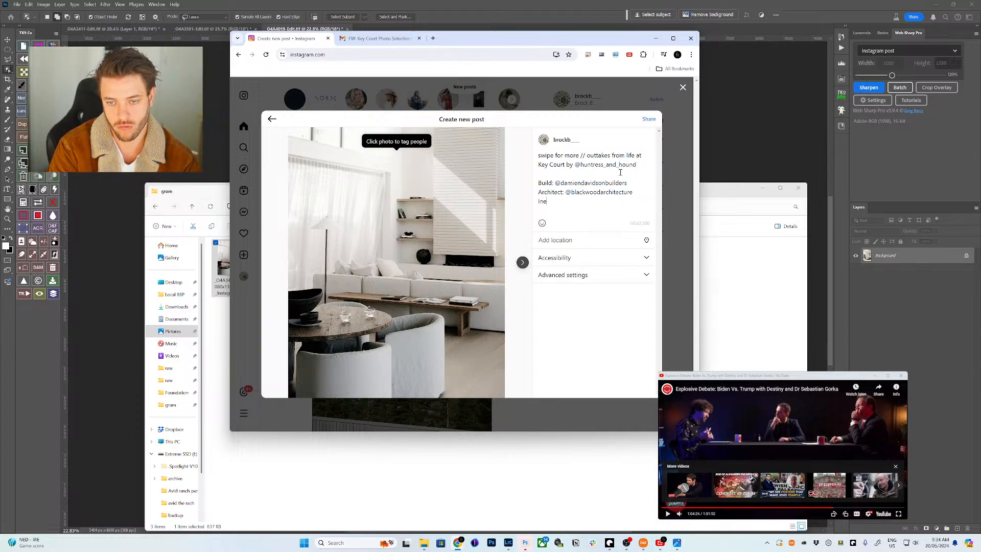
{"action": "key", "text": "BackSpace"}
{"action": "type", "text": "teriors"}
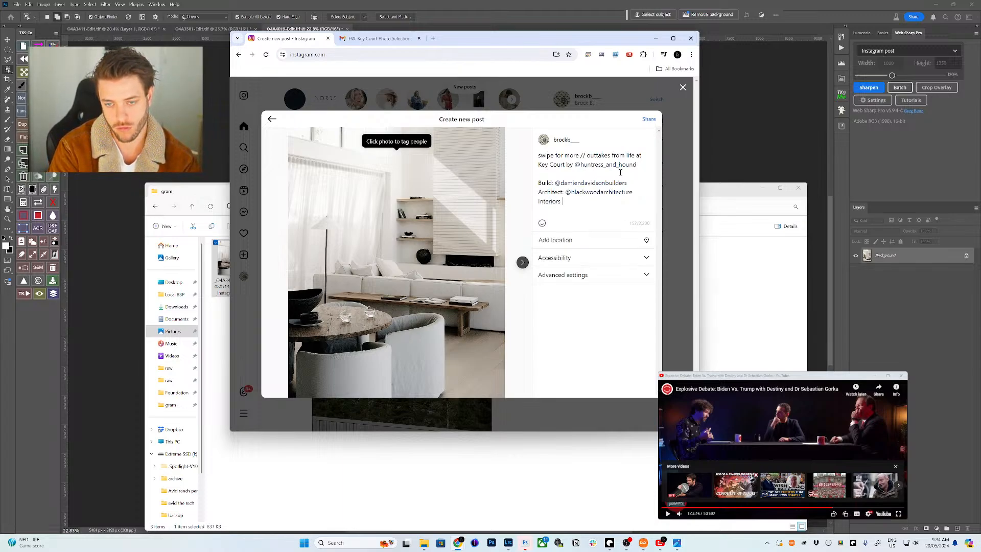
{"action": "type", "text": ": @la"}
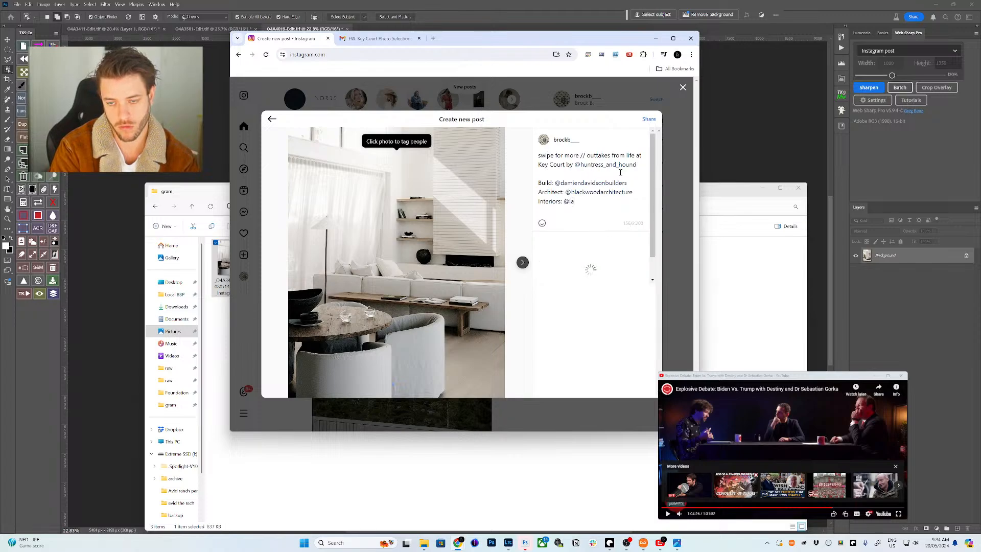
{"action": "type", "text": "e"}
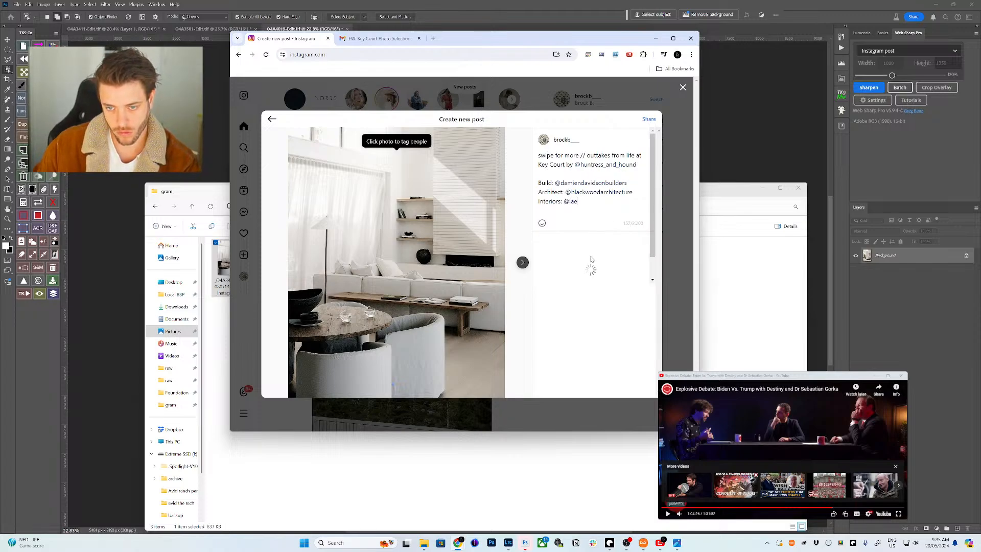
{"action": "key", "text": "BackSpace"}
{"action": "type", "text": "u"}
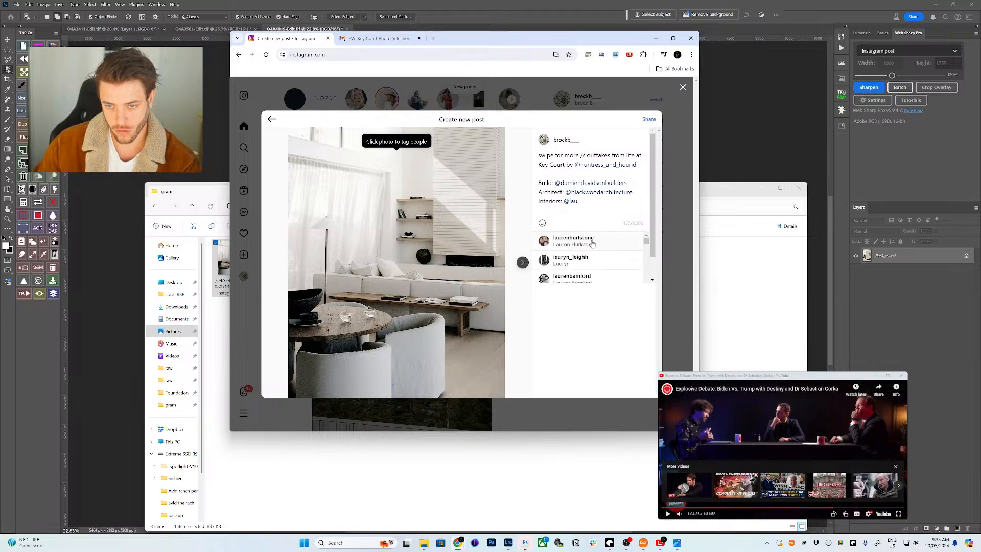
{"action": "scroll", "coordinate": [589, 265], "scroll_direction": "down", "scroll_amount": 3}
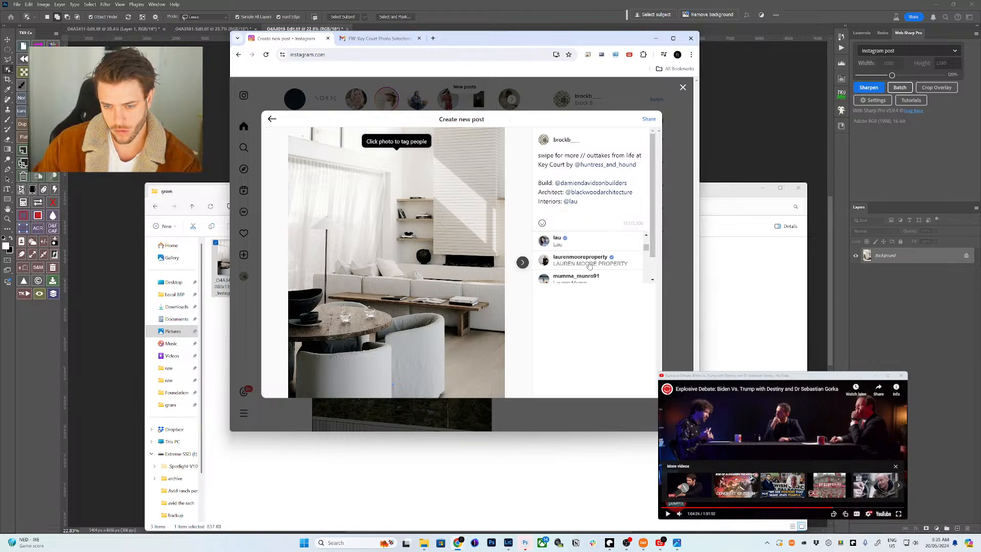
{"action": "scroll", "coordinate": [588, 264], "scroll_direction": "down", "scroll_amount": 3}
{"action": "scroll", "coordinate": [588, 263], "scroll_direction": "down", "scroll_amount": 5}
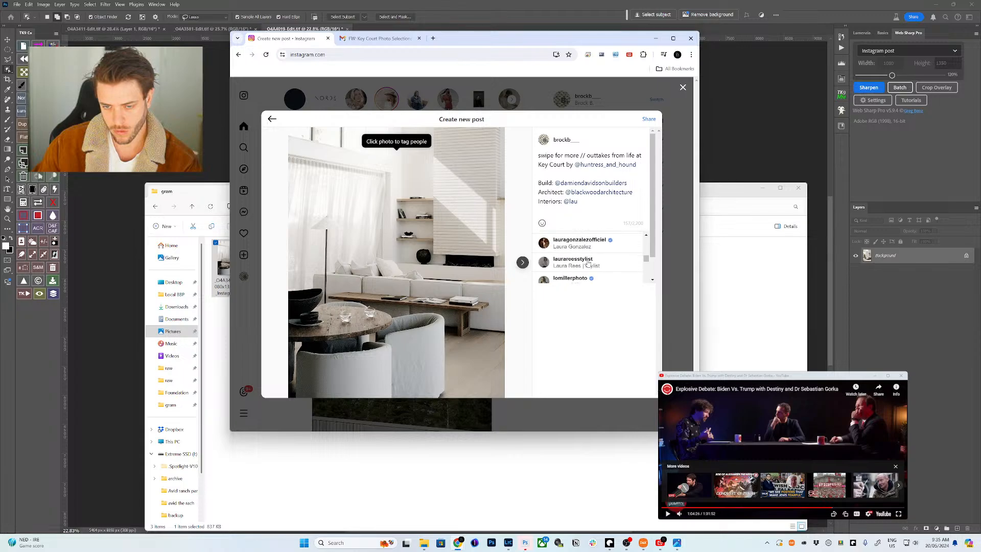
{"action": "scroll", "coordinate": [588, 263], "scroll_direction": "down", "scroll_amount": 2}
{"action": "scroll", "coordinate": [587, 263], "scroll_direction": "down", "scroll_amount": 3}
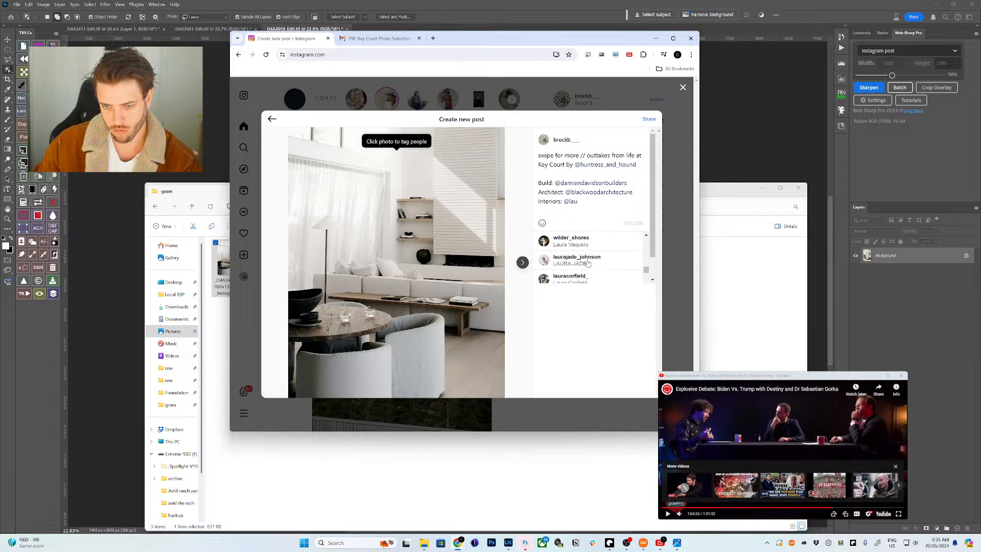
{"action": "type", "text": "ra"}
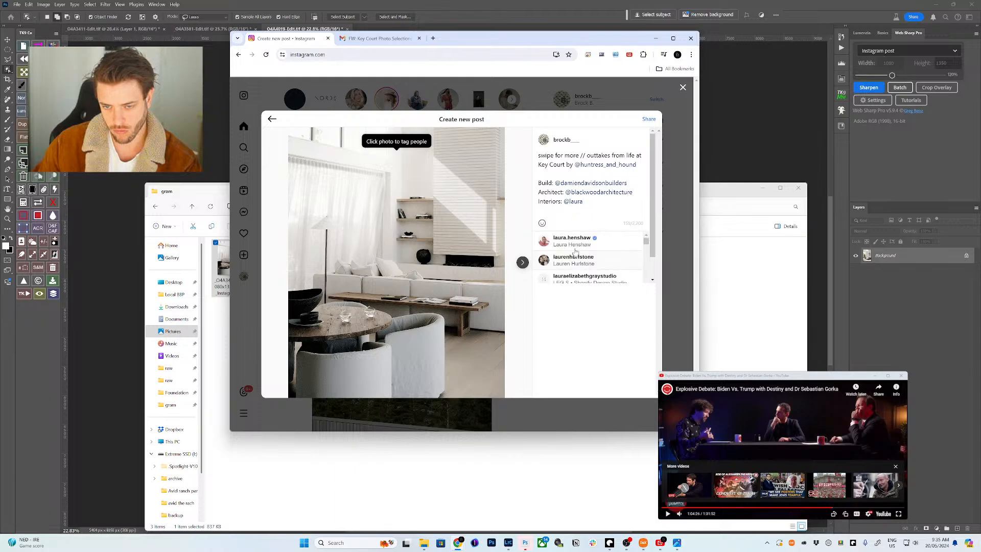
- Maximize Chrome and bring the Key Court email tab forward with its address bar selected
{"action": "left_click", "coordinate": [673, 39]}
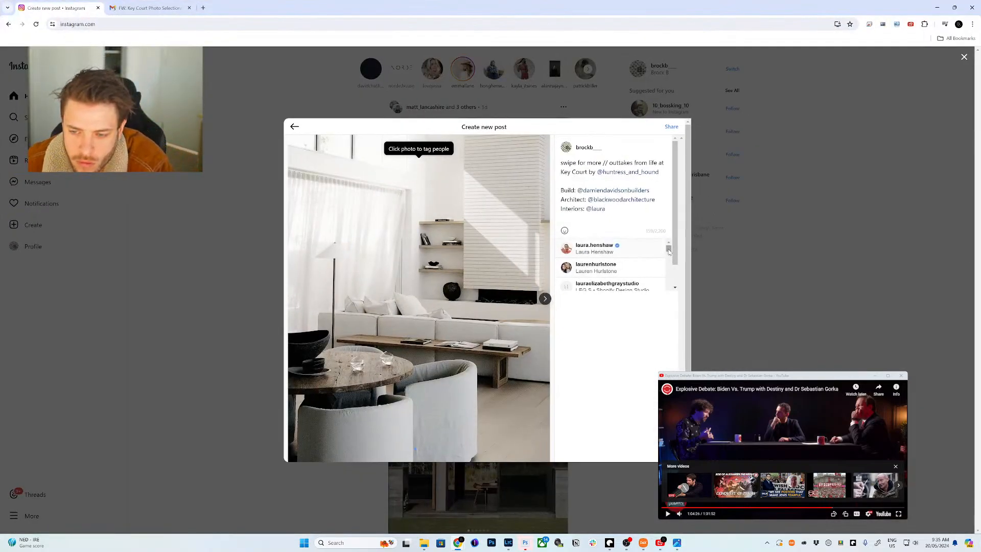
{"action": "left_click", "coordinate": [654, 210]}
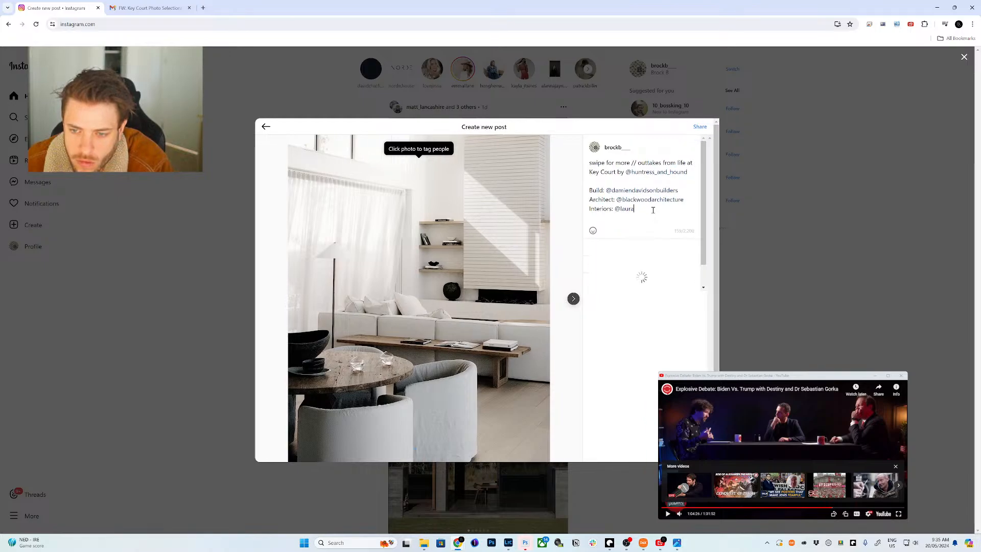
{"action": "left_click", "coordinate": [148, 8]}
{"action": "left_click", "coordinate": [153, 24]}
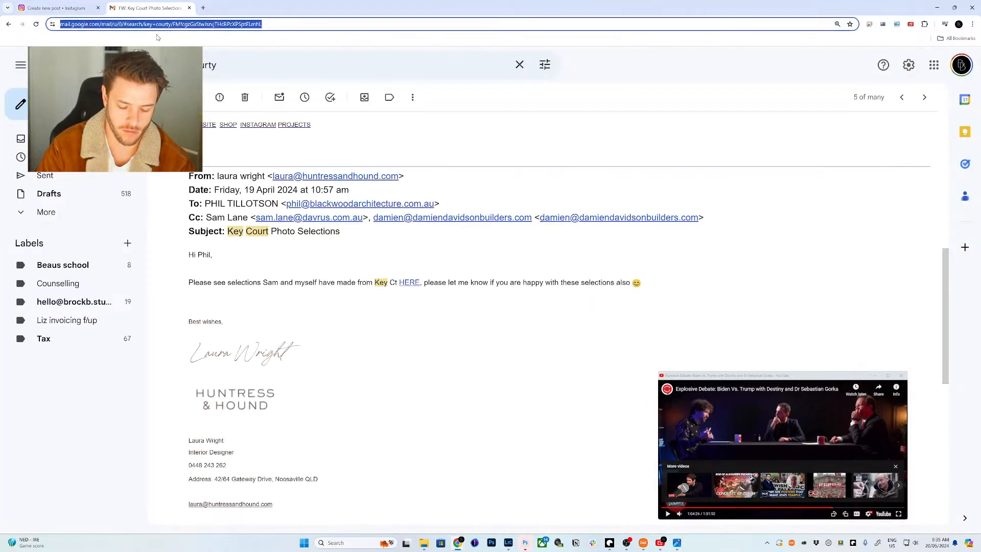
- Load Instagram in the Gmail tab to search accounts, then tag the first interior designer in the caption
{"action": "type", "text": "insta"}
{"action": "key", "text": "Return"}
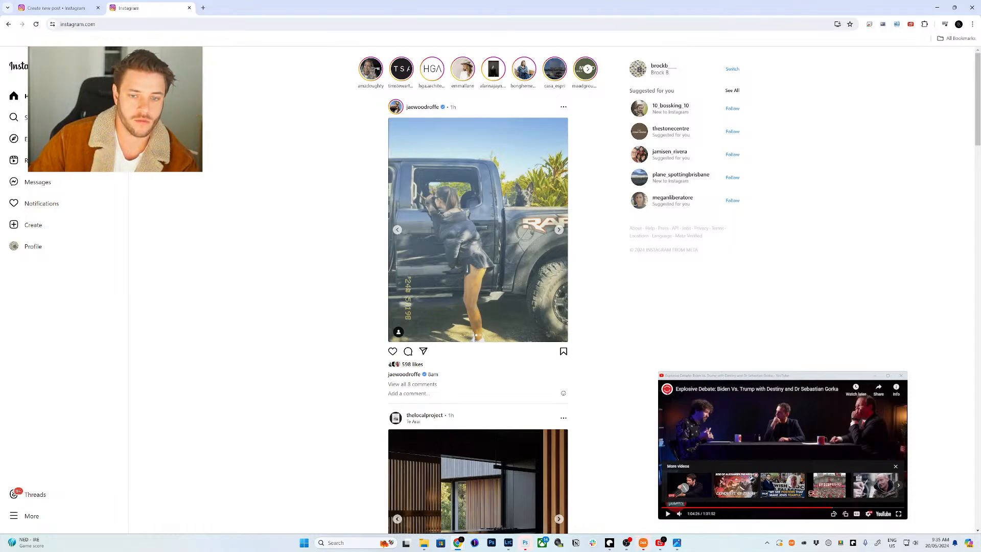
{"action": "left_click", "coordinate": [14, 117]}
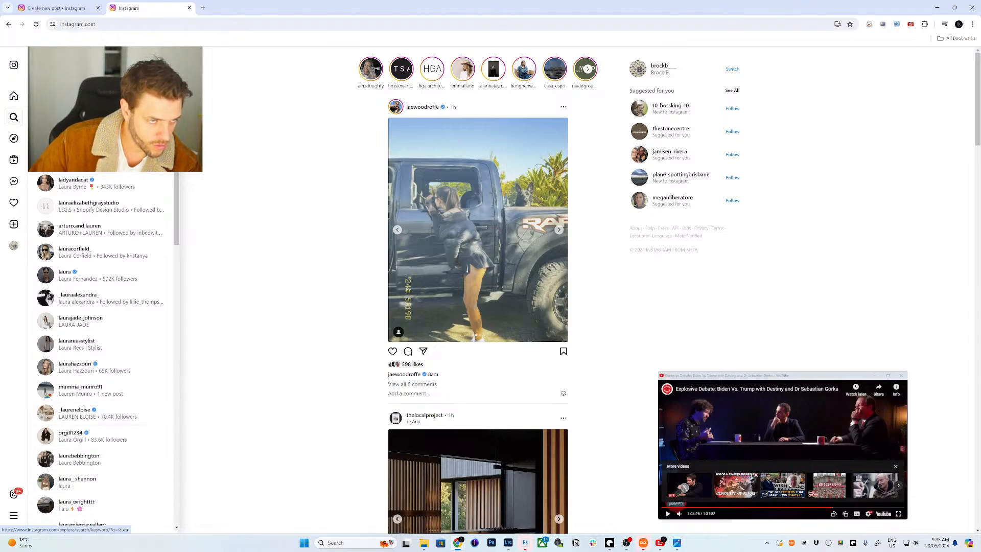
{"action": "left_click", "coordinate": [56, 7]}
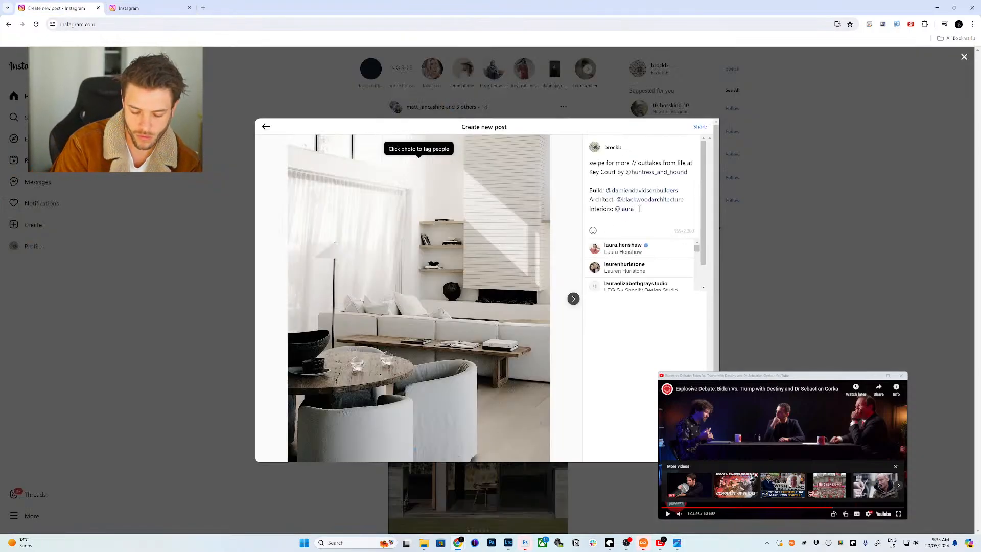
{"action": "type", "text": "_wr"}
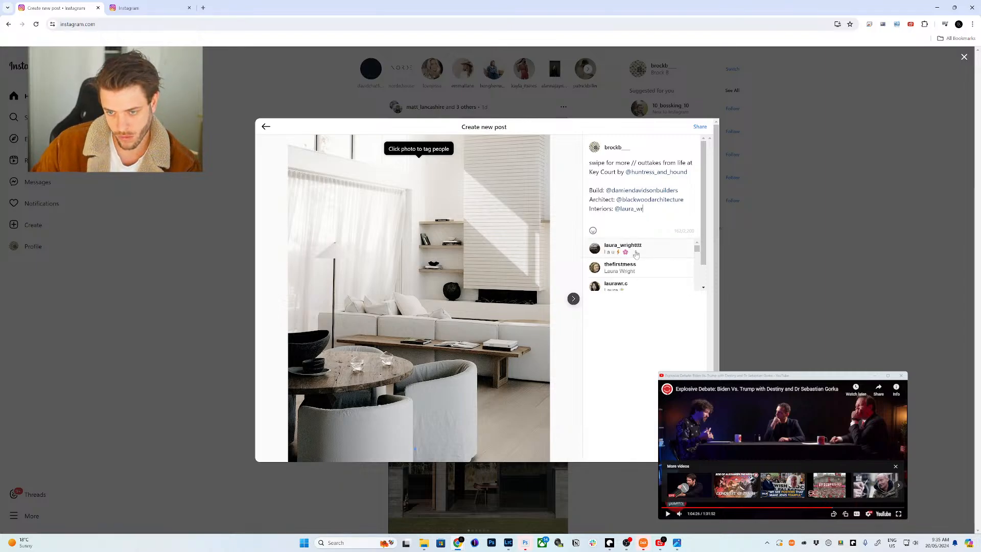
{"action": "left_click", "coordinate": [623, 247]}
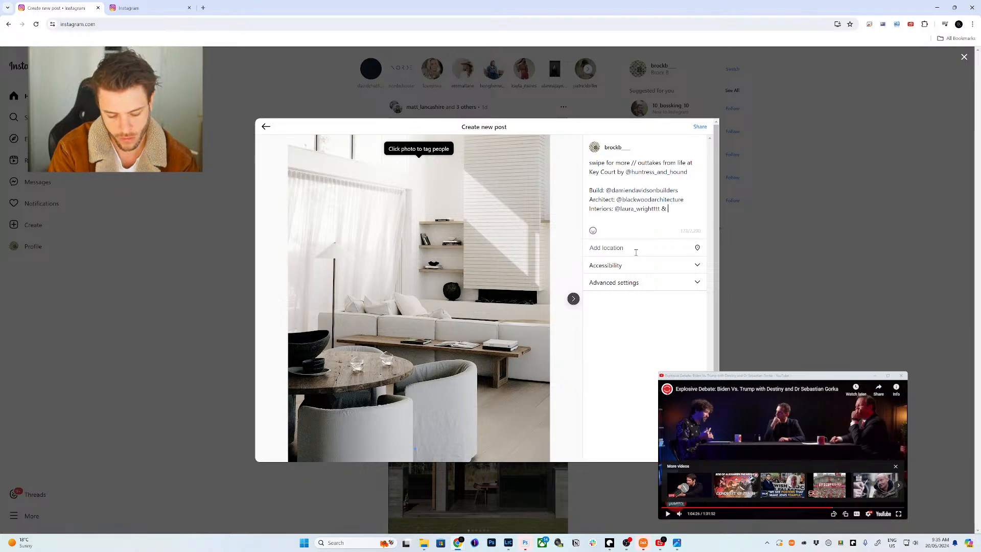
- Begin a second designer mention after '& @', look the designer up in Instagram search, and open a new tab
{"action": "type", "text": "& @sar"}
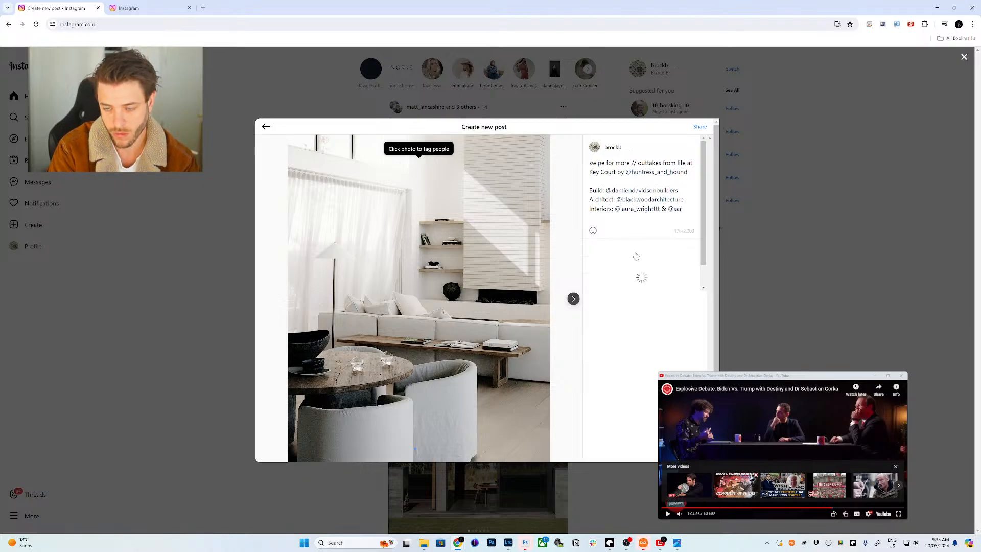
{"action": "type", "text": "ah"}
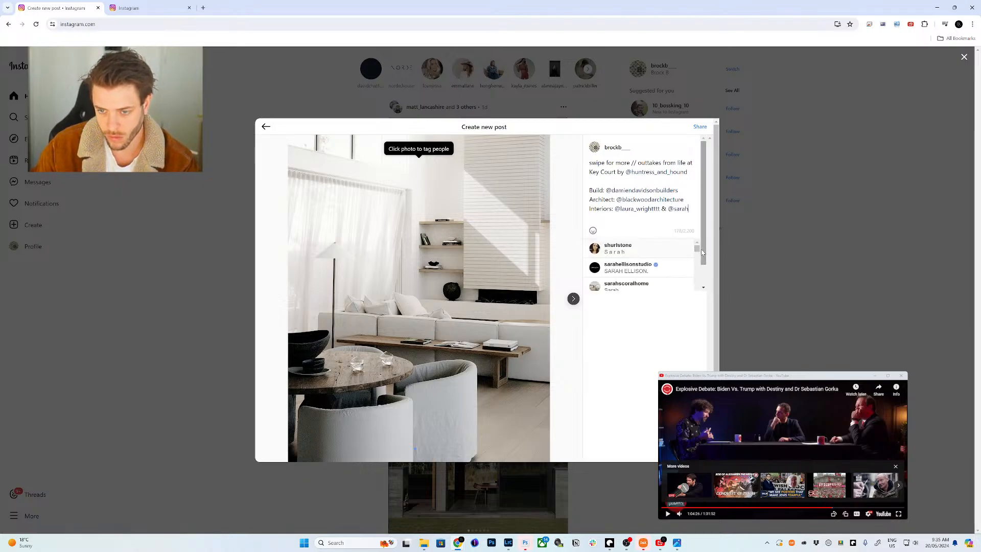
{"action": "left_click", "coordinate": [697, 253]}
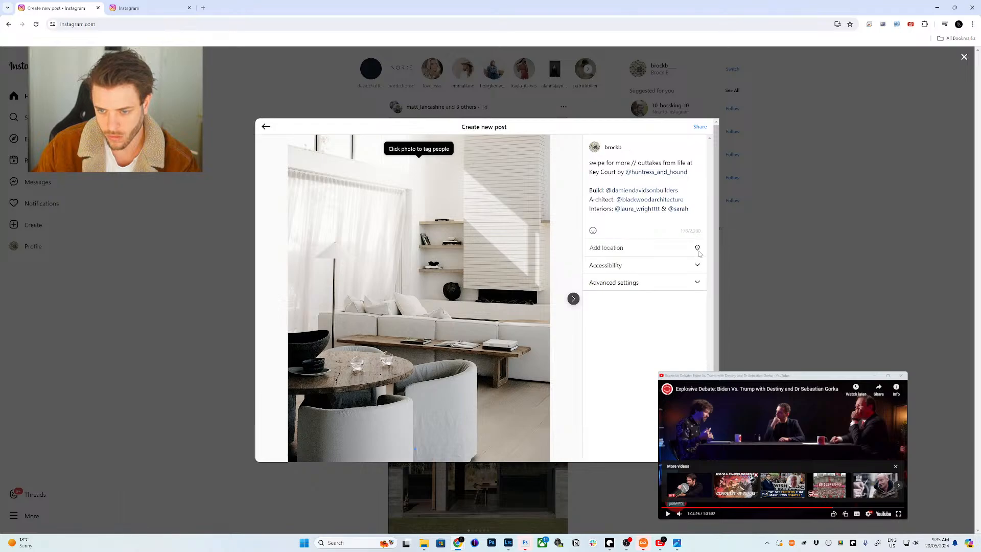
{"action": "left_click", "coordinate": [688, 212]}
{"action": "left_click", "coordinate": [698, 254]}
{"action": "left_click", "coordinate": [148, 8]}
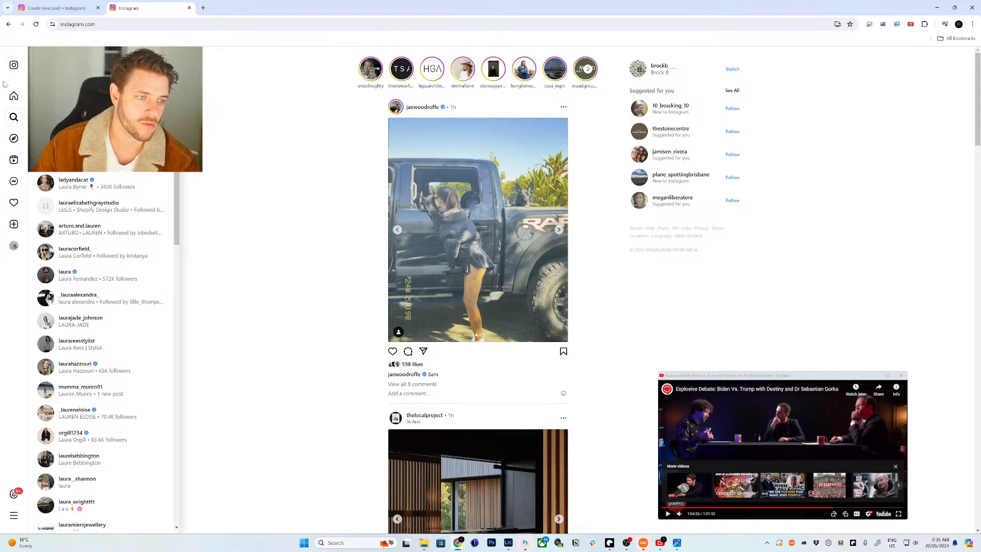
{"action": "type", "text": "sarah"}
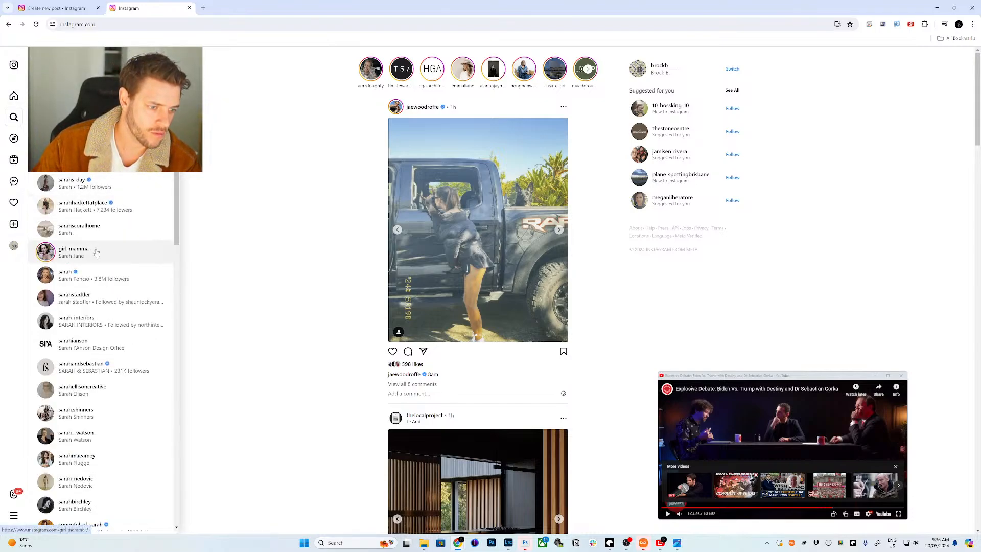
{"action": "scroll", "coordinate": [105, 305], "scroll_direction": "down", "scroll_amount": 5}
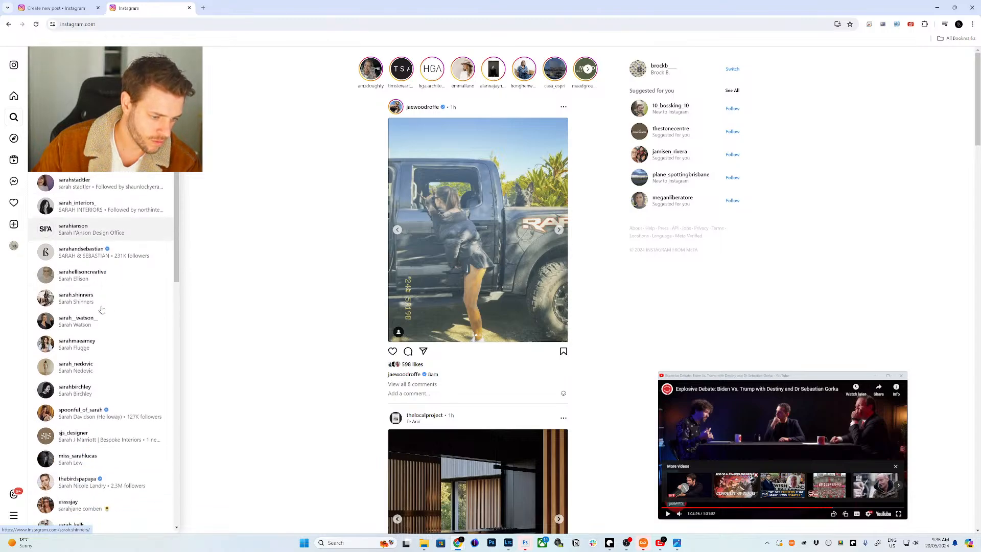
{"action": "key", "text": "ctrl+t"}
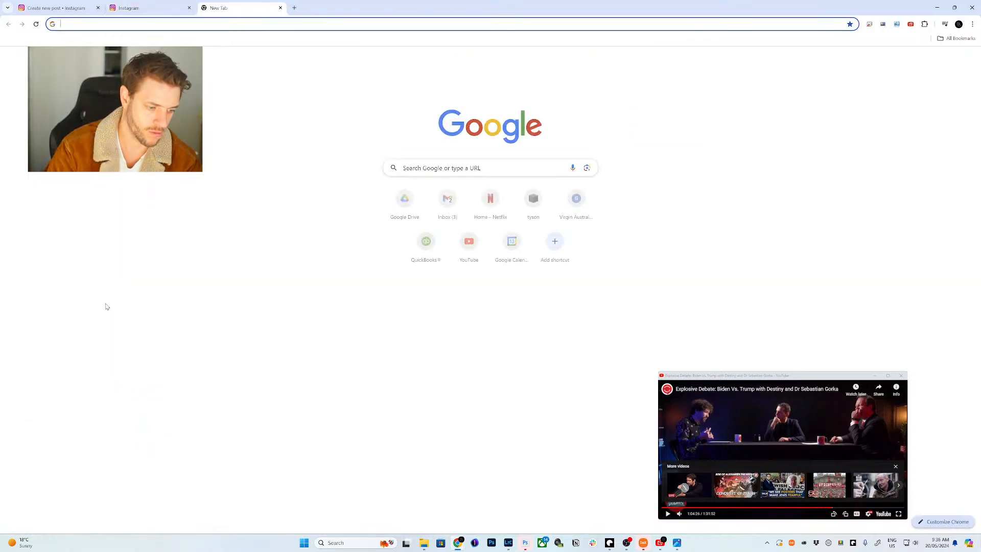
- Search Google for the Huntress & Hound designer and compare its About page team with Instagram results
{"action": "type", "text": "huntress and hou"}
{"action": "type", "text": "nd sarah"}
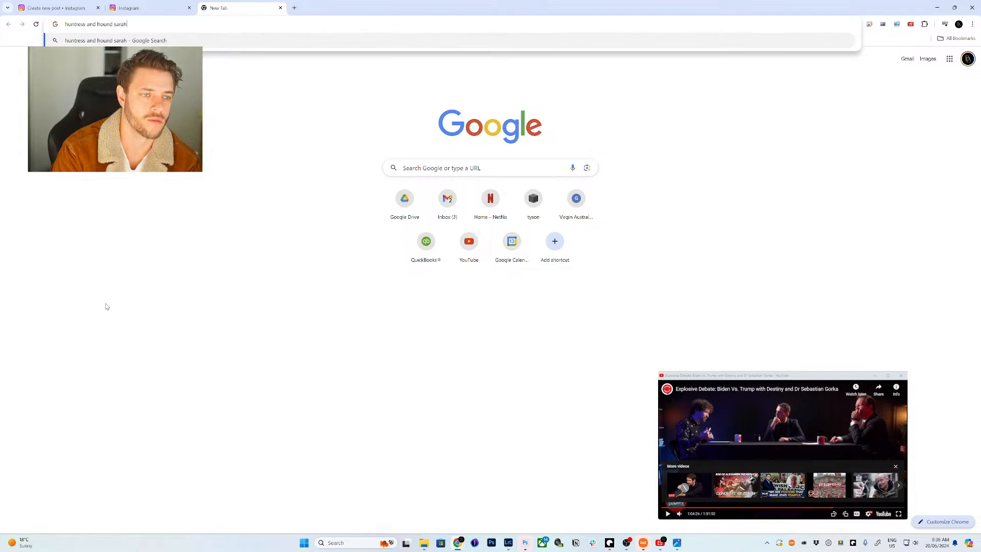
{"action": "key", "text": "Return"}
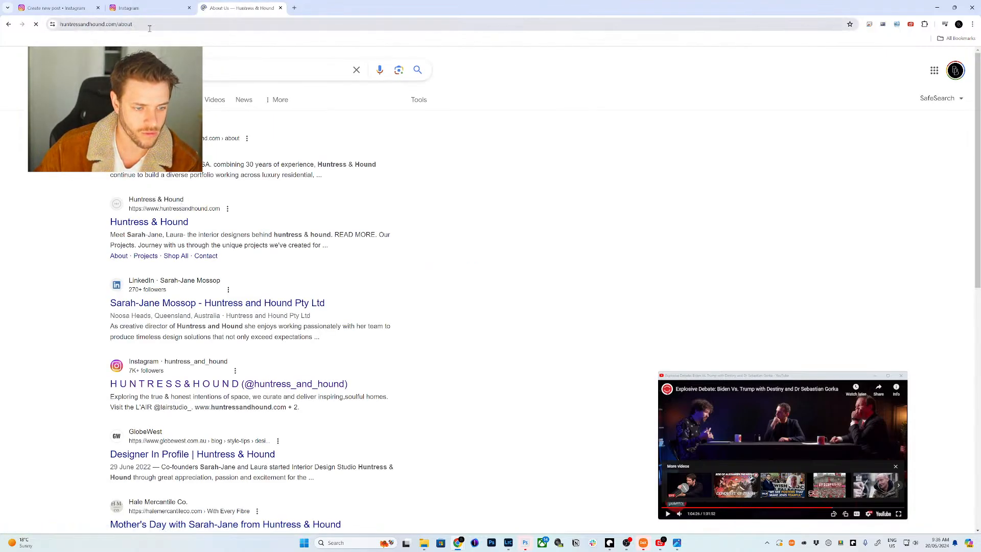
{"action": "left_click", "coordinate": [172, 7]}
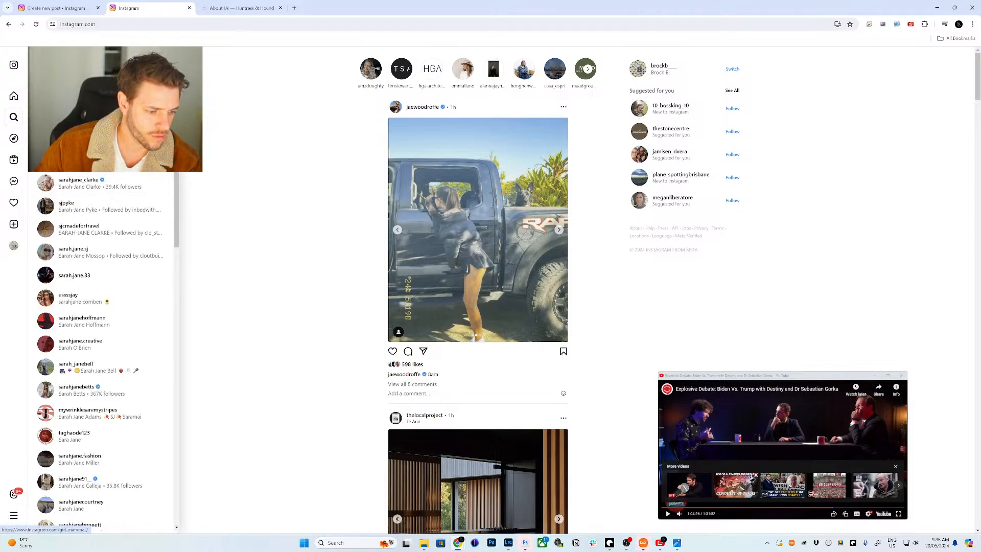
{"action": "left_click", "coordinate": [235, 6]}
{"action": "scroll", "coordinate": [414, 275], "scroll_direction": "down", "scroll_amount": 5}
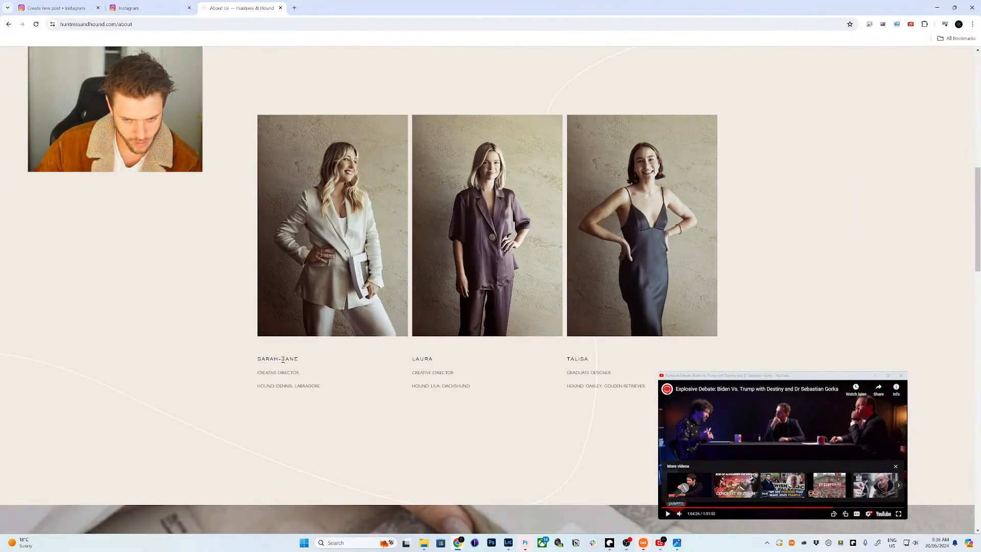
{"action": "left_click", "coordinate": [133, 6]}
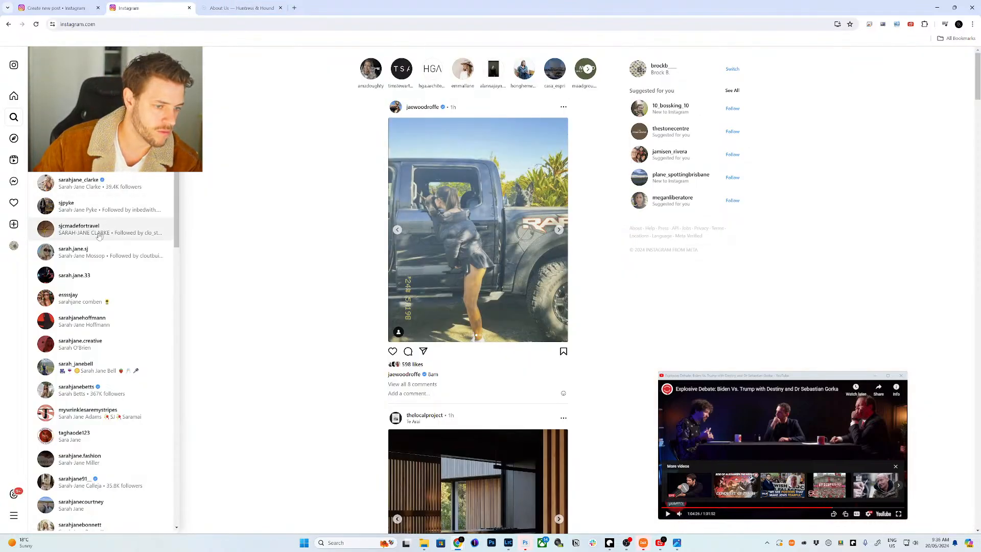
{"action": "left_click", "coordinate": [56, 7]}
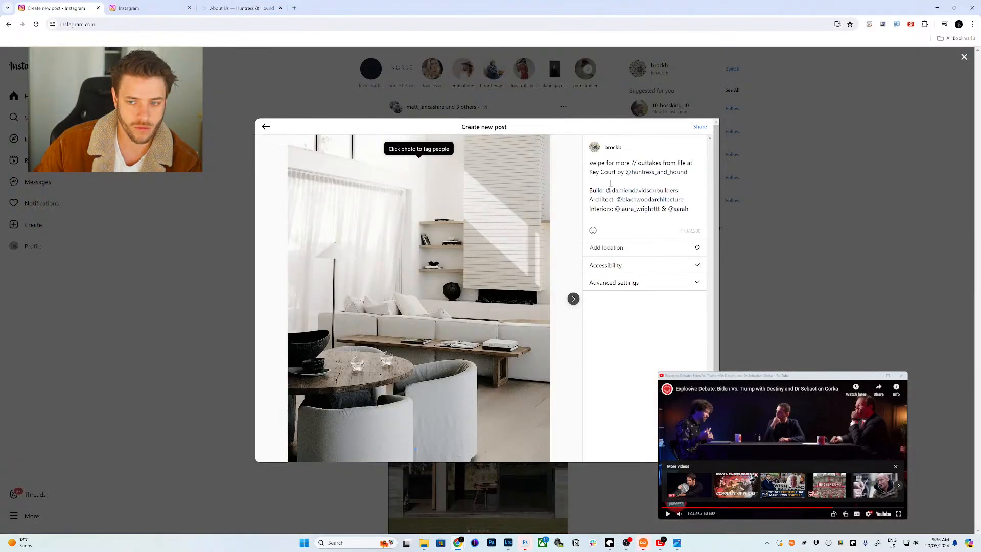
- Complete the second interior designer's handle in the caption and share the three-photo carousel
{"action": "left_click", "coordinate": [691, 209]}
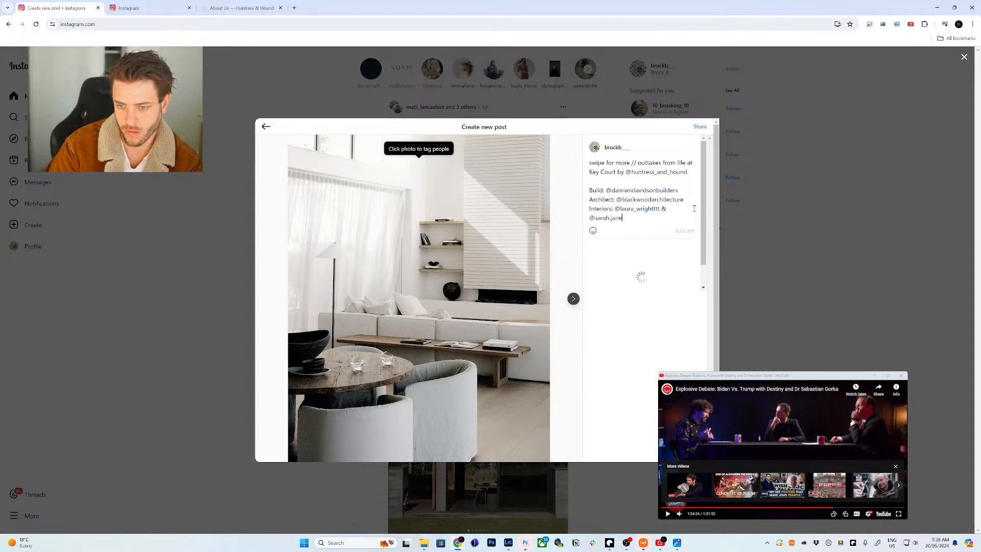
{"action": "left_click", "coordinate": [655, 251]}
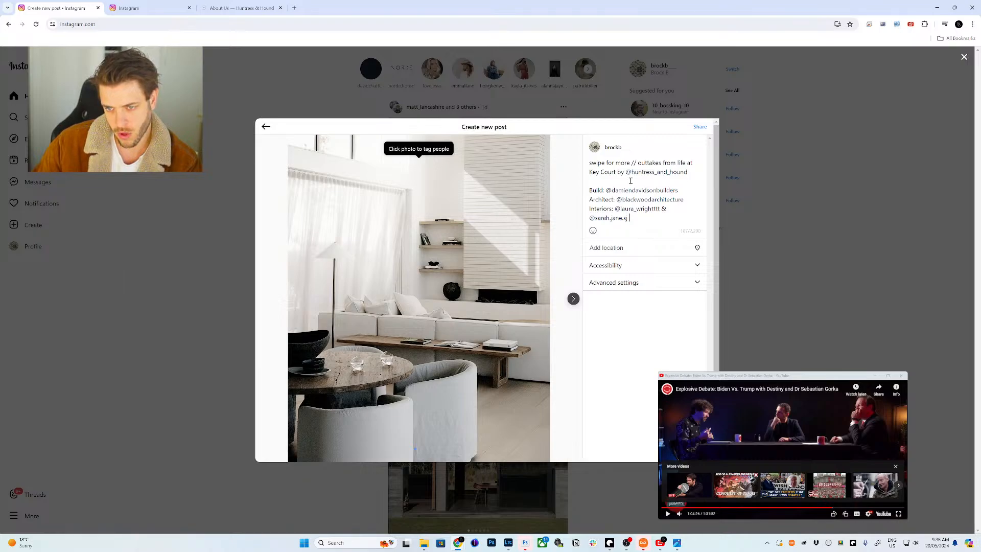
{"action": "left_click", "coordinate": [699, 127]}
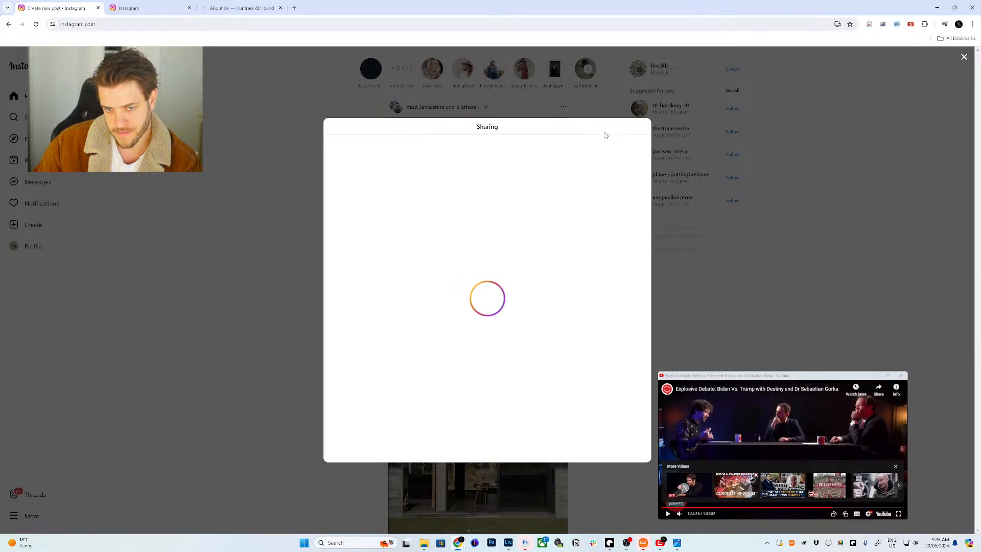